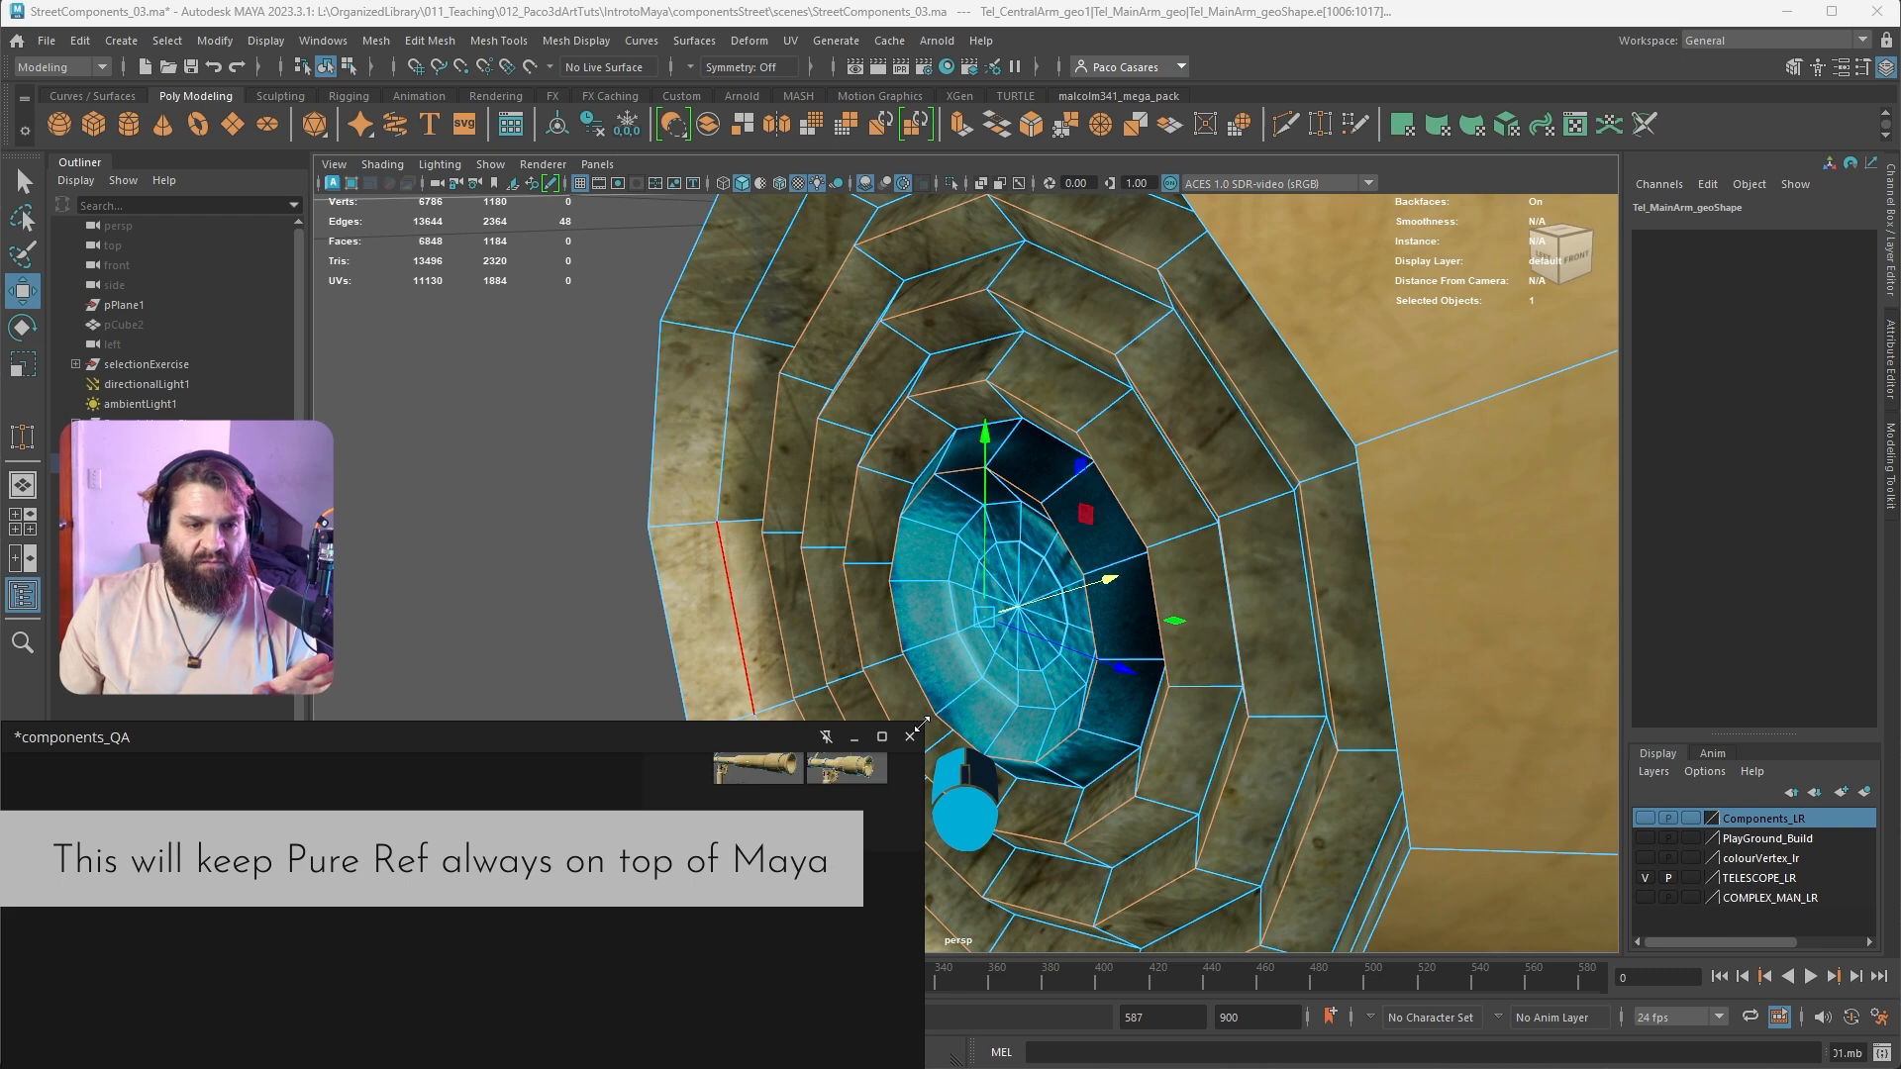
Enlarge the components_QA reference board window and frame the first Correct/Wrong pair of telescope images in it
left_click_drag(921, 725, 953, 693)
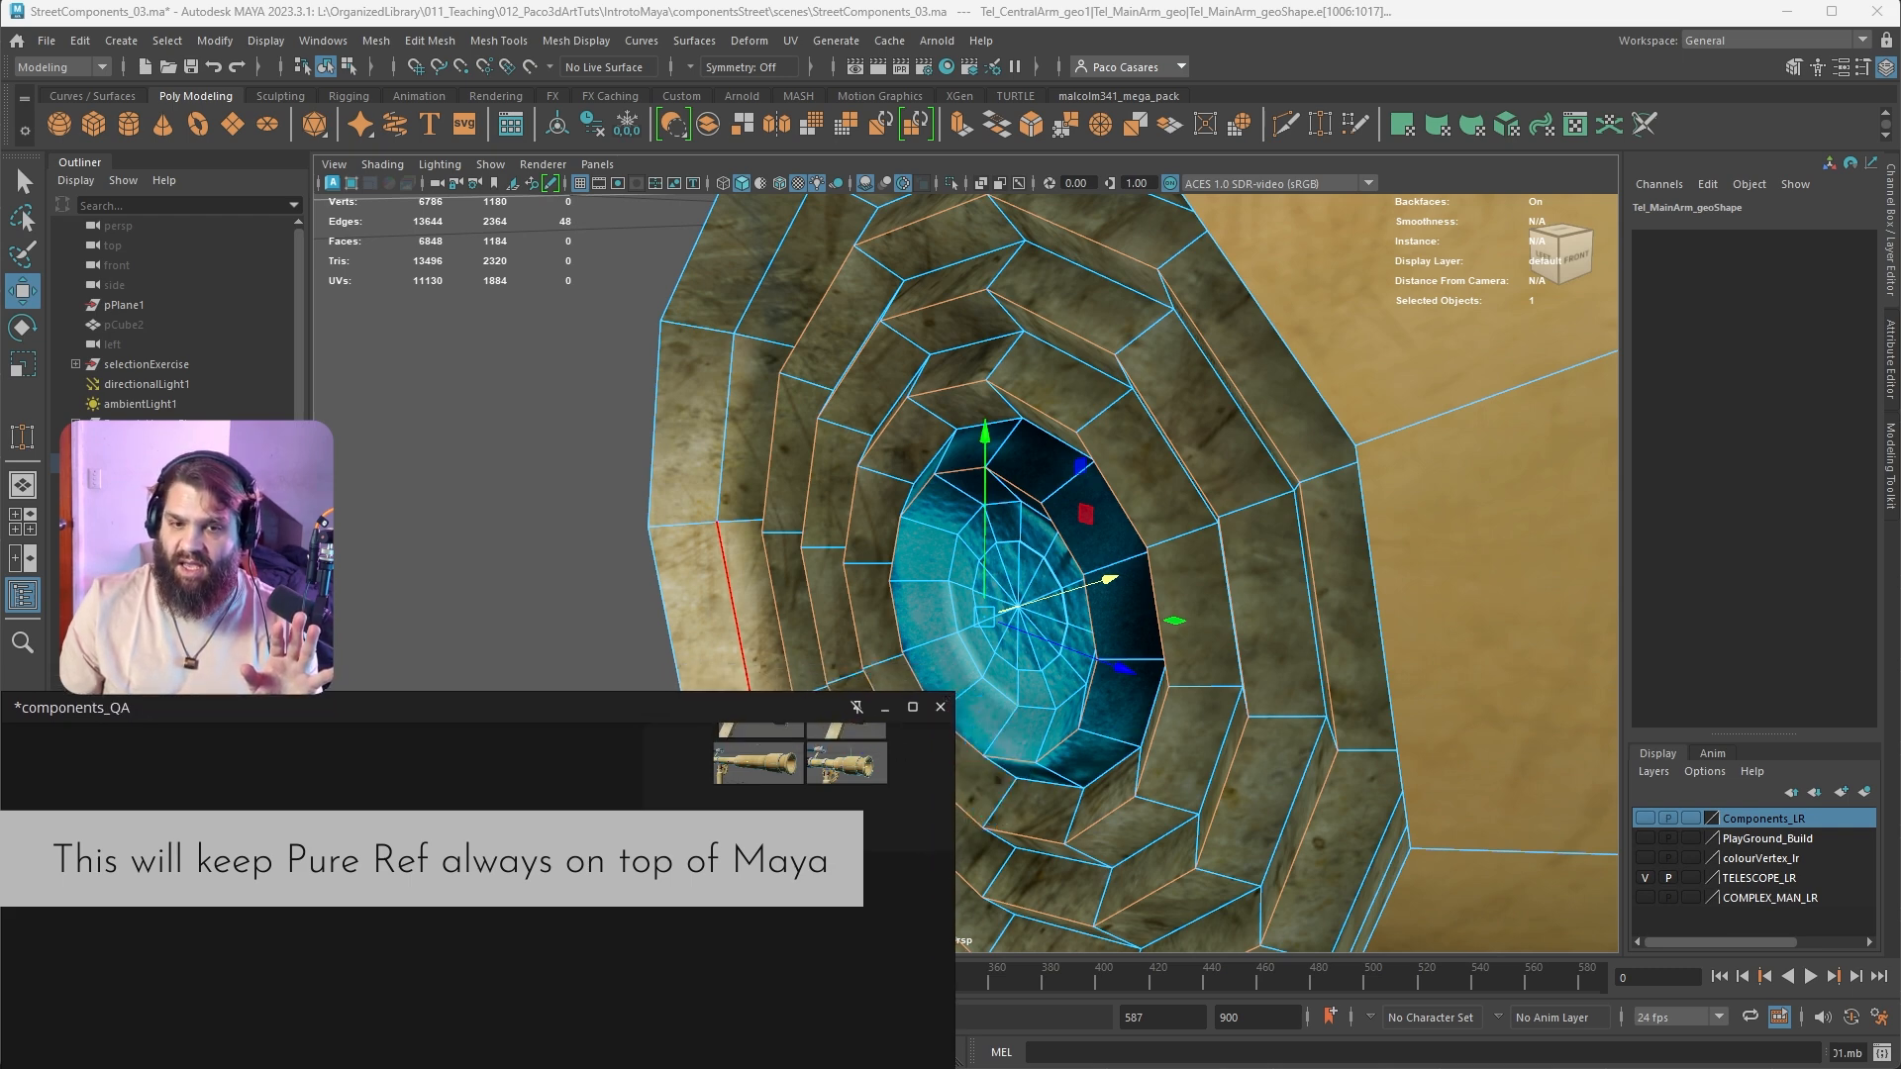
middle_click_drag(799, 828, 341, 991)
middle_click_drag(711, 781, 659, 962)
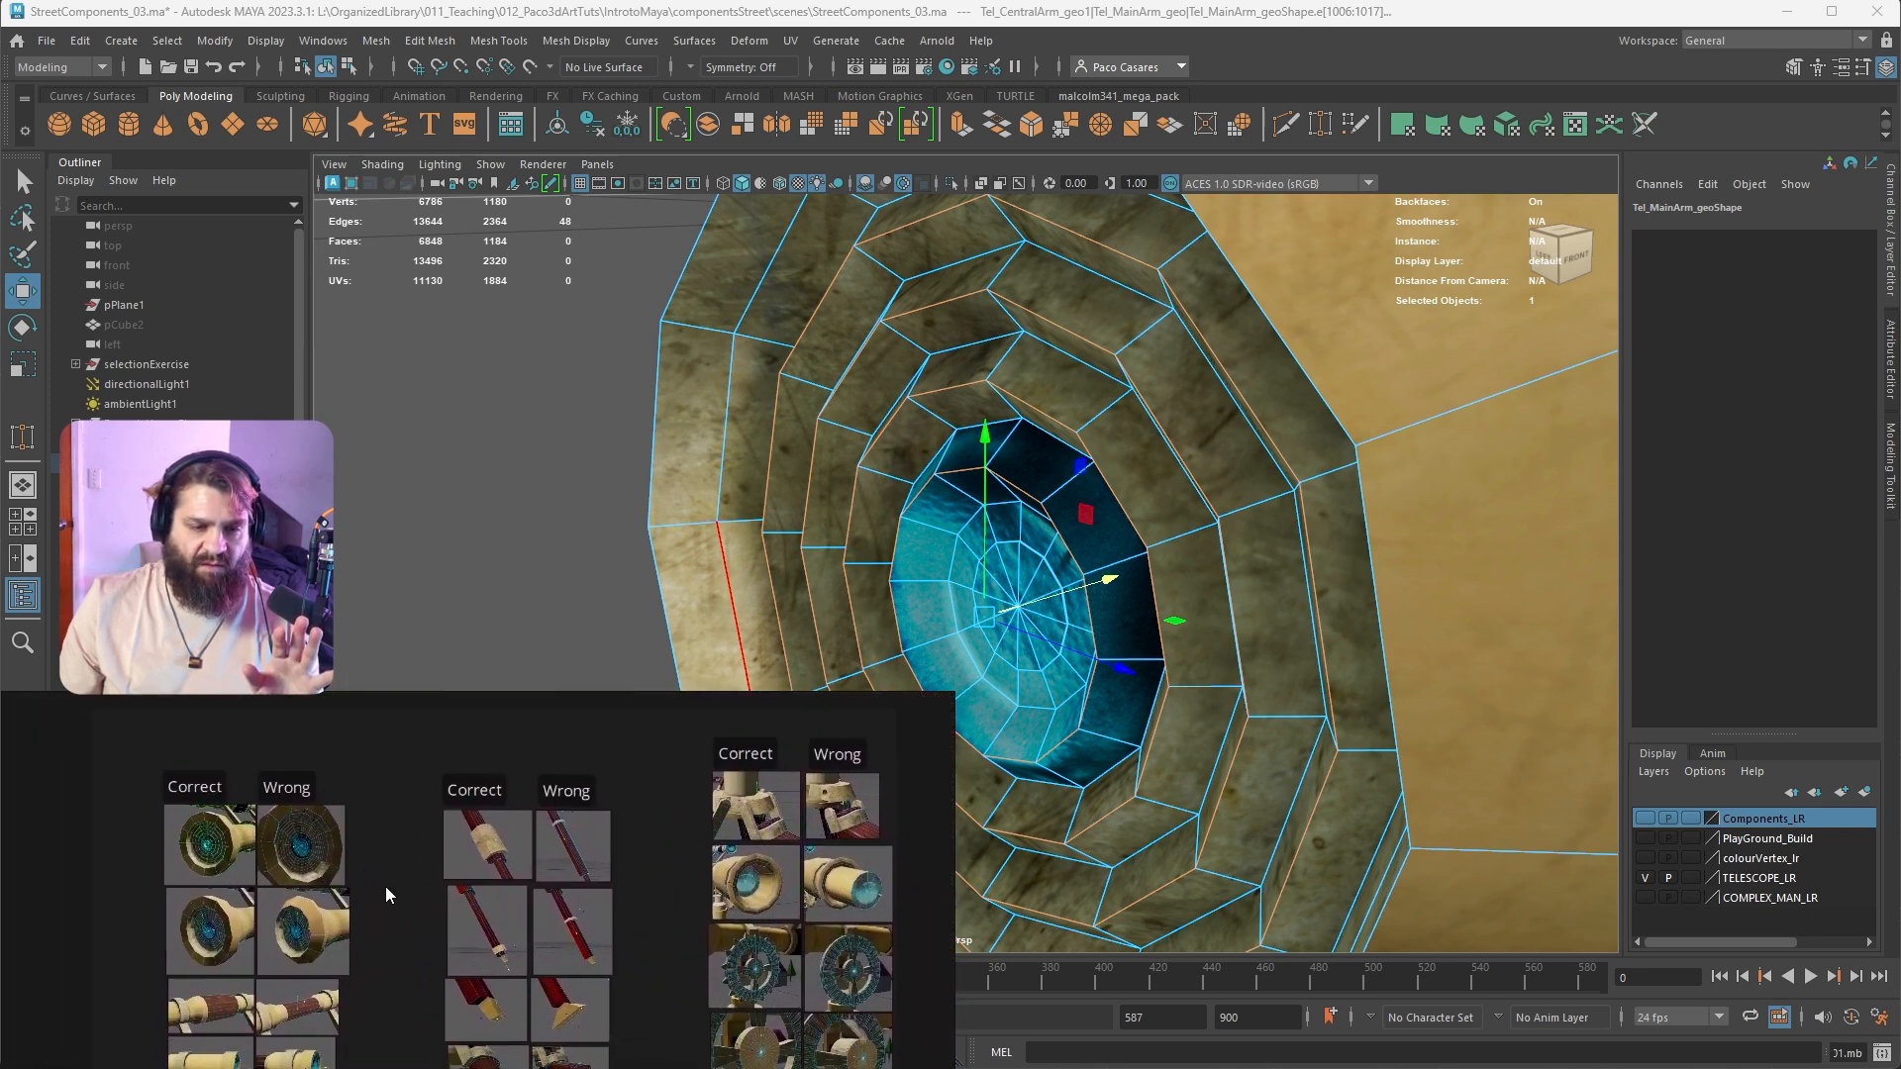
left_click_drag(116, 834, 388, 863)
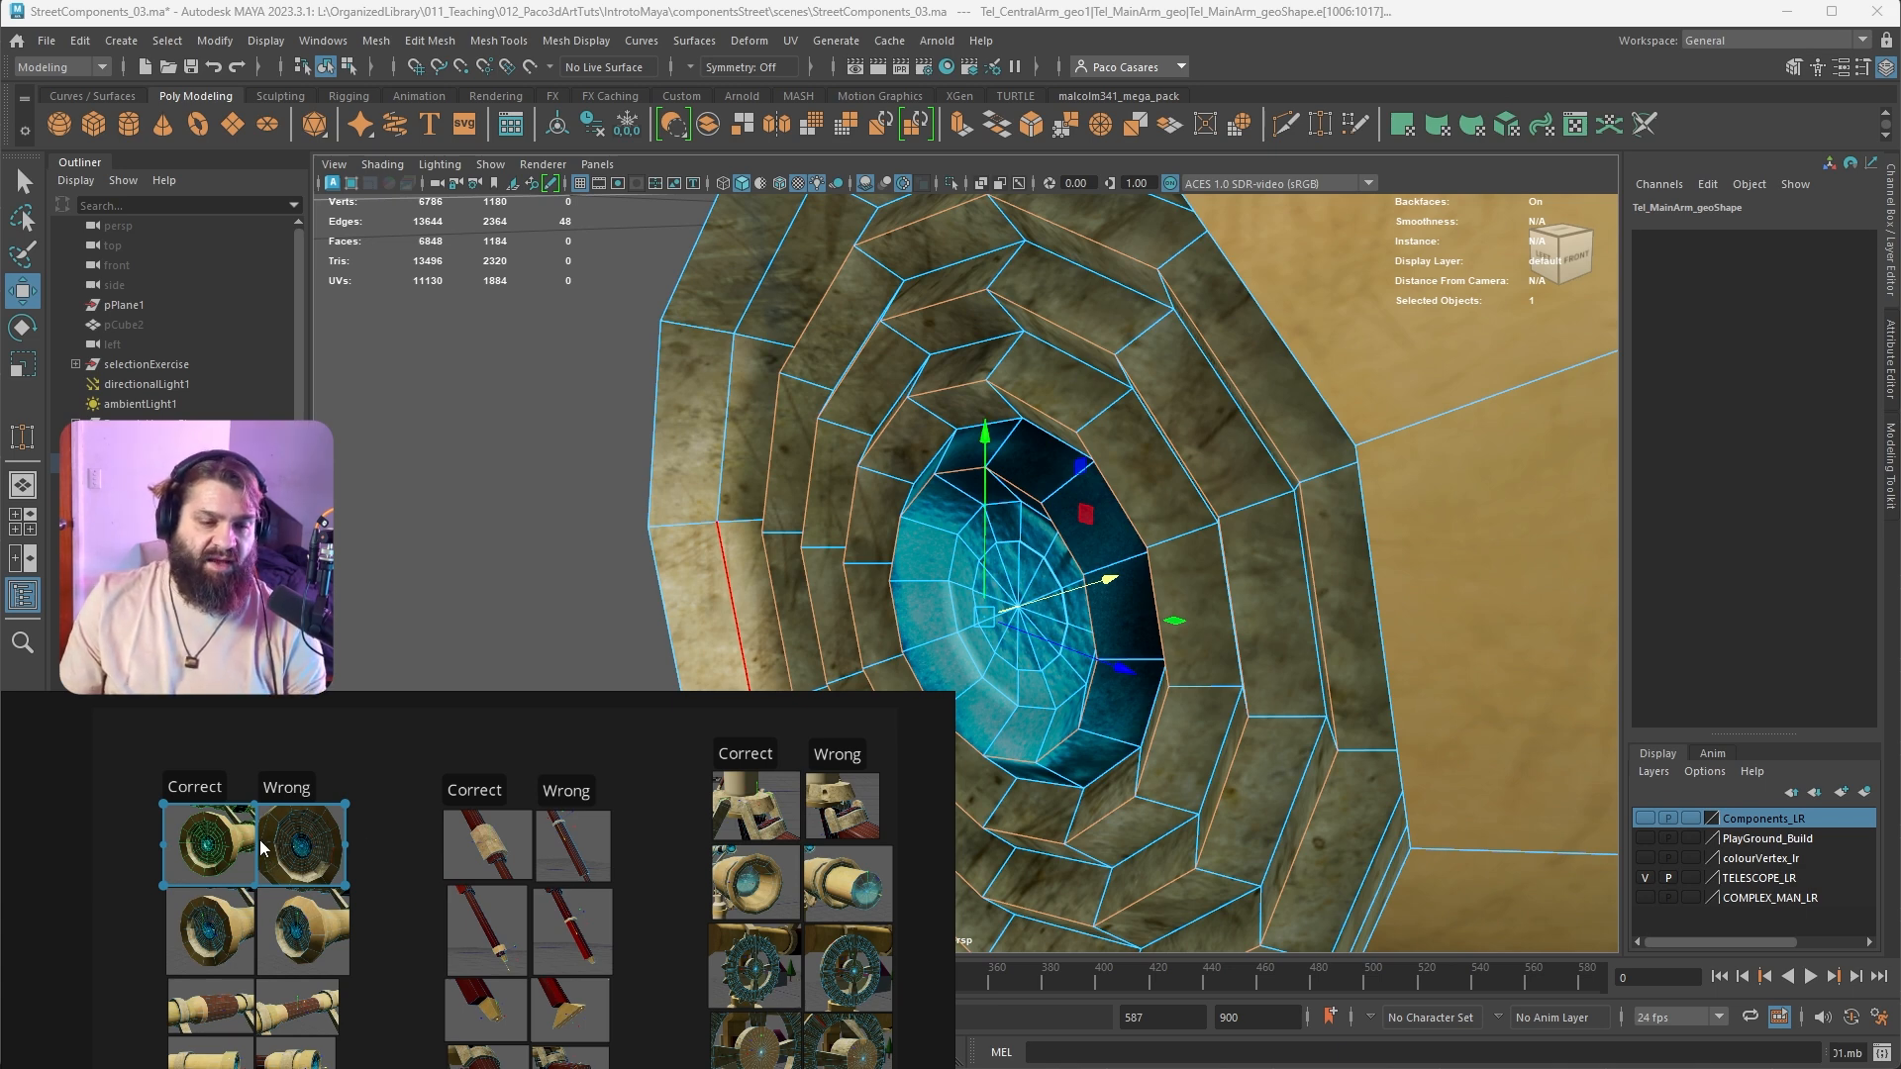
key("space")
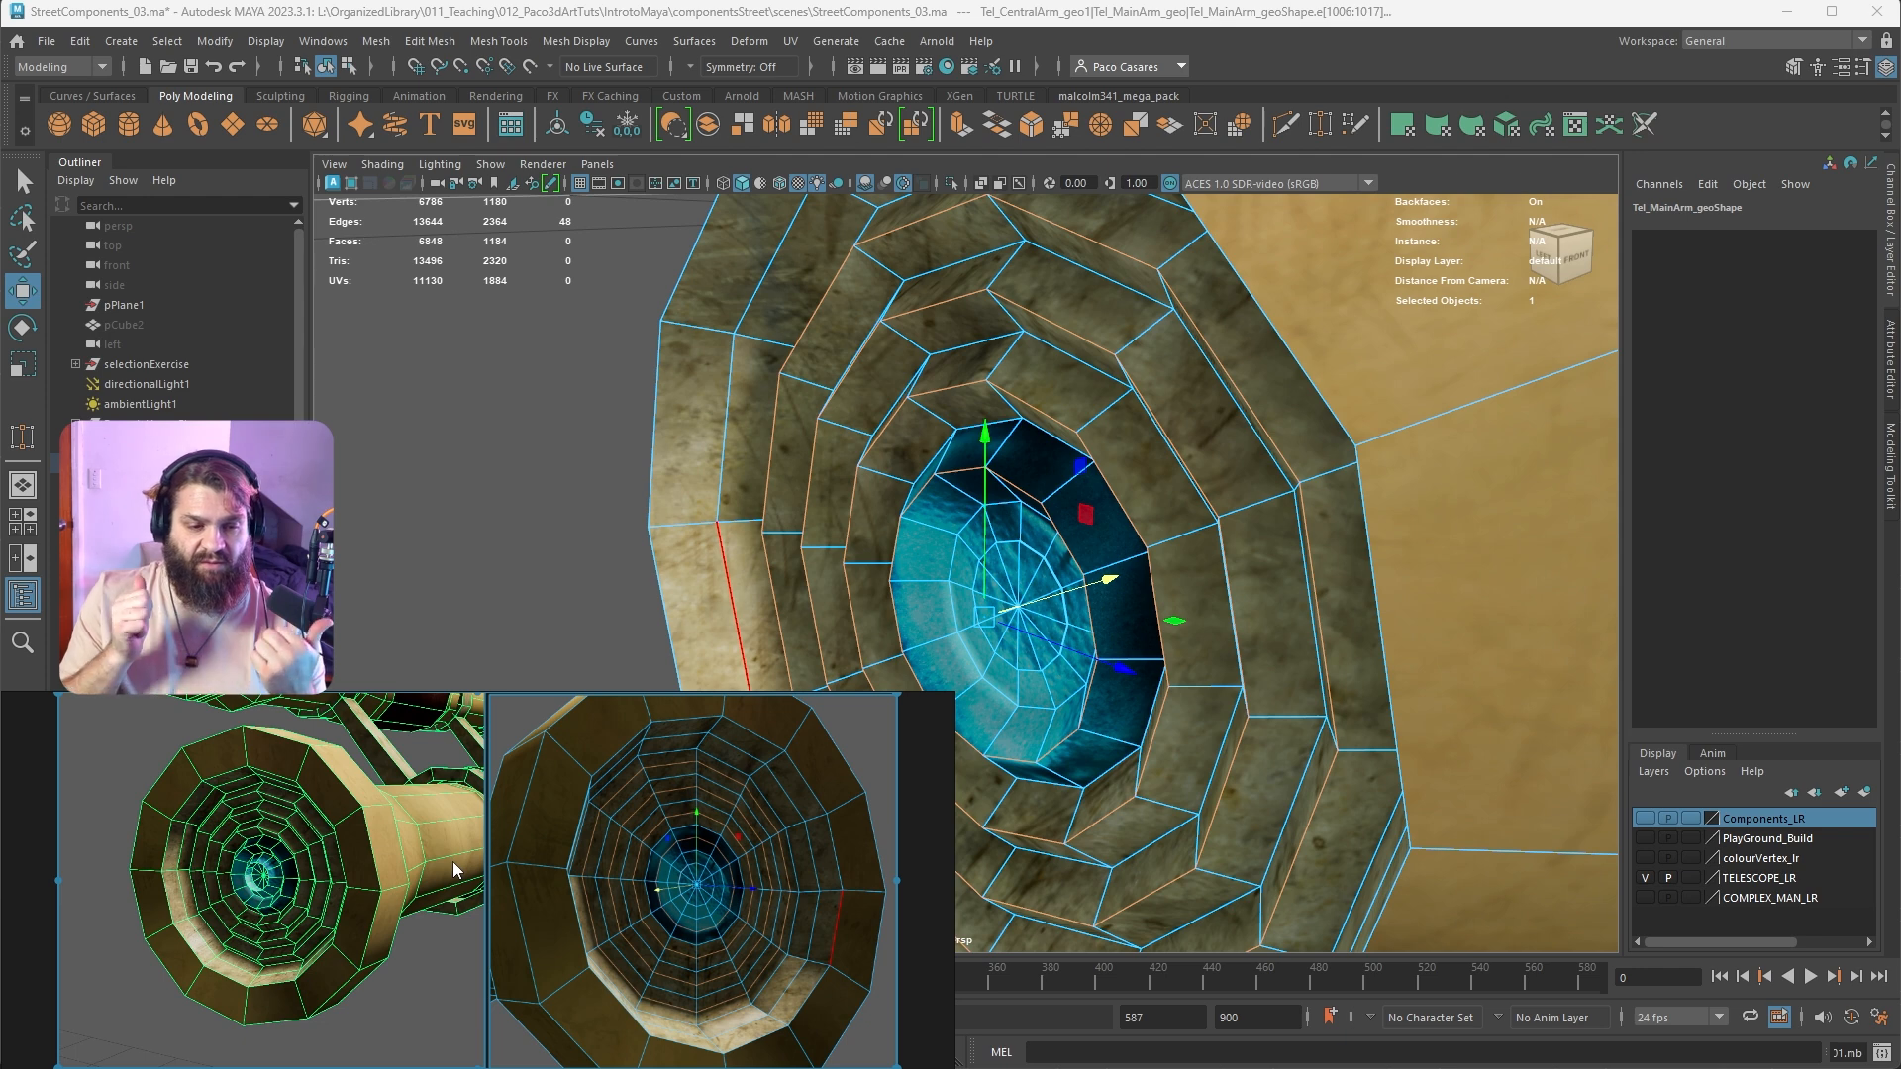
Frame the second Correct/Wrong image pair, showing the telescope's bell from the side, in the reference board
scroll(453, 862, "down", 8)
middle_click_drag(590, 955, 622, 879)
left_click_drag(350, 870, 610, 899)
key("space")
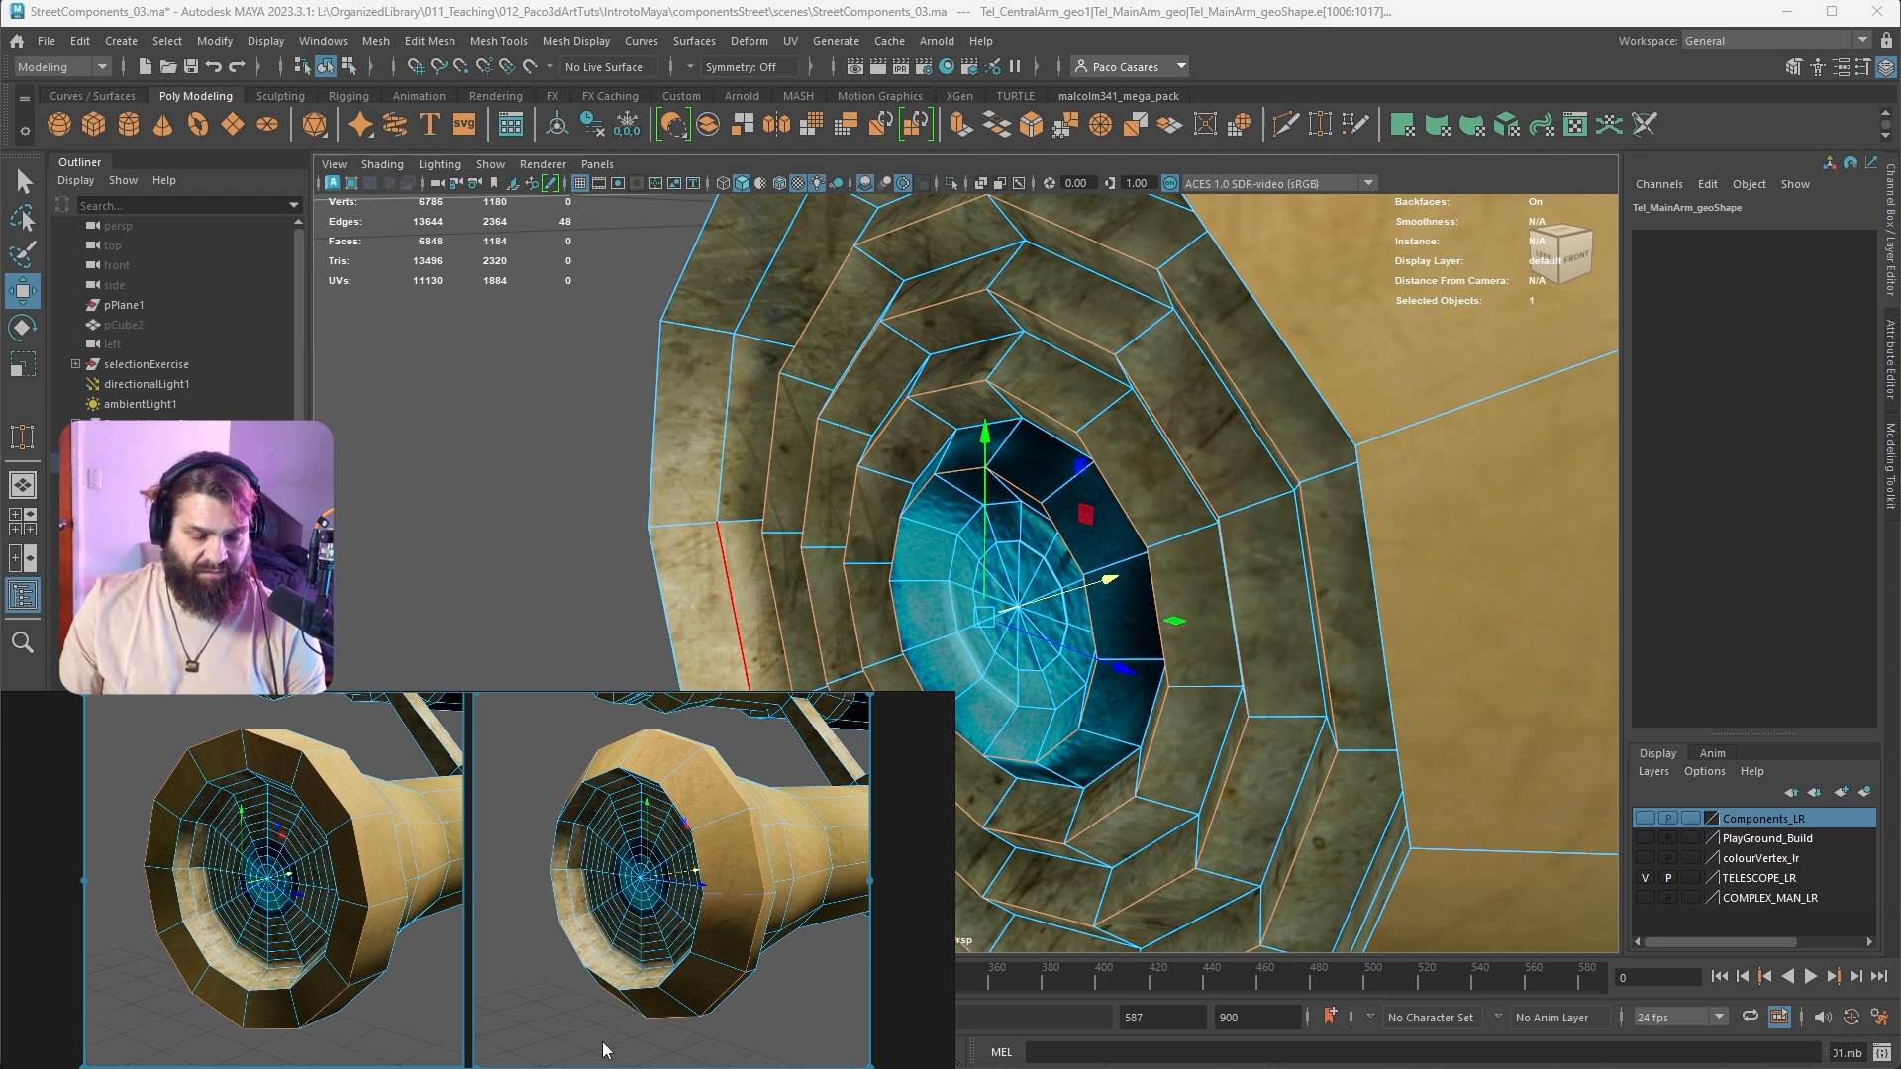
scroll(622, 980, "down", 6)
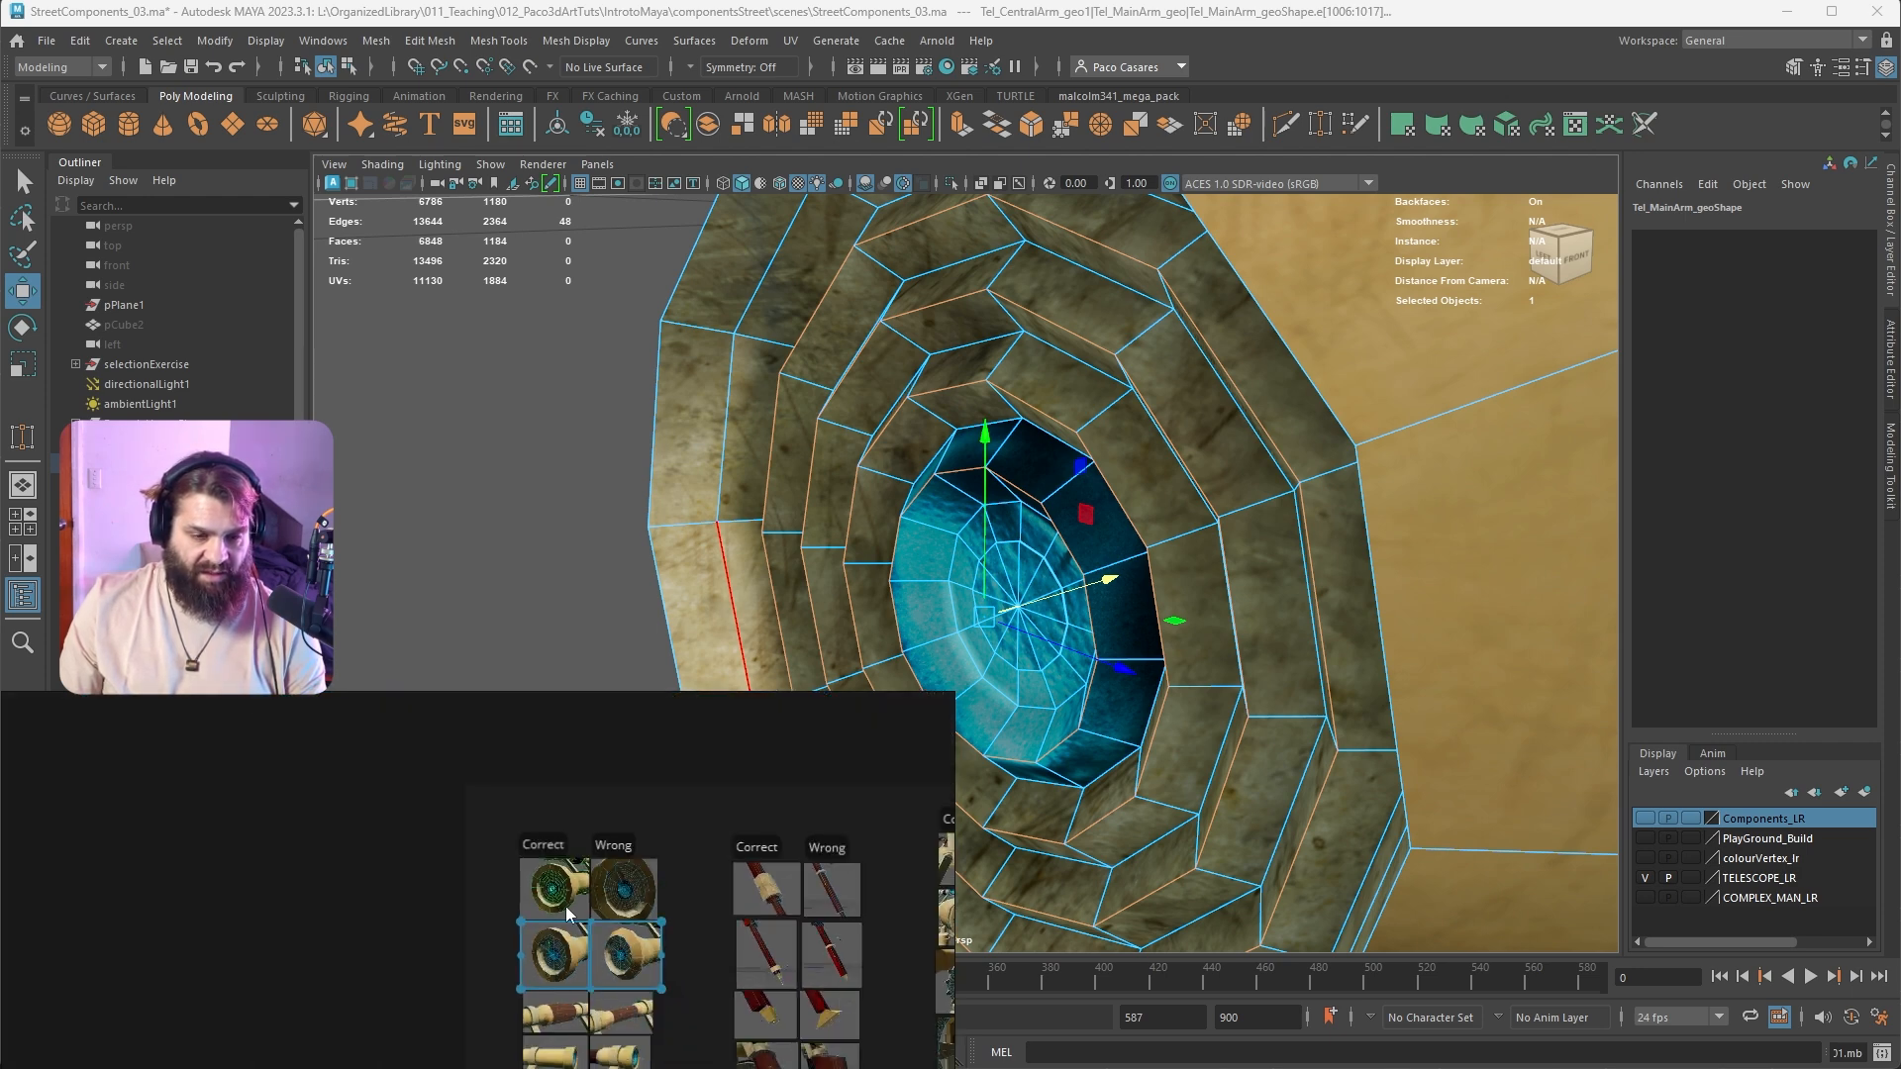
scroll(566, 906, "up", 5)
scroll(527, 877, "down", 4)
scroll(604, 937, "up", 2)
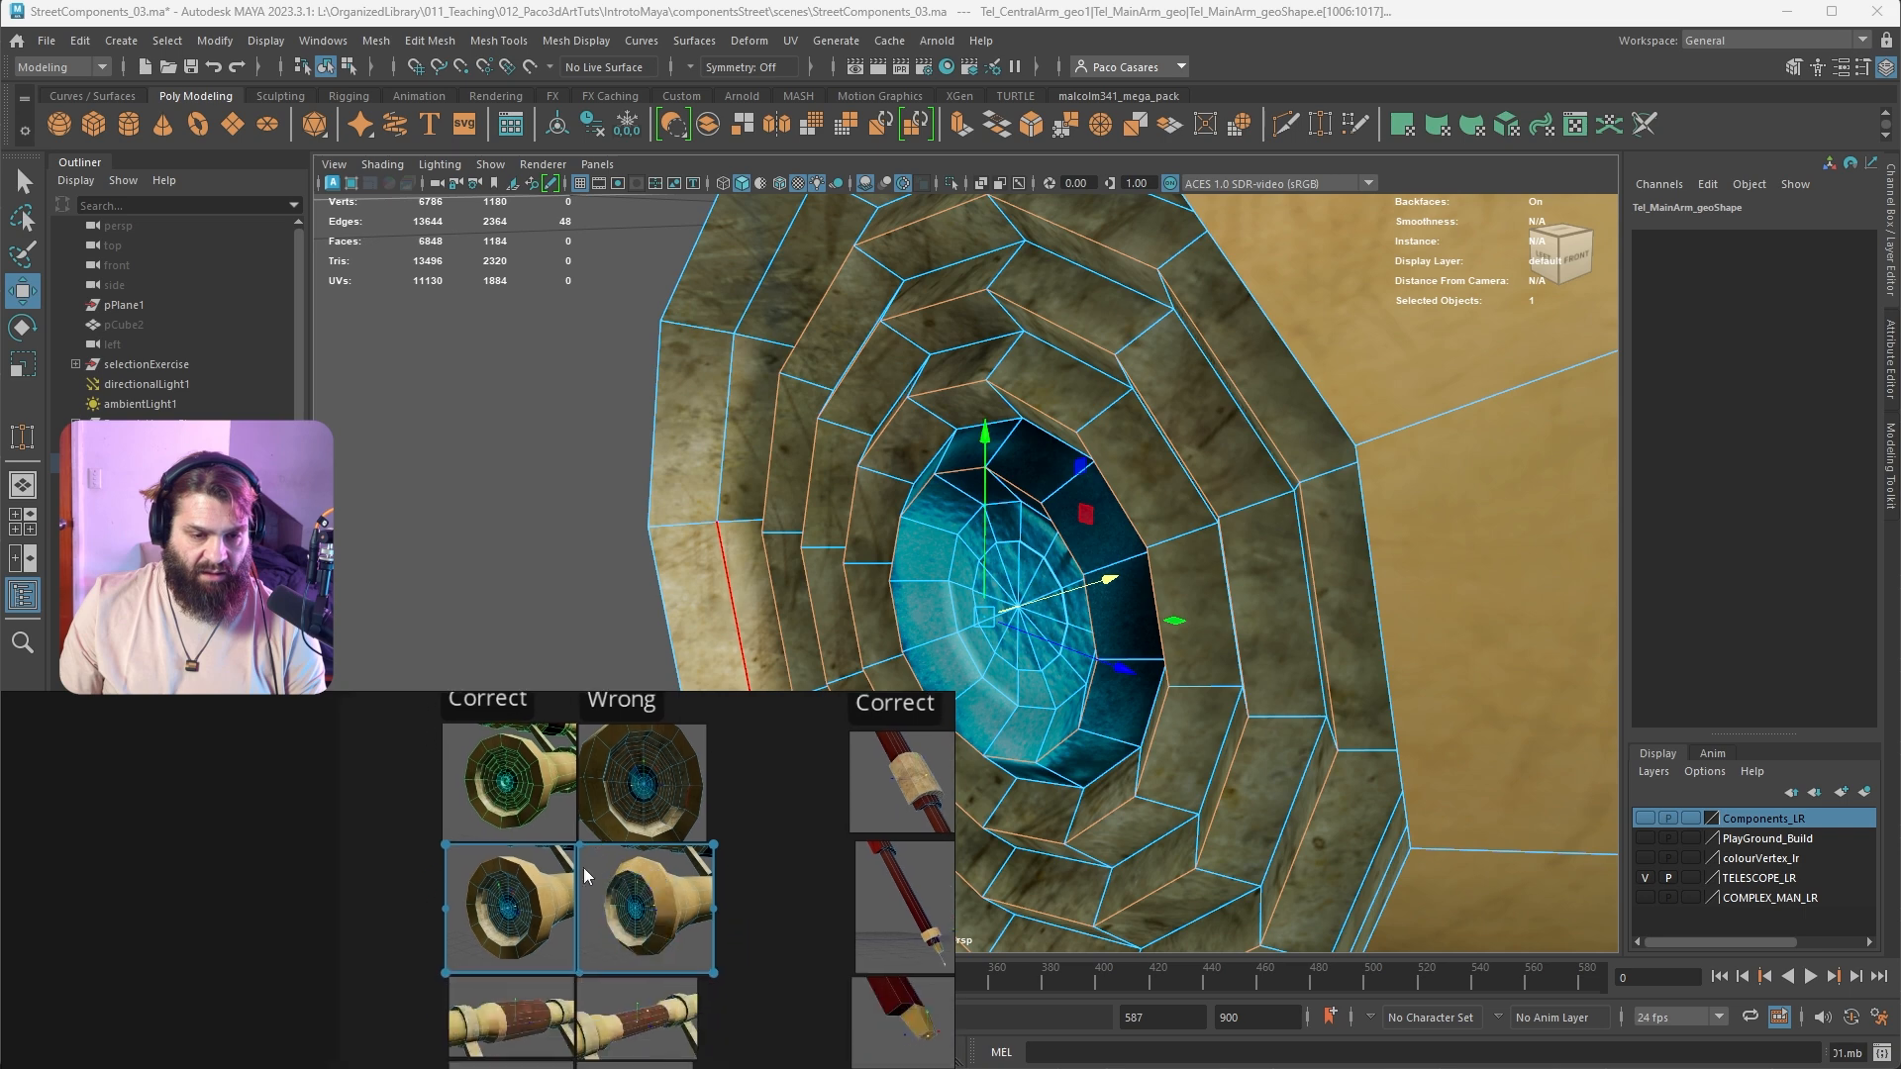
scroll(548, 927, "up", 5)
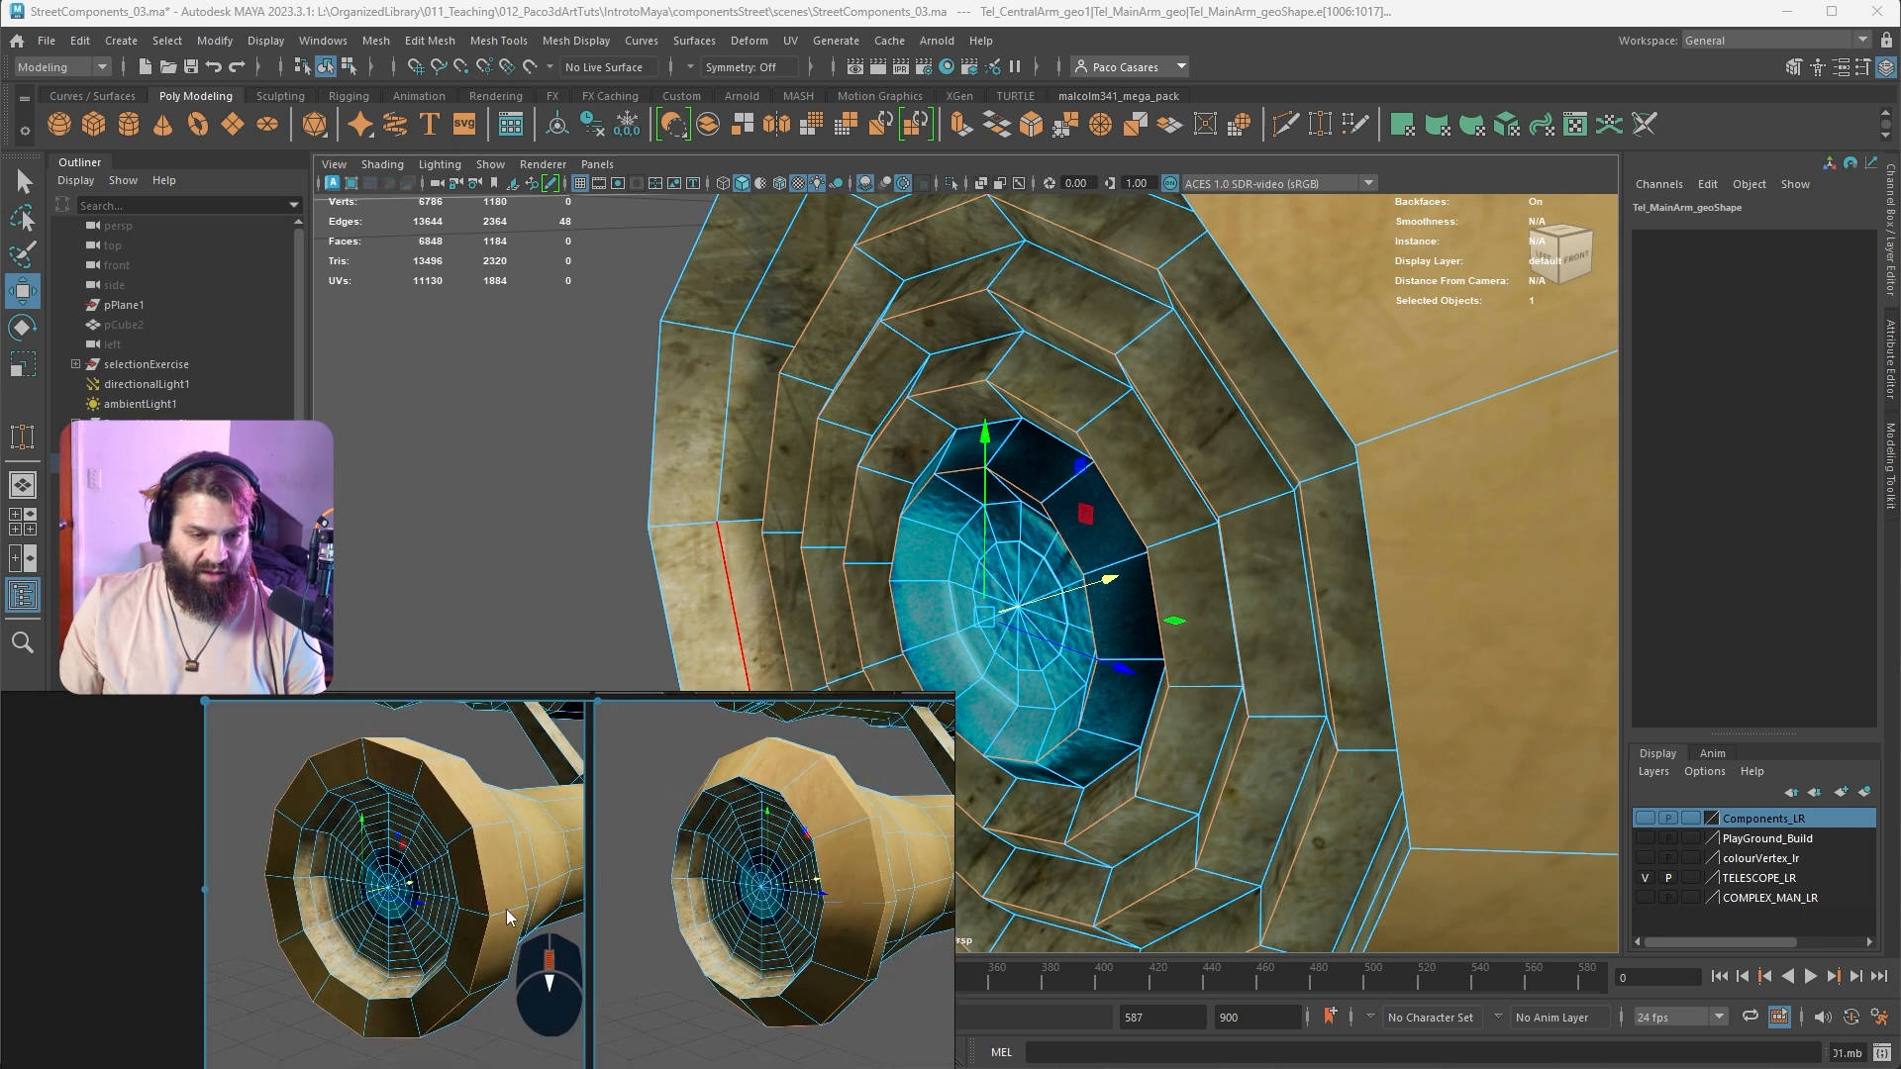
middle_click_drag(529, 921, 513, 917)
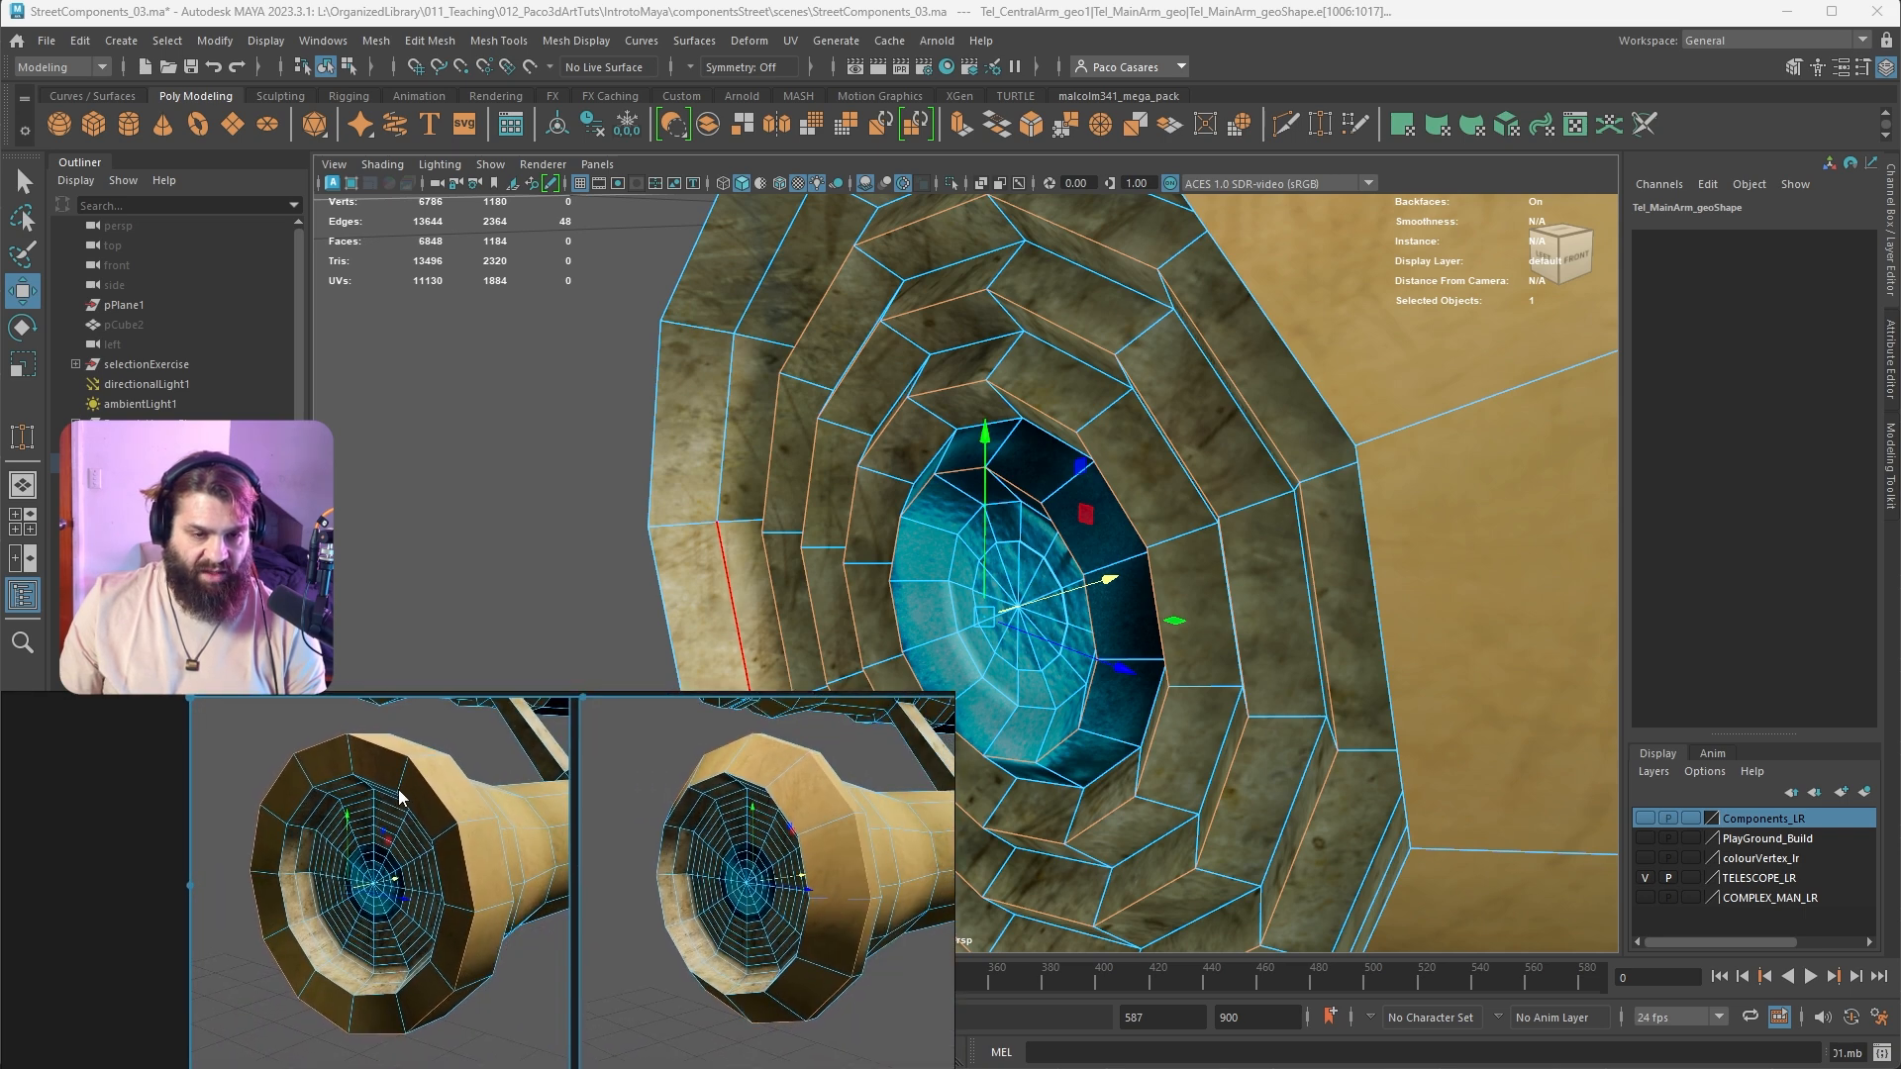
Clear the lens edge selection and select the edge loop around the opening of the telescope's front bell
left_click(592, 489)
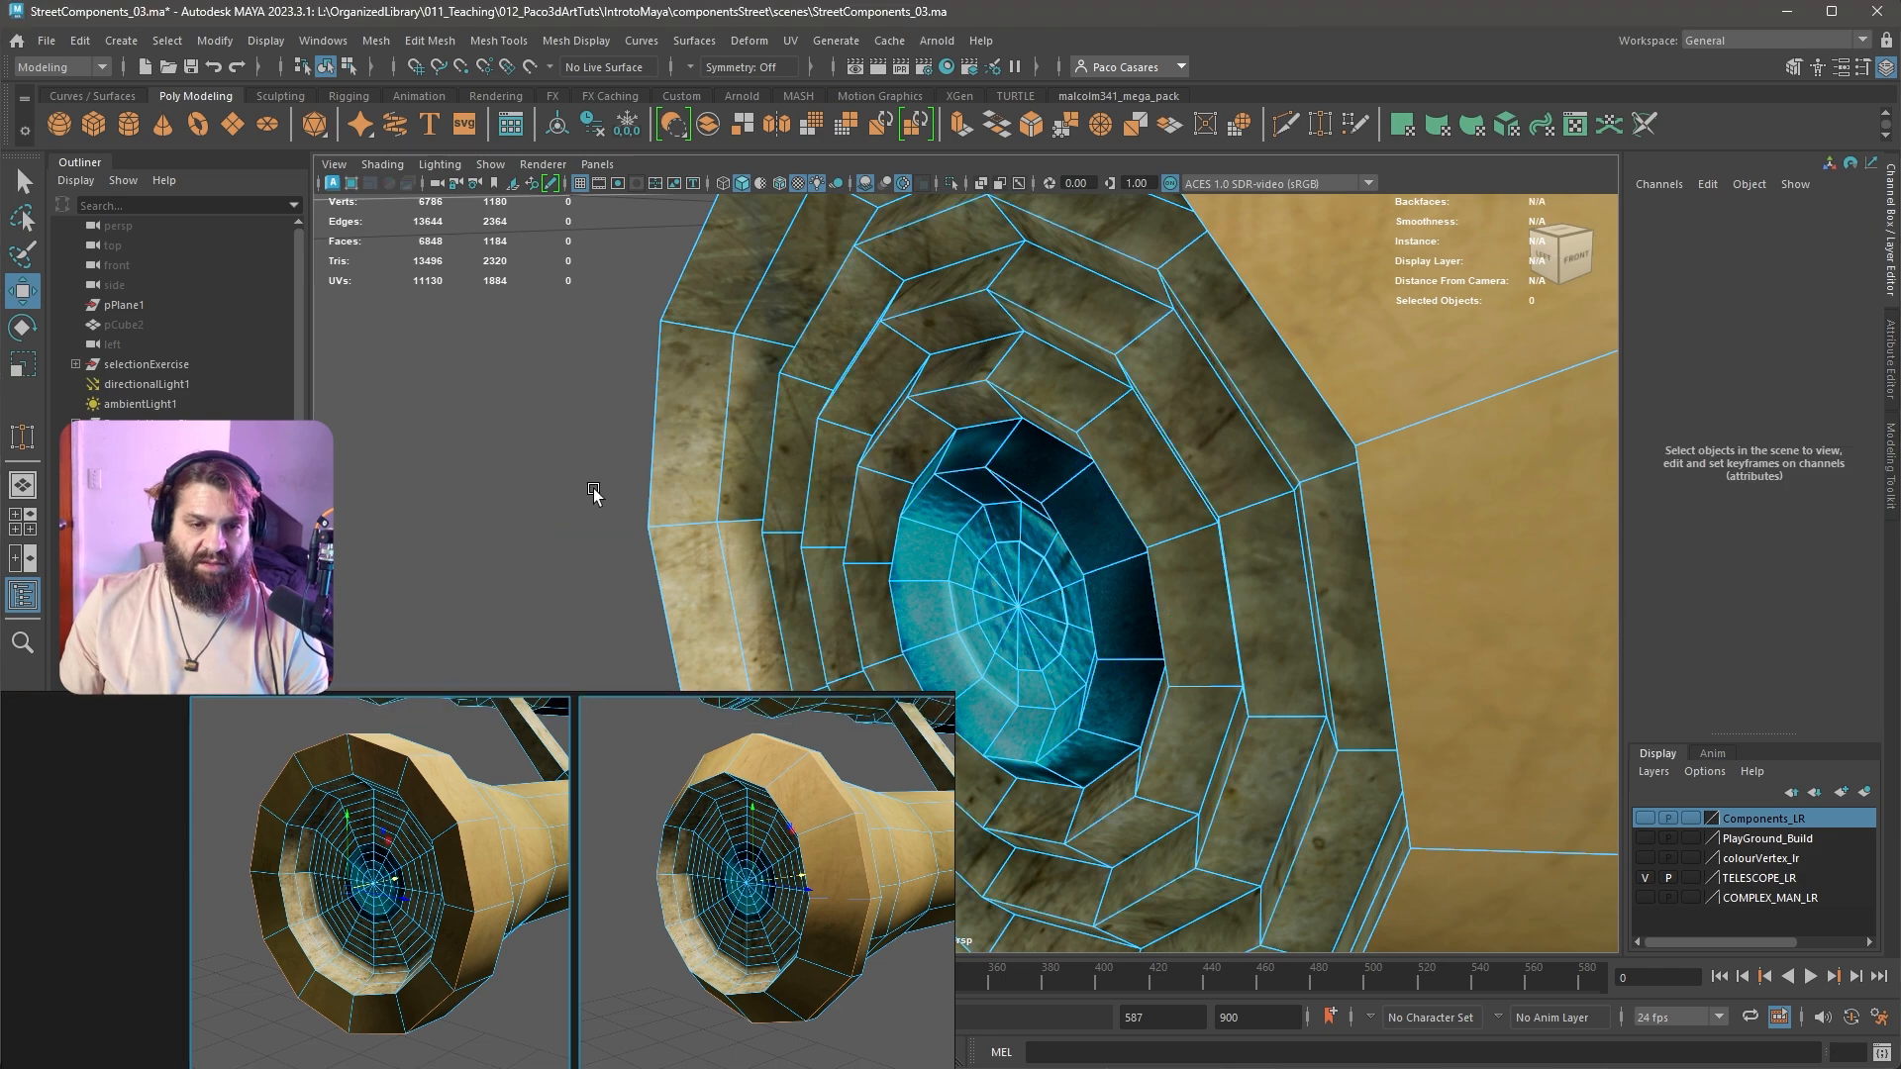
left_click_drag(1059, 559, 1171, 550, "alt")
right_click_drag(1170, 549, 745, 406, "alt")
left_click_drag(745, 406, 1040, 426, "alt")
right_click_drag(1039, 426, 1089, 499, "alt")
left_click_drag(1089, 499, 960, 353, "alt")
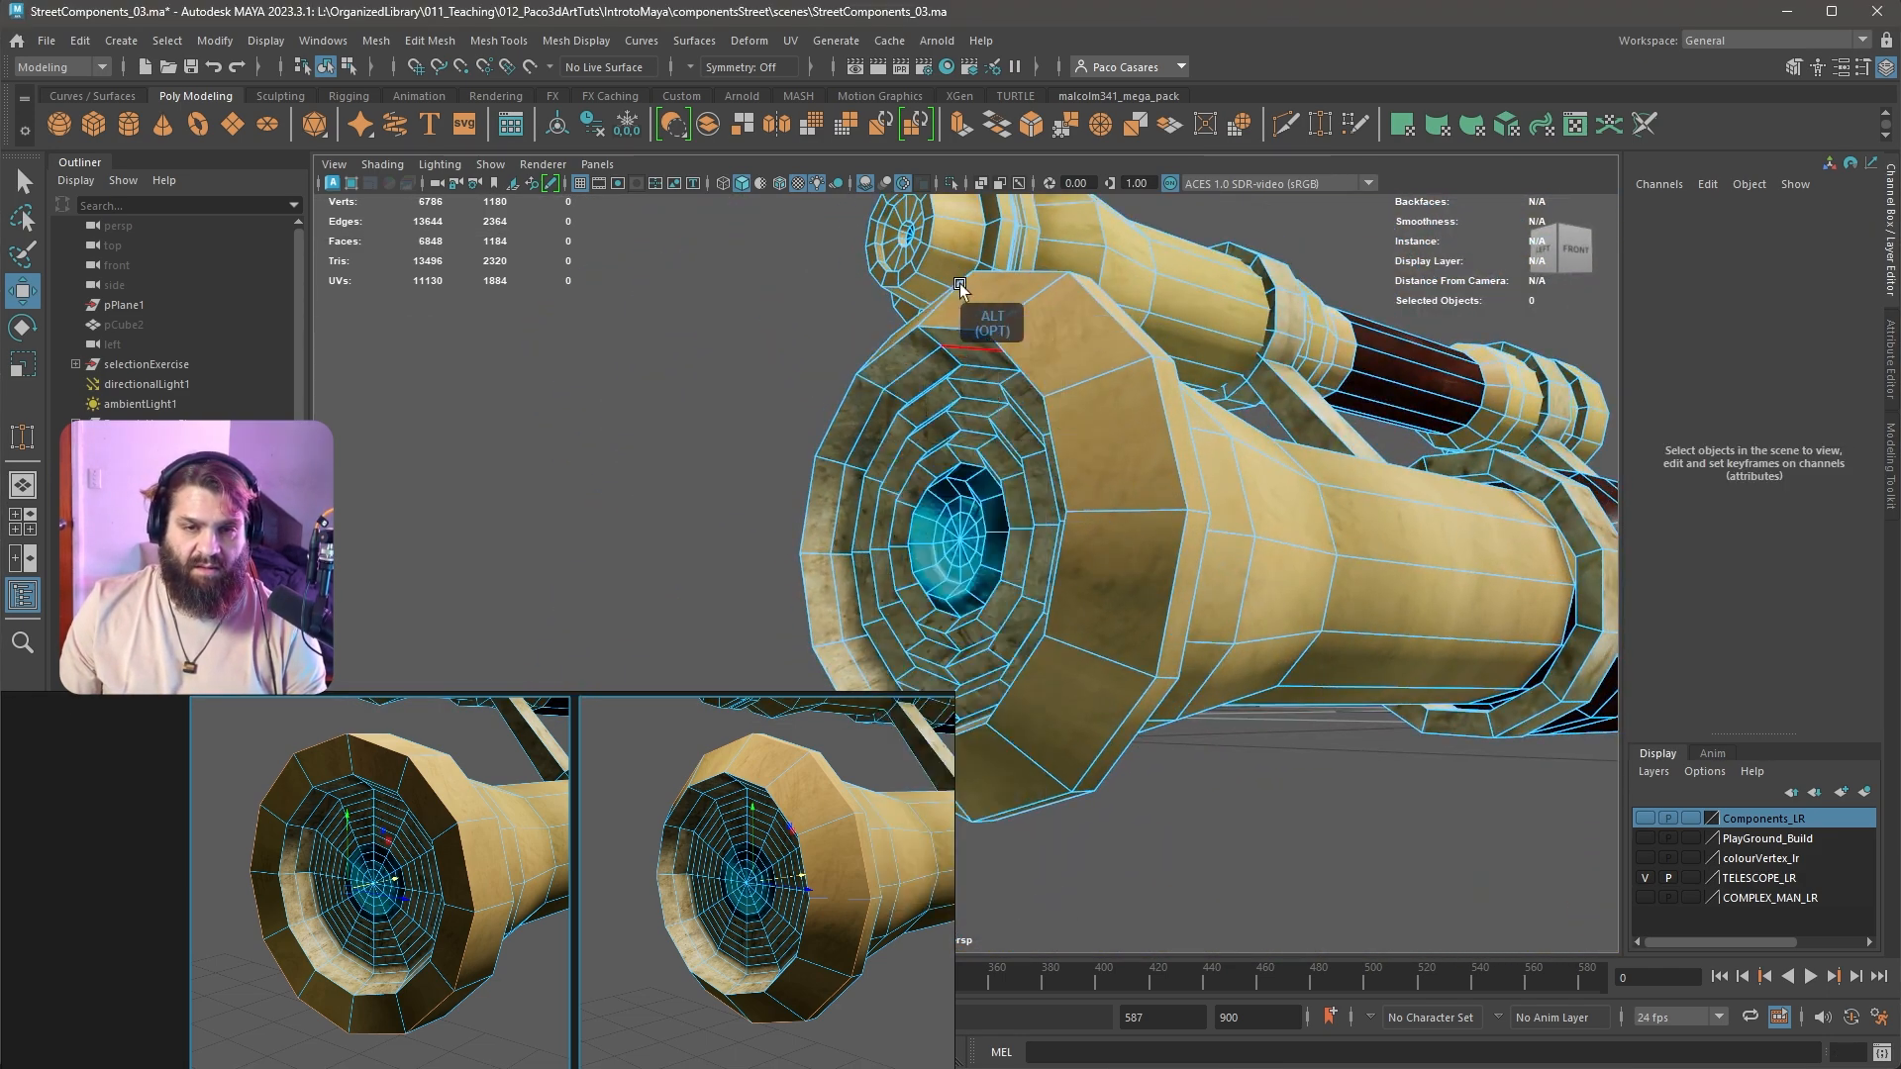
left_click(955, 315)
double_click(1034, 380, "shift")
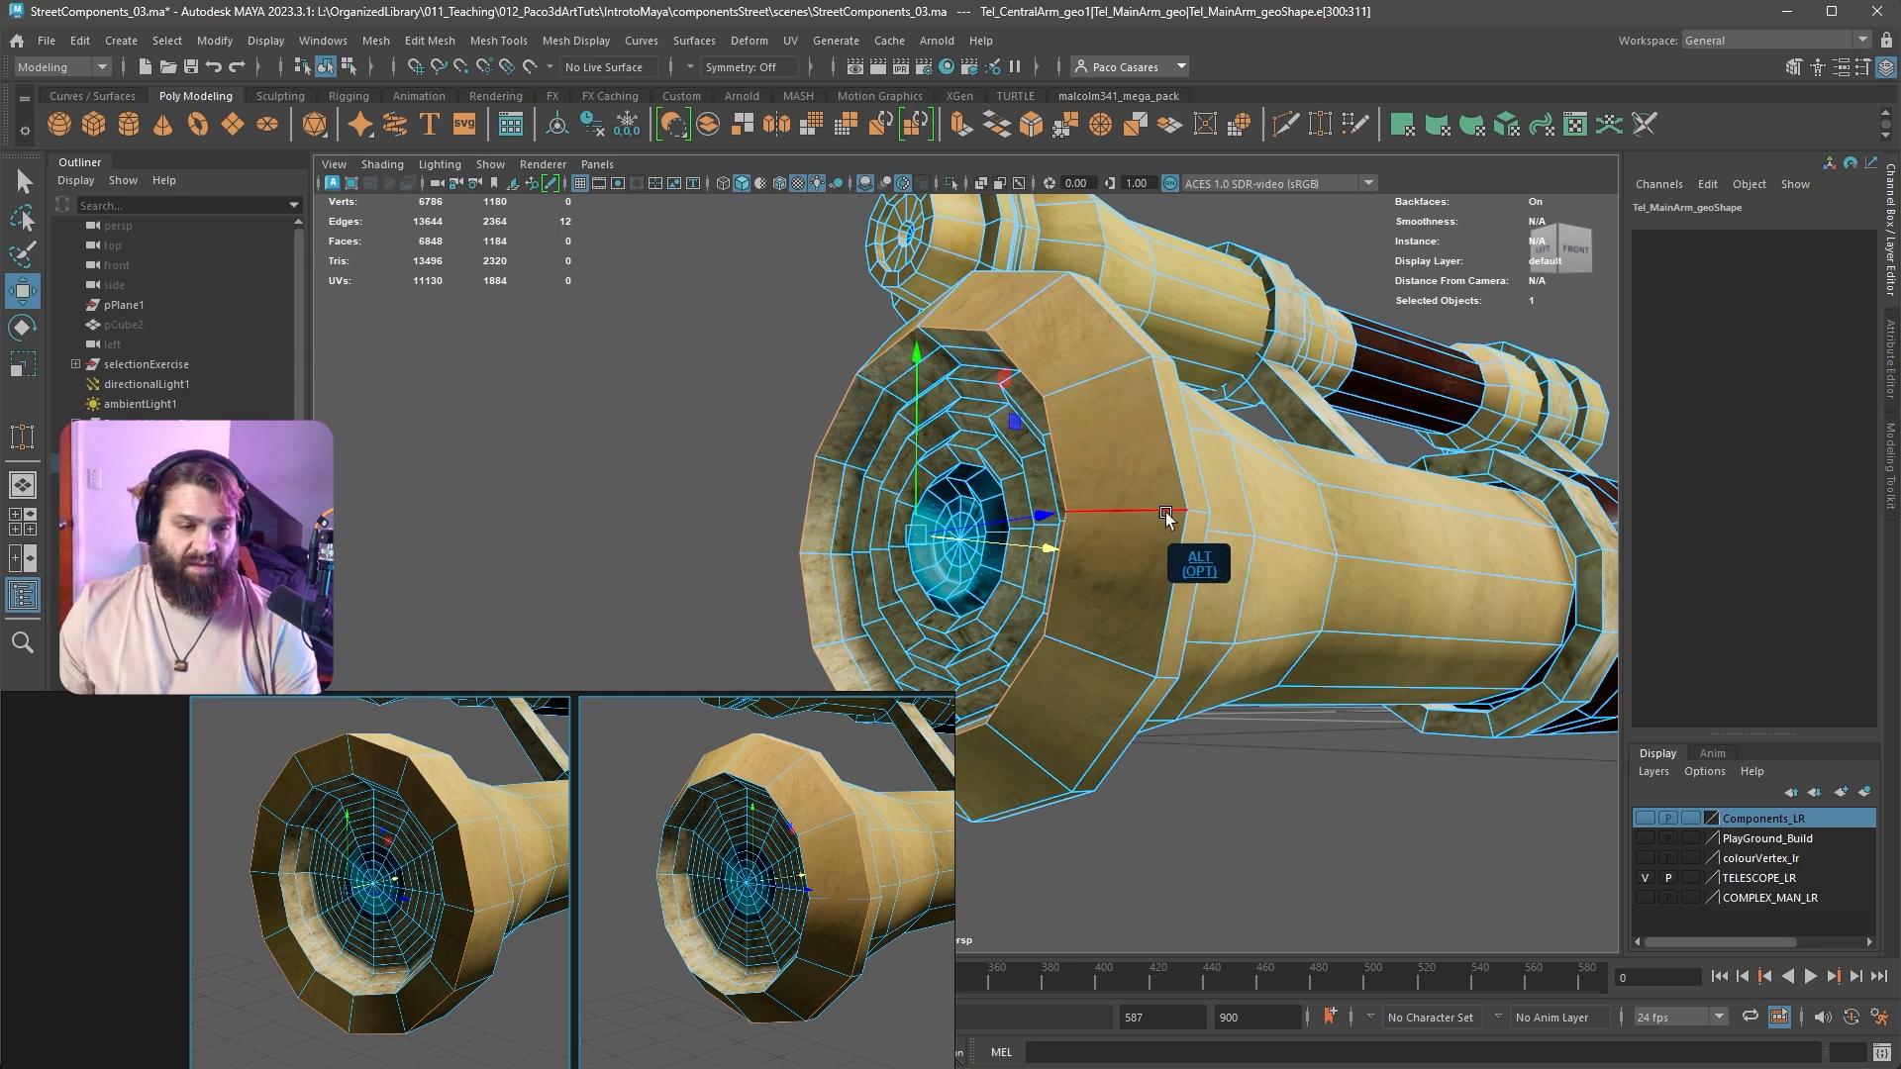
Select the outer corner edge loop of the telescope's front rim and move it along X with vertex snapping to the opening's loop
left_click_drag(1166, 513, 1030, 555, "alt")
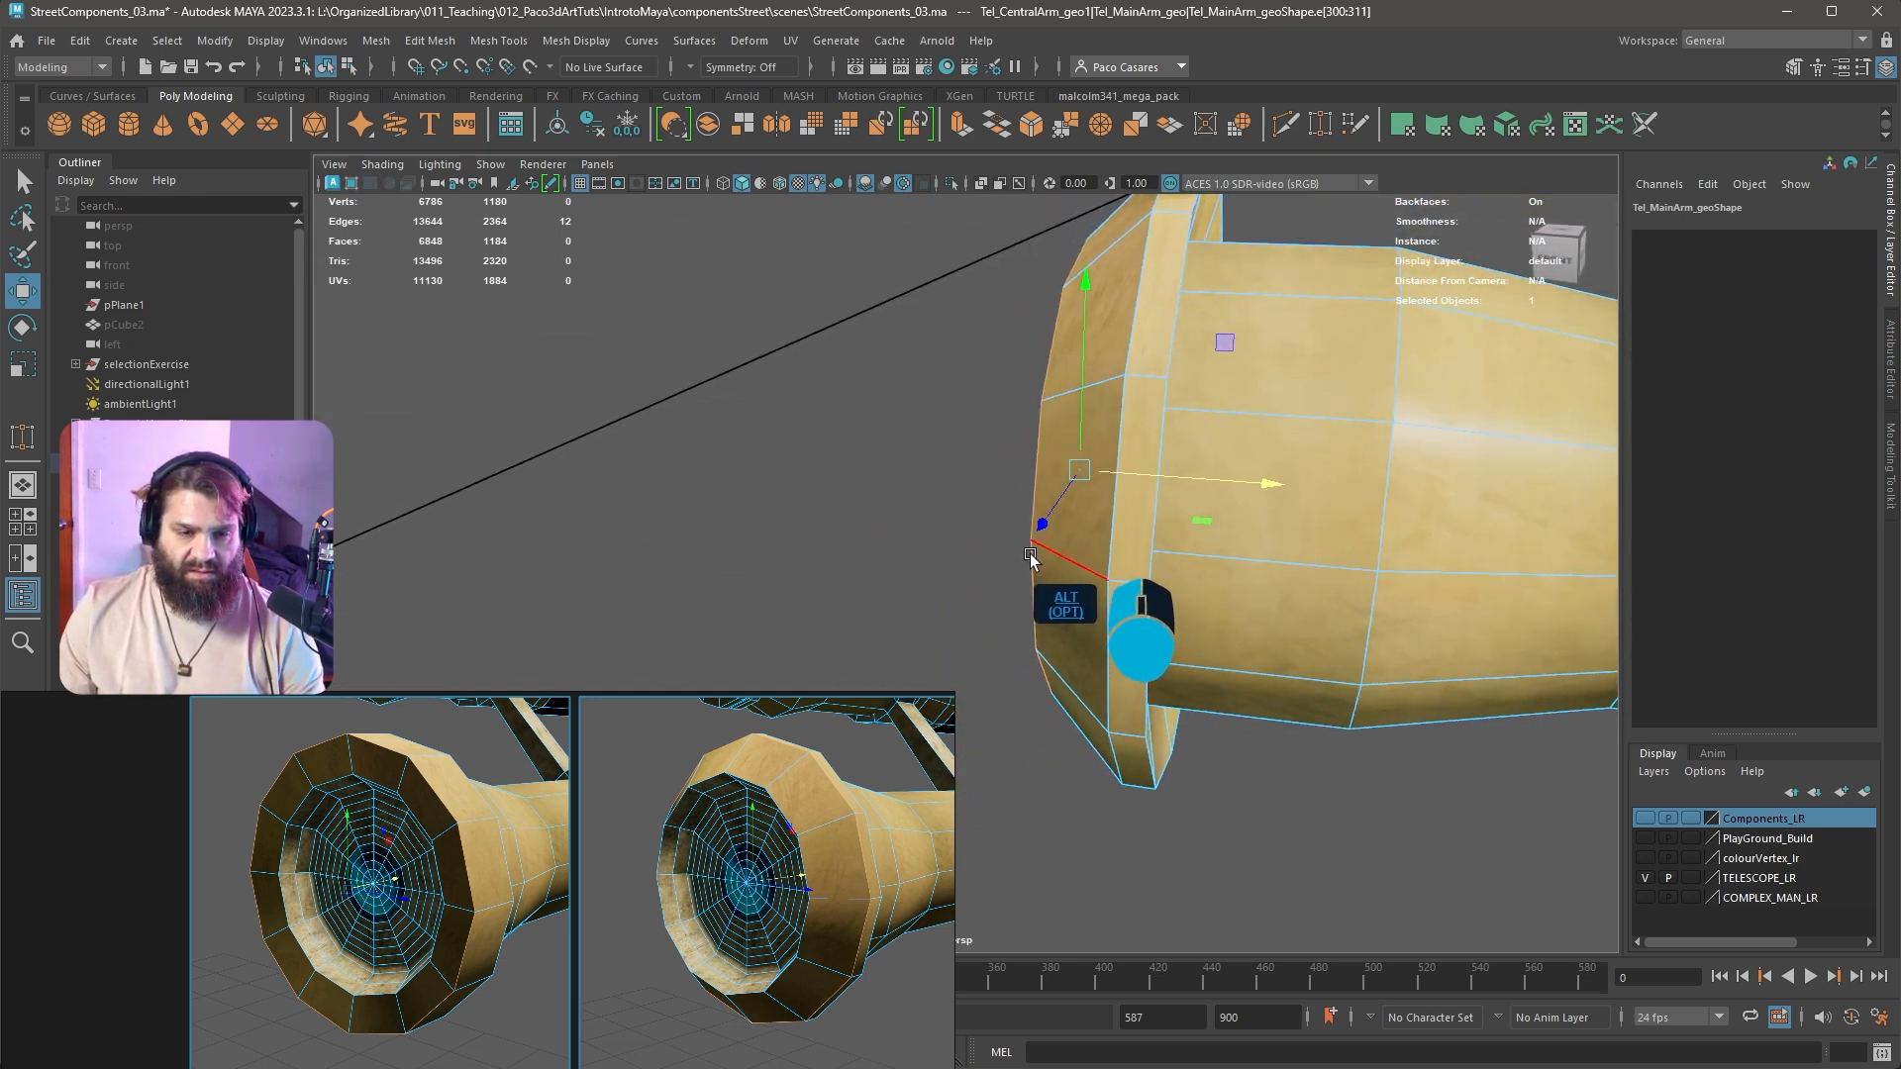
left_click_drag(1030, 554, 1074, 539, "alt")
left_click(1133, 509)
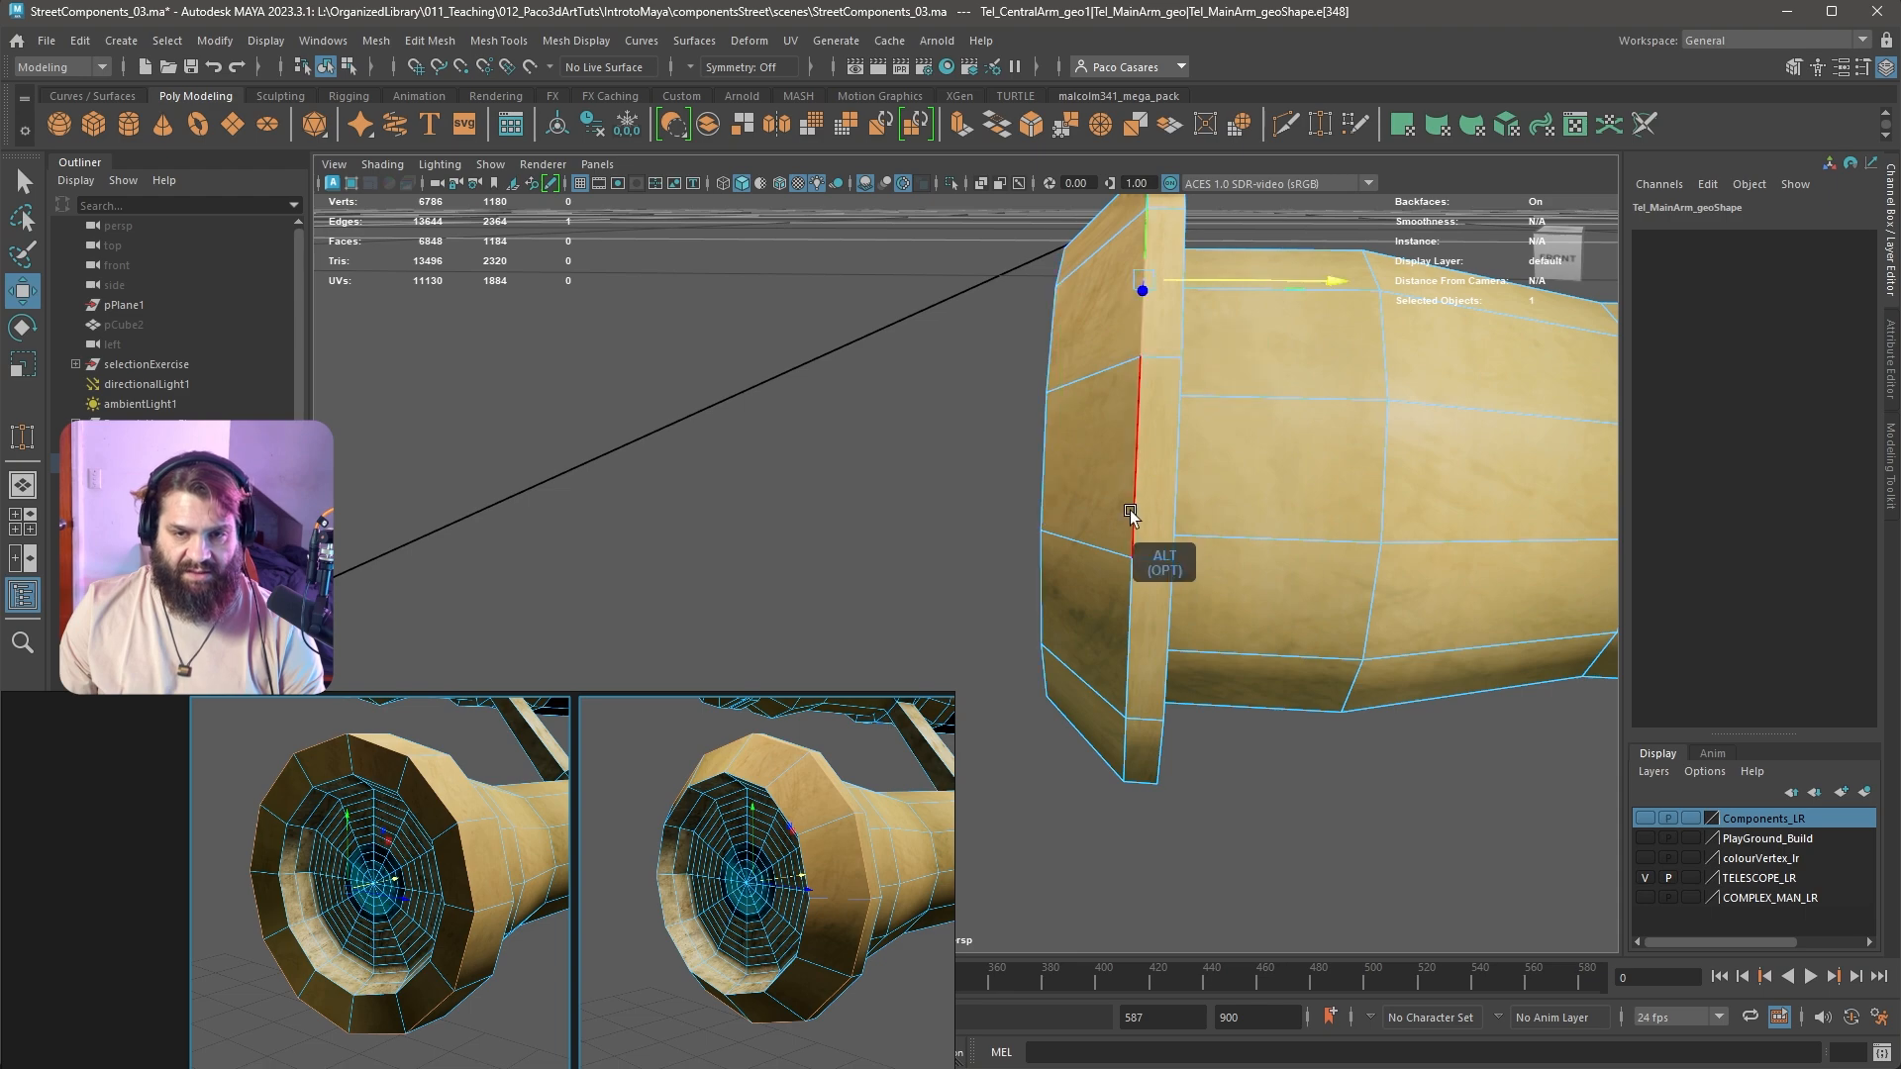
left_click_drag(1154, 486, 1037, 578, "alt")
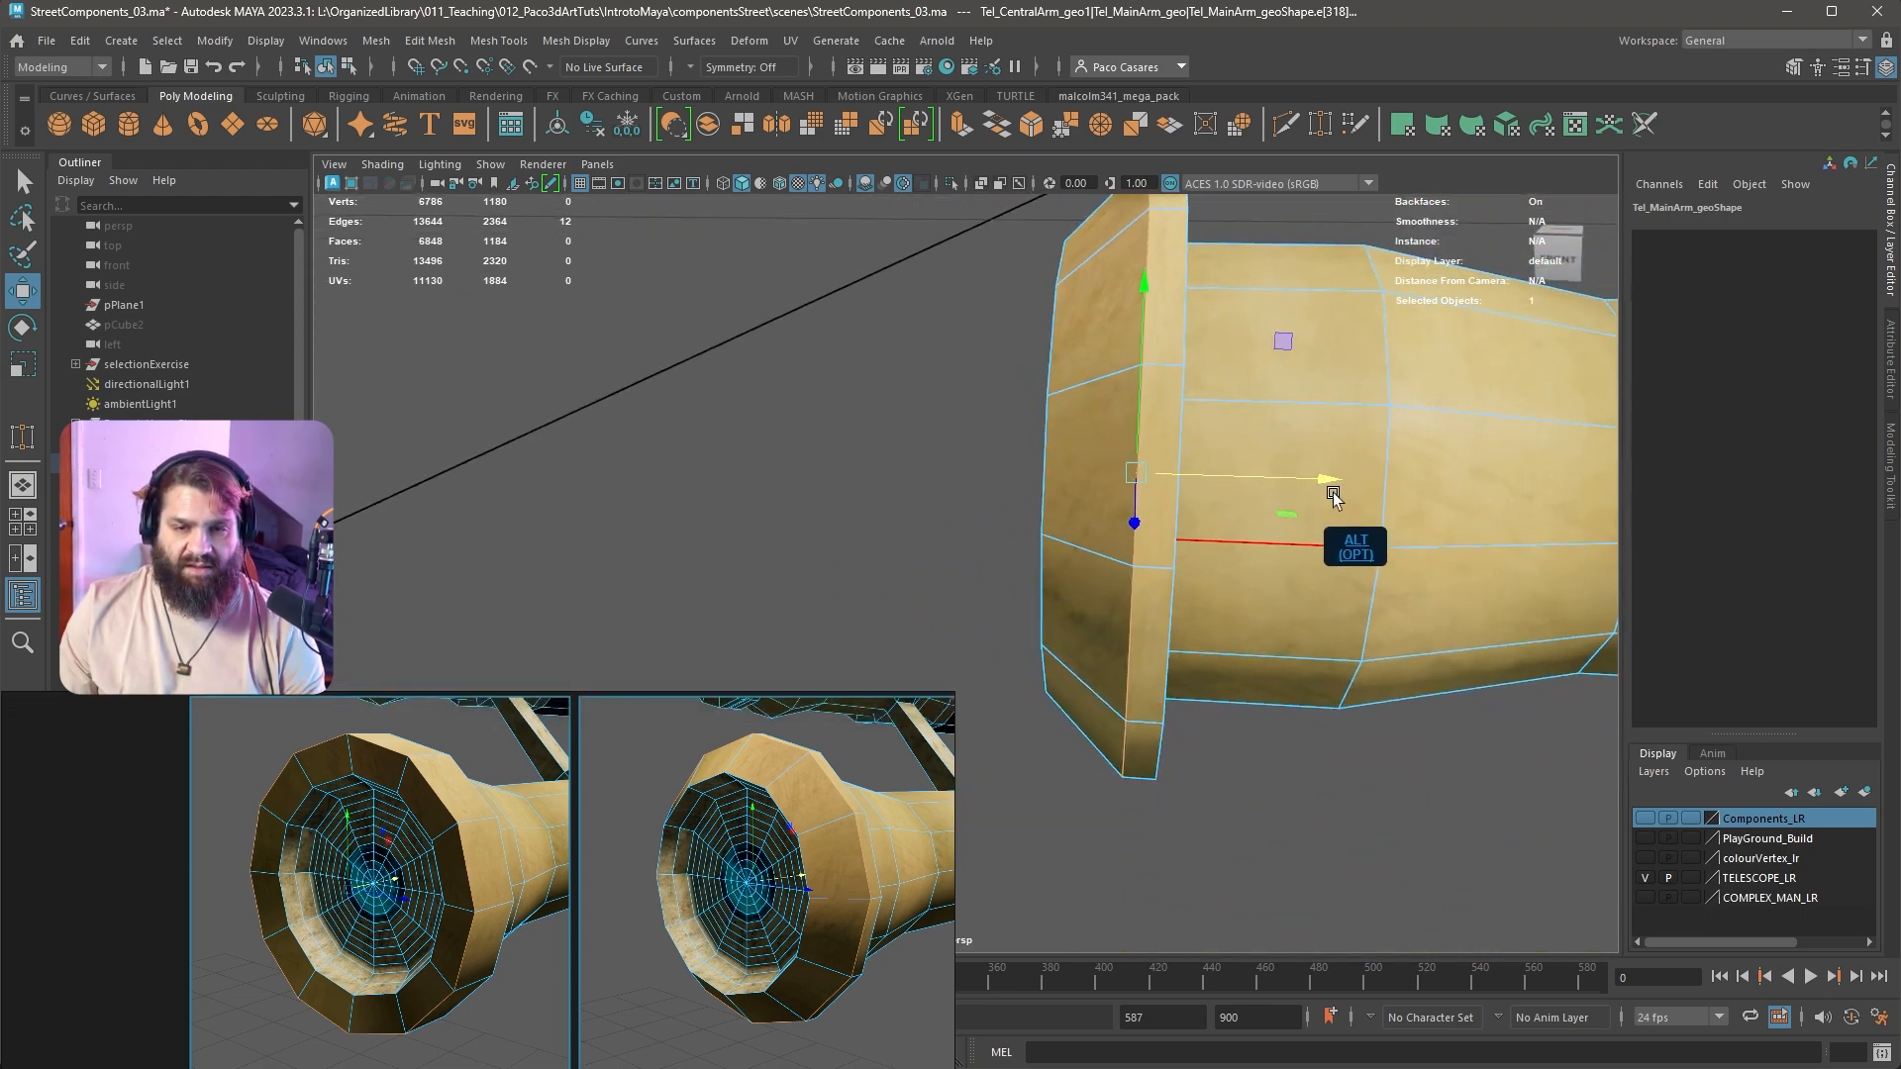
left_click_drag(1307, 495, 1089, 596, "alt")
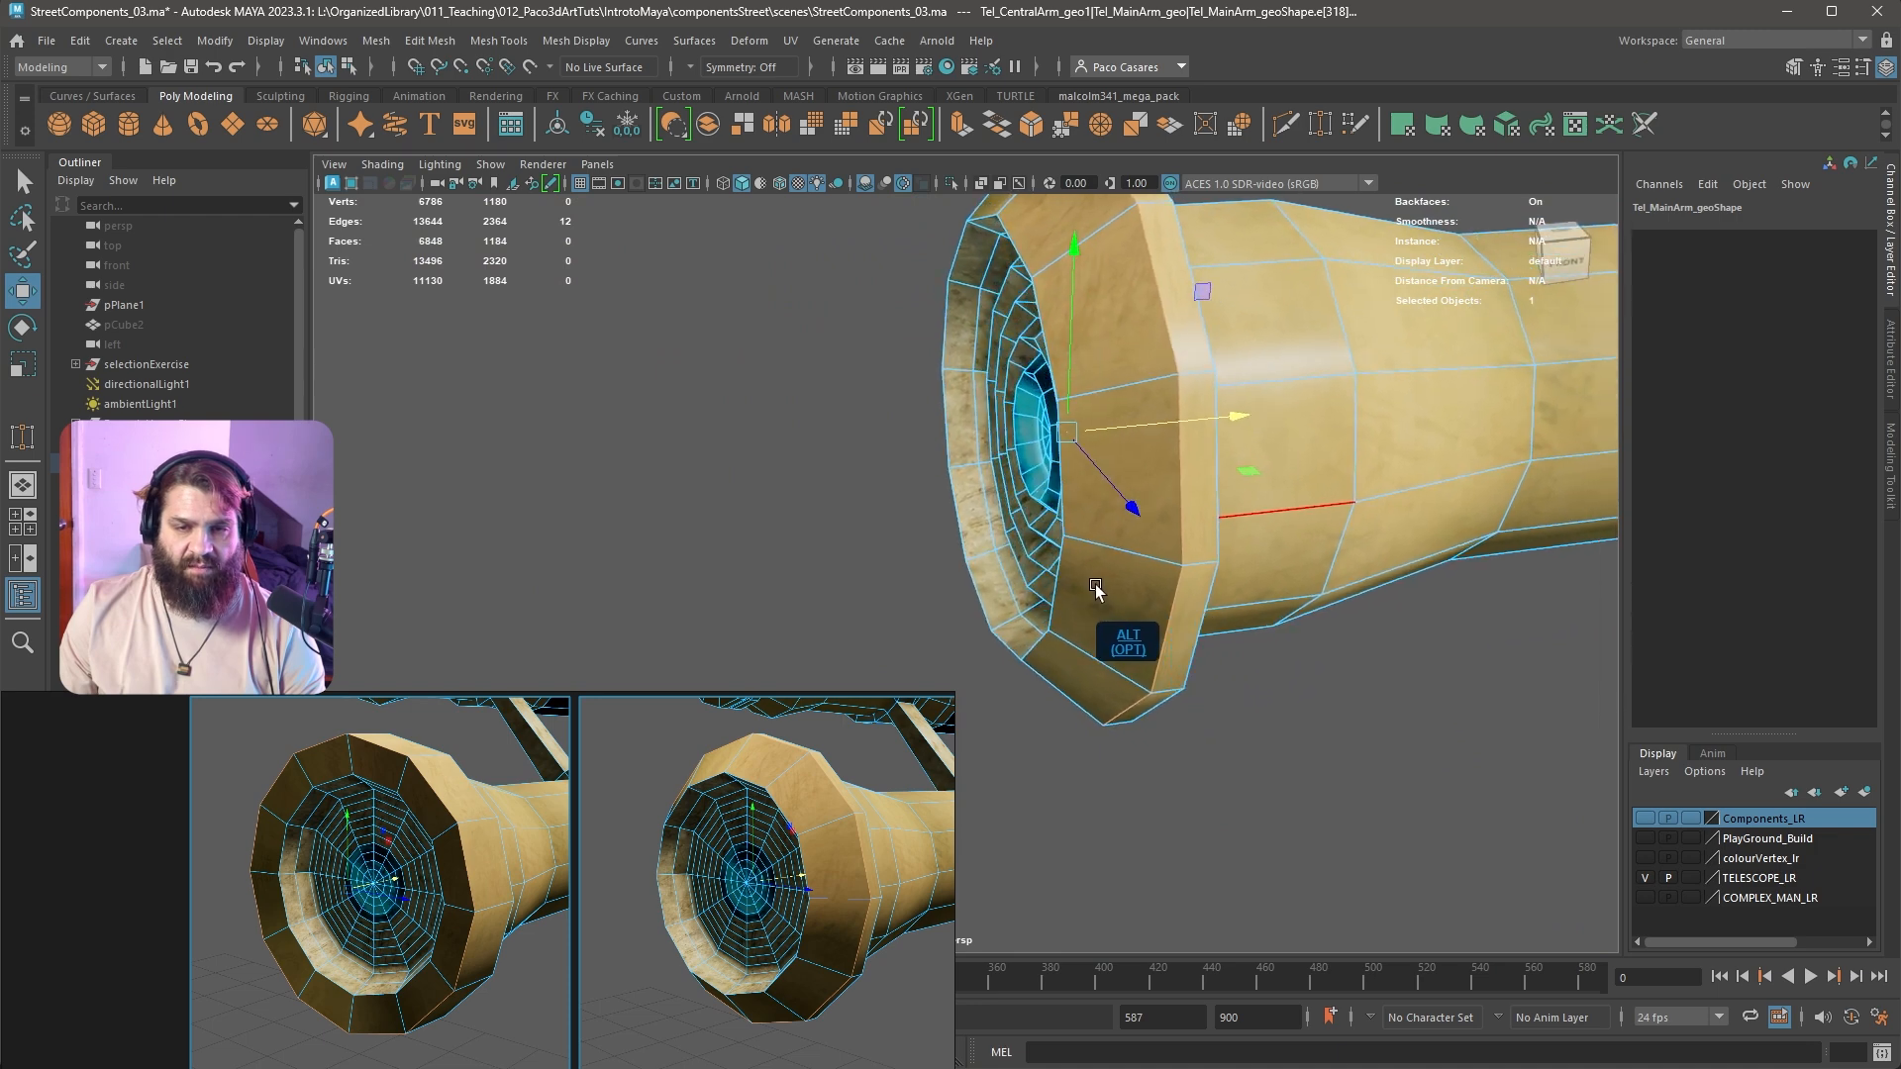
left_click_drag(1043, 406, 1307, 532, "alt")
key("w")
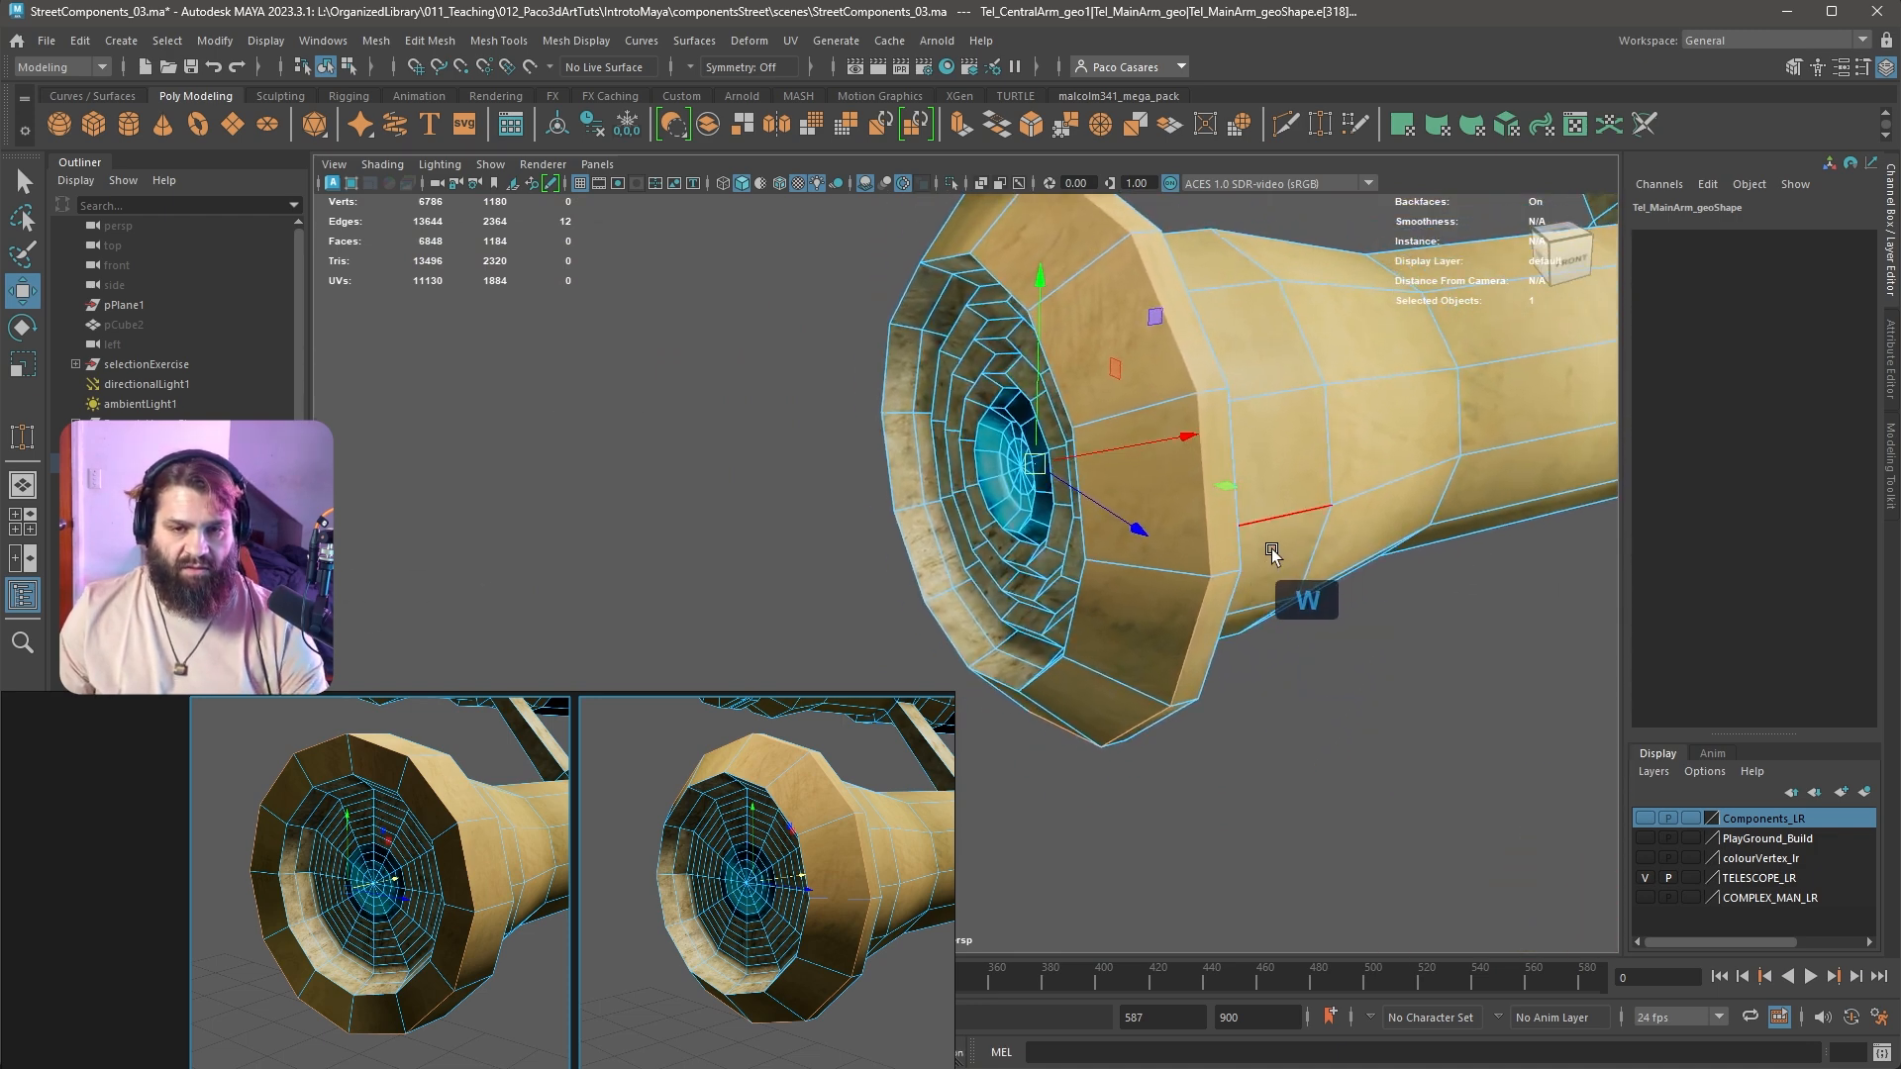
key("v")
middle_click_drag(1178, 442, 1069, 427)
Examine the horizontal telescope's edited bell and overall shape next to the tilted example telescope
left_click_drag(1280, 531, 1156, 480, "alt")
right_click_drag(1155, 479, 1294, 577, "alt")
left_click_drag(1294, 578, 1099, 668, "alt")
right_click_drag(1099, 669, 975, 551, "alt")
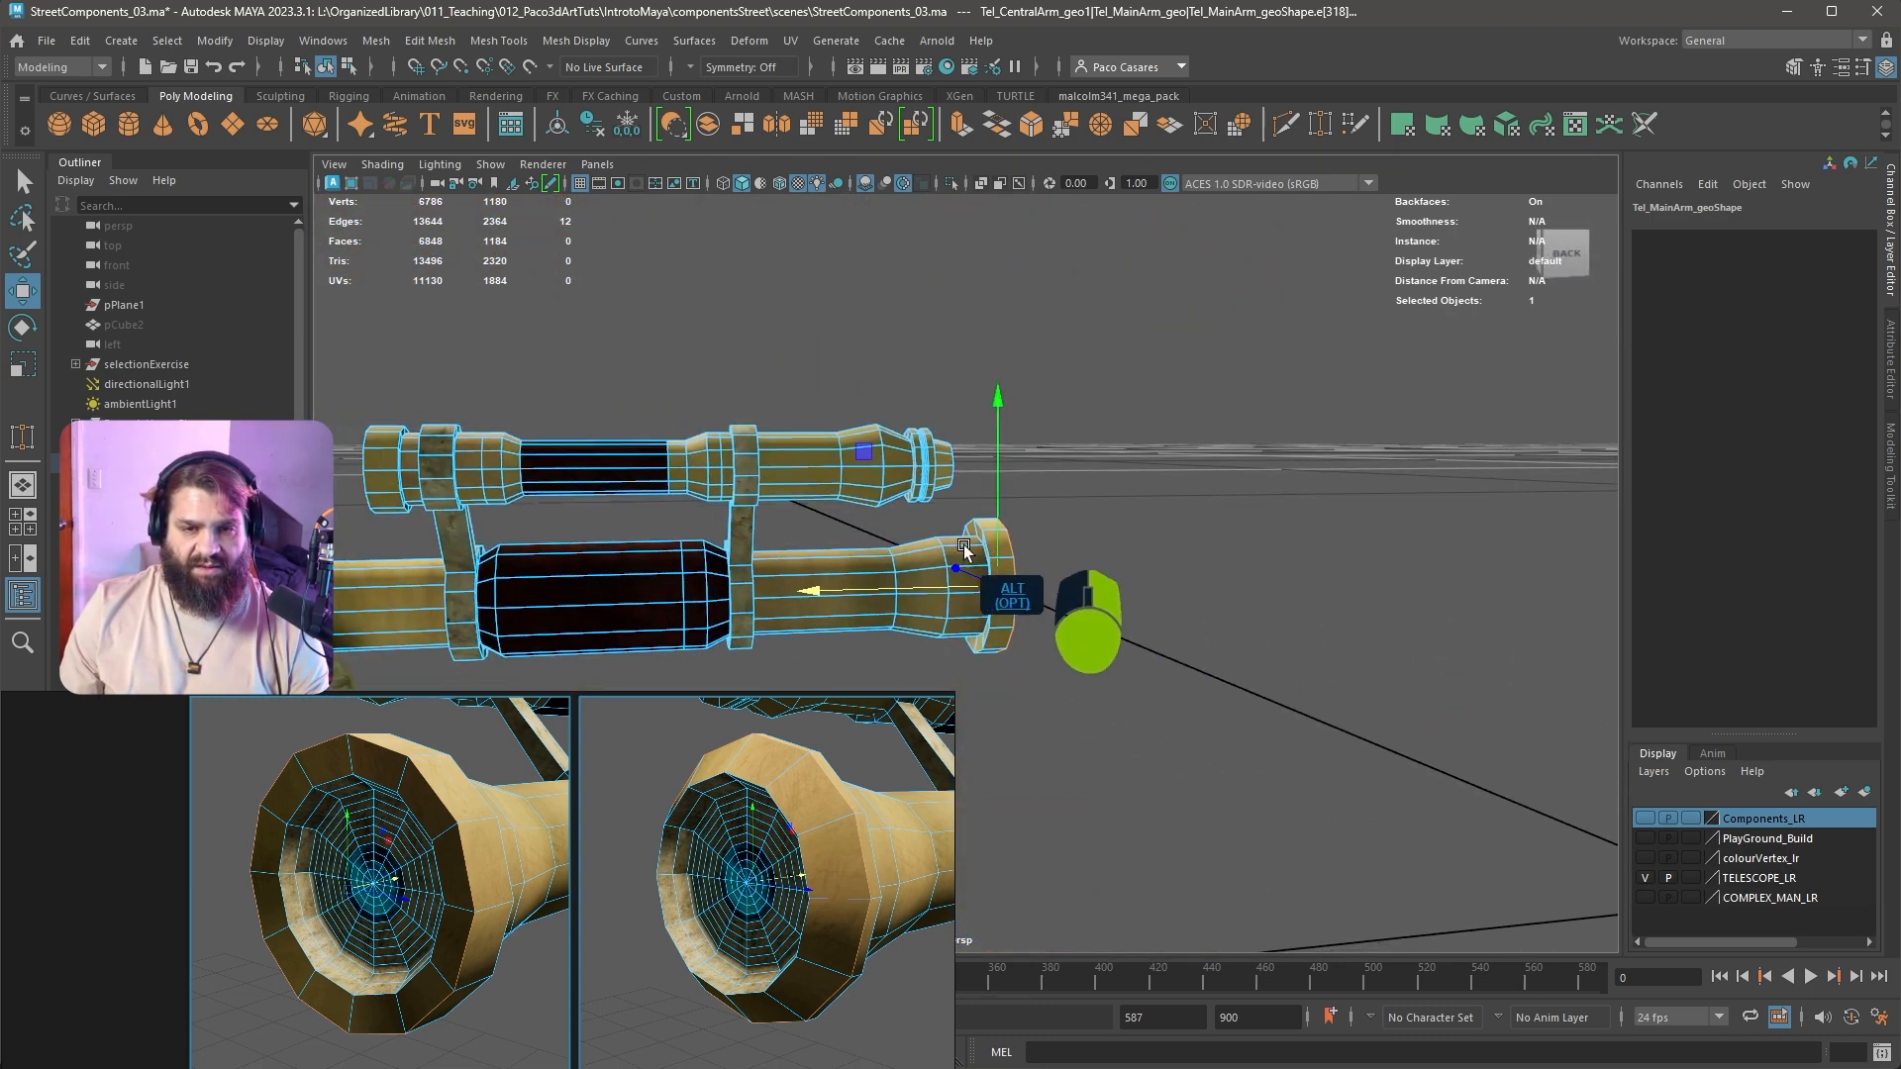
left_click_drag(1054, 539, 941, 537, "alt")
middle_click_drag(1128, 589, 1394, 515, "alt")
right_click_drag(1395, 515, 1074, 496, "alt")
middle_click_drag(1139, 637, 1027, 450, "alt")
right_click_drag(1027, 449, 916, 454, "alt")
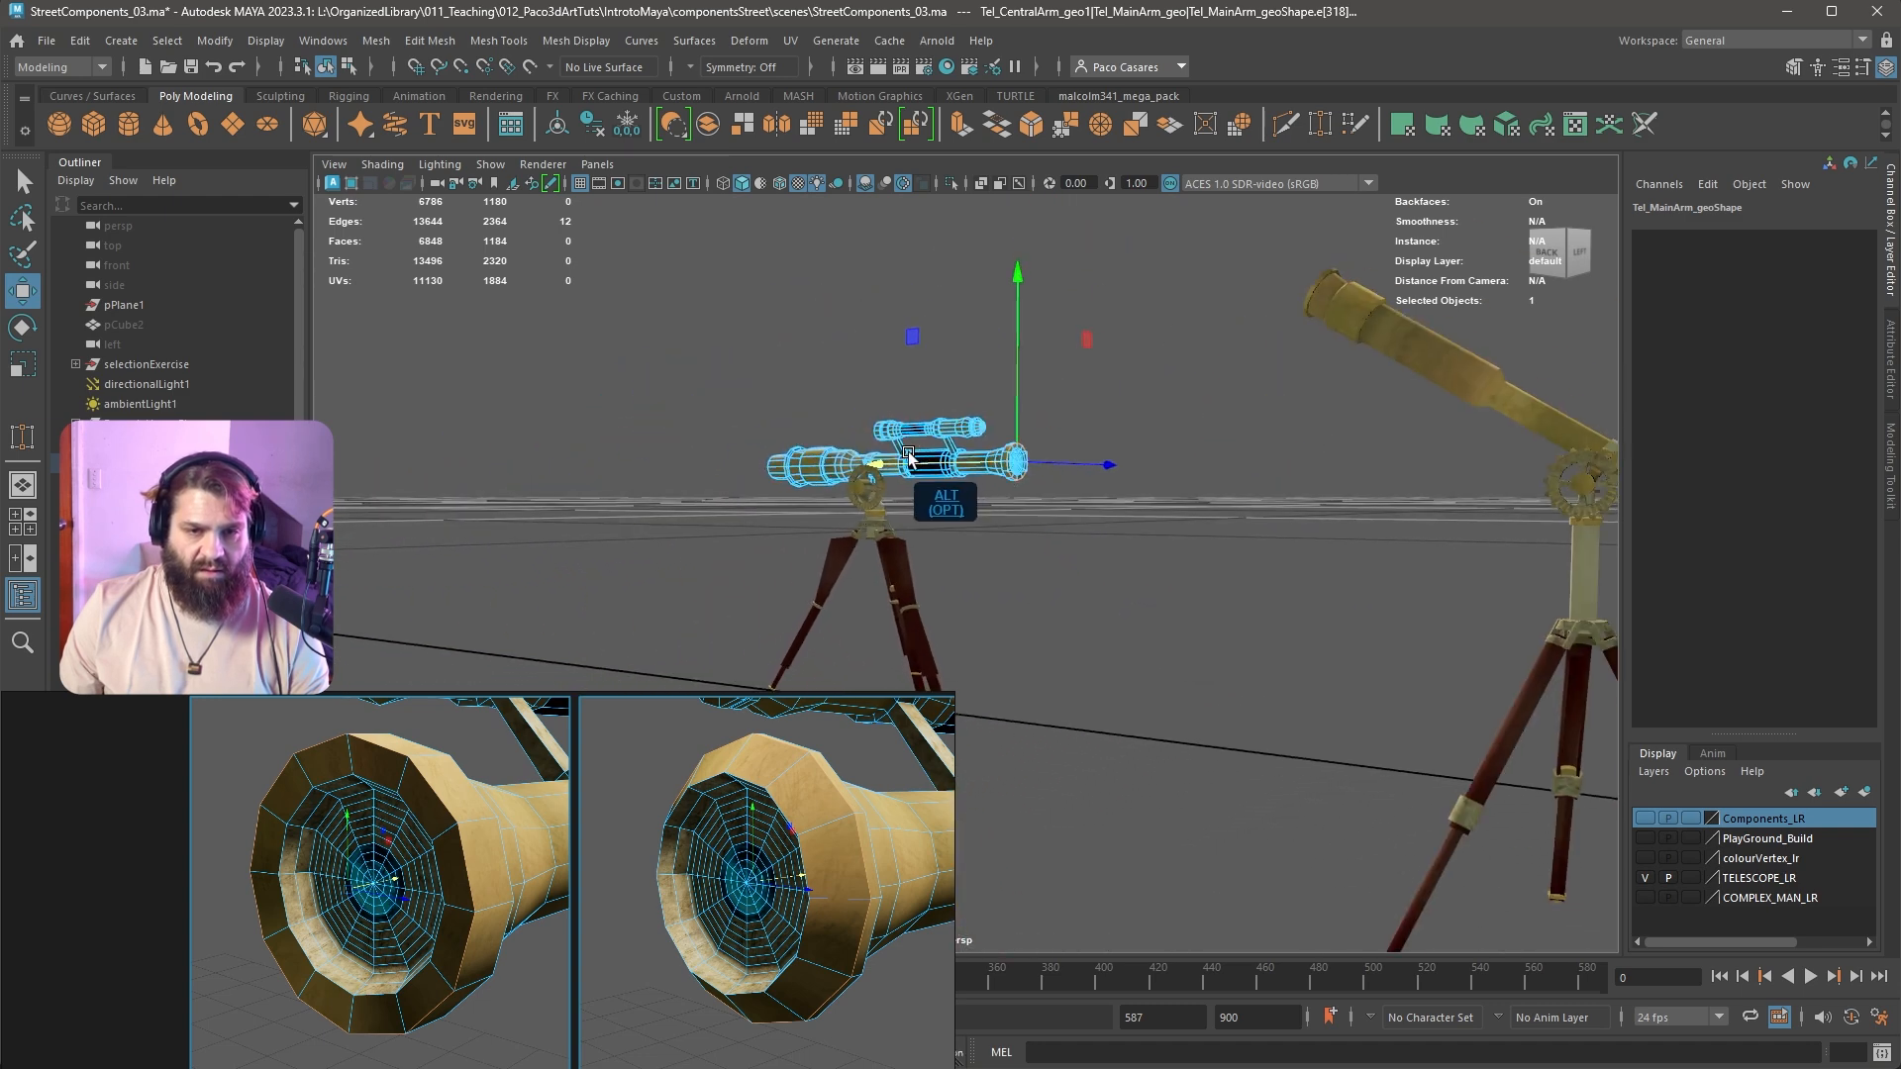
left_click_drag(916, 454, 1101, 476, "alt")
middle_click_drag(1287, 505, 1030, 552, "alt")
left_click_drag(1030, 553, 972, 544, "alt")
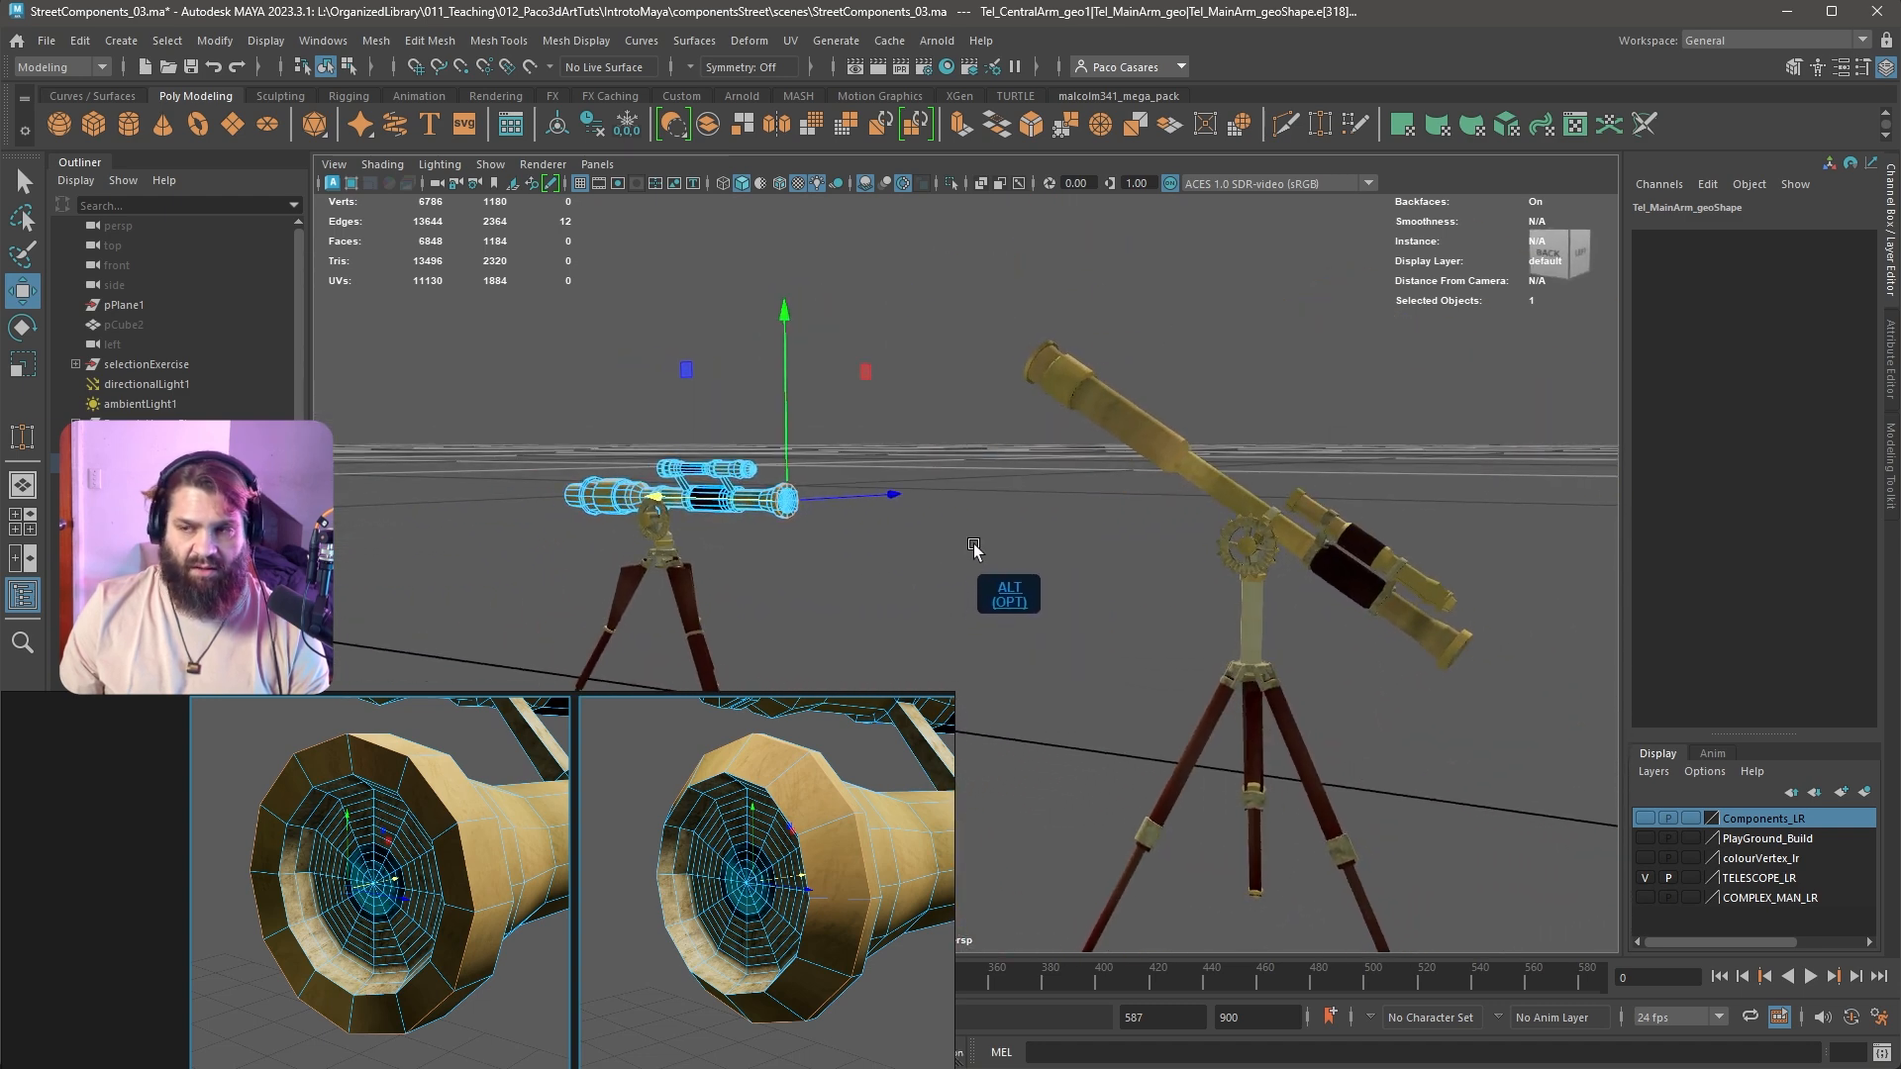
middle_click_drag(972, 543, 887, 429, "alt")
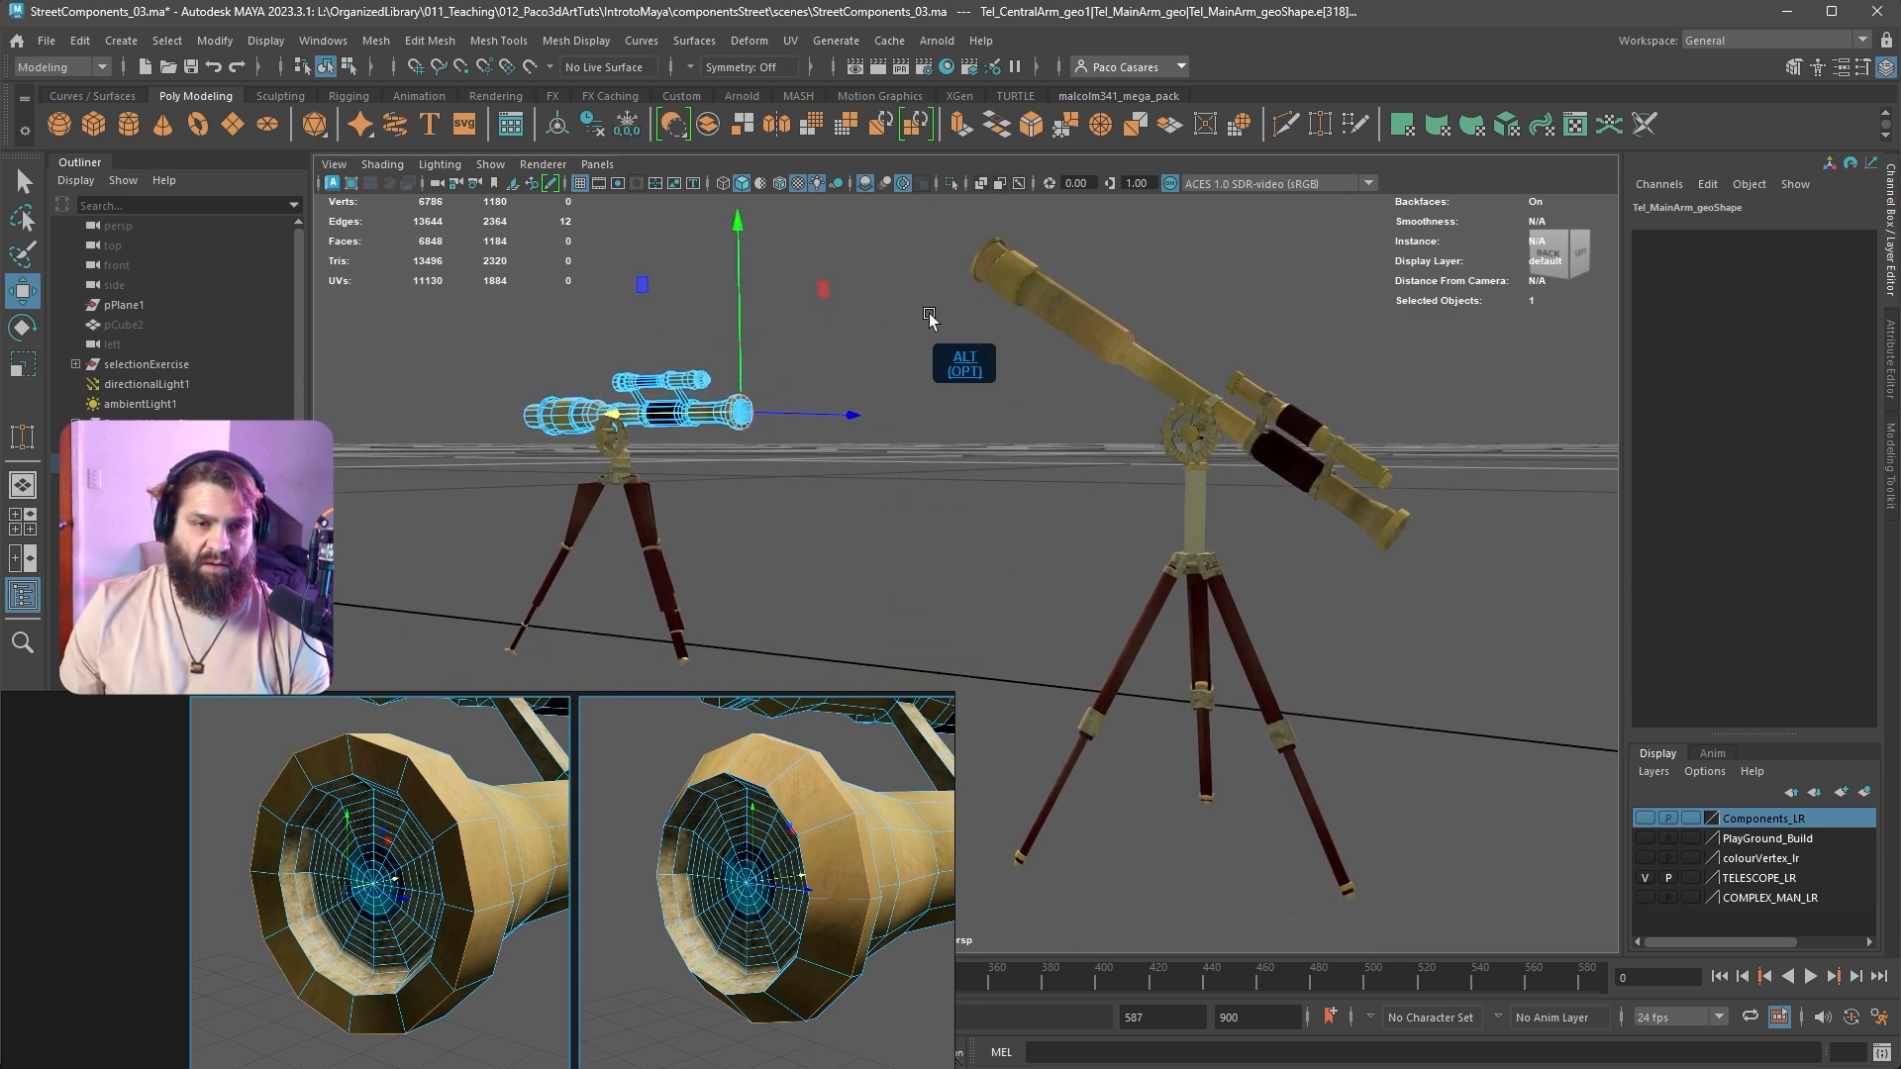
Create a new perspective camera and split the viewport into two panes side by side
left_click(598, 165)
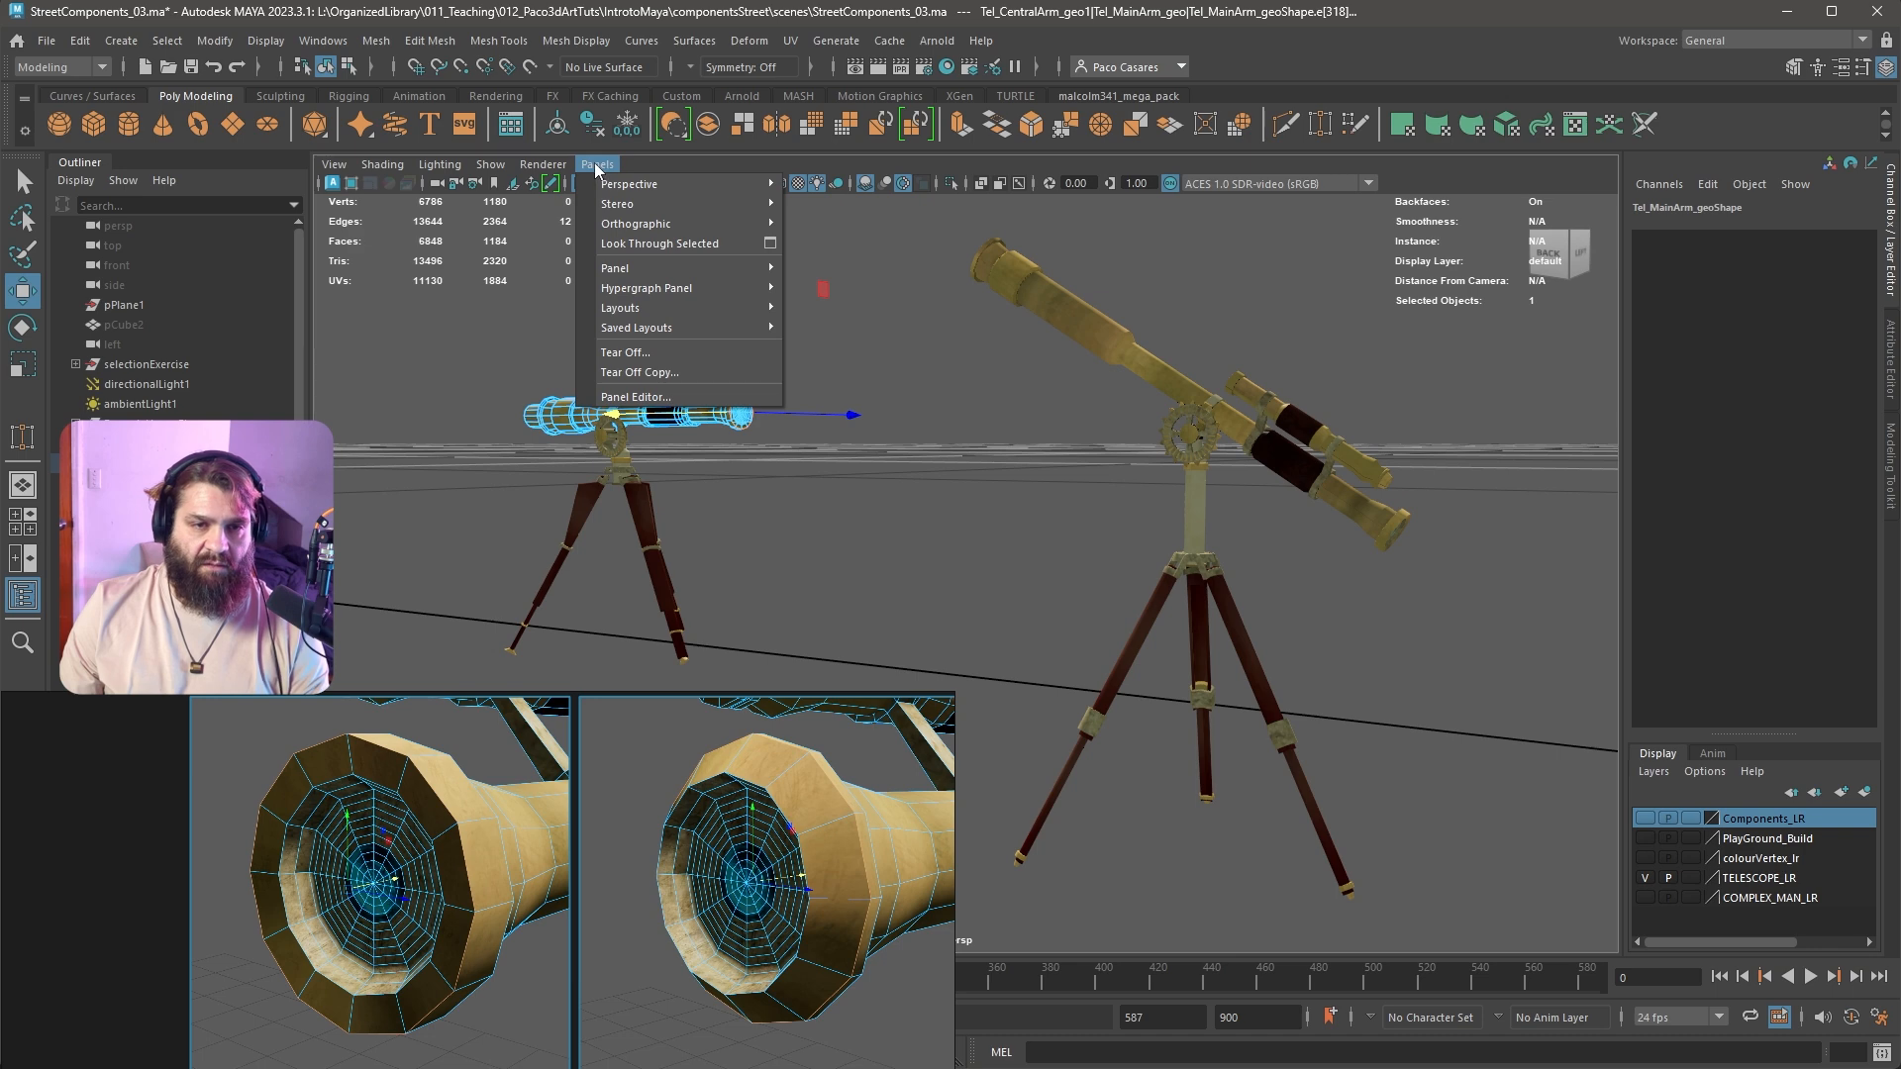
mouse_move(683, 184)
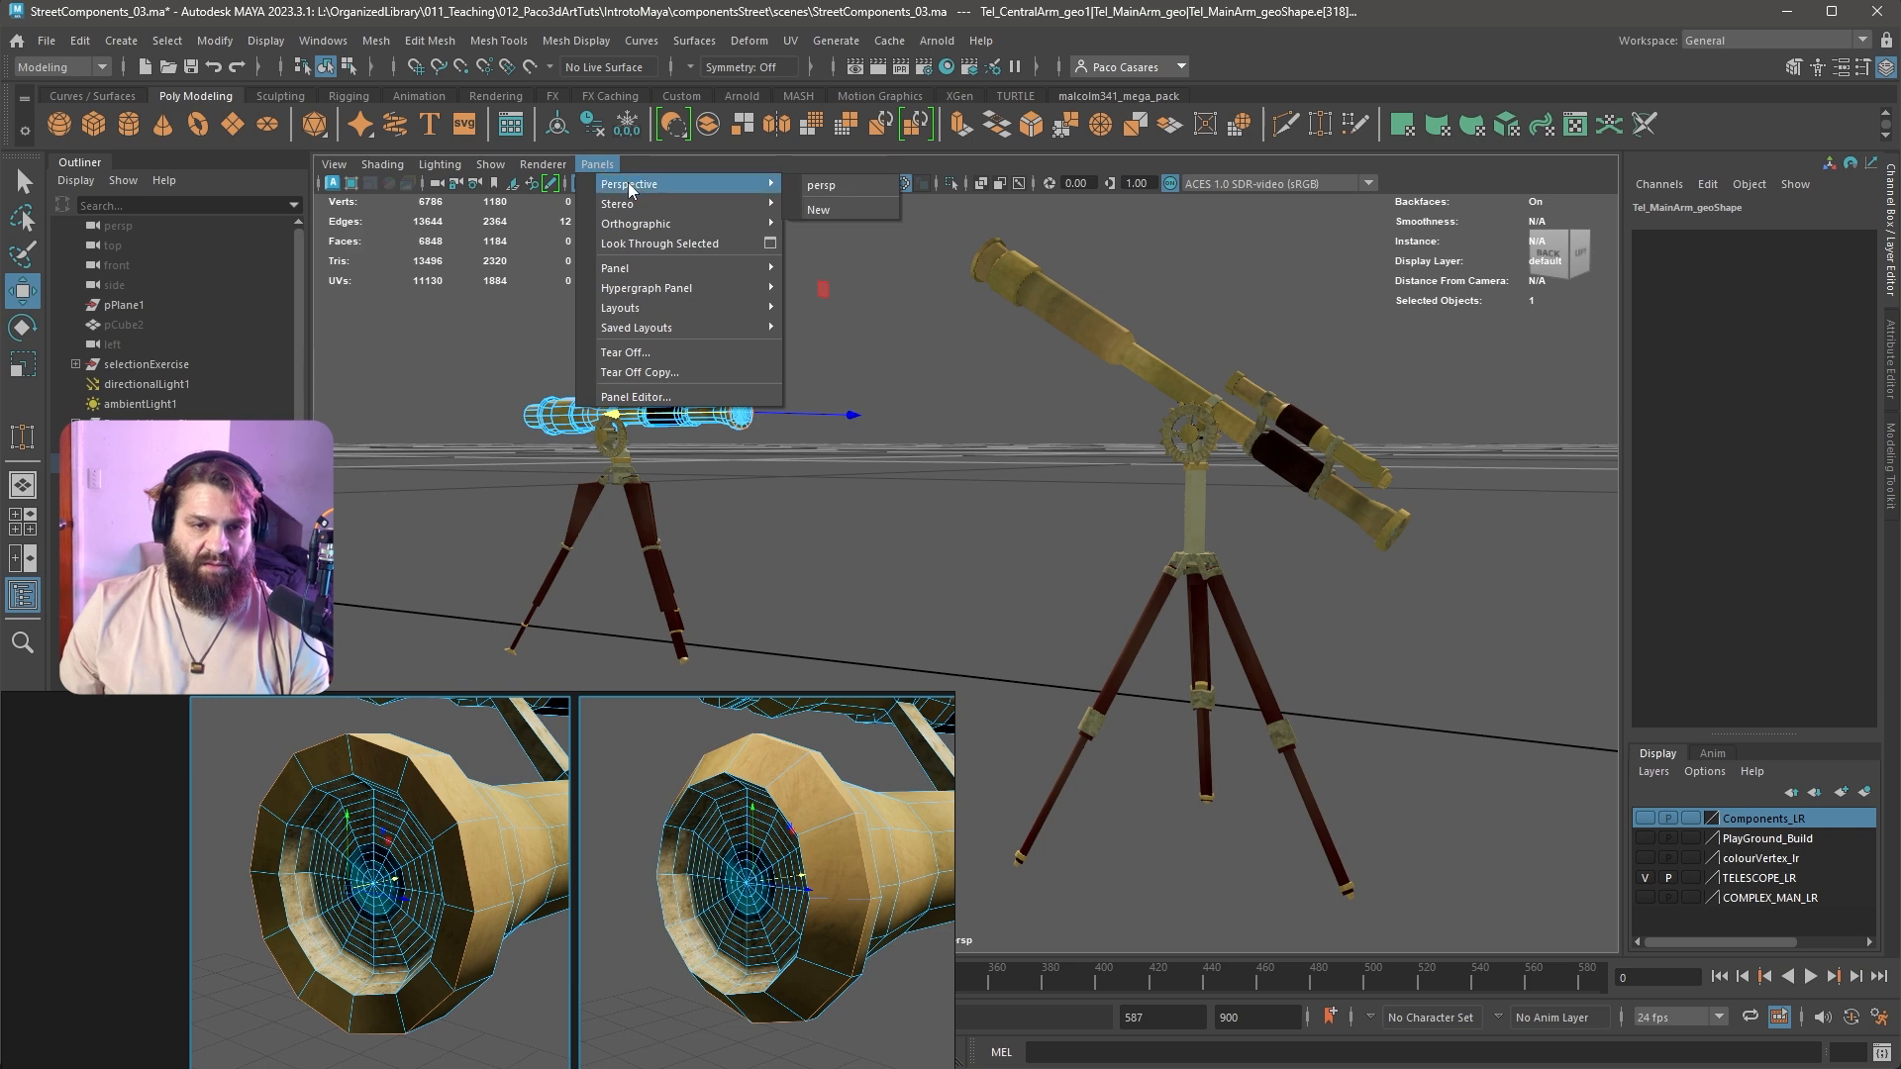
left_click(859, 209)
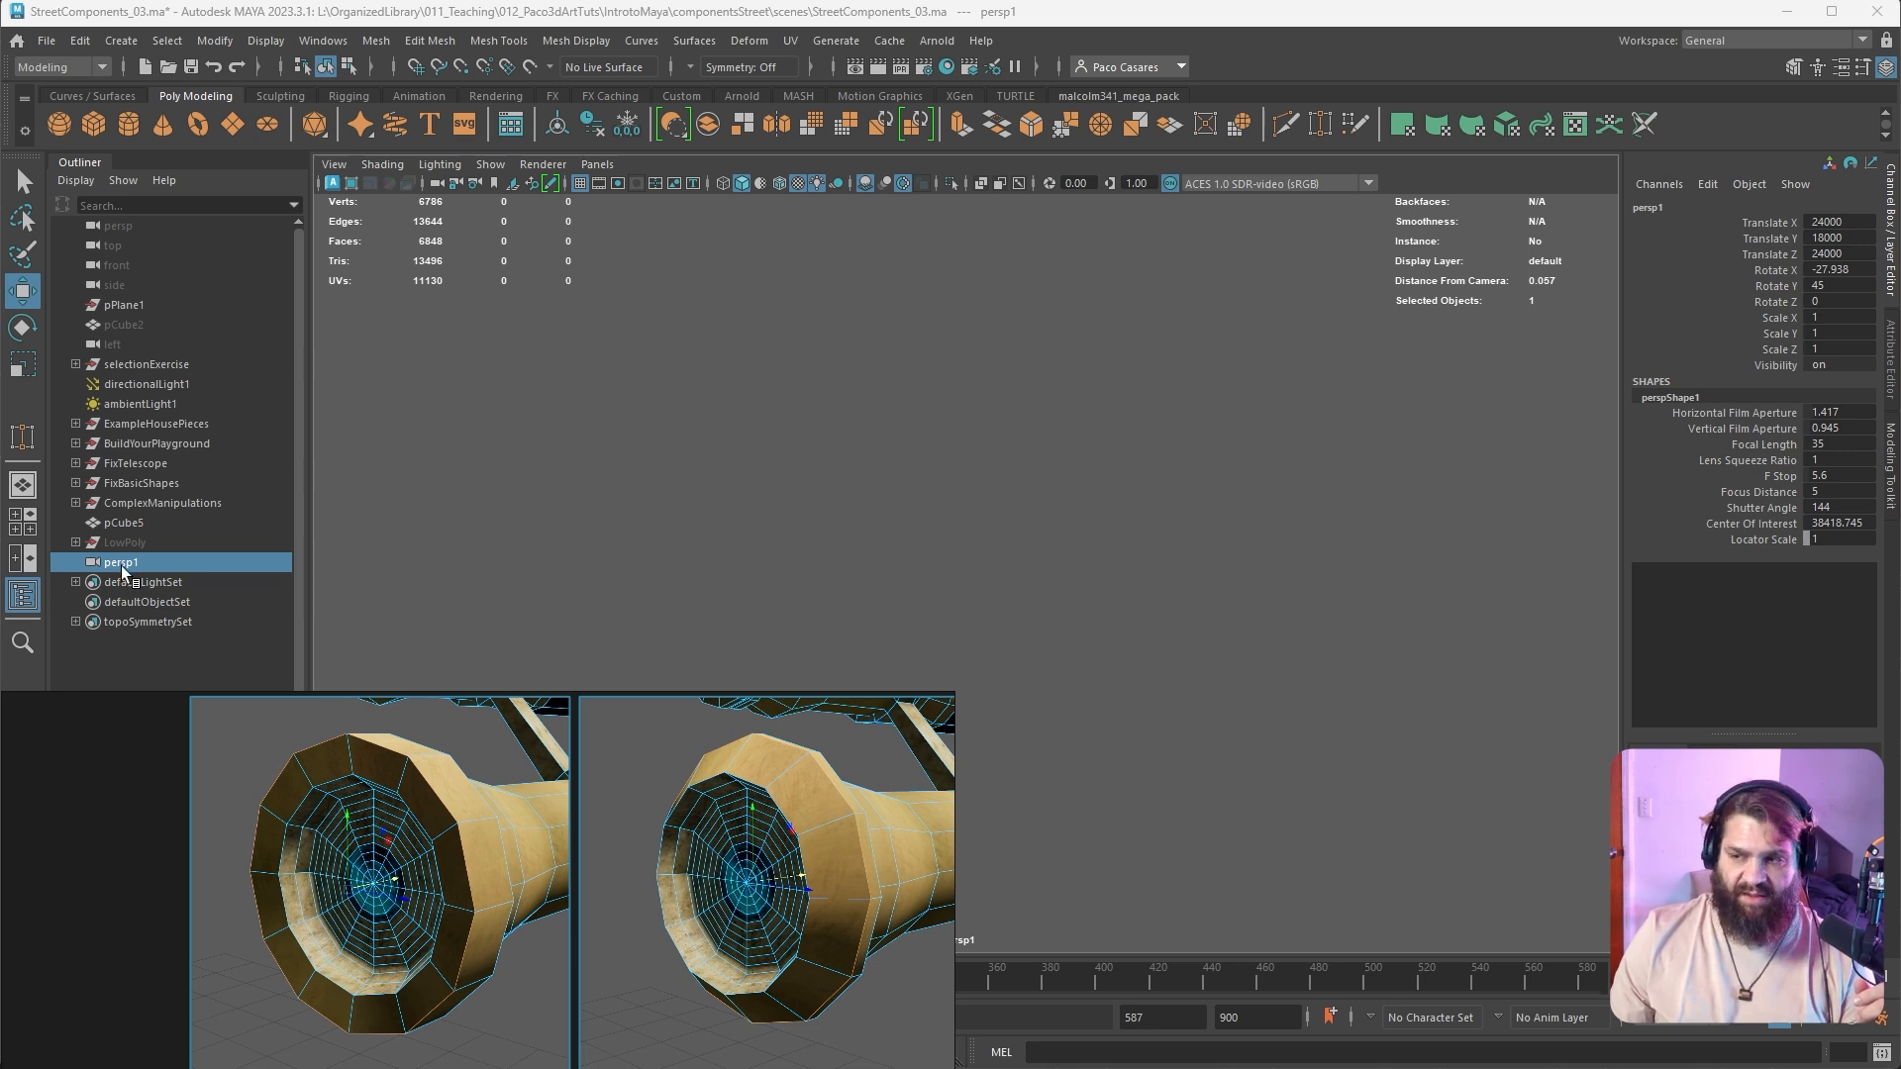
left_click(597, 165)
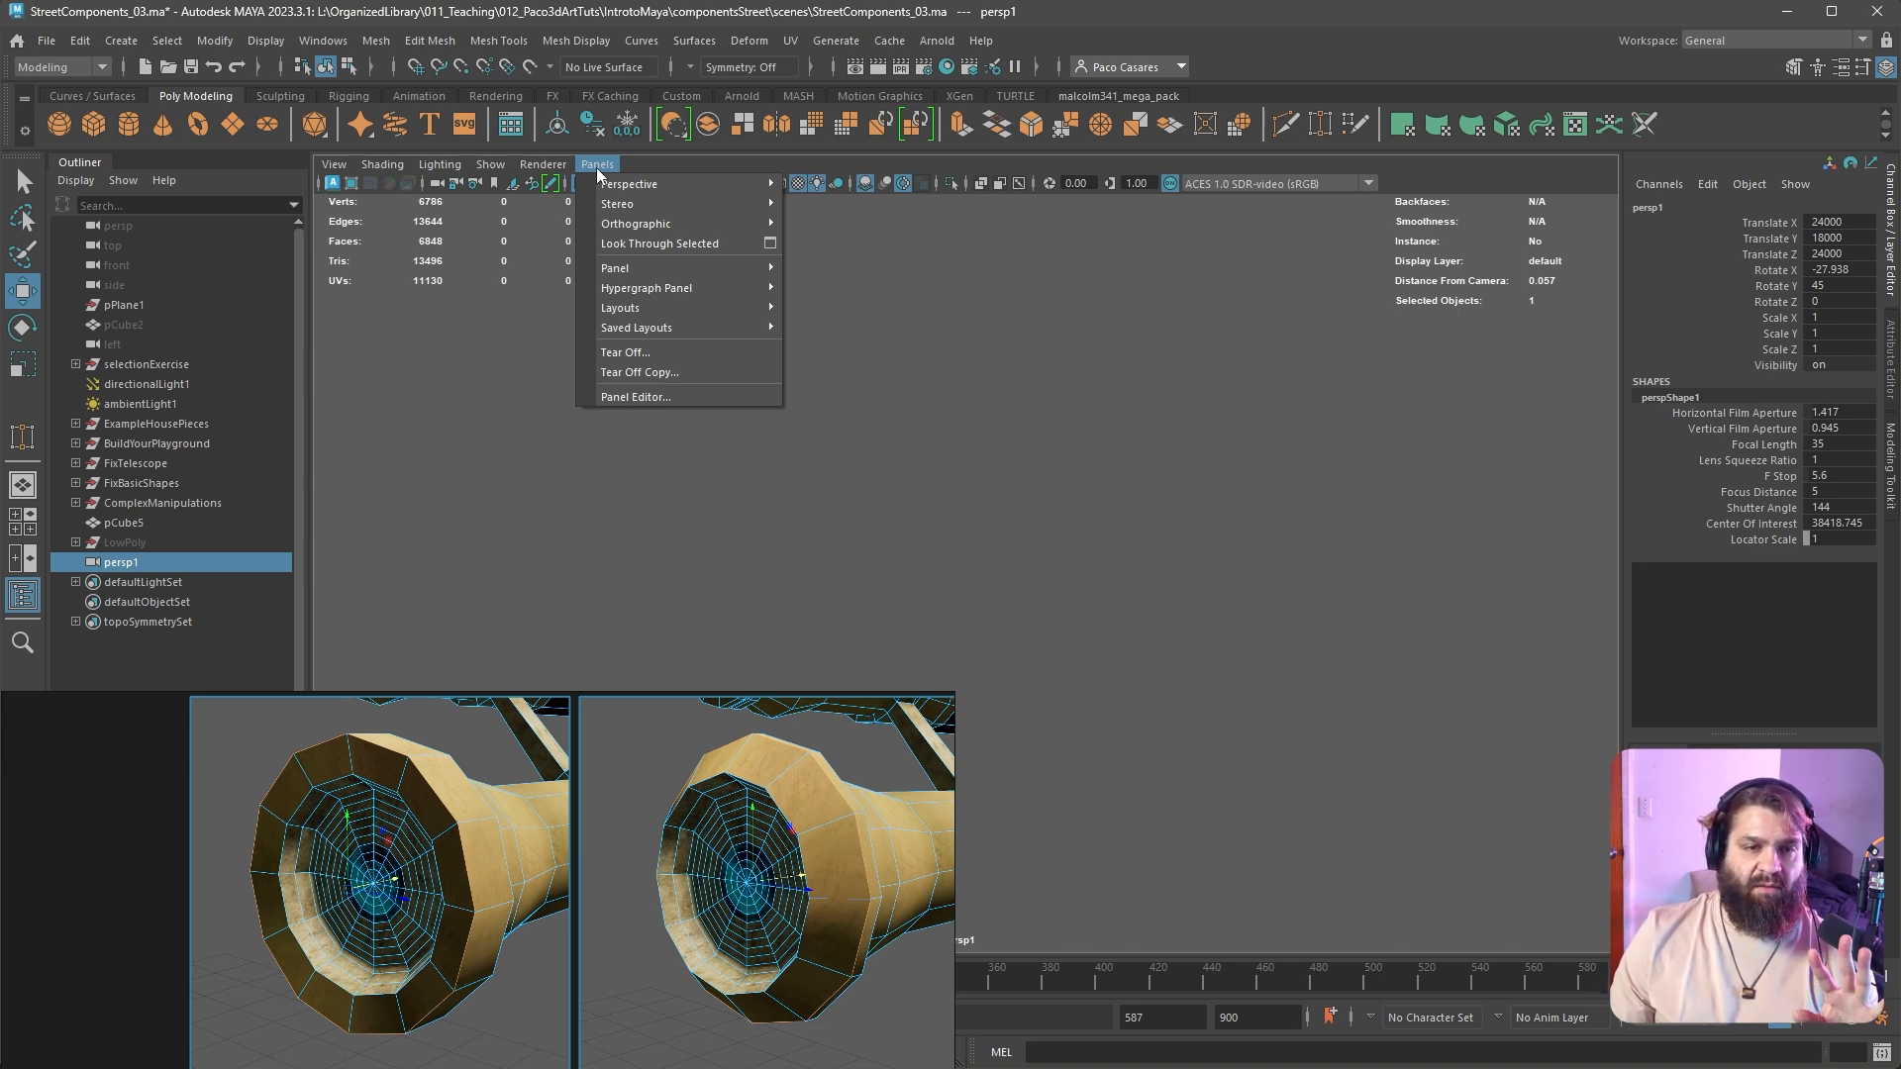
mouse_move(671, 307)
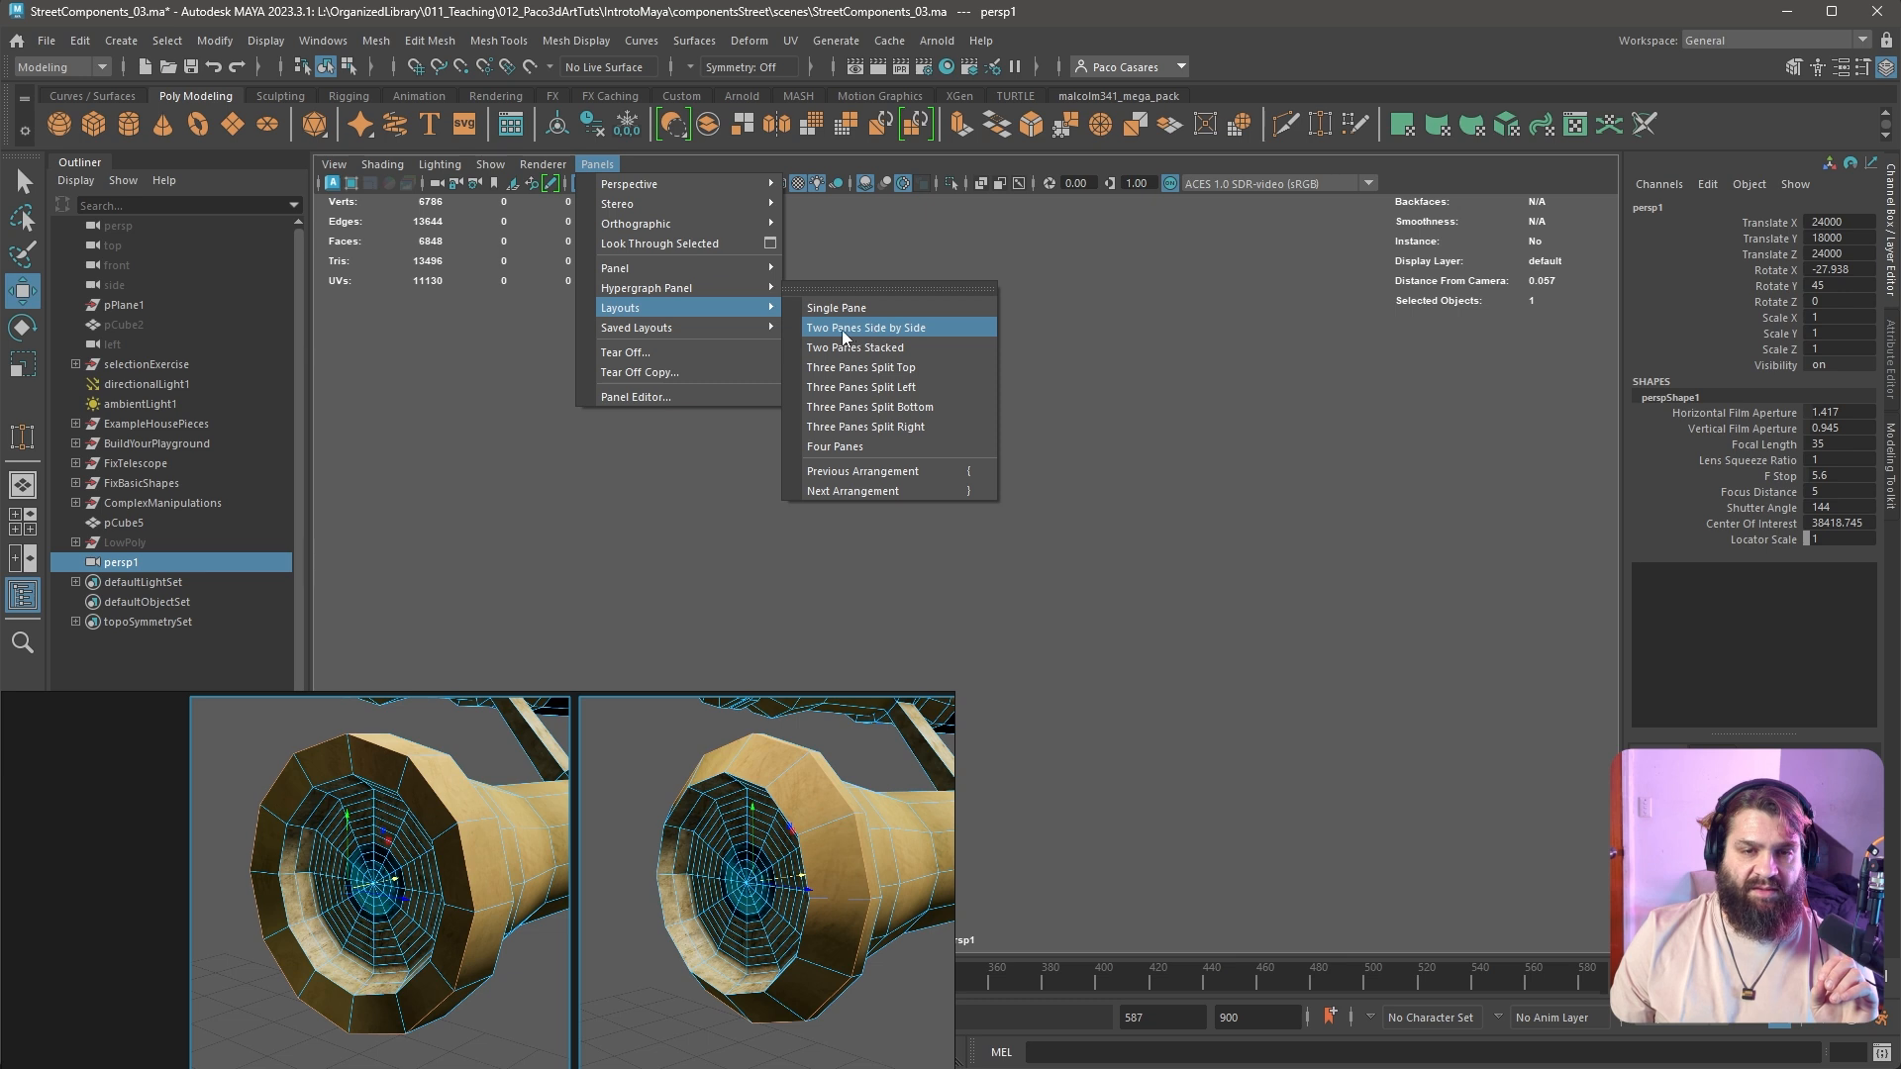
left_click(937, 327)
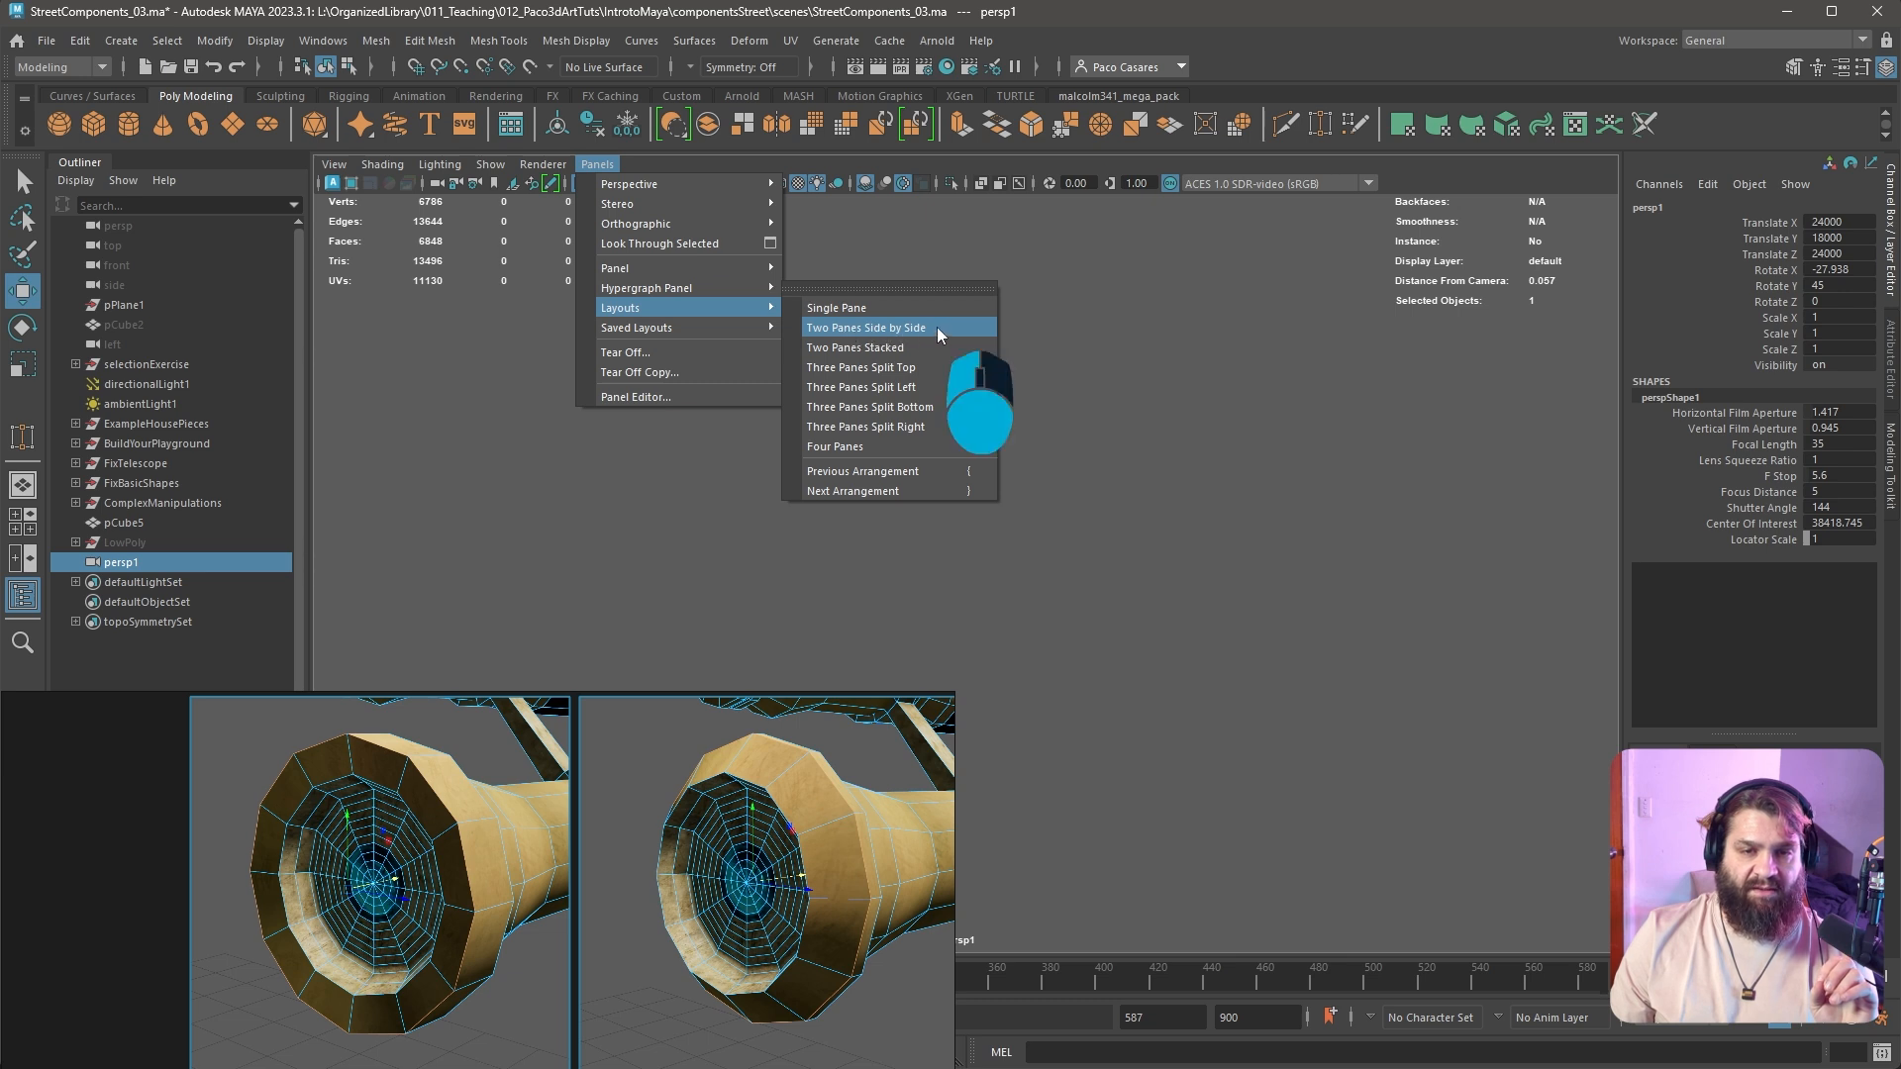
Assign the original persp camera to the first pane and persp1 to the second, and clear the selection
left_click(598, 170)
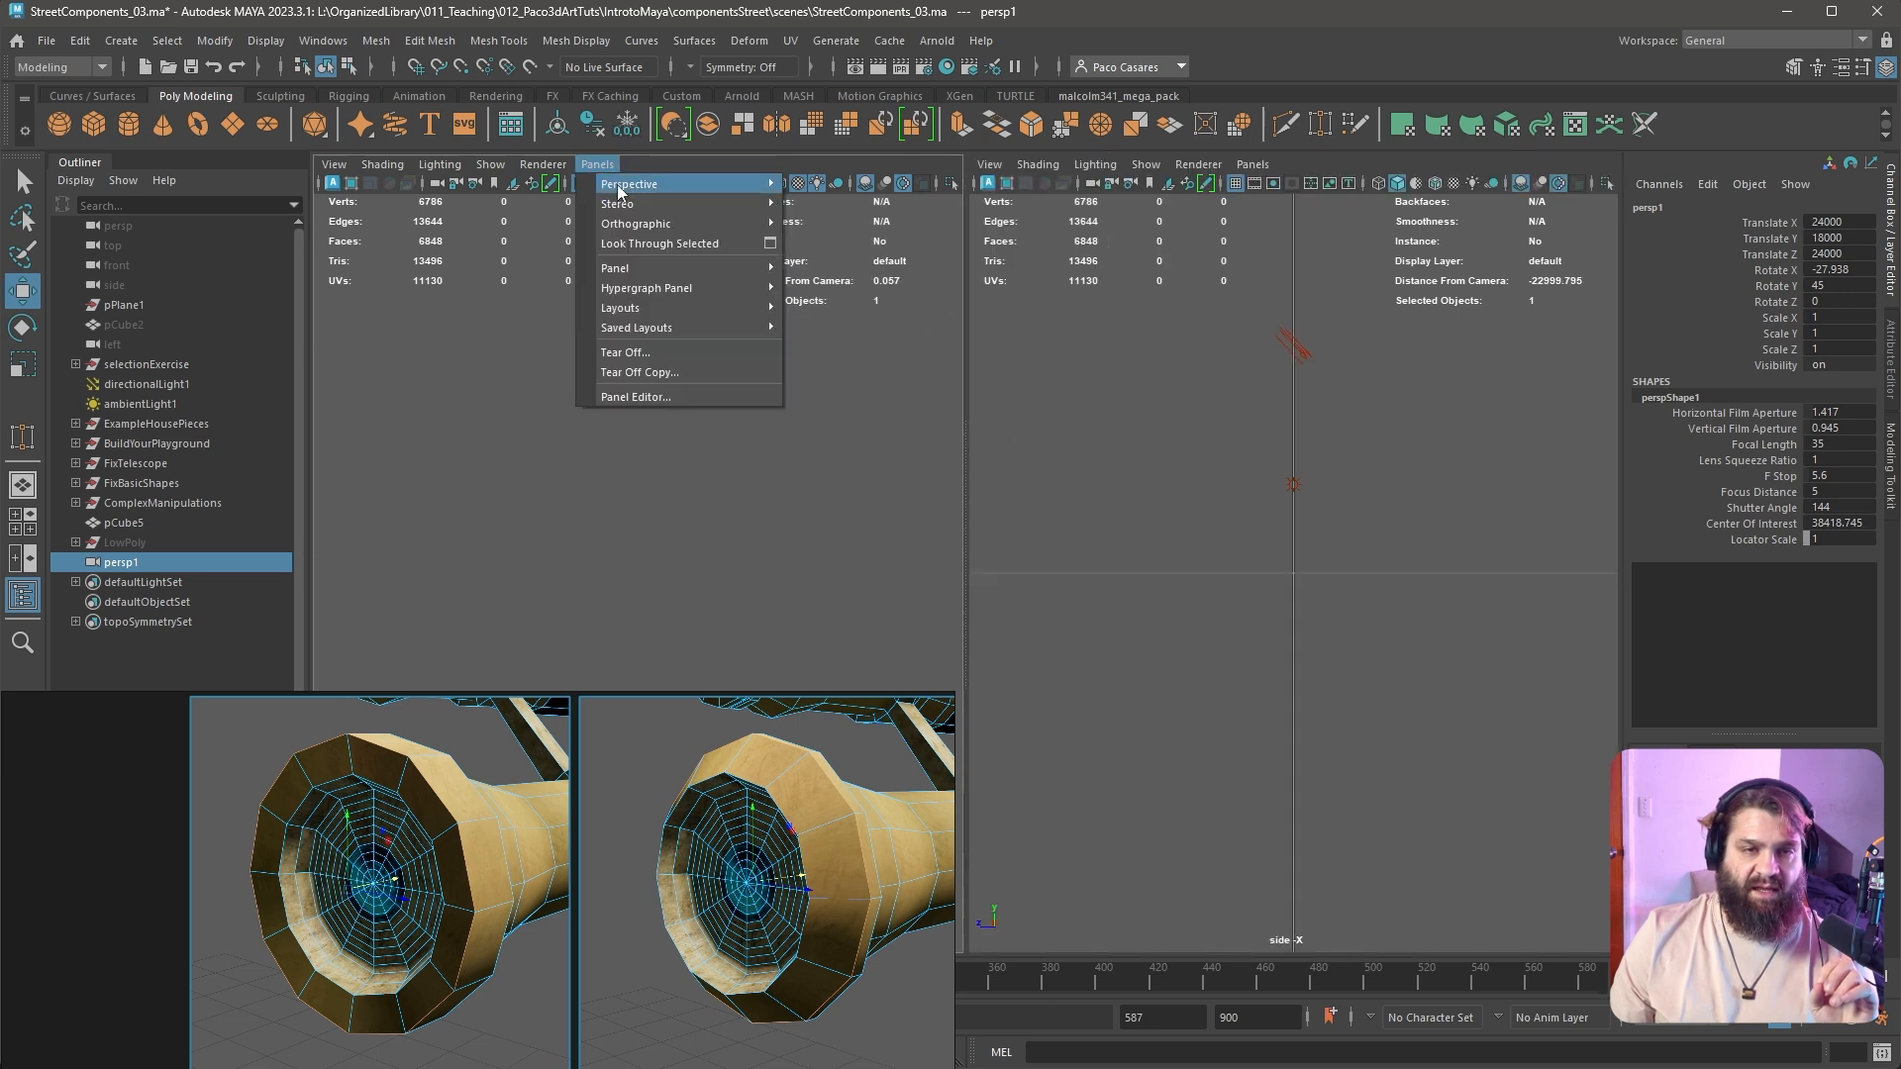
mouse_move(616, 185)
left_click(840, 186)
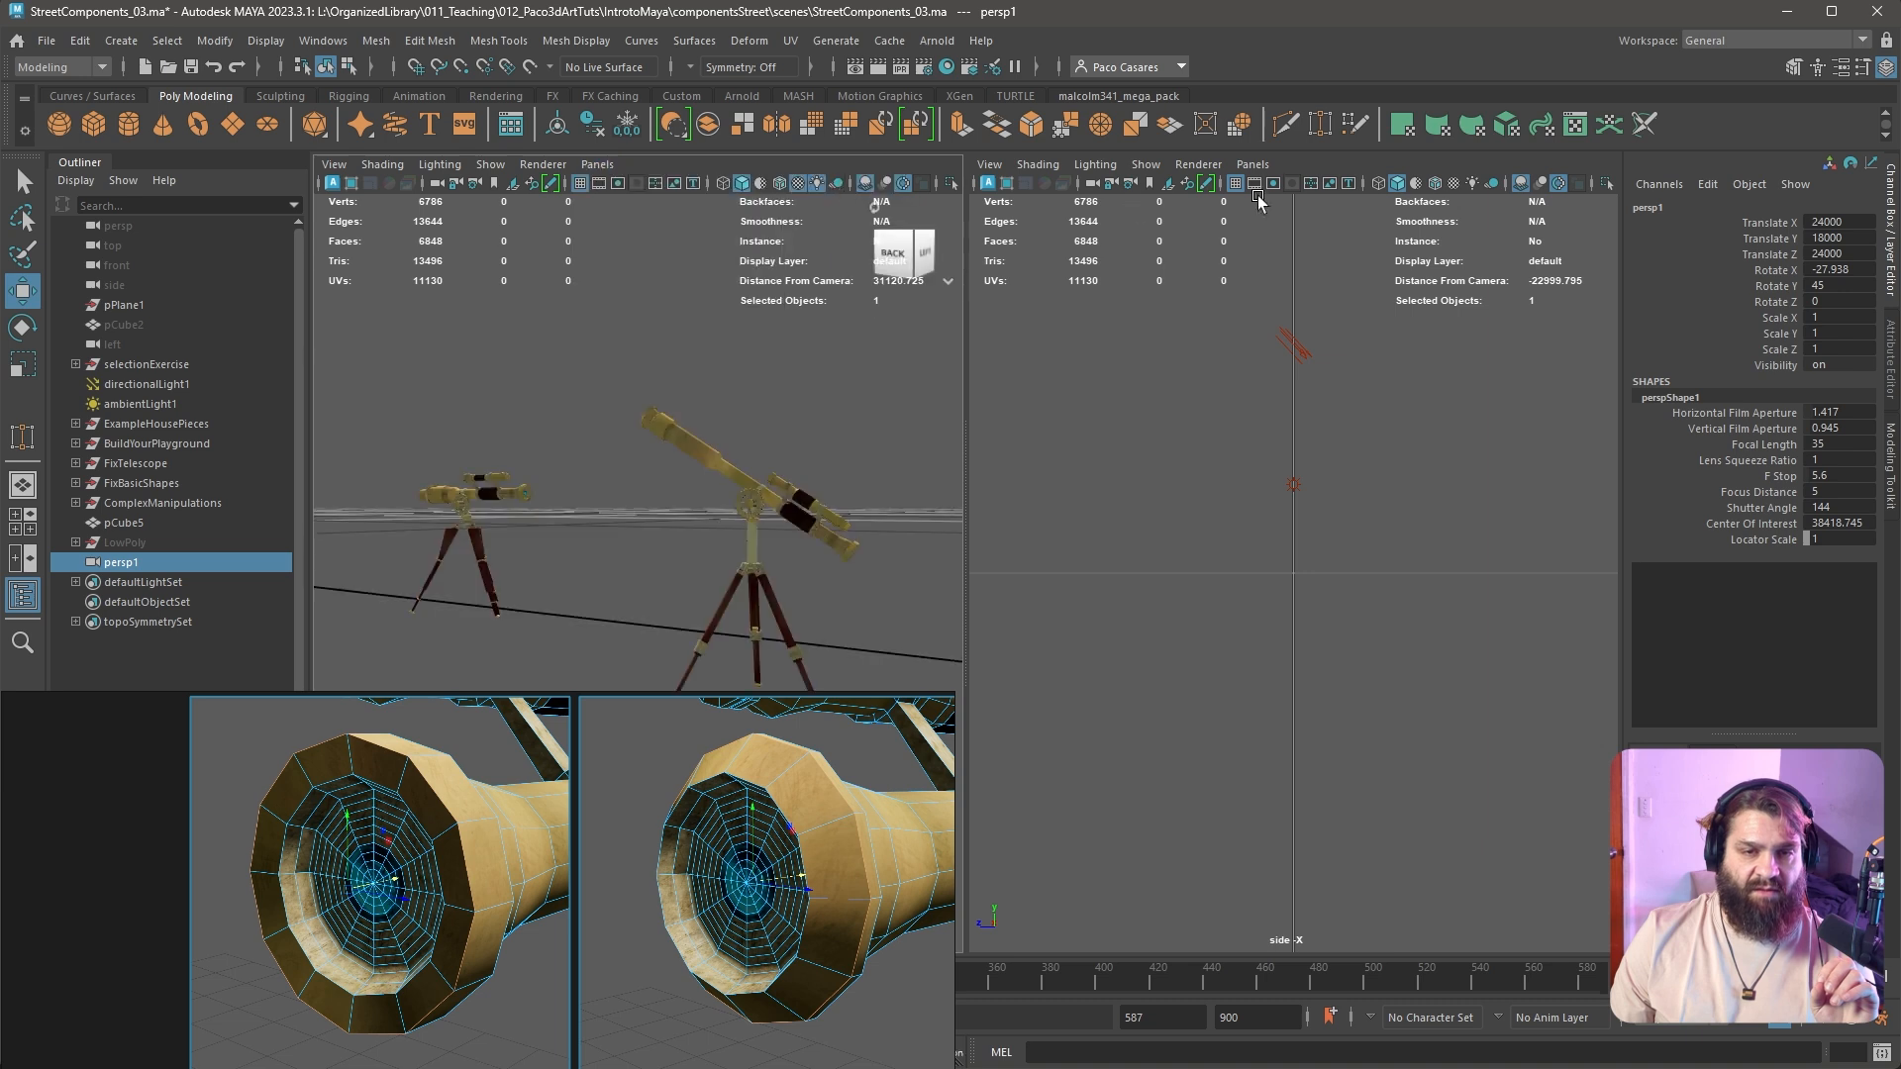
left_click(1253, 164)
mouse_move(1299, 189)
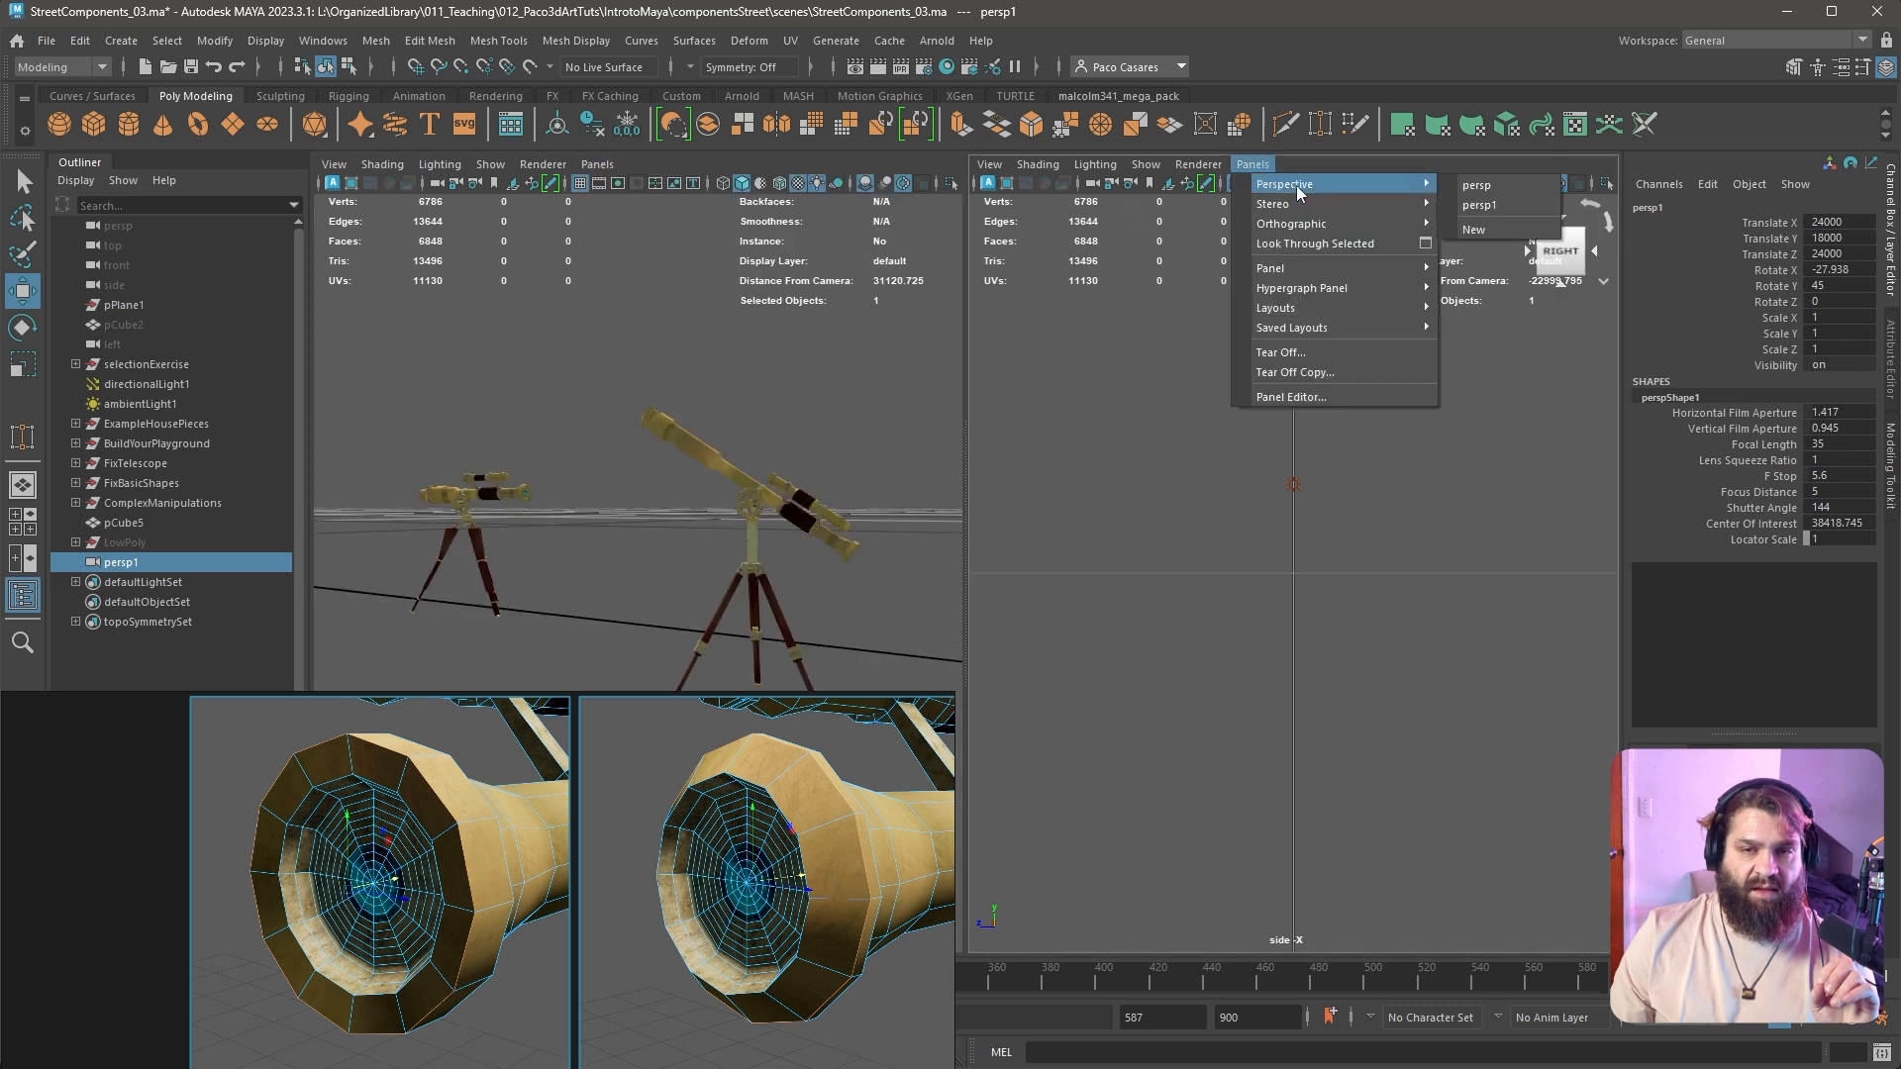
left_click(1505, 206)
left_click(1379, 575)
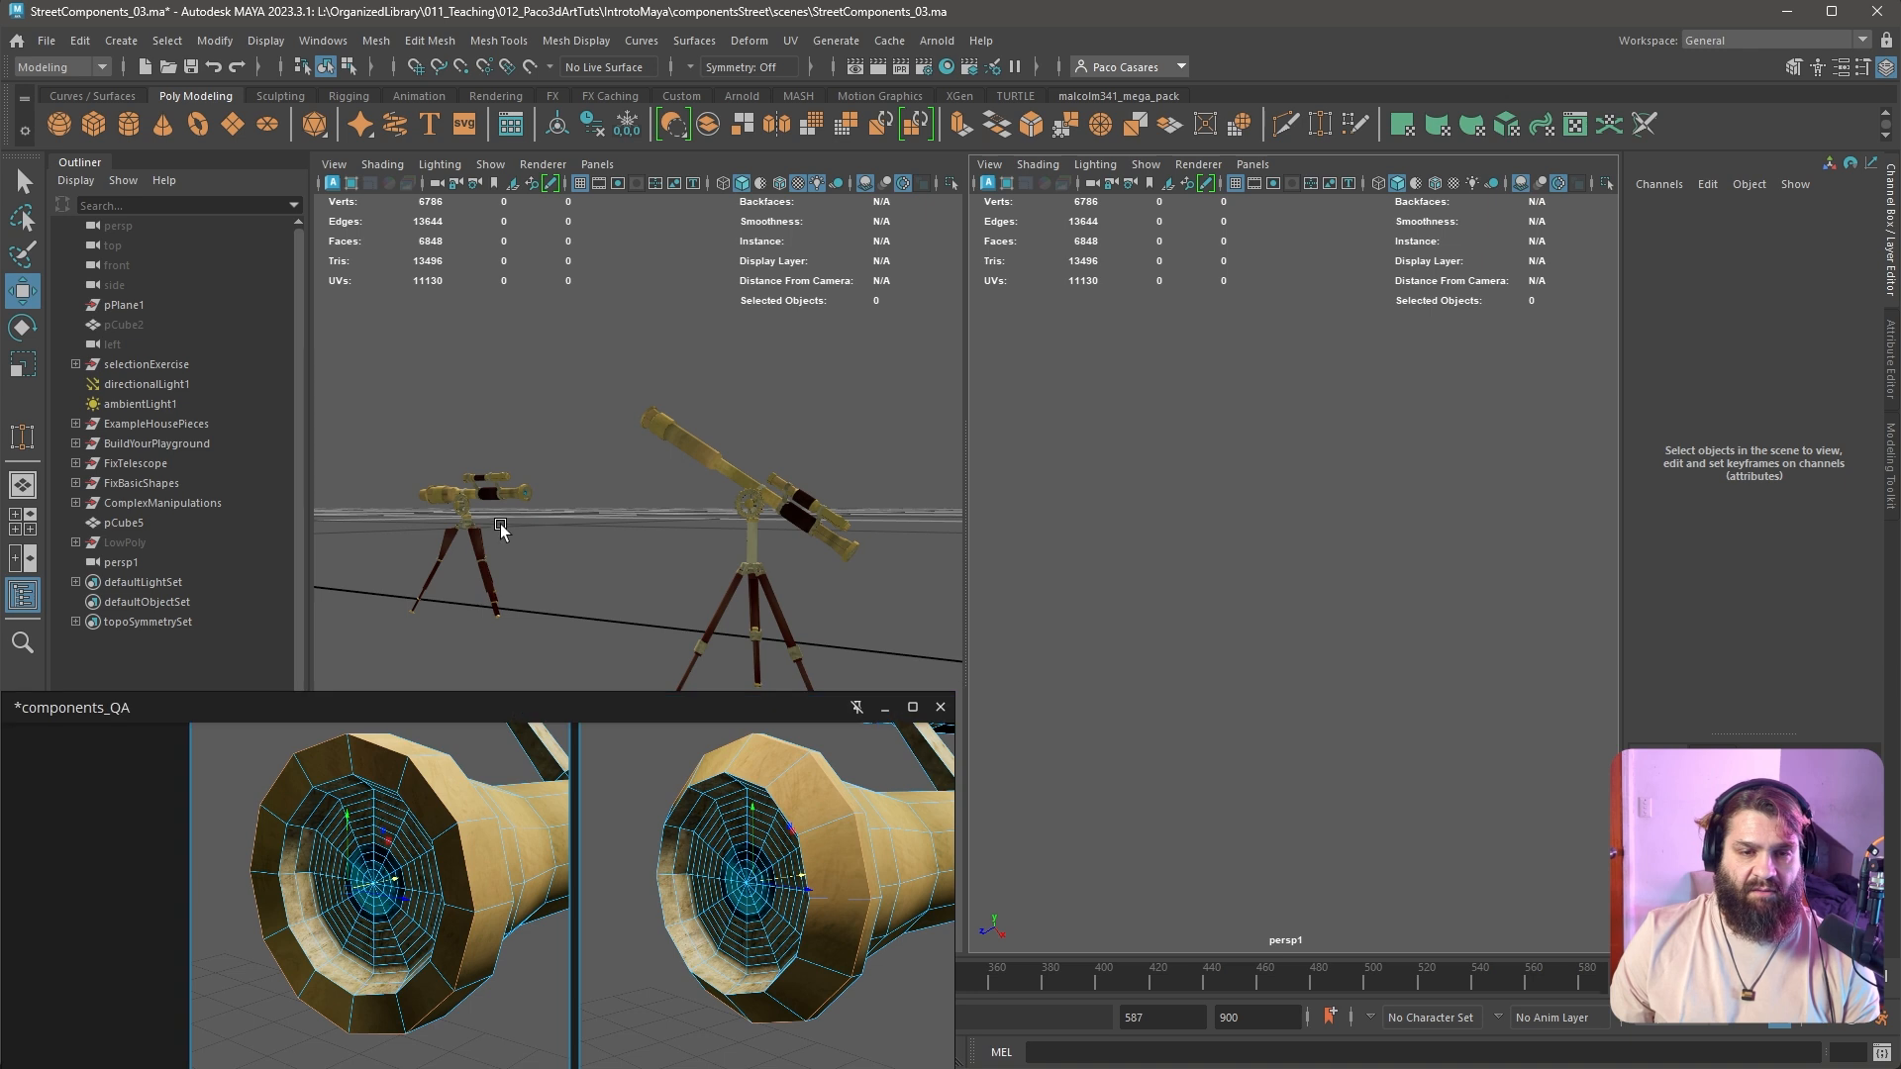
Frame the tilted telescope's main arm in the persp1 view and the horizontal telescope's main arm in the persp view
left_click(506, 493)
left_click(829, 535)
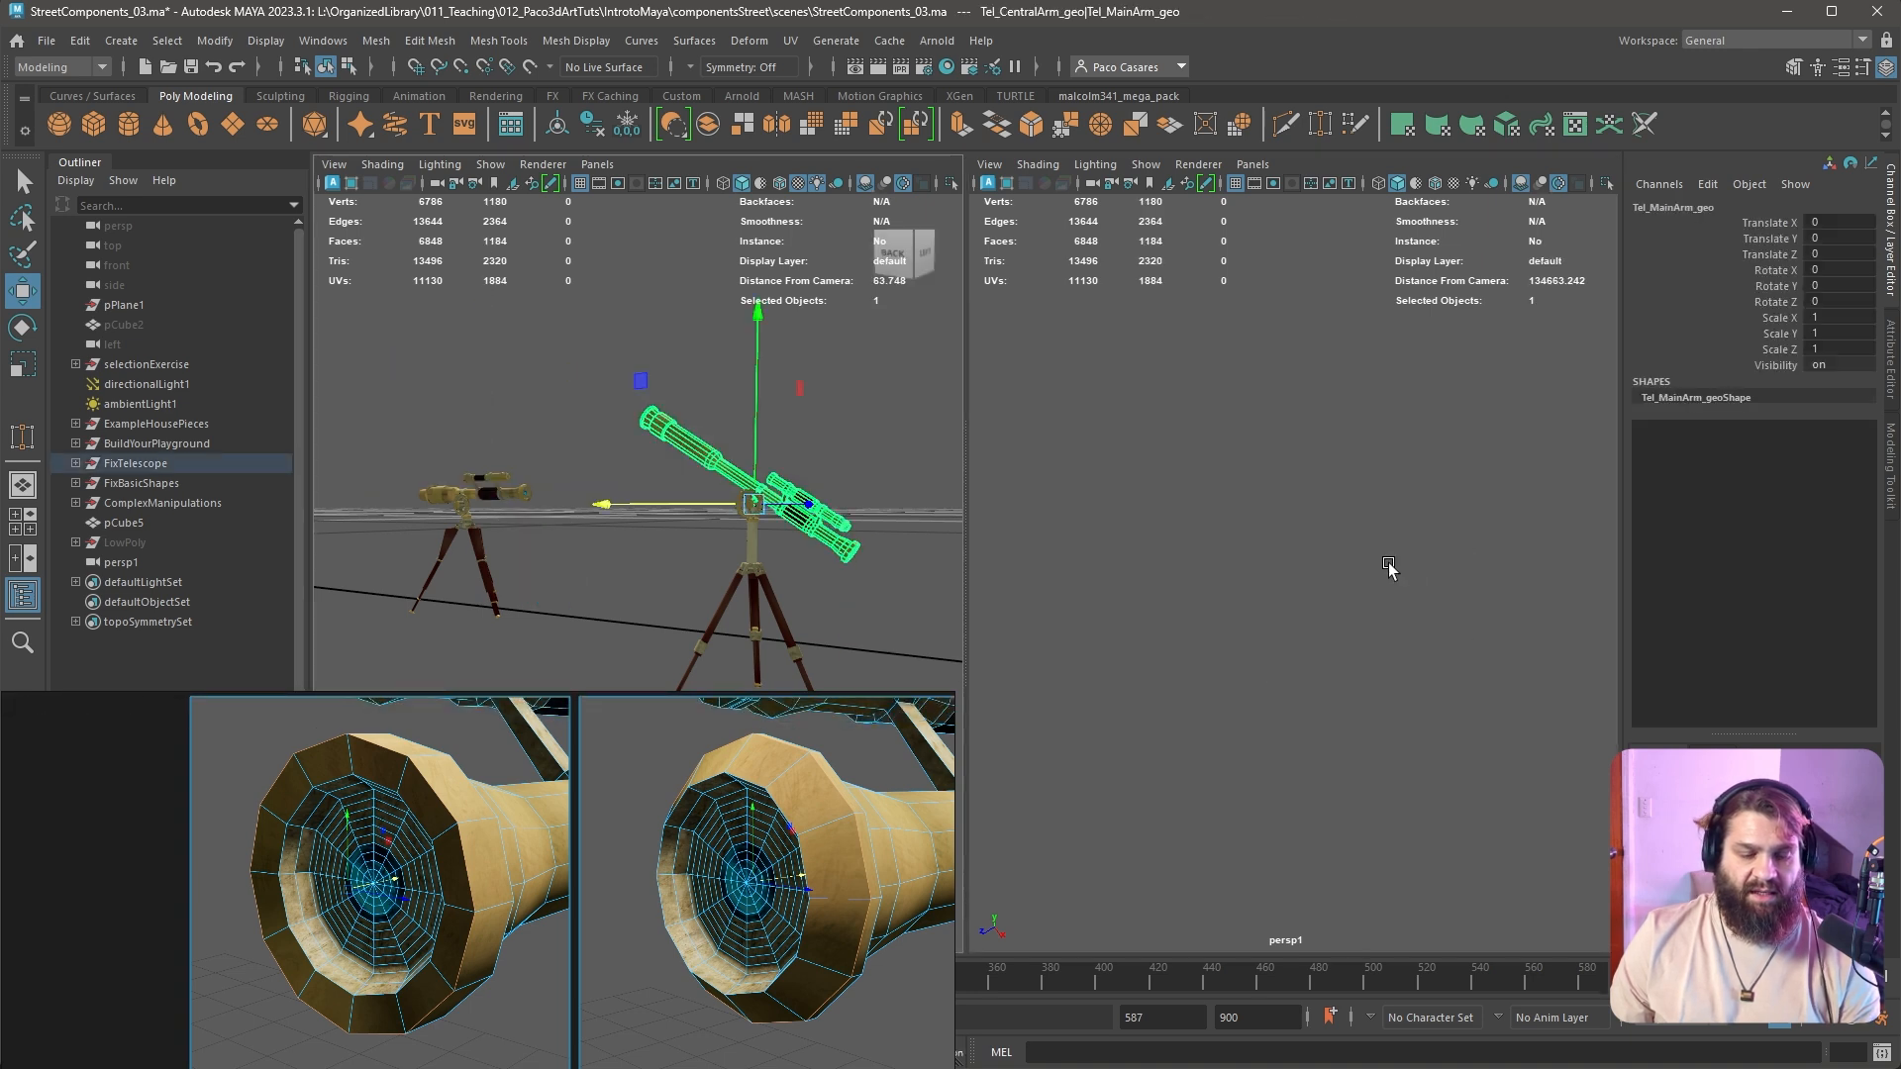
key("f")
left_click(520, 497)
key("f")
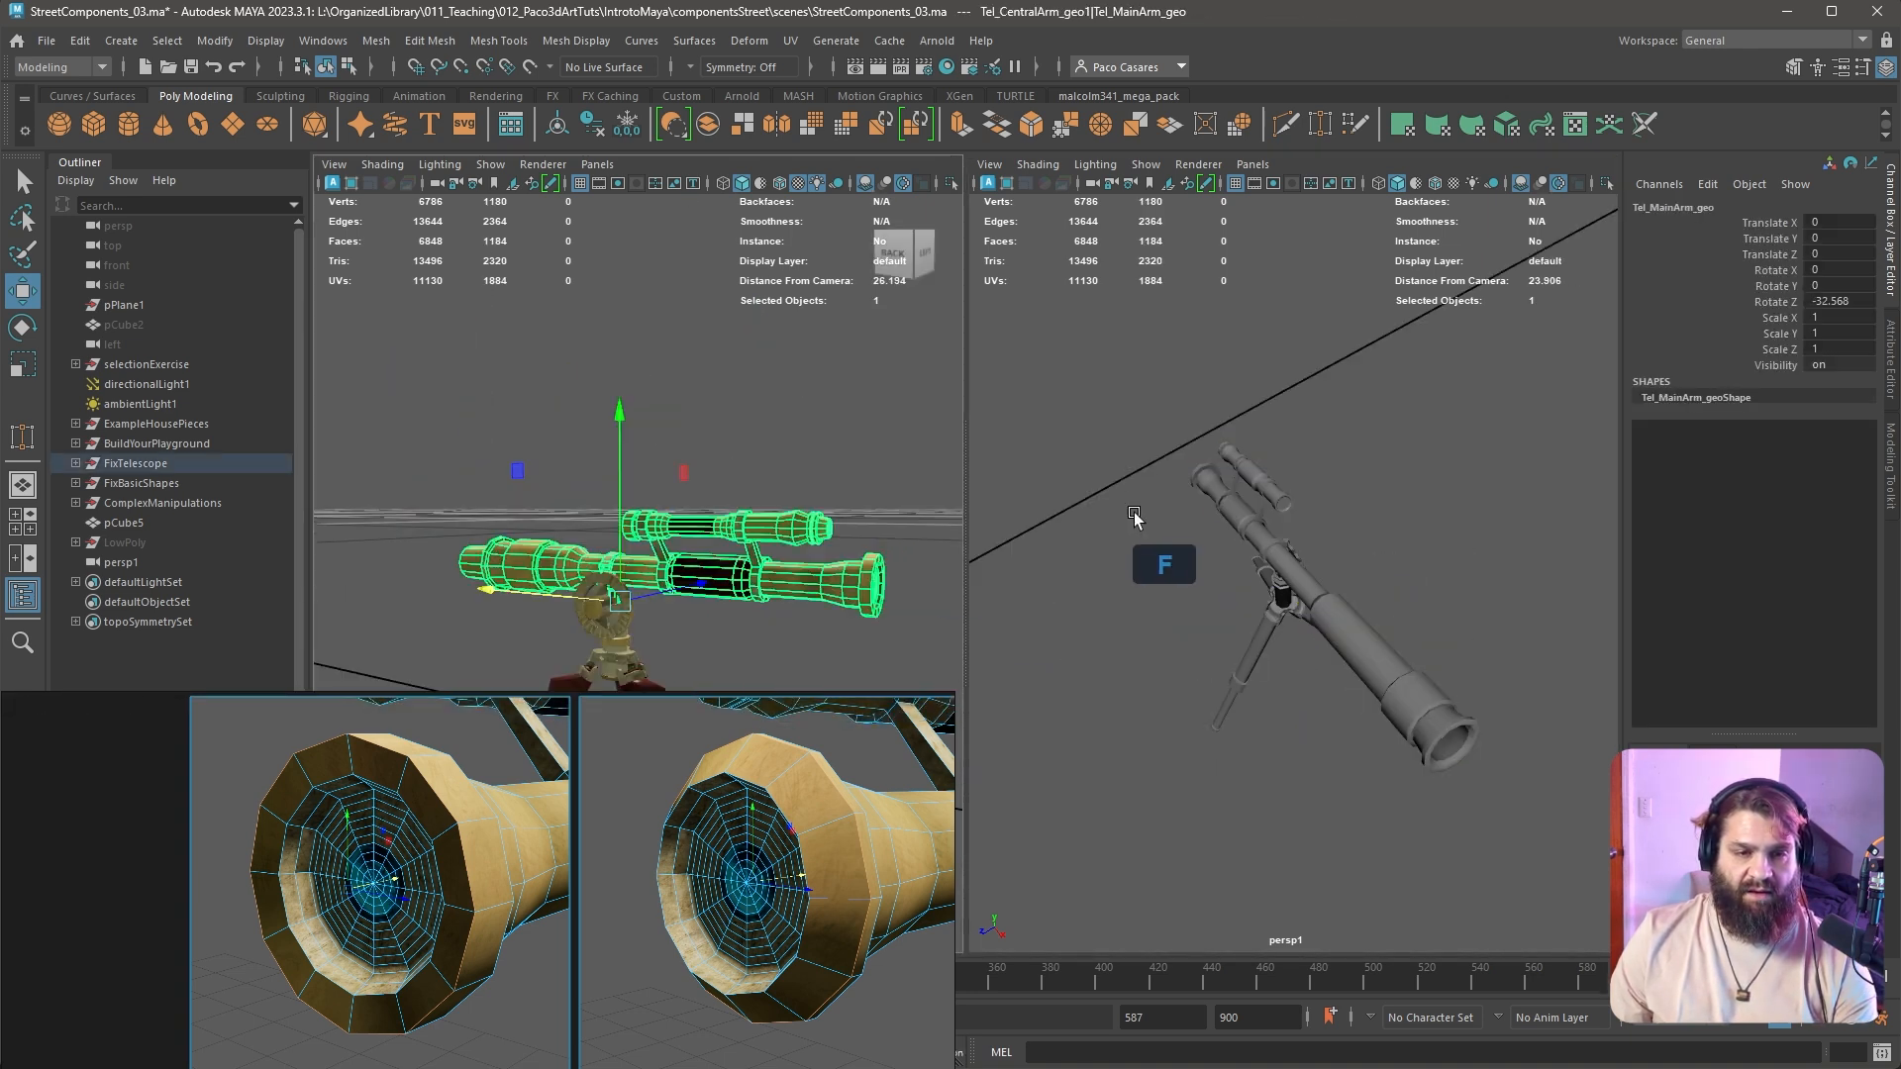
Turn on textured display in the persp1 view and compose both views around the tilted telescope, with its front rim close up in persp
left_click(1125, 553)
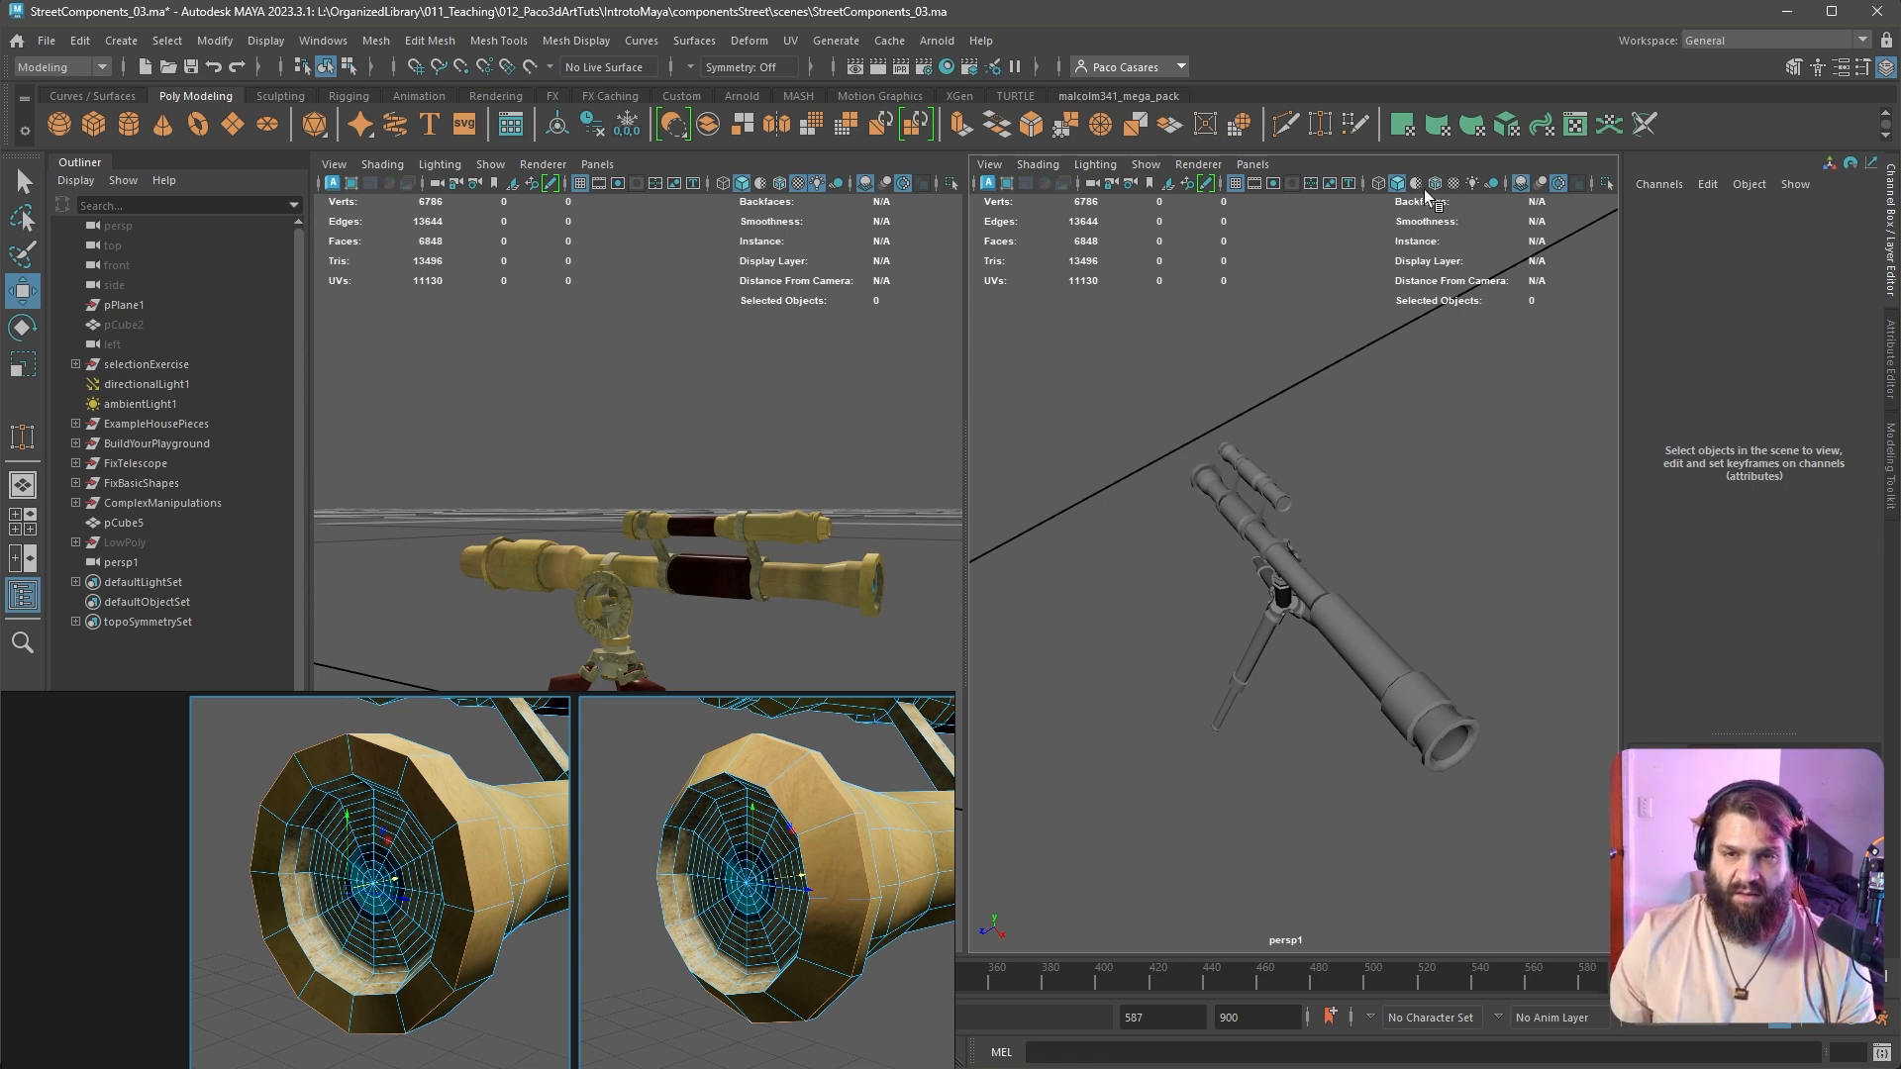
left_click(1457, 184)
left_click_drag(1437, 455, 1409, 450, "alt")
left_click_drag(1093, 722, 1082, 734, "alt")
scroll(867, 465, "down", 8)
left_click_drag(867, 466, 578, 667, "alt")
scroll(381, 499, "up", 5)
scroll(579, 667, "up", 5)
scroll(578, 667, "down", 4)
scroll(578, 668, "down", 2)
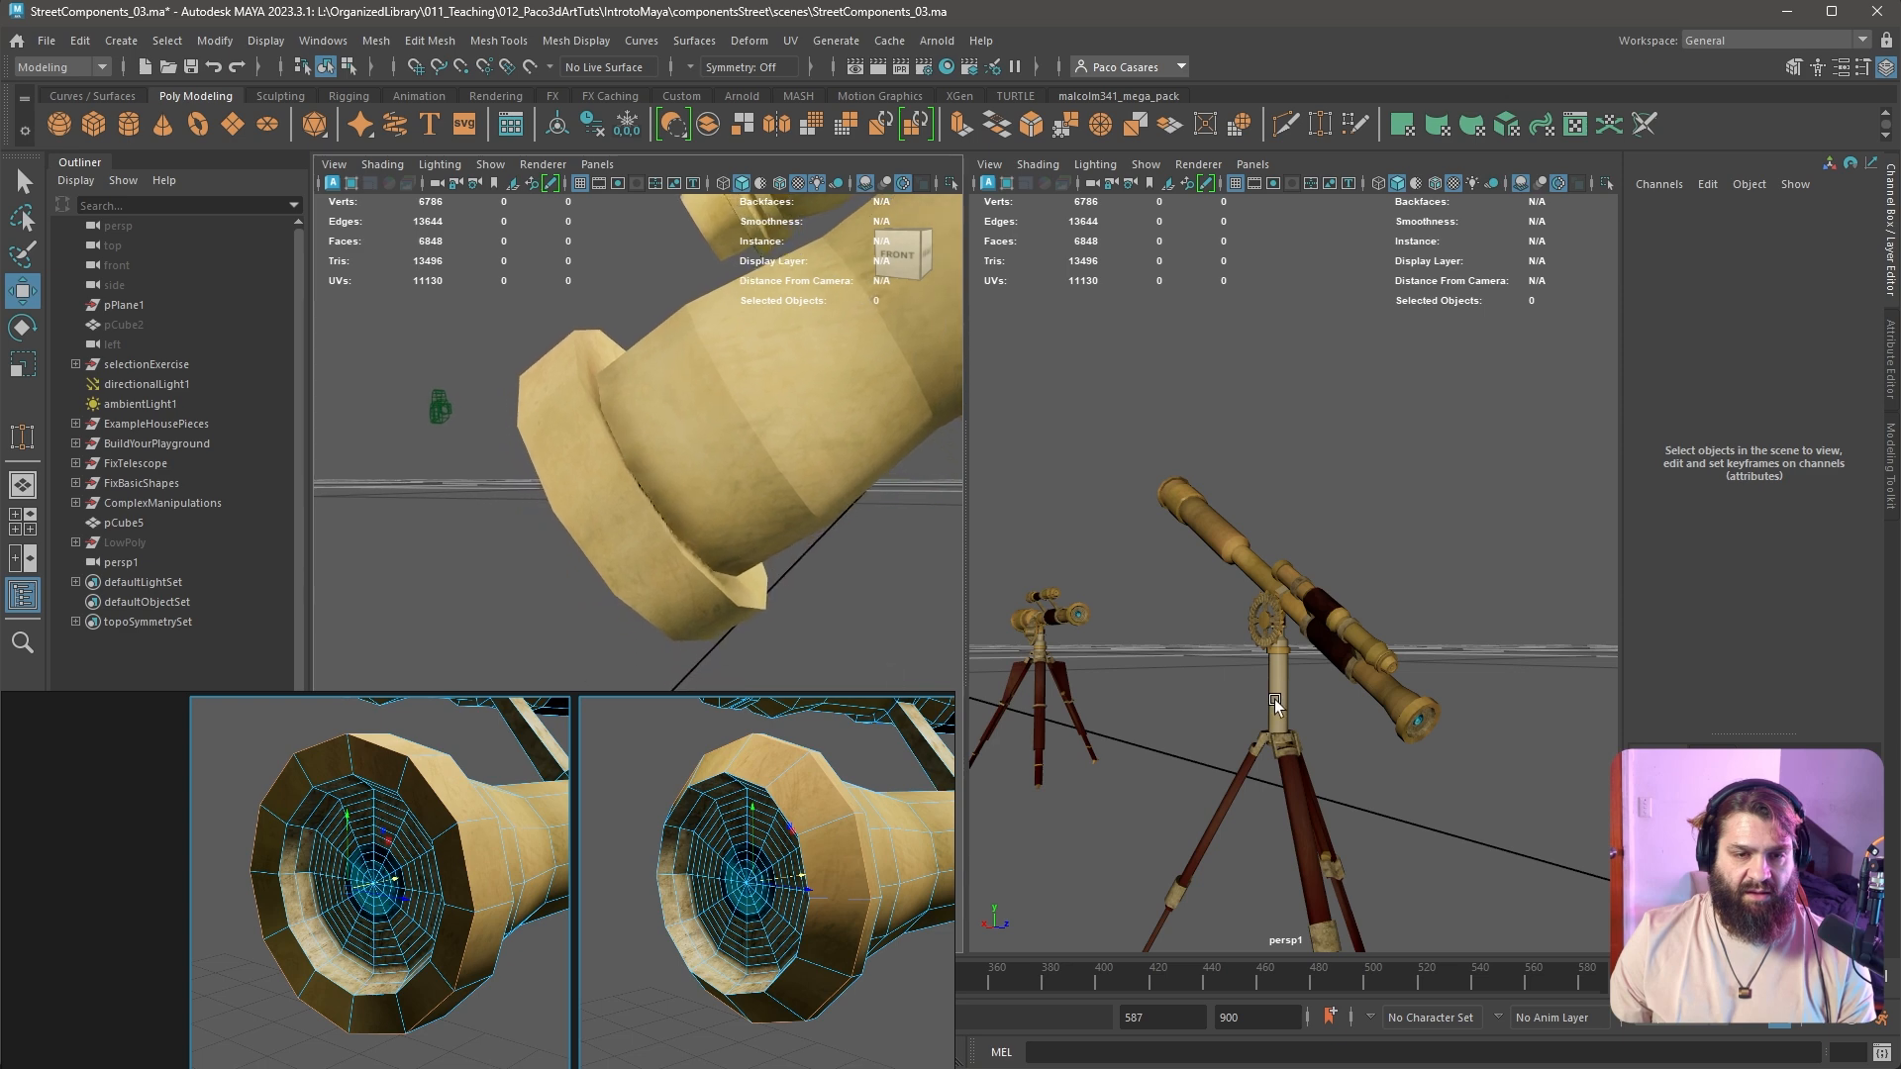
Turn on scene lighting in the persp1 view and frame the horizontal telescope from its front end
left_click_drag(1275, 703, 1144, 673, "alt")
scroll(1143, 674, "up", 5)
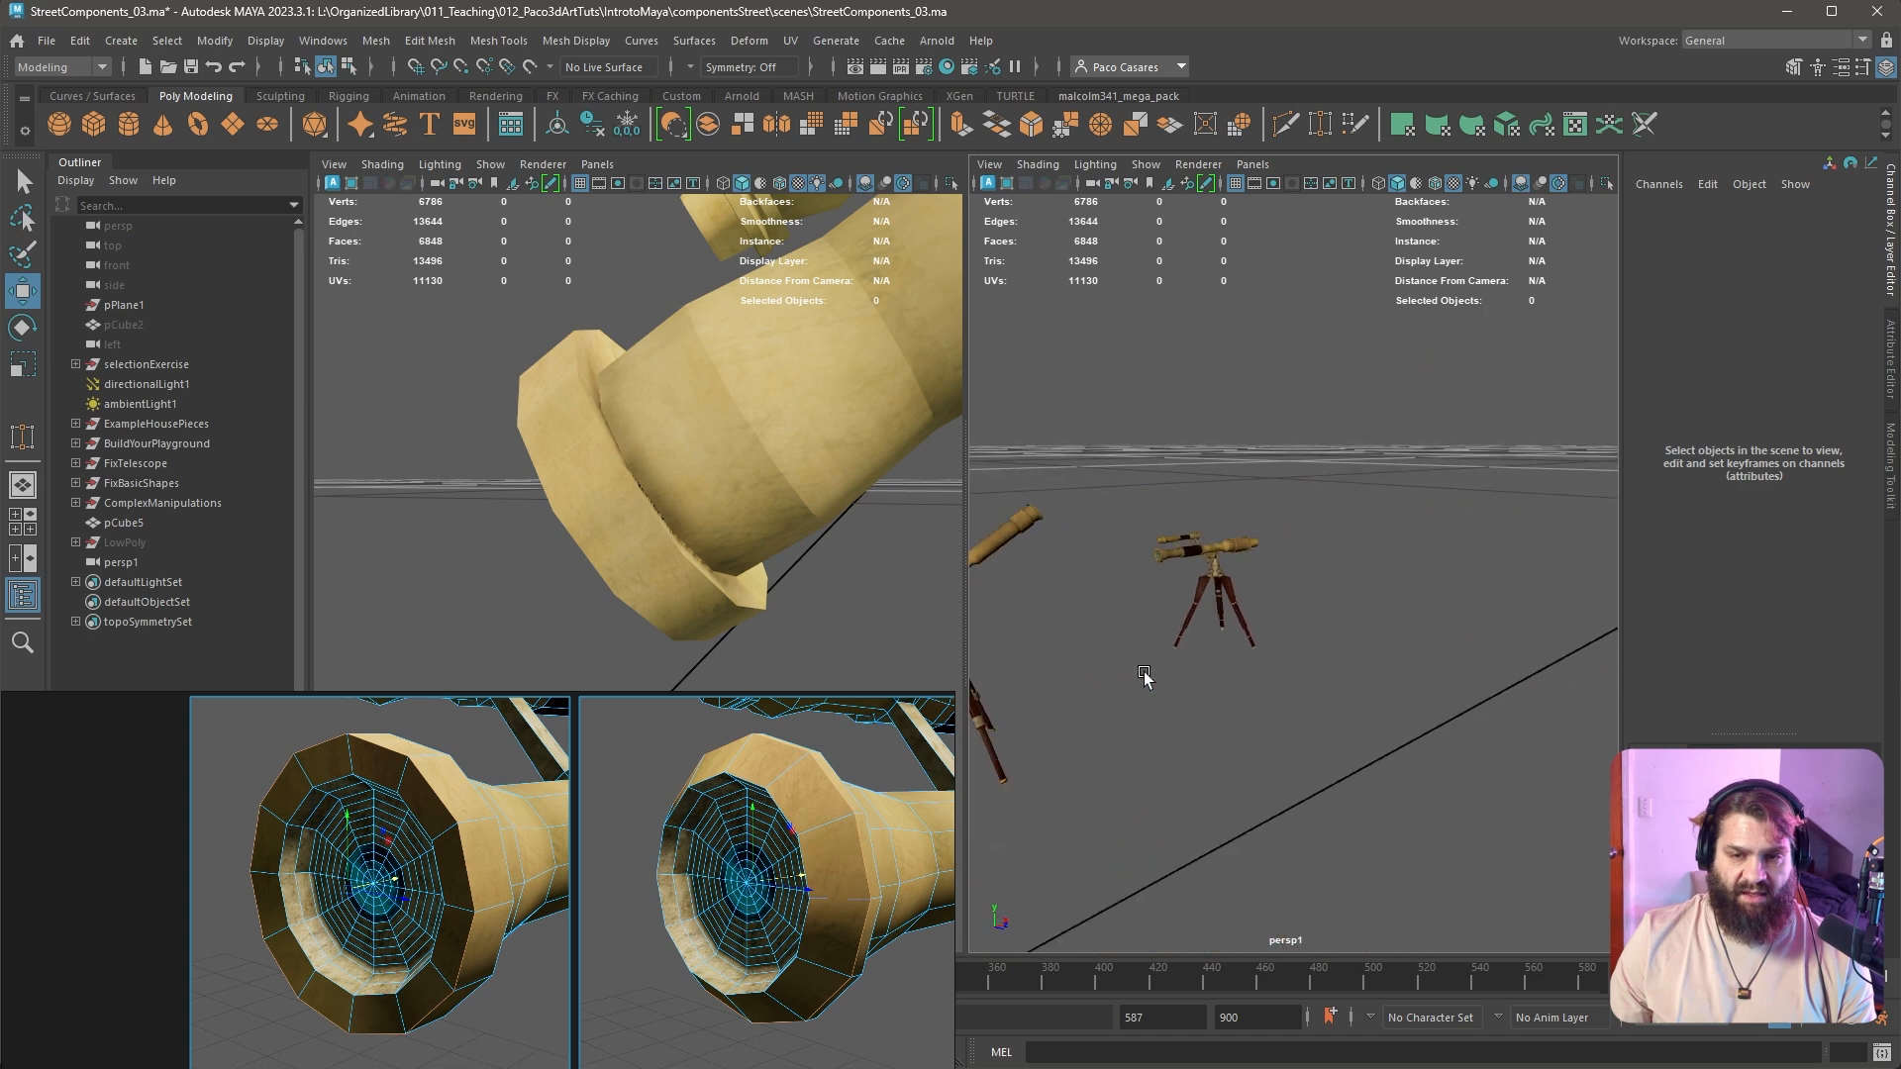
scroll(1144, 678, "up", 8)
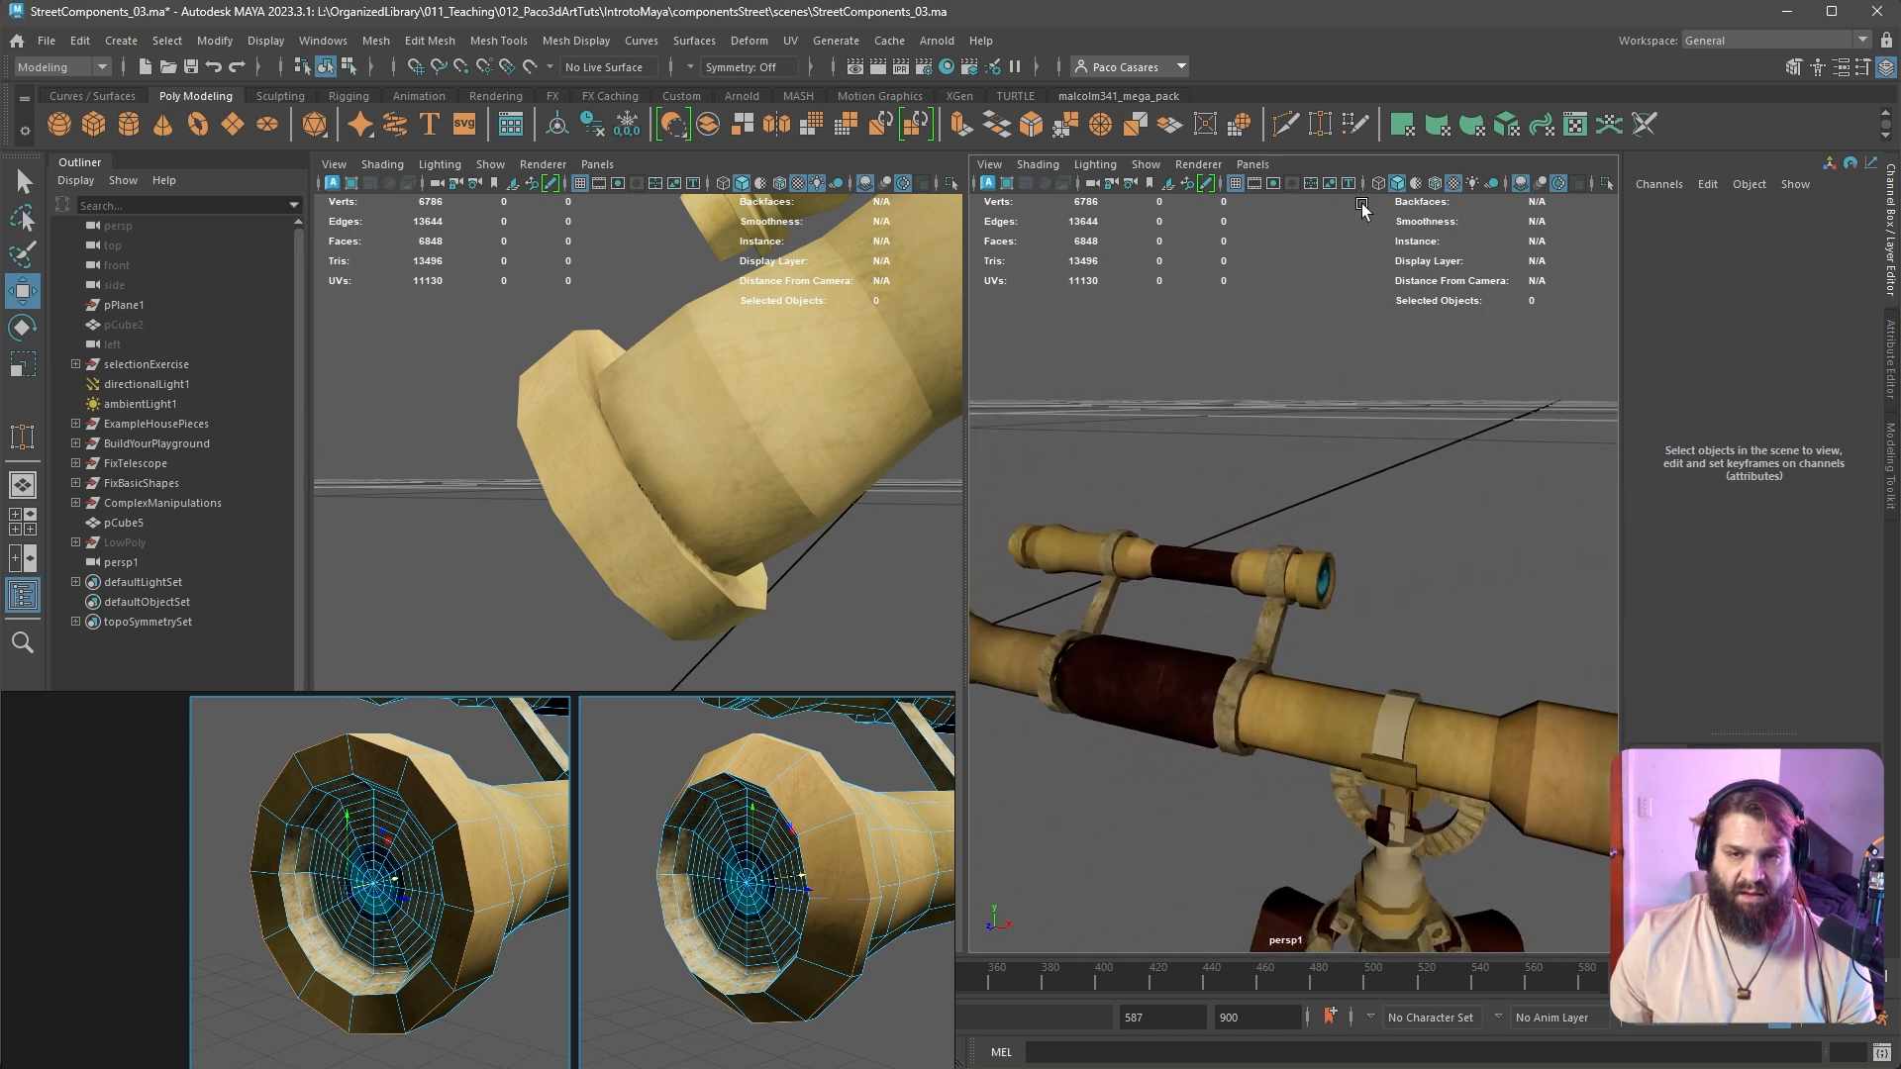
left_click(1473, 183)
left_click_drag(1451, 360, 970, 832, "alt")
Examine the small scope's dark grip in its reference pair and on the tilted example telescope
scroll(1447, 359, "down", 5)
scroll(693, 911, "down", 4)
middle_click_drag(795, 946, 739, 824)
scroll(739, 824, "down", 1)
left_click_drag(739, 823, 431, 846)
key("space")
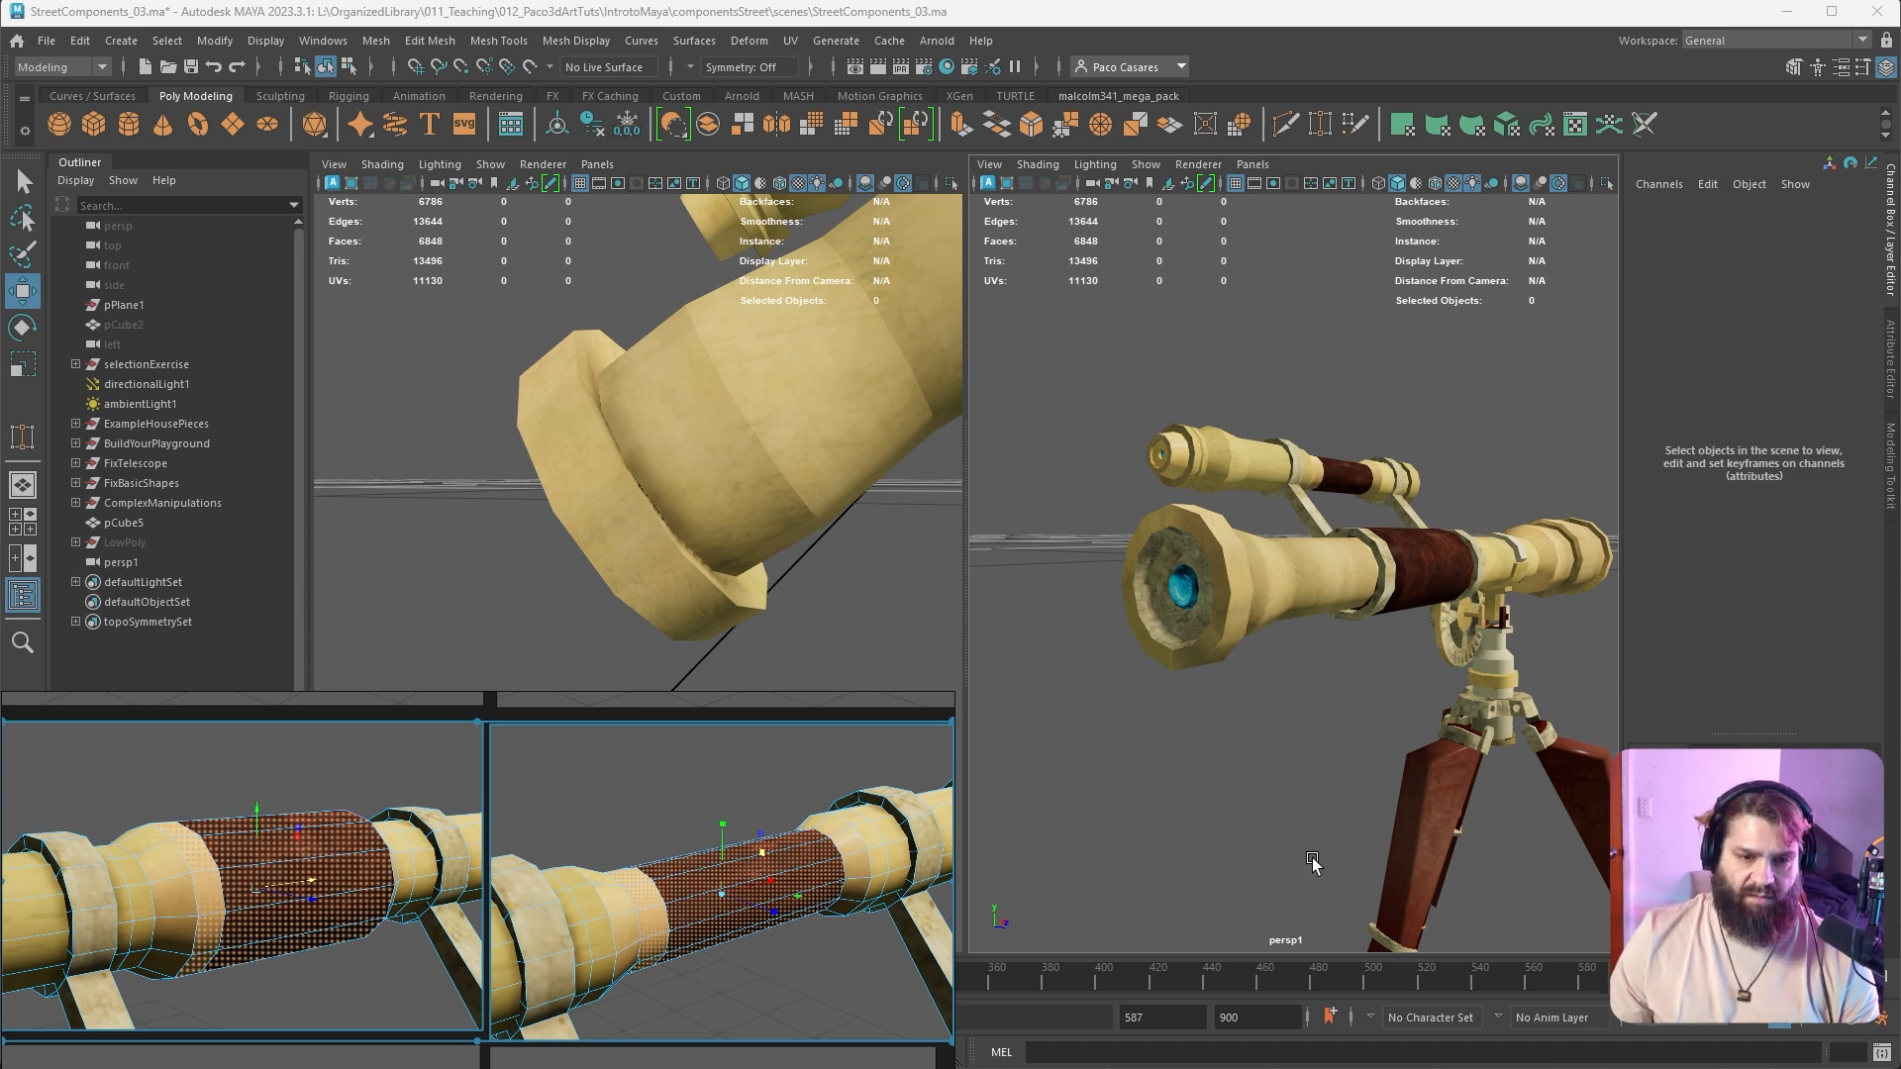
scroll(1269, 792, "down", 5)
left_click_drag(1268, 798, 1274, 810, "alt")
scroll(1274, 810, "up", 5)
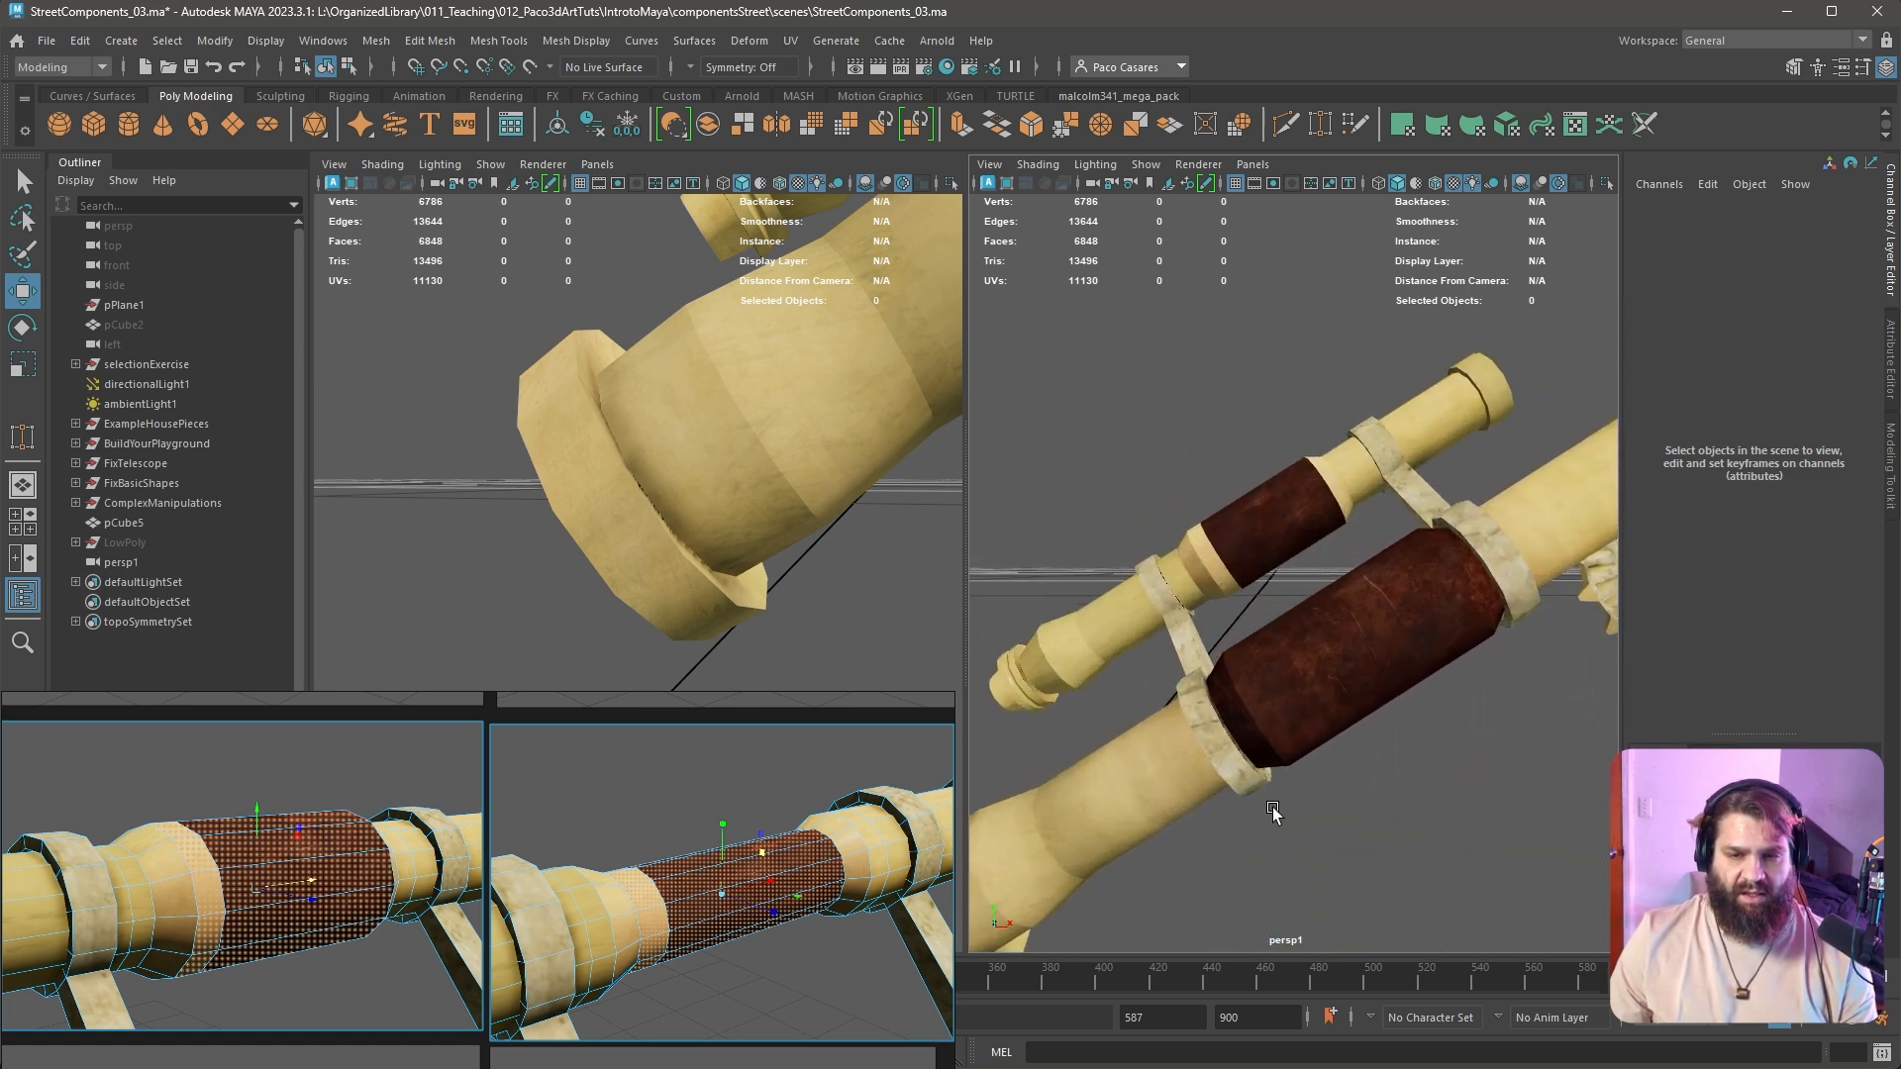
scroll(1303, 590, "down", 3)
left_click_drag(1304, 692, 1362, 700, "alt")
scroll(1363, 700, "up", 3)
left_click(1386, 665)
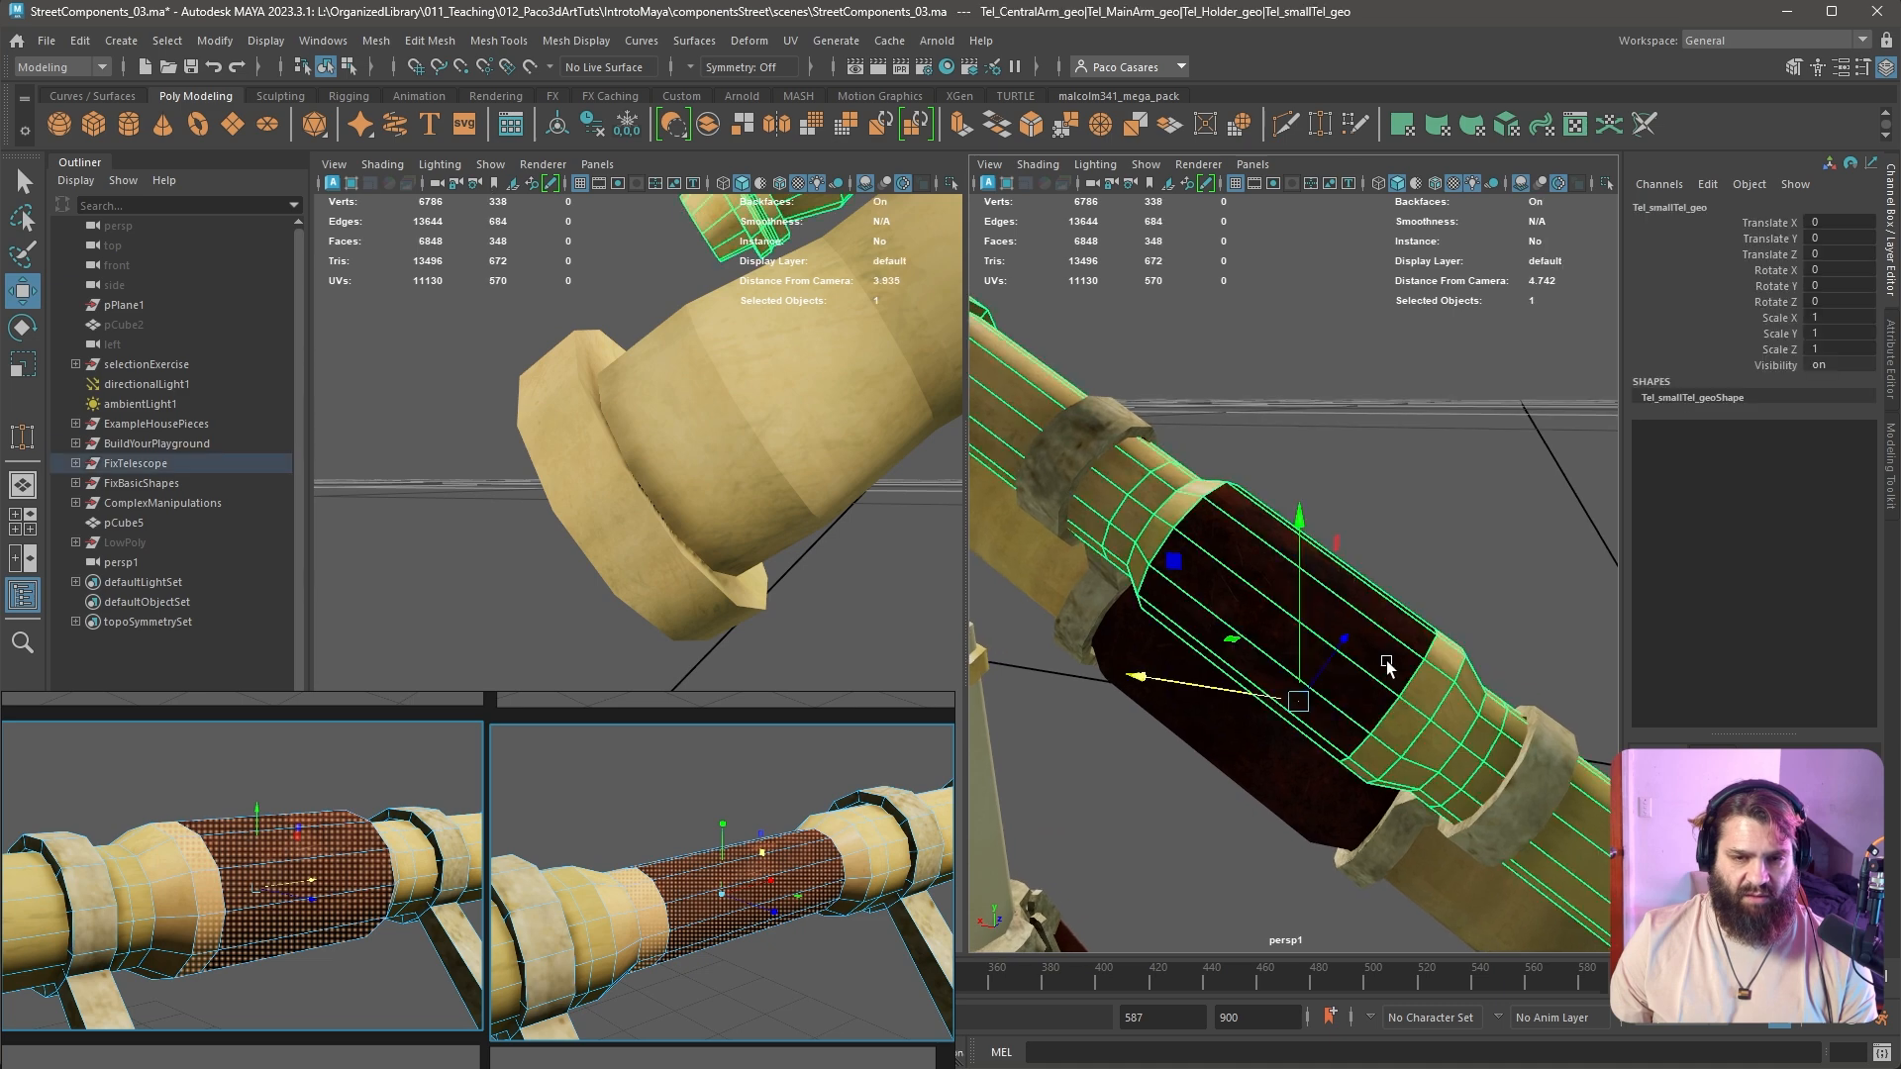
left_click_drag(1515, 743, 1278, 822, "alt")
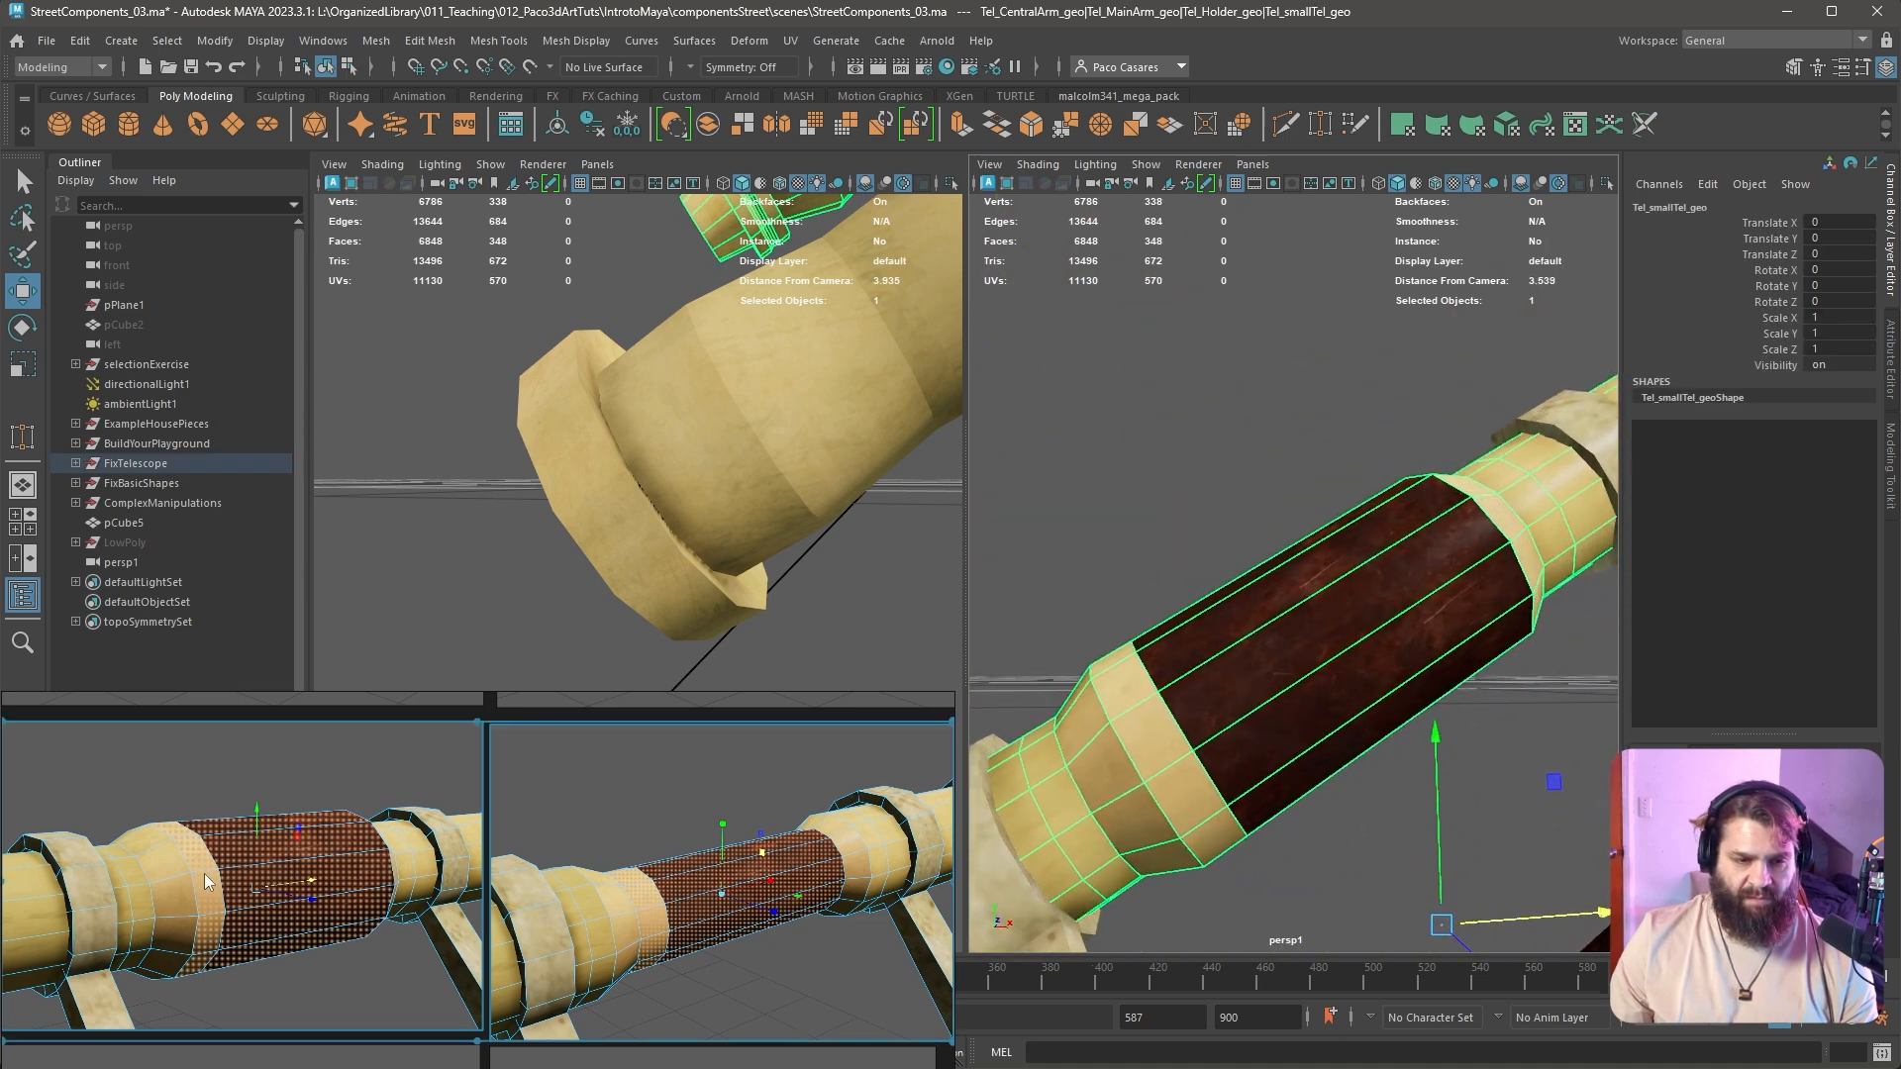
Step the persp1 view back to the small scope mounted on the horizontal telescope
key("bracketleft")
key("bracketleft")
key("bracketleft")
key("bracketleft")
key("bracketleft")
key("bracketleft")
key("bracketleft")
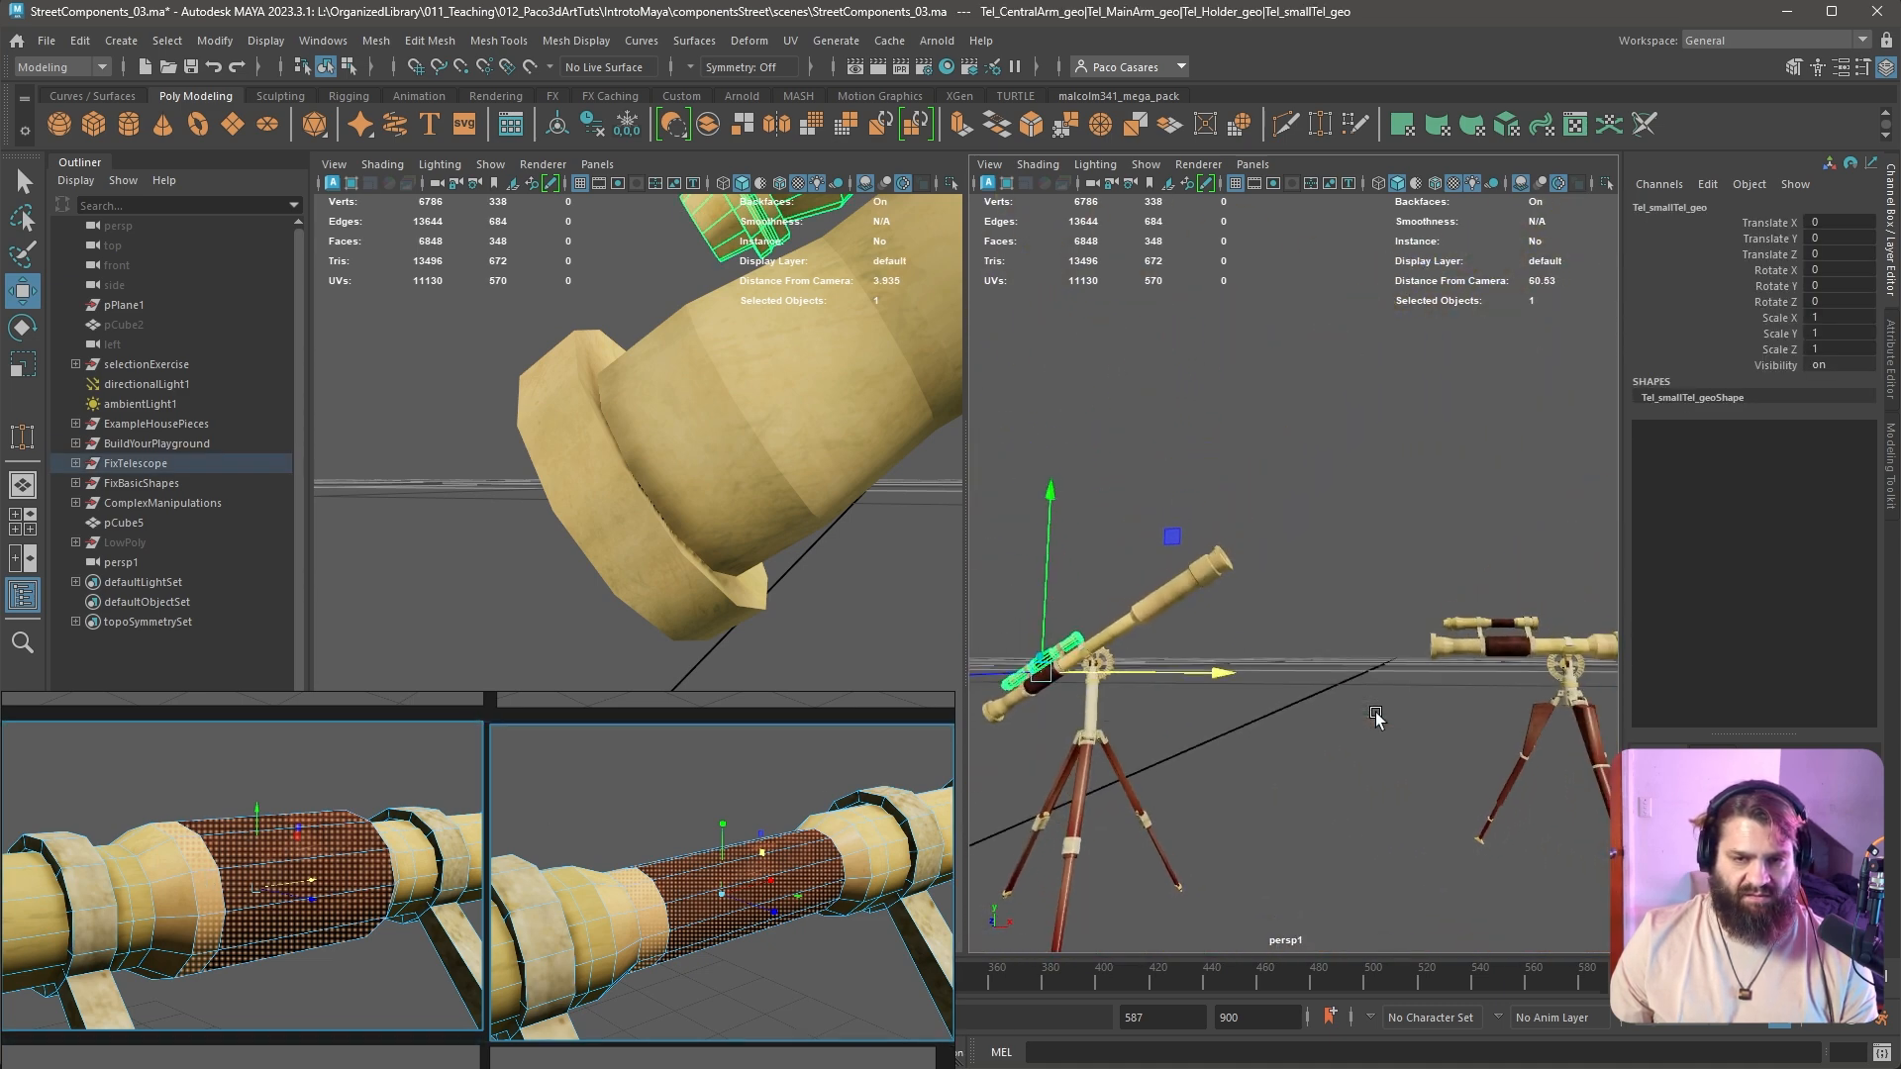
key("bracketleft")
key("bracketleft")
key("bracketleft")
key("bracketleft")
key("bracketleft")
key("bracketleft")
key("bracketleft")
key("bracketleft")
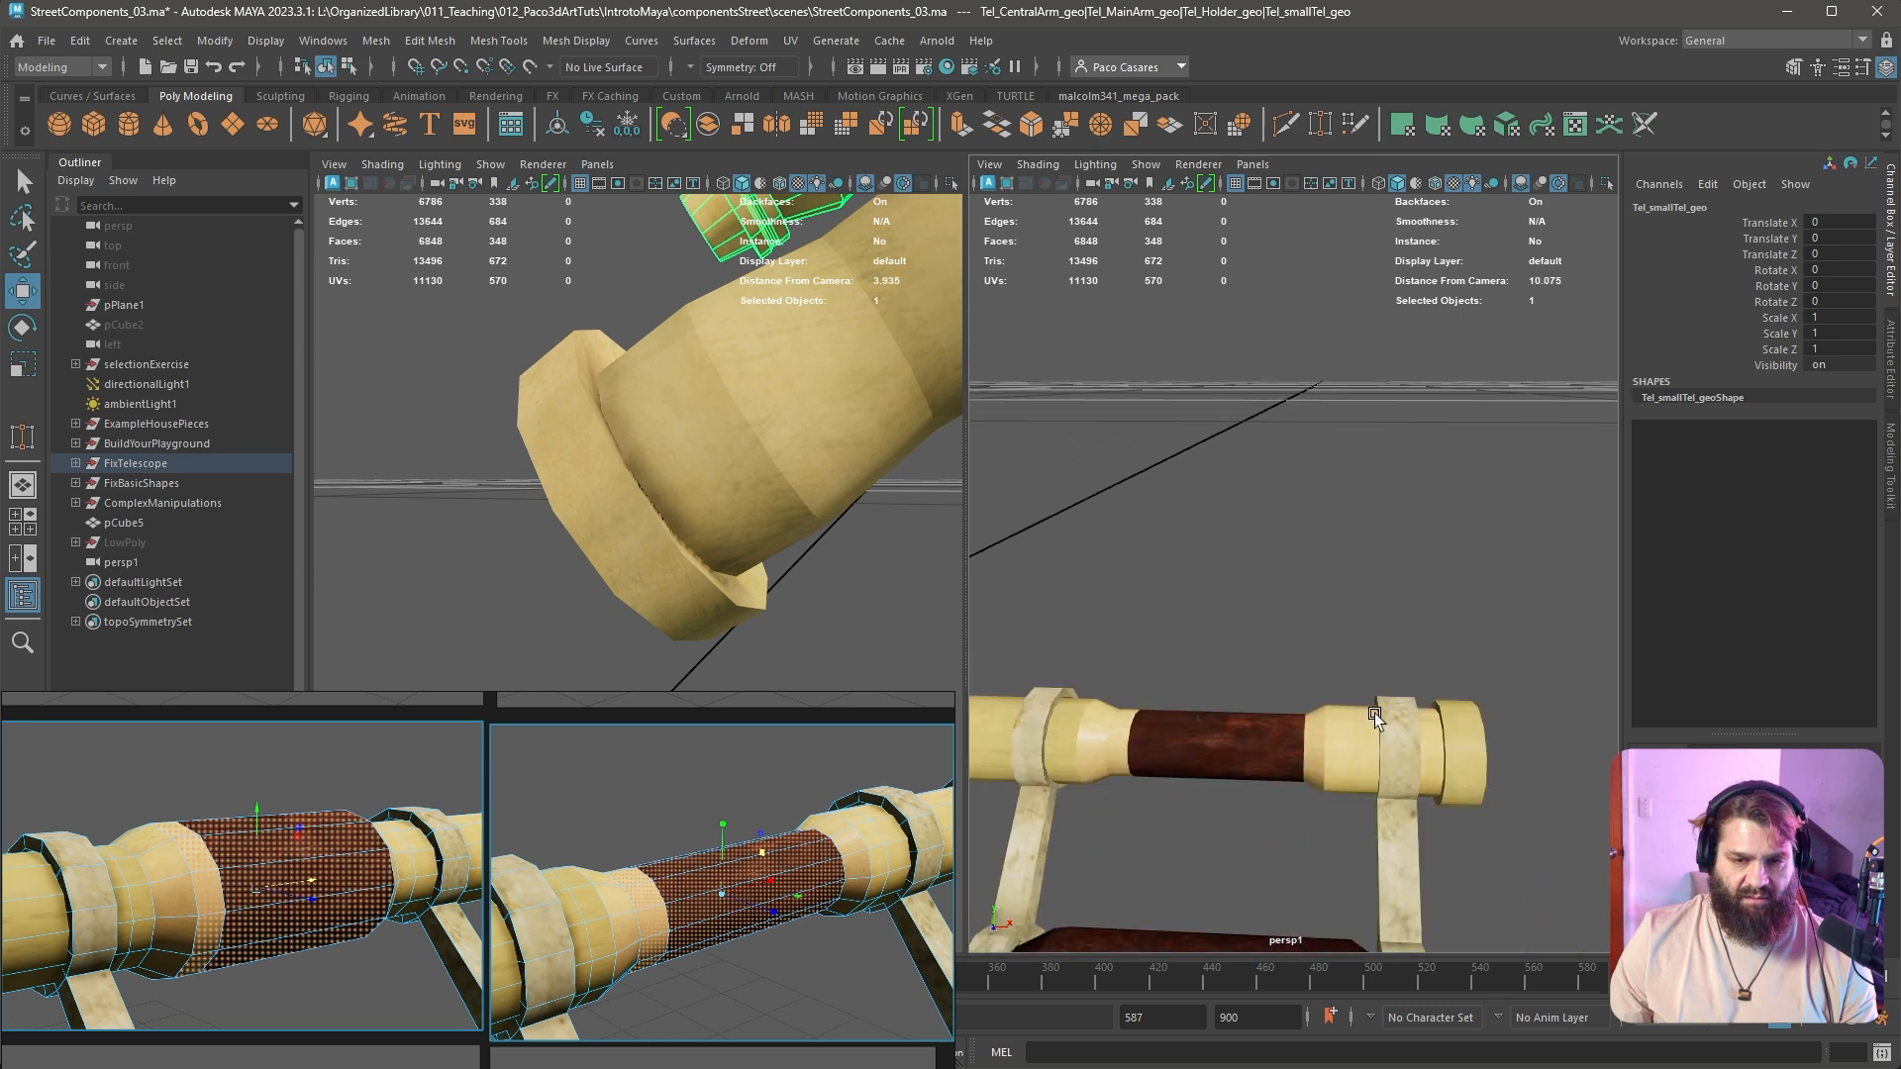
key("bracketleft")
key("bracketleft")
Select the two face loops of the dark grip on the horizontal telescope's small scope and scale them thicker around the tube's axis
left_click(1313, 673)
right_click_drag(1138, 568, 1140, 612)
left_click(1133, 651)
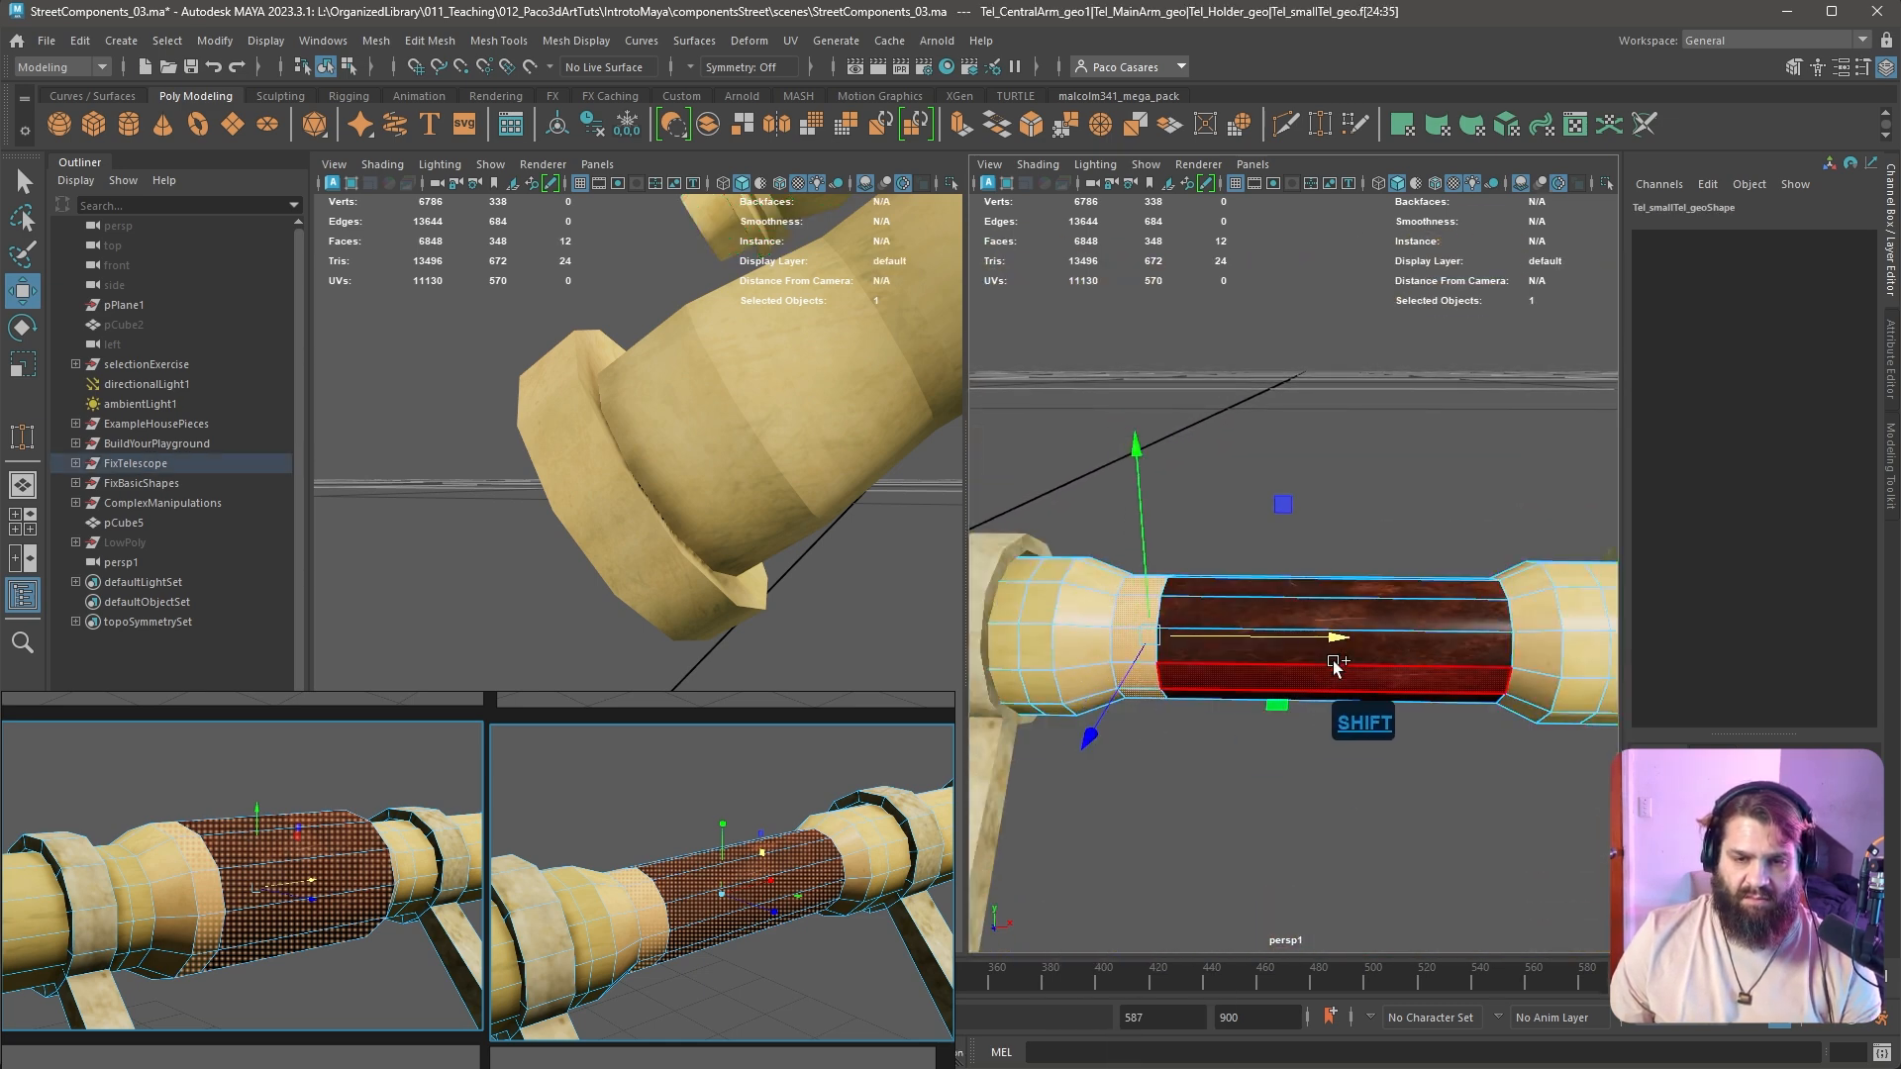
left_click(1446, 667, "shift")
double_click(1429, 656, "shift")
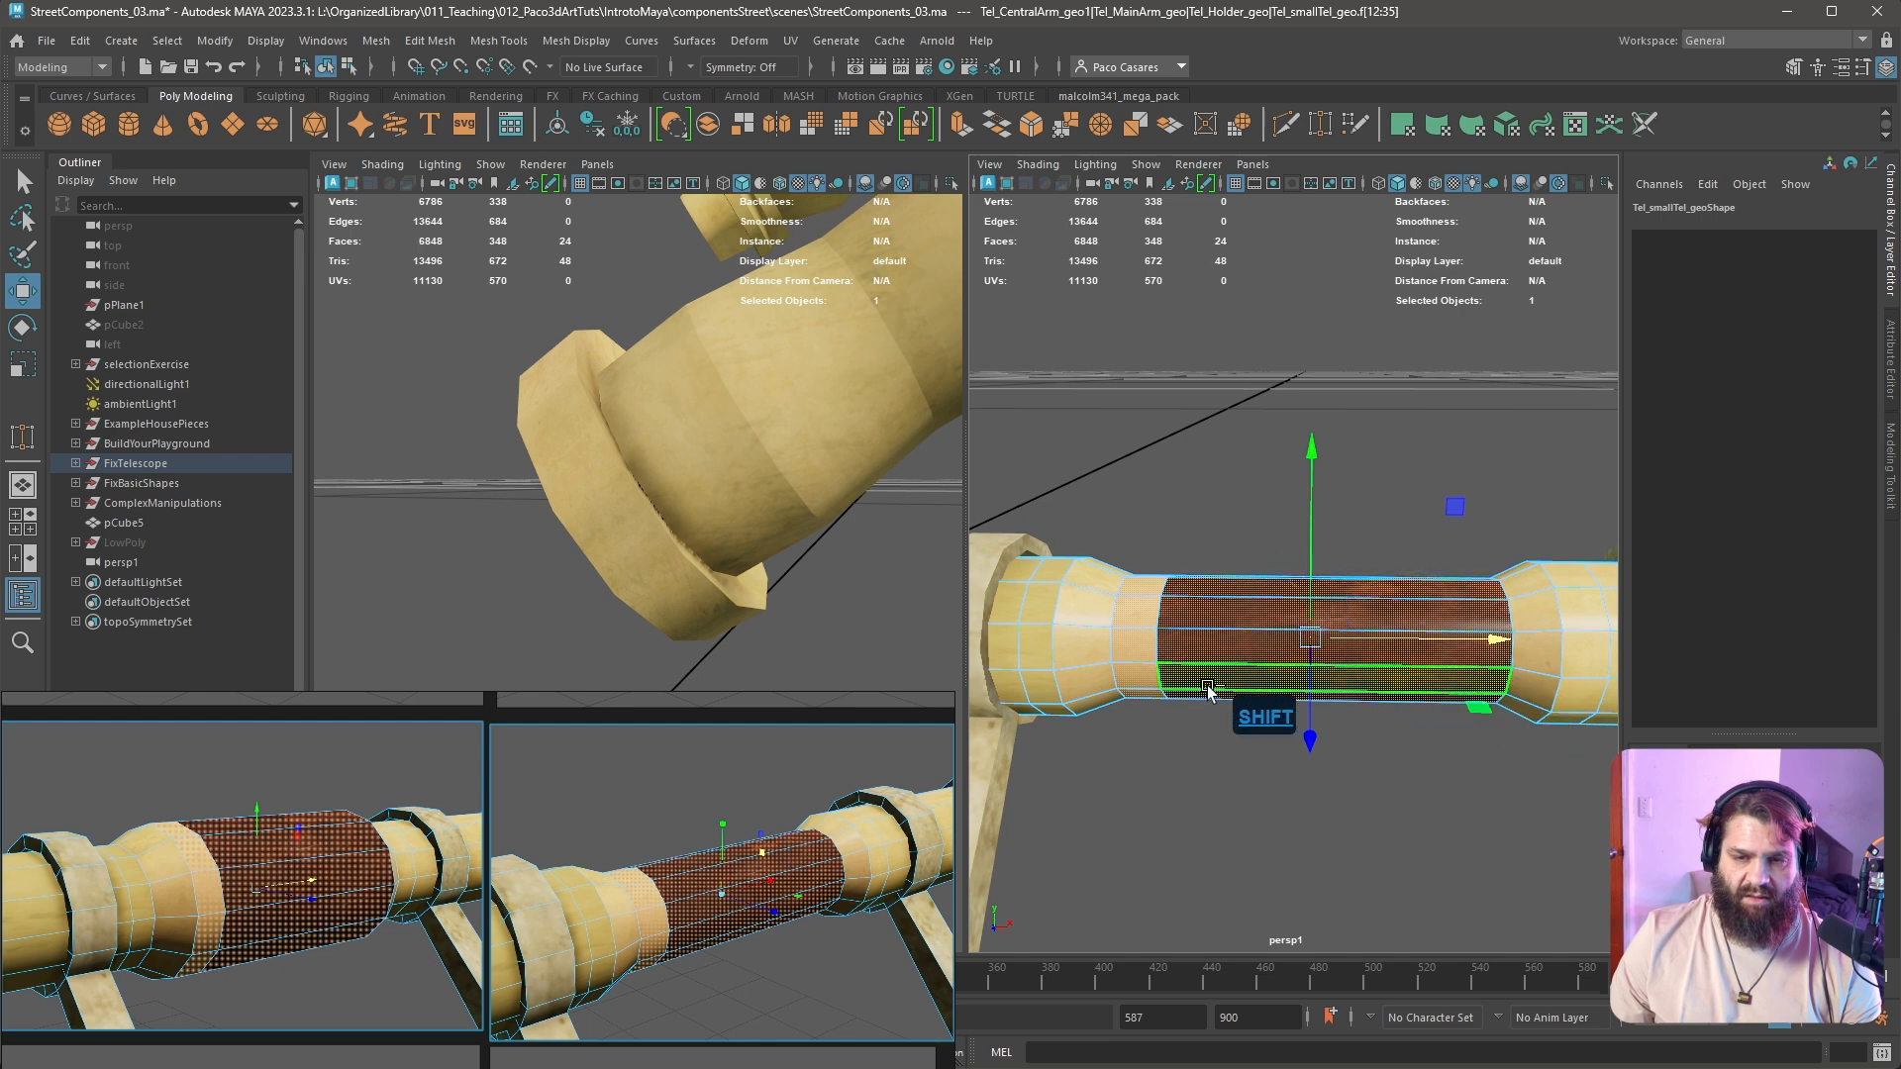
left_click_drag(1454, 708, 1403, 701, "alt")
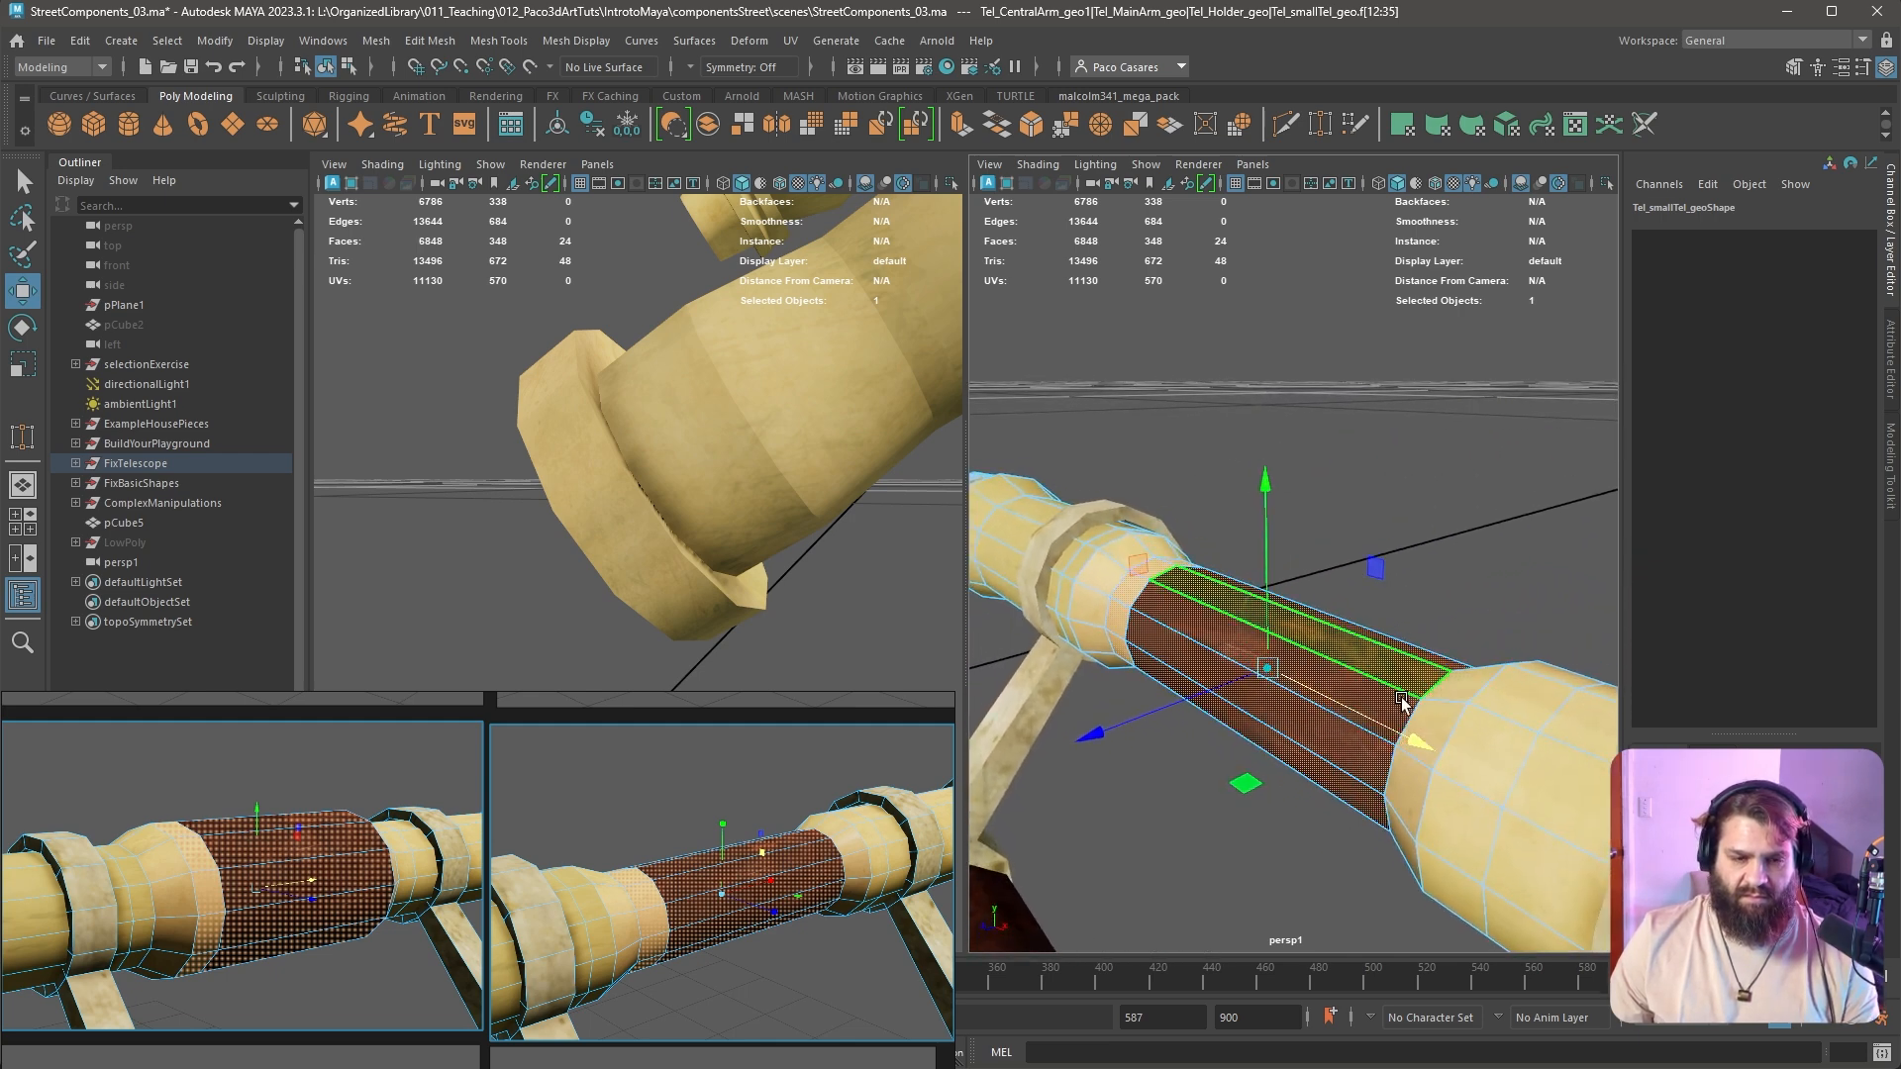
left_click_drag(1327, 795, 1289, 800, "alt")
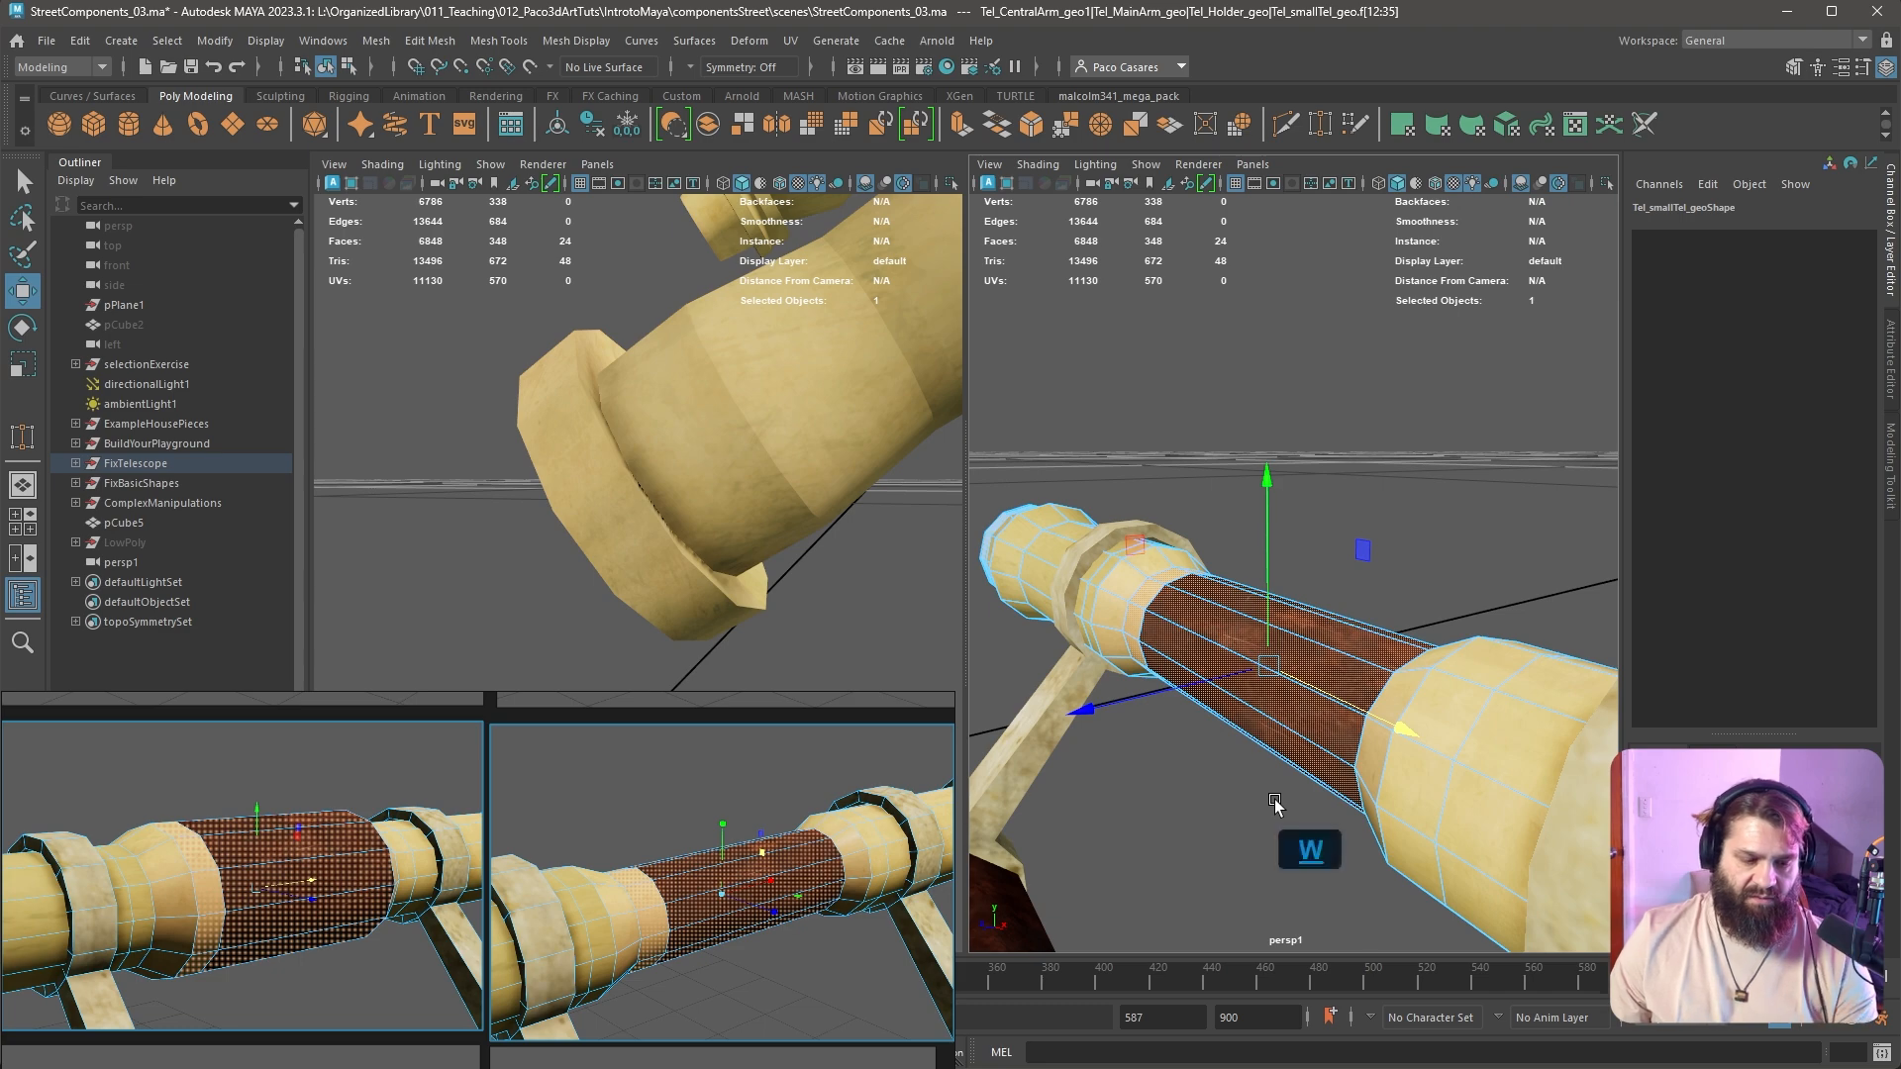
key("r")
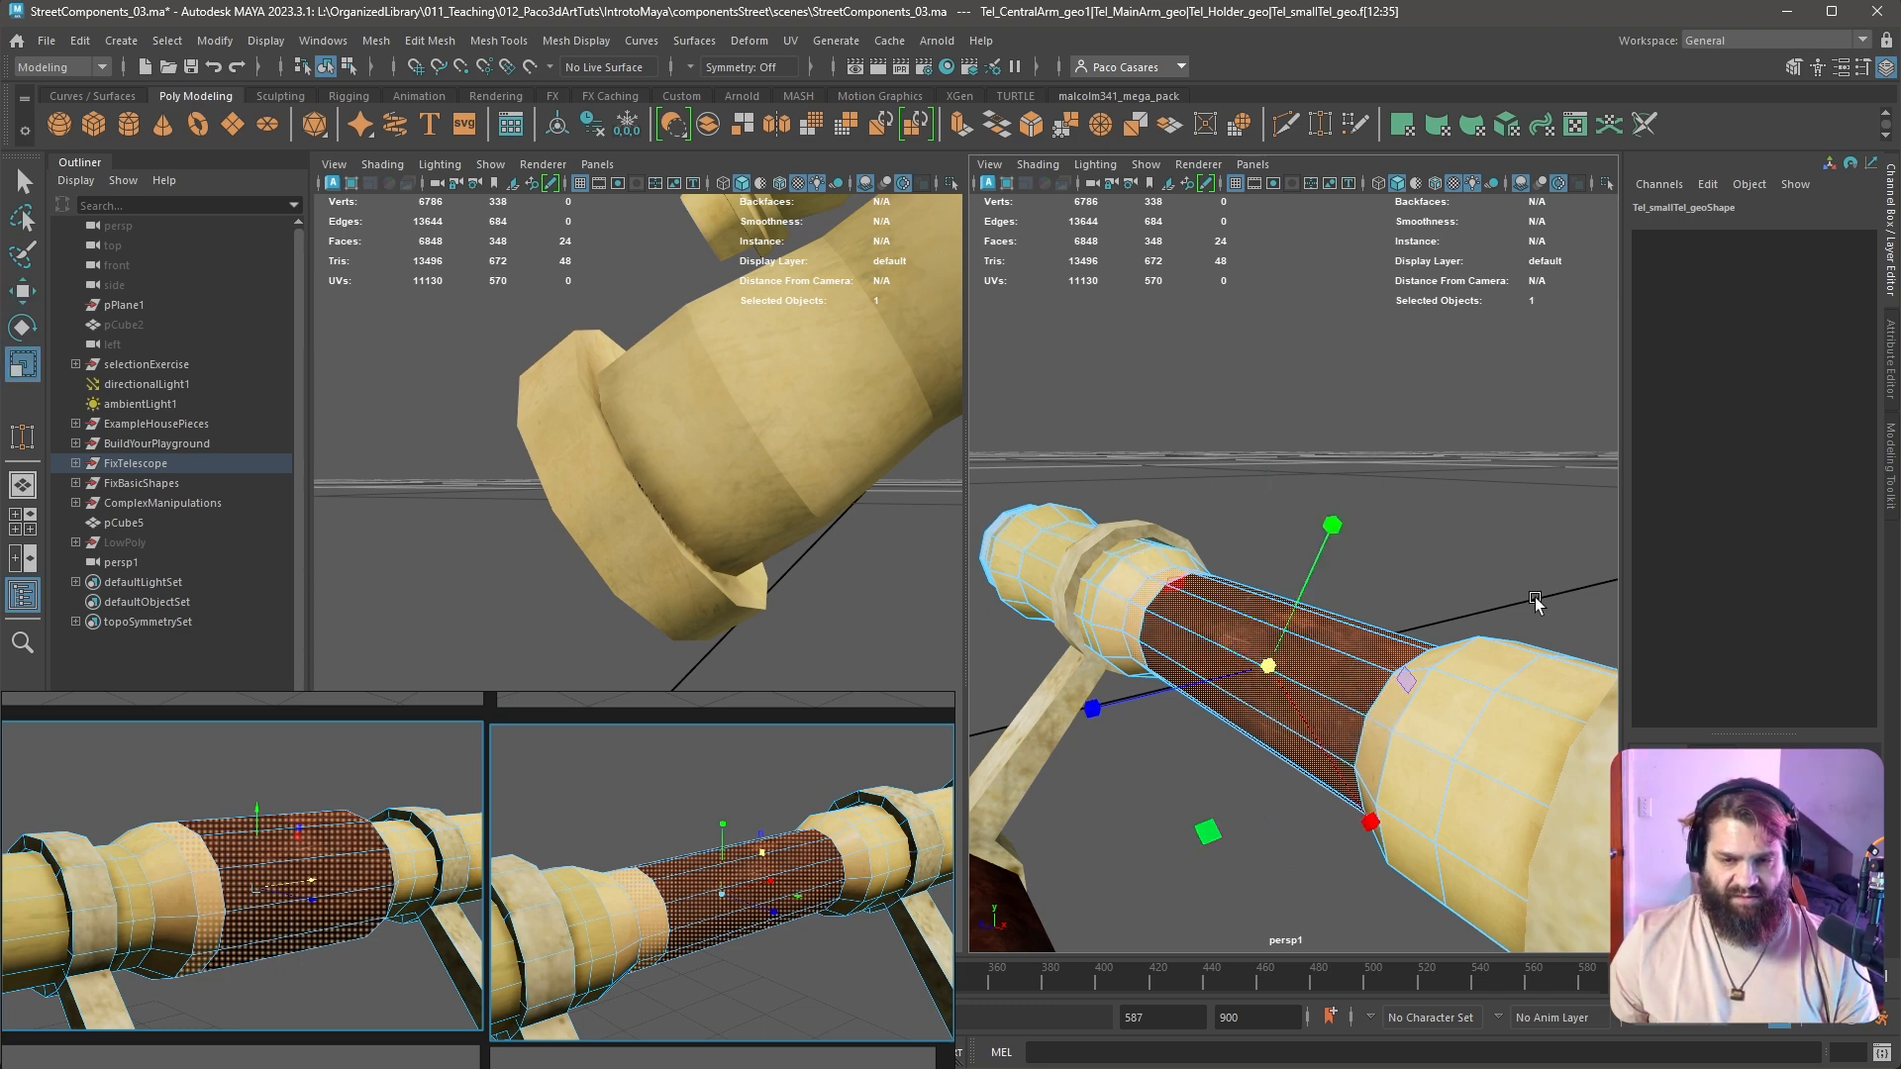
left_click_drag(1535, 598, 1412, 626, "alt")
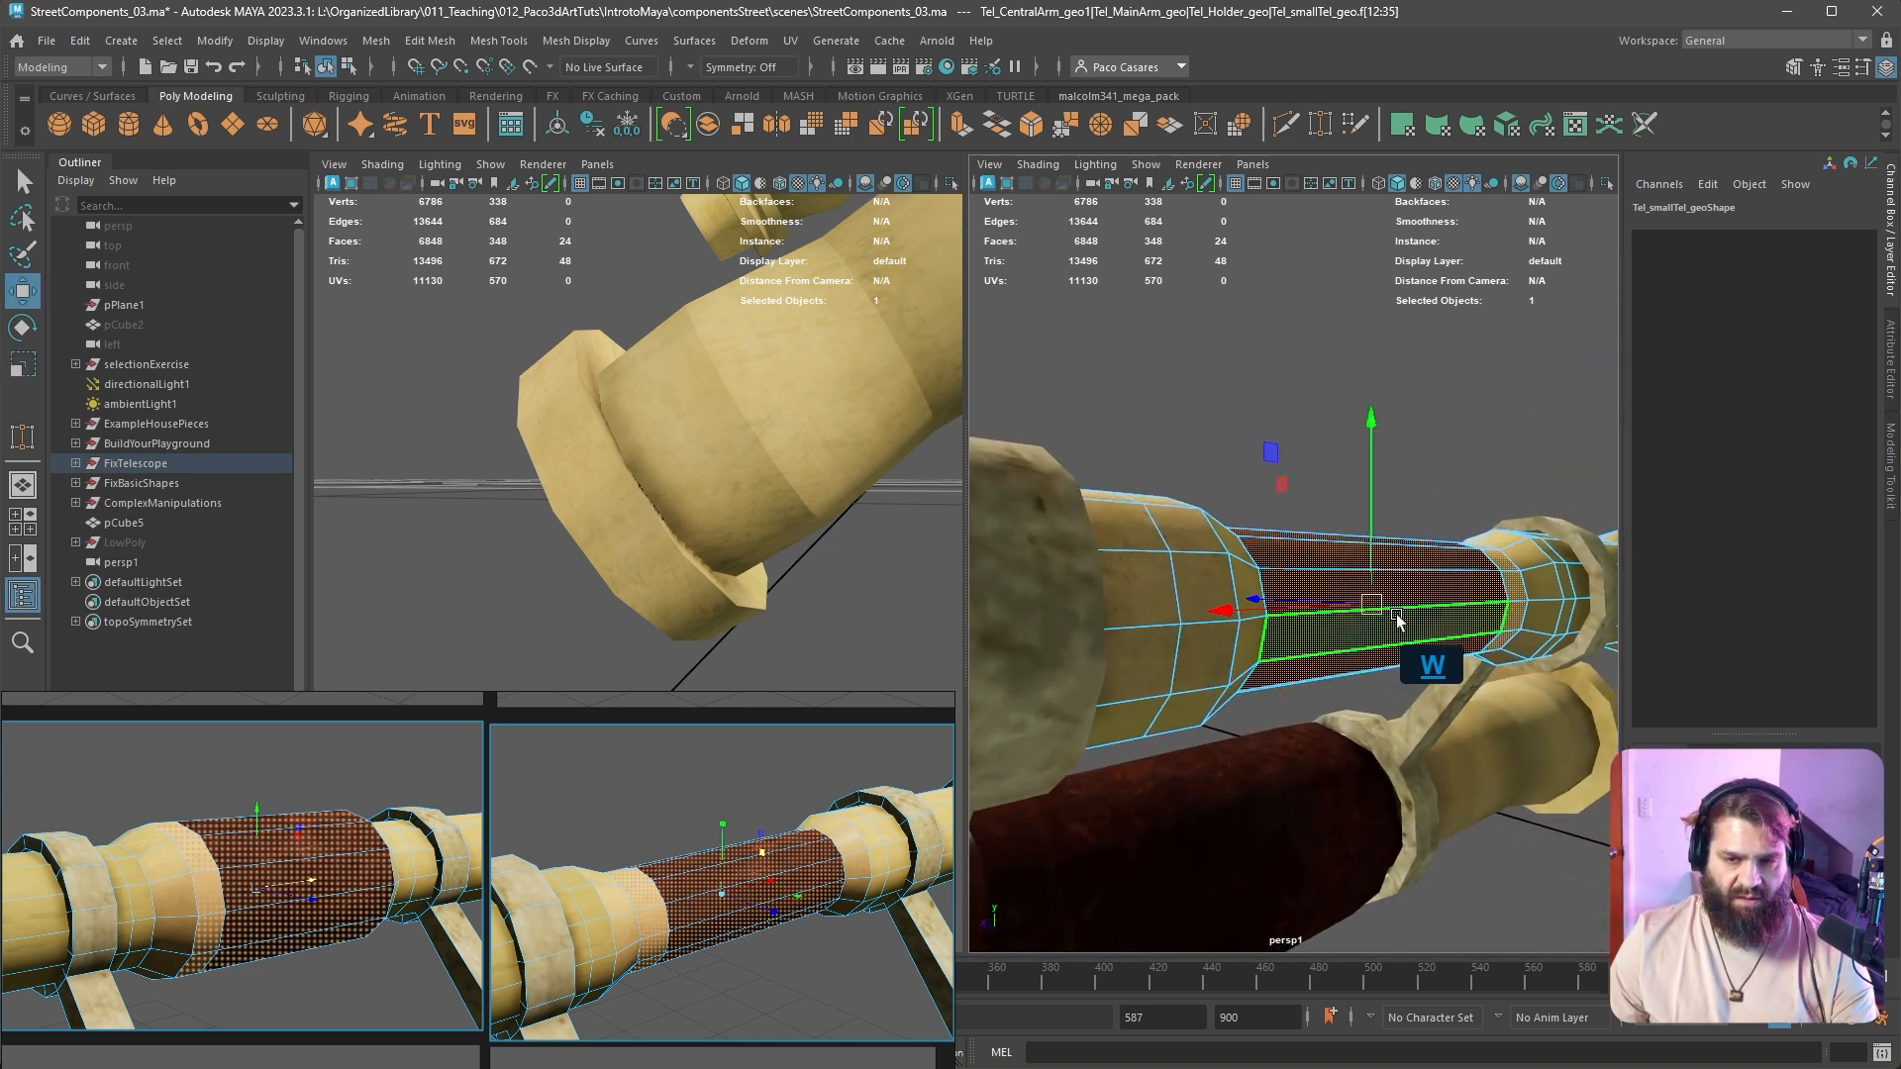
left_click(1391, 607)
left_click_drag(1390, 604, 1281, 610)
left_click_drag(1477, 585, 1244, 746, "alt")
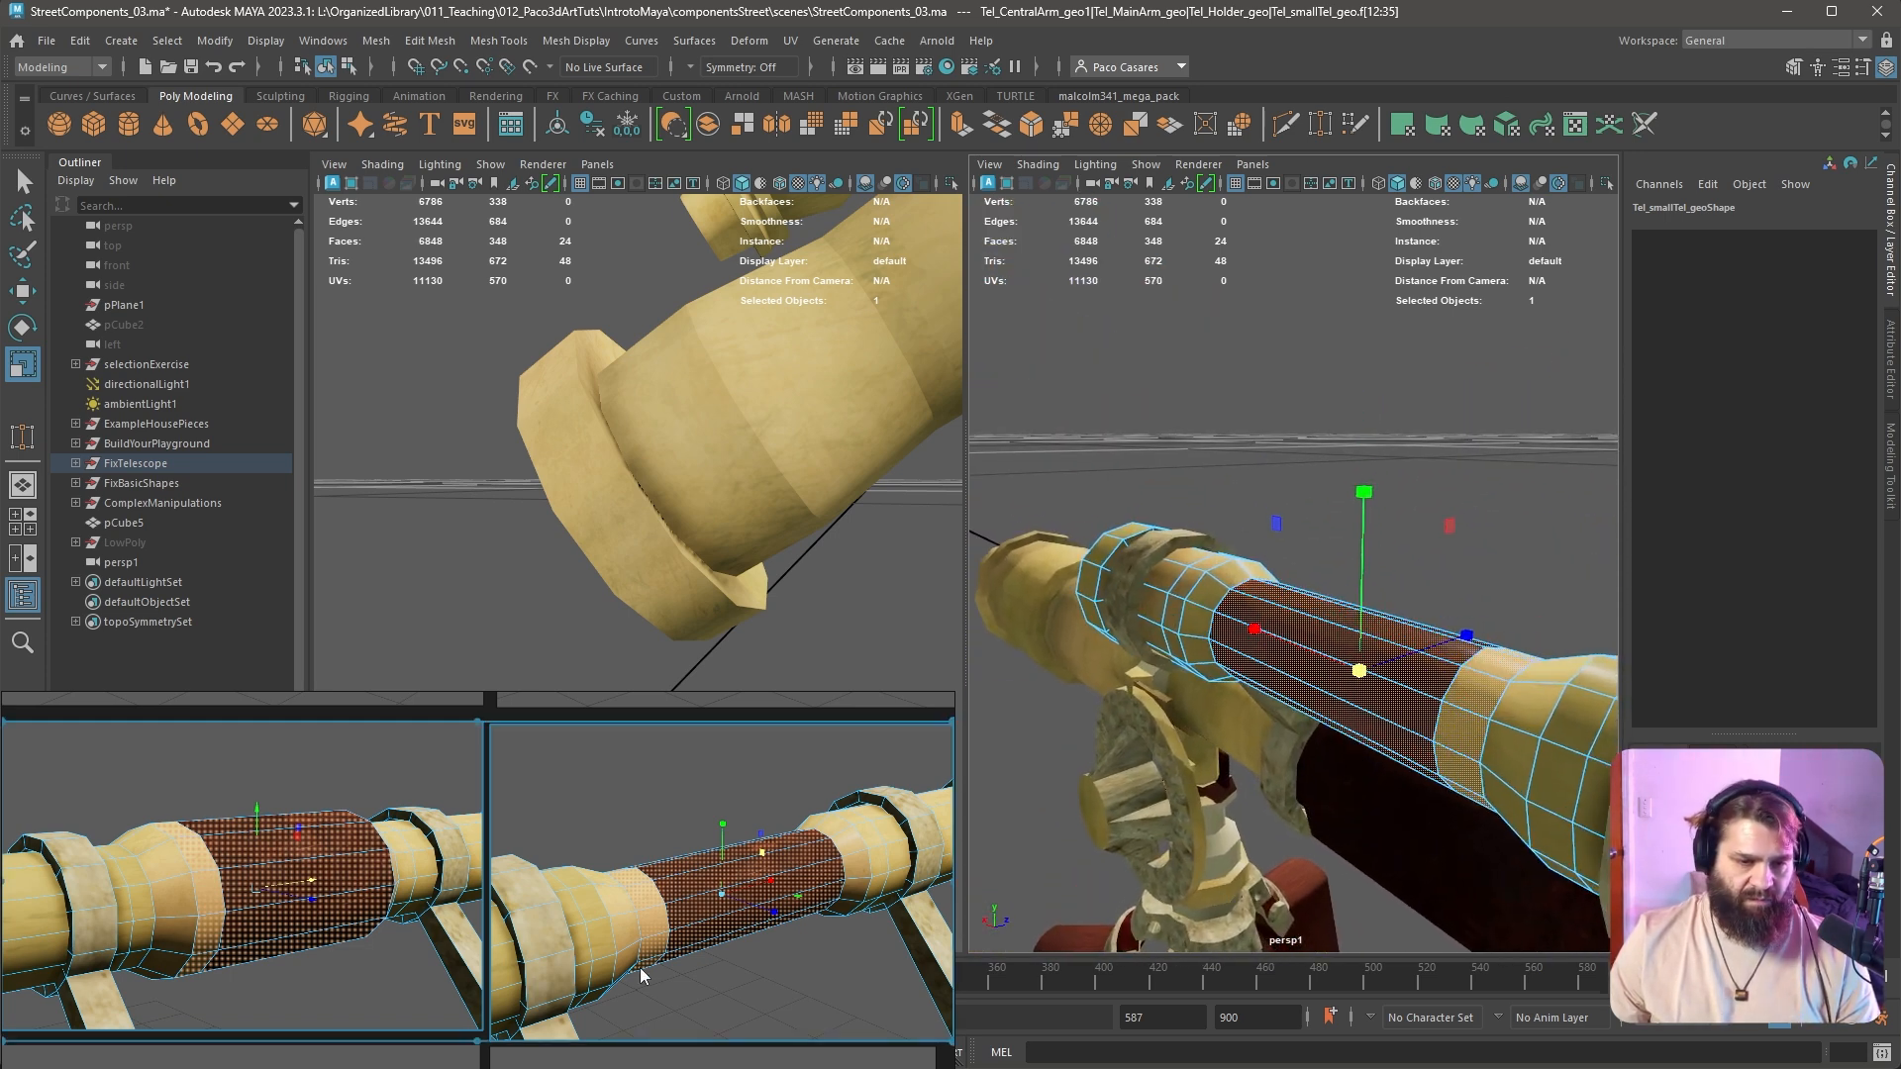
middle_click_drag(1447, 530, 1487, 503)
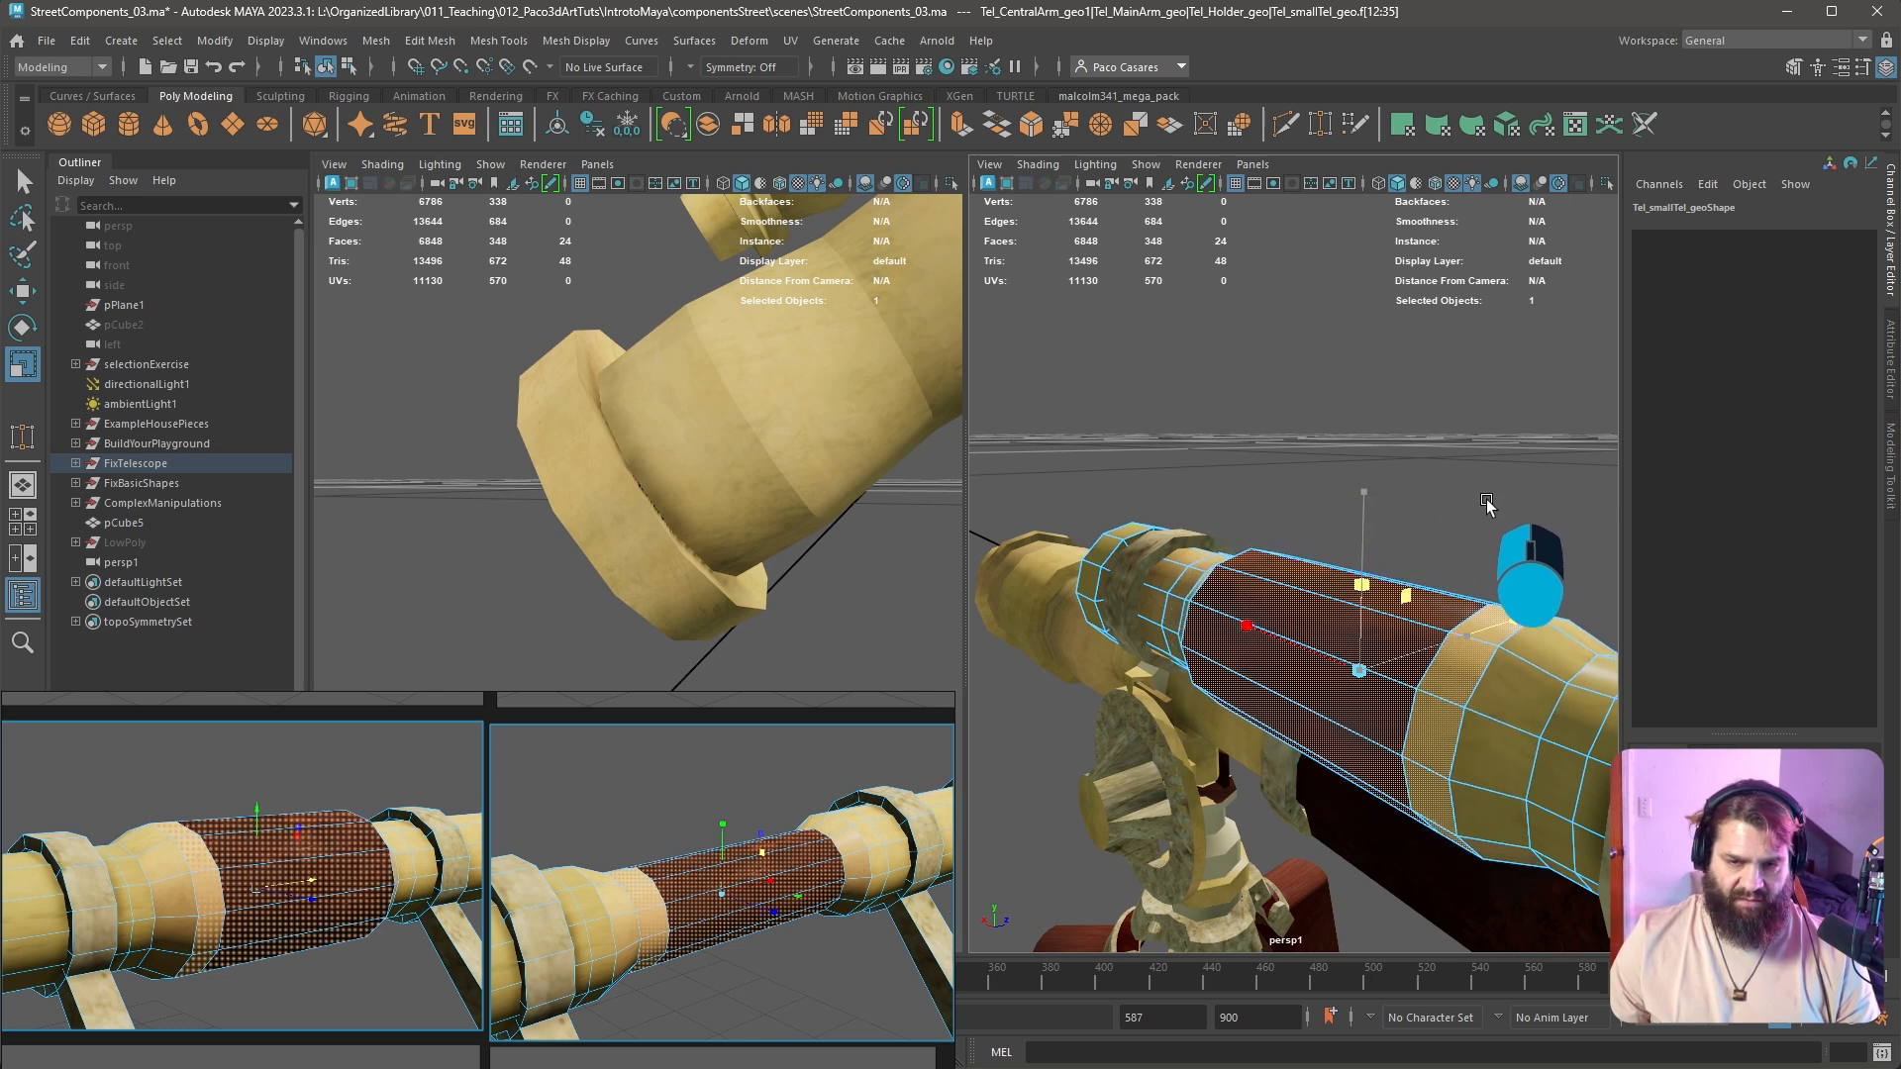
left_click_drag(1400, 585, 1409, 598, "alt")
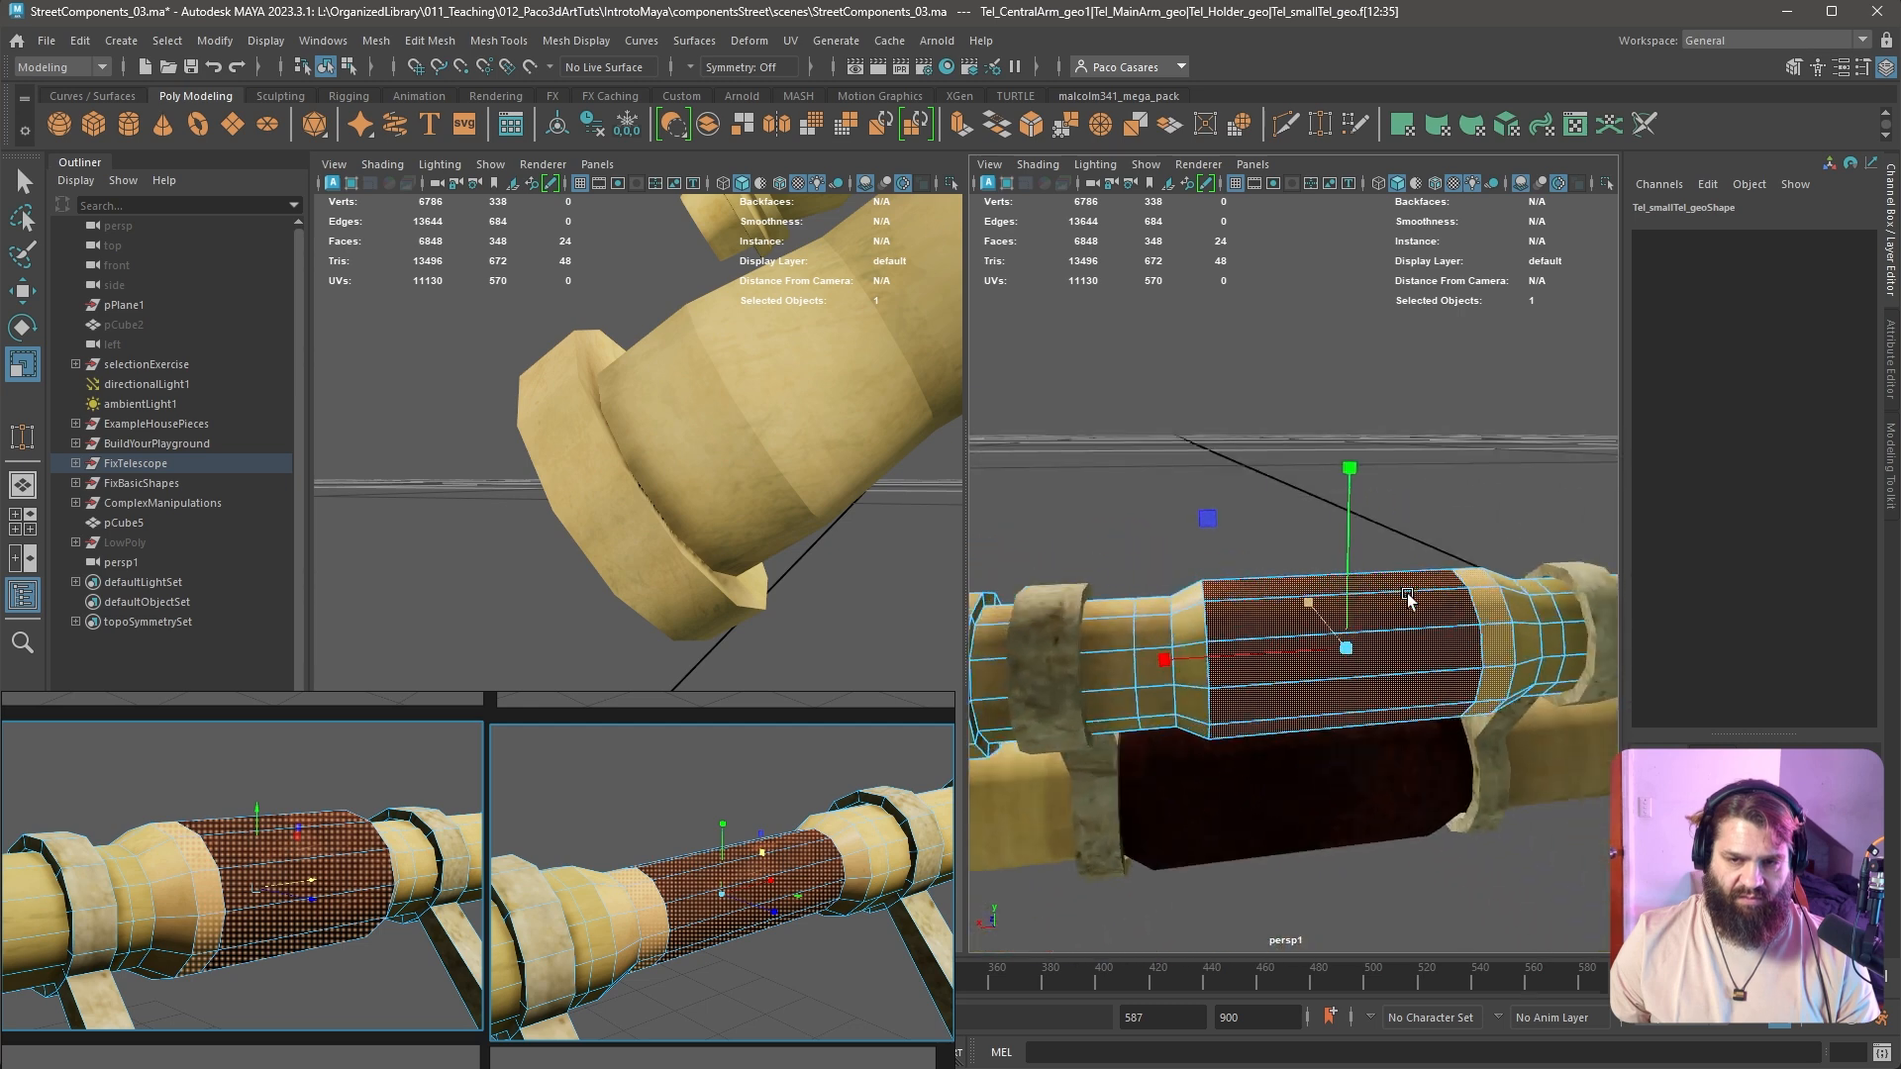
right_click_drag(1409, 598, 1407, 595, "alt")
left_click_drag(1407, 594, 1407, 592, "alt")
right_click_drag(1406, 592, 1407, 594, "alt")
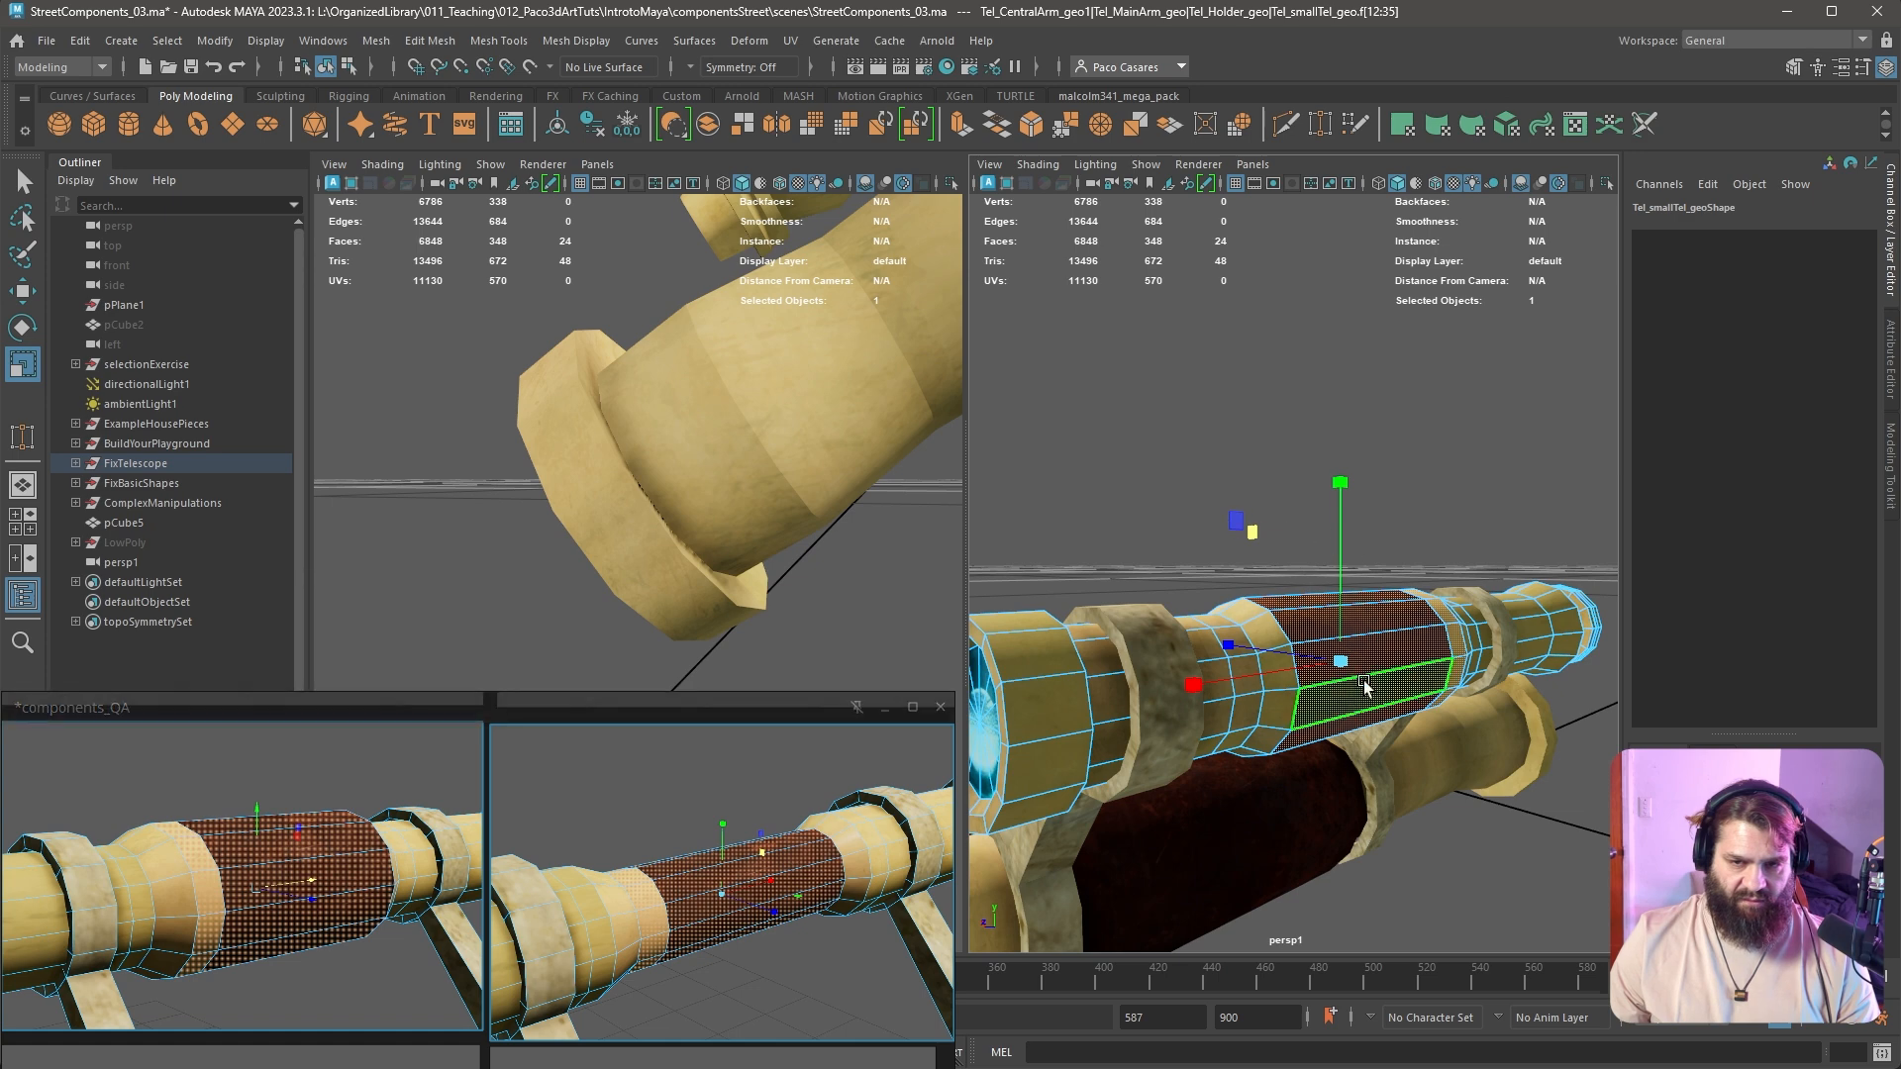
left_click_drag(1315, 543, 1233, 530, "alt")
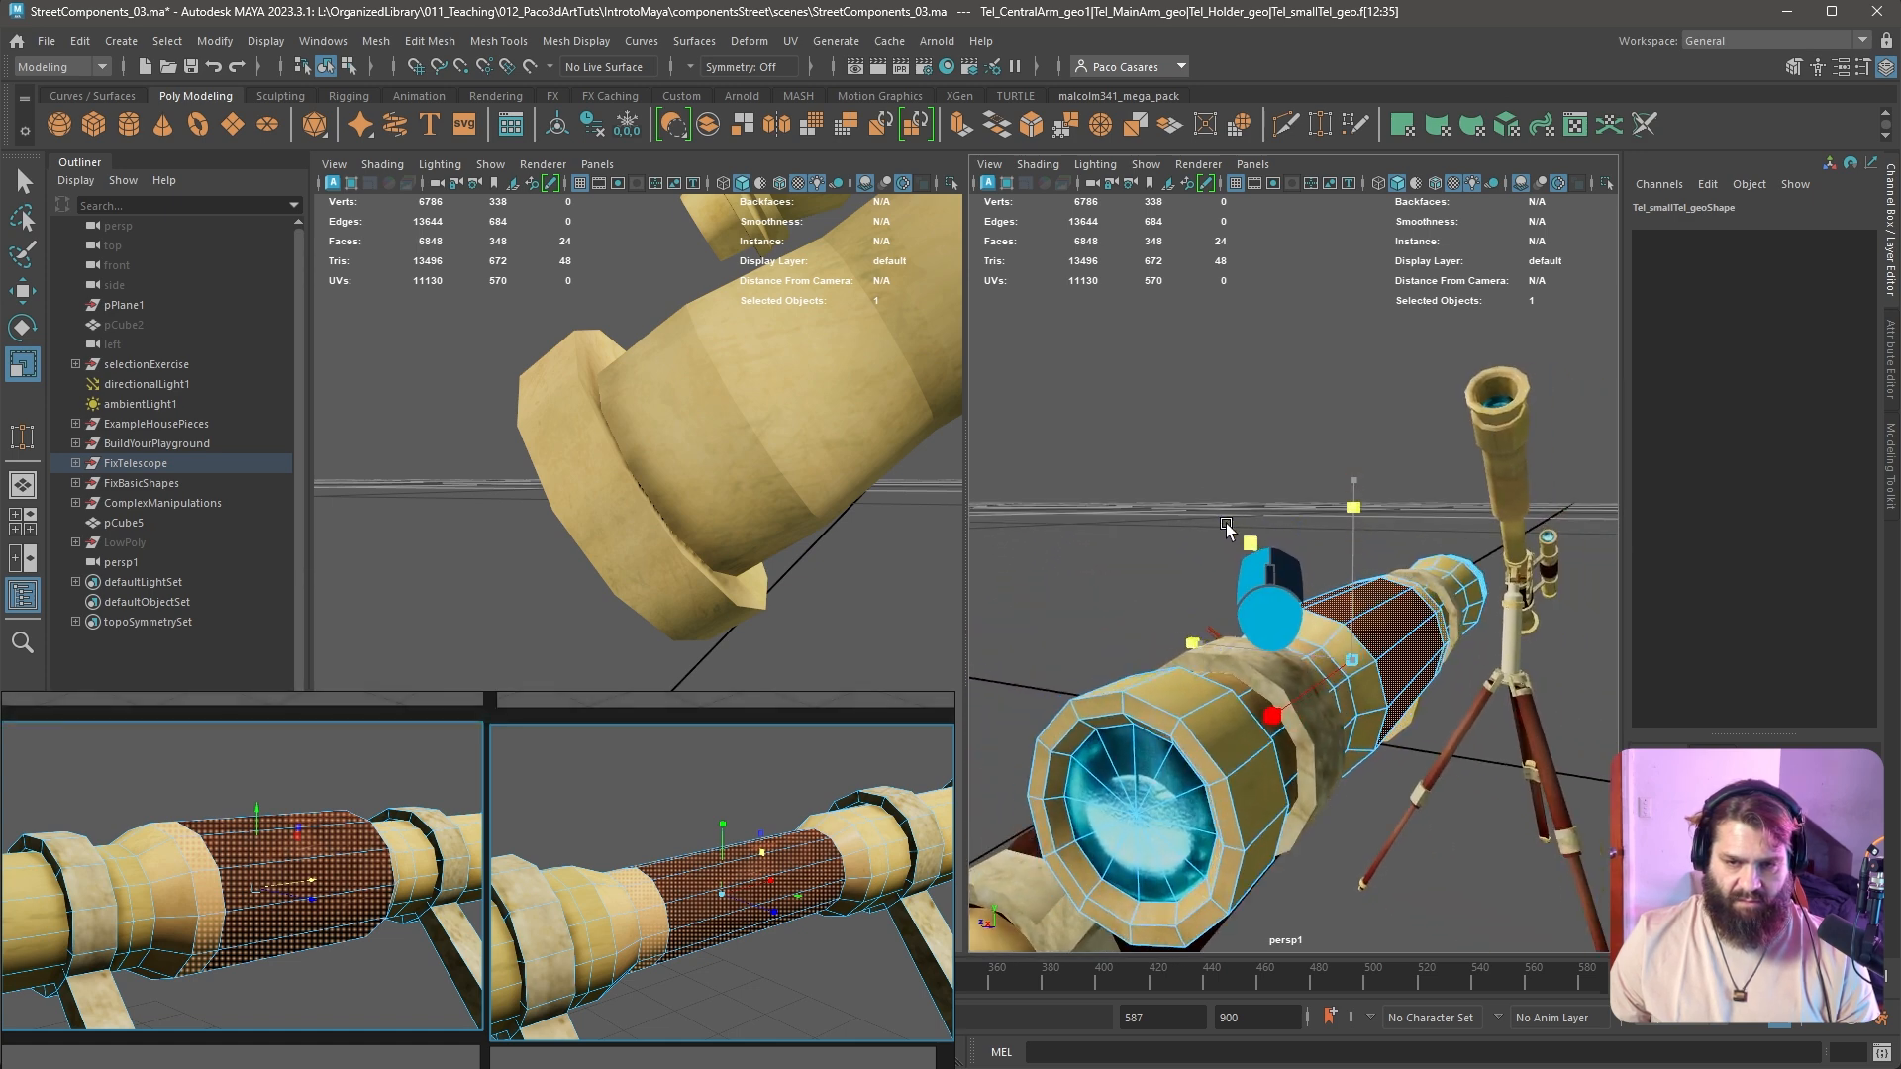
Compare the lens end of the horizontal telescope's small scope with its reference pair, viewing its rim from the side
scroll(495, 921, "down", 7)
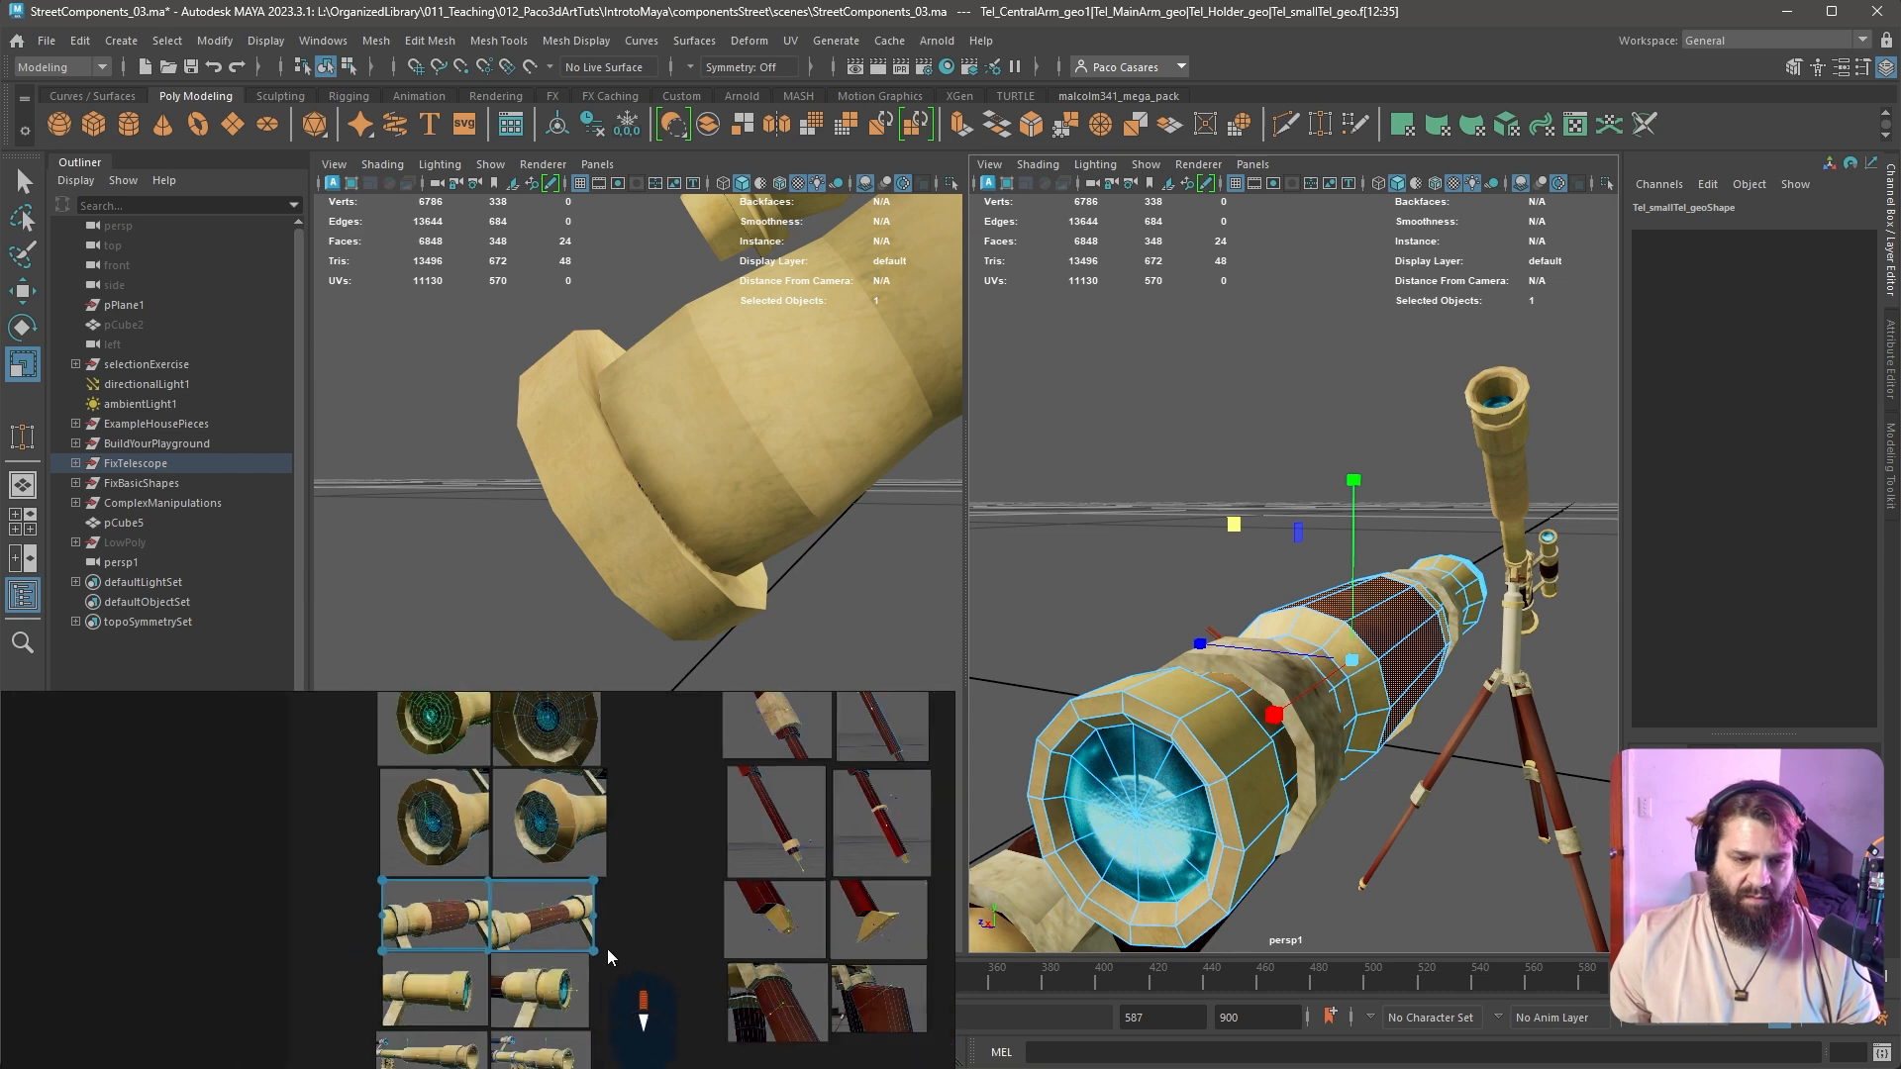
left_click(606, 948)
scroll(487, 978, "up", 7)
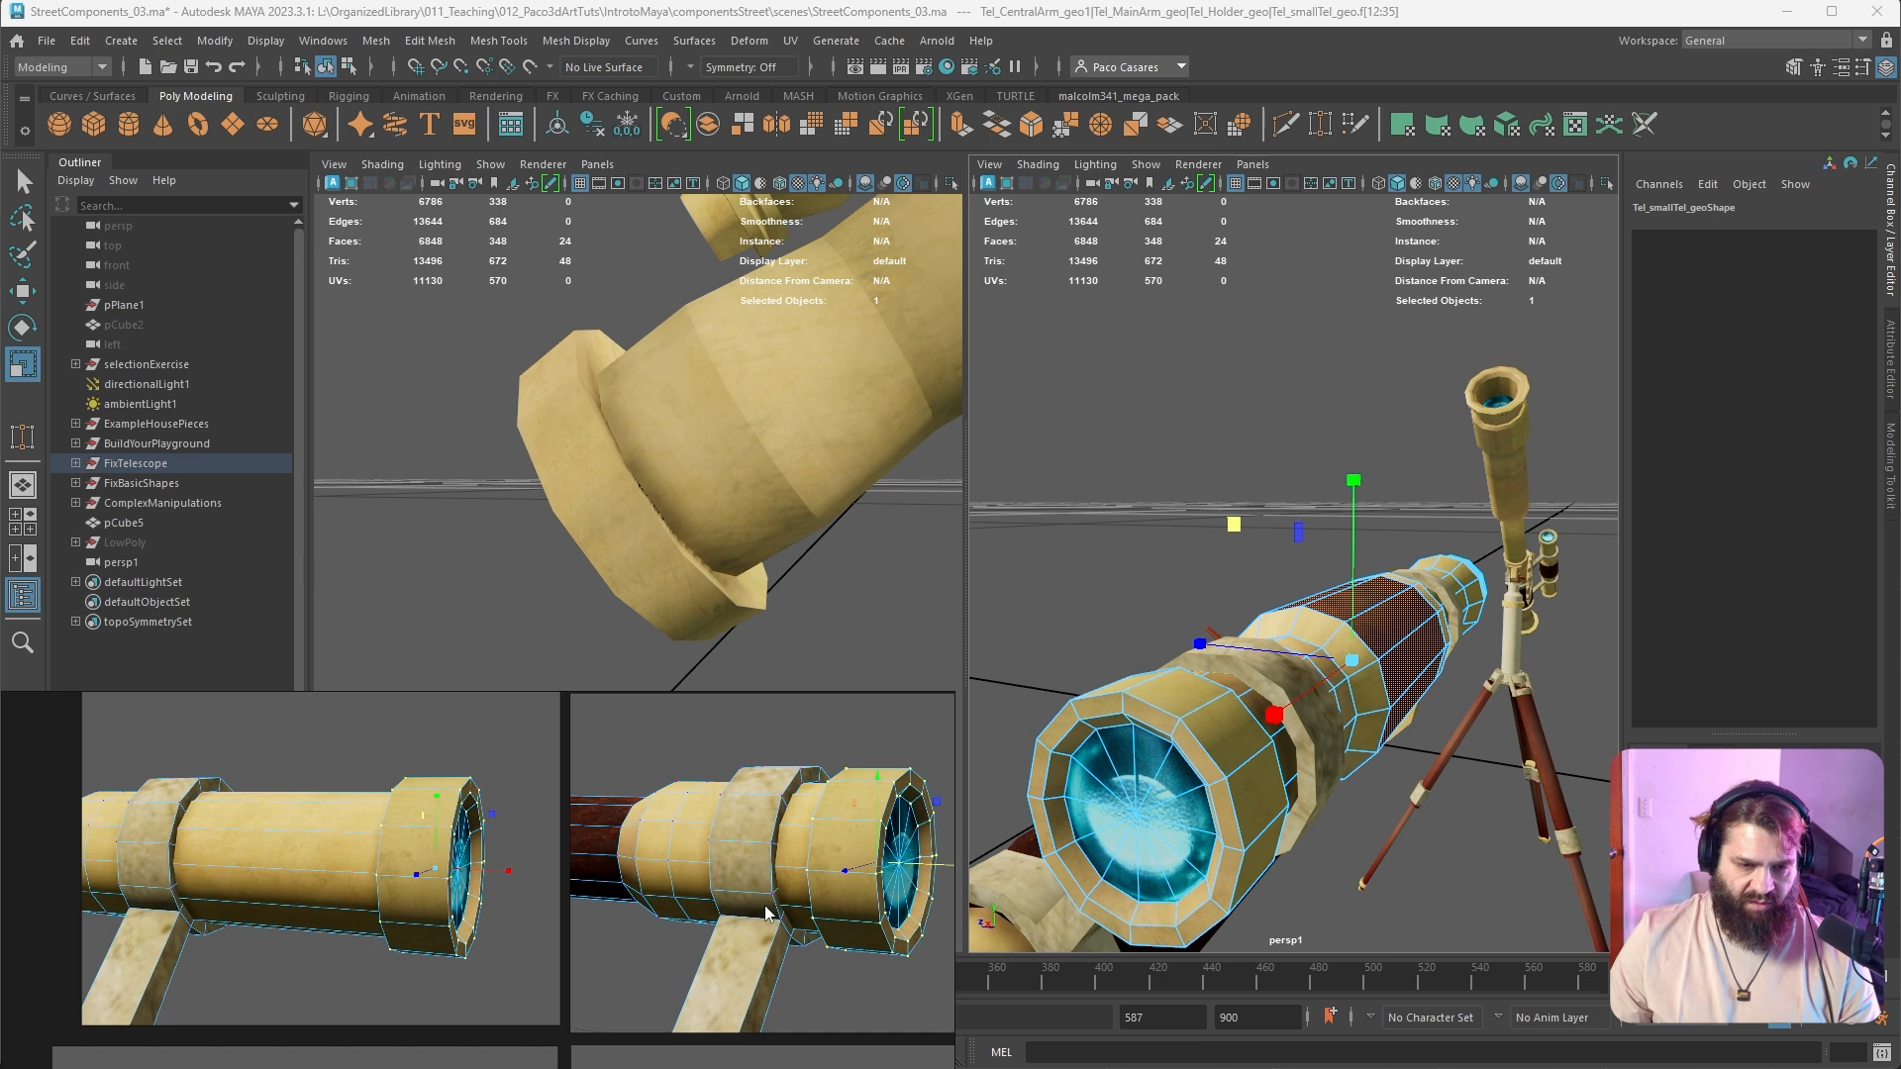
left_click(1233, 820)
mouse_move(1232, 820)
left_mouse_down("alt")
mouse_move(1392, 906)
mouse_move(1352, 787)
mouse_move(1246, 679)
mouse_move(1253, 646)
mouse_move(1149, 793)
mouse_move(1416, 677)
mouse_move(1398, 621)
left_mouse_up("alt")
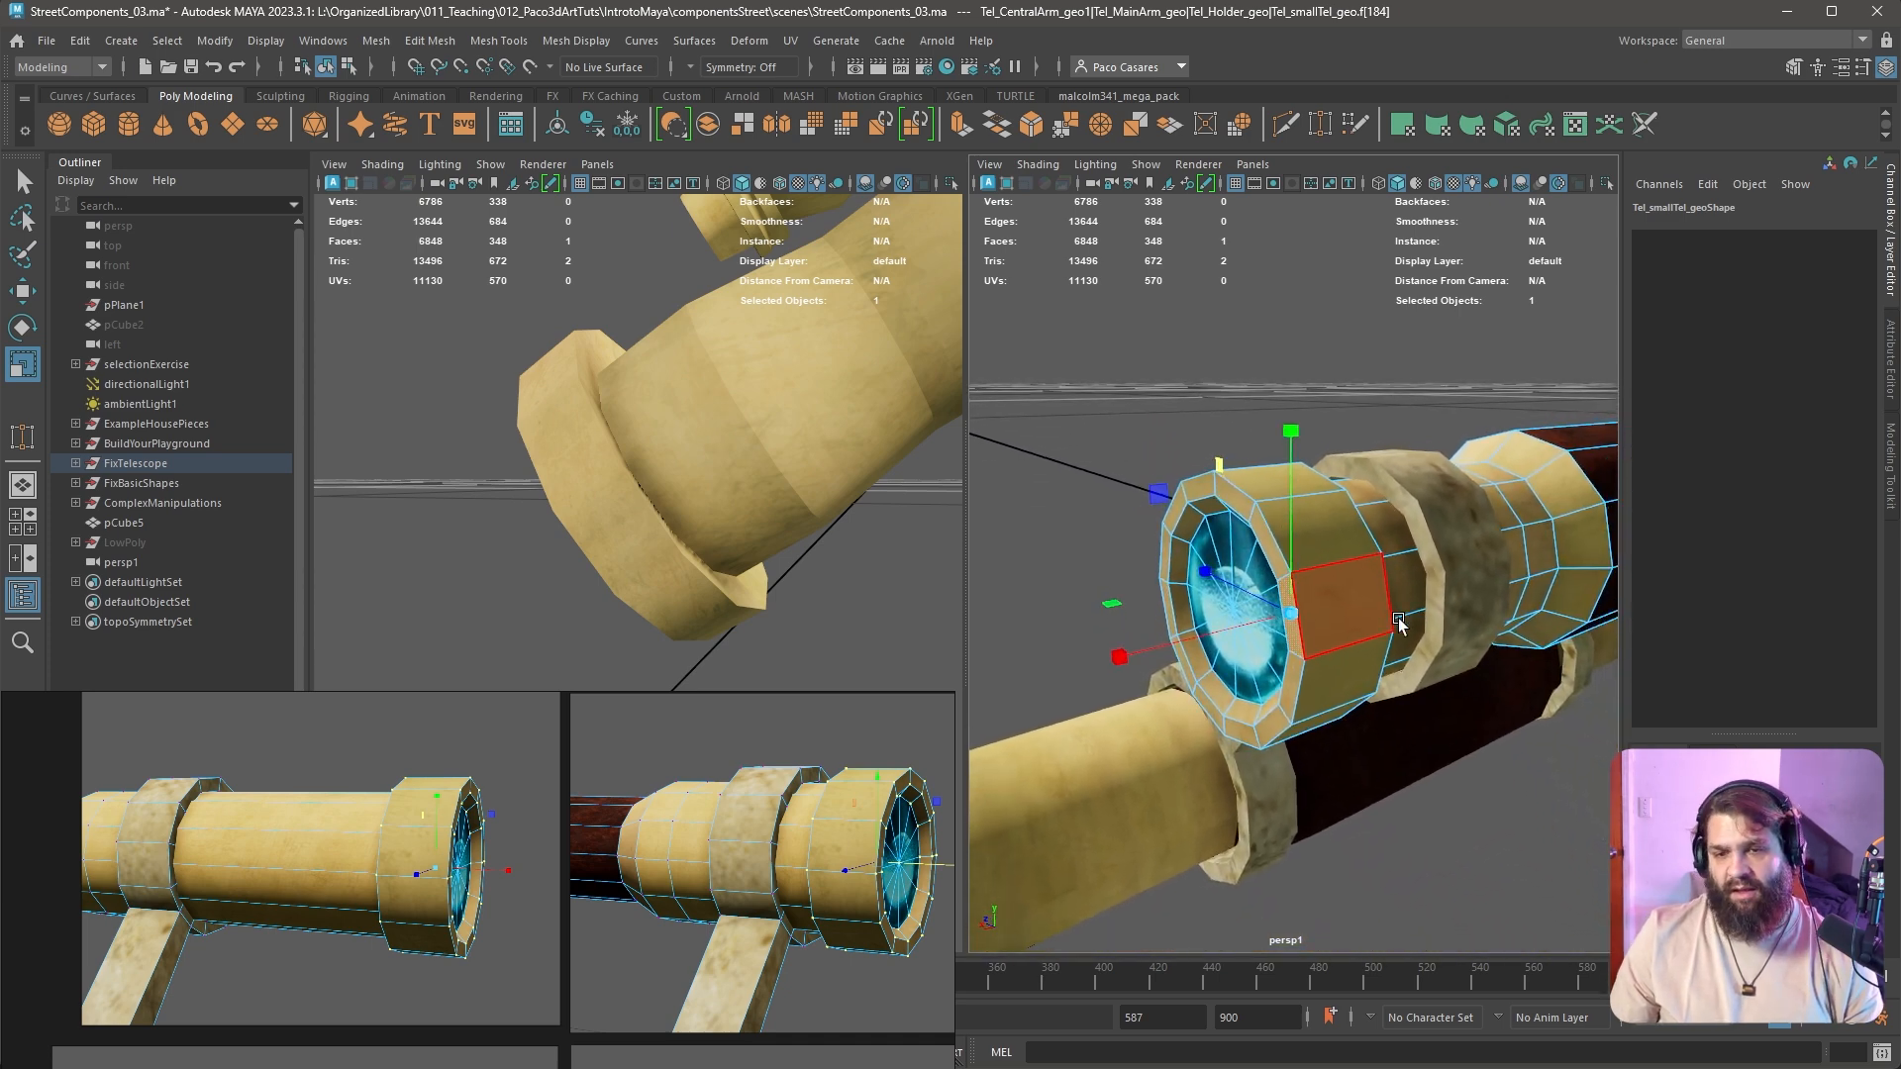
left_click_drag(1319, 614, 1305, 585, "alt")
middle_click_drag(1491, 649, 1111, 576, "alt")
middle_click_drag(1347, 658, 1108, 602, "alt")
middle_click_drag(1287, 633, 1149, 626, "alt")
left_click_drag(1237, 690, 1297, 663, "alt")
middle_click_drag(1268, 624, 1340, 496, "alt")
left_click_drag(1337, 540, 1474, 497, "alt")
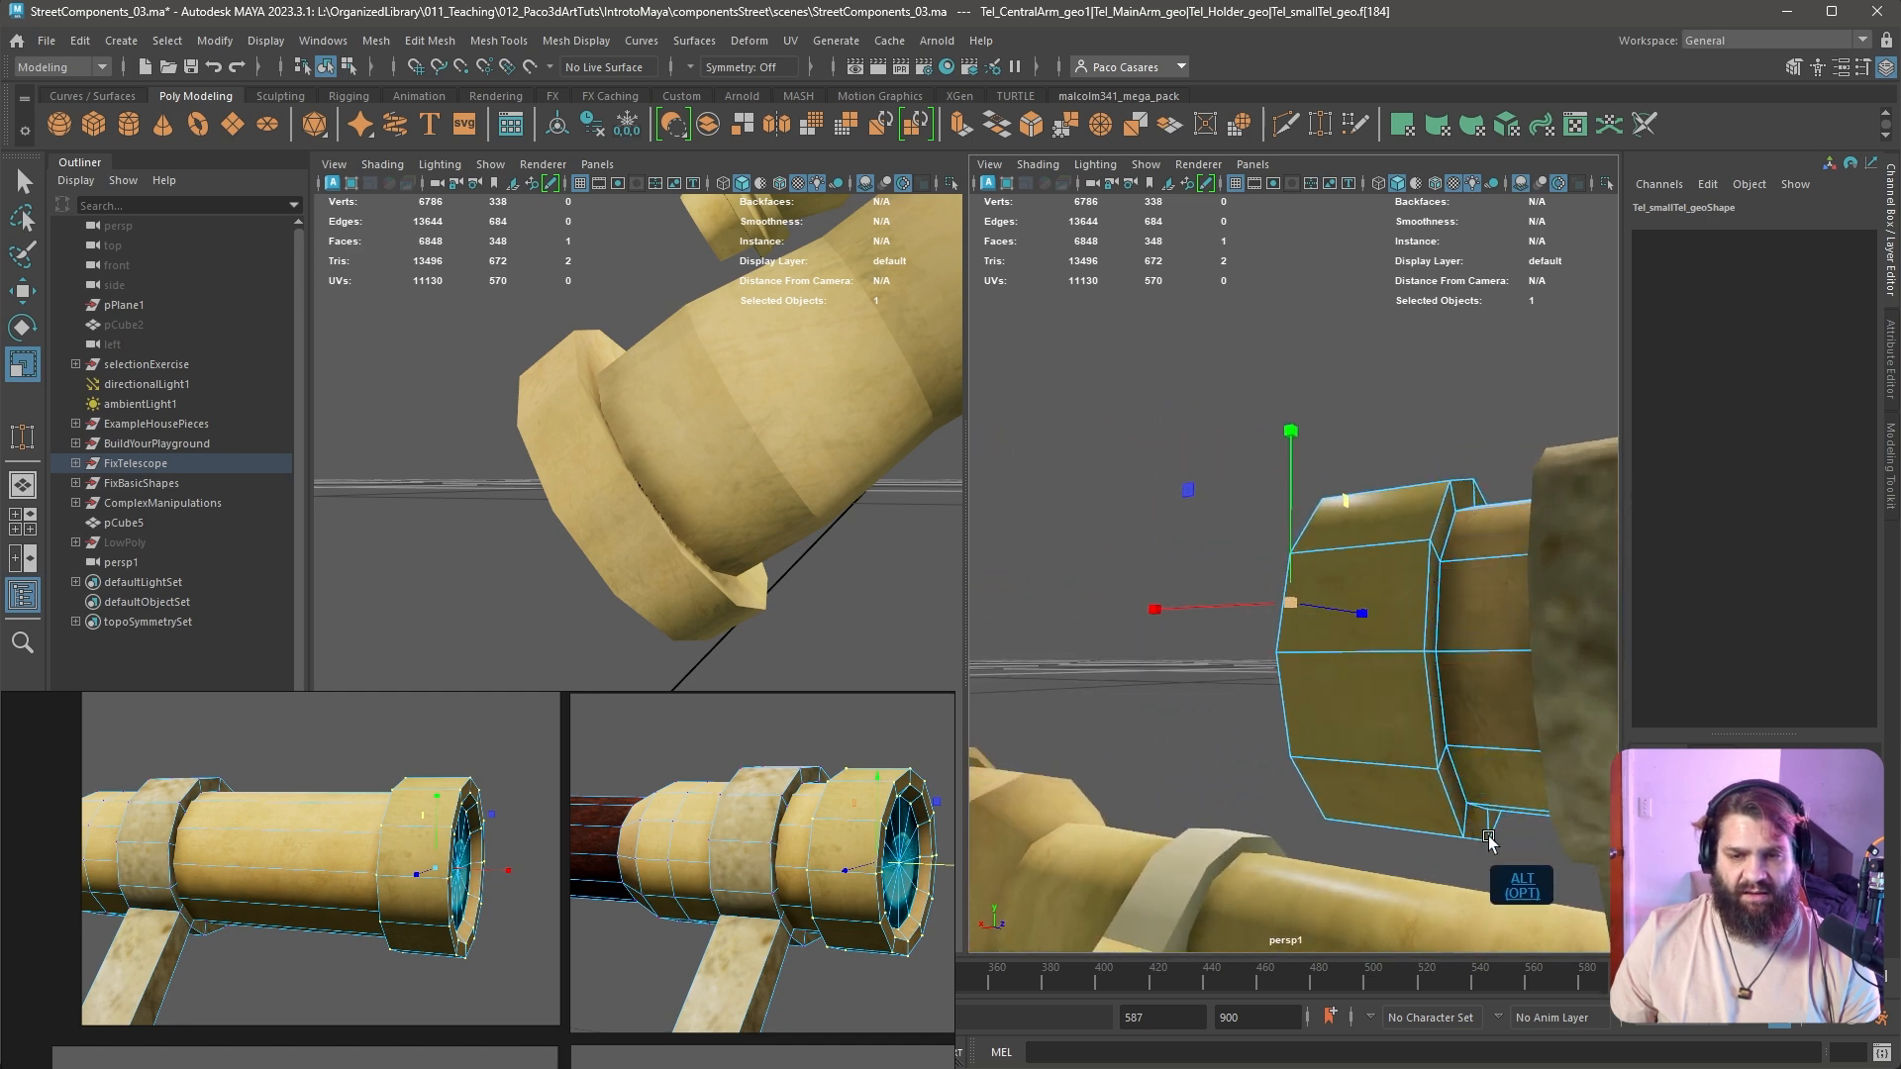
left_click_drag(1542, 804, 1408, 735, "alt")
left_click_drag(1412, 667, 1384, 733, "alt")
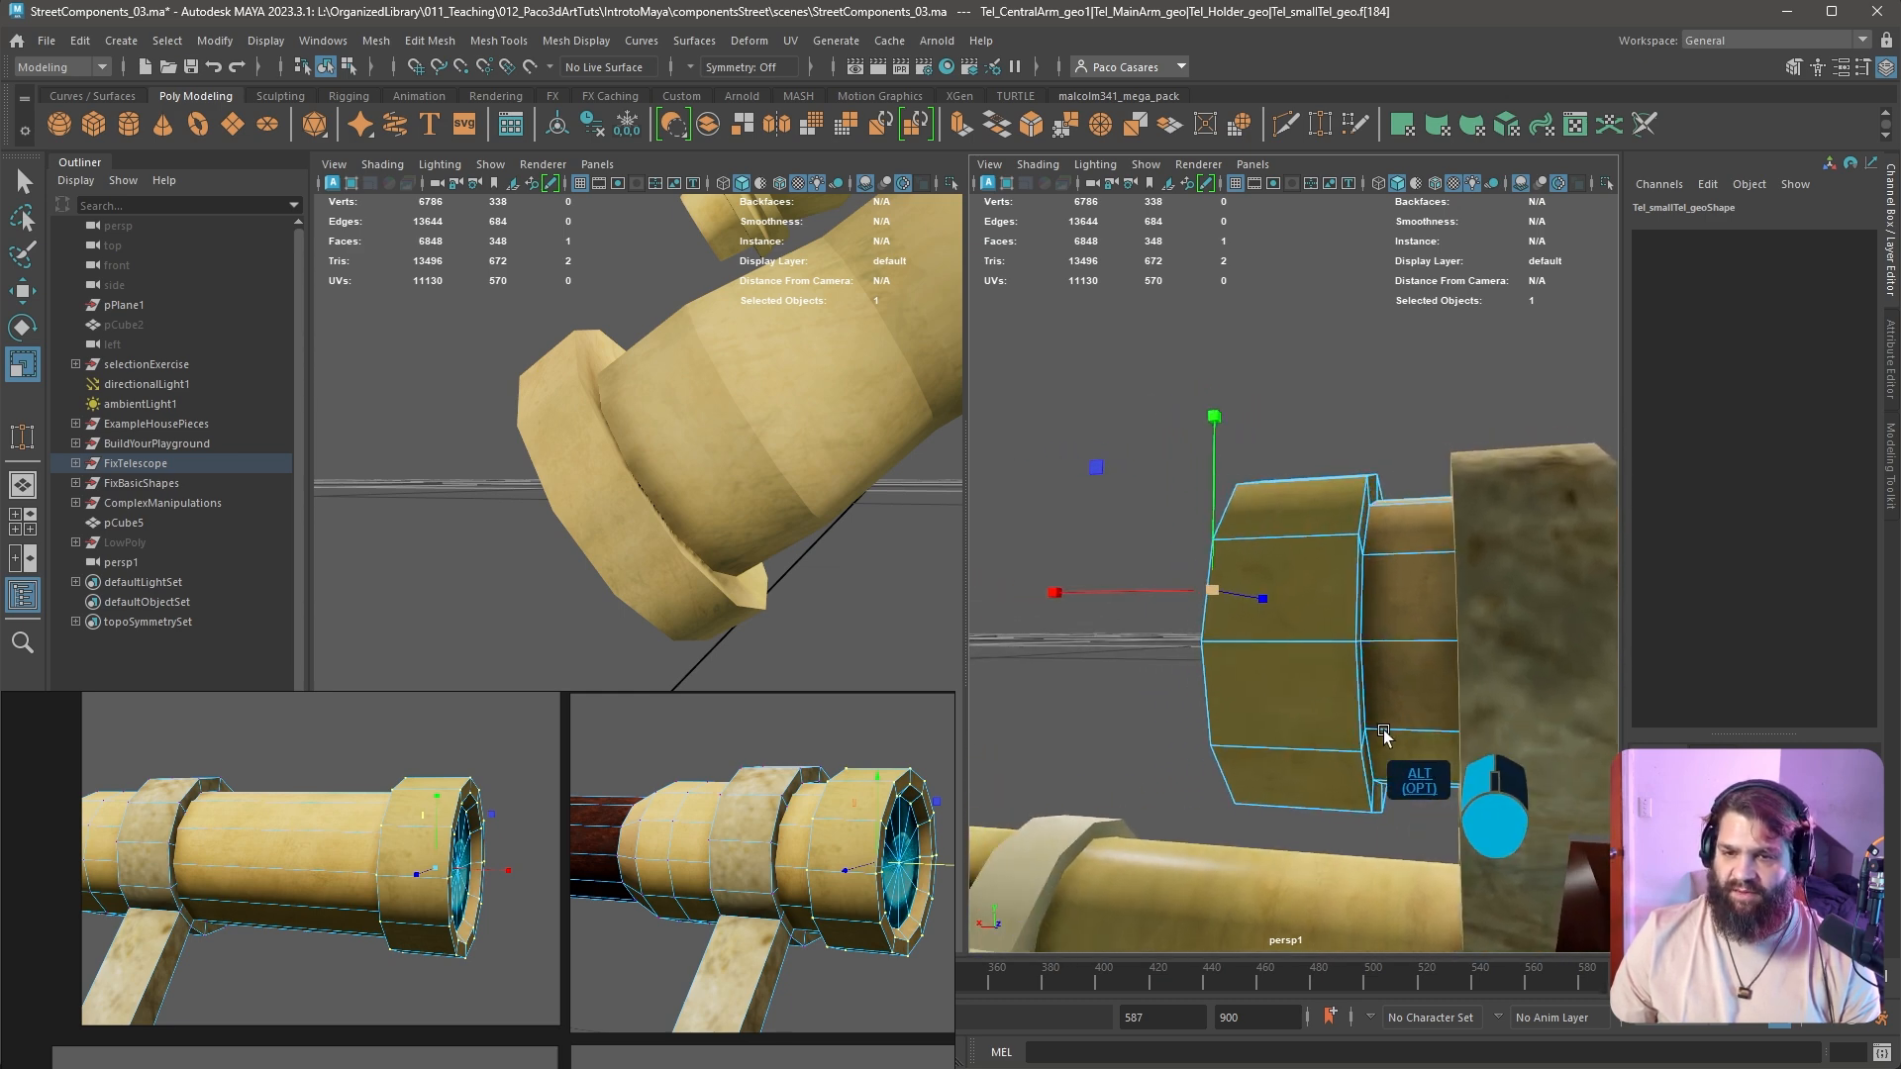
left_click_drag(1389, 492, 1404, 567, "alt")
Select all vertices of the small scope's lens end and move them outward along the X axis to lengthen the tube
right_click_drag(1244, 491, 1120, 332)
left_click_drag(1138, 547, 1285, 745)
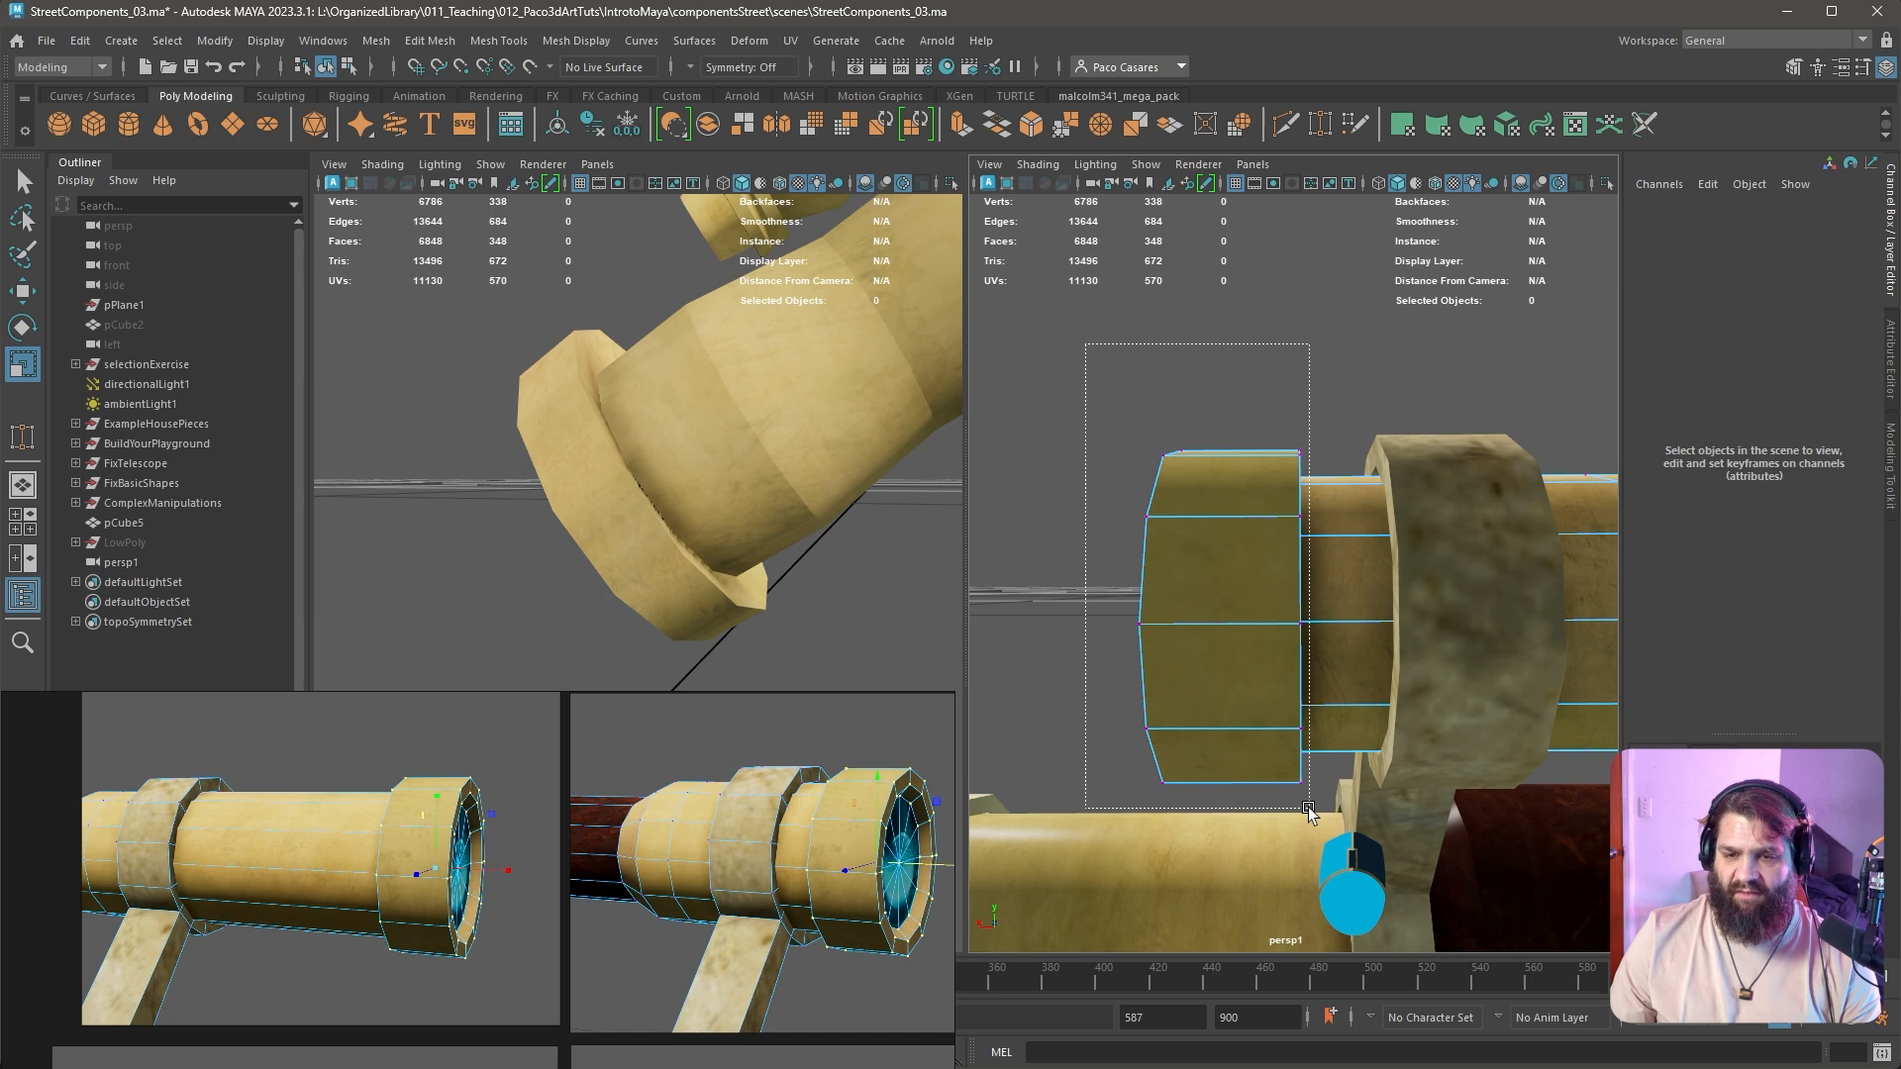
left_click_drag(1316, 798, 1393, 691)
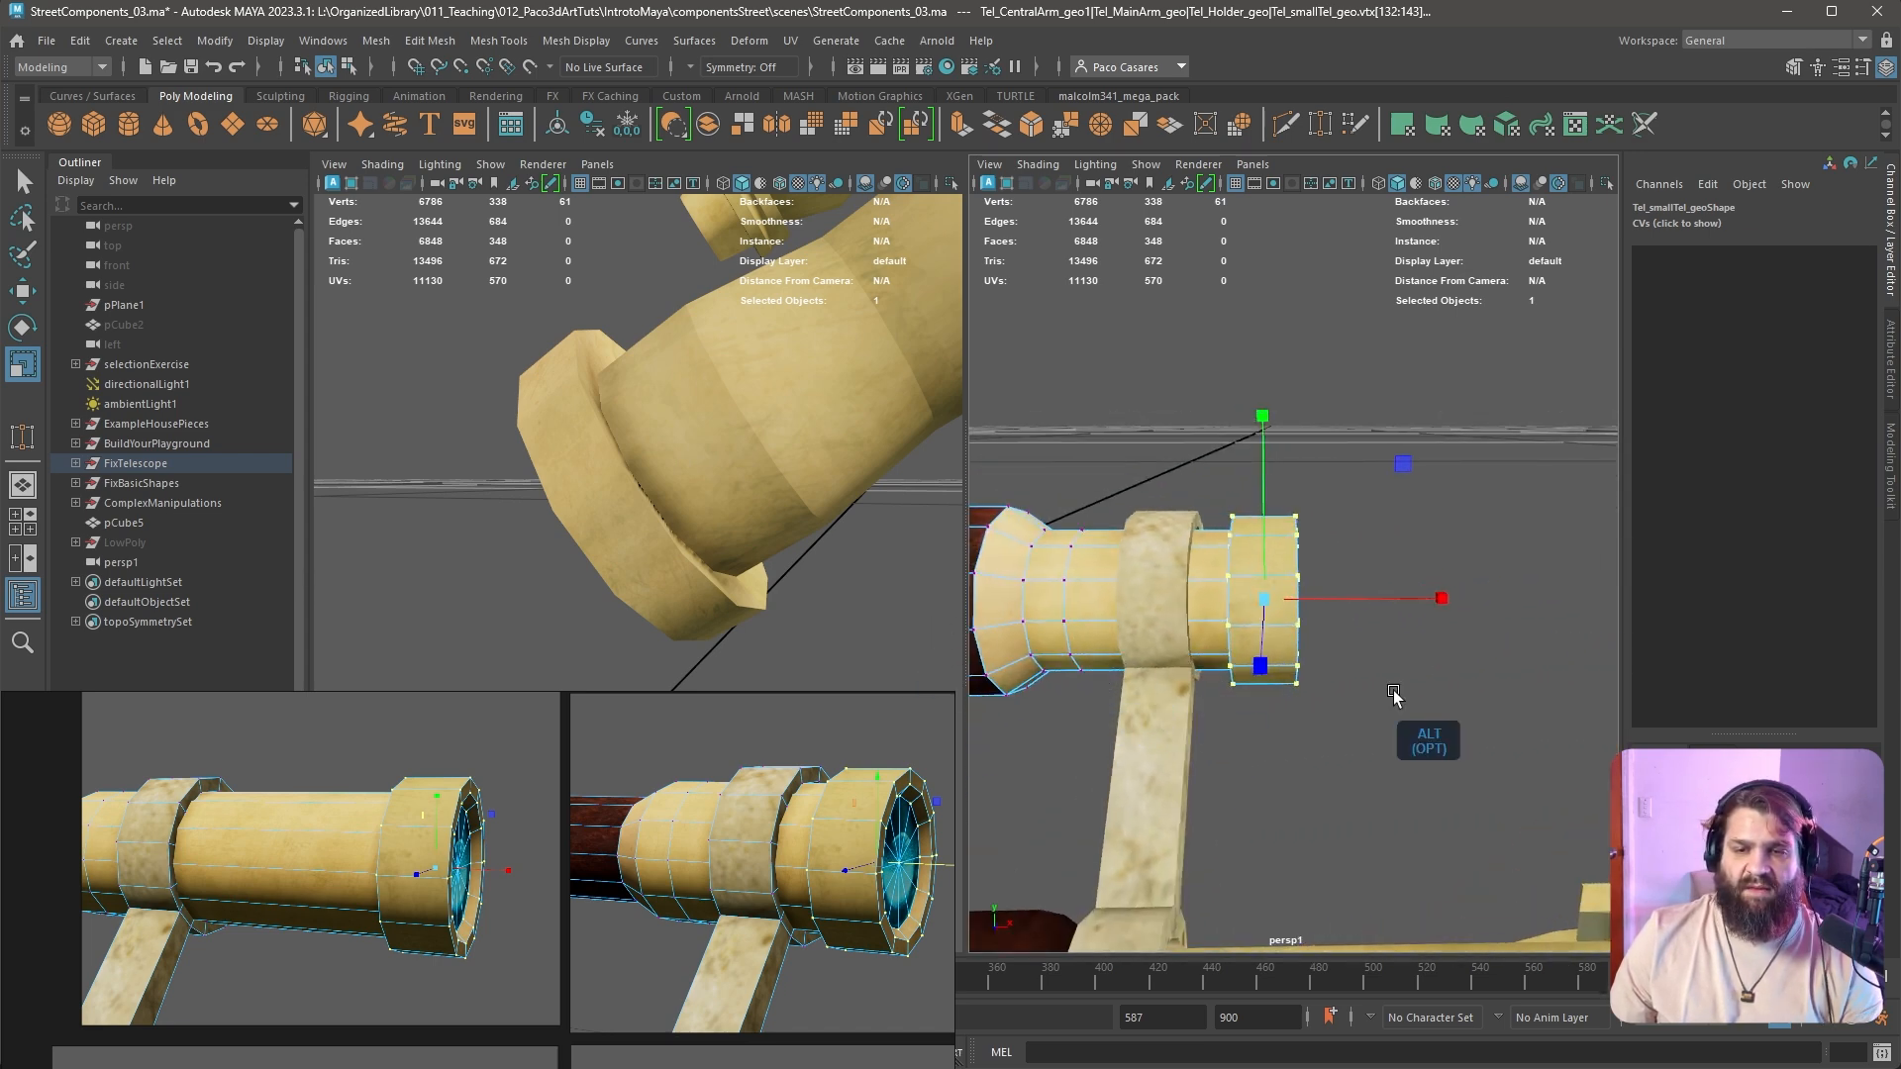
key("w")
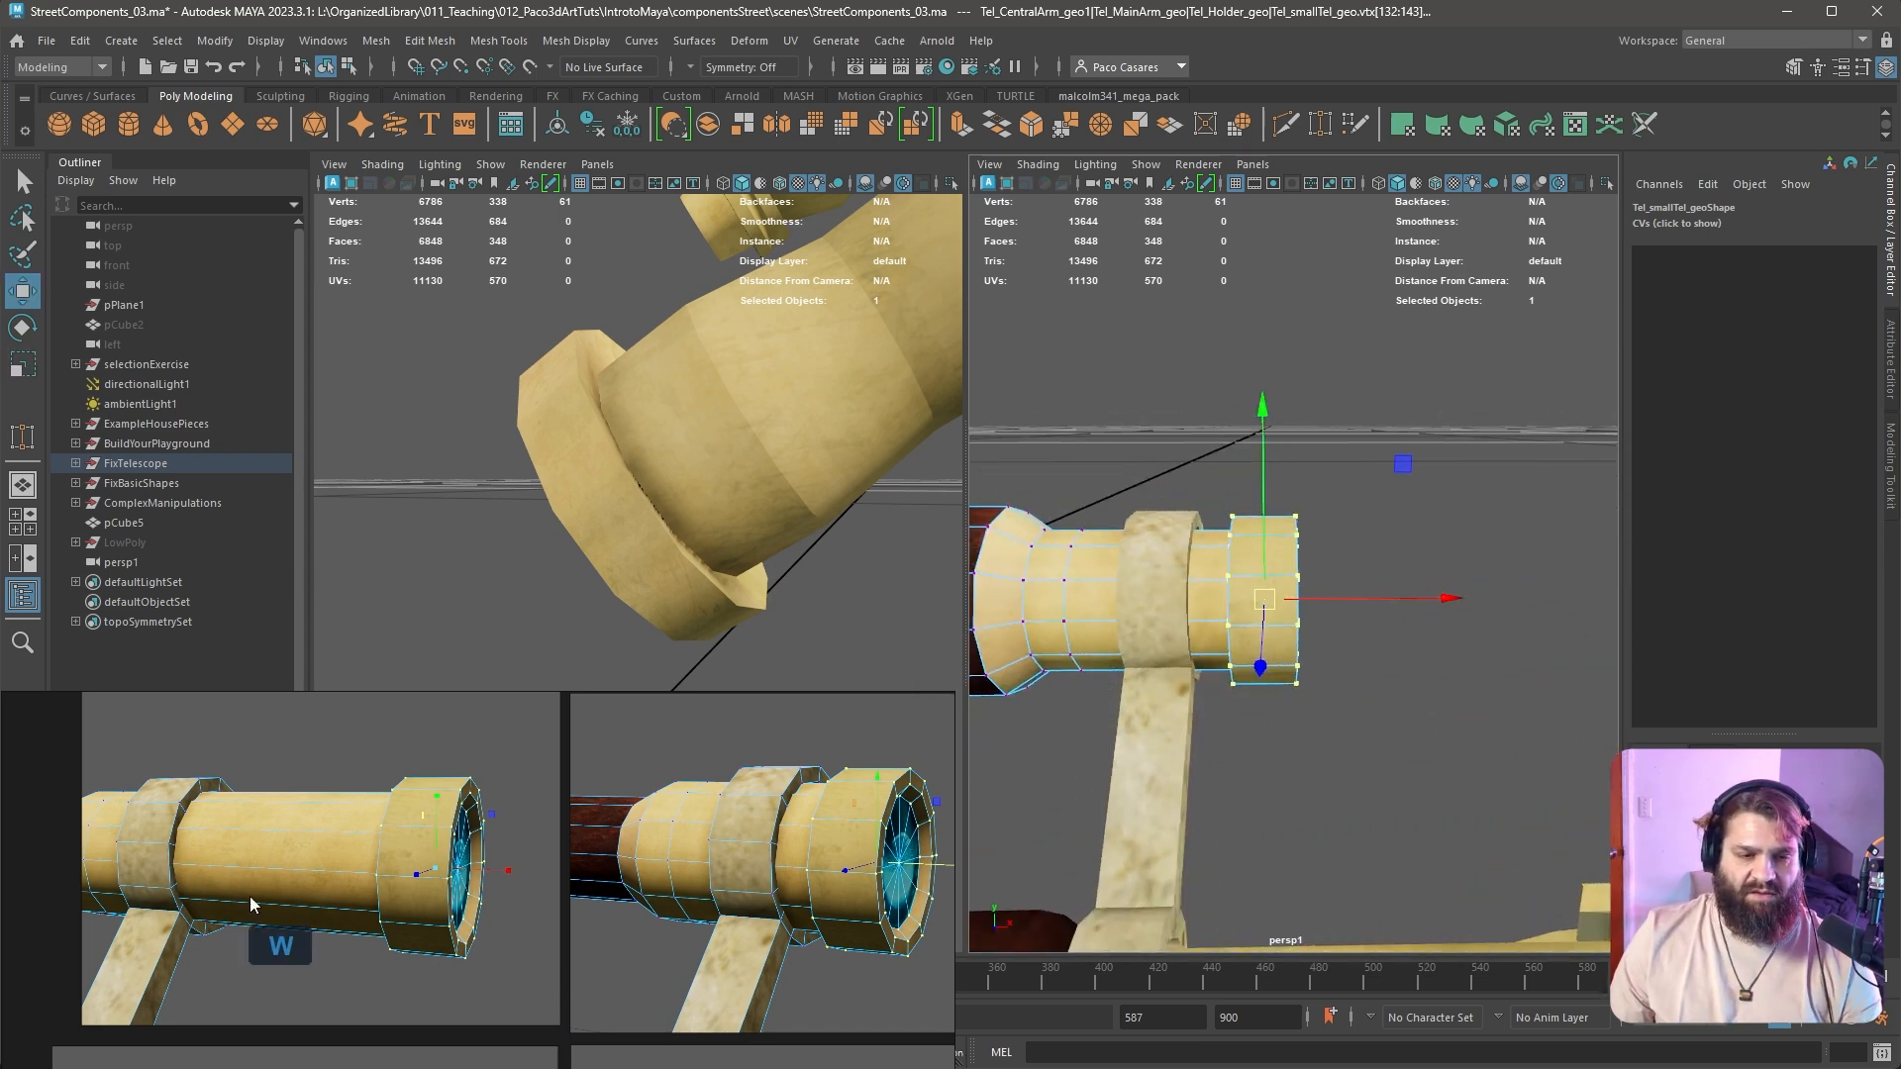
left_click_drag(1357, 823, 1376, 693, "alt")
scroll(815, 919, "down", 3)
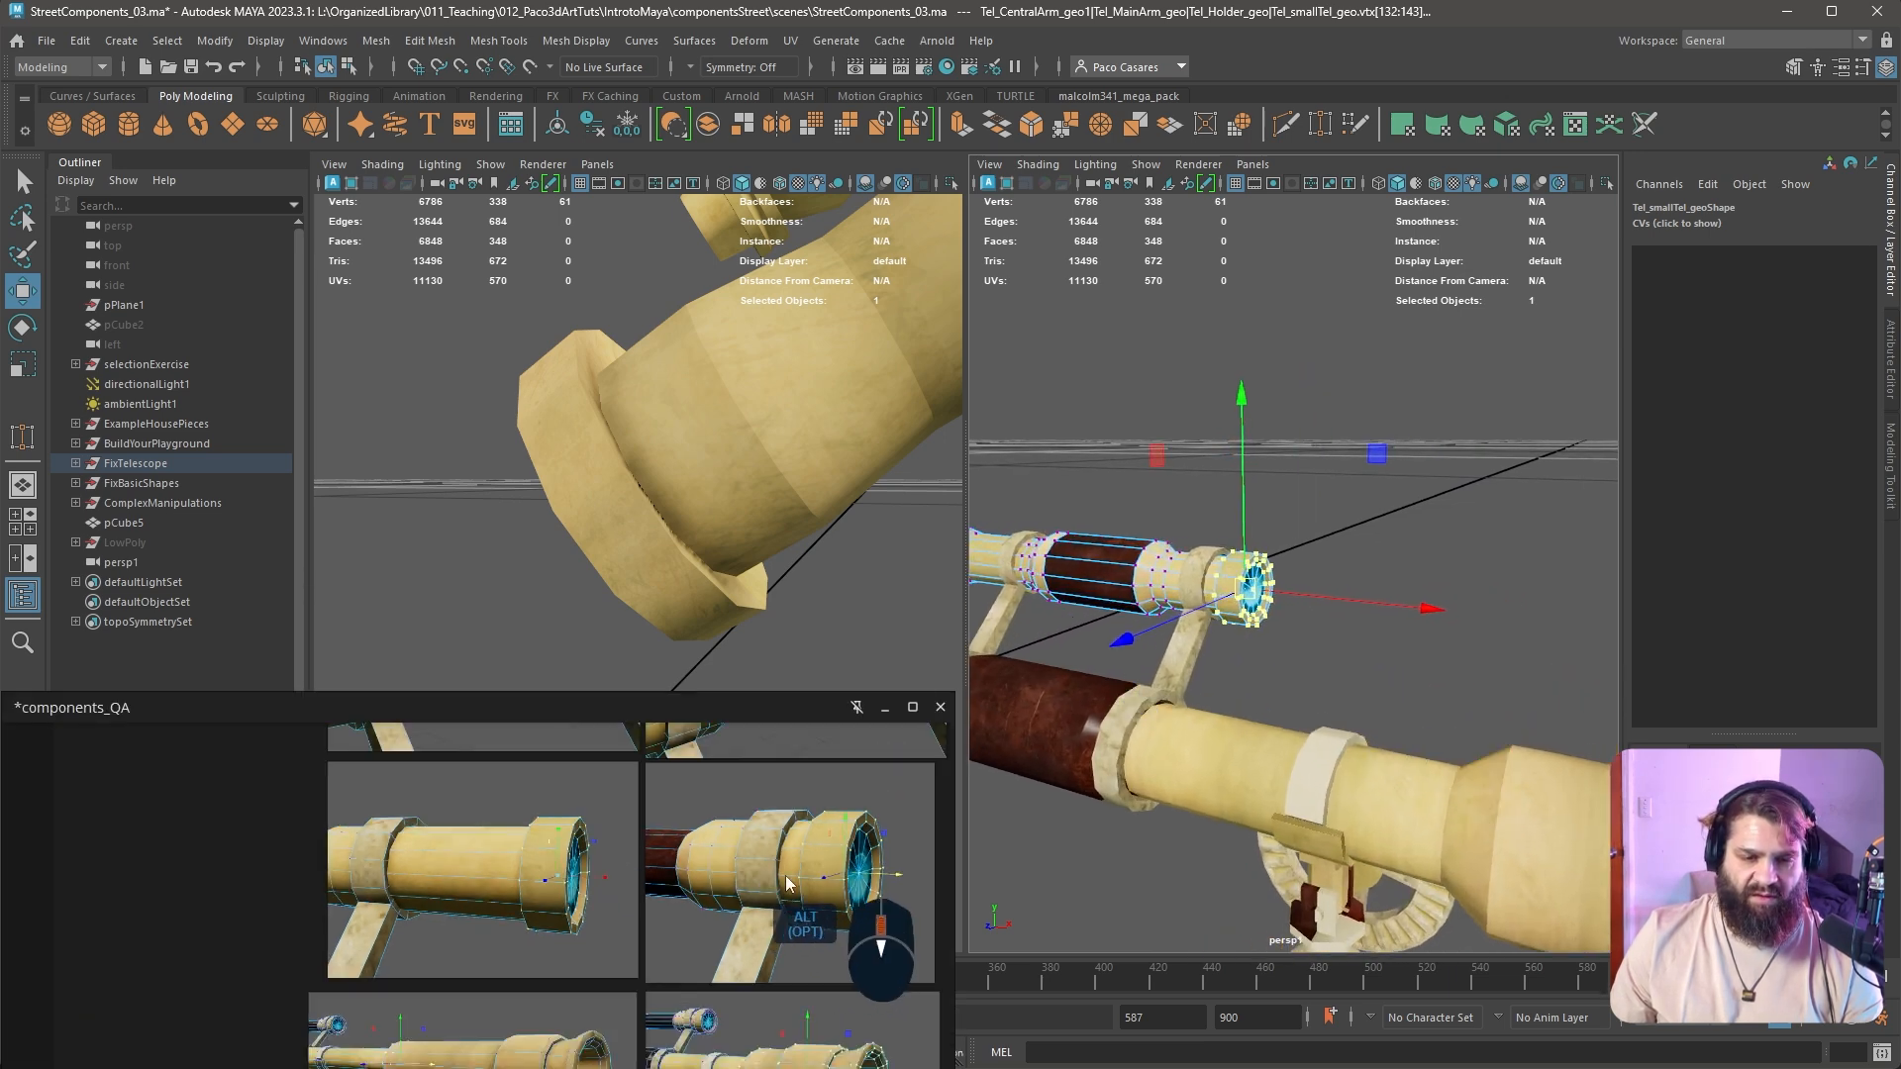
middle_click_drag(847, 912, 705, 911)
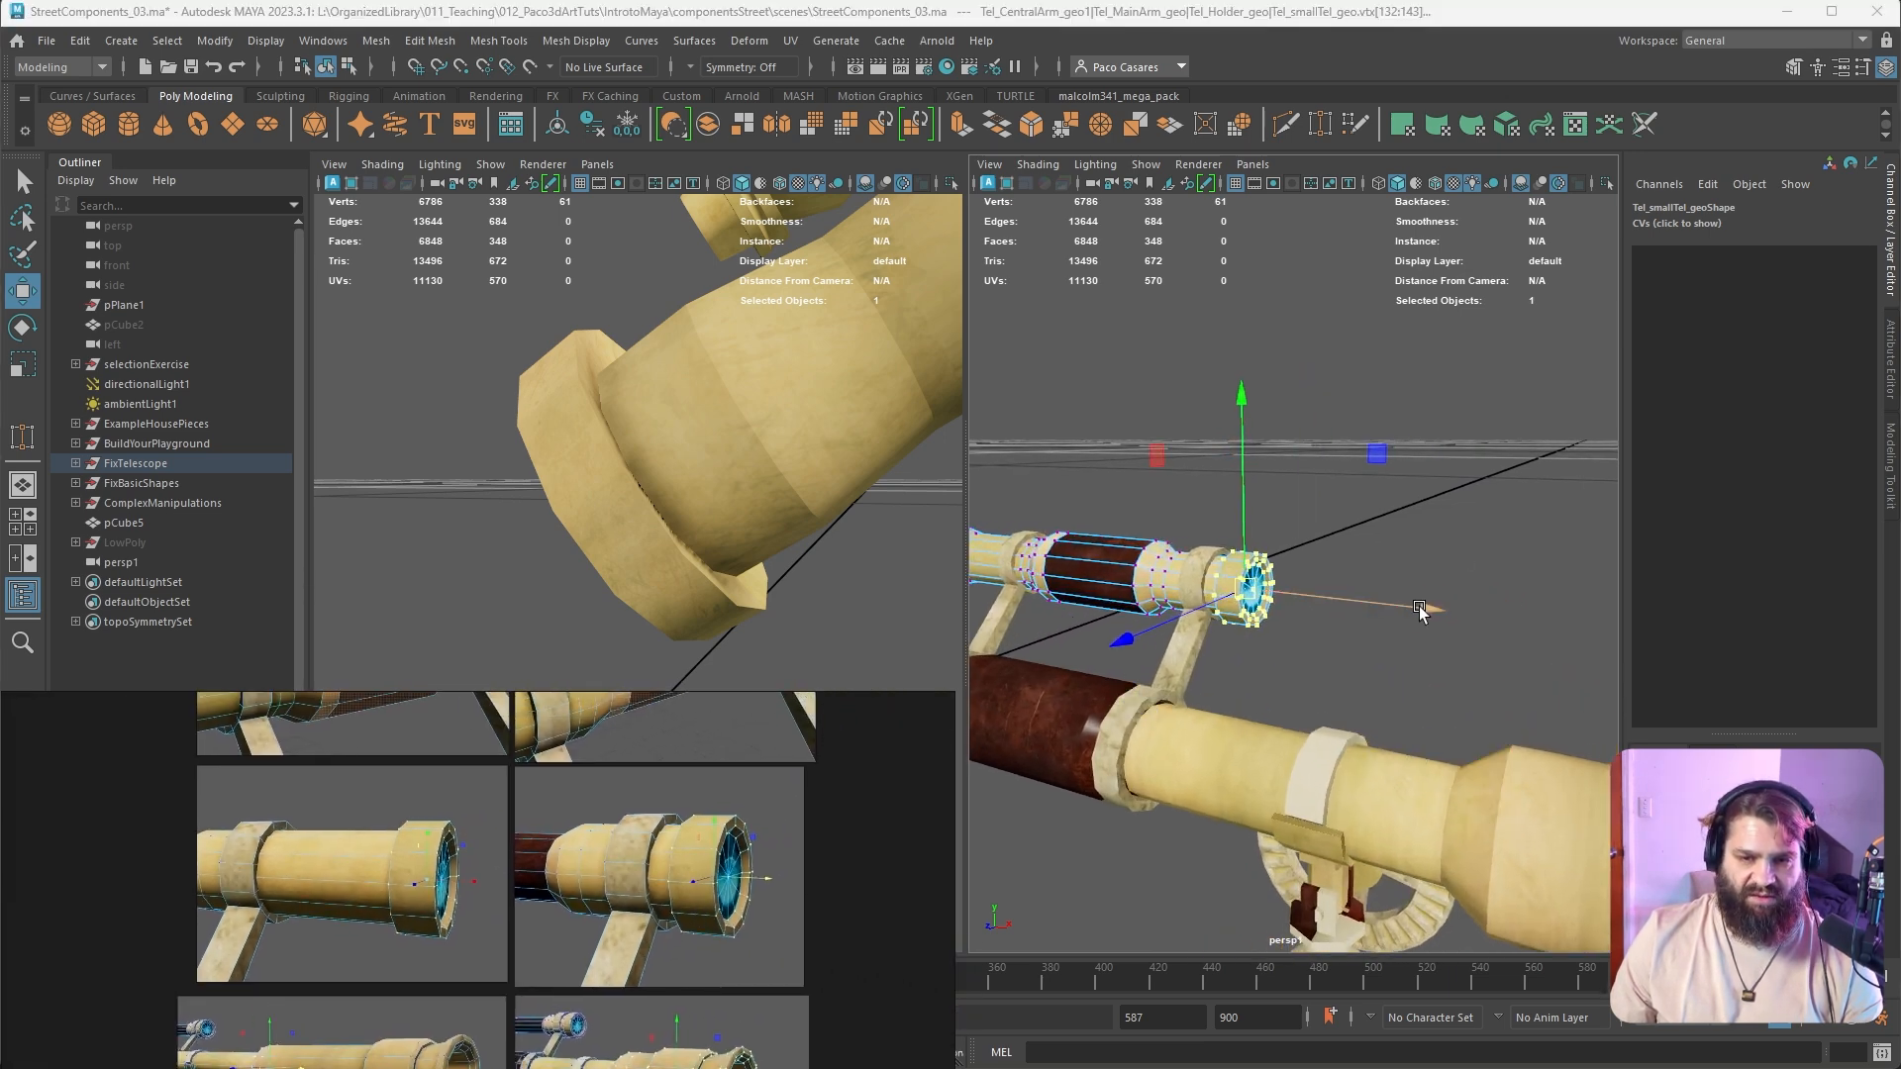
left_click_drag(1420, 611, 1479, 627)
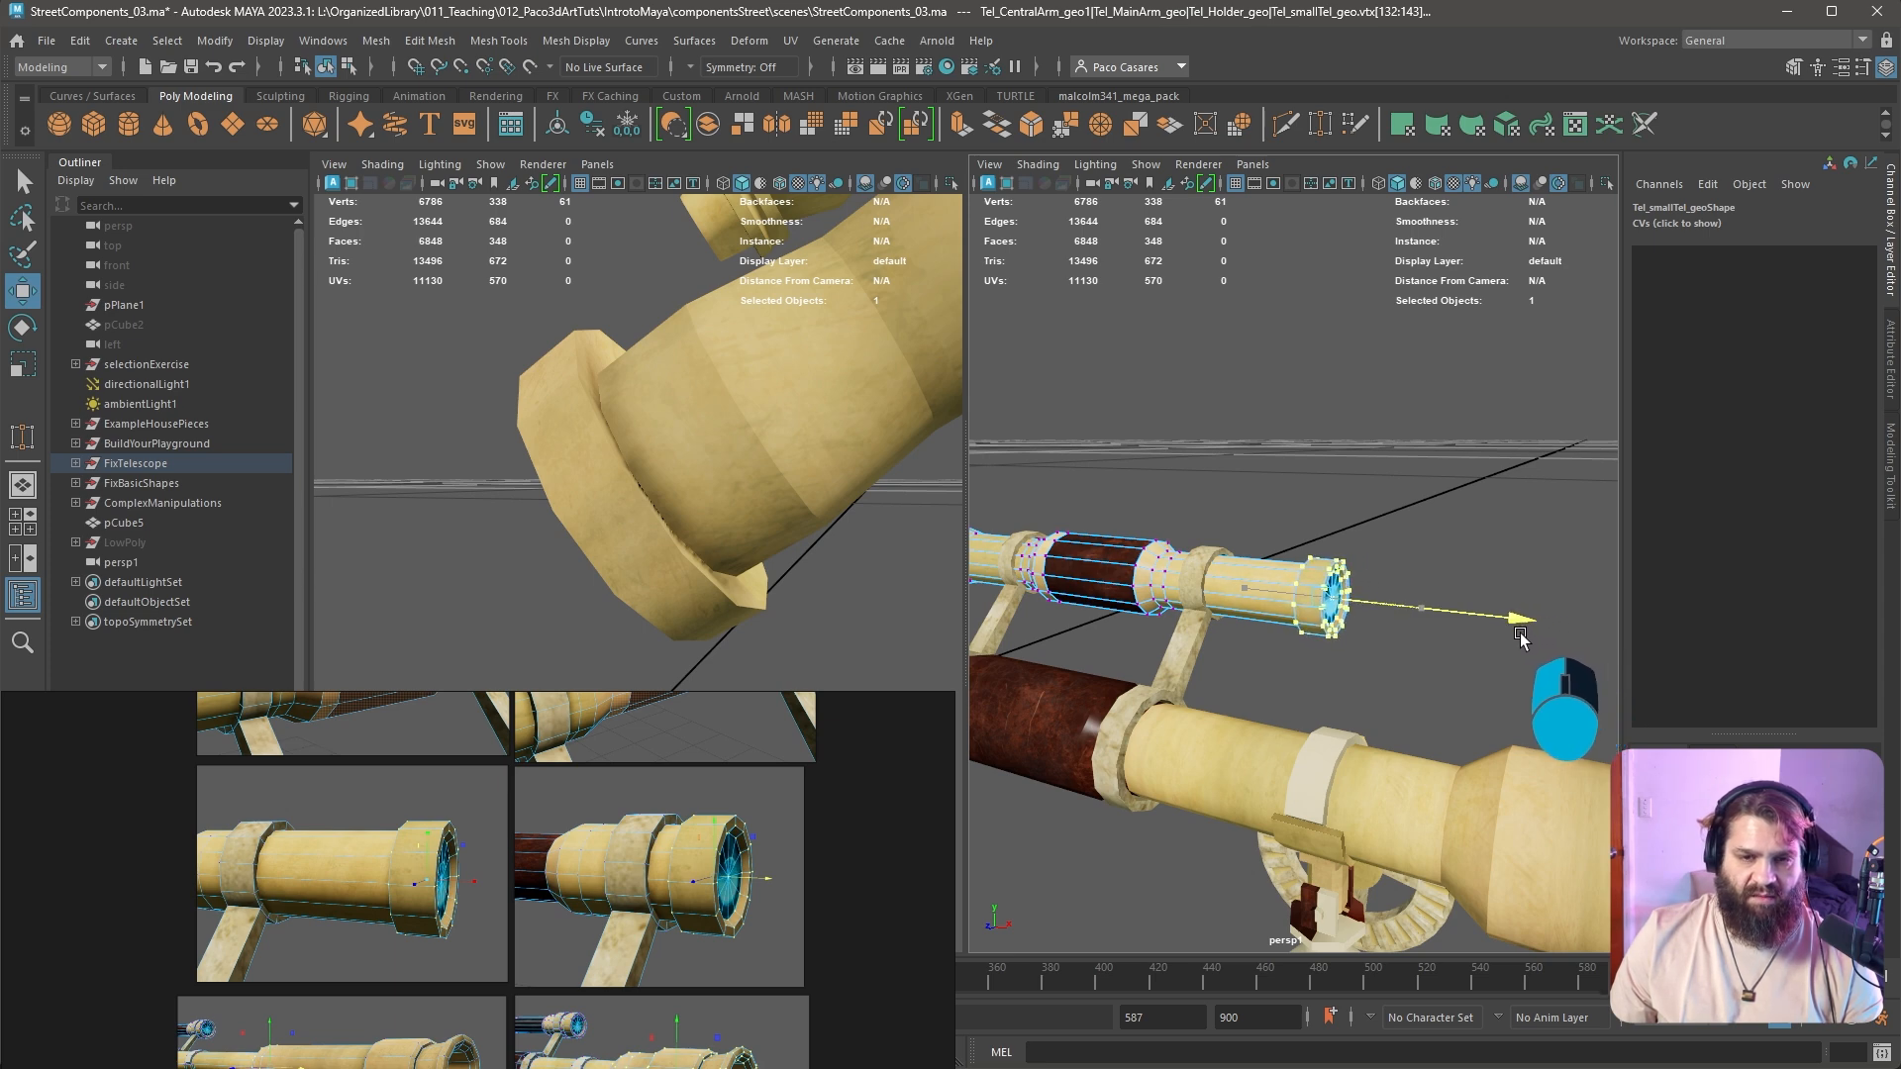
Frame the example's small scope in the persp view and fine-tune the selected lens end's position along X to match its length
left_click_drag(753, 510, 634, 575, "alt")
right_click_drag(634, 575, 805, 513, "alt")
left_click_drag(805, 513, 809, 469, "alt")
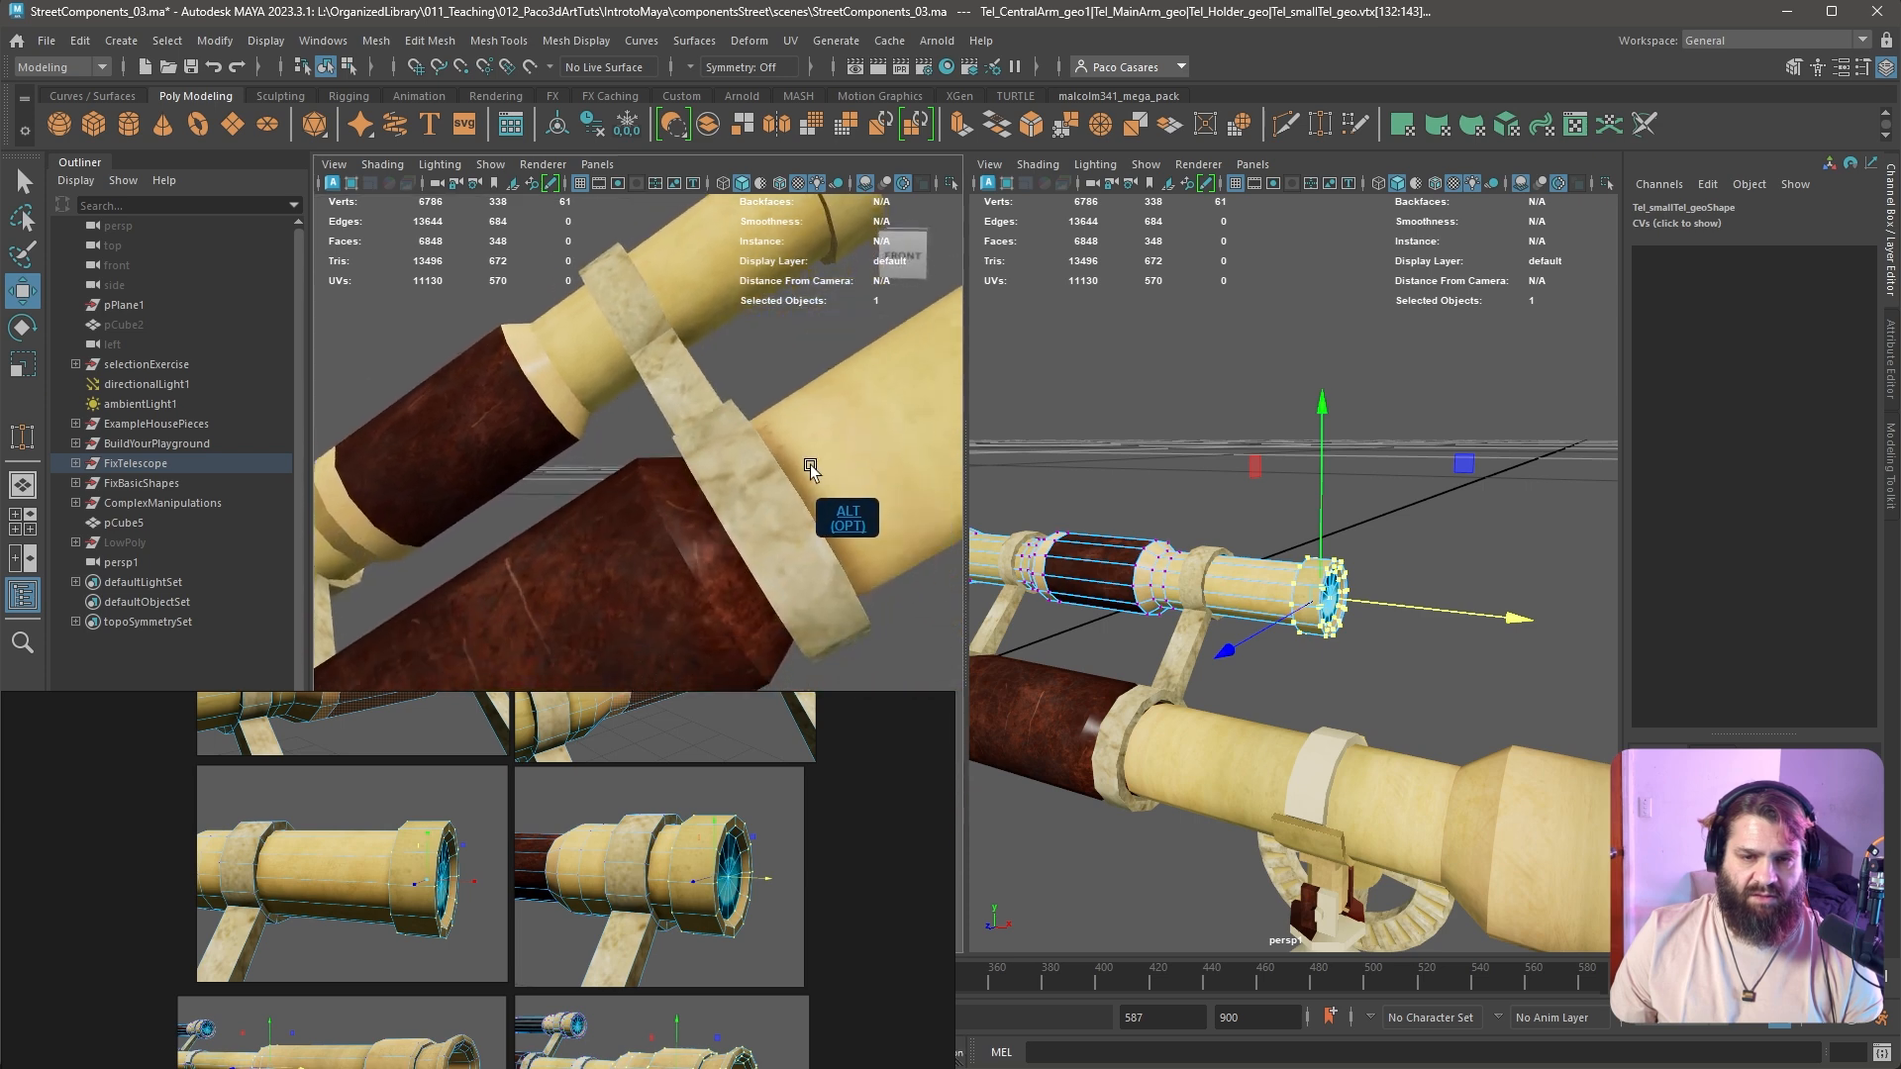
middle_click_drag(809, 469, 782, 562, "alt")
left_click_drag(781, 563, 705, 565, "alt")
middle_click_drag(1283, 584, 1295, 576, "alt")
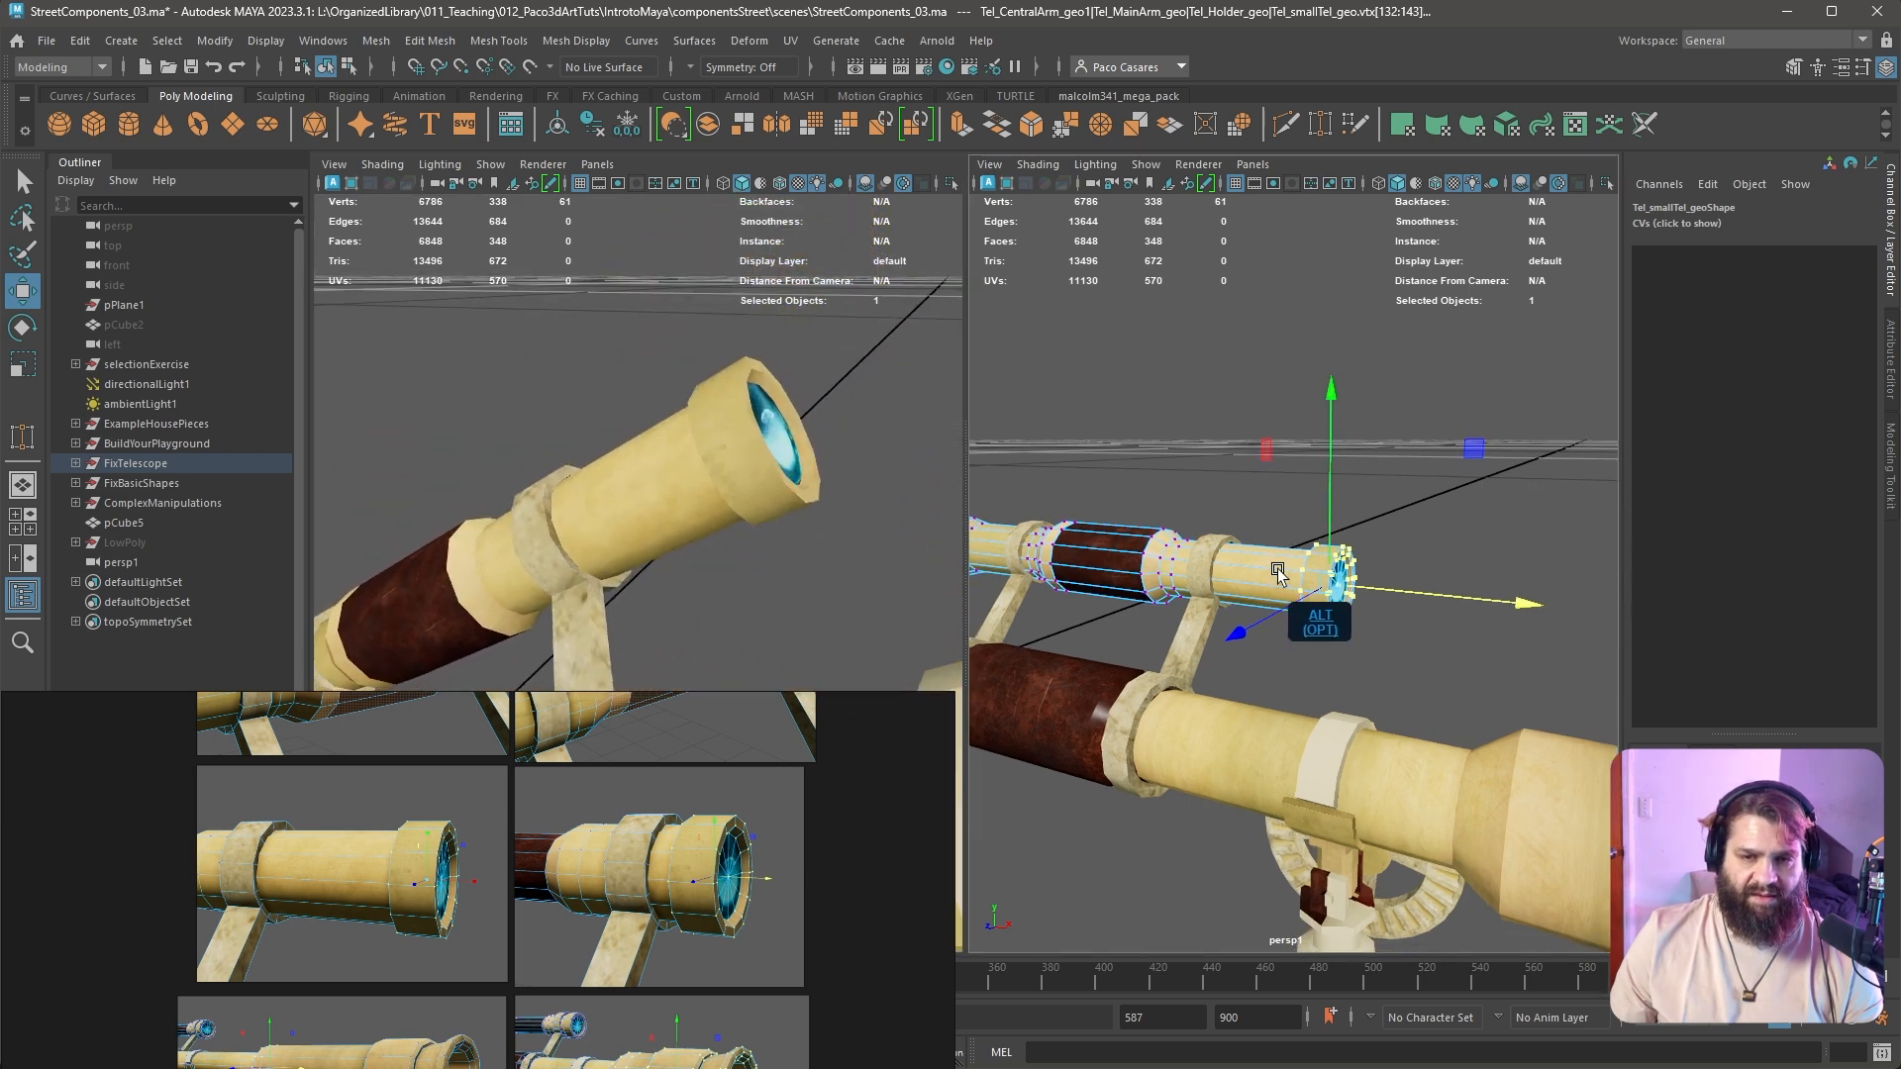
right_click_drag(1295, 576, 1343, 638, "alt")
left_click_drag(1343, 638, 1589, 615, "alt")
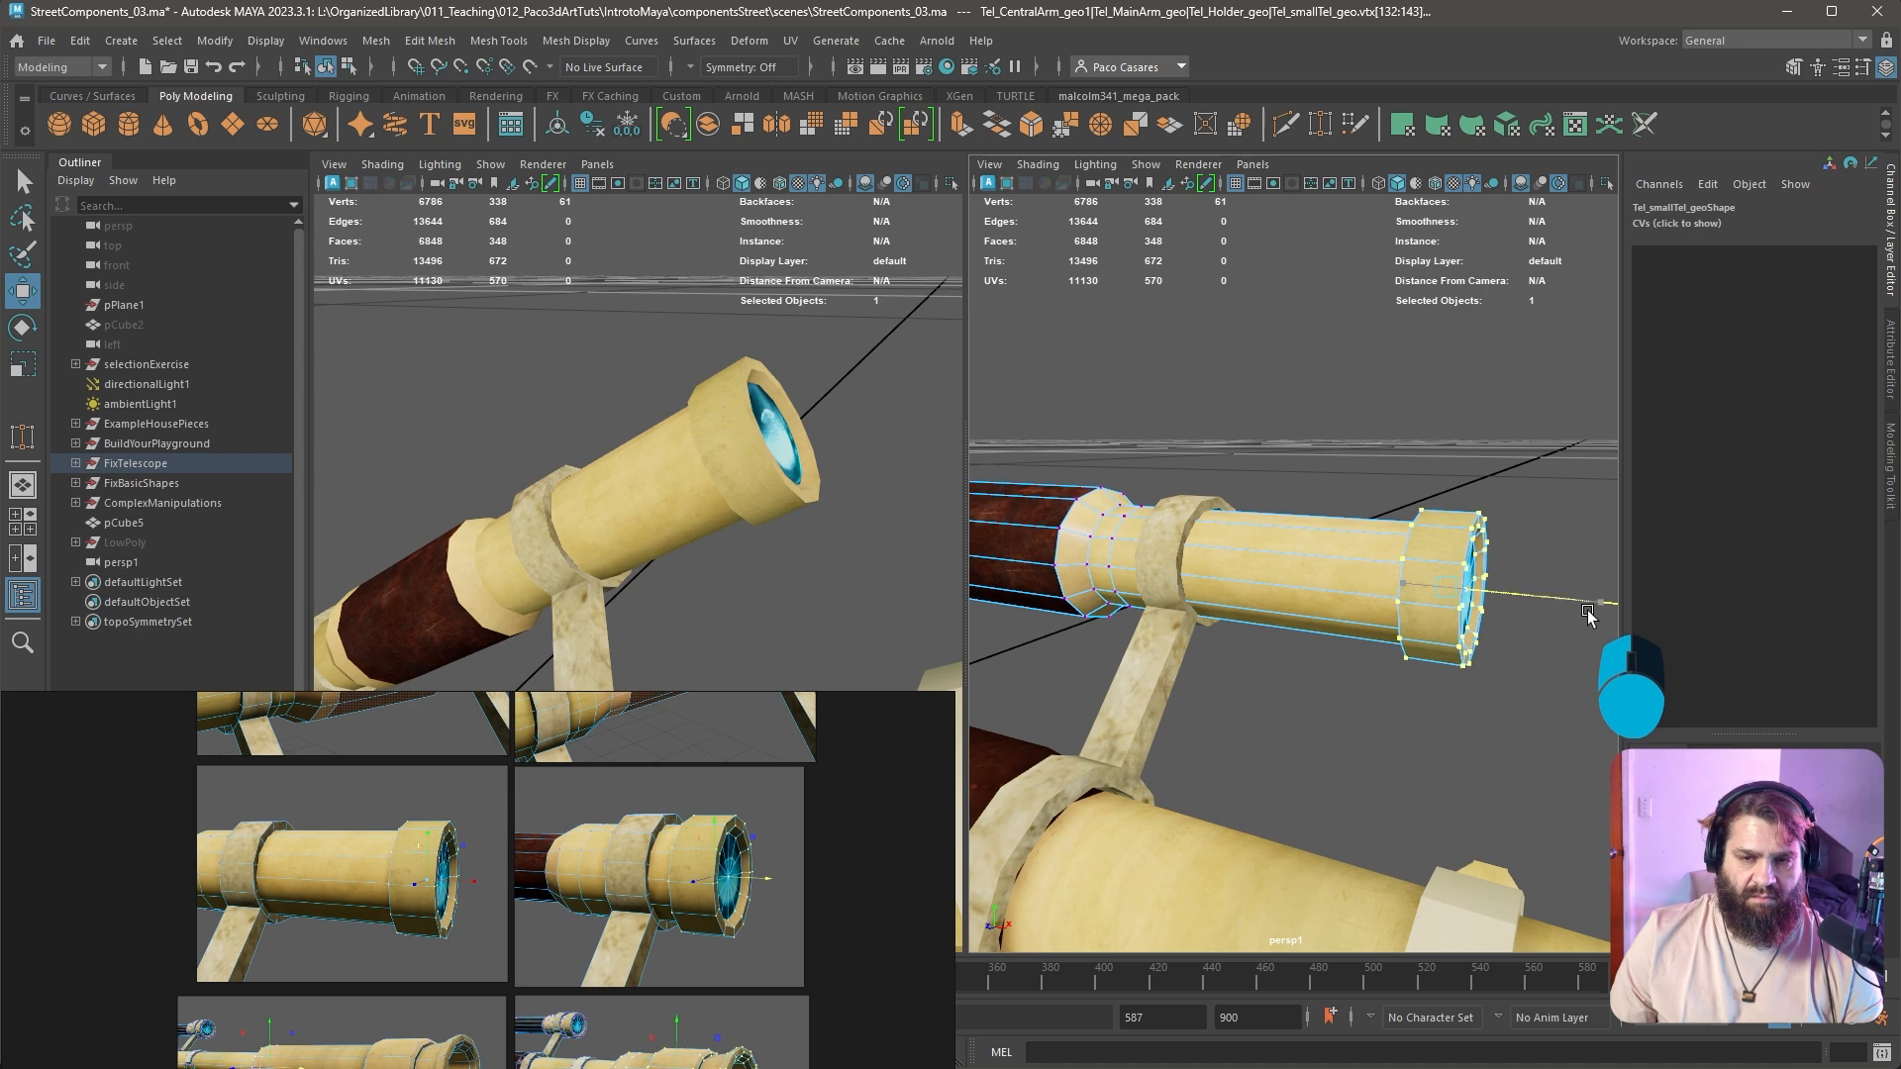
Bring up the reference pair for the main barrel's wide front section
scroll(737, 880, "down", 5)
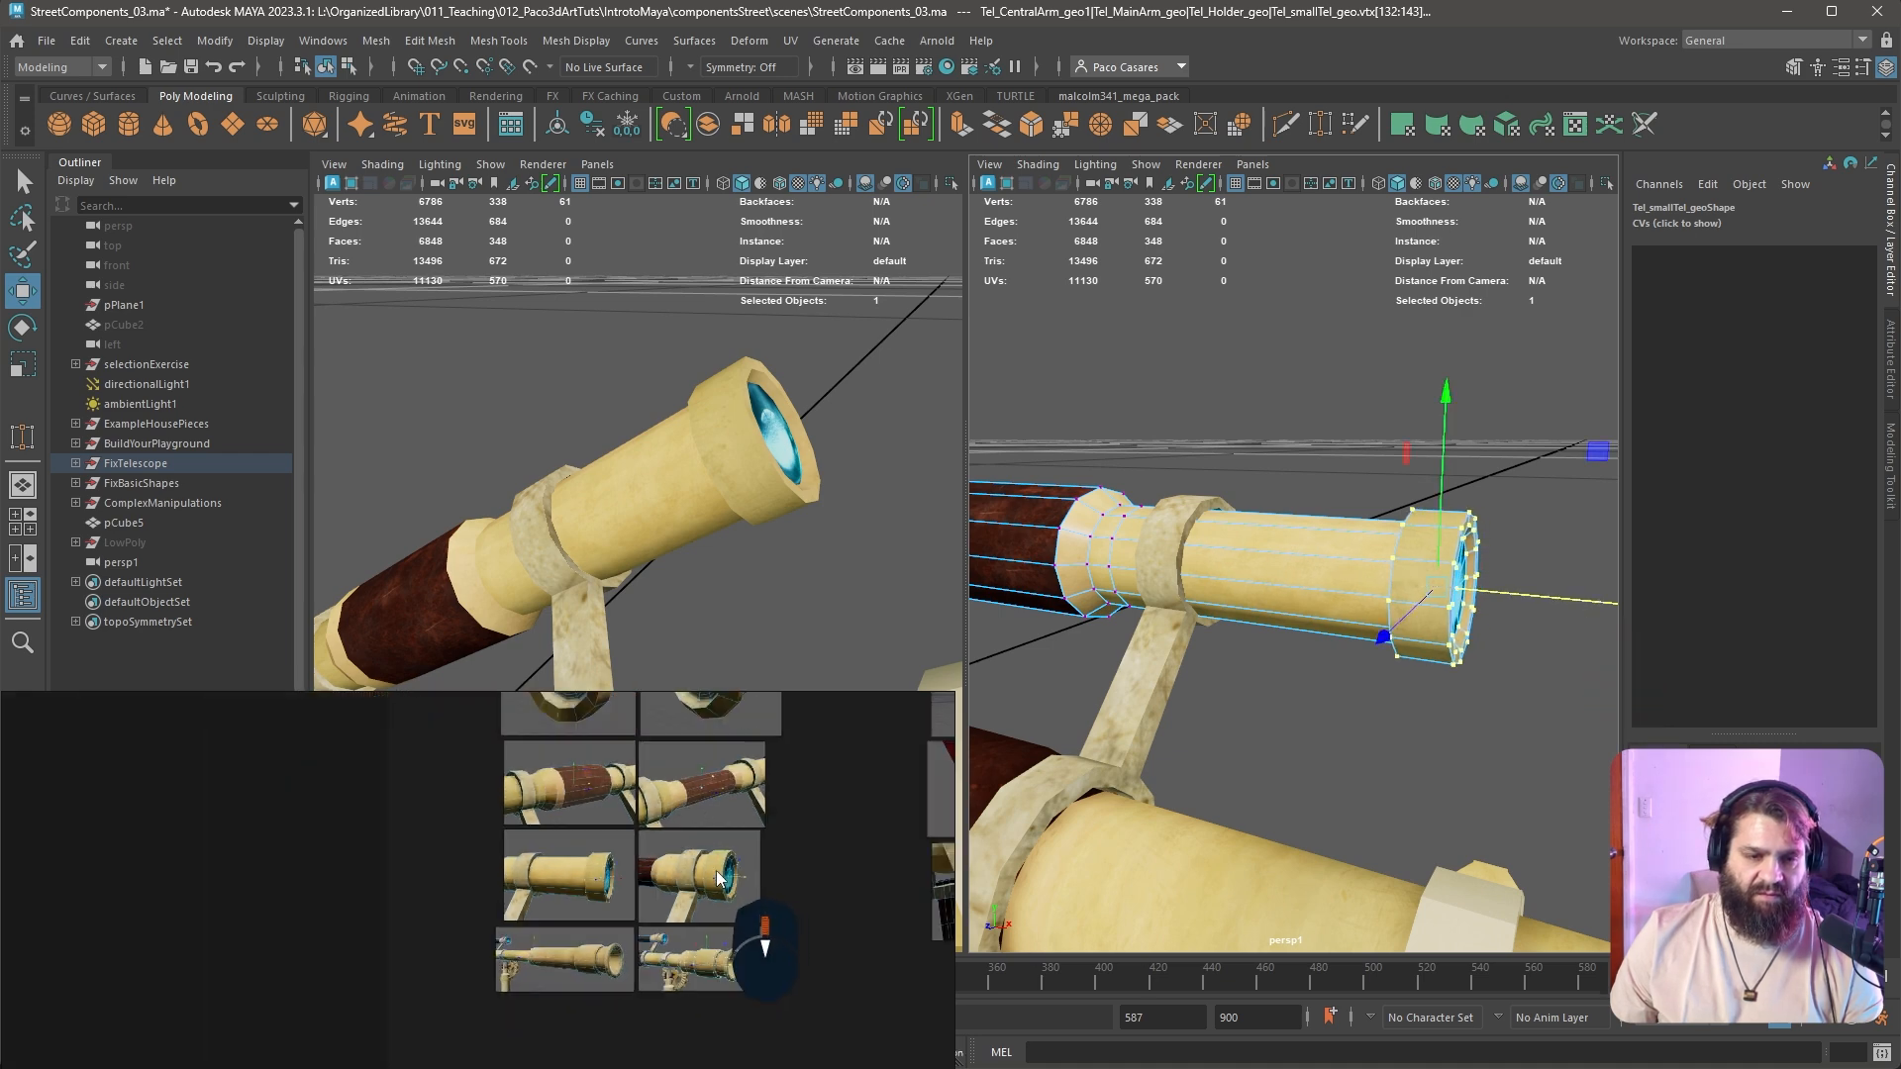
middle_click_drag(663, 968, 639, 823)
scroll(637, 823, "up", 7)
middle_click_drag(831, 833, 810, 917)
scroll(804, 904, "down", 2)
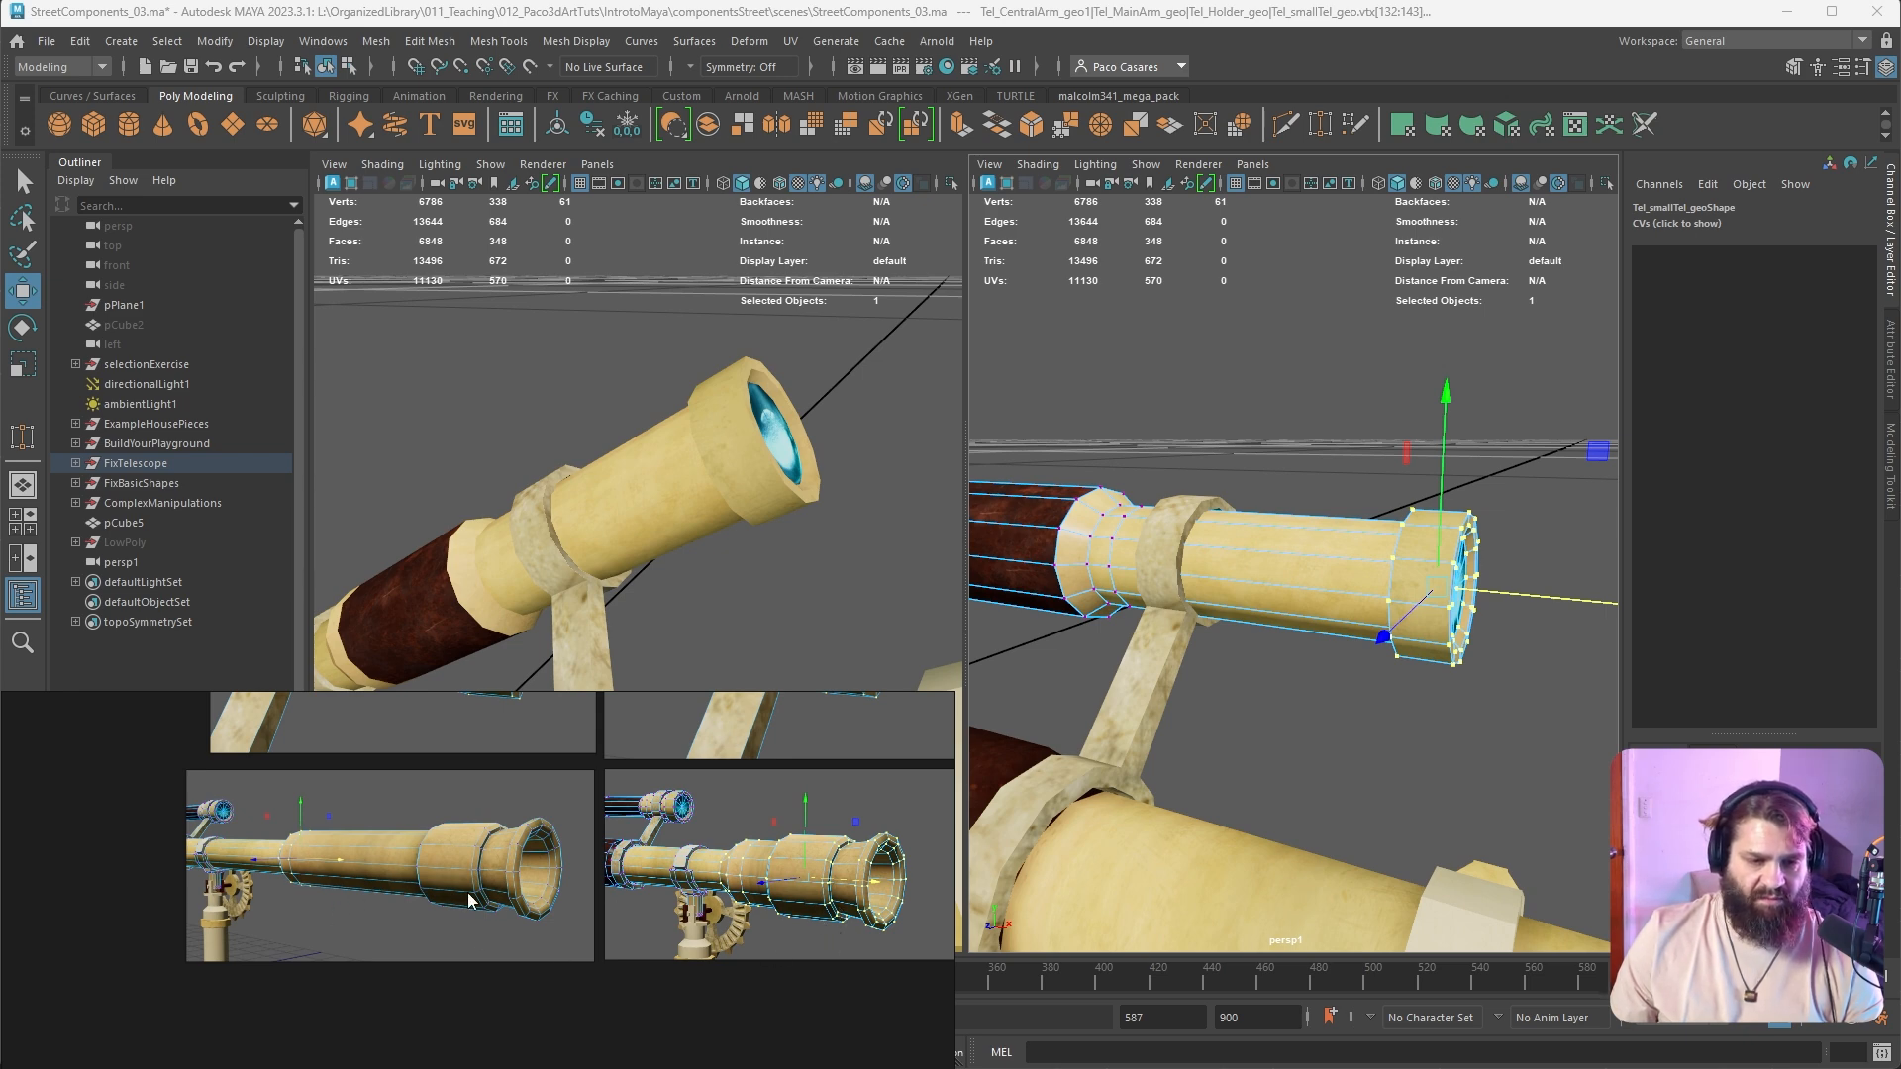
Examine the front end of the horizontal telescope's main barrel, focusing on its flared rim and lens
left_click_drag(1305, 693, 1036, 614, "alt")
middle_click_drag(1387, 697, 1196, 602, "alt")
right_click_drag(1196, 602, 1193, 657, "alt")
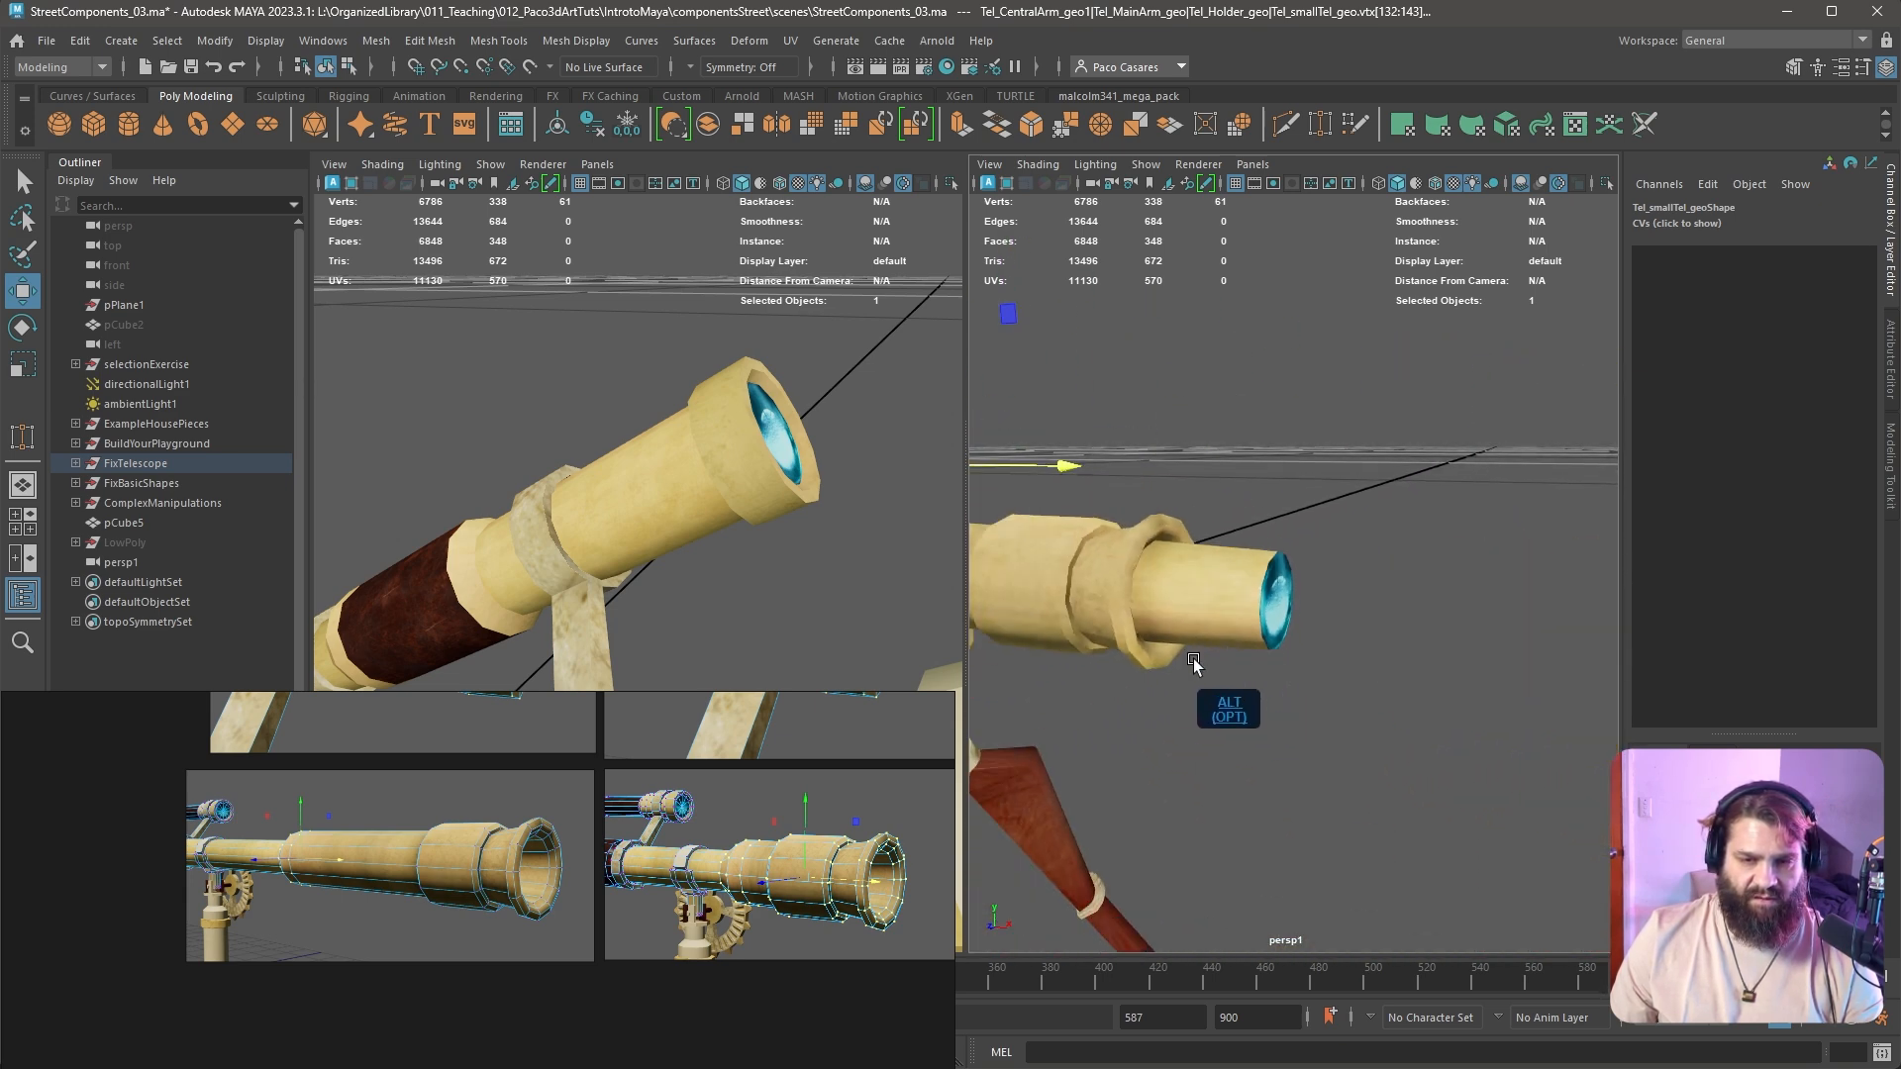
middle_click_drag(1192, 657, 1333, 672, "alt")
mouse_move(1288, 699)
left_mouse_down("alt")
mouse_move(1321, 694)
mouse_move(1240, 686)
mouse_move(1278, 683)
left_mouse_up("alt")
right_click_drag(1299, 580, 1414, 628, "alt")
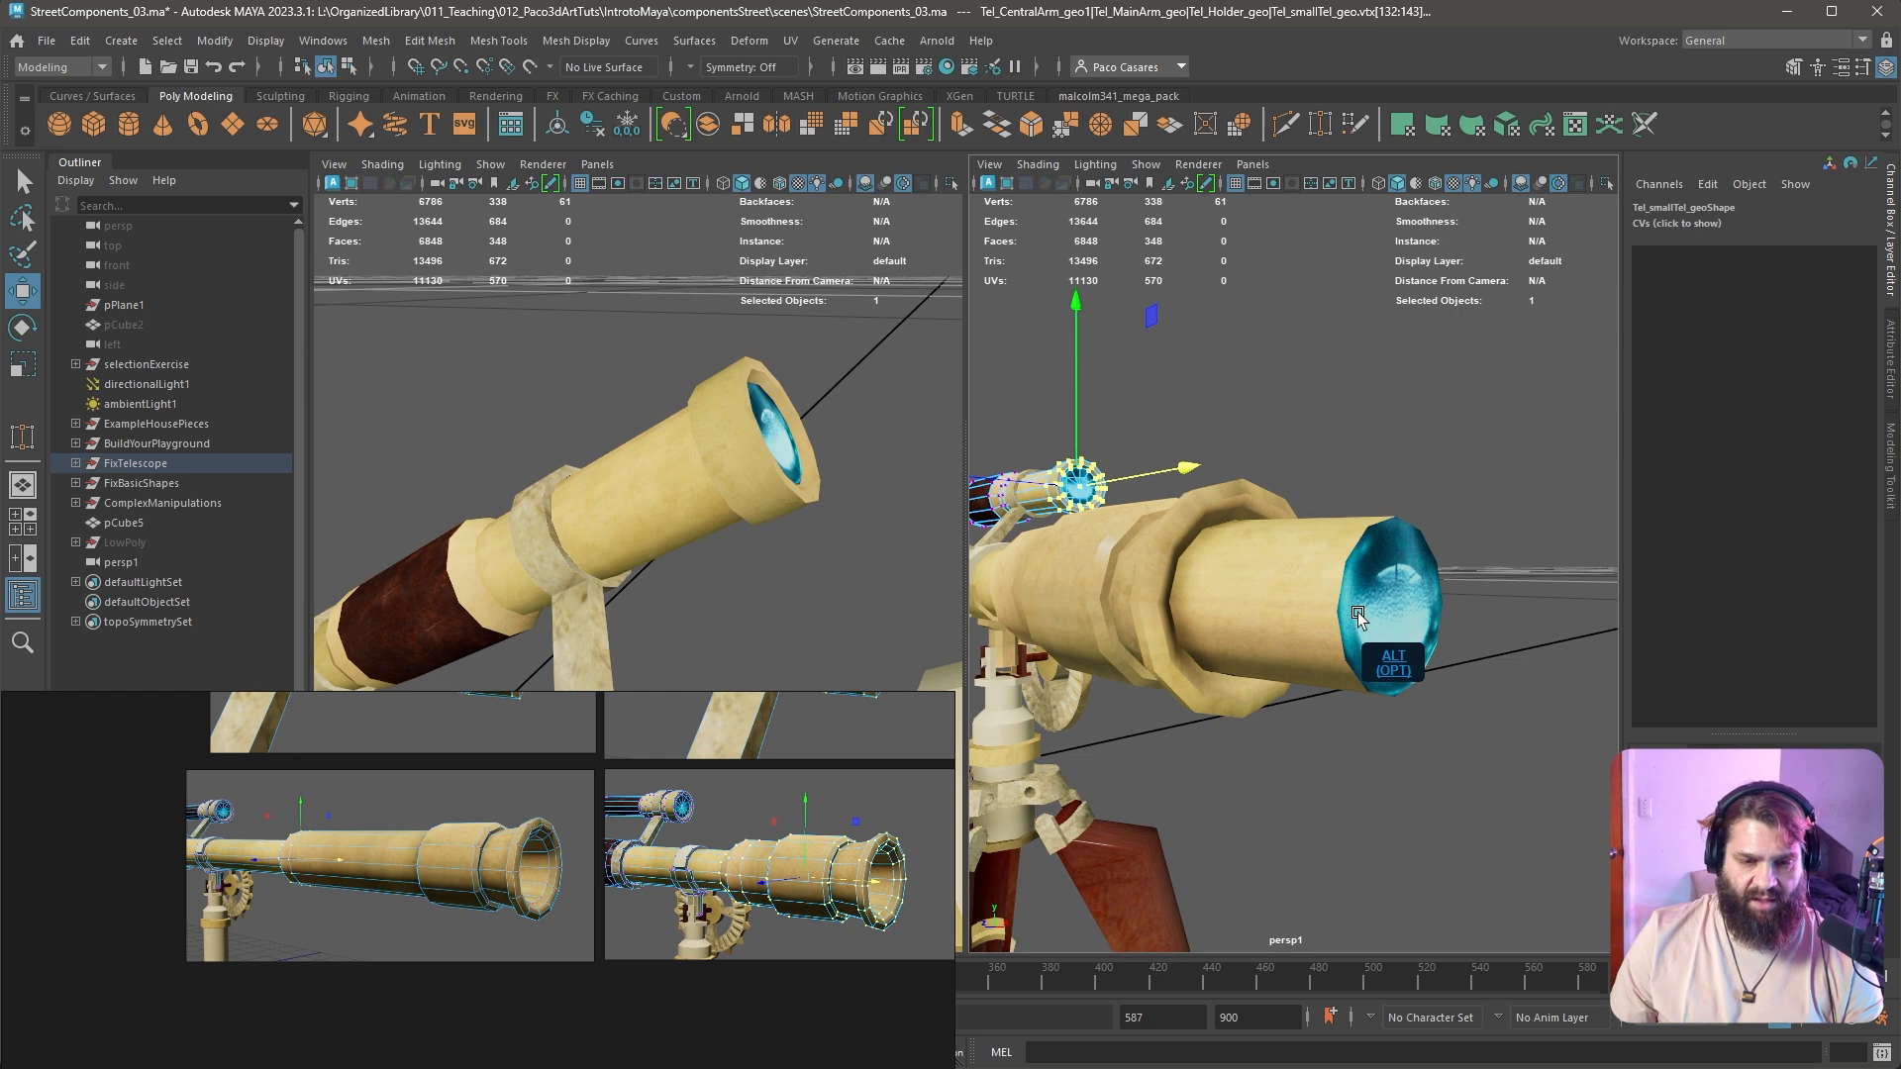
left_click_drag(1357, 616, 1282, 673, "alt")
Find the reference pair that shows the main barrel's lens and flared rim
middle_click_drag(841, 784, 821, 795)
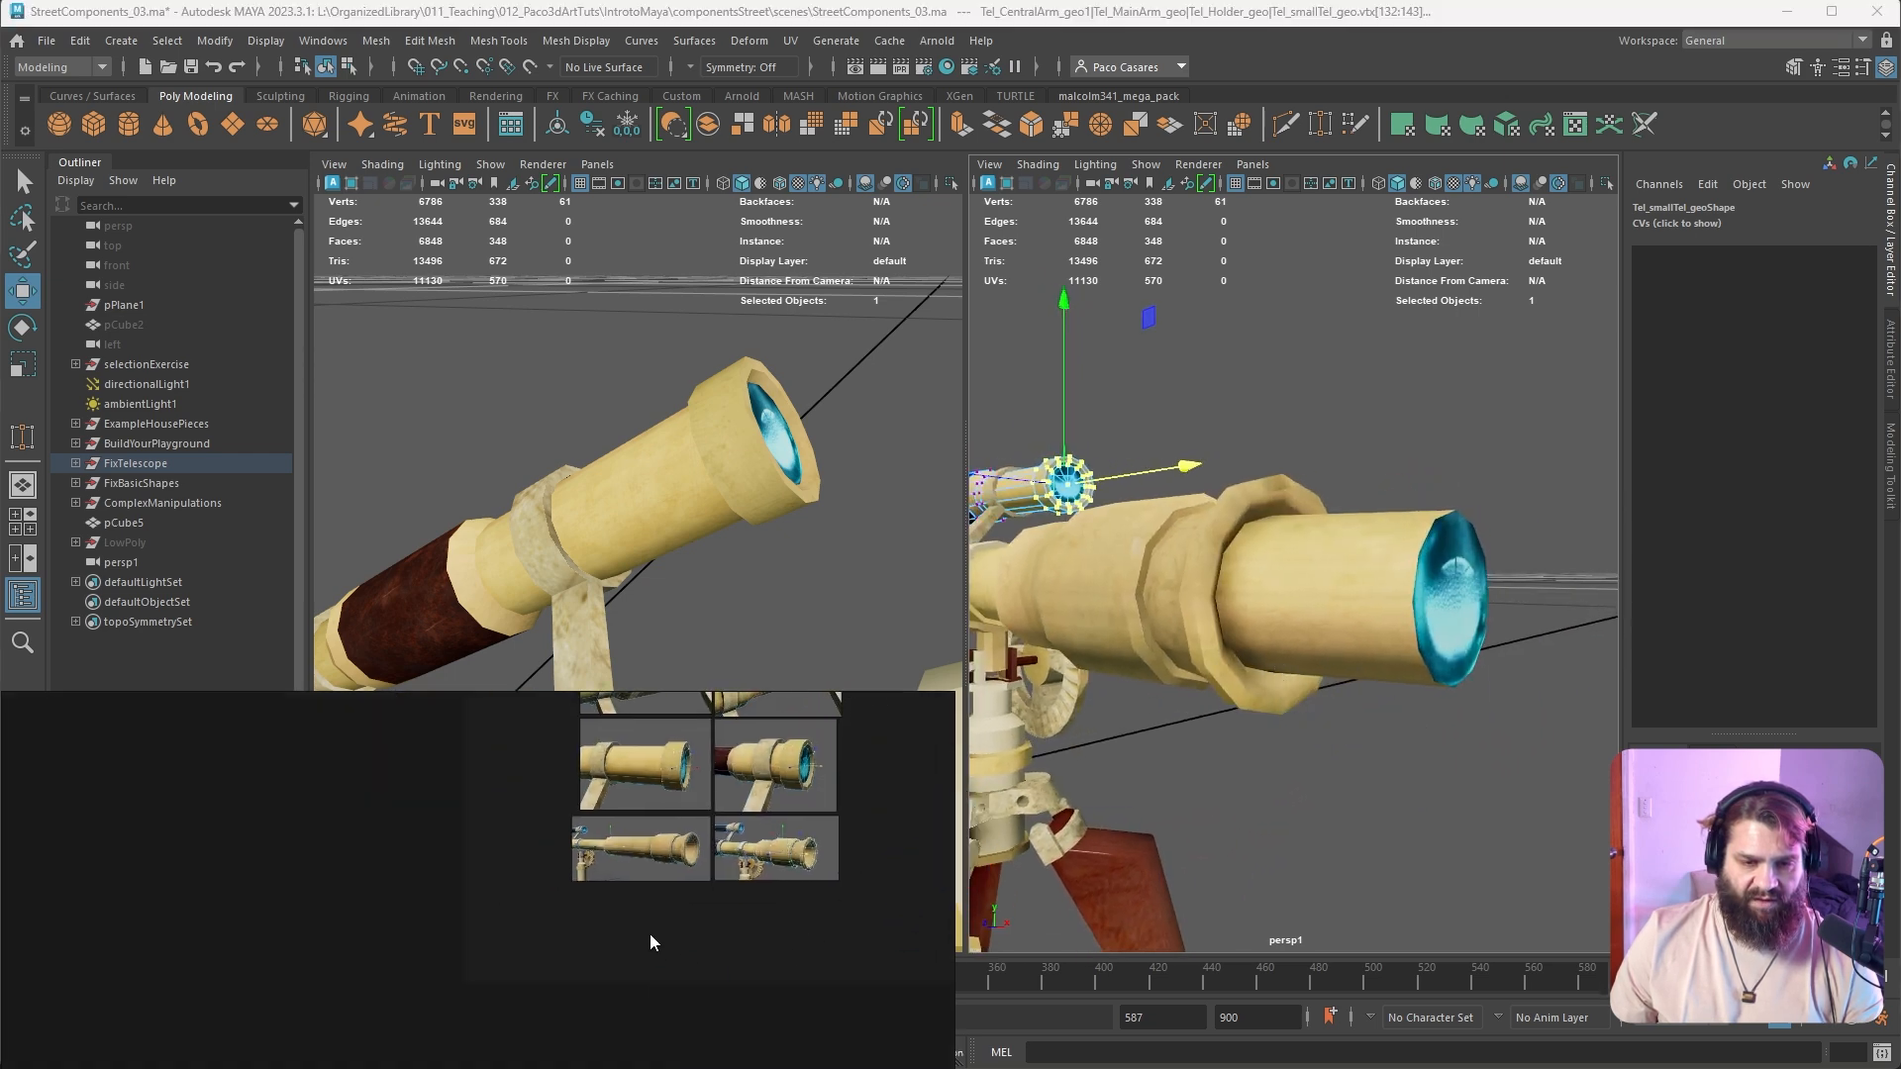
left_click_drag(766, 853, 764, 846)
left_click_drag(765, 846, 769, 883)
left_click(763, 834)
middle_click_drag(862, 800, 608, 947)
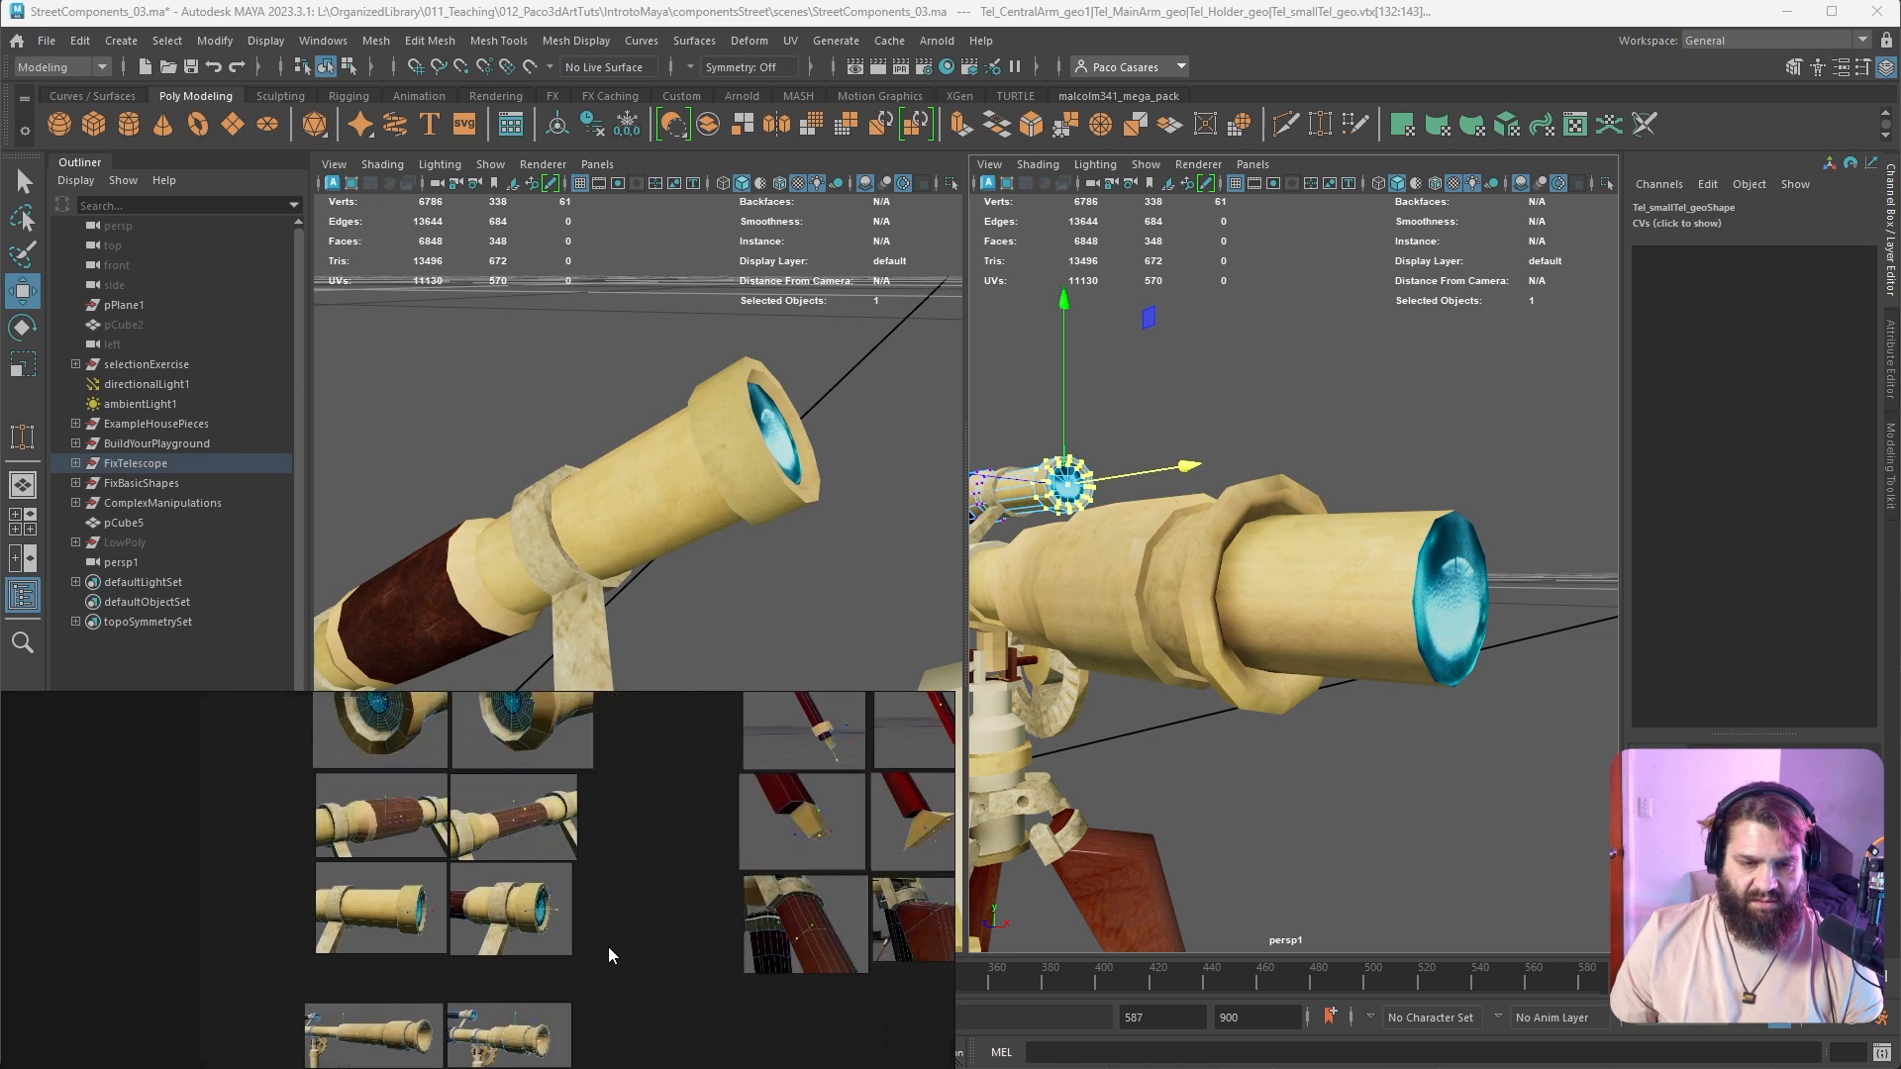
scroll(693, 822, "down", 2)
middle_click_drag(693, 822, 533, 952)
middle_click_drag(744, 795, 754, 903)
scroll(717, 782, "up", 2)
scroll(763, 916, "up", 3)
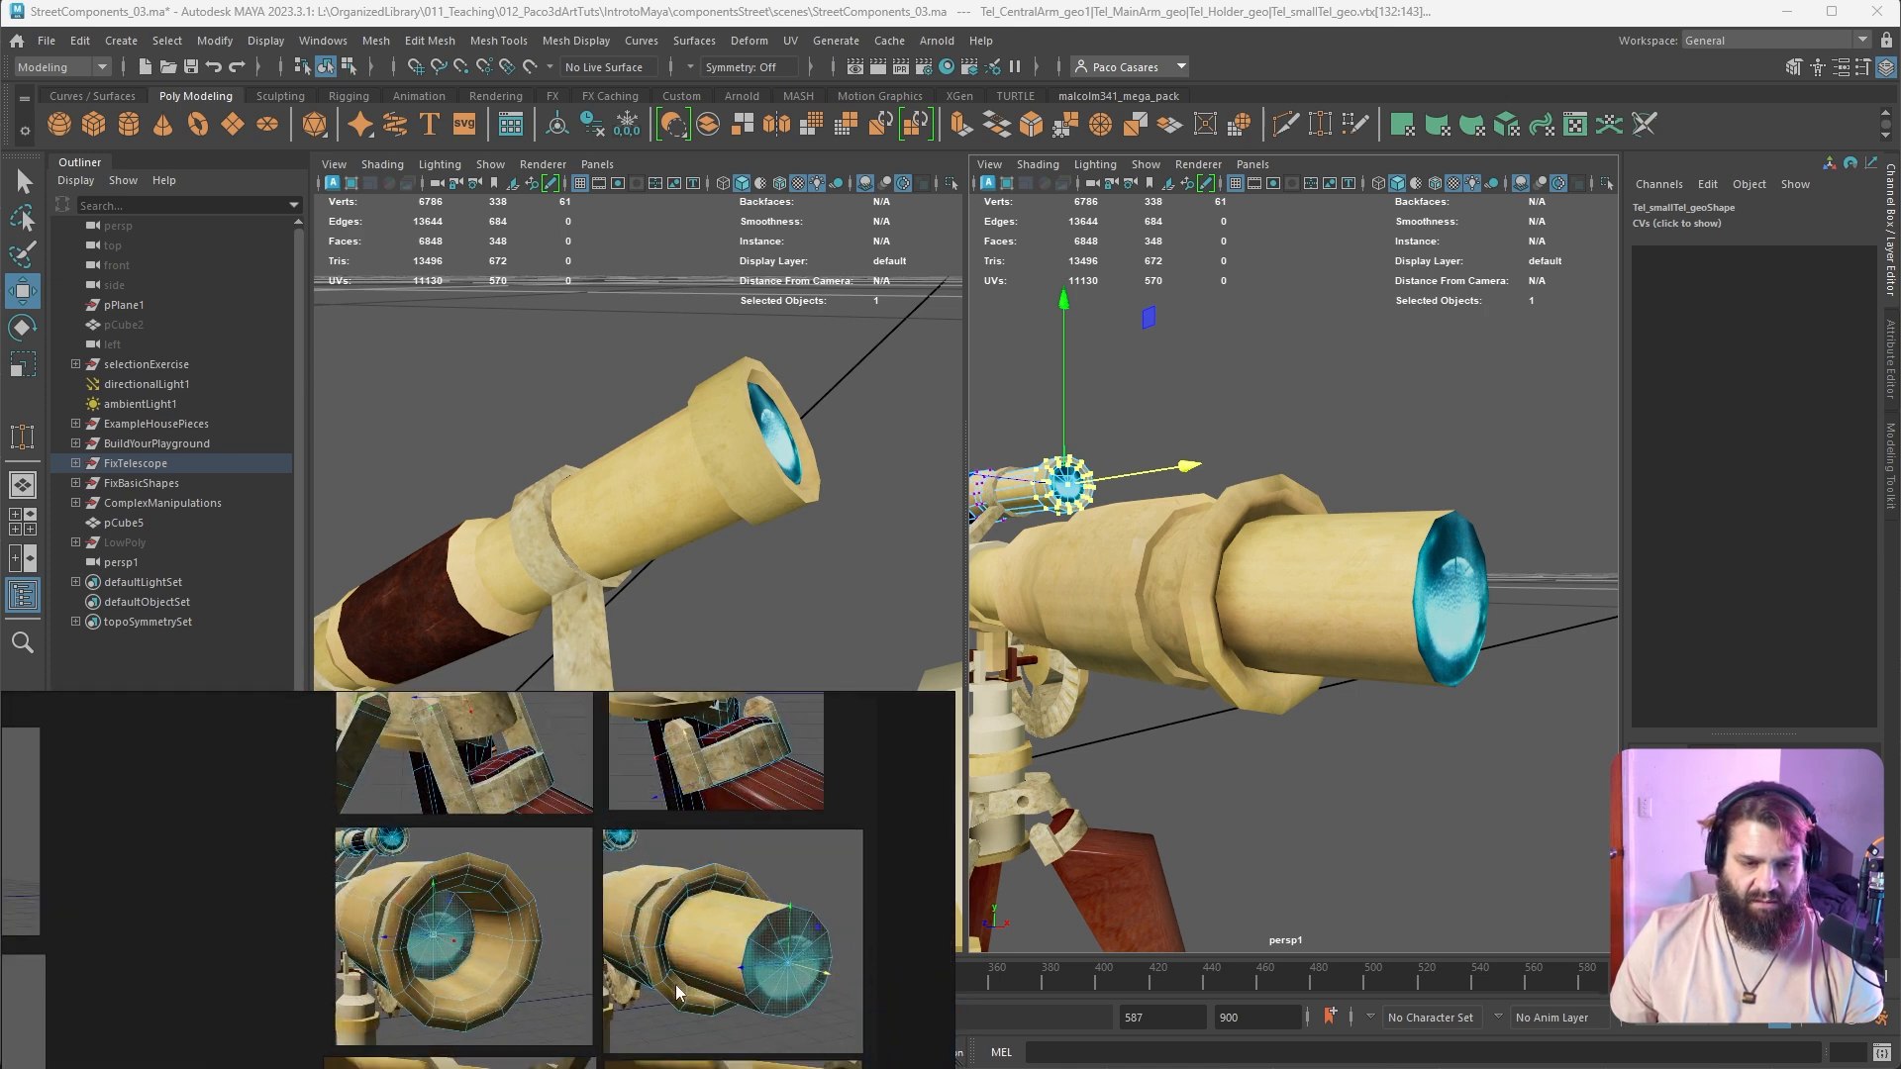
Try converting the lens's centre vertex to its surrounding faces and moving them along X back inside the main barrel
left_click_drag(1267, 671, 1401, 721, "alt")
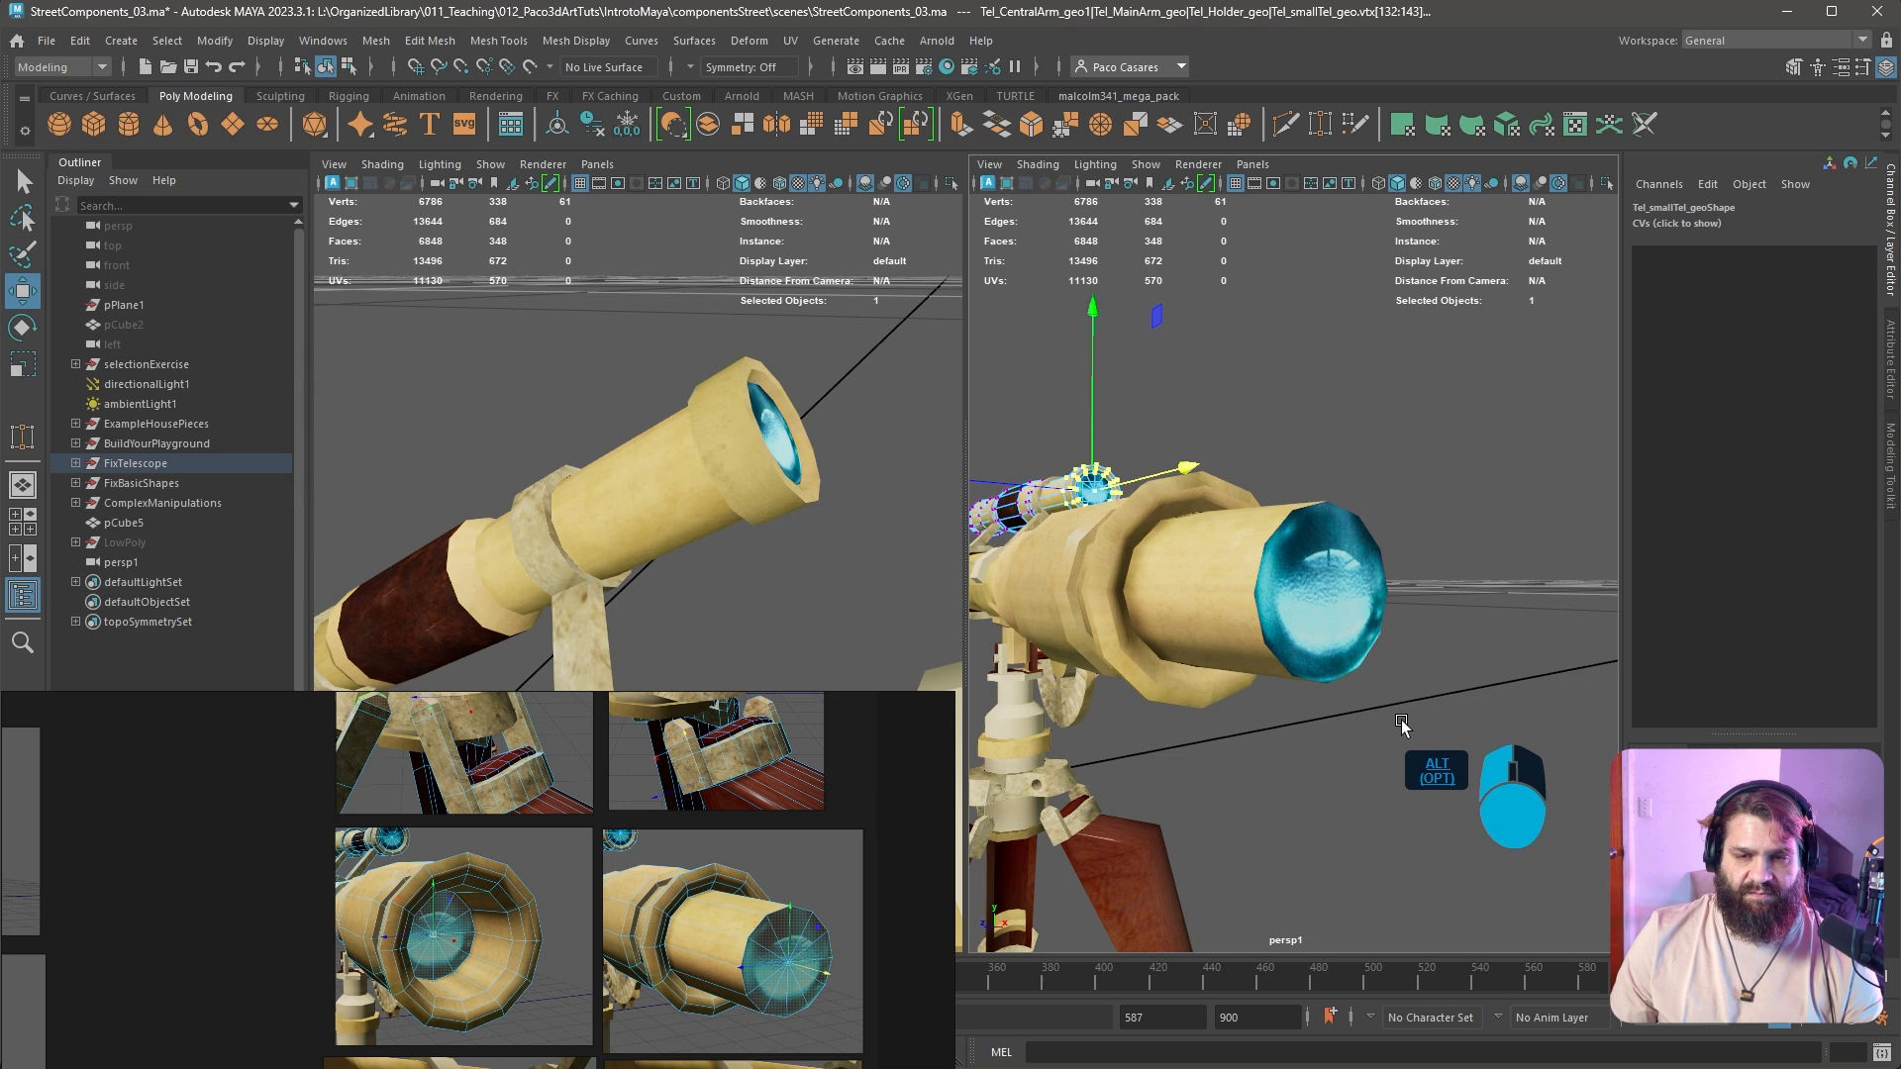
left_click(1349, 657)
right_click_drag(1349, 657, 1283, 624, "alt")
left_click(1322, 611)
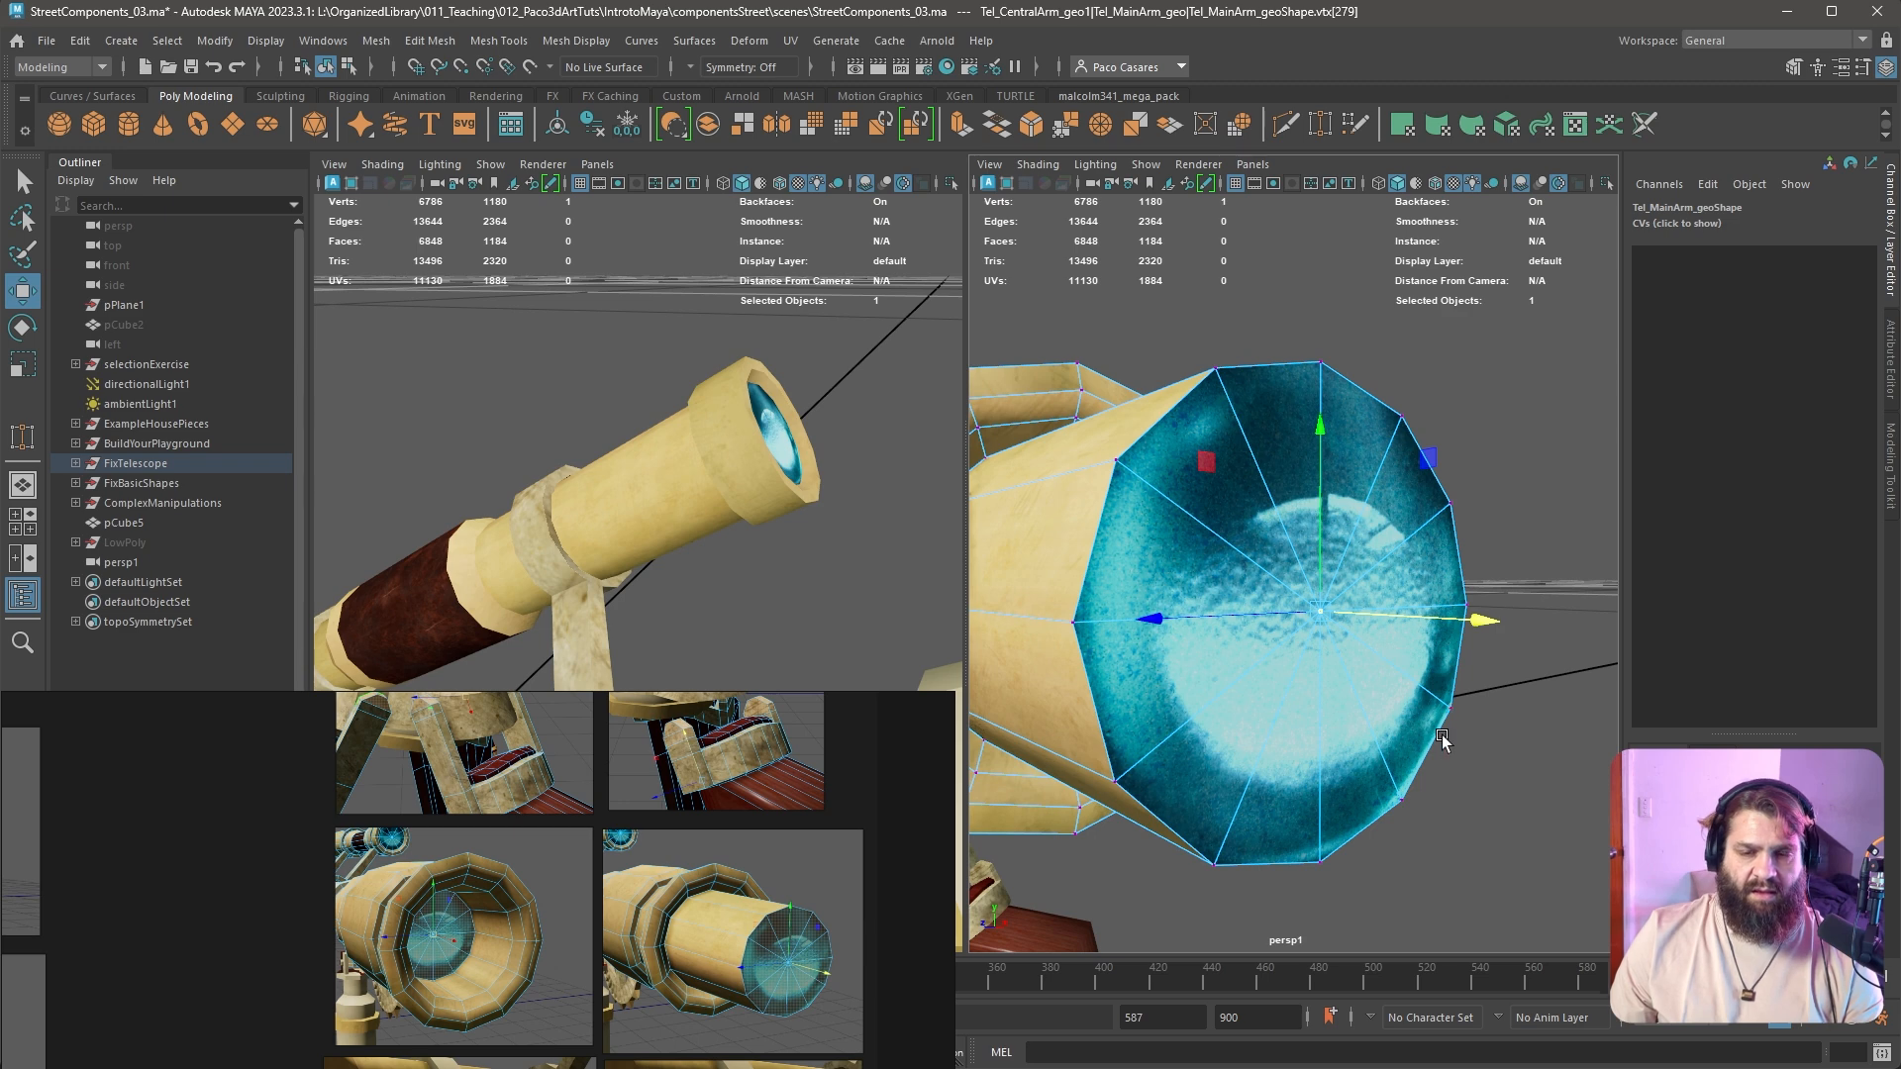
right_click_drag(1338, 599, 1339, 602, "ctrl")
key("ctrl+z")
left_click(1367, 625)
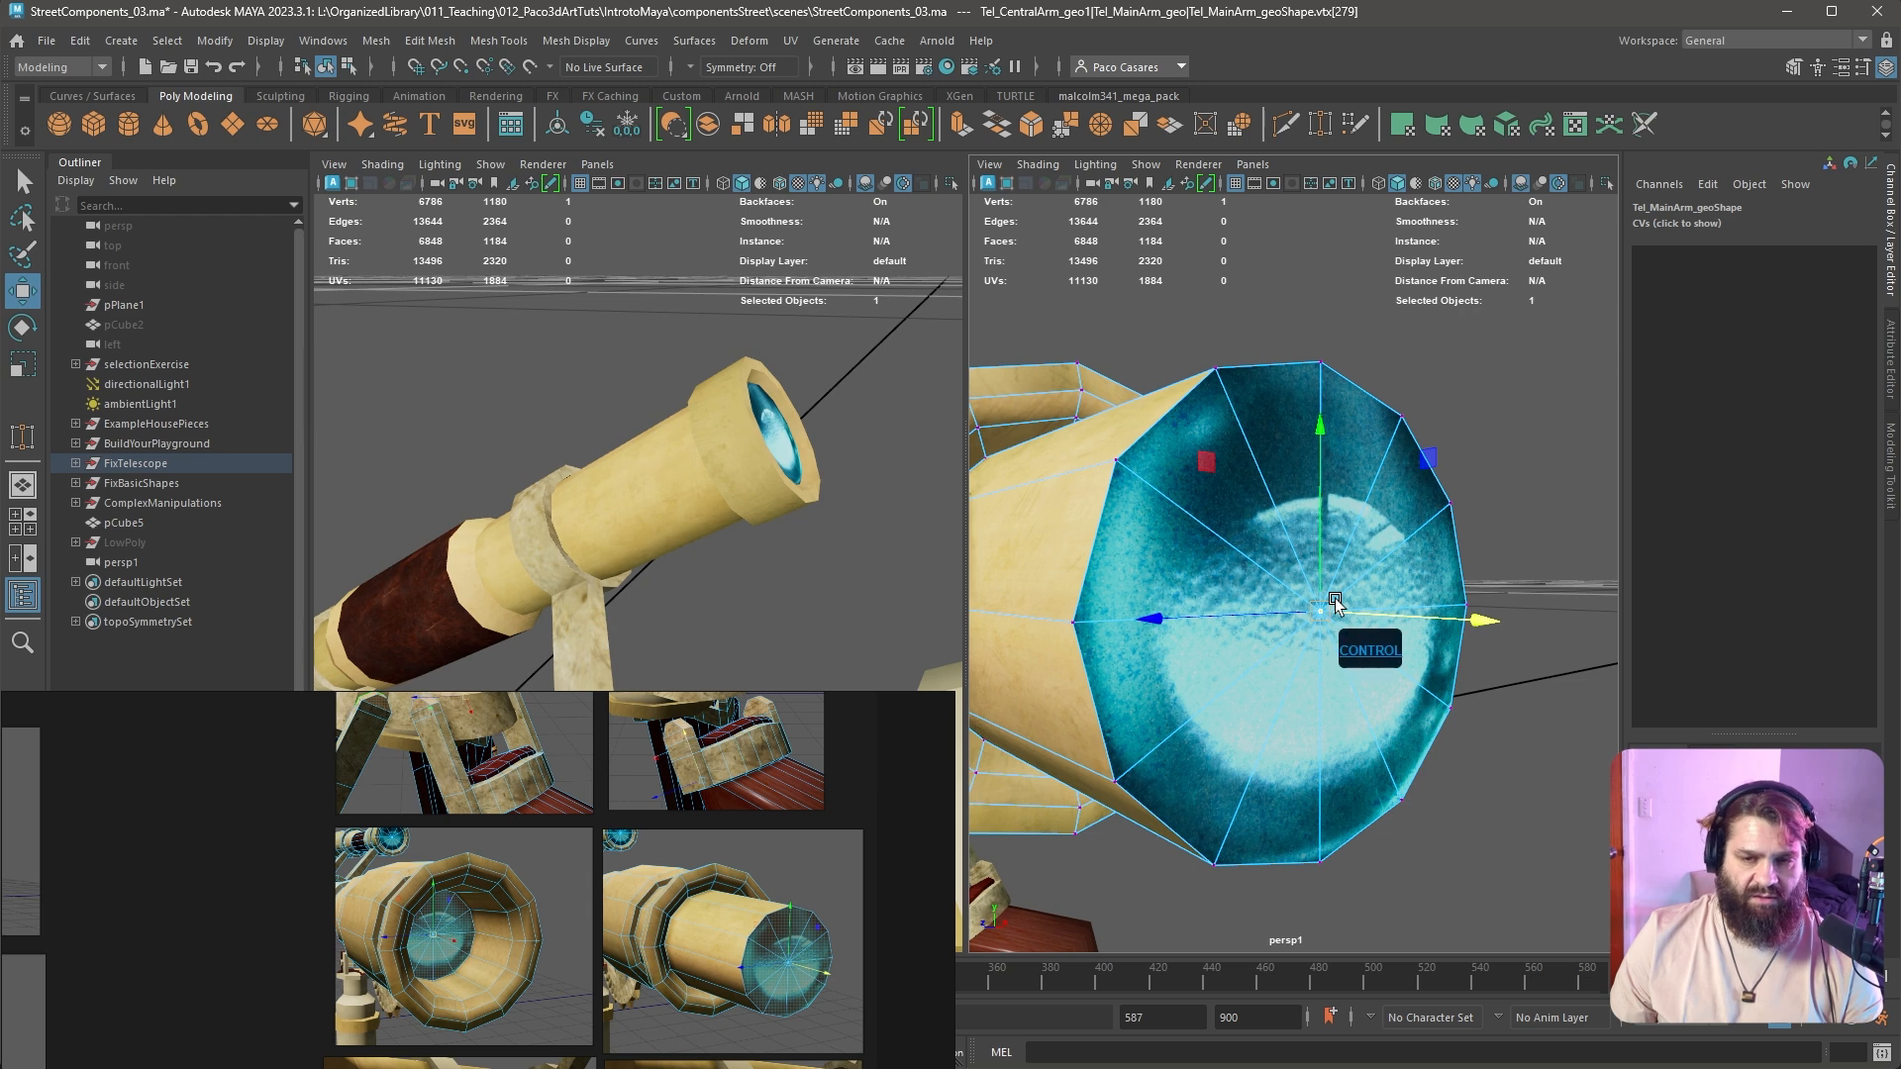
right_click_drag(1332, 616, 1334, 733, "ctrl")
right_click_drag(1498, 618, 1363, 615, "alt")
middle_click_drag(1363, 615, 1256, 649, "alt")
left_click_drag(1394, 634, 1077, 641)
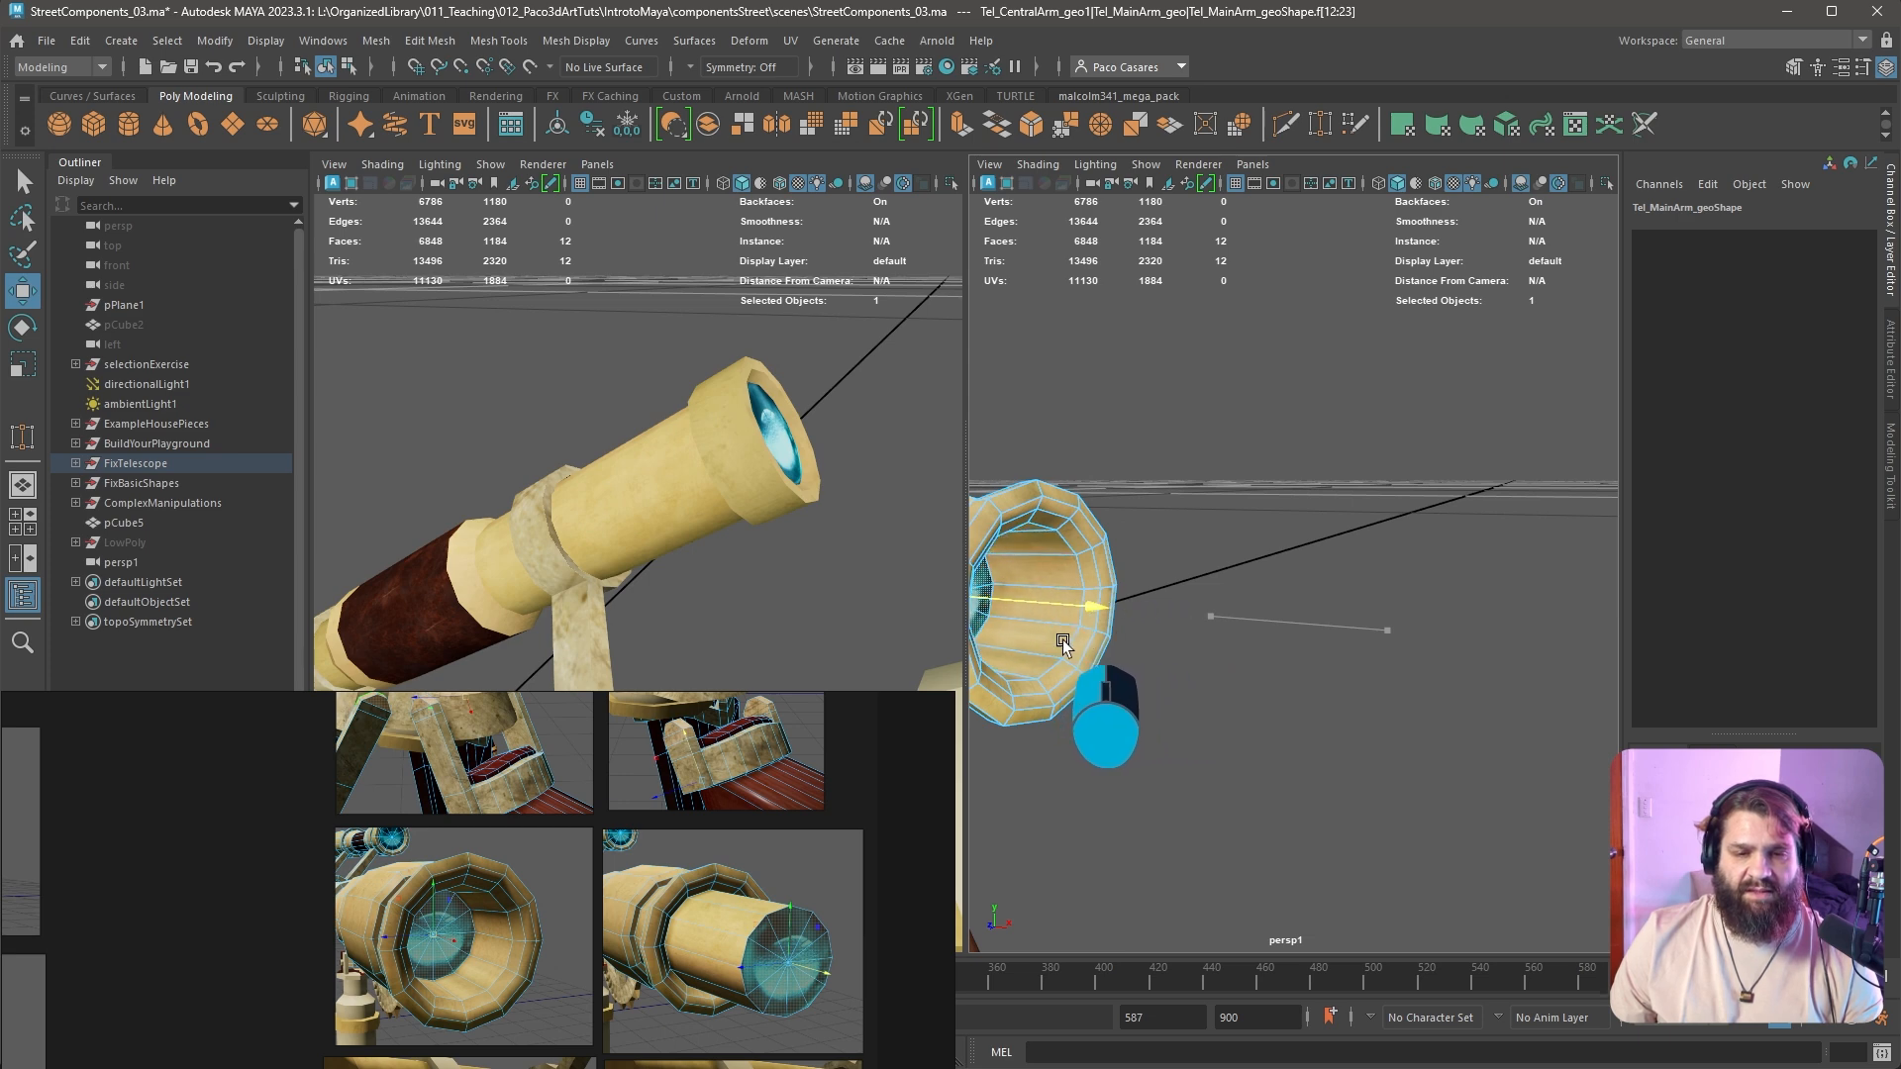
From a side view, select only the main barrel's lens faces, excluding the tube sides, and move them along X back inside the flared rim
left_click_drag(1290, 723, 1274, 699, "alt")
middle_click_drag(1274, 699, 1256, 744, "alt")
right_click_drag(1257, 745, 1333, 754, "alt")
left_click_drag(1333, 754, 1276, 716, "alt")
left_click(1281, 769)
right_click_drag(1276, 716, 1327, 709, "alt")
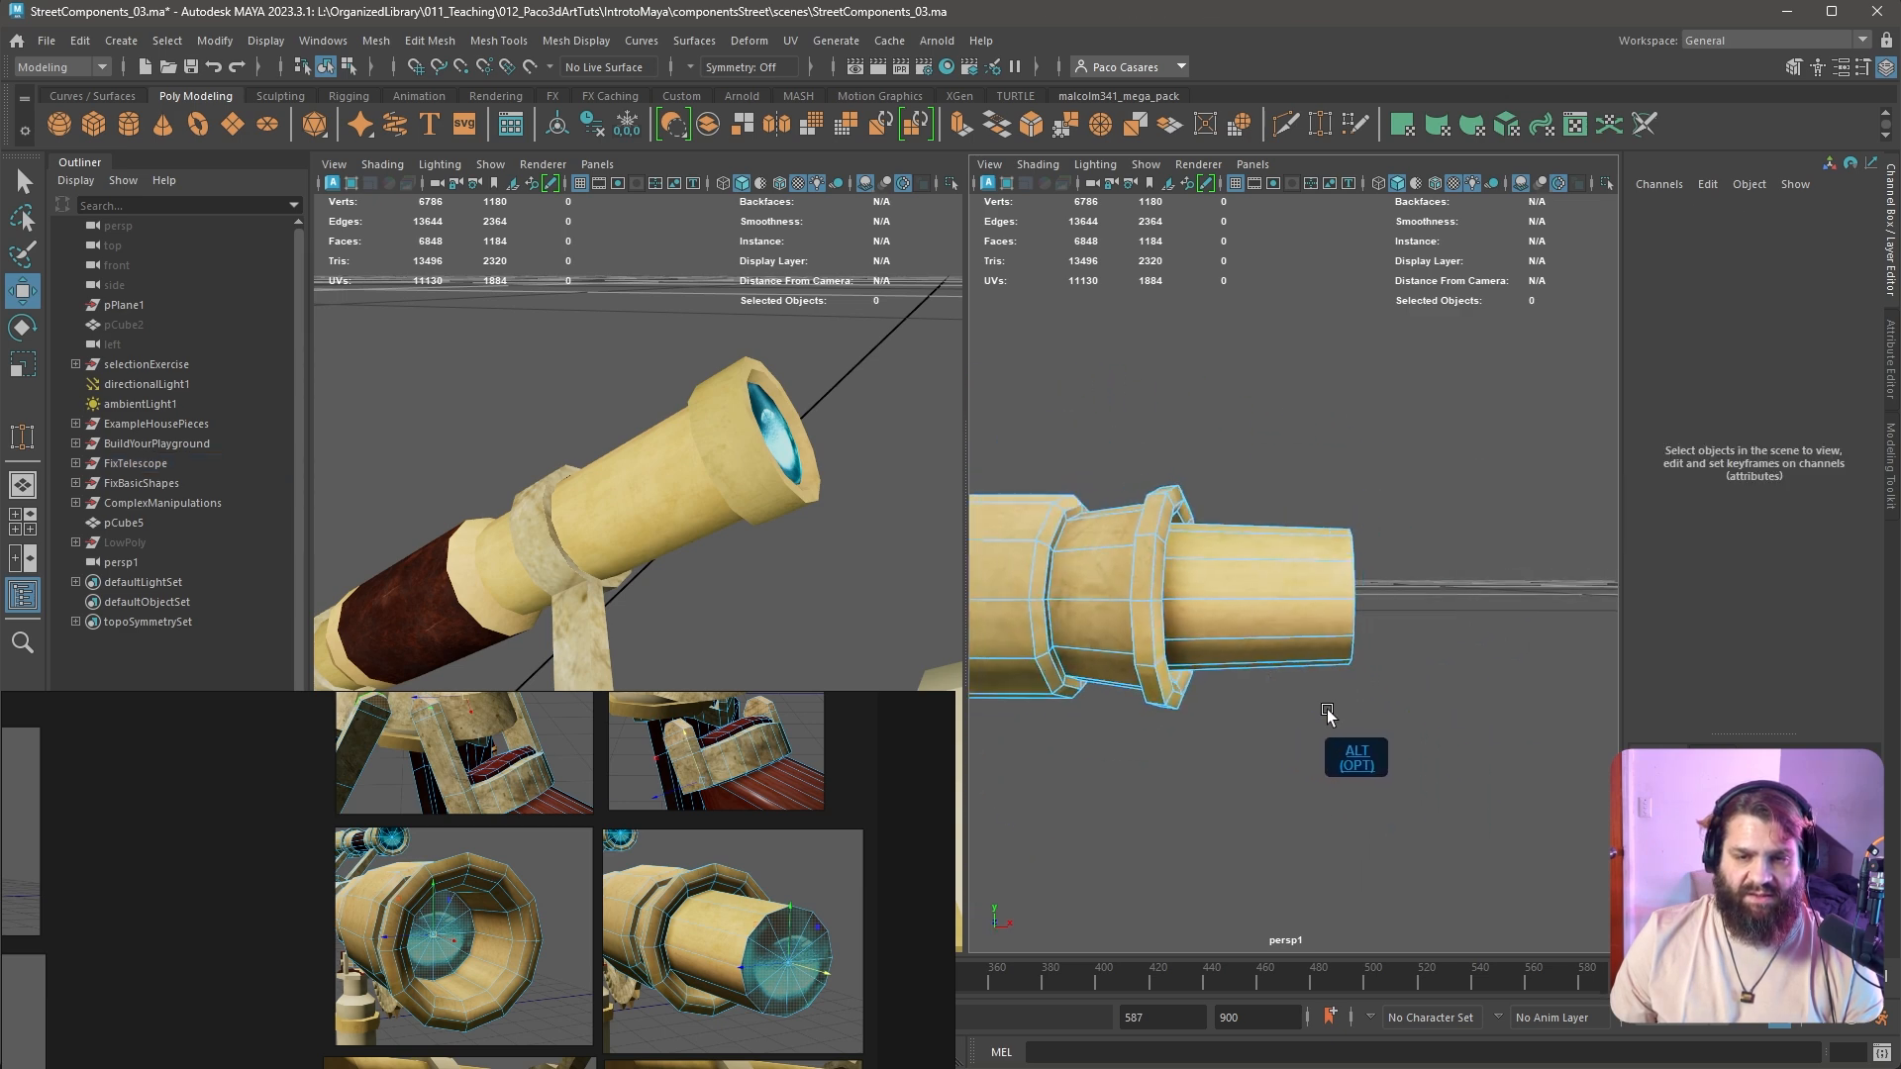
mouse_move(1402, 728)
left_mouse_down("alt")
mouse_move(1369, 731)
mouse_move(1386, 734)
left_mouse_up("alt")
left_click_drag(1477, 446, 1303, 785)
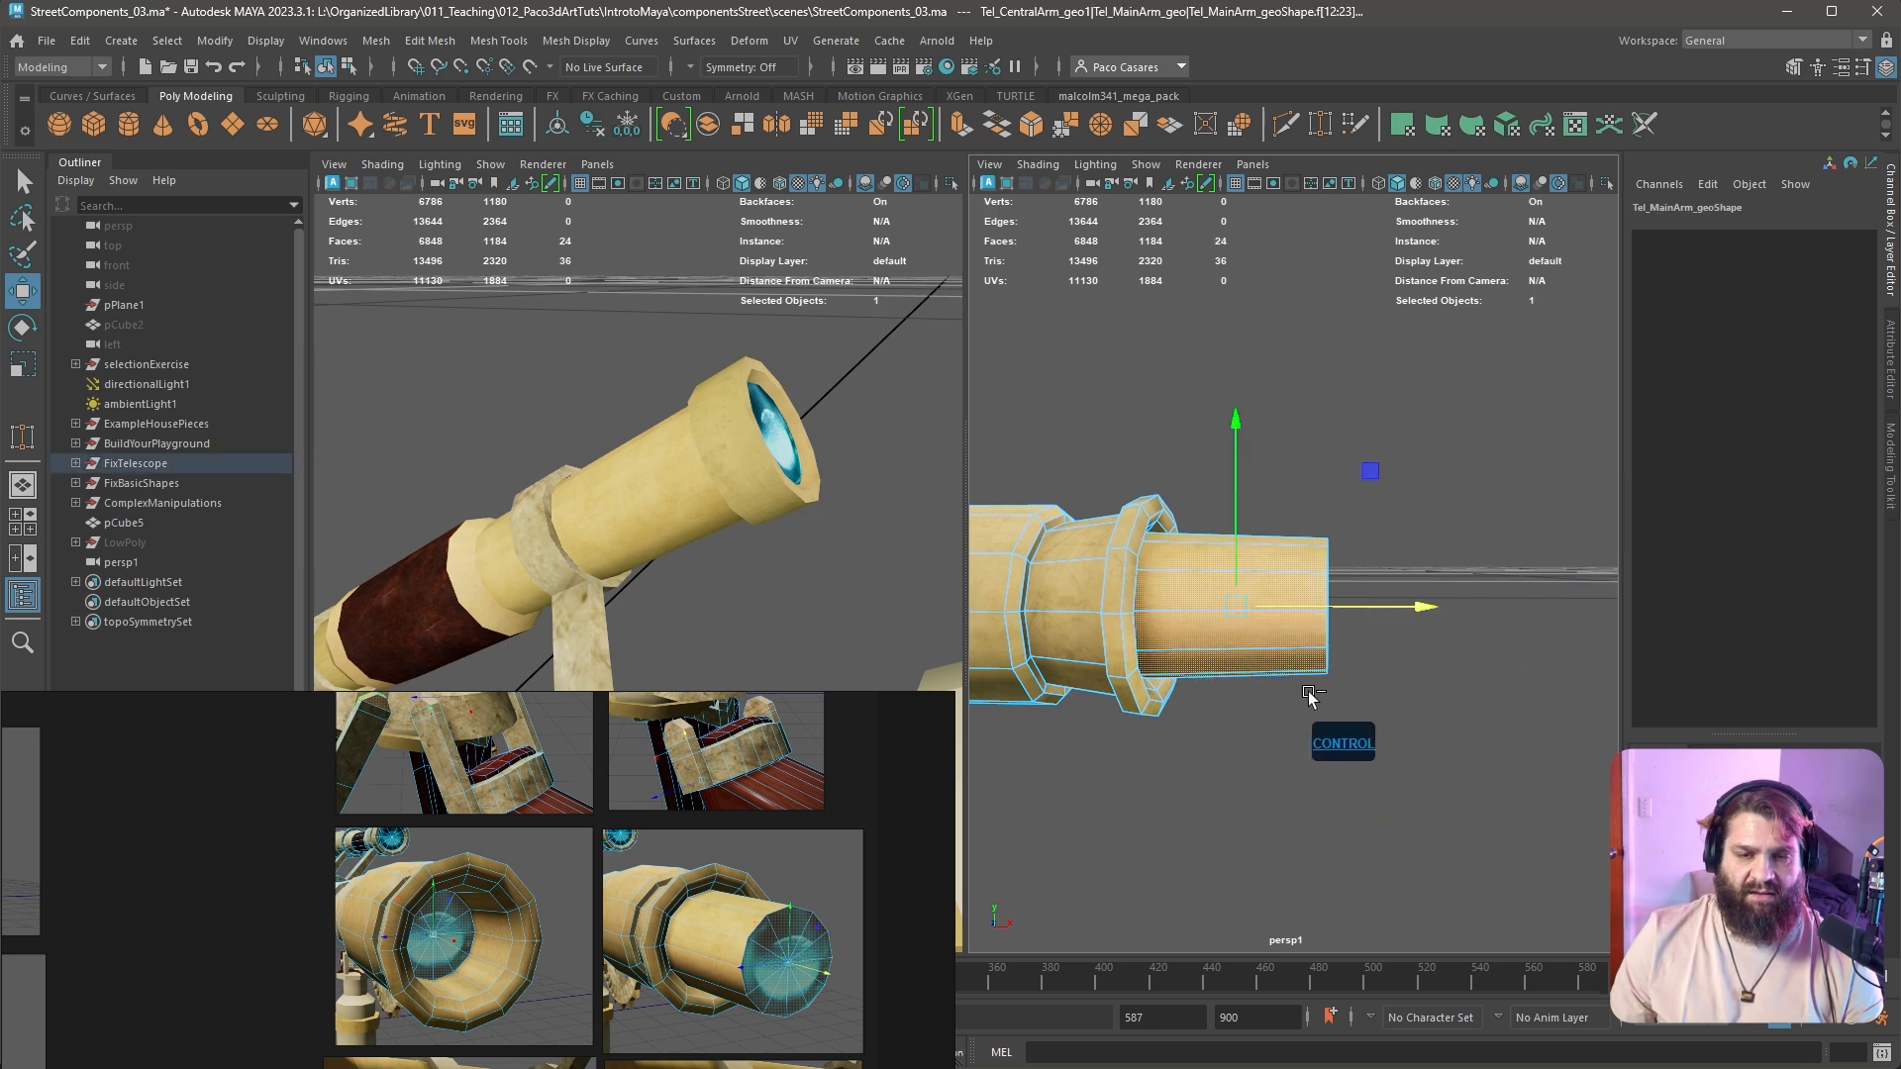
left_click_drag(1056, 433, 1198, 816, "ctrl")
left_click_drag(1368, 751, 1411, 661, "alt")
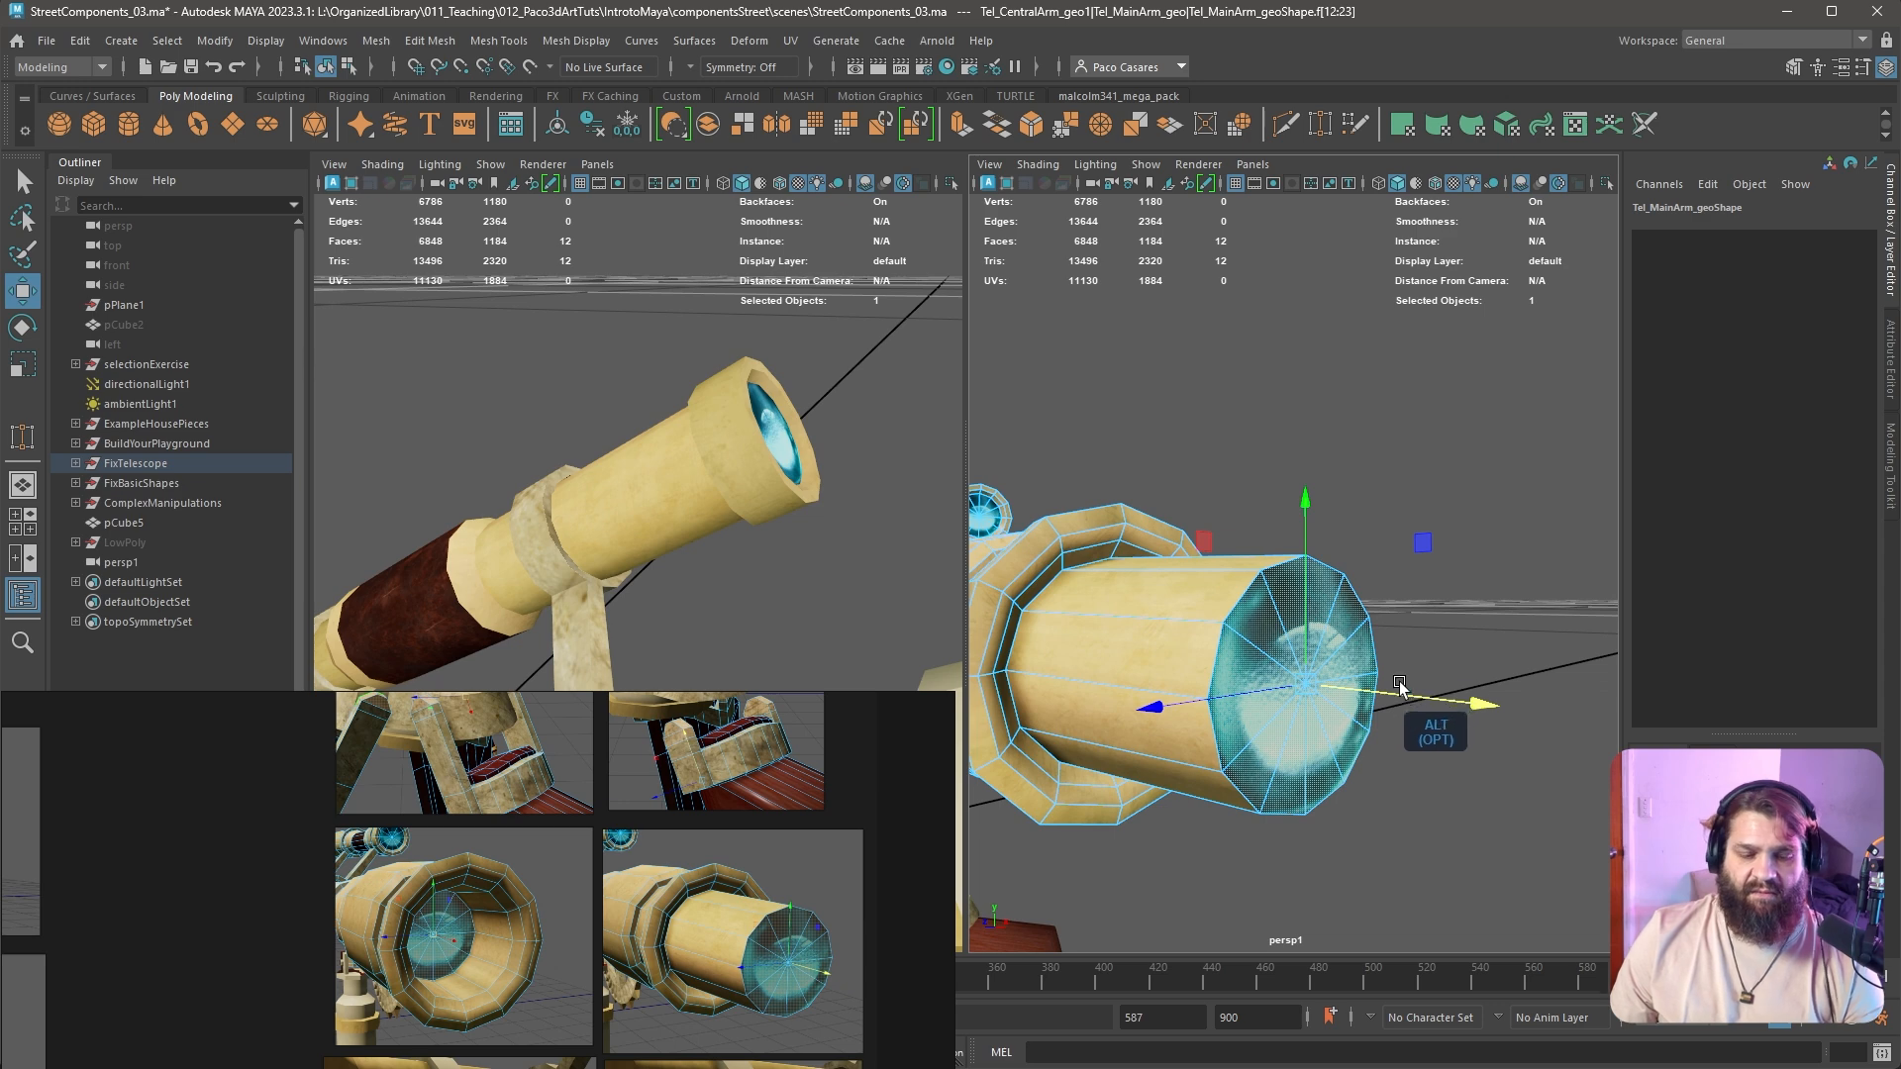
key("e")
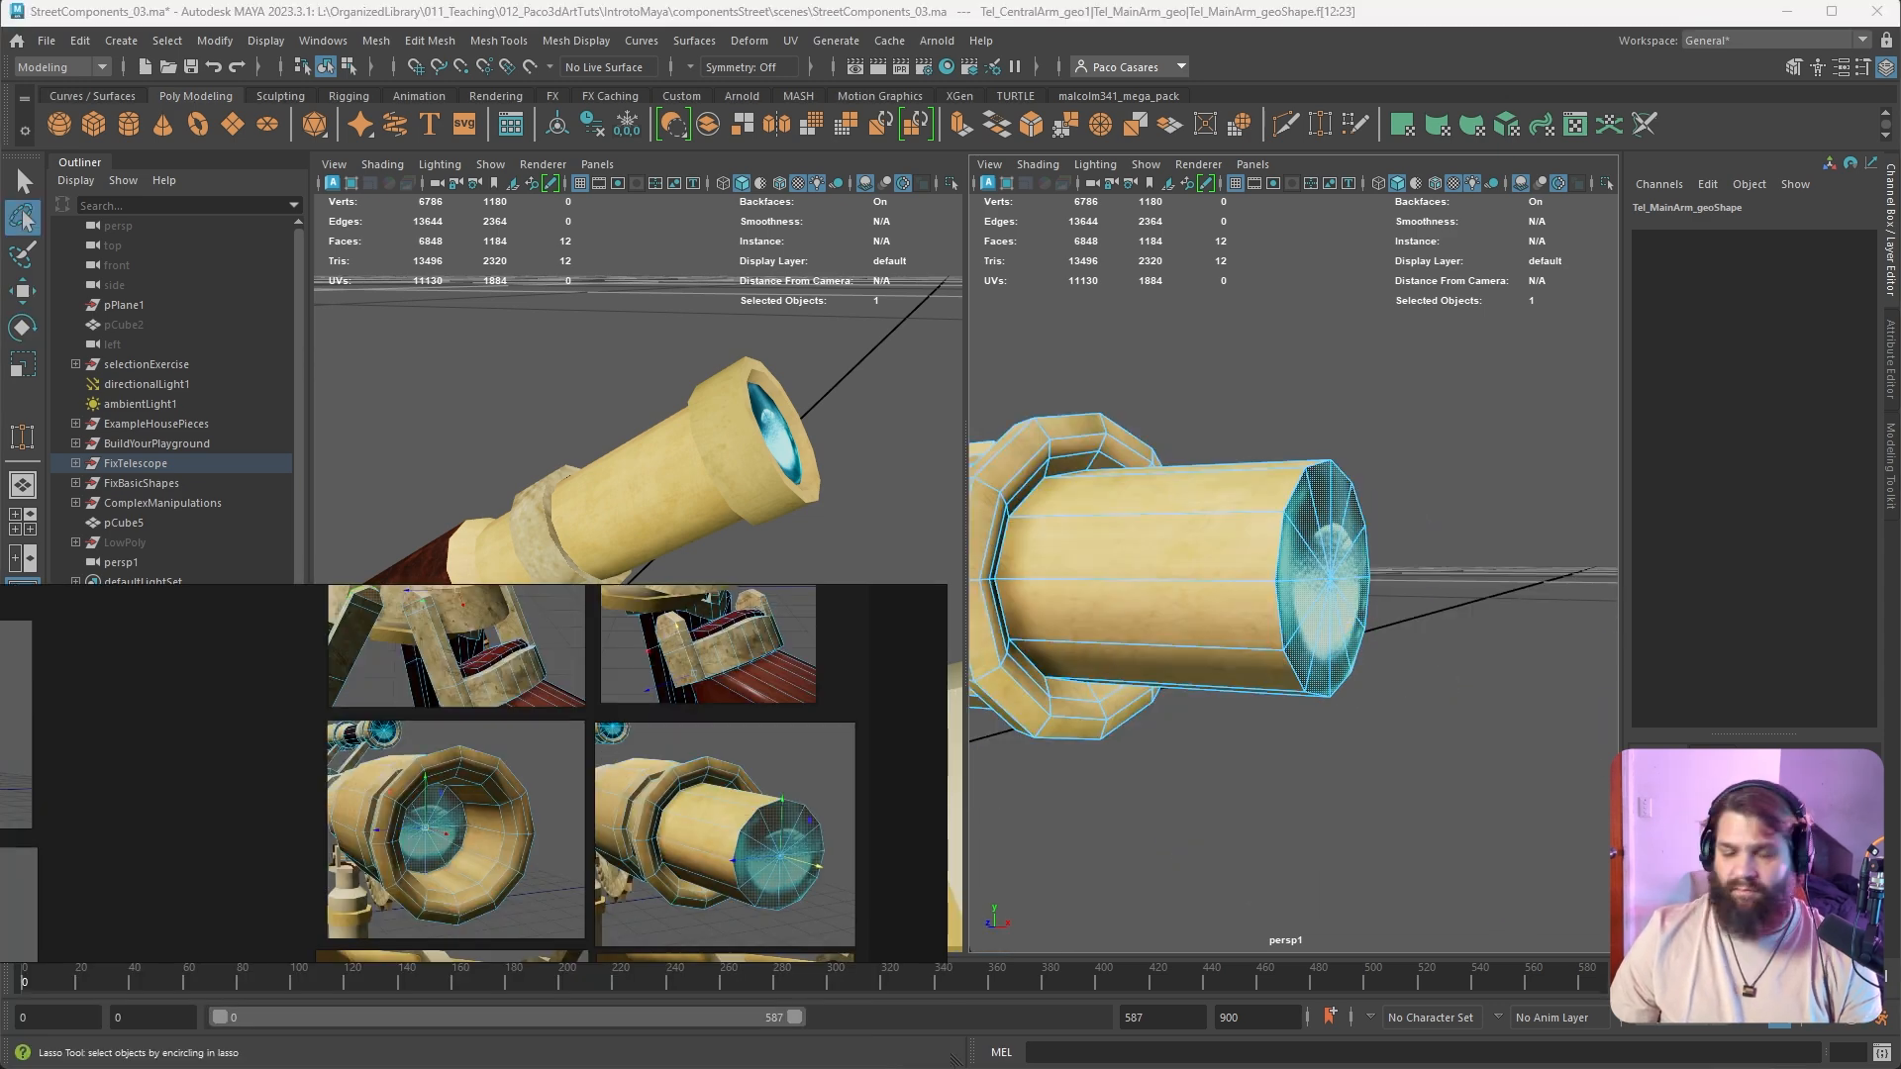
middle_click_drag(1448, 656, 1502, 635, "alt")
key("w")
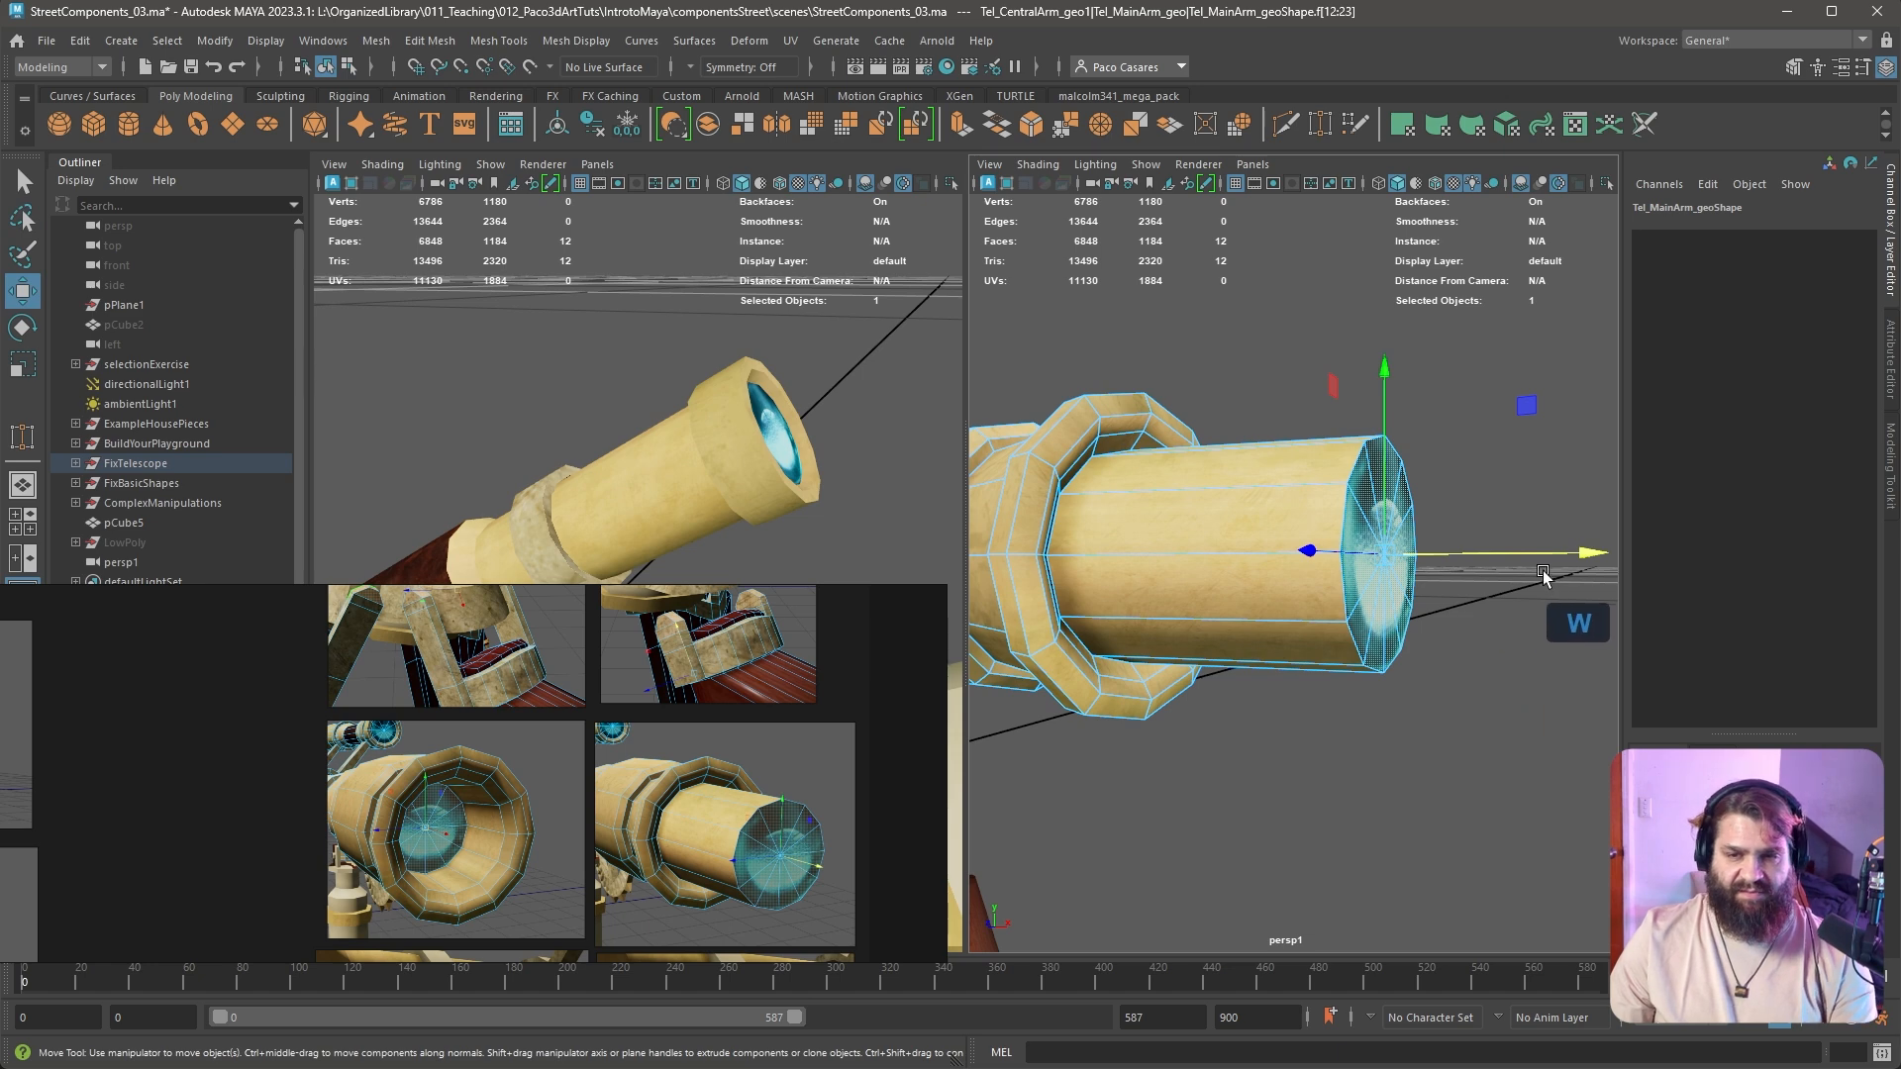
left_click_drag(1566, 553, 1126, 577)
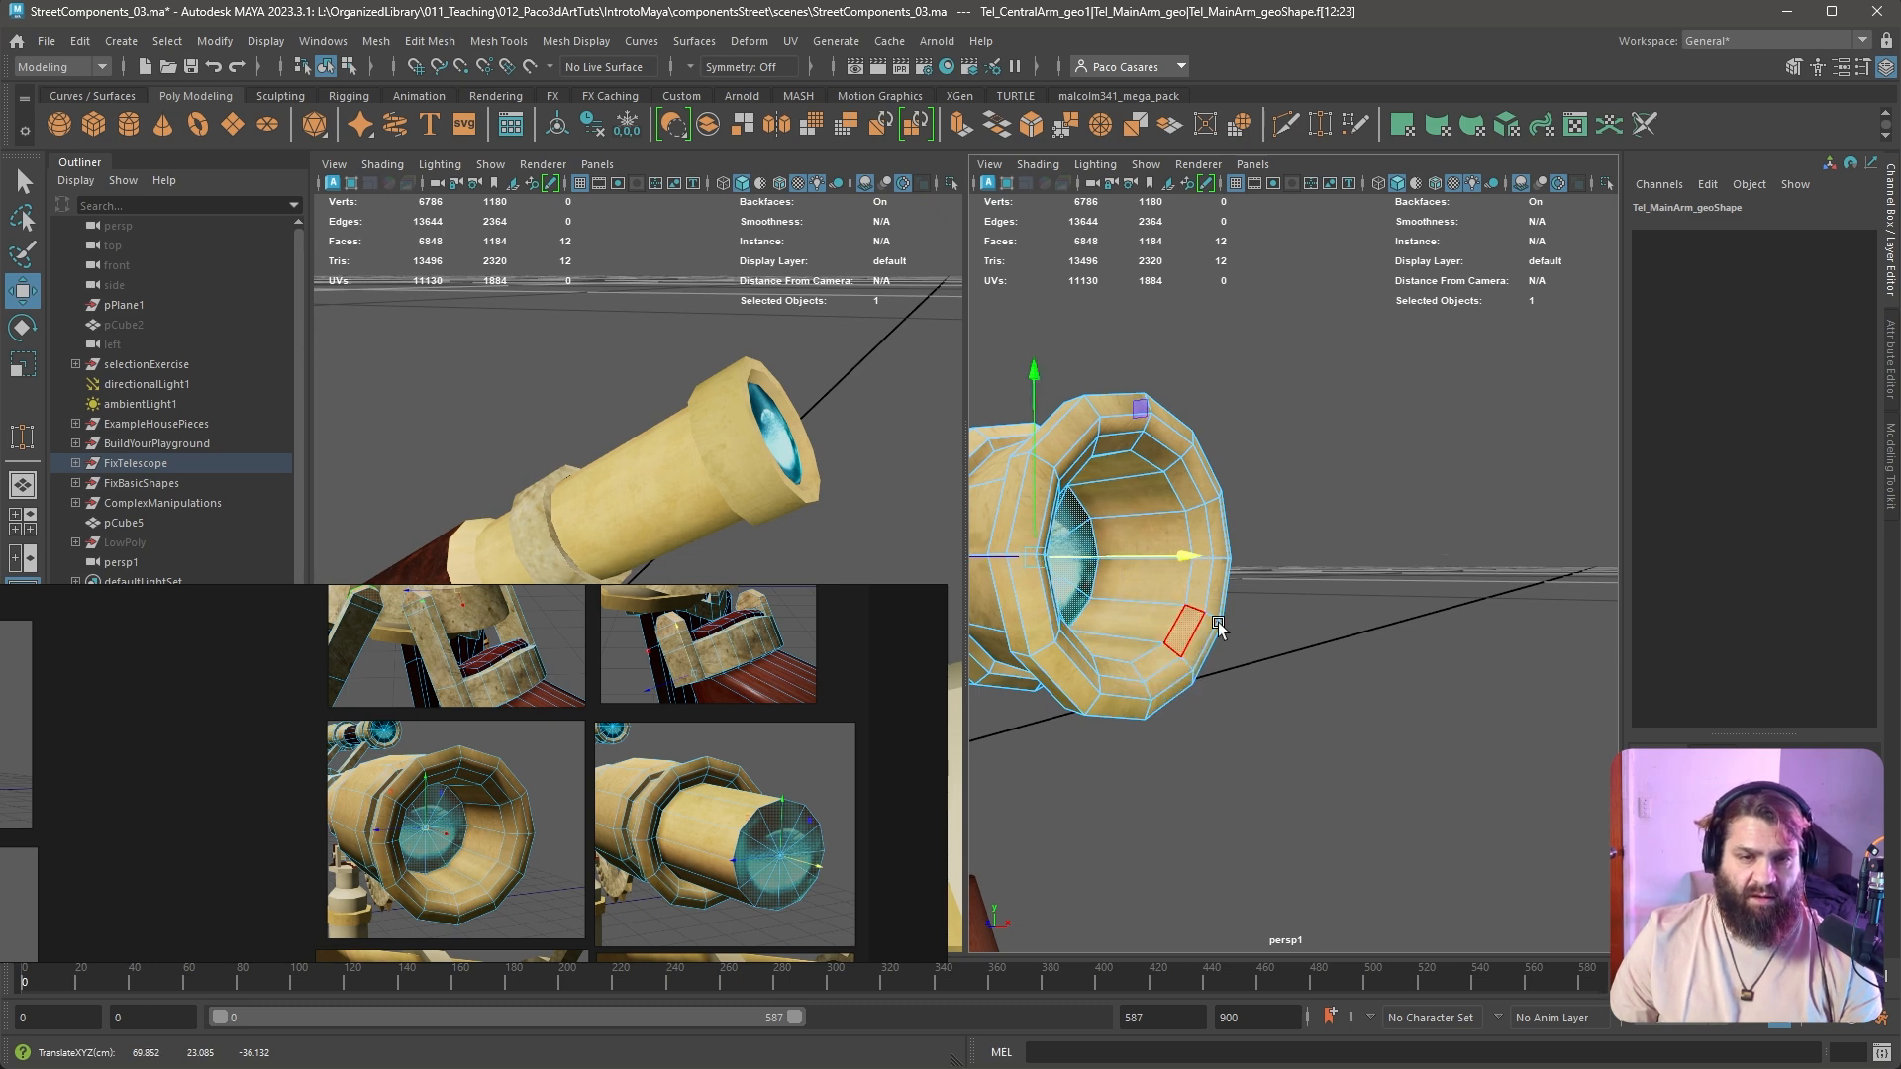
left_click_drag(1218, 622, 1238, 588, "alt")
Bring up the main barrel's front section references and enlarge the Wrong image to examine its selected vertices
scroll(548, 905, "down", 5)
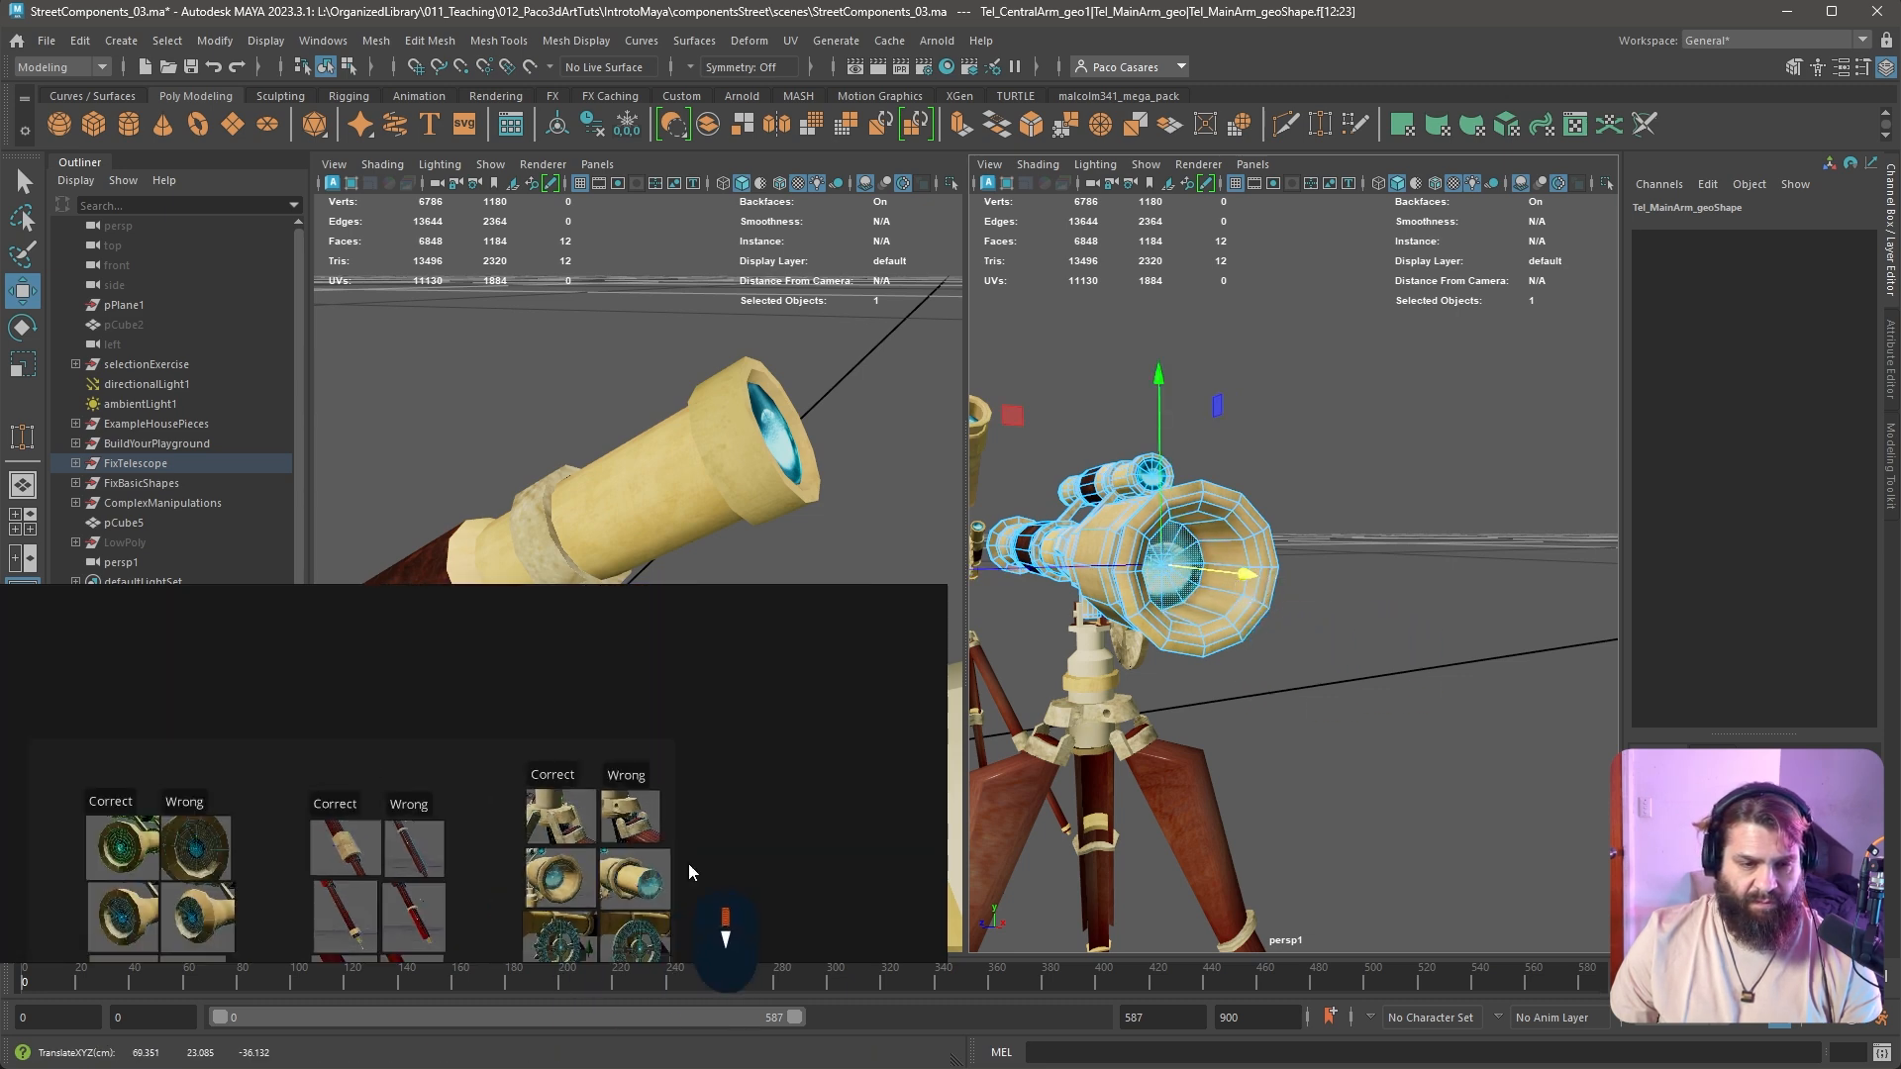
left_click(359, 903)
middle_click_drag(525, 753, 594, 592)
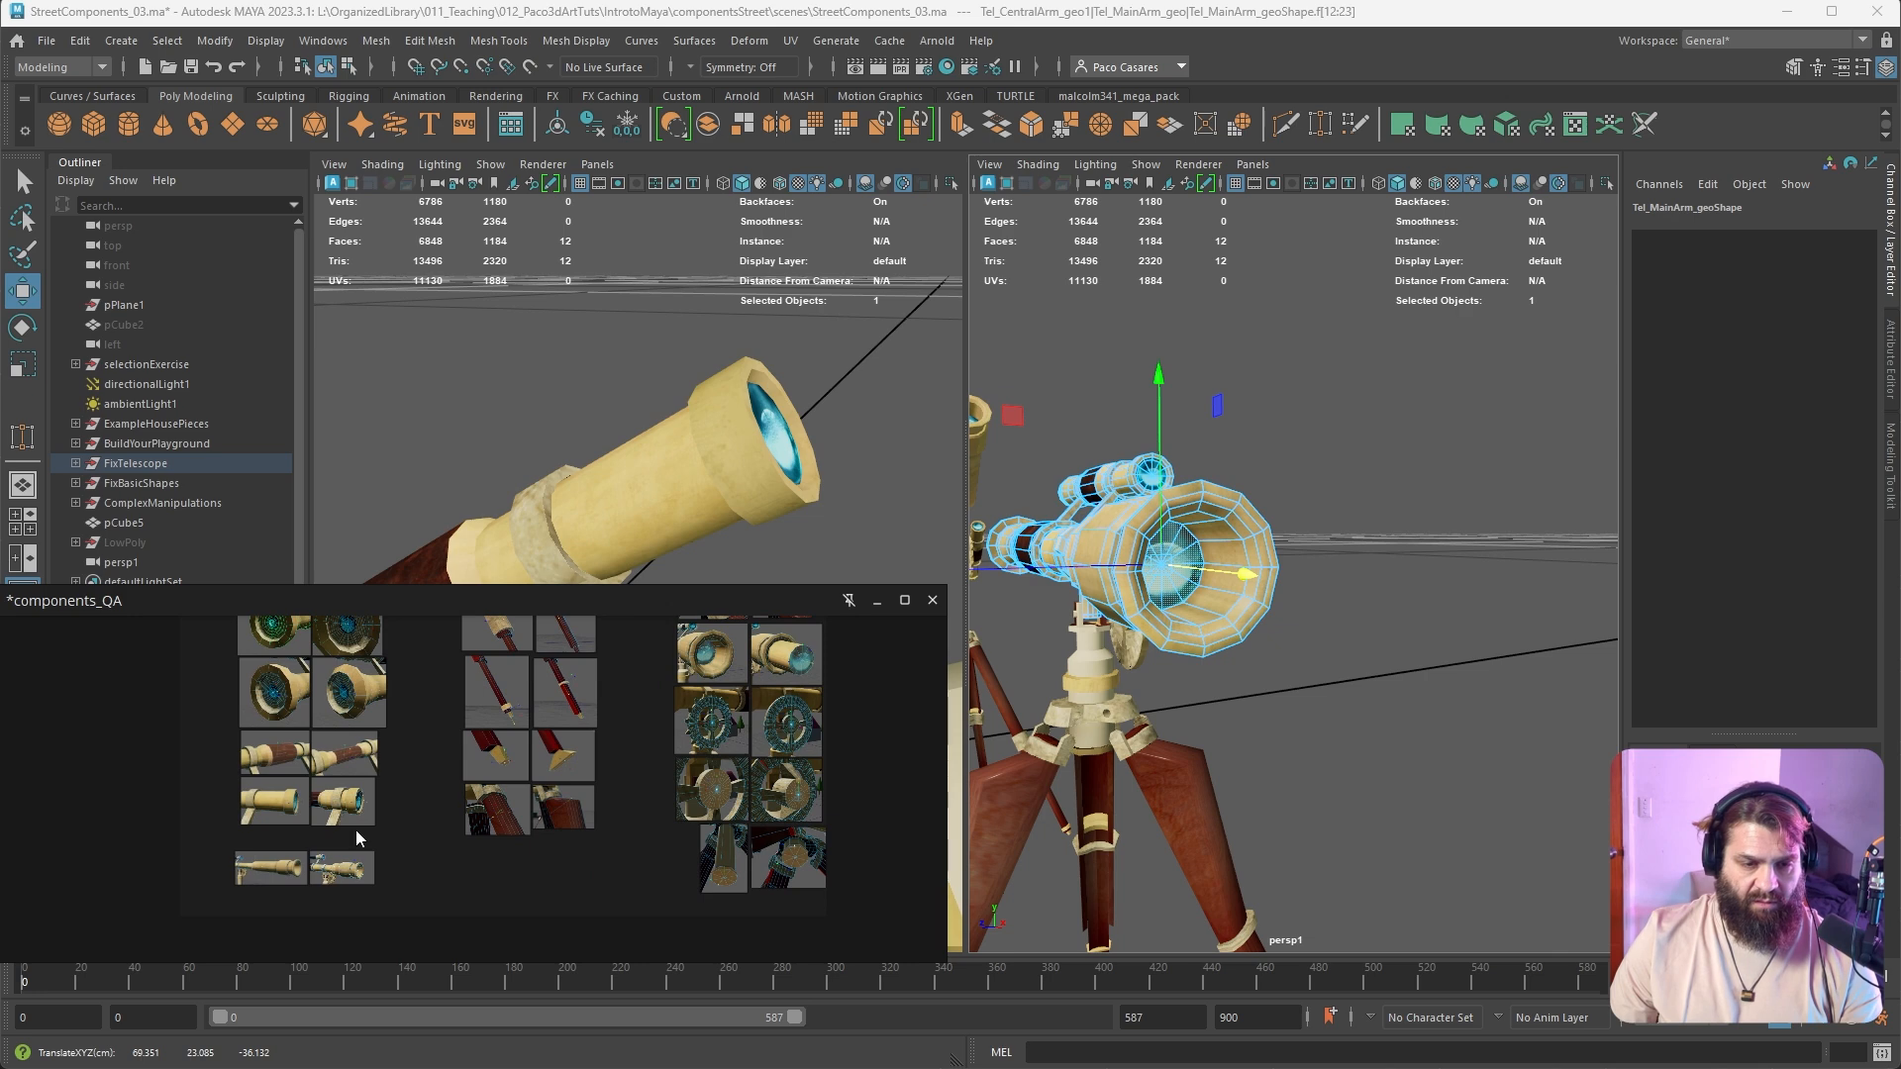
middle_click_drag(359, 833, 544, 774)
scroll(457, 775, "up", 5)
scroll(701, 897, "up", 6)
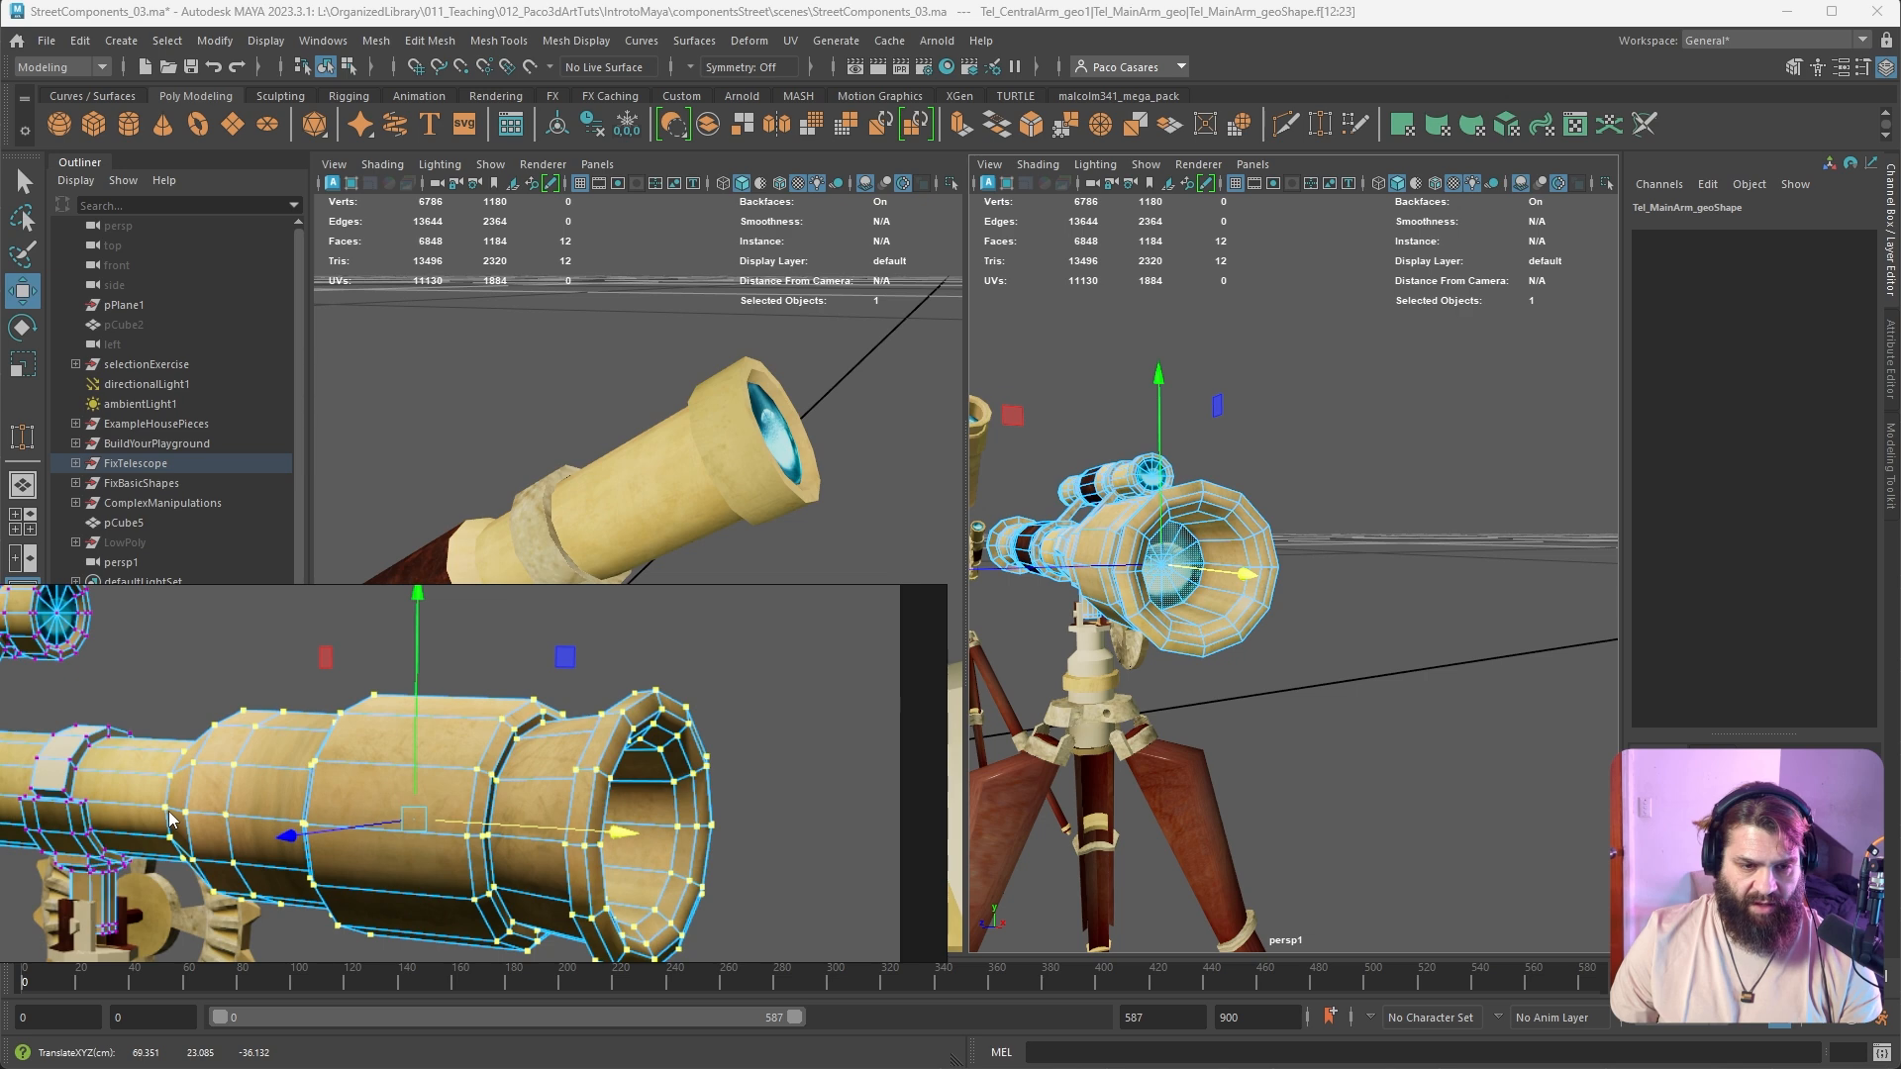
Grow the lens face selection over the main barrel's entire wide front section and move it outward along X to lengthen the narrow tube
left_click_drag(1194, 743, 1312, 789, "alt")
key("shift+period")
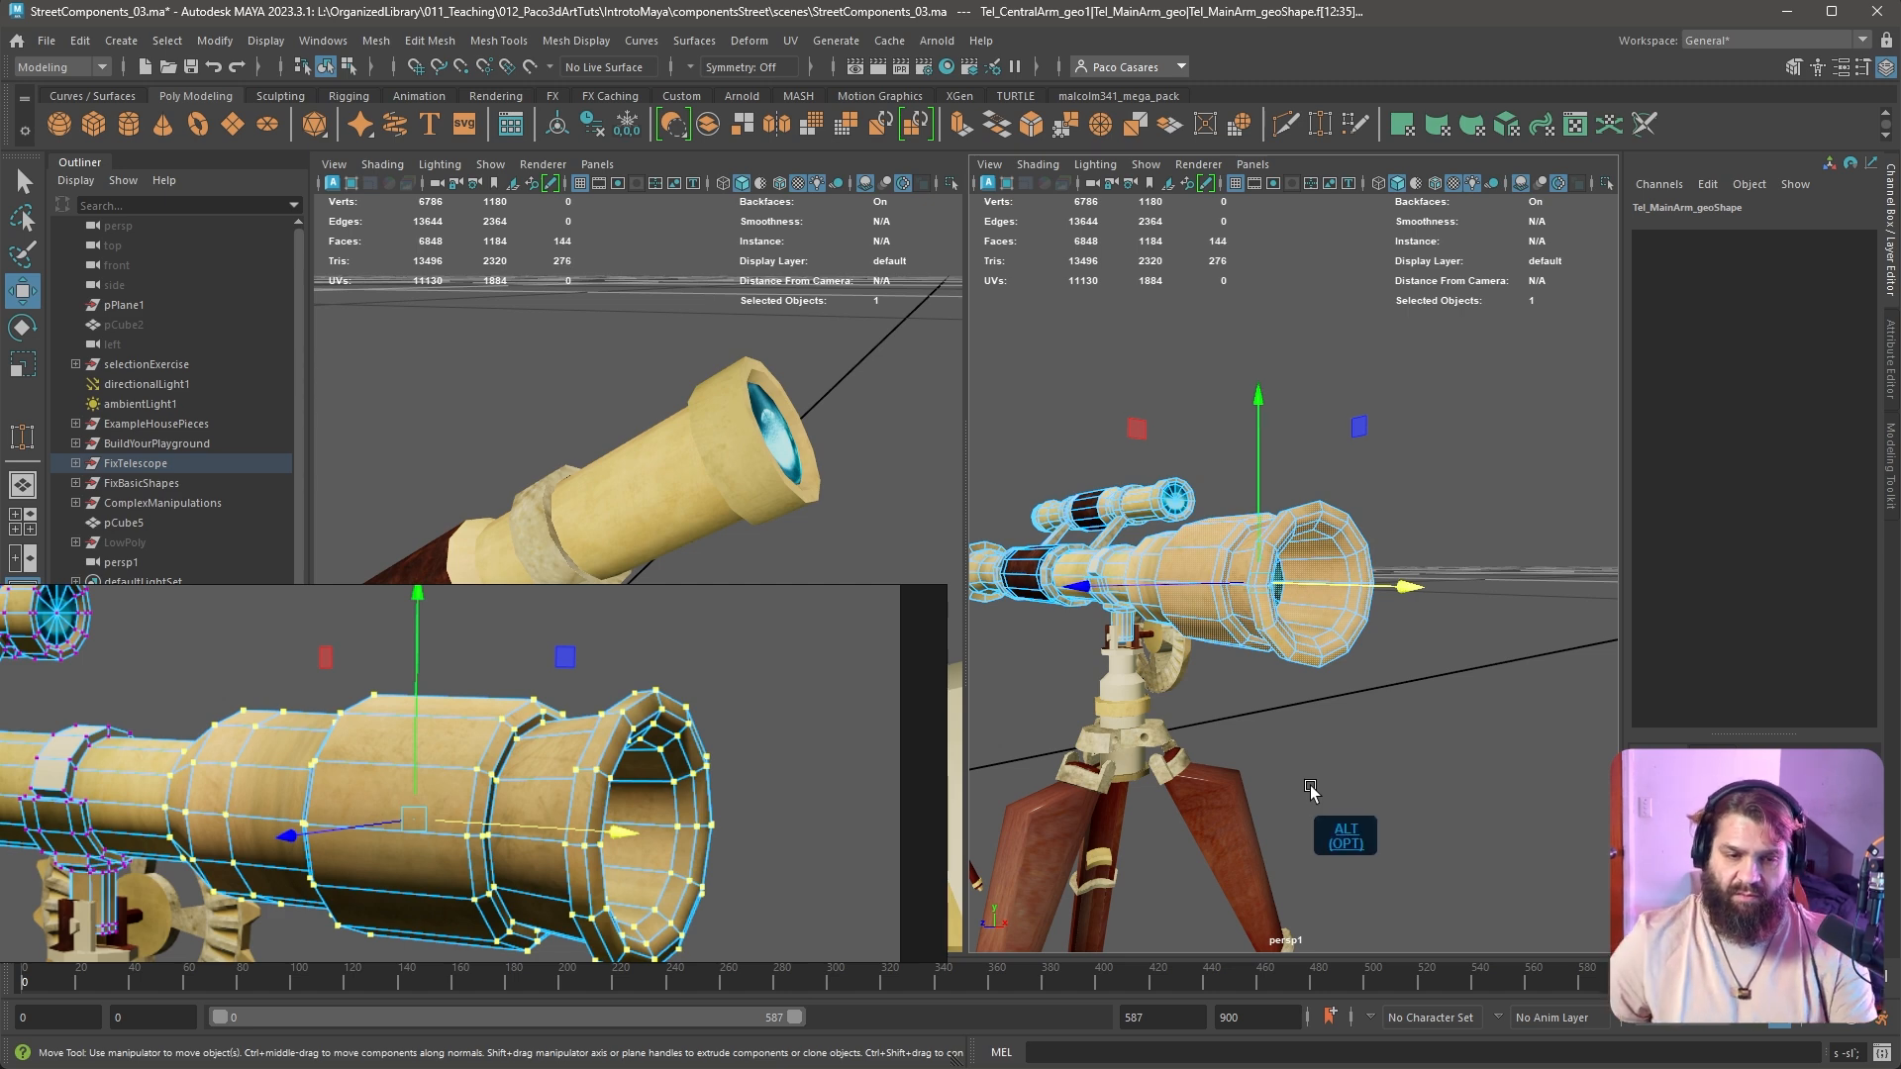
left_click_drag(1213, 785, 1386, 777, "alt")
right_click_drag(1284, 750, 1334, 753, "alt")
middle_click_drag(1335, 753, 1361, 784, "alt")
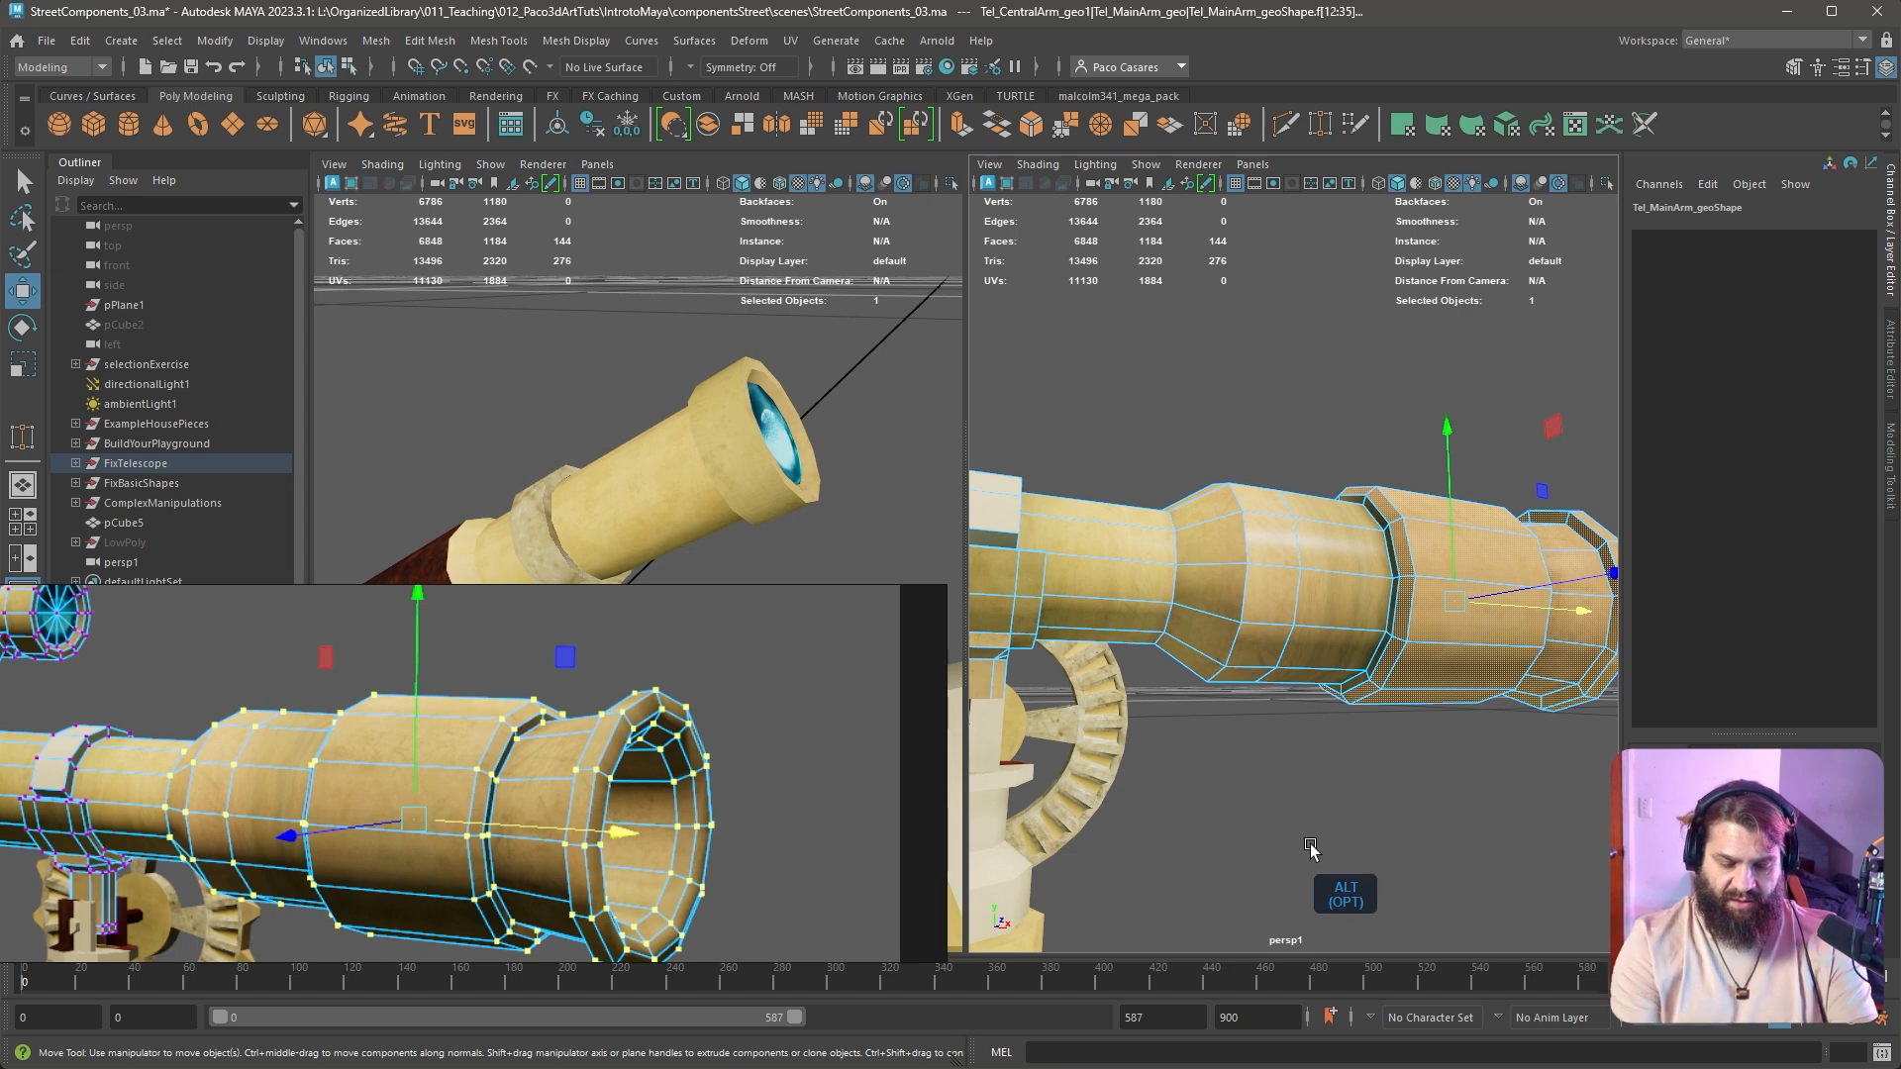
key("shift+period")
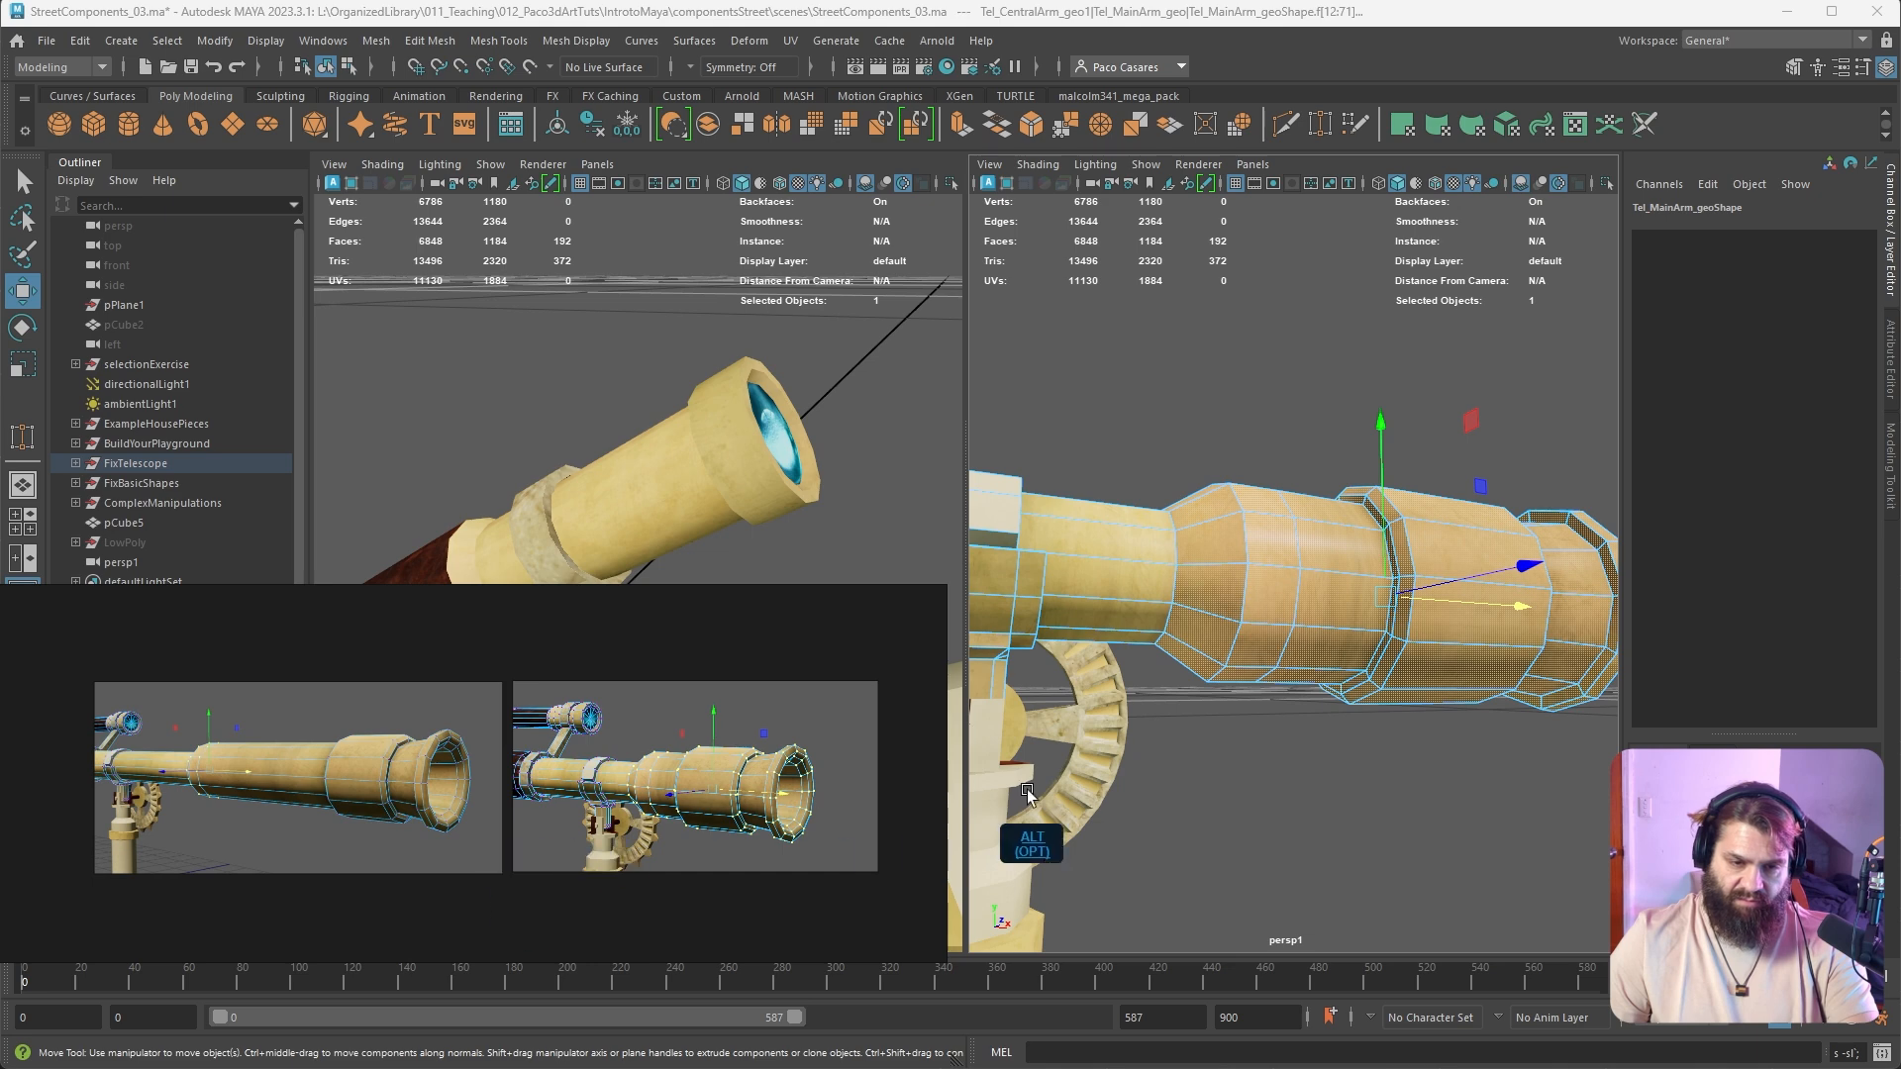
right_click_drag(980, 773, 1095, 676, "alt")
left_click_drag(1094, 676, 1228, 685, "alt")
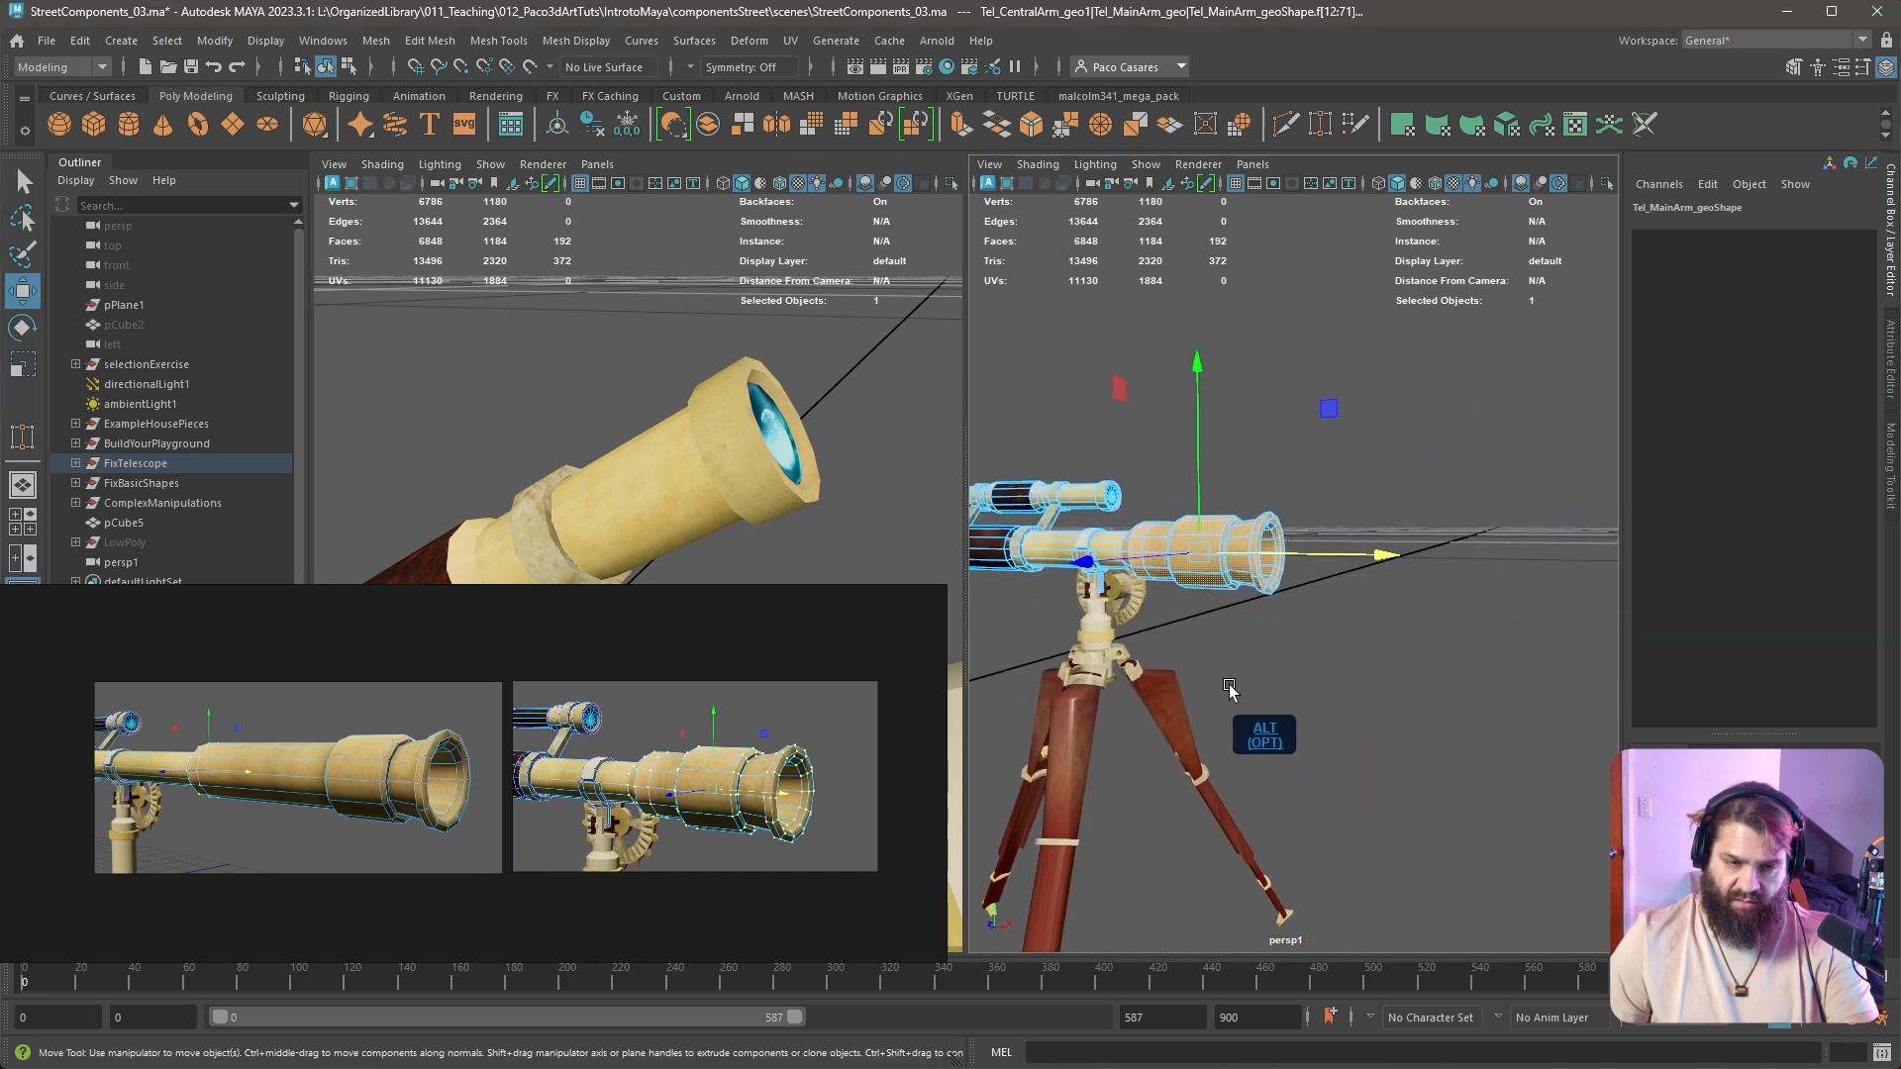
left_click_drag(1338, 558, 1446, 582)
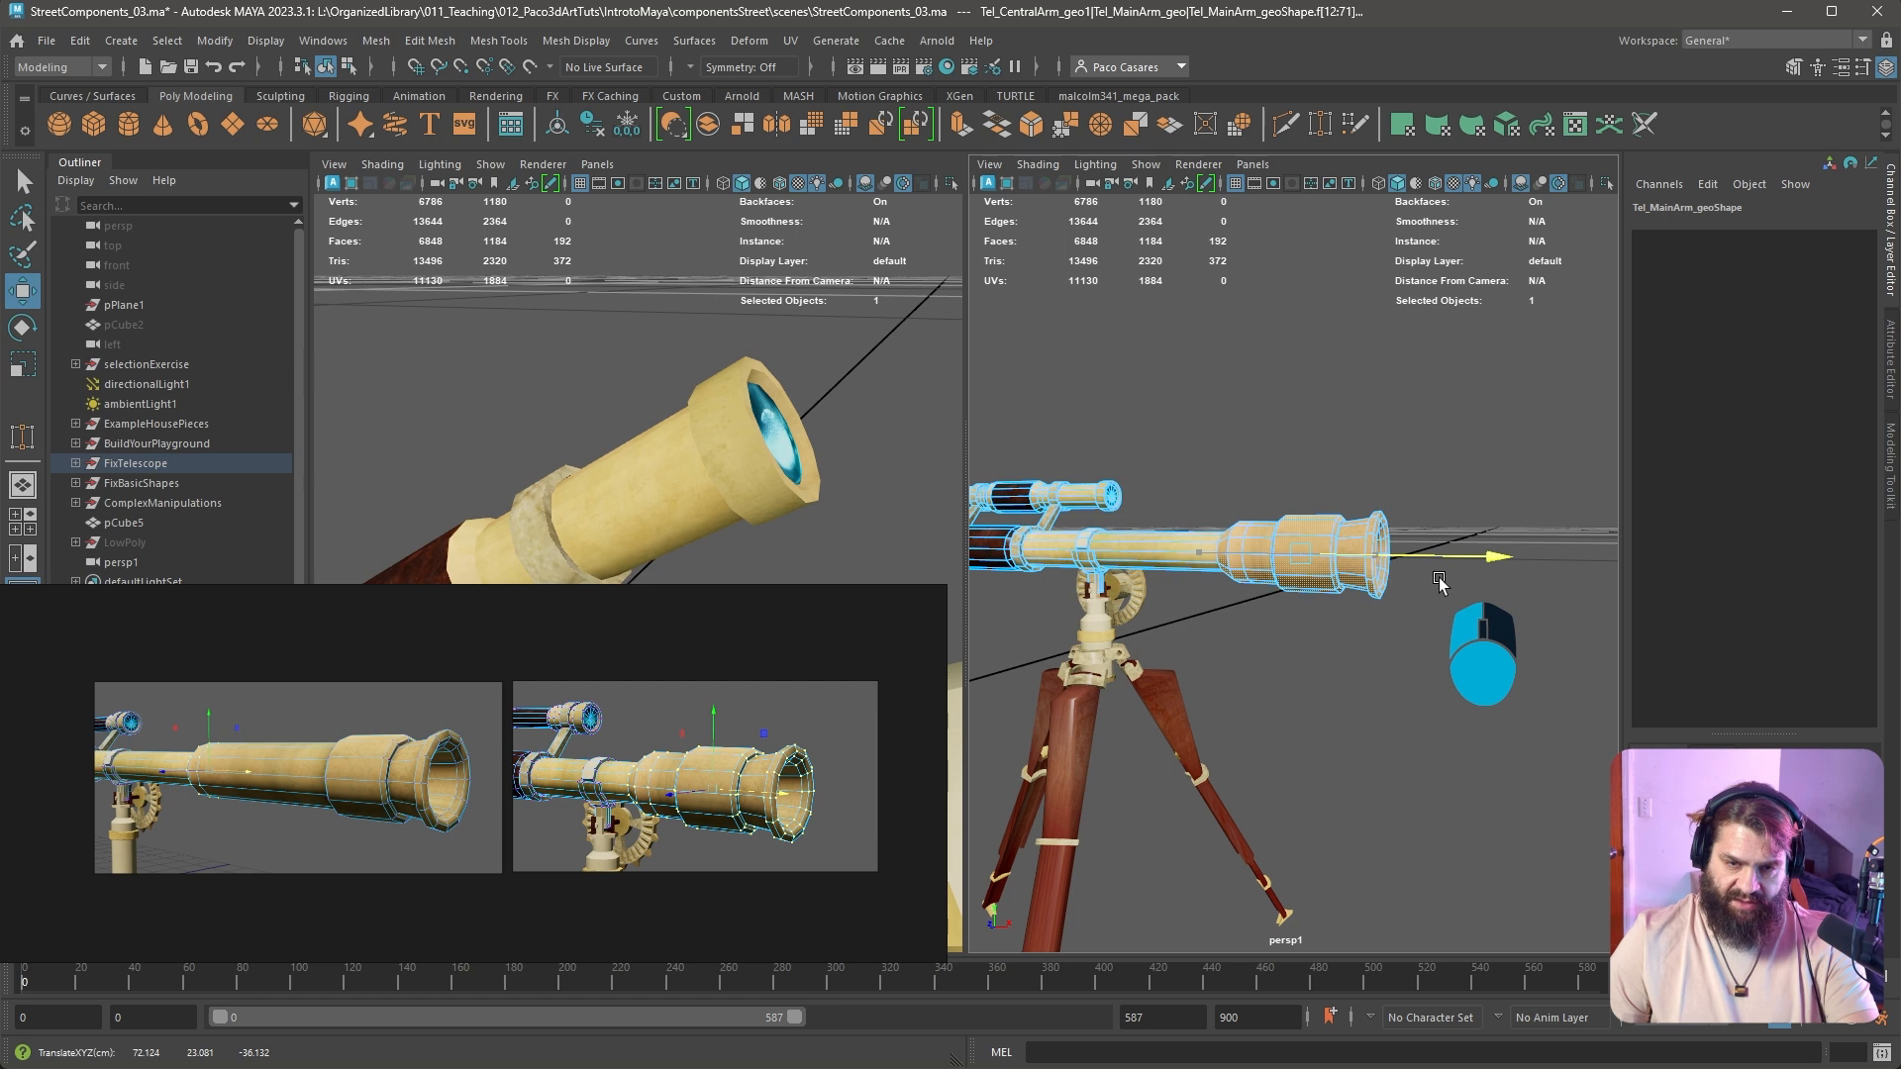
left_click_drag(1442, 582, 1419, 586)
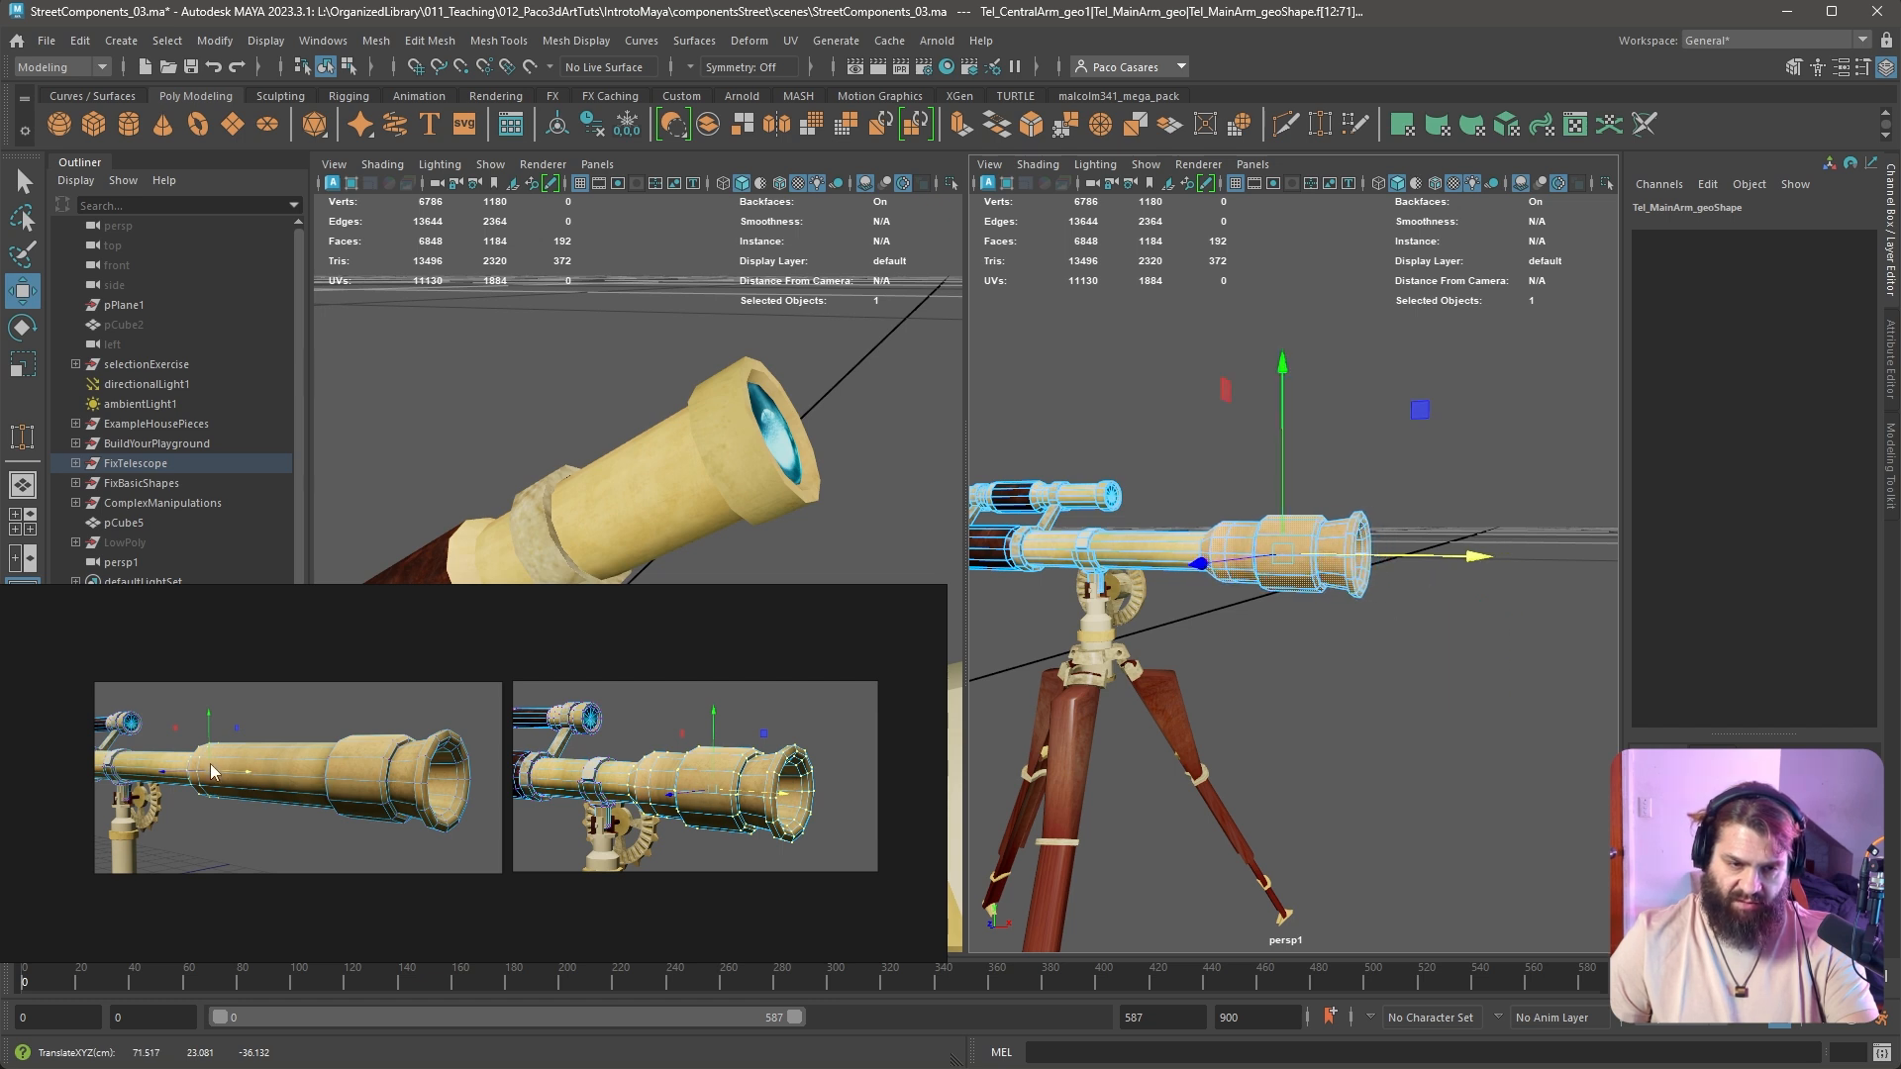
Shrink the face selection off the front section's rear rings and move the remaining faces outward along X to stretch the middle segment
right_click_drag(1188, 663, 1349, 733, "alt")
left_click_drag(1297, 732, 1388, 730, "alt")
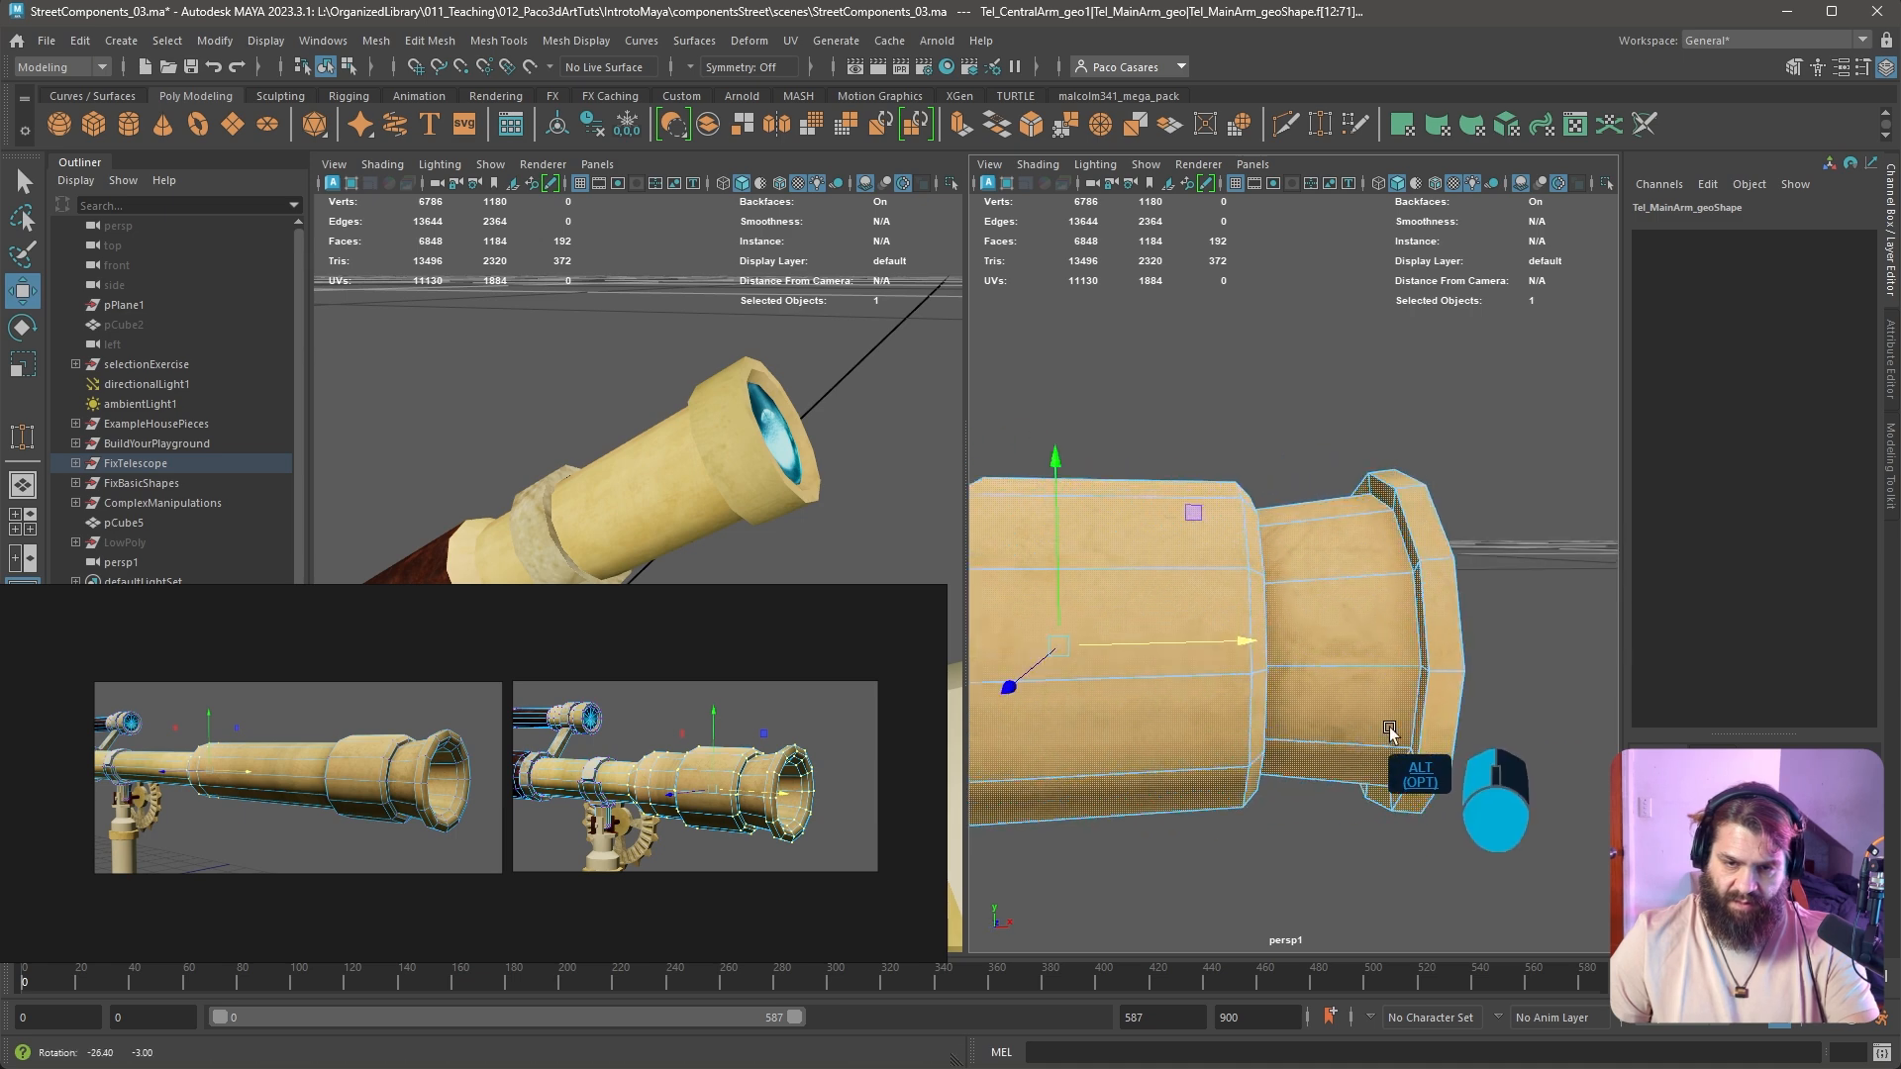
middle_click_drag(1029, 737, 1399, 723, "alt")
right_click_drag(1387, 707, 1426, 745, "alt")
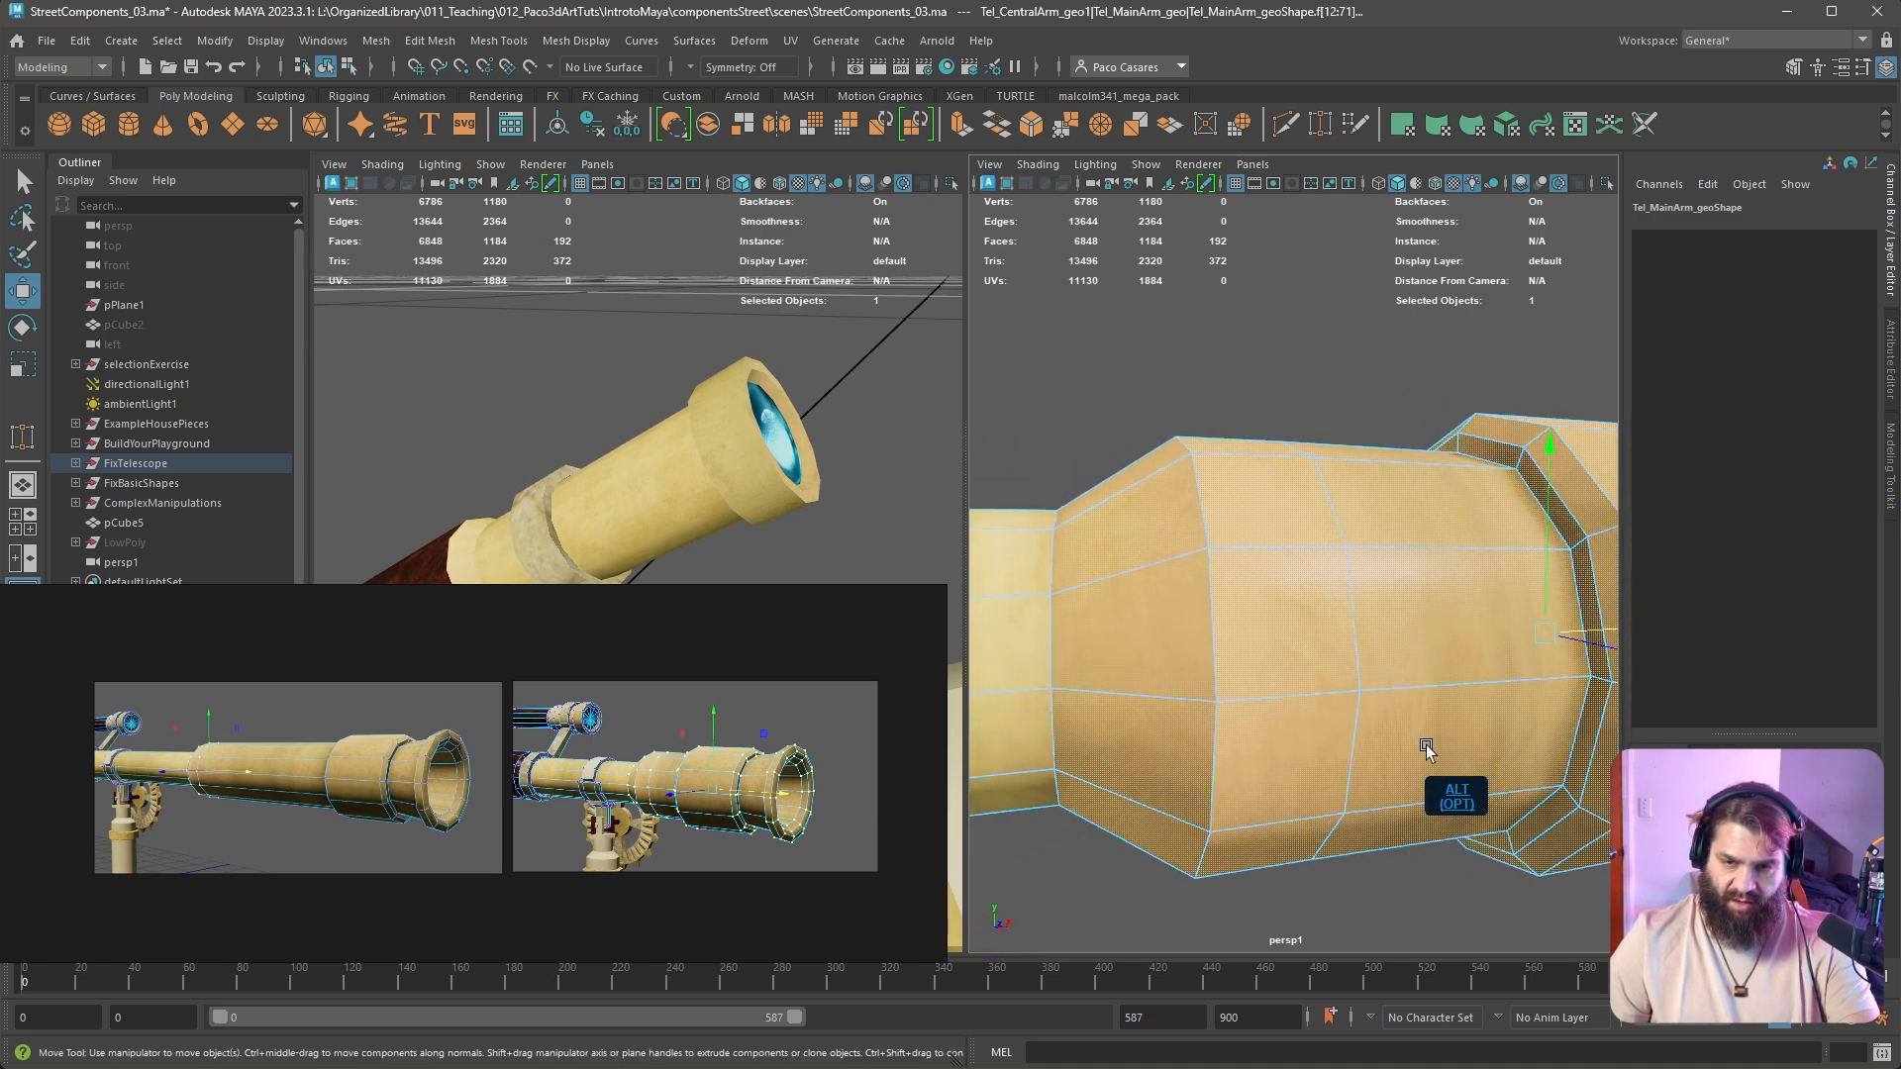
middle_click_drag(1396, 624, 1309, 622, "alt")
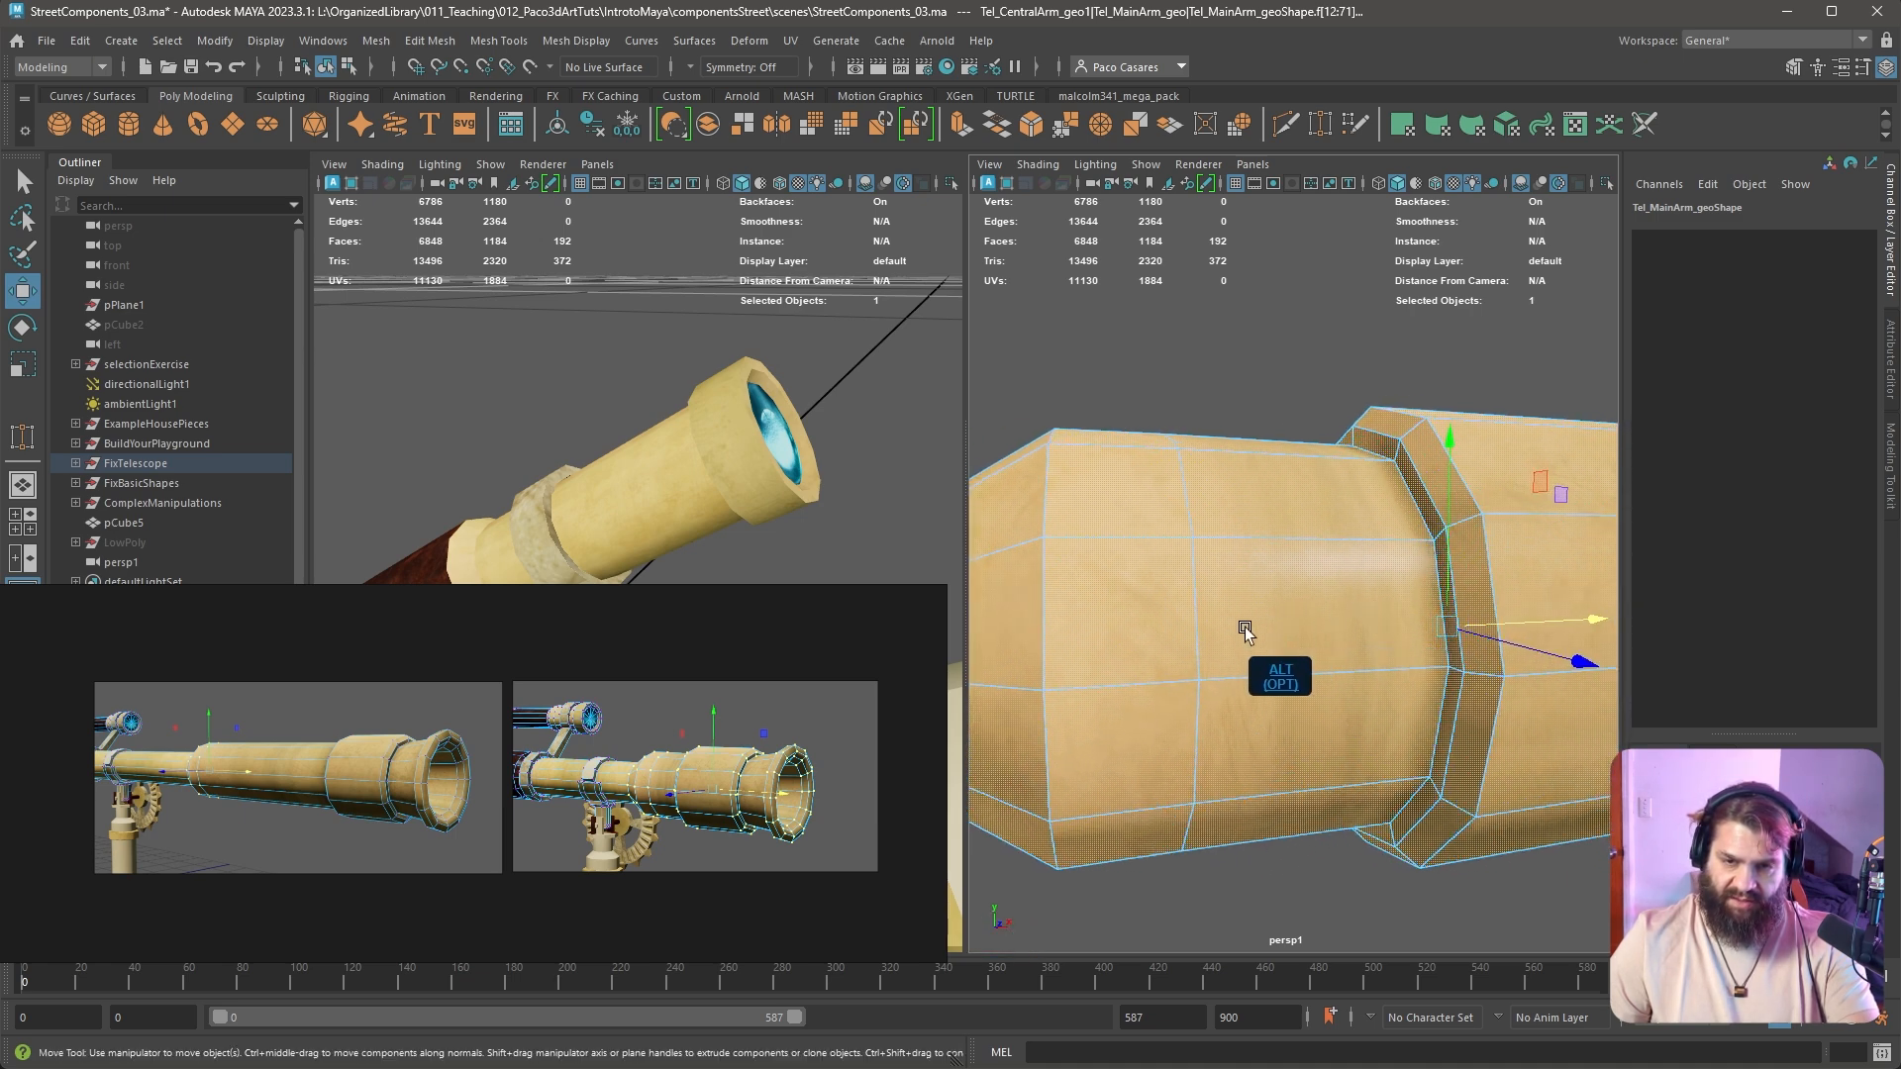
right_click_drag(1244, 698, 1198, 693, "alt")
right_click_drag(1315, 651, 1387, 687, "alt")
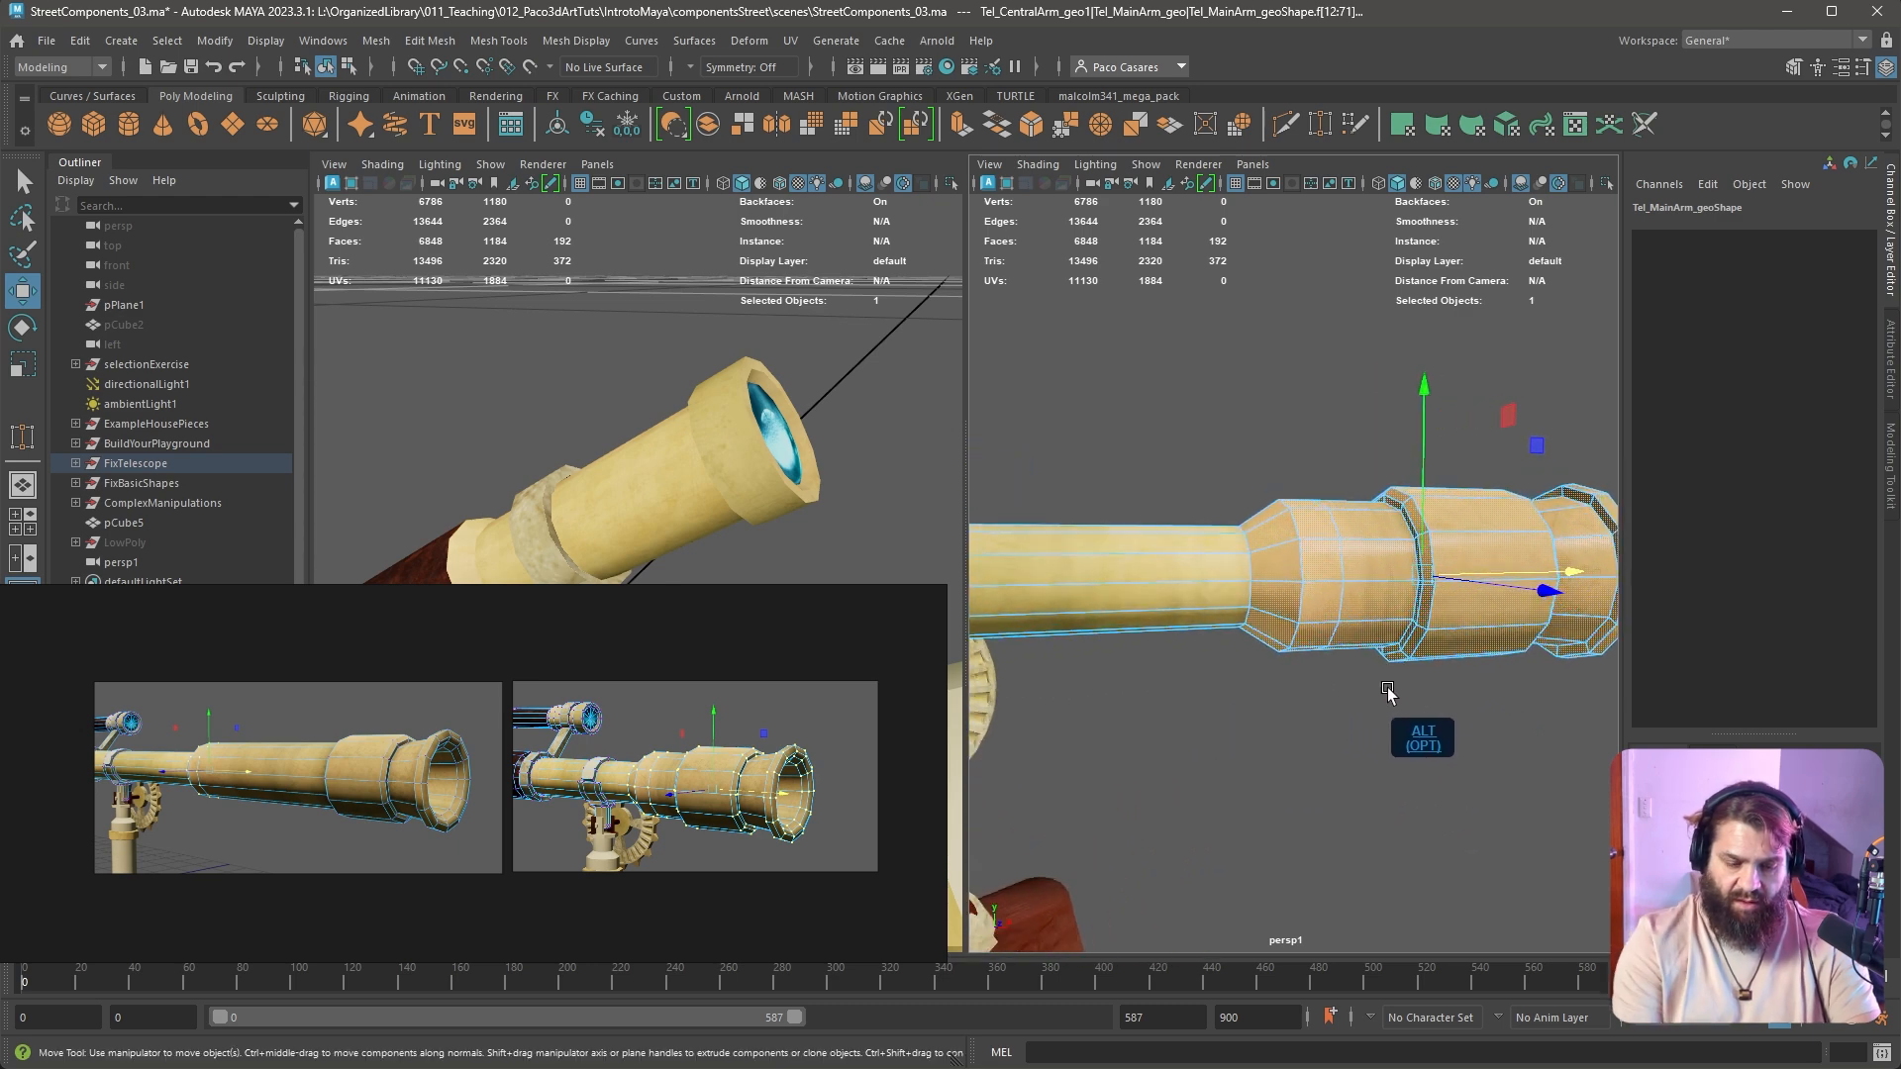
key("shift+comma")
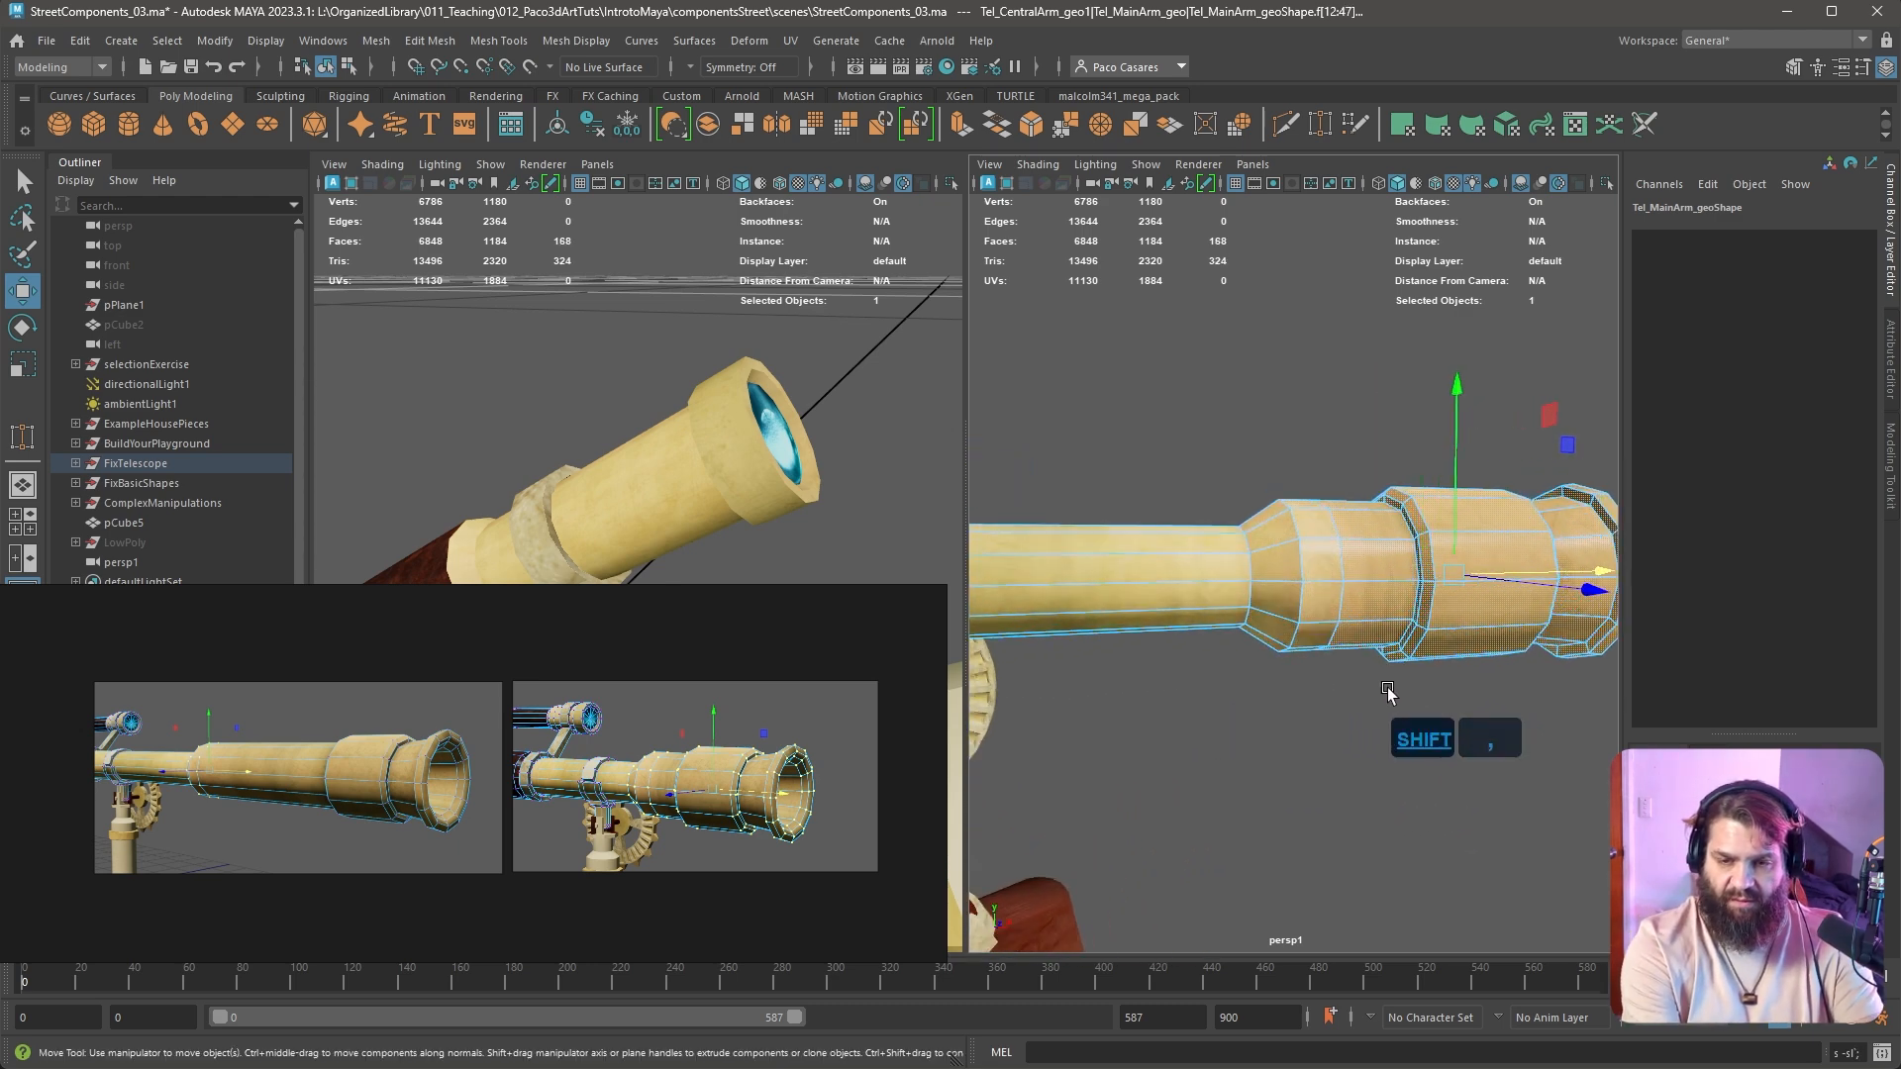
key("shift+comma")
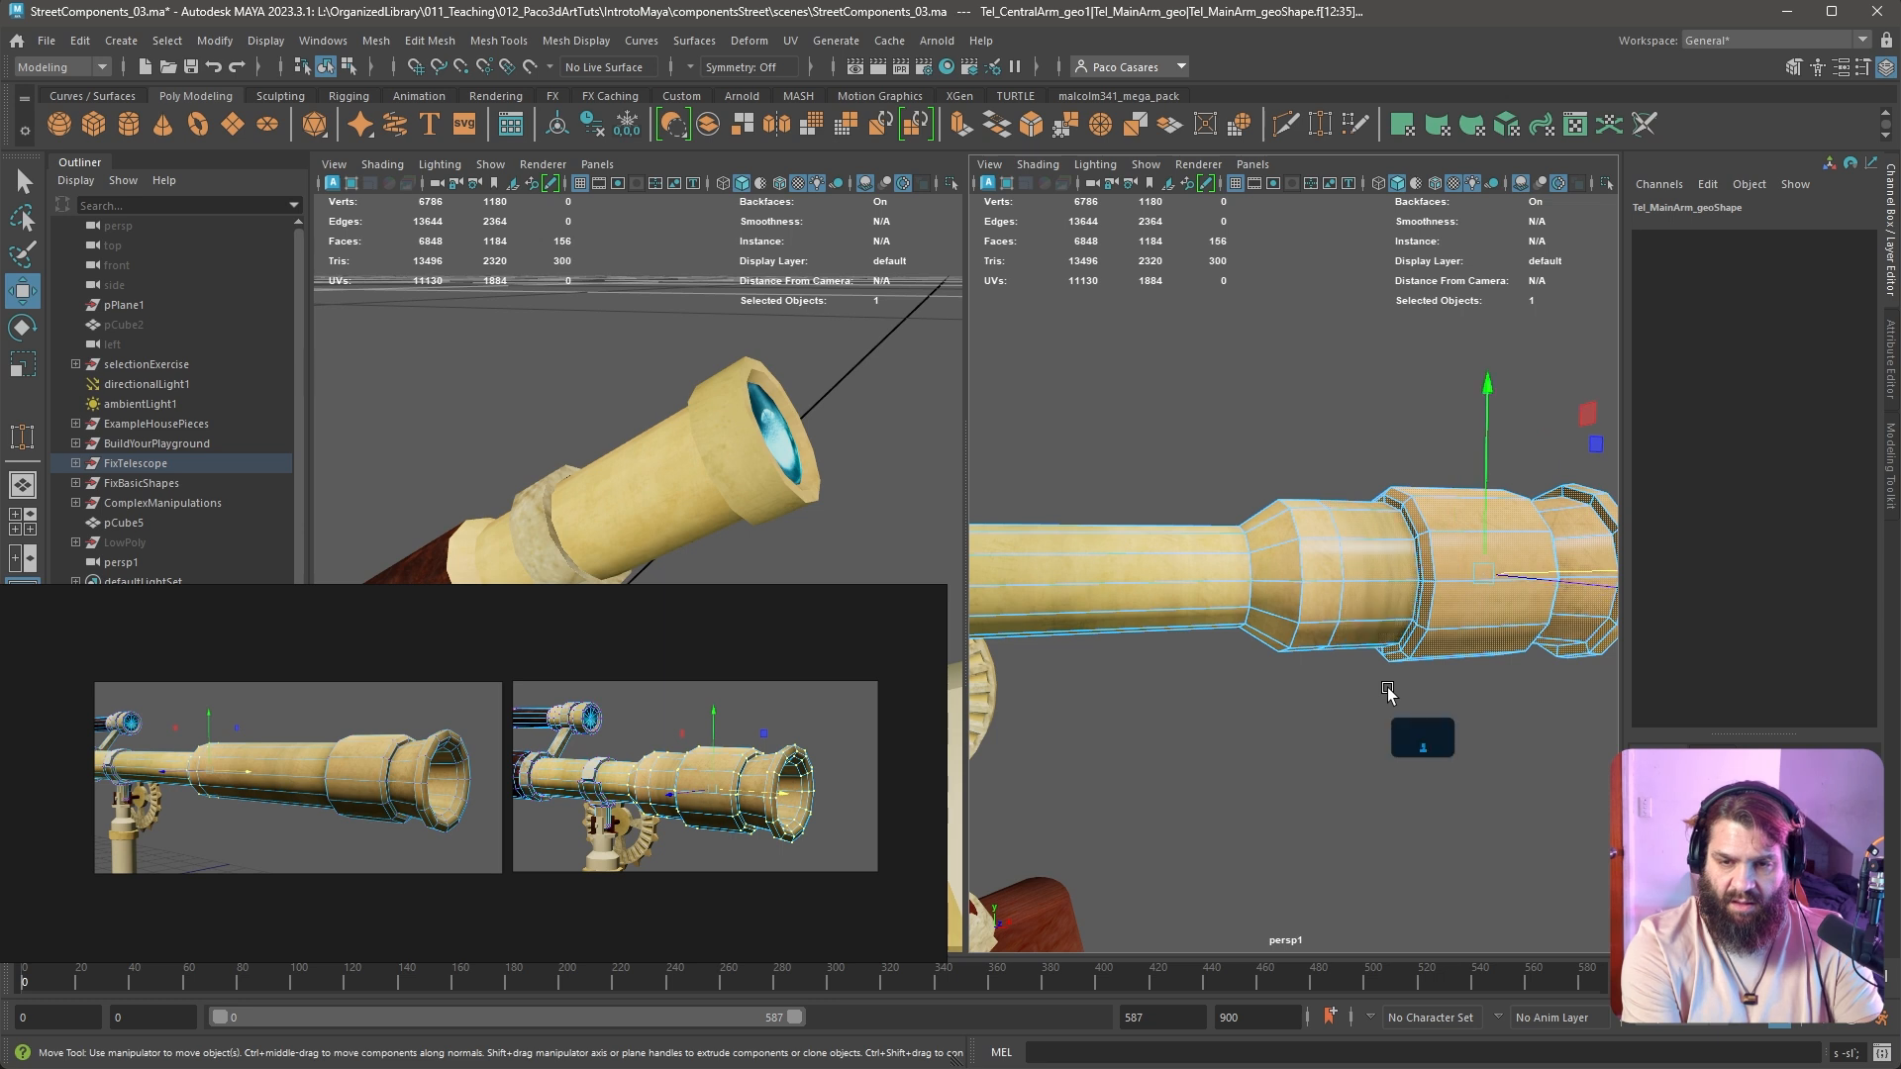
right_click_drag(1402, 681, 1379, 653, "alt")
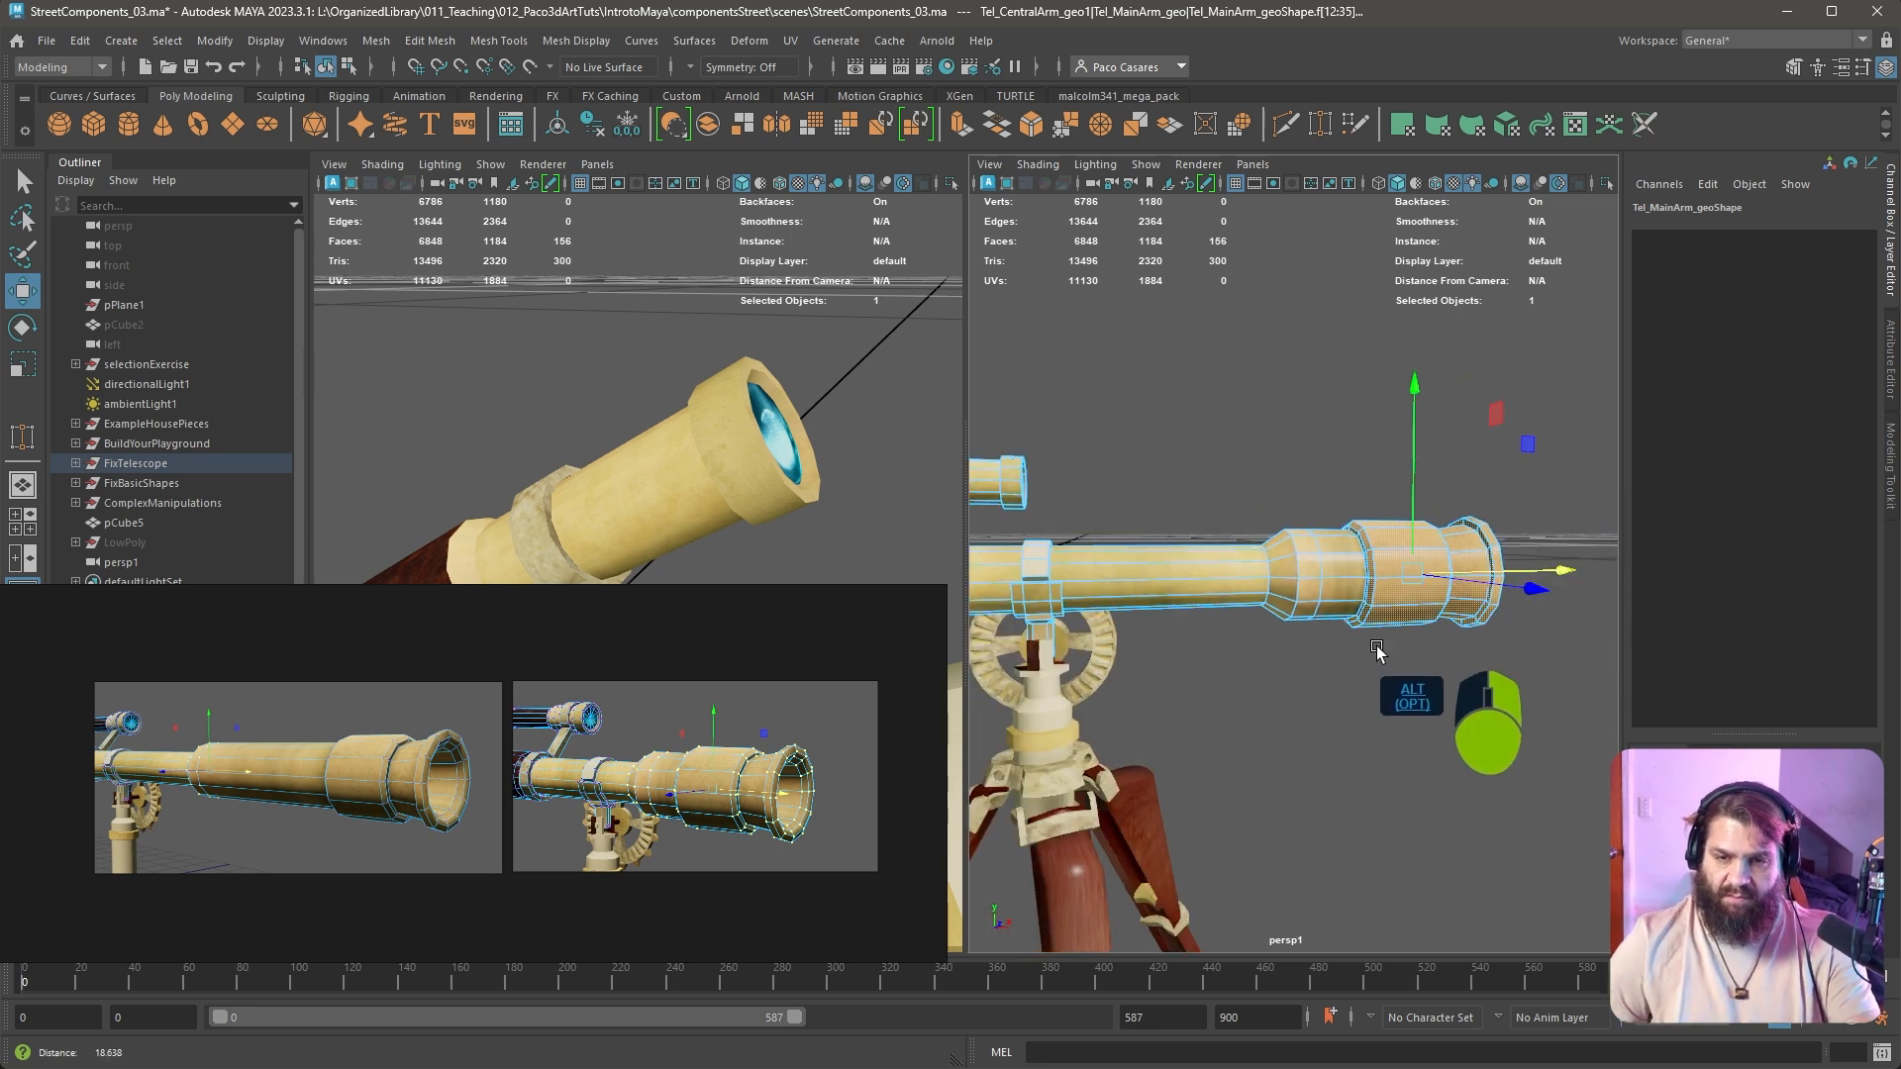
middle_click_drag(1379, 654, 1282, 662, "alt")
right_click_drag(1281, 662, 1474, 651, "alt")
left_click_drag(1363, 611, 1597, 628)
left_click_drag(1471, 735, 1354, 764, "alt")
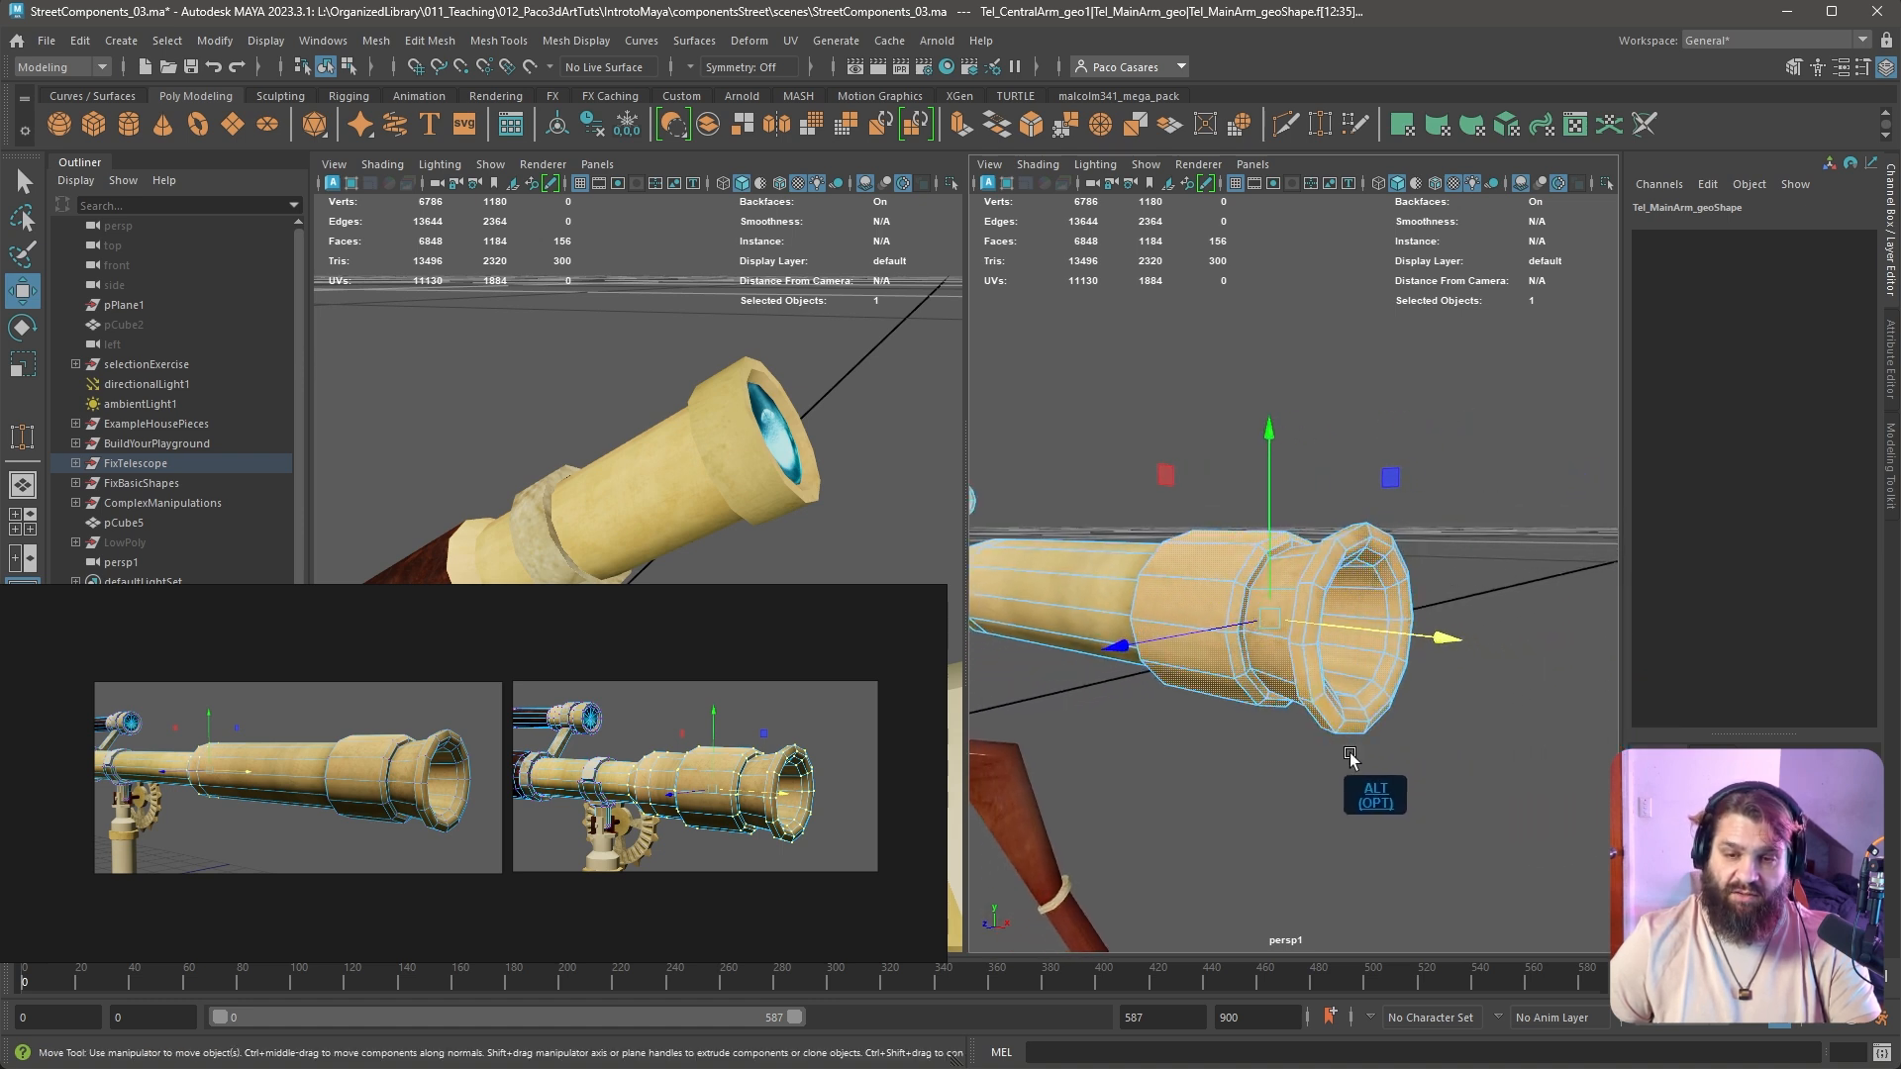
Compare the lengthened main barrel with the example telescope and return to the small scope's reference pair
right_click_drag(1358, 777, 1282, 786, "alt")
middle_click_drag(1281, 785, 1432, 711, "alt")
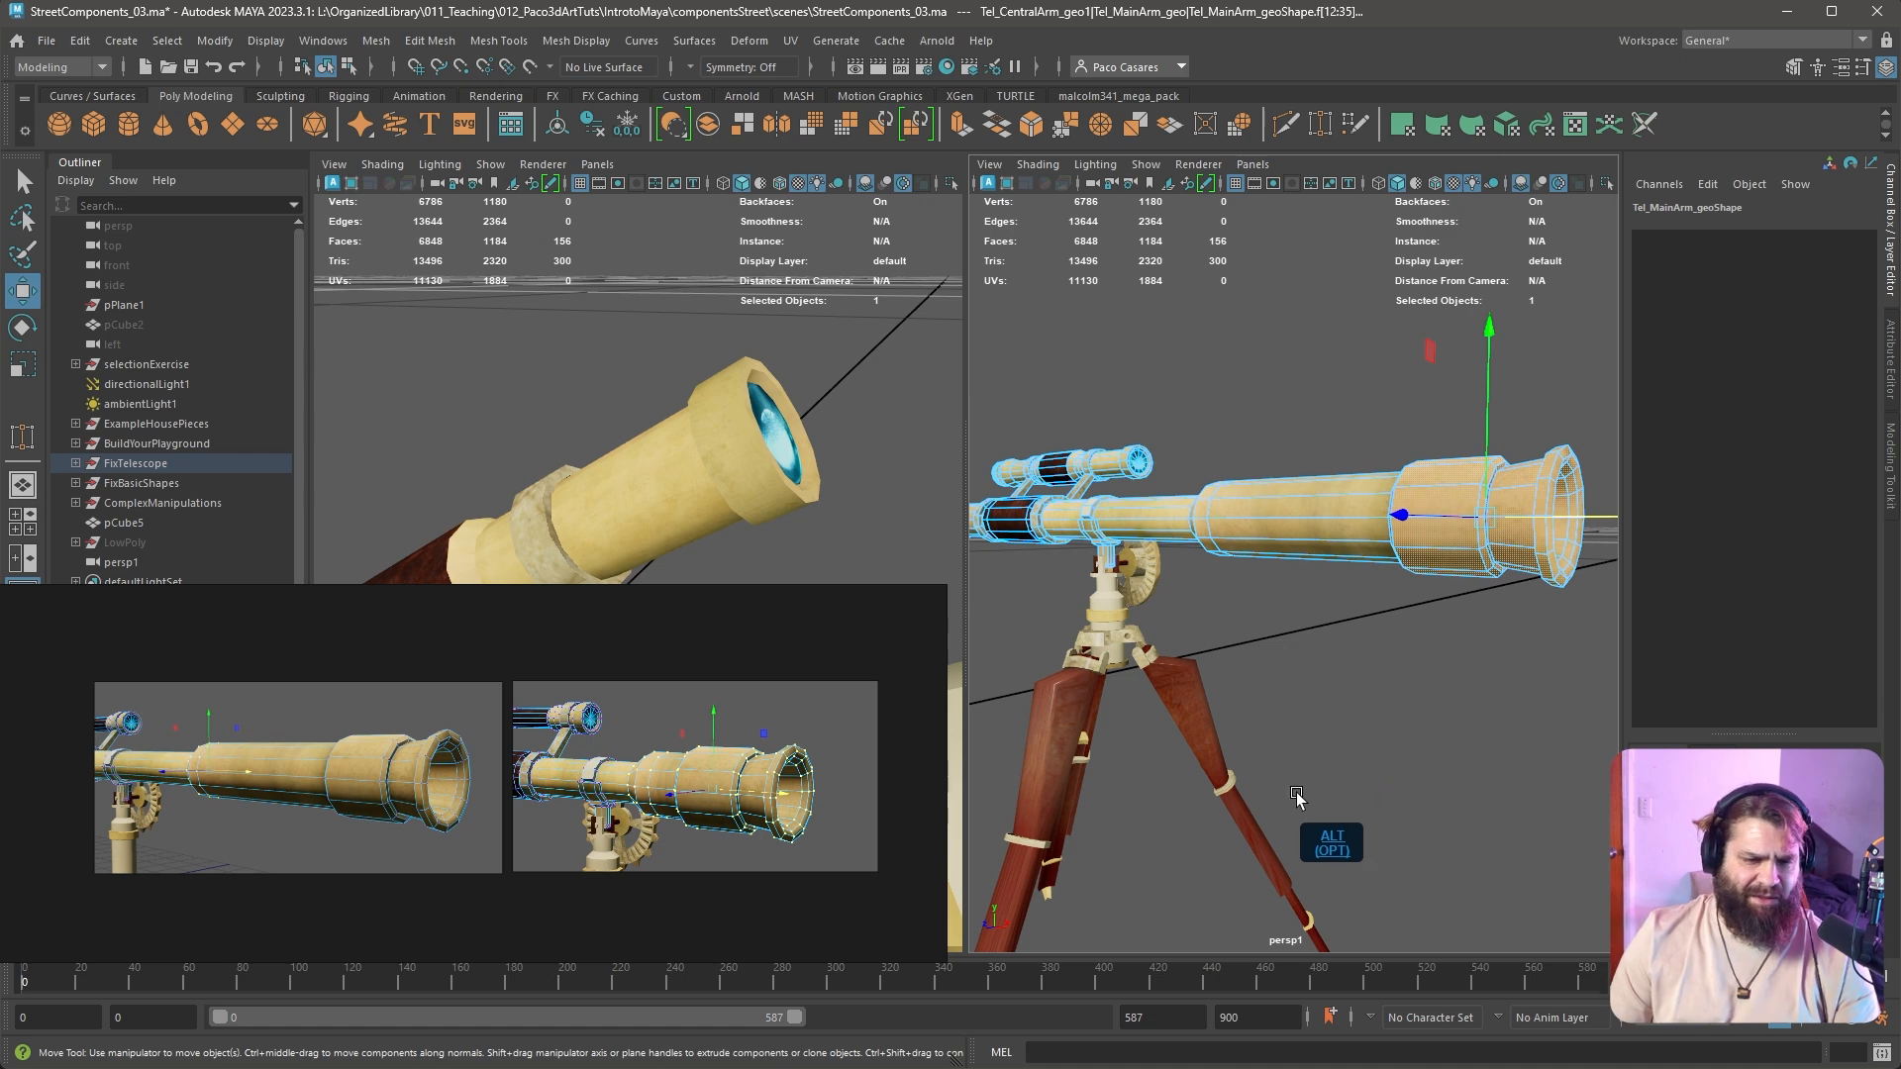
left_click_drag(1452, 532, 1343, 706, "alt")
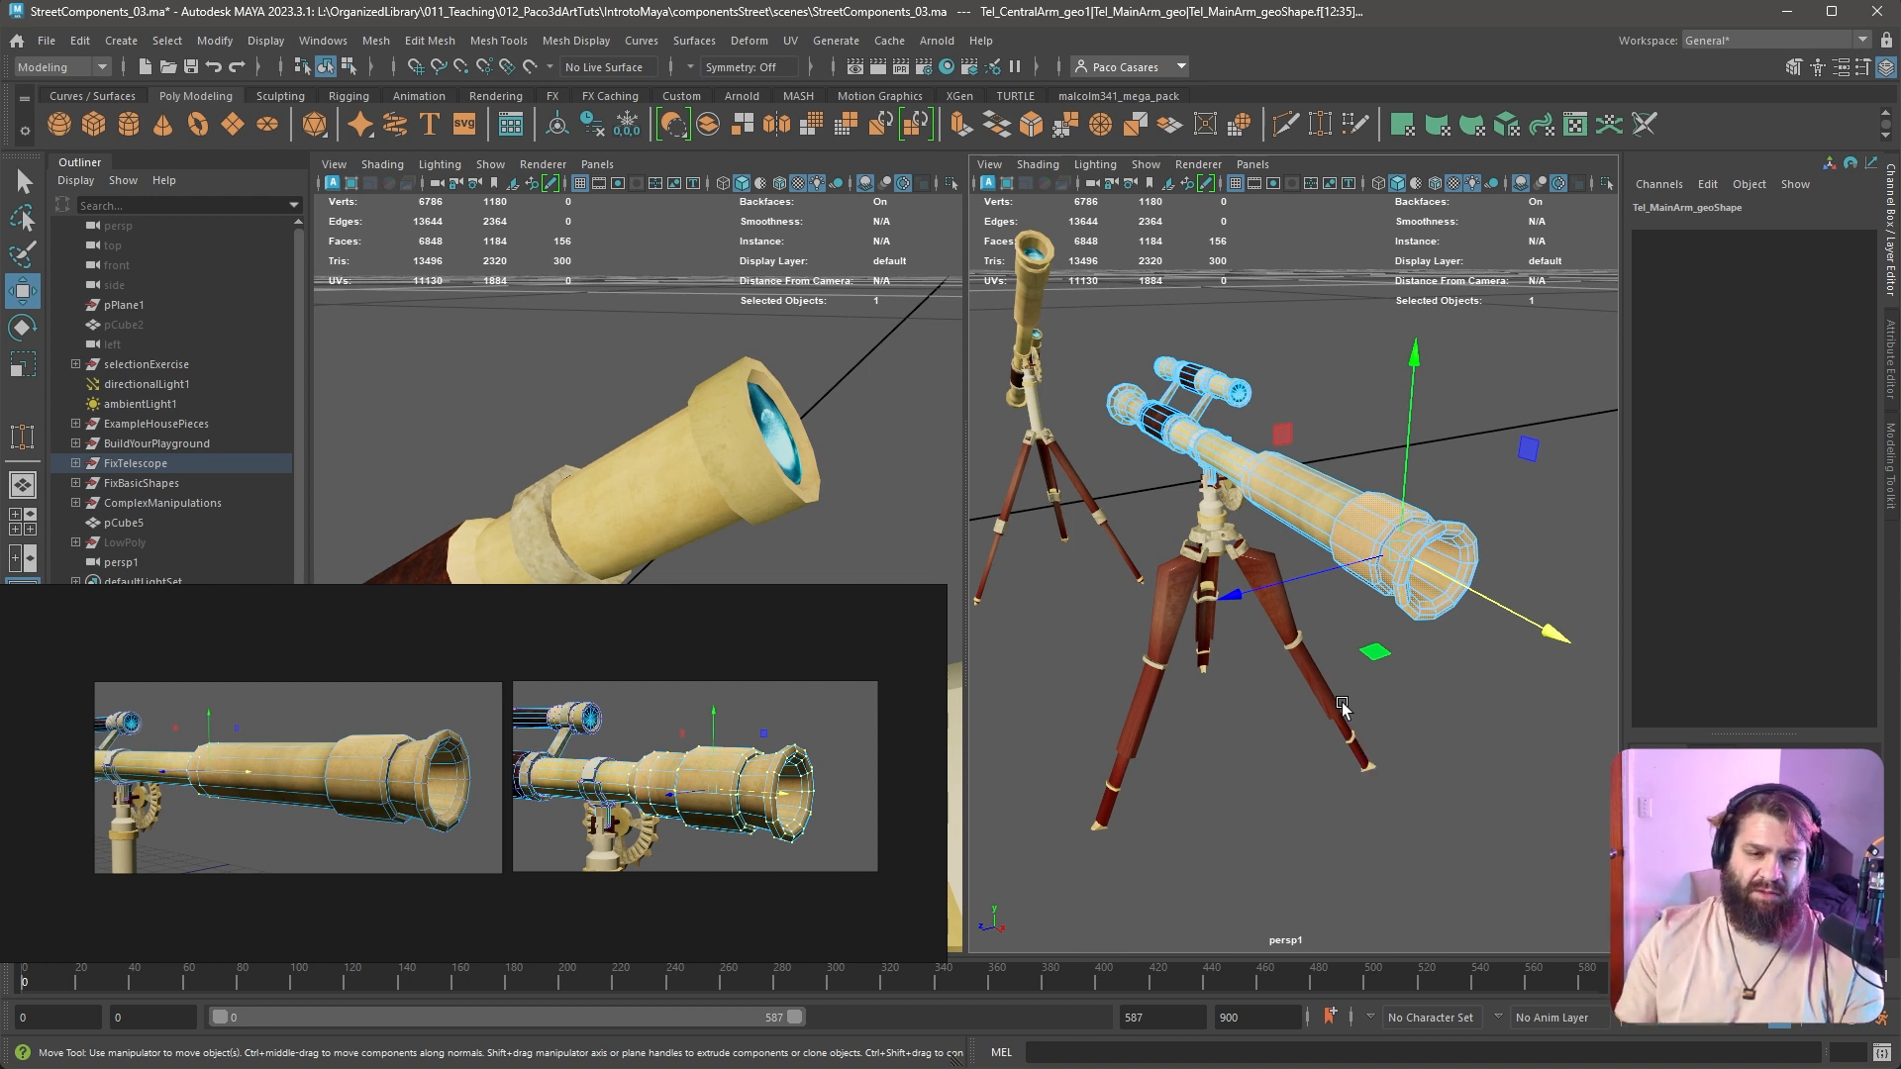
scroll(483, 775, "down", 3)
middle_click_drag(592, 810, 558, 987)
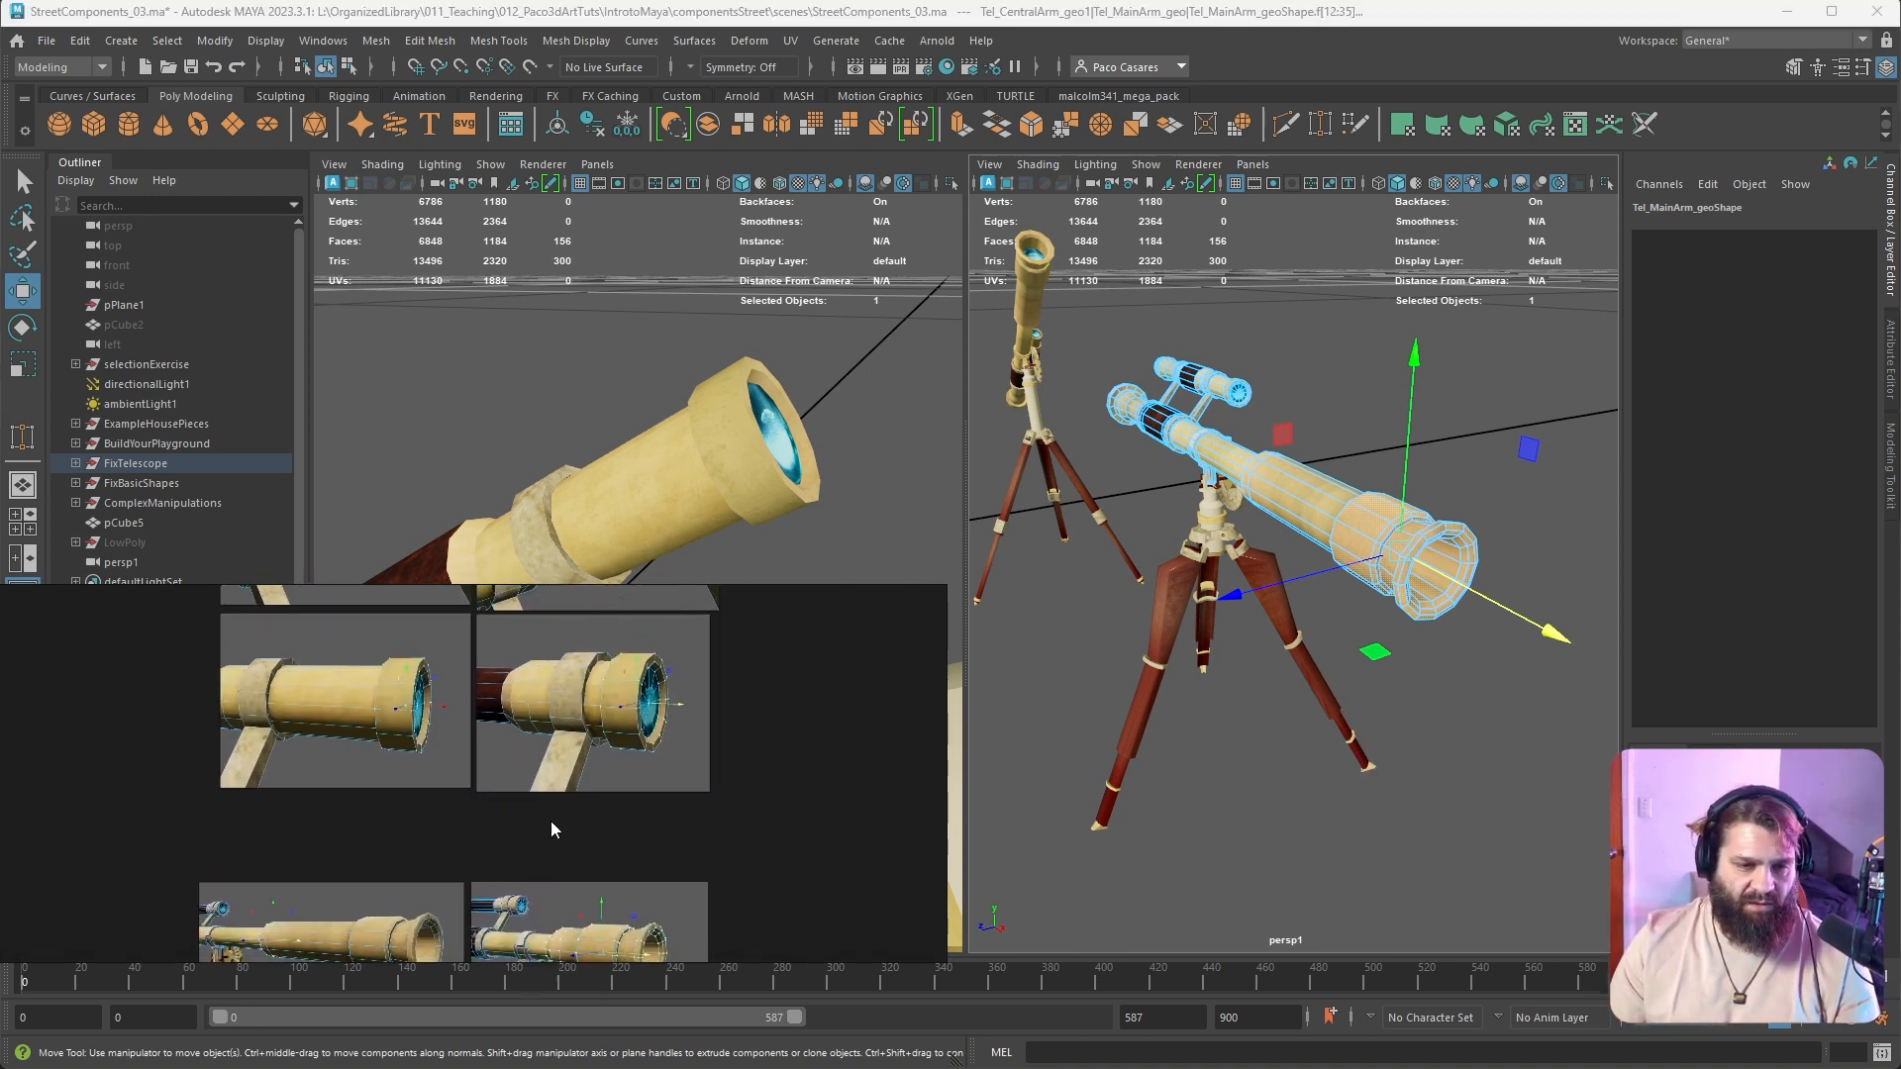
Move the finished main barrel and lens reference pairs away from the remaining leg and wheel references on the board
left_click_drag(1161, 671, 1165, 664, "alt")
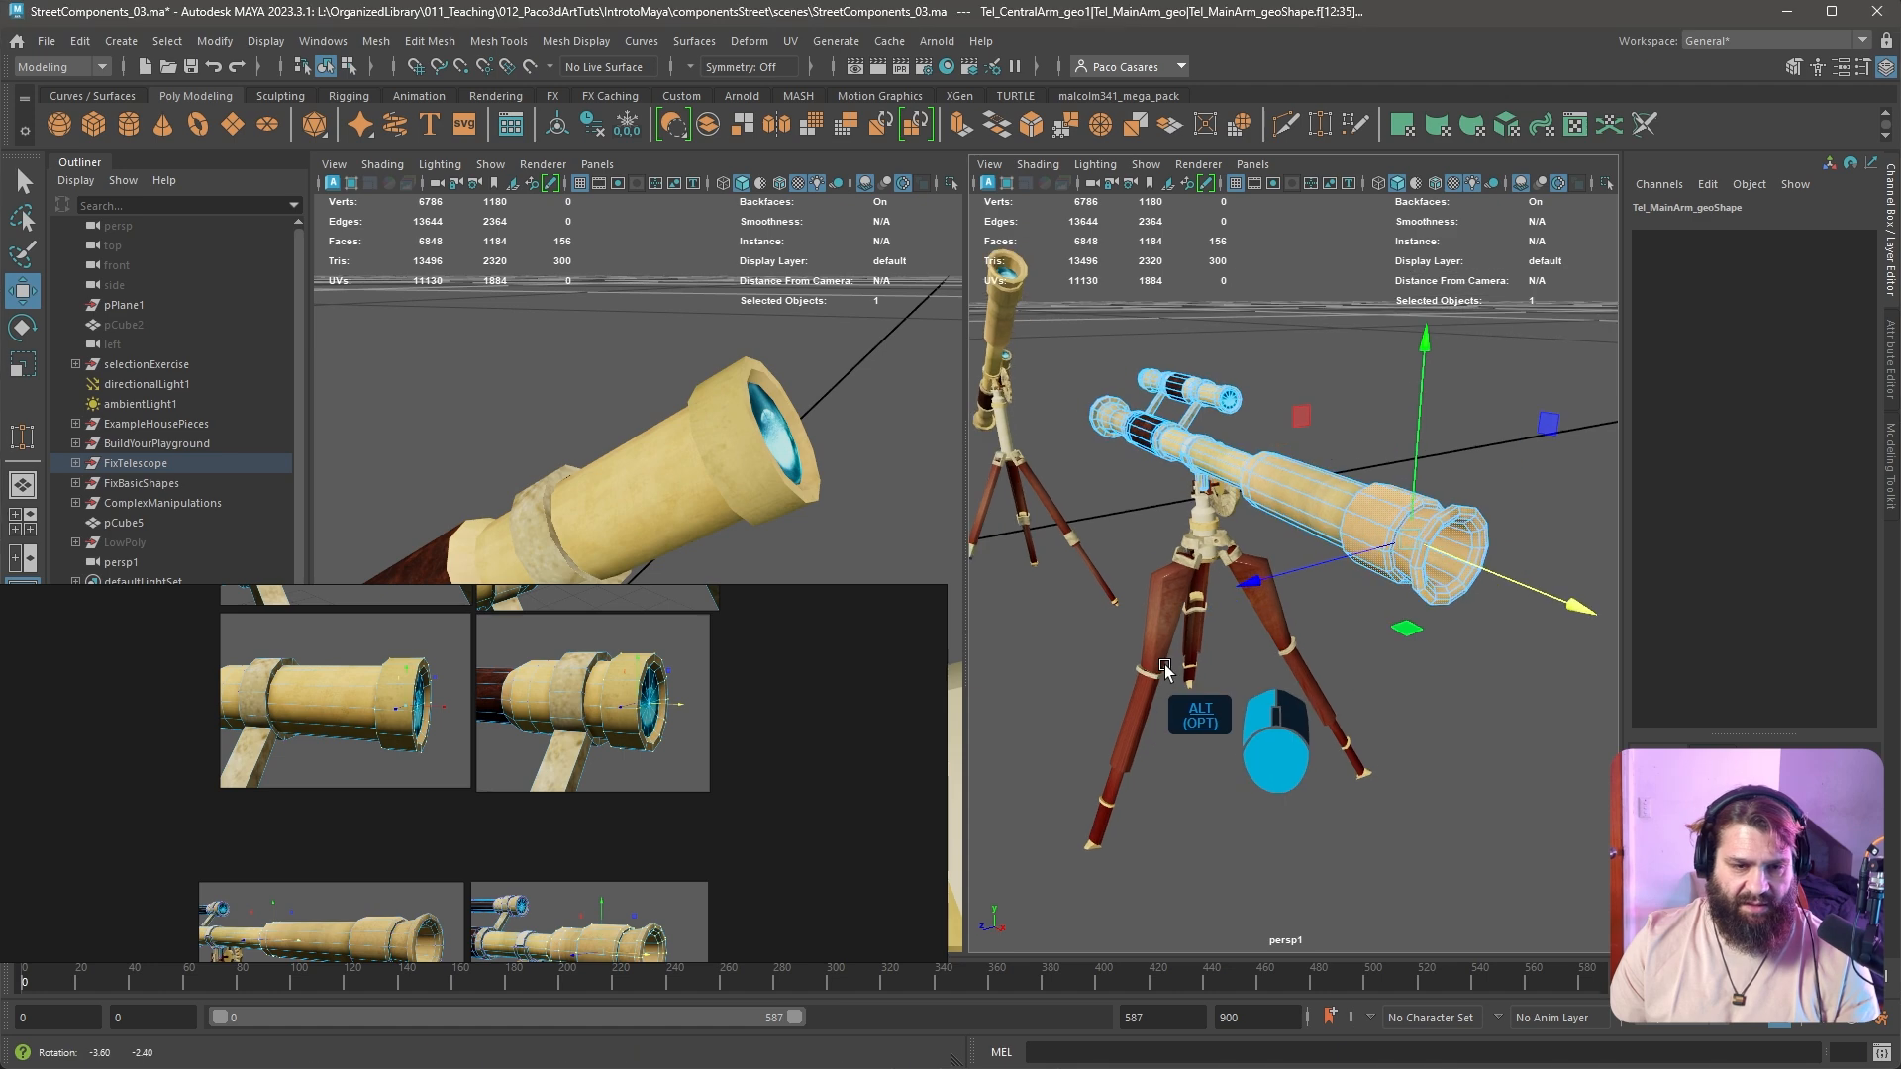
scroll(692, 771, "down", 3)
left_click(627, 833)
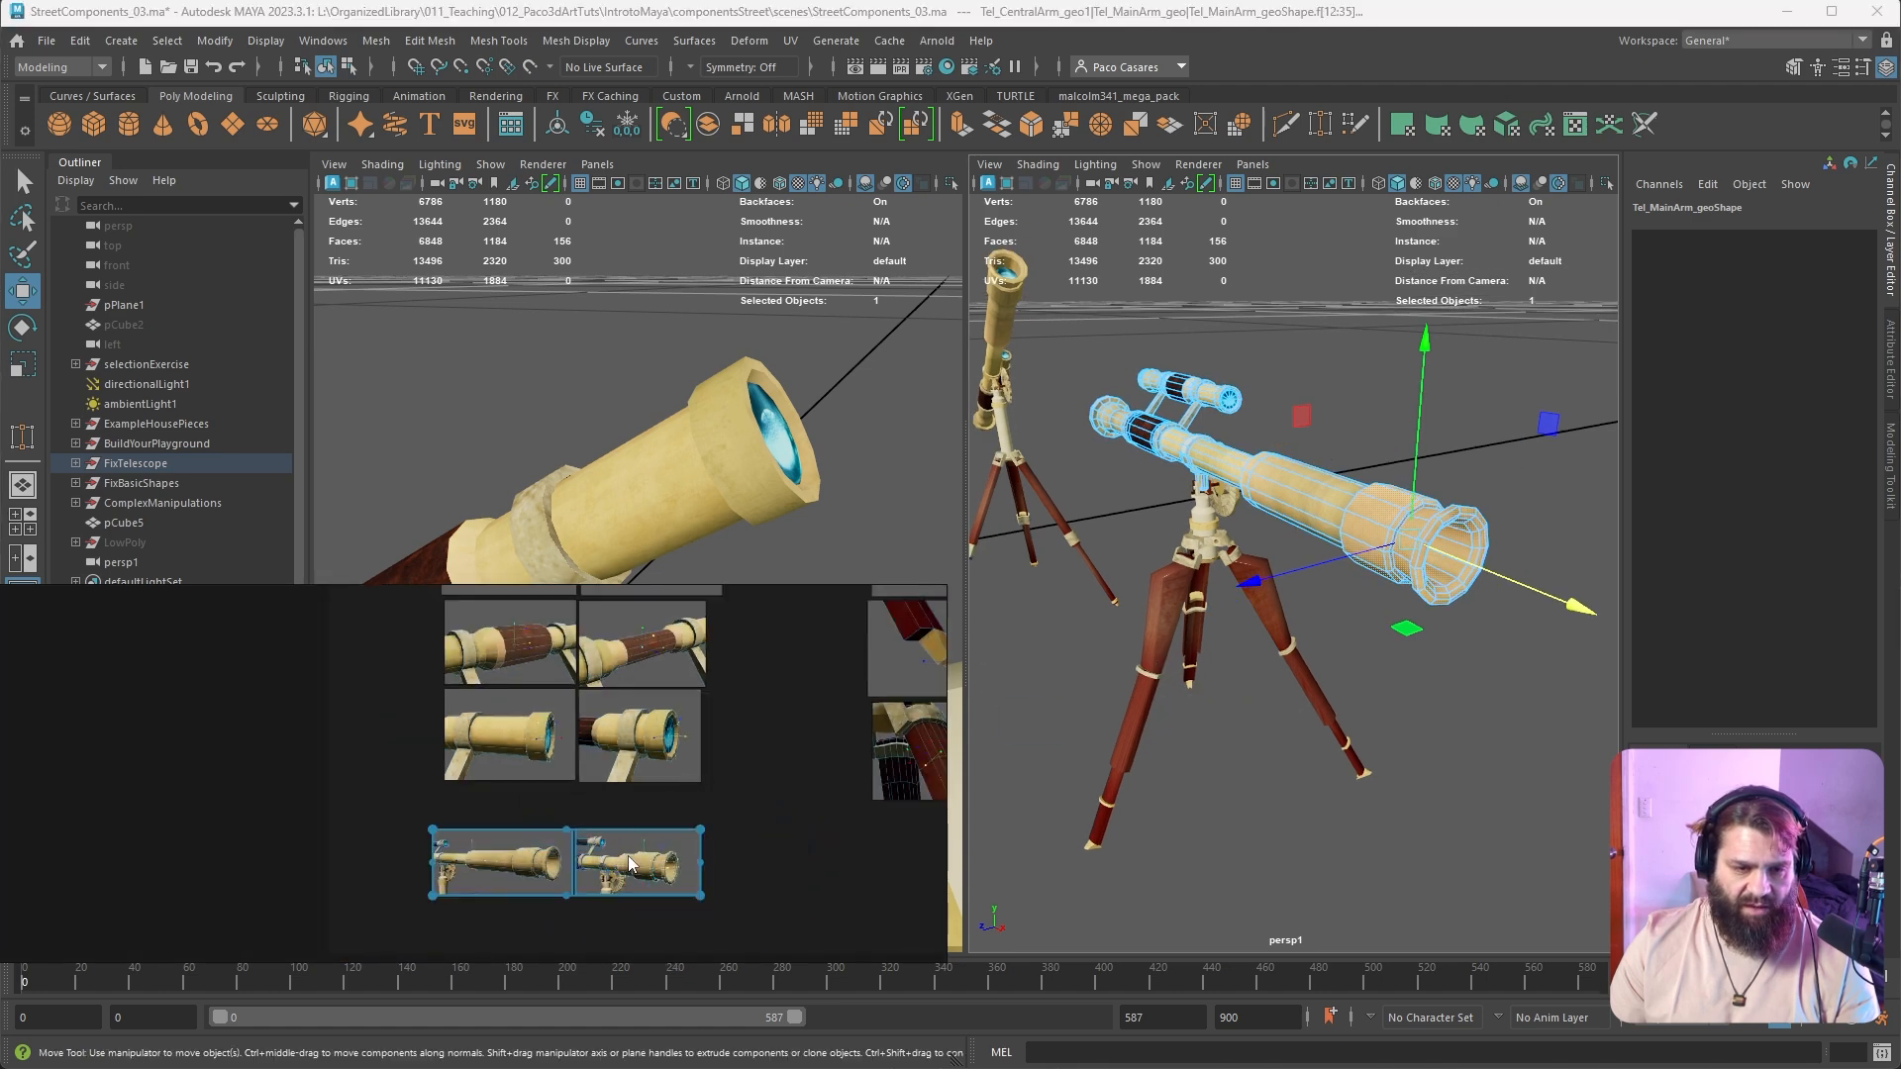
scroll(686, 770, "down", 3)
left_click_drag(466, 616, 355, 872)
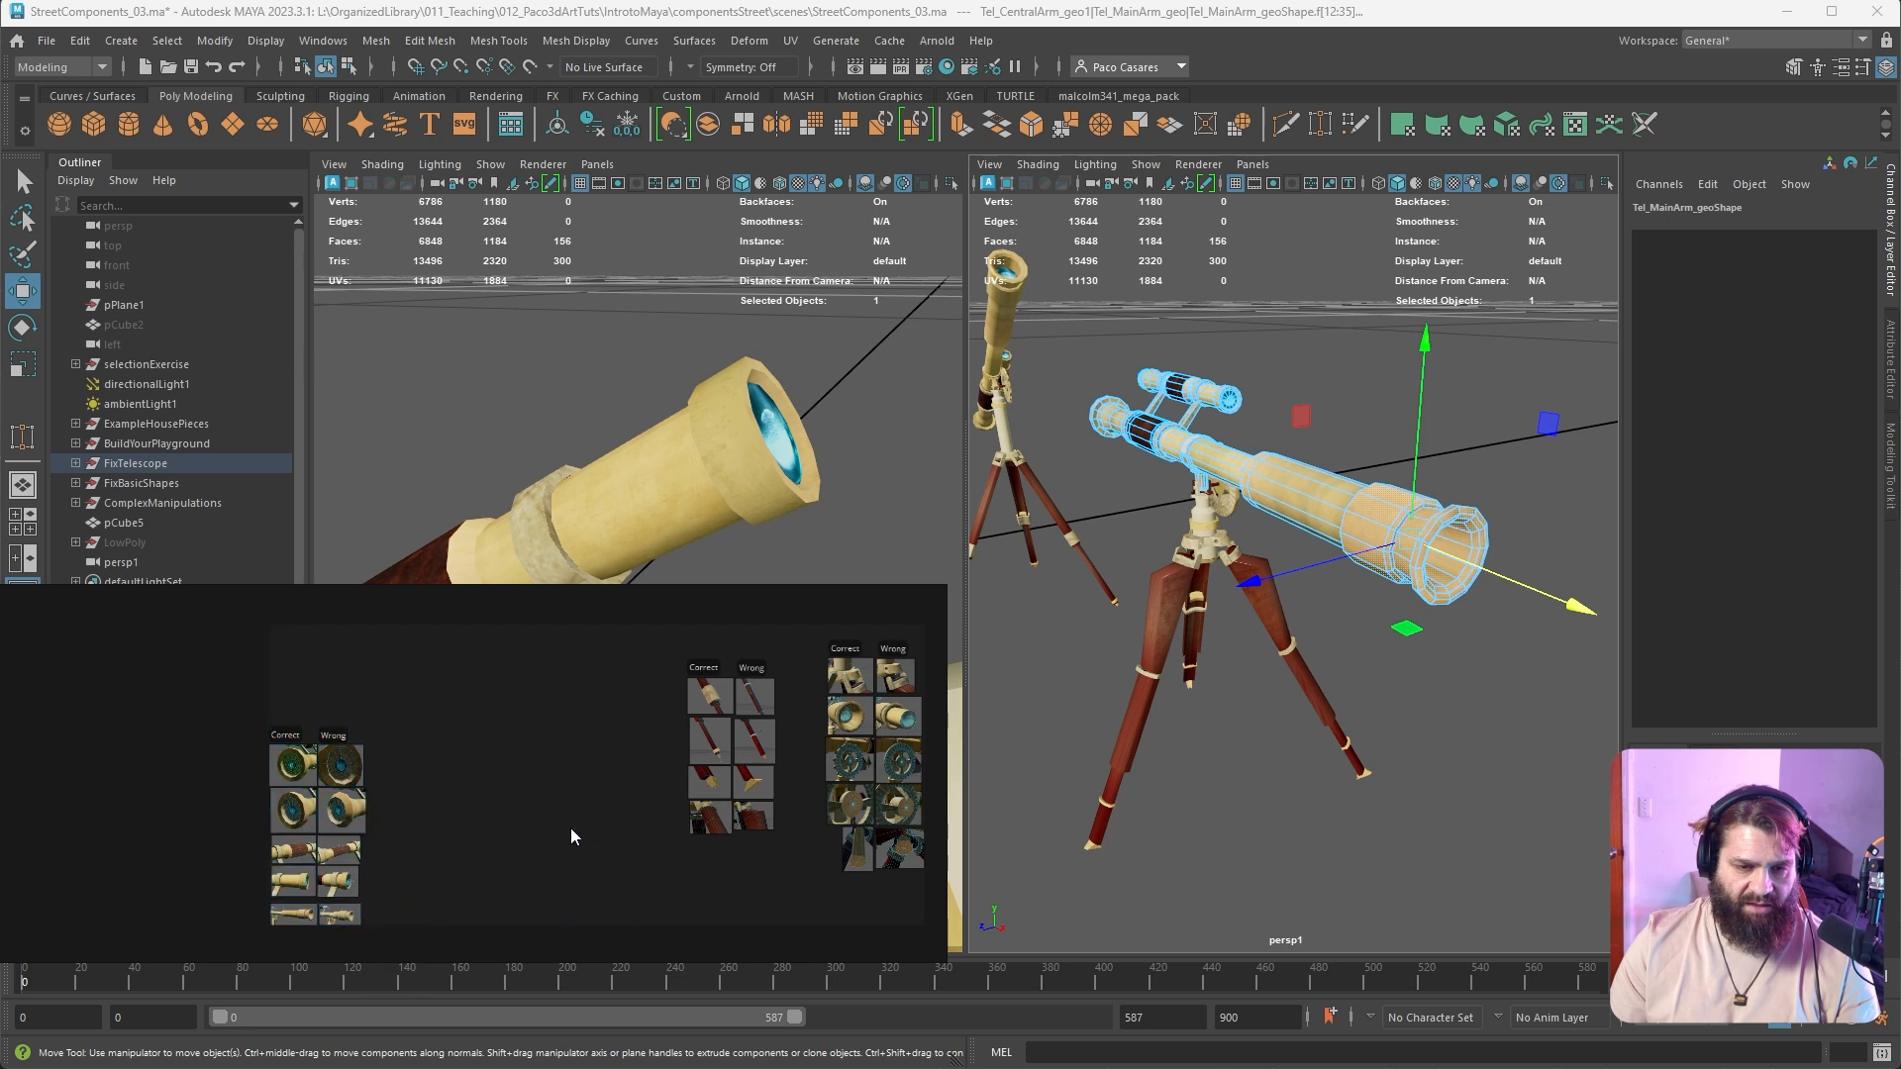
left_click_drag(840, 719, 354, 705)
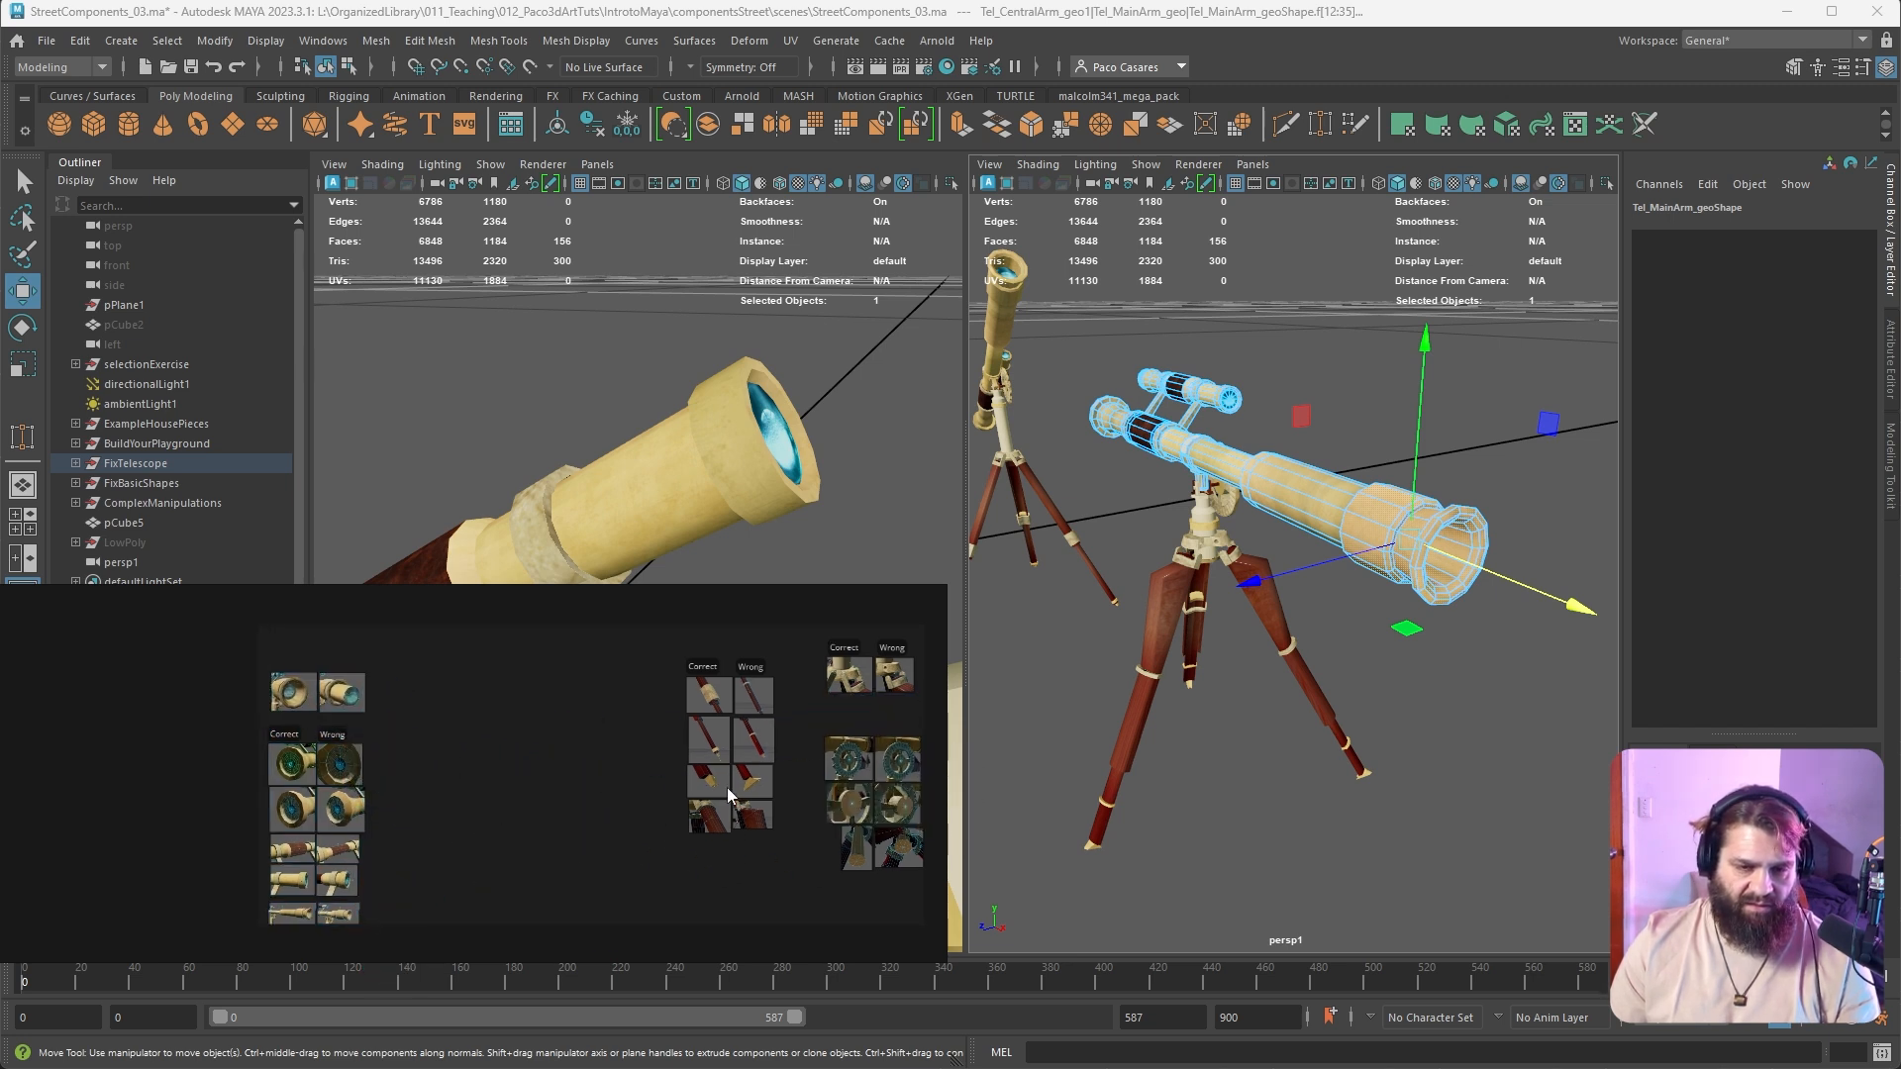
Bring up the Correct and Wrong reference images of the spoked wheel and enlarge the pair side by side
middle_click_drag(837, 725, 580, 704)
left_click_drag(551, 691, 635, 756)
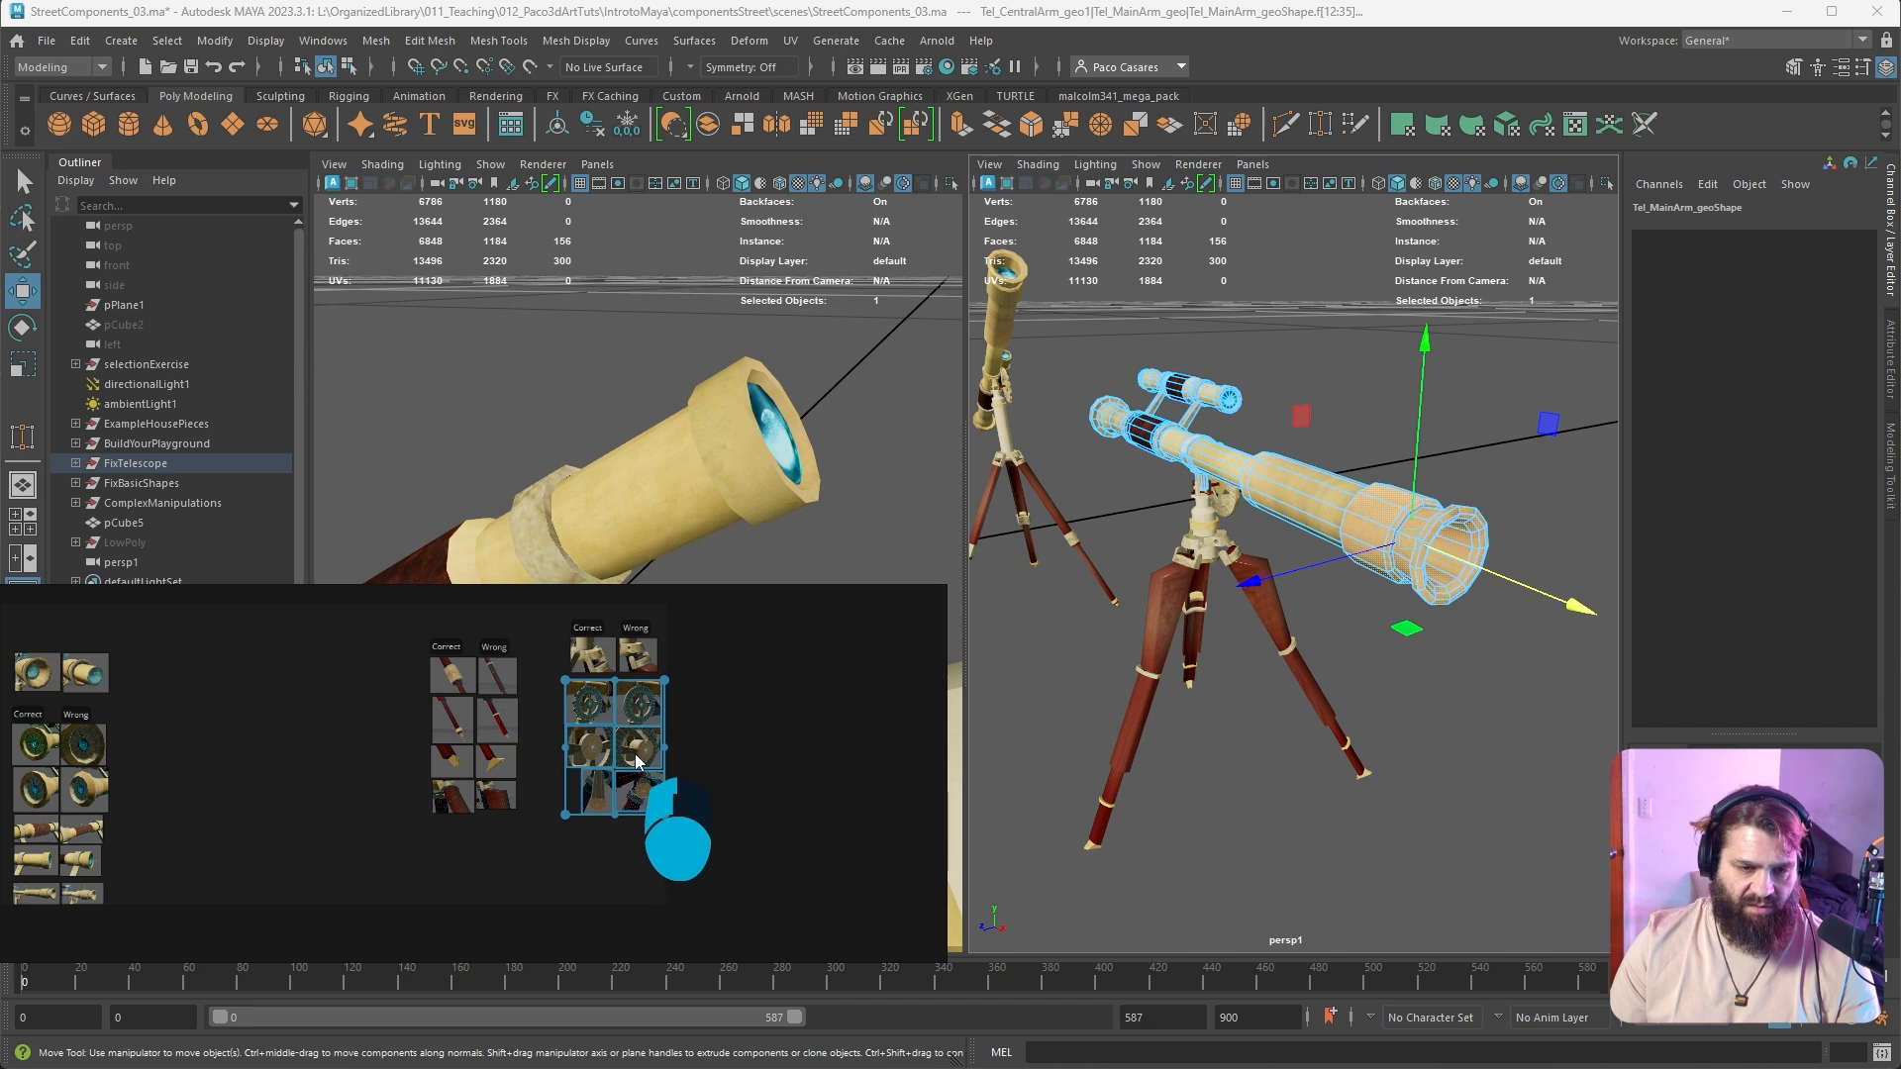
left_click(705, 743)
middle_click_drag(722, 639, 664, 711)
scroll(585, 710, "up", 5)
middle_click_drag(673, 847, 730, 774)
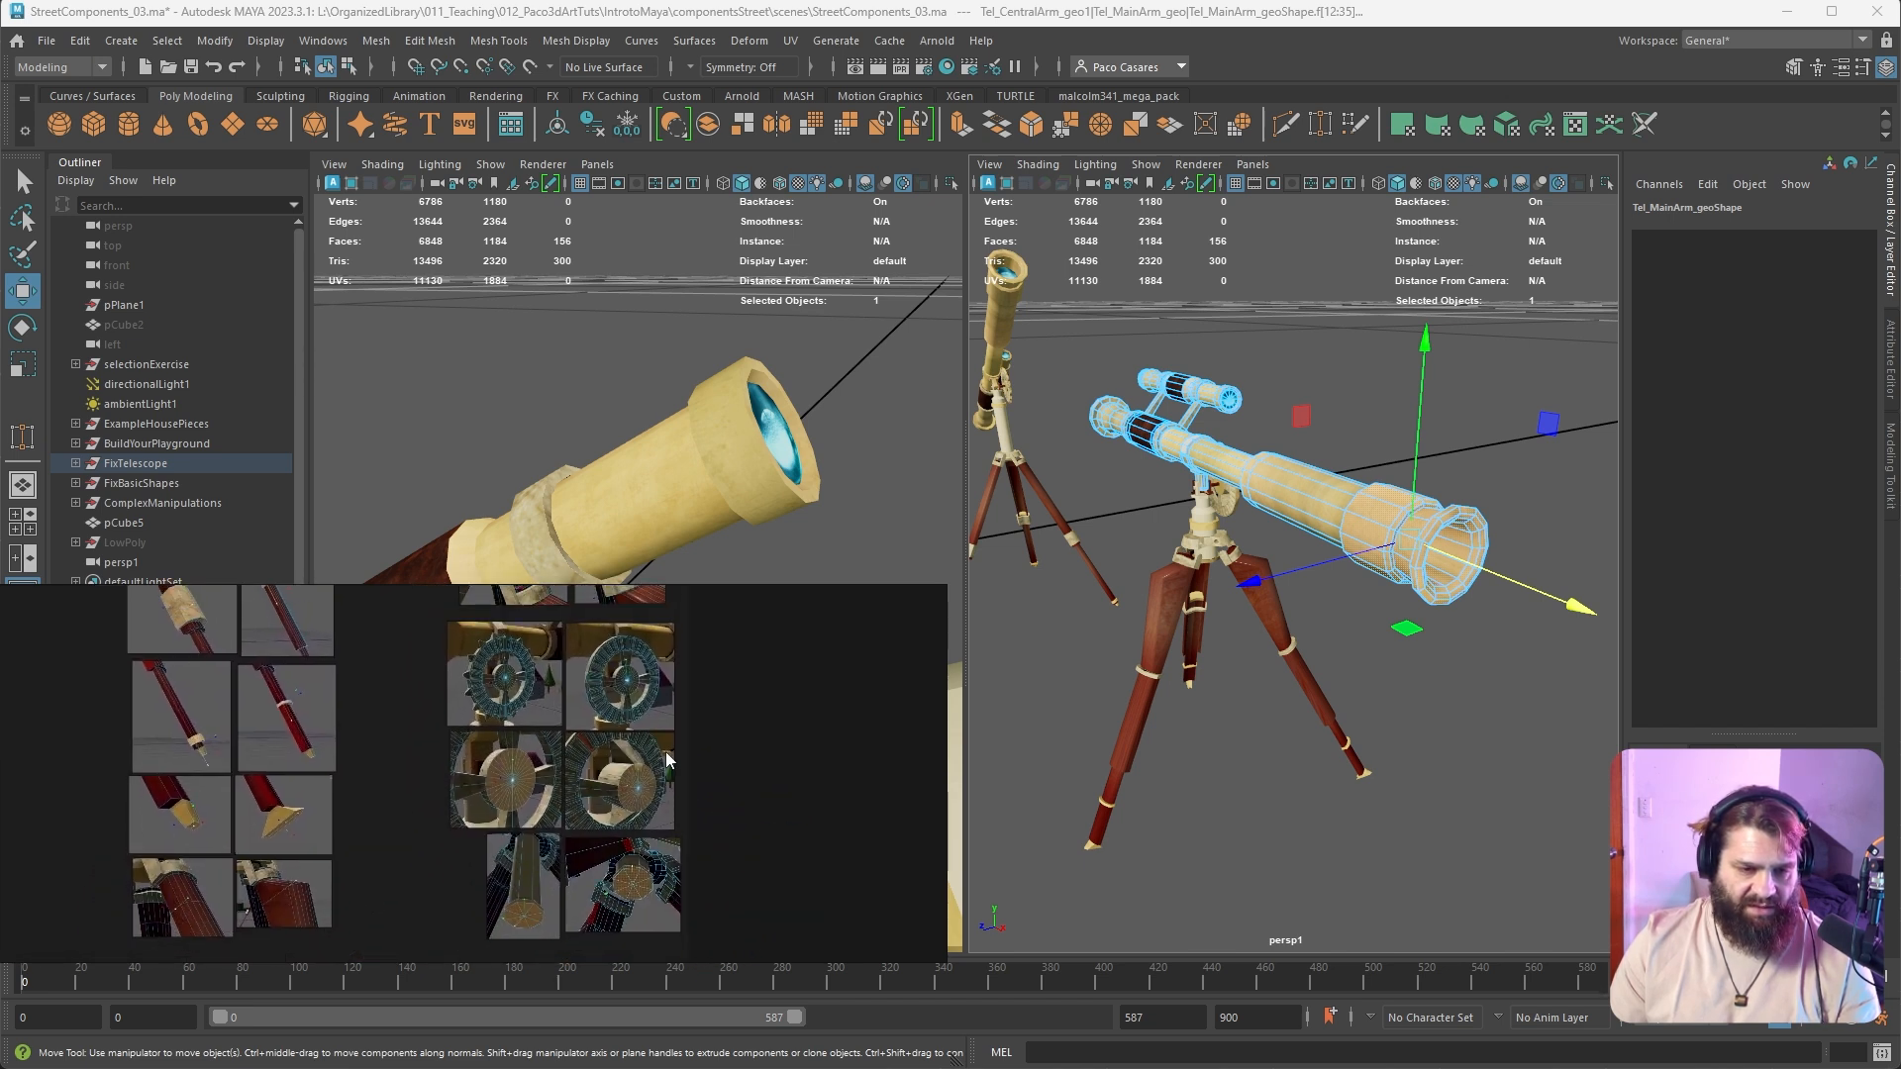
scroll(717, 711, "up", 2)
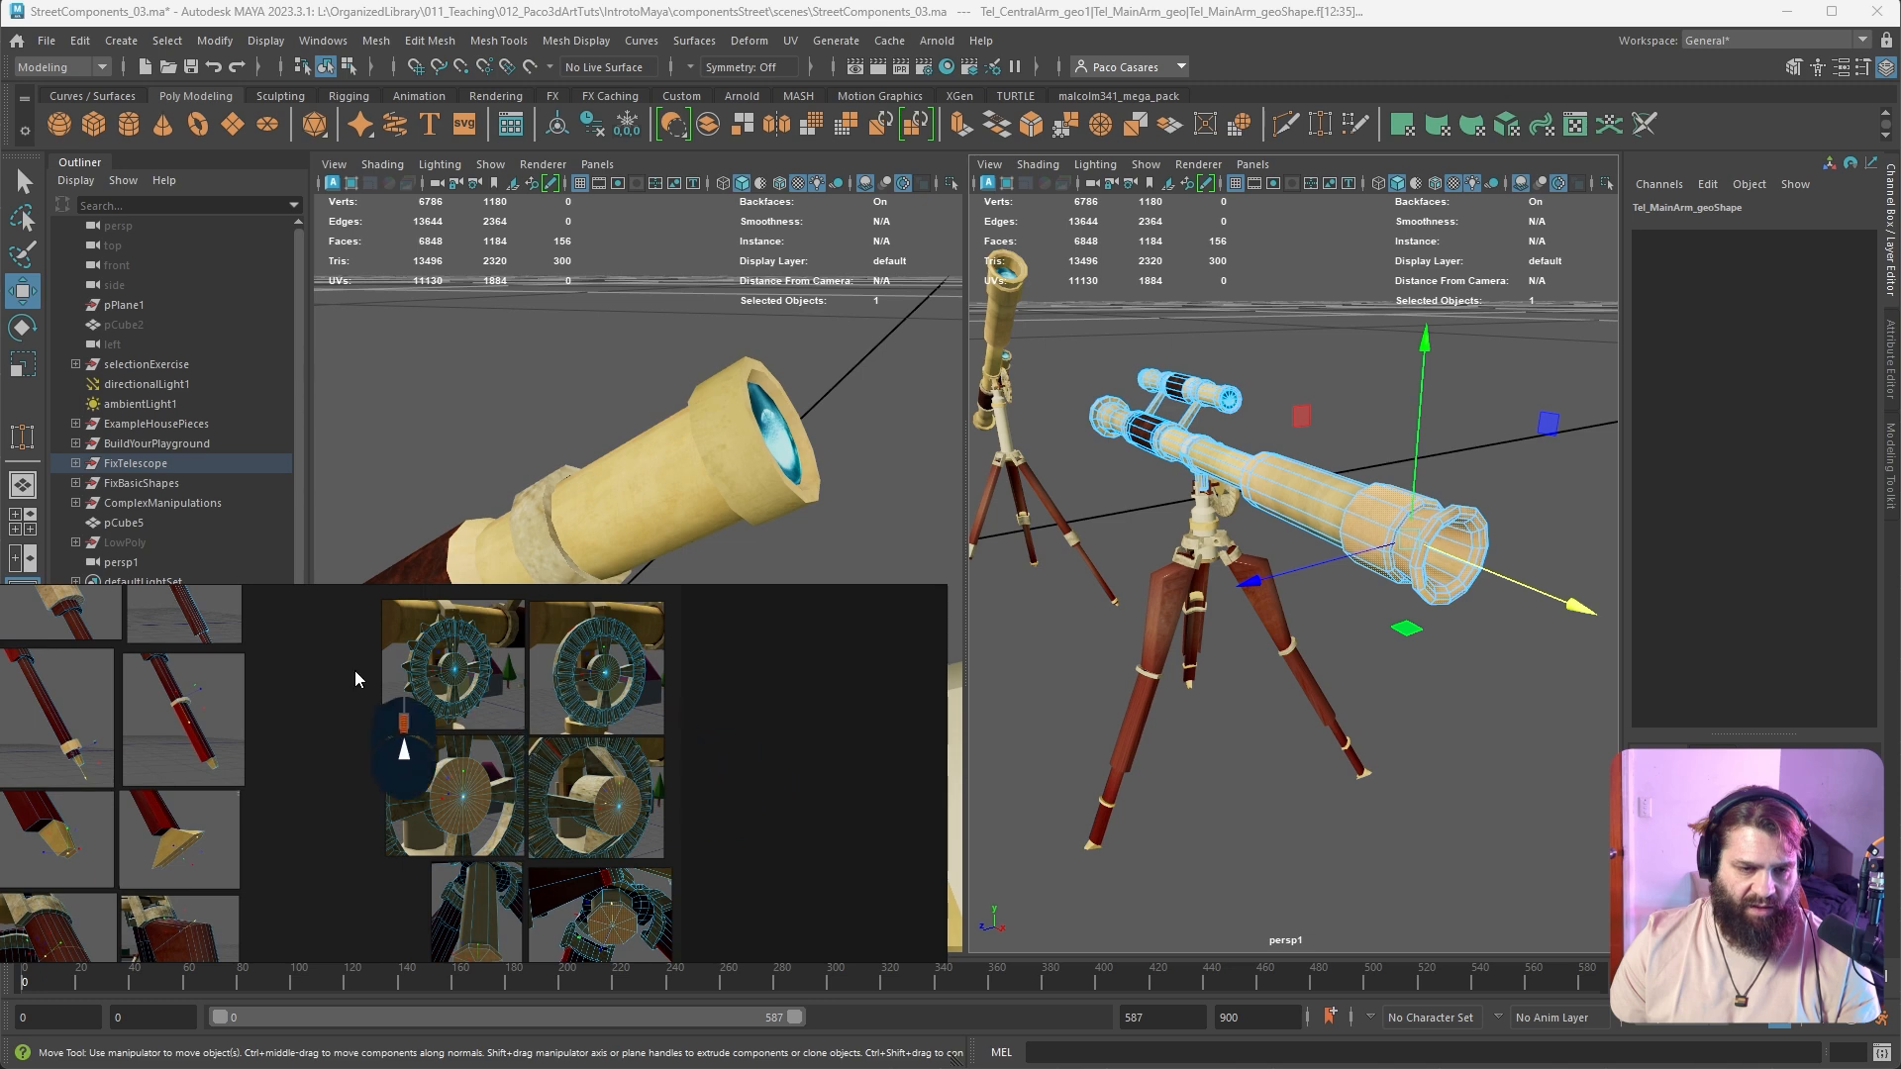
left_click_drag(355, 671, 761, 698)
key("space")
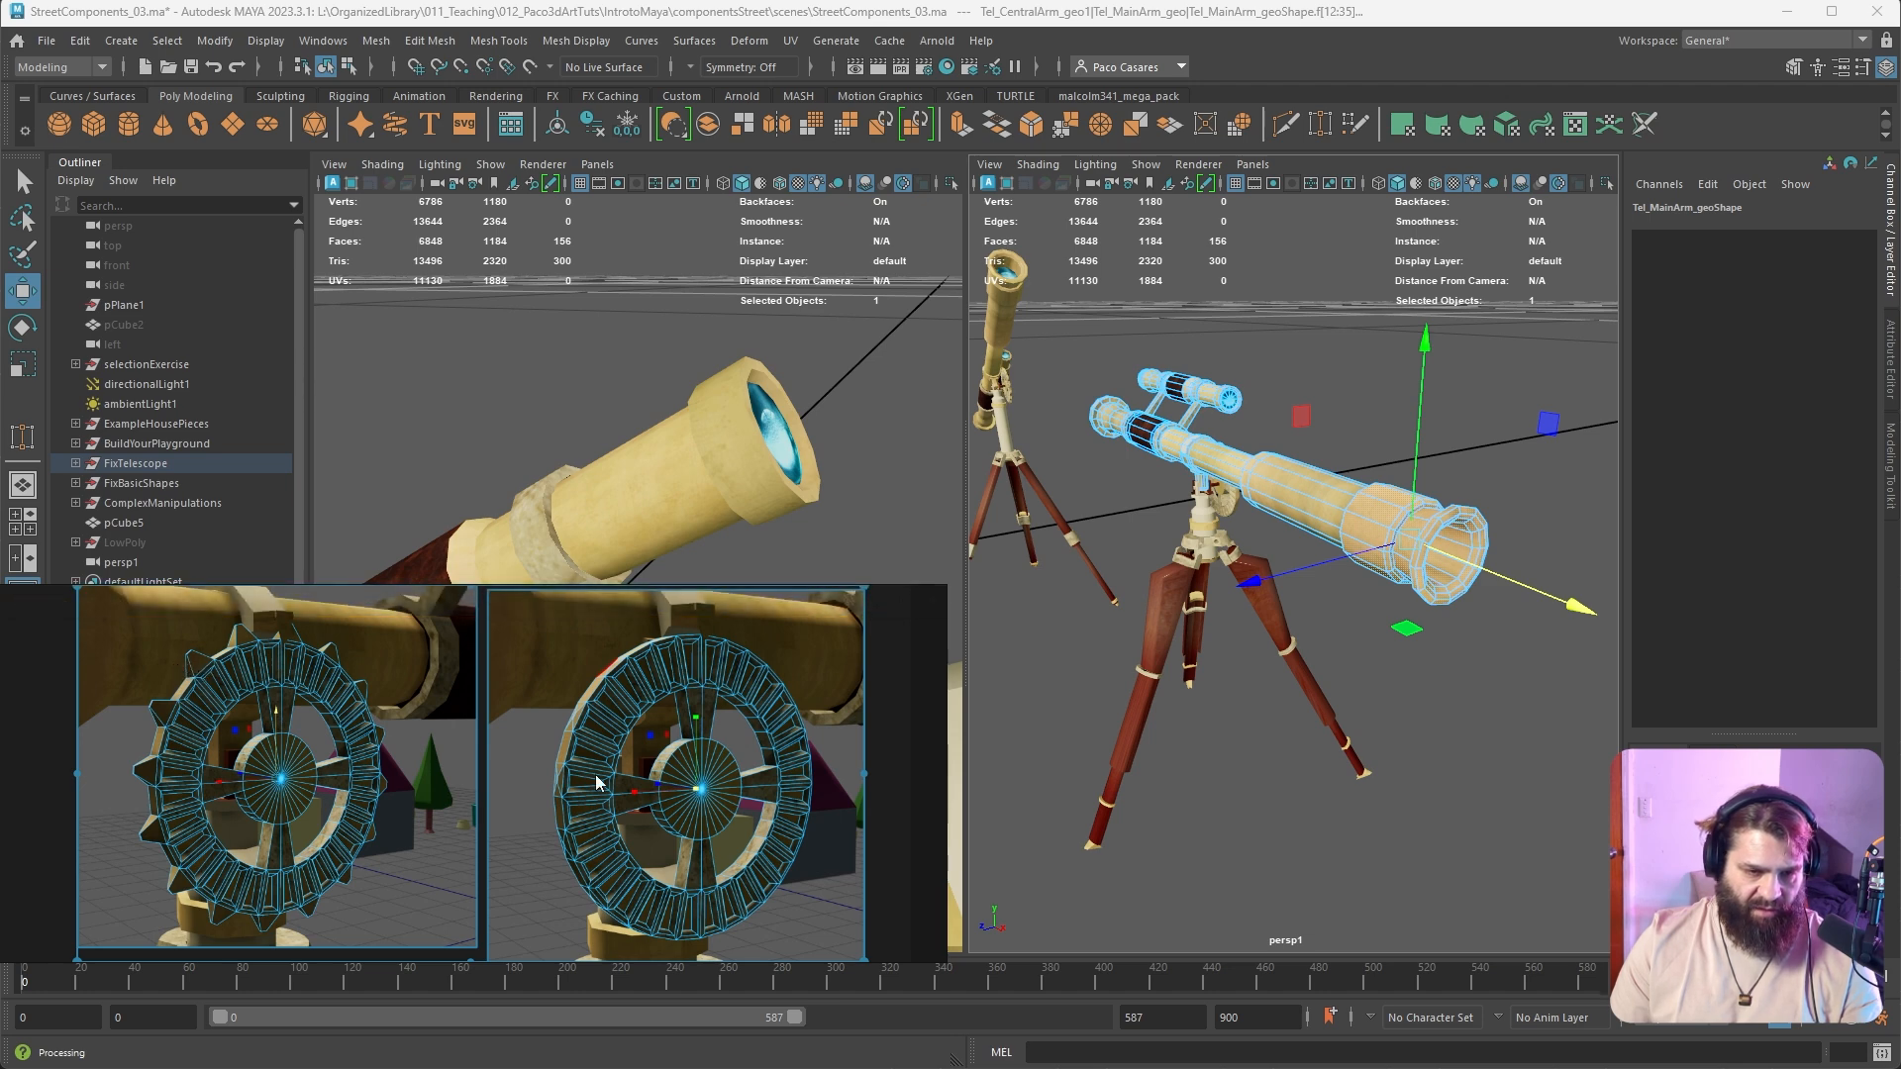
Select the wheel hub's front cap faces and vertex-snap them back along Z to the rim's front, shortening the protruding hub
left_click_drag(1401, 691, 1109, 737, "alt")
right_click_drag(1109, 738, 1268, 715, "alt")
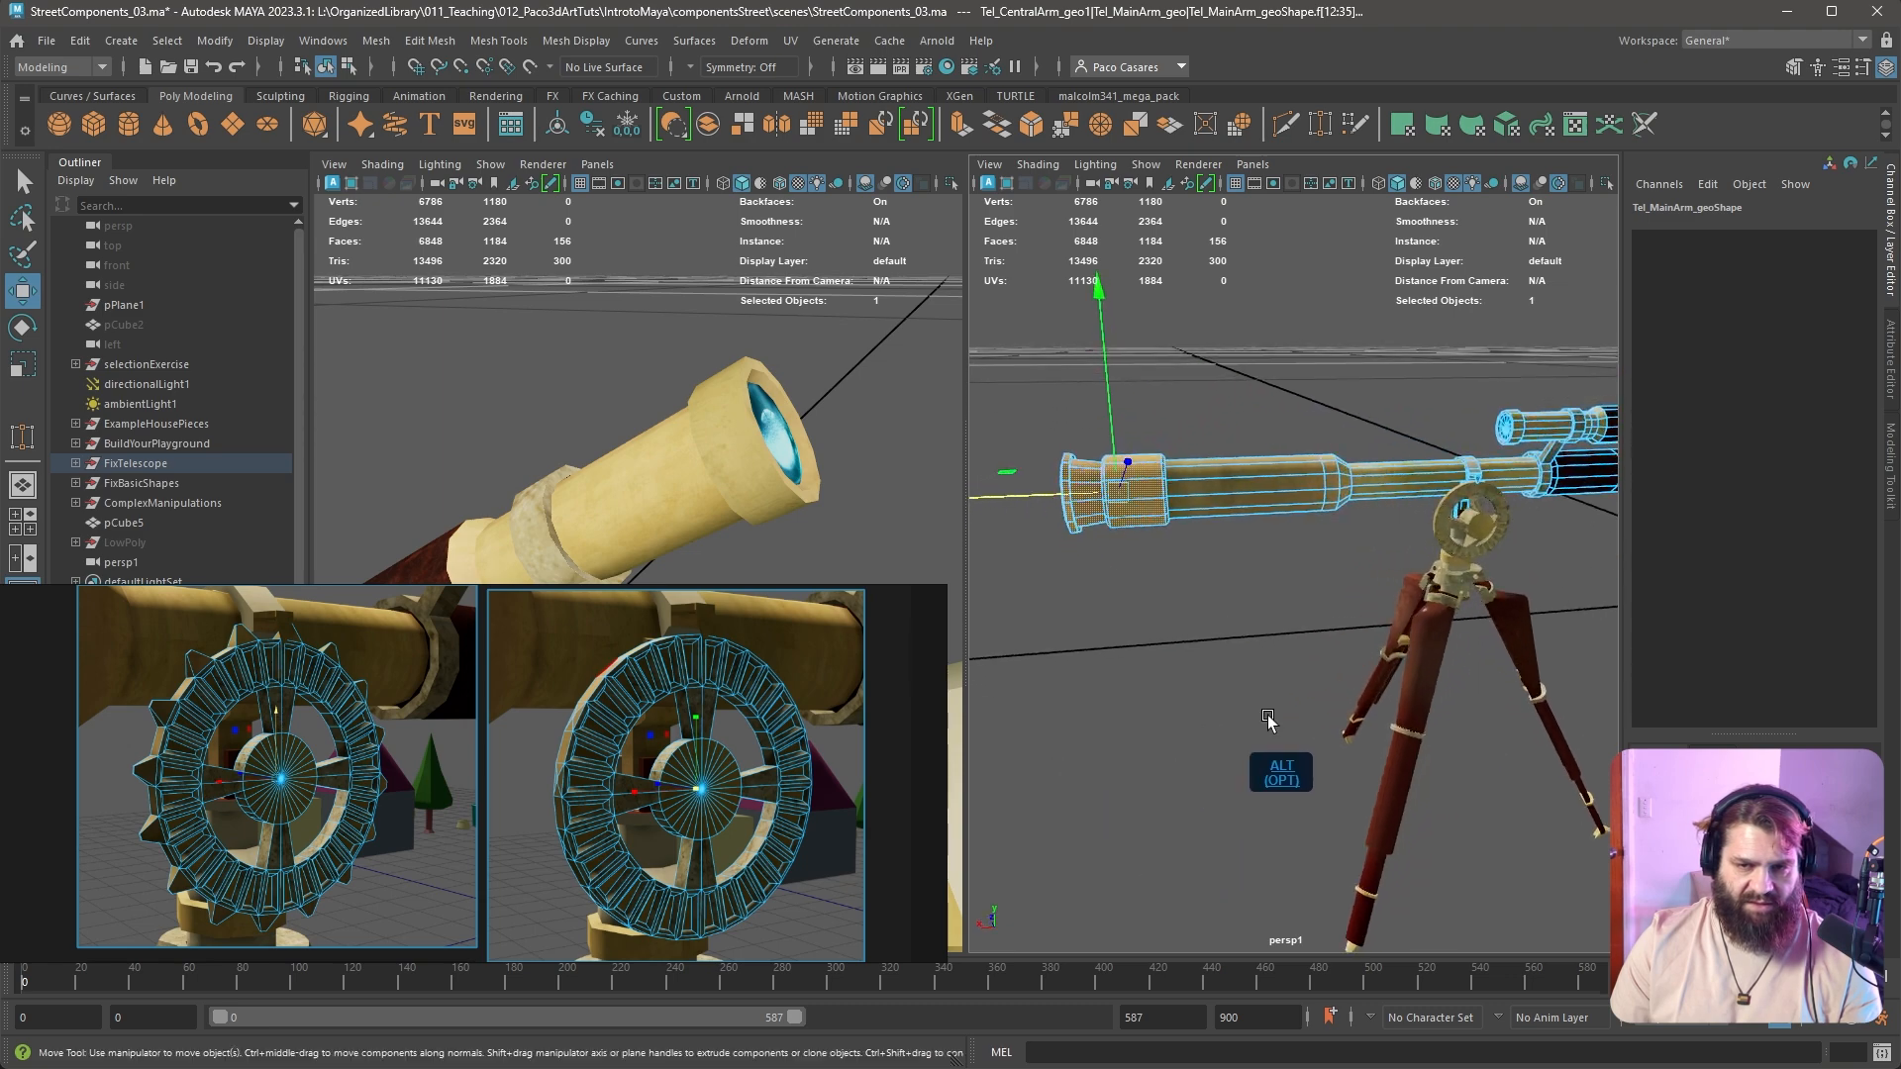
middle_click_drag(1277, 717, 1172, 719, "alt")
right_click_drag(1171, 719, 1490, 826, "alt")
middle_click_drag(1490, 825, 1371, 722, "alt")
left_click_drag(1372, 723, 1450, 696, "alt")
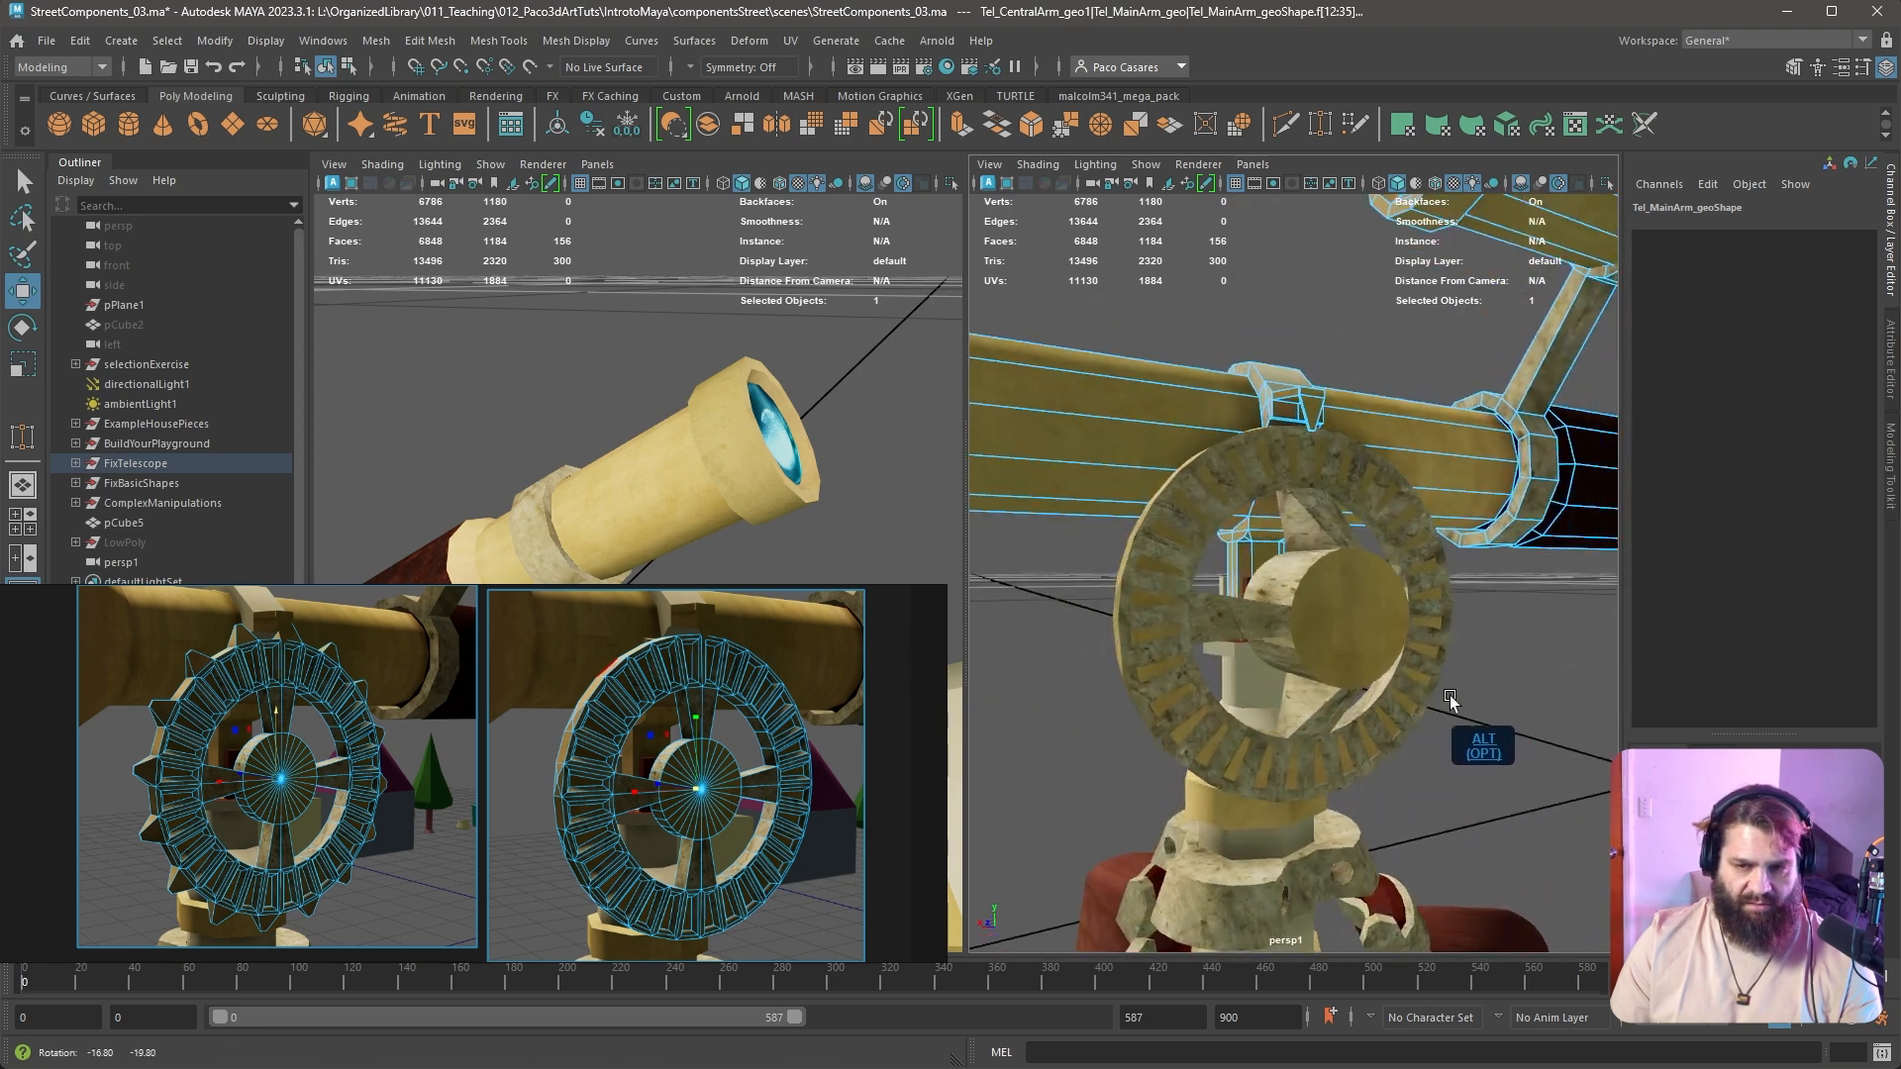
left_click(1125, 655)
left_click_drag(1228, 787, 1200, 662, "alt")
right_click_drag(1200, 661, 1368, 774, "alt")
left_click(1326, 666)
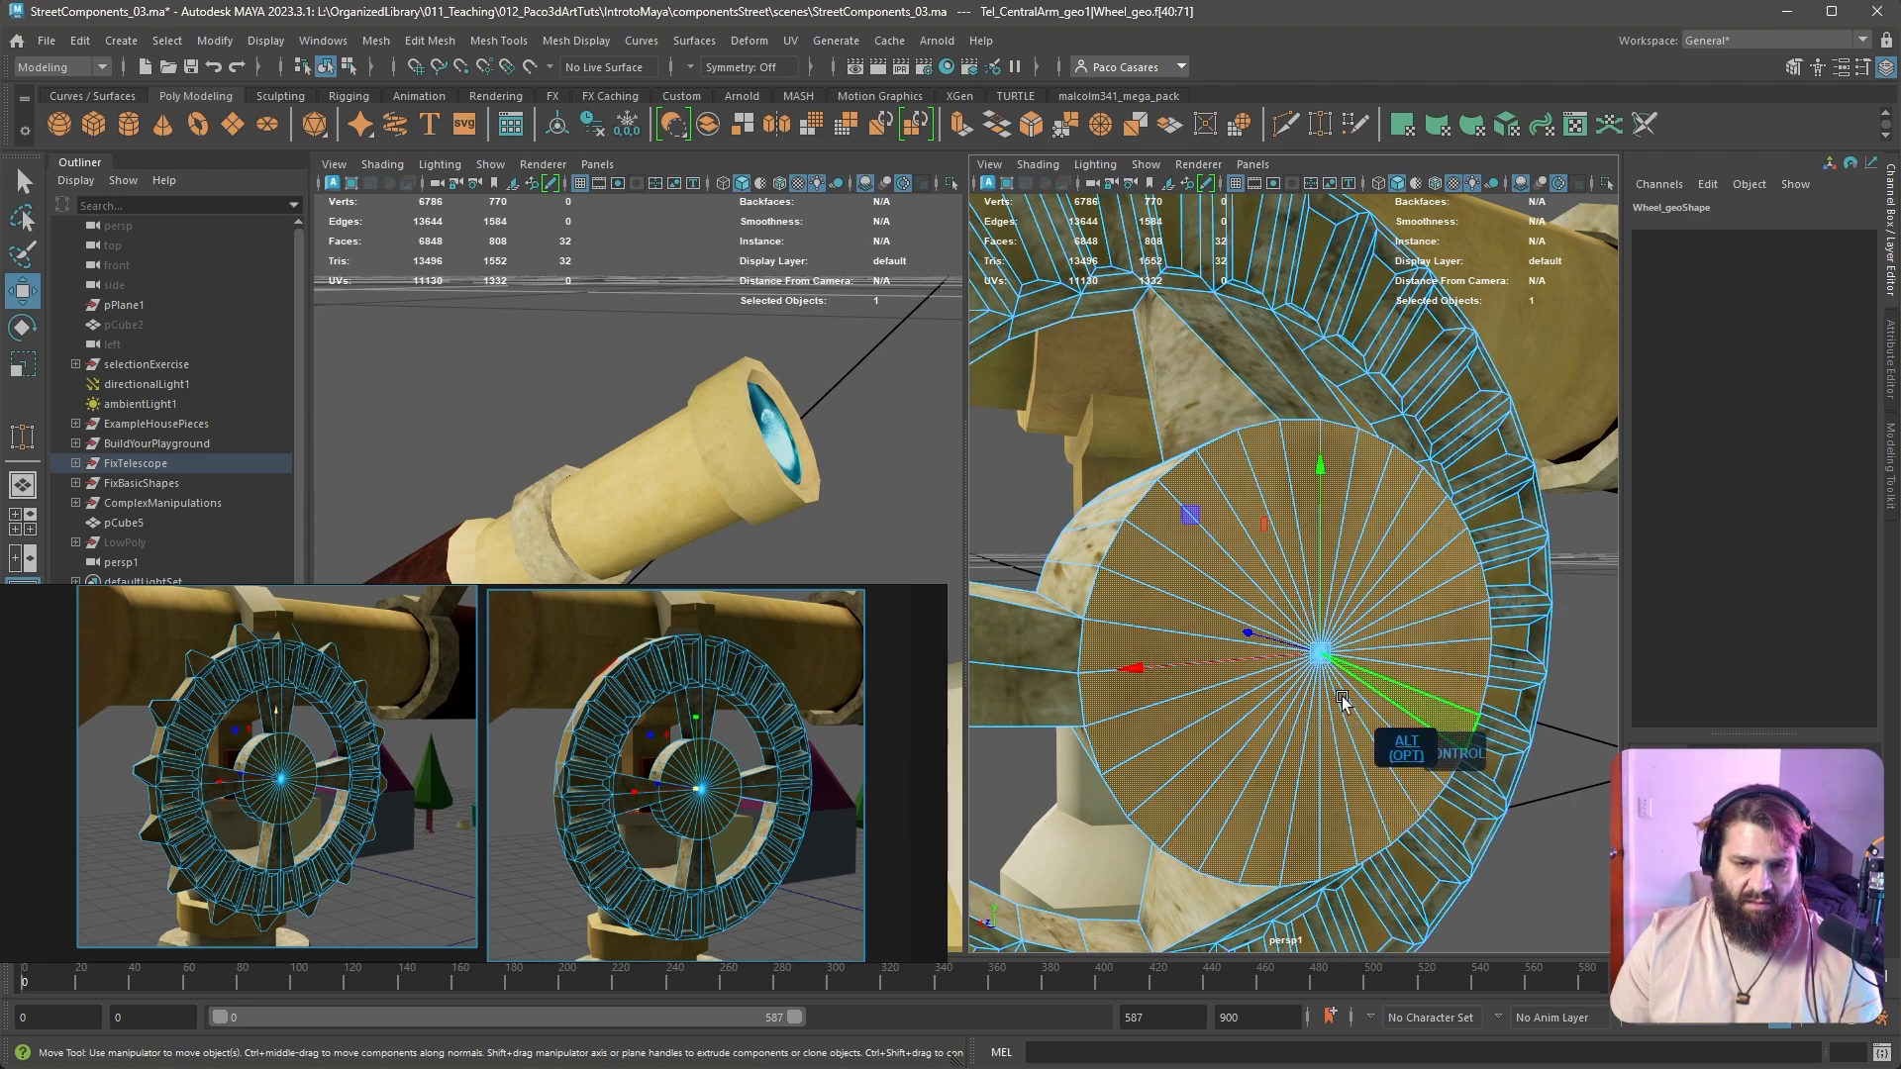
left_click_drag(1341, 702, 1293, 807, "alt")
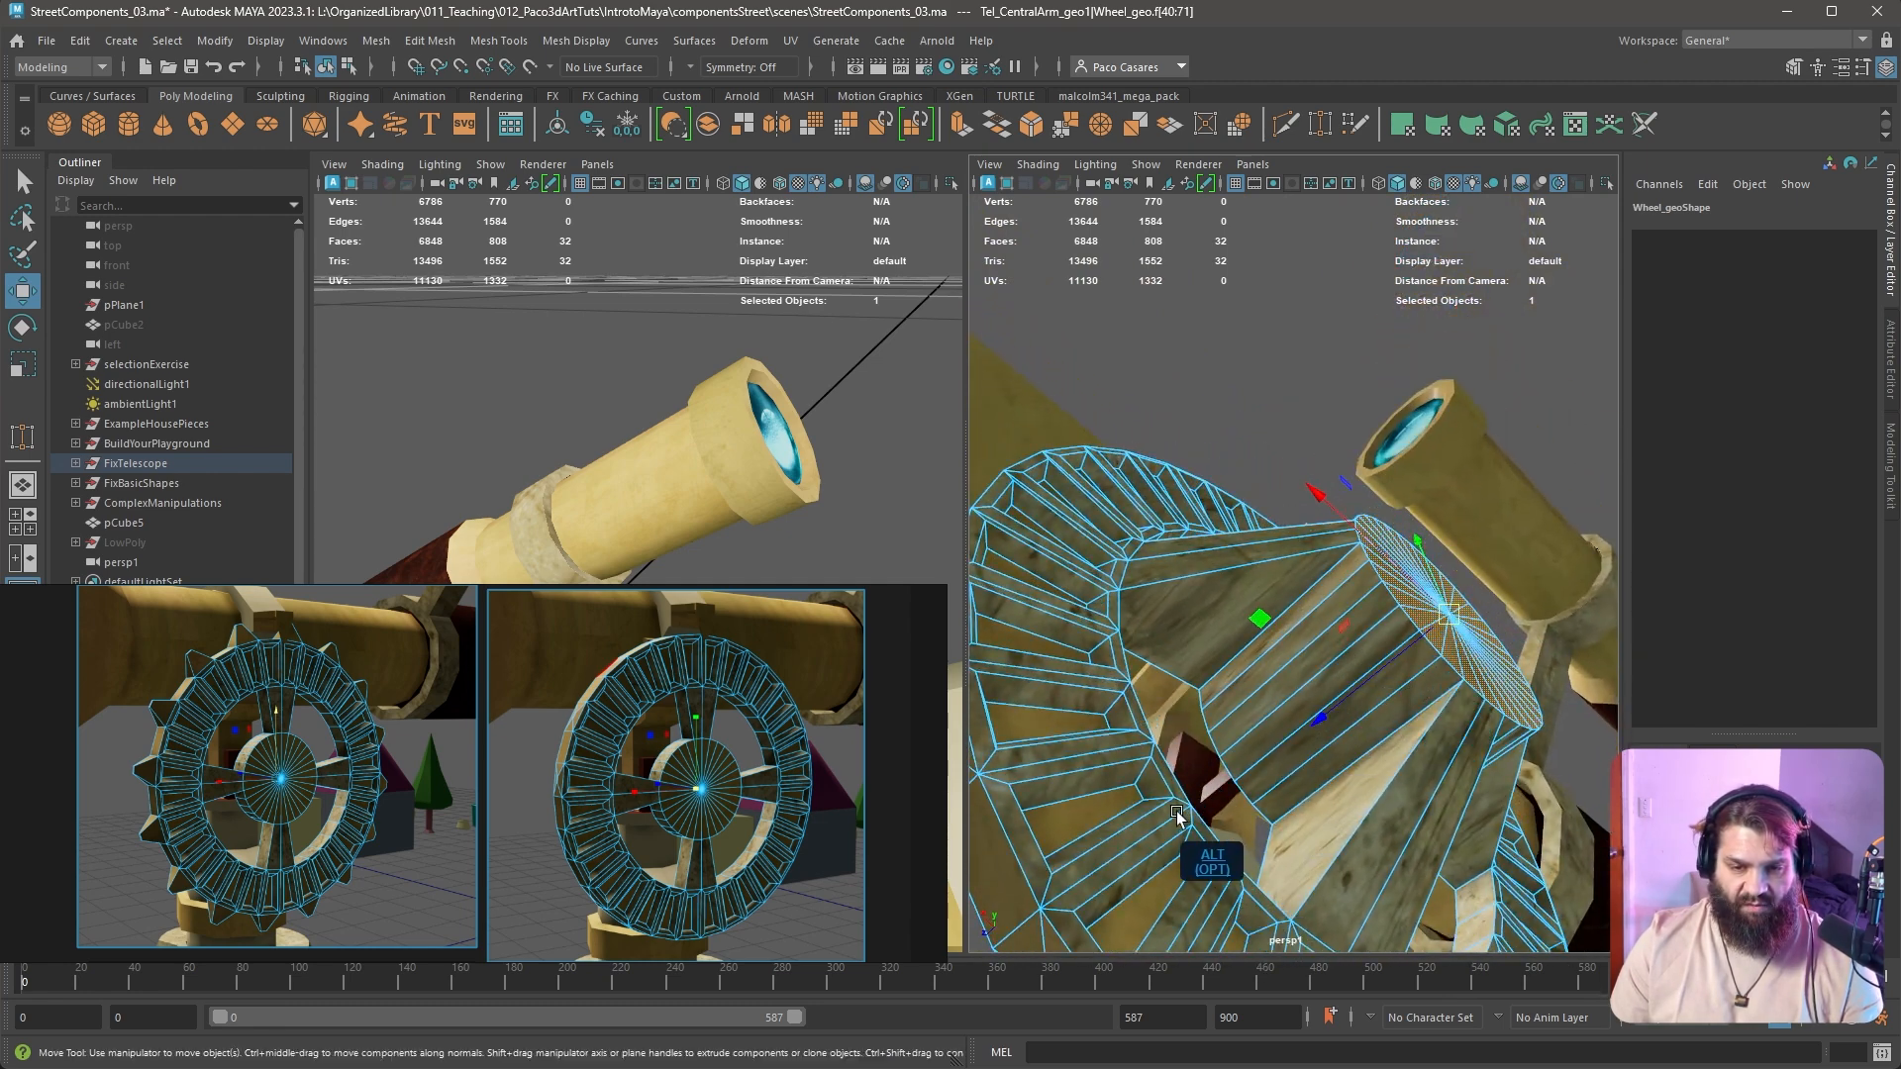
left_click_drag(1178, 814, 1413, 740, "alt")
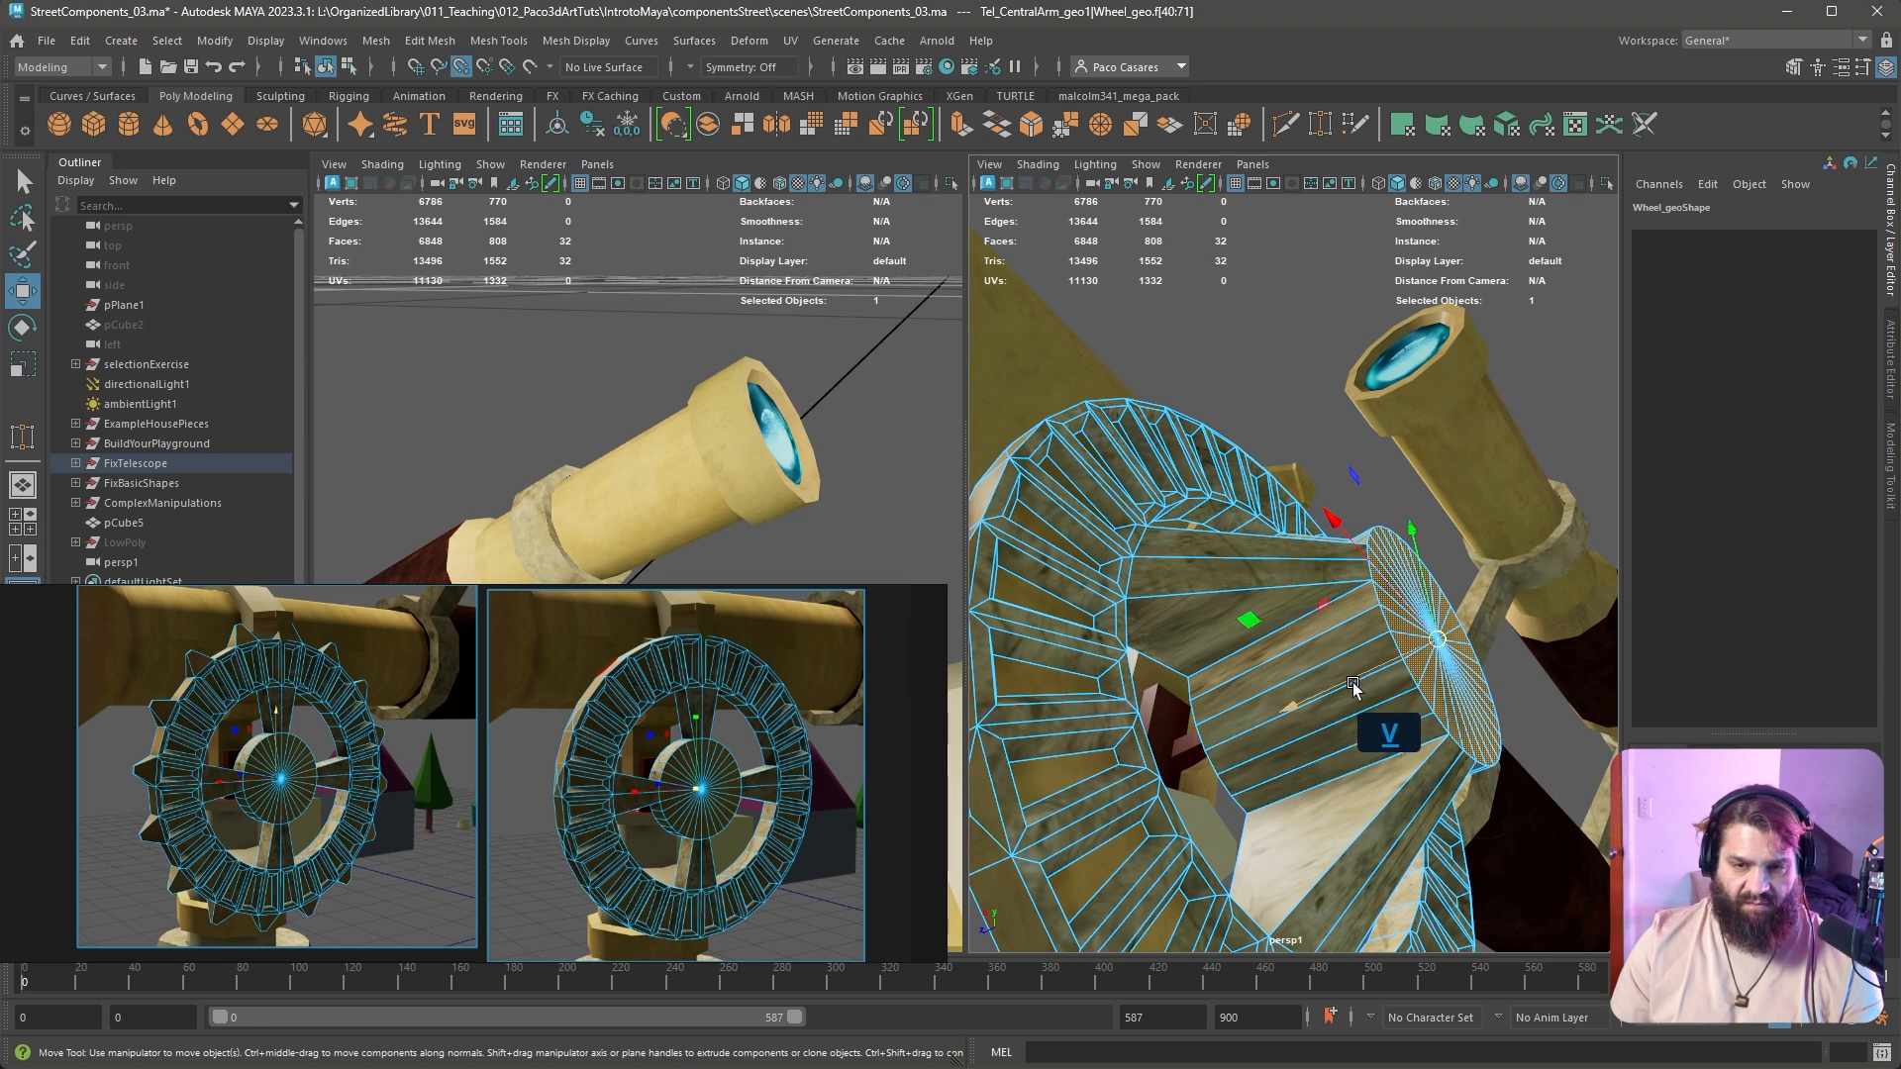
middle_click_drag(1354, 685, 1122, 661)
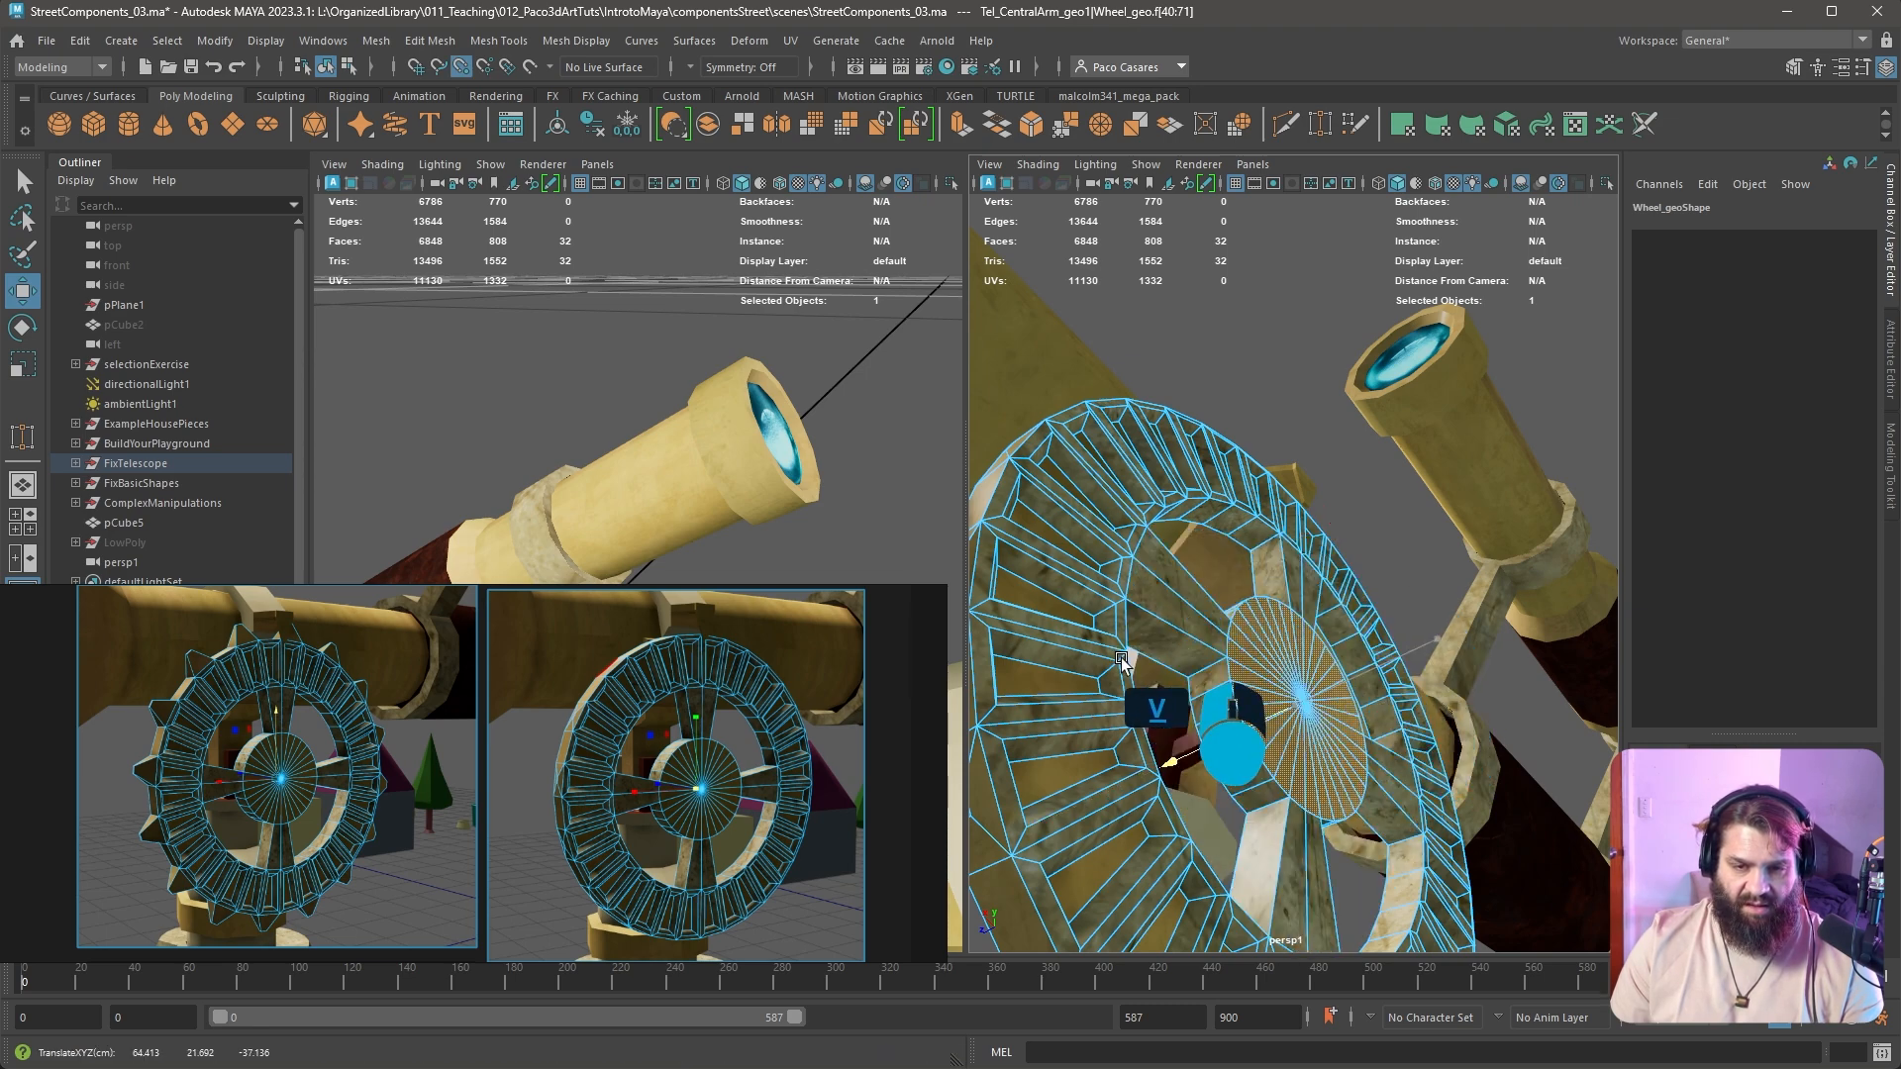
Select one small inset face on the wheel's outer rim and extend the selection to all similar faces
left_click_drag(1406, 698, 1335, 841, "alt")
right_click_drag(1335, 841, 1310, 676, "alt")
mouse_move(1310, 675)
left_mouse_down("alt")
mouse_move(1349, 645)
mouse_move(1281, 603)
mouse_move(1315, 704)
left_mouse_up("alt")
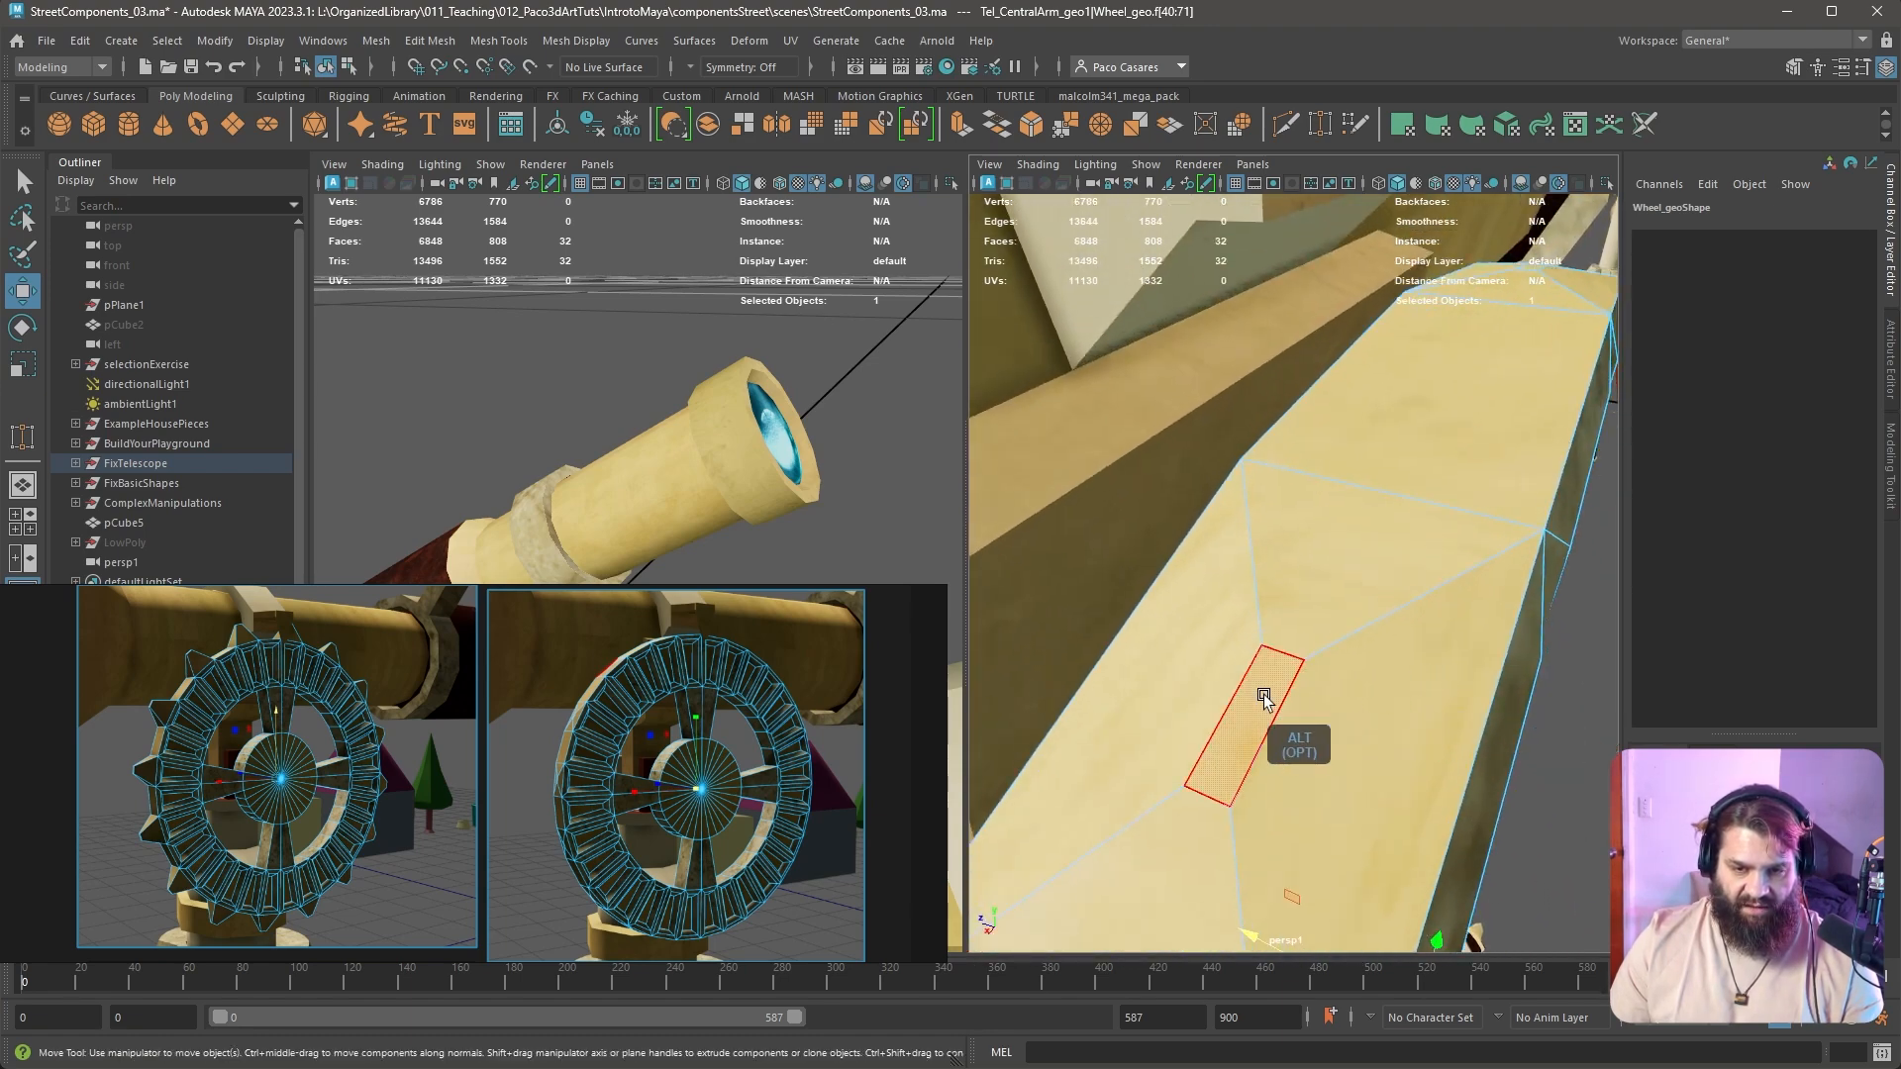
left_click(1265, 698)
right_click_drag(1237, 736, 1241, 650, "alt")
left_click_drag(1240, 650, 1256, 667, "alt")
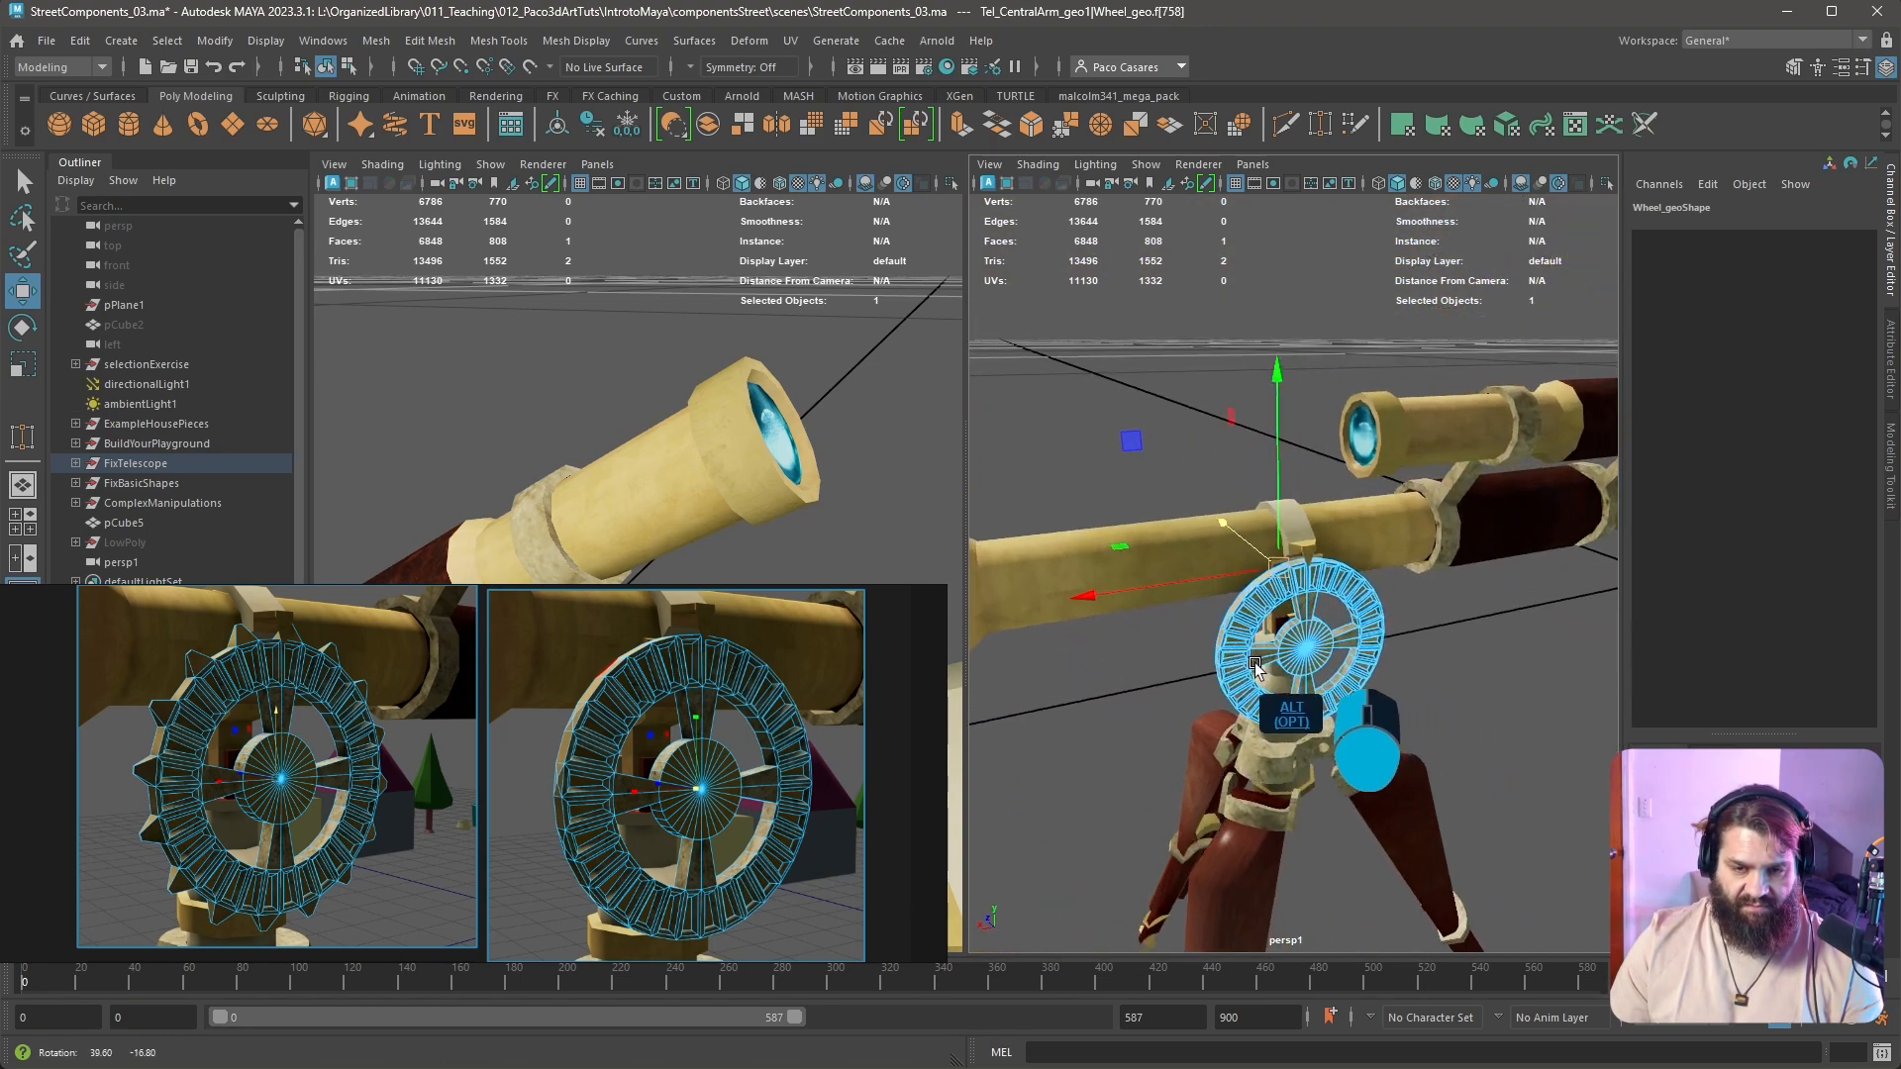
right_click_drag(1255, 667, 1409, 697, "alt")
left_click_drag(1309, 681, 1317, 606, "alt")
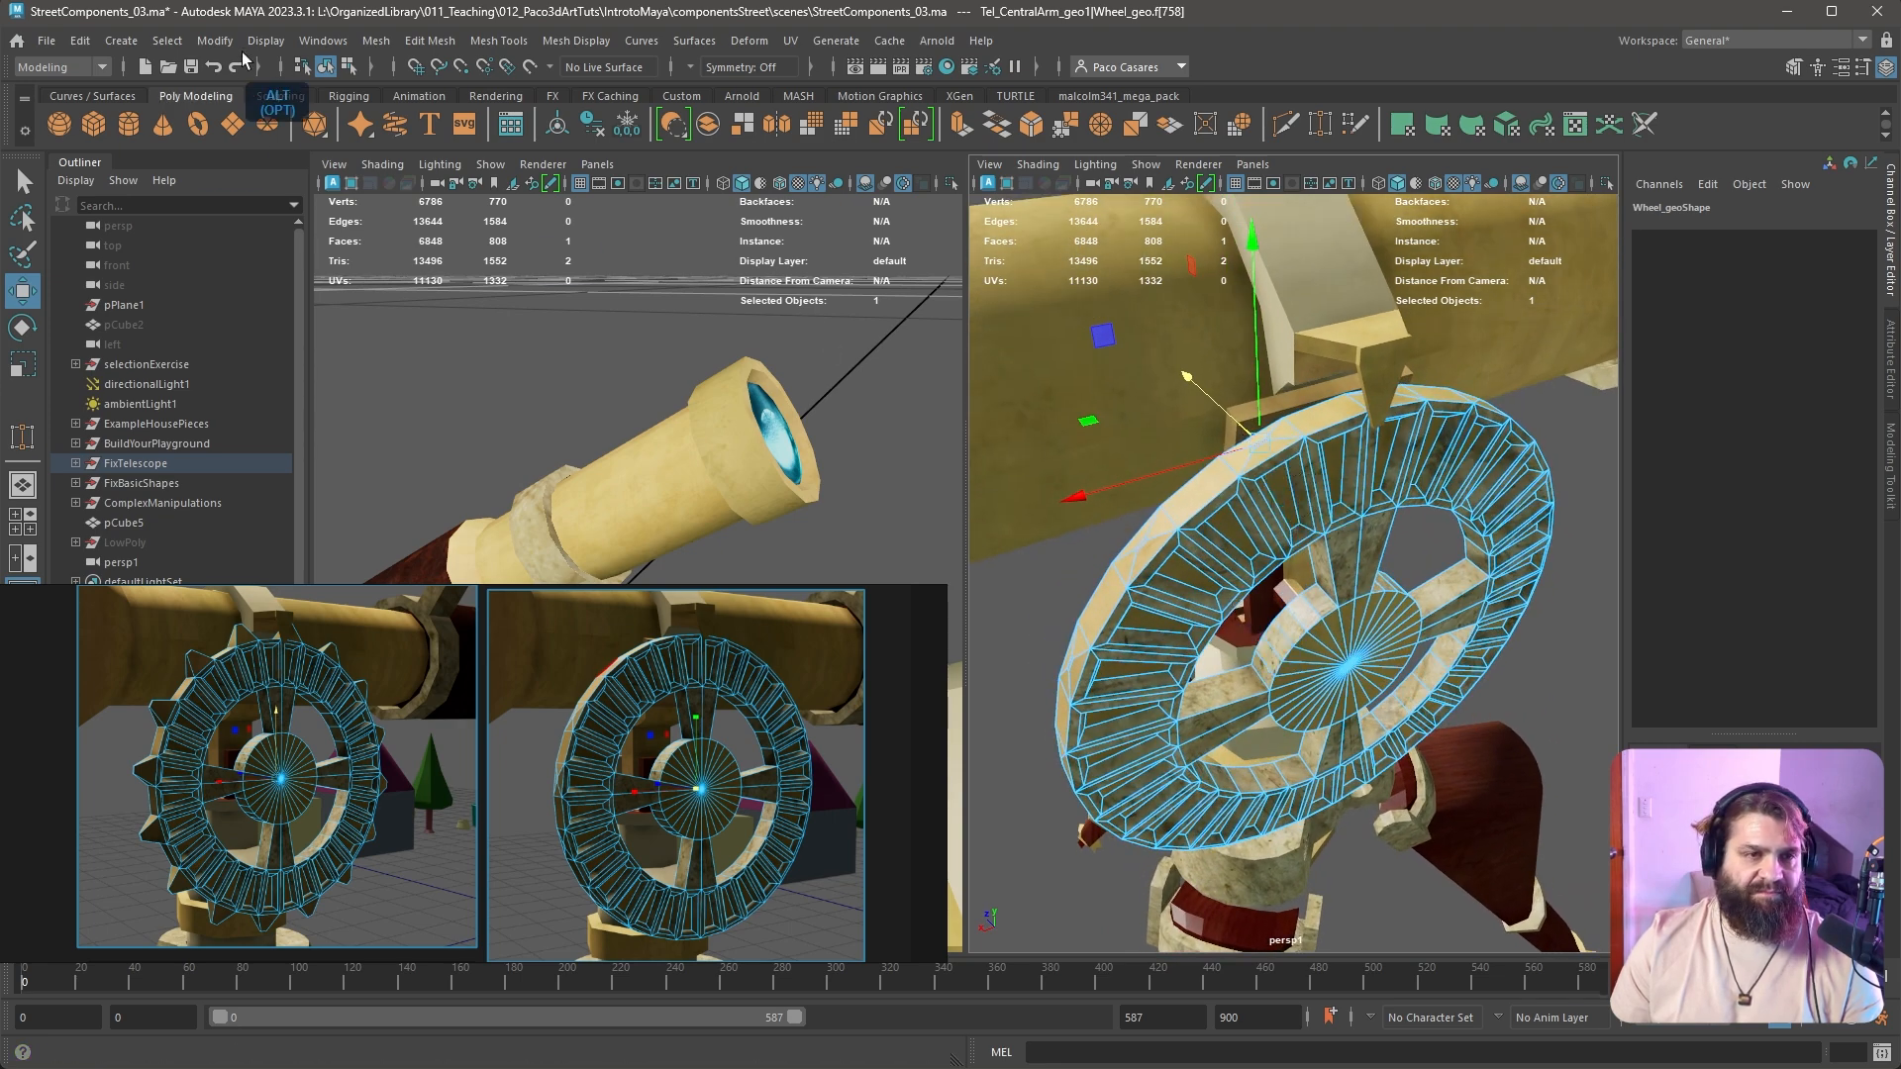
left_click(166, 41)
left_click(255, 180)
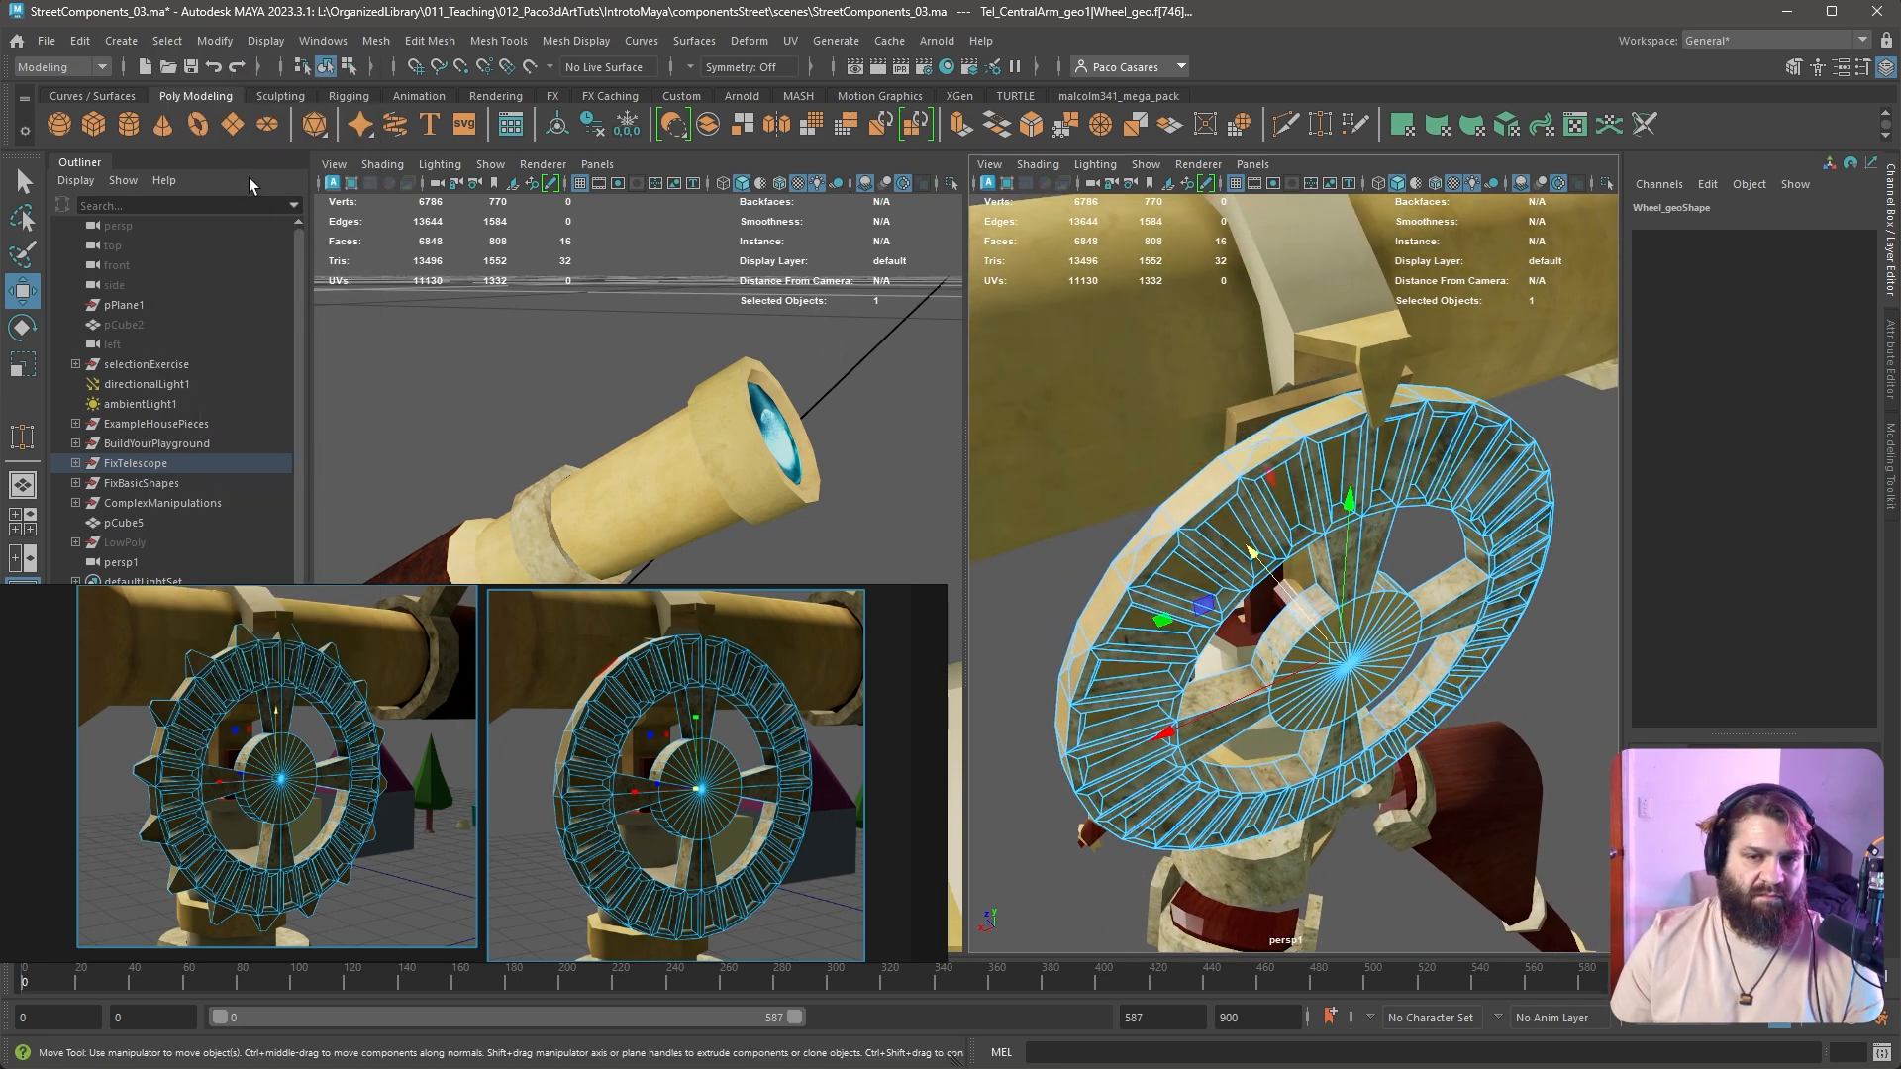
Try to form the wheel's teeth by scaling the selected small rim faces outward in X and Y by about 1.23
left_click_drag(1287, 634, 1265, 586, "alt")
left_click_drag(1236, 636, 1386, 674, "alt")
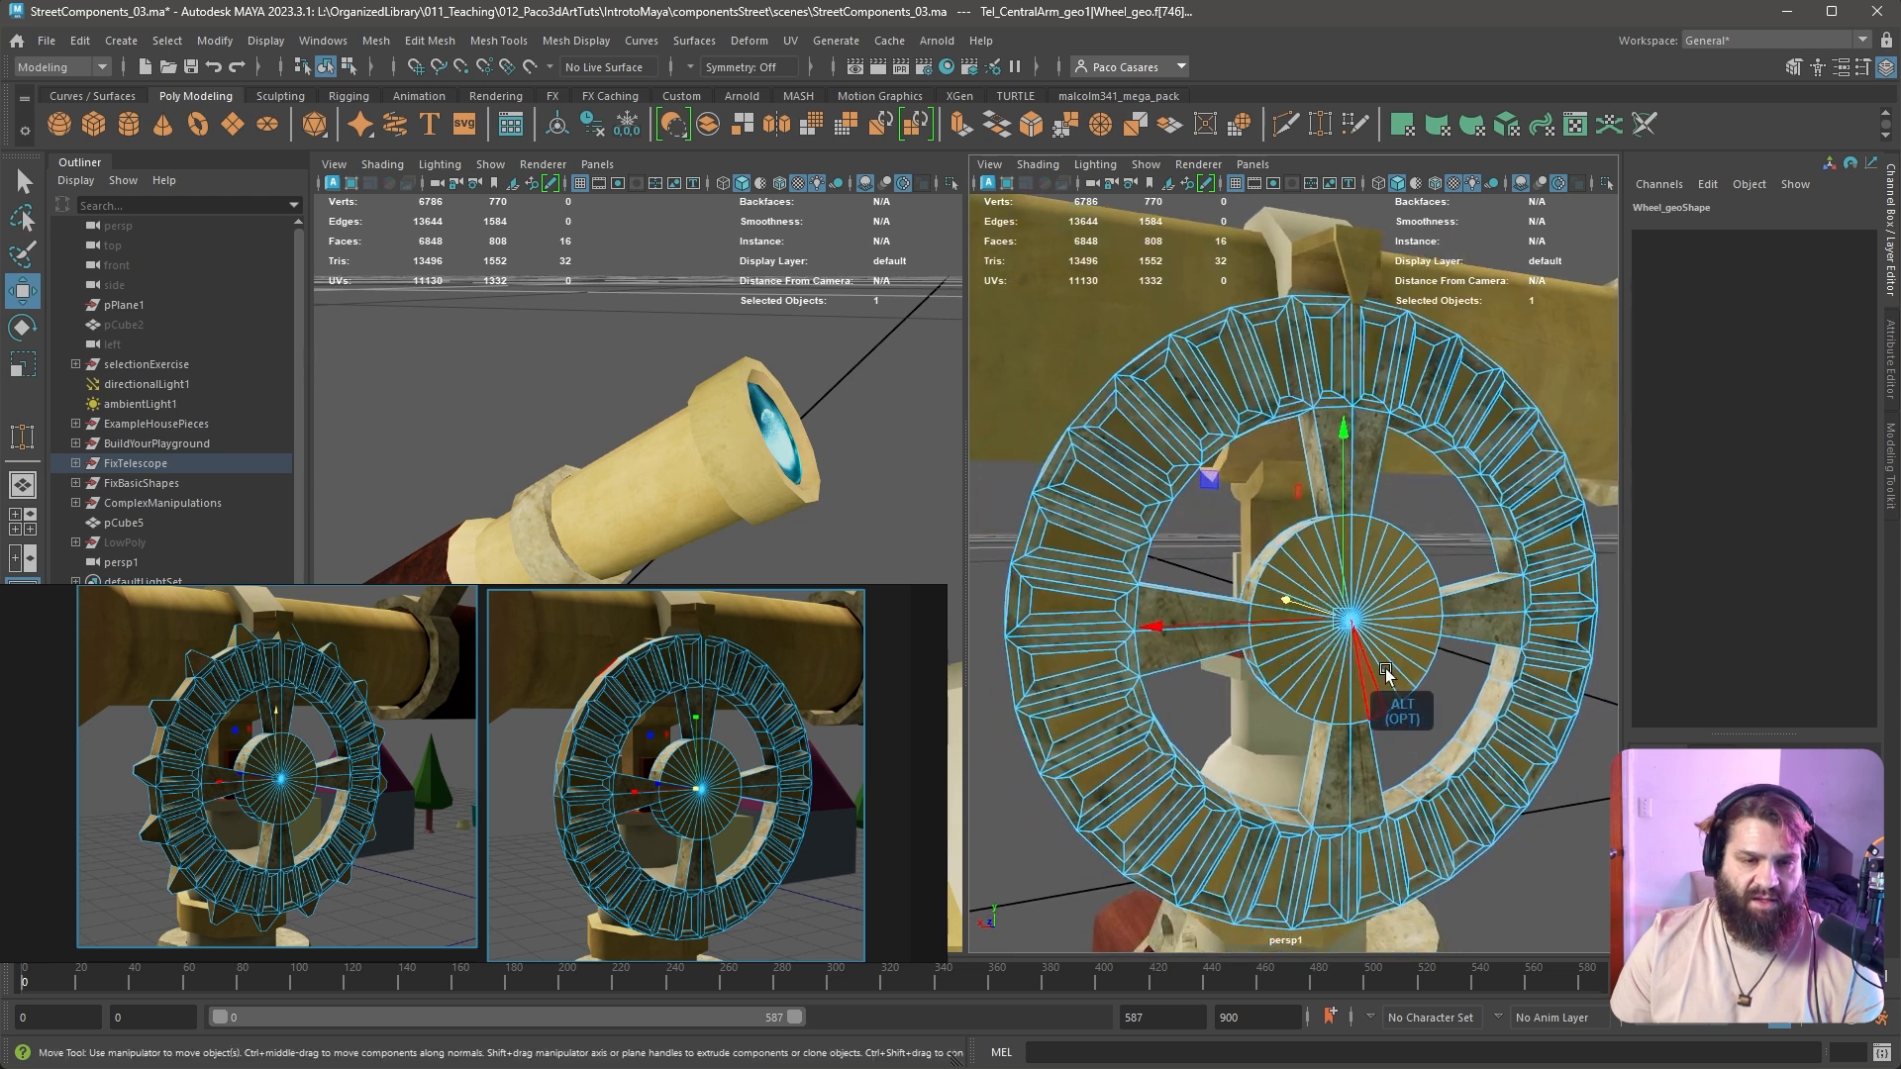
key("r")
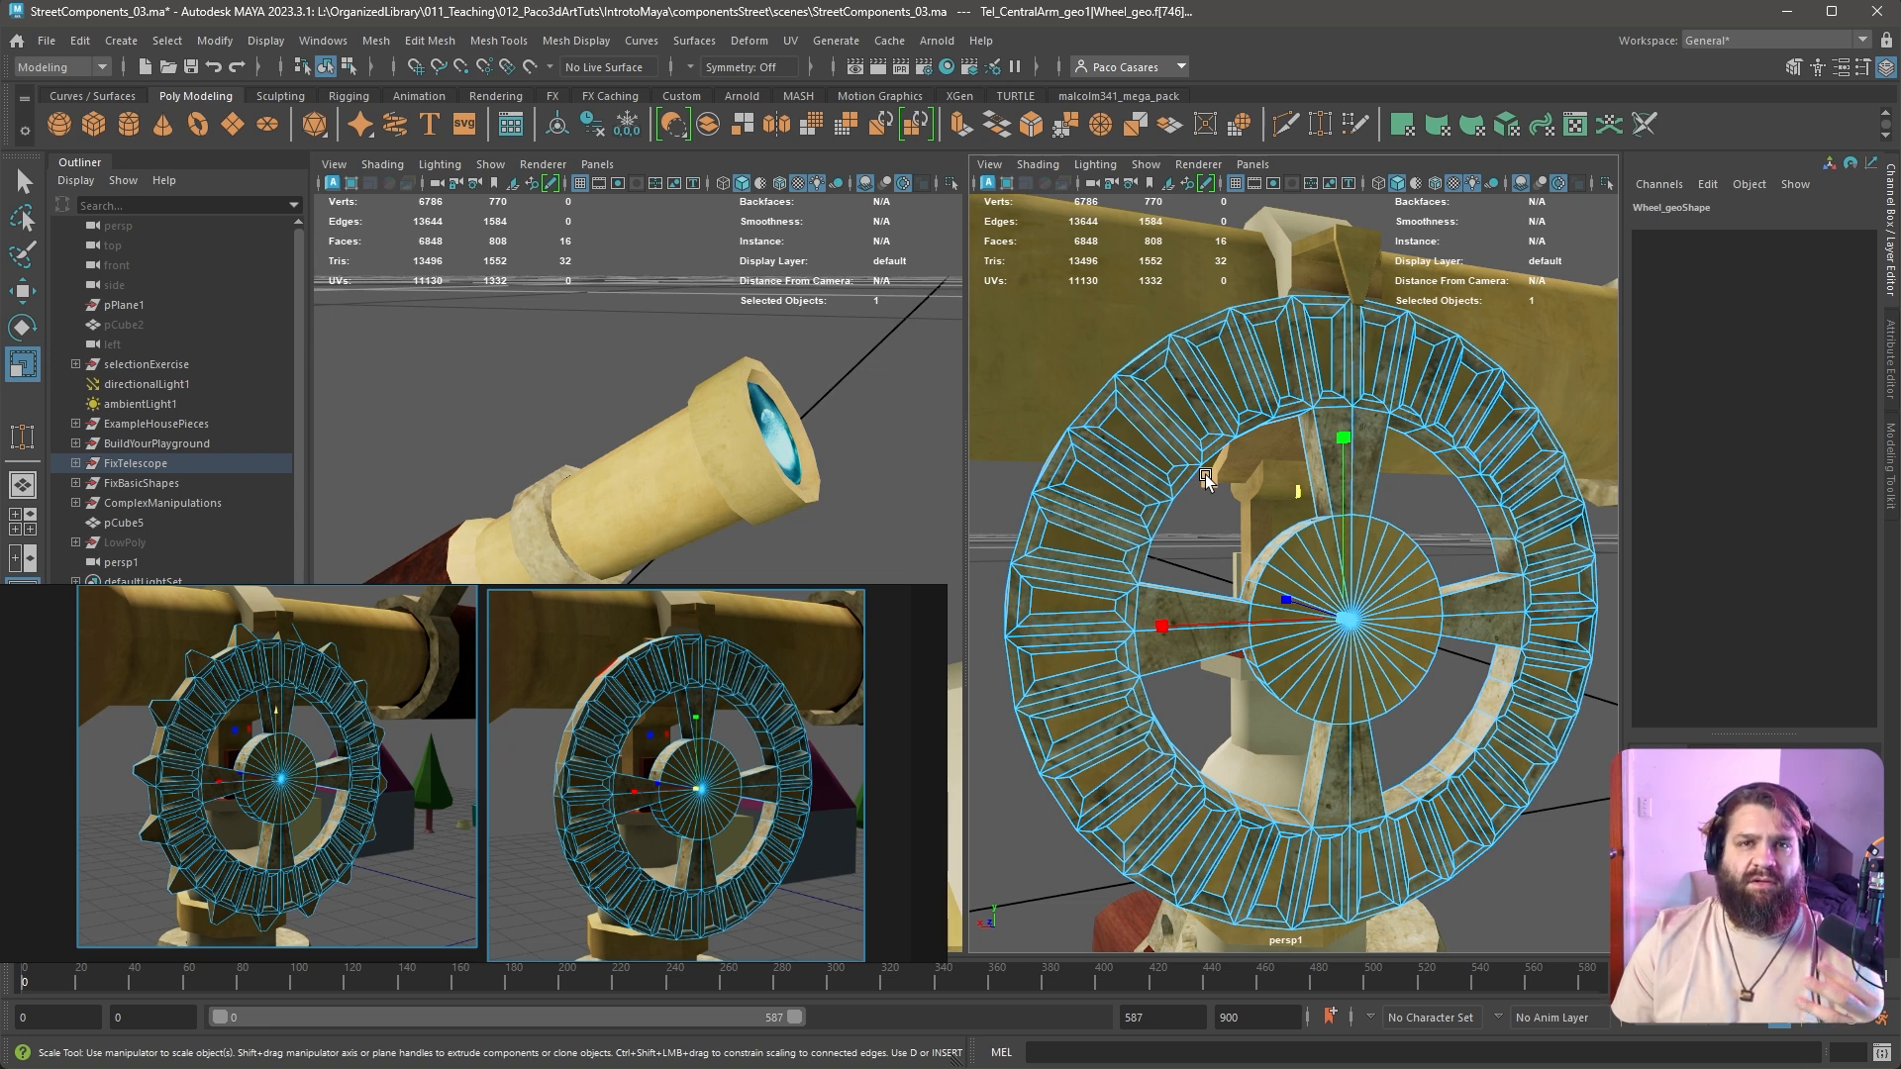
mouse_move(1208, 485)
middle_mouse_down()
mouse_move(1146, 432)
mouse_move(1179, 487)
middle_mouse_up()
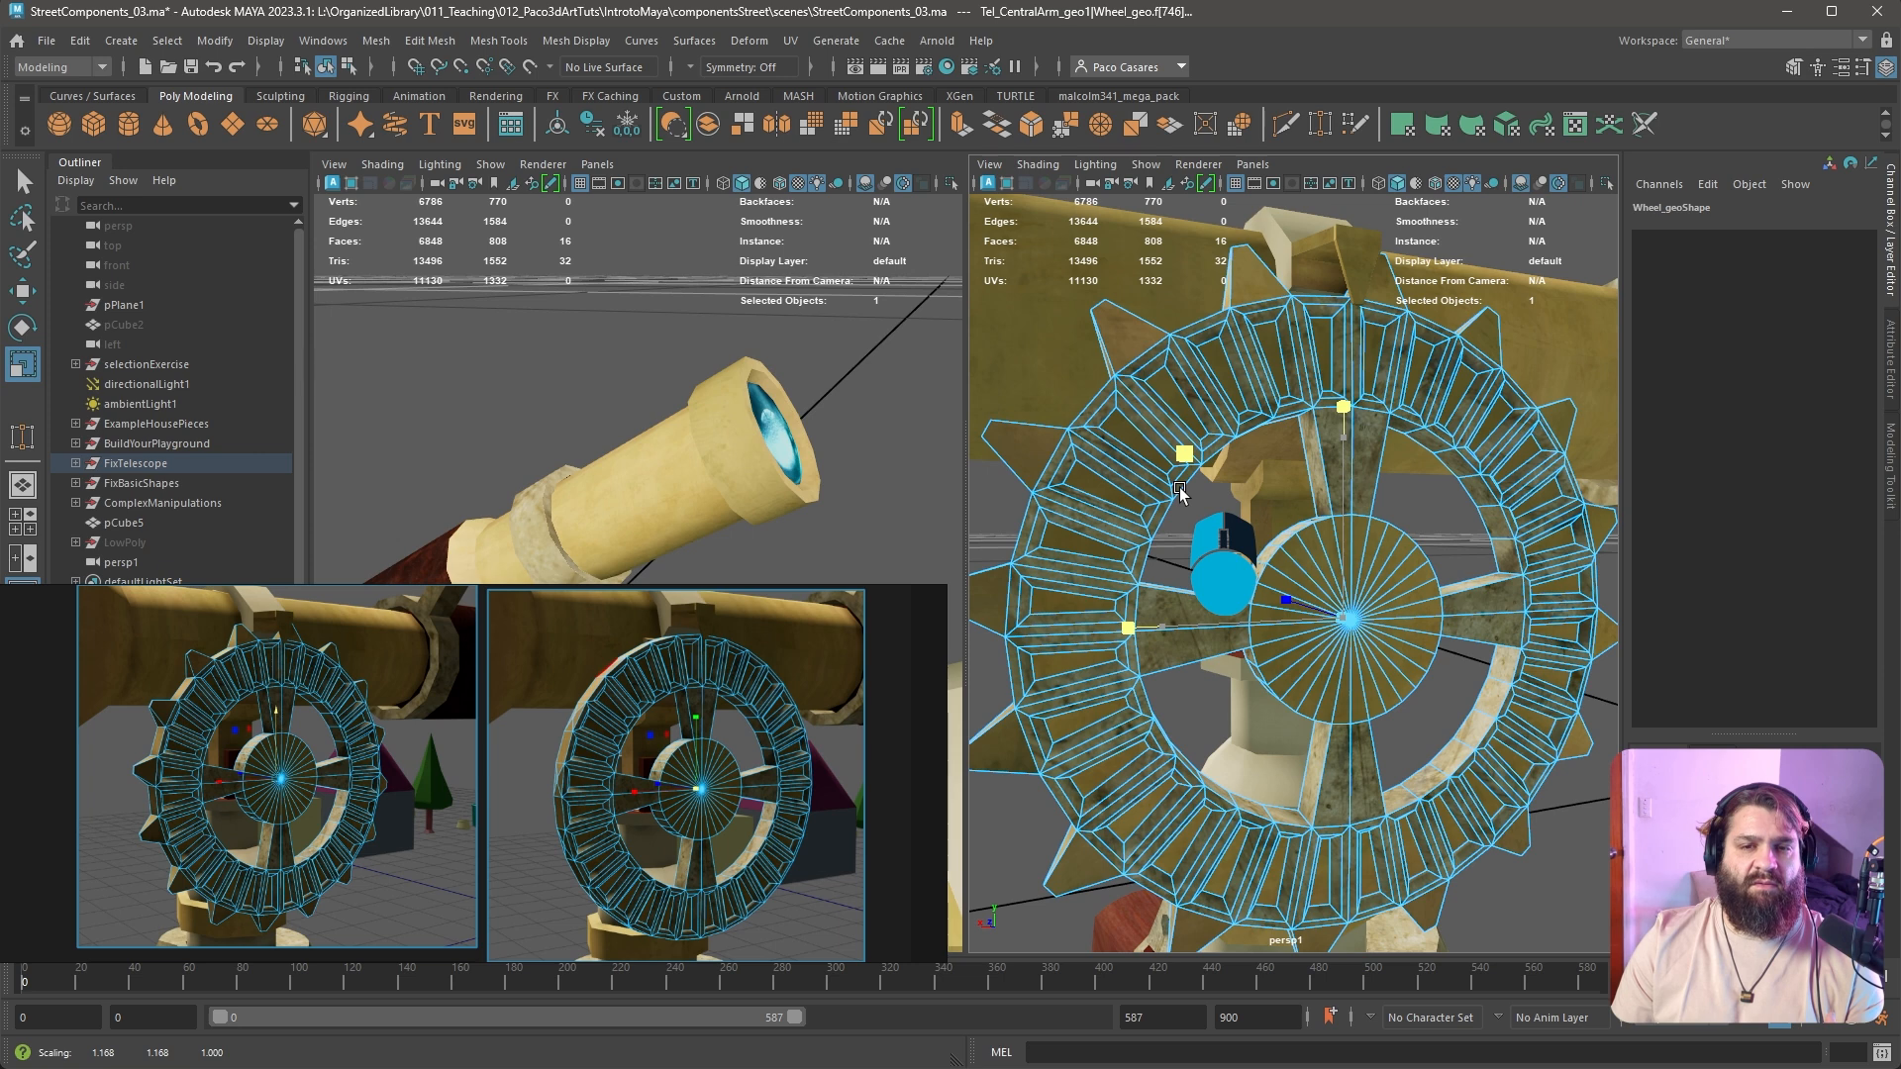
middle_click_drag(1180, 487, 1167, 495)
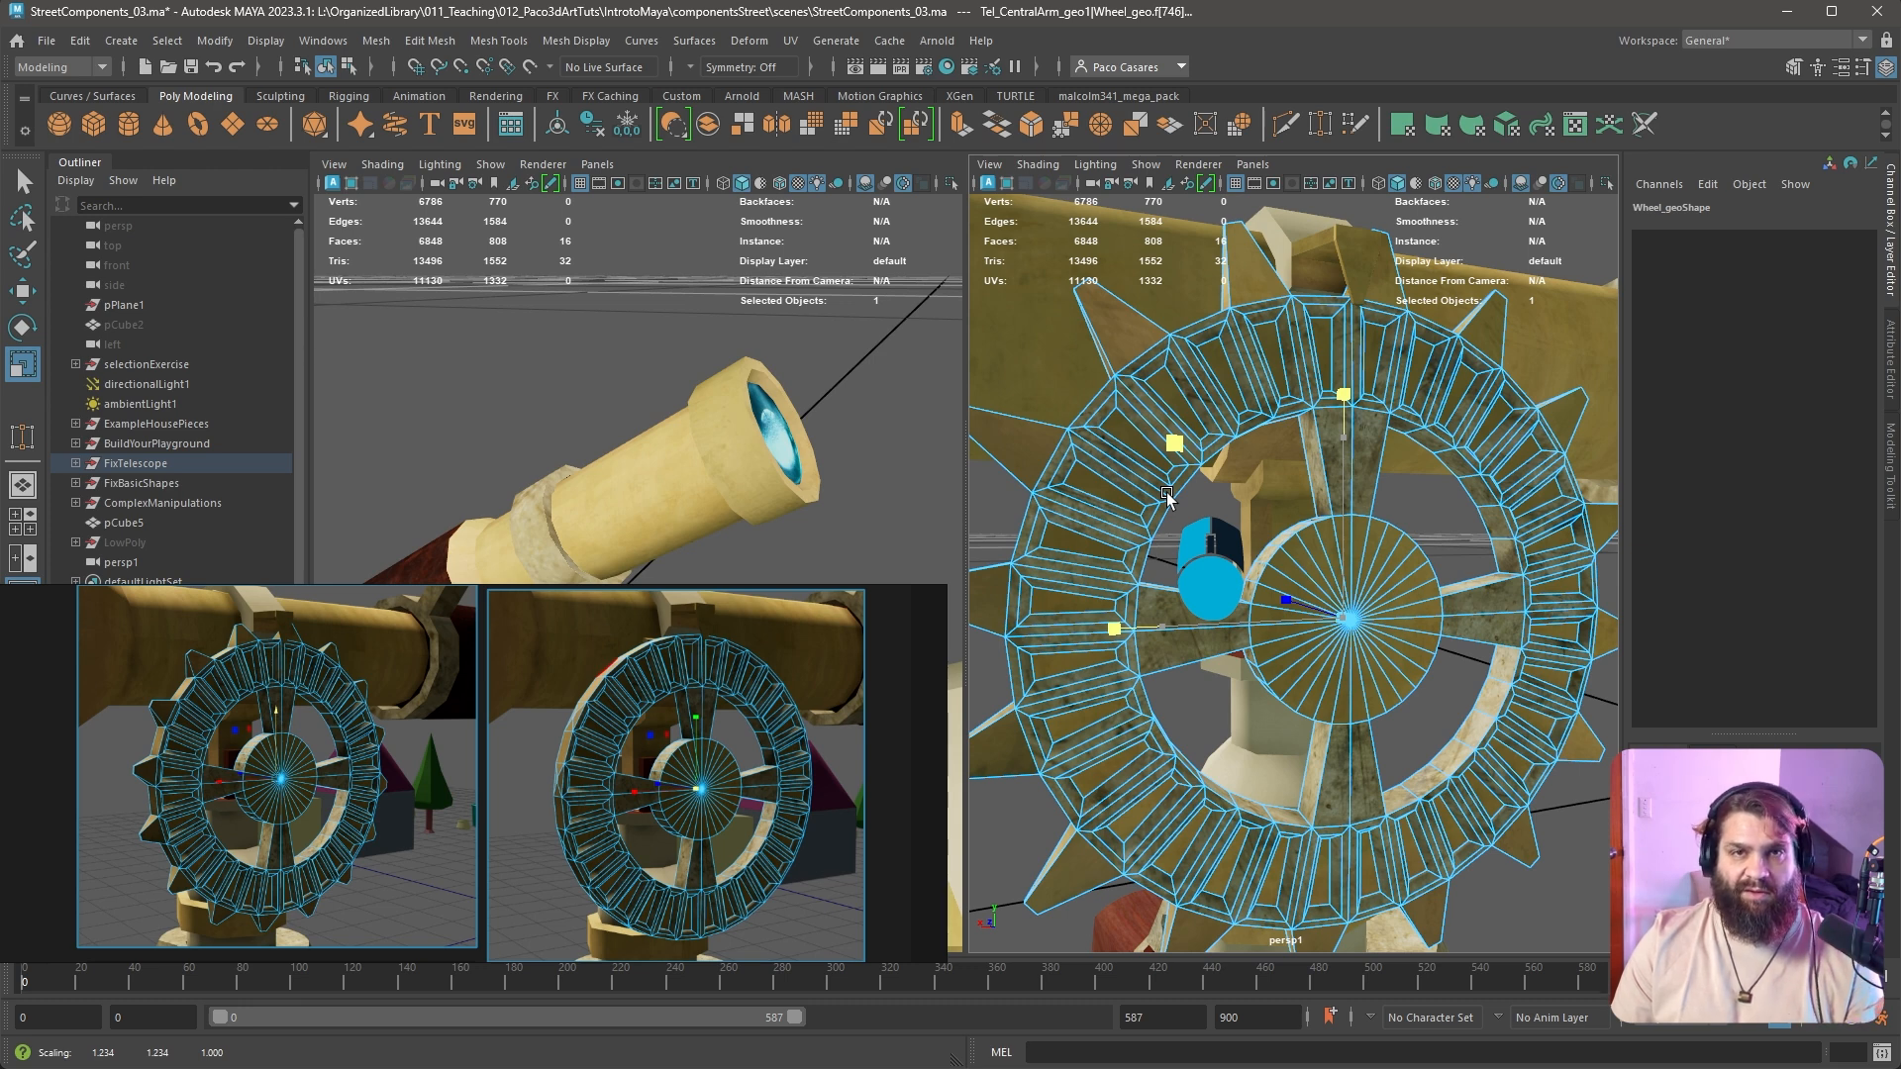
middle_click_drag(1167, 497, 1168, 498)
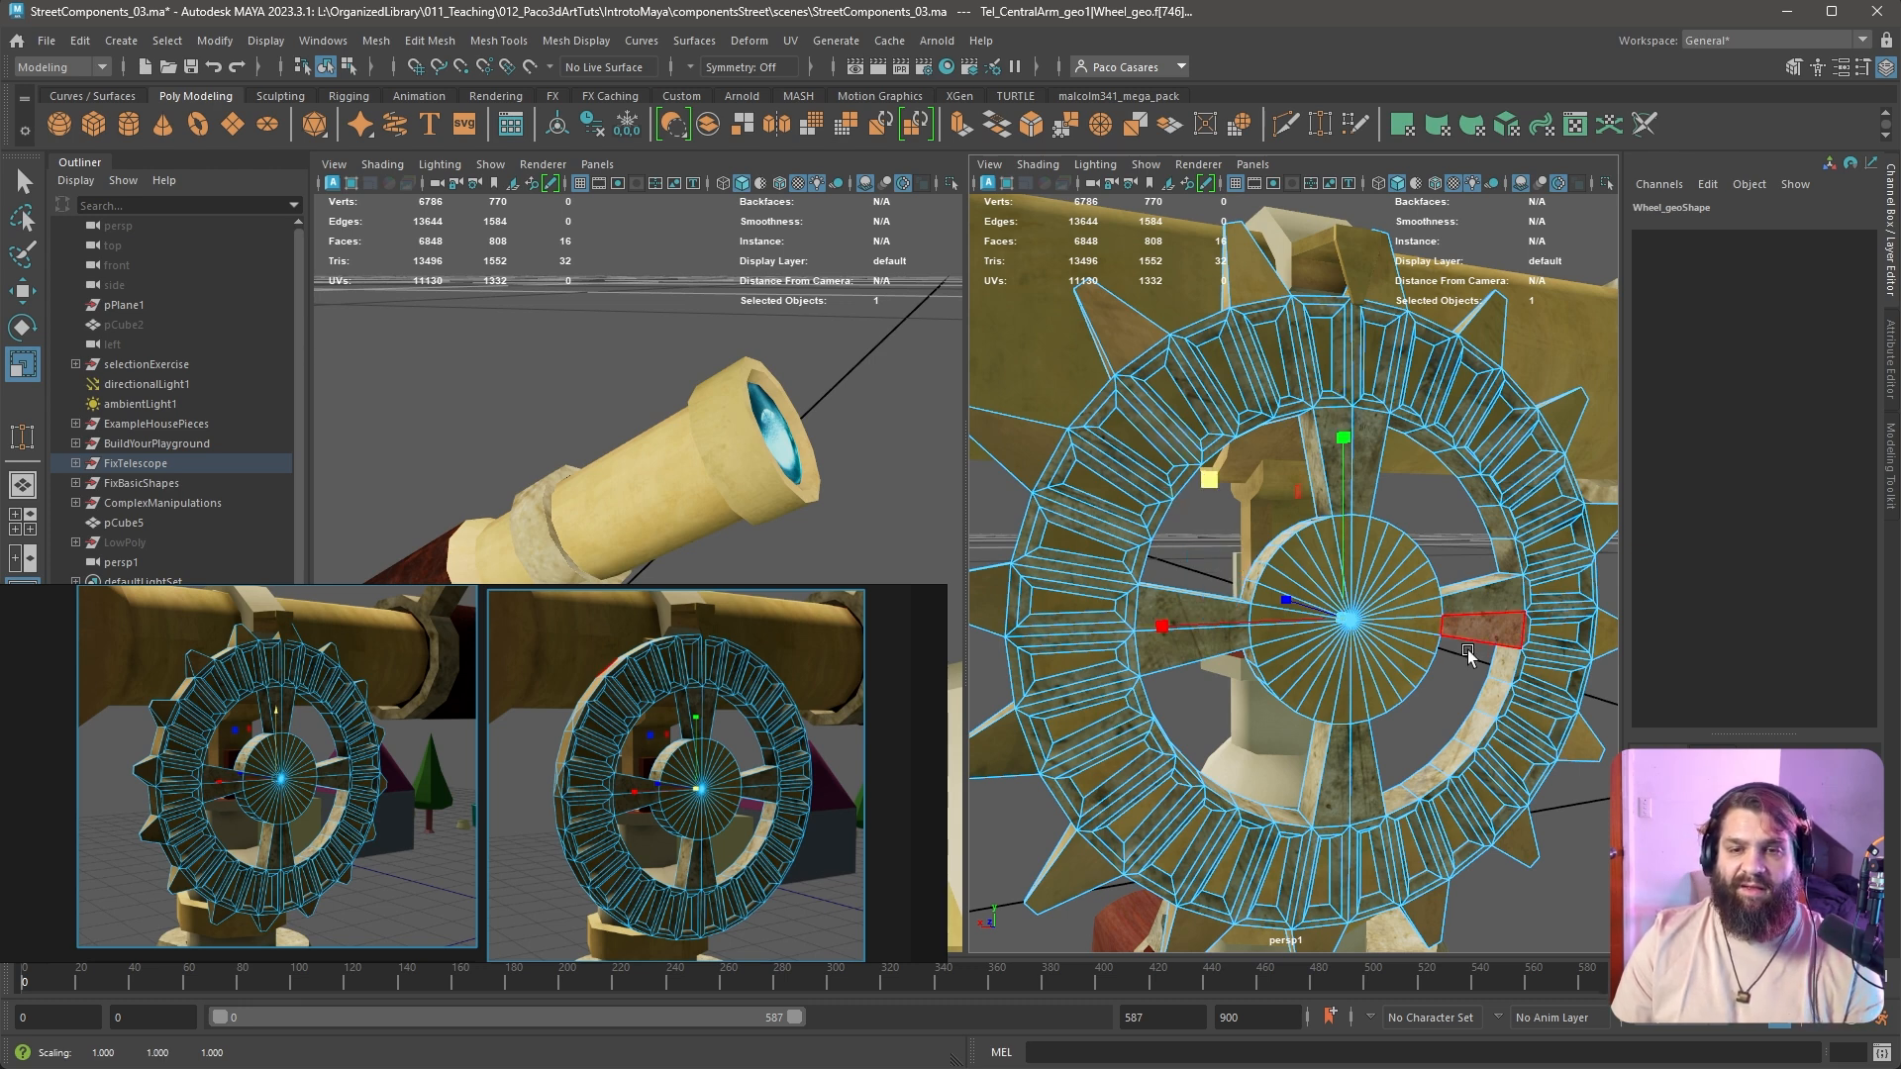
Convert the selection of small faces around the wheel's outer rim to vertices
left_click_drag(1469, 654, 1154, 574, "alt")
right_click_drag(1153, 572, 1235, 638, "alt")
left_click_drag(1234, 637, 1185, 602, "alt")
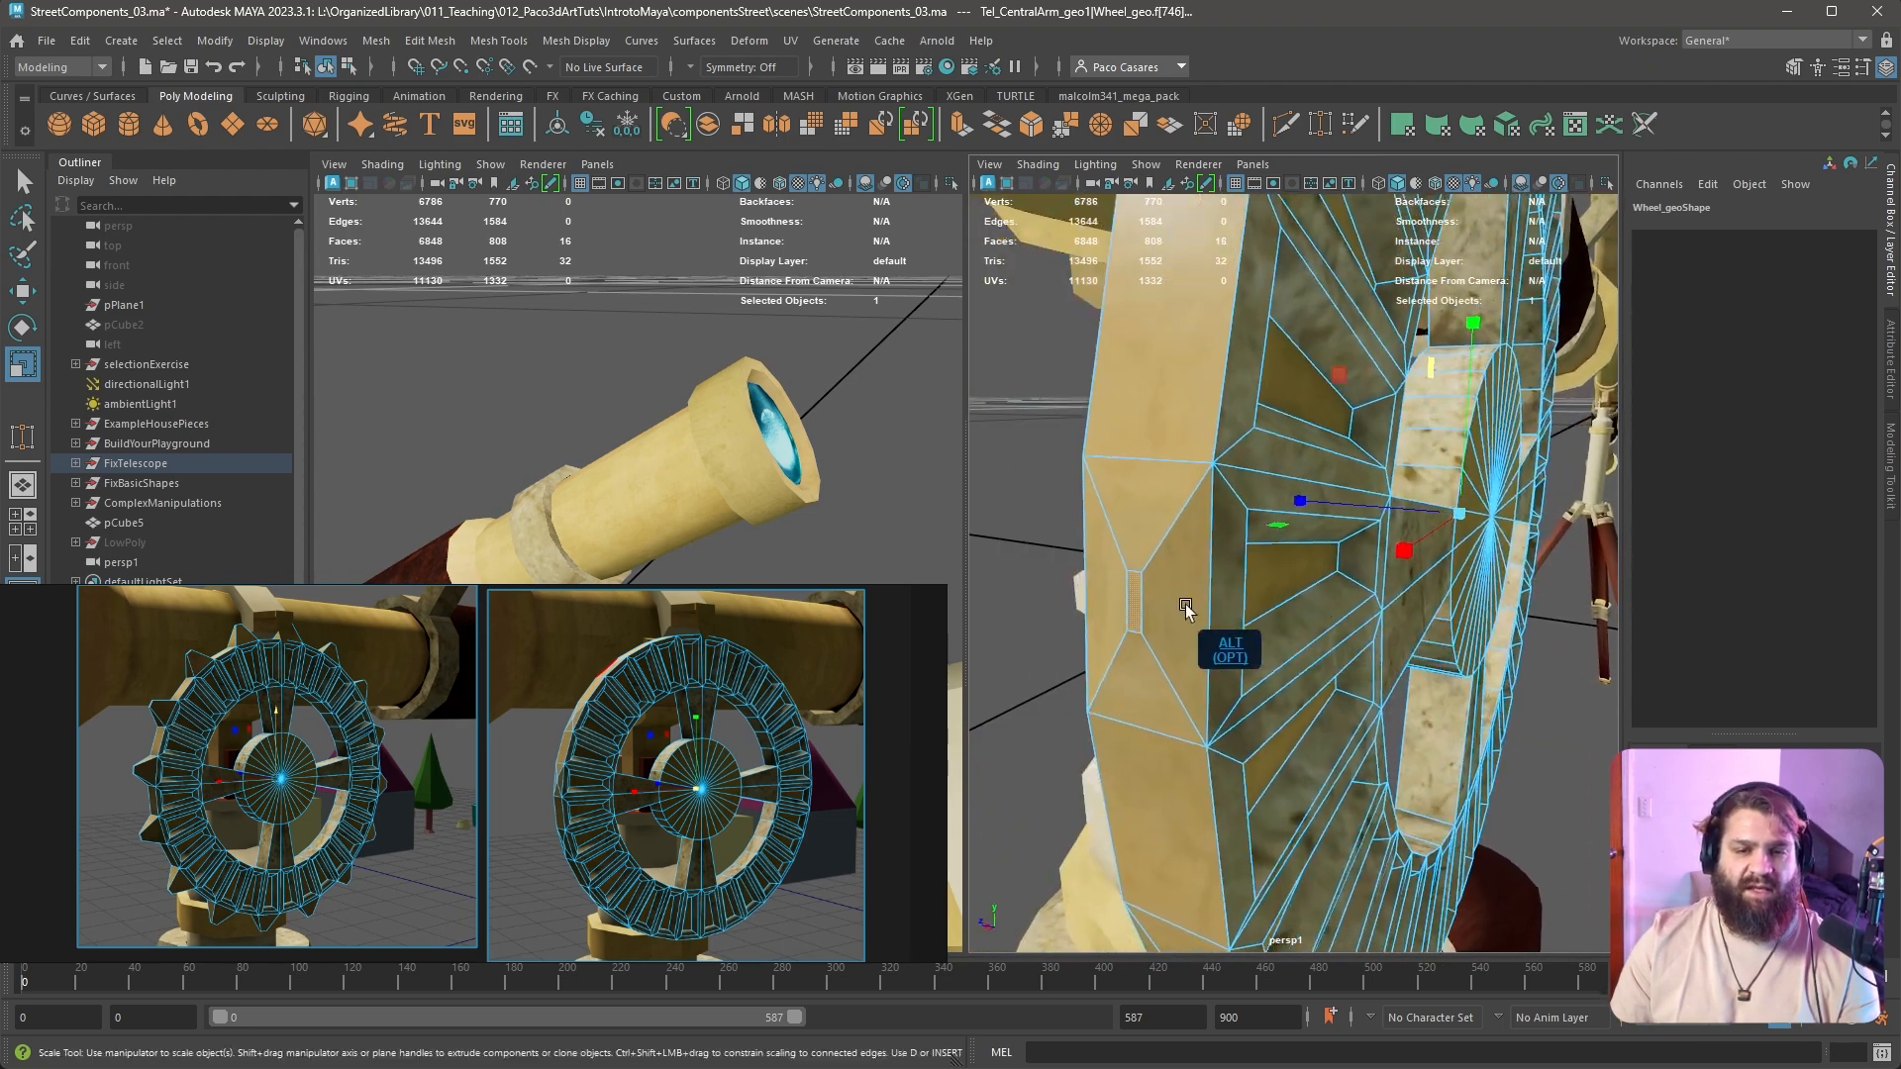
middle_click_drag(1189, 631, 1203, 613, "alt")
left_click_drag(1203, 614, 1303, 661, "alt")
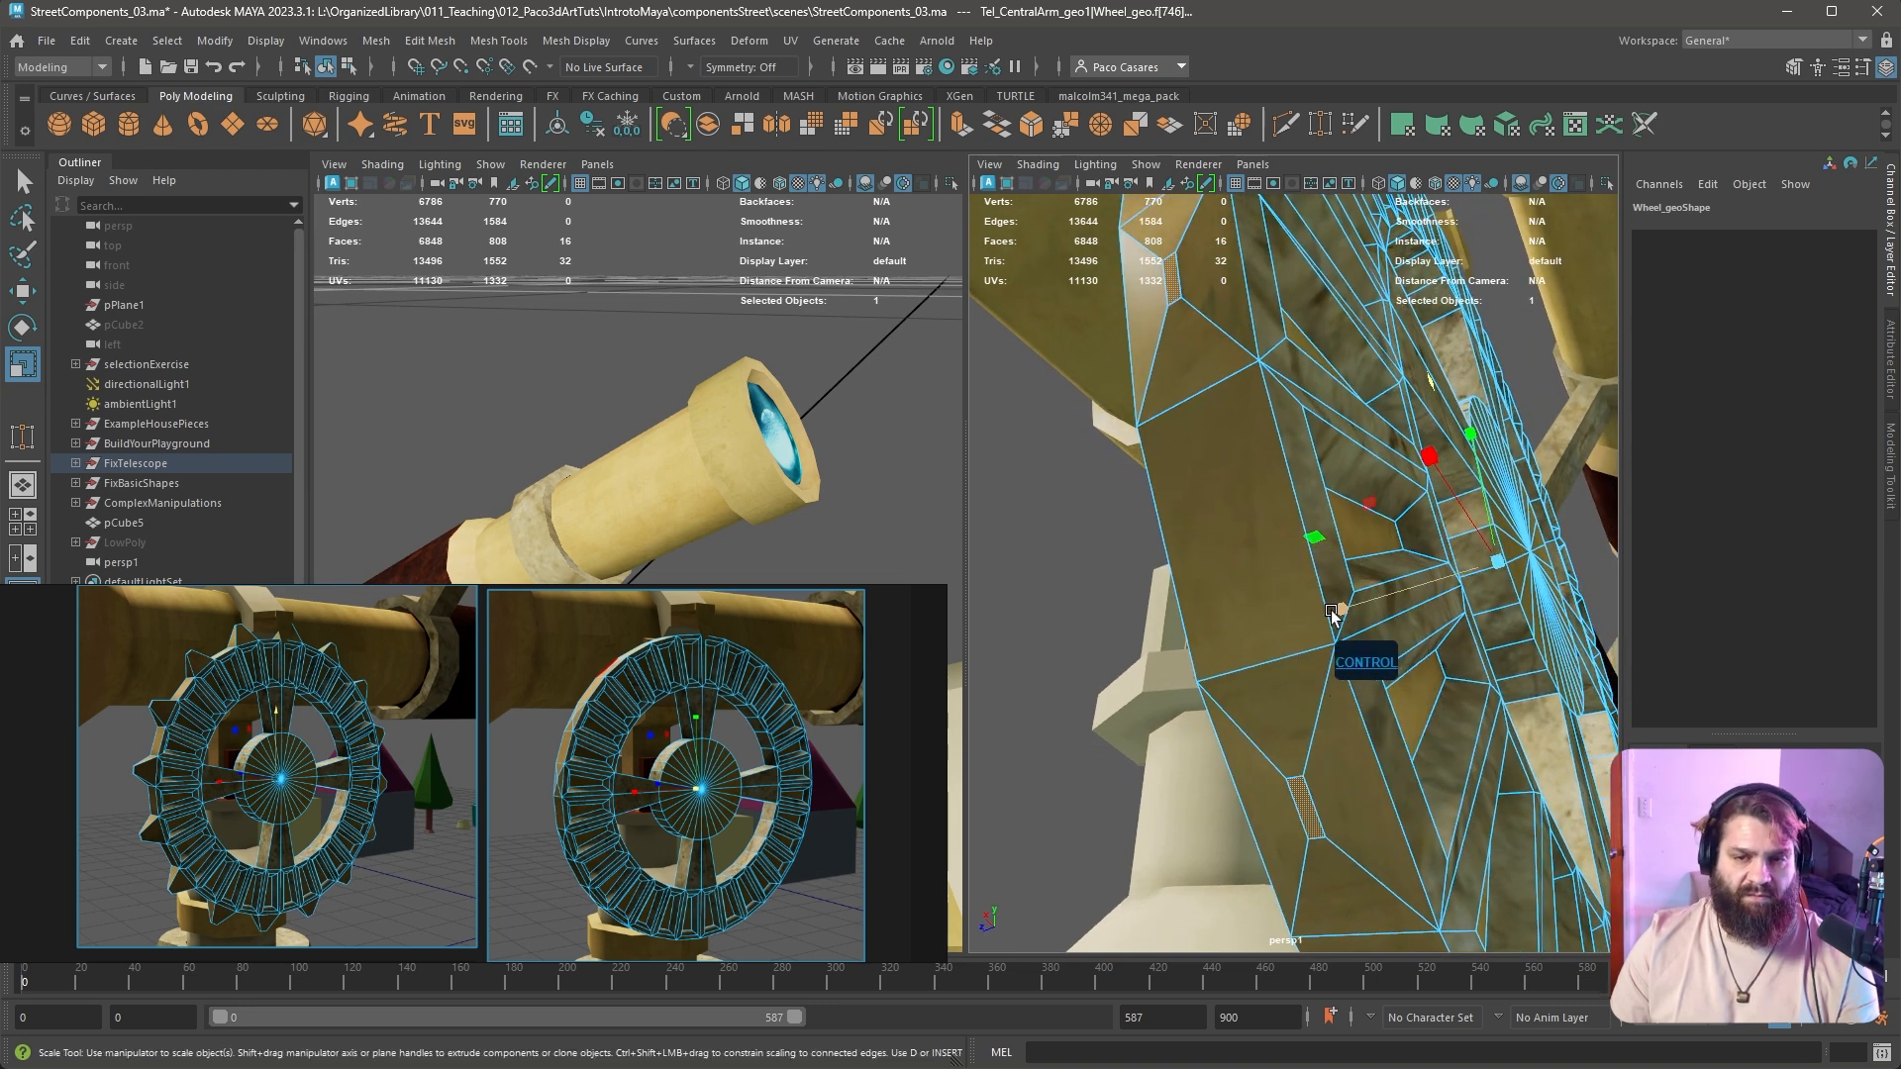
left_click(1265, 484)
right_click(1265, 483, "ctrl")
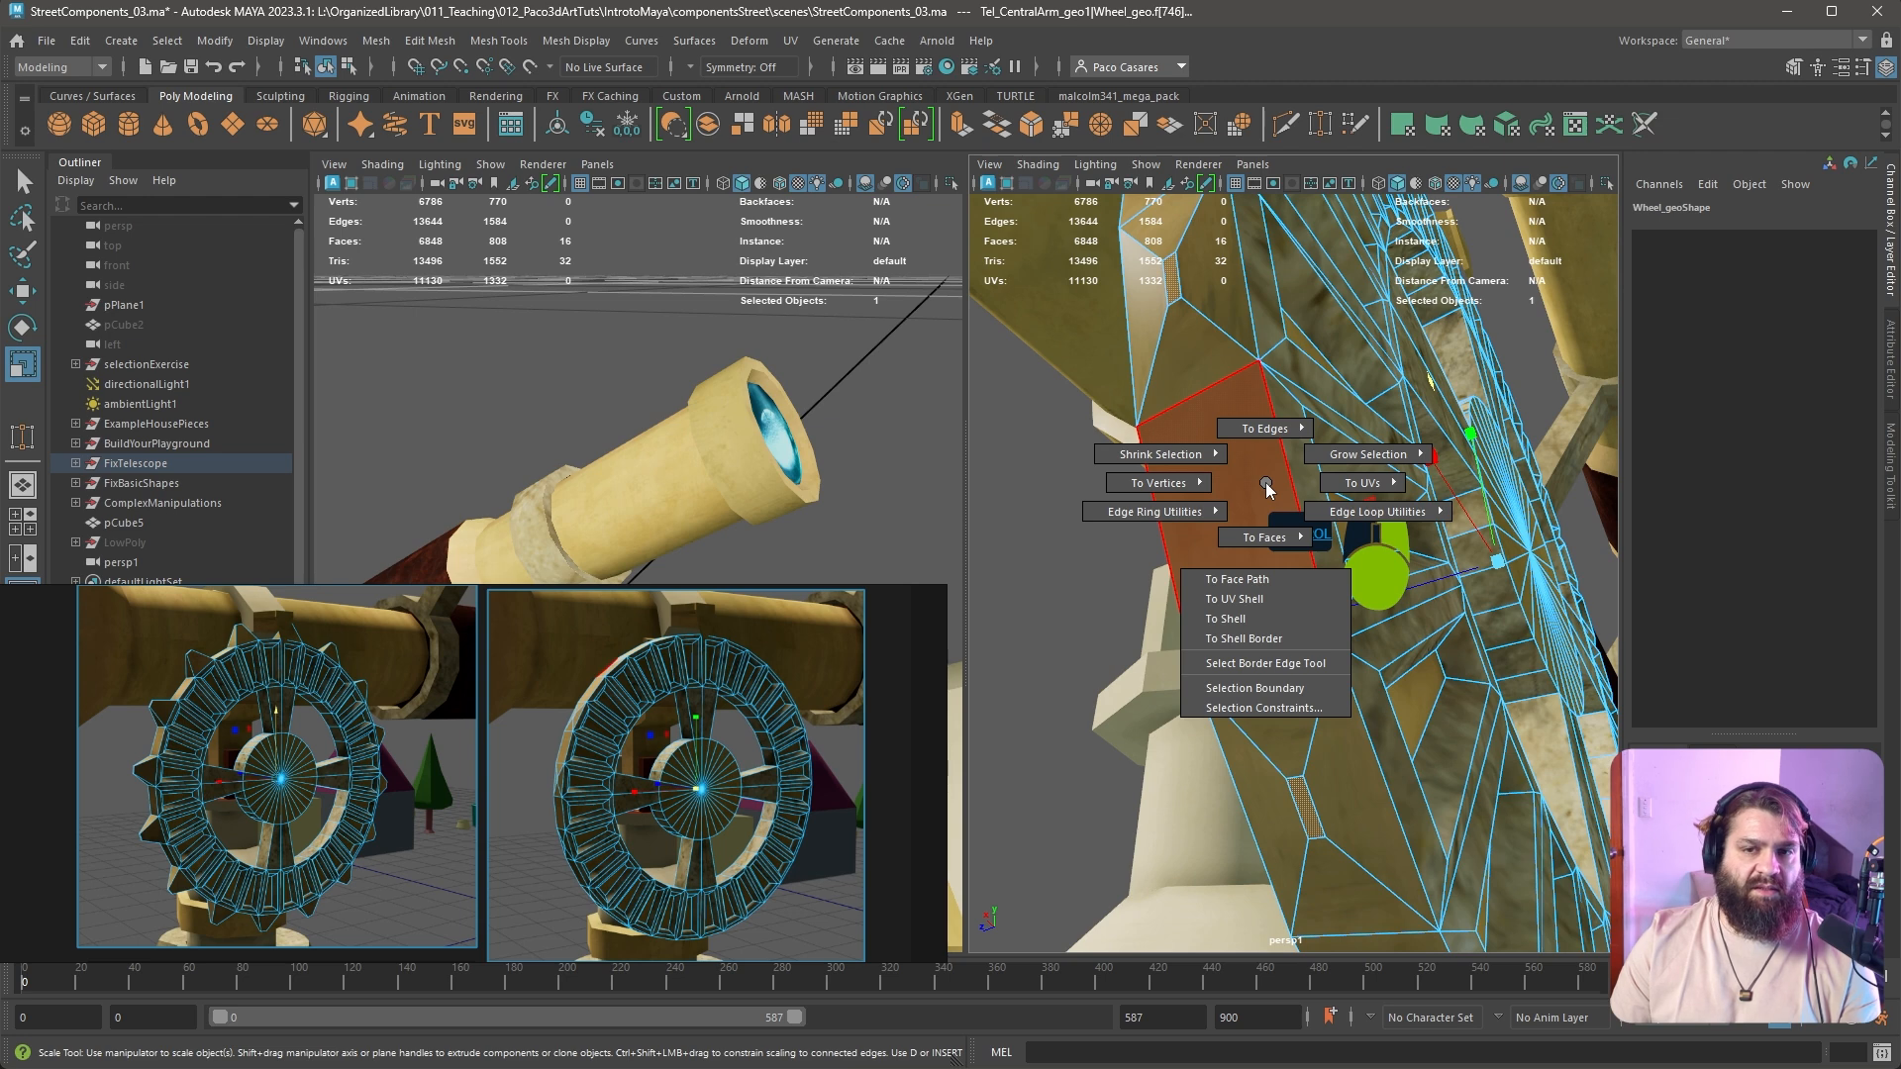
right_click_drag(1265, 483, 1019, 485, "ctrl")
left_click_drag(1363, 691, 1302, 665, "alt")
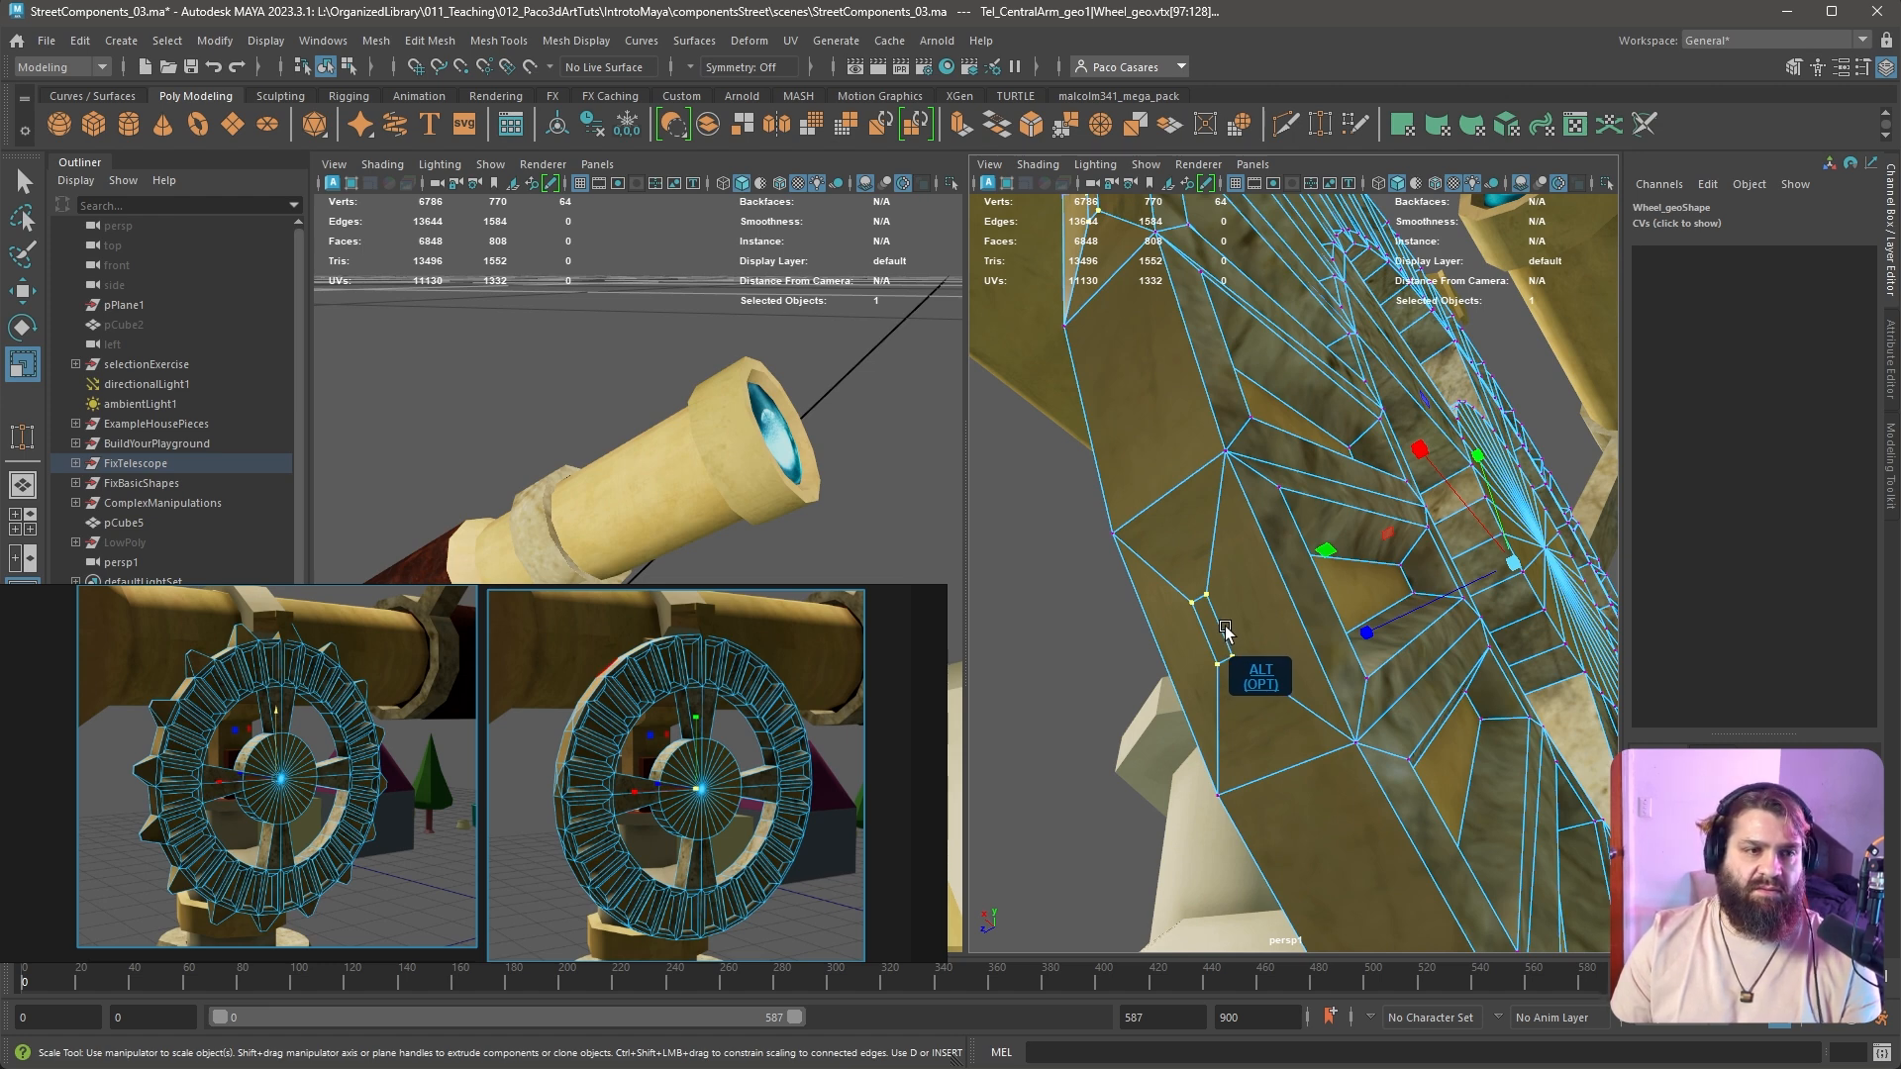
Set the Move tool's axis orientation to Normal and move its settings window clear of the wheel
left_click(23, 297)
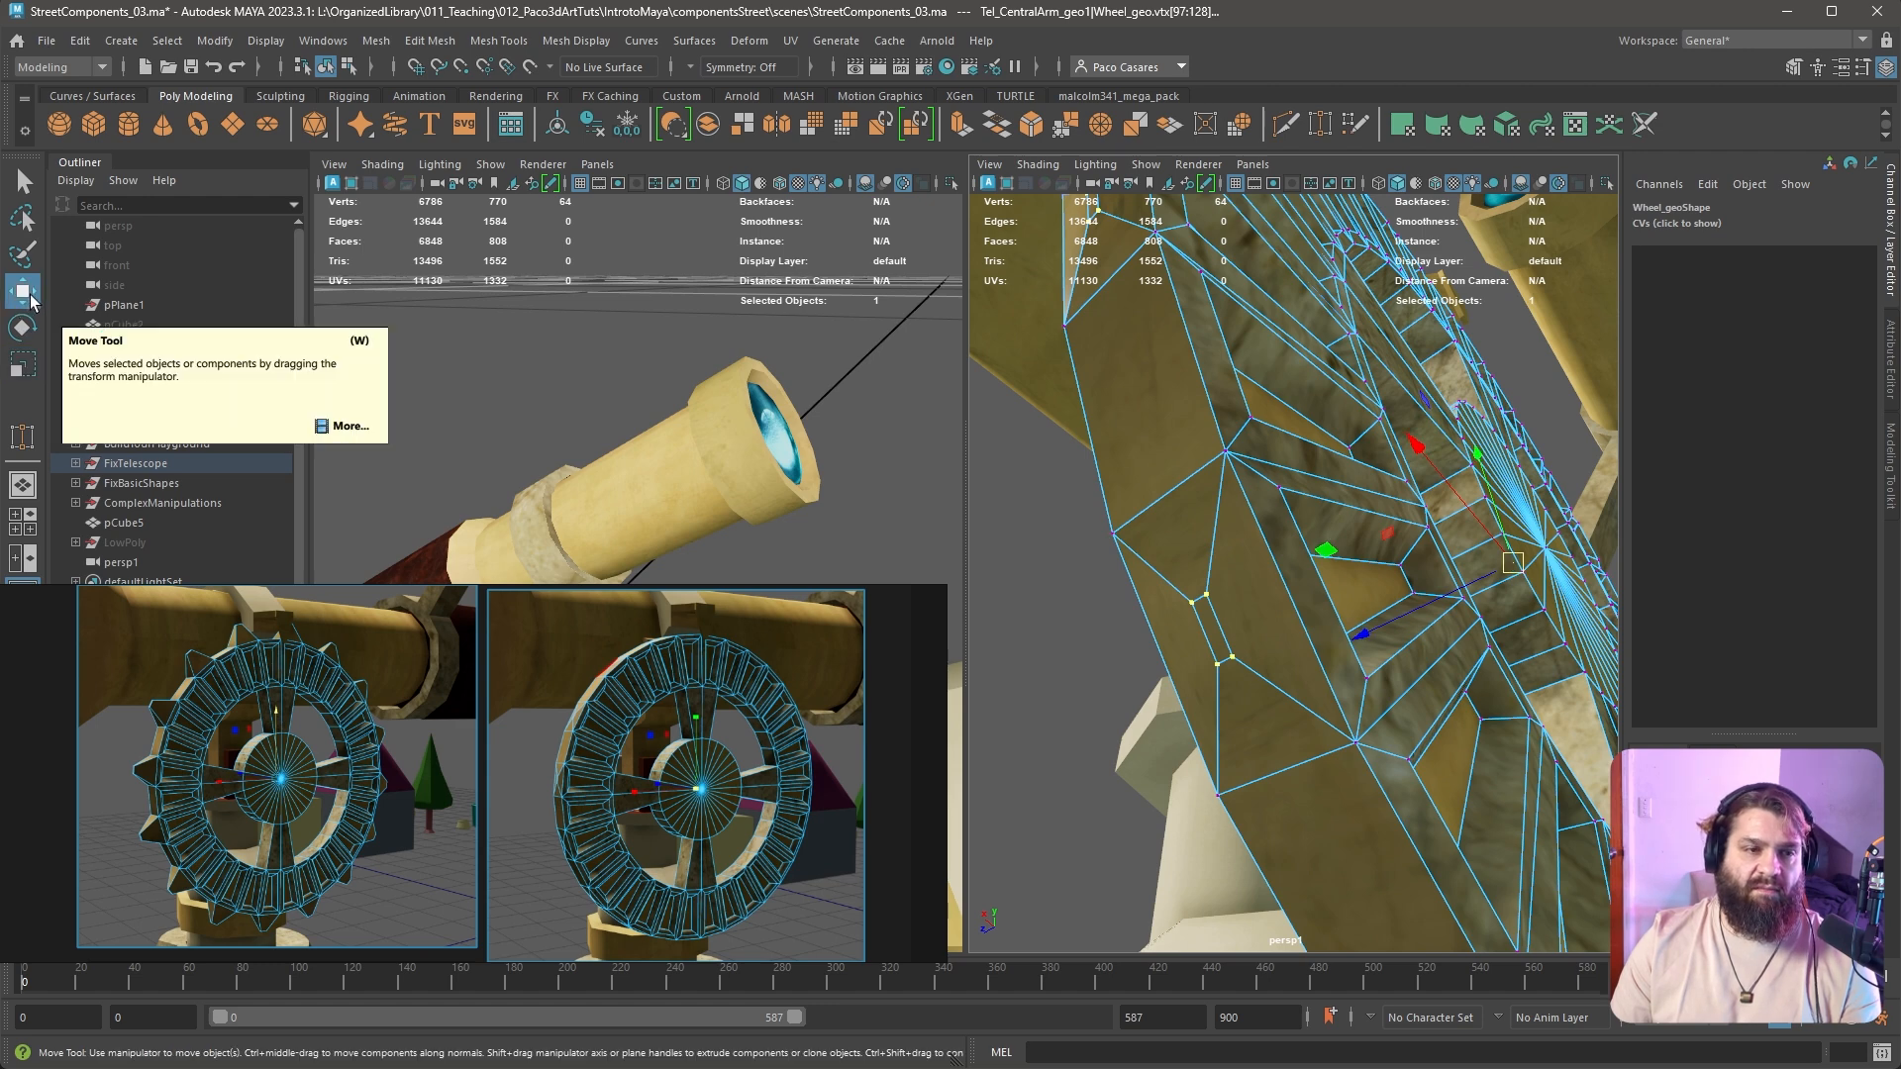
left_click(1863, 70)
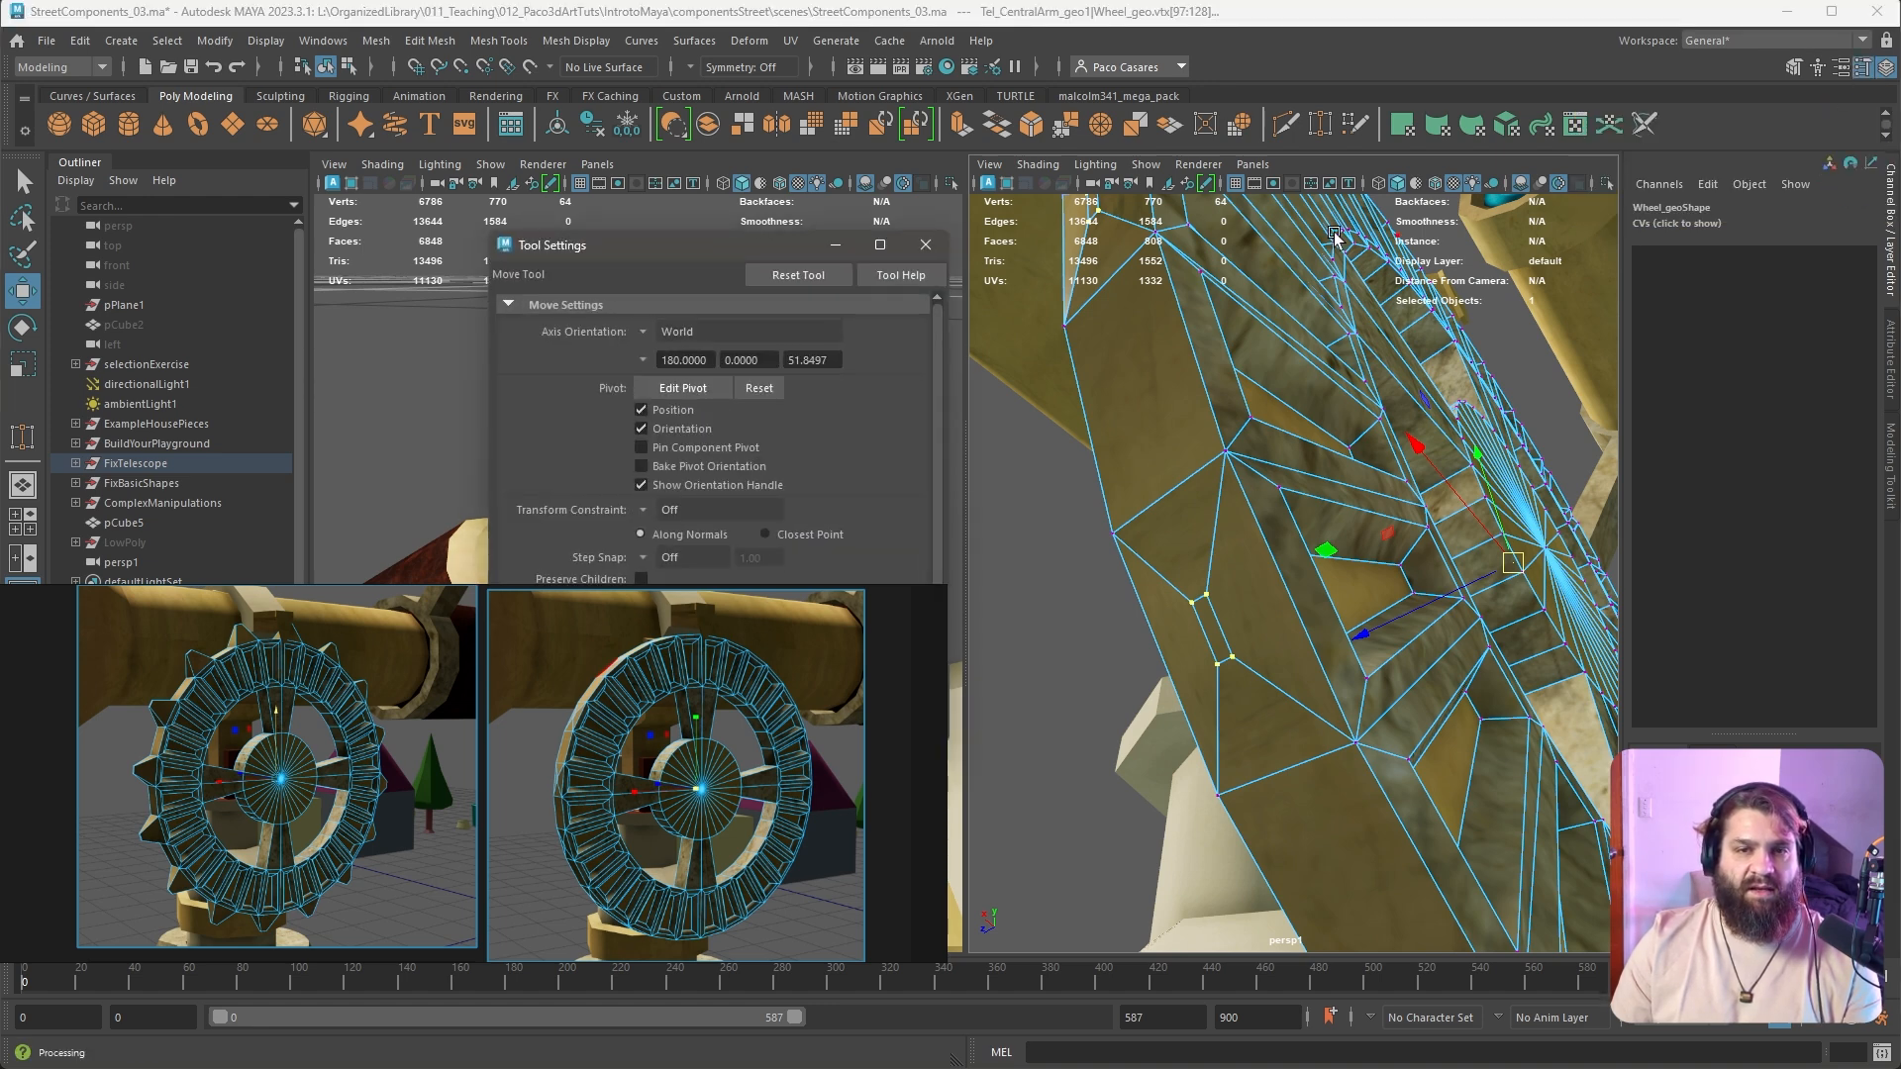
left_click_drag(710, 245, 1194, 447)
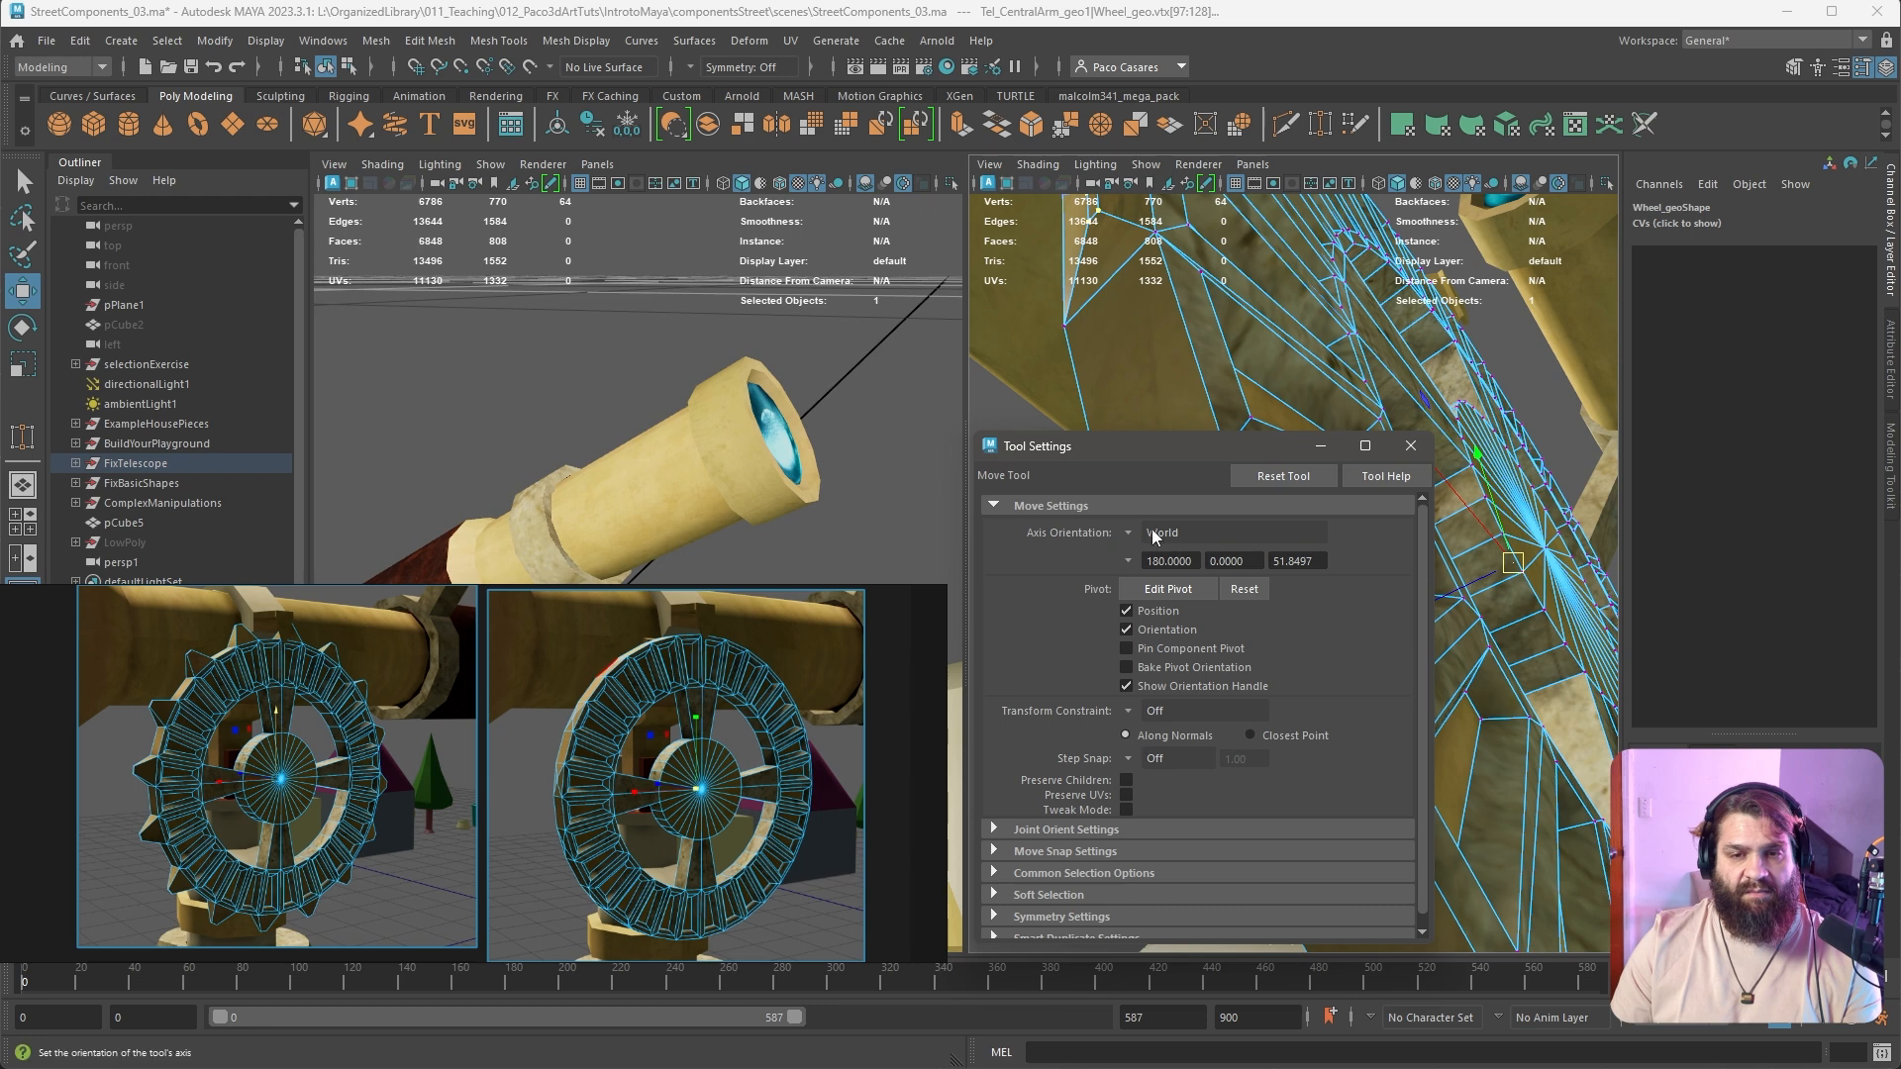
left_click(1131, 532)
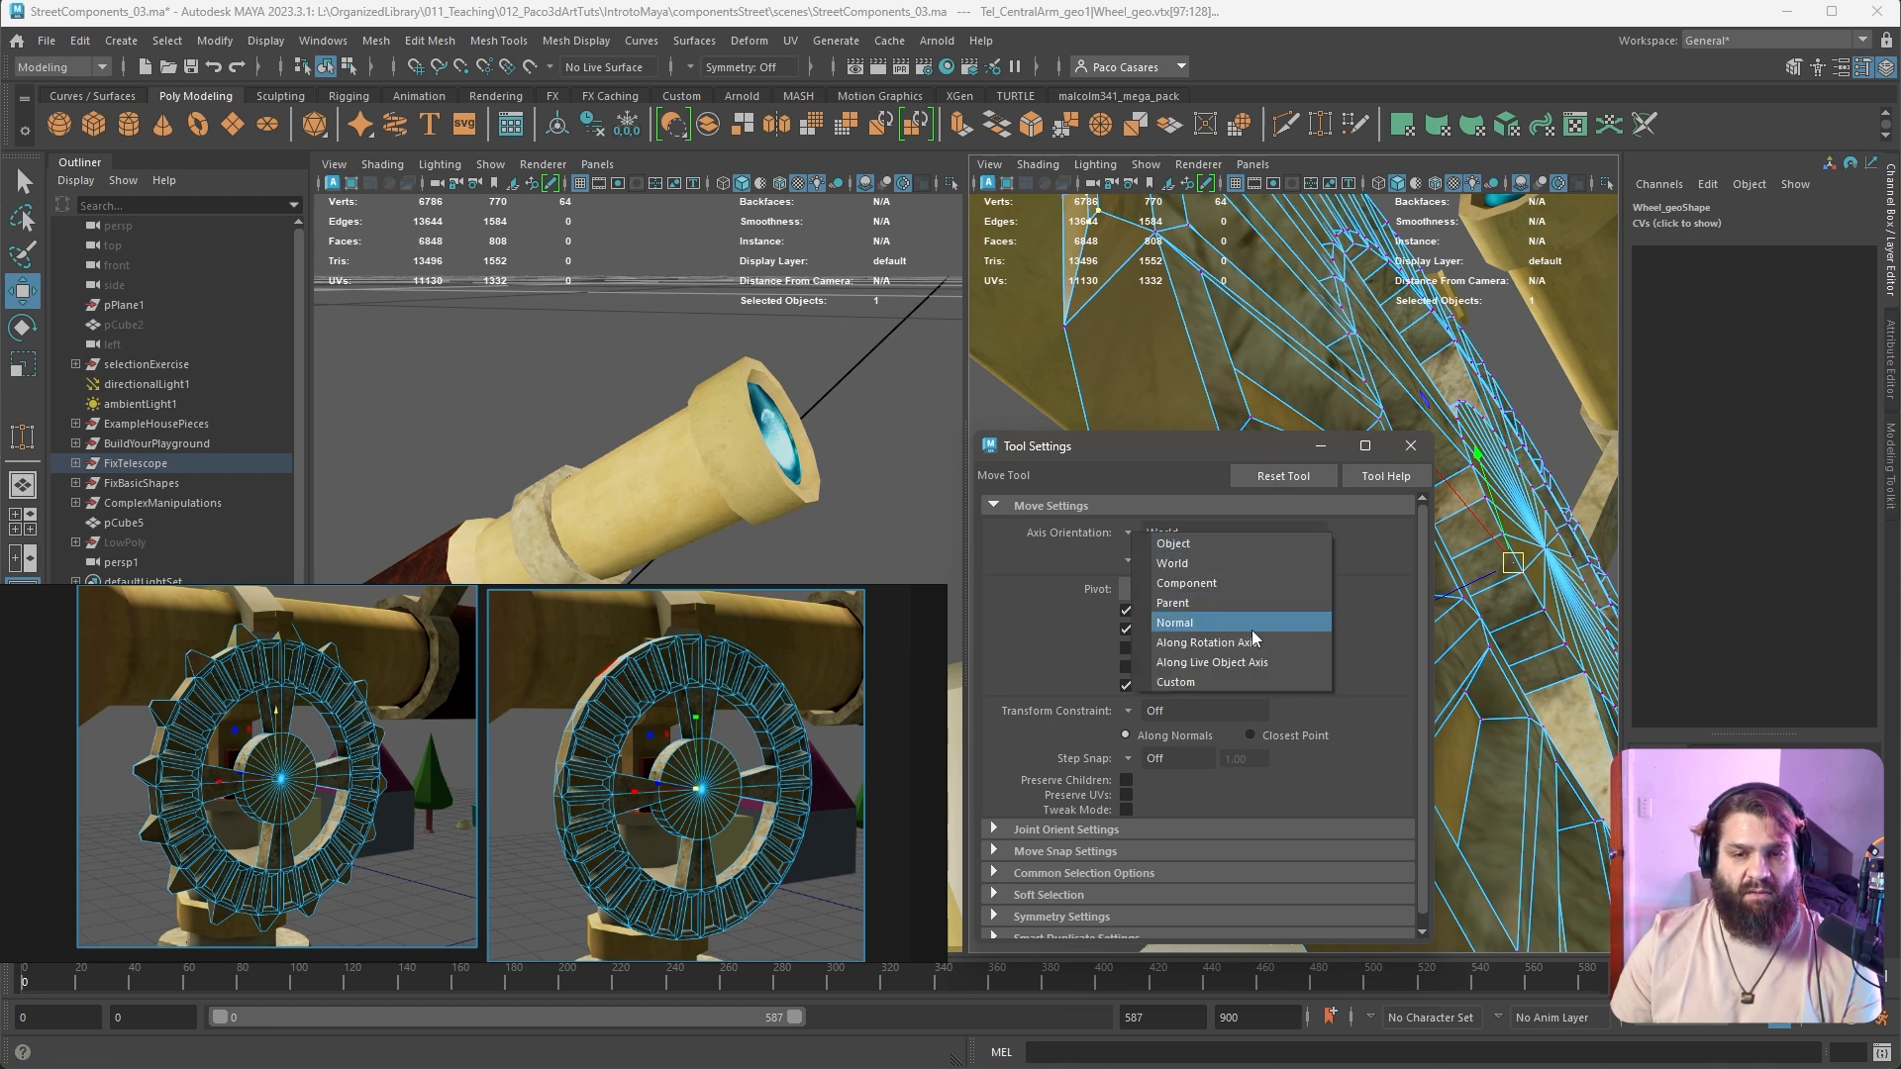
left_click(1194, 623)
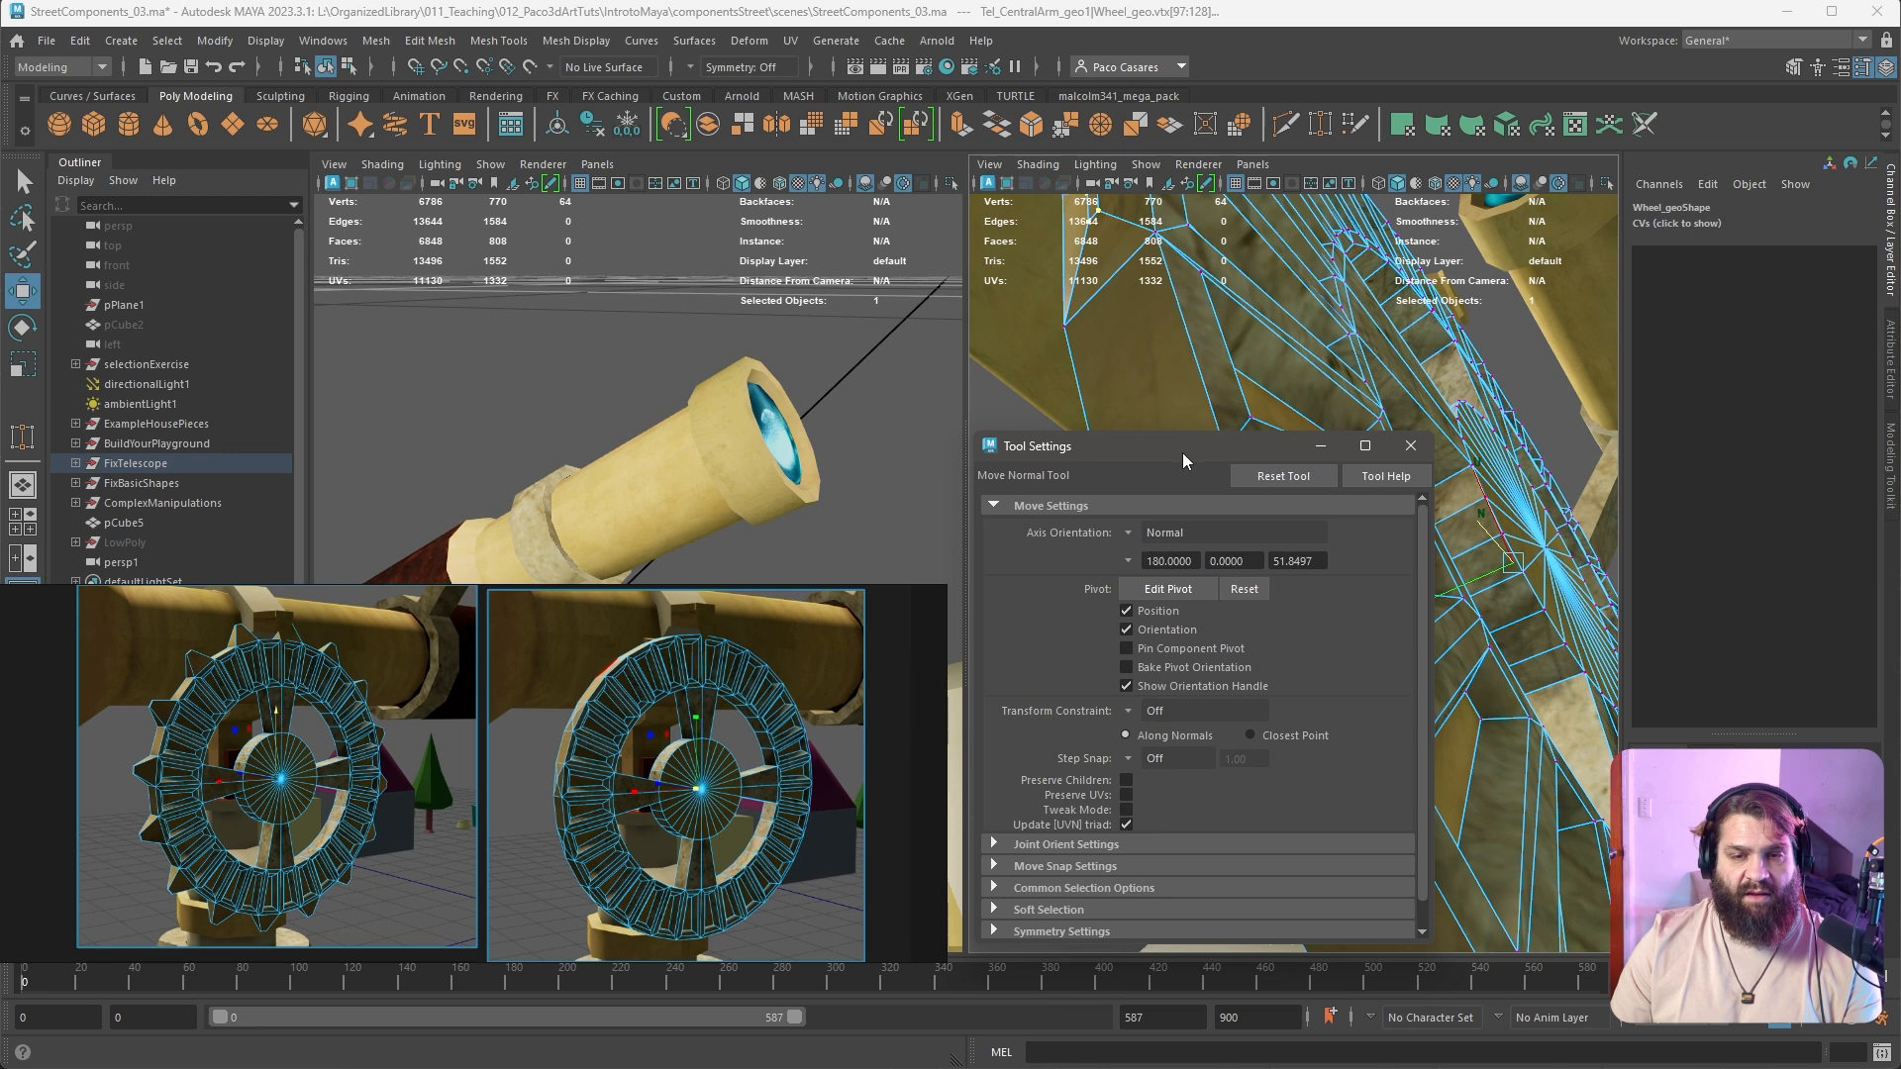
left_click_drag(1234, 448, 593, 317)
Move the selected rim vertices outward along their normals to raise teeth, and inspect their shape against the Correct wheel reference
middle_click_drag(1349, 634, 1309, 666)
right_click_drag(1411, 665, 1250, 643, "alt")
left_click_drag(1249, 643, 1181, 648, "alt")
right_click_drag(1180, 649, 1302, 553, "alt")
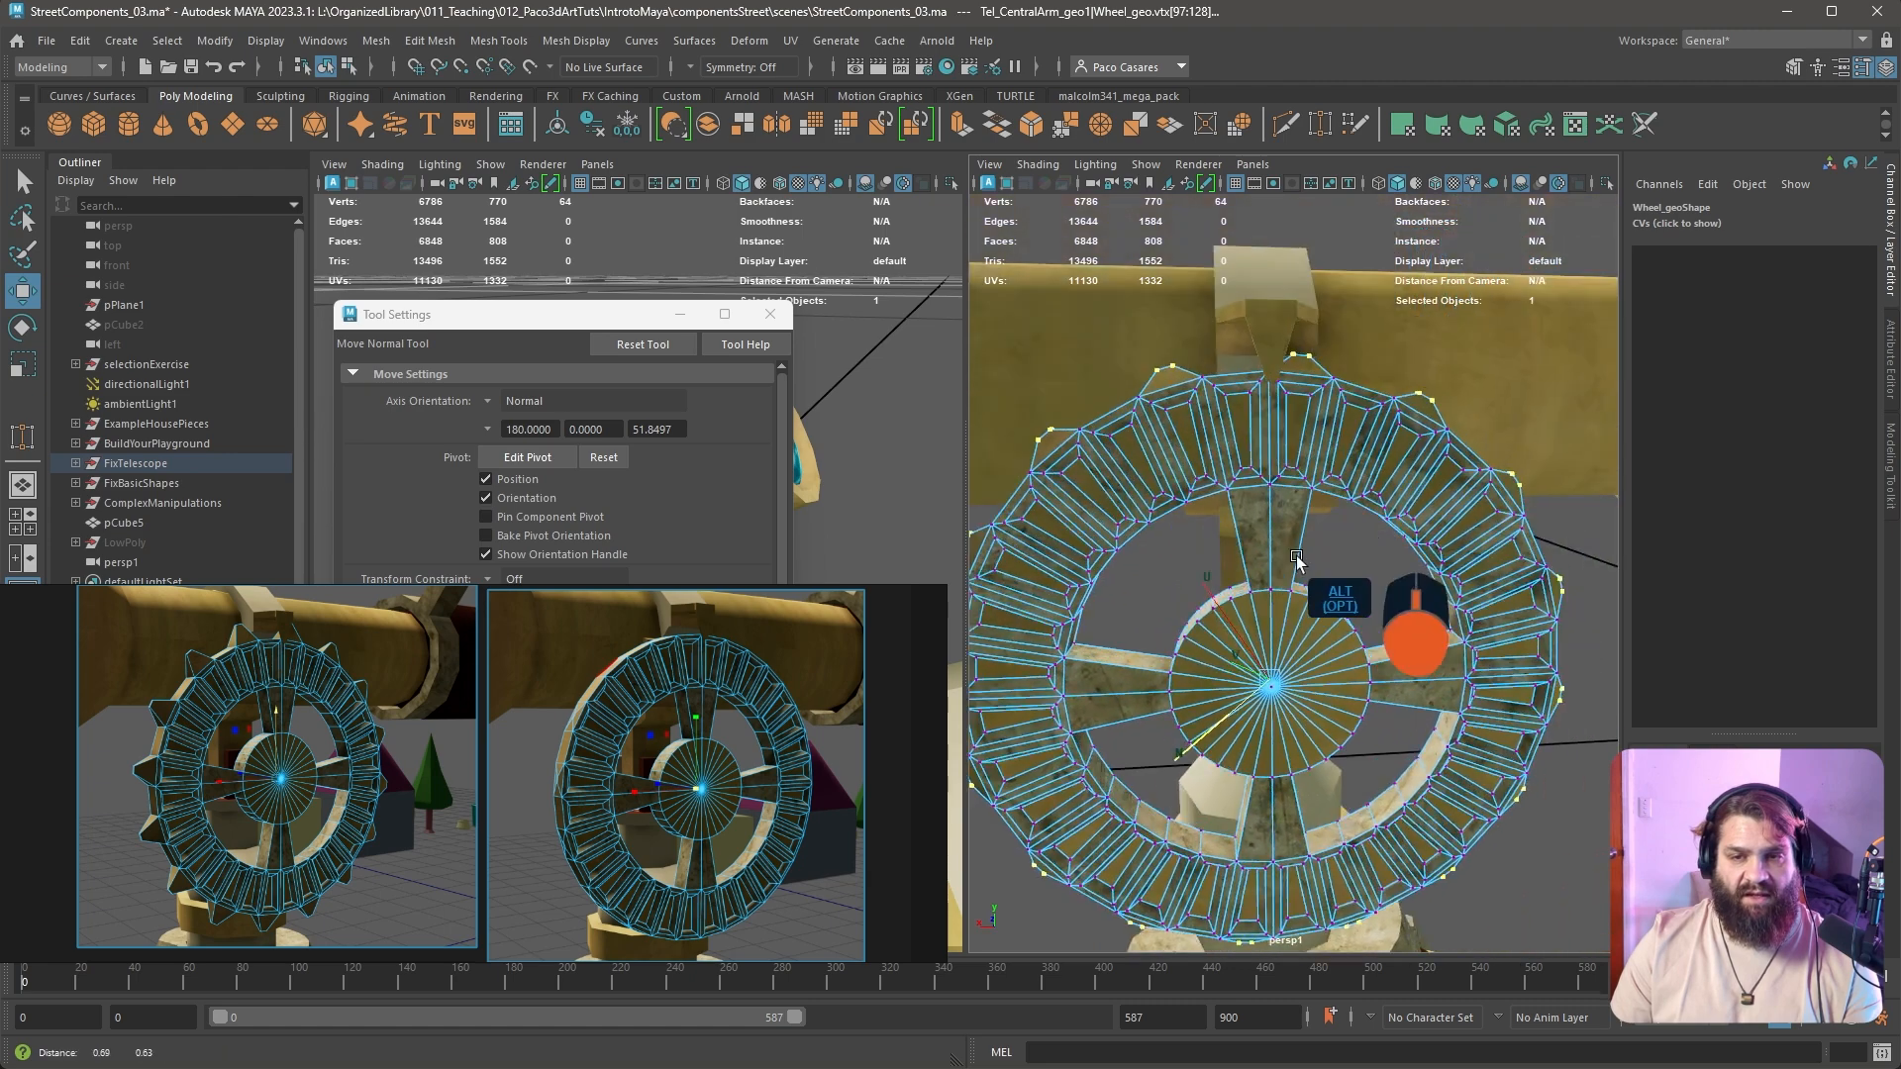
left_click_drag(1309, 561, 1168, 609, "alt")
right_click_drag(1169, 609, 1203, 598, "alt")
middle_click_drag(1203, 598, 1231, 670, "alt")
right_click_drag(1231, 671, 1343, 759, "alt")
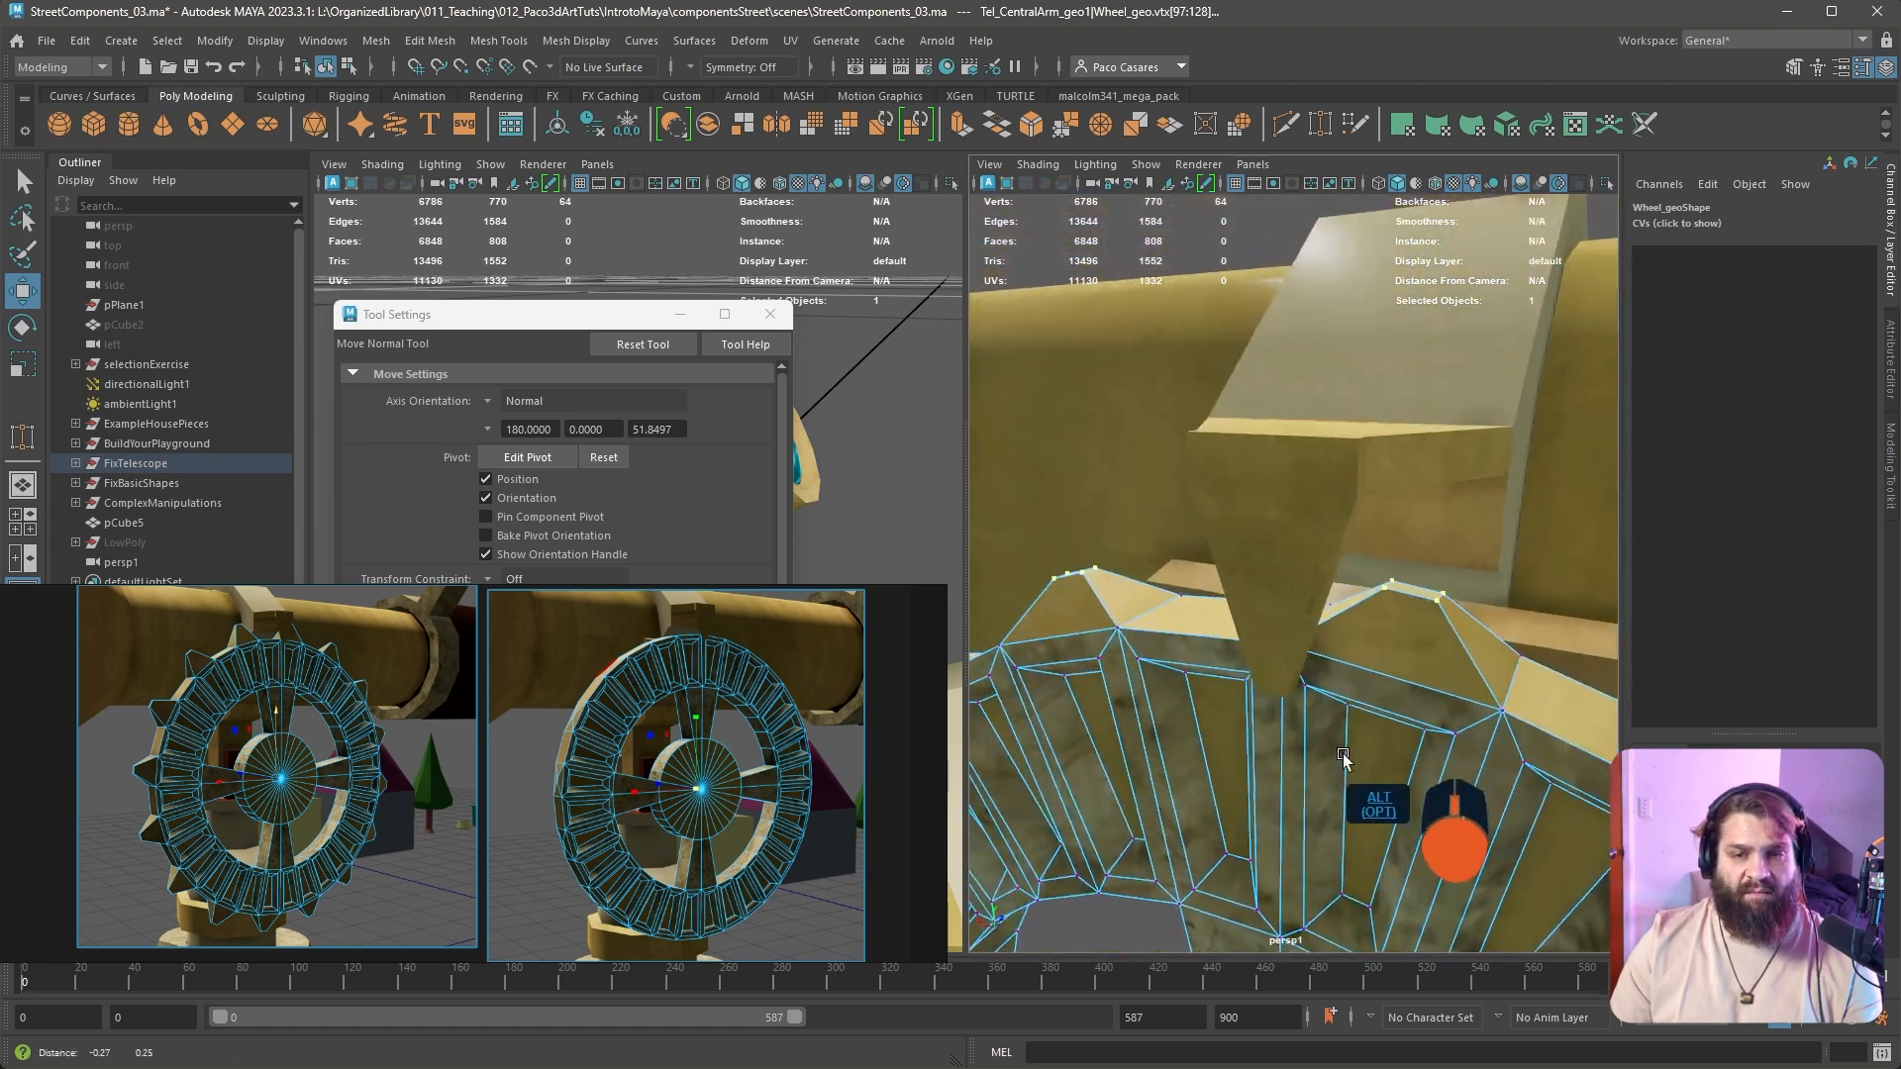
left_click_drag(1344, 758, 1200, 709, "alt")
right_click_drag(1199, 709, 1230, 721, "alt")
middle_click_drag(1230, 721, 1280, 748, "alt")
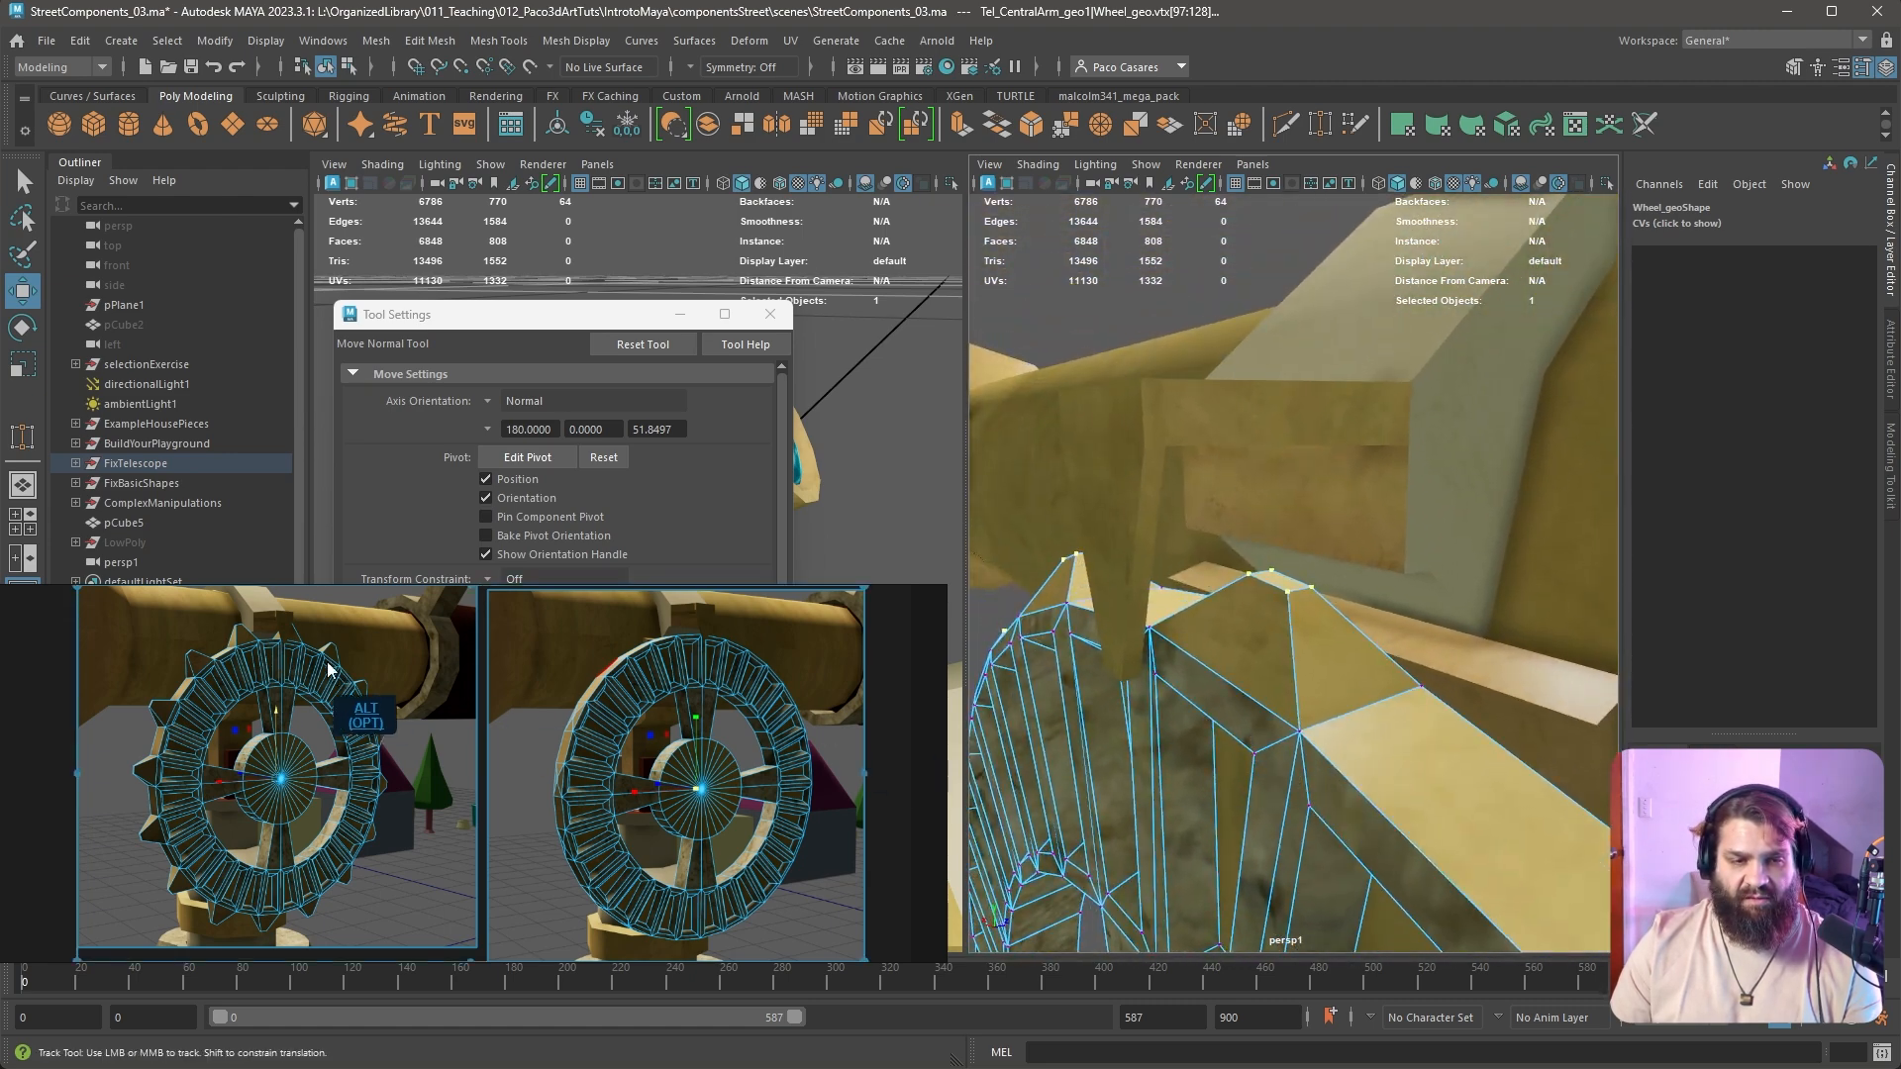
Try to raise the wheel's teeth further by moving the selected rim vertices along their normals
middle_click_drag(1259, 495, 1249, 731)
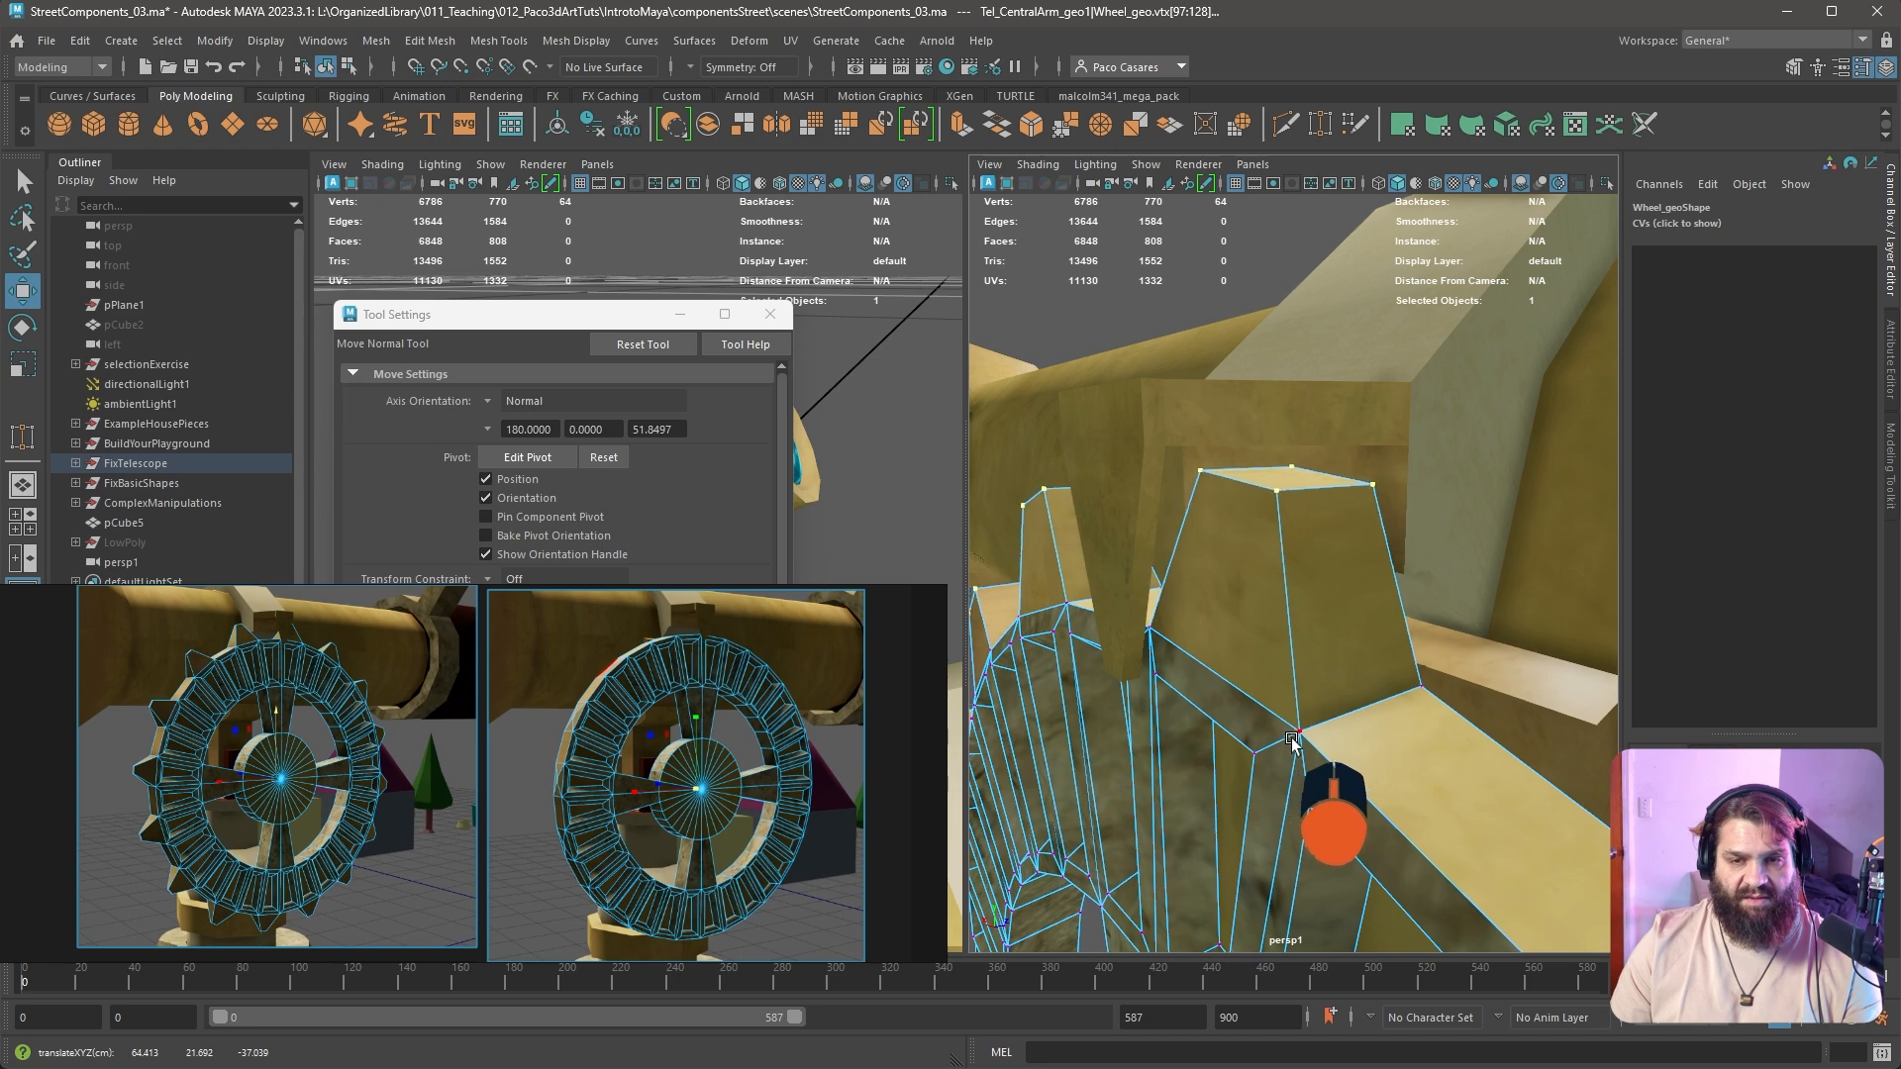
middle_click_drag(1266, 740, 1290, 744)
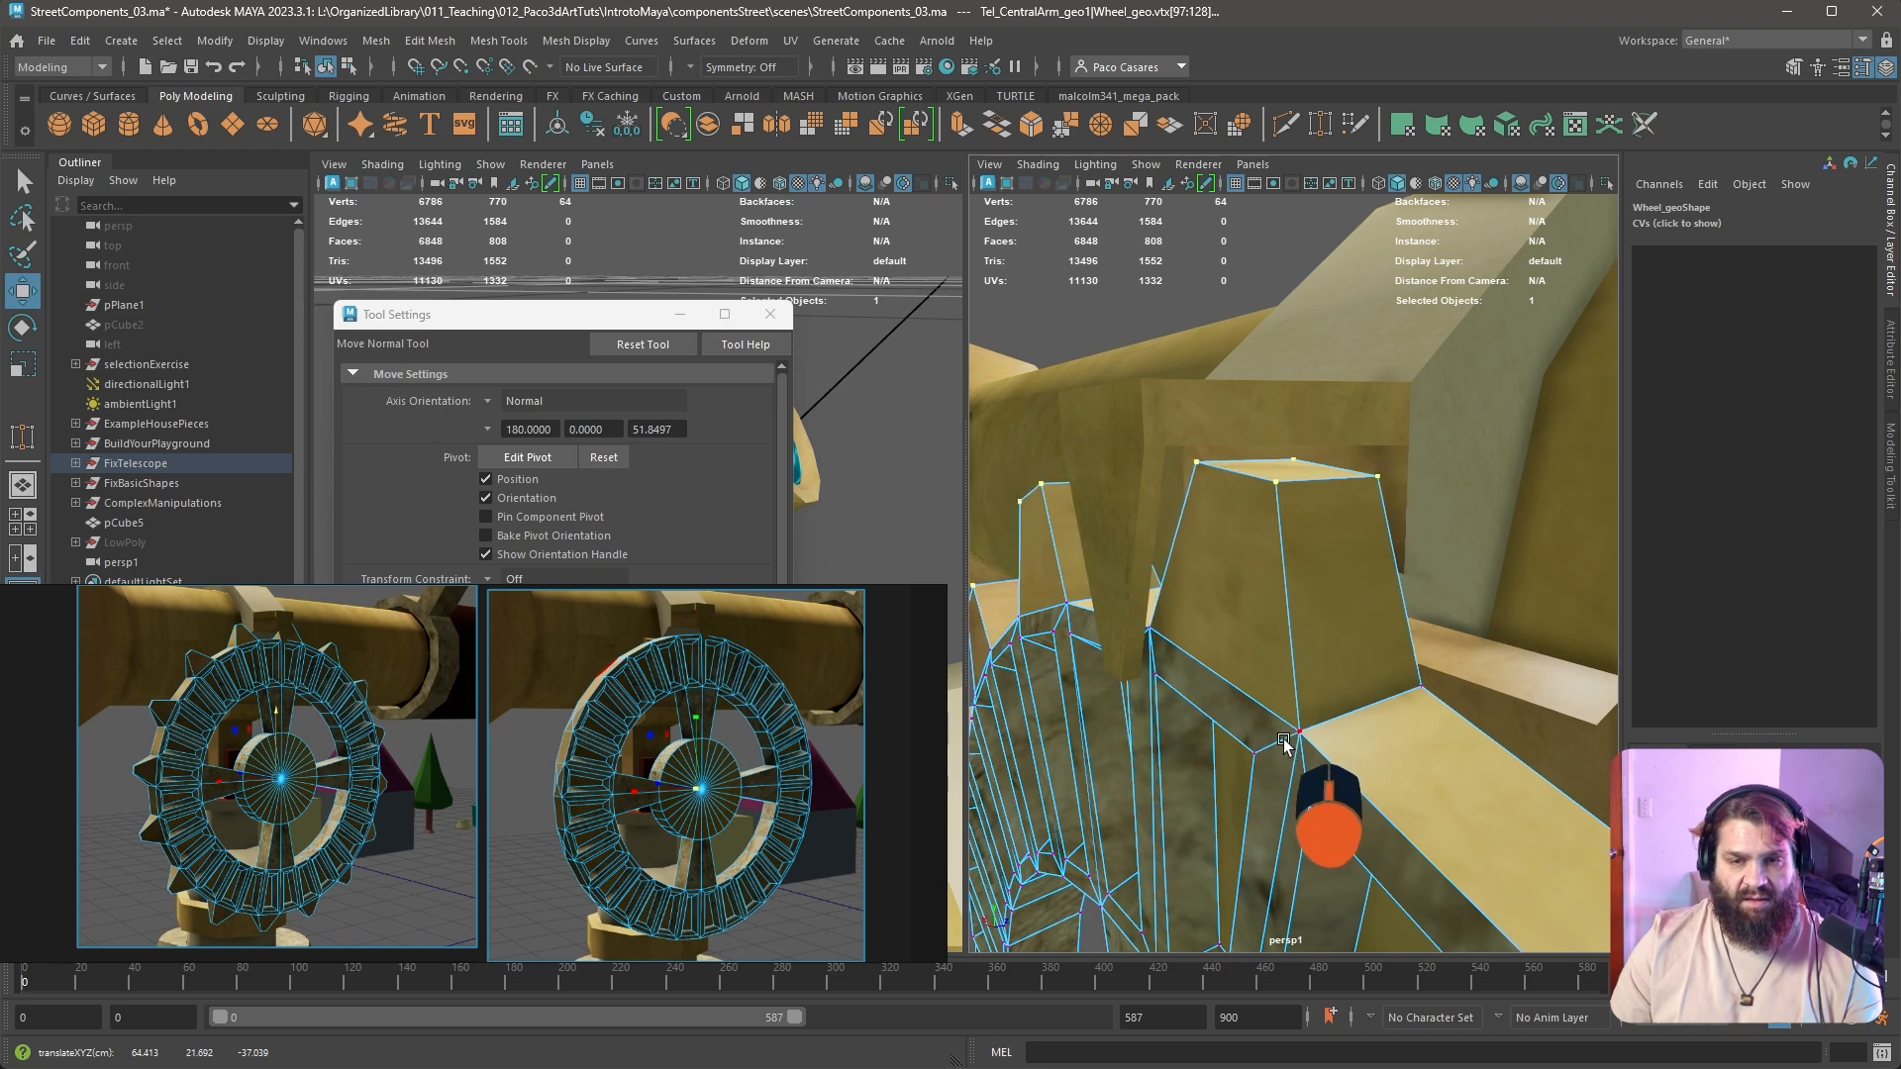
right_click_drag(1283, 739, 1164, 676, "alt")
left_click_drag(1165, 676, 1240, 622, "alt")
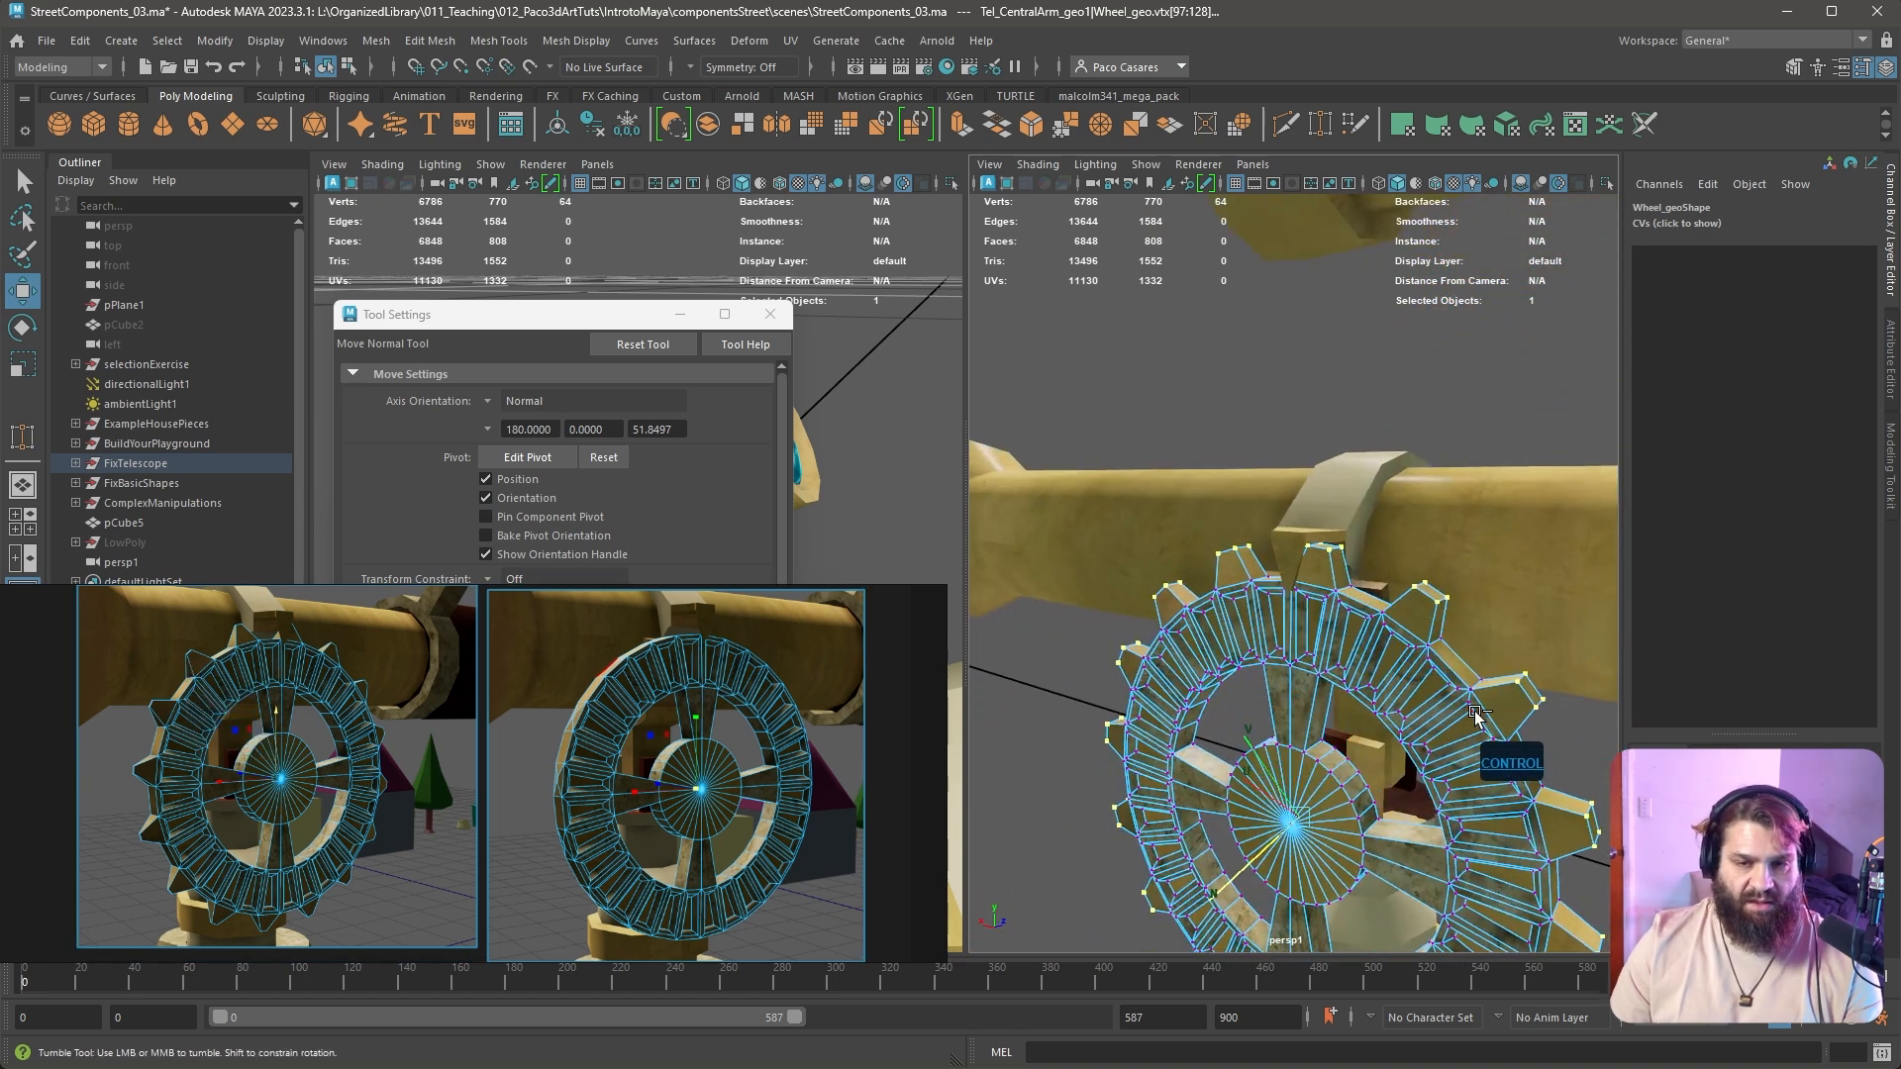
key("ctrl+z")
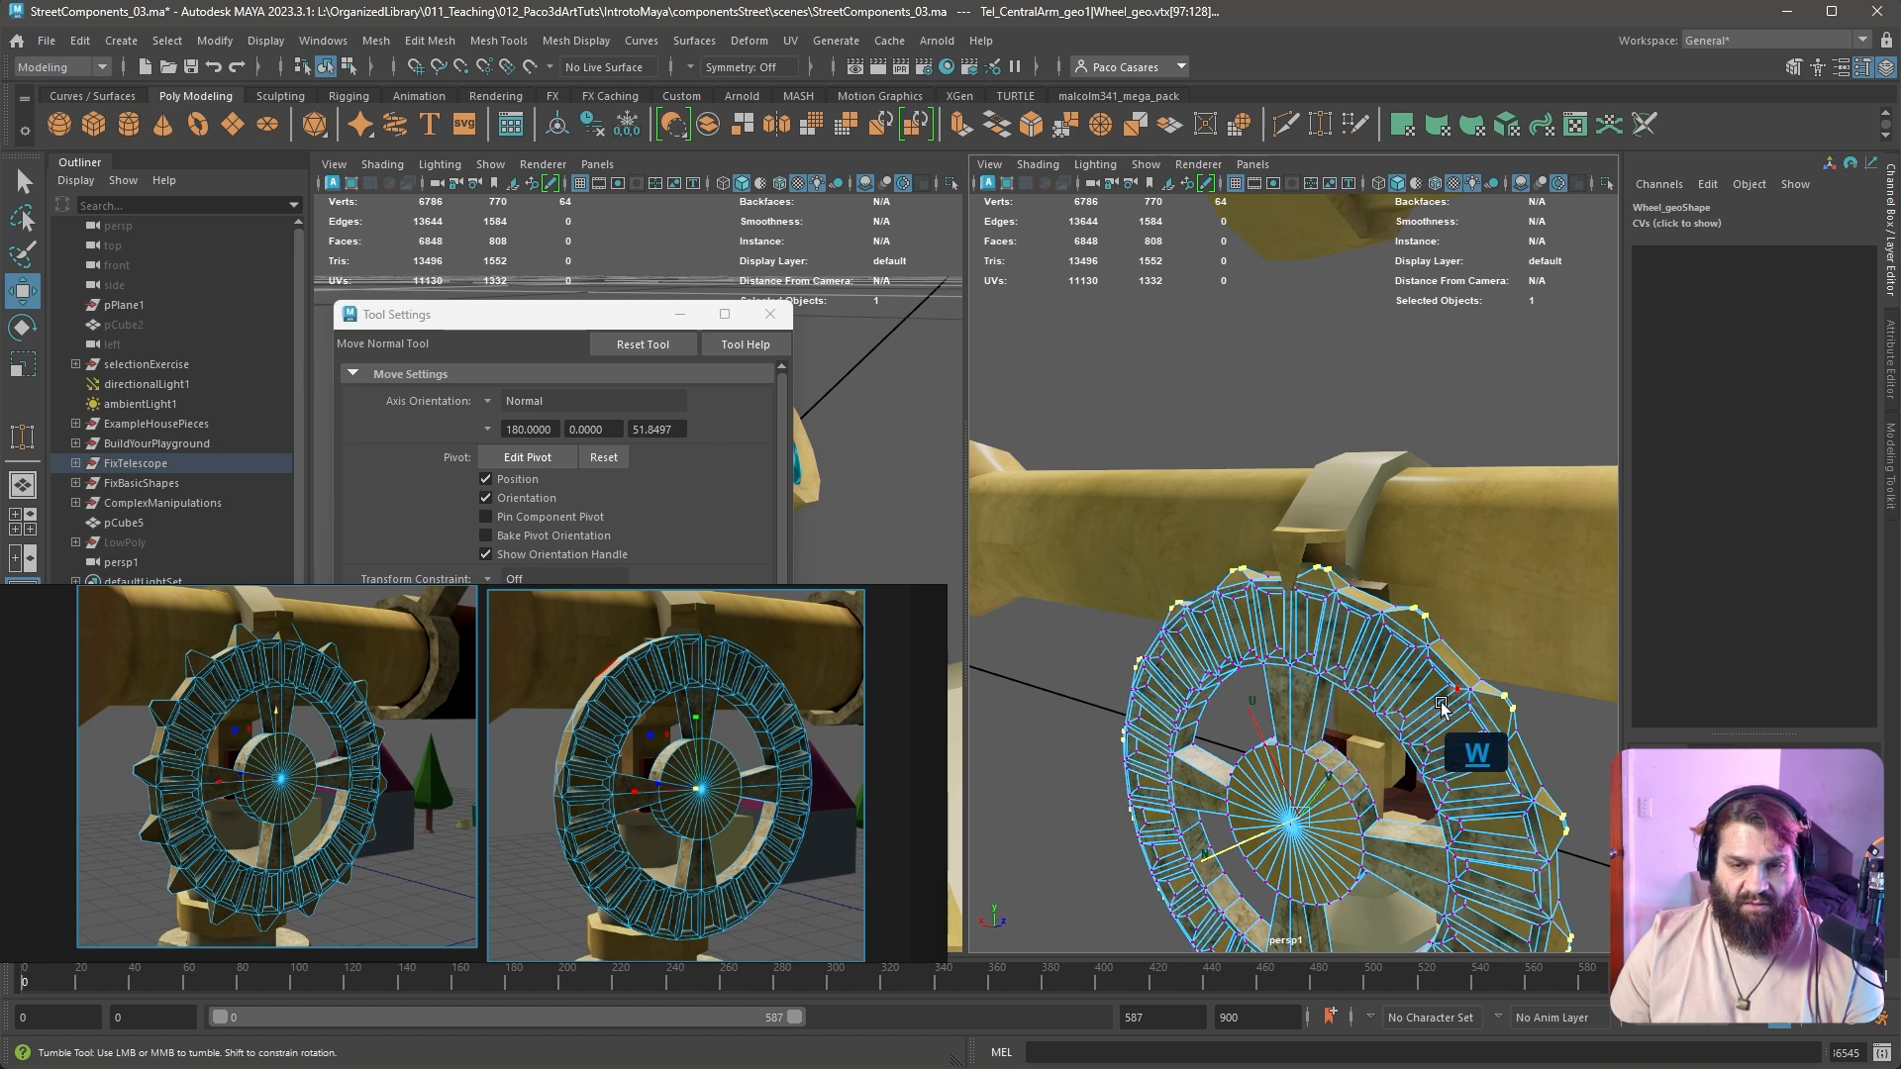
Scale the selected rim vertices outward from the wheel's center to form its teeth, check them all around, and clear the selection
key("r")
left_click_drag(1297, 827, 1327, 831)
left_click_drag(1442, 722, 1235, 596, "alt")
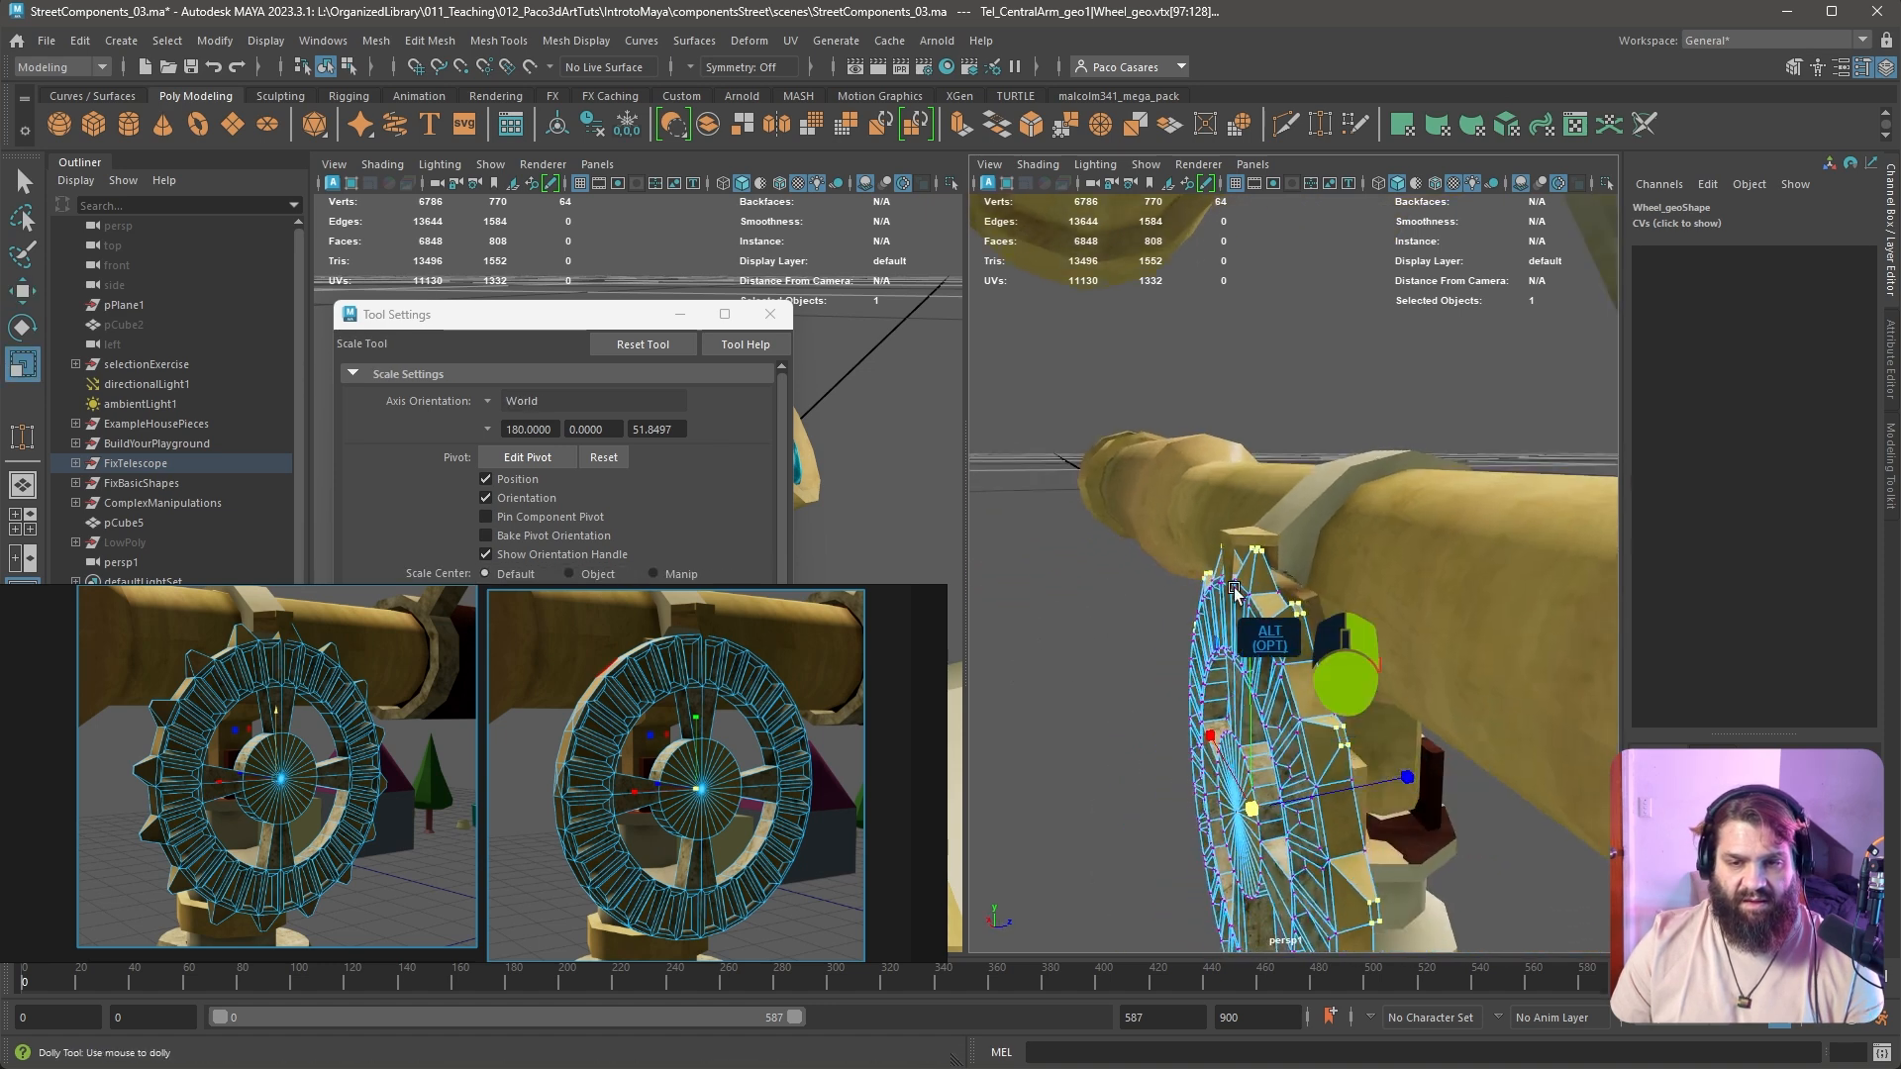
right_click_drag(1235, 596, 1253, 587, "alt")
left_click_drag(1253, 586, 1405, 576, "alt")
right_click_drag(1406, 576, 1253, 556, "alt")
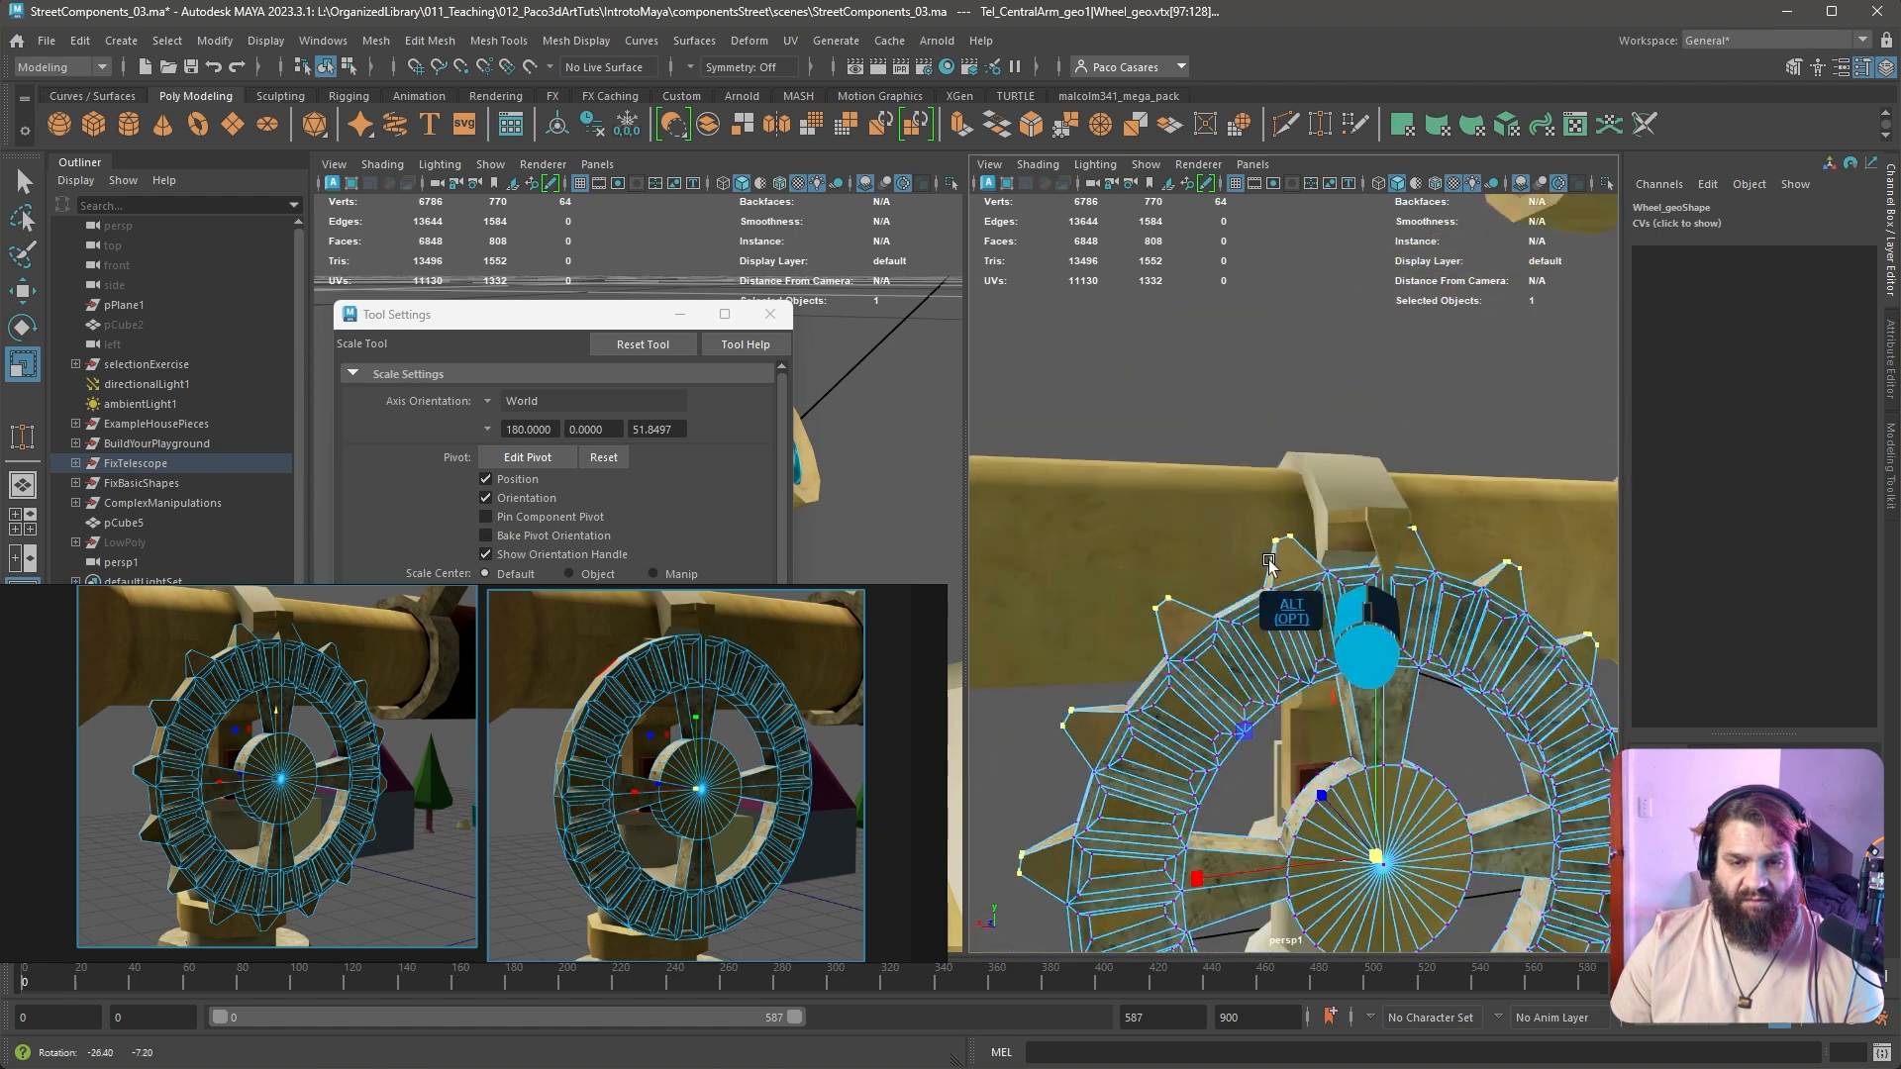
mouse_move(1252, 557)
left_mouse_down("alt")
mouse_move(1347, 504)
mouse_move(1258, 552)
left_mouse_up("alt")
middle_click_drag(1345, 668, 1343, 492, "alt")
right_click_drag(1343, 492, 1438, 357, "alt")
left_click(1406, 313)
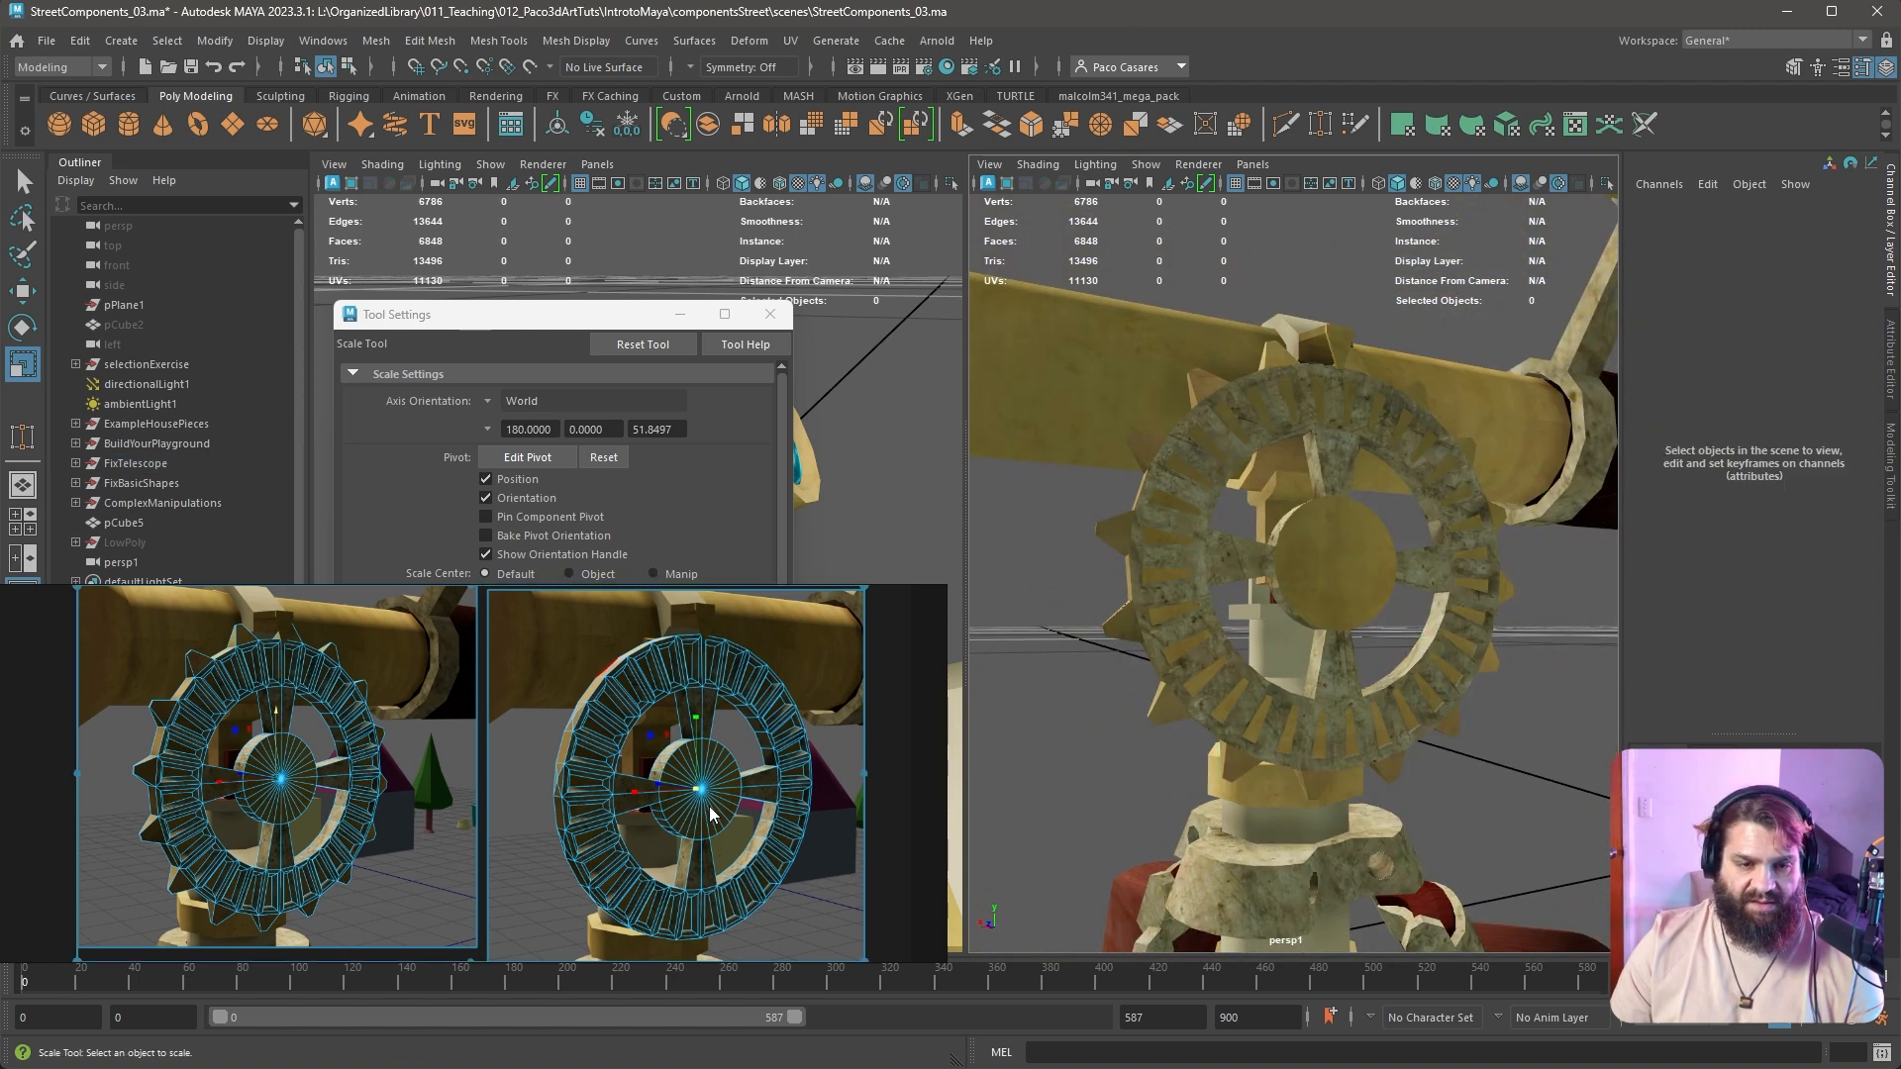
Move the finished wheel references away from the pending pairs on the reference board
scroll(558, 800, "down", 2)
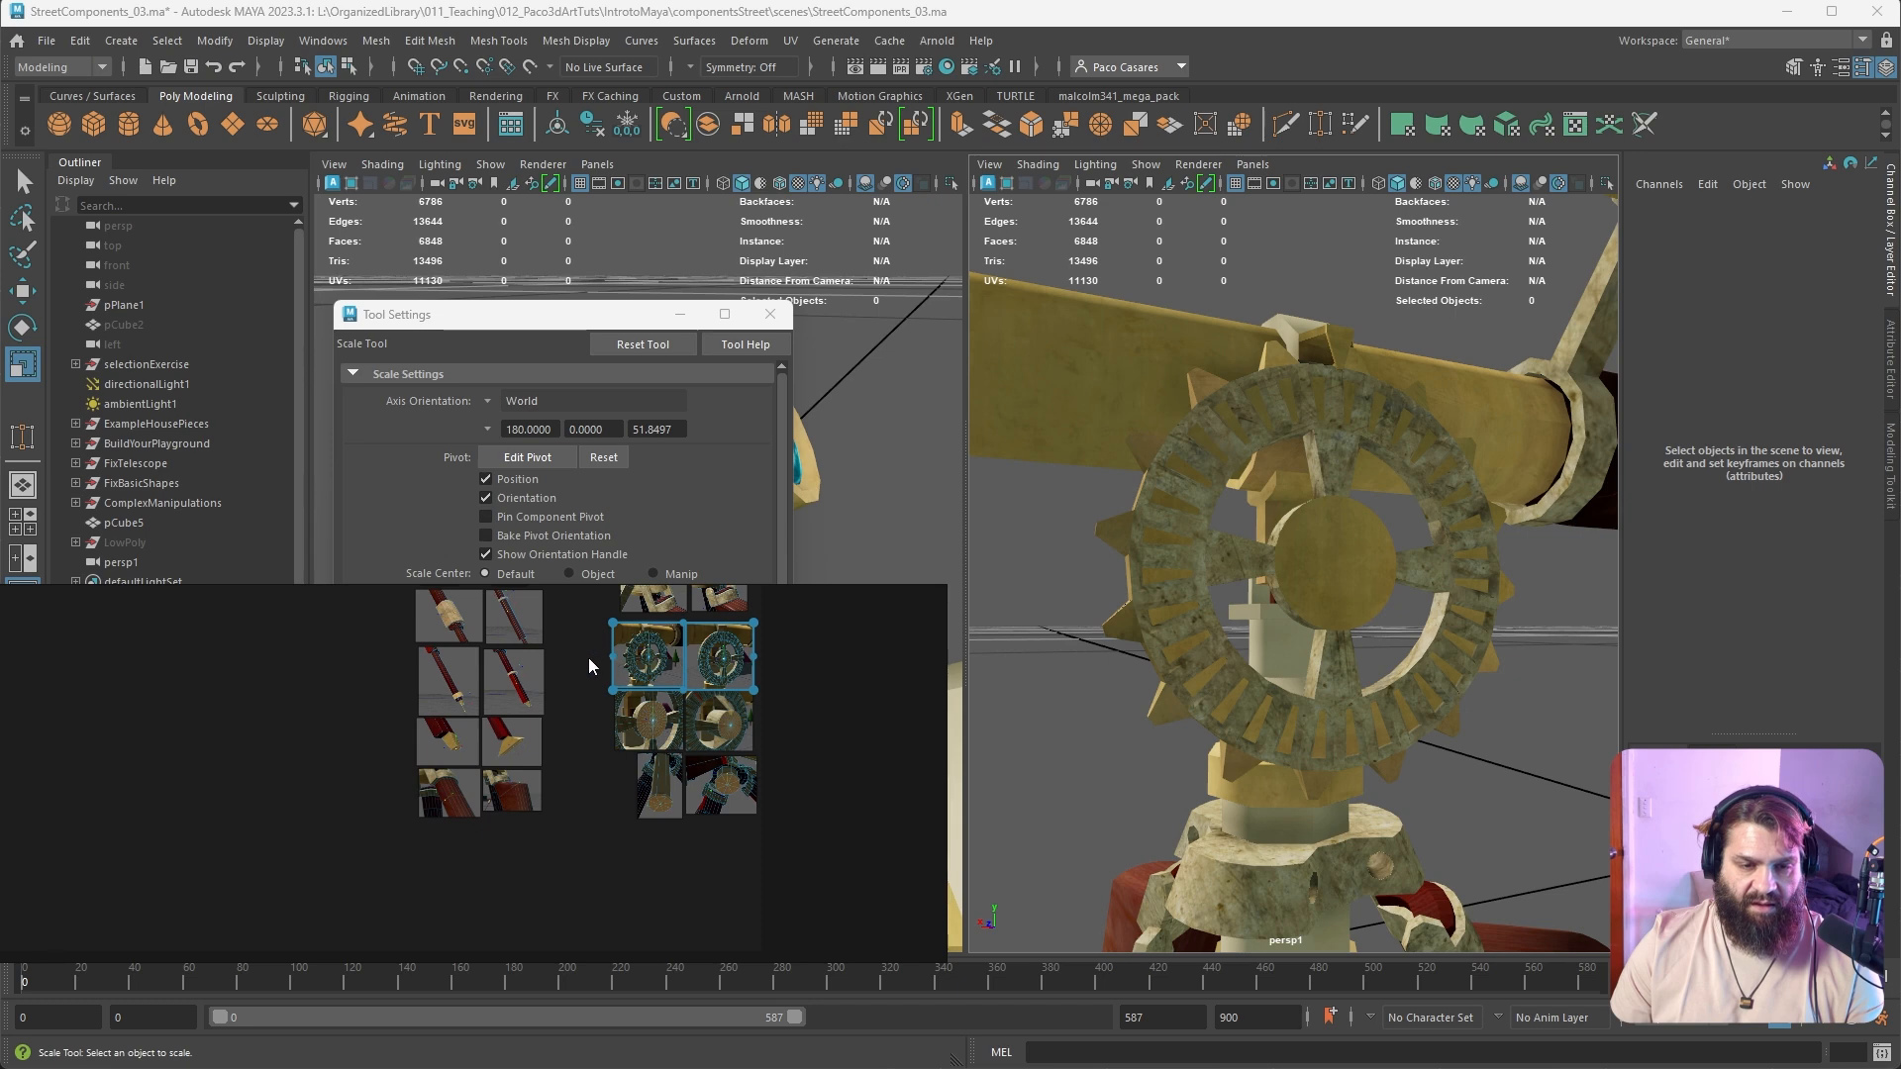
left_click_drag(588, 658, 255, 877)
scroll(260, 871, "down", 3)
middle_click_drag(304, 775, 530, 704)
left_click_drag(486, 759, 315, 593)
left_click(420, 653)
middle_click_drag(555, 681, 366, 800)
scroll(499, 814, "up", 5)
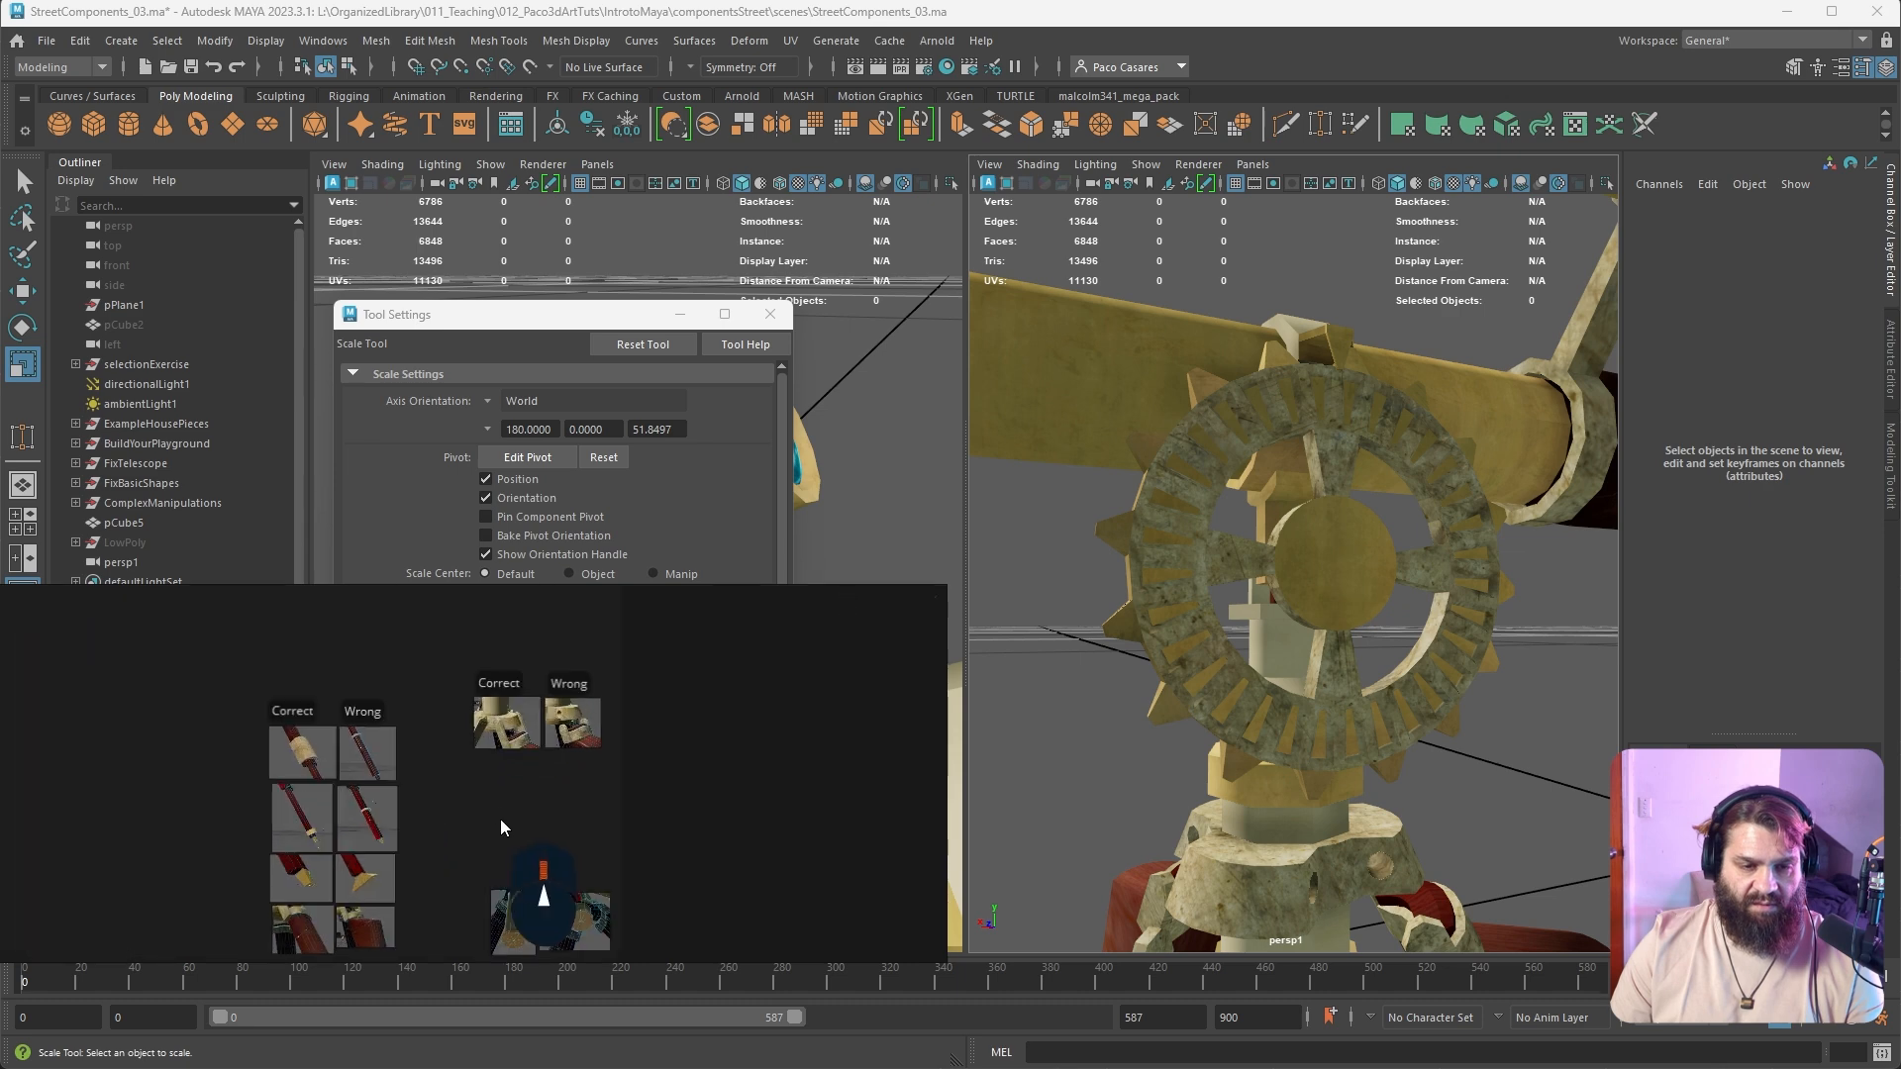
Place the central-column reference pair beneath the tripod-joint pair on the board and enlarge it for viewing
middle_click_drag(547, 838, 568, 730)
left_click_drag(500, 750, 738, 921)
left_click_drag(622, 867, 594, 665)
scroll(600, 673, "up", 2)
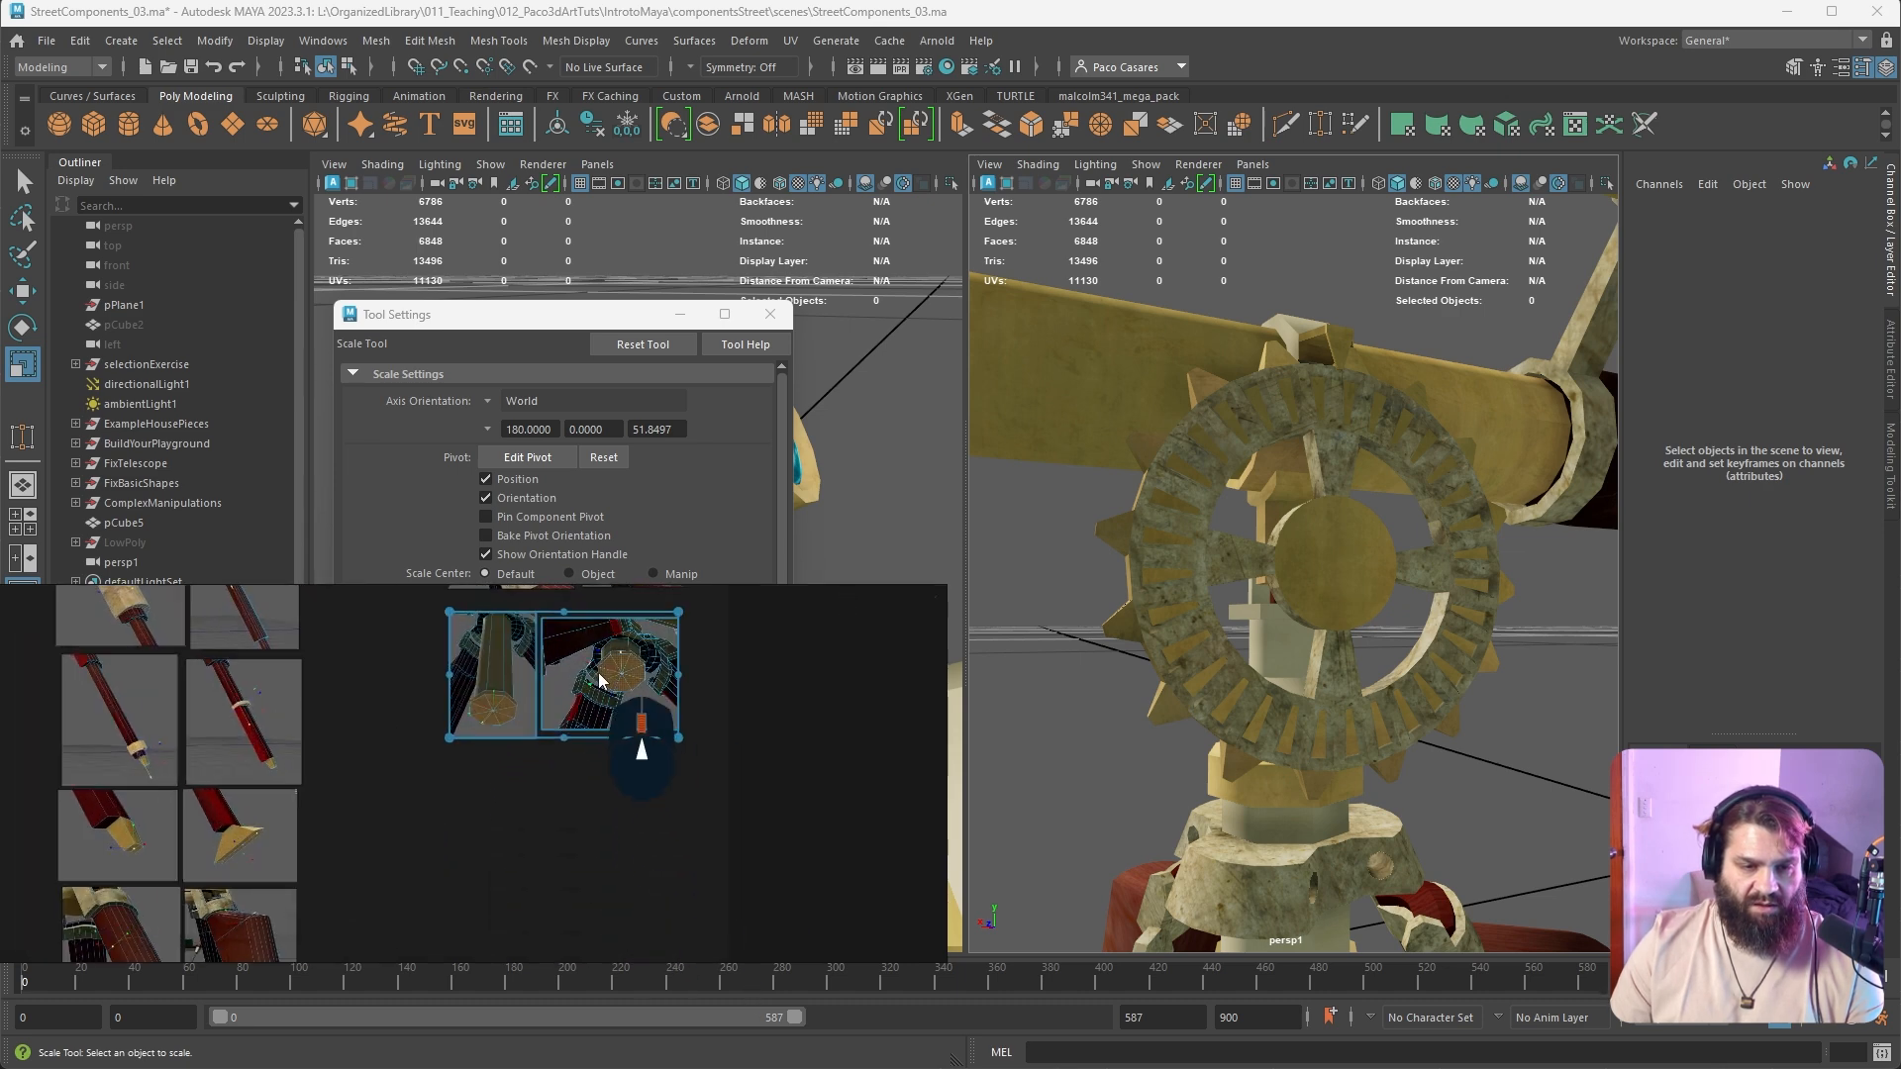
middle_click_drag(594, 679, 556, 830)
scroll(552, 816, "up", 2)
left_click_drag(551, 813, 561, 791)
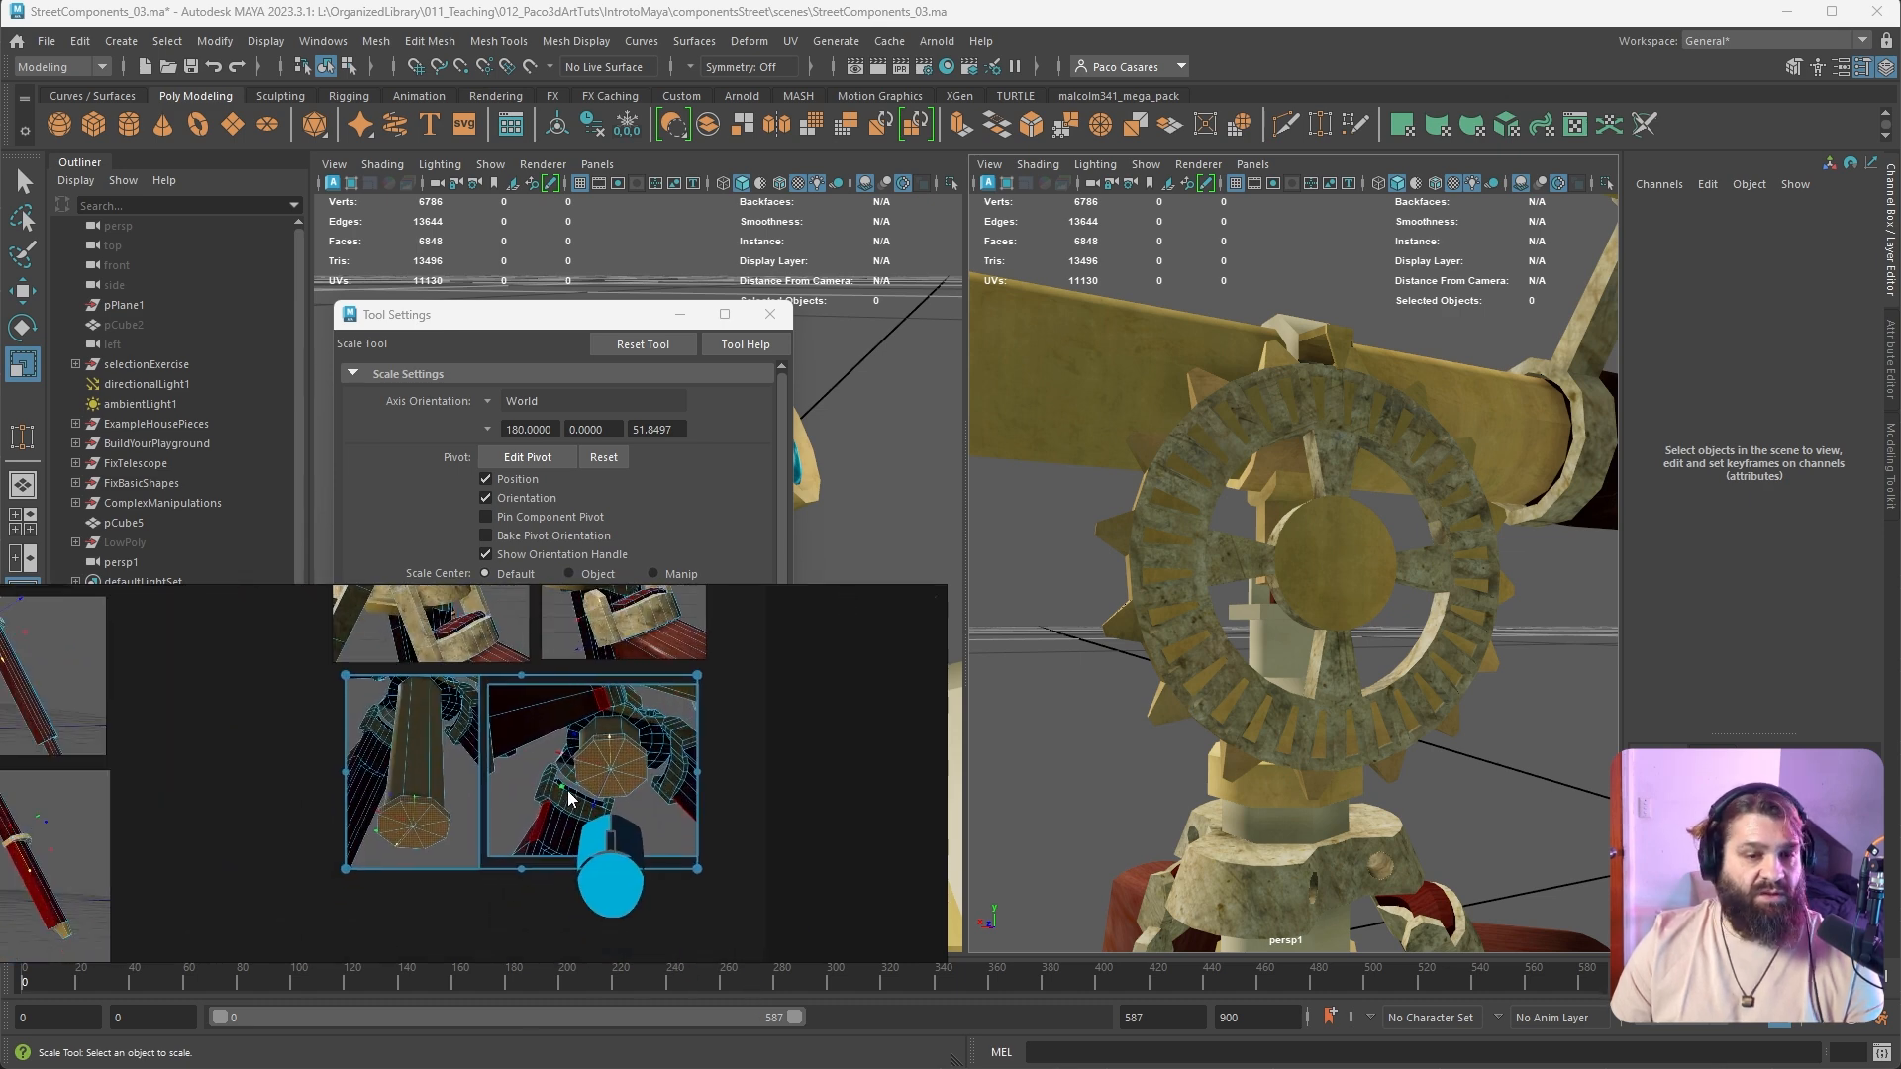
left_click(752, 793)
scroll(753, 793, "up", 2)
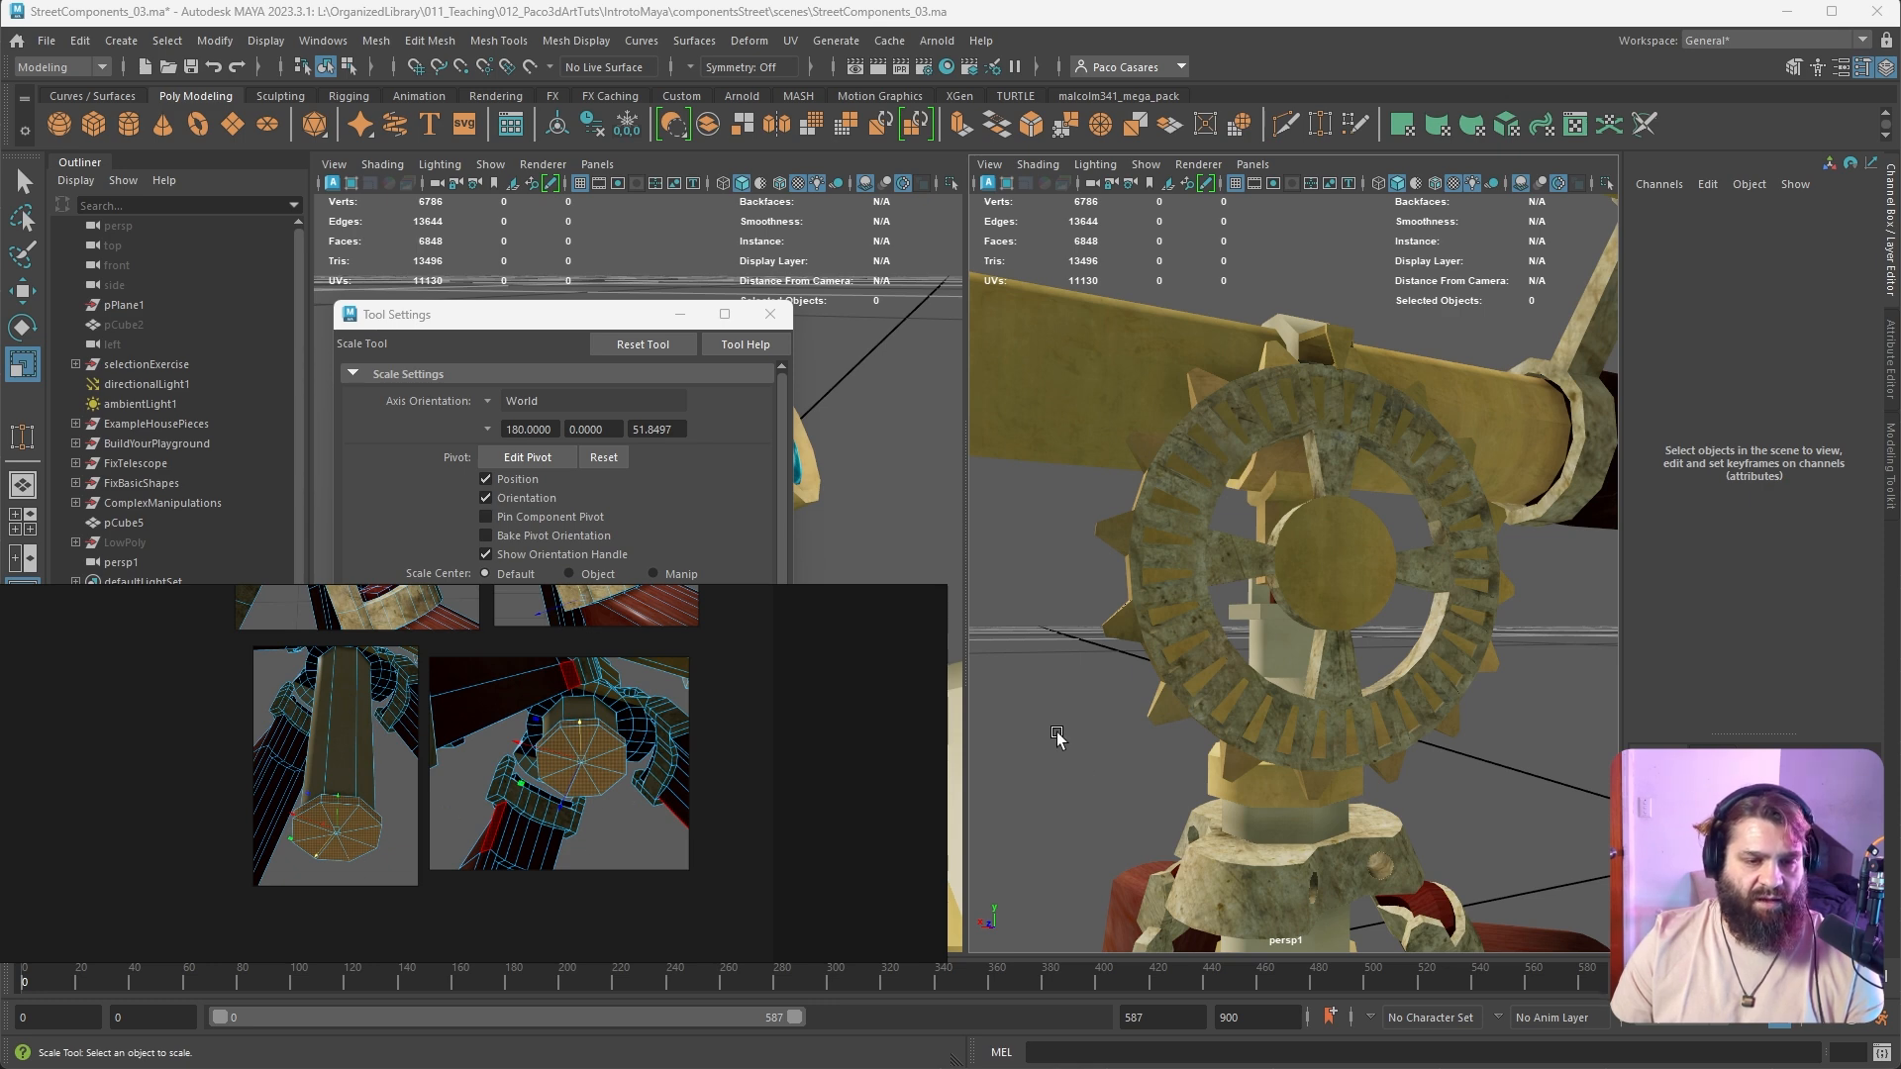
Select the cap faces at the bottom of the telescope's central column by converting the cap's center vertex to faces
right_click_drag(1150, 776, 1093, 648, "alt")
left_click_drag(1205, 777, 1214, 730, "alt")
right_click_drag(1214, 730, 1277, 731, "alt")
middle_click_drag(1247, 727, 1194, 715, "alt")
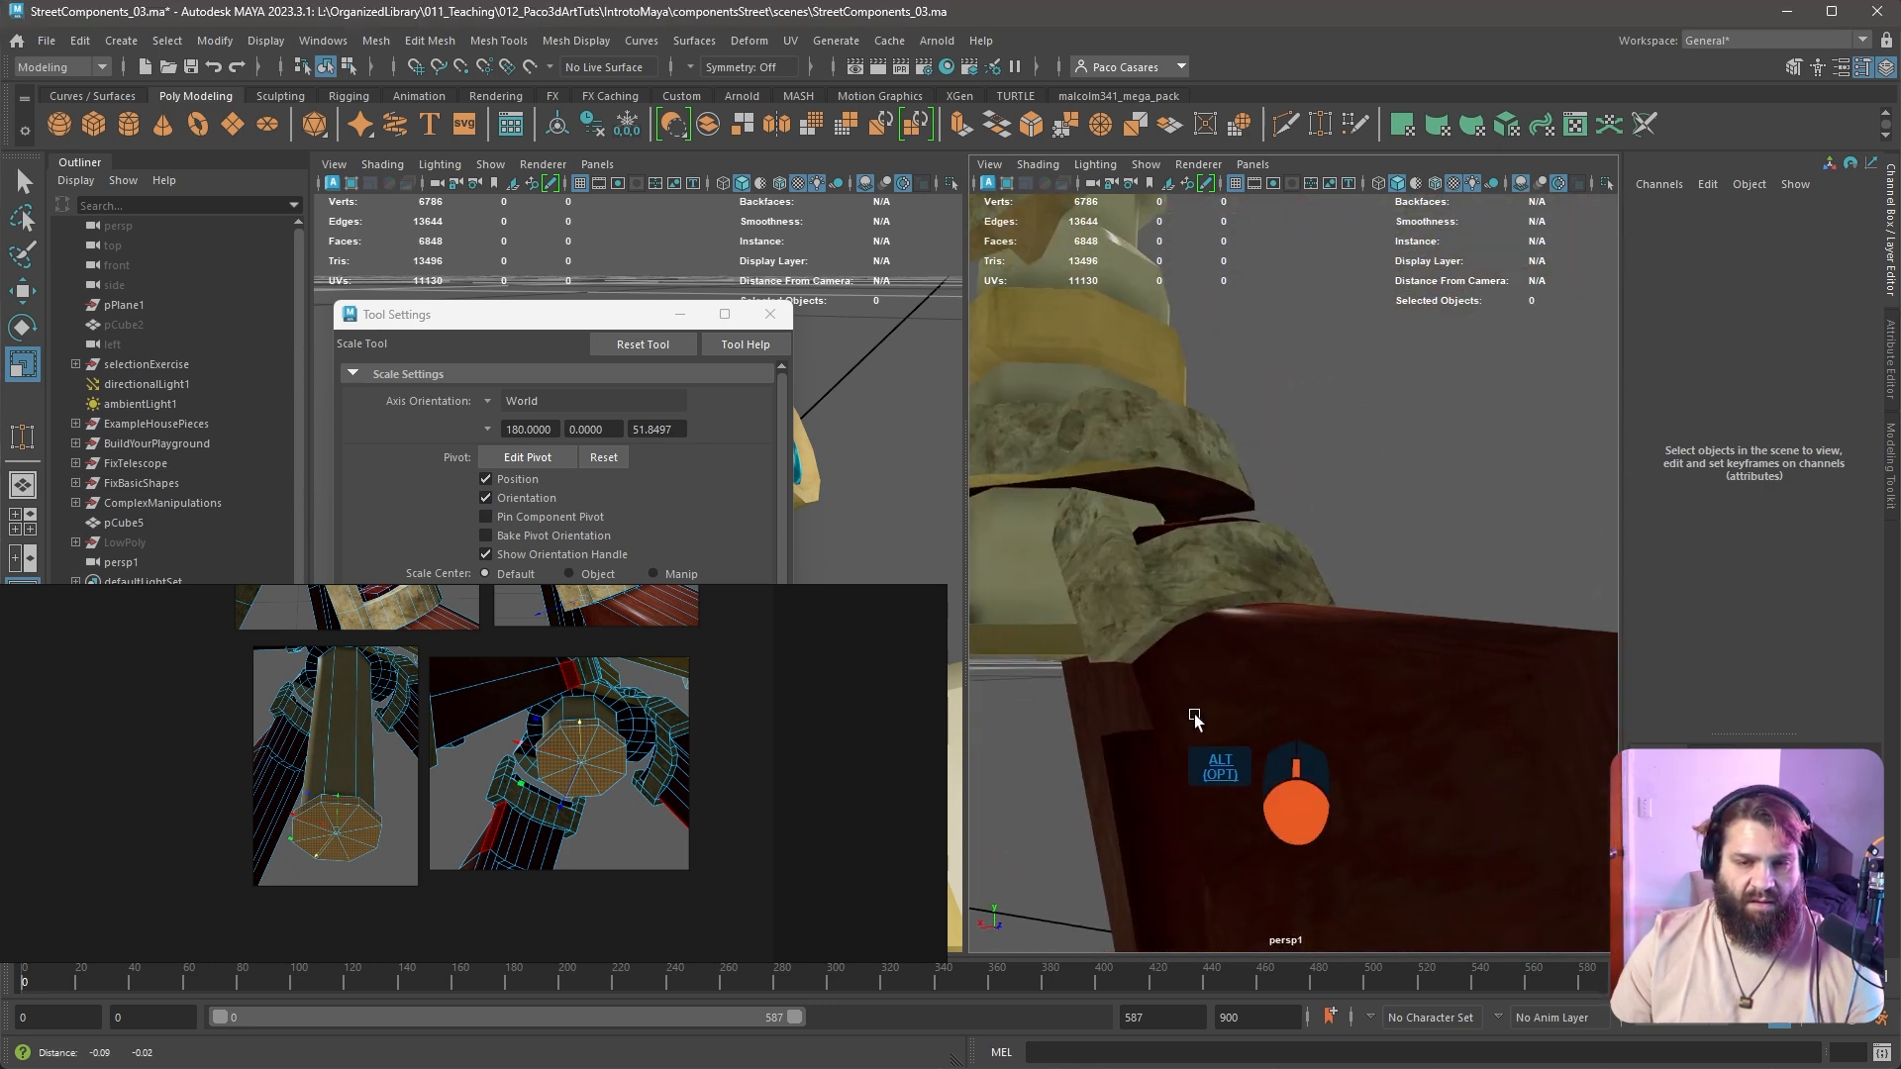
left_click_drag(1194, 715, 1284, 684, "alt")
left_click(1449, 626)
right_click_drag(1284, 683, 1353, 686, "alt")
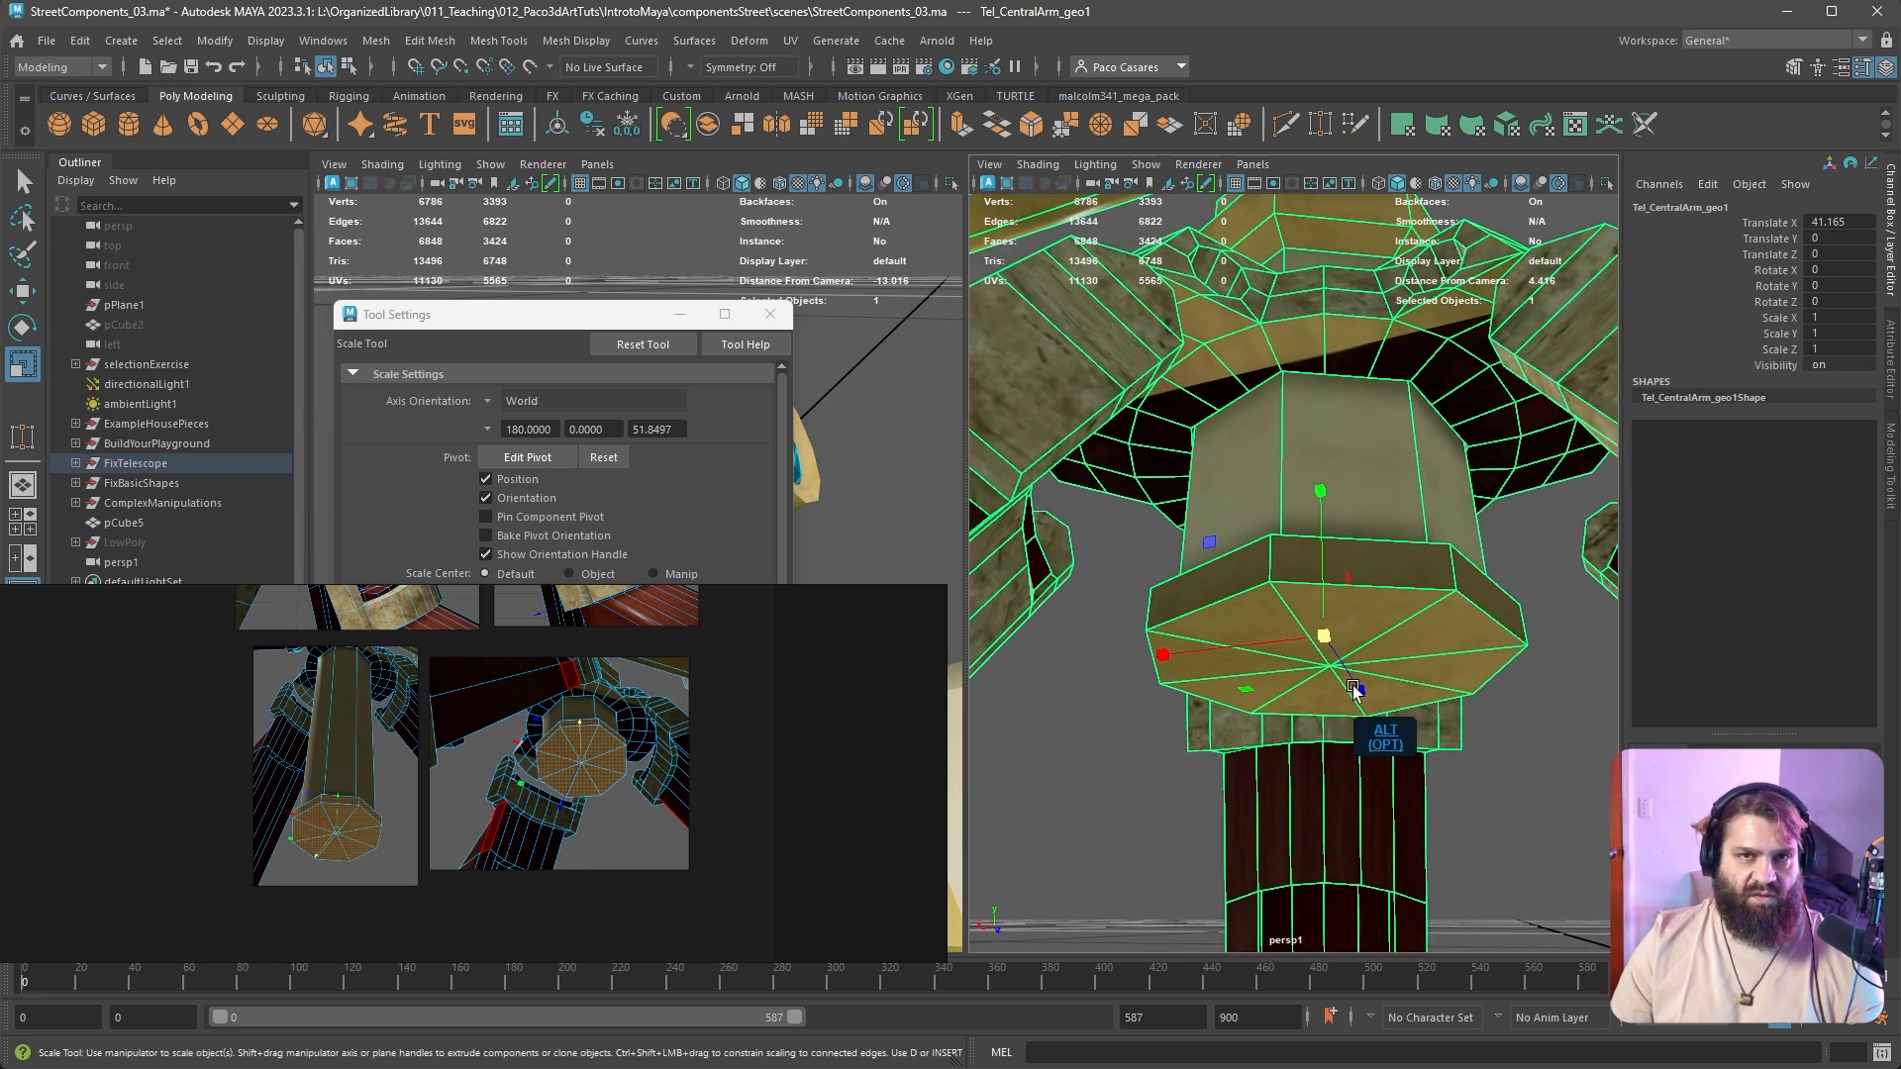
right_click_drag(1321, 621, 1220, 623)
left_click(1336, 667)
right_click(1338, 667, "ctrl")
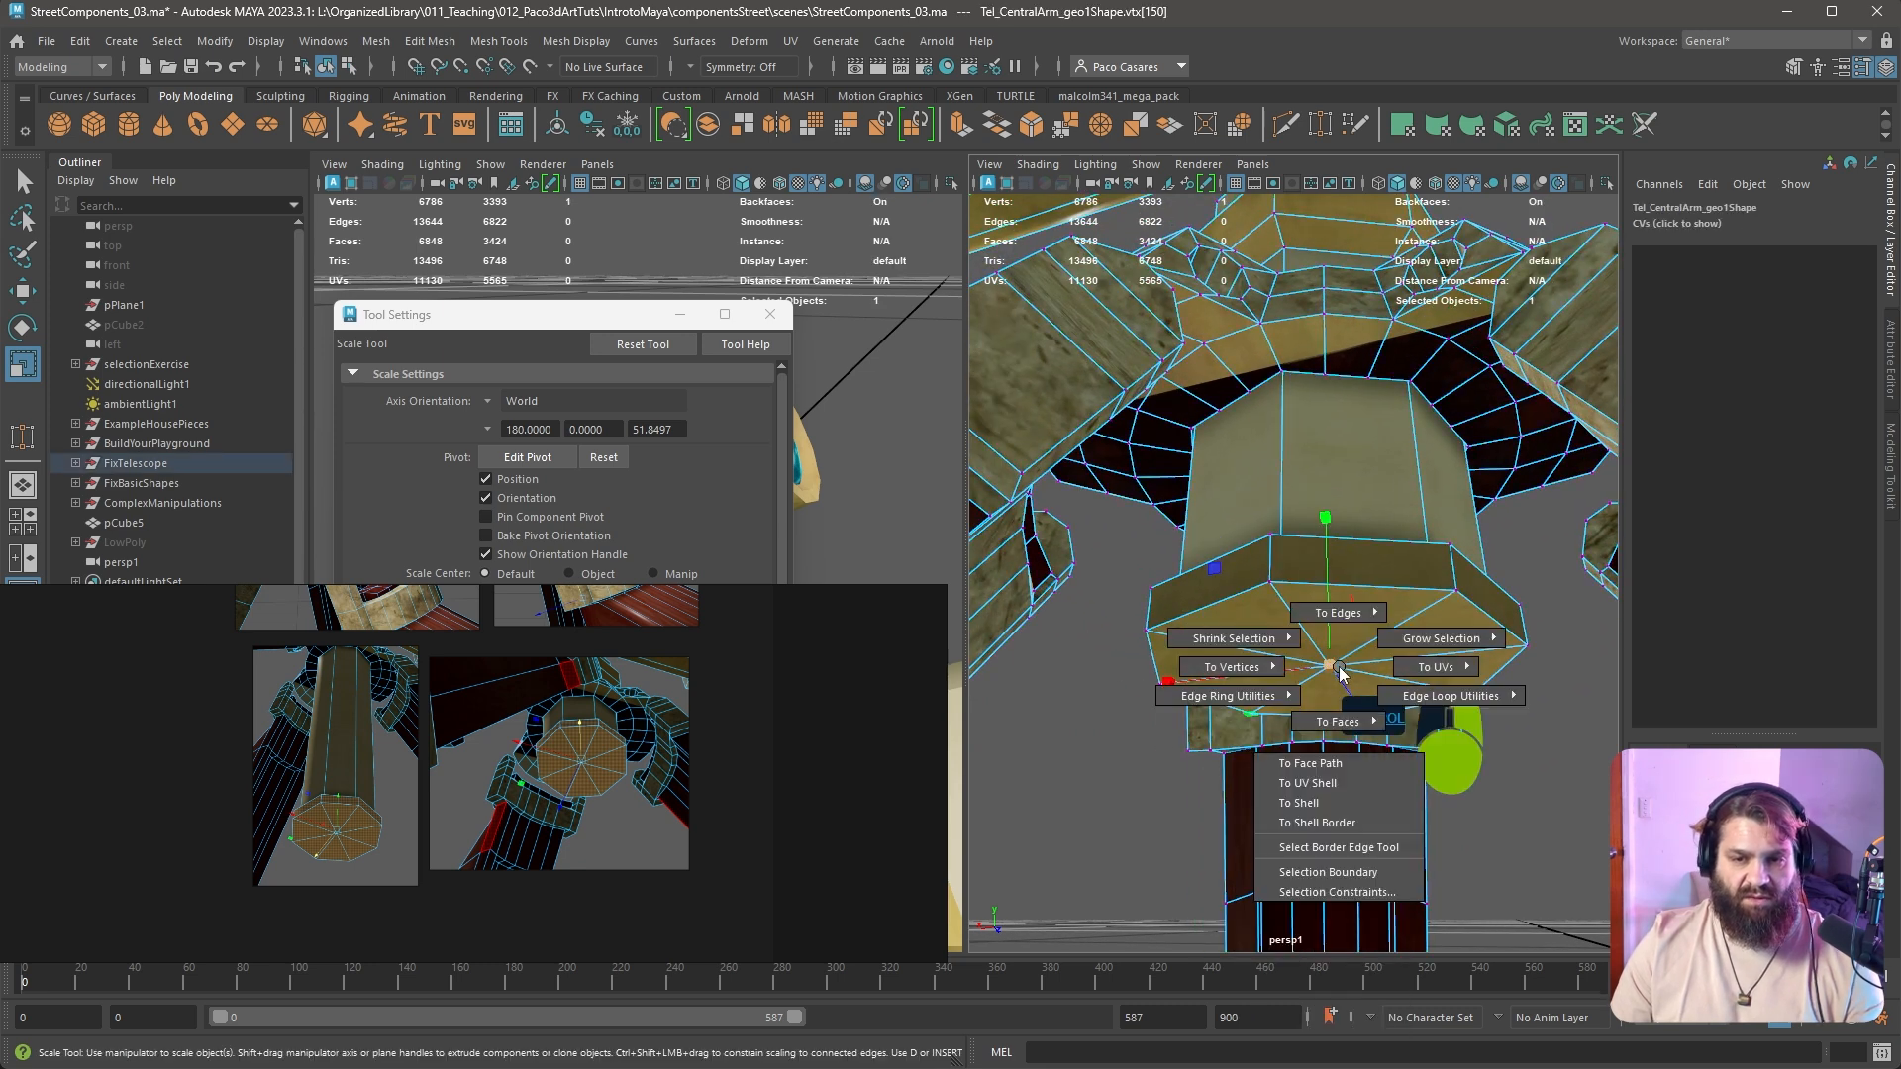
right_click(1340, 673, "ctrl")
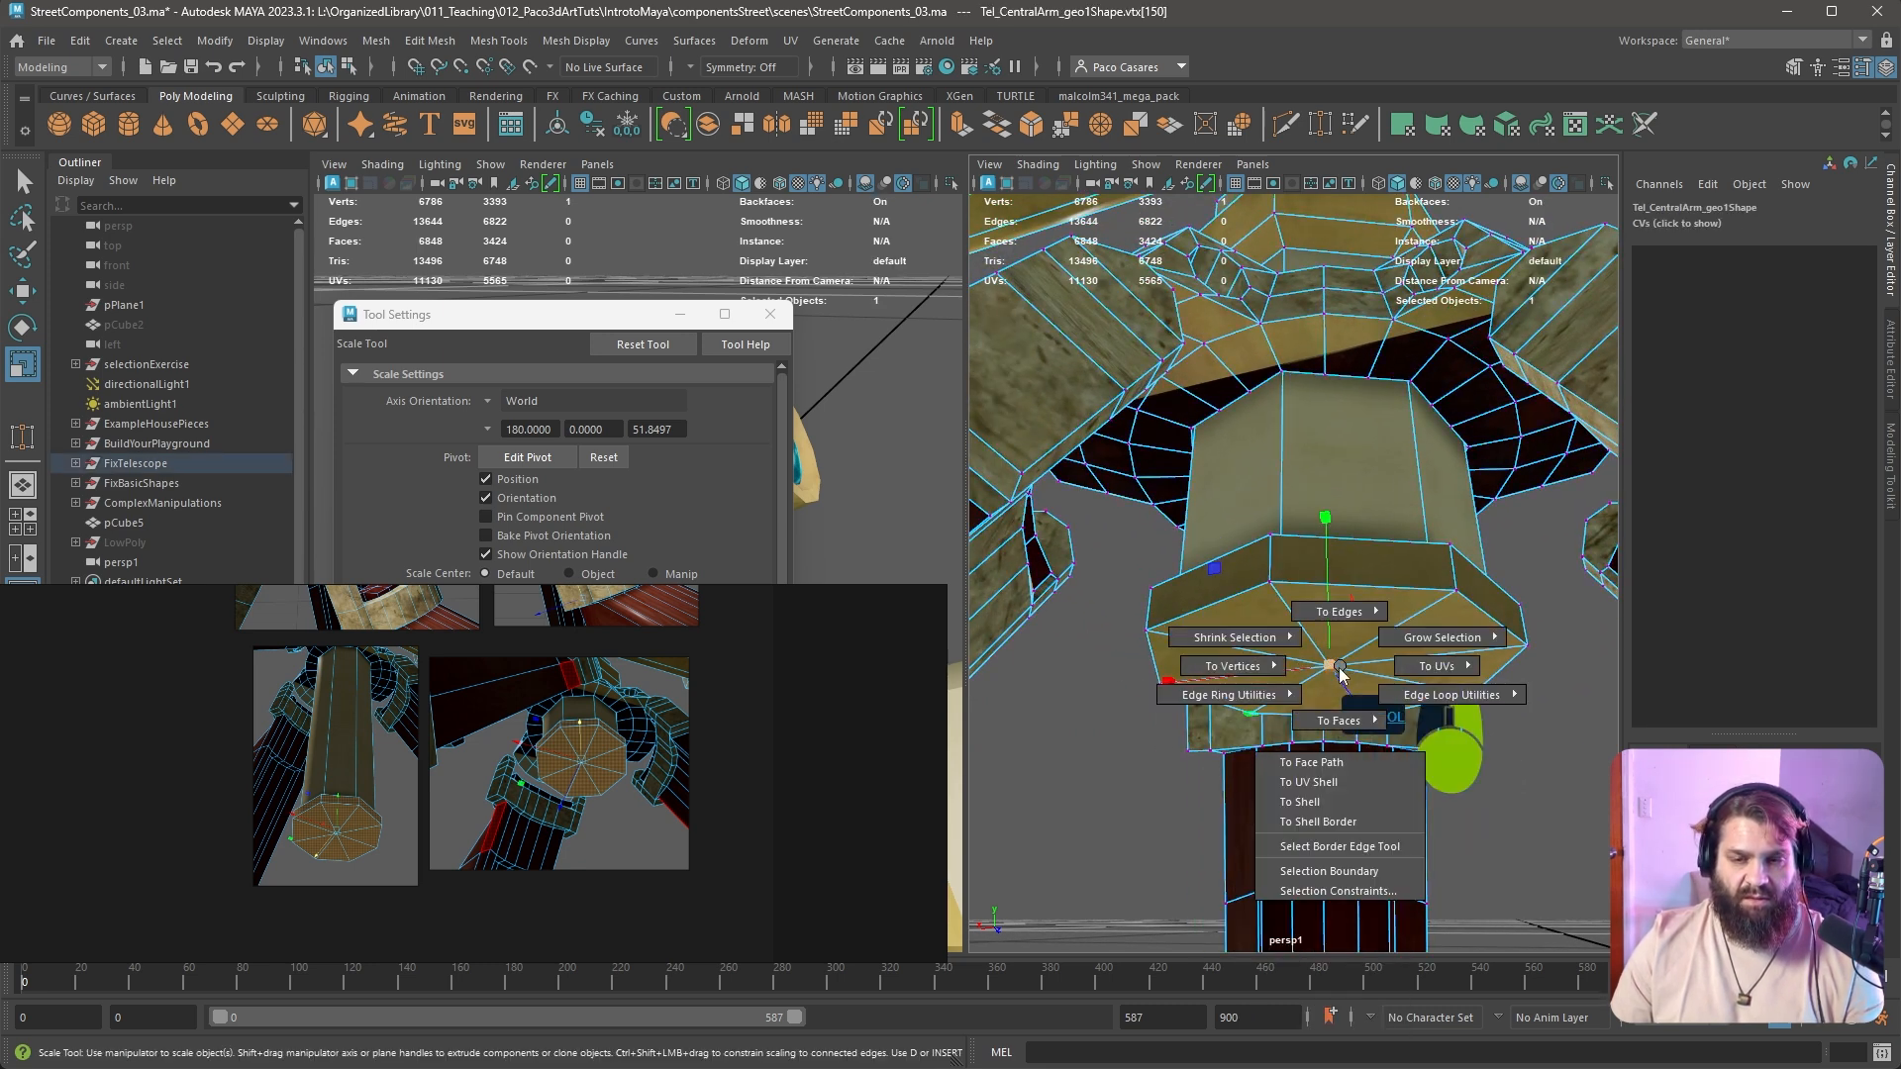
right_click_drag(1340, 673, 1339, 770, "ctrl")
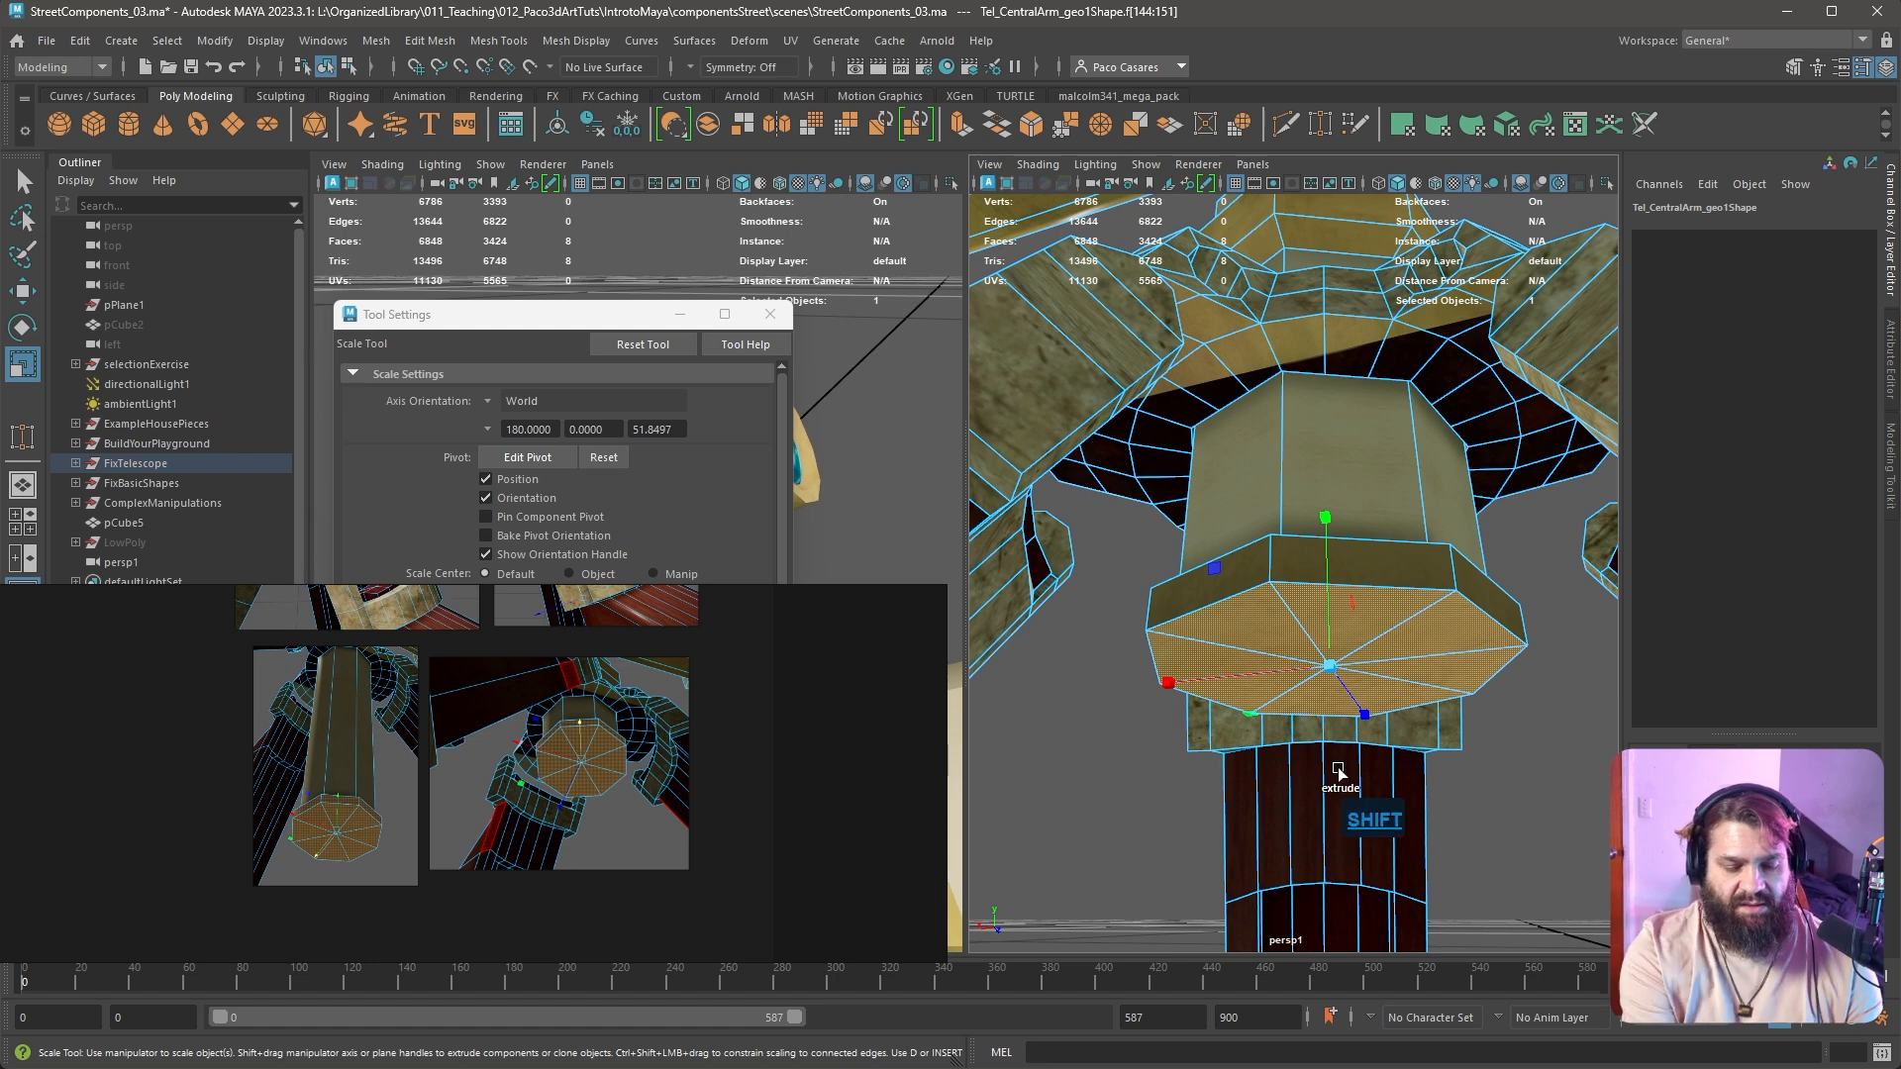
Grow the column cap's face selection twice, activate the Move tool, and close its settings window
key("shift+period")
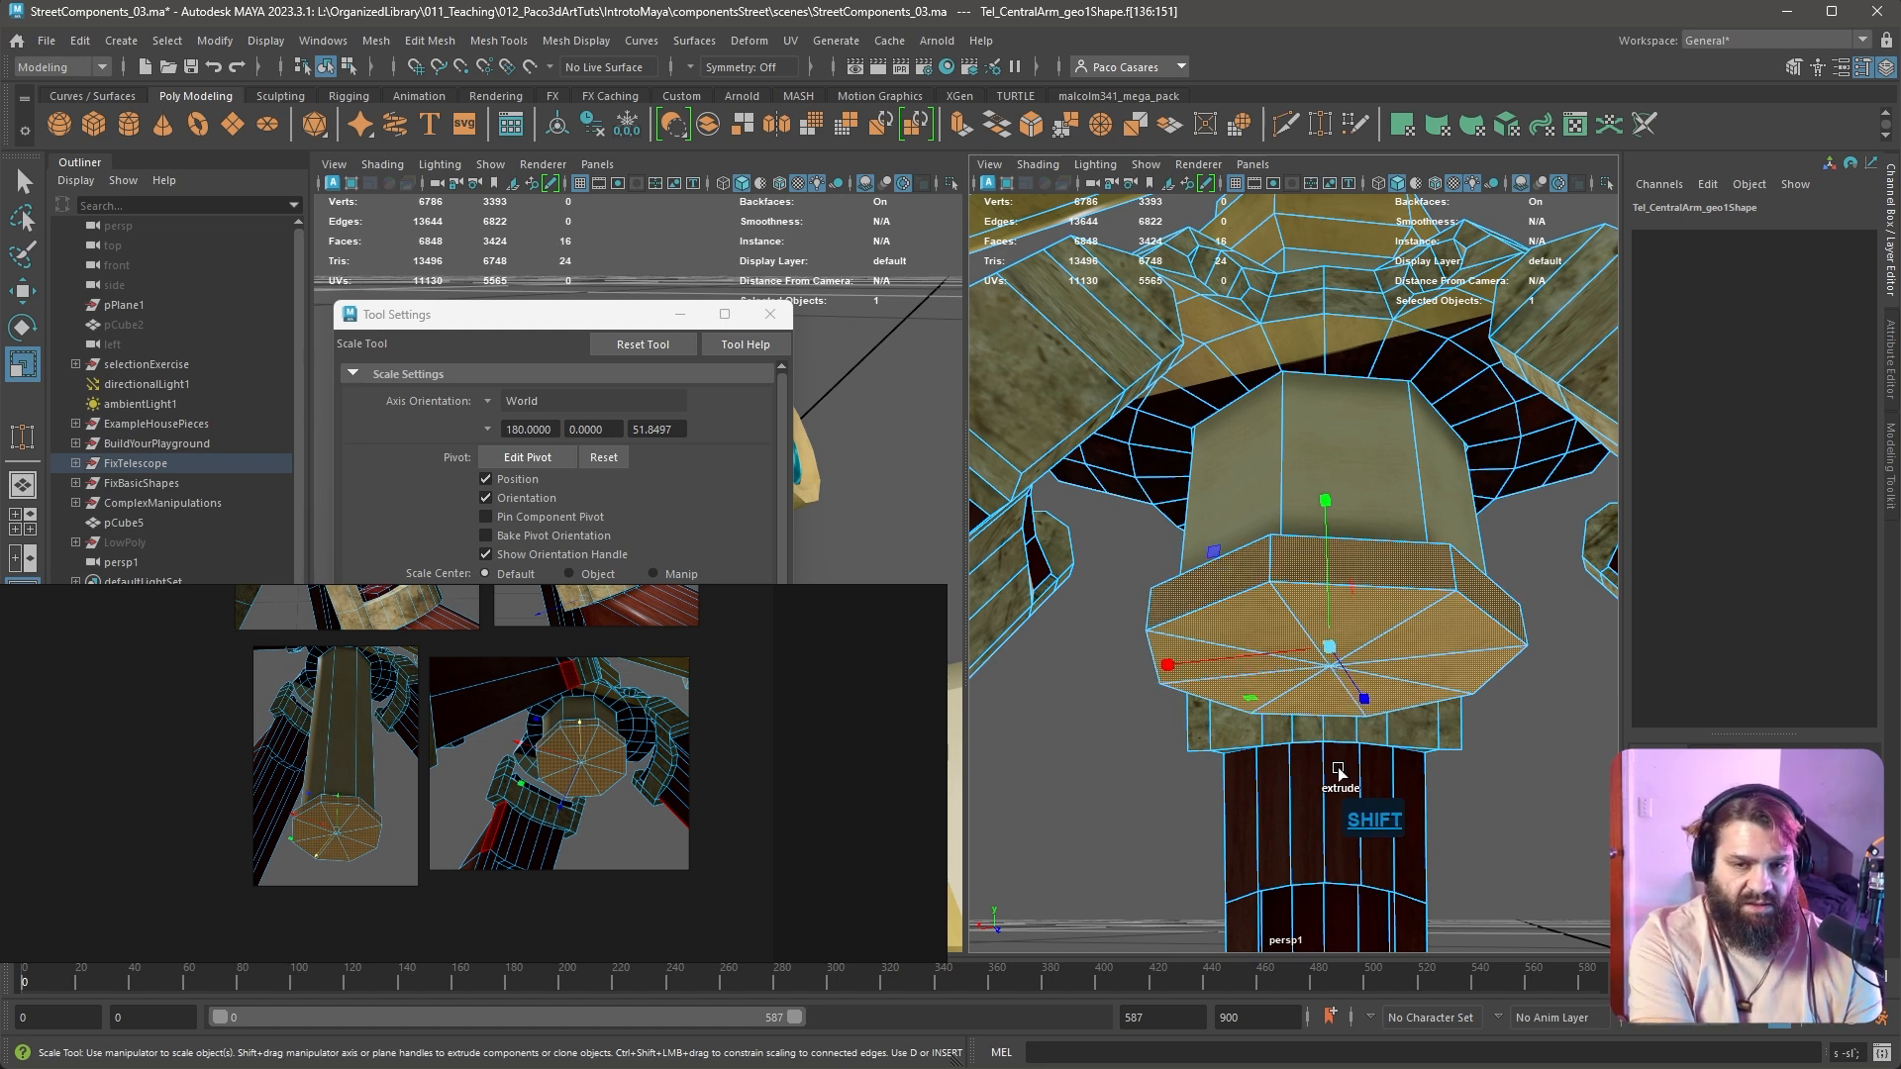
left_click_drag(1339, 770, 1343, 692, "alt")
right_click_drag(1342, 692, 1287, 695, "alt")
key("shift+period")
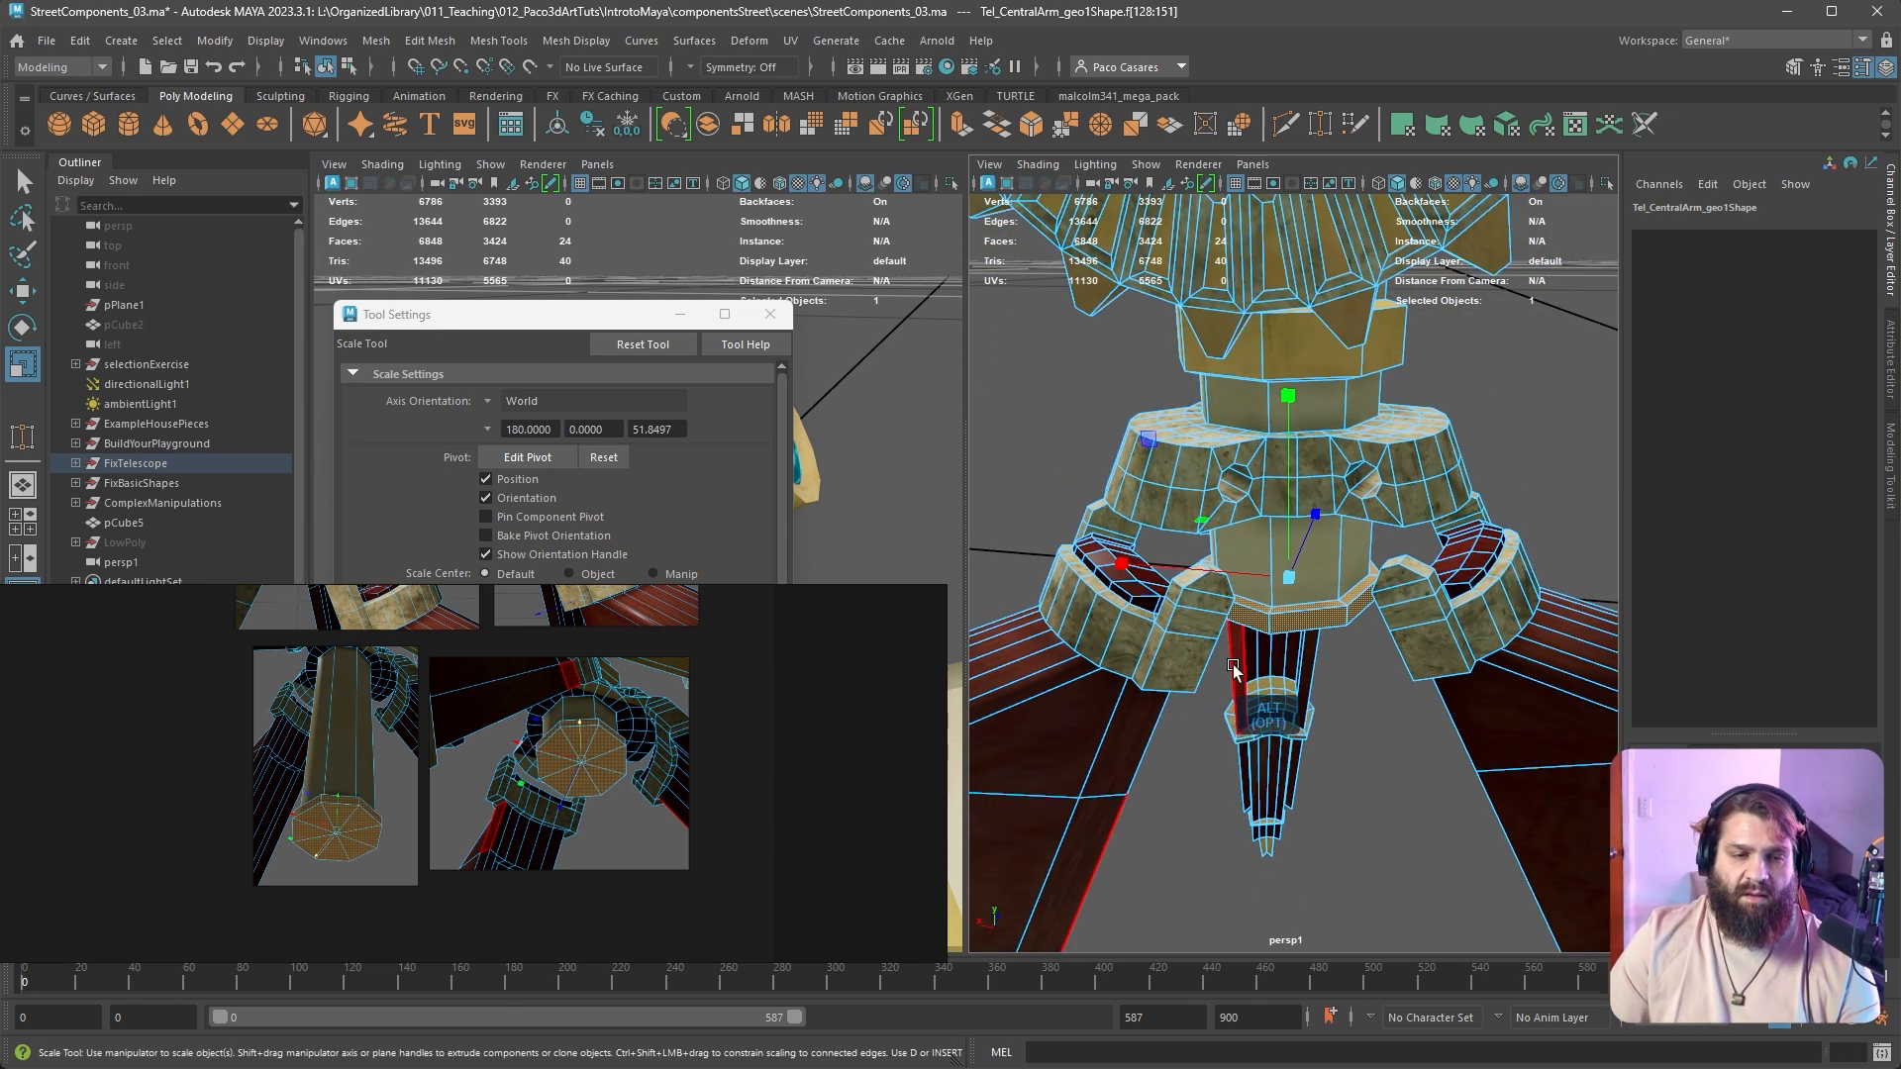
key("w")
left_click_drag(1287, 695, 1250, 654, "alt")
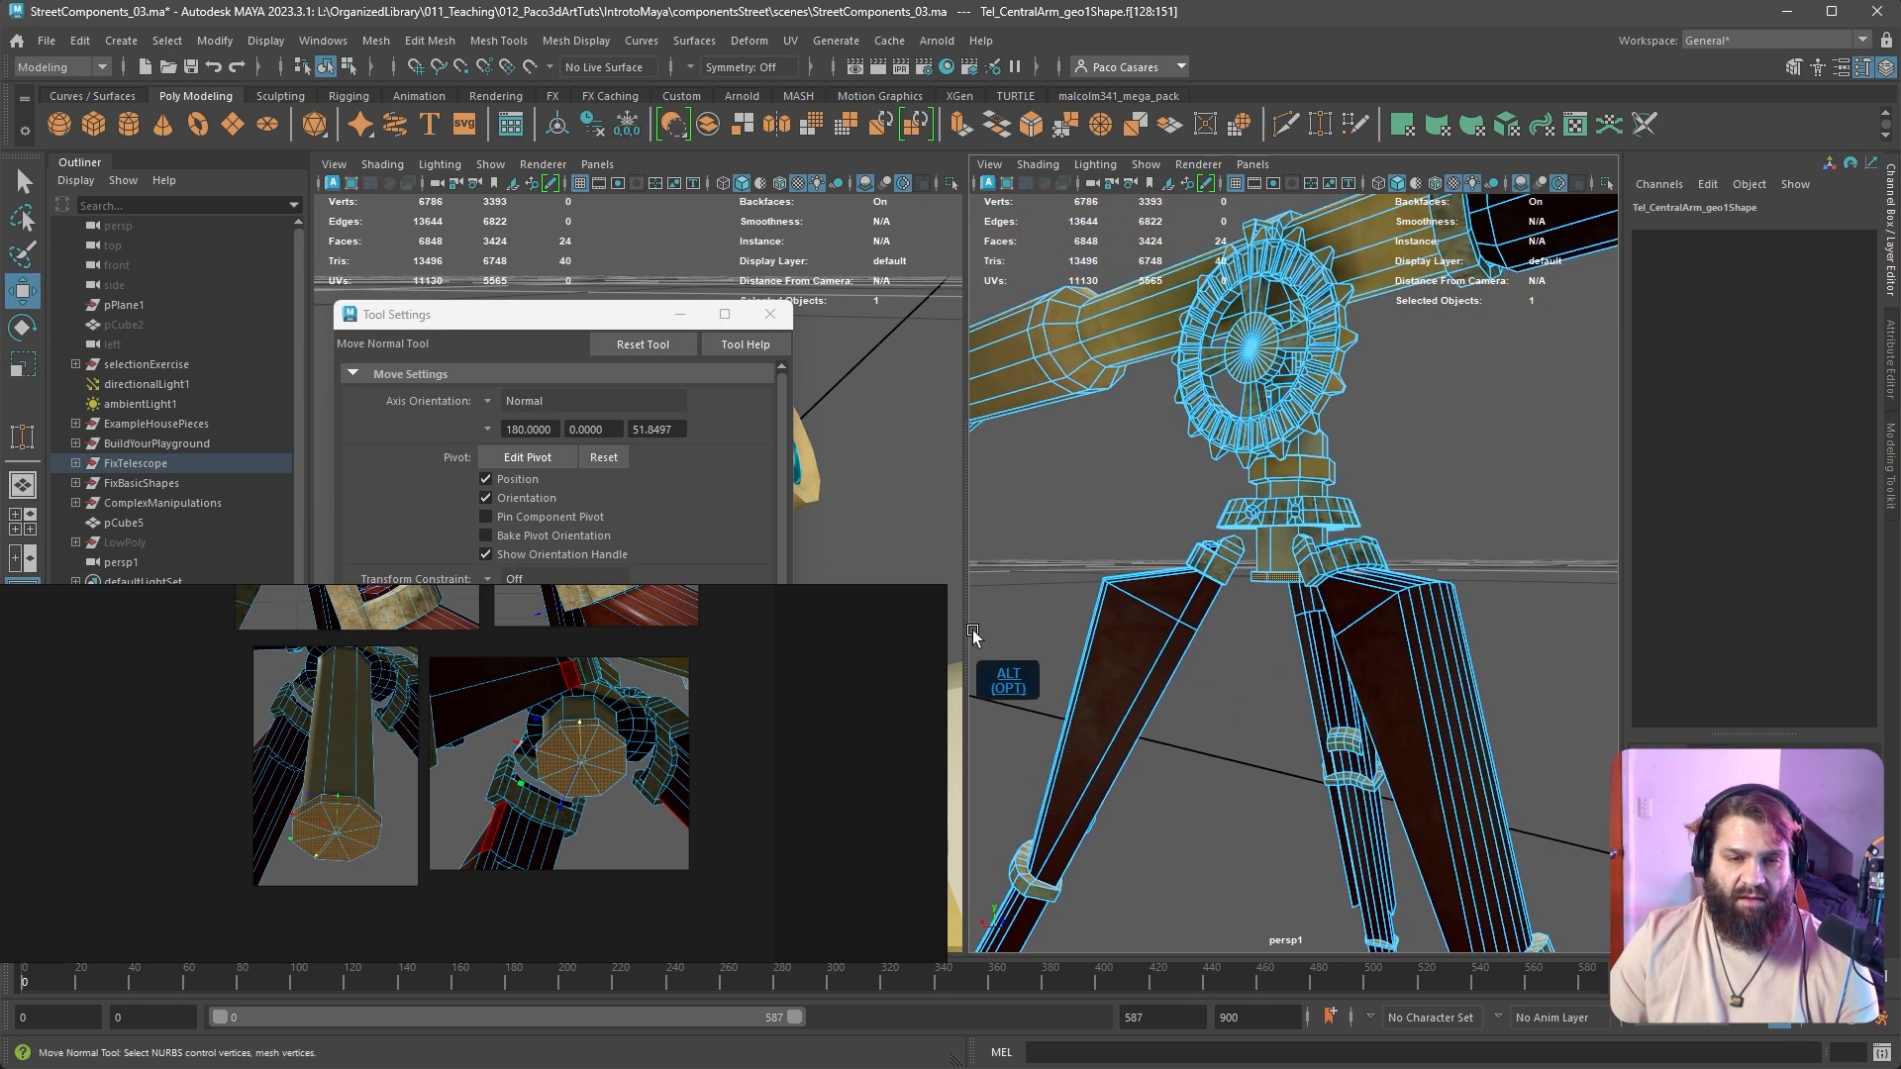
left_click(778, 315)
left_click(779, 316)
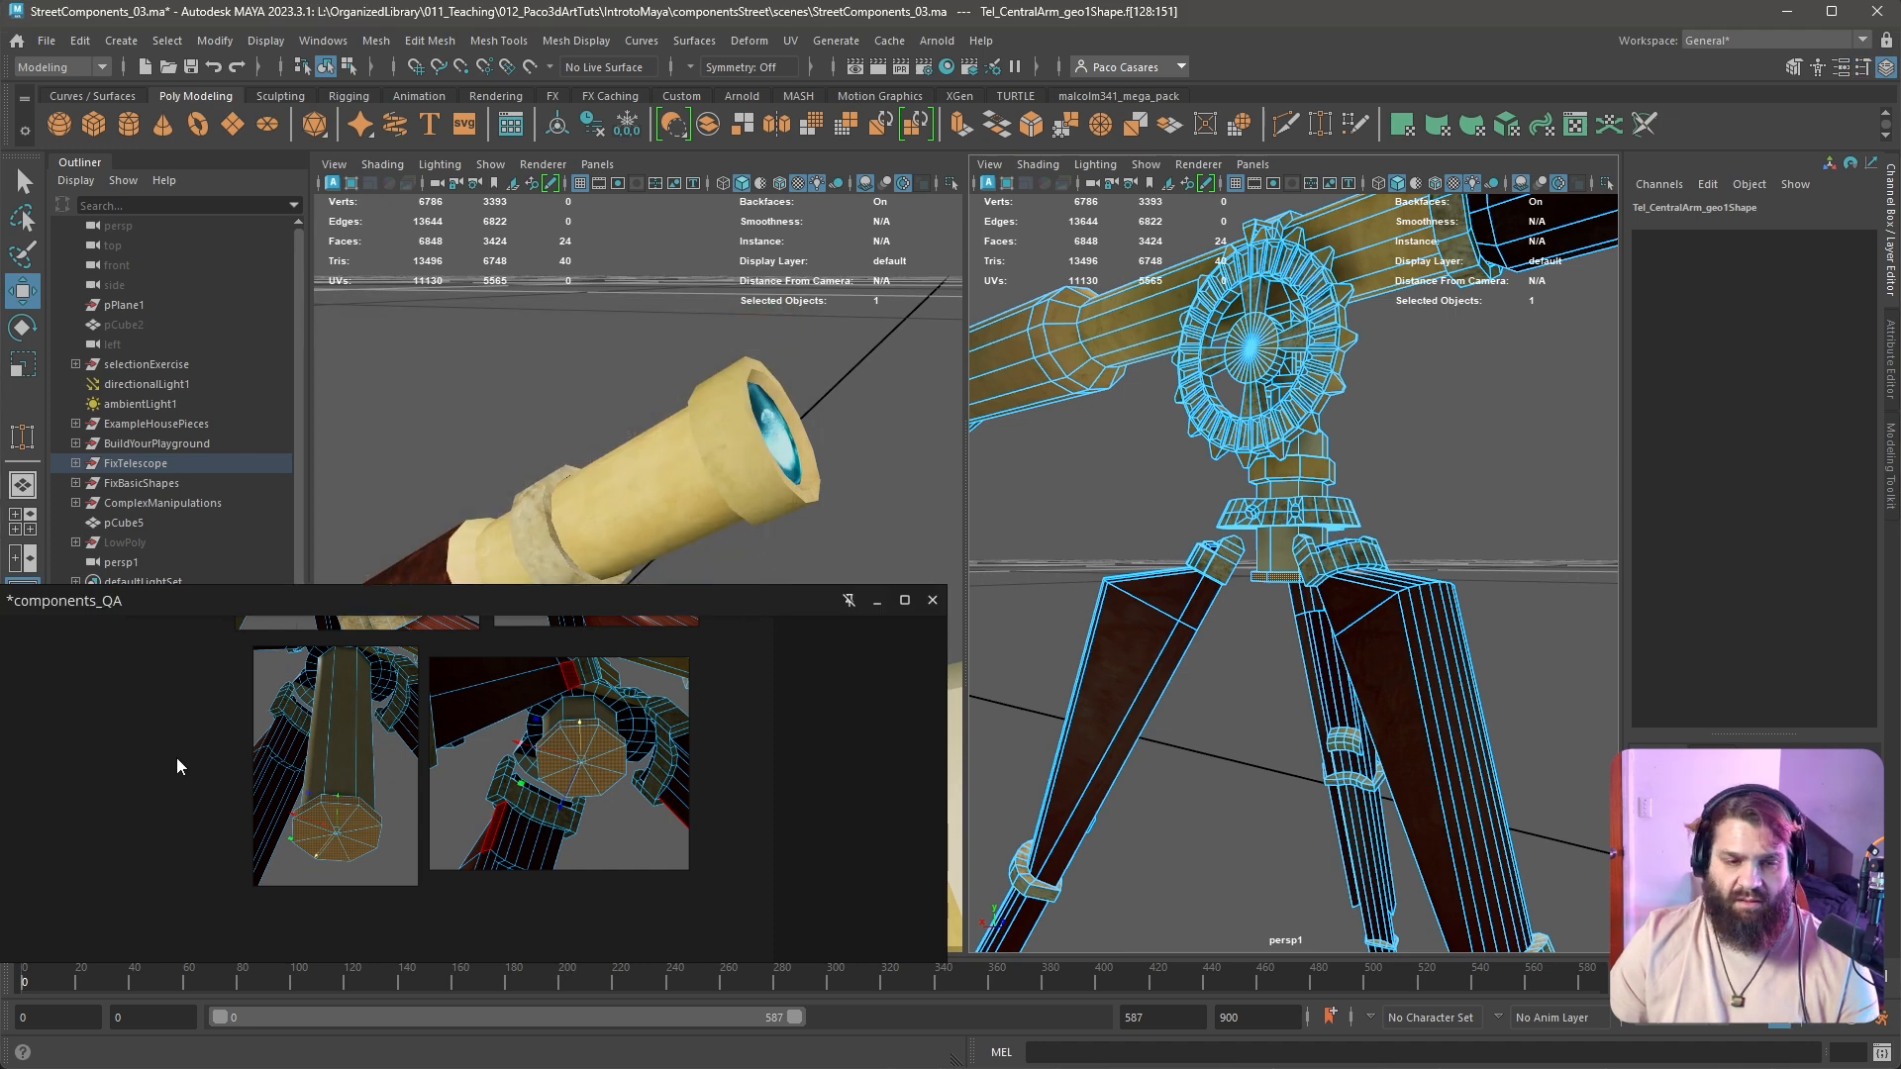
Enlarge the central-column reference pair and bring the reference telescope's tripod into view for comparison
left_click_drag(176, 757, 716, 826)
key("space")
left_click_drag(774, 525, 930, 425, "alt")
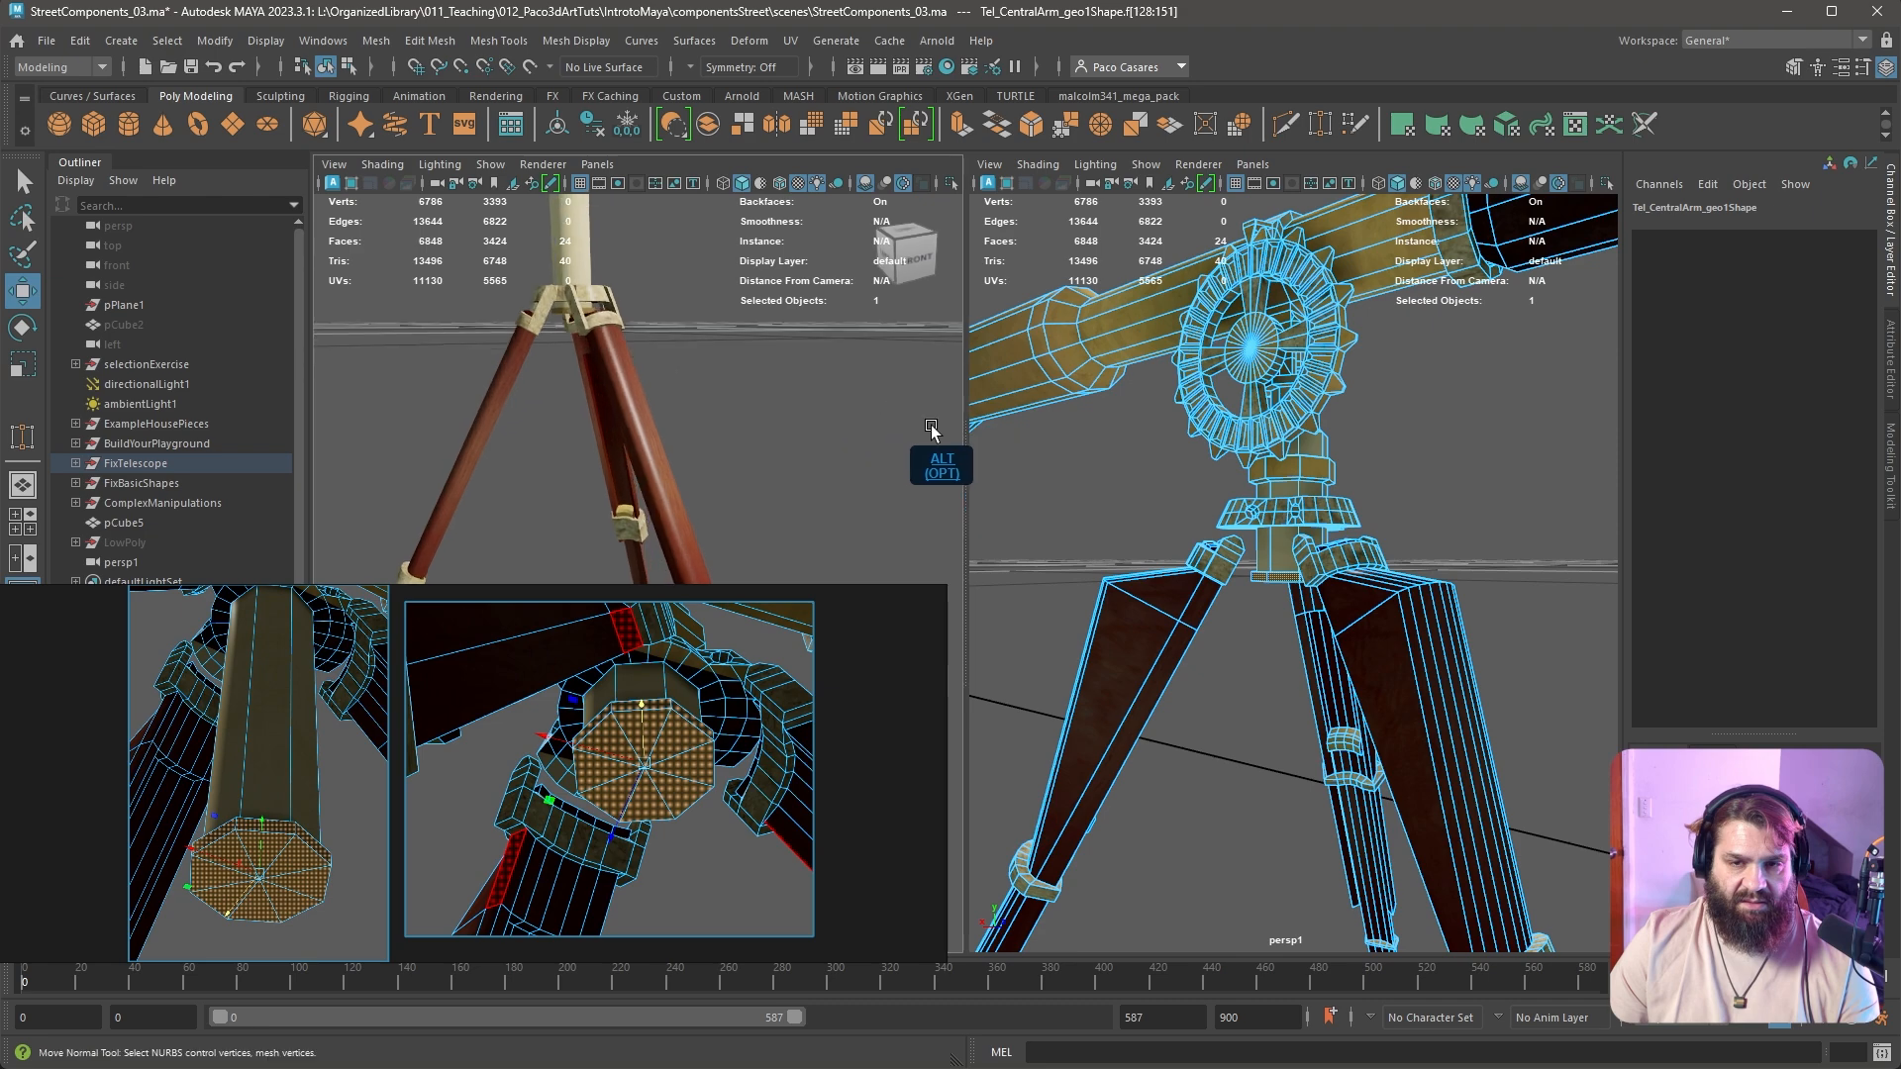
Snap the move pivot to a vertex and lower the selected cap faces vertically to lengthen the central column
right_click_drag(1303, 588, 1400, 755, "alt")
left_click_drag(1401, 755, 1273, 657, "alt")
key("w")
middle_click_drag(1296, 502, 1268, 590, "alt")
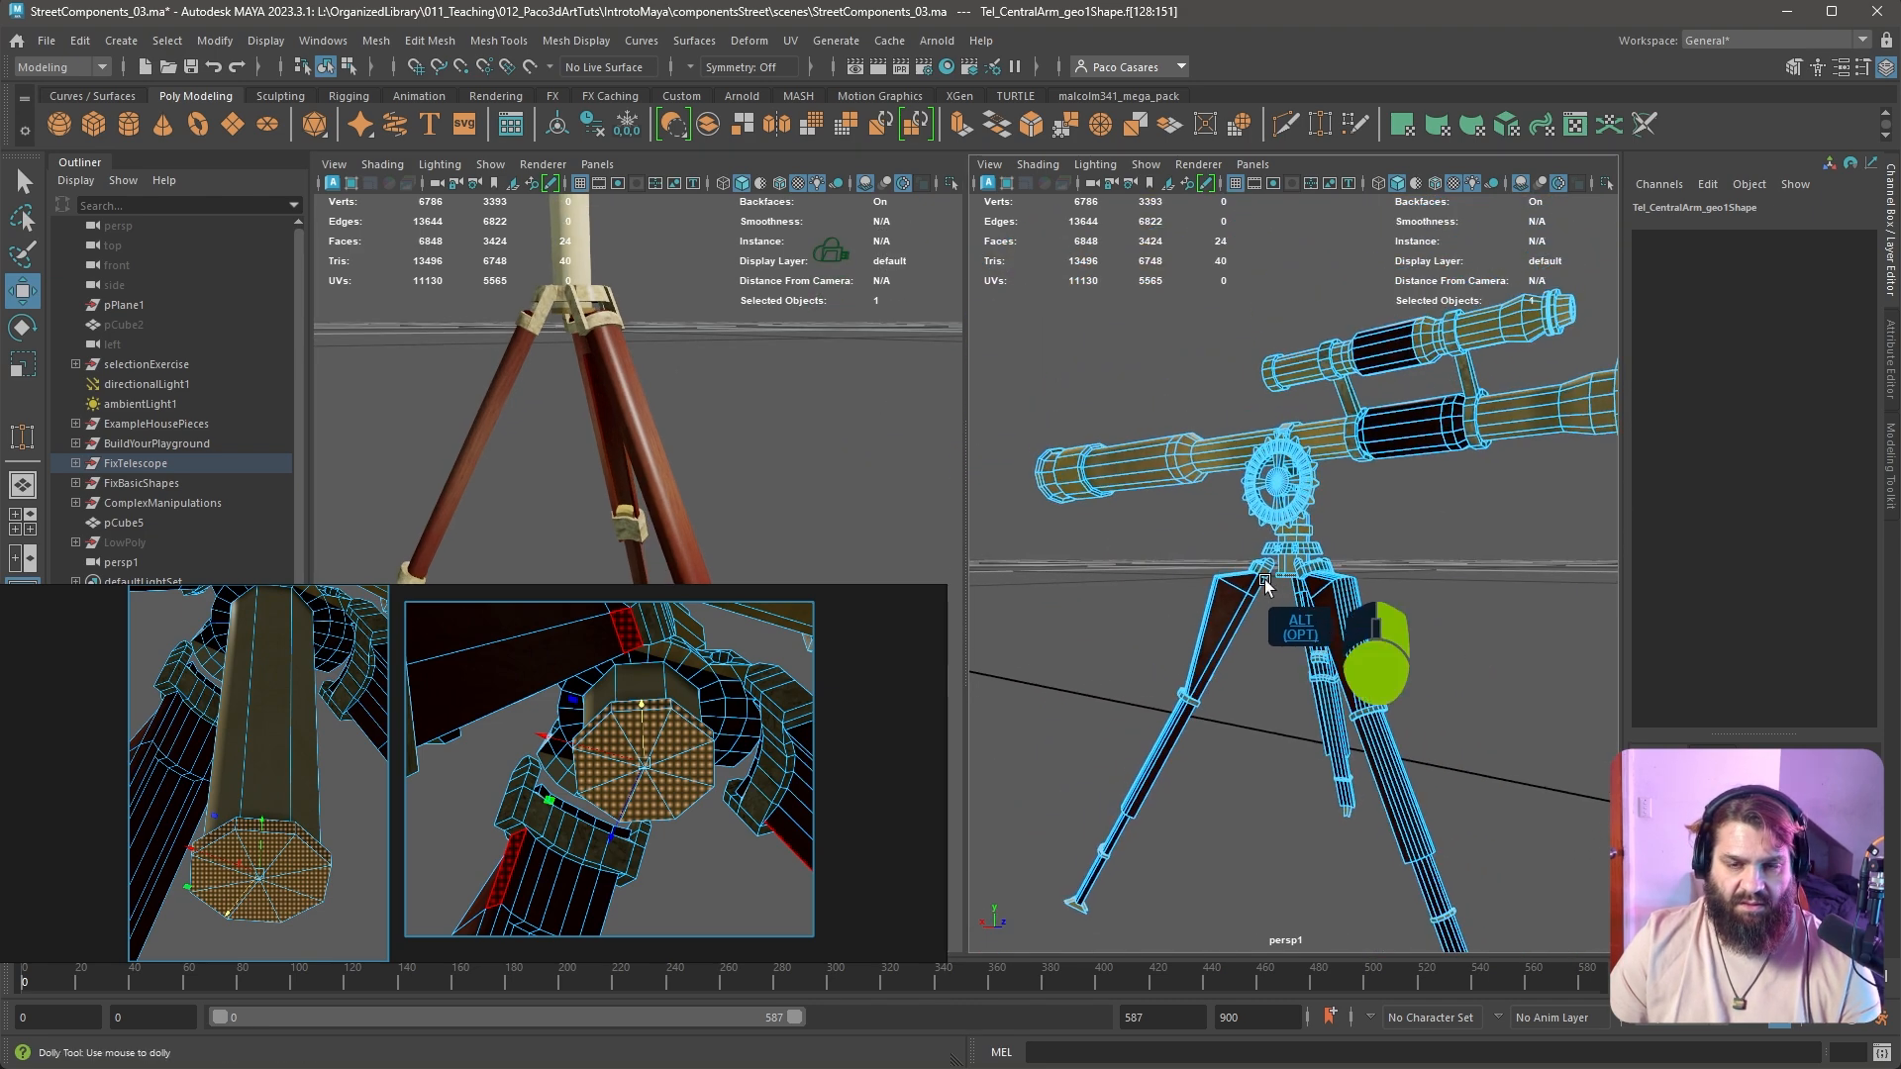
right_click_drag(1268, 590, 1282, 633, "alt")
left_click_drag(1268, 692, 1297, 599, "alt")
key("w")
key("d+v")
left_click_drag(1291, 487, 1298, 797)
Compare the column with the reference telescope and lower its selected bottom end further between the tripod legs
left_click_drag(1309, 594, 1320, 683, "alt")
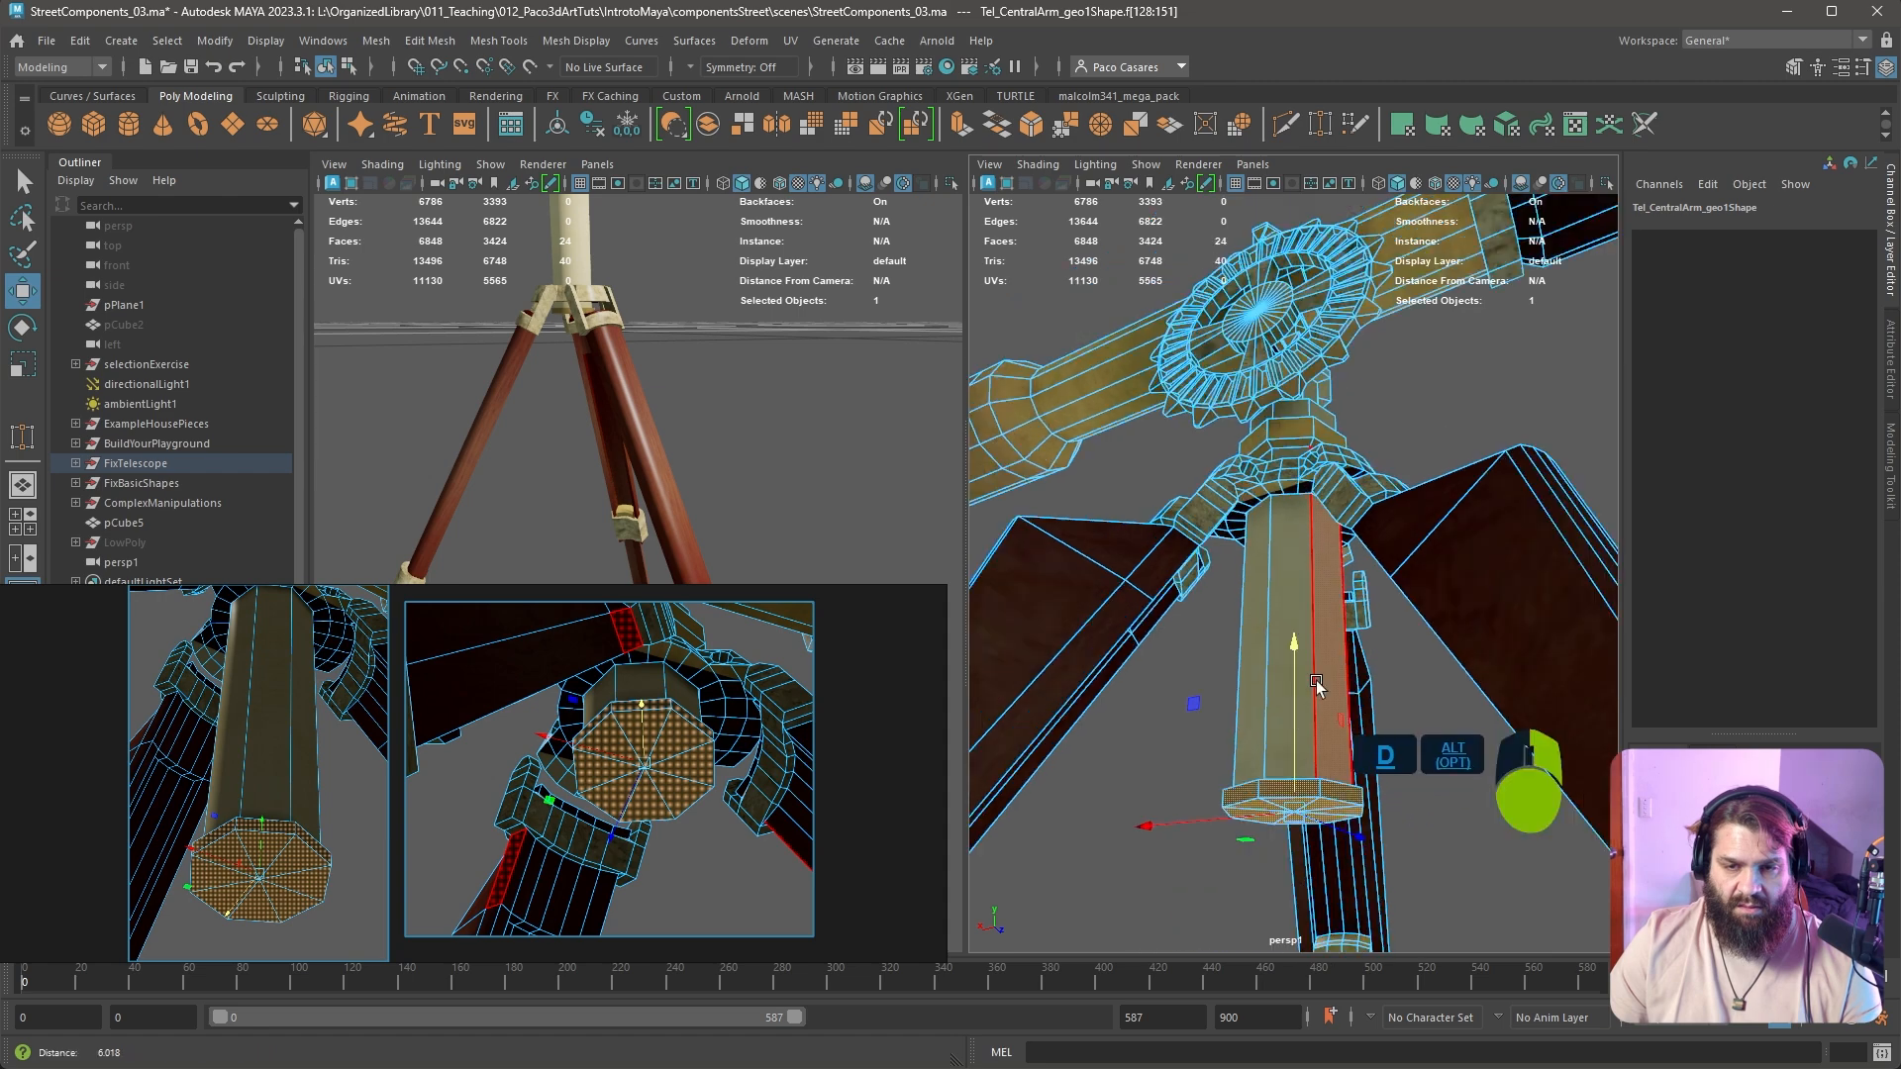
right_click_drag(1320, 683, 1463, 679, "alt")
left_click_drag(1464, 679, 1451, 756, "alt")
middle_click_drag(1451, 756, 1269, 410, "alt")
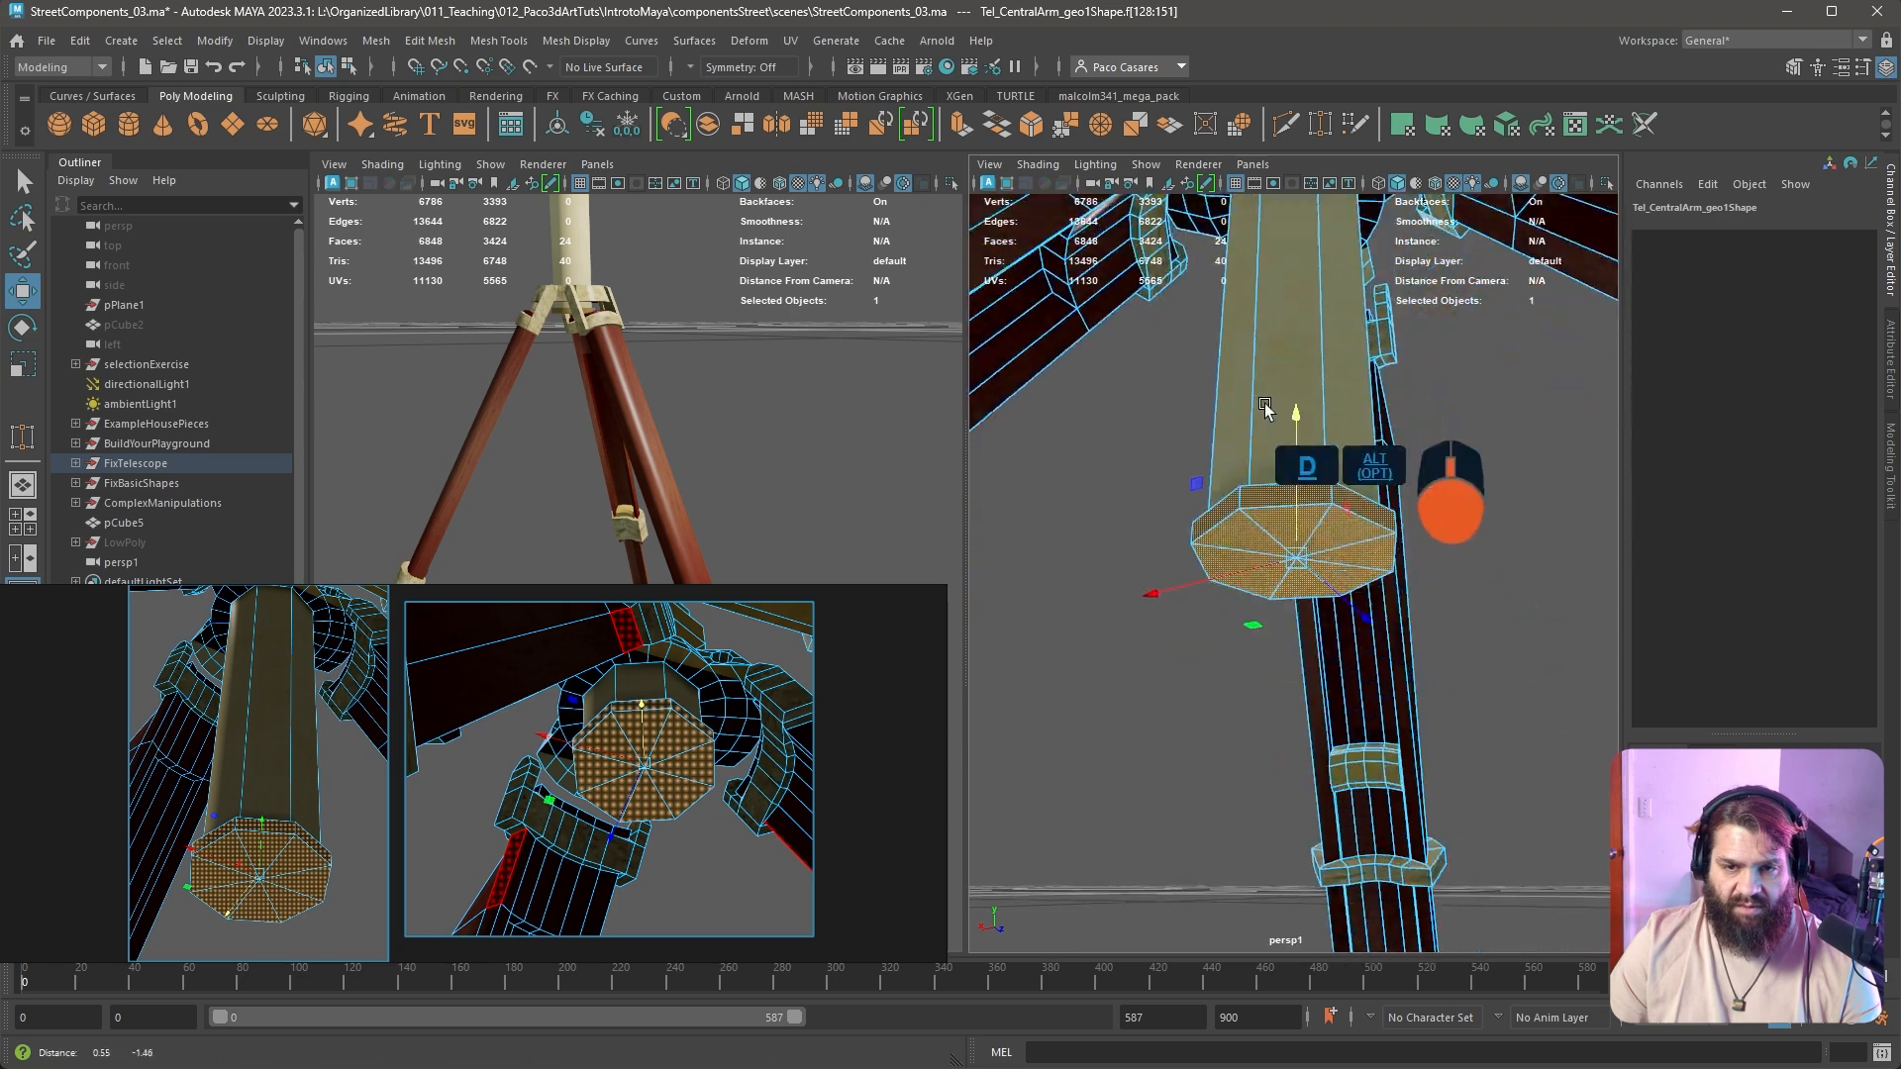
left_click_drag(1270, 410, 1317, 520, "alt")
right_click_drag(1317, 520, 1269, 522, "alt")
middle_click_drag(1269, 522, 1286, 633, "alt")
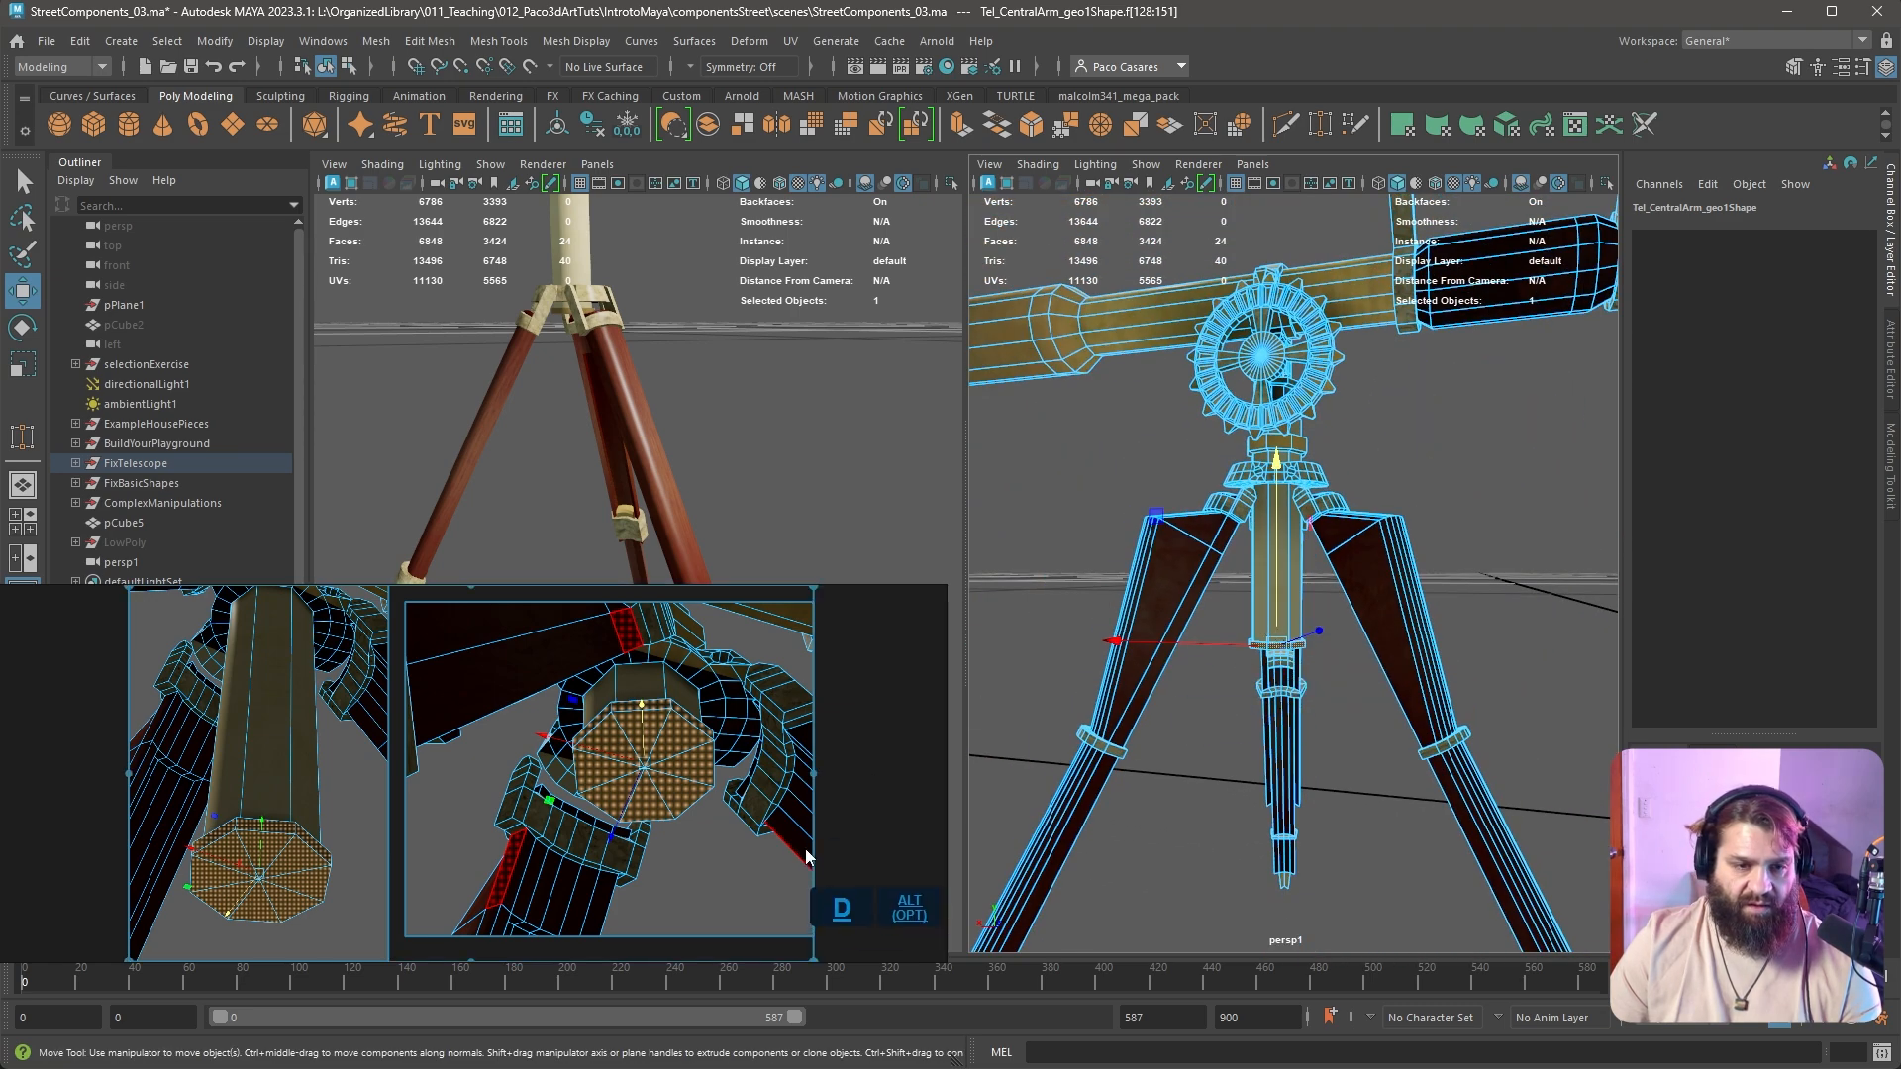
left_click_drag(734, 391, 785, 562, "alt")
left_click_drag(1224, 646, 1295, 711, "alt")
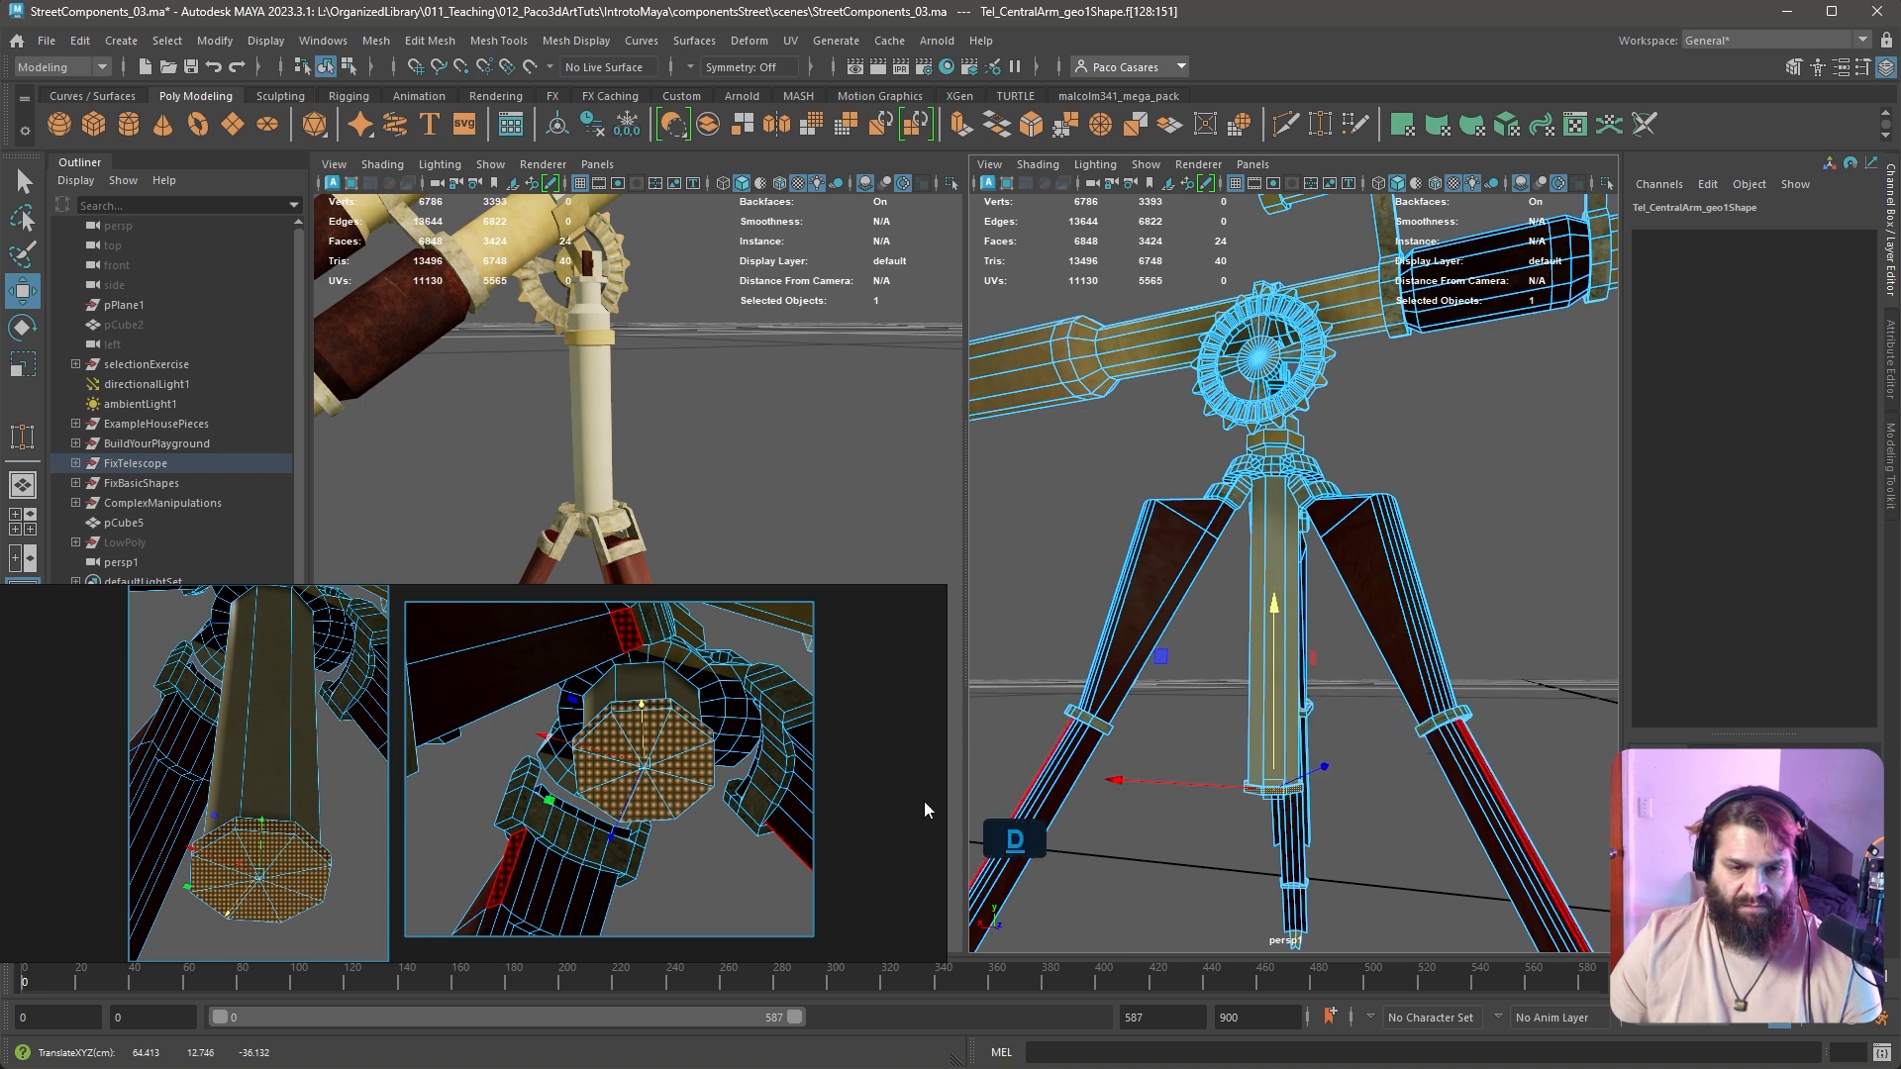
Move the column reference pair to the finished group and bring the remaining leg and joint references together
scroll(765, 826, "down", 7)
left_click(834, 854)
scroll(832, 852, "down", 5)
left_click_drag(725, 874, 442, 749)
left_click(544, 830)
scroll(763, 836, "up", 10)
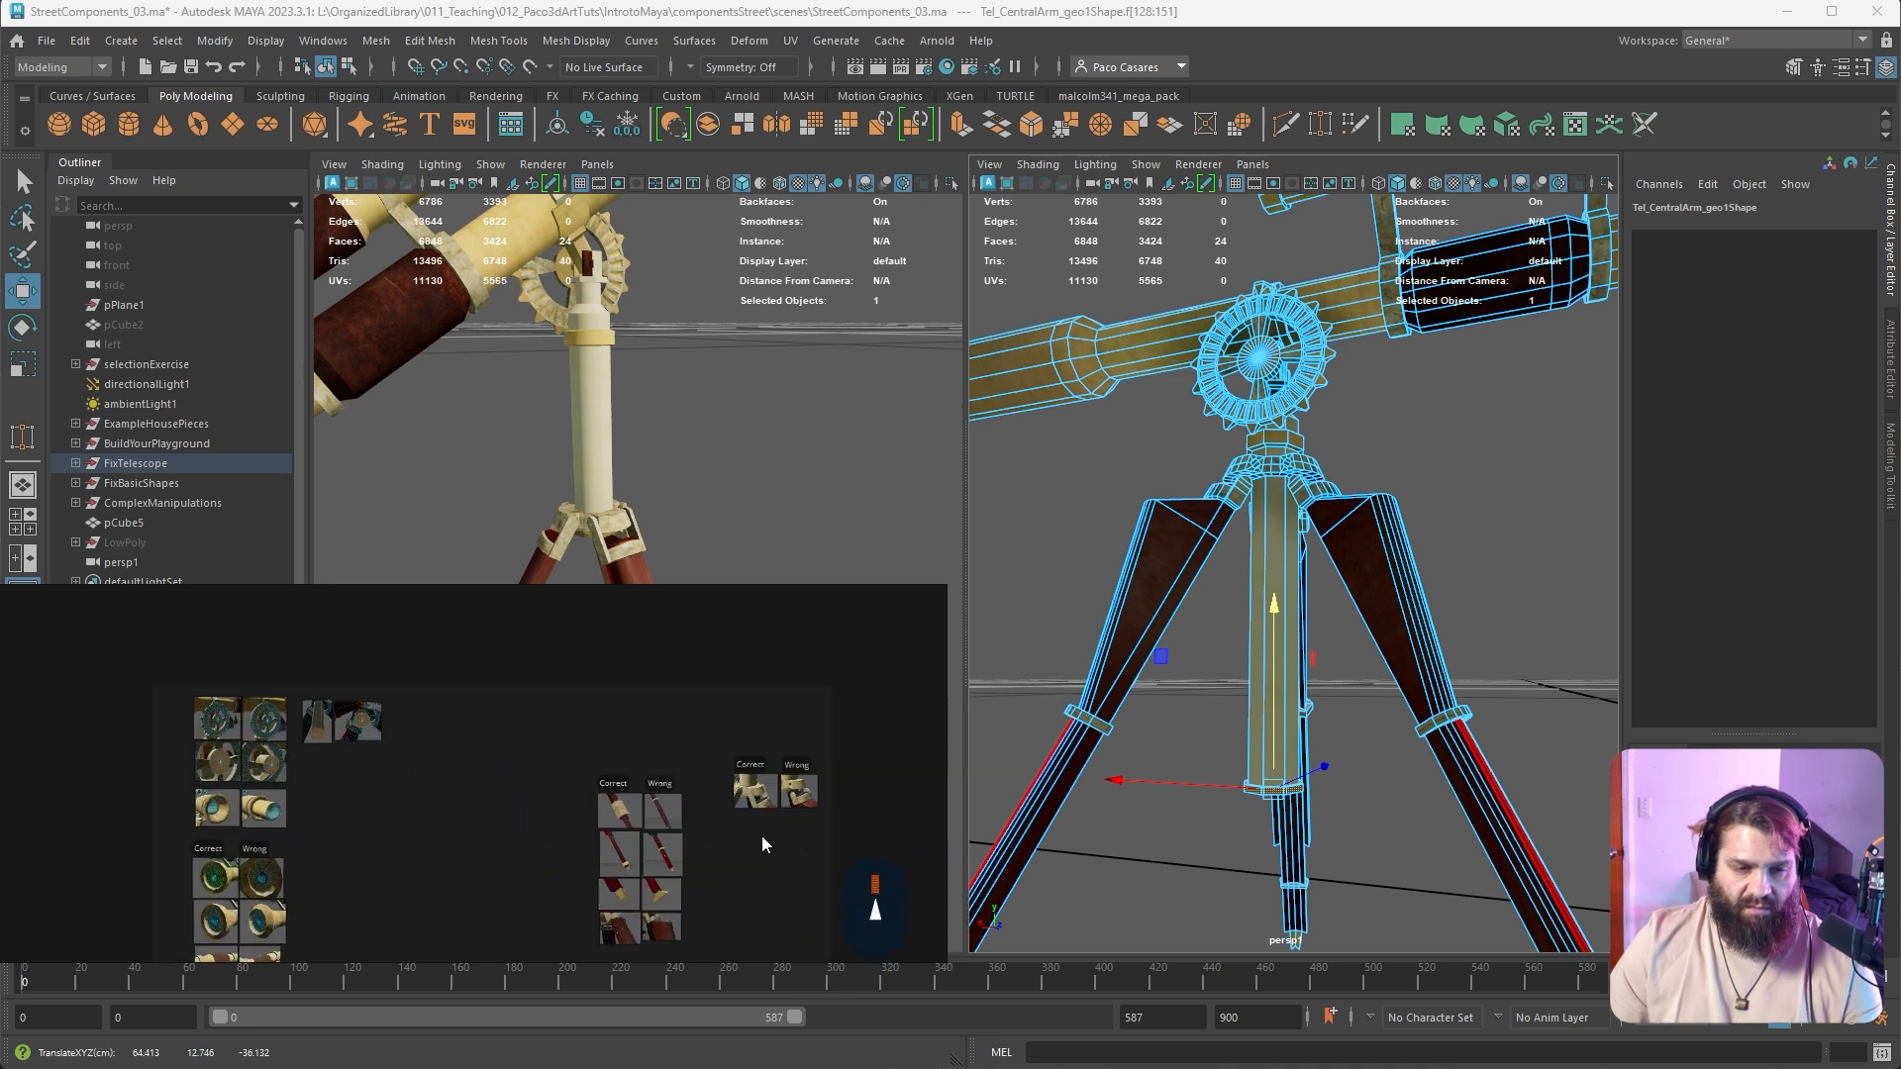
left_click_drag(658, 773, 754, 709)
left_click(749, 778)
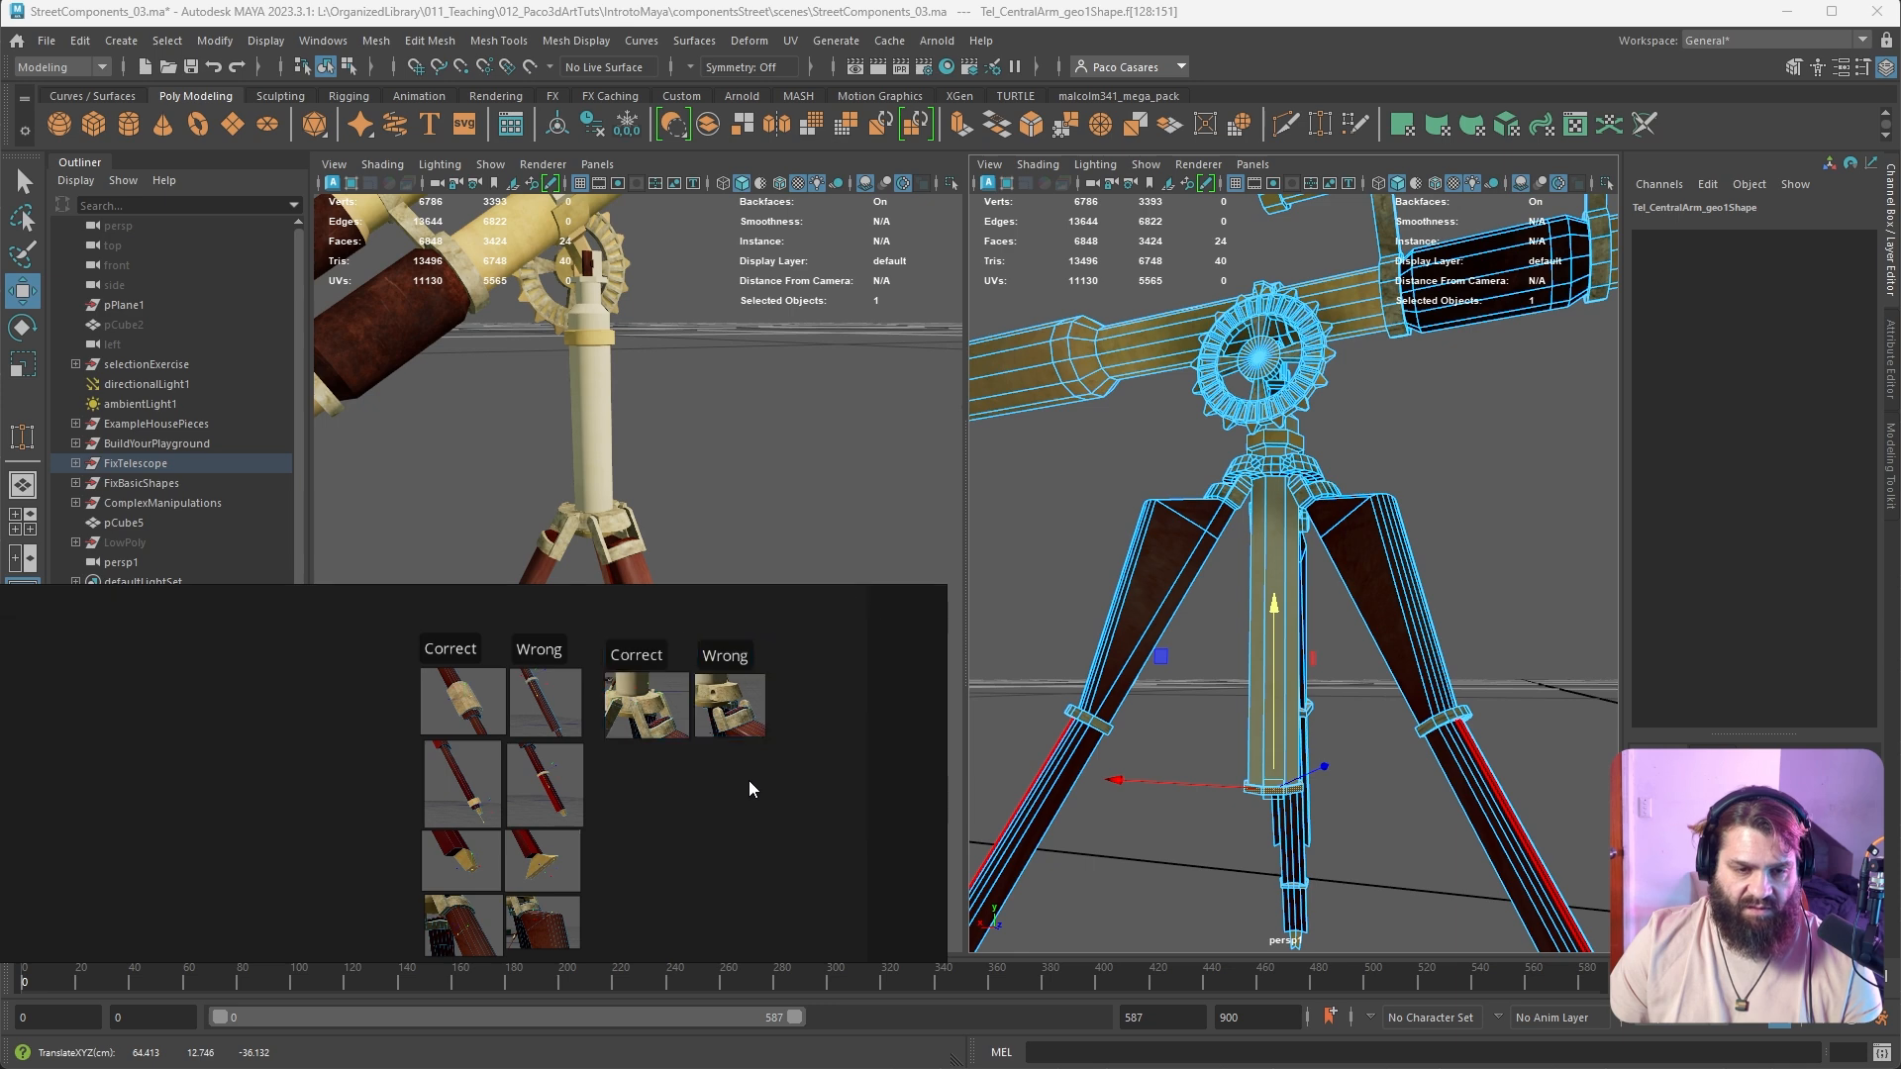
Select the tripod joint's Correct and Wrong reference pair and enlarge it for viewing
middle_click_drag(749, 779, 561, 773)
left_click_drag(445, 763, 628, 688)
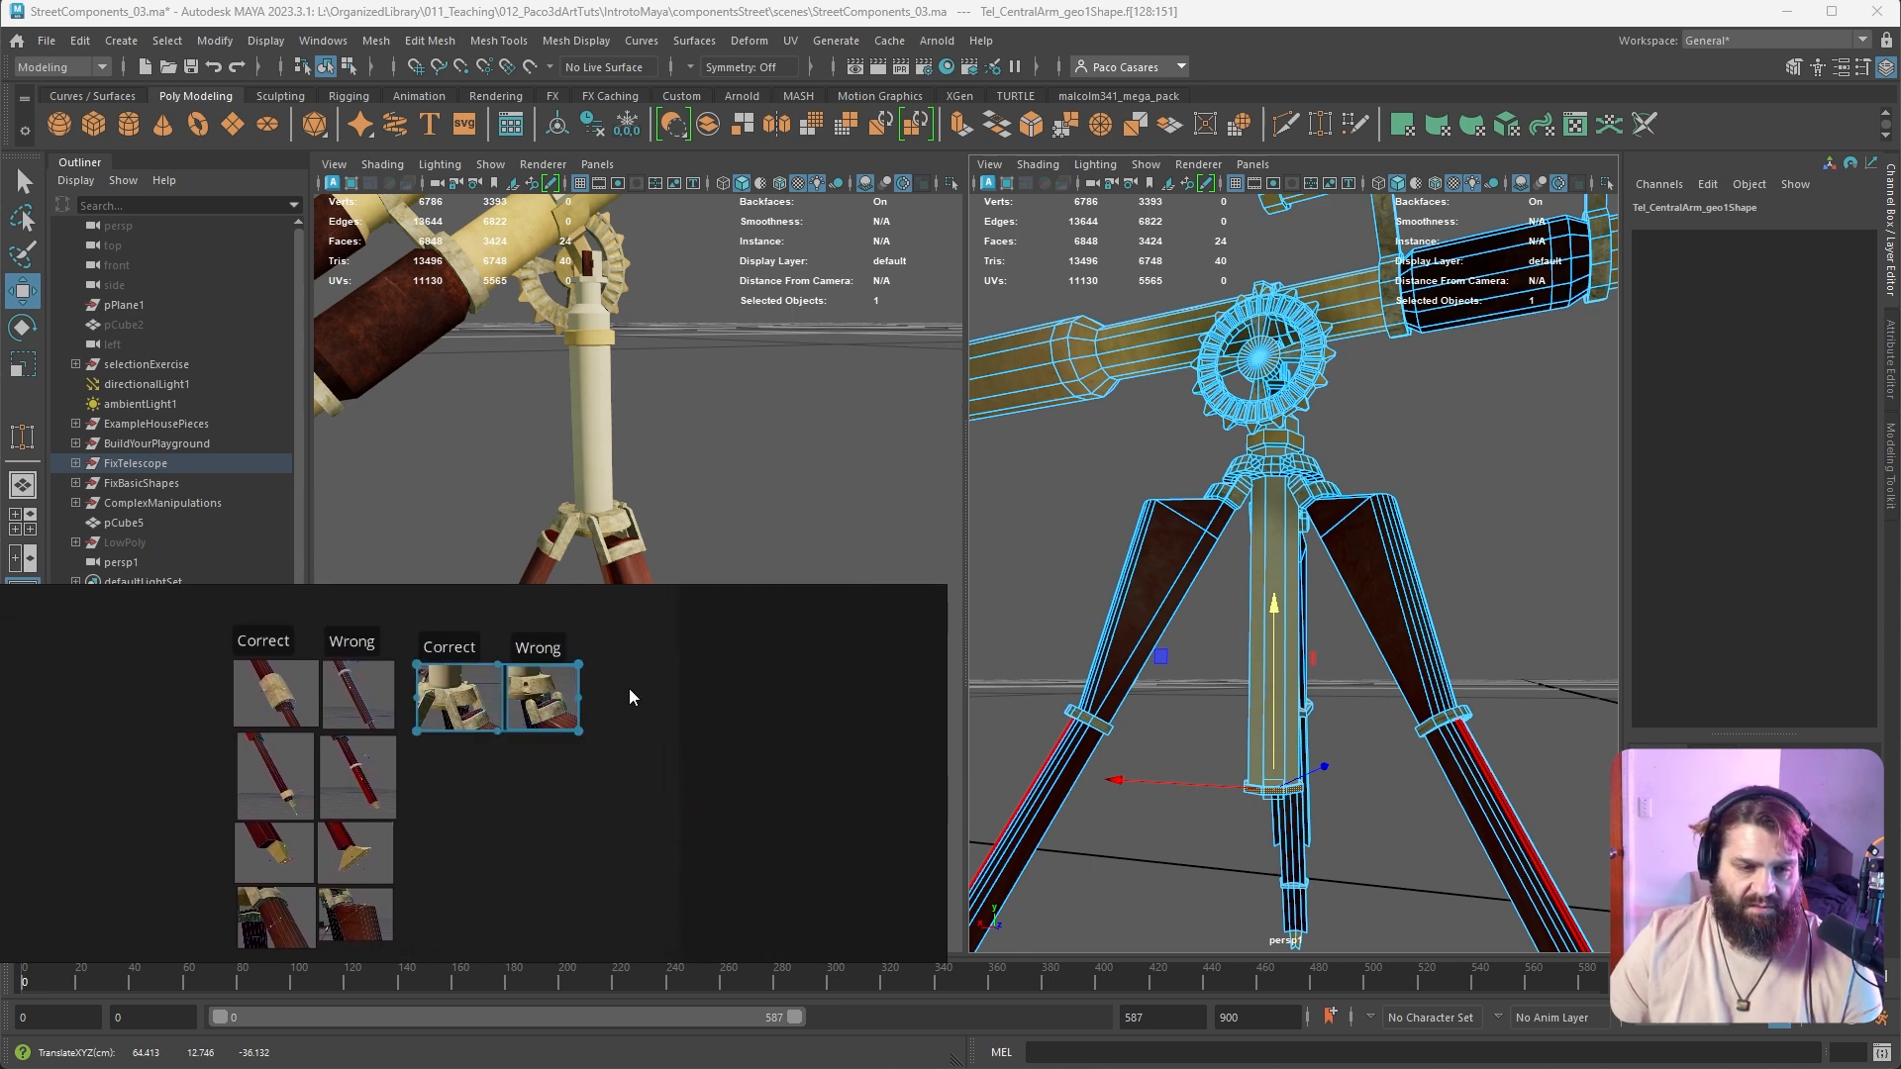
key("space")
key("d")
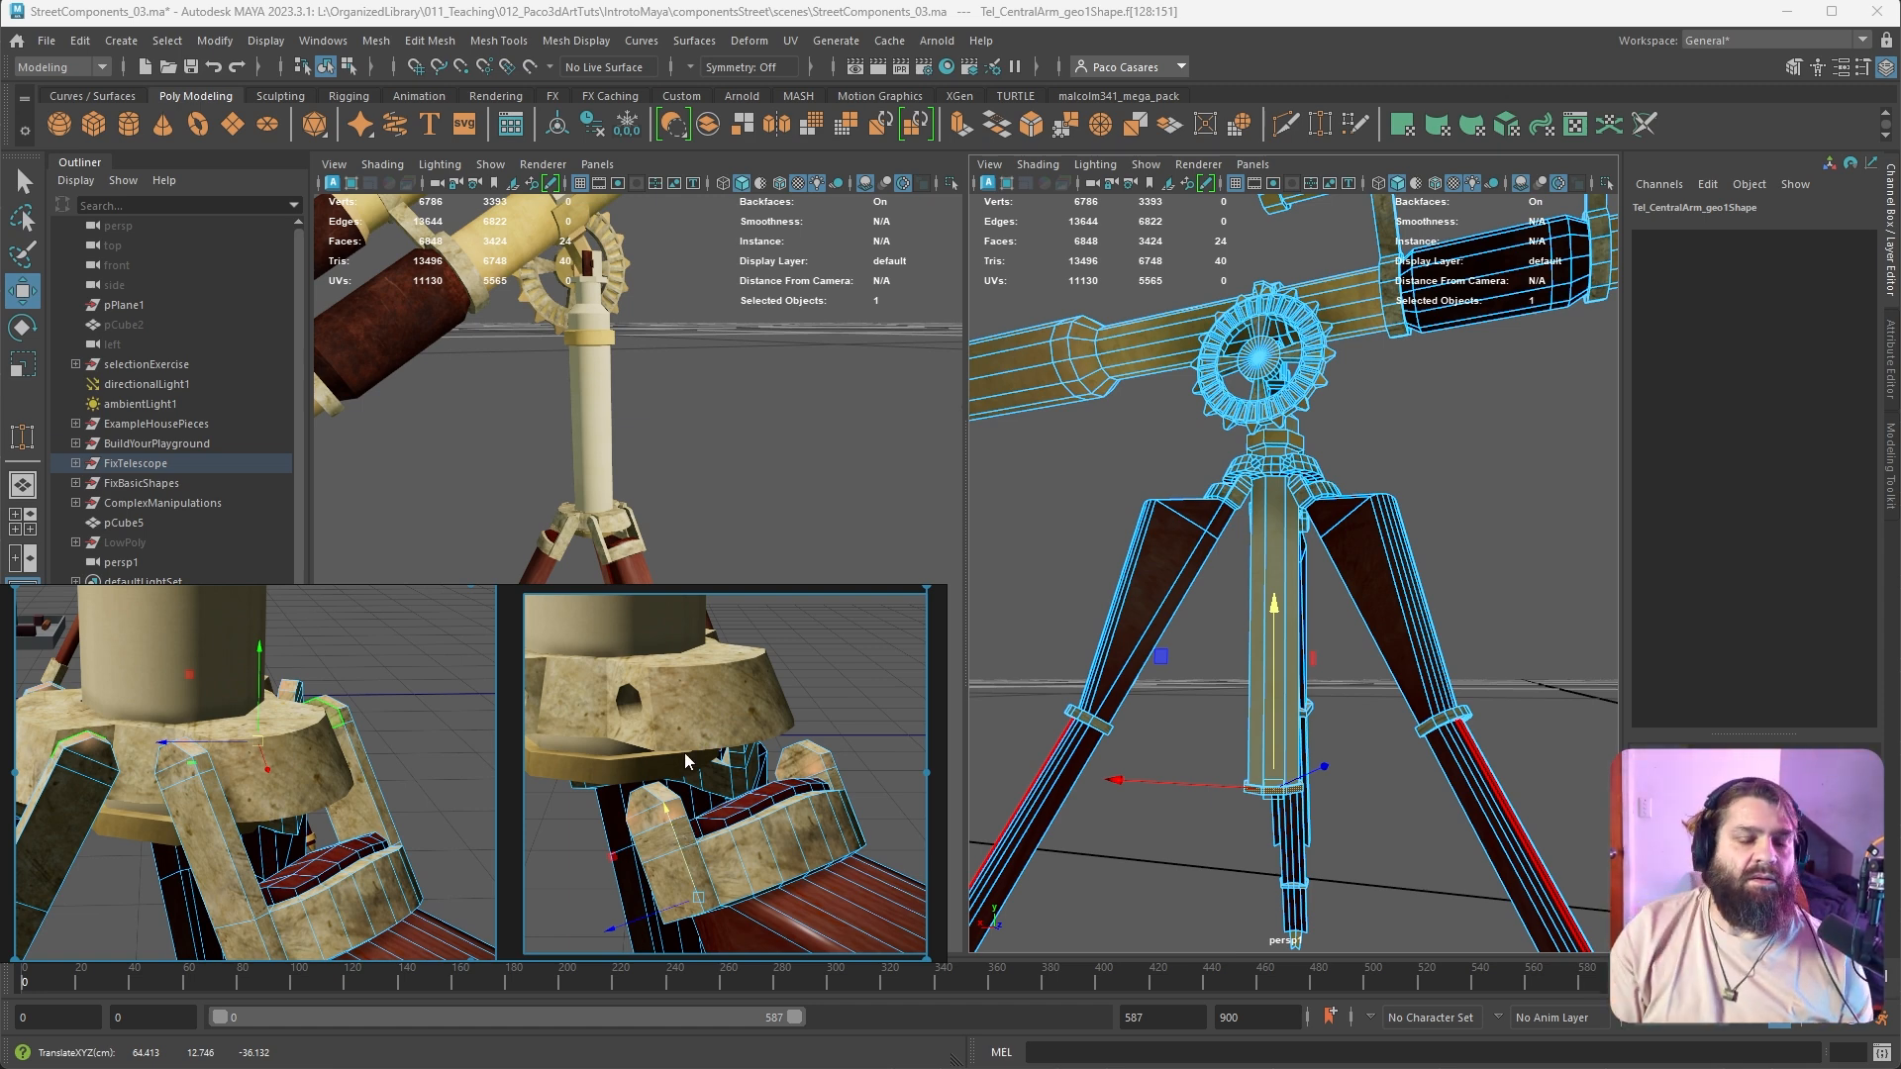
Examine how the leg brackets meet the central collar on the reference telescope's tripod
left_click(831, 525)
right_click_drag(832, 526, 547, 509, "alt")
left_click_drag(546, 509, 588, 495, "alt")
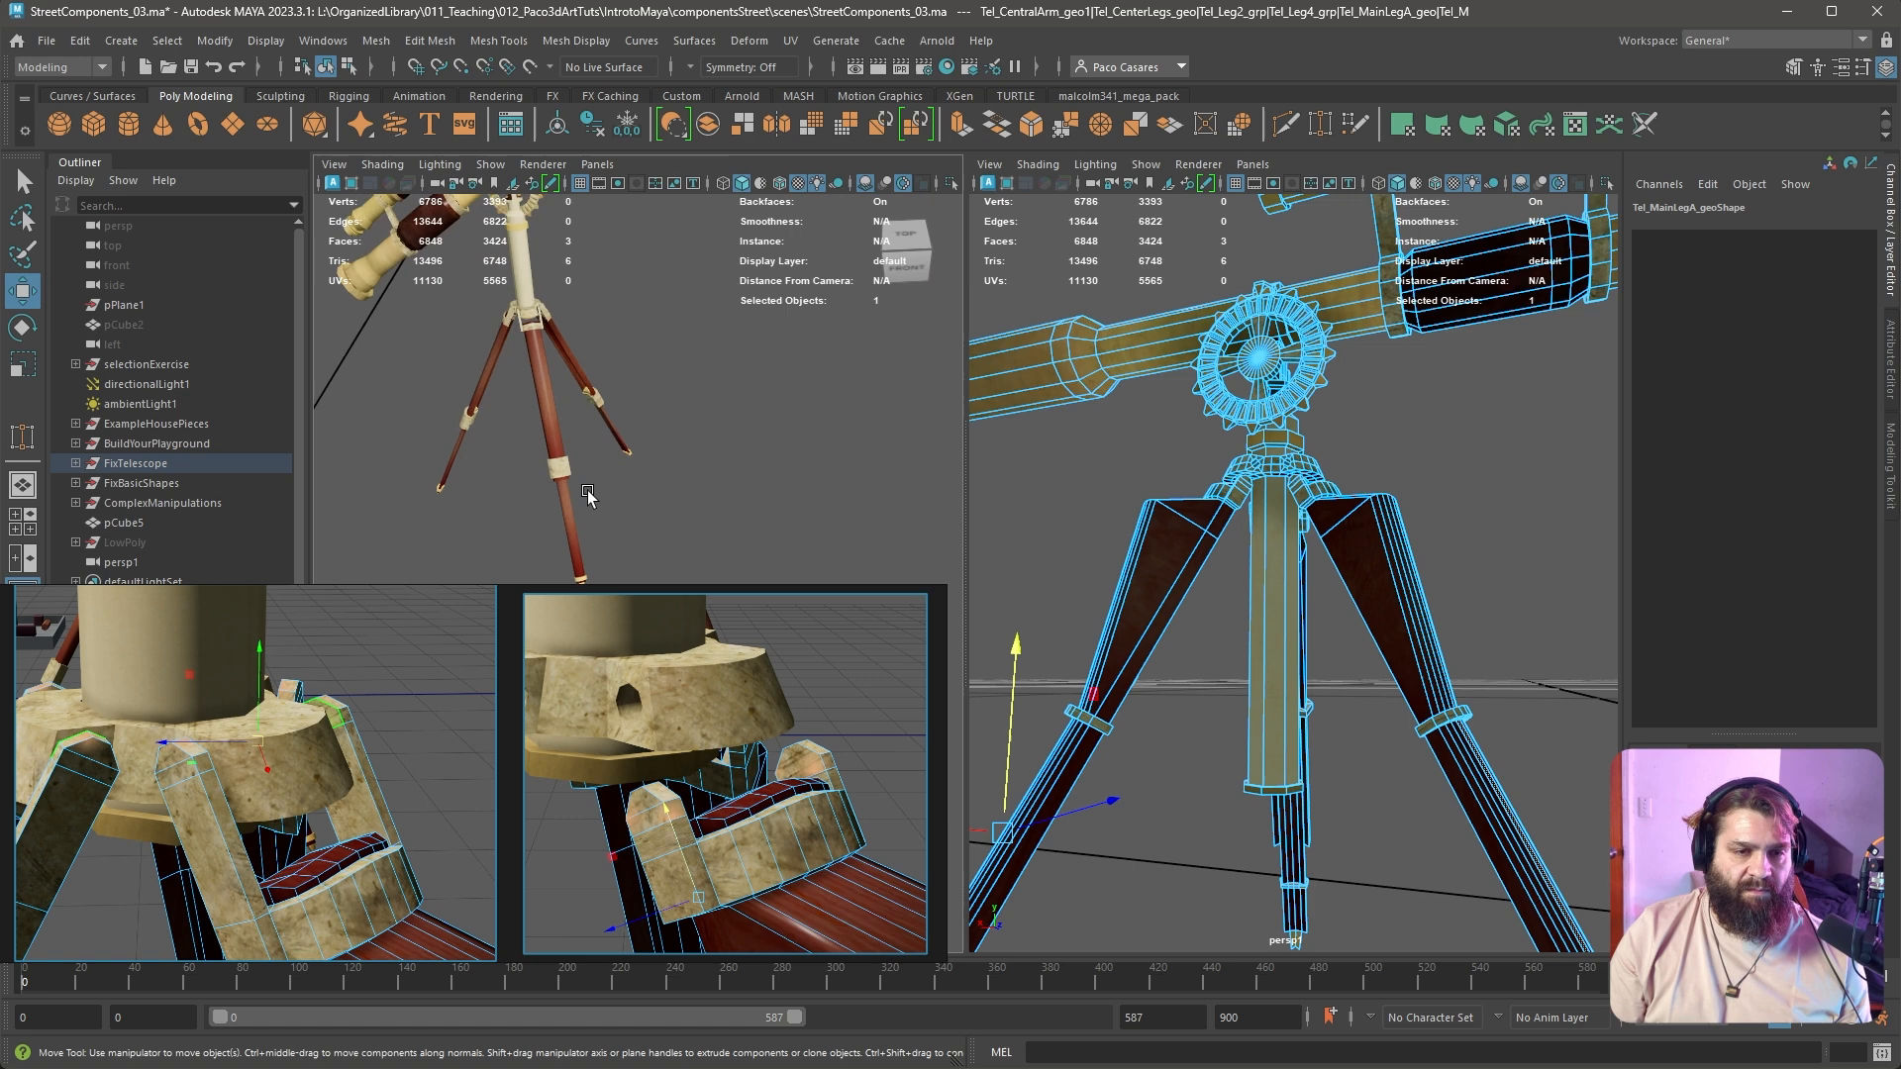
key("bracketleft")
key("bracketleft")
key("bracketleft")
key("bracketleft")
key("bracketleft")
key("bracketleft")
key("bracketleft")
key("bracketleft")
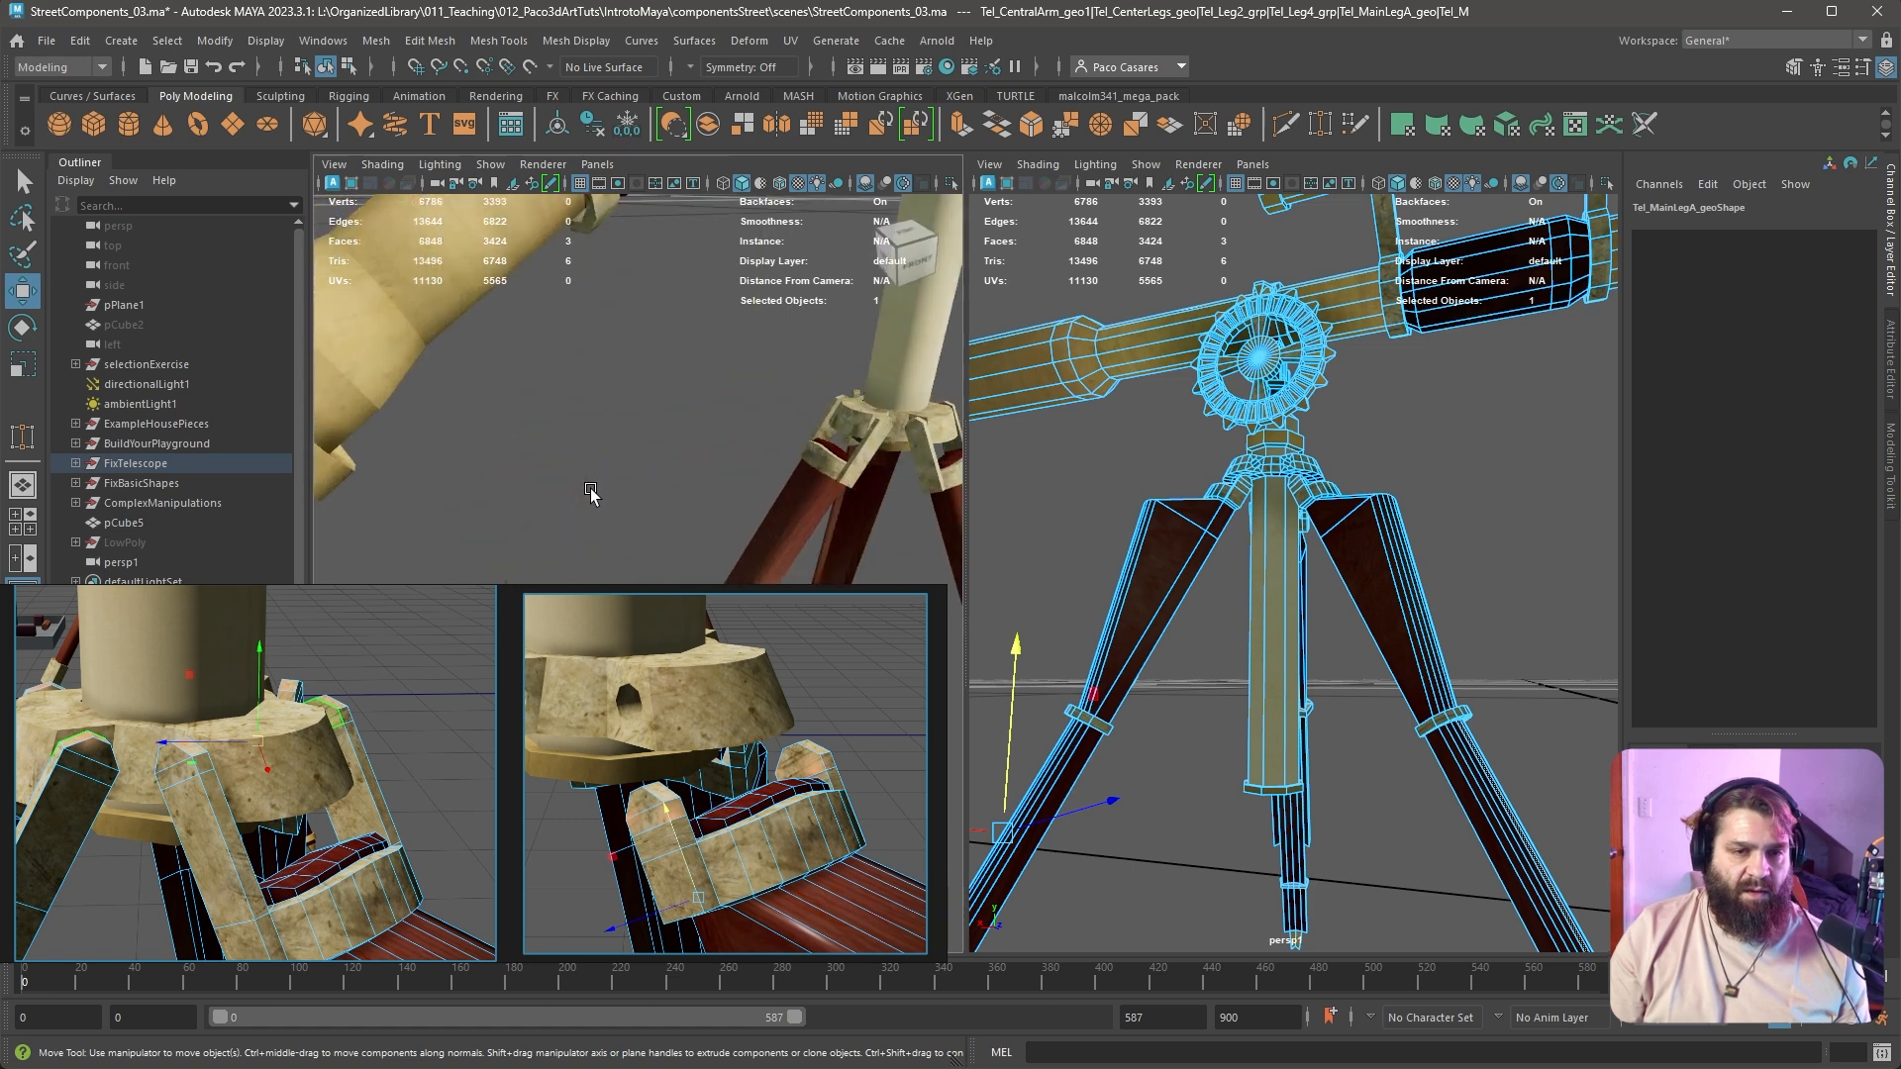
key("bracketleft")
key("bracketleft")
key("bracketleft")
key("bracketleft")
key("bracketleft")
key("bracketleft")
key("bracketleft")
key("bracketleft")
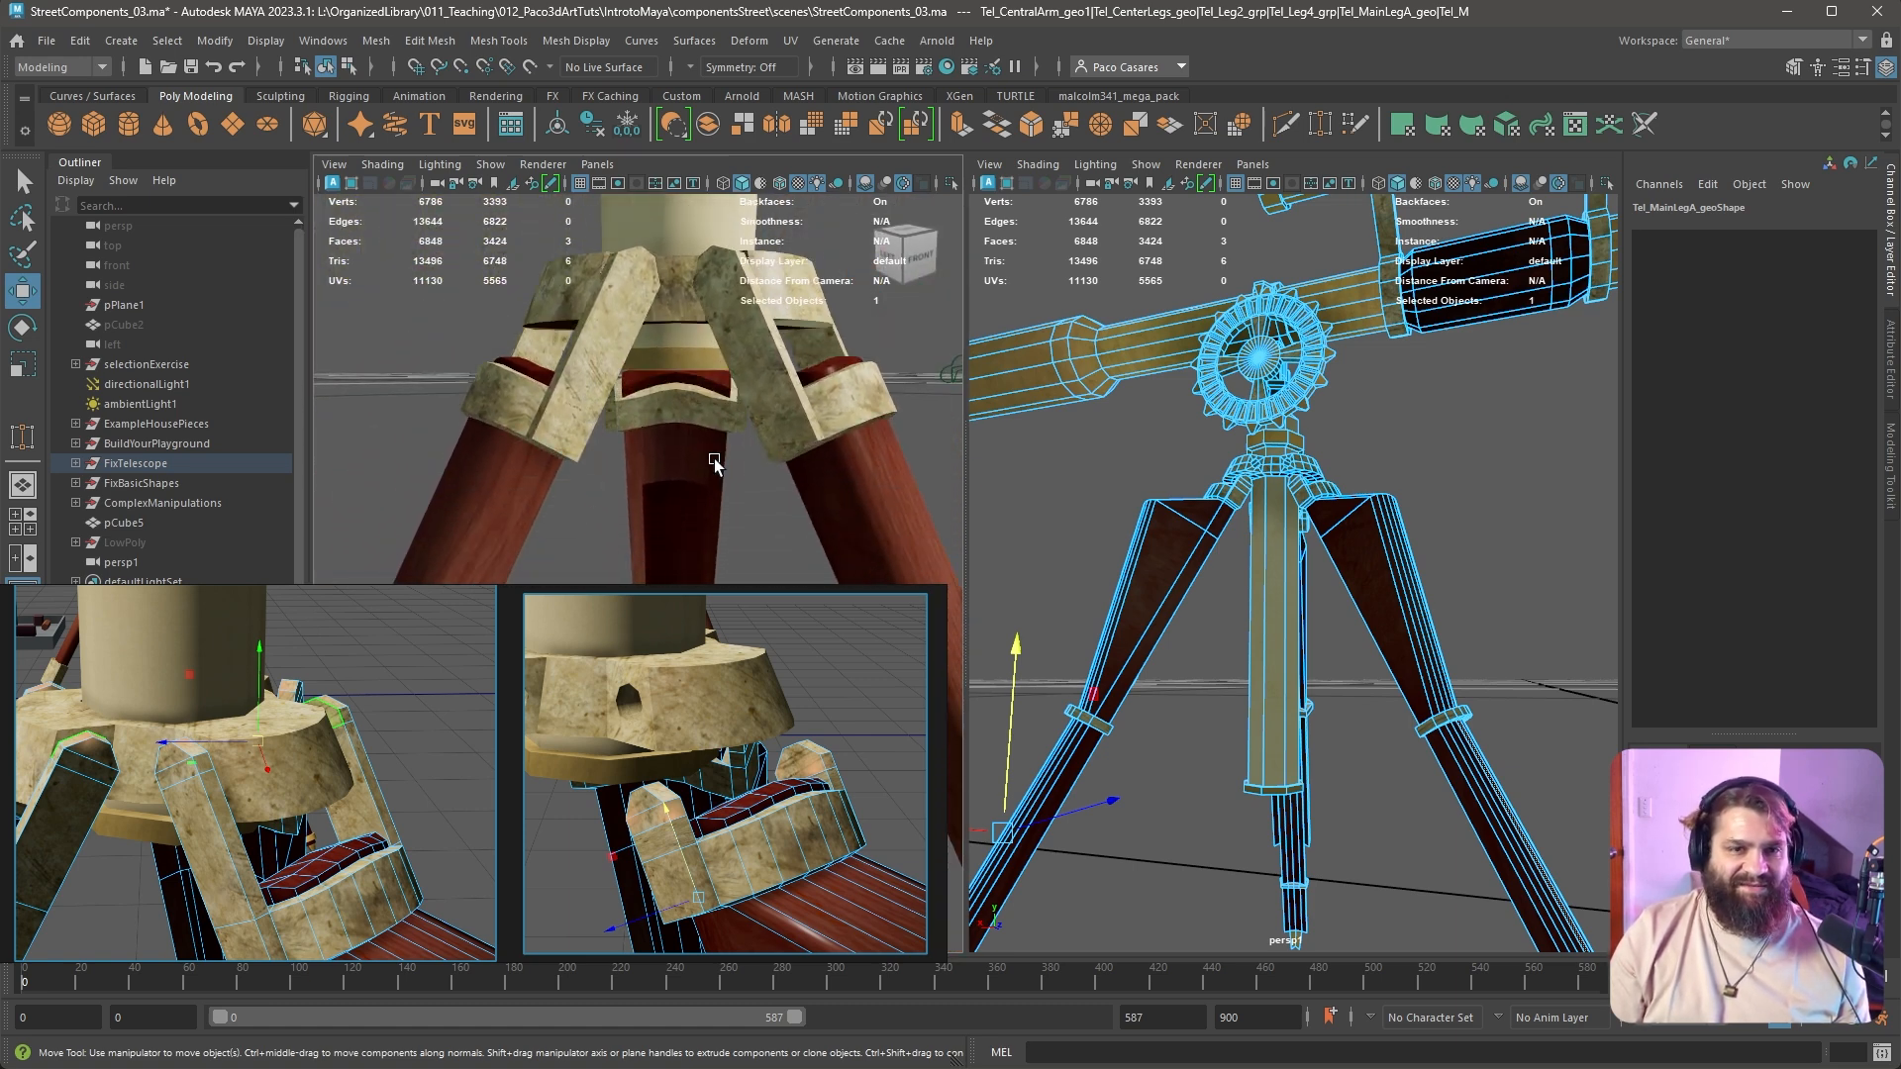
Select the reference telescope's main leg mesh and inspect the edge layout of its bracket
left_click(768, 401)
key("bracketleft")
key("bracketleft")
key("bracketleft")
key("bracketleft")
key("bracketleft")
key("bracketleft")
key("bracketleft")
key("bracketleft")
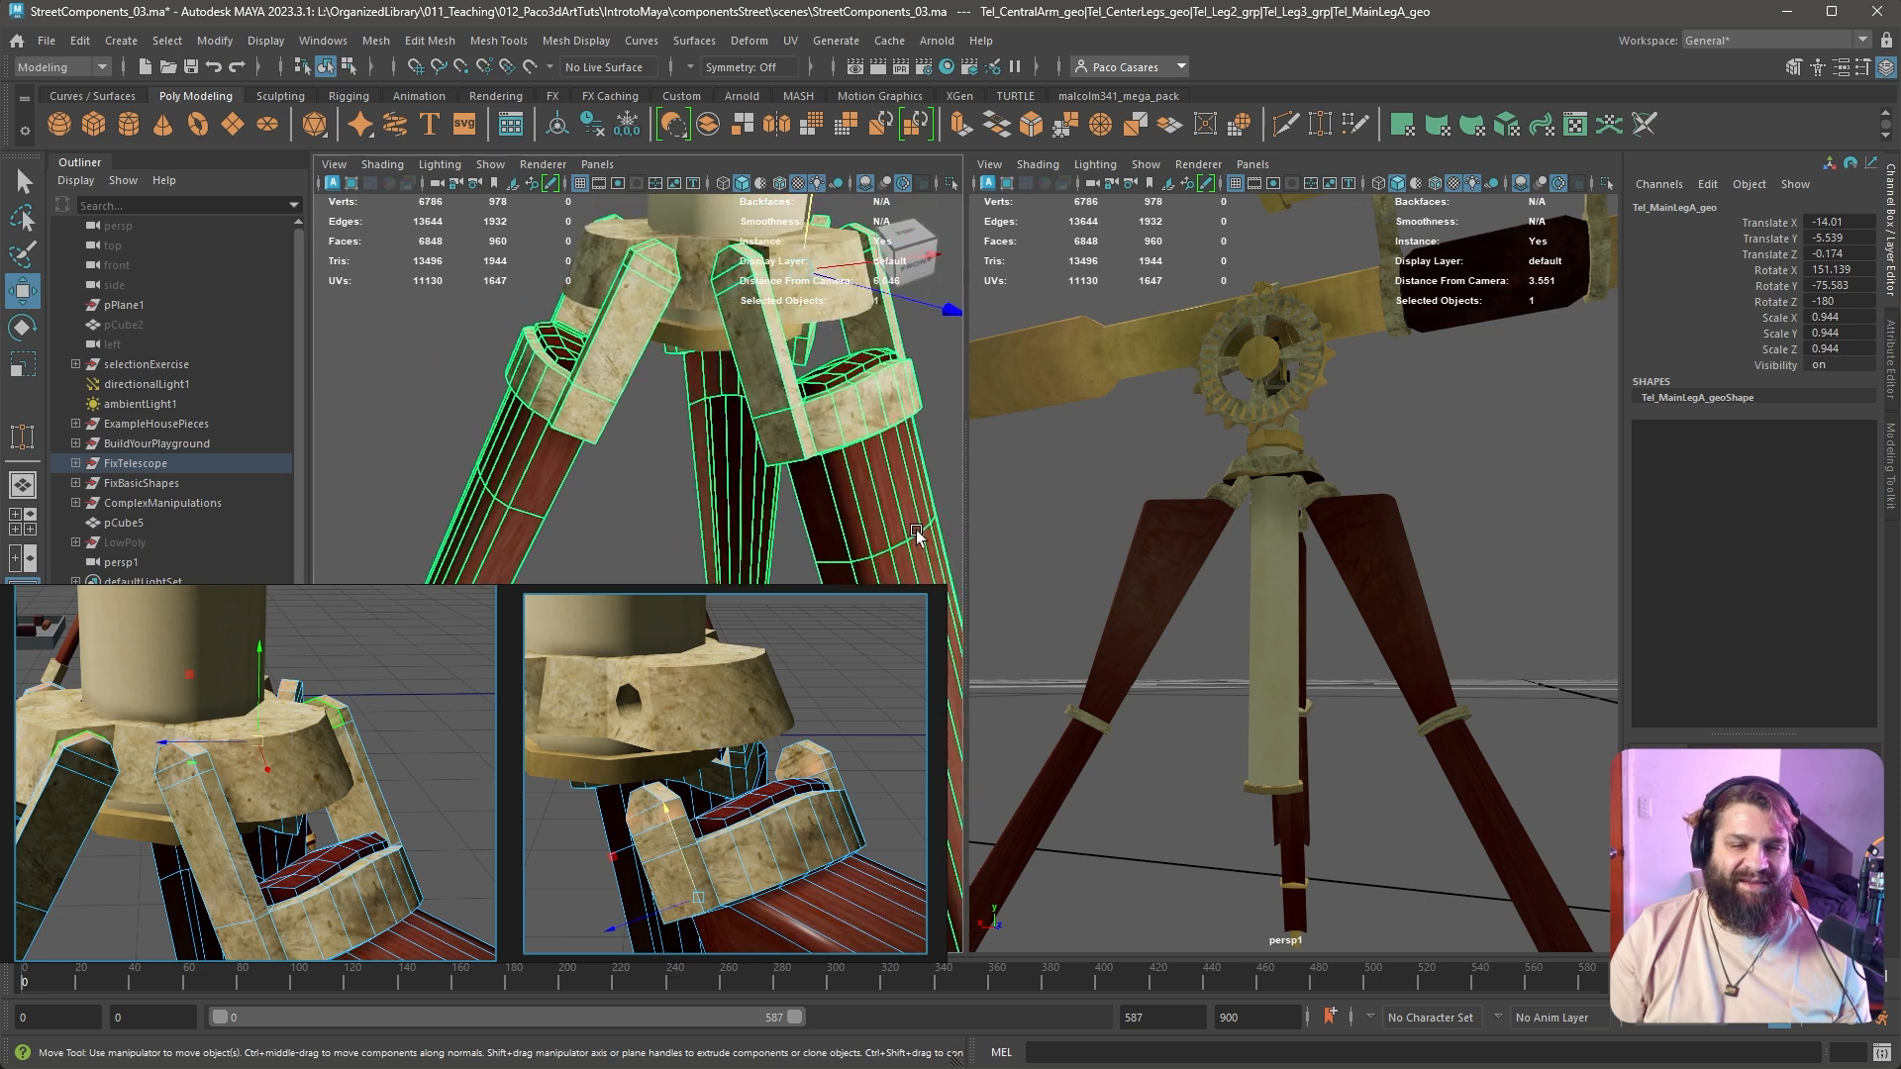
Select the face at the tip of the leg bracket on the telescope being fixed
key("bracketleft")
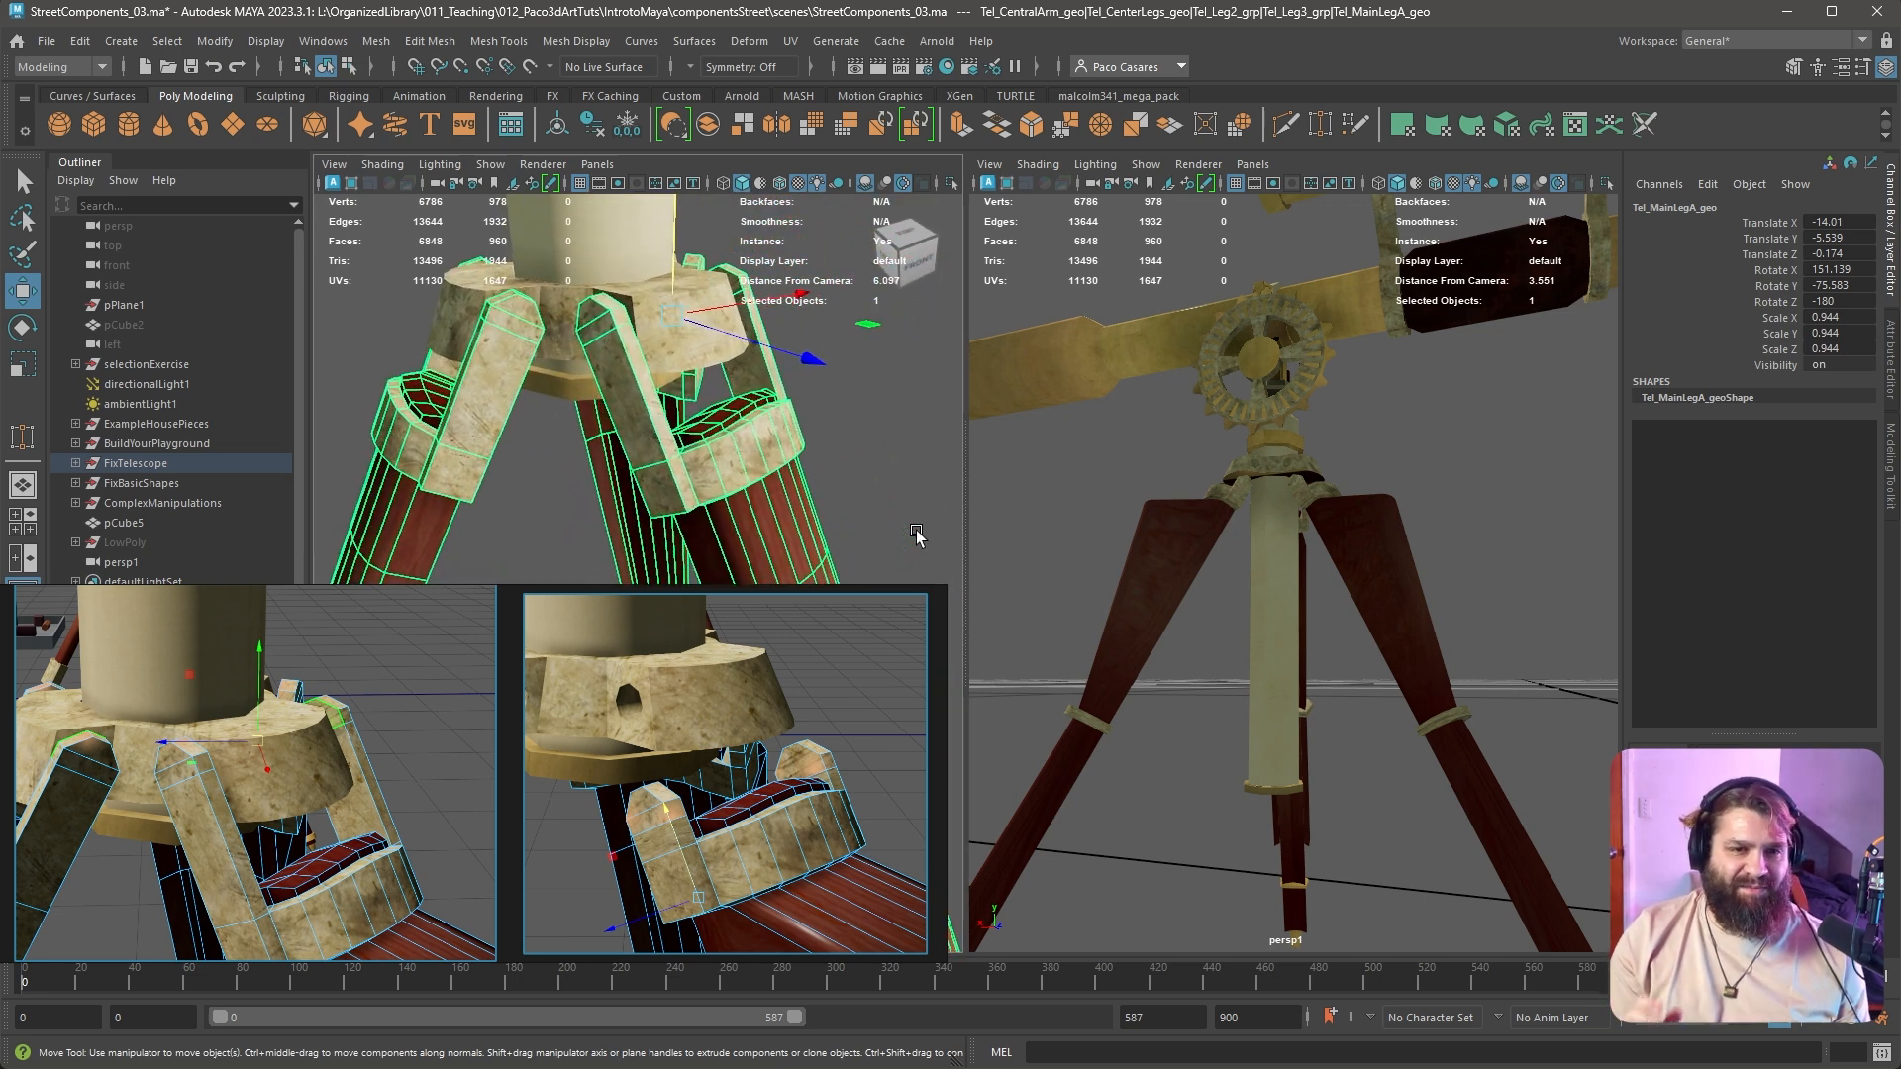
key("bracketleft")
key("bracketleft")
key("bracketleft")
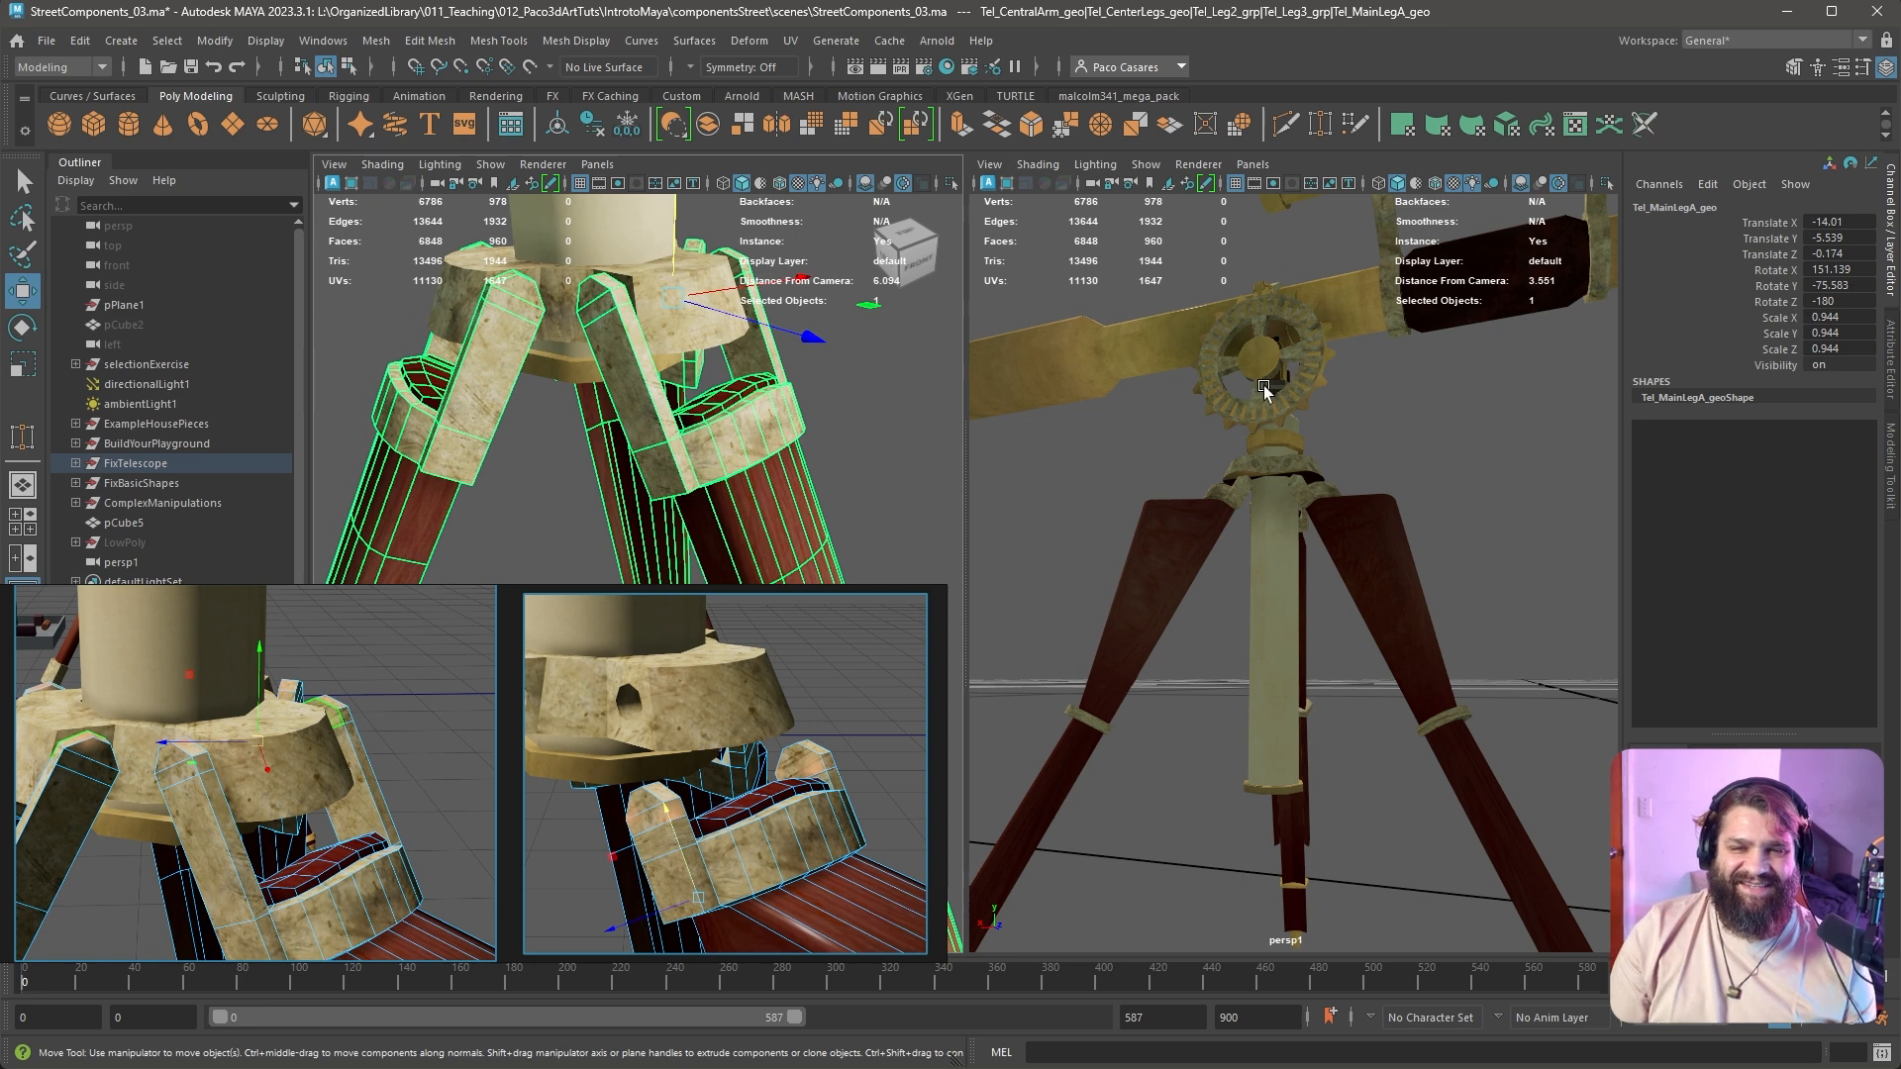
left_click_drag(1396, 545, 1137, 544, "alt")
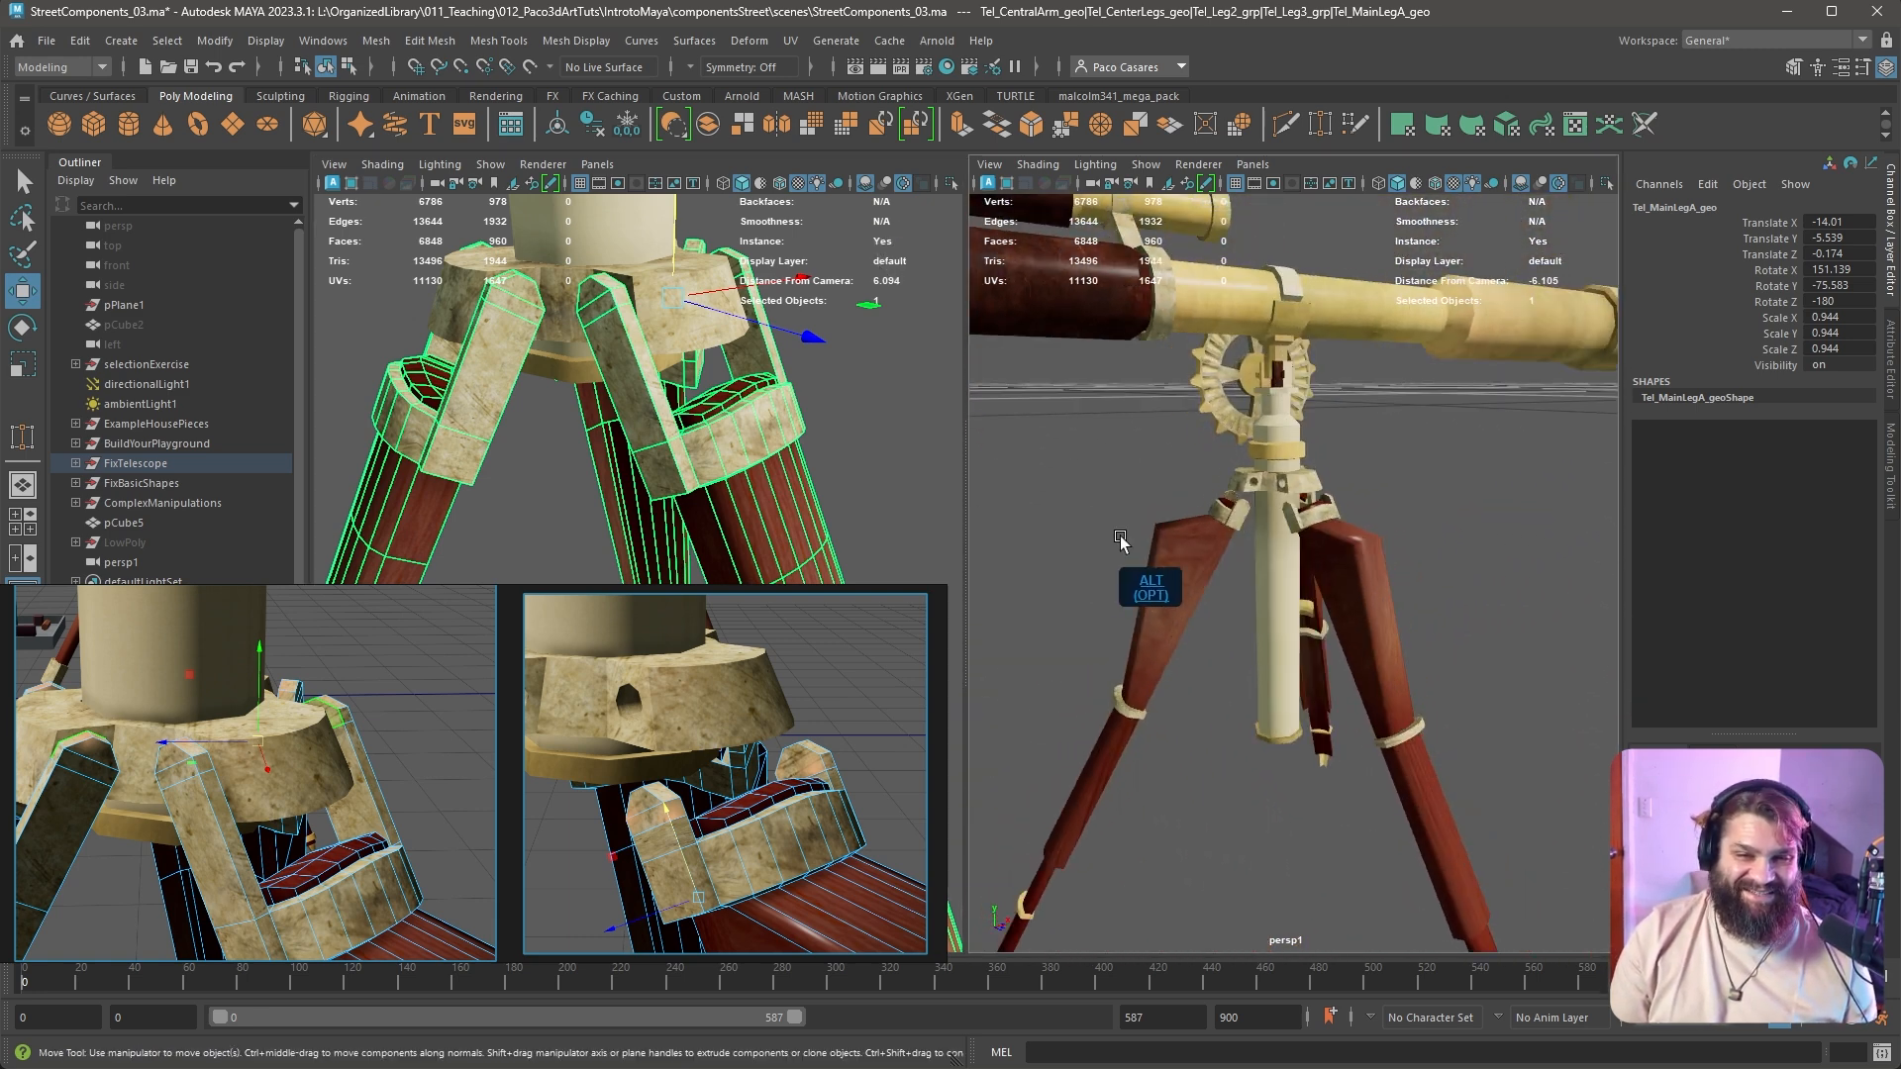
right_click_drag(1138, 544, 1219, 591, "alt")
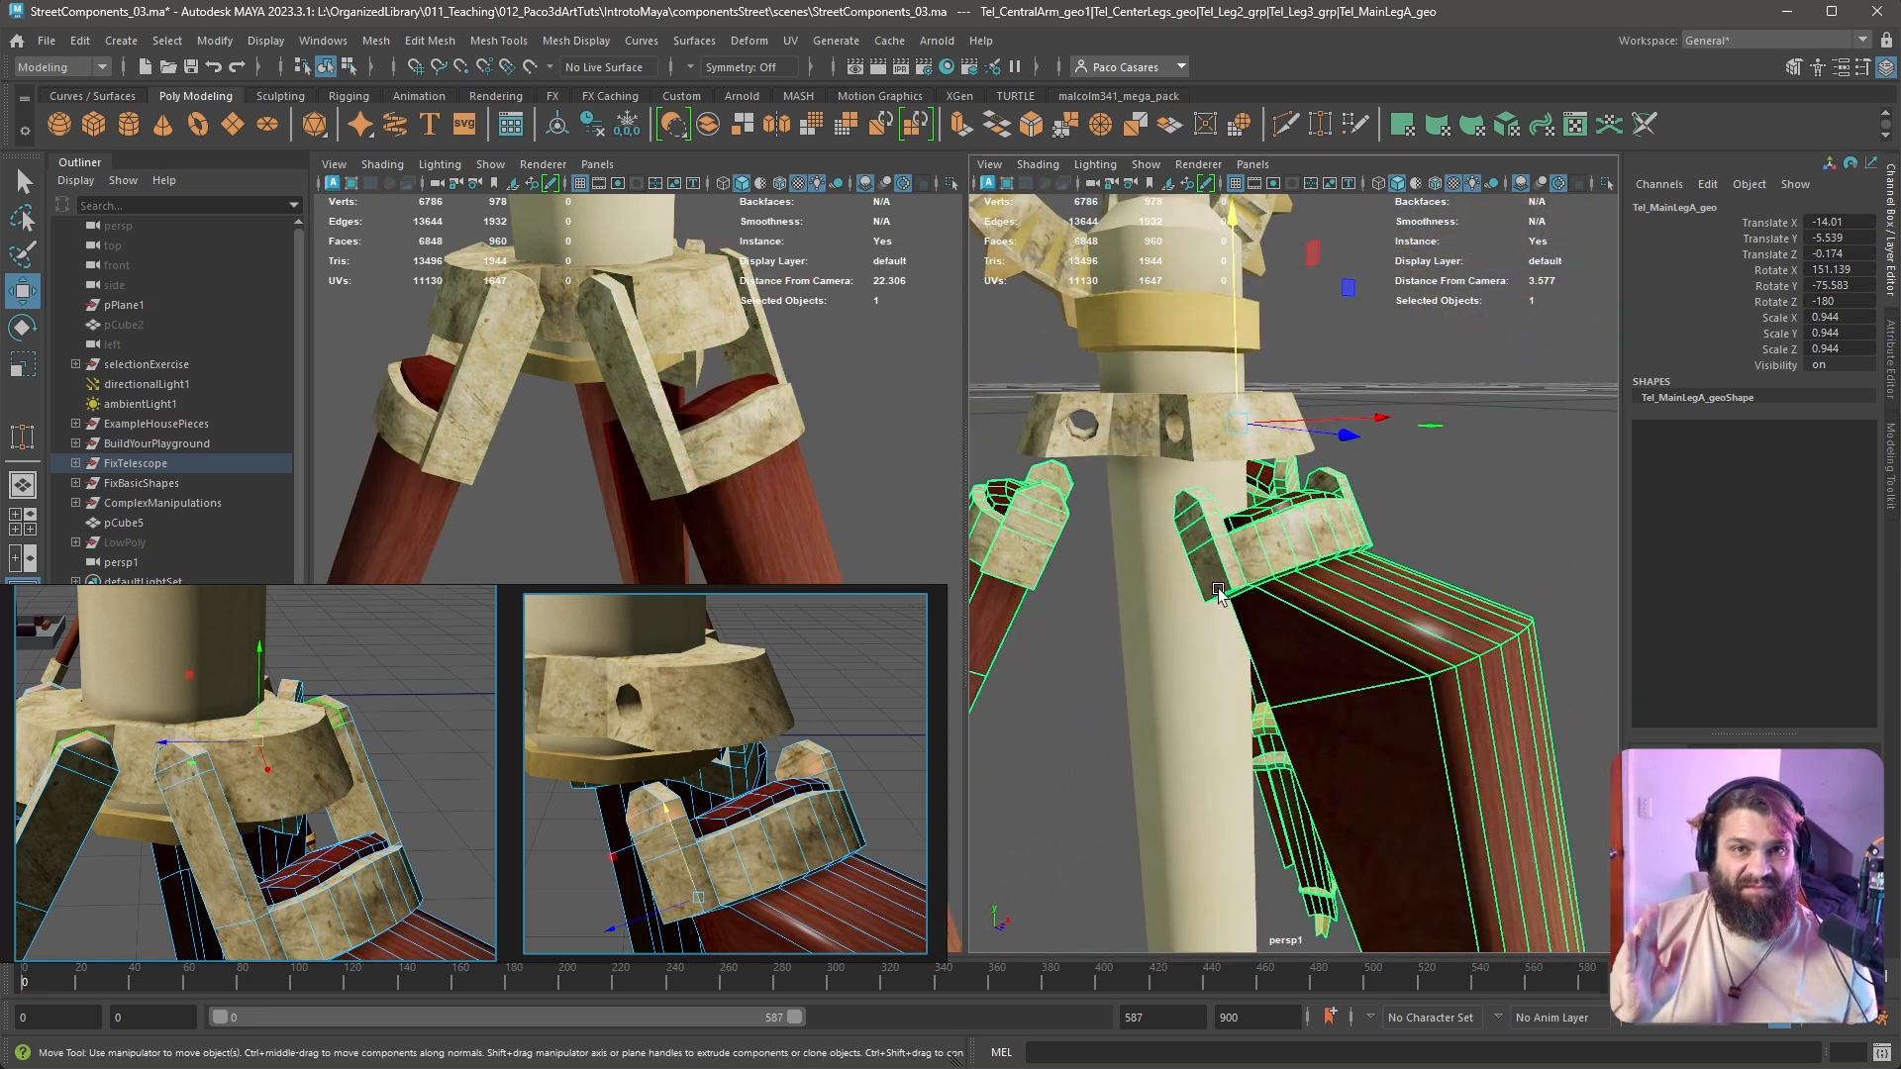
left_click_drag(1219, 591, 1314, 653, "alt")
right_click_drag(1314, 653, 1363, 539, "alt")
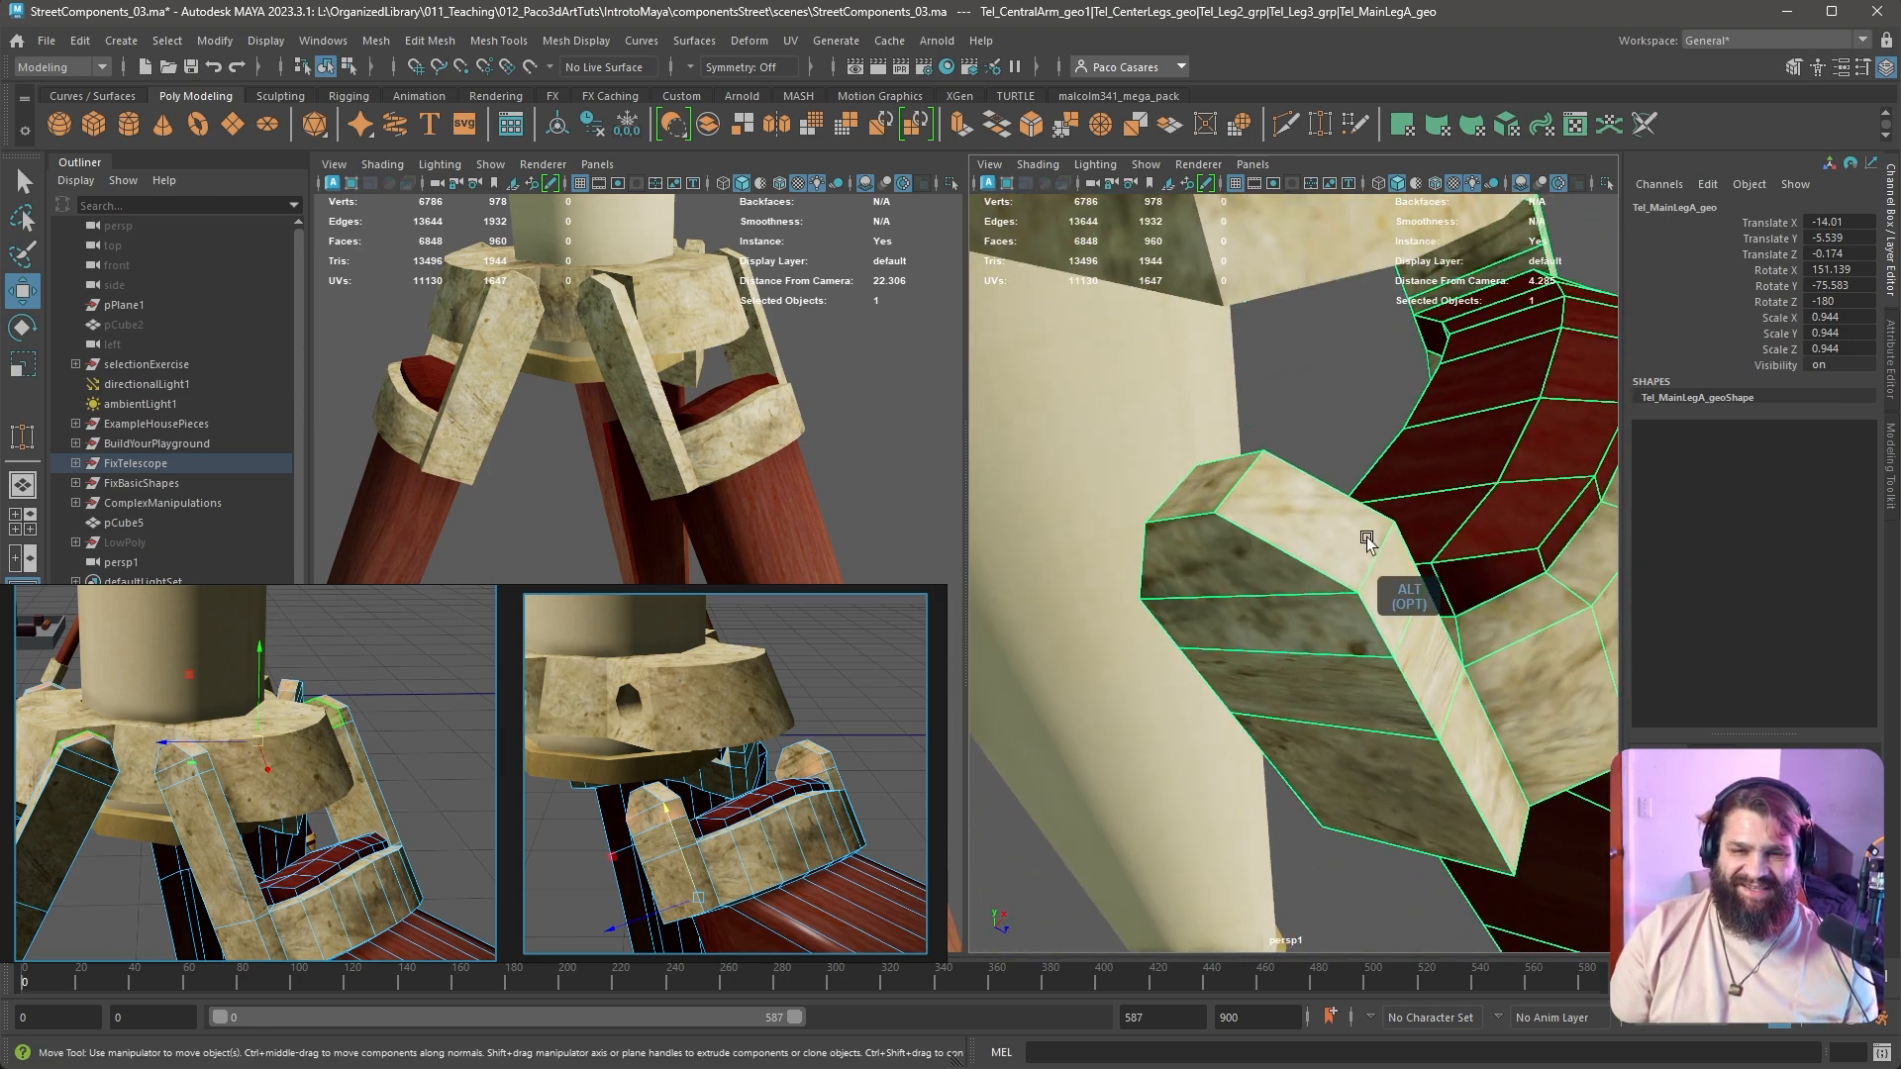
right_click(1235, 510)
right_click_drag(1234, 511, 1232, 560)
left_click(1217, 492)
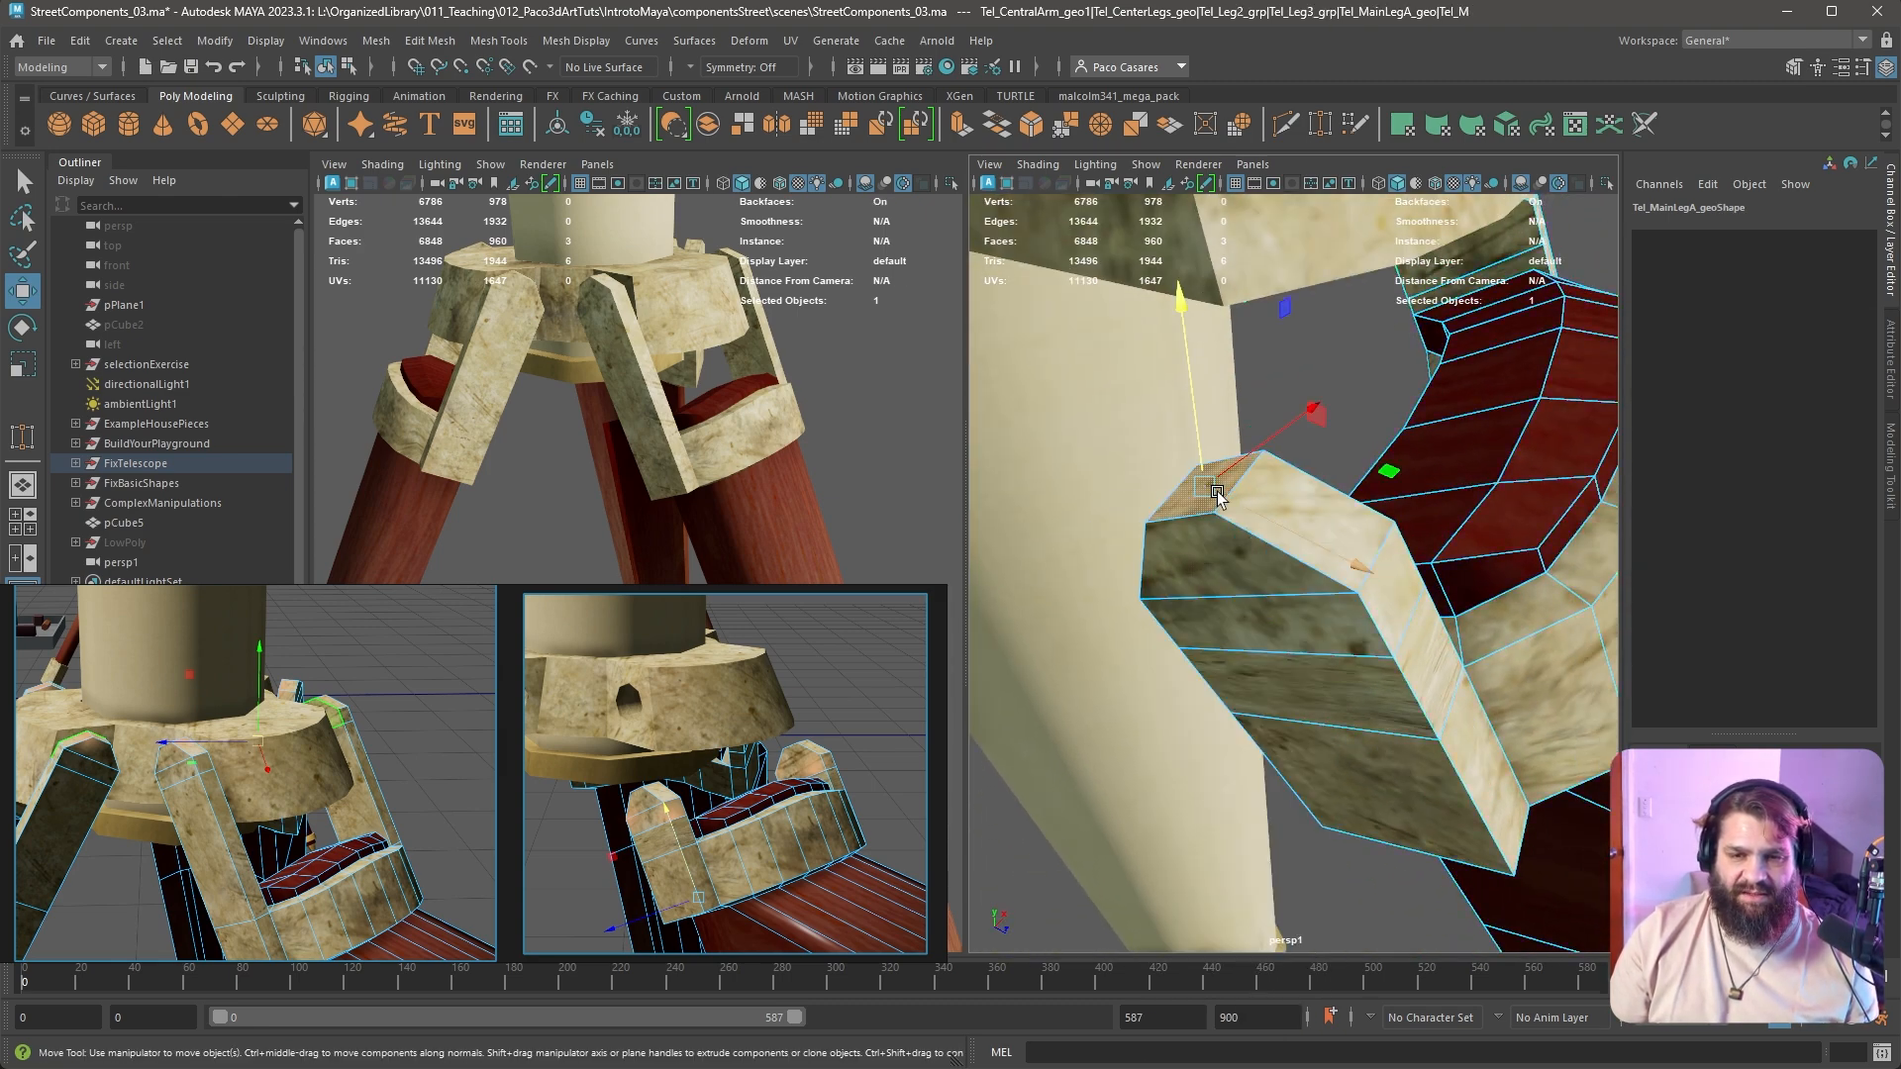
Leave face editing and select the whole leg mesh again
right_click_drag(1435, 559, 1317, 574, "alt")
left_click_drag(1317, 574, 1345, 565, "alt")
right_click_drag(1362, 552, 1448, 500)
left_click(1466, 495)
left_click(1394, 535)
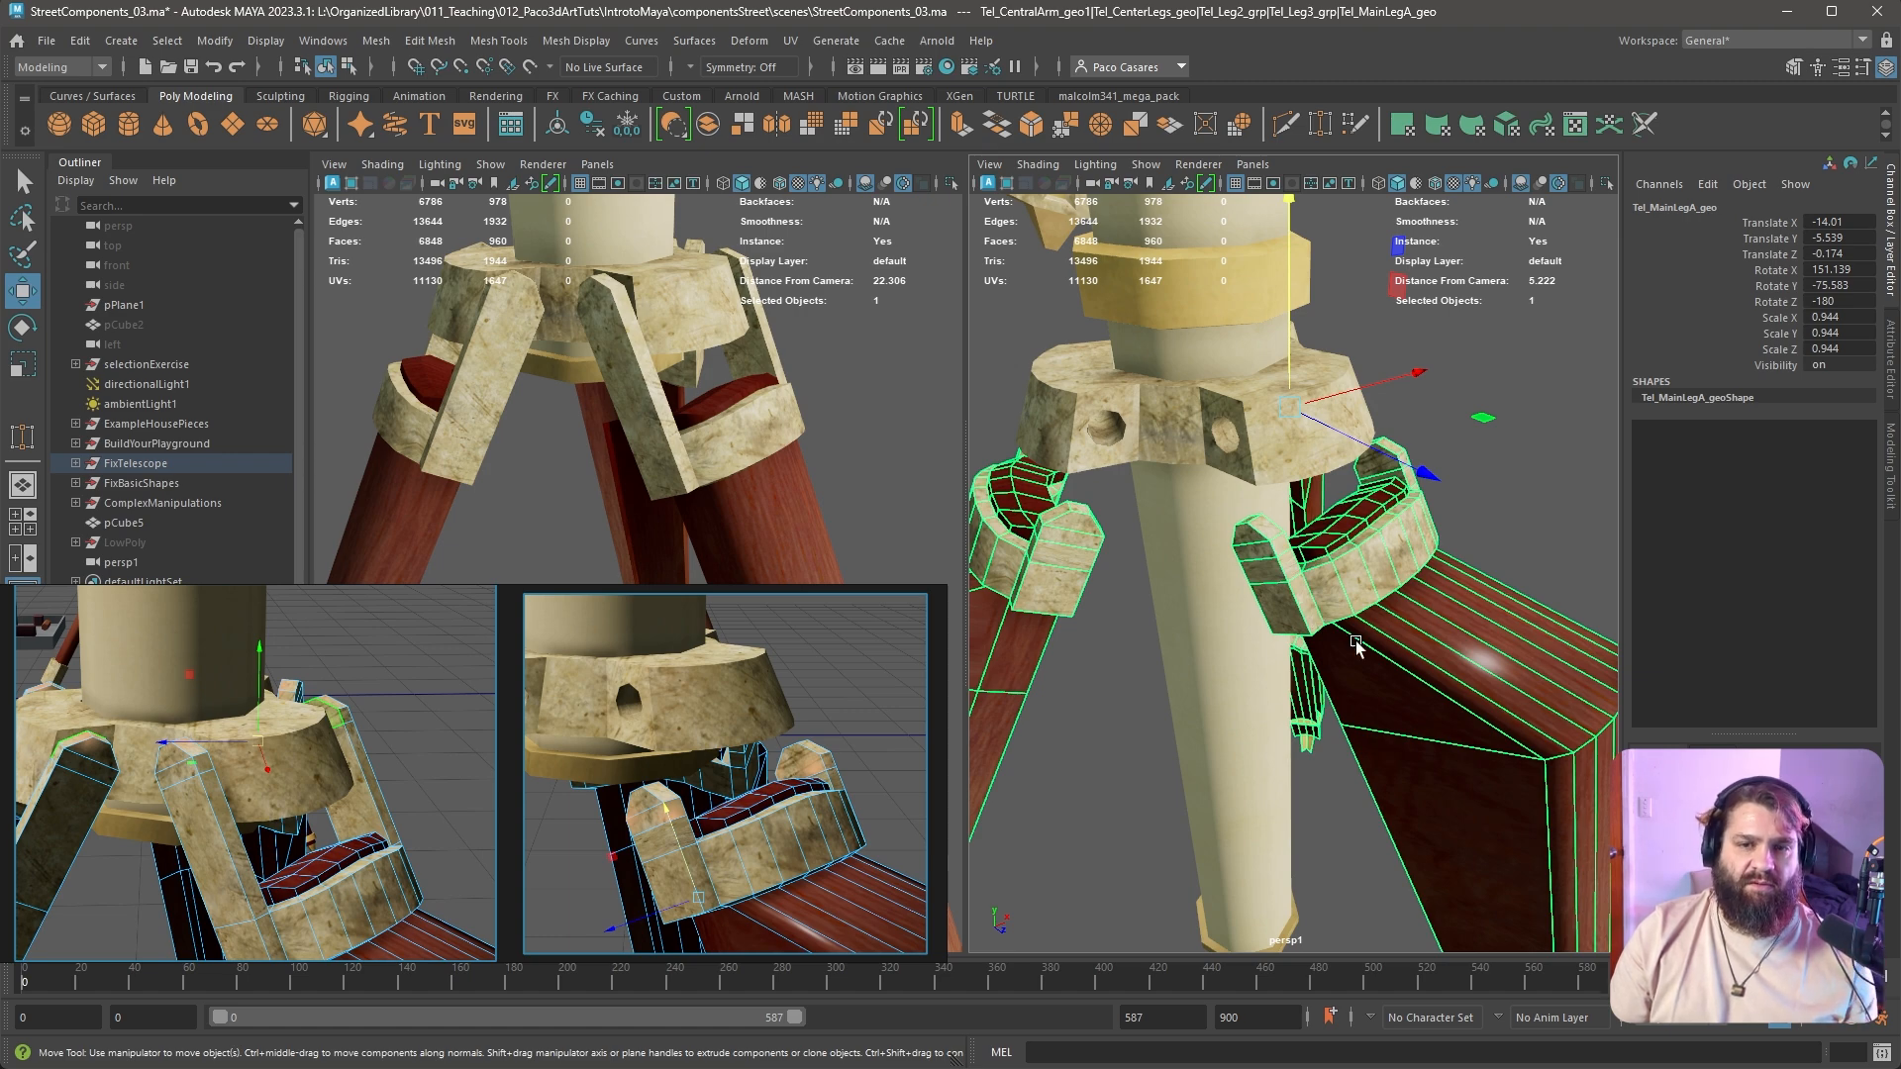
Try to move a corner vertex at the leg's upper bend, and undo the move
left_click_drag(1521, 666, 1508, 552, "alt")
right_click_drag(1507, 552, 1435, 595, "alt")
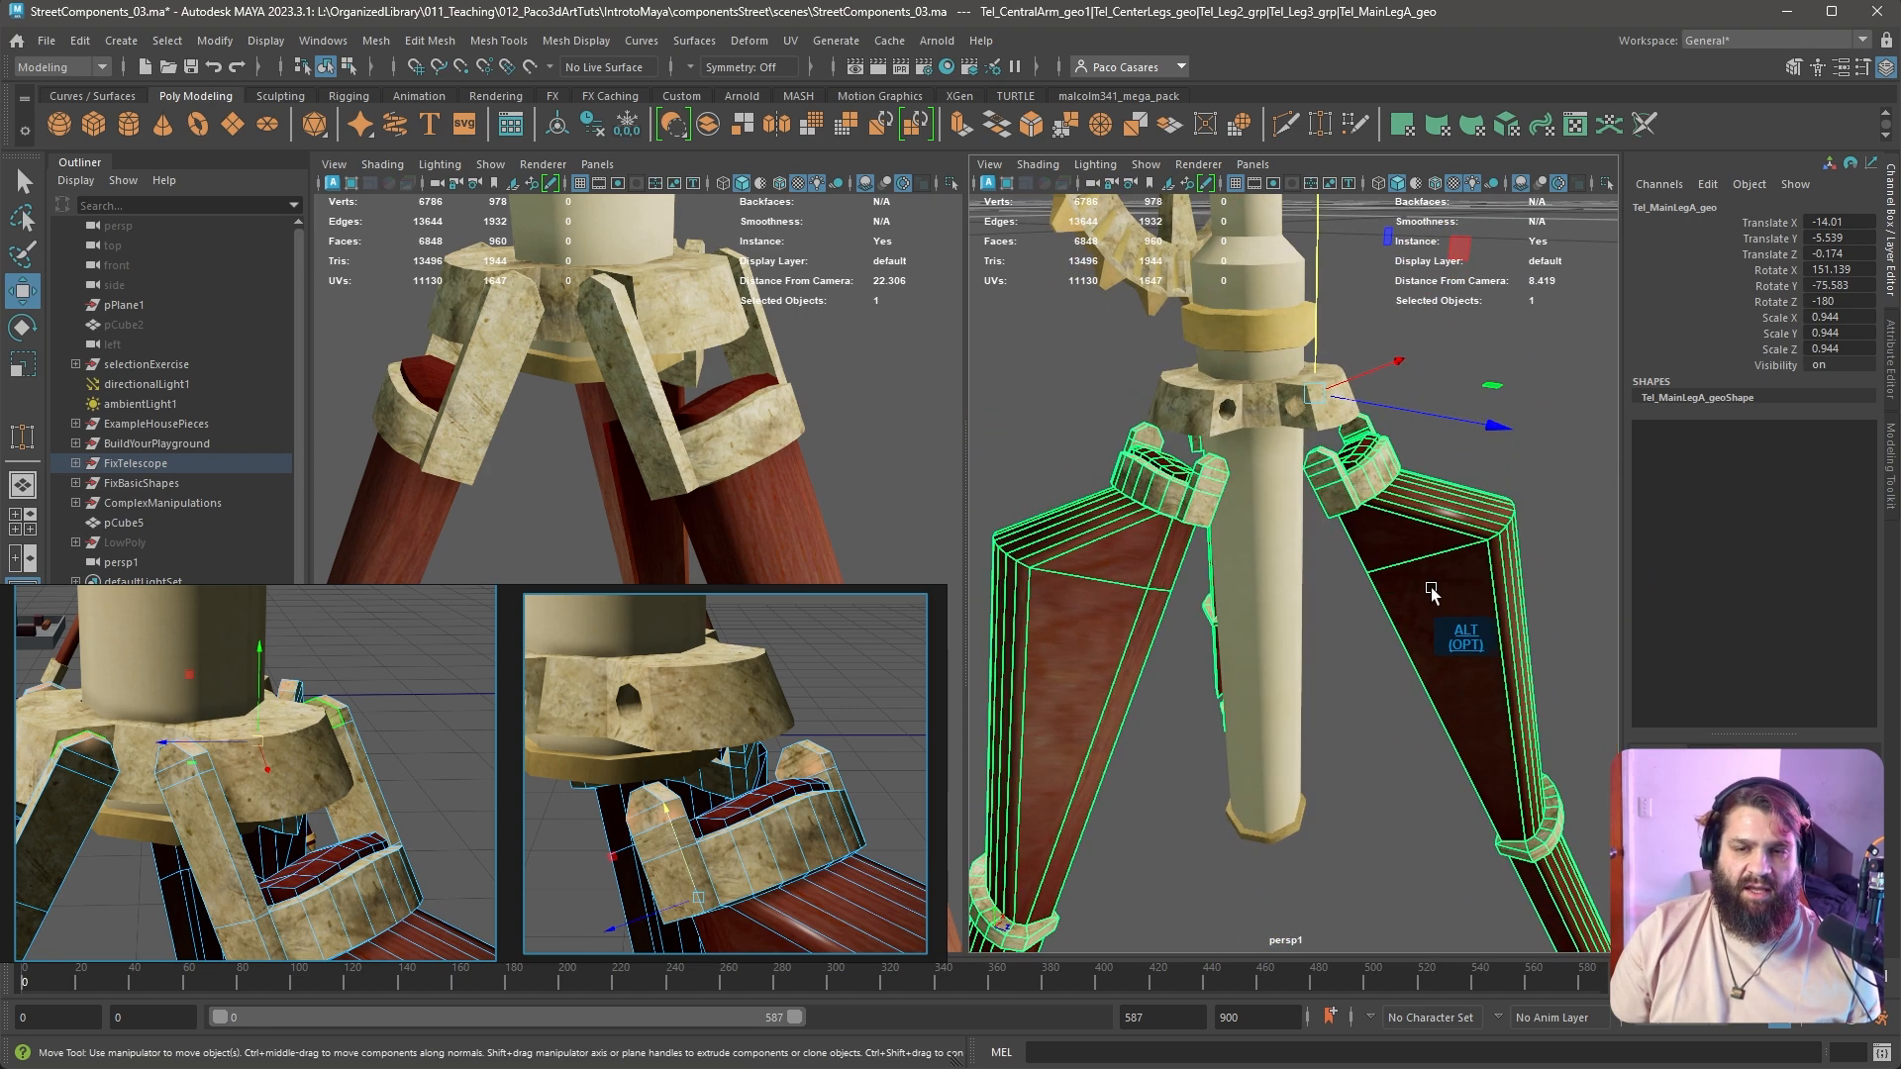
left_click_drag(1434, 594, 1551, 522, "alt")
right_click_drag(1551, 522, 1515, 547)
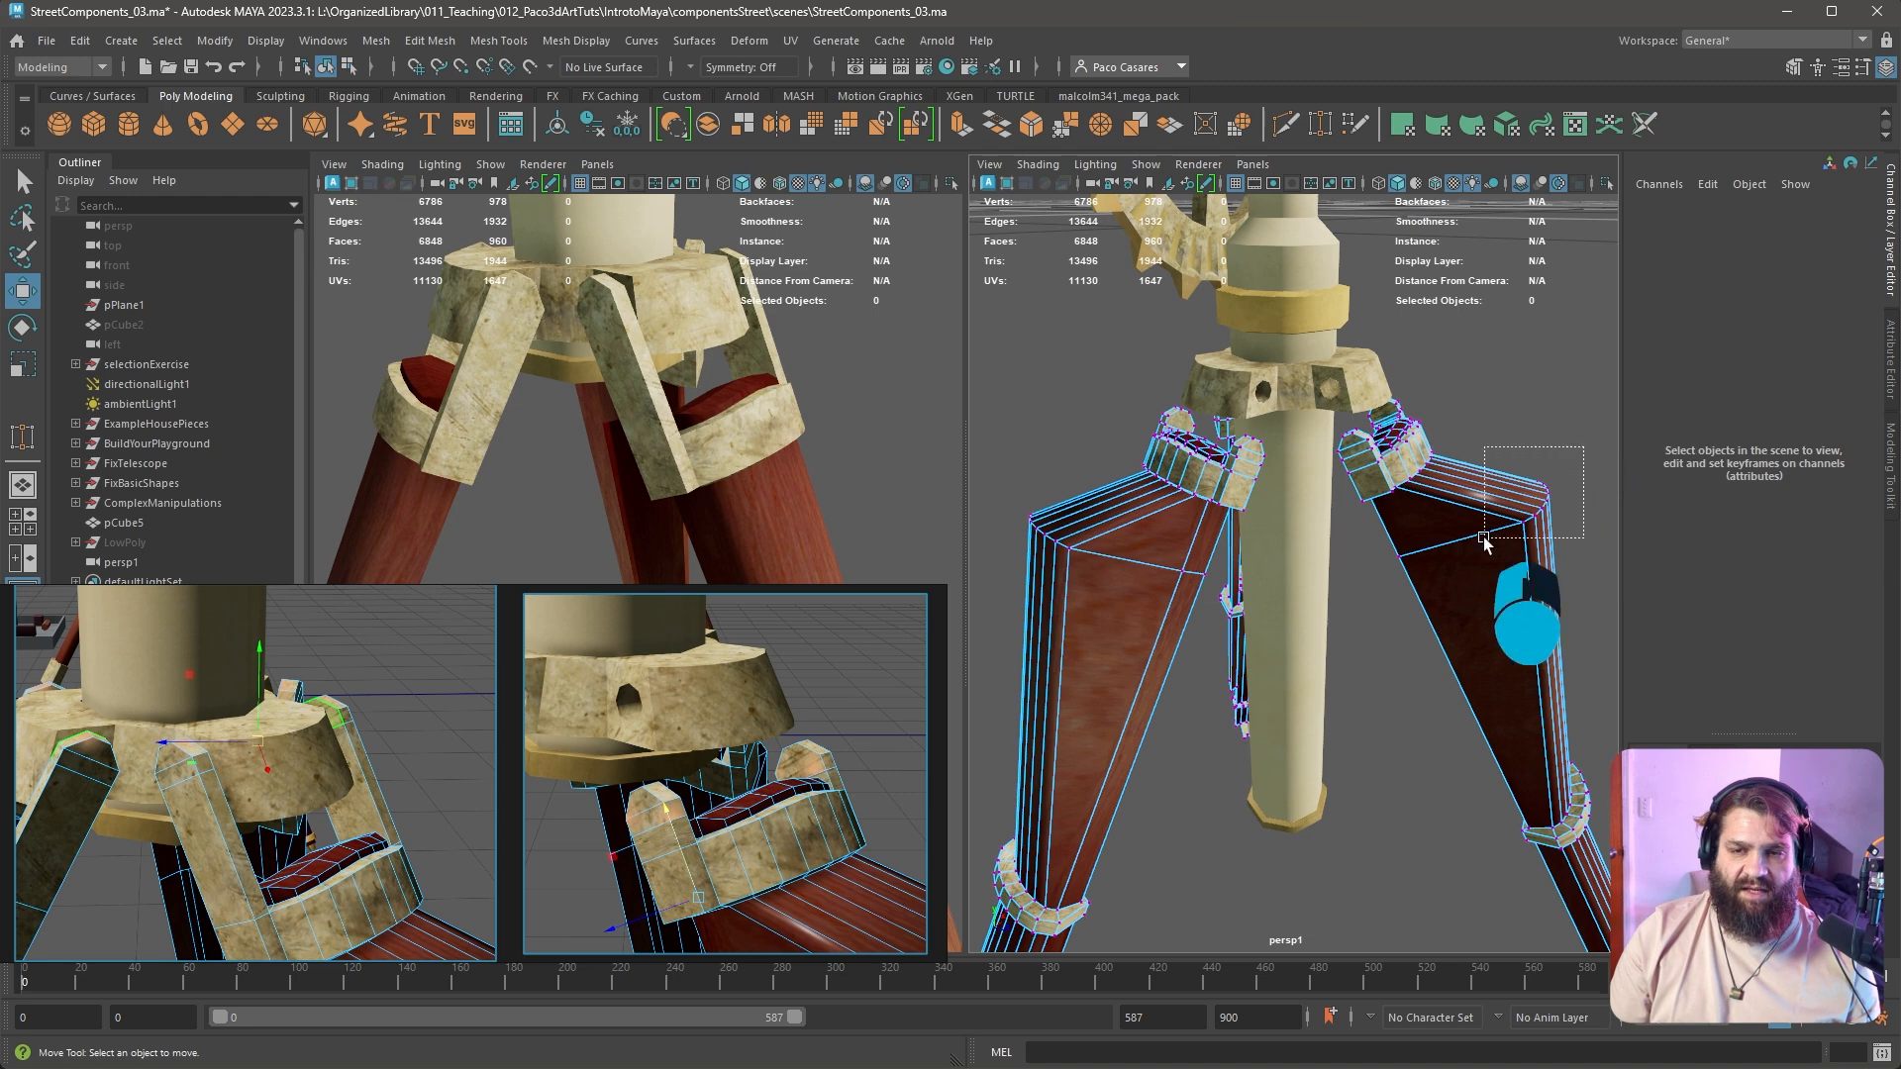
left_click(1536, 523)
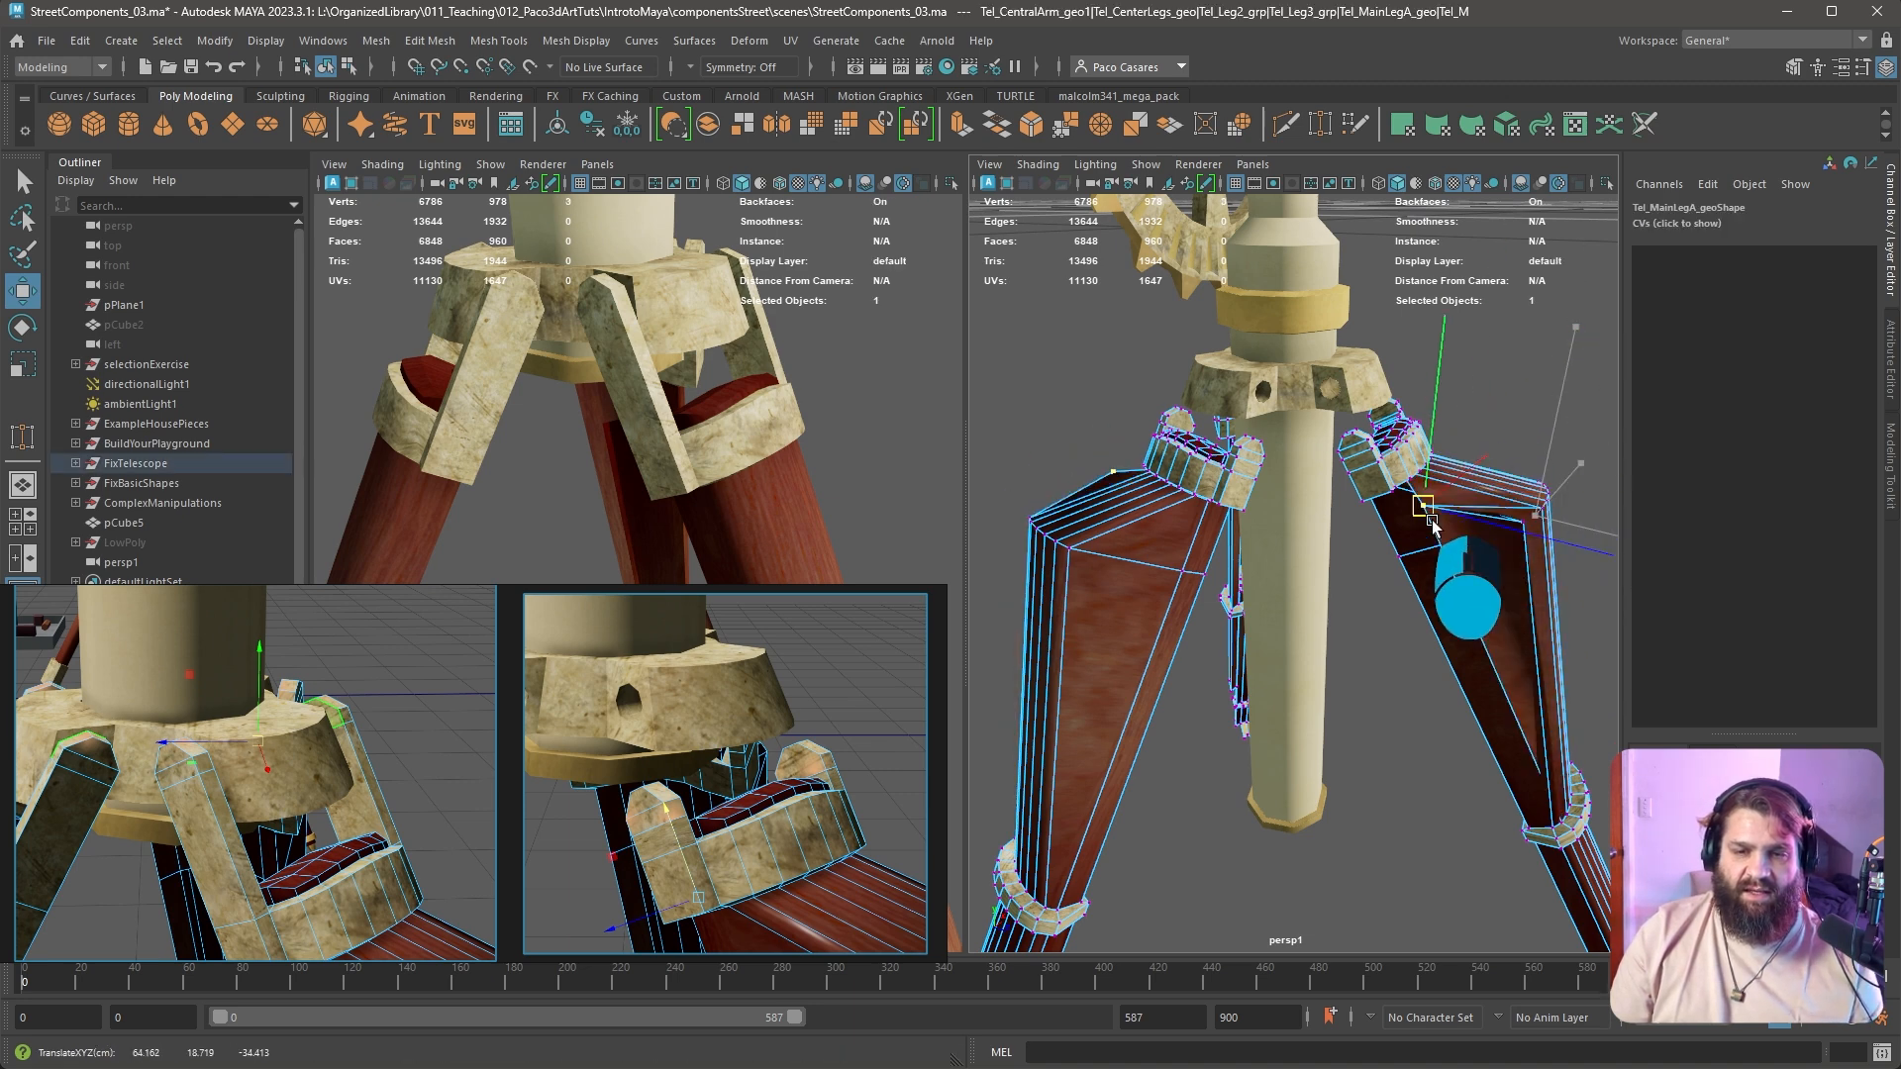
left_click_drag(1544, 500, 1560, 594)
key("ctrl+z")
Try to shift the row of vertices along the leg's upper bend, undo it, and leave vertex editing with nothing selected
middle_click_drag(1560, 604, 1448, 598, "alt")
left_click_drag(1447, 598, 1340, 518, "alt")
left_click(1372, 550)
left_click(1408, 510)
left_click(1384, 505, "shift")
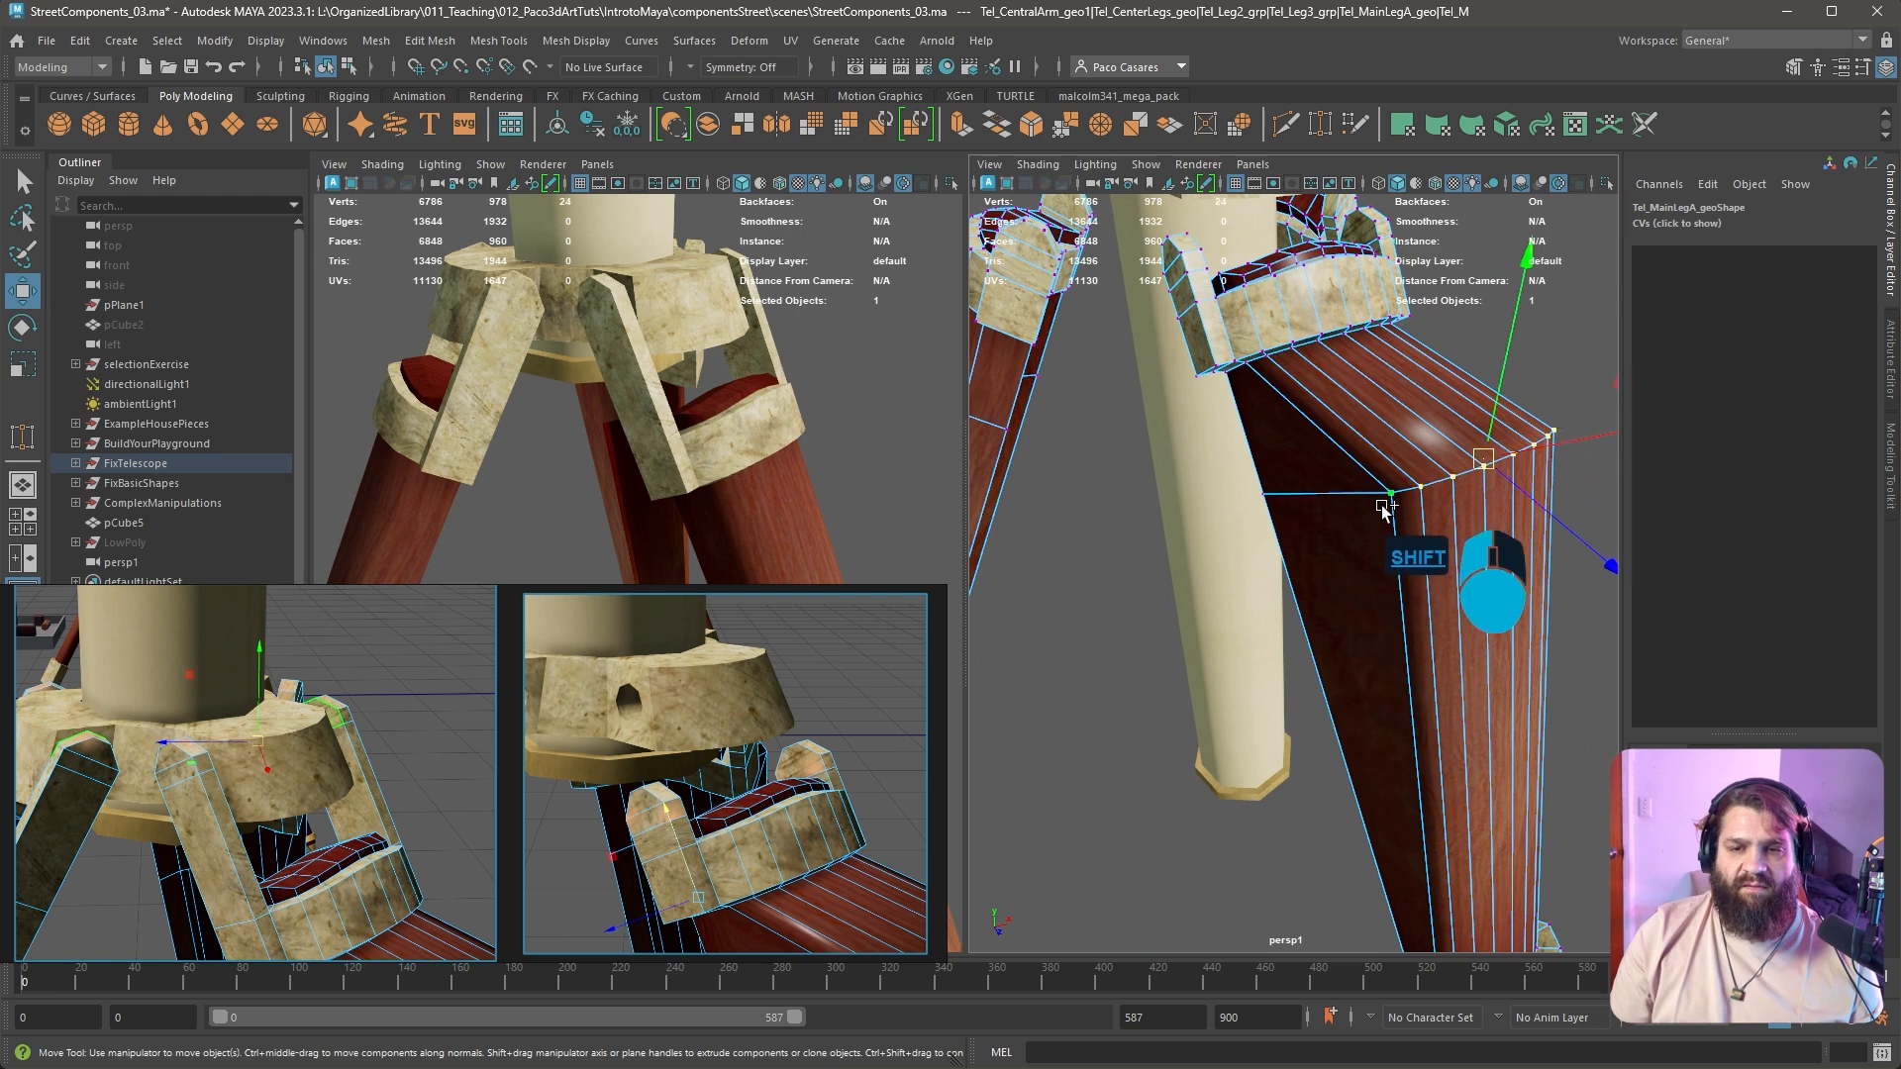
right_click_drag(1382, 505, 1436, 473, "alt")
left_click(1454, 507, "alt")
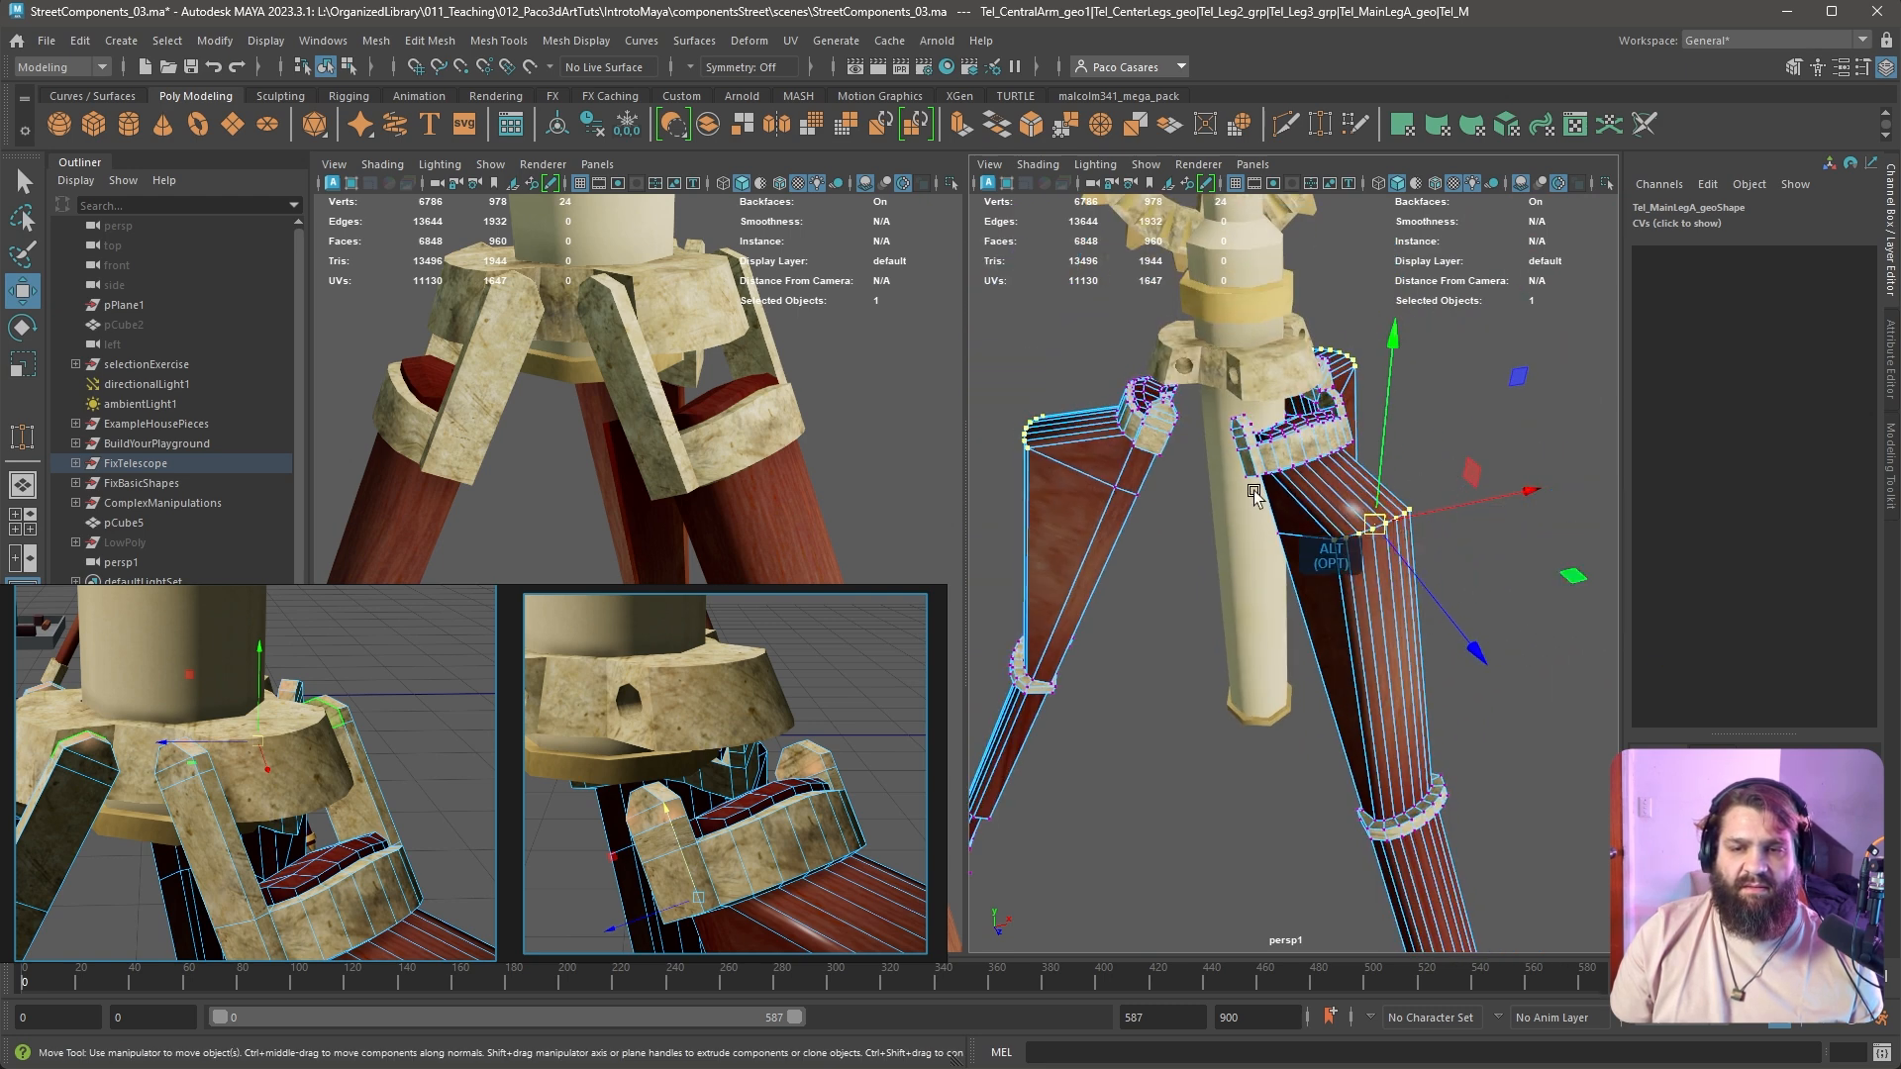
left_click_drag(1382, 535, 1343, 562)
key("ctrl+z")
right_click_drag(1350, 491, 1436, 445)
left_click(1482, 416)
Expand the FixTelescope hierarchy down to Tel_CentralArm_geo1 and select its Tel_CenterLegs_geo
left_click(125, 525)
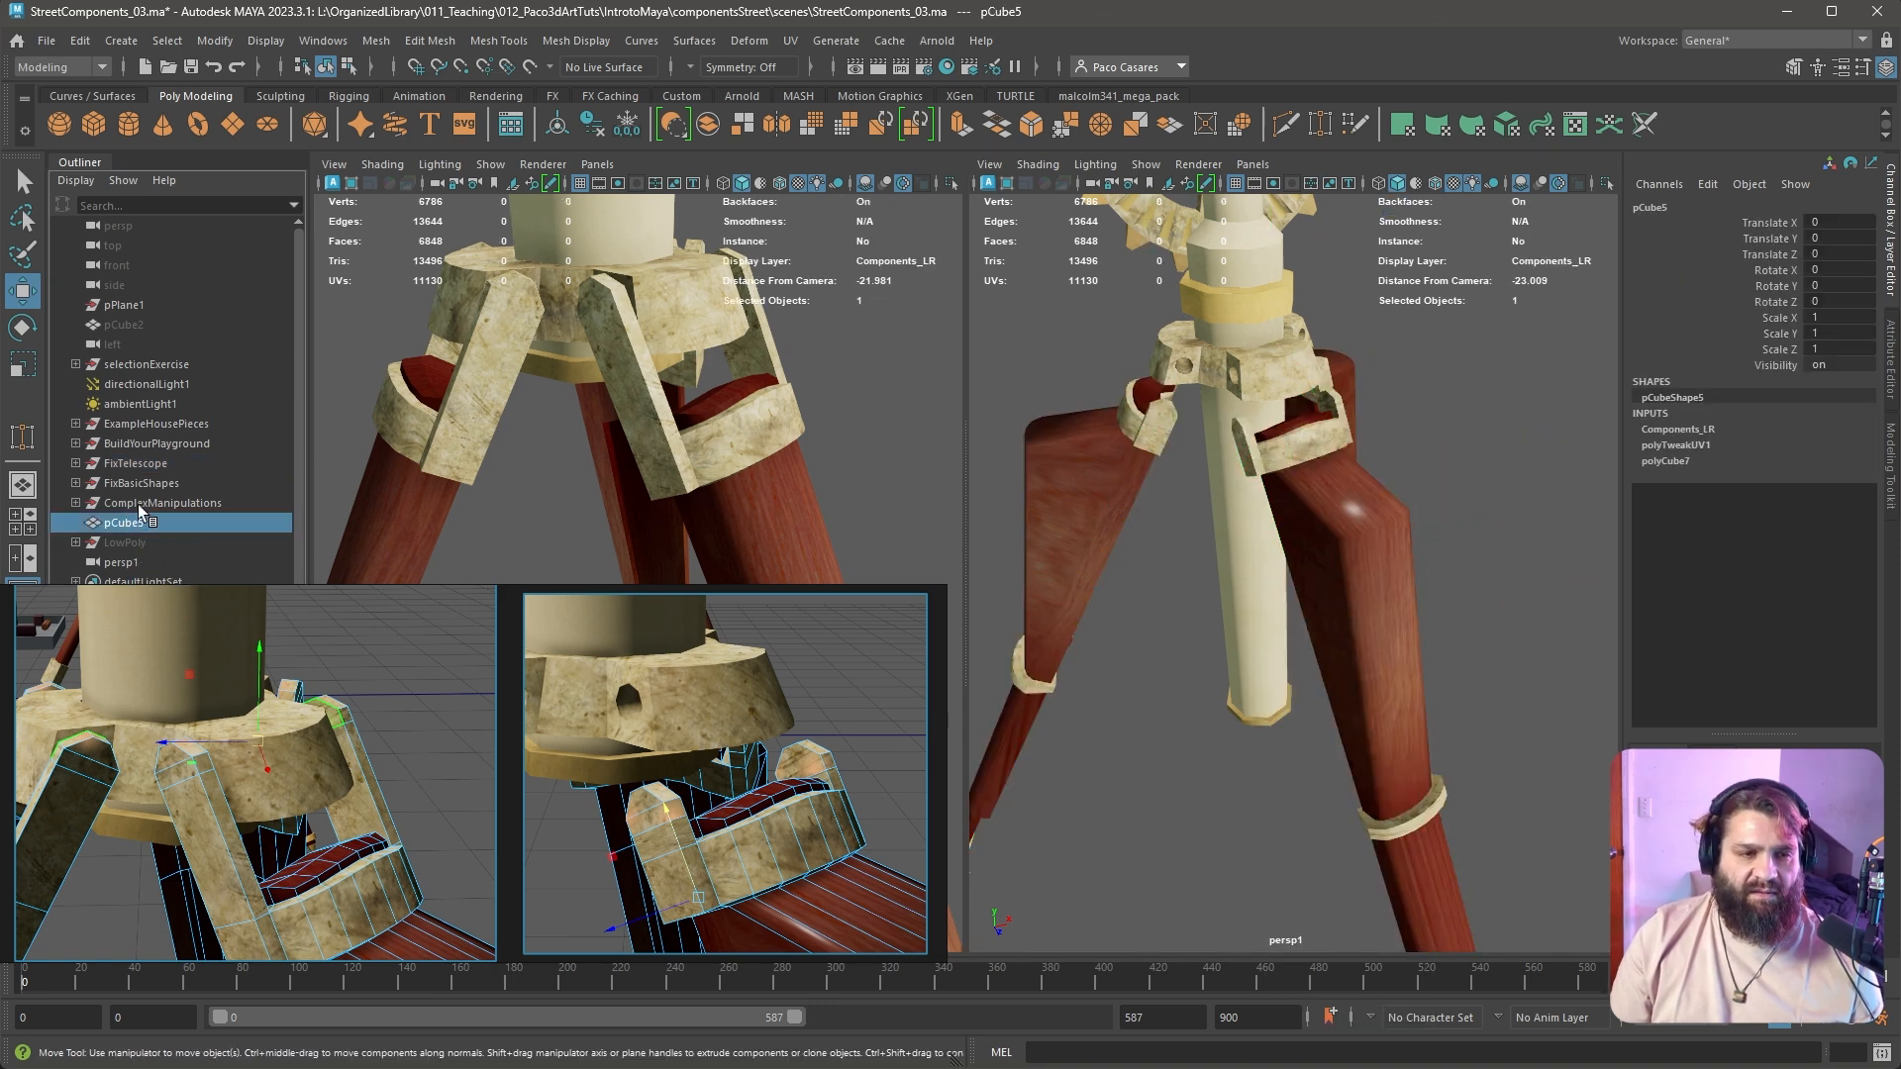
left_click(149, 483)
left_click(77, 484)
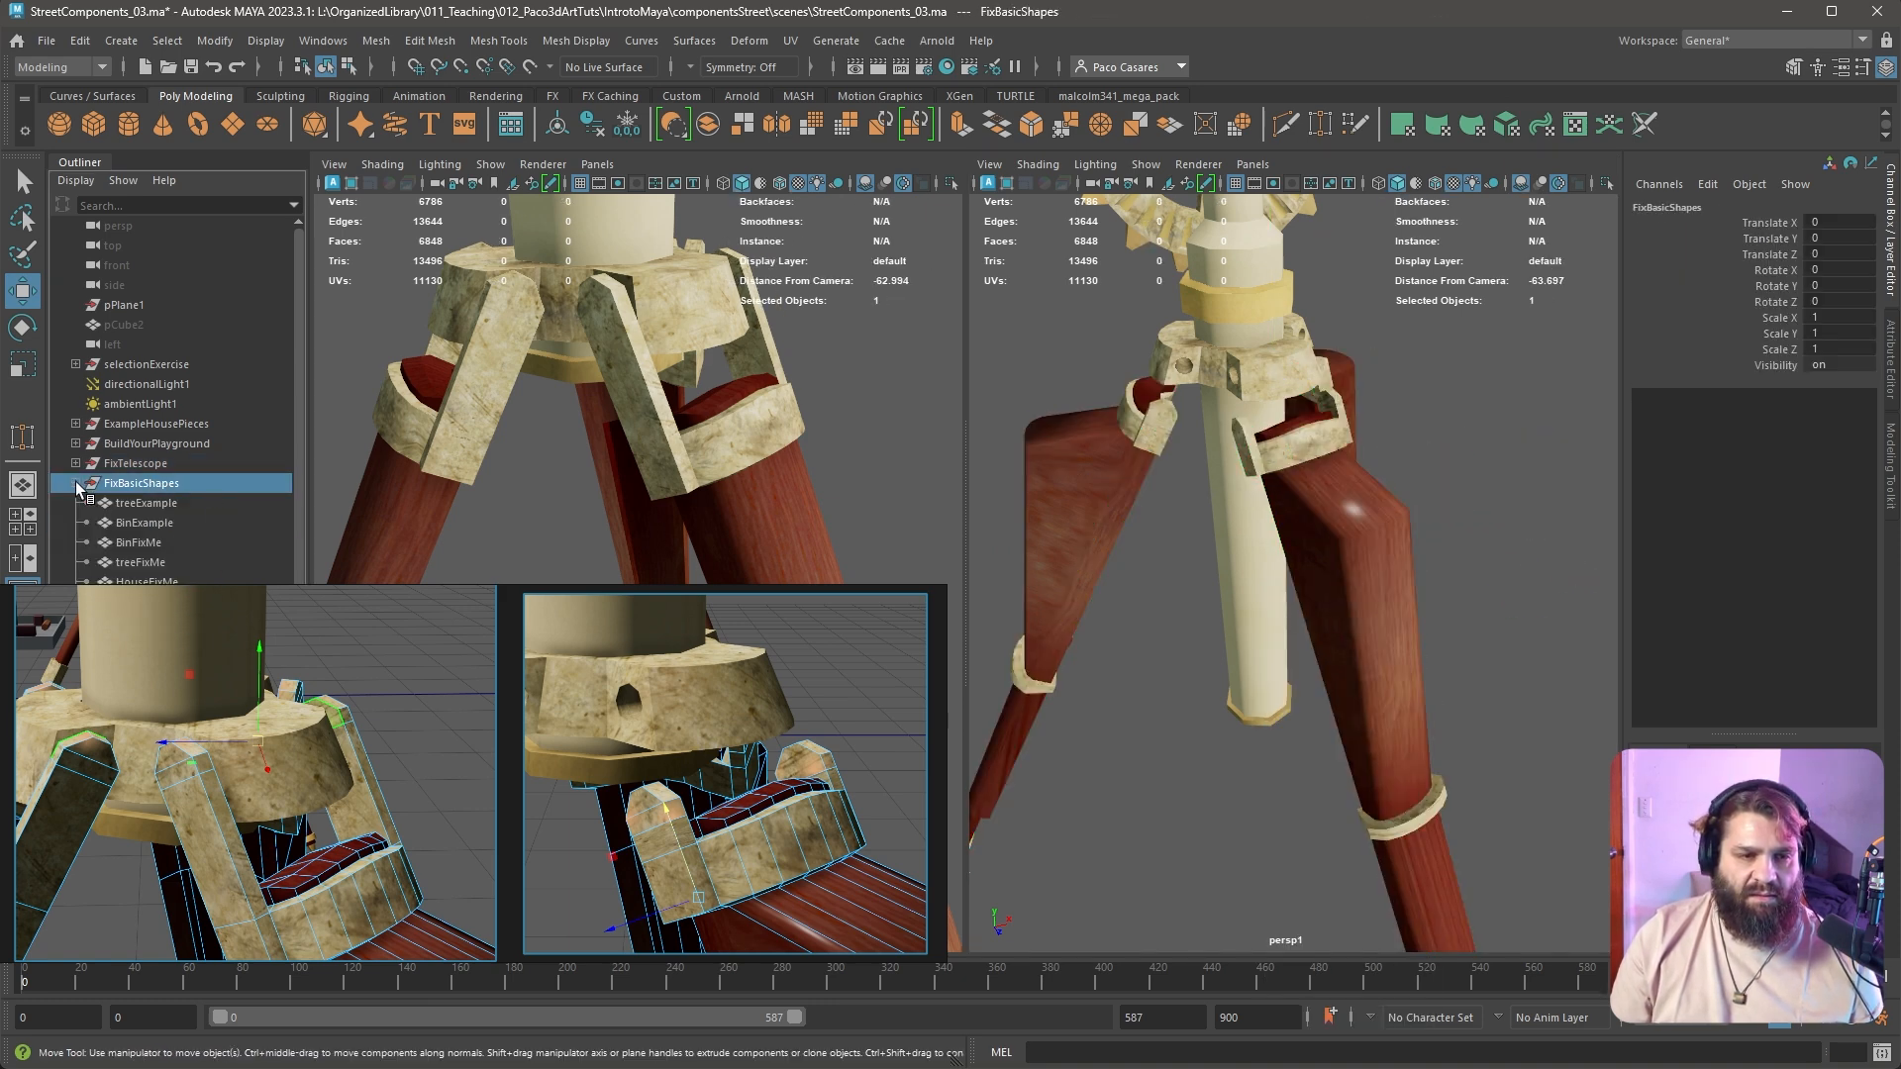
left_click(138, 463)
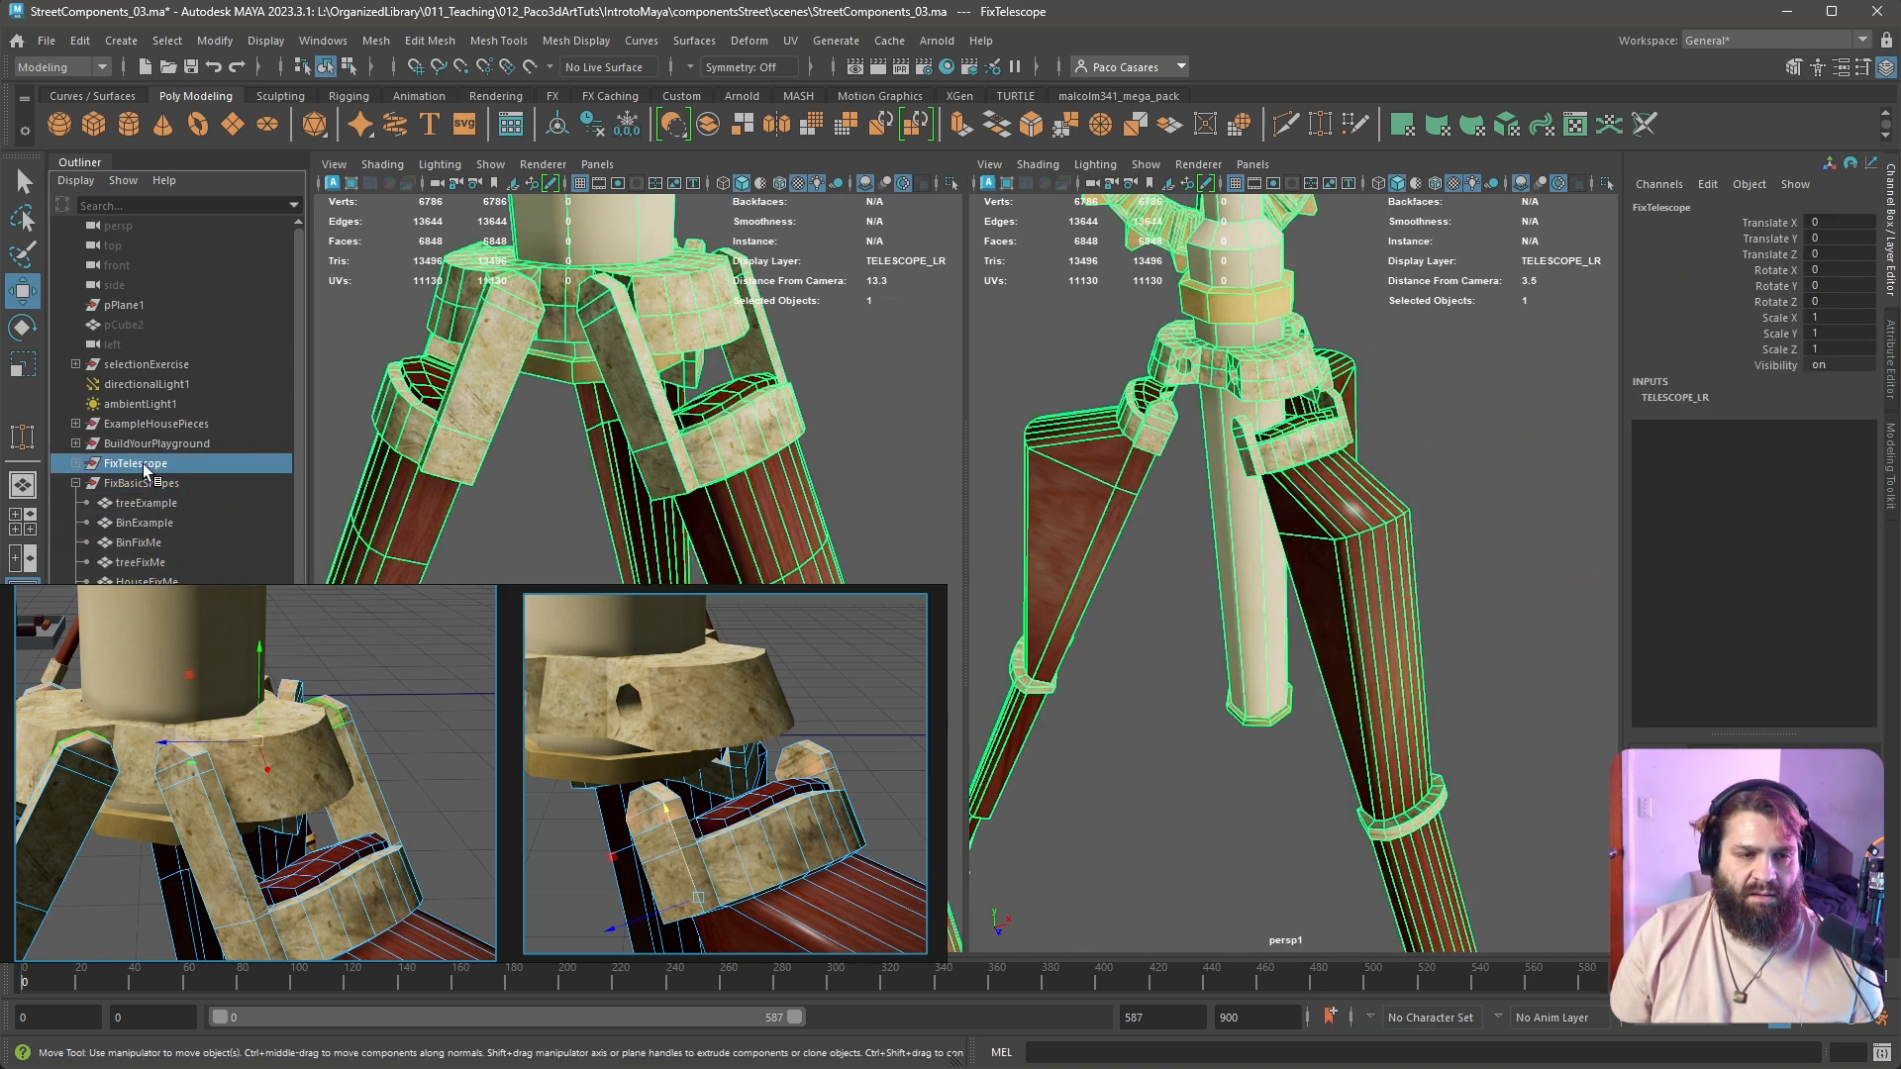
left_click(76, 484)
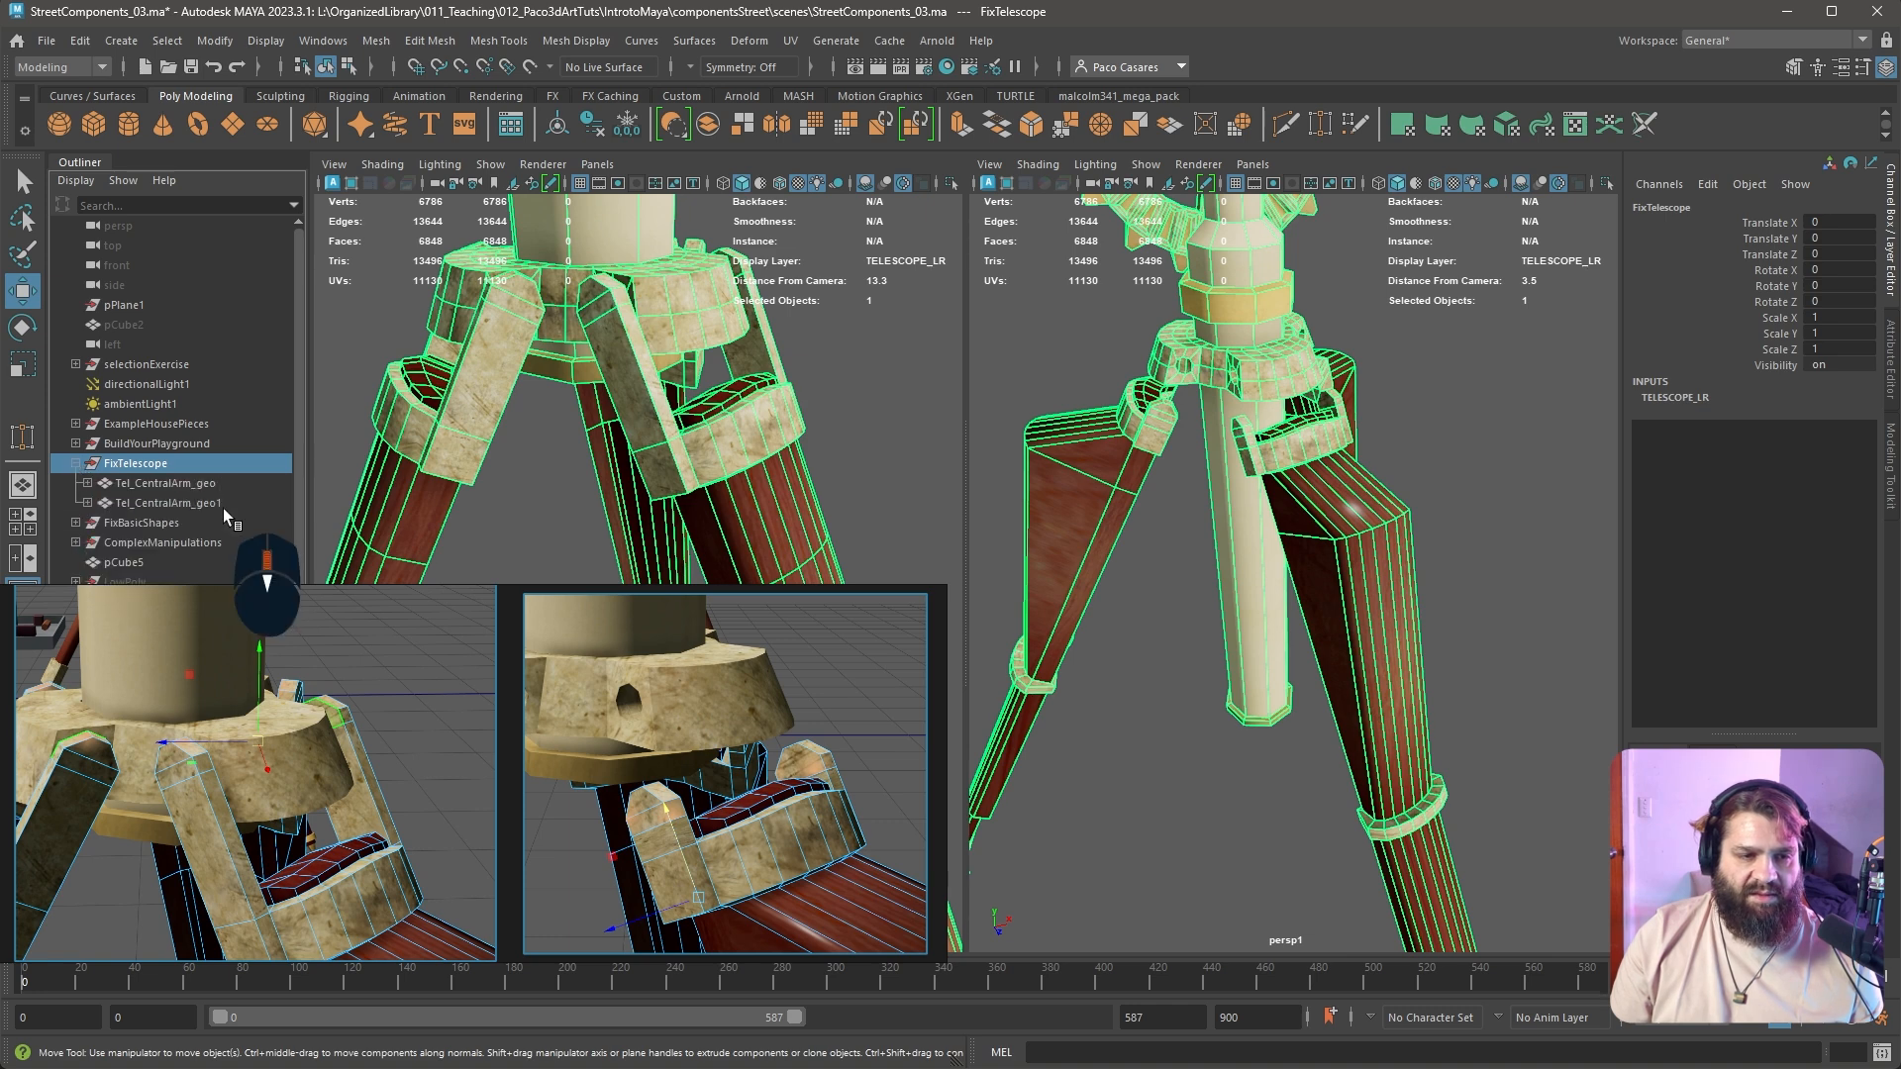
left_click(212, 505)
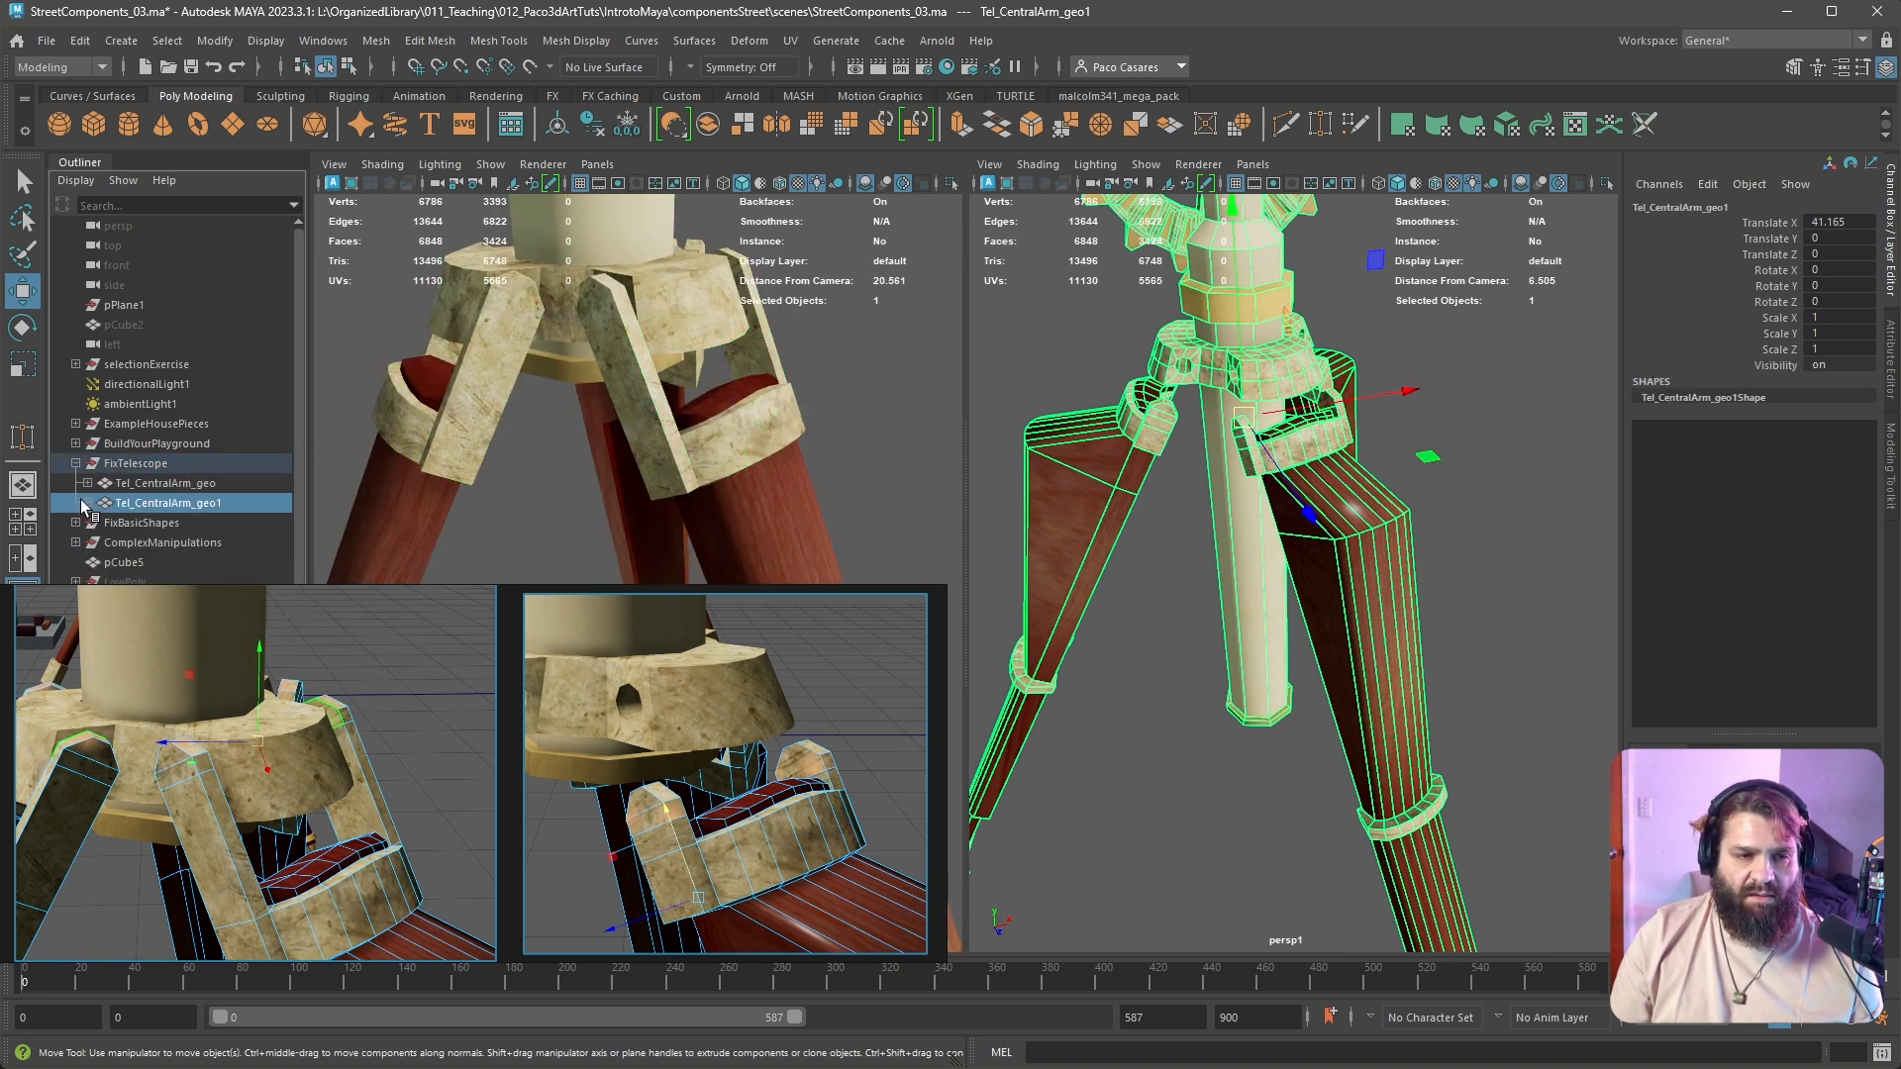
left_click(88, 504)
left_click(212, 525)
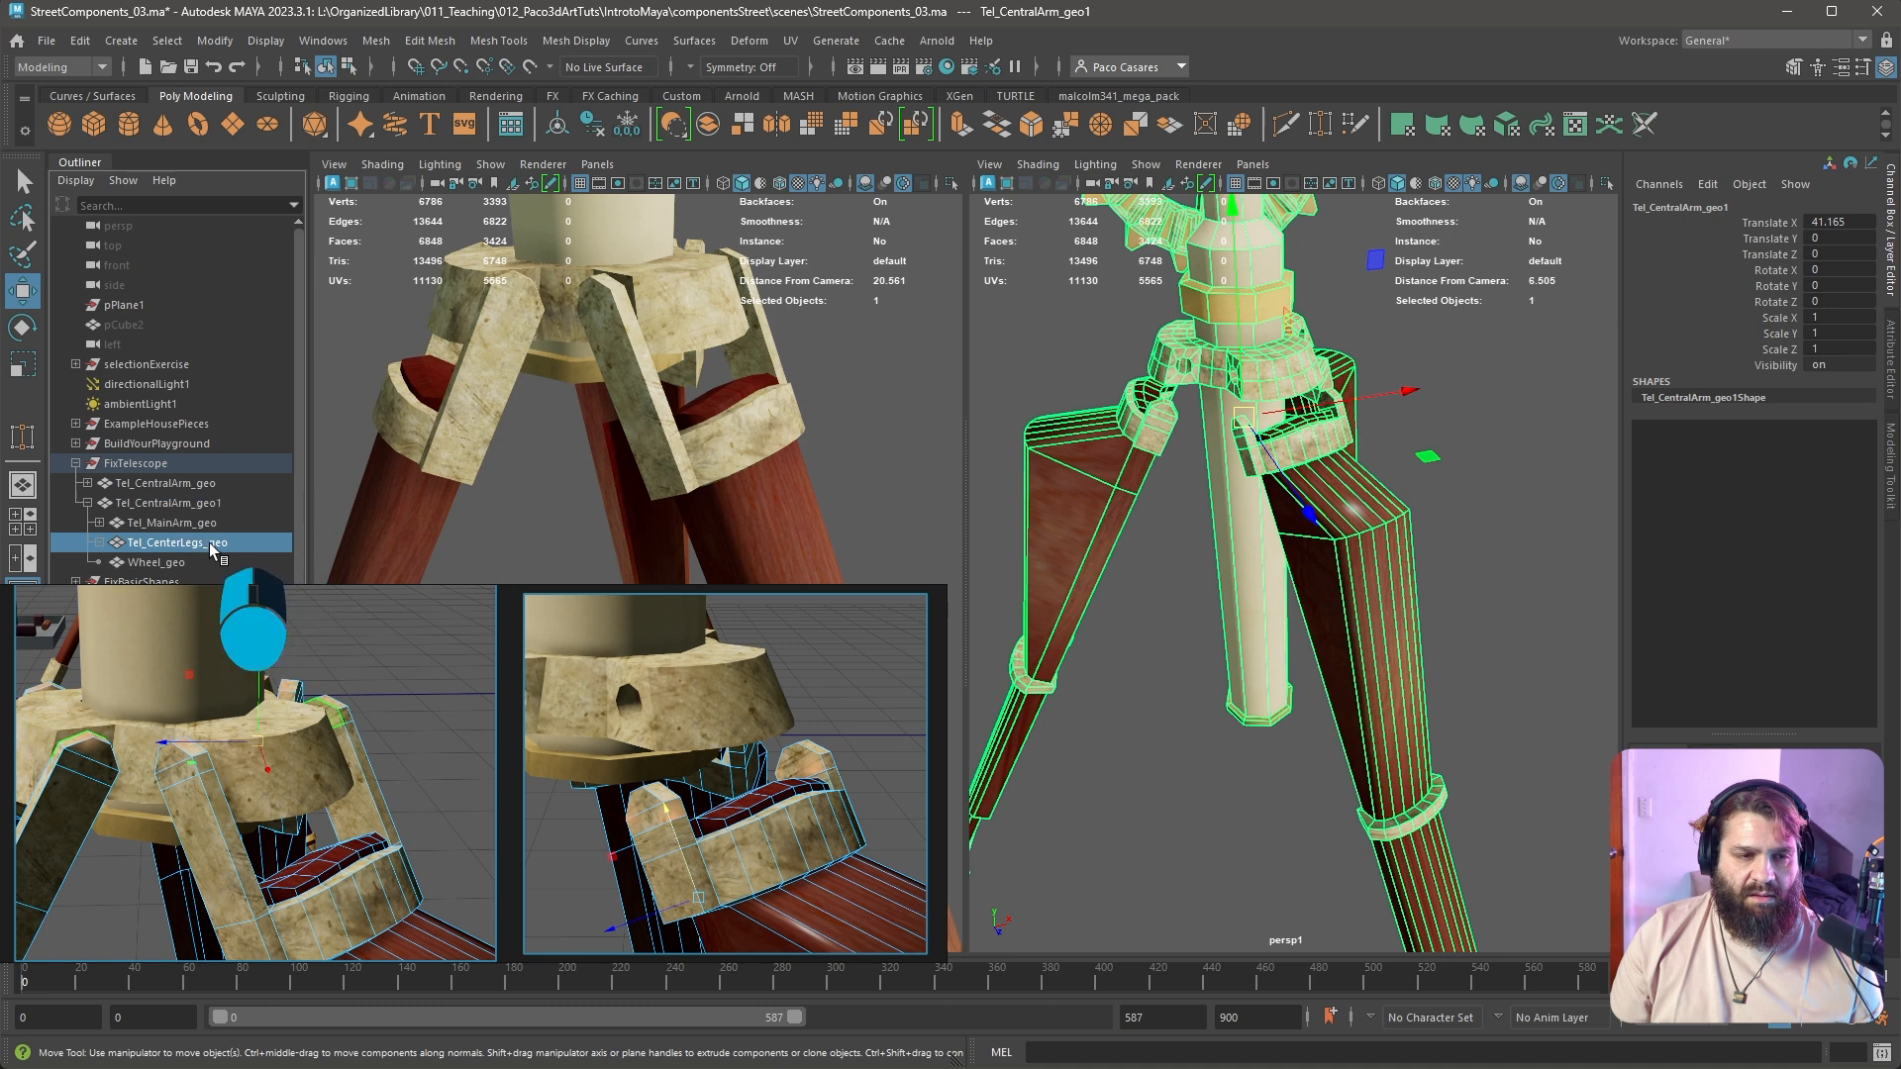
left_click(203, 544)
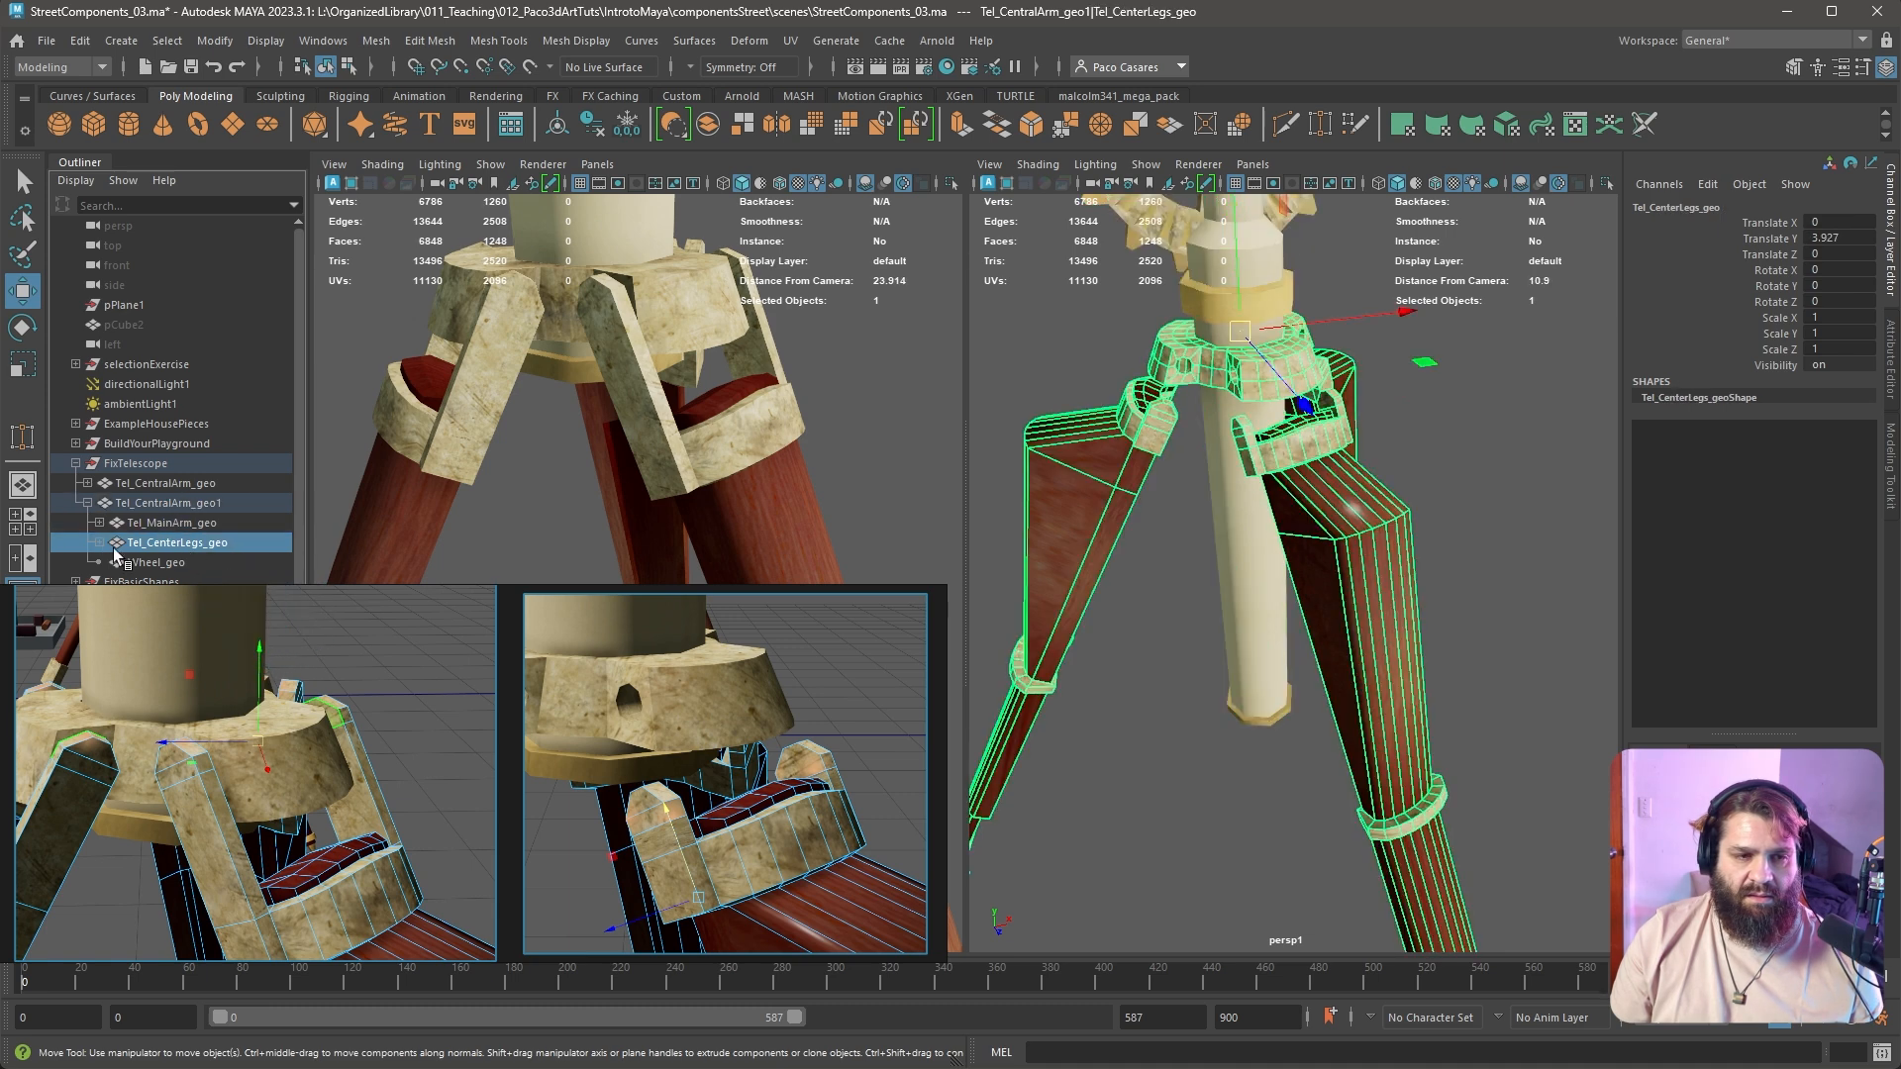
Lower the reference image window to uncover the scene hierarchy, and expand Tel_Leg1_grp and Tel_Leg2_grp
mouse_move(302, 592)
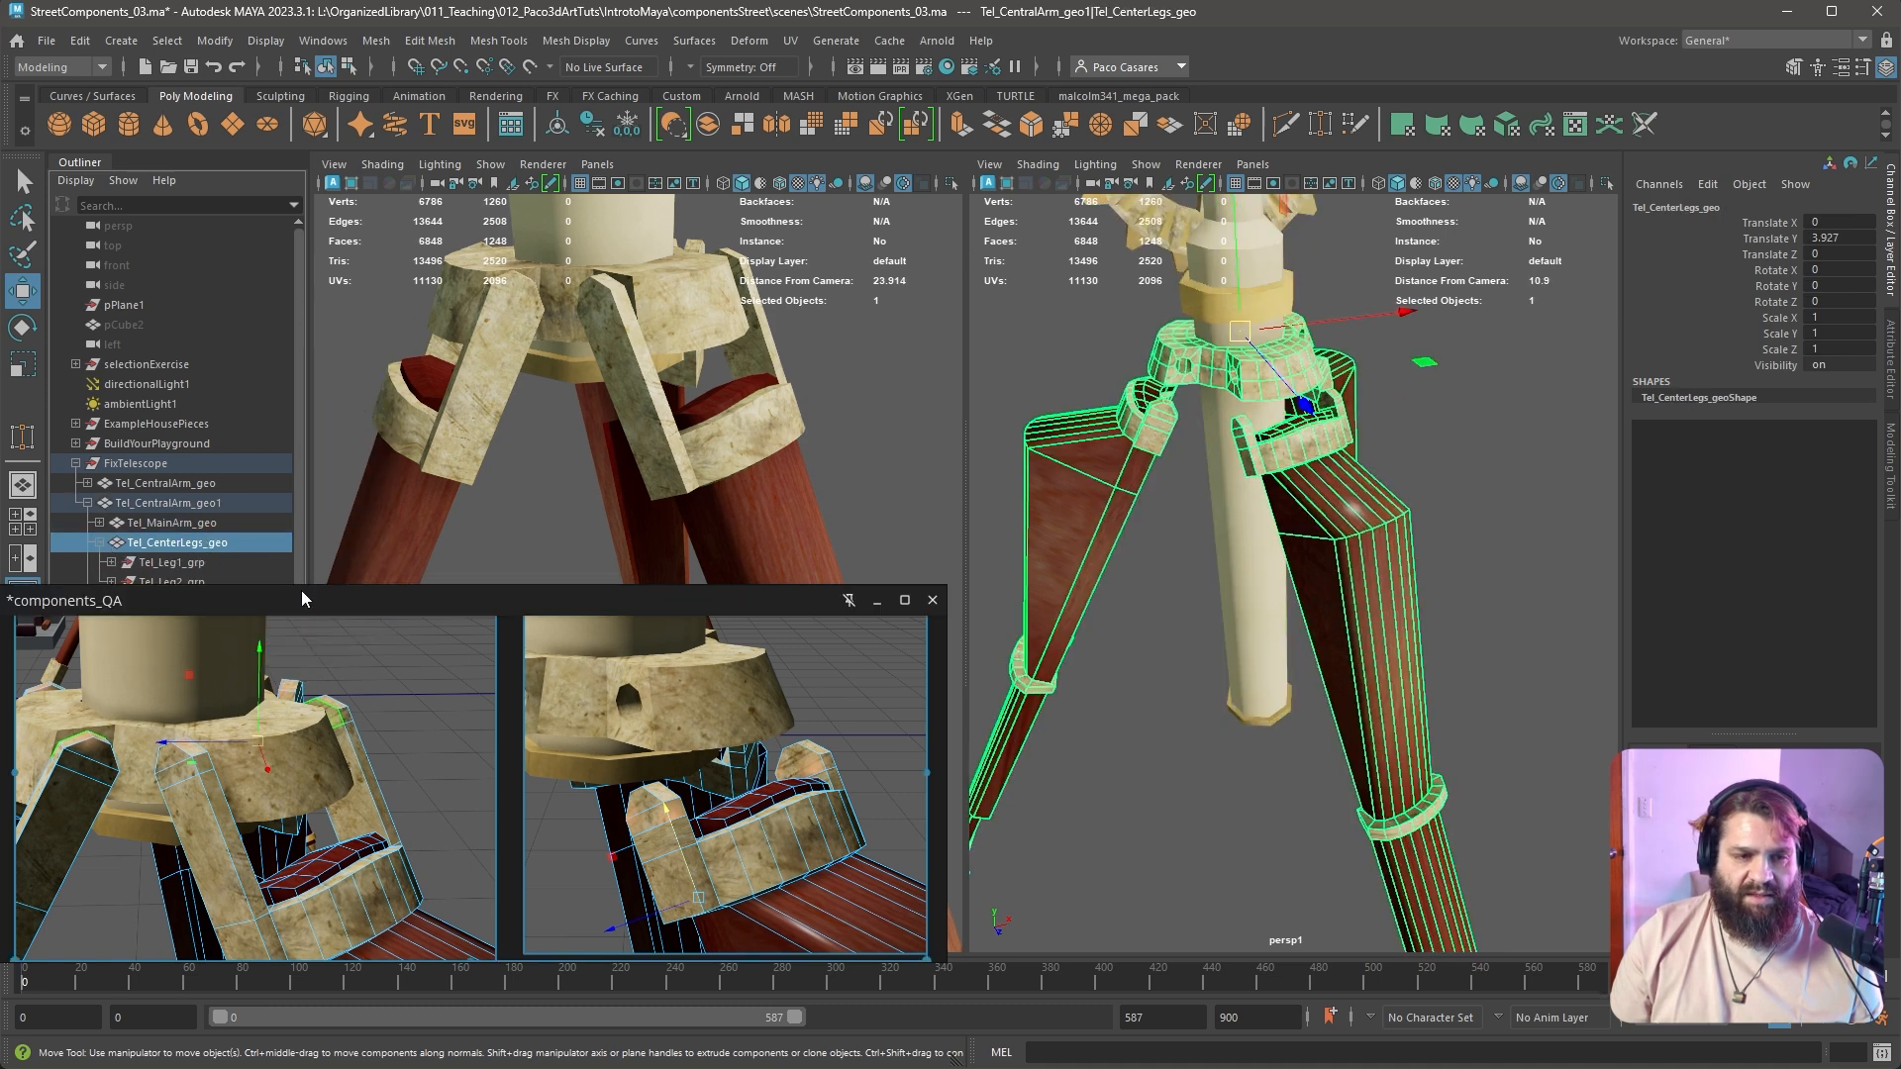
left_click_drag(365, 616, 373, 826)
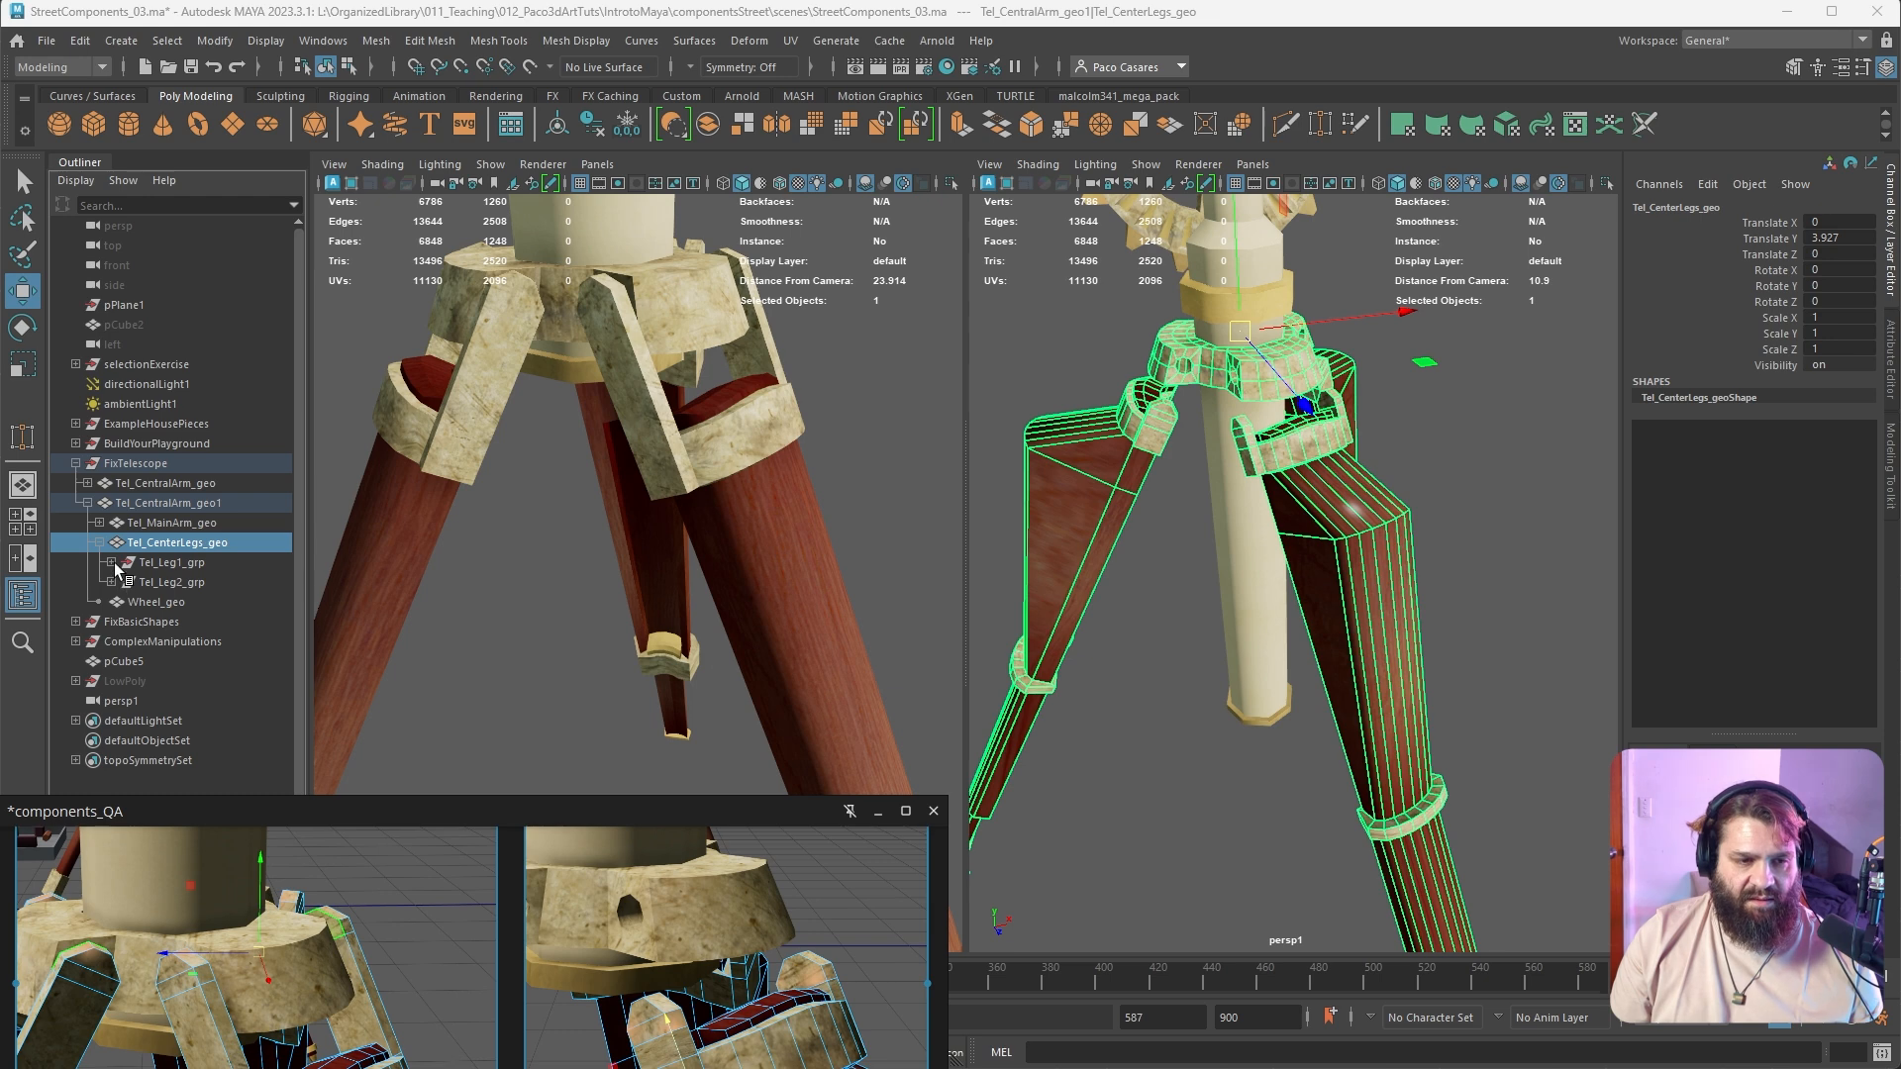
left_click(111, 562)
left_click(111, 602)
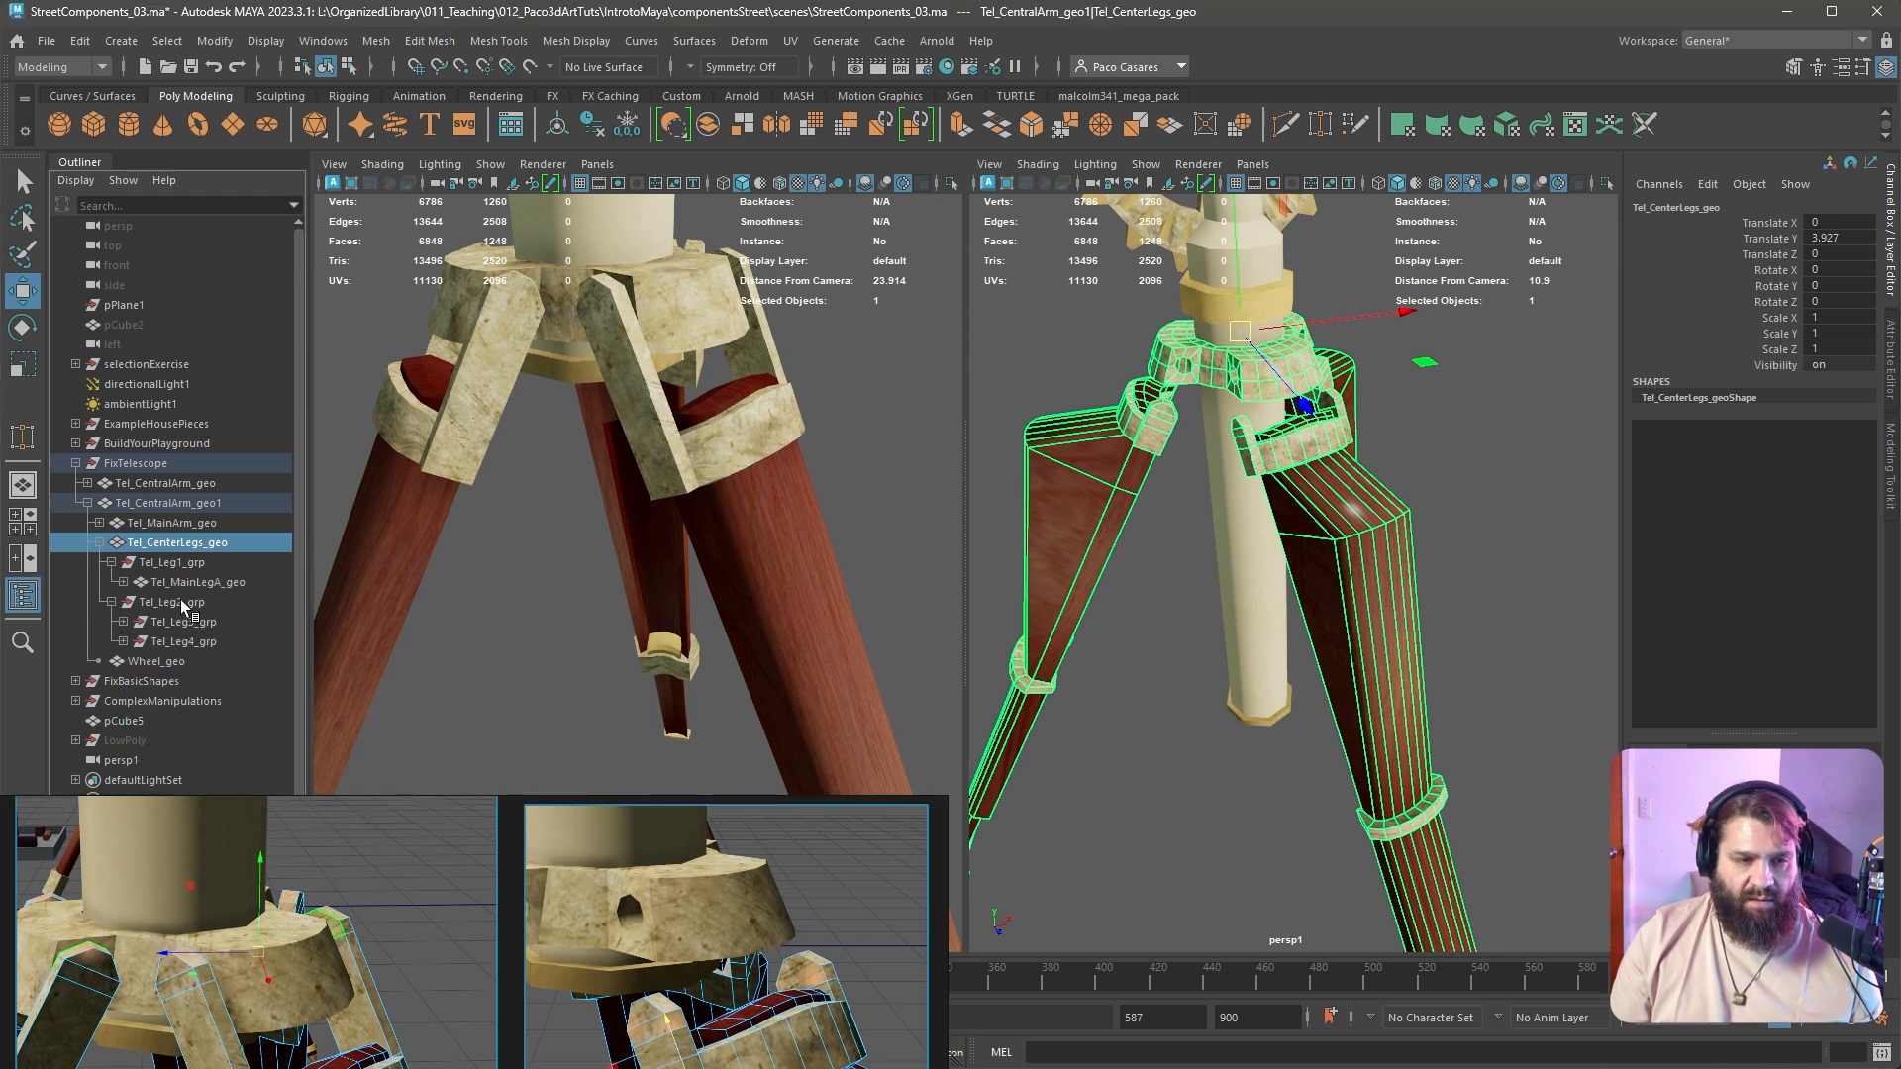
left_click(182, 604)
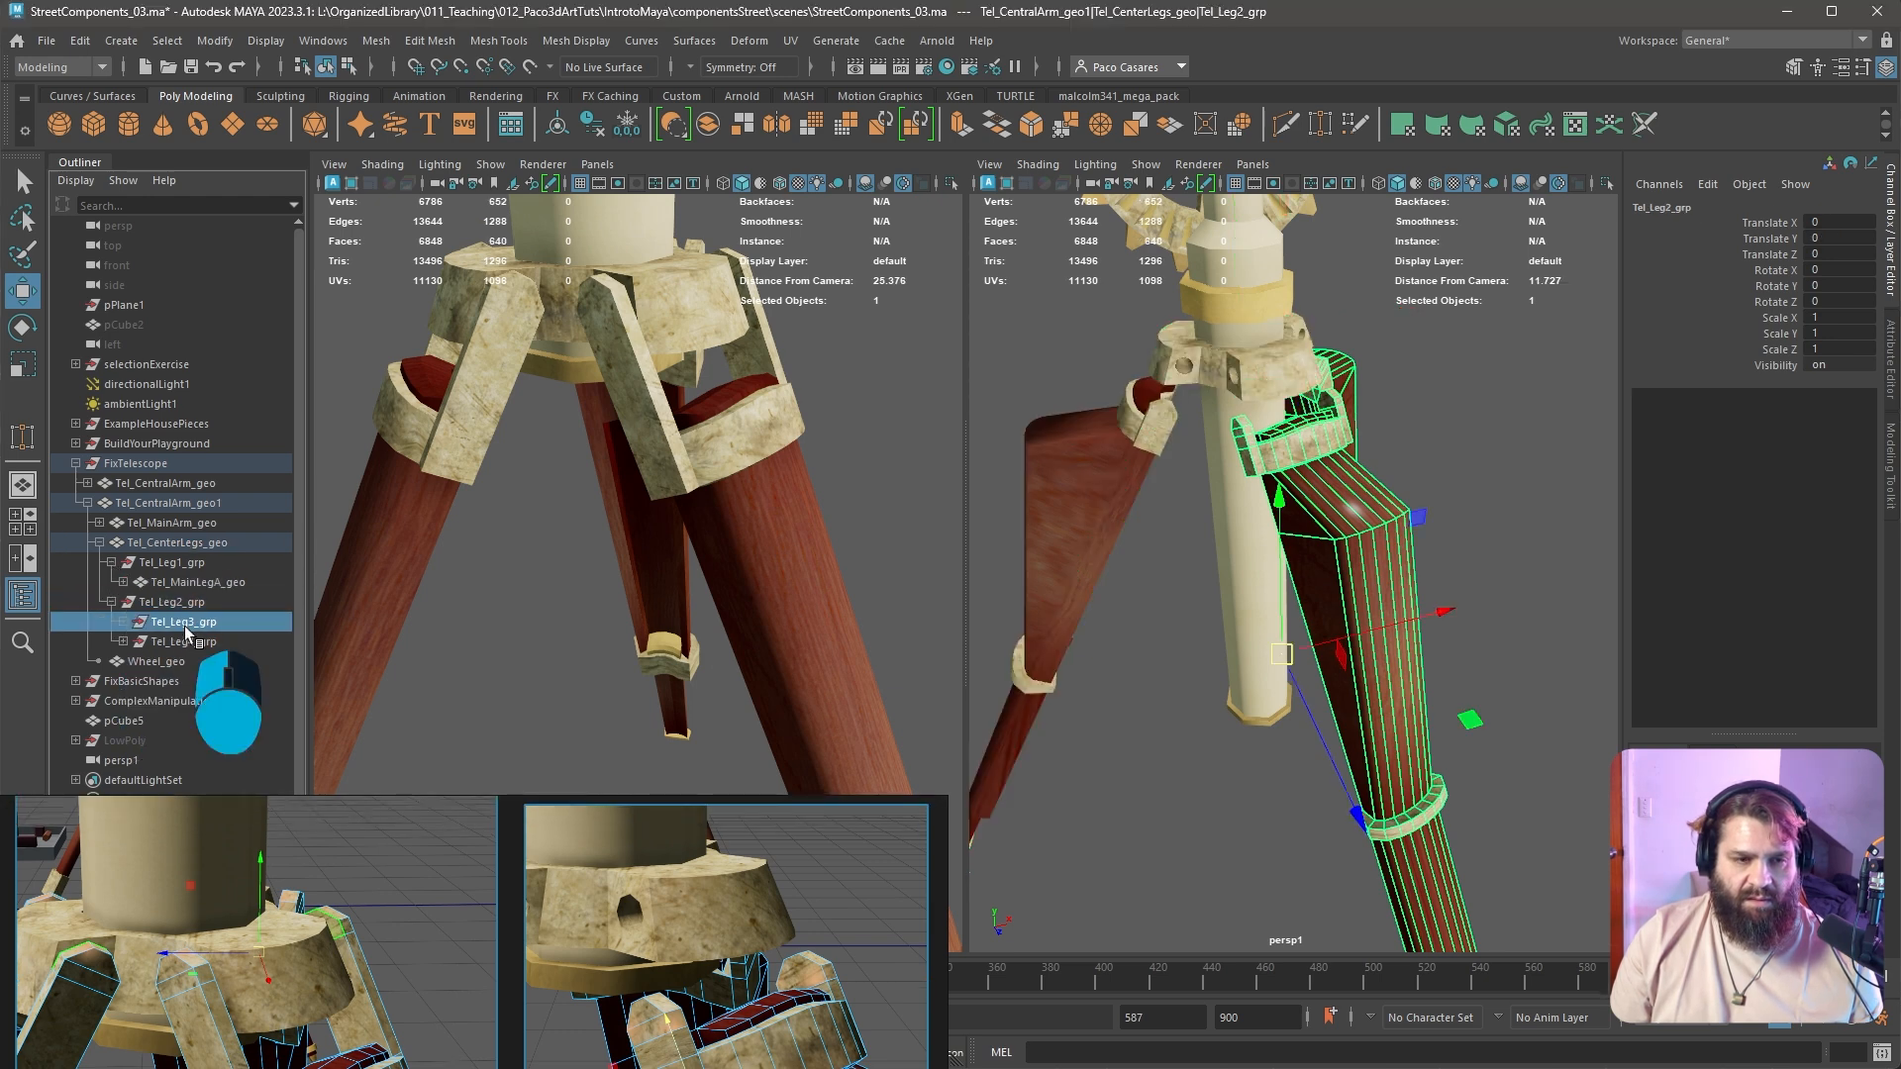
Select the Tel_MainLegA_geo mesh inside Tel_Leg1_grp and expand it down to its child leg
left_click(173, 562)
left_click(197, 584)
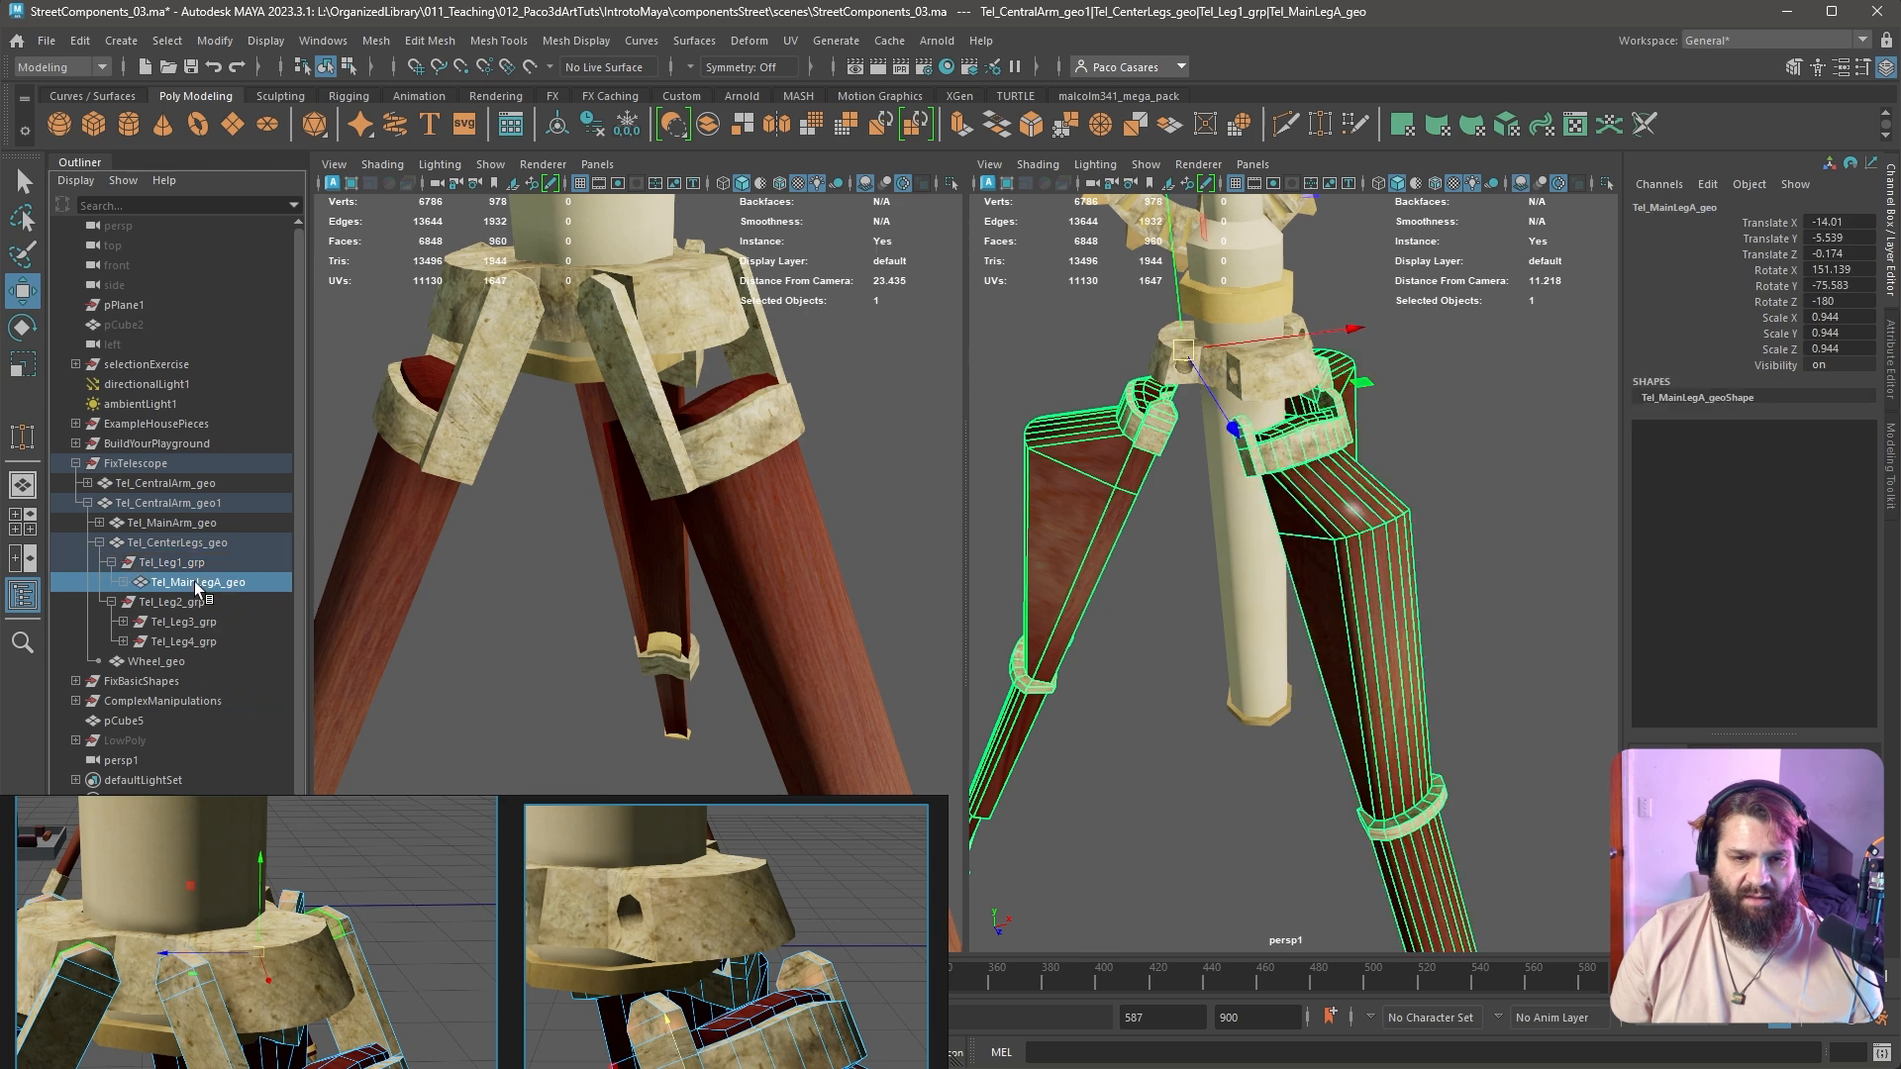
left_click(191, 564)
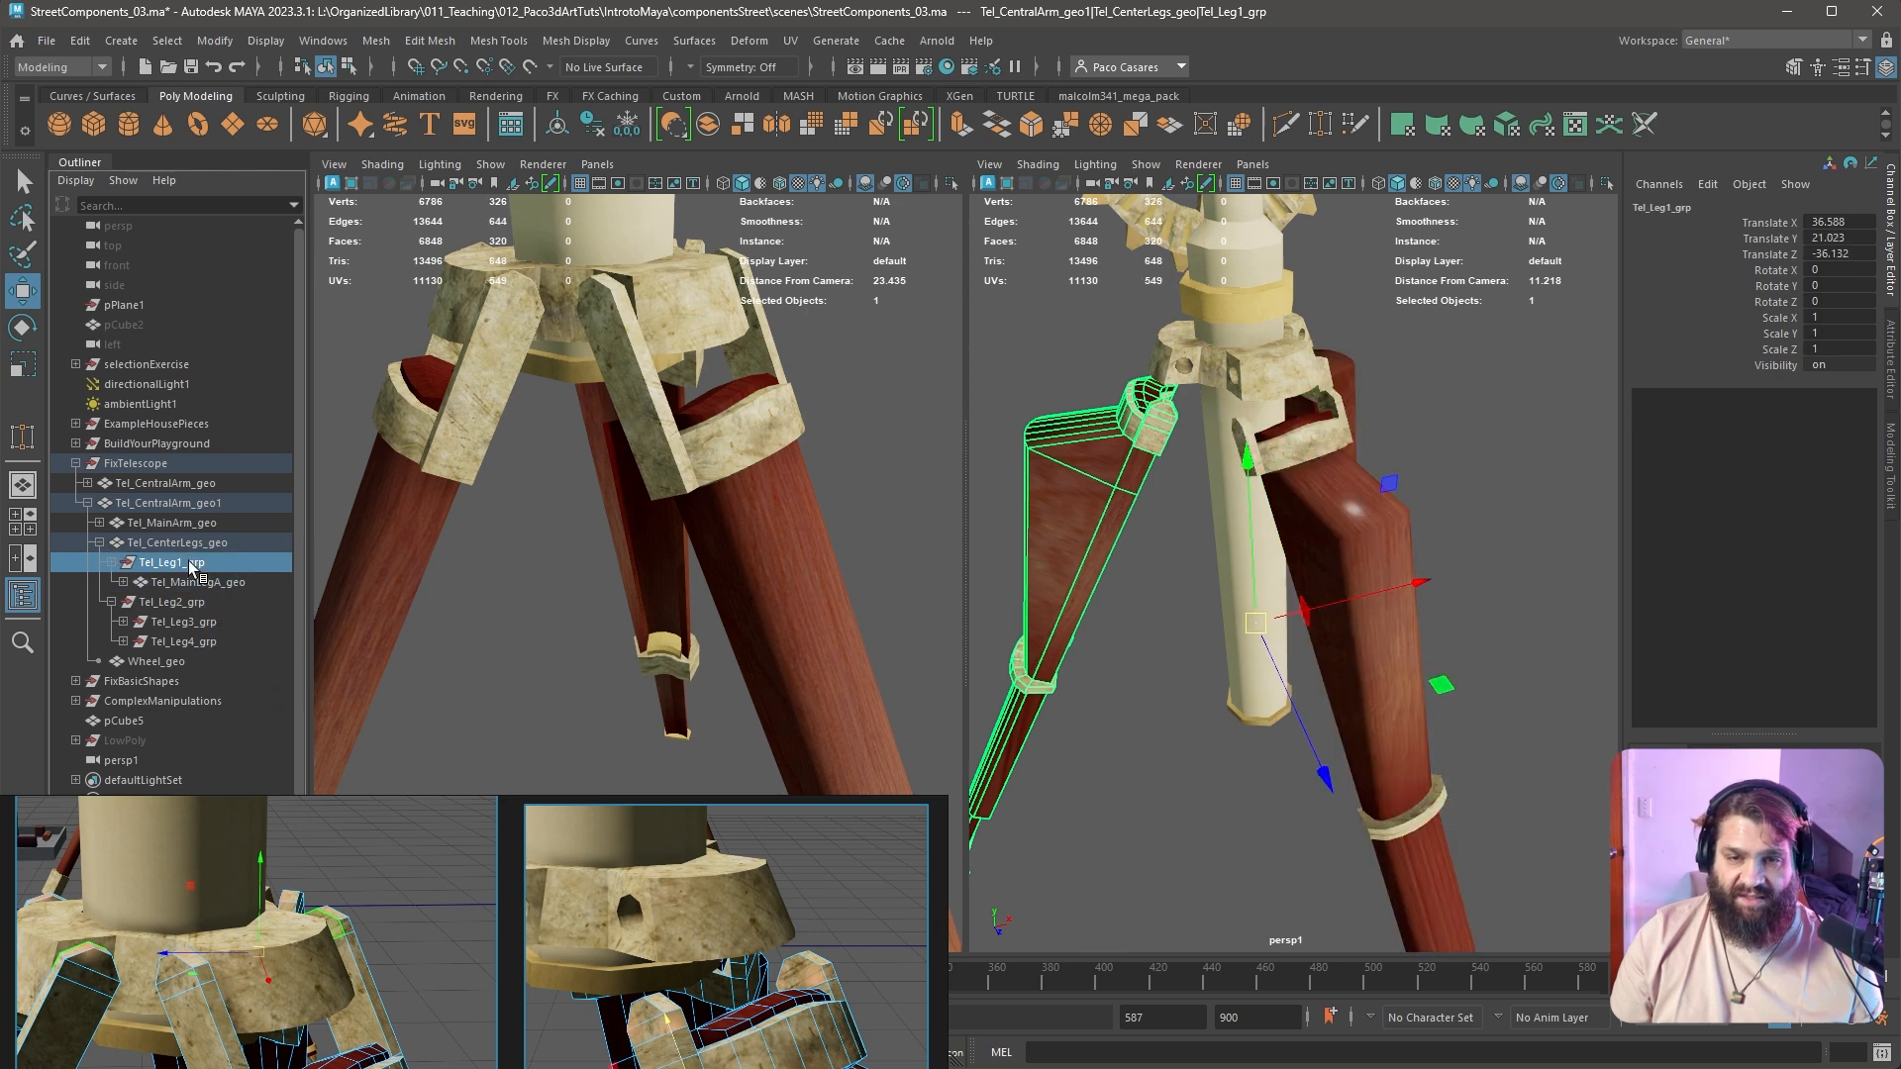
left_click(124, 582)
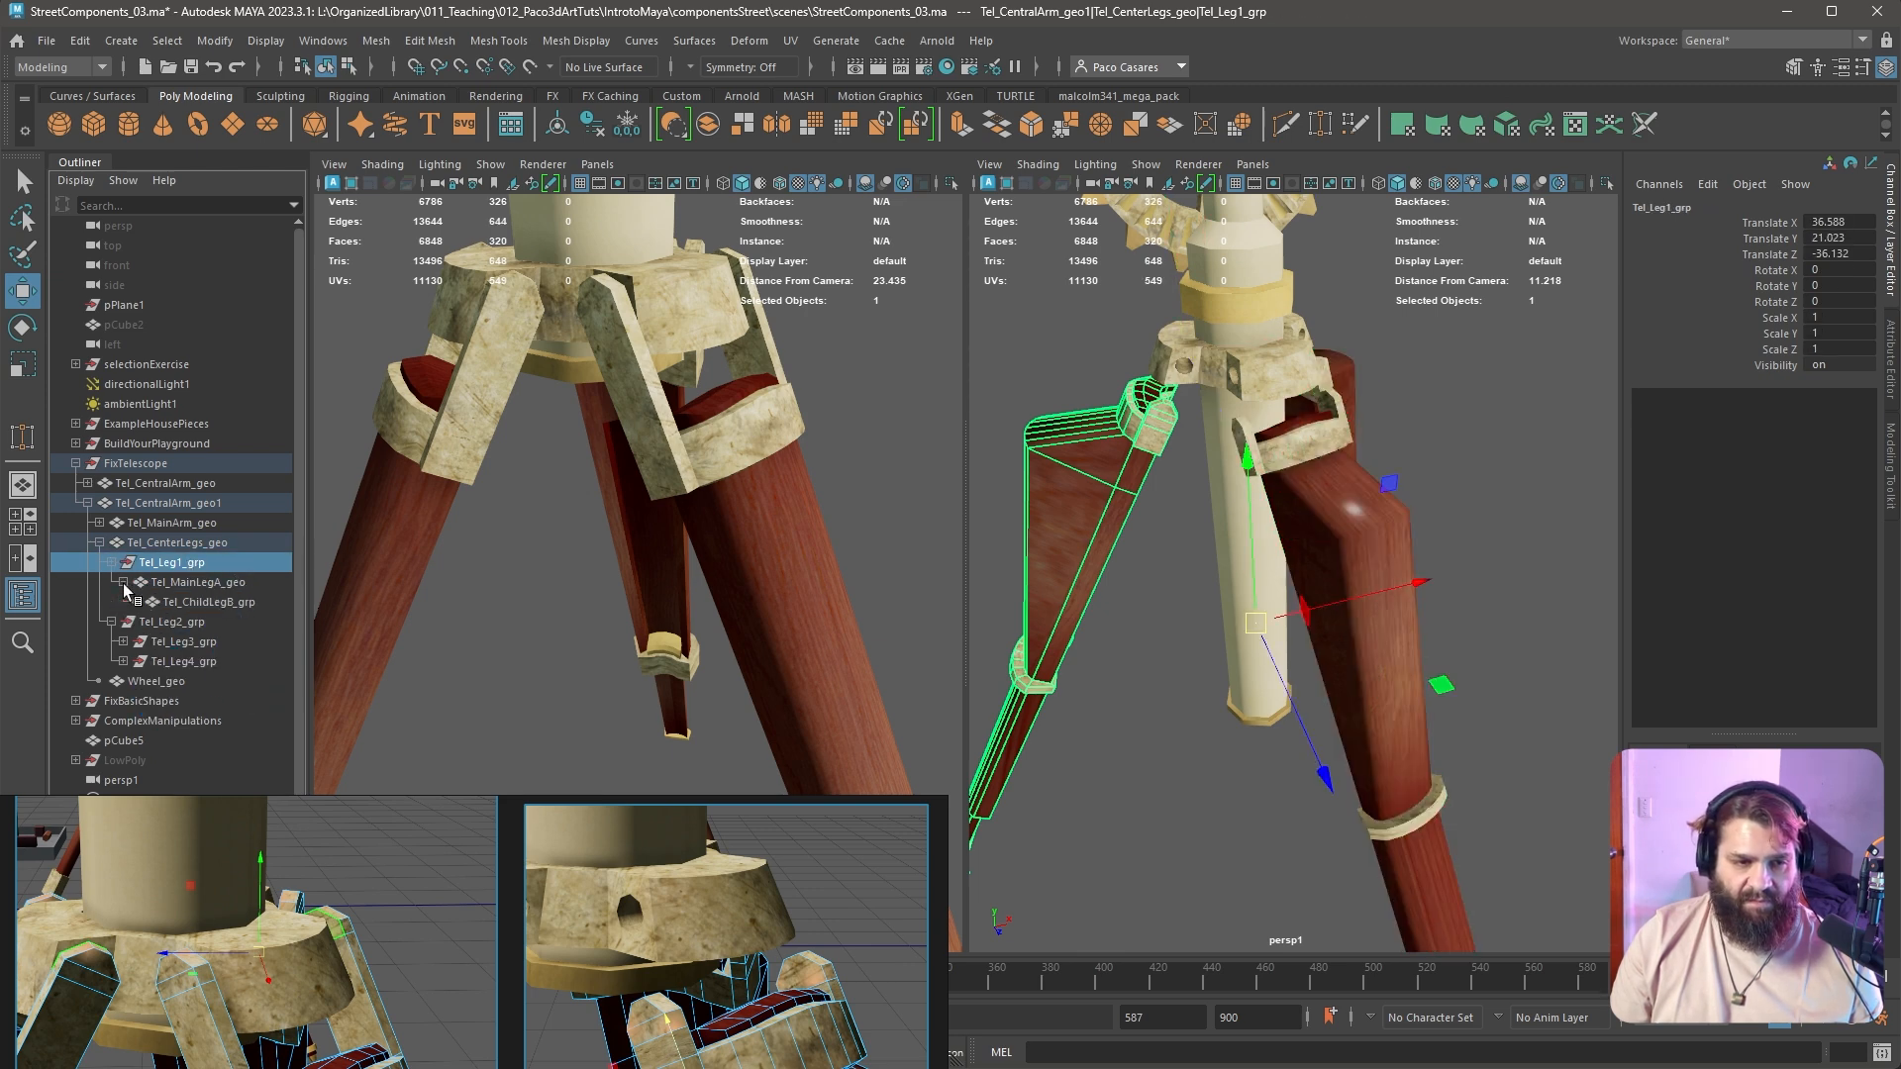
left_click(202, 604)
left_click(209, 586)
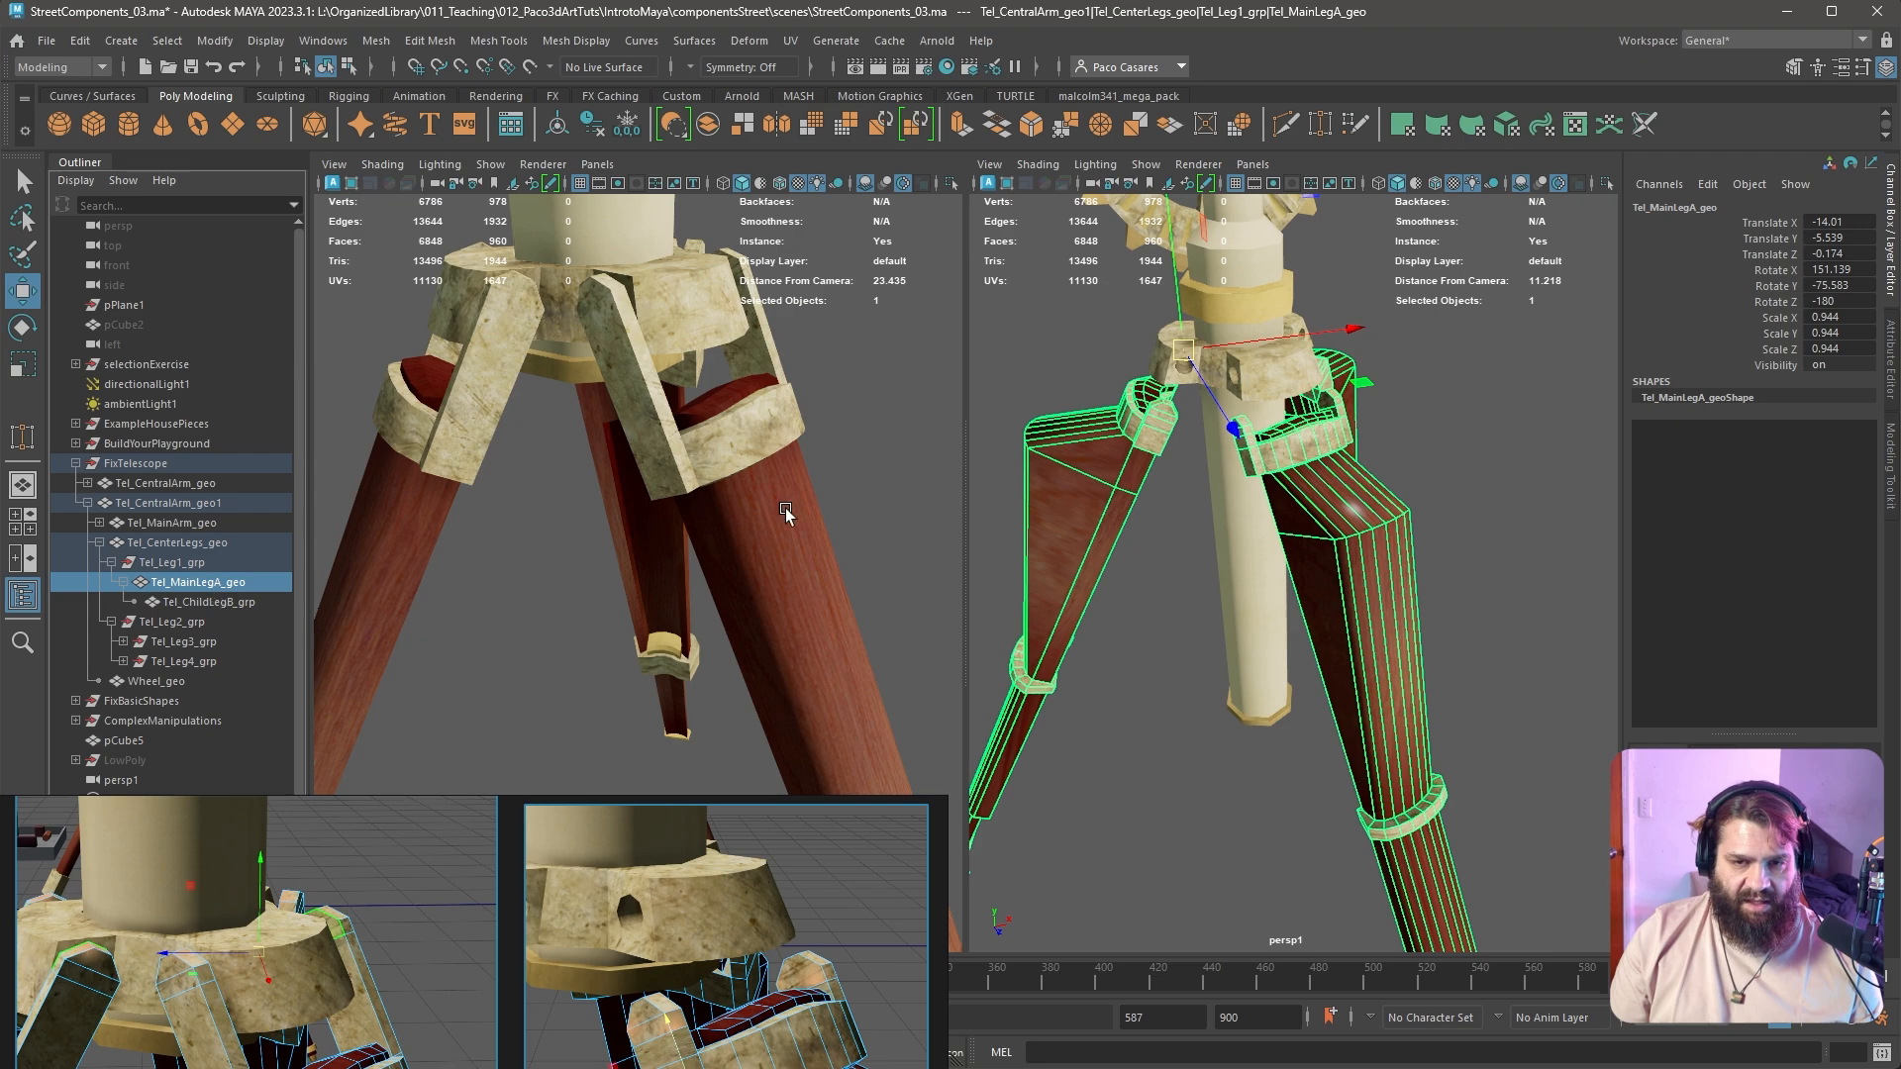
Examine the selected leg's bracket and its gap to the central collar from several sides
left_click_drag(1218, 654, 1273, 531, "alt")
right_click_drag(1278, 534, 1432, 482, "alt")
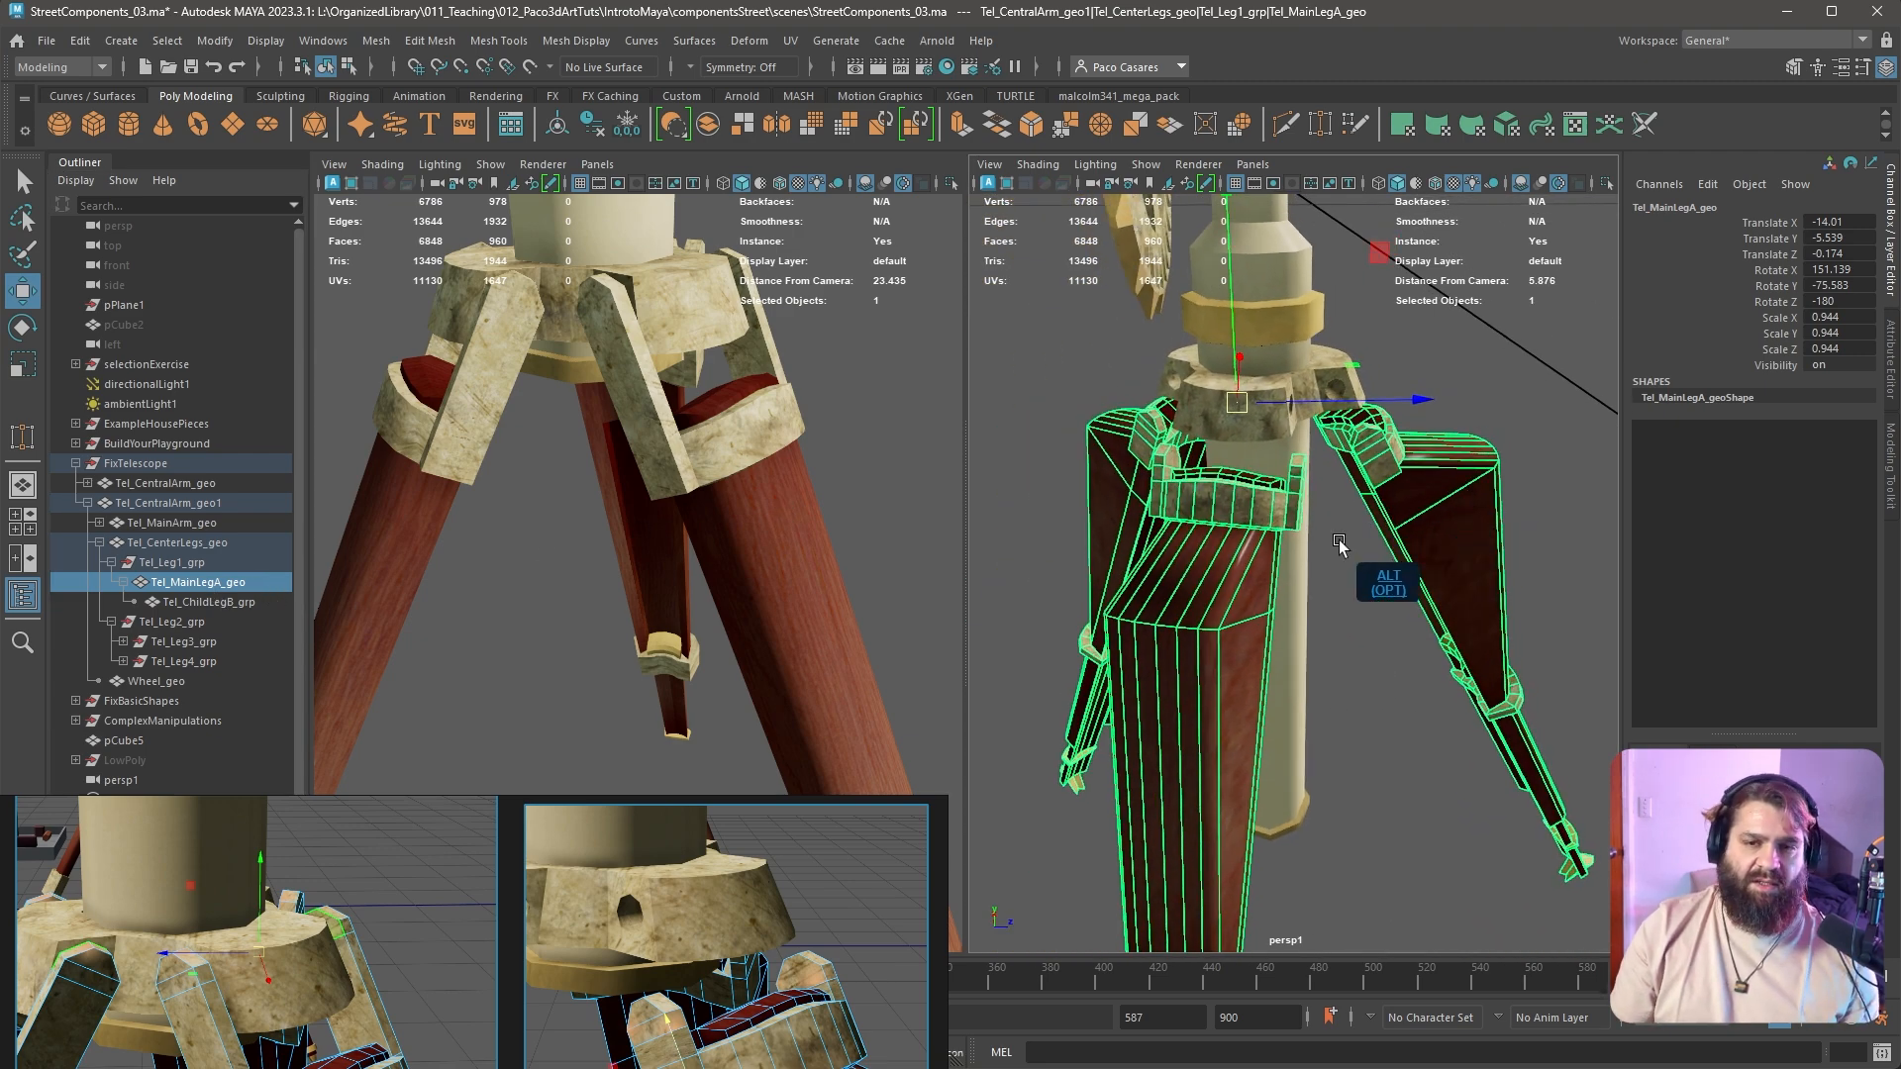
left_click_drag(1339, 542, 1193, 558, "alt")
right_click_drag(1193, 557, 1317, 569, "alt")
left_click_drag(1193, 556, 1601, 590, "alt")
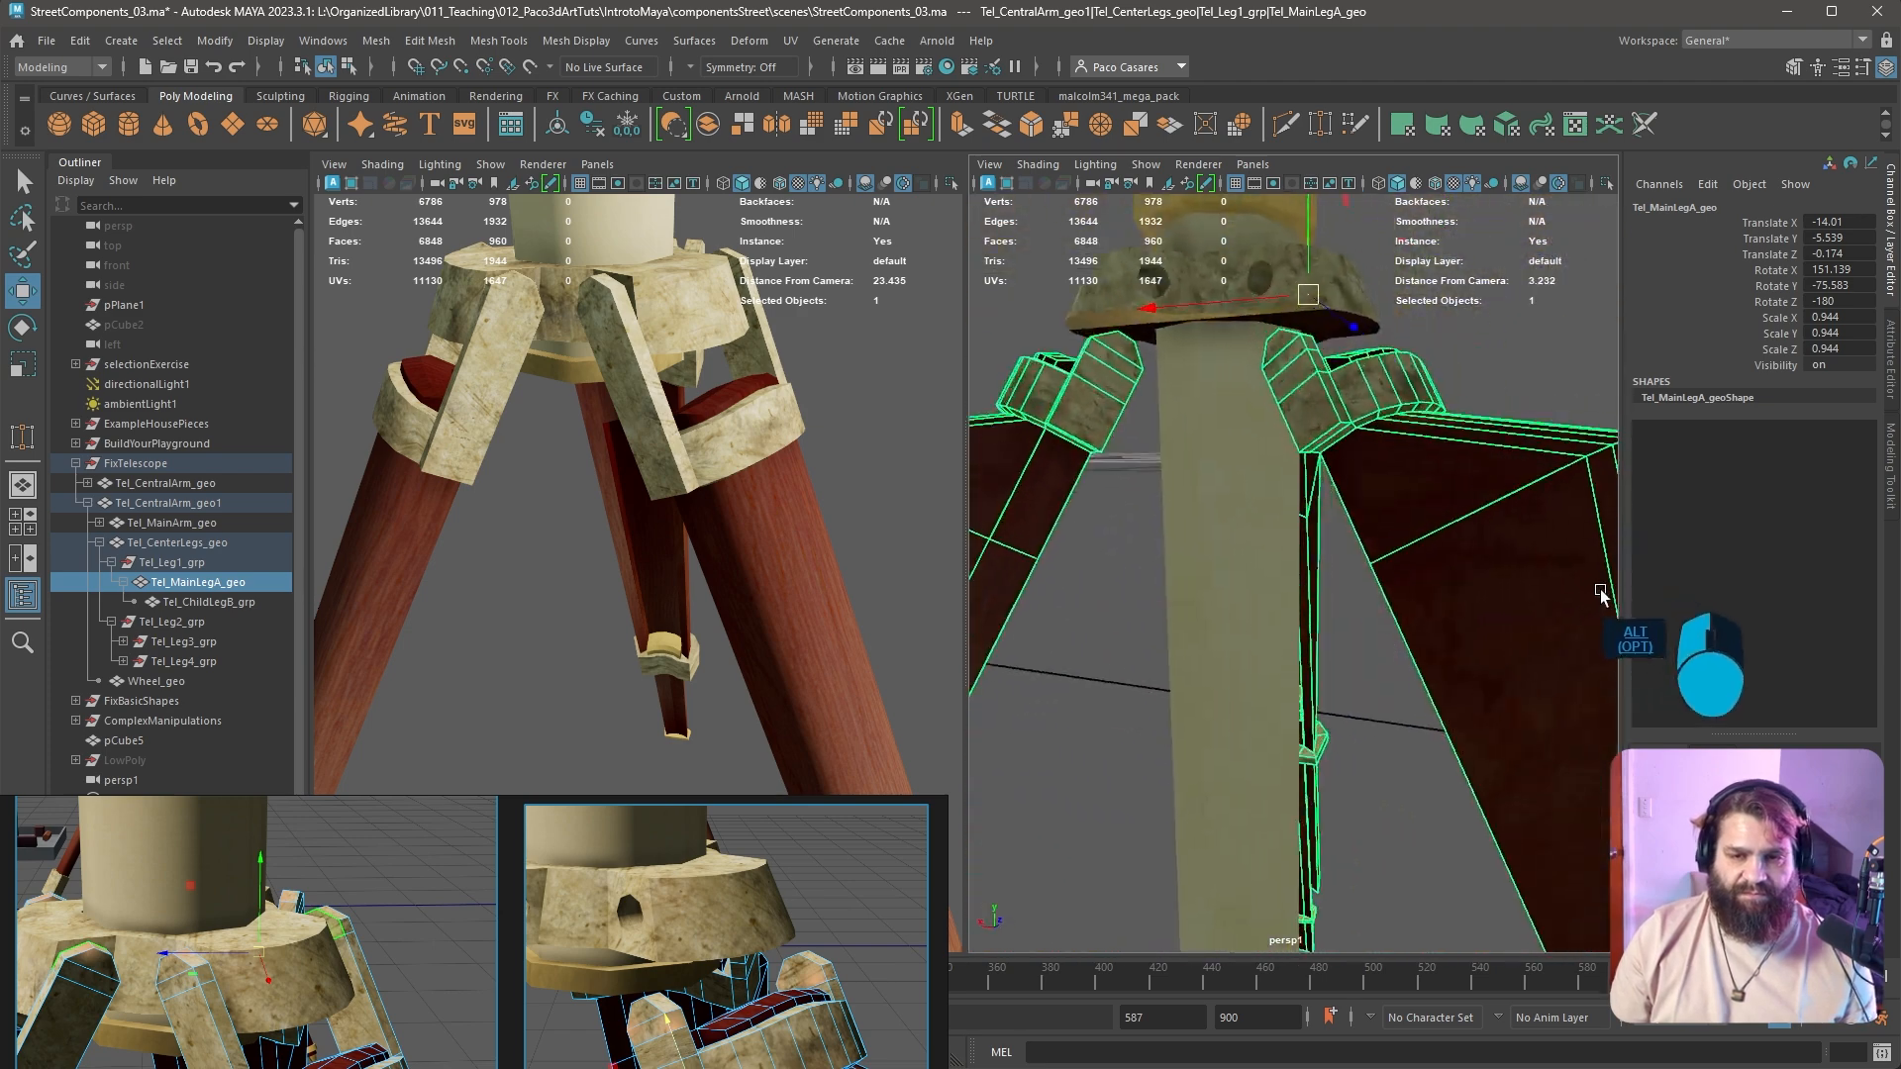
middle_click_drag(1600, 590, 1260, 628, "alt")
left_click_drag(1260, 628, 1274, 628, "alt")
middle_click_drag(1273, 628, 1273, 592, "alt")
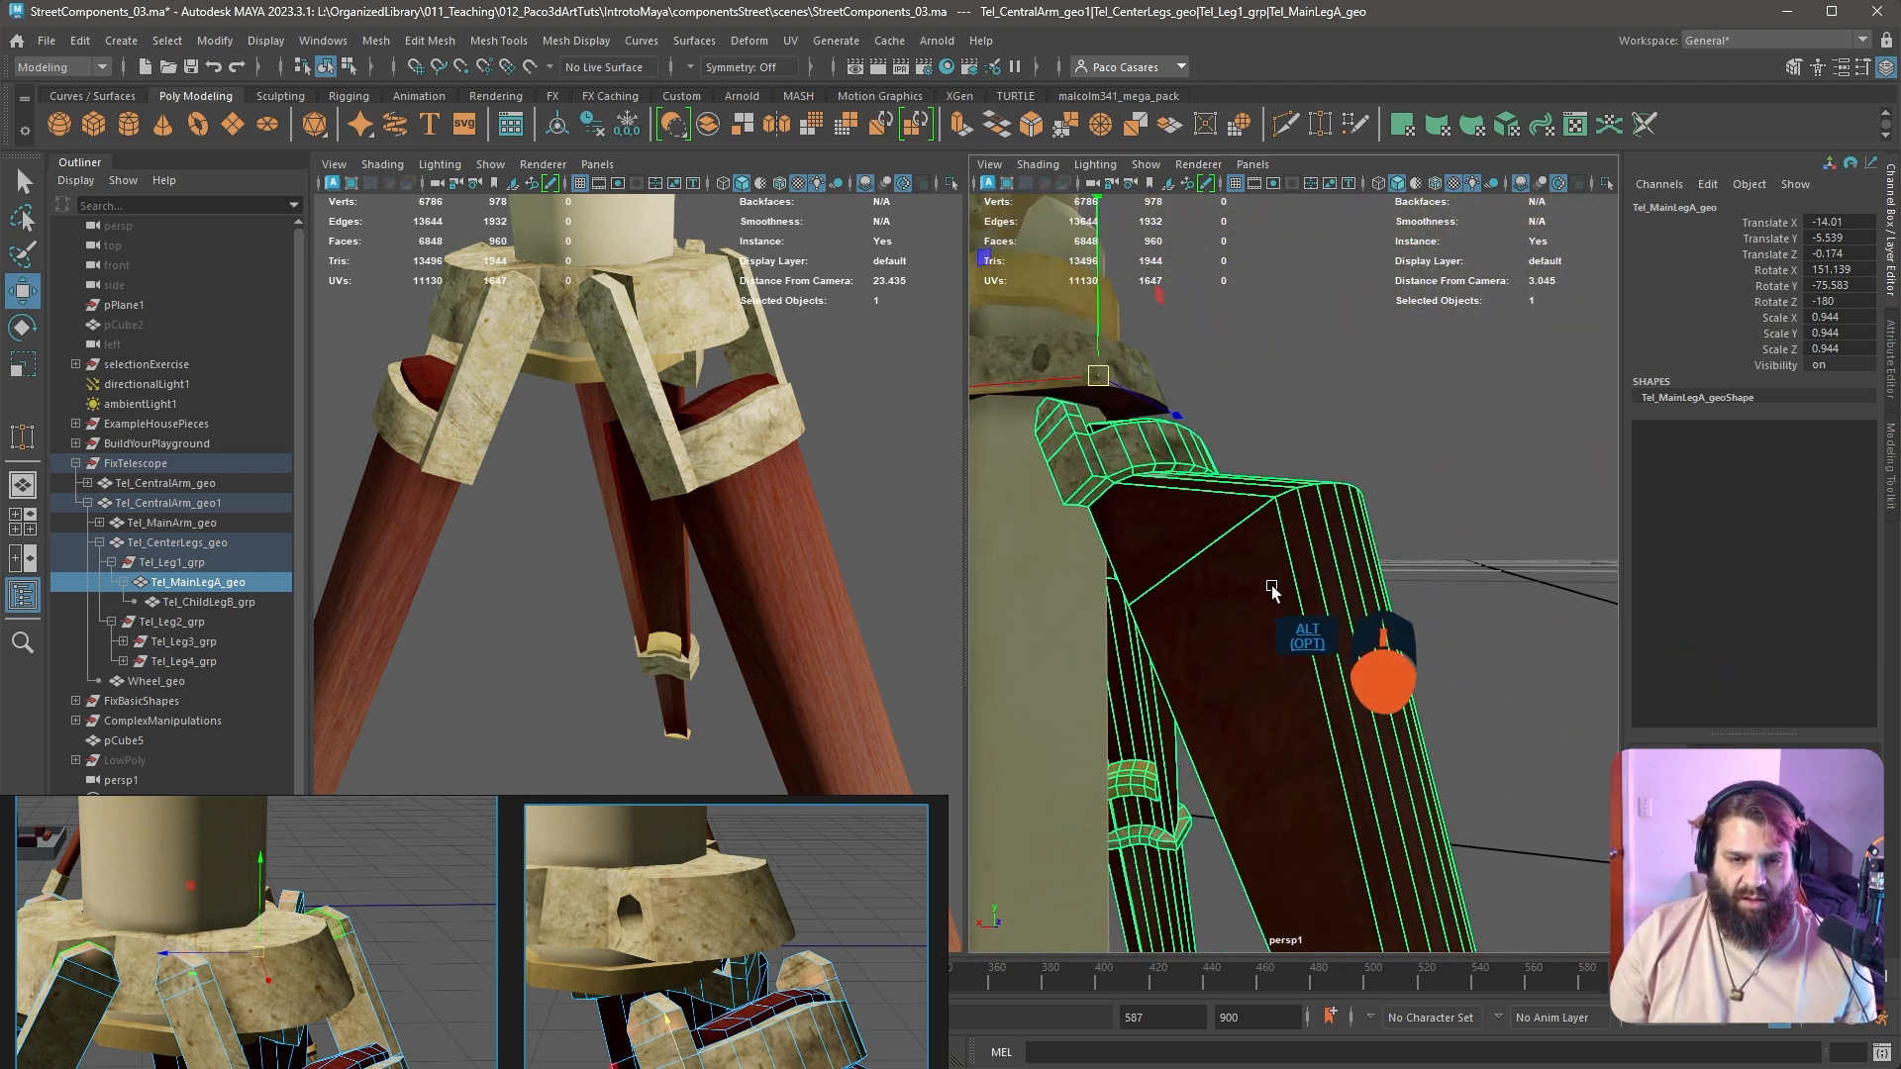
right_click_drag(1271, 587, 1421, 634, "alt")
middle_click_drag(1317, 495, 1263, 559, "alt")
right_click_drag(1374, 564, 1293, 599, "alt")
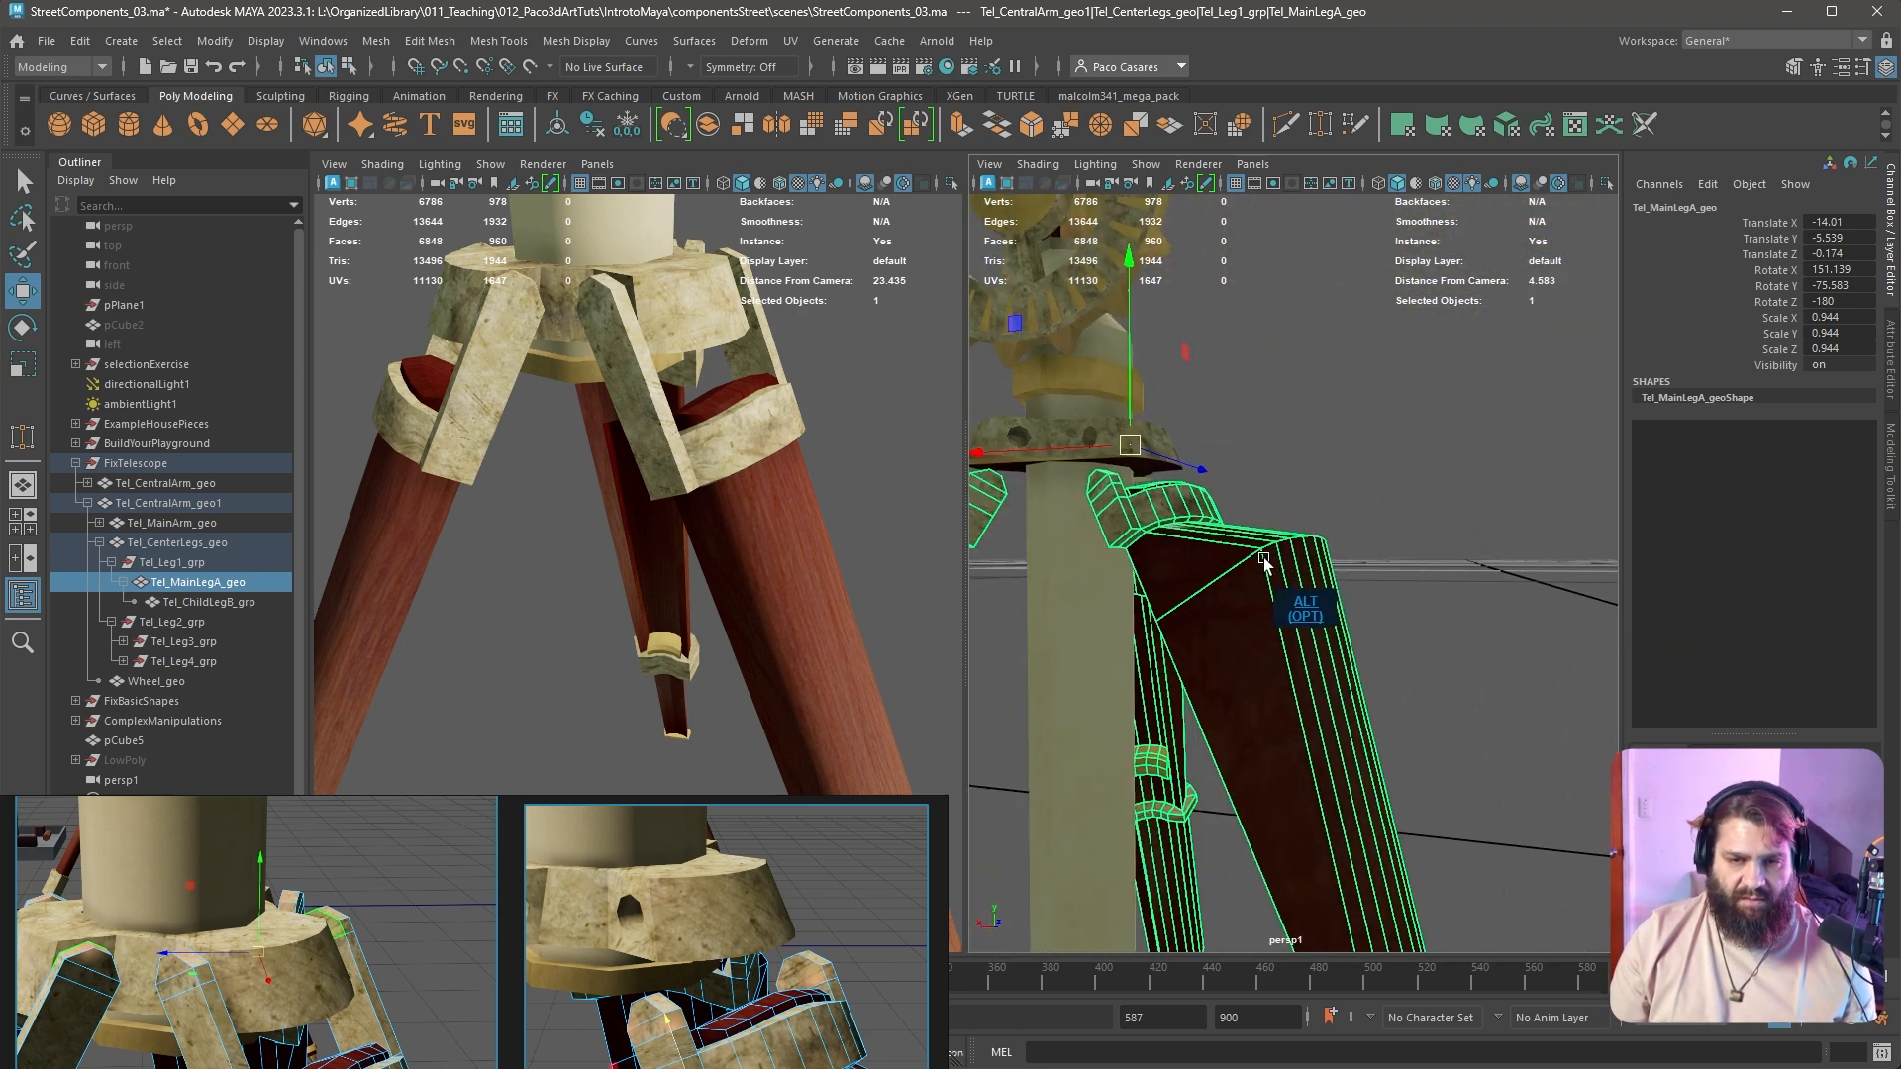
left_click_drag(1089, 683, 1409, 782, "alt")
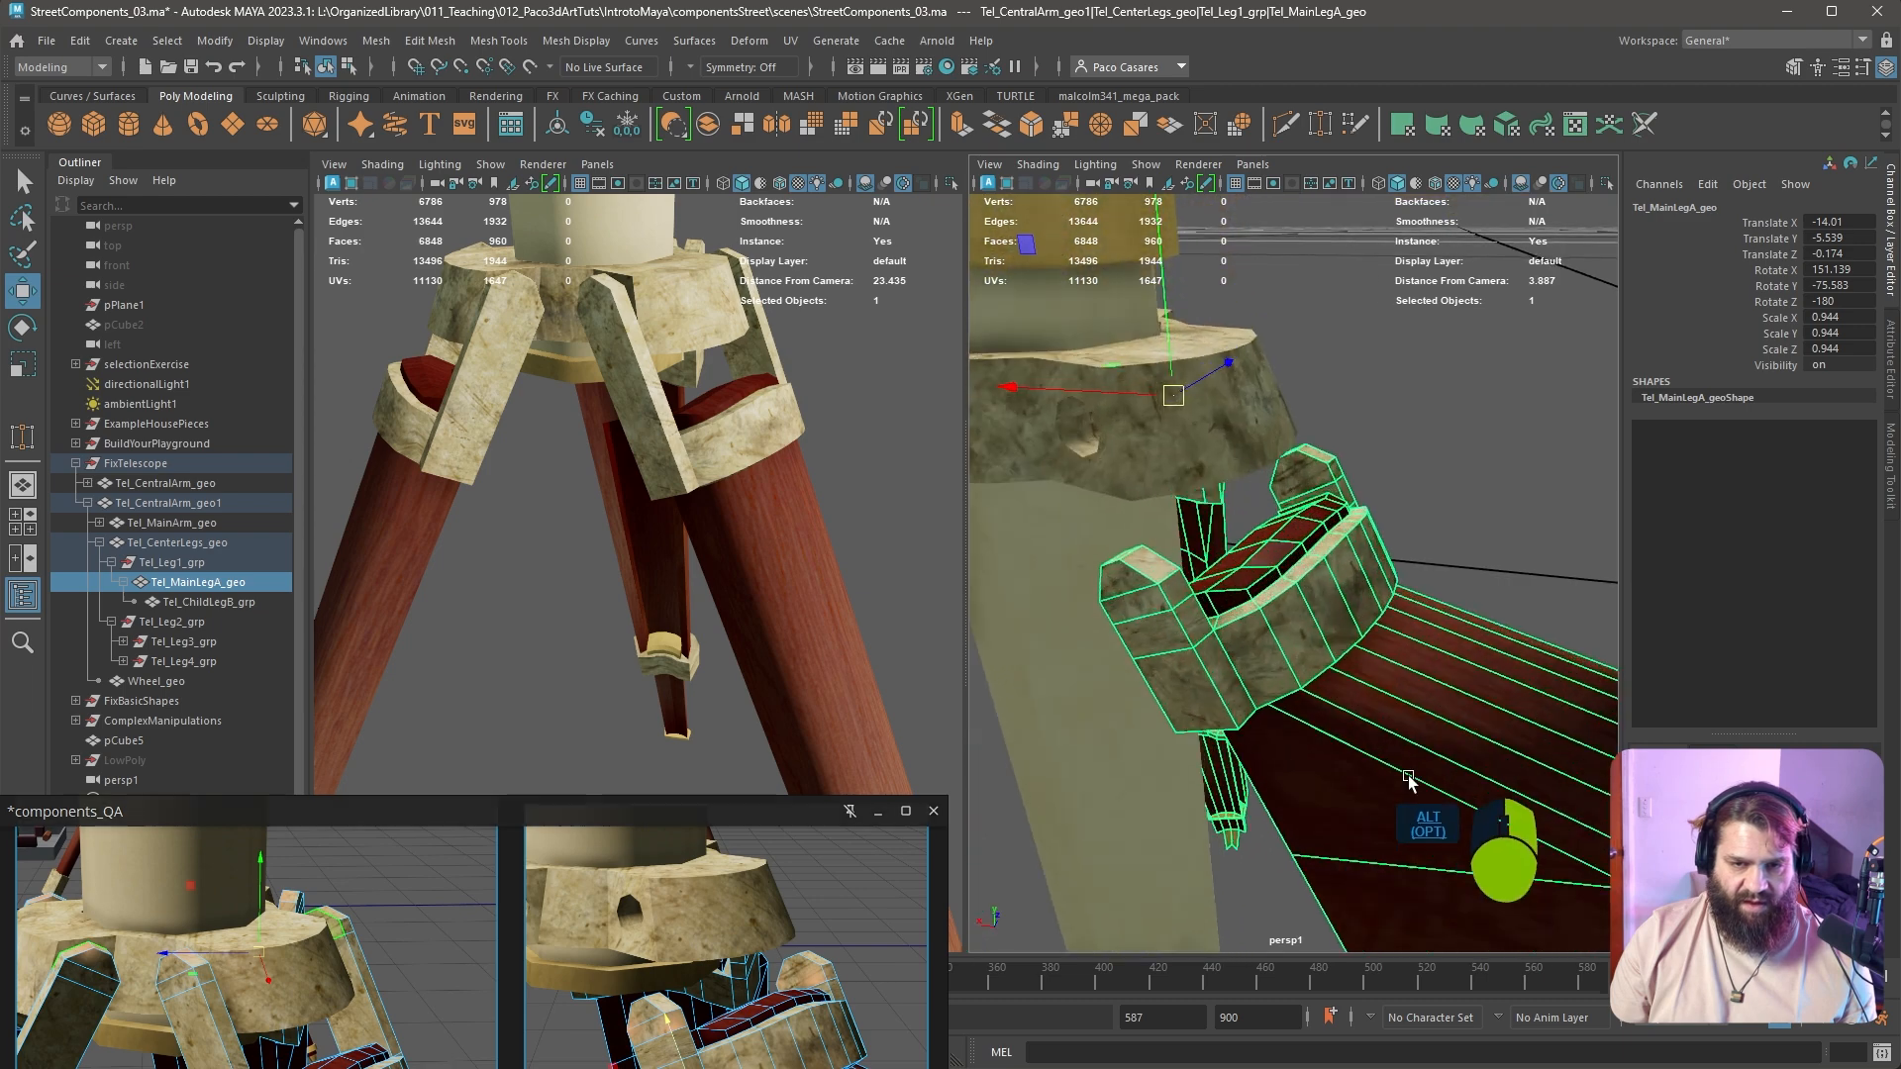
right_click_drag(1409, 781, 1430, 615, "alt")
left_click_drag(1430, 615, 1329, 601, "alt")
mouse_move(1329, 601)
right_mouse_down("alt")
mouse_move(1316, 637)
mouse_move(1345, 679)
mouse_move(1294, 615)
right_mouse_up("alt")
middle_click_drag(1294, 615, 1366, 611, "alt")
left_click_drag(1366, 611, 1413, 676, "alt")
Select the faces of the bracket's upper ends on Tel_MainLegA_geo, leaving the red shaft and the band out of the selection
right_click_drag(1510, 525, 1512, 586)
left_click_drag(1560, 655, 1231, 642, "alt")
right_click_drag(1230, 639, 1405, 690, "alt")
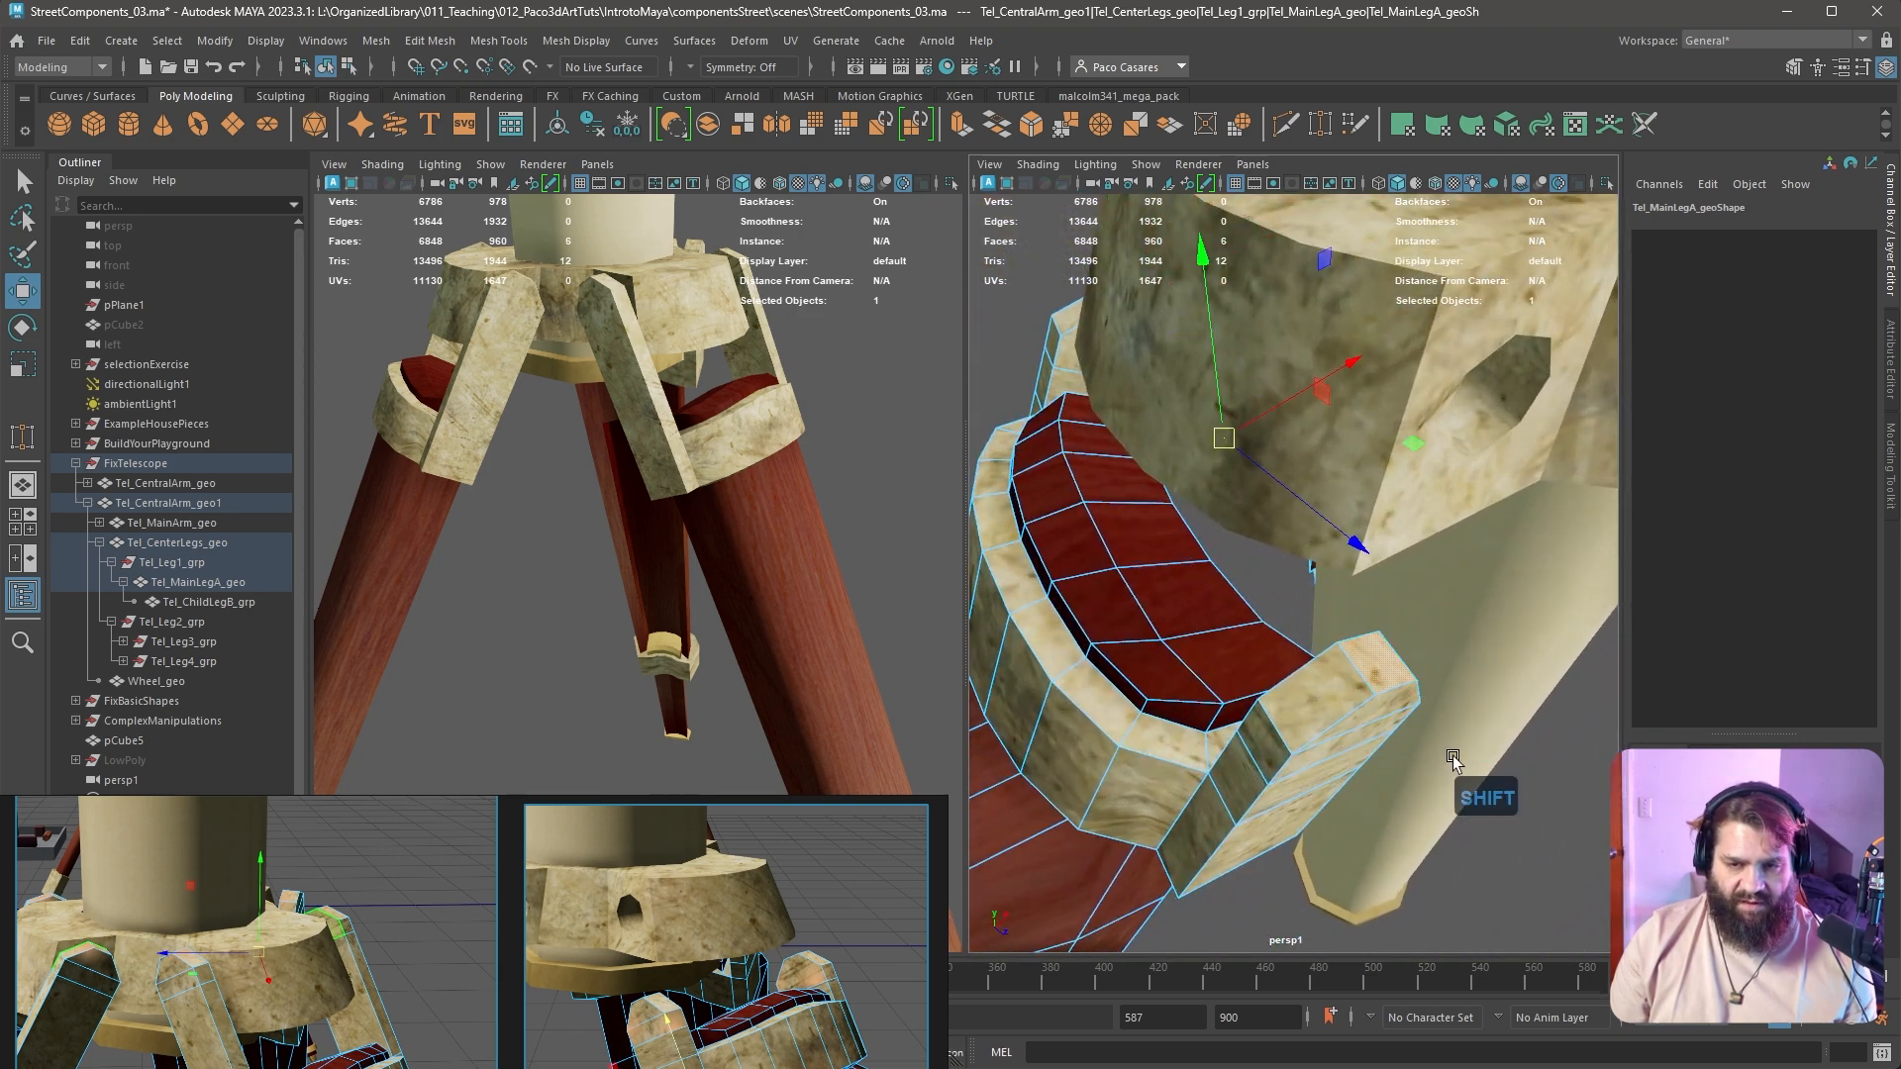
left_click_drag(1452, 760, 1303, 666, "alt")
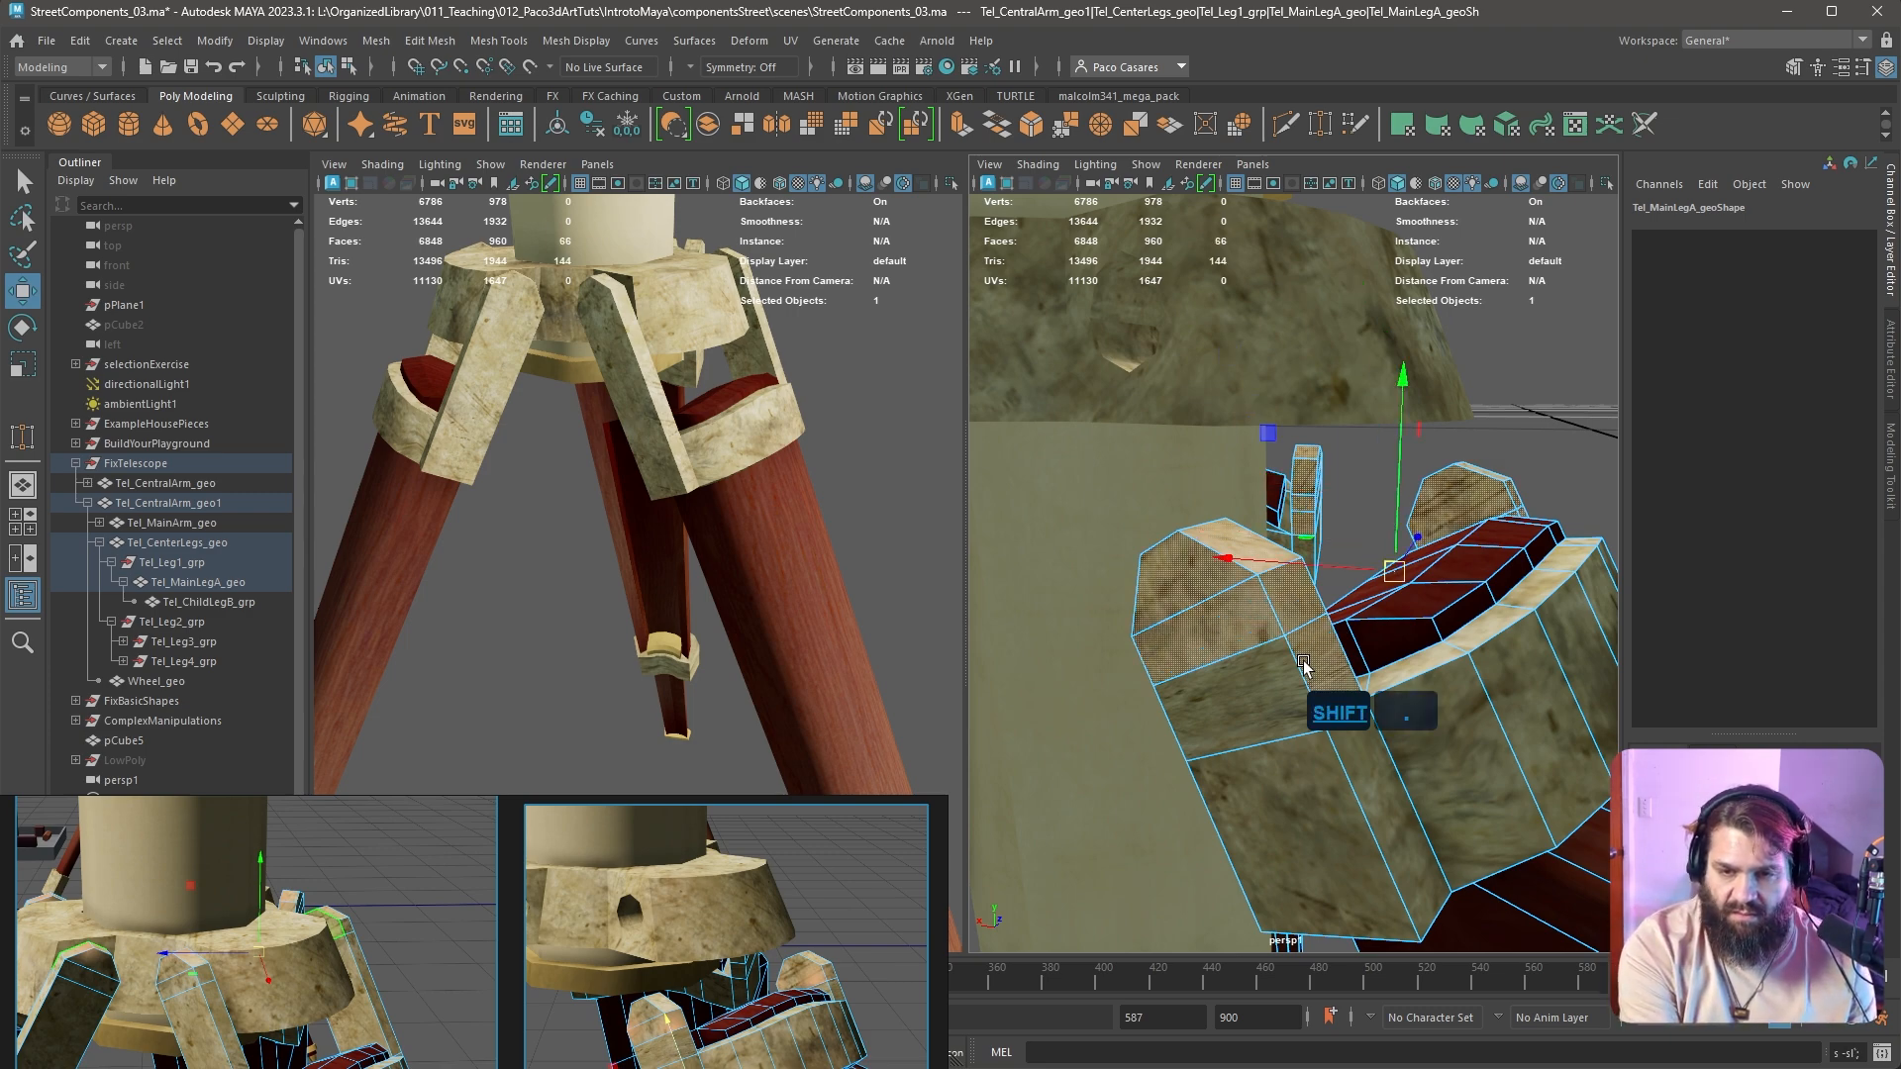
left_click(1335, 709, "shift")
left_click_drag(1336, 709, 1283, 770, "alt")
left_click(1401, 712, "shift")
left_click_drag(1401, 713, 1141, 567, "alt")
left_click_drag(1222, 699, 1120, 650, "alt")
left_click(1575, 517, "shift")
left_click_drag(1339, 723, 1350, 560, "alt")
left_click(1578, 585, "shift")
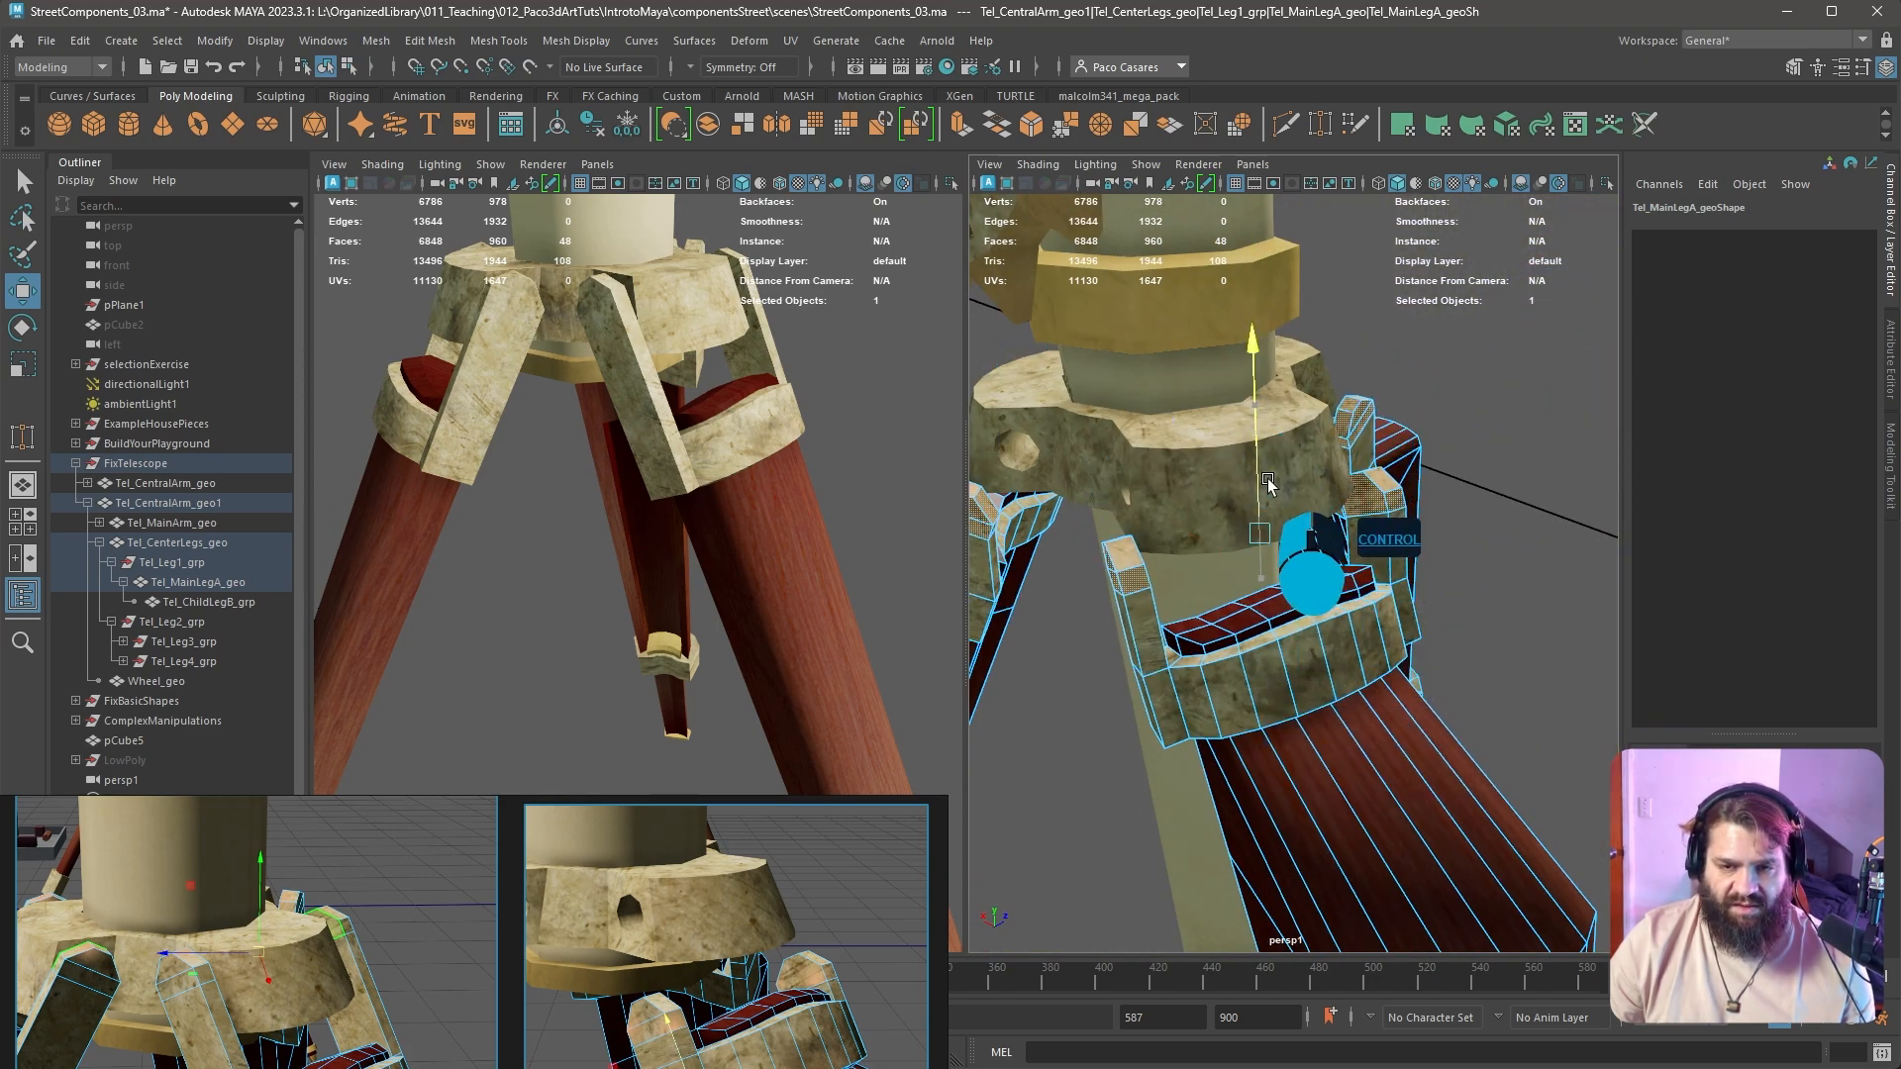
Try to align the move pivot to the bracket's side face and snap it to a corner, and undo the attempt
left_click_drag(1391, 589, 1228, 522, "alt")
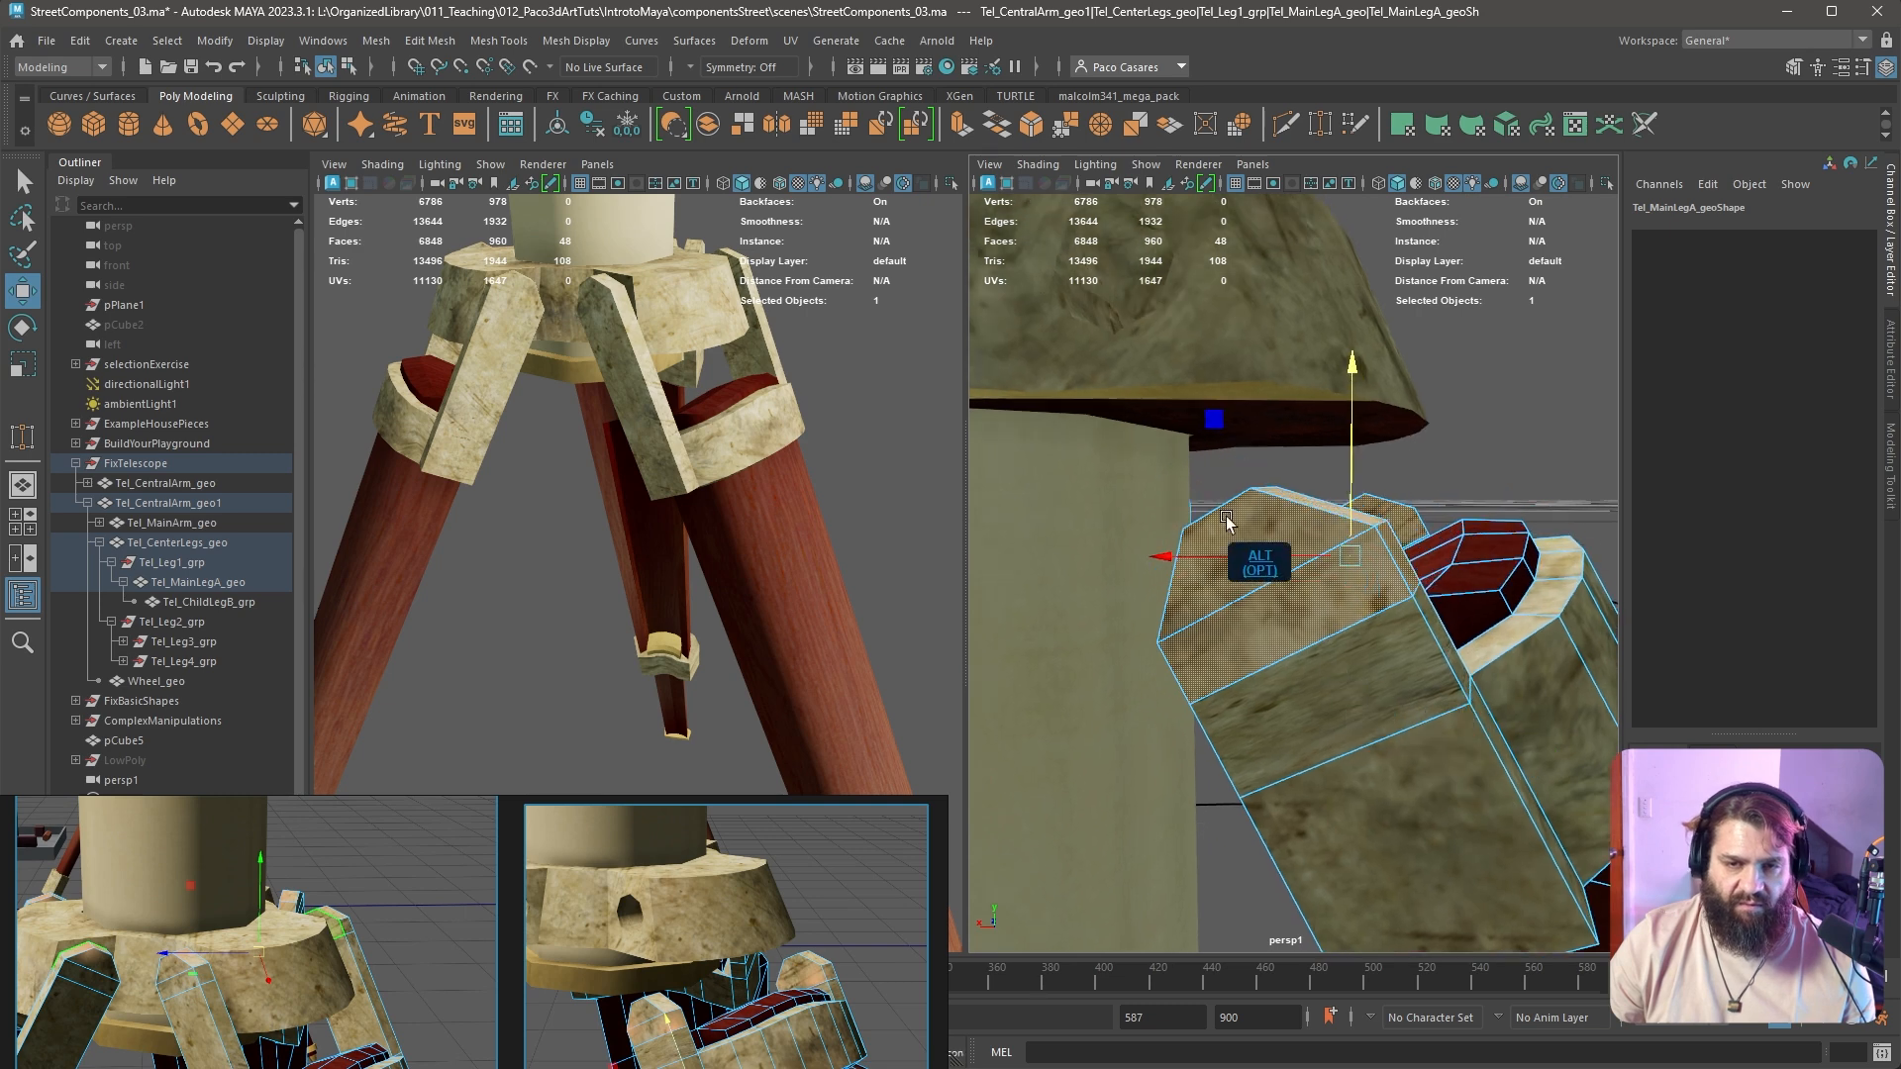
left_click_drag(1426, 674, 1459, 730, "alt")
left_click_drag(1332, 616, 1356, 733, "alt")
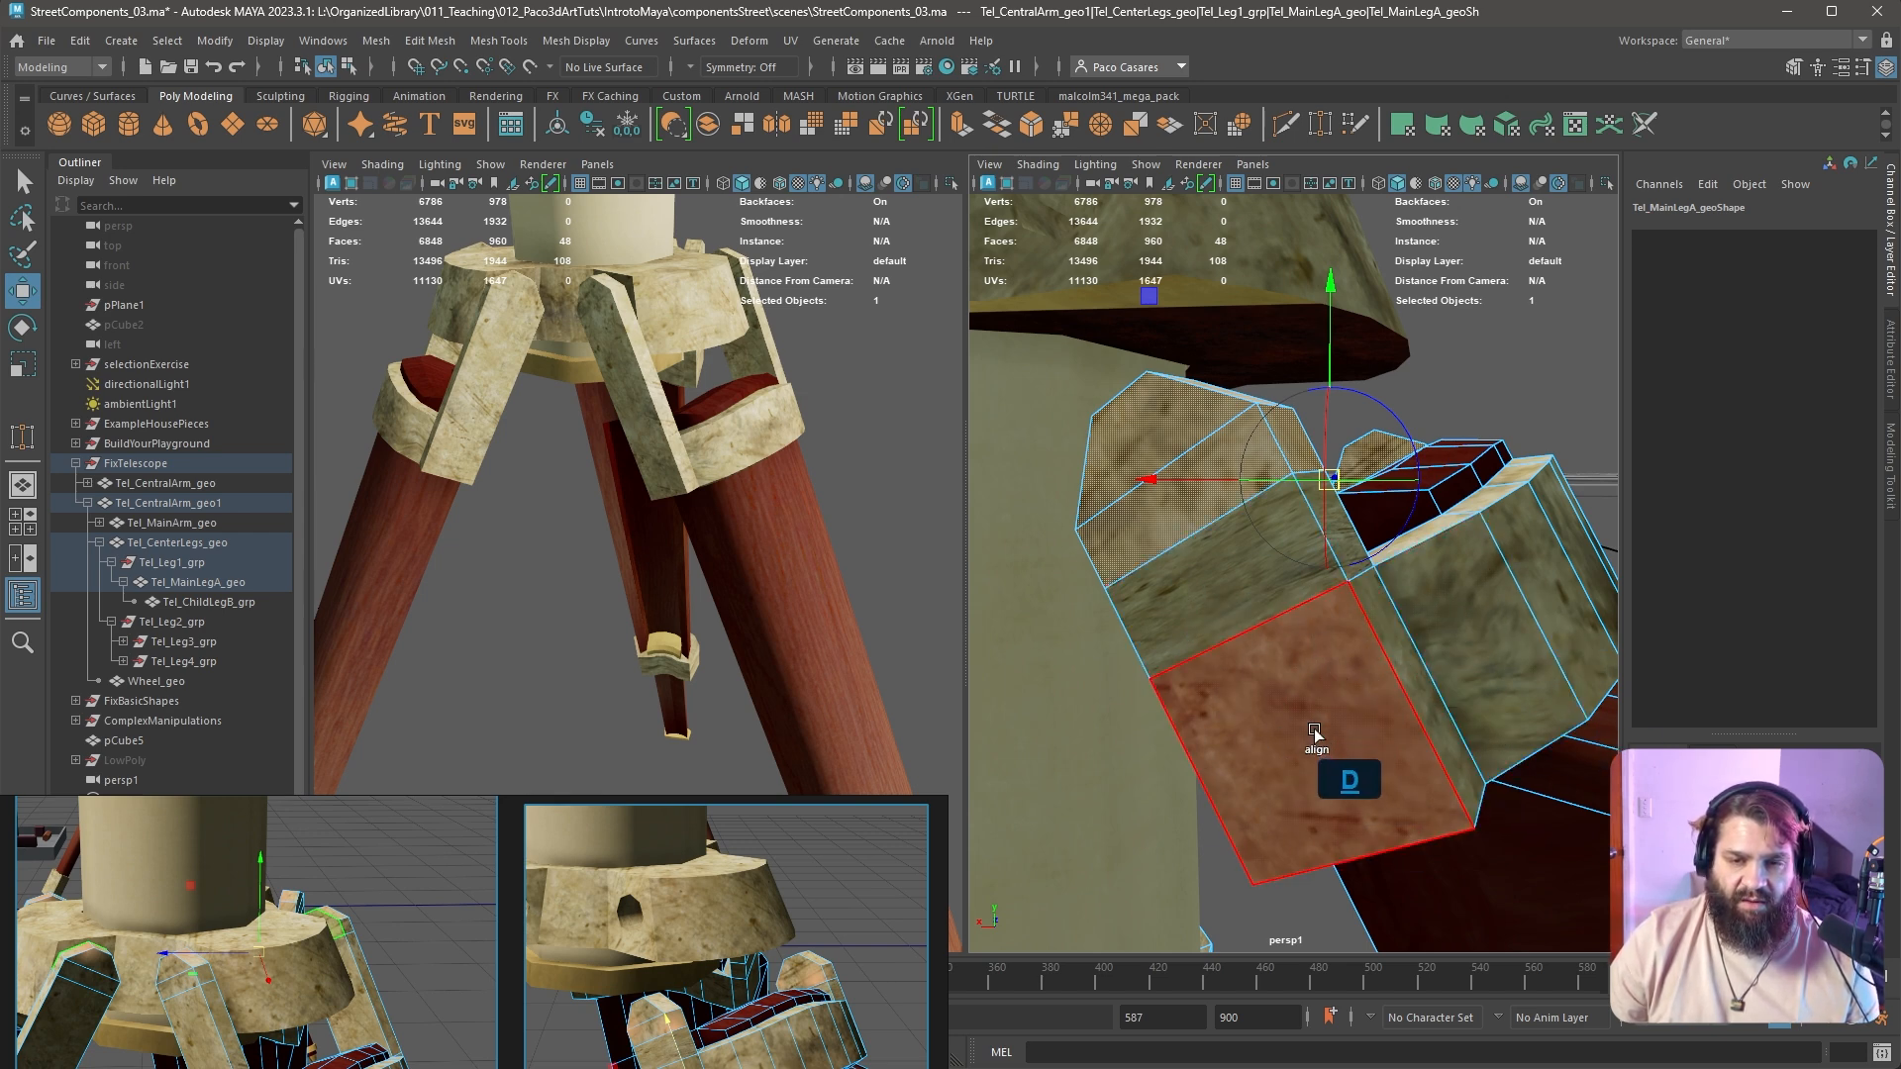
left_click(1314, 733)
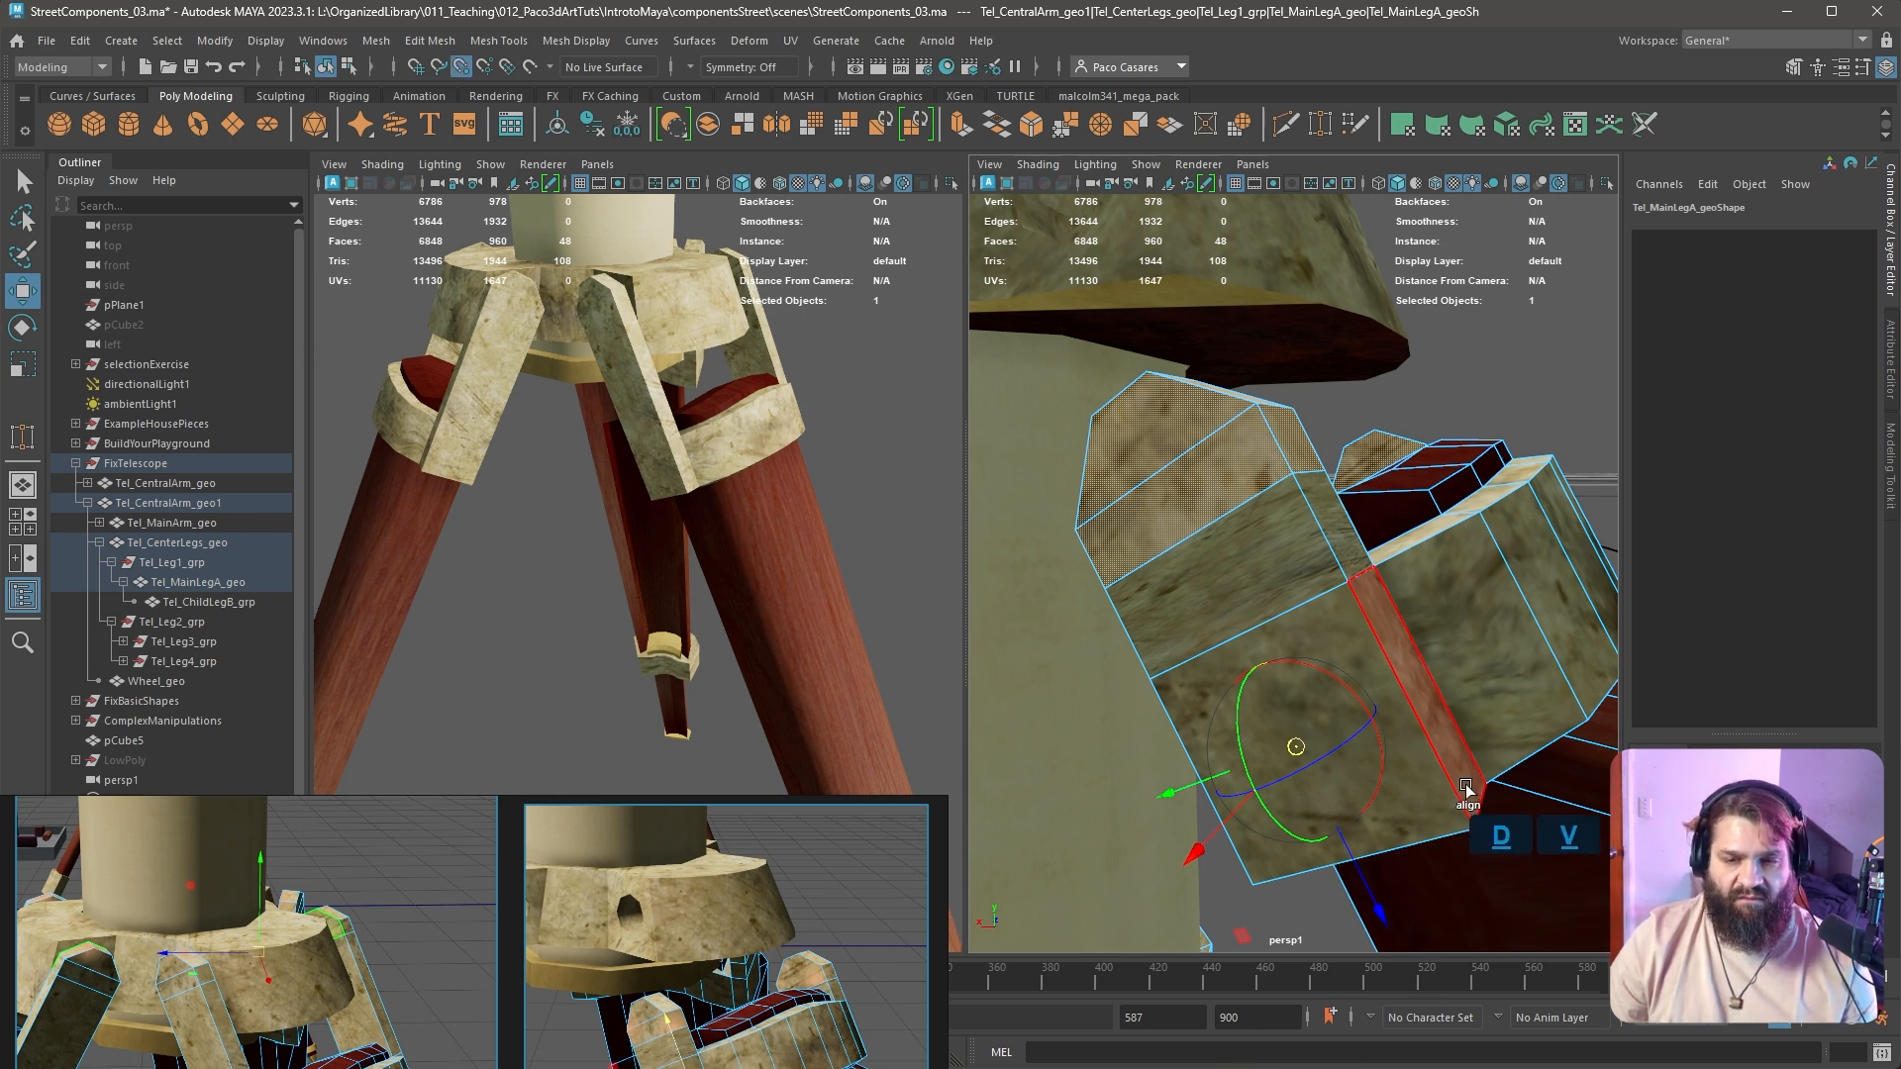
left_click_drag(1296, 747, 980, 579)
key("d+v")
key("ctrl+z")
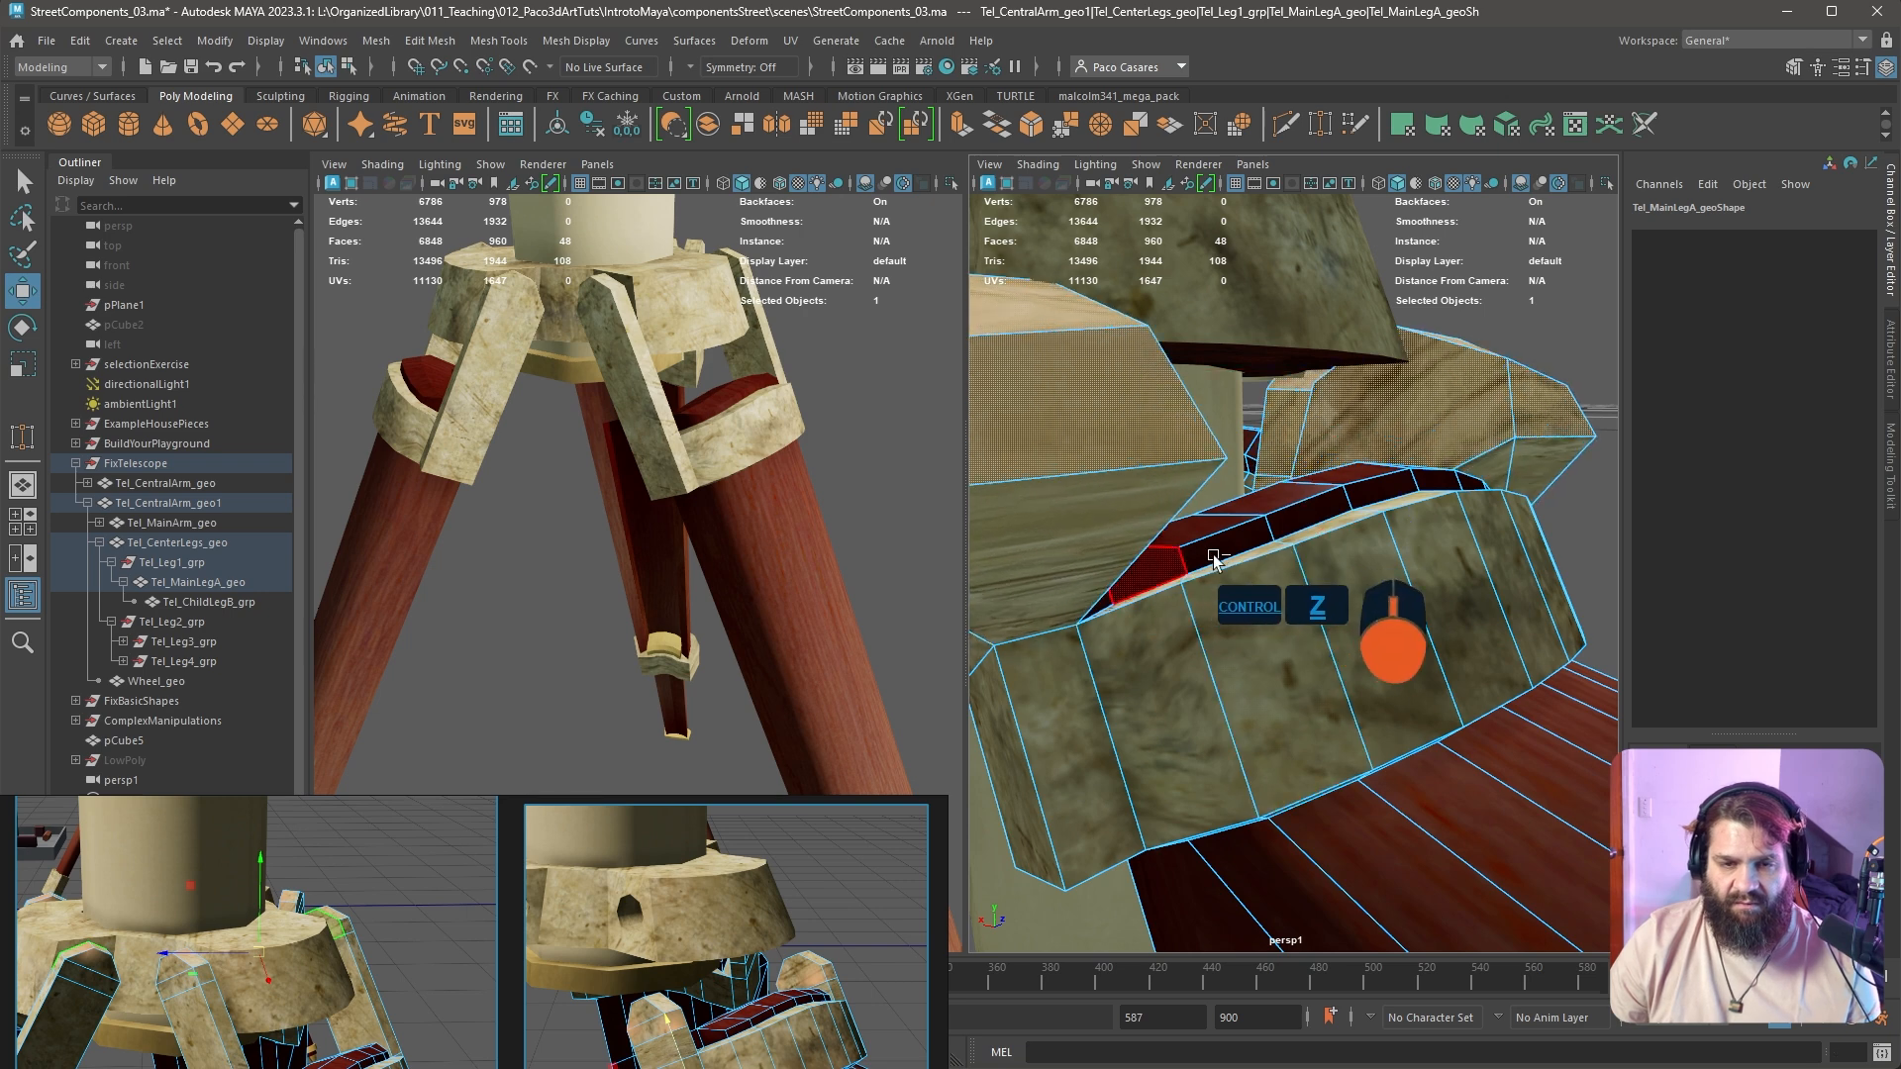
key("ctrl+z")
key("ctrl+z")
Align the move pivot of the selected faces with the bracket's slanted side face and place it at the bracket's upper end
left_click_drag(1281, 592, 1361, 563, "alt")
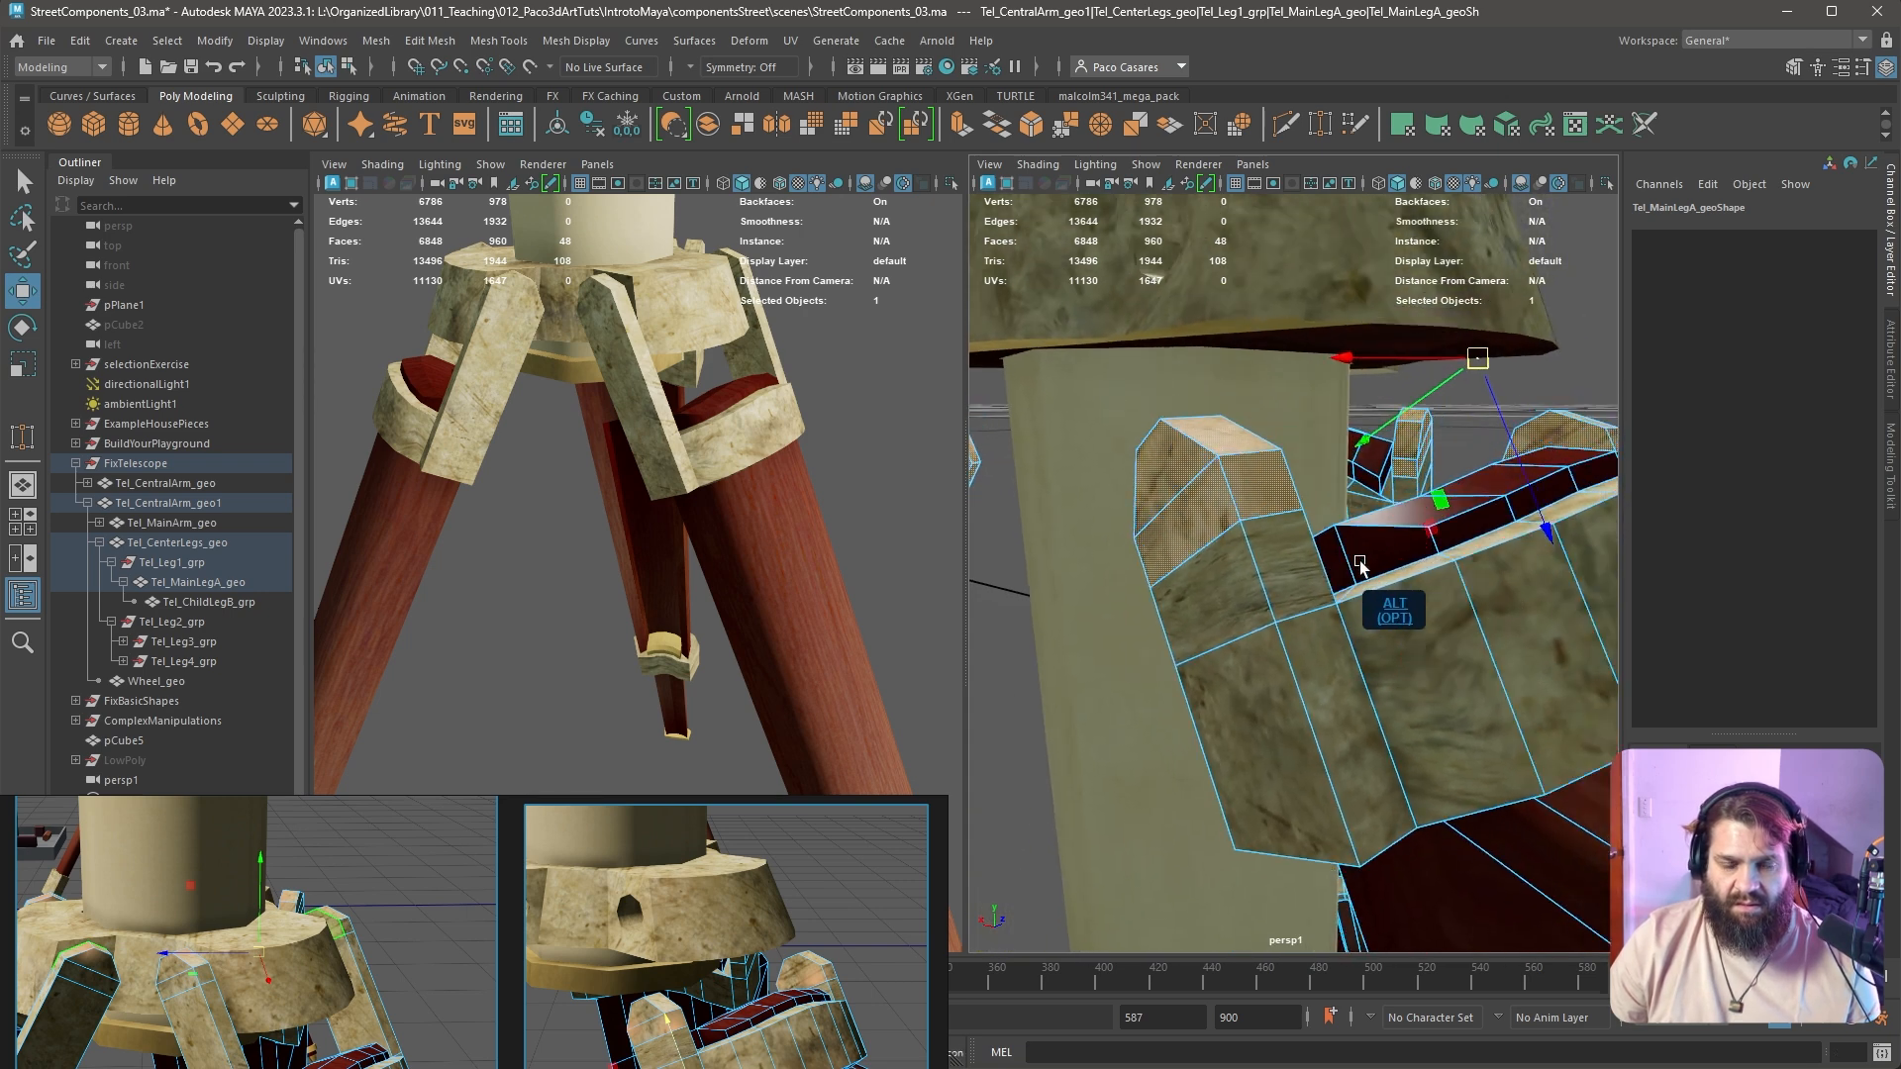
right_click_drag(1360, 563, 1326, 543, "alt")
key("d+v")
left_click_drag(1453, 394, 1196, 622)
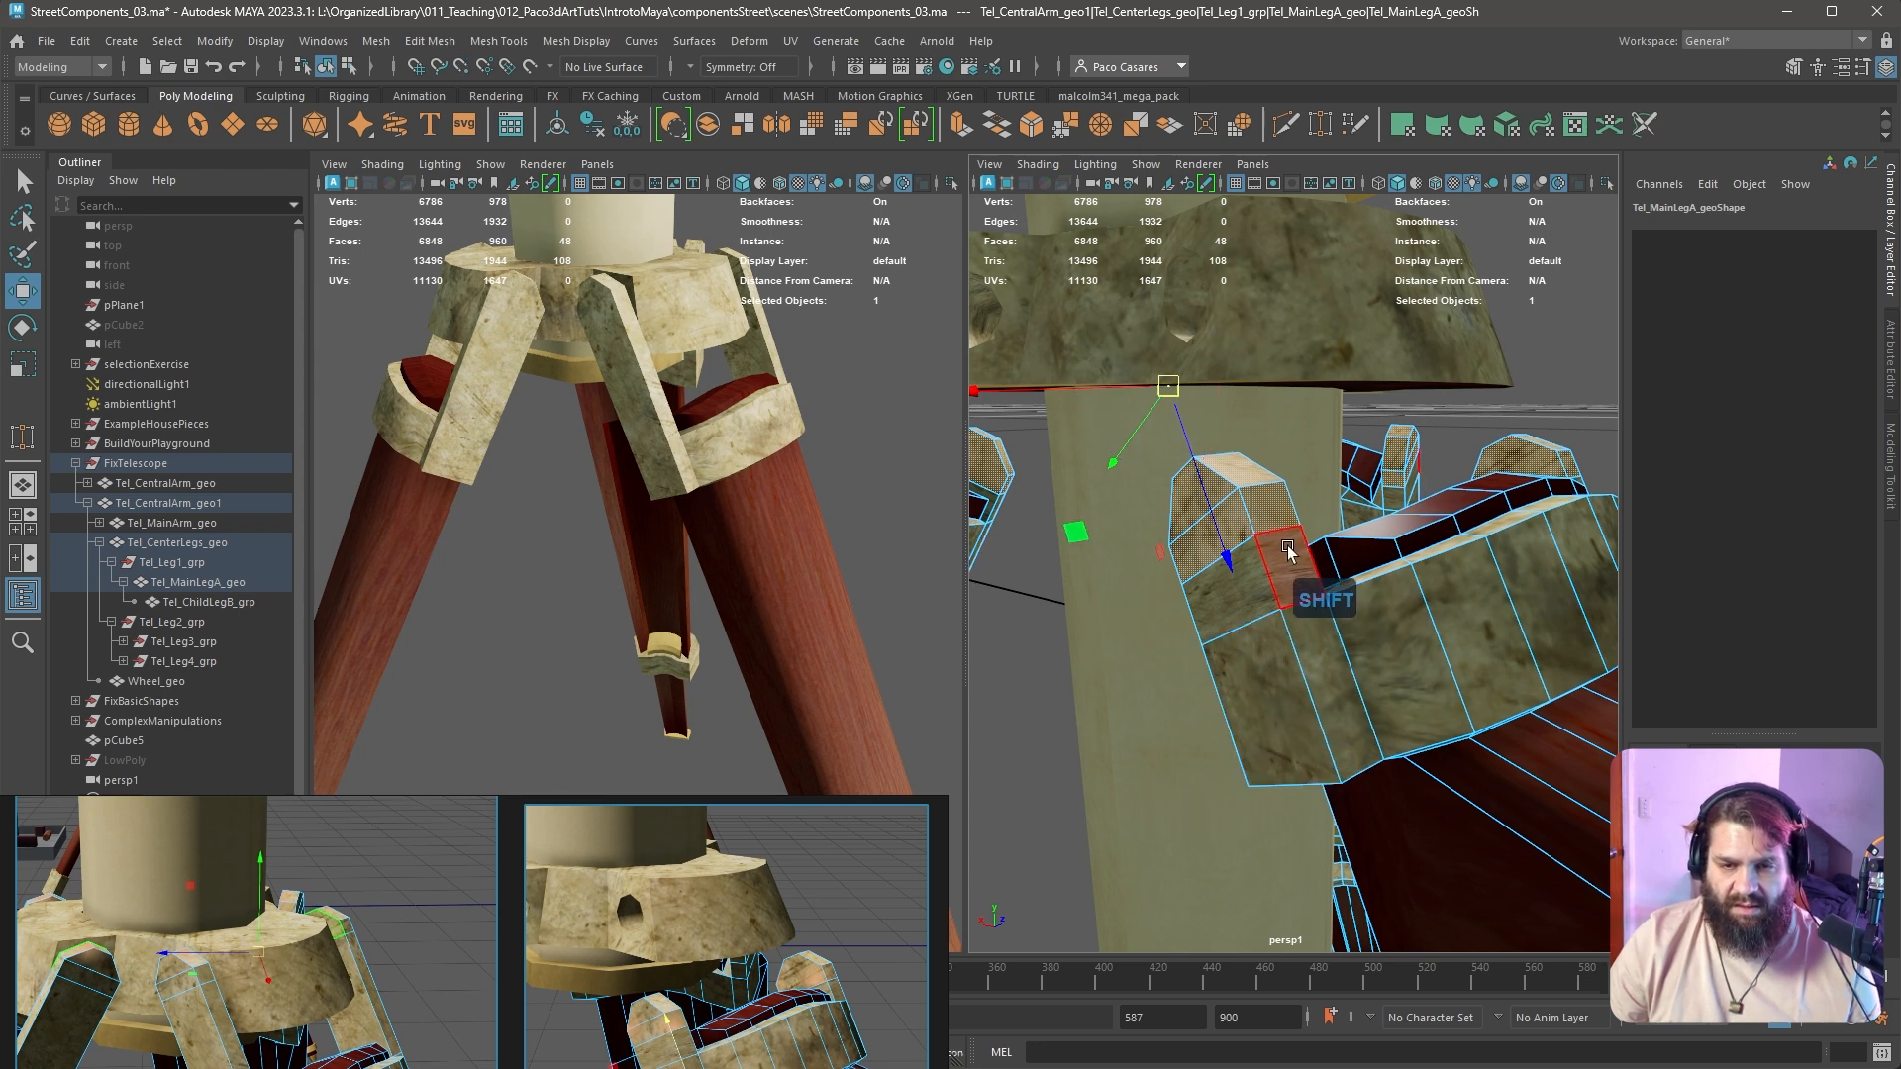
left_click(1273, 720)
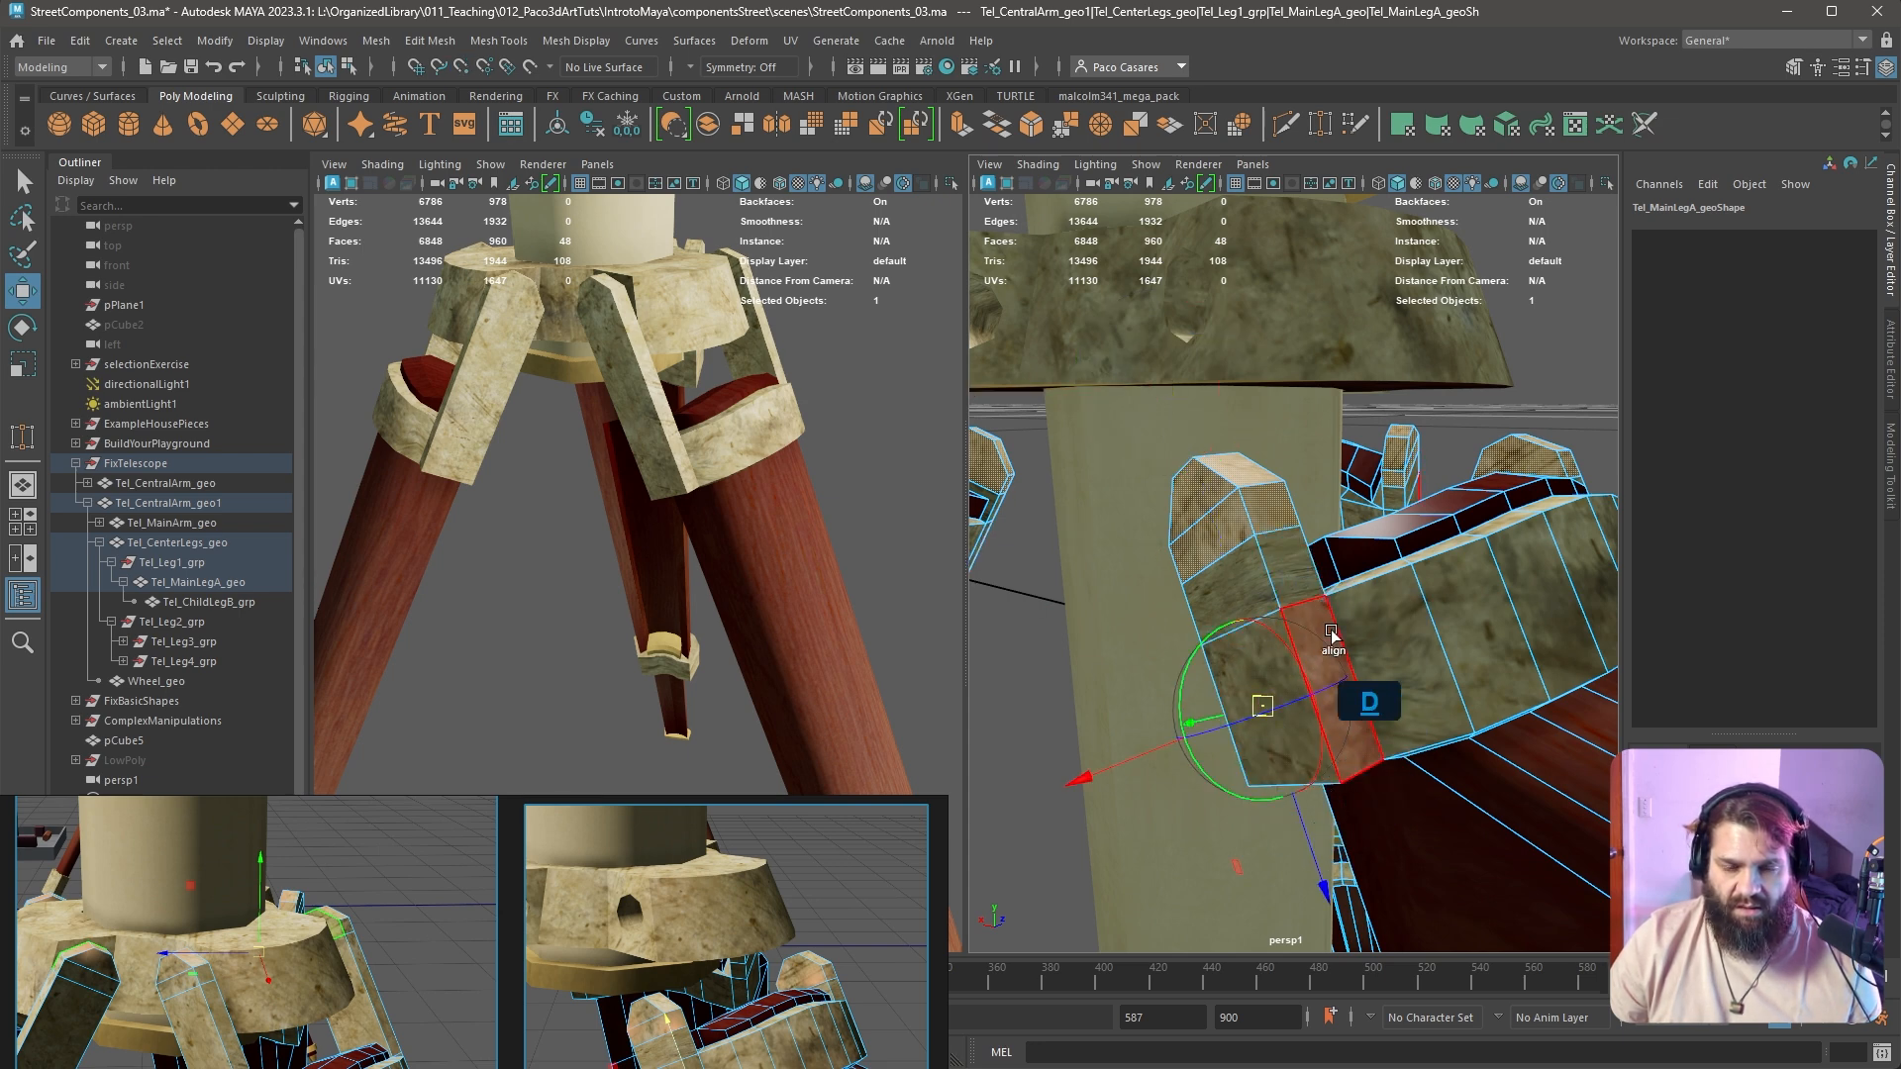
left_click(1213, 562)
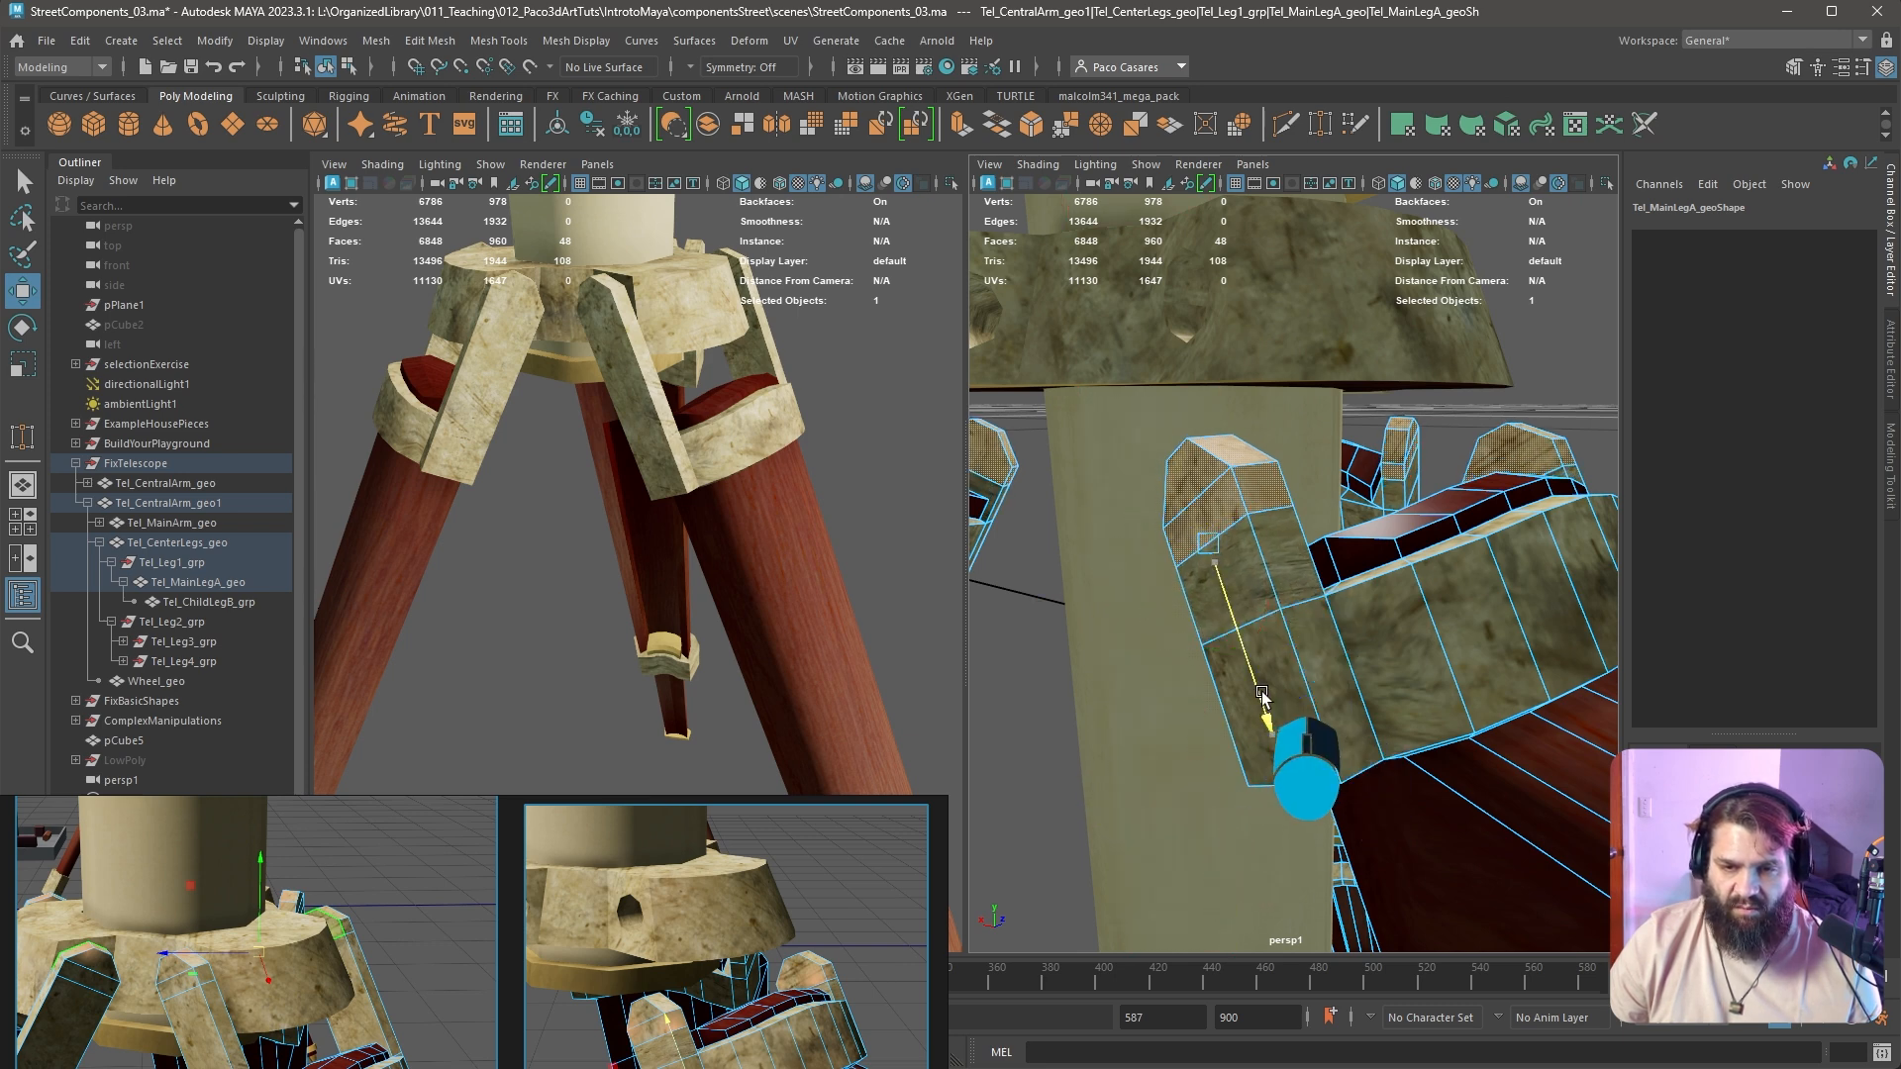
Slide the selected bracket ends upward along the bracket's own axis until they overlap the side of the central collar
left_click_drag(1218, 592, 1366, 530)
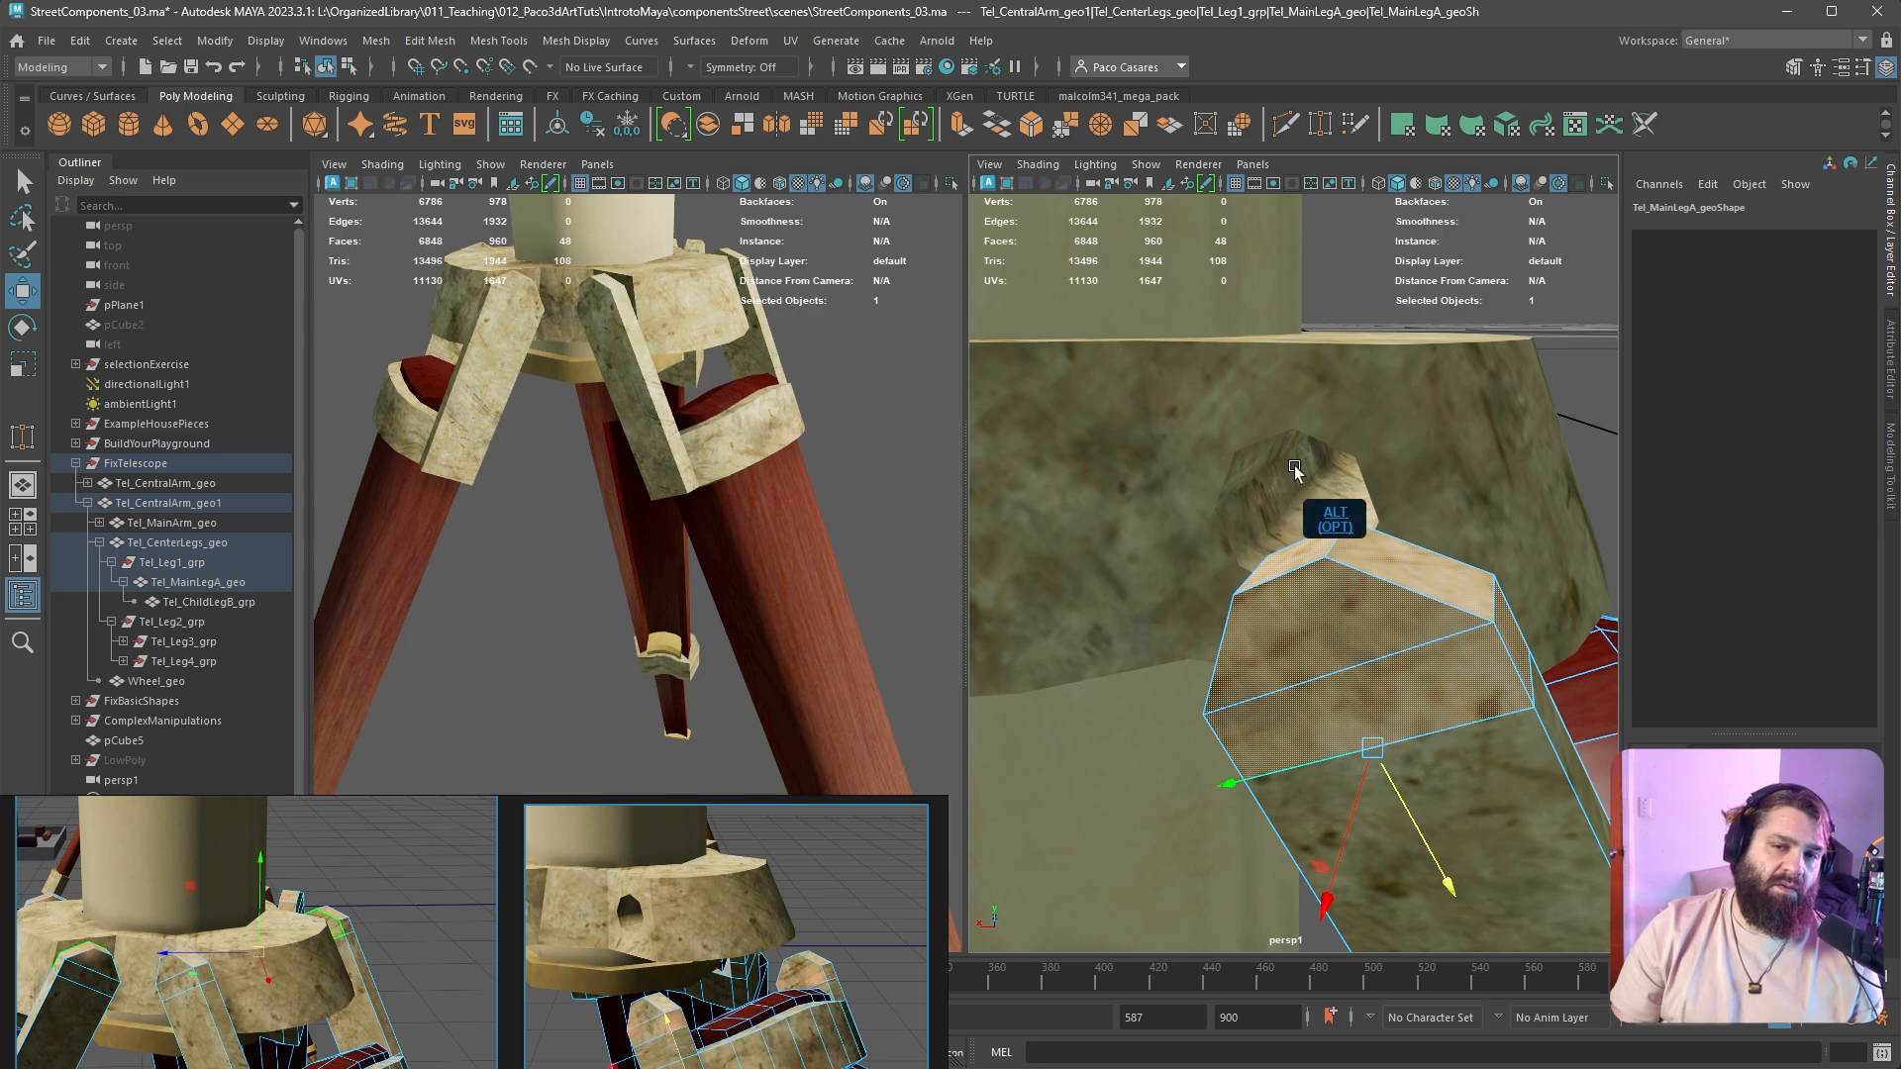
left_click_drag(1296, 470, 1303, 755, "alt")
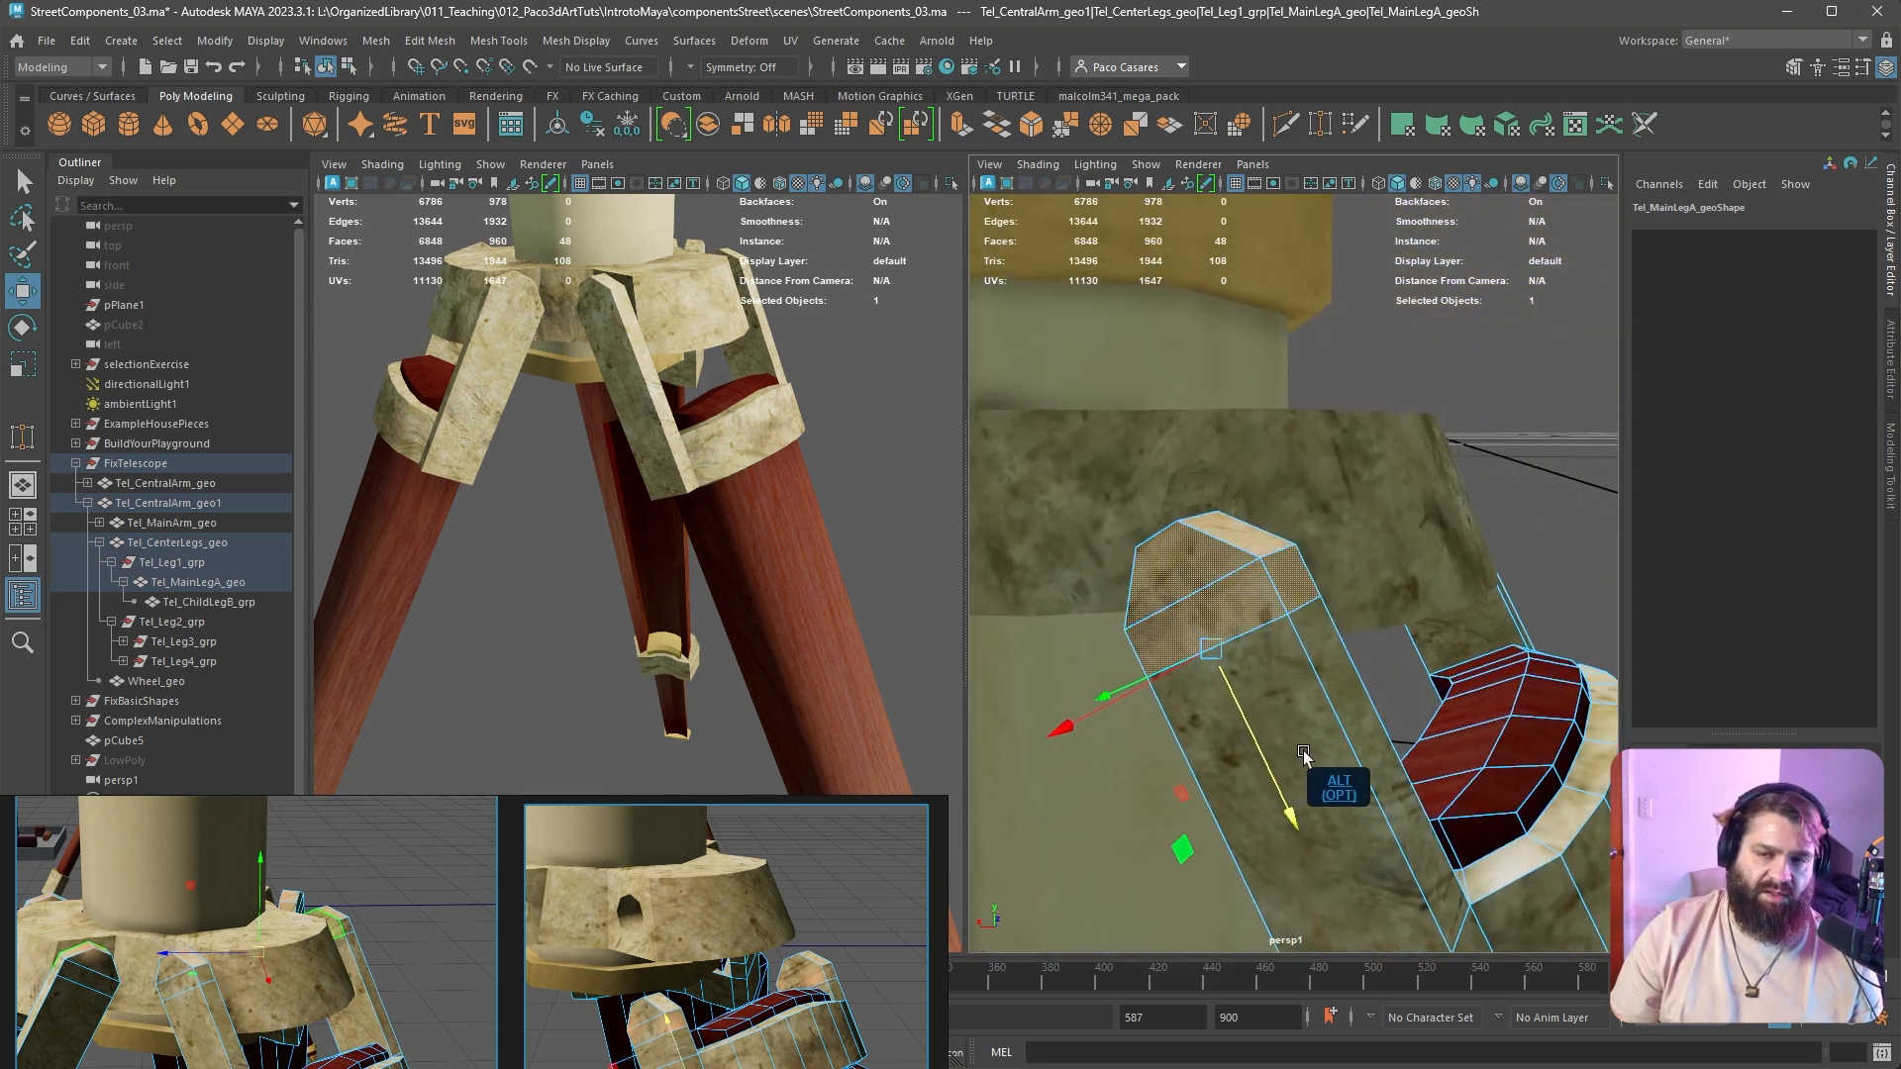
middle_click_drag(1287, 804, 1224, 720)
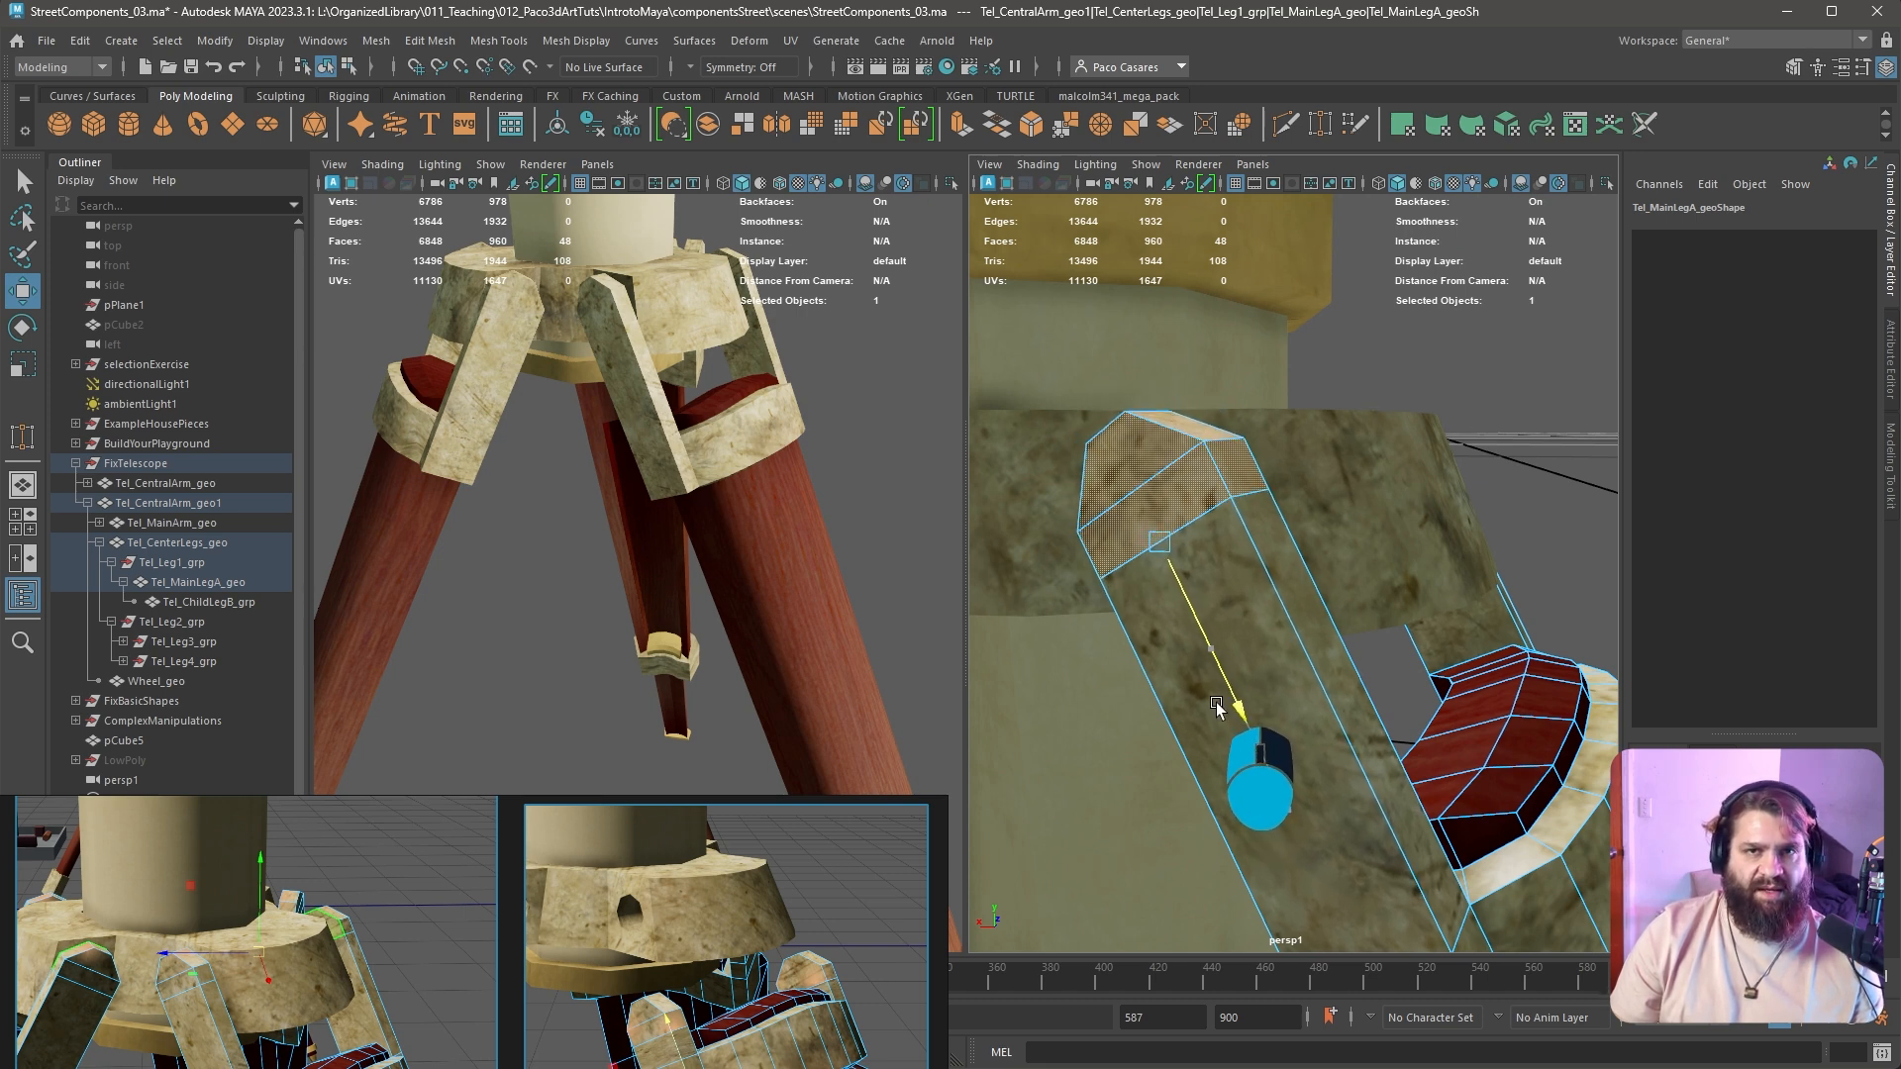
mouse_move(1217, 705)
middle_mouse_down()
mouse_move(1253, 882)
mouse_move(1199, 720)
middle_mouse_up()
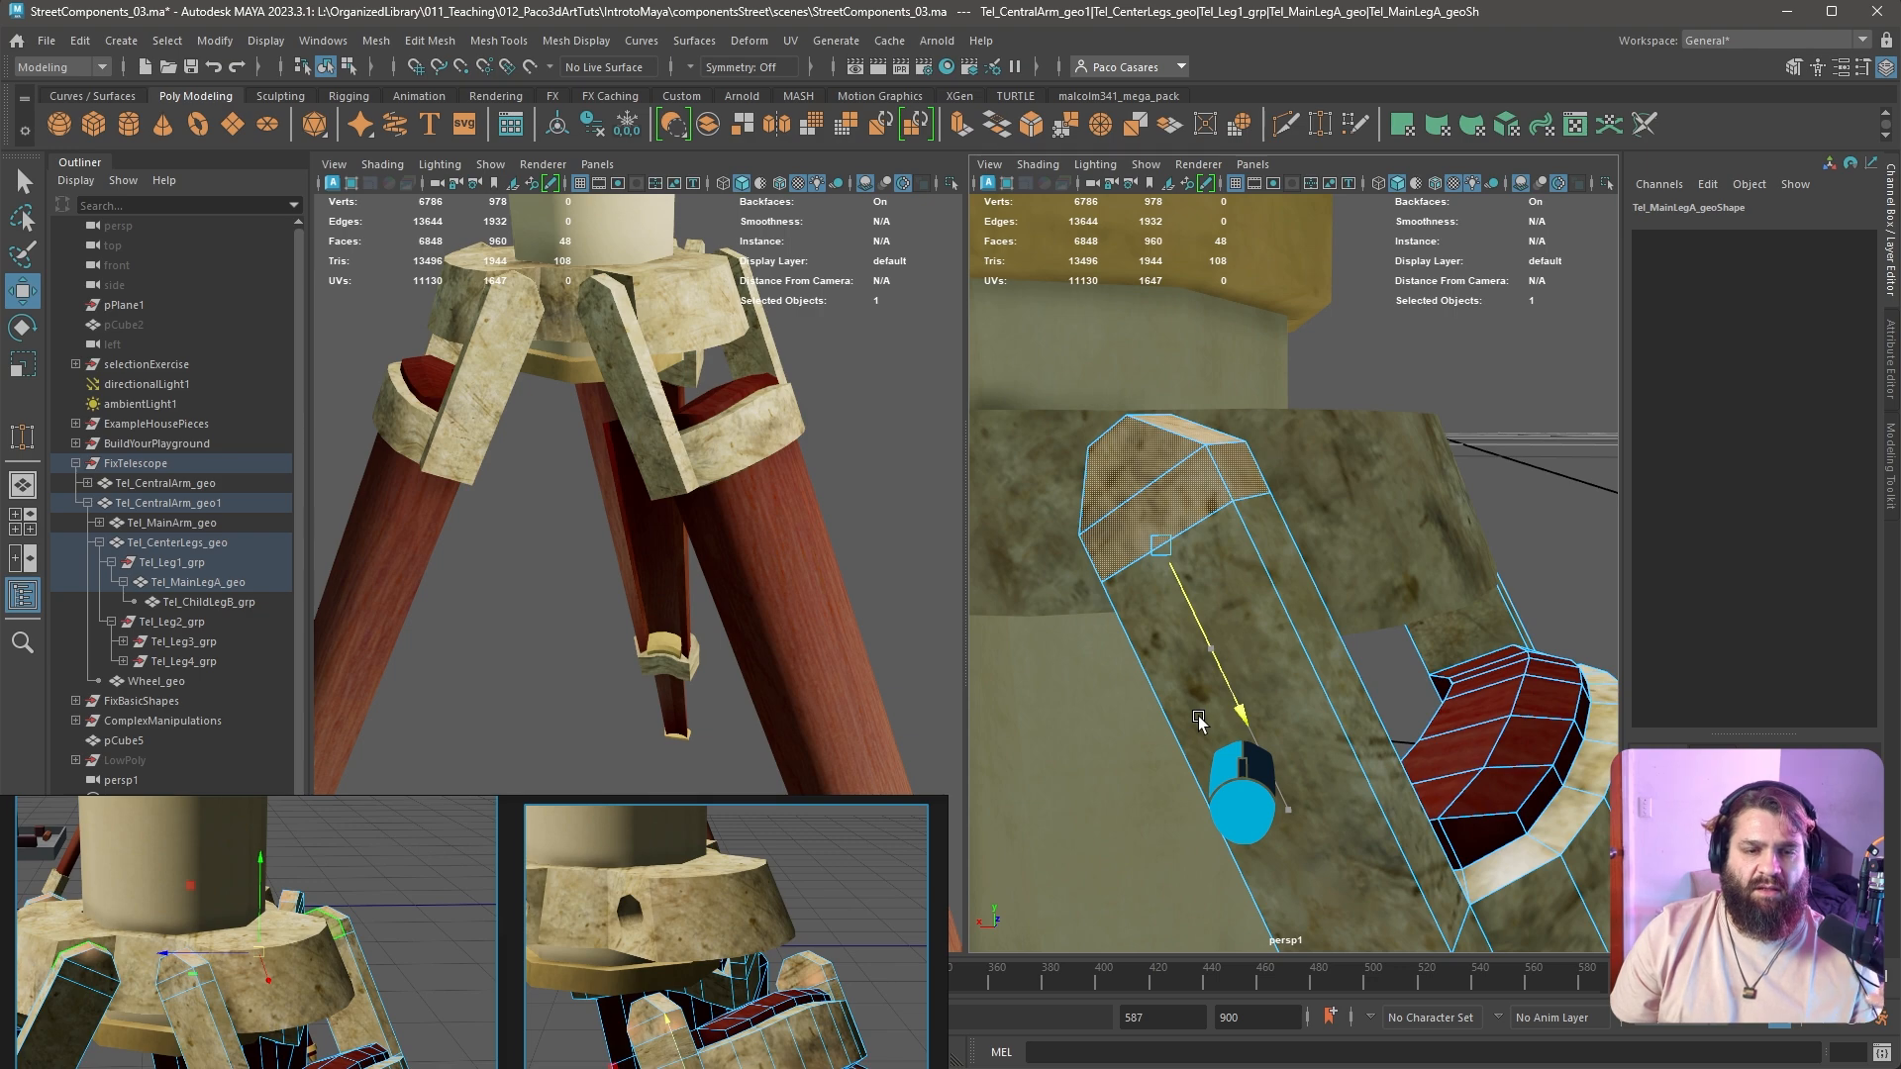
middle_click_drag(1199, 721, 1200, 721)
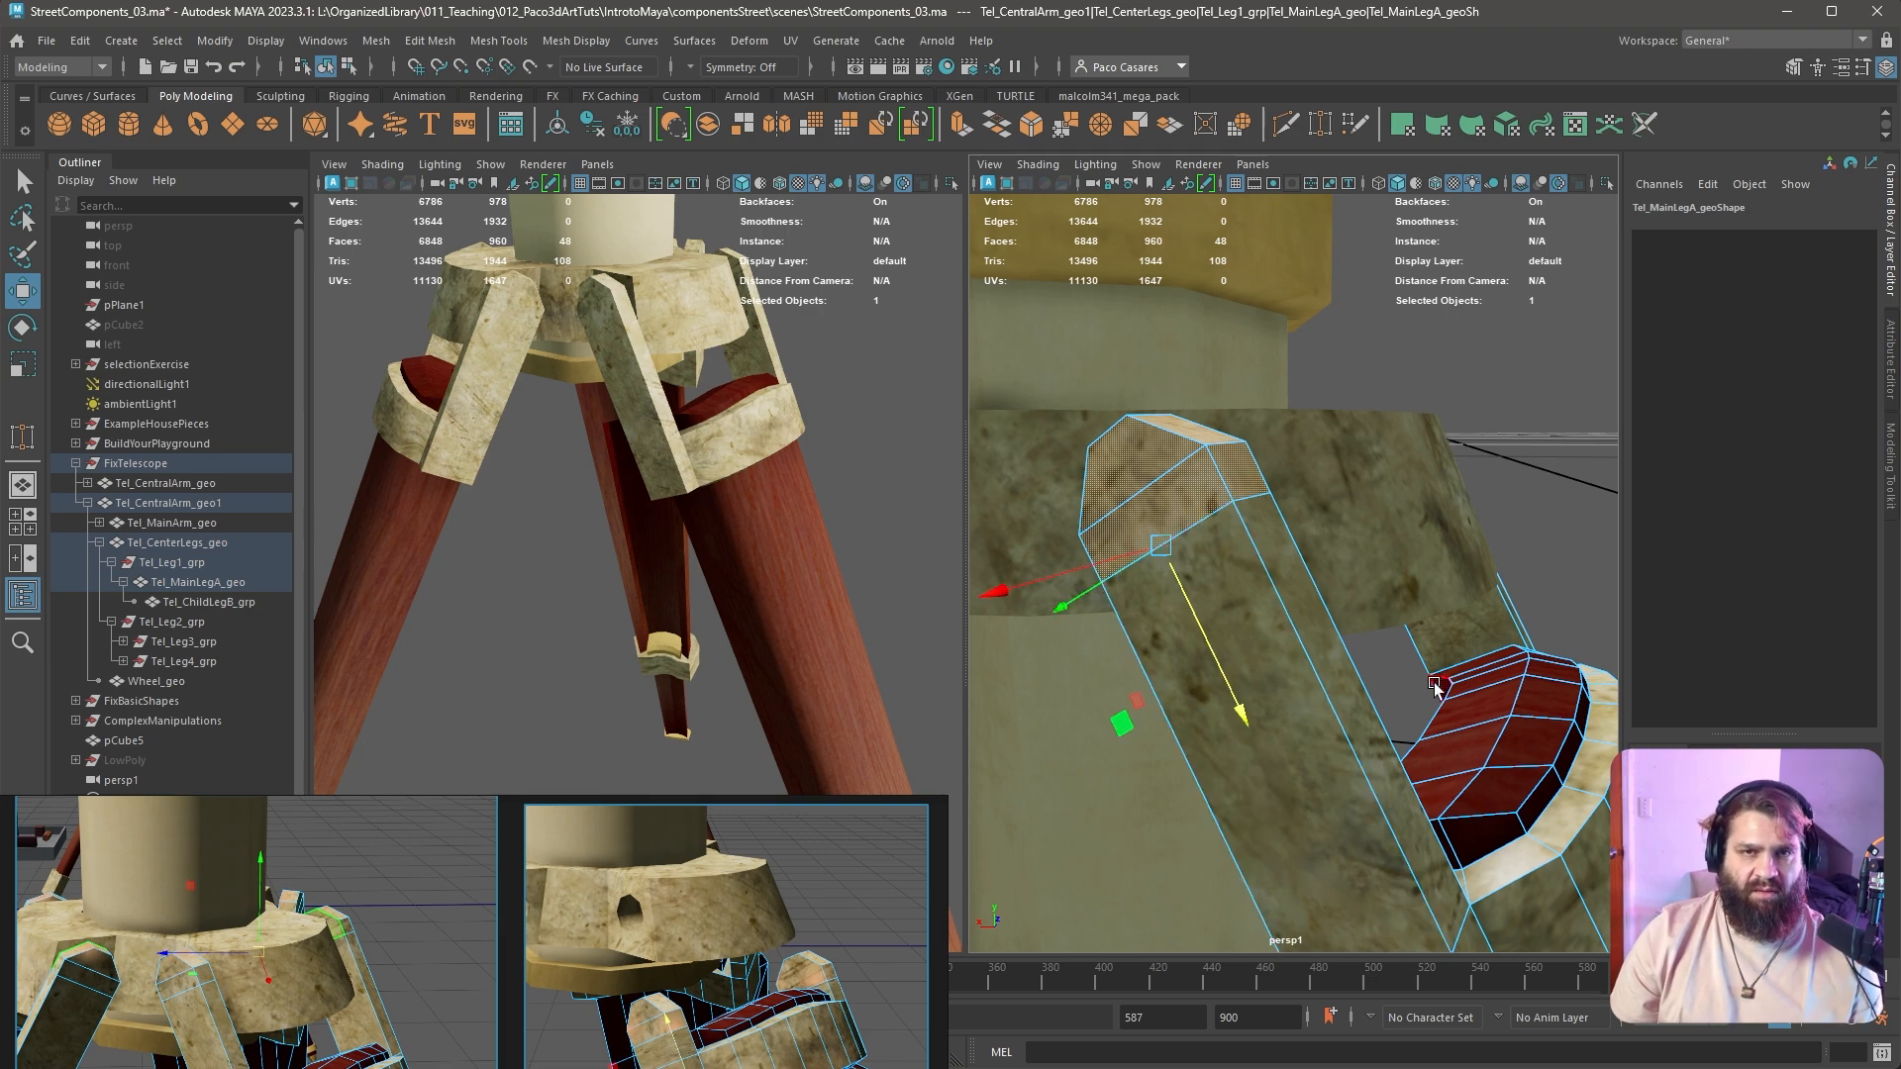
mouse_move(1423, 507)
left_mouse_down("alt")
mouse_move(1367, 555)
mouse_move(1493, 579)
mouse_move(1300, 587)
mouse_move(1399, 510)
left_mouse_up("alt")
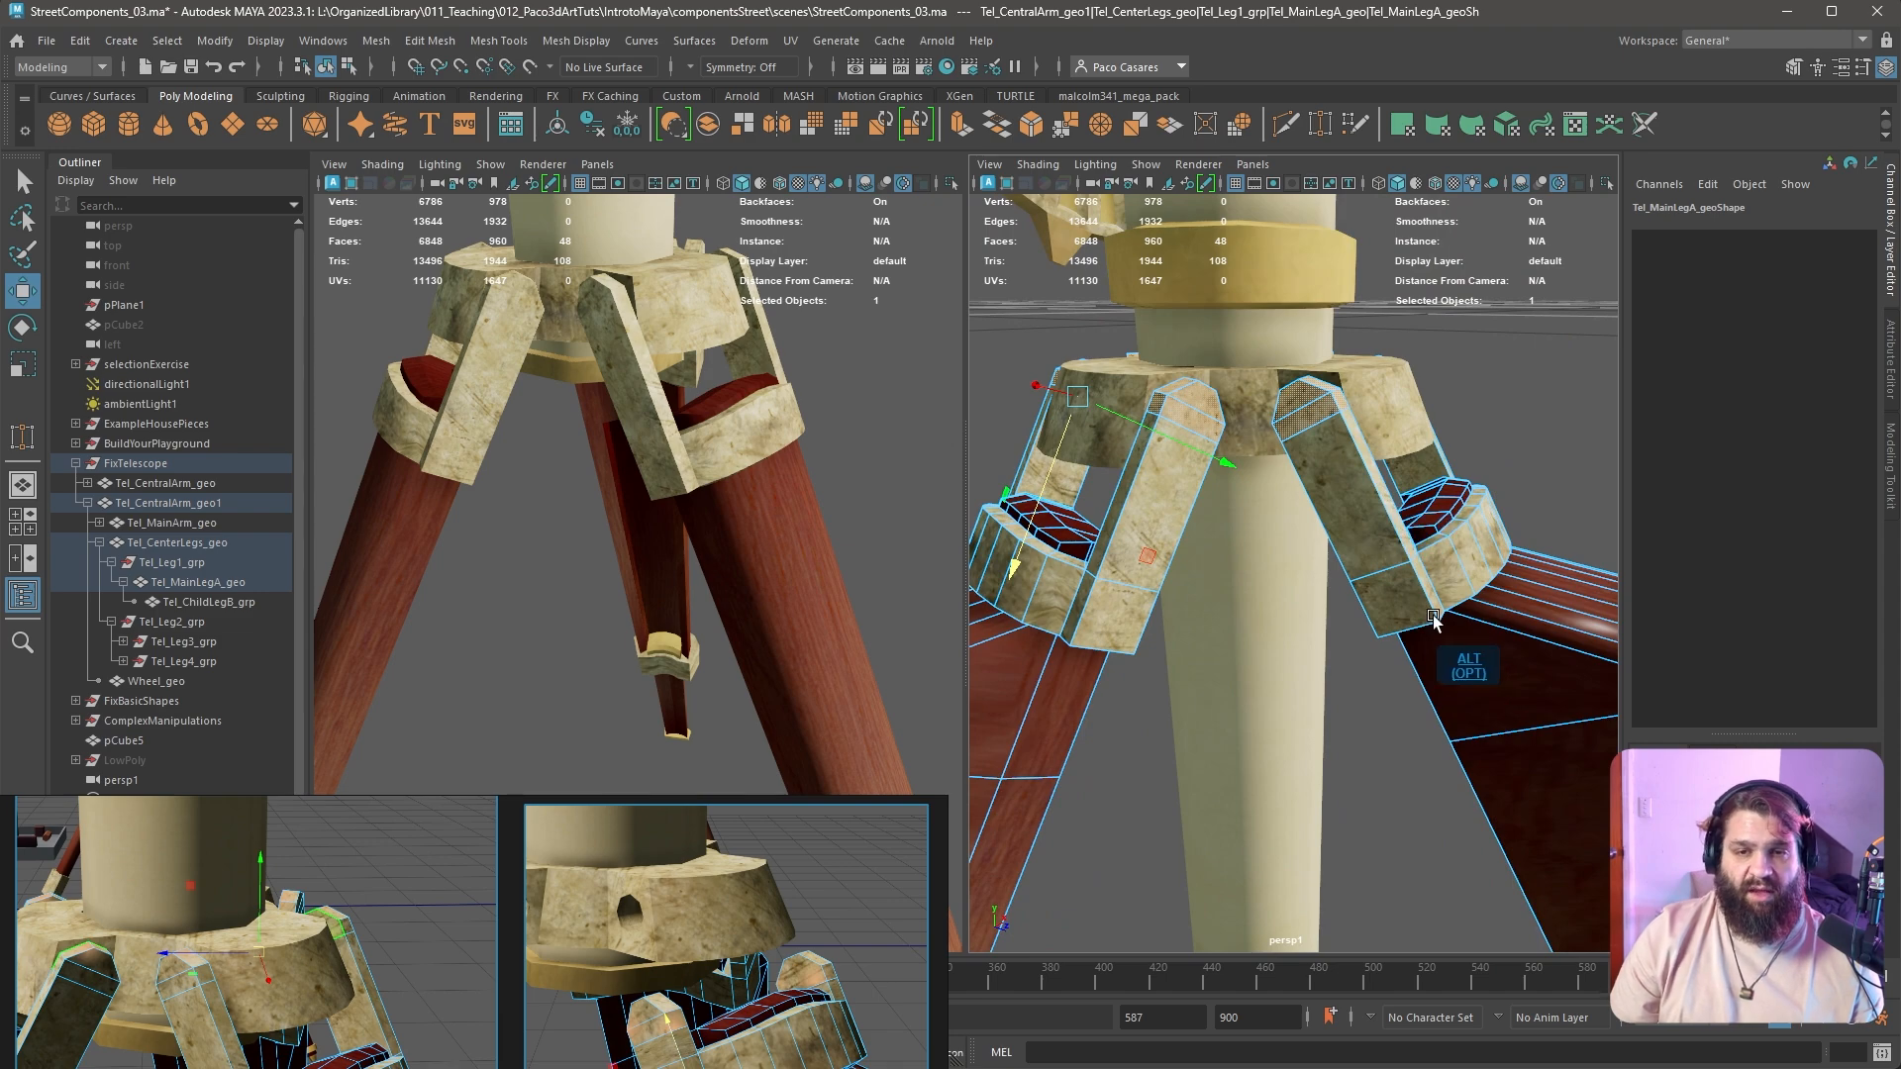
mouse_move(1357, 661)
left_mouse_down("alt")
mouse_move(1396, 699)
mouse_move(1361, 673)
left_mouse_up("alt")
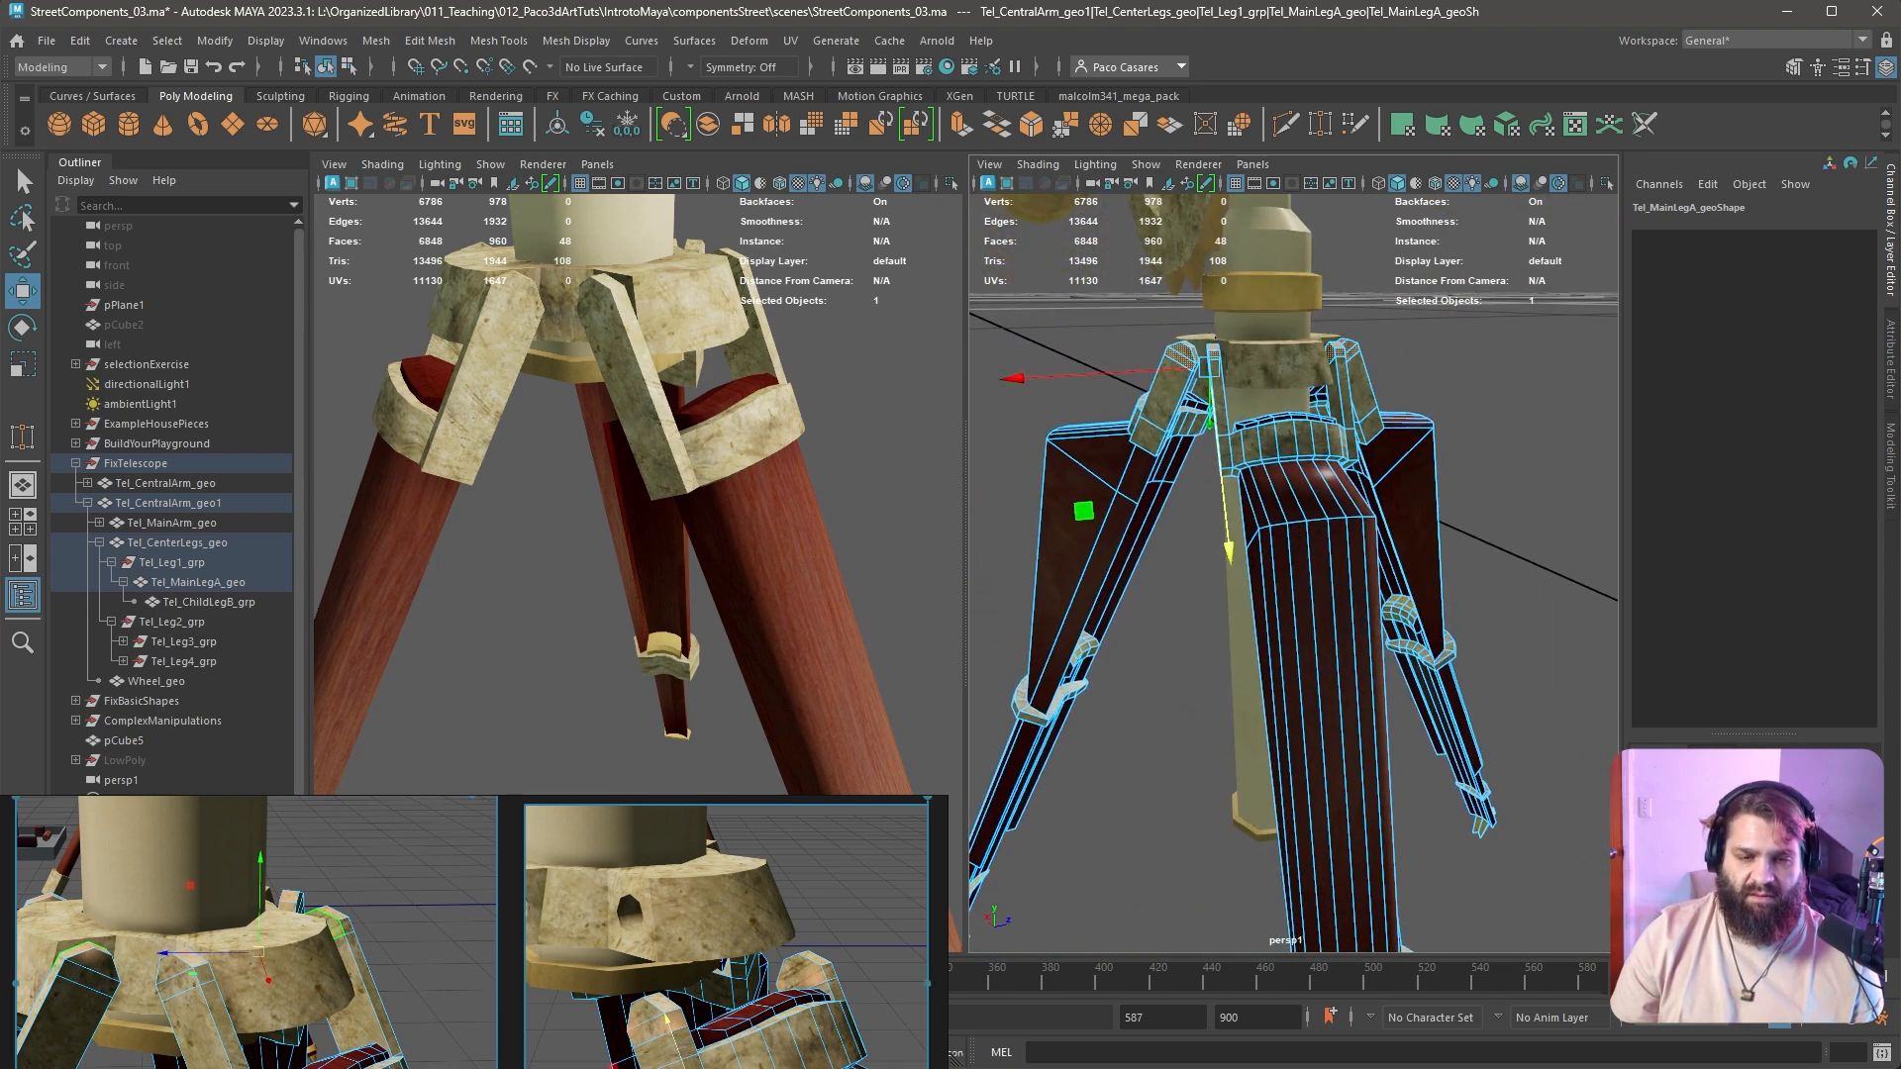
Move the finished bracket reference pair out of its Correct and Wrong columns to a free area of the reference board
left_click(592, 1040)
scroll(563, 1065, "down", 2)
middle_click_drag(570, 1060, 688, 976)
left_click_drag(620, 1033, 272, 1024)
scroll(273, 1024, "down", 2)
middle_click_drag(273, 1024, 471, 958)
left_click_drag(464, 930, 240, 884)
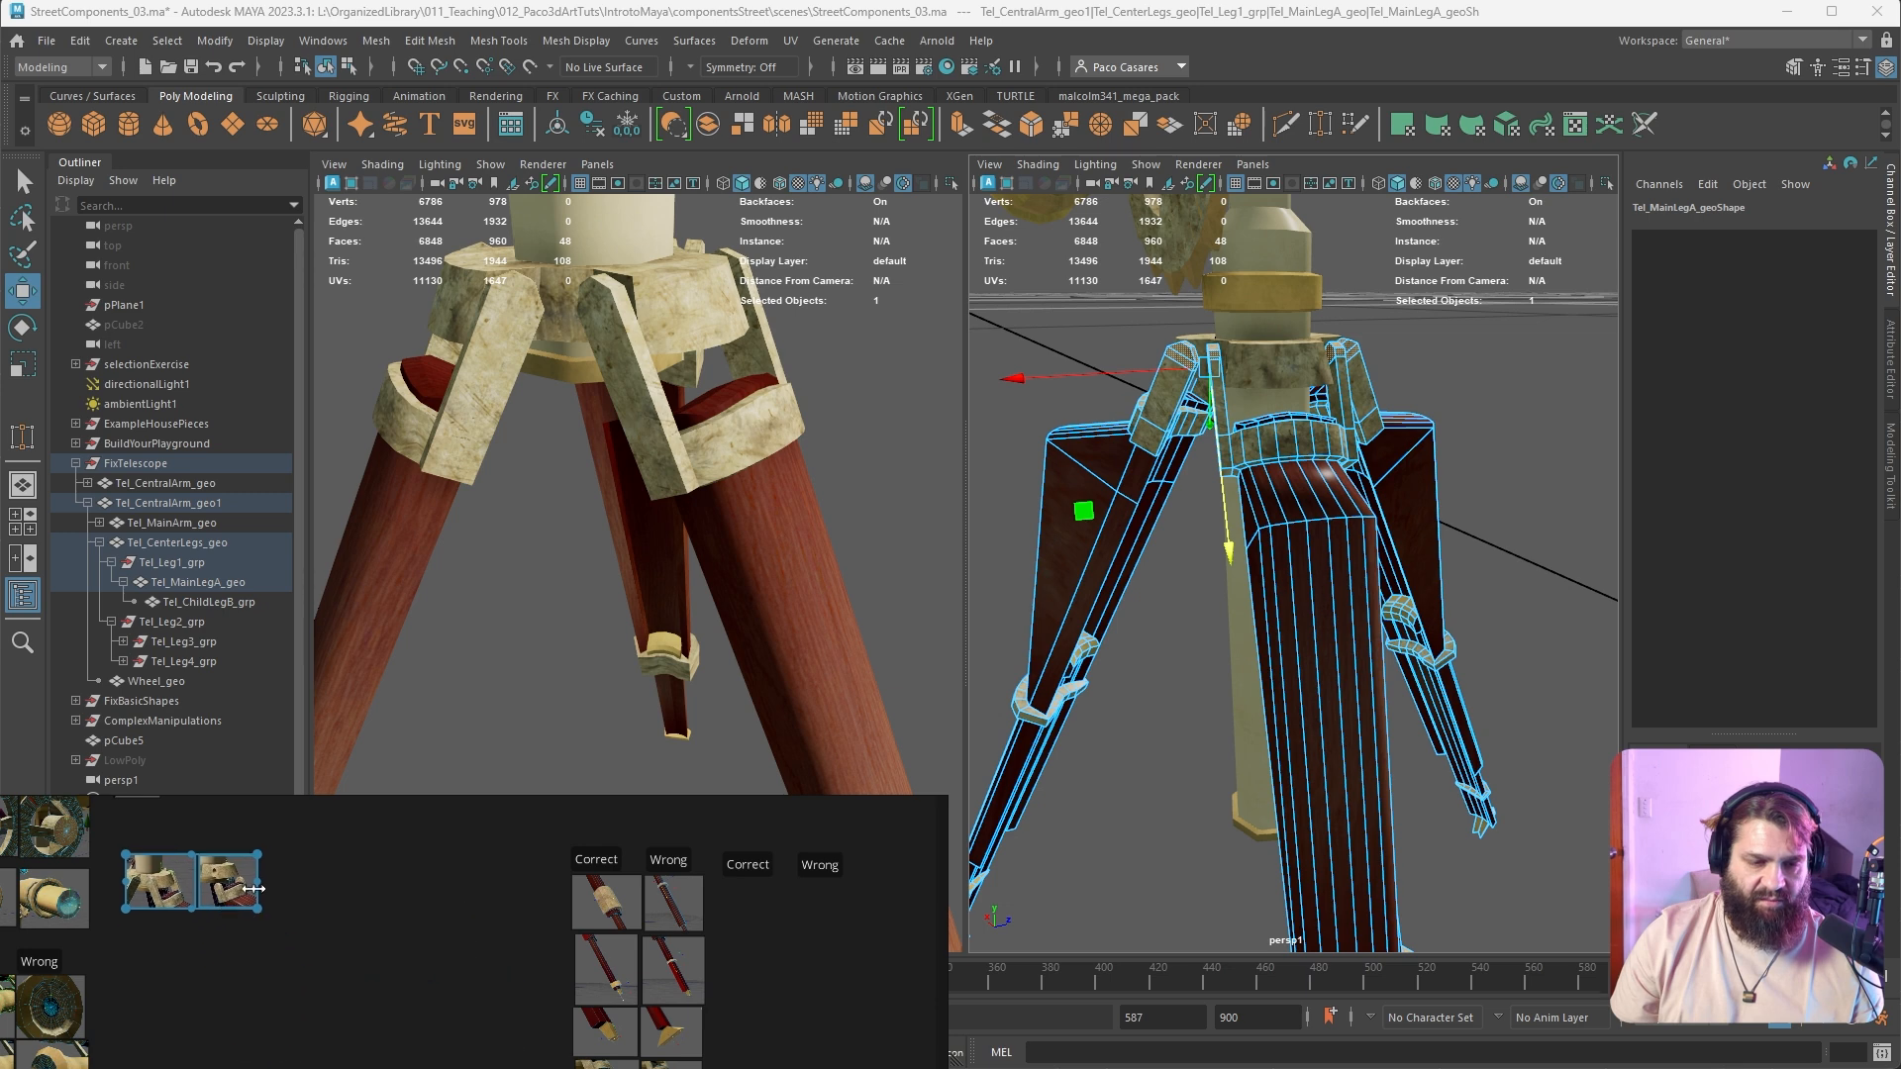
middle_click_drag(240, 884, 319, 1011)
left_click_drag(320, 1011, 304, 962)
Examine the Correct and Wrong references for the tripod leg's end tip and upper shaft
middle_click_drag(694, 1058, 526, 966)
scroll(616, 990, "up", 2)
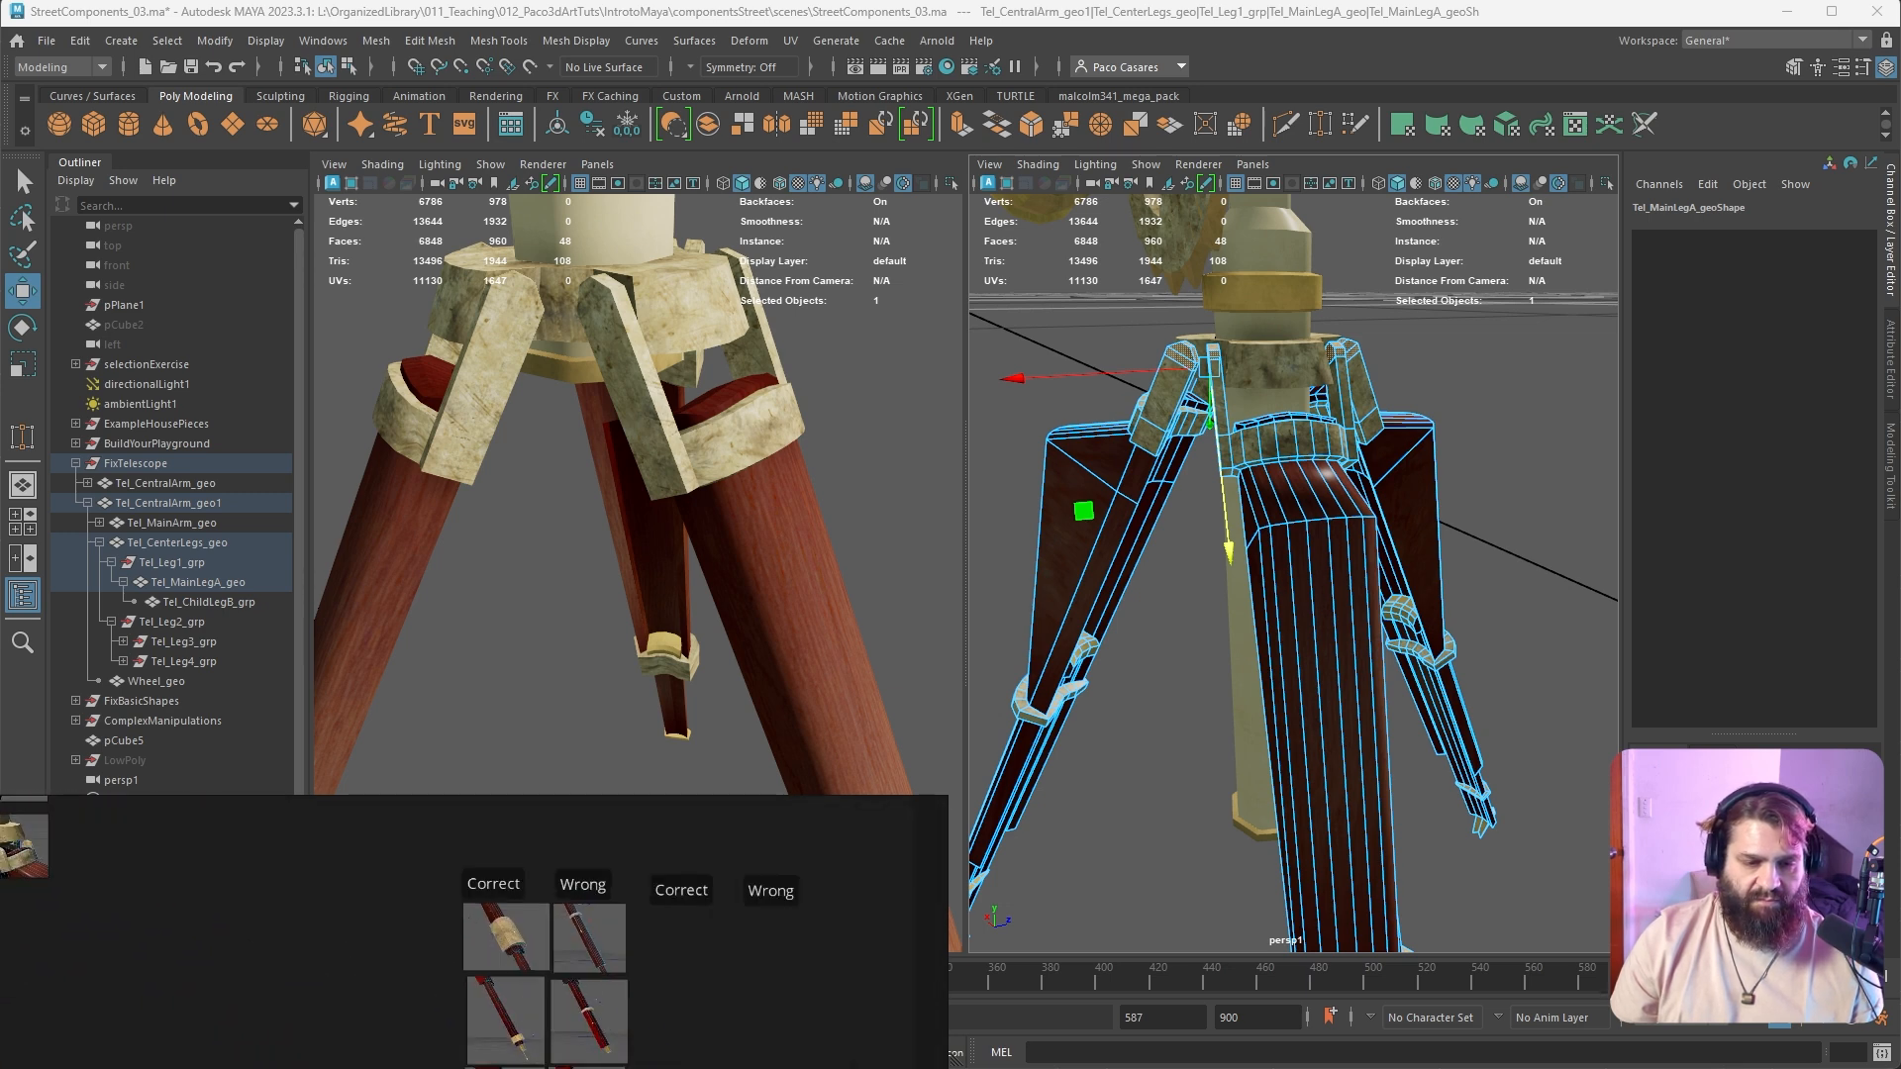
middle_click_drag(640, 1064, 650, 910)
scroll(634, 983, "up", 4)
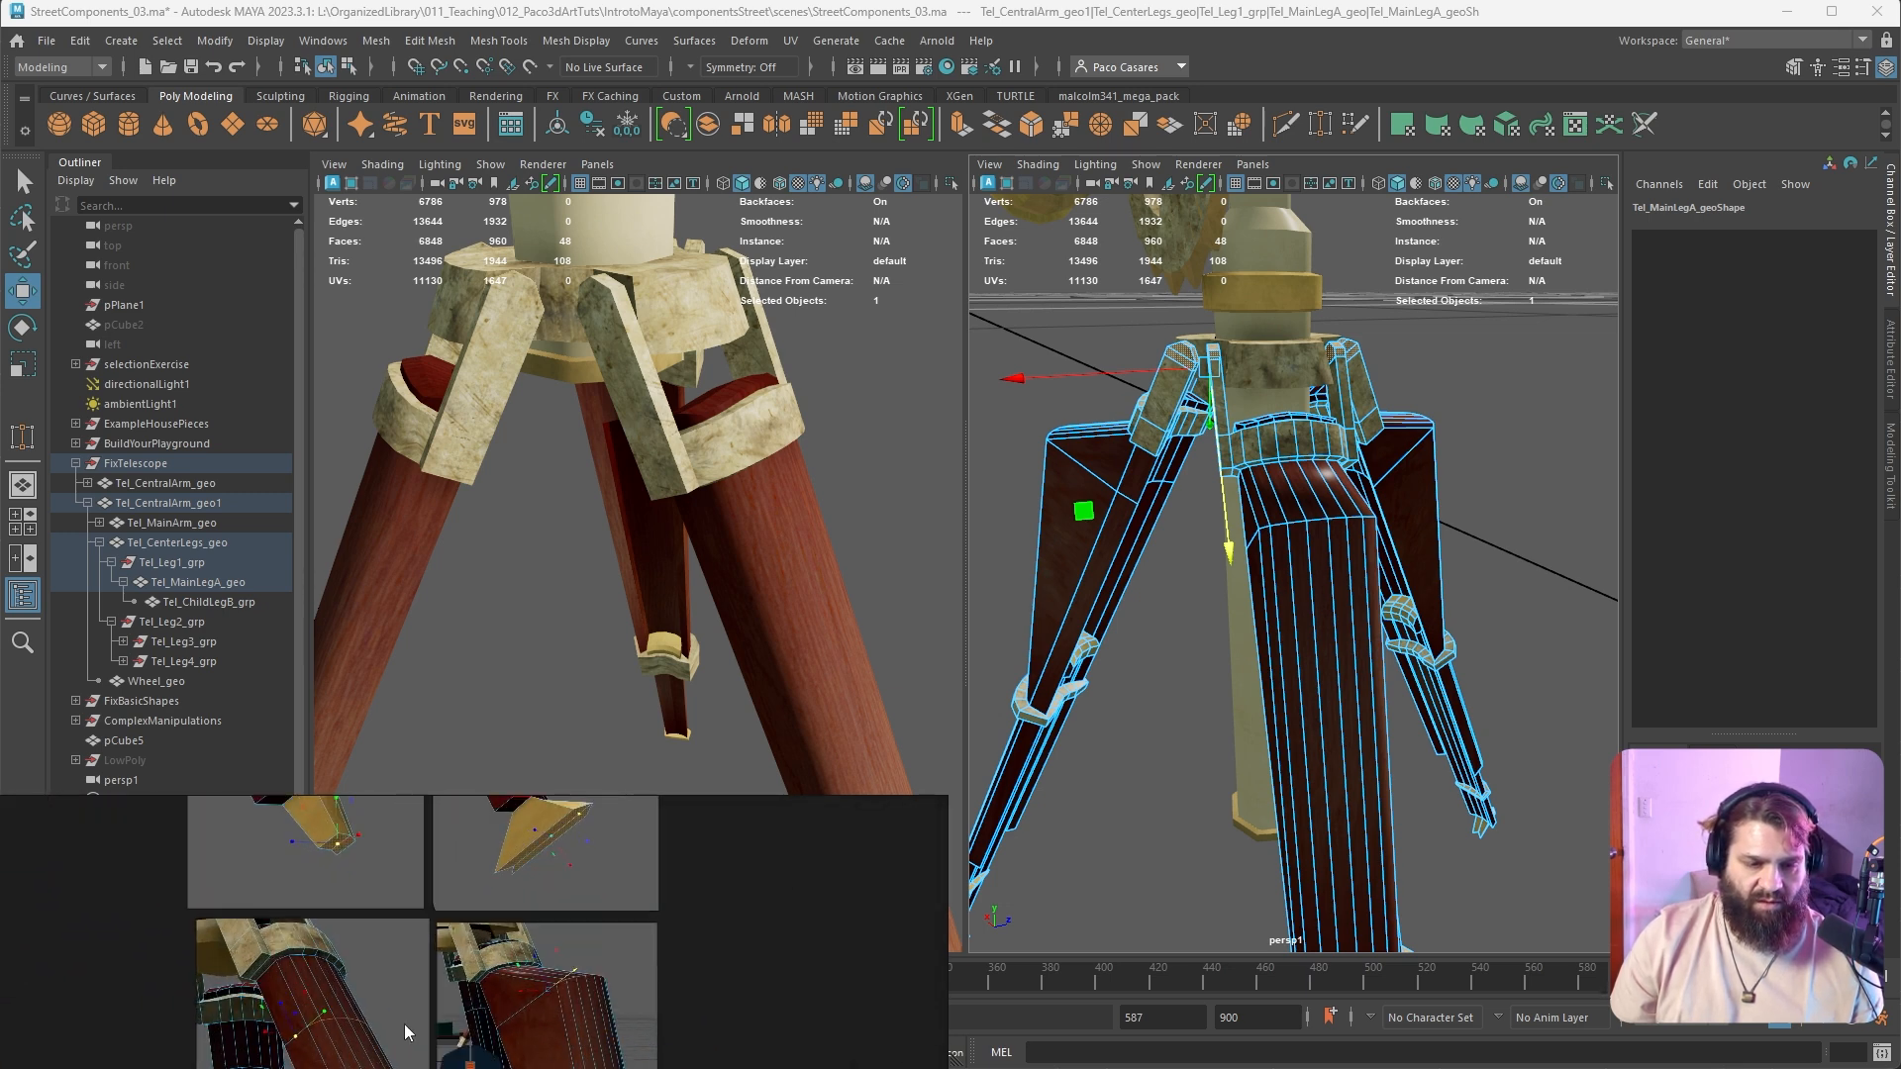
scroll(599, 995, "down", 4)
middle_click_drag(591, 979, 616, 913)
middle_click_drag(576, 1018, 653, 990)
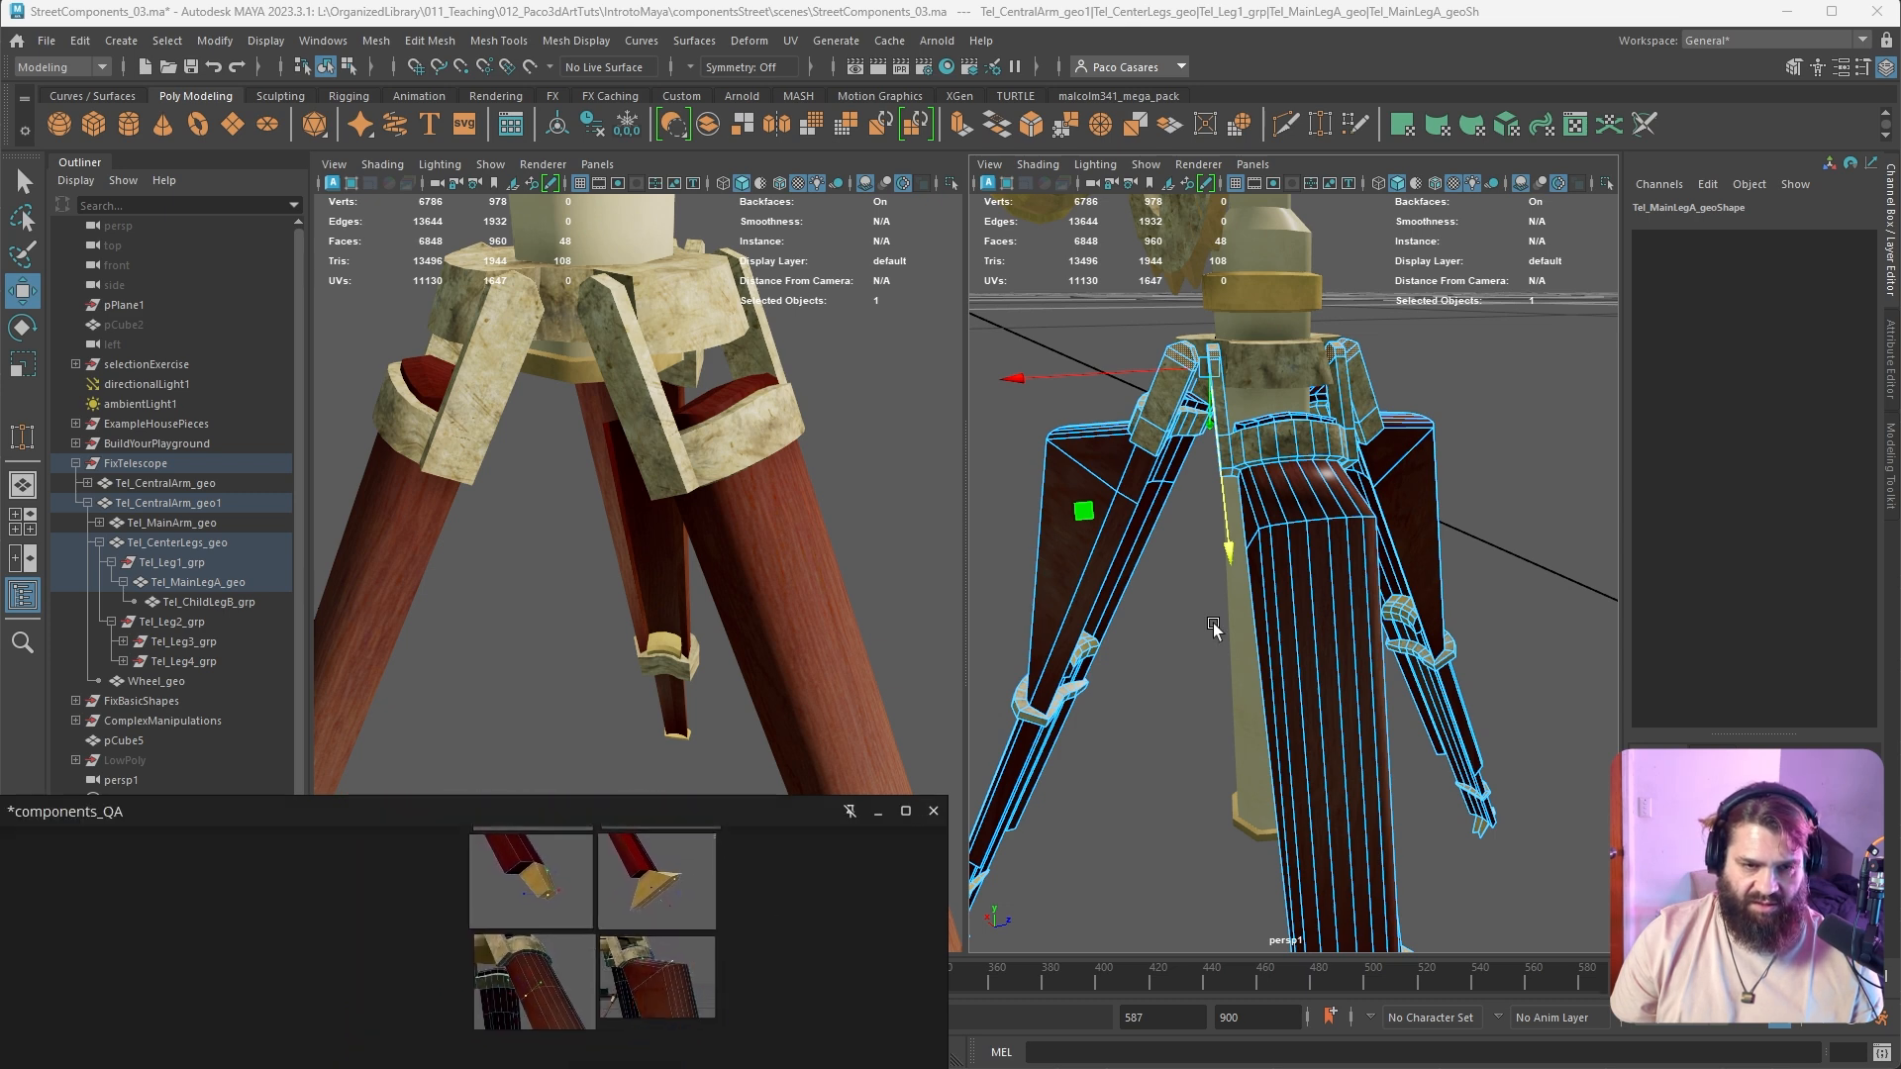
Switch to edge selection and select the edge loop across the bulging upper end of the leg's red shaft
left_click_drag(1257, 703, 1495, 621, "alt")
middle_click_drag(1494, 620, 1275, 618, "alt")
right_click_drag(1275, 618, 1347, 644, "alt")
right_click_drag(1286, 525, 1286, 471)
left_click(1244, 509)
left_click_drag(1470, 640, 1274, 663, "alt")
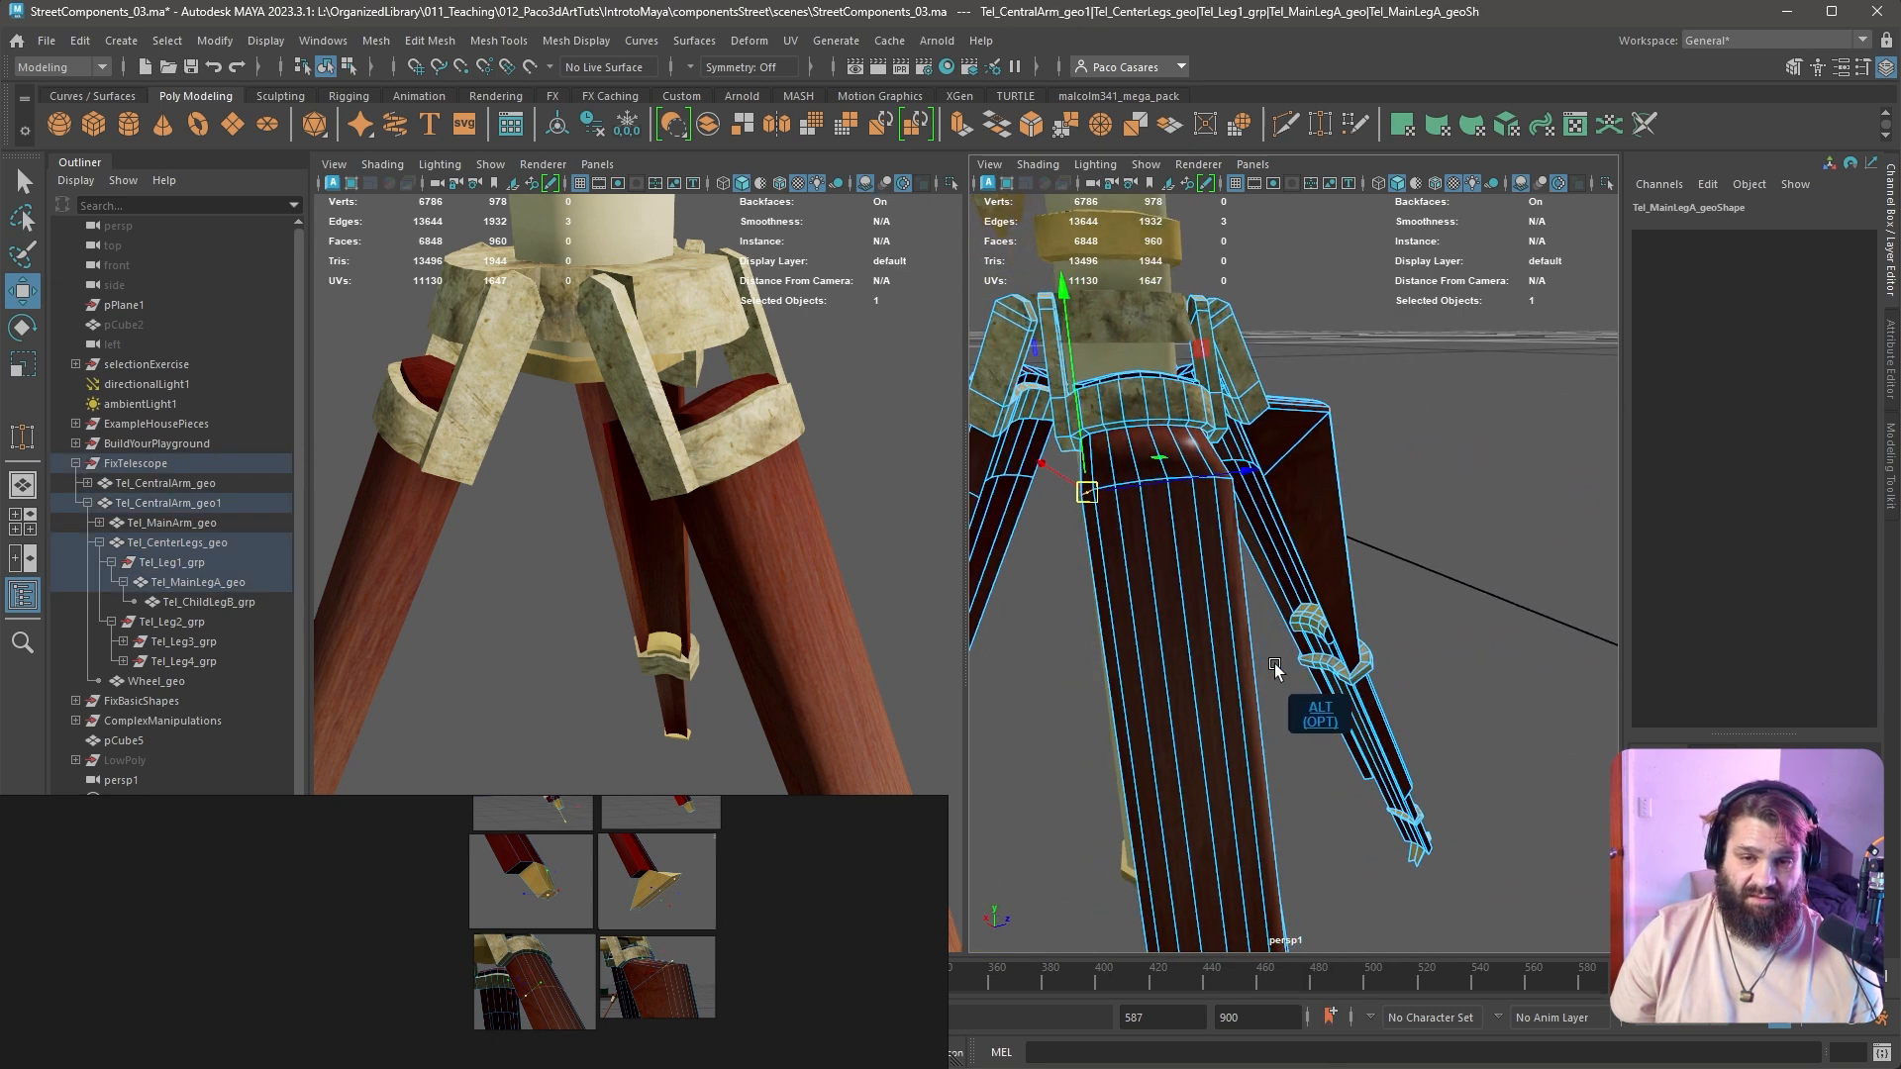
middle_click_drag(1274, 664, 1240, 679, "alt")
right_click_drag(1240, 679, 1315, 634, "alt")
double_click(1304, 590, "shift")
left_click_drag(1307, 596, 1517, 671, "alt")
middle_click_drag(1517, 671, 1436, 503, "alt")
right_click_drag(1436, 503, 1312, 527, "alt")
middle_click_drag(1313, 527, 1339, 526, "alt")
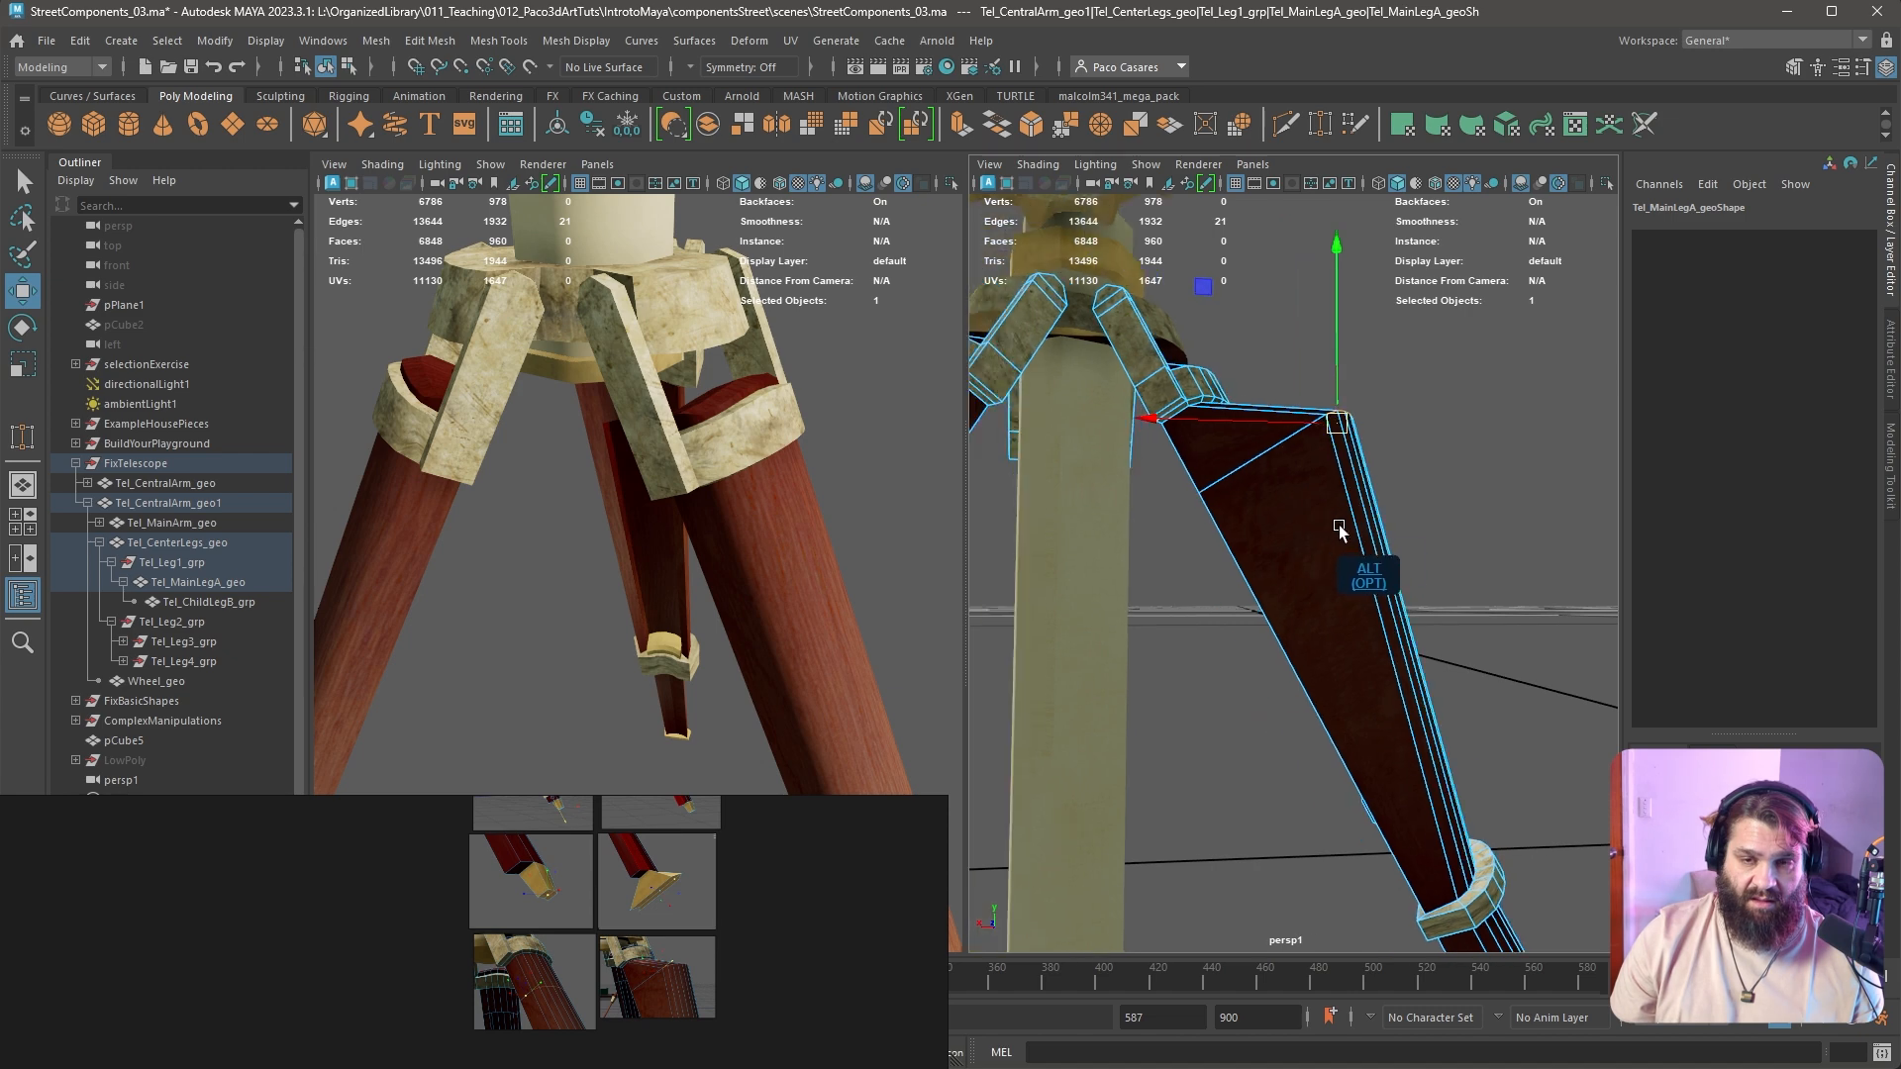
Try to move the selected edge loop inward so the shaft's upper end lines up with the bracket
left_click_drag(1363, 522, 1408, 557, "alt")
left_click_drag(1356, 433, 1258, 491)
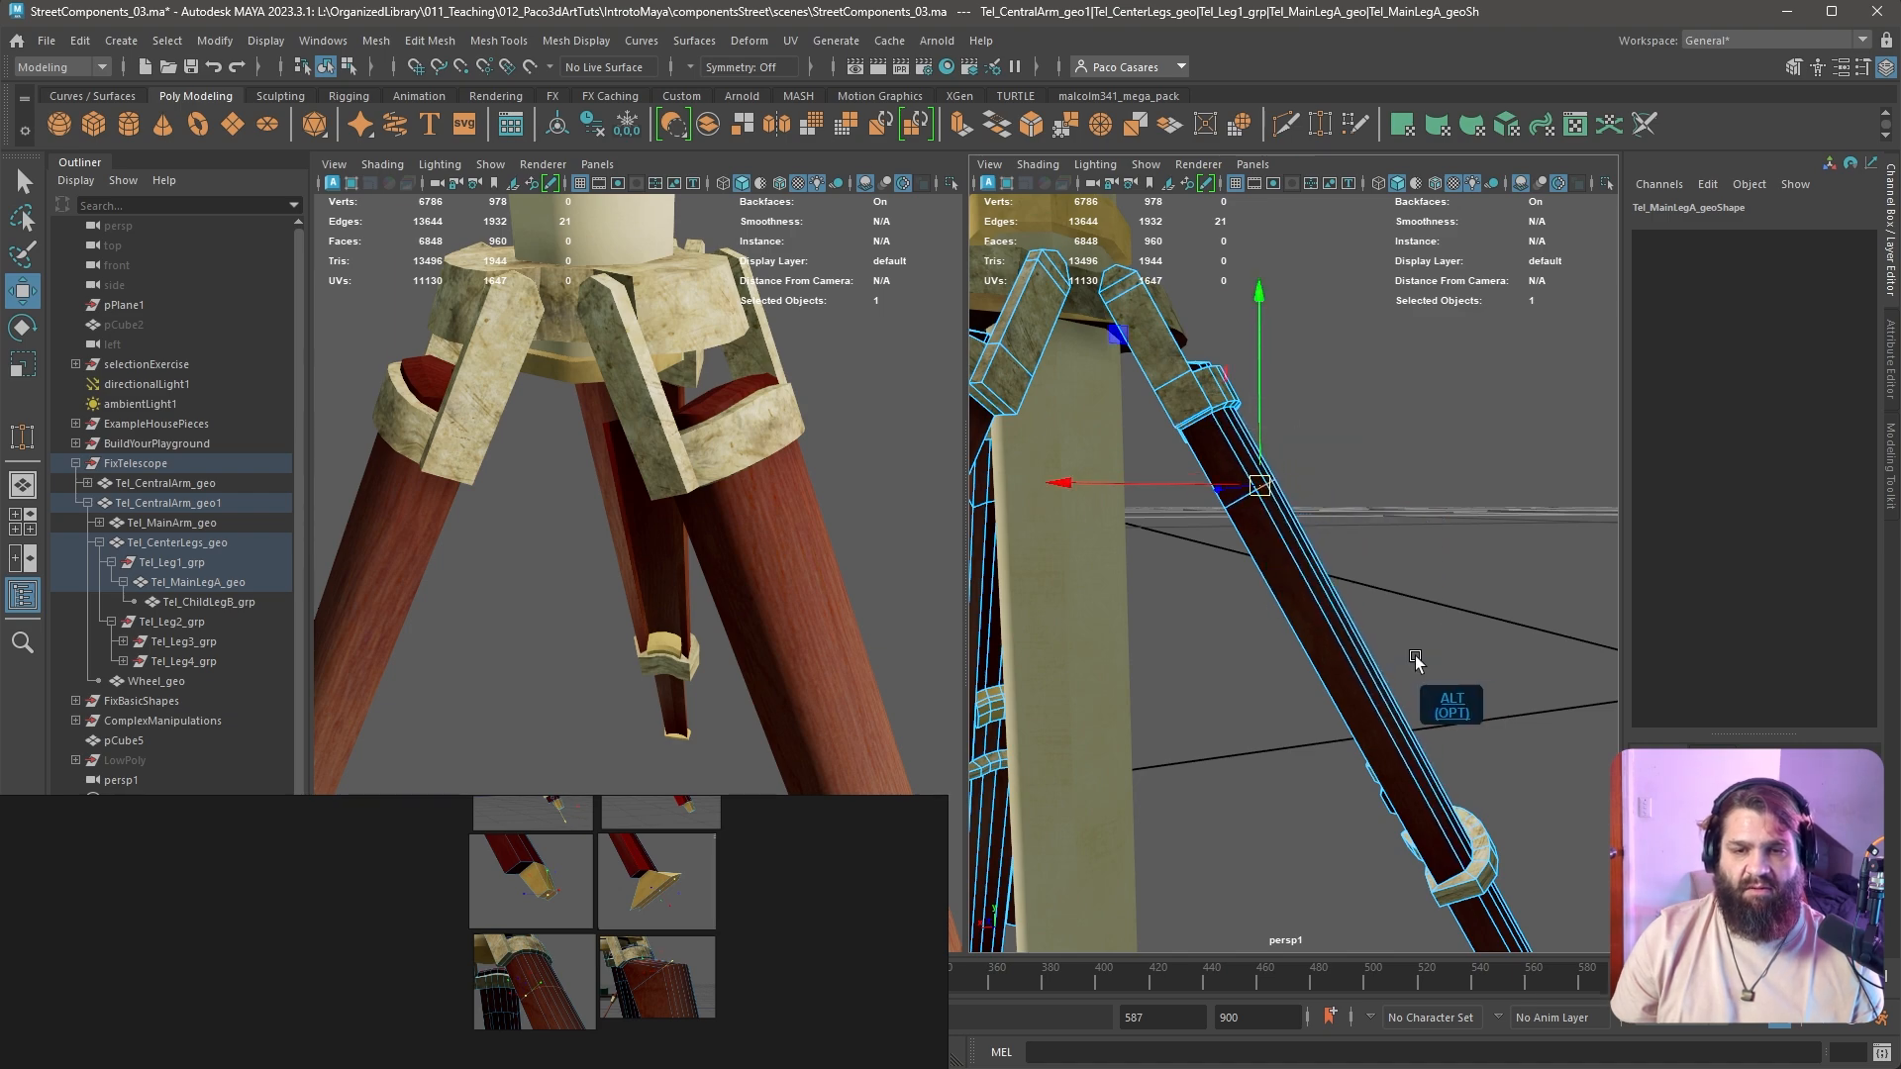
mouse_move(1416, 655)
left_mouse_down("alt")
mouse_move(1186, 698)
mouse_move(986, 683)
mouse_move(1208, 579)
mouse_move(1603, 597)
mouse_move(1416, 622)
left_mouse_up("alt")
right_click_drag(1416, 622, 1470, 634, "alt")
left_click_drag(1347, 626, 1199, 502, "alt")
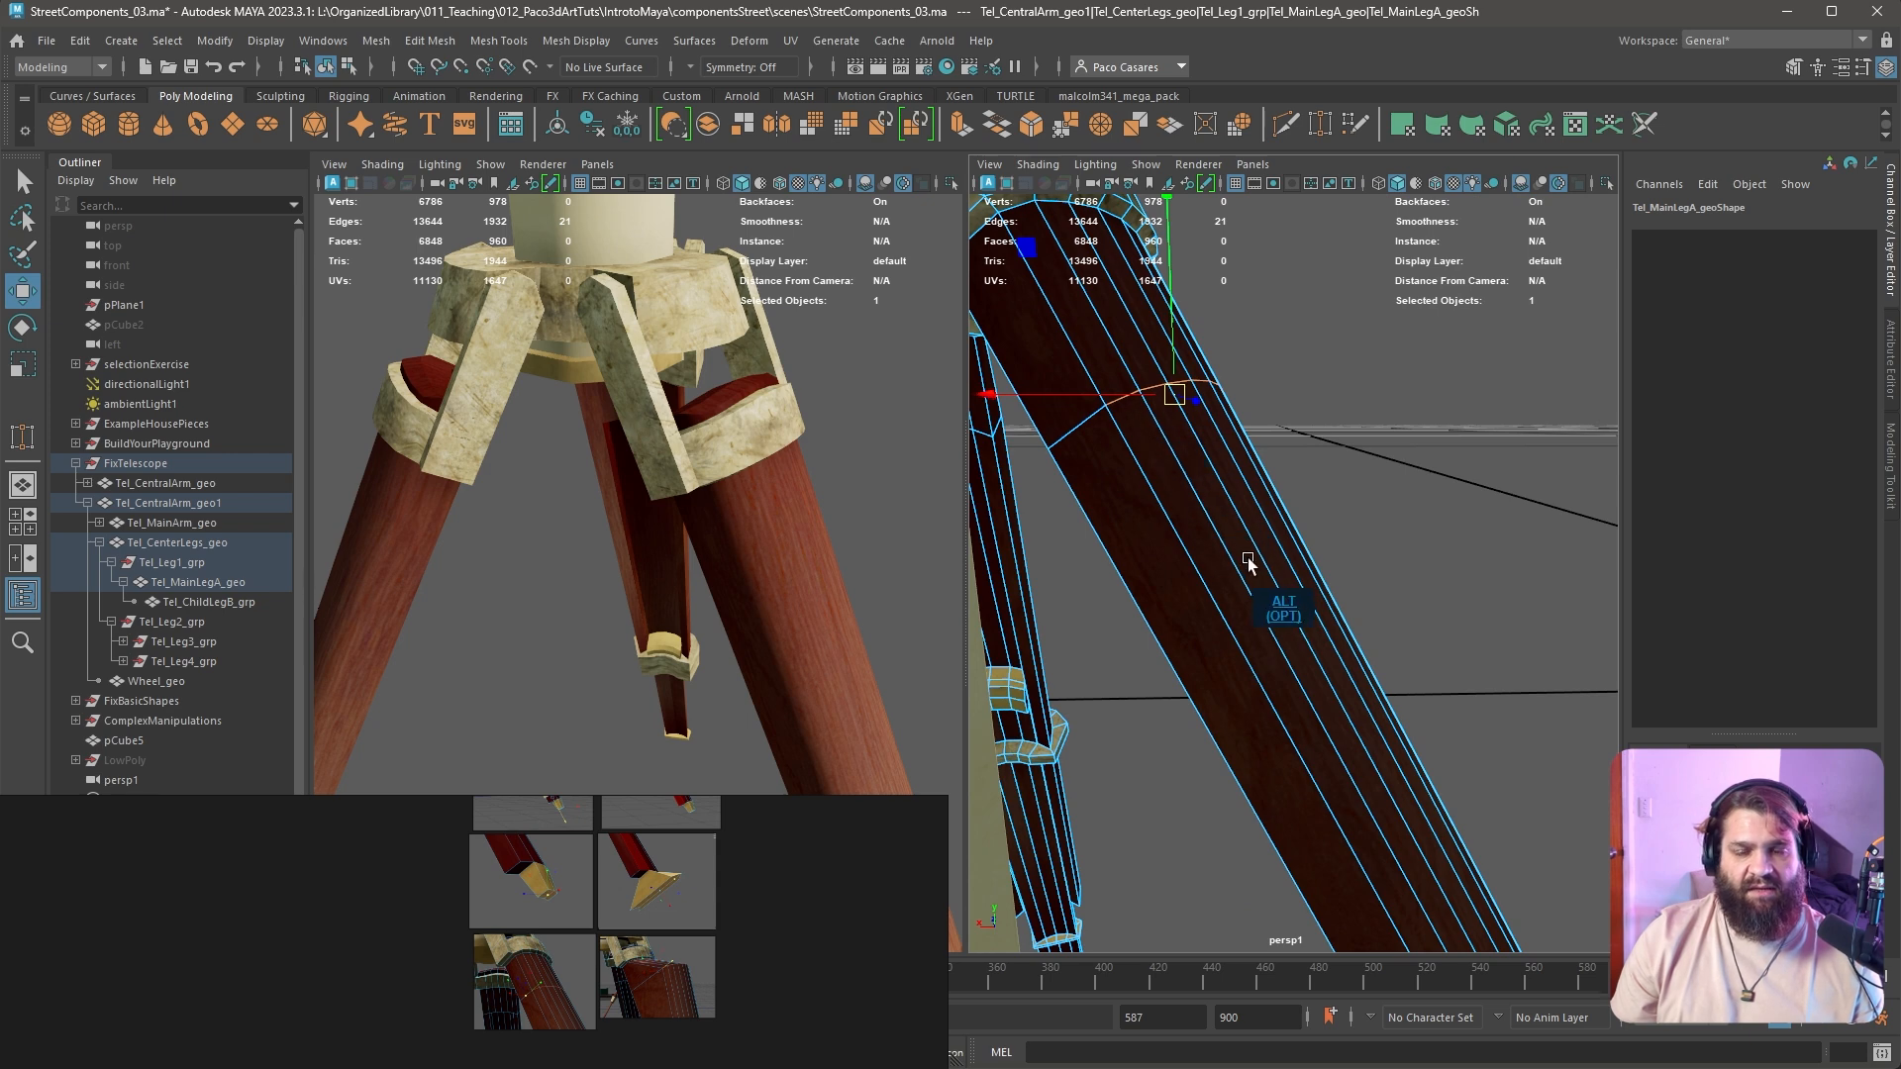
left_click_drag(1250, 565, 1213, 614, "alt")
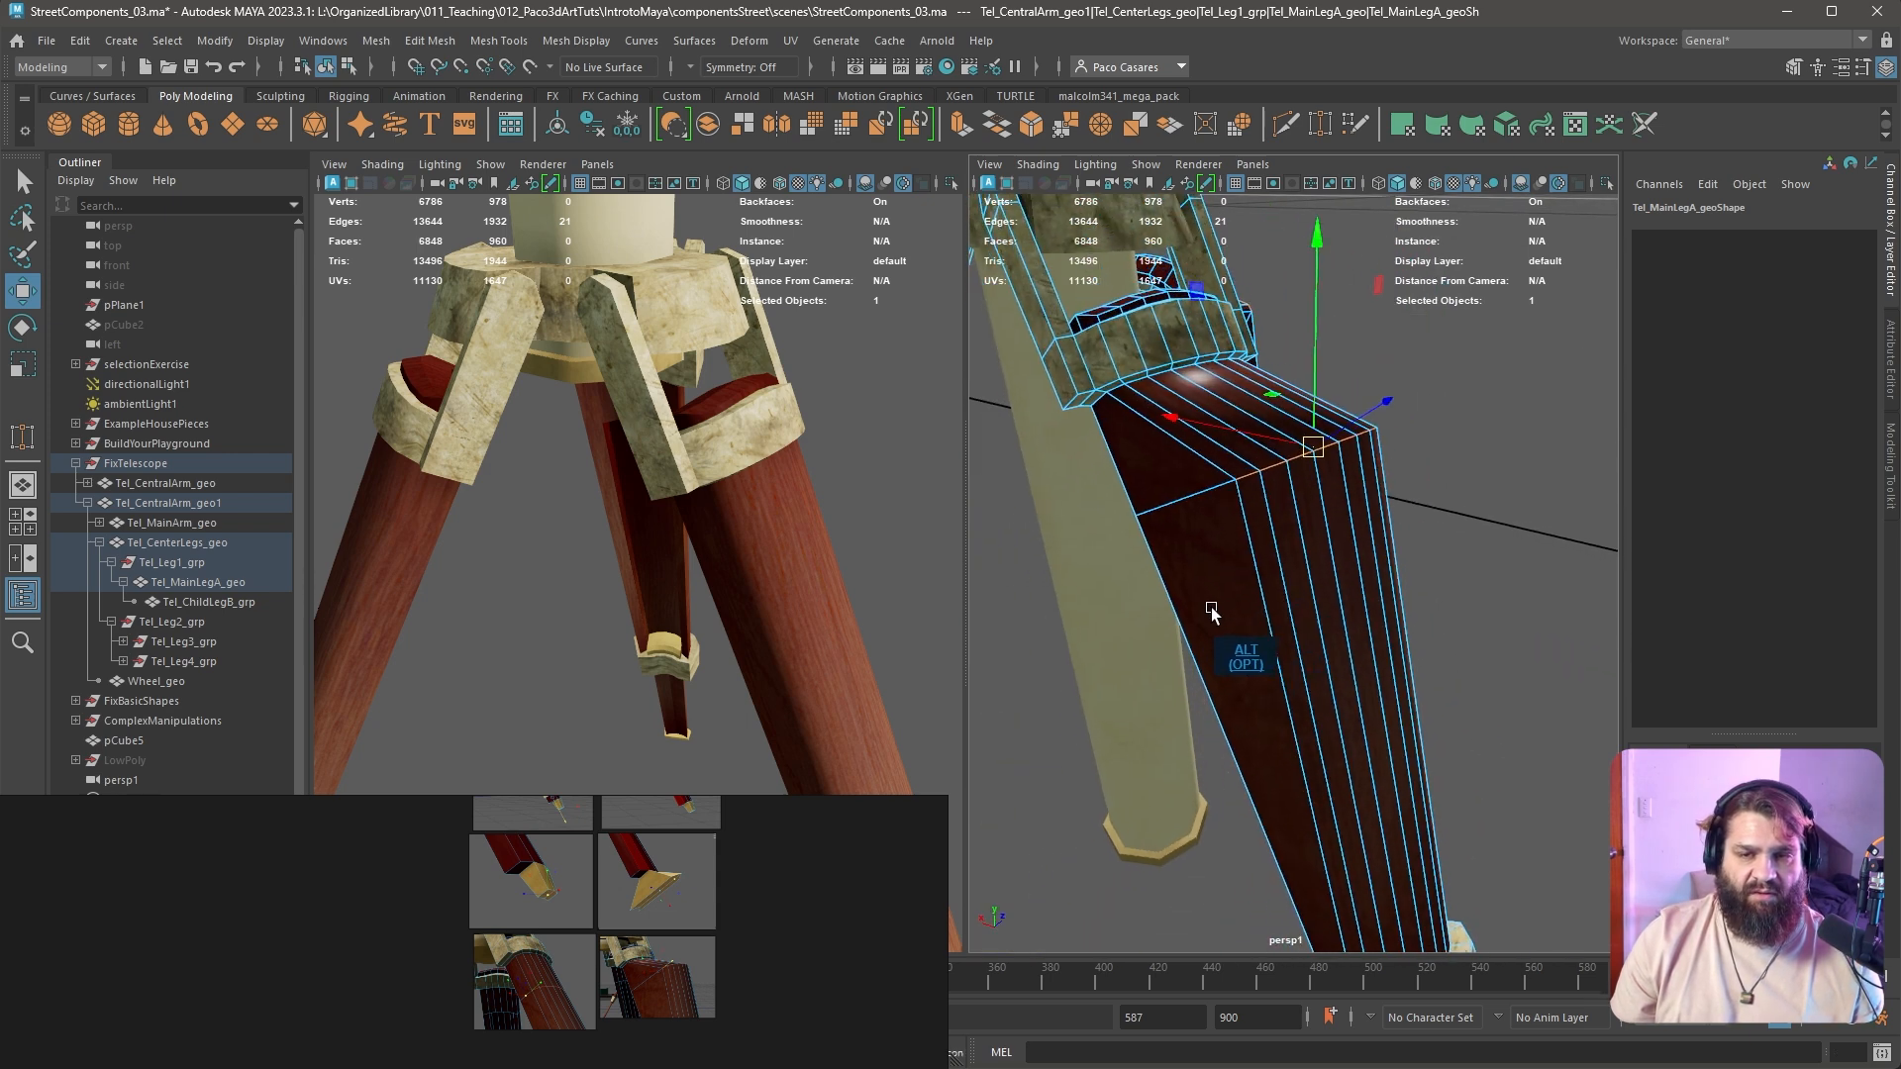
Try to place the edge loop's custom pivot on edges of the leg's bracket and the shaft's bulging end
right_click_drag(1256, 598, 1320, 603, "alt")
middle_click_drag(1320, 603, 1277, 793, "alt")
left_click_drag(1277, 793, 1435, 620, "alt")
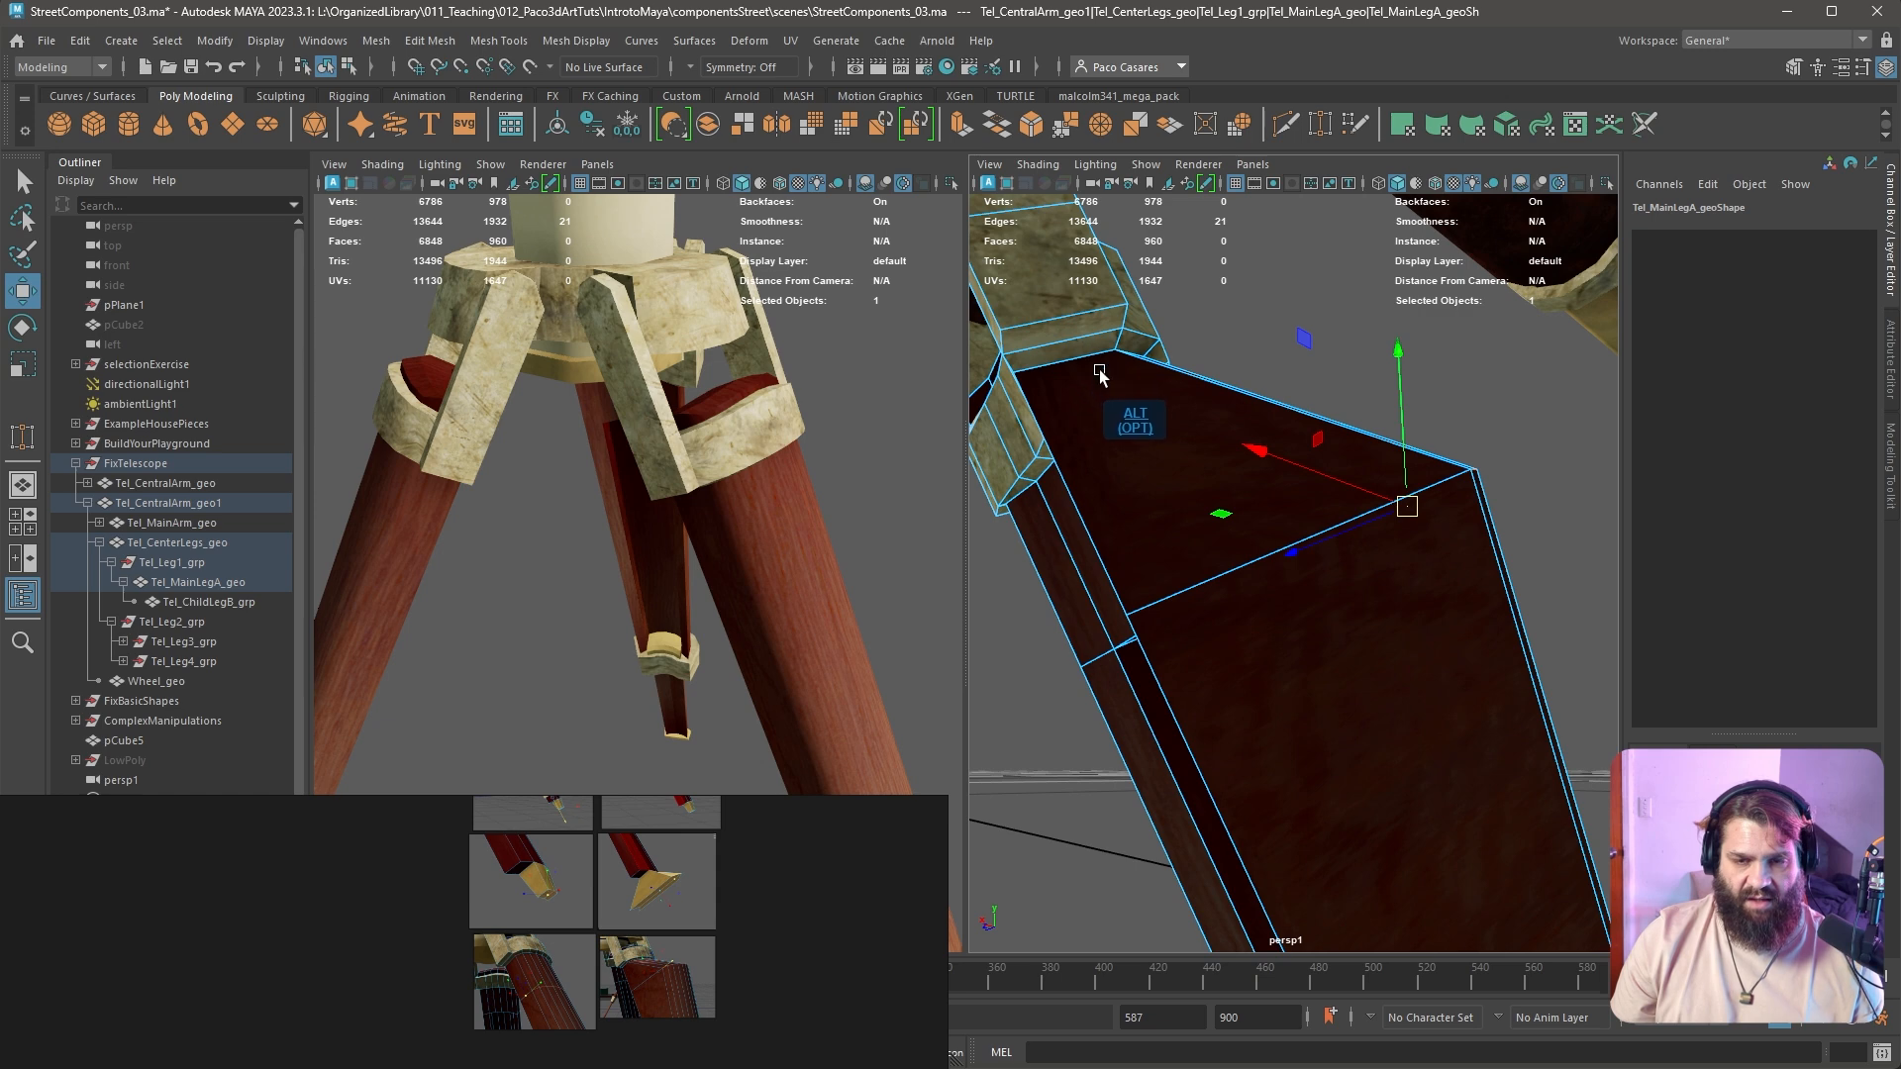
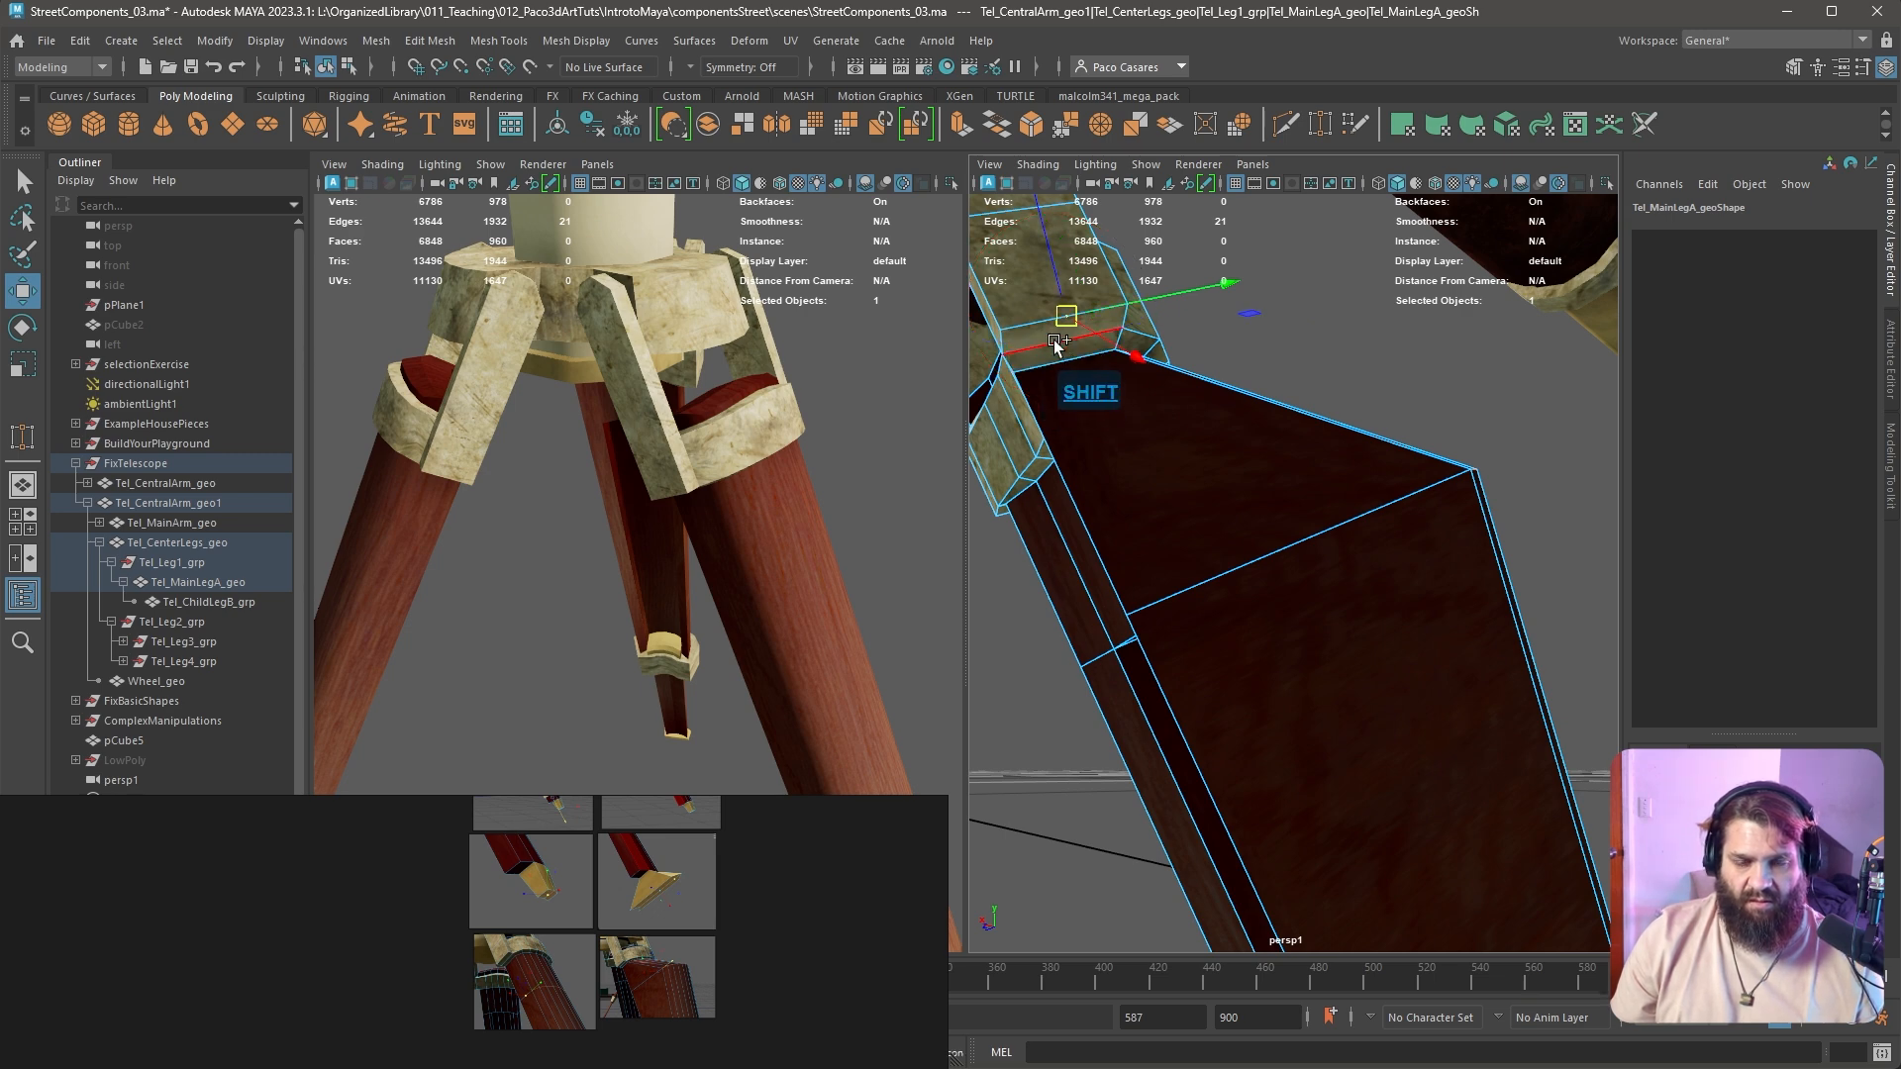
key("shift+d")
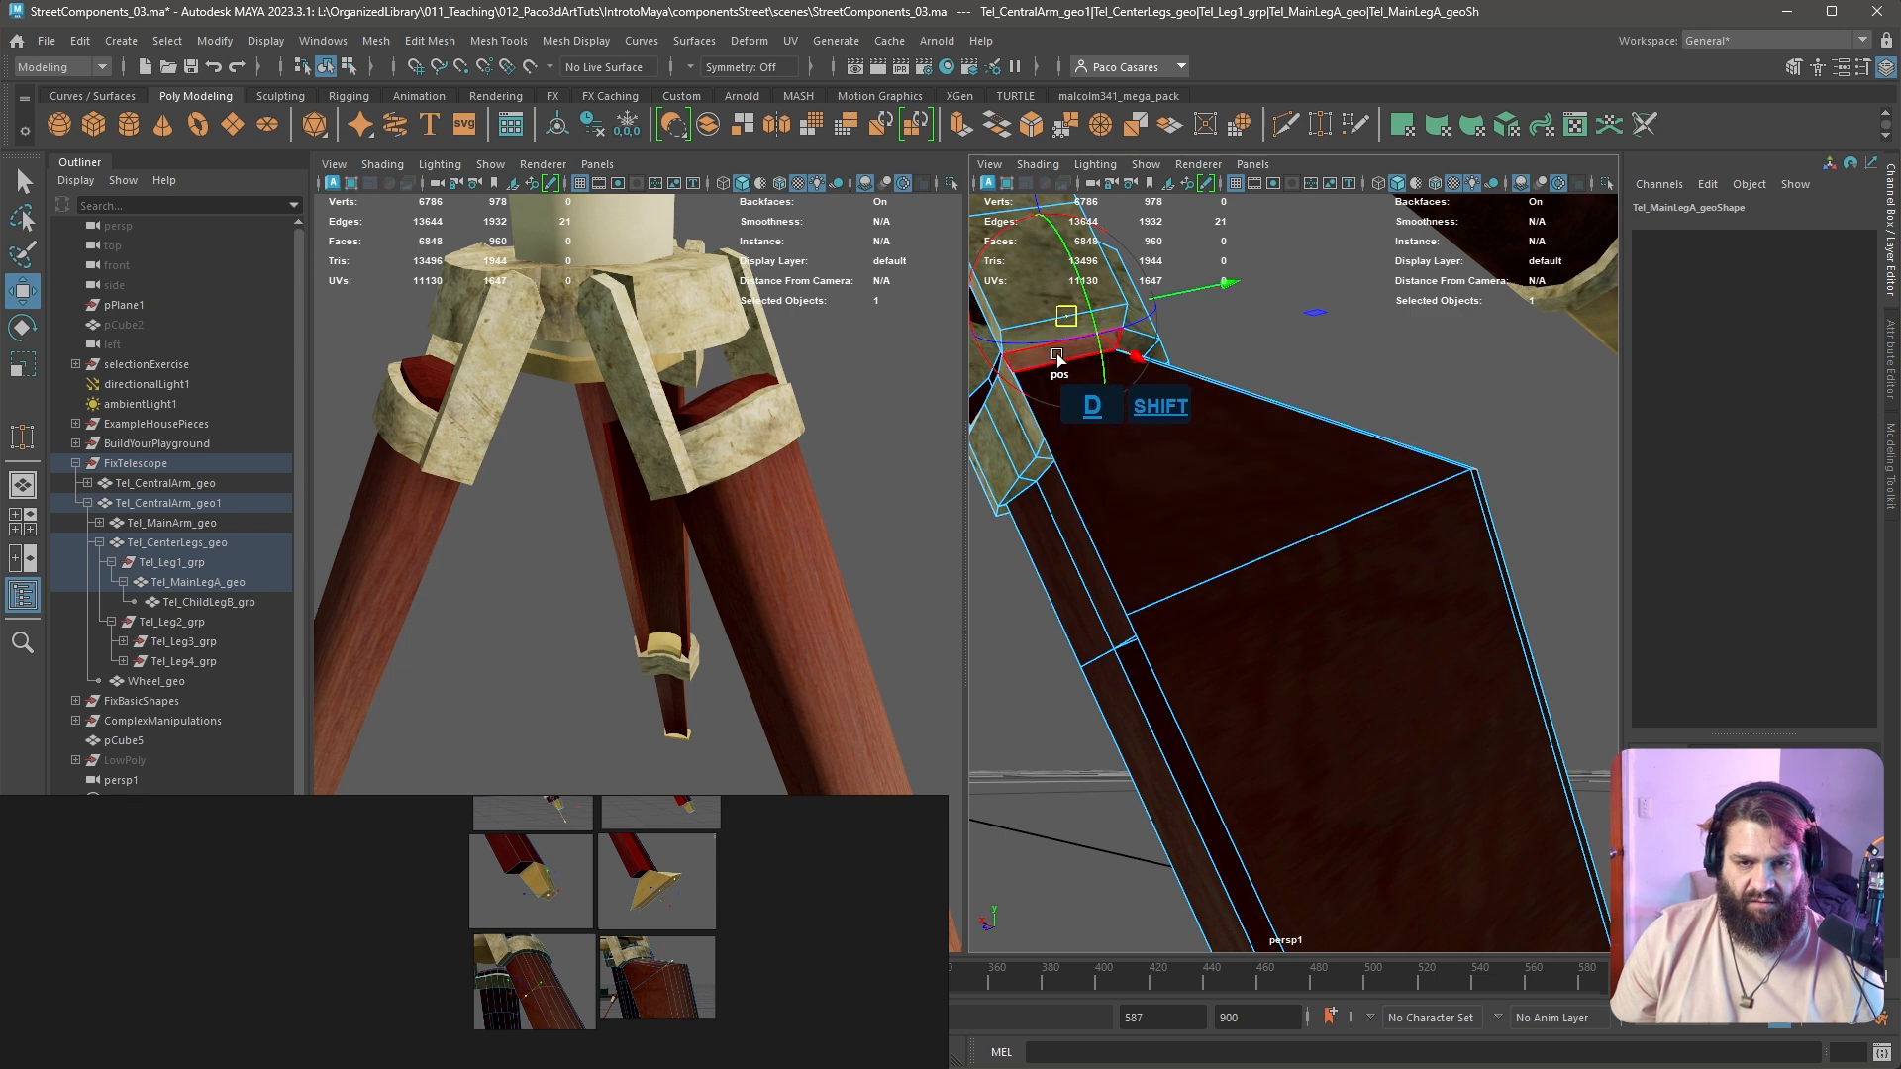
left_click(1469, 472, "shift")
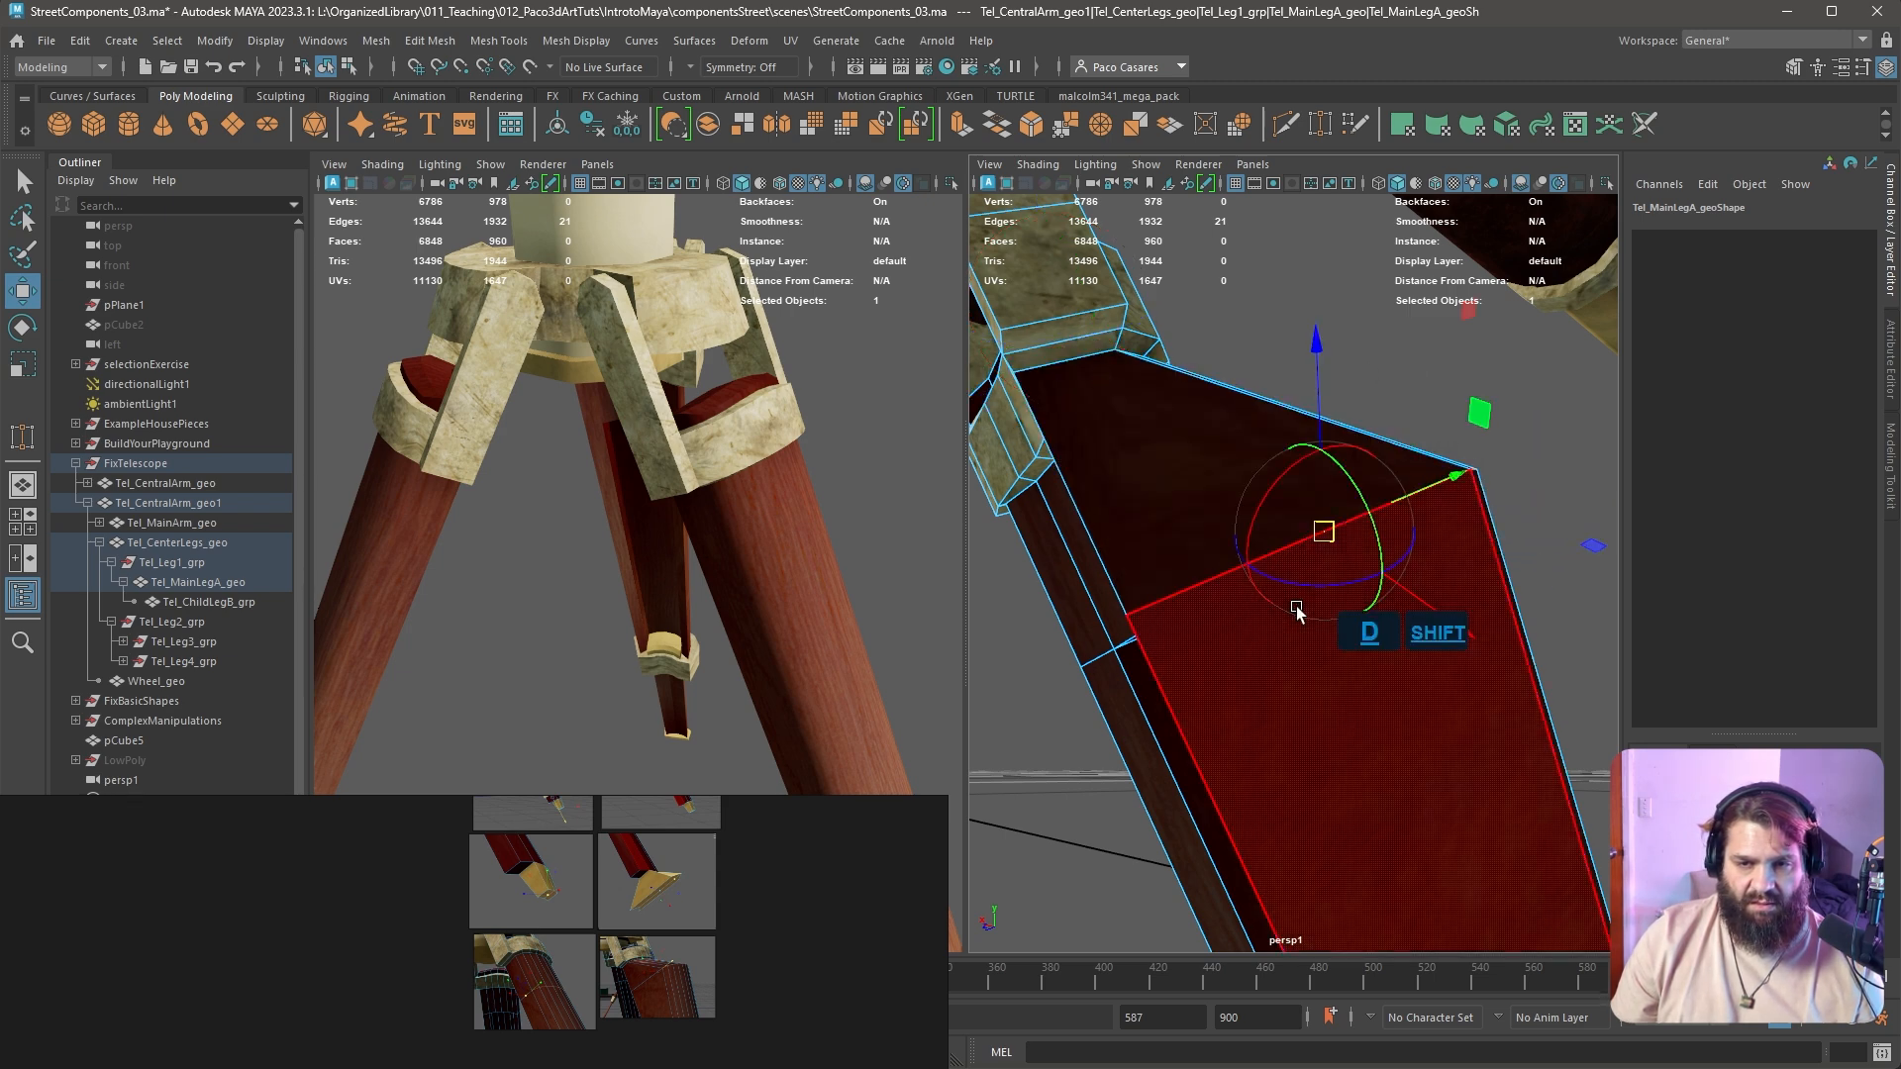
left_click(1093, 337, "shift")
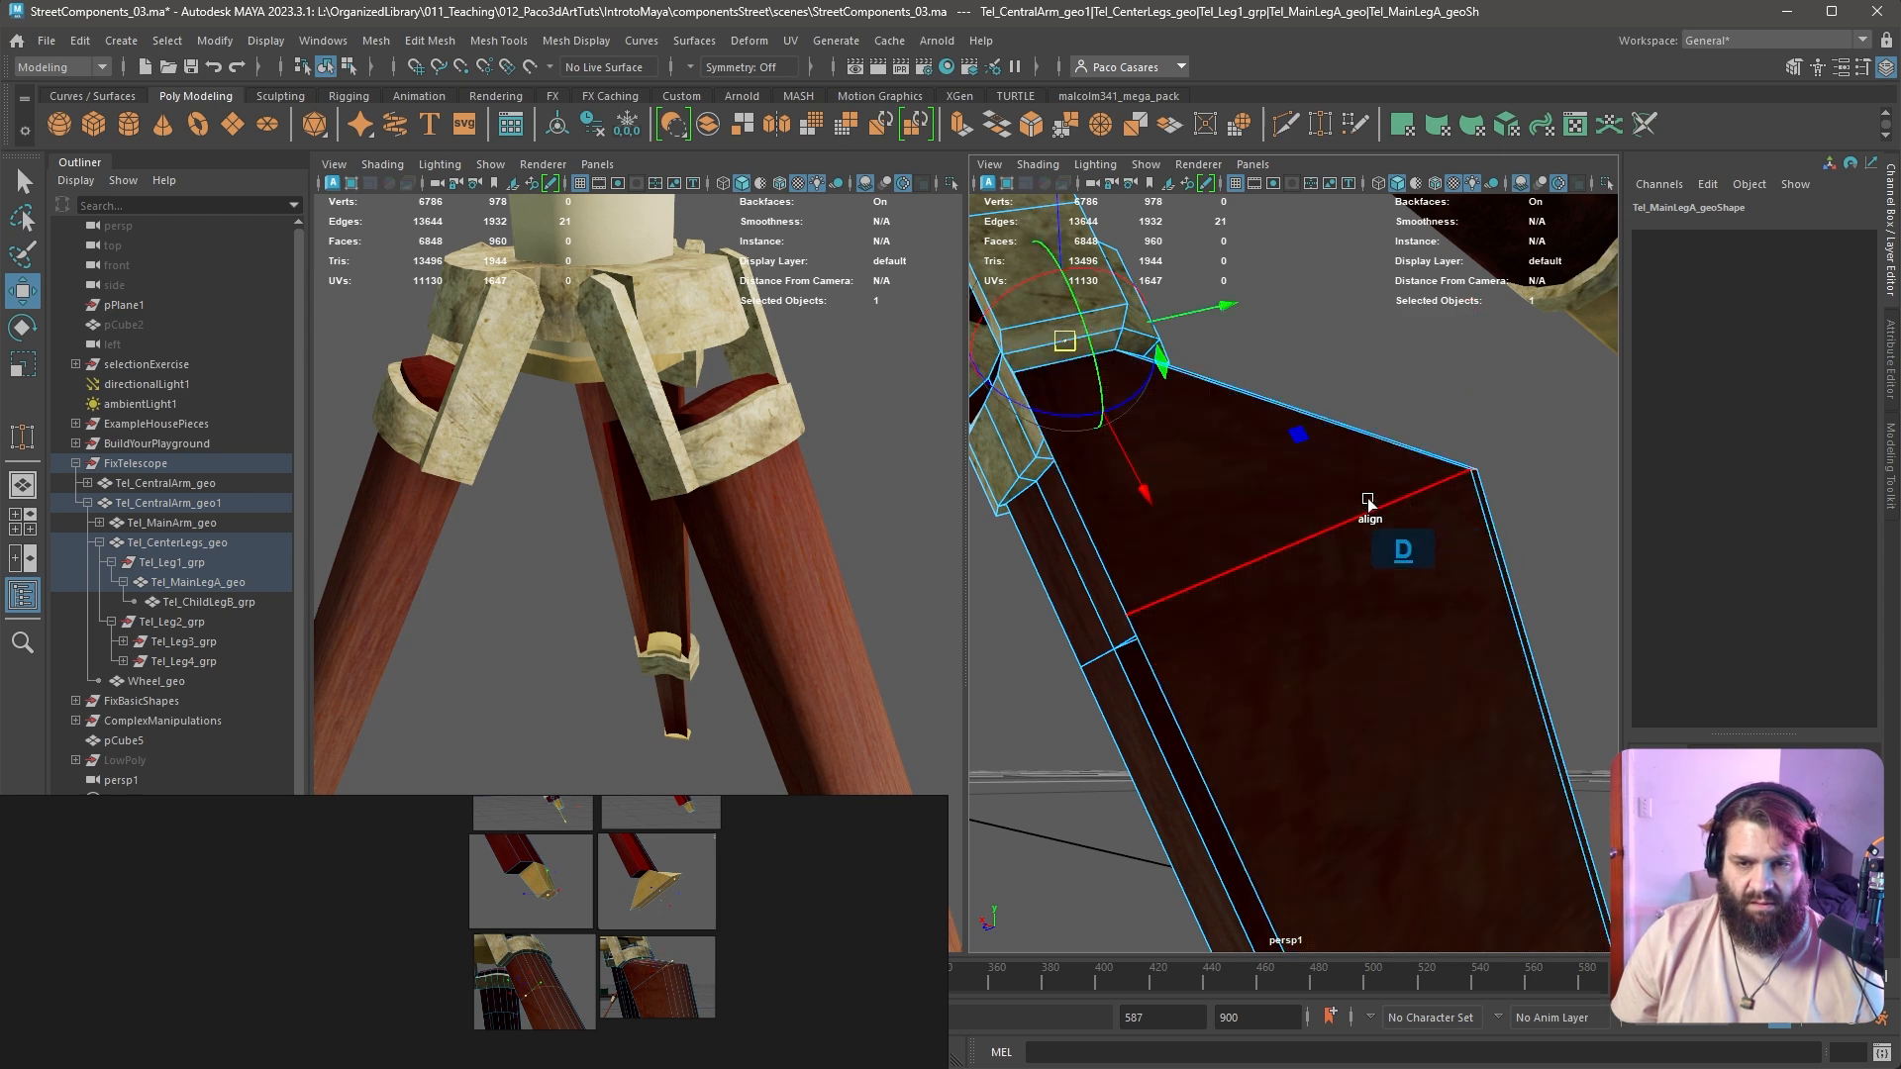
Try to align the edge loop's pivot with the slanted edge at the shaft's bulging corner and move along it
left_click_drag(1542, 442, 1396, 602, "alt")
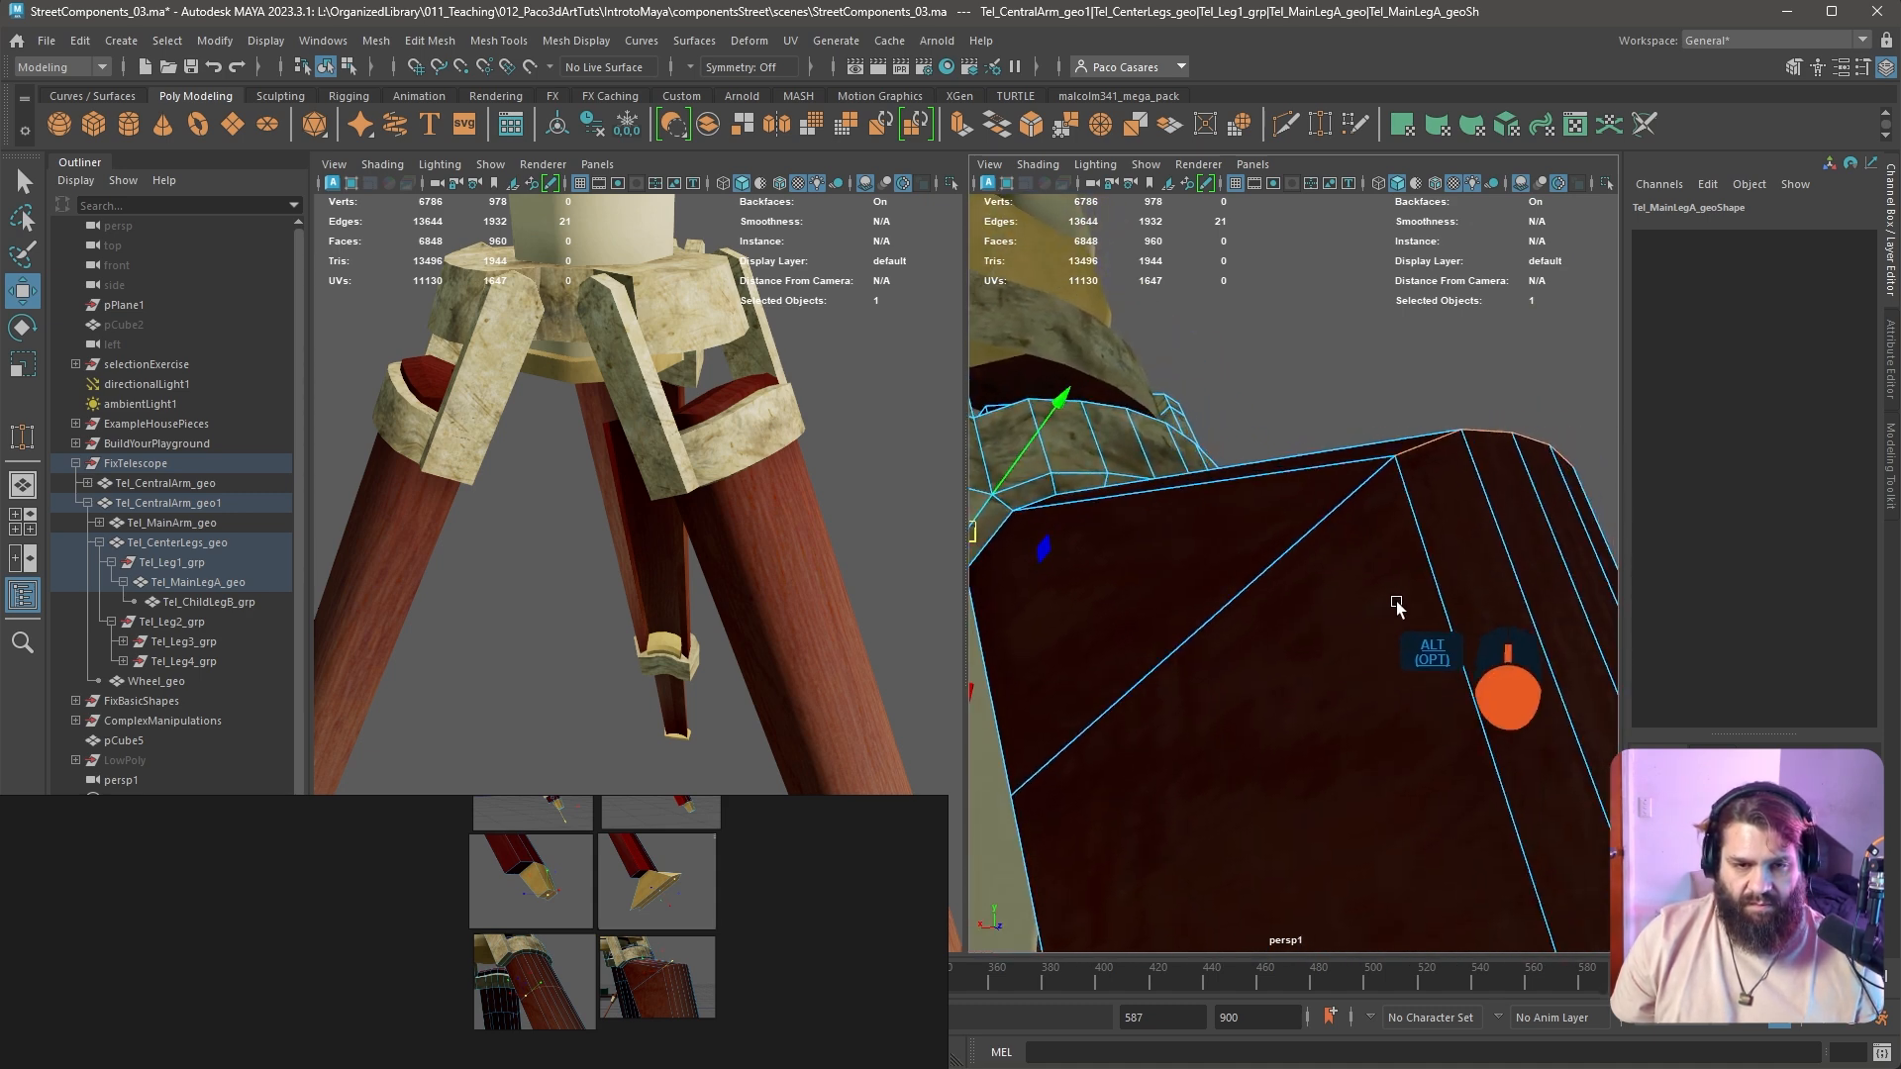
key("d")
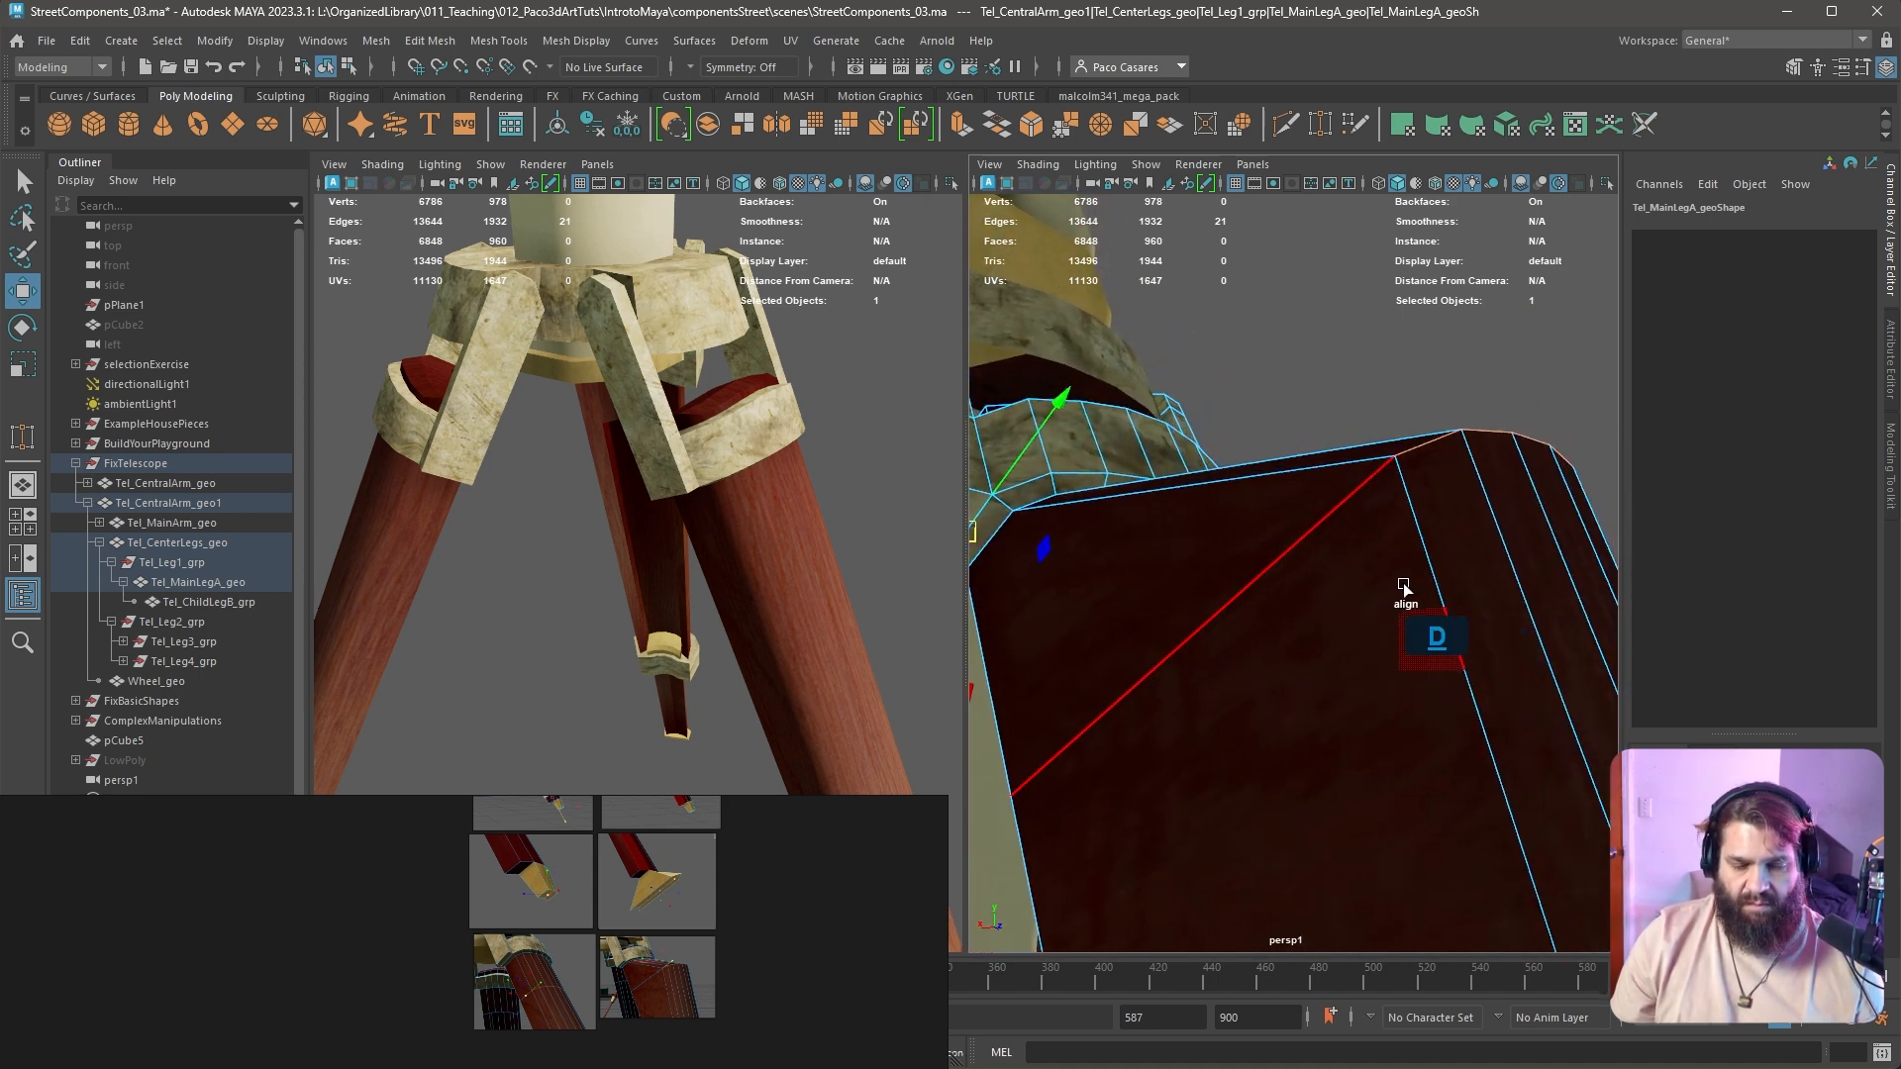
left_click(1396, 463)
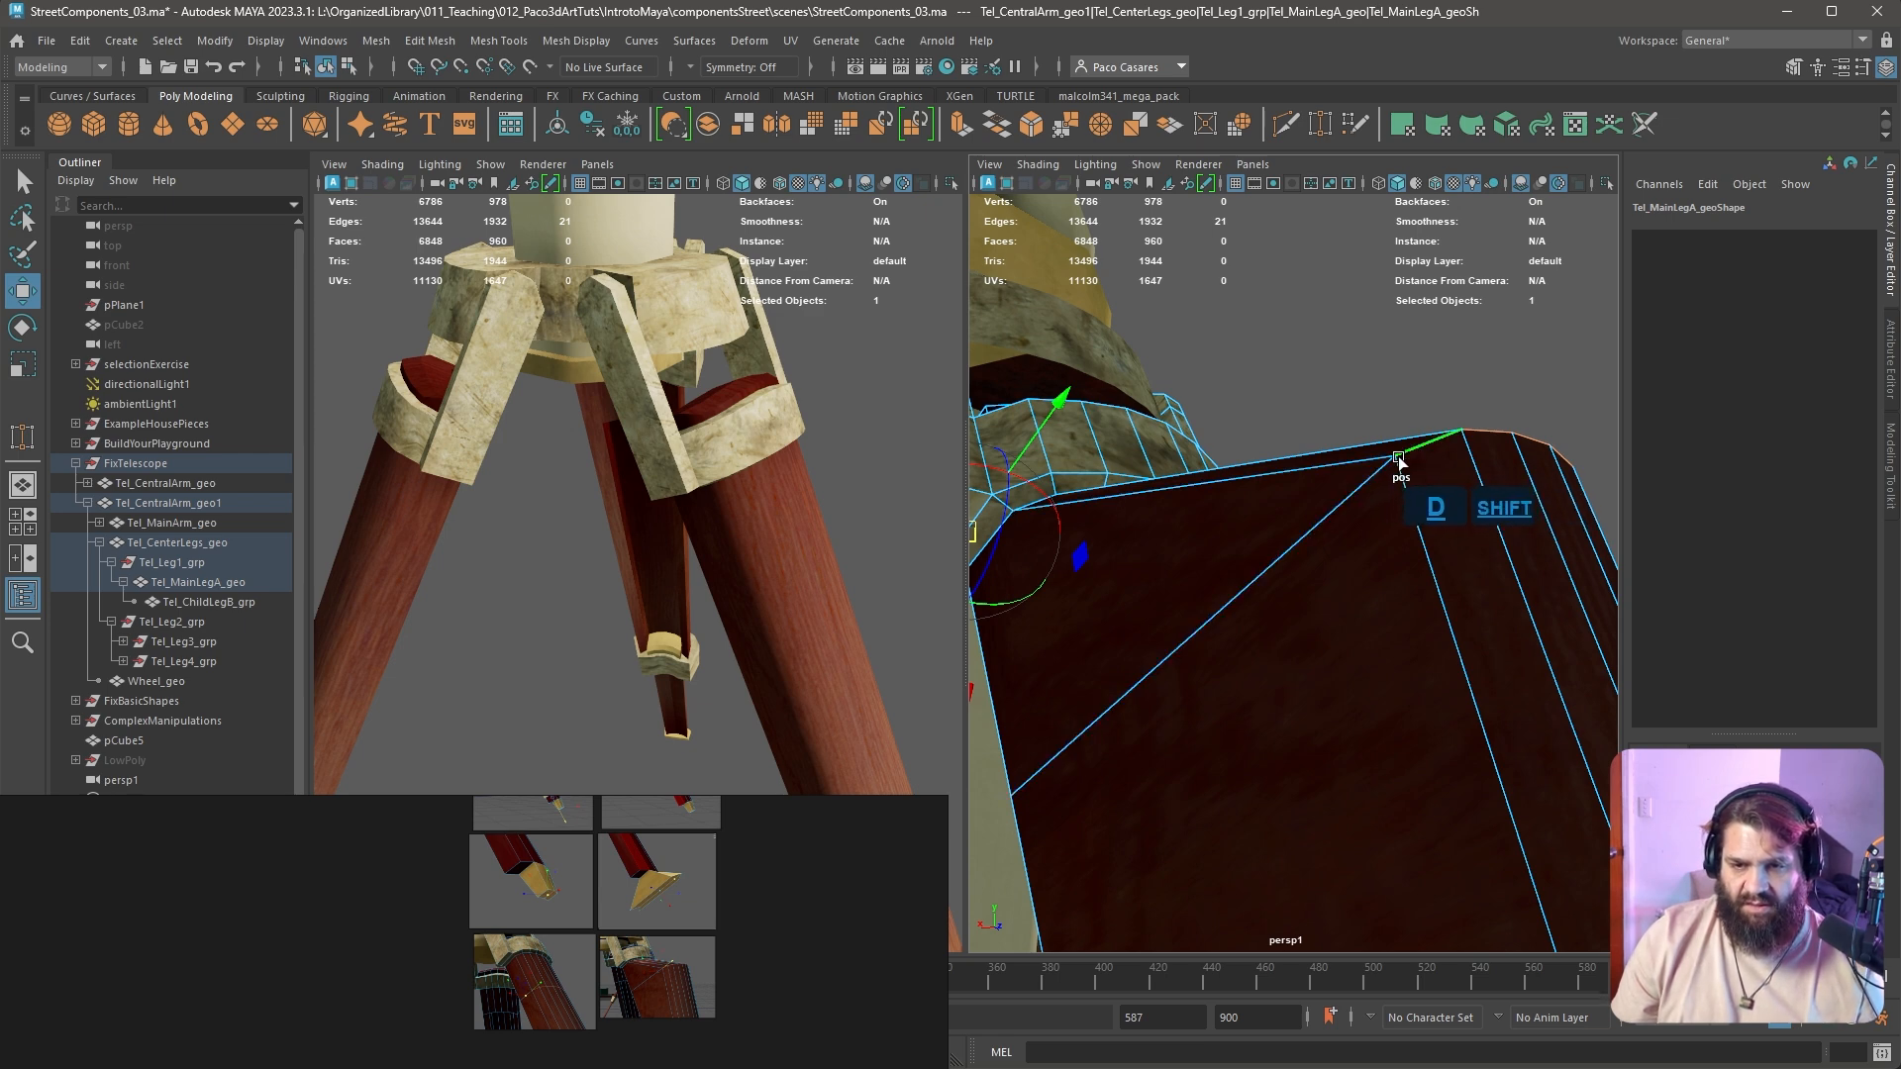
left_click_drag(1413, 509, 1021, 525, "alt")
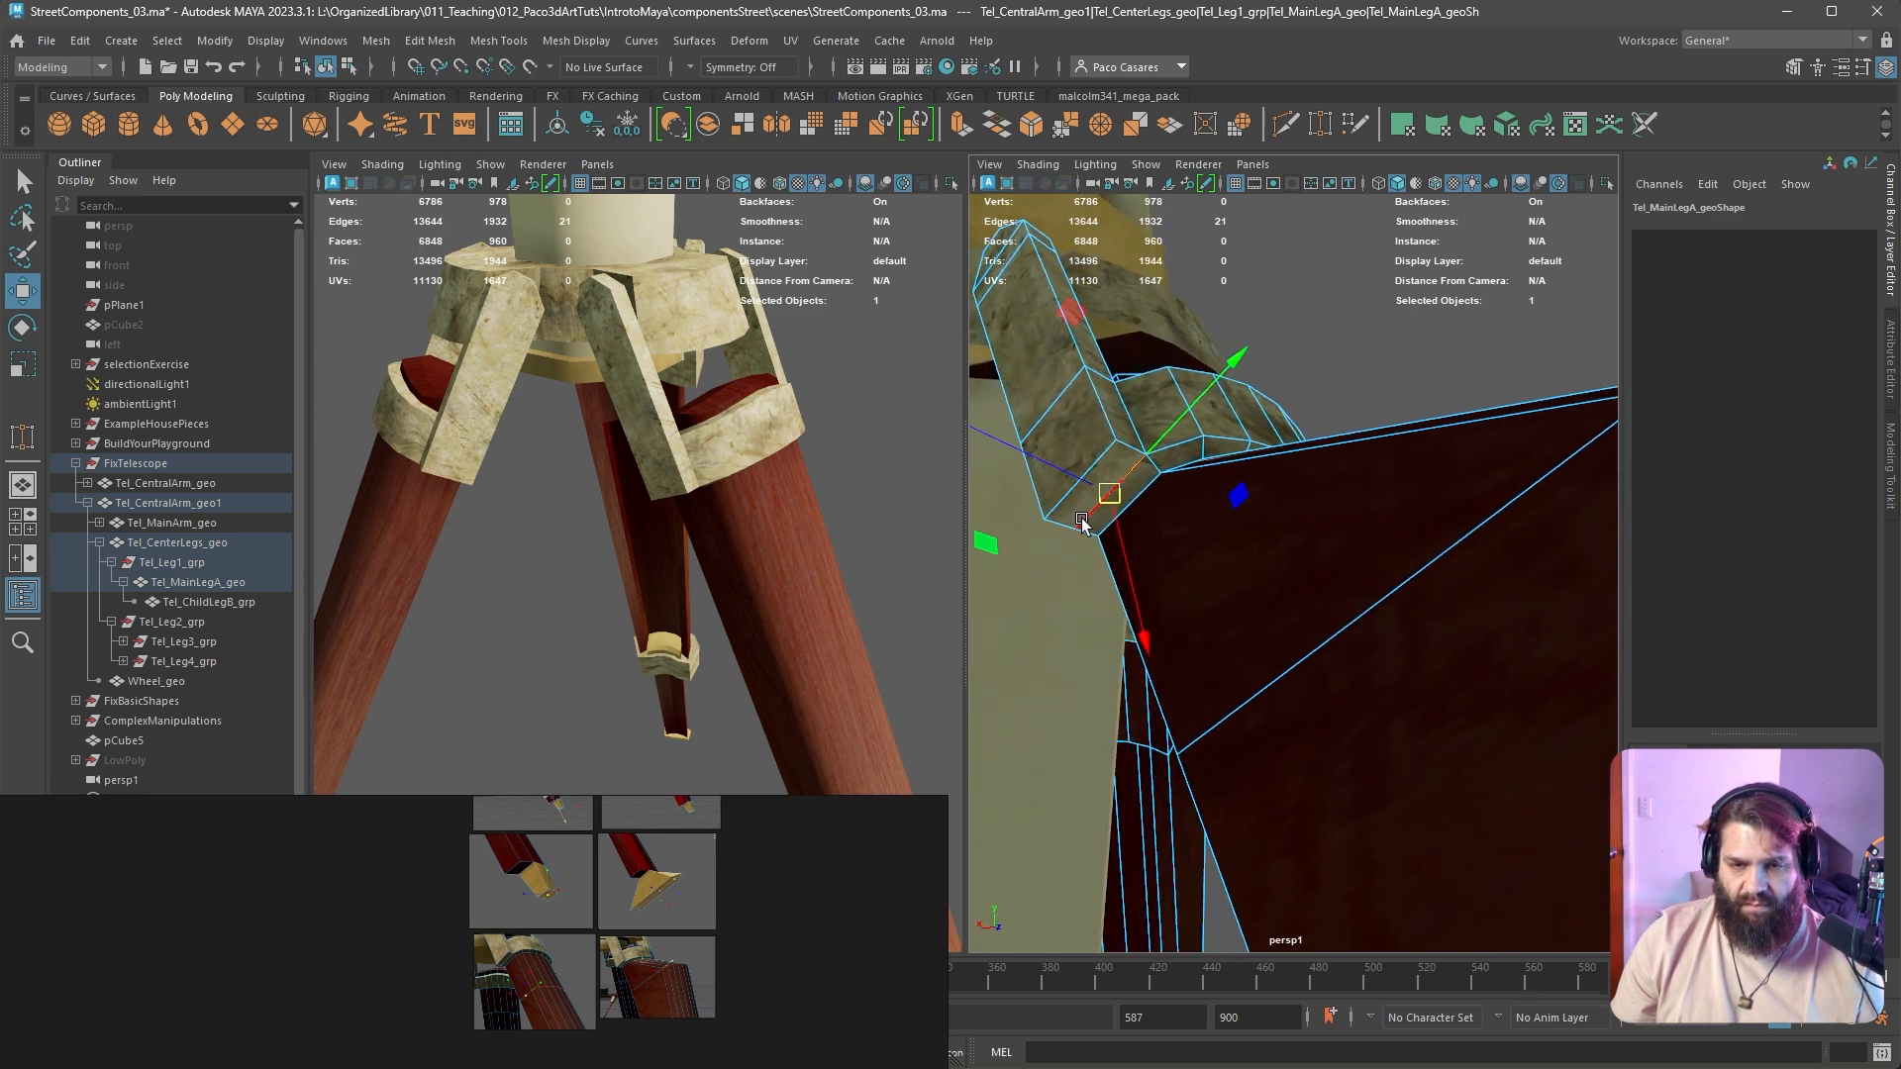
left_click_drag(1142, 699, 1273, 639, "alt")
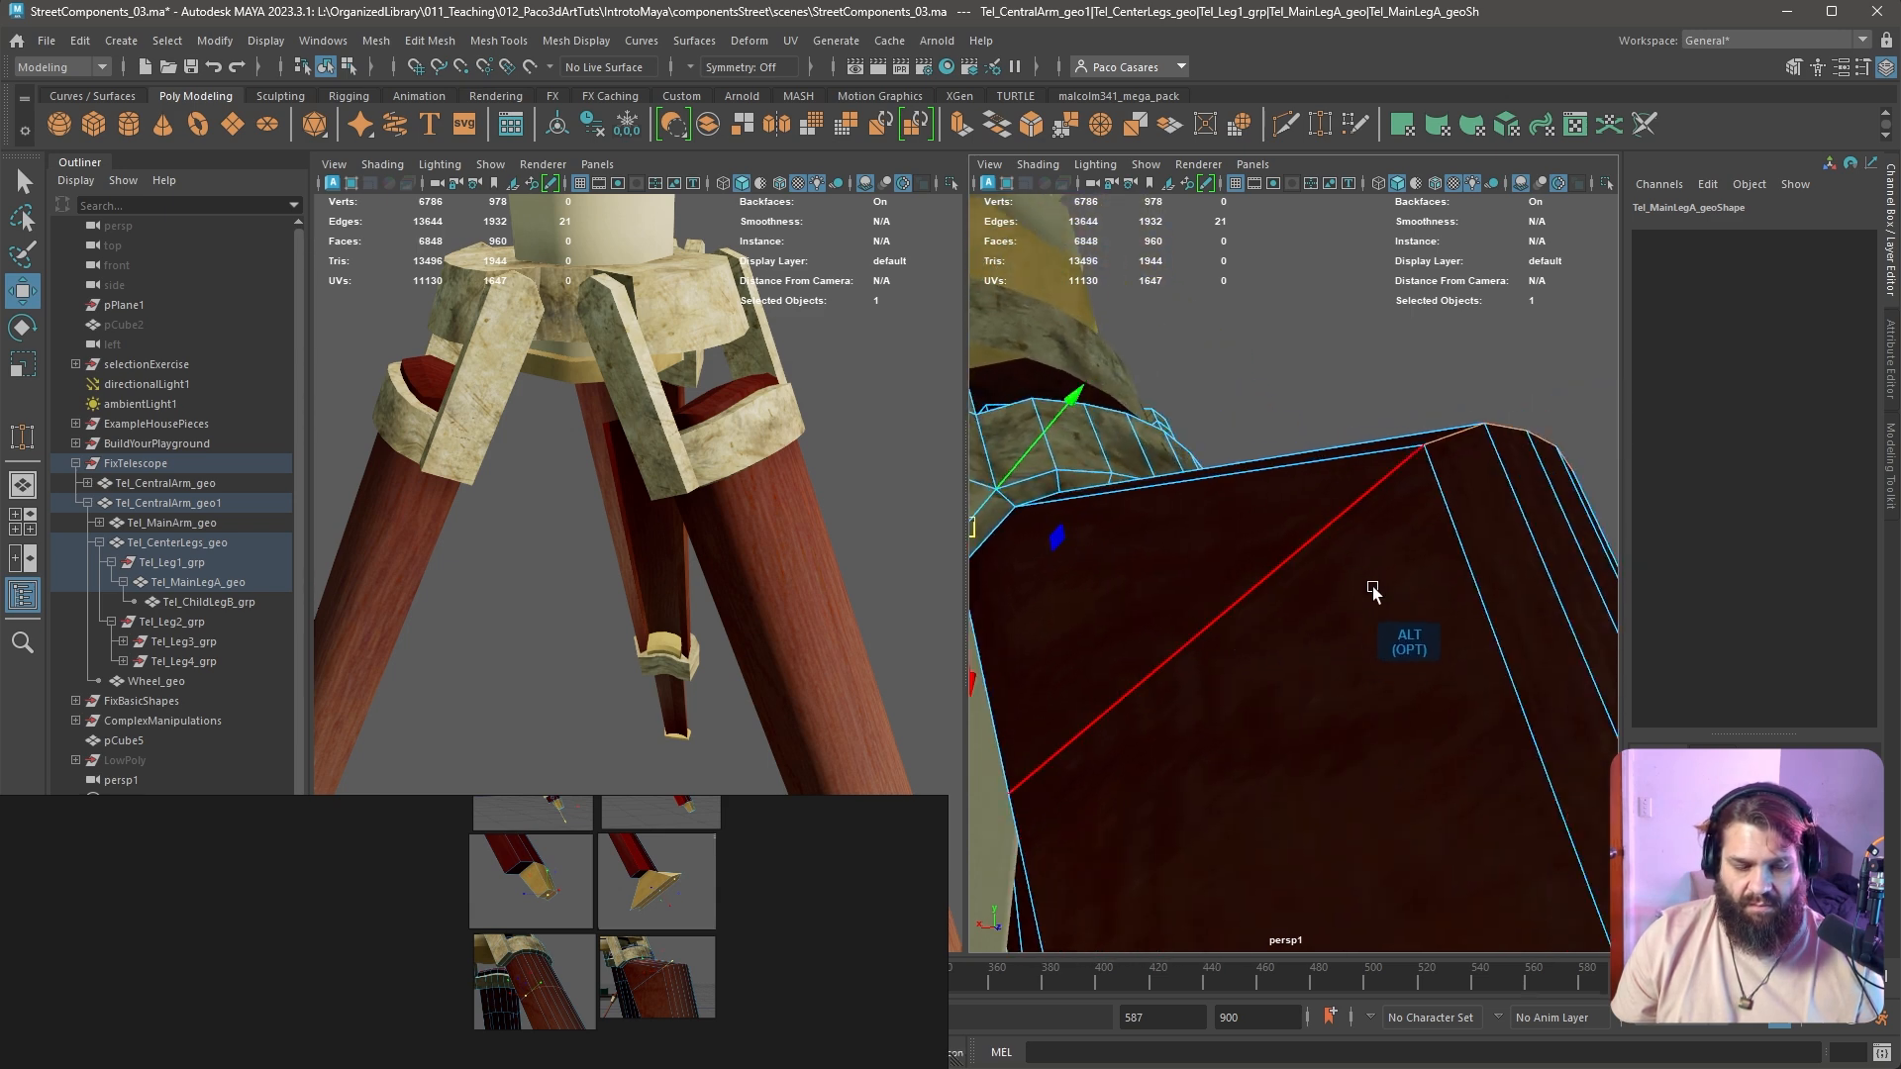
key("shift+d")
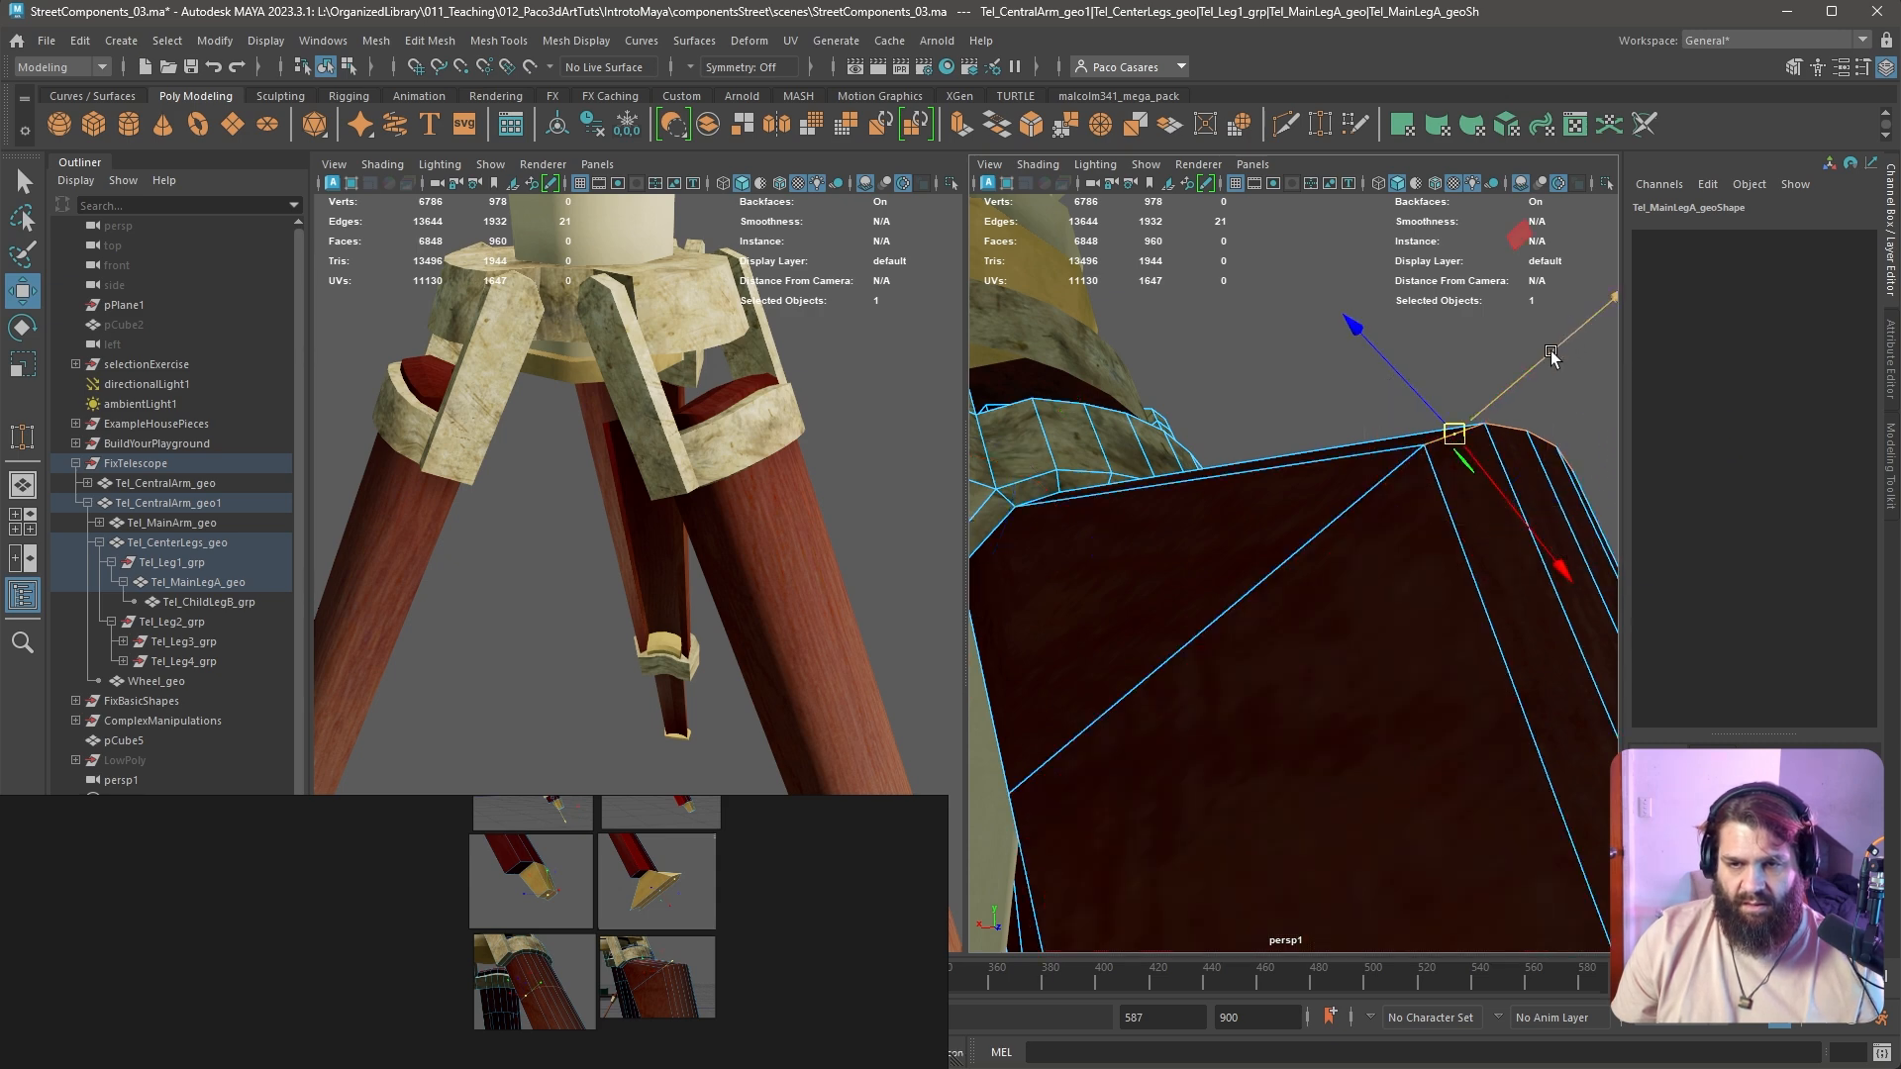
left_click_drag(1551, 357, 1349, 676)
Try to snap the pivot to the shaft's corner vertex and align it to the slanted edge from the opposite side
key("d+v")
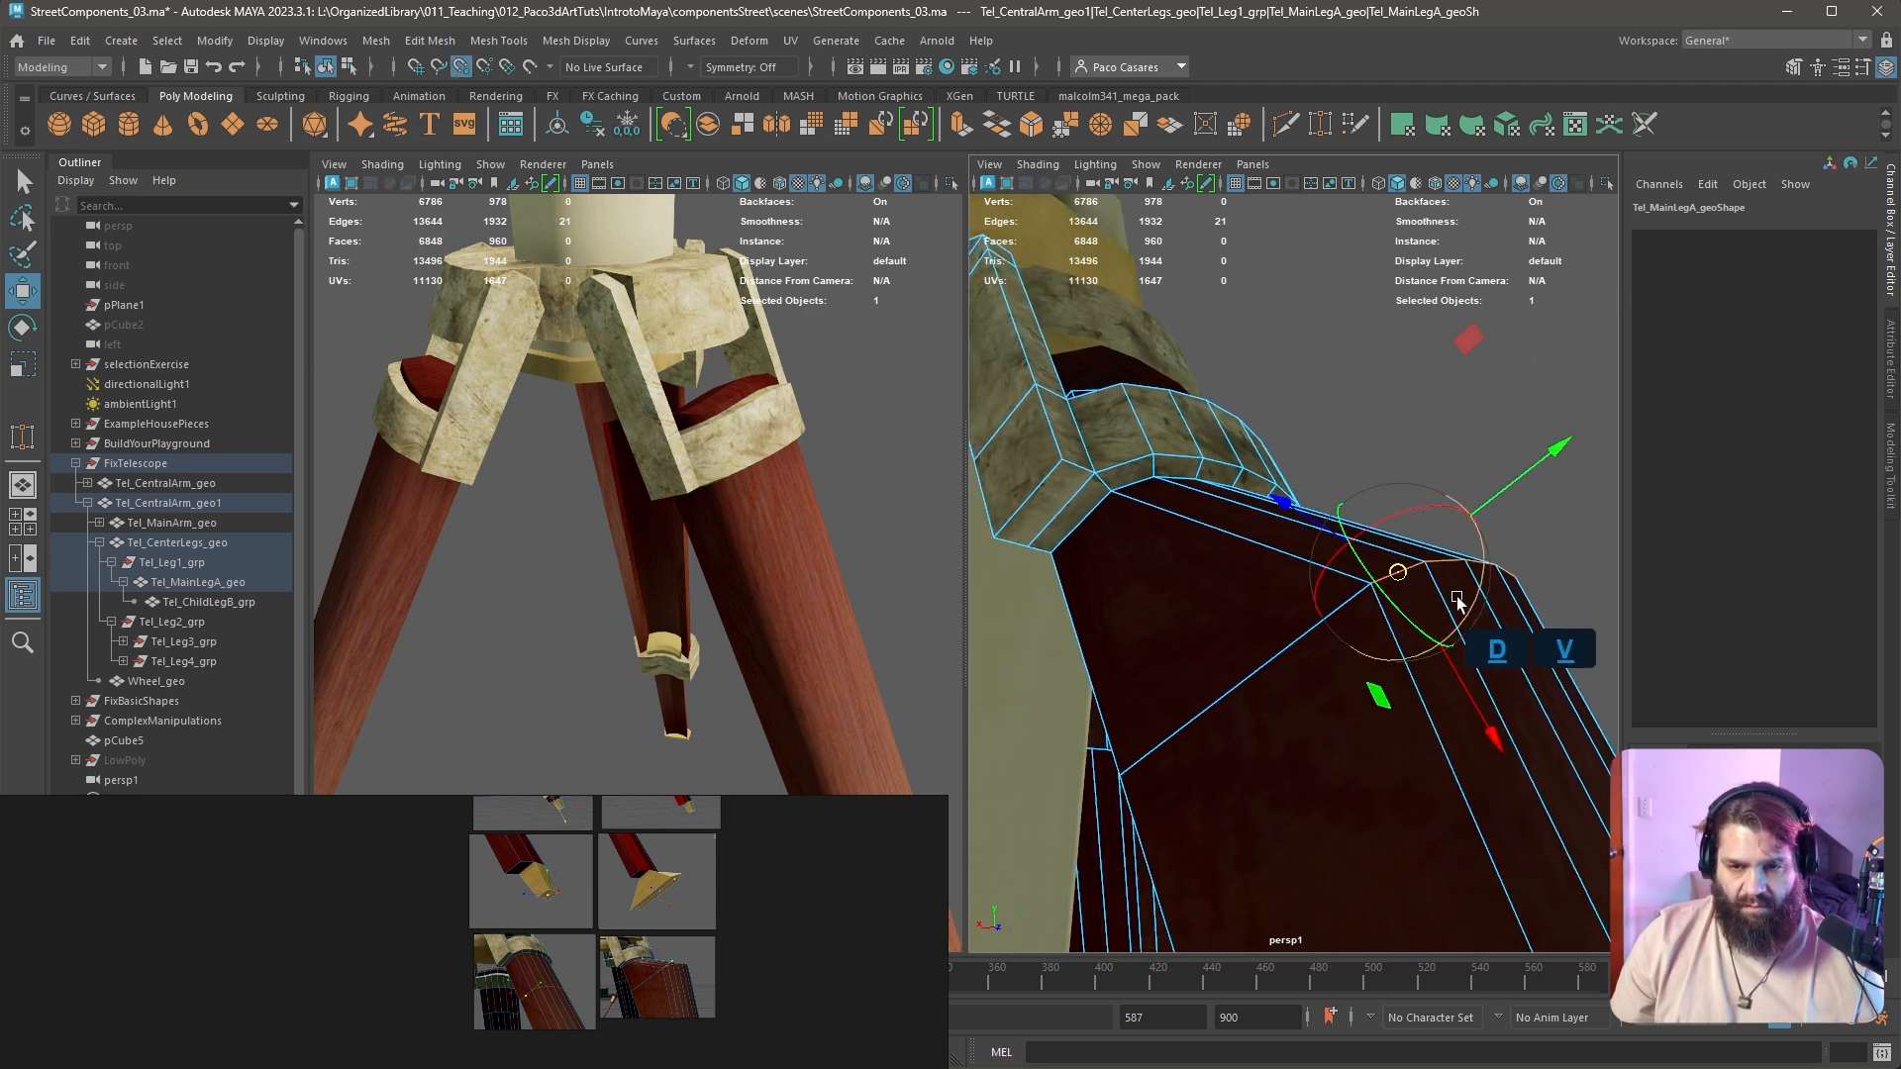
left_click_drag(1401, 574, 1441, 682)
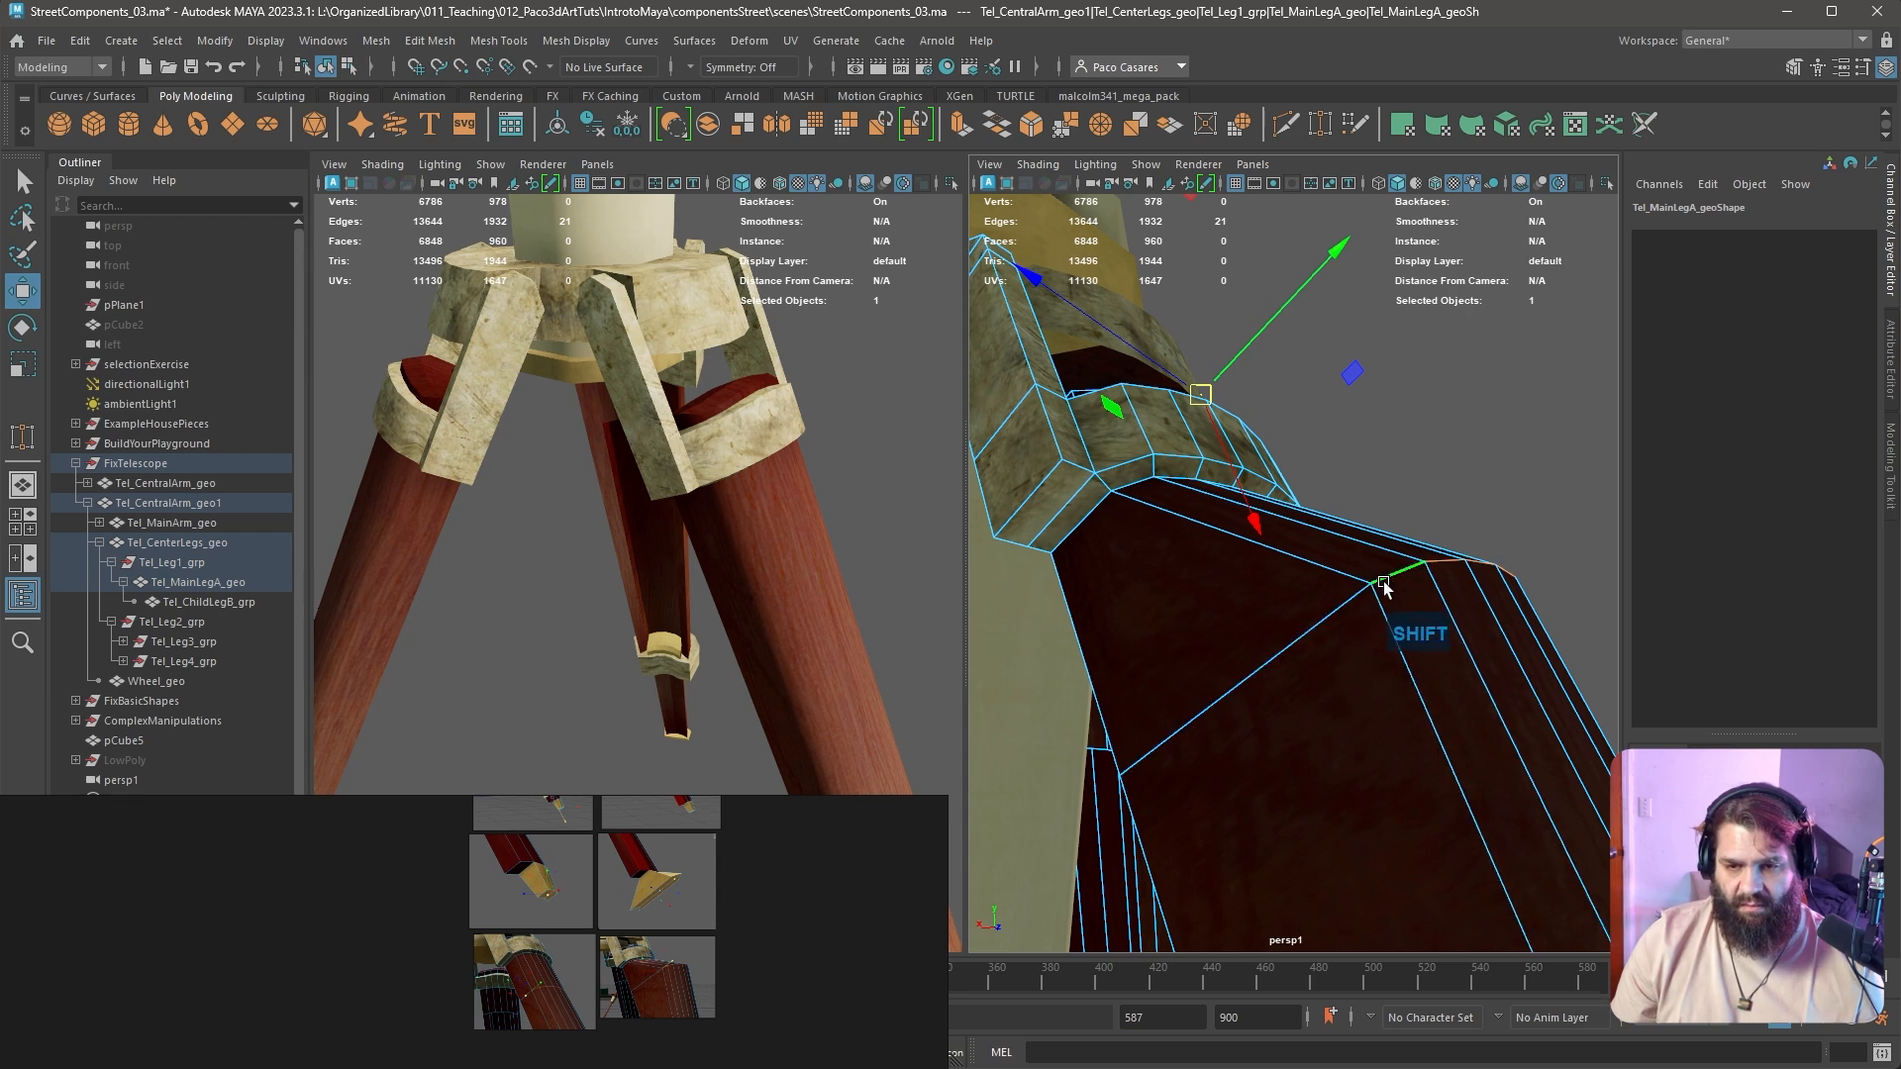
key("d")
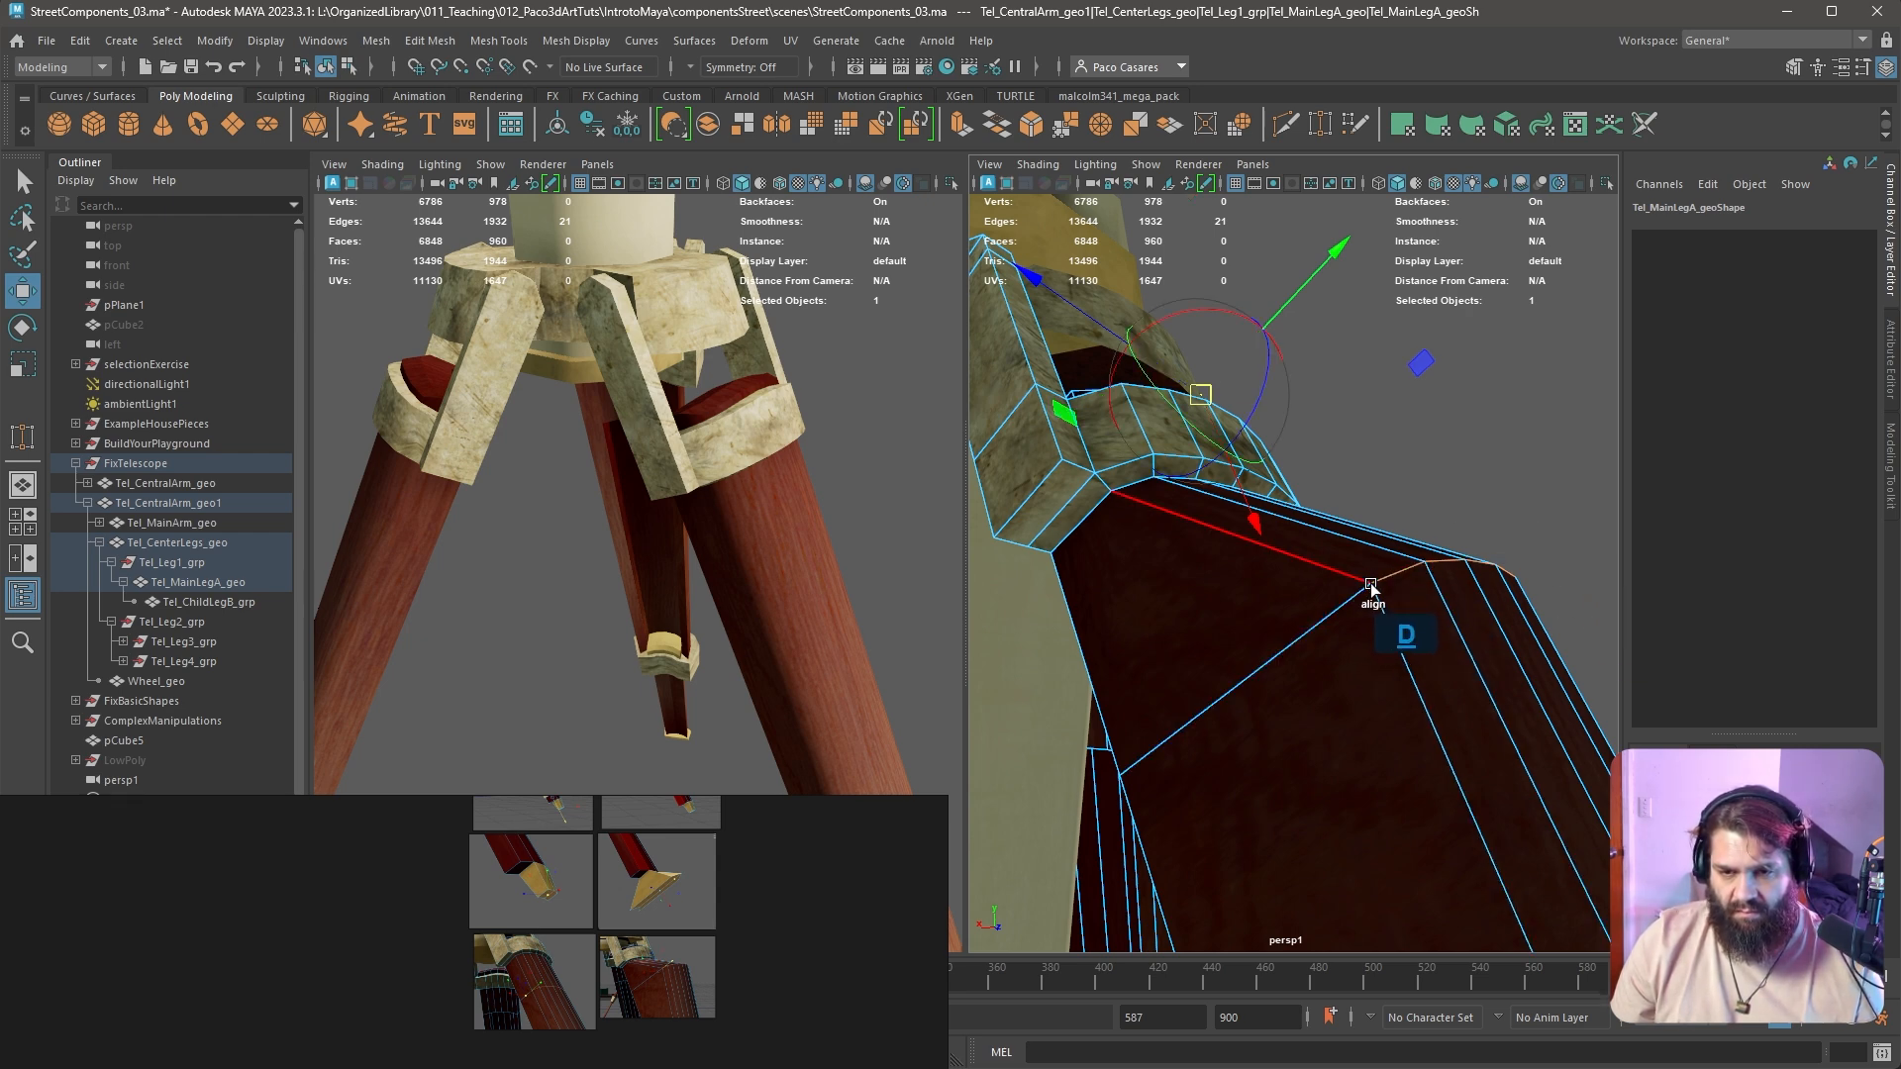
left_click(1381, 584)
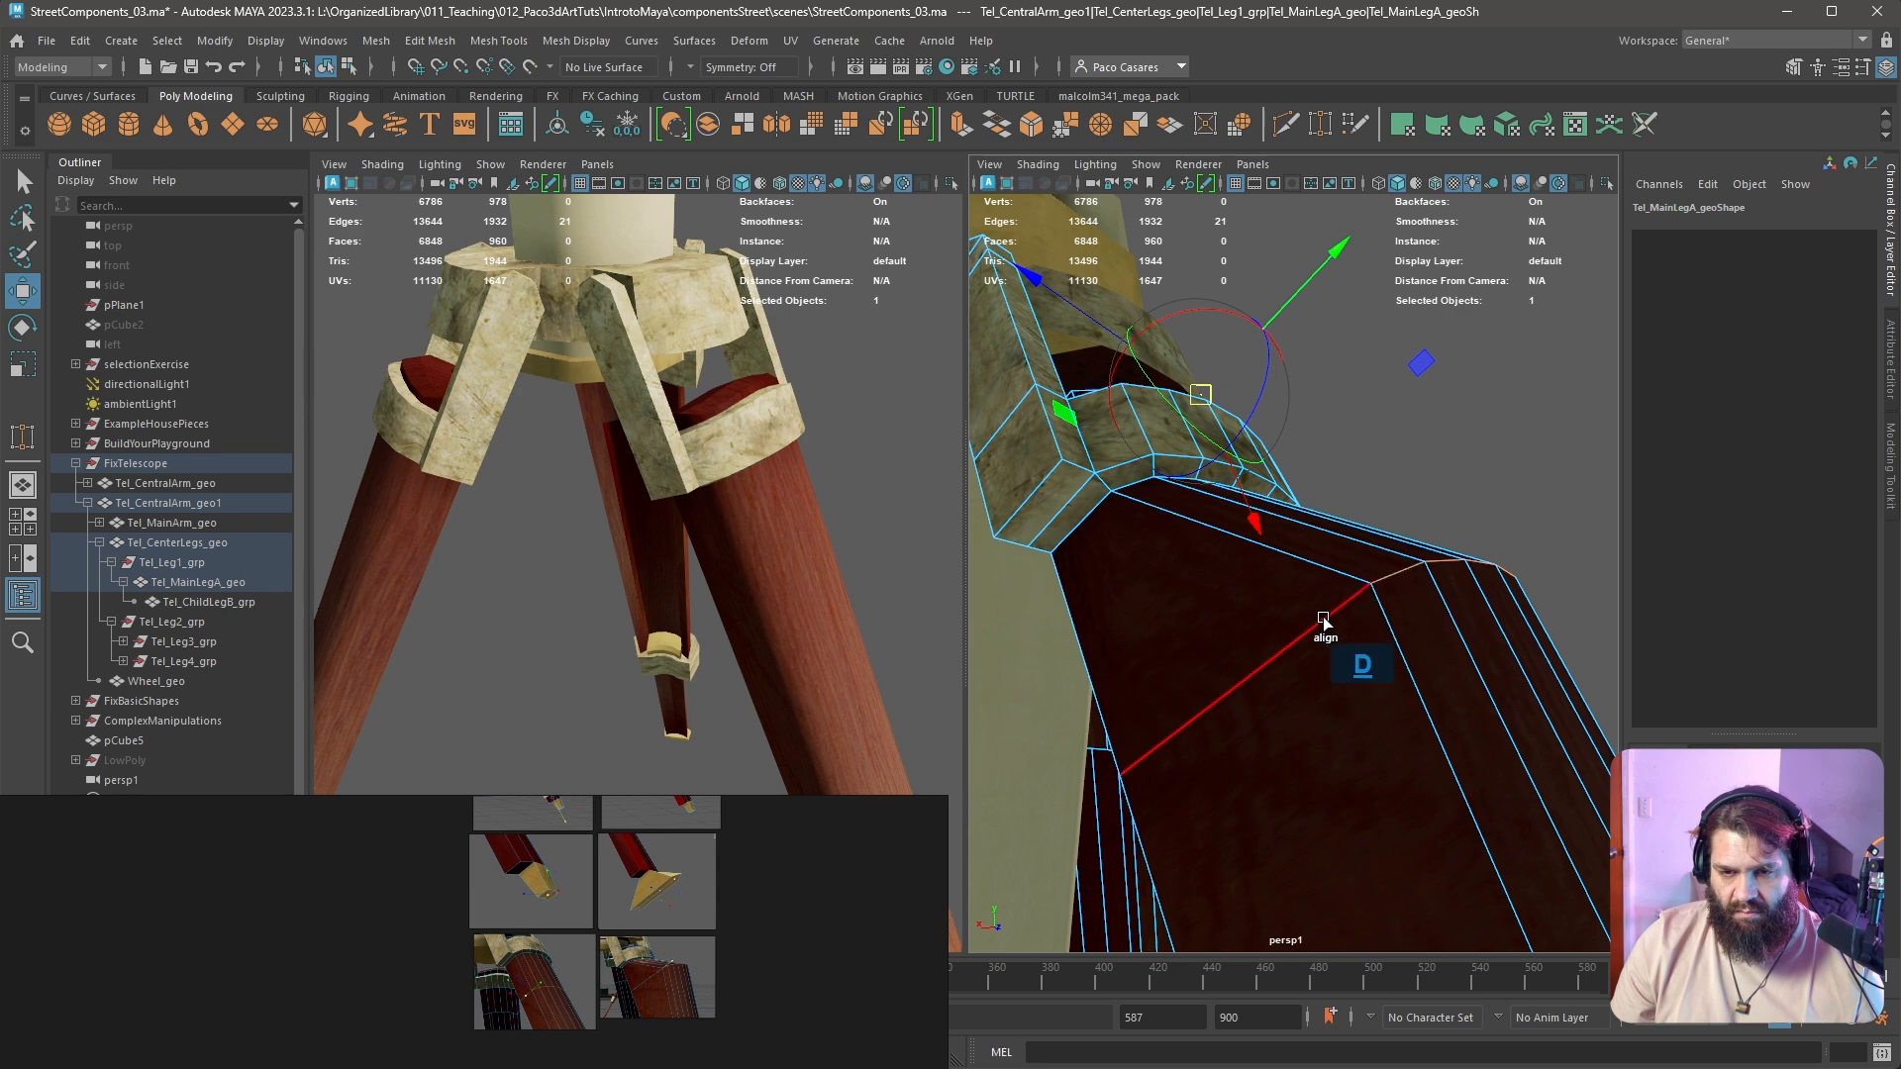
mouse_move(1336, 634)
left_mouse_down("alt")
mouse_move(1124, 650)
mouse_move(1253, 654)
mouse_move(1386, 614)
mouse_move(1321, 601)
left_mouse_up("alt")
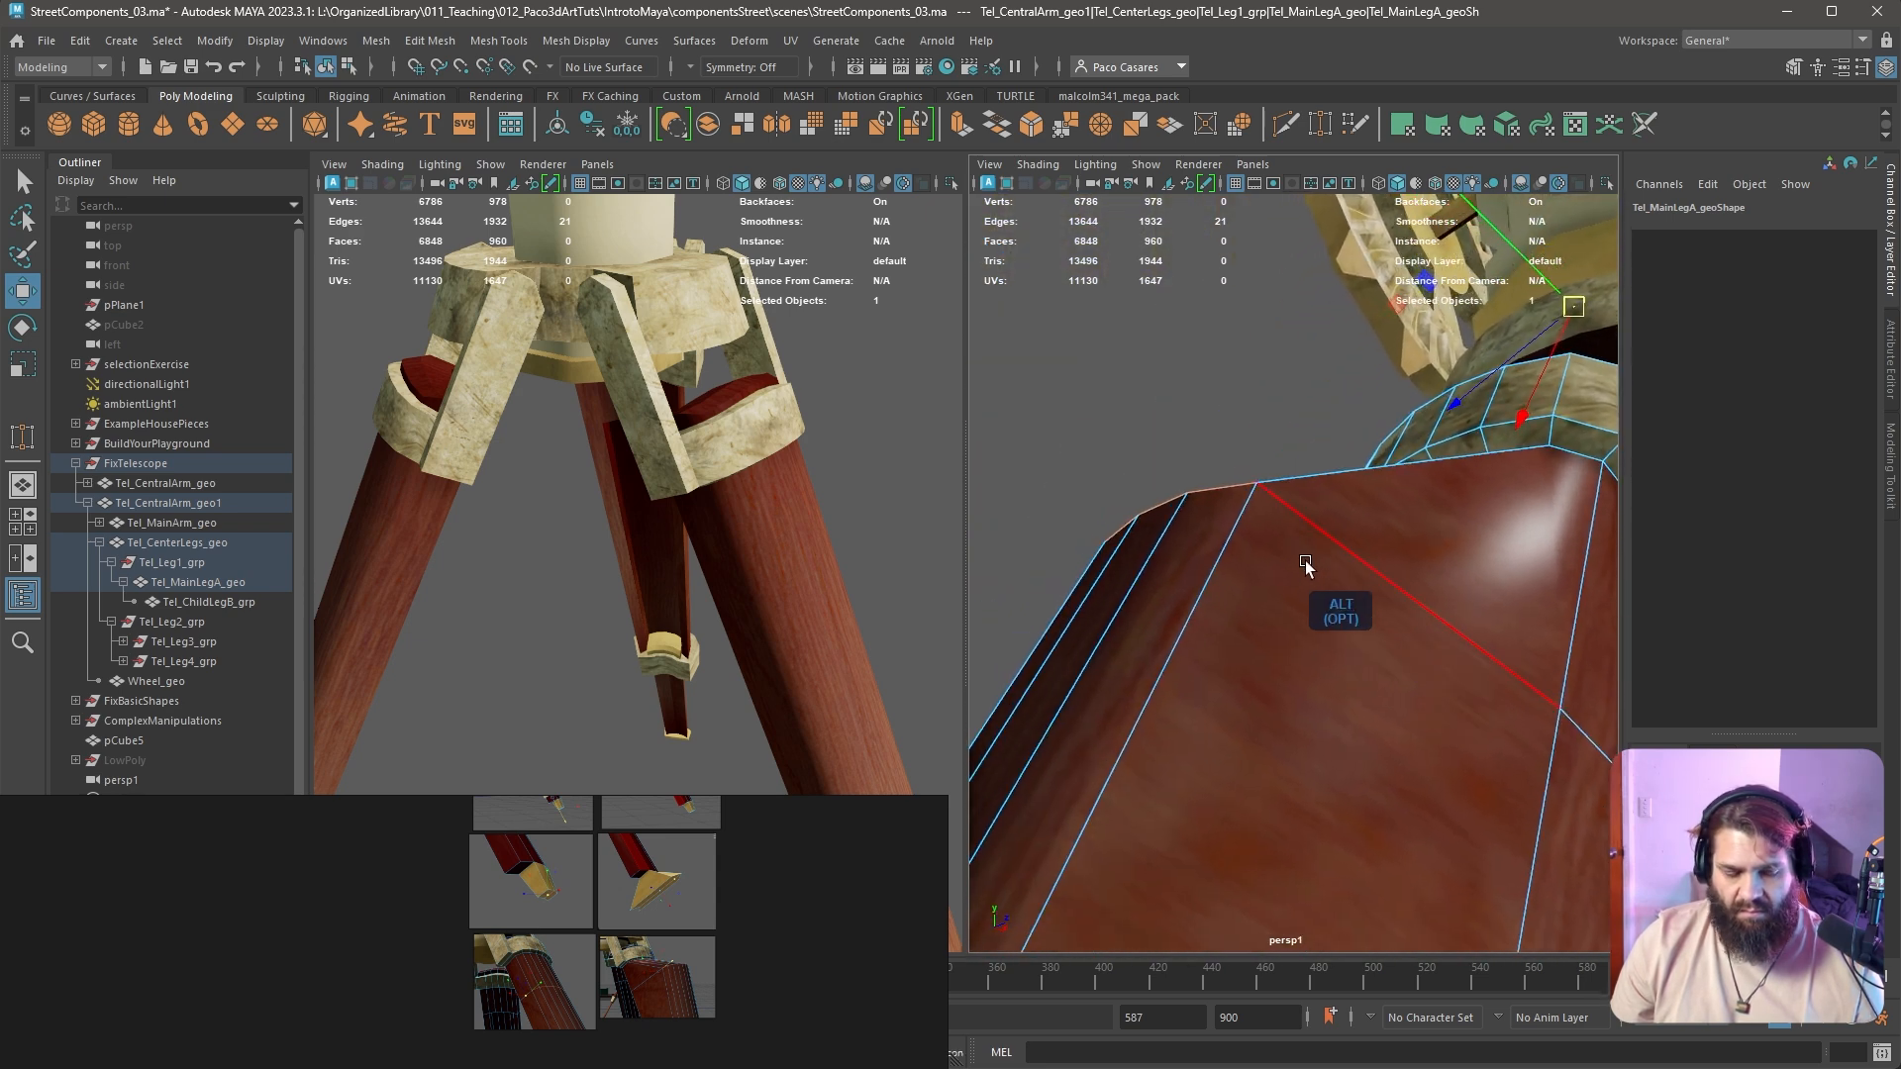
key("d")
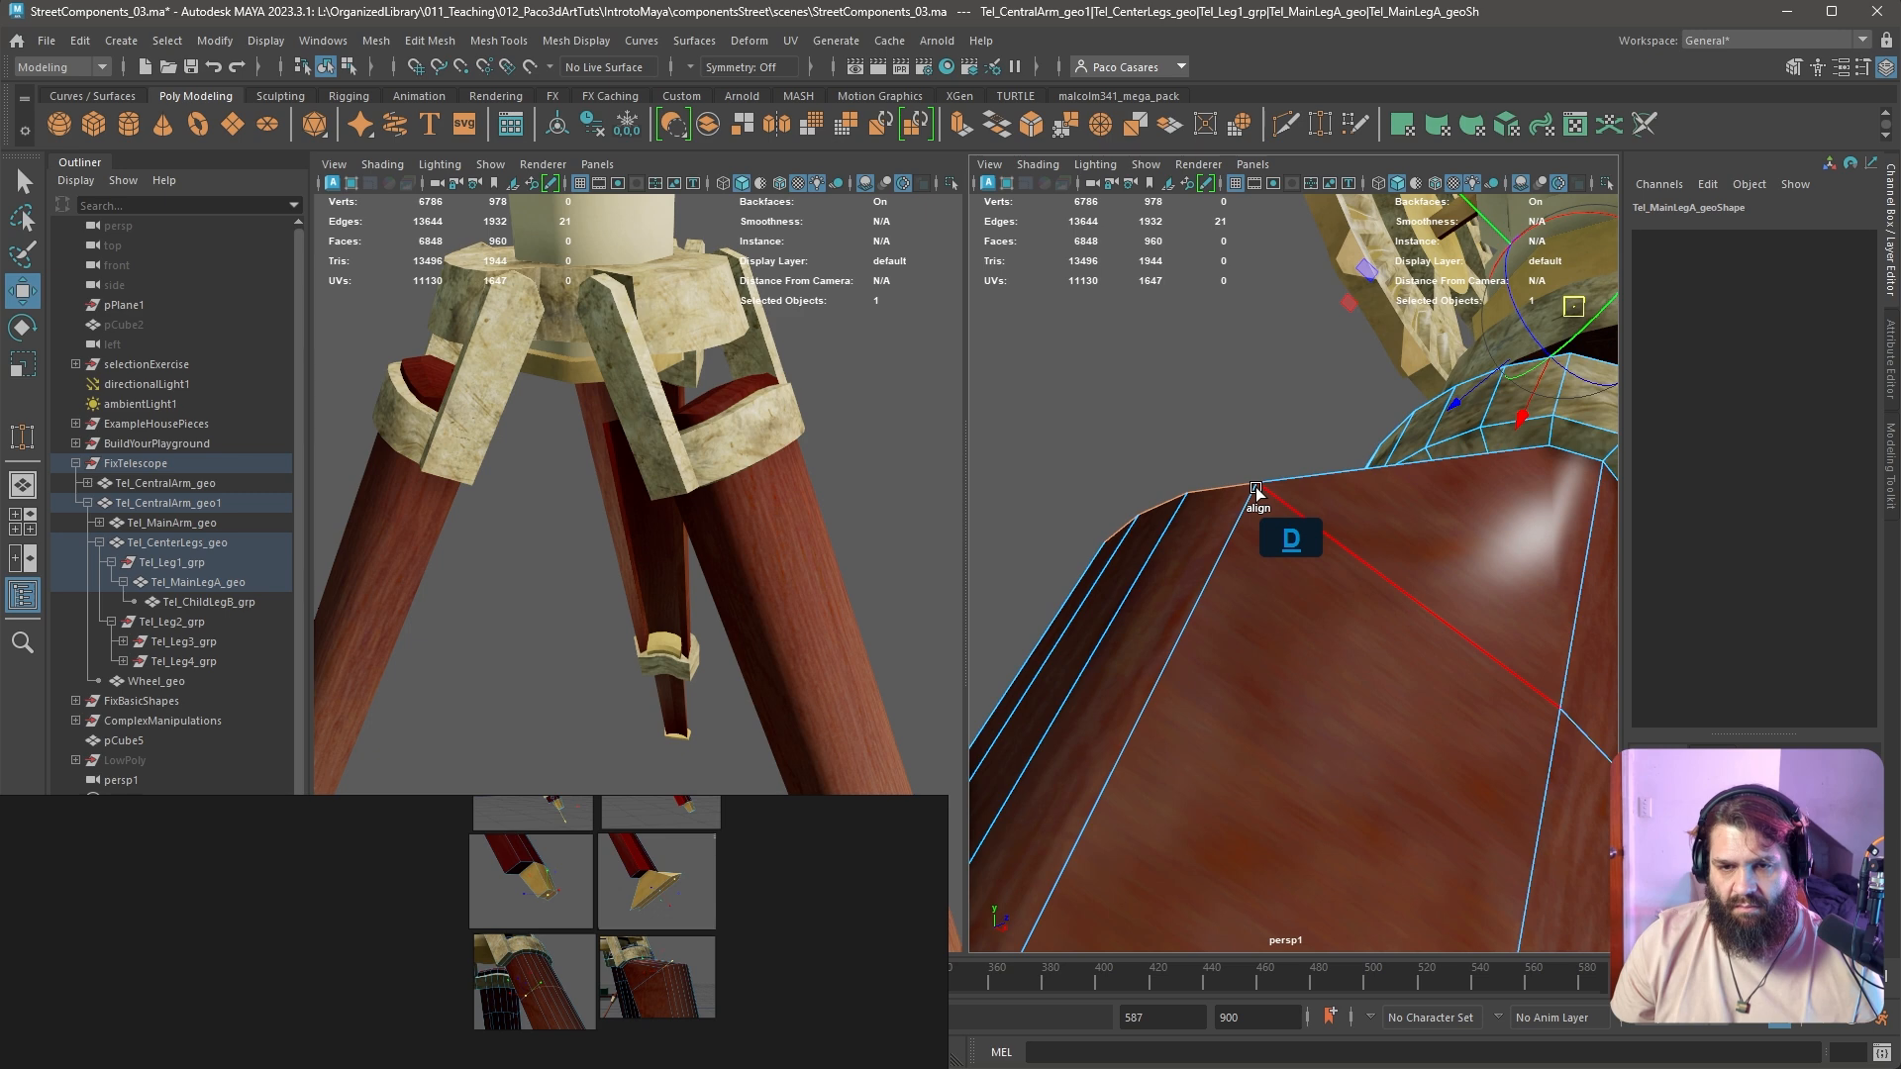
left_click(1256, 488)
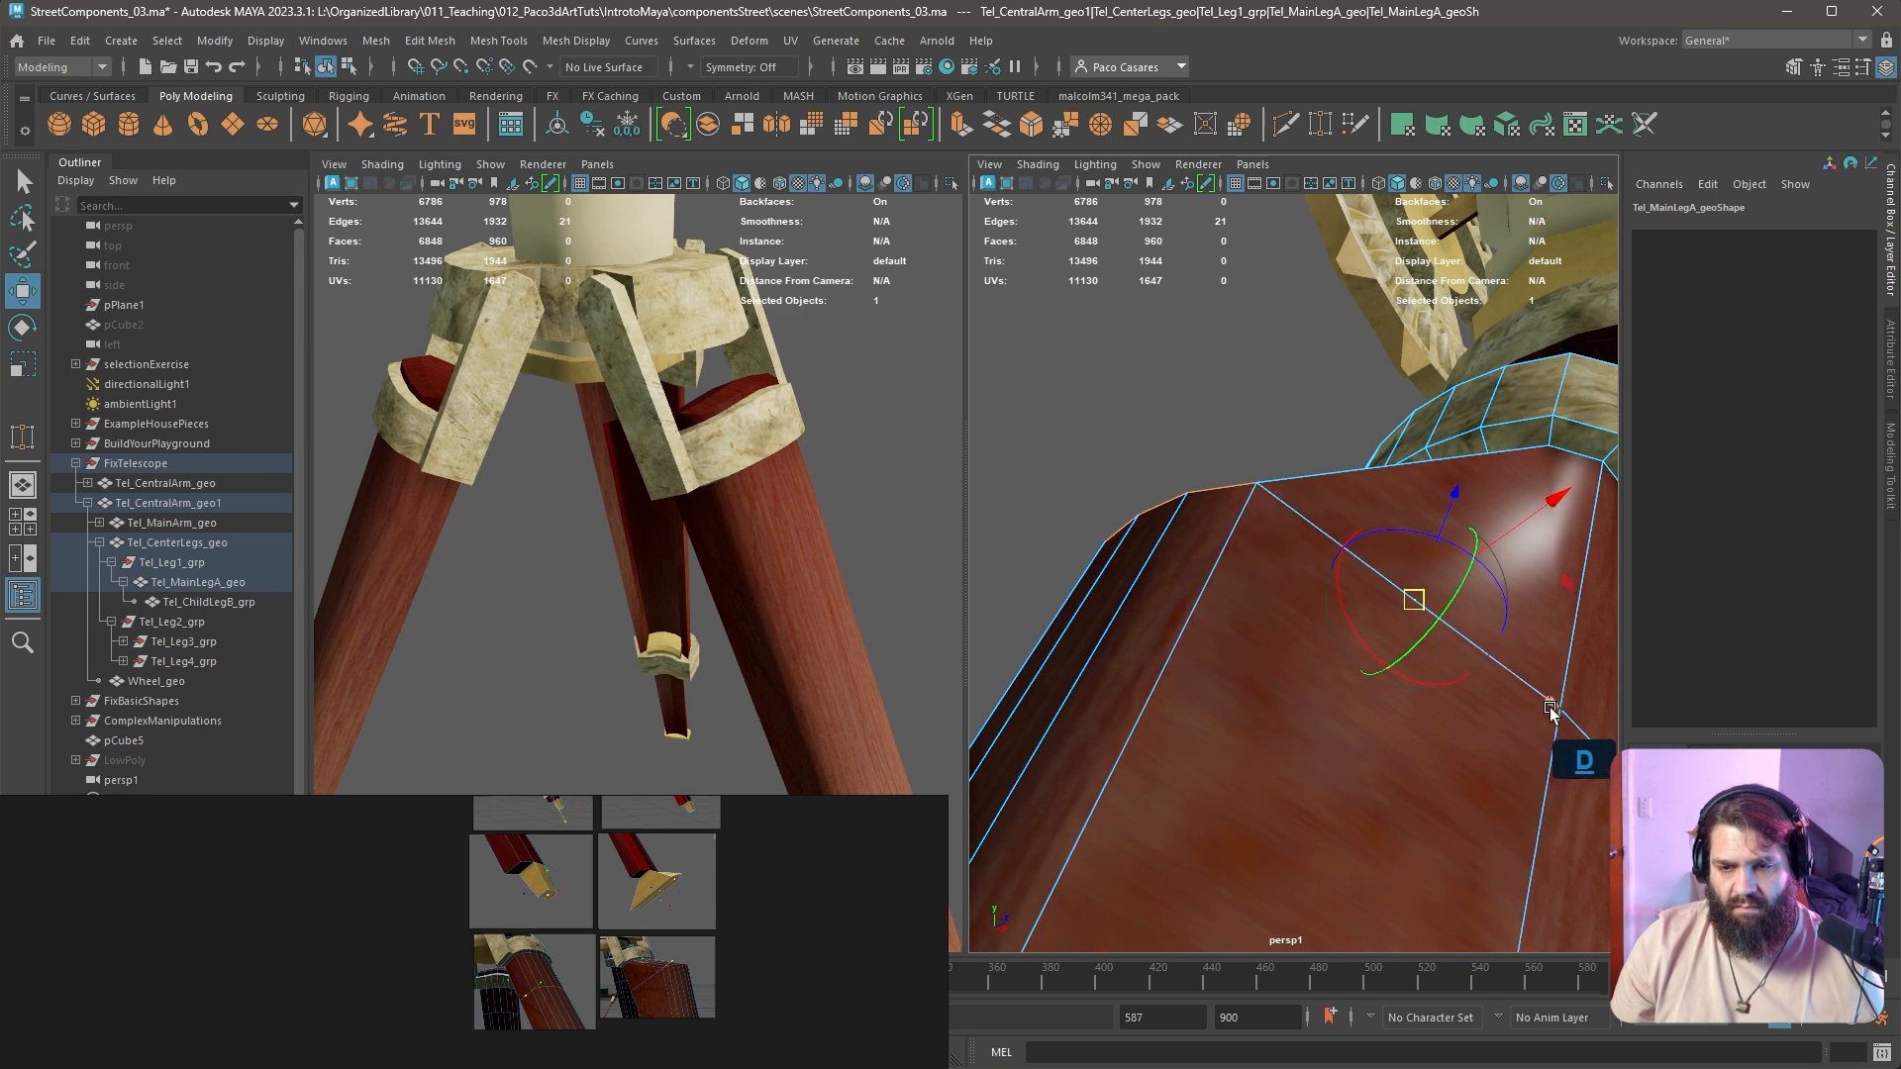
Try to vertex-snap the pivot and re-aim its axes near the bracket and the shaft's upper end
left_click_drag(1490, 709, 1387, 661, "alt")
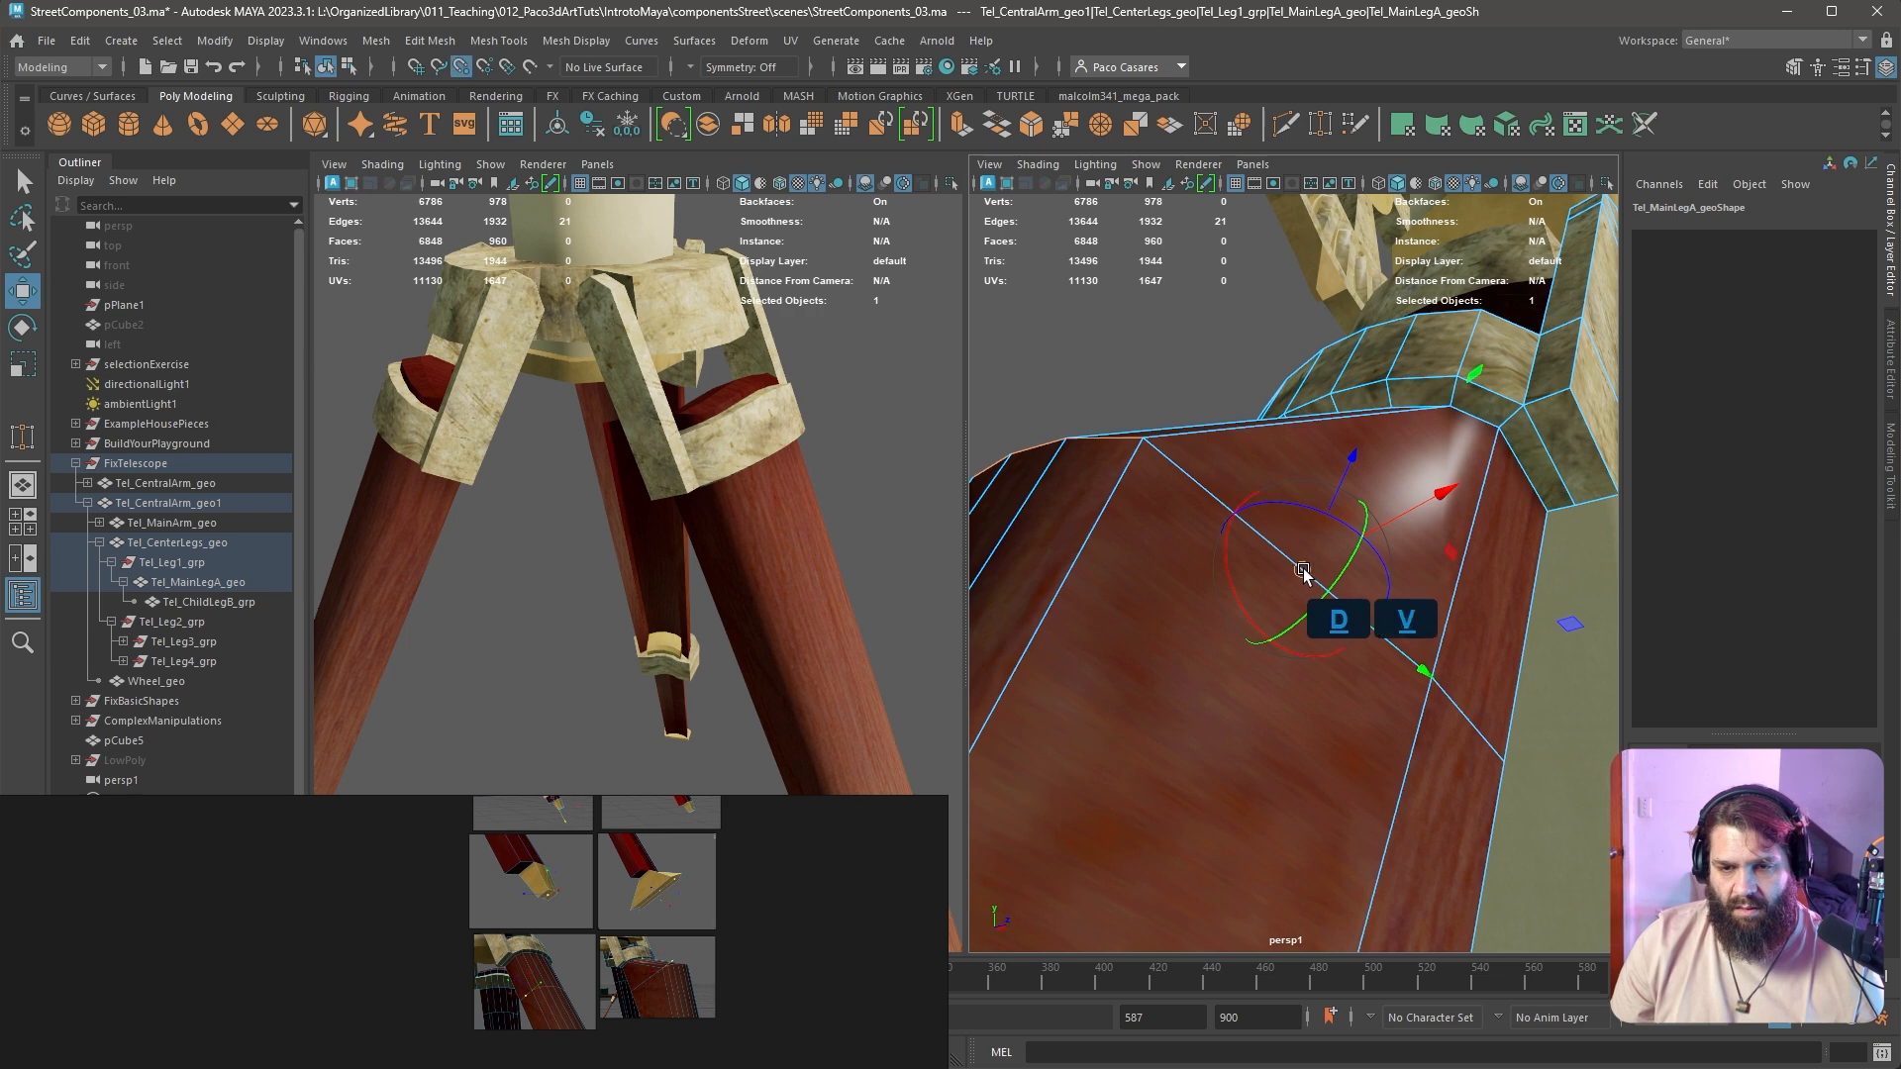
left_click_drag(1303, 573, 993, 328)
right_click_drag(1333, 385, 1231, 467, "alt")
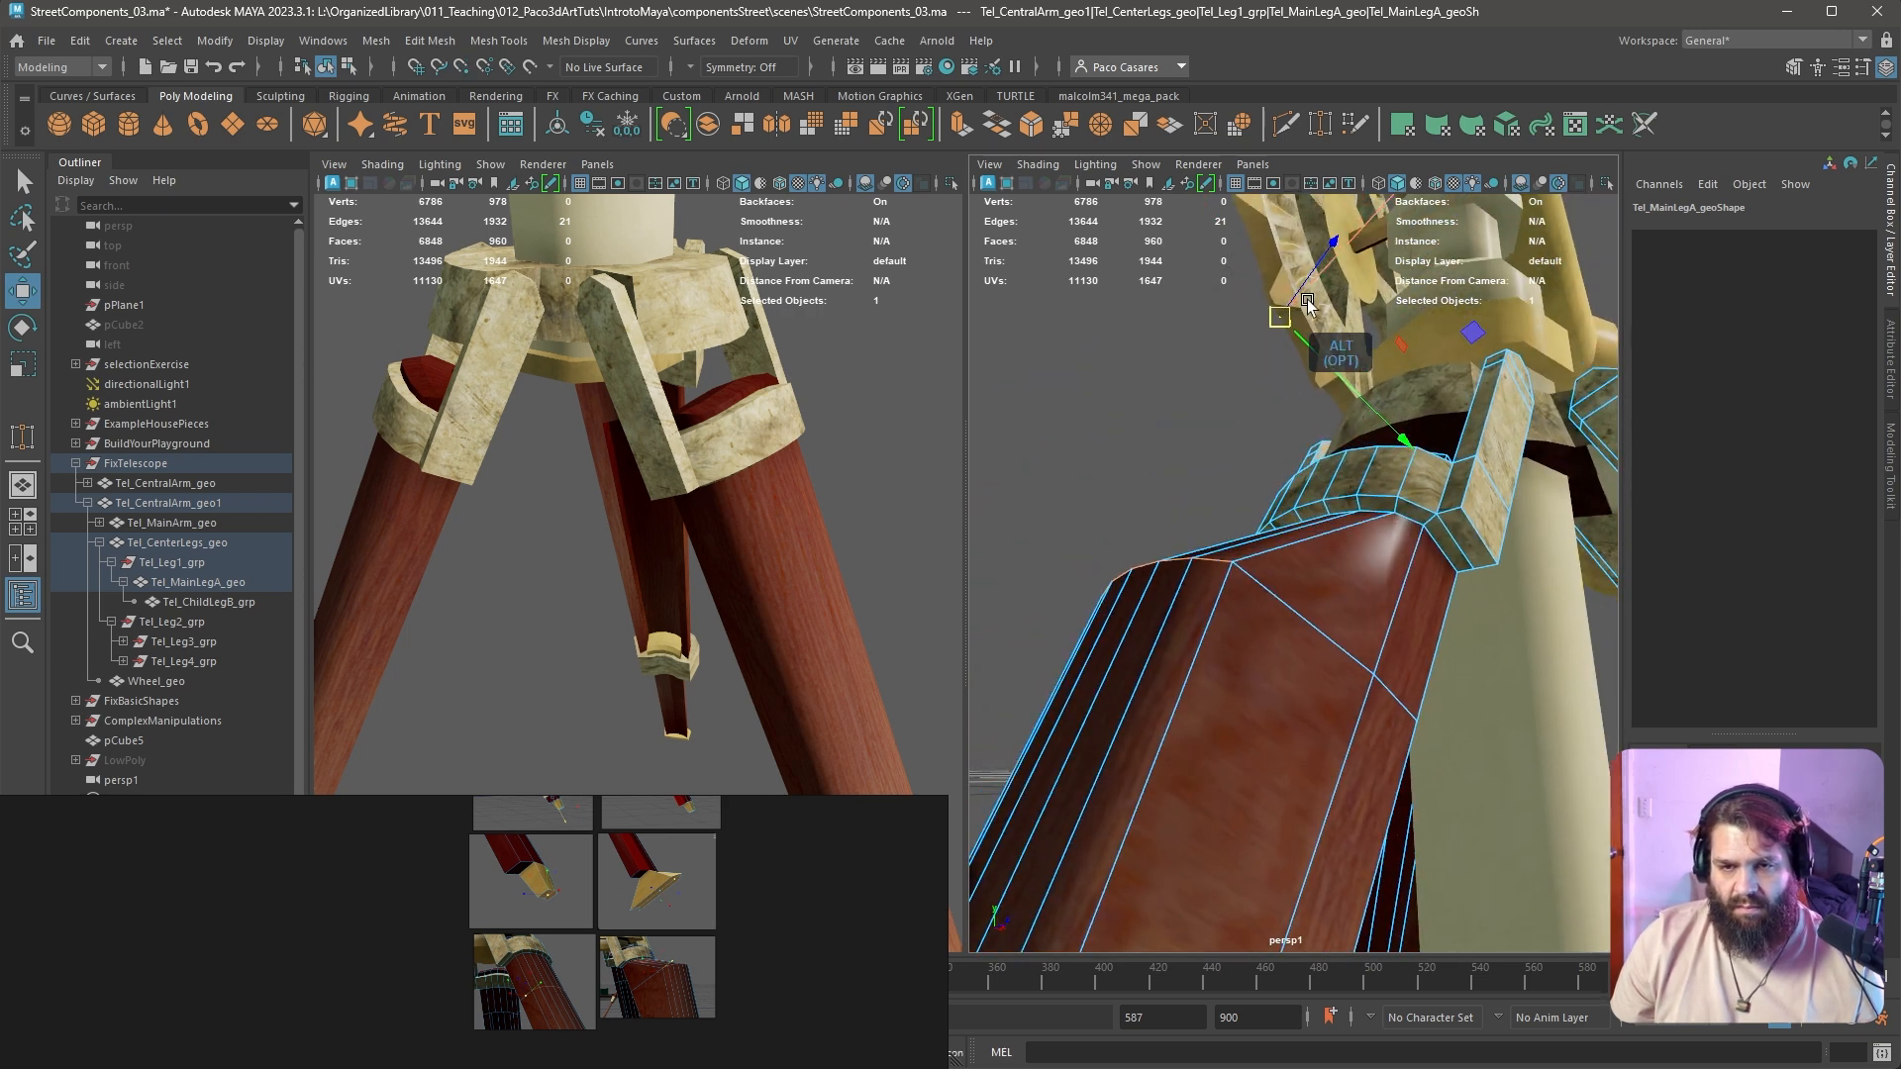
key("d+v")
left_click_drag(1308, 274, 1116, 812)
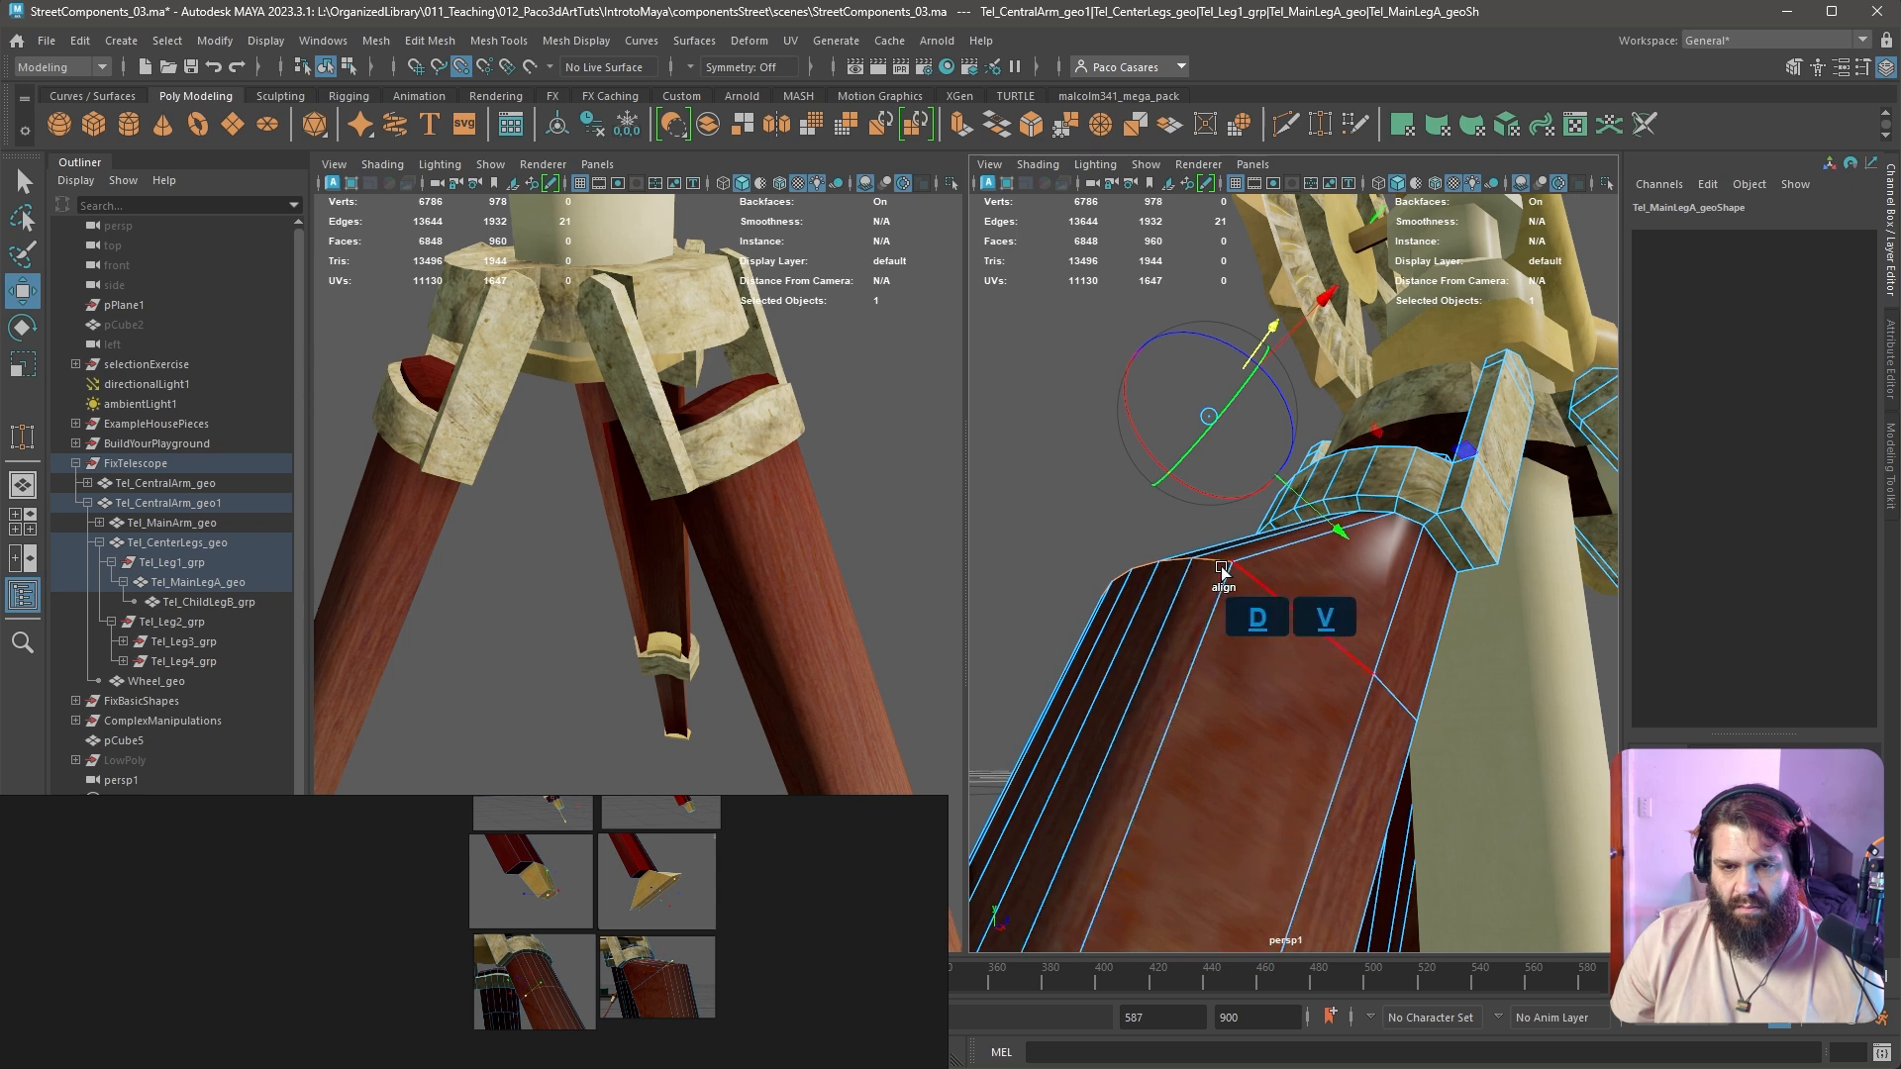
left_click_drag(1323, 515, 1202, 580)
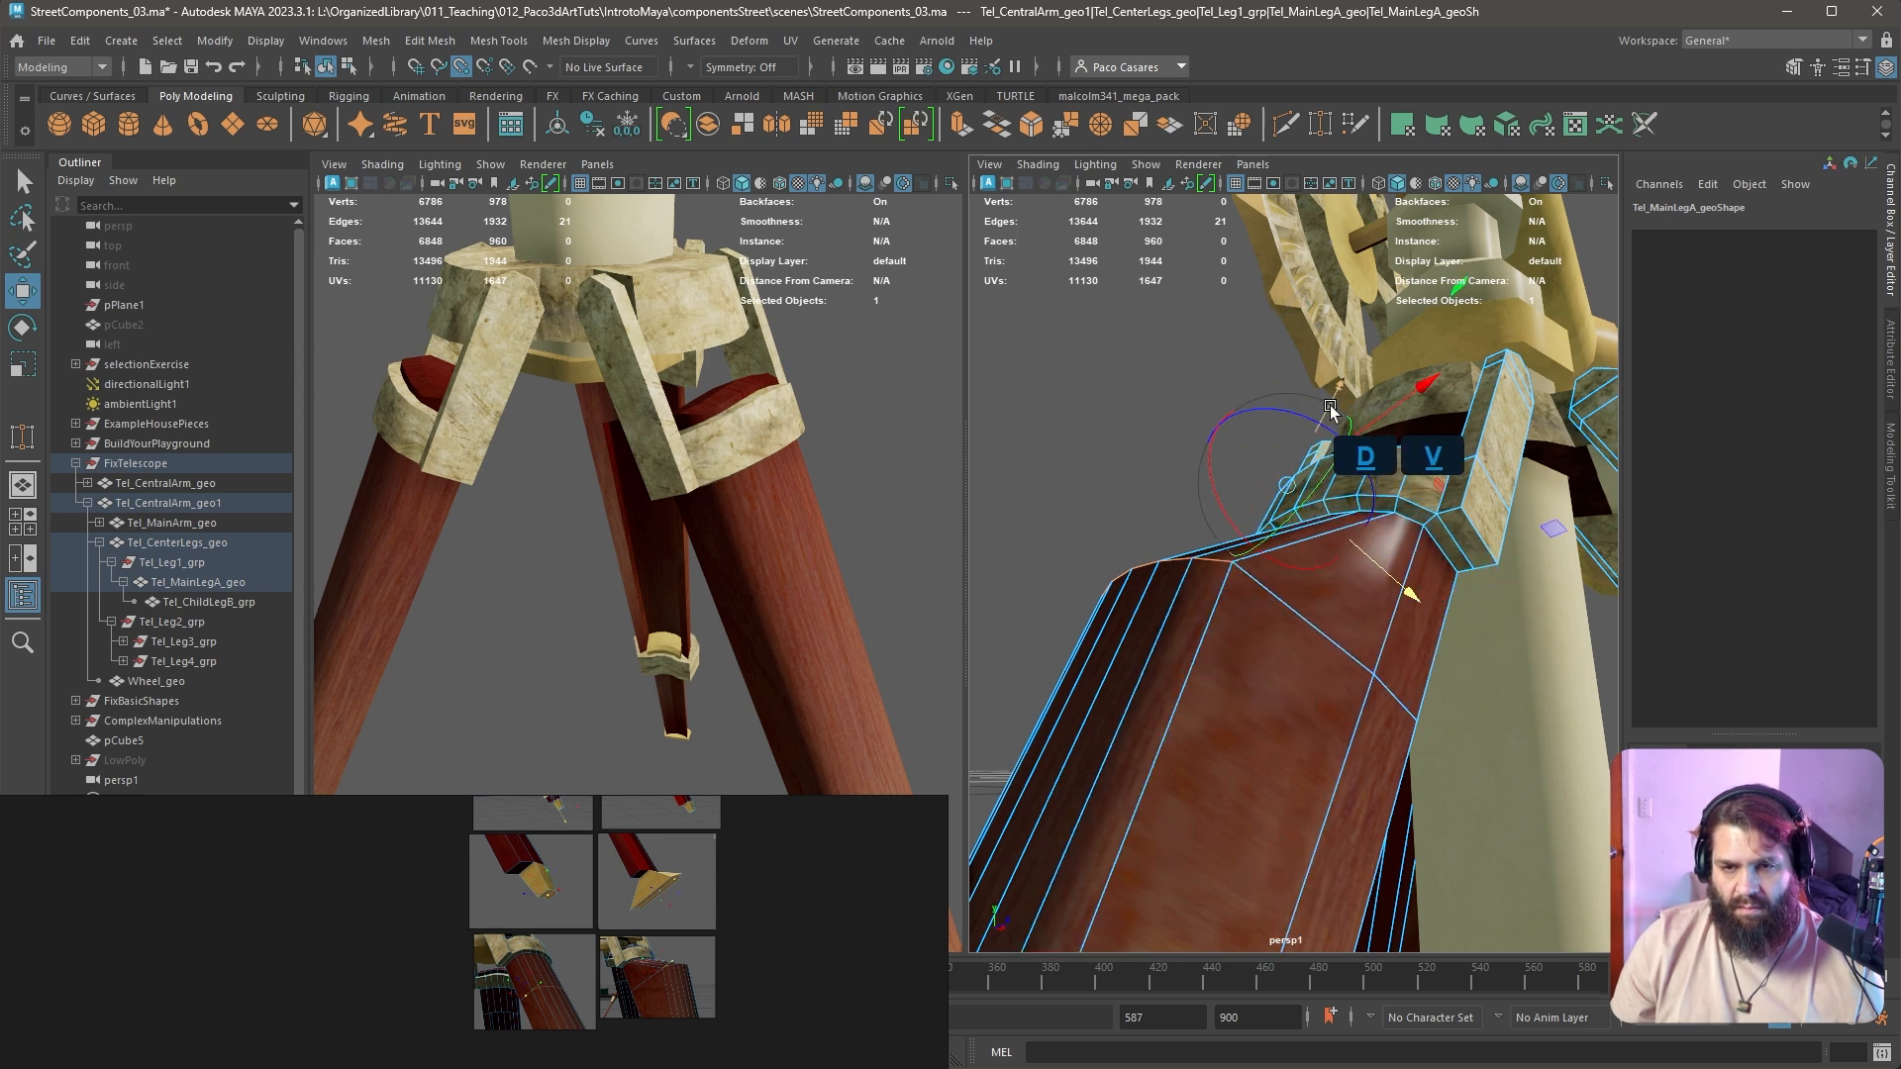
left_click_drag(1330, 406, 1055, 854)
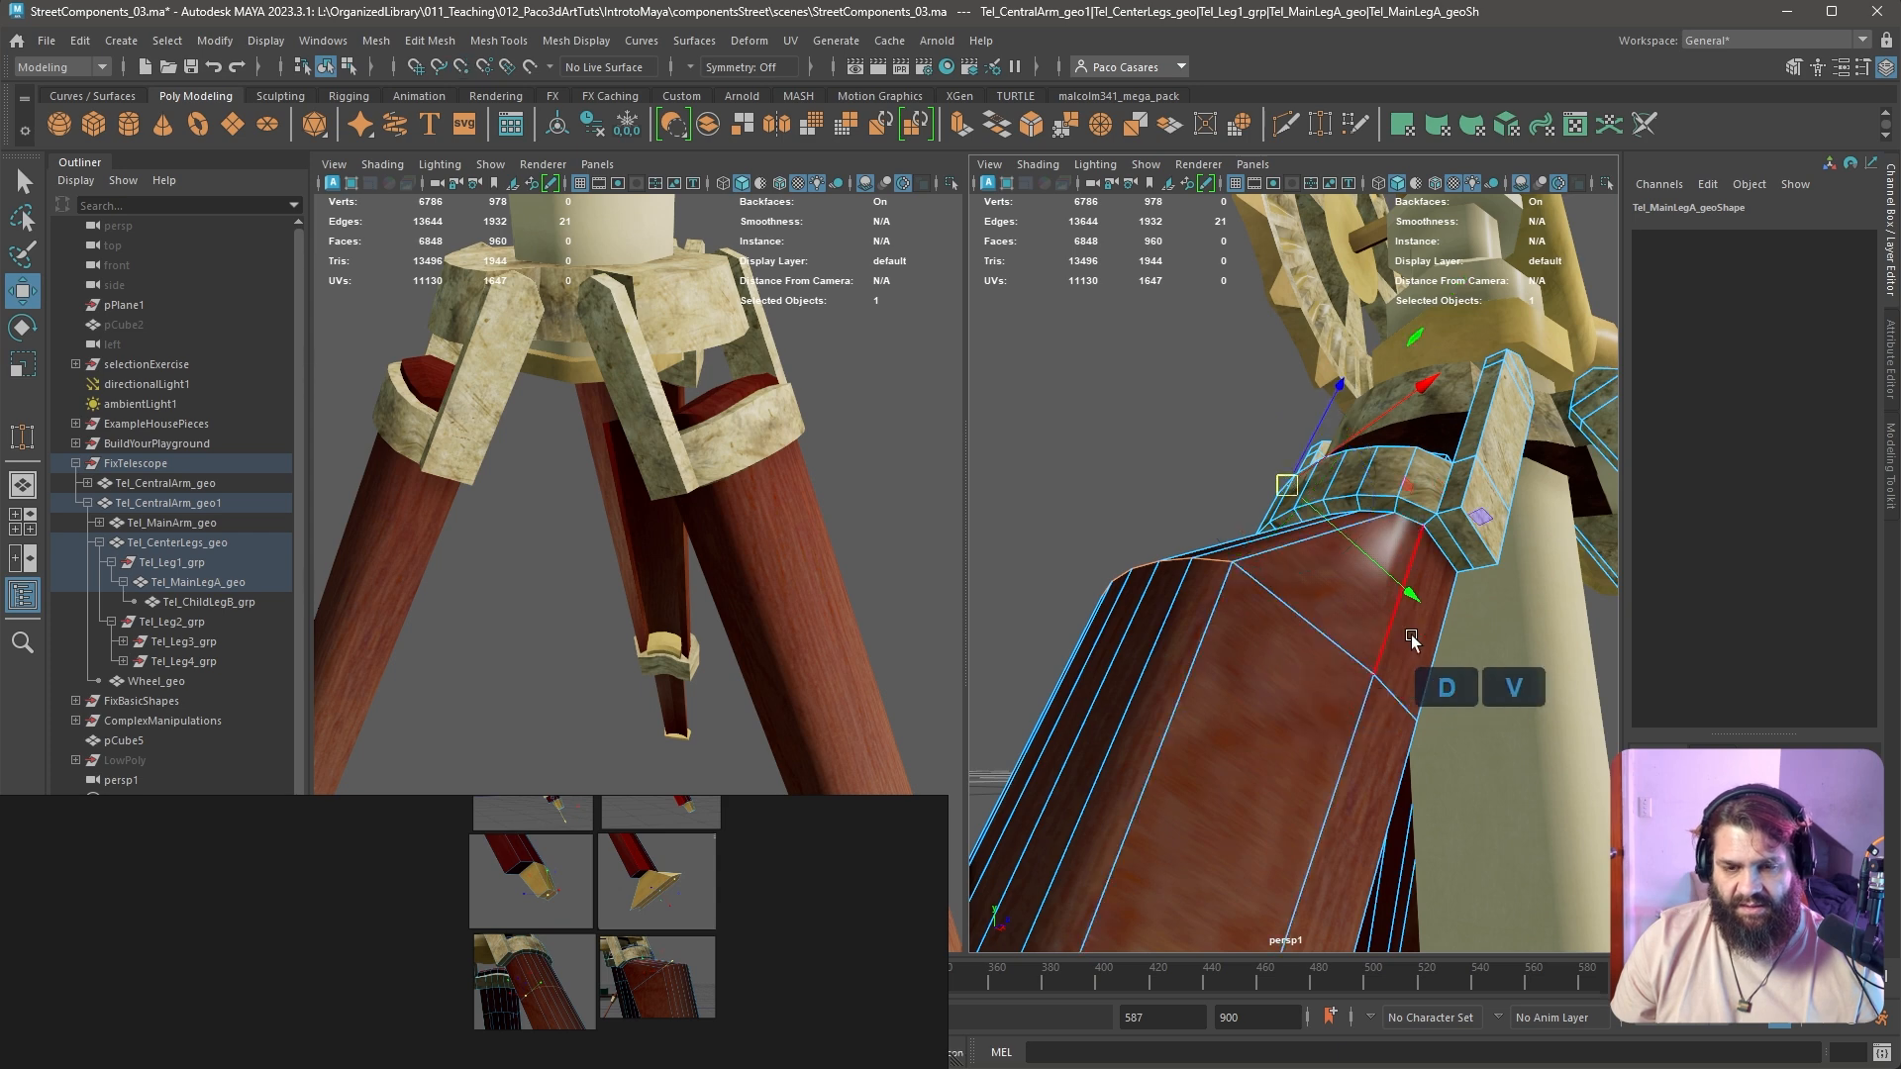
Try to move the edge loop with the snapped pivot, and undo the change
left_click_drag(1411, 639, 1379, 641, "alt")
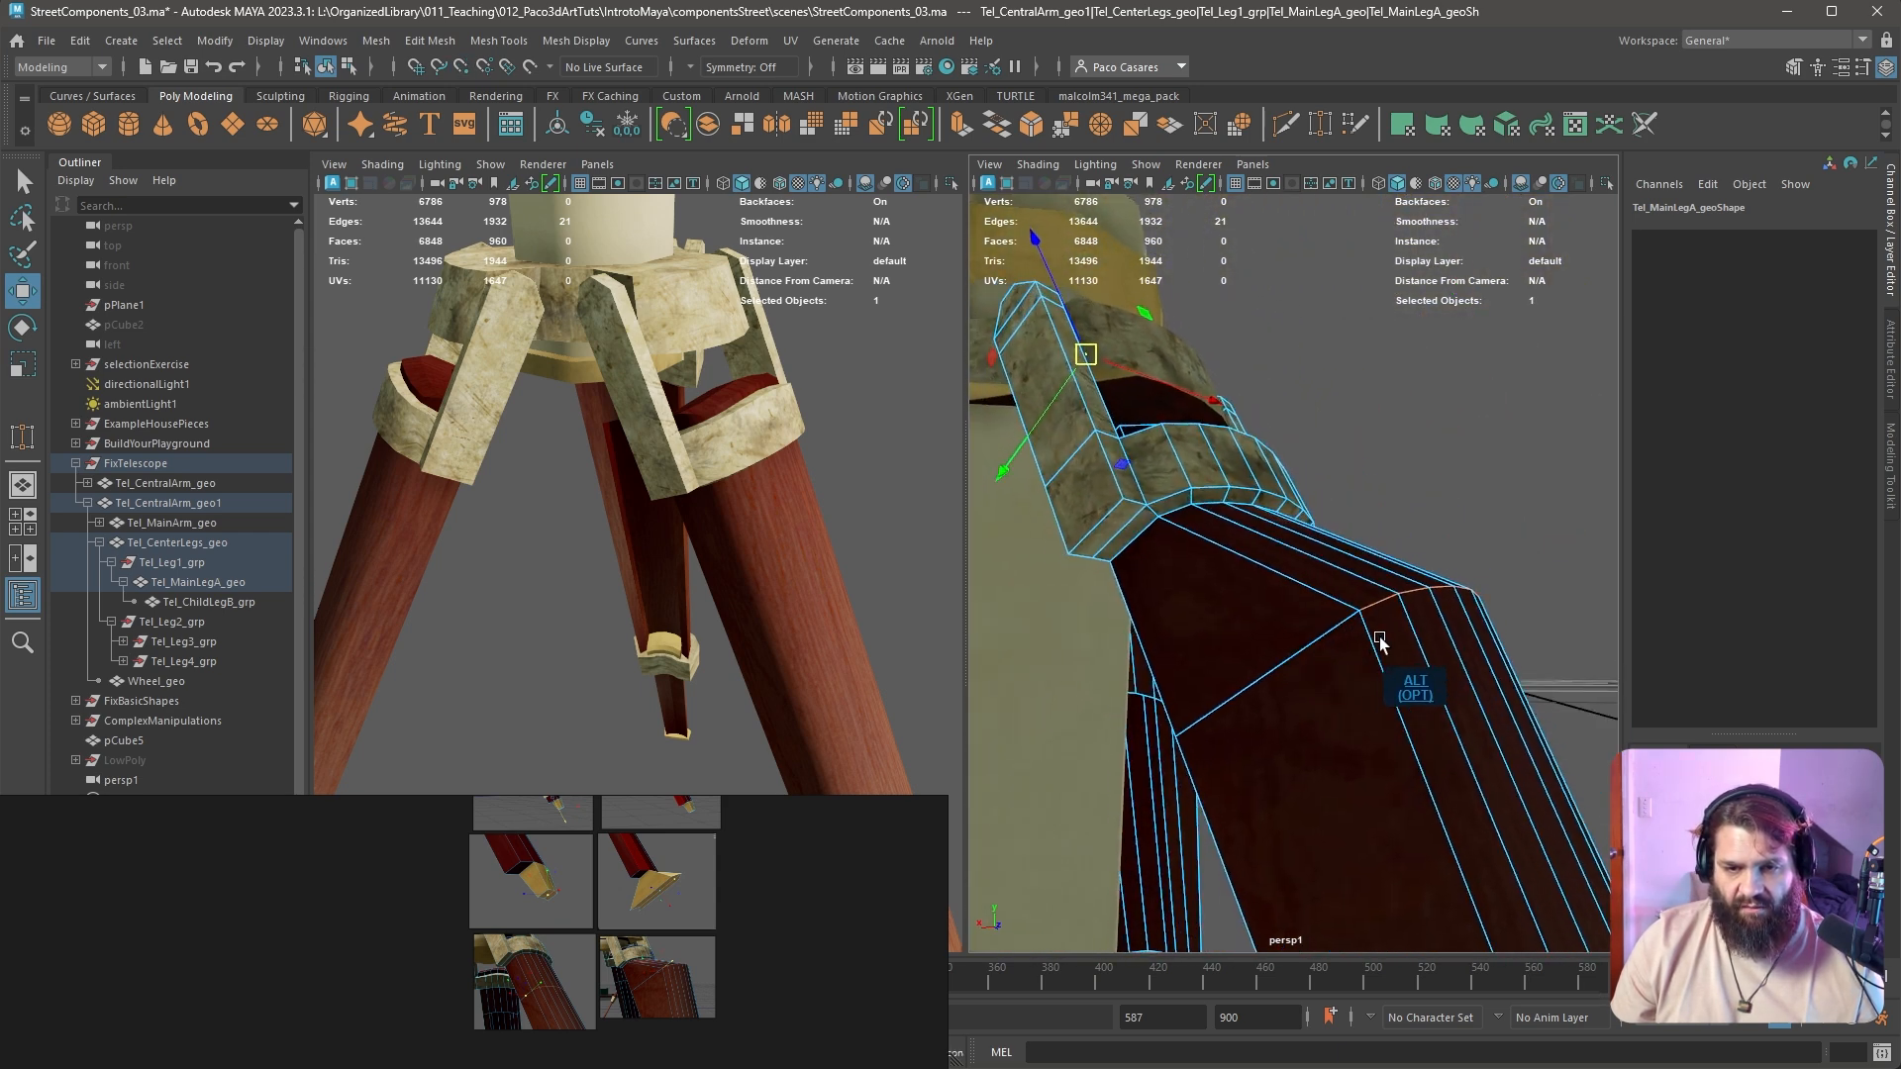
middle_click_drag(1122, 455, 1166, 385, "alt")
left_click_drag(1085, 359, 1014, 438)
left_click_drag(1357, 546, 1001, 577, "alt")
mouse_move(1218, 644)
left_mouse_down("alt")
mouse_move(1244, 628)
mouse_move(1239, 644)
mouse_move(1442, 670)
mouse_move(1428, 655)
mouse_move(1458, 618)
mouse_move(1246, 698)
mouse_move(1293, 679)
mouse_move(1133, 667)
mouse_move(1210, 628)
left_mouse_up("alt")
key("ctrl+z")
Align the pivot to the shaft's cross edge and move the edge loop inward until the upper shaft runs straight into the bracket
key("d")
left_click(1214, 622)
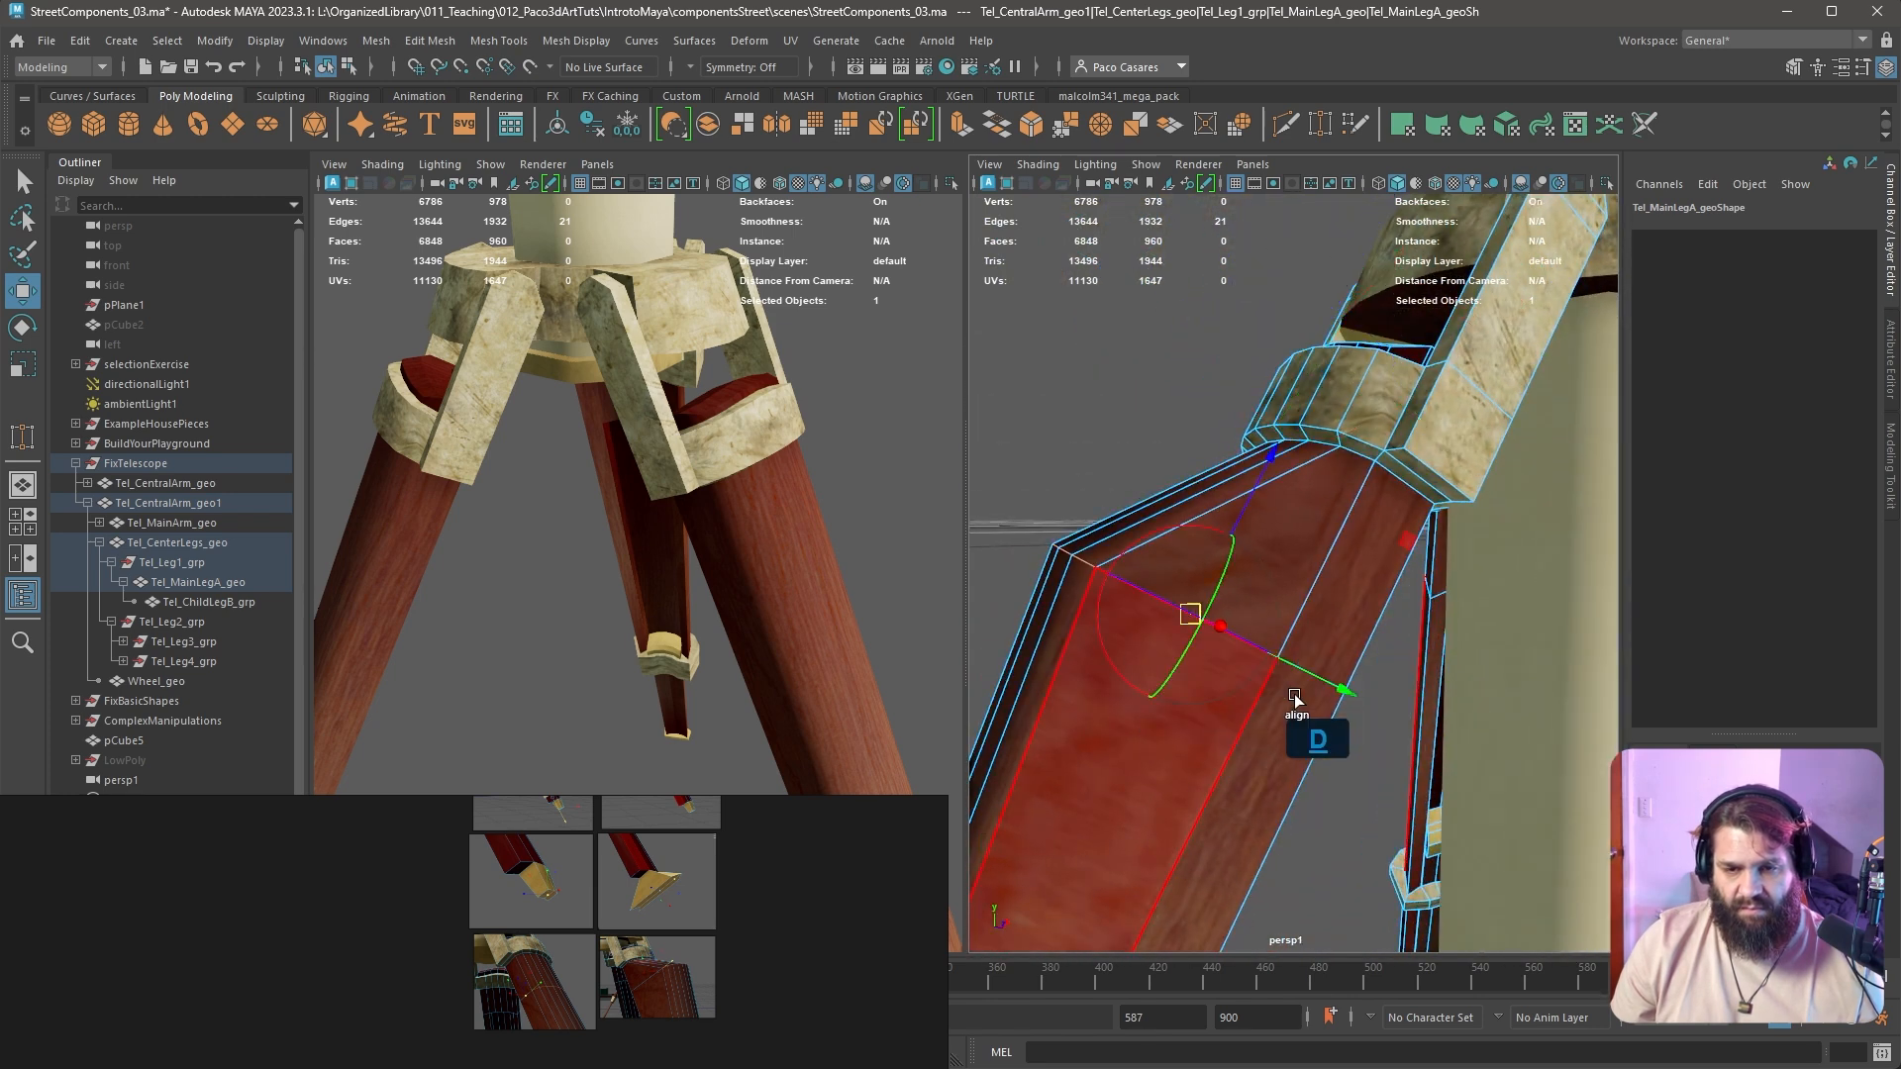
left_click_drag(1385, 718, 1439, 779)
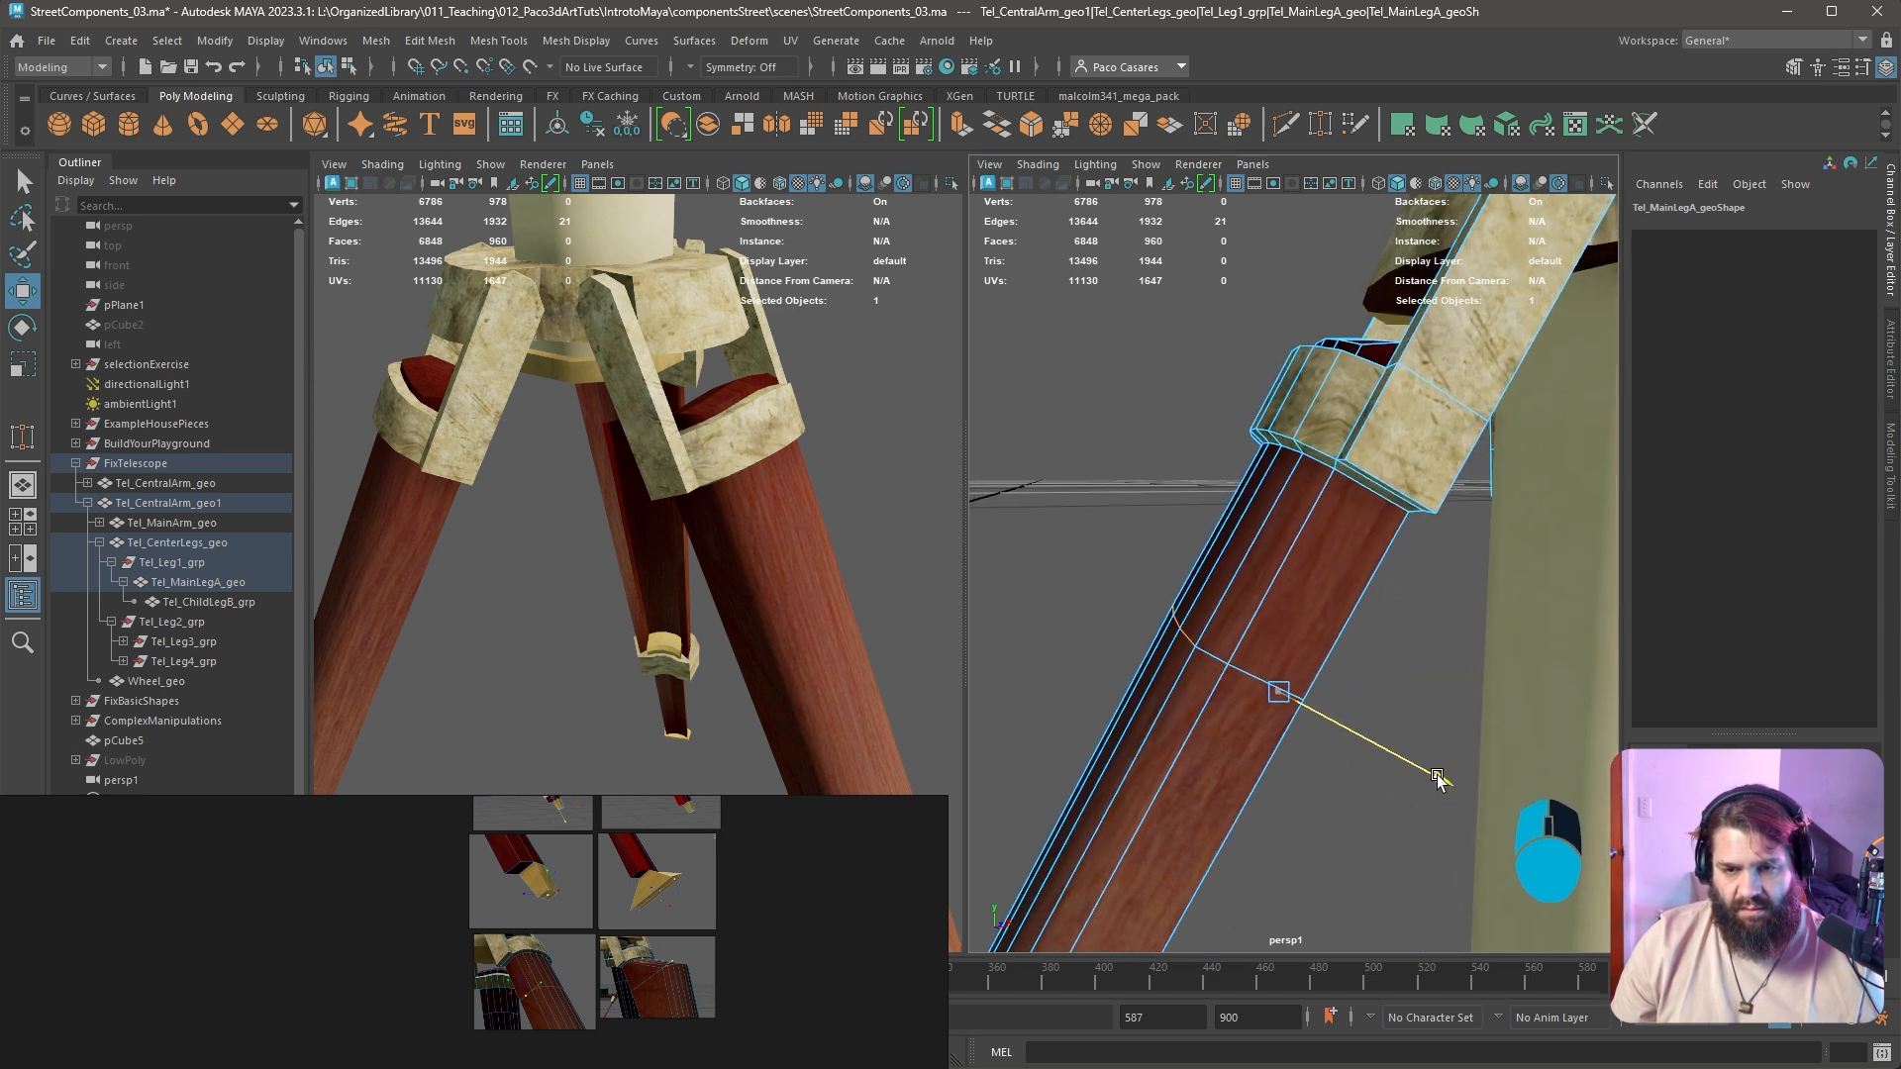
mouse_move(1439, 779)
left_mouse_down("alt")
mouse_move(1400, 806)
mouse_move(1676, 763)
mouse_move(1707, 711)
mouse_move(1430, 717)
mouse_move(1440, 752)
left_mouse_up("alt")
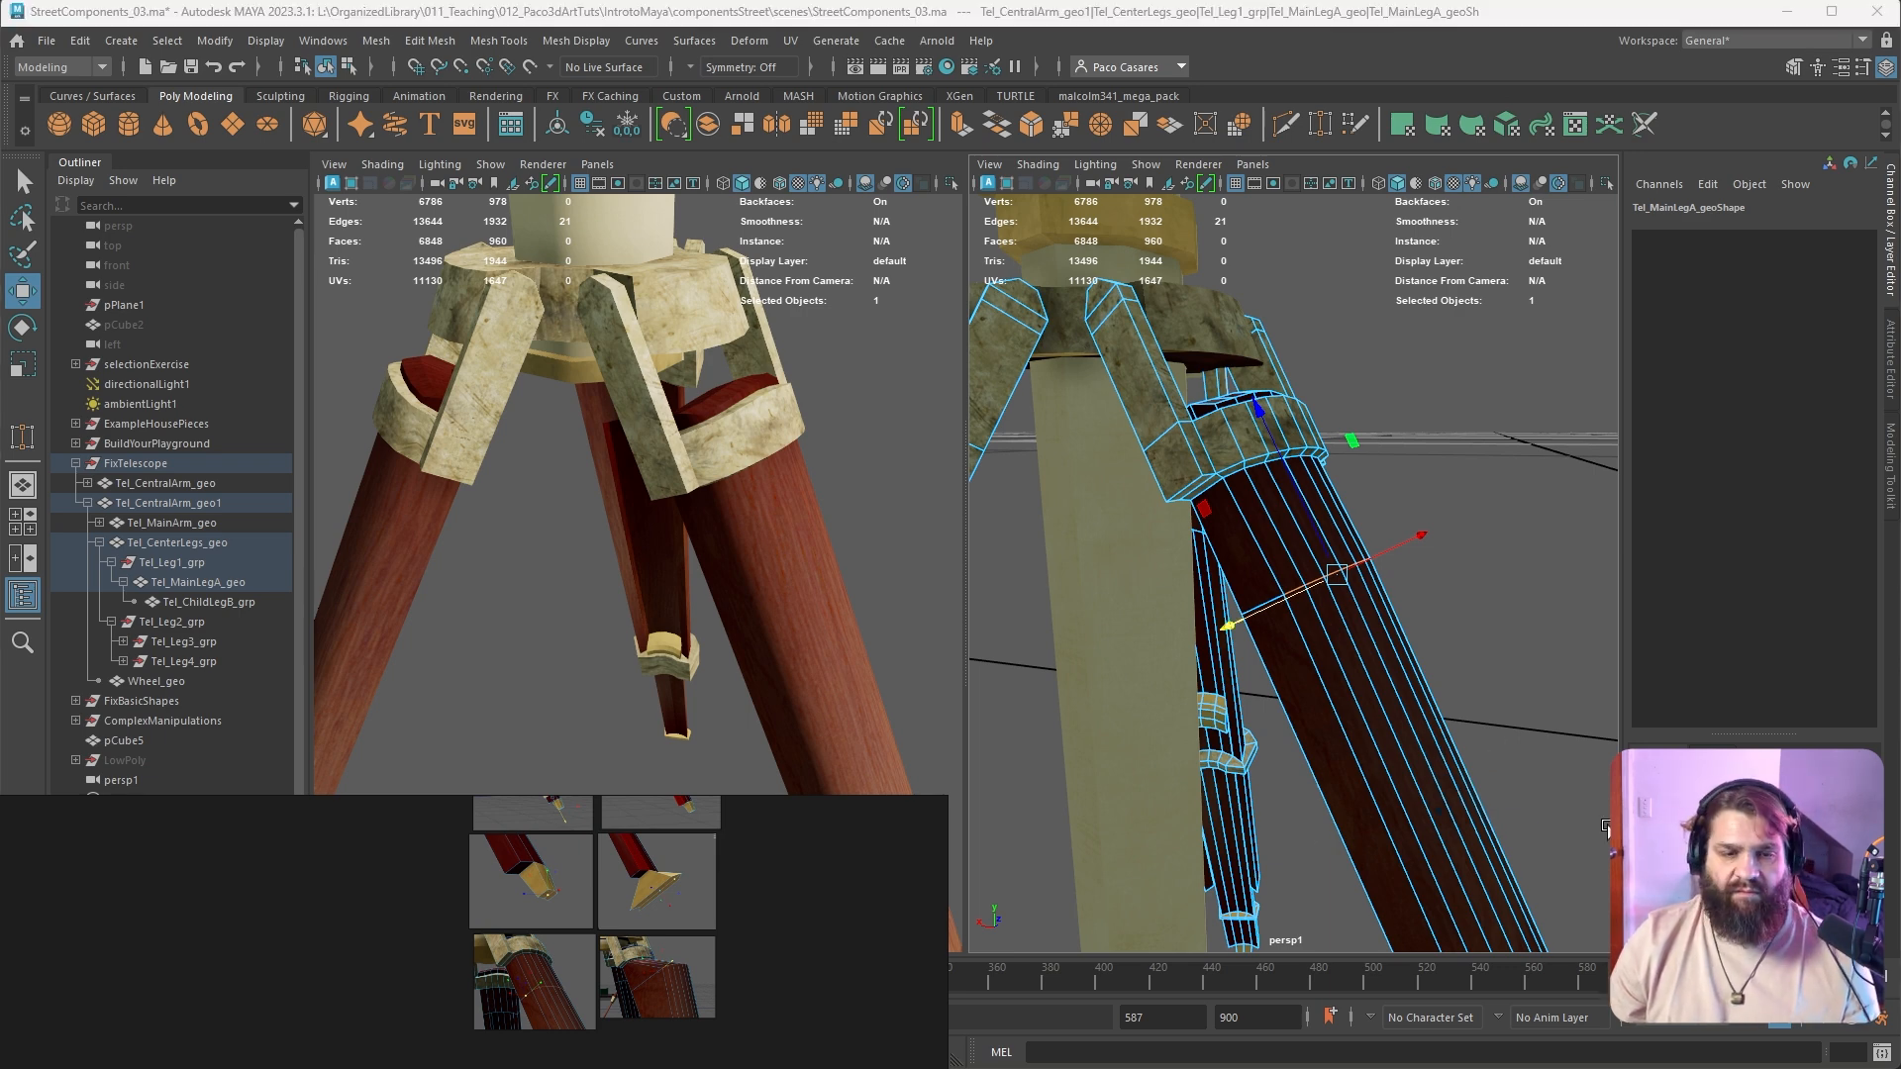
Move the finished upper-shaft reference pair beneath the finished bracket references and raise the reference board on screen
scroll(723, 1028, "down", 3)
middle_click_drag(723, 950, 757, 1042)
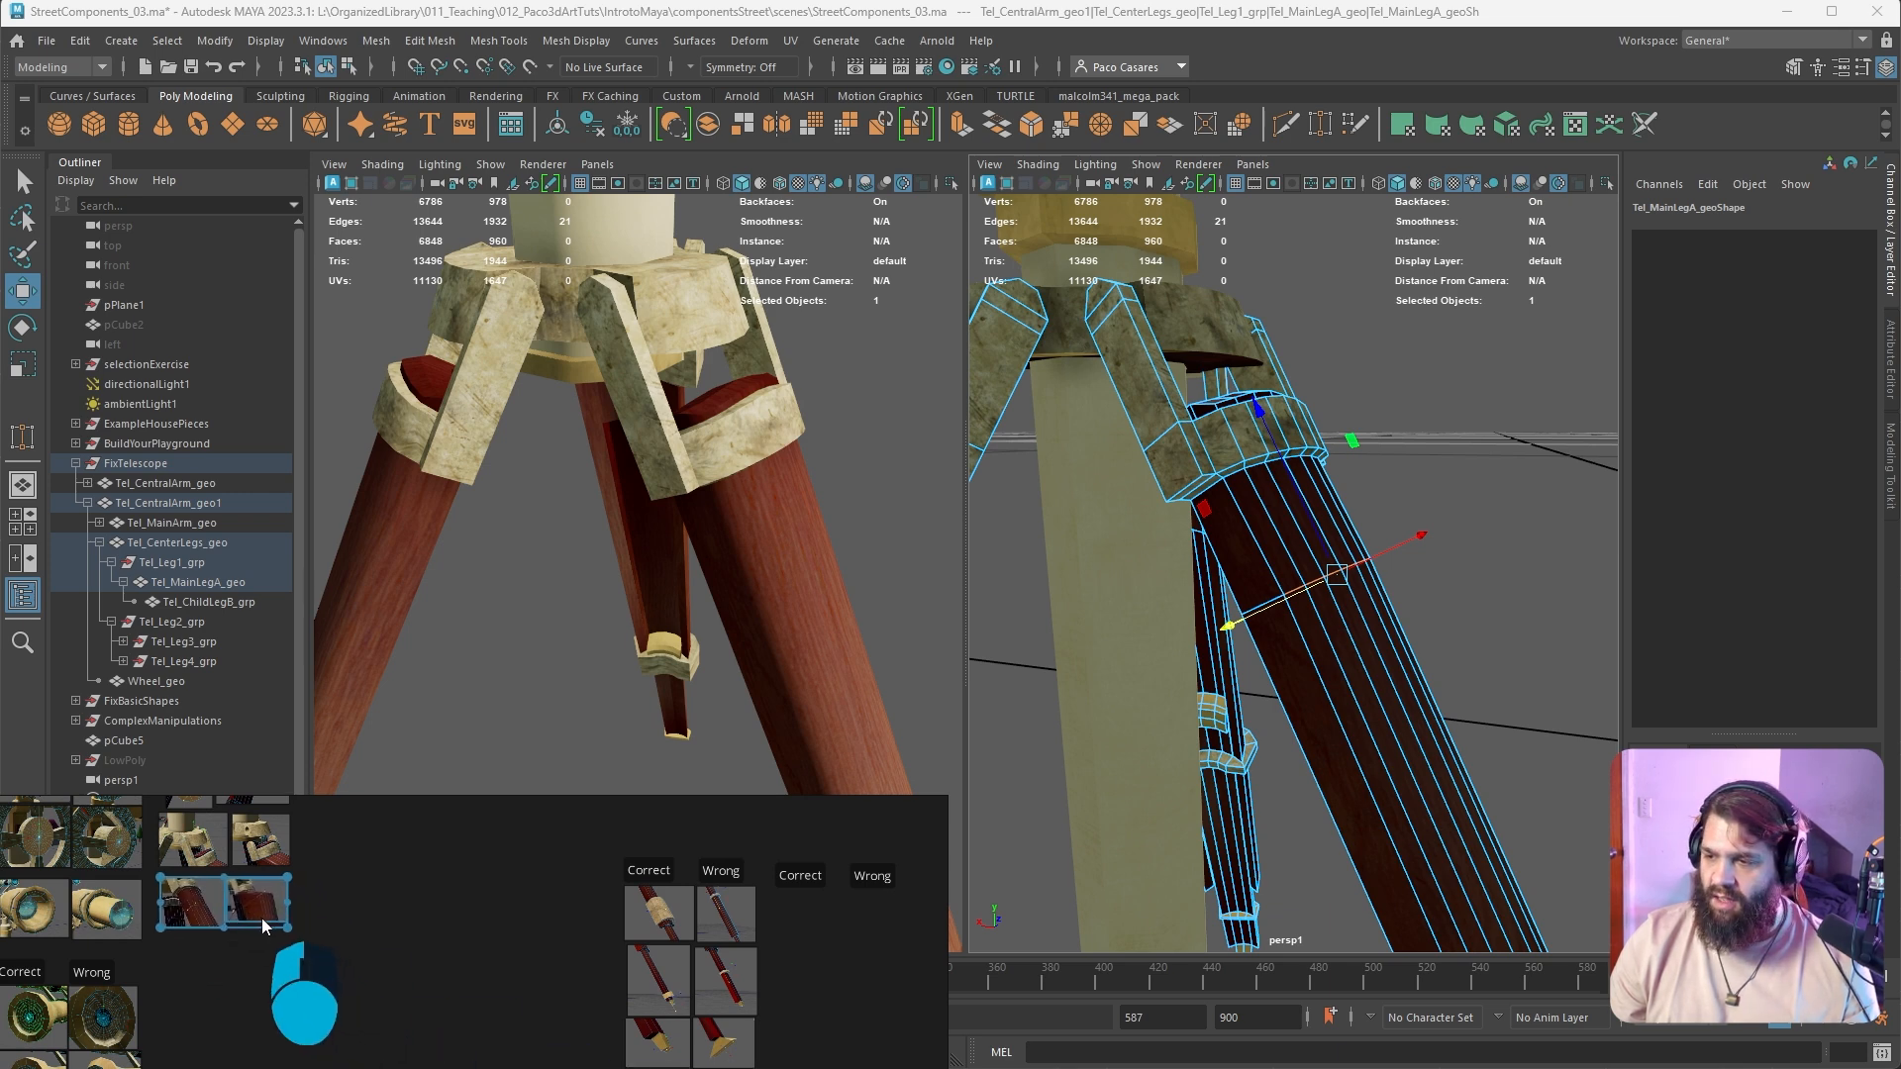
left_click_drag(262, 918, 265, 917)
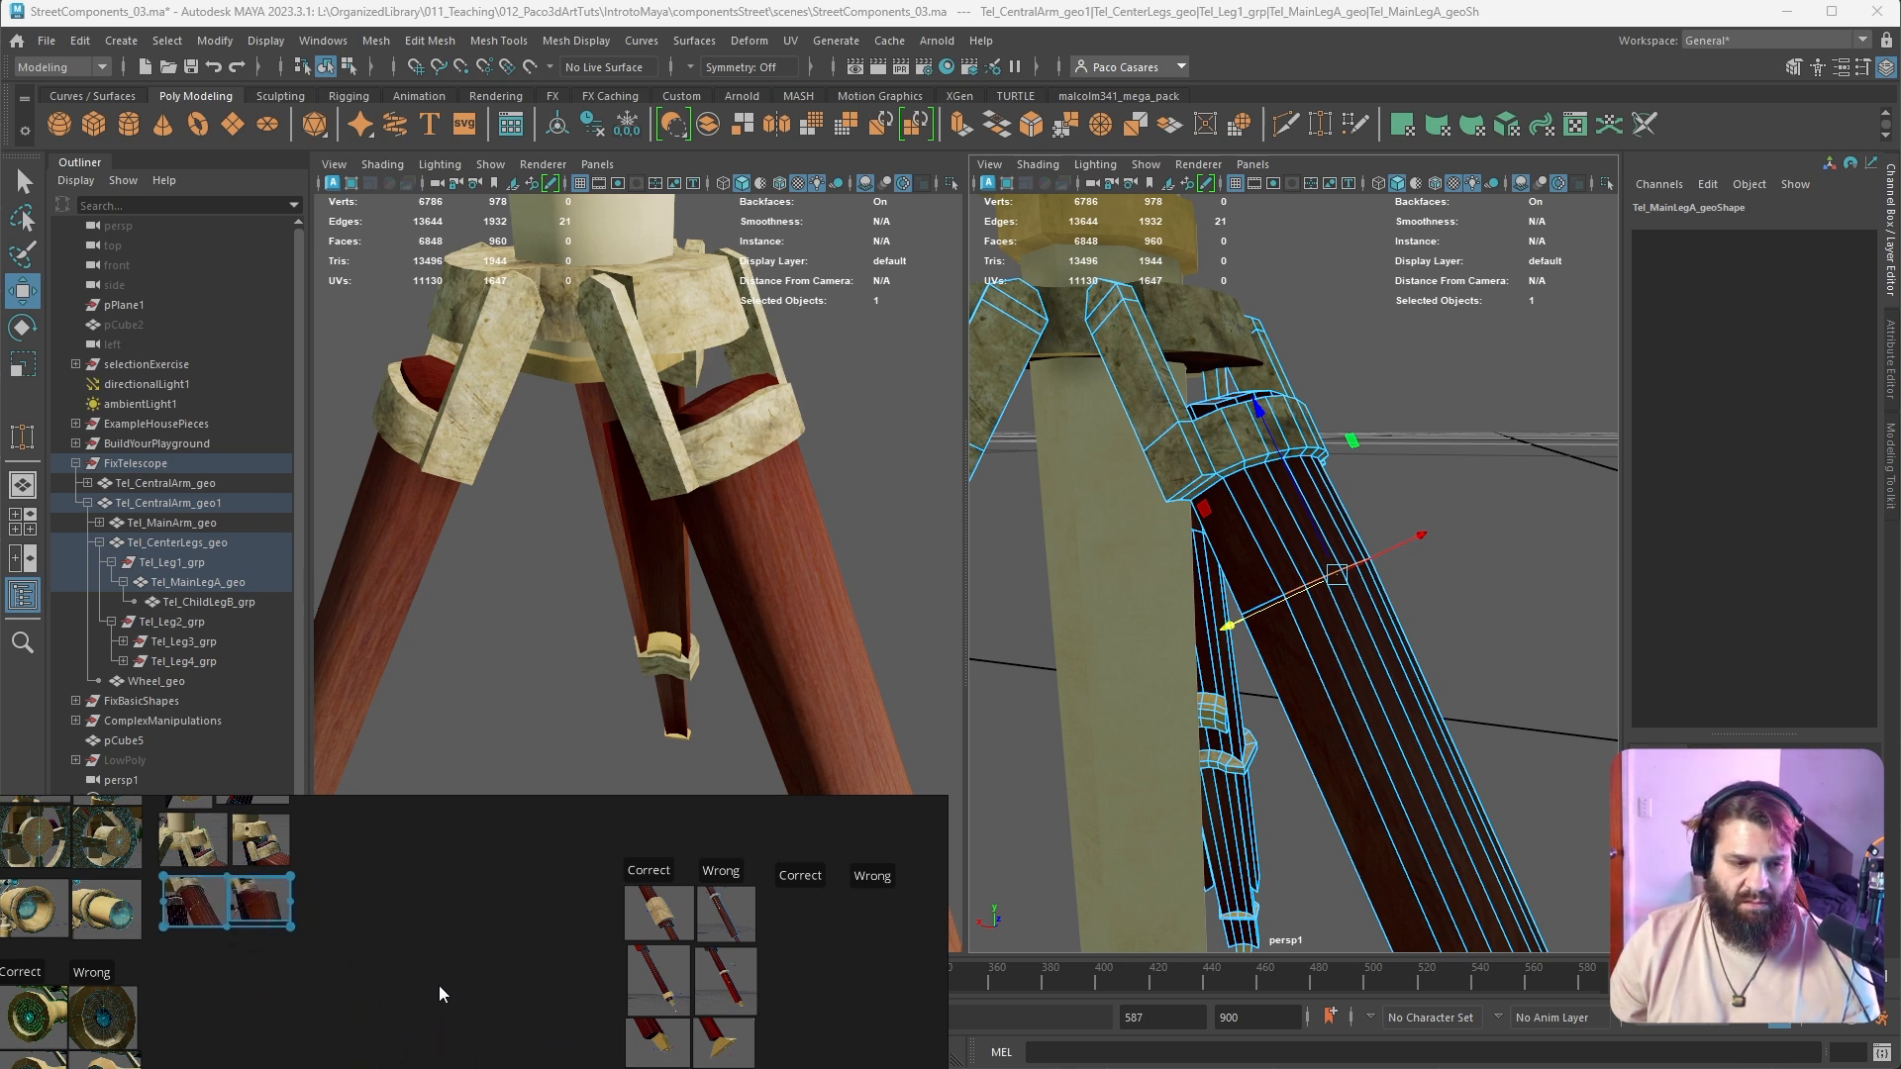
right_click_drag(468, 985, 482, 895)
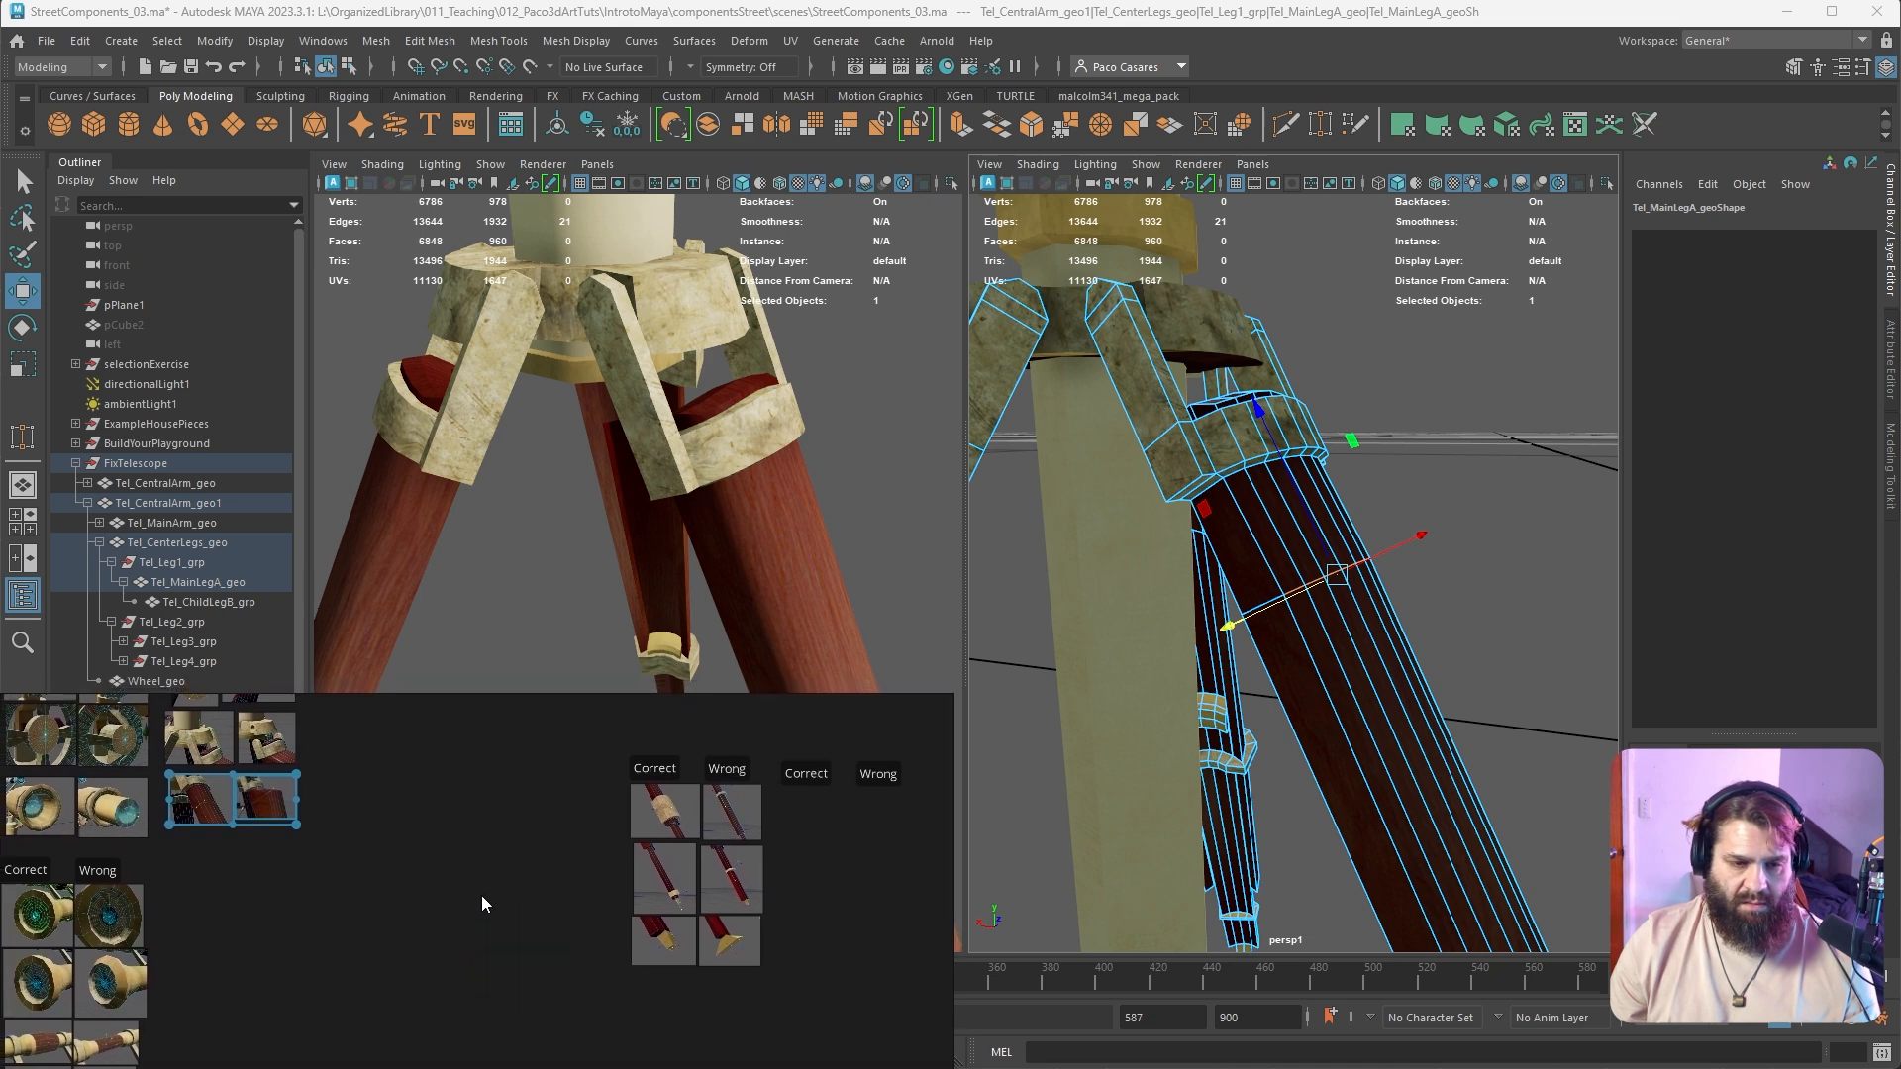
Focus the reference board on the Correct and Wrong pair for the leg's middle collar
scroll(737, 965, "up", 3)
scroll(788, 847, "up", 3)
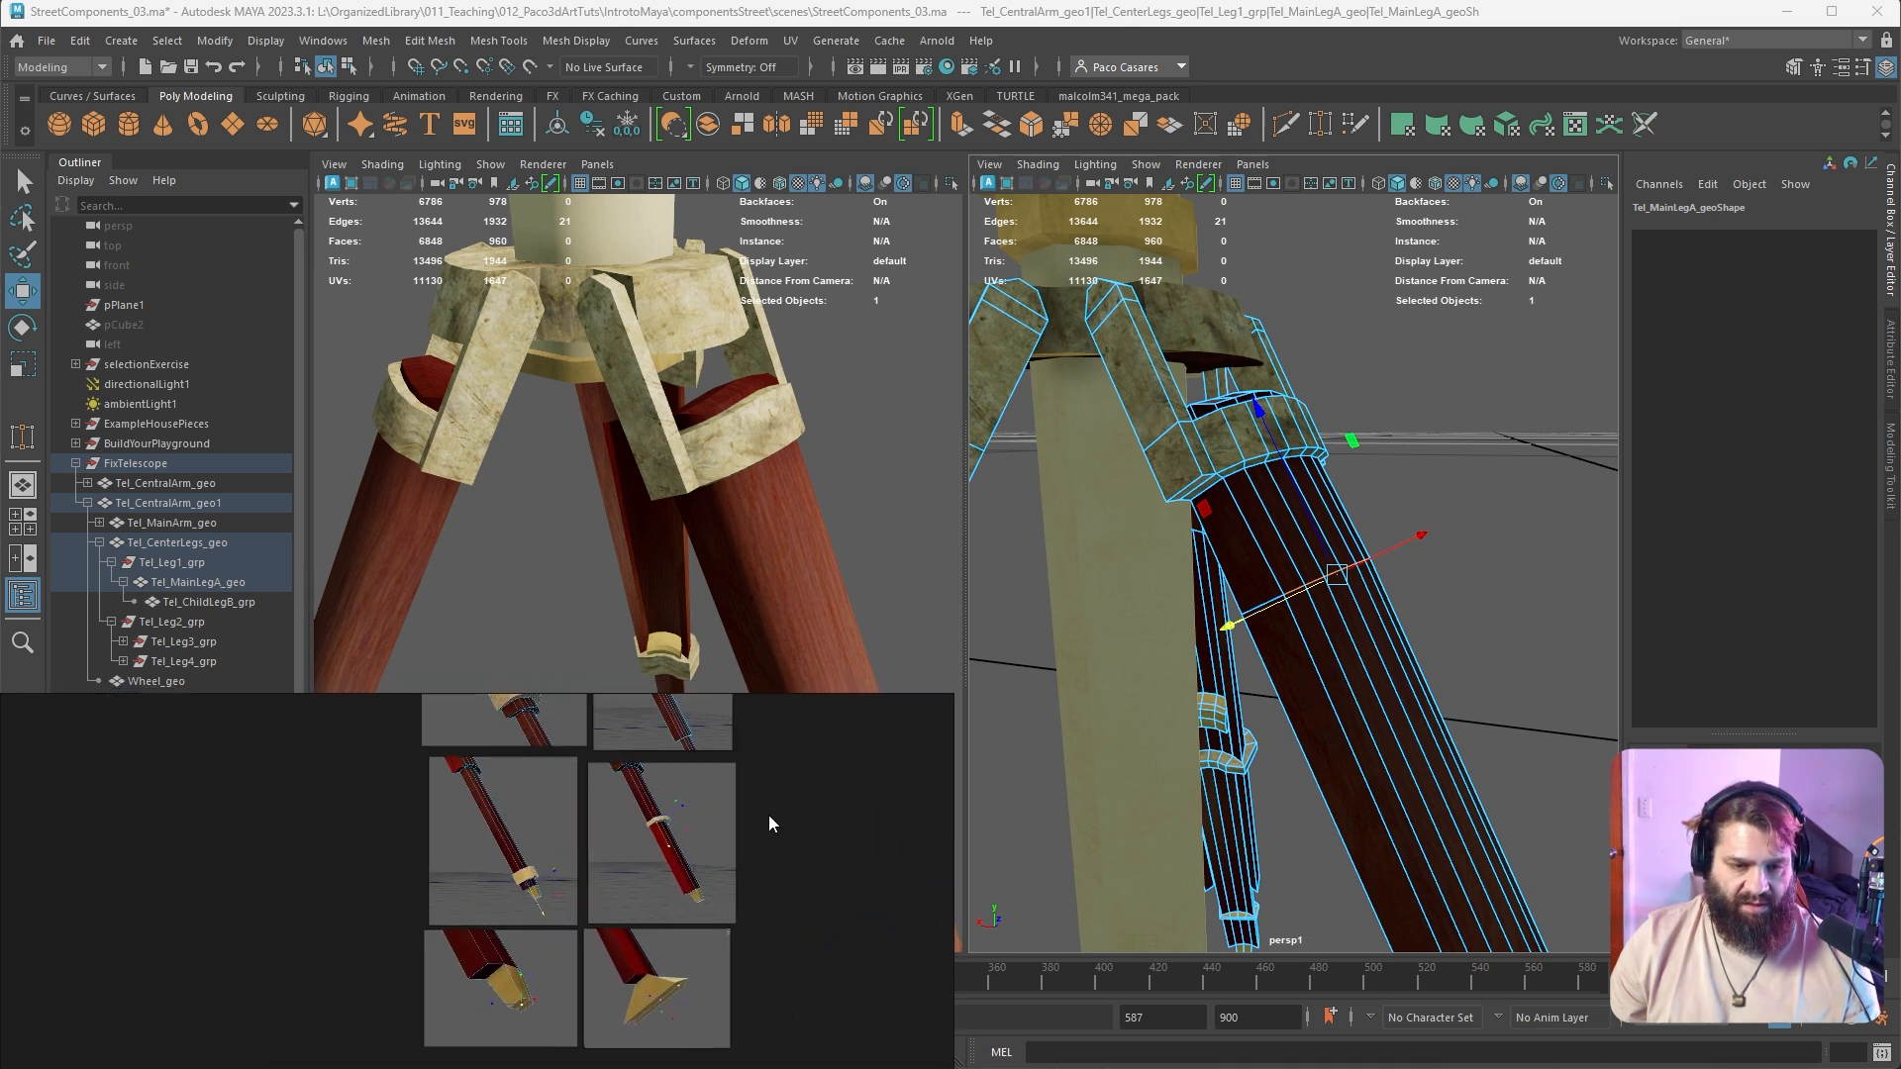
middle_click_drag(769, 816, 780, 950)
scroll(681, 835, "up", 4)
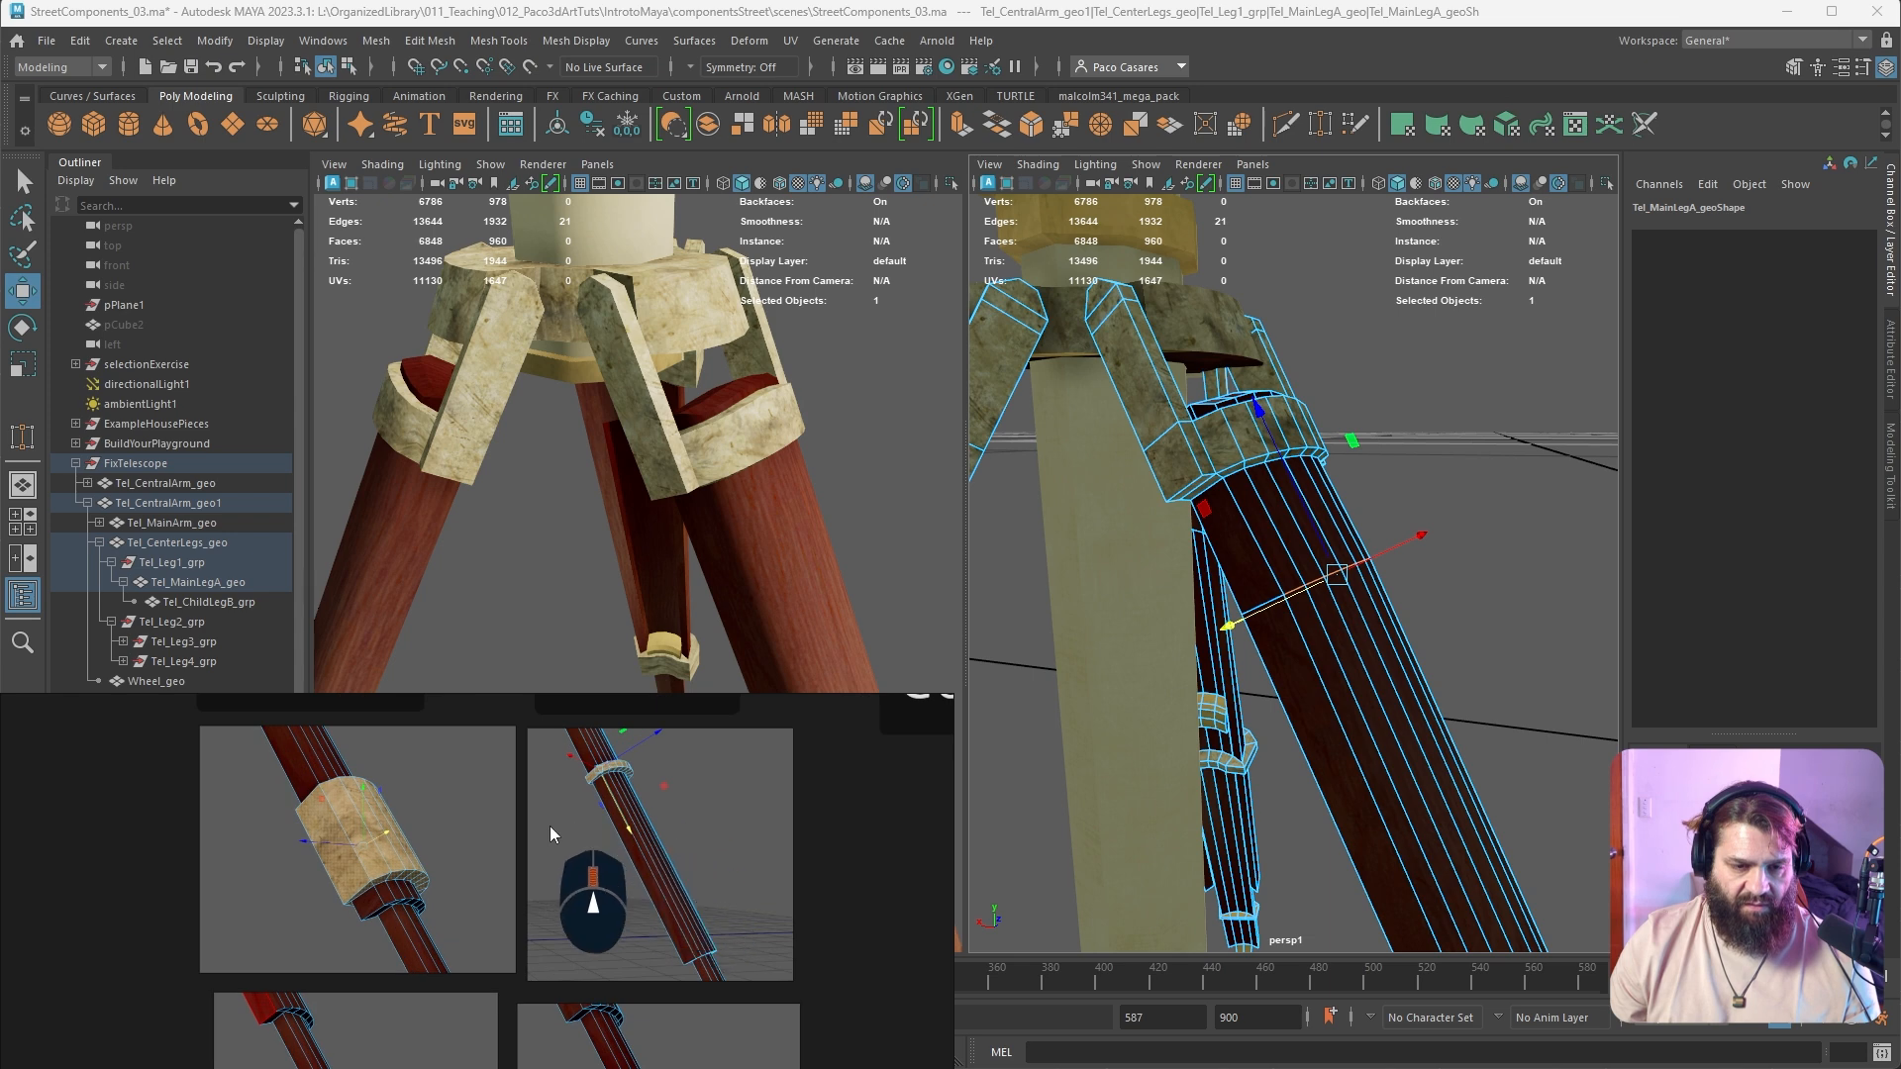
middle_click_drag(550, 826, 693, 886)
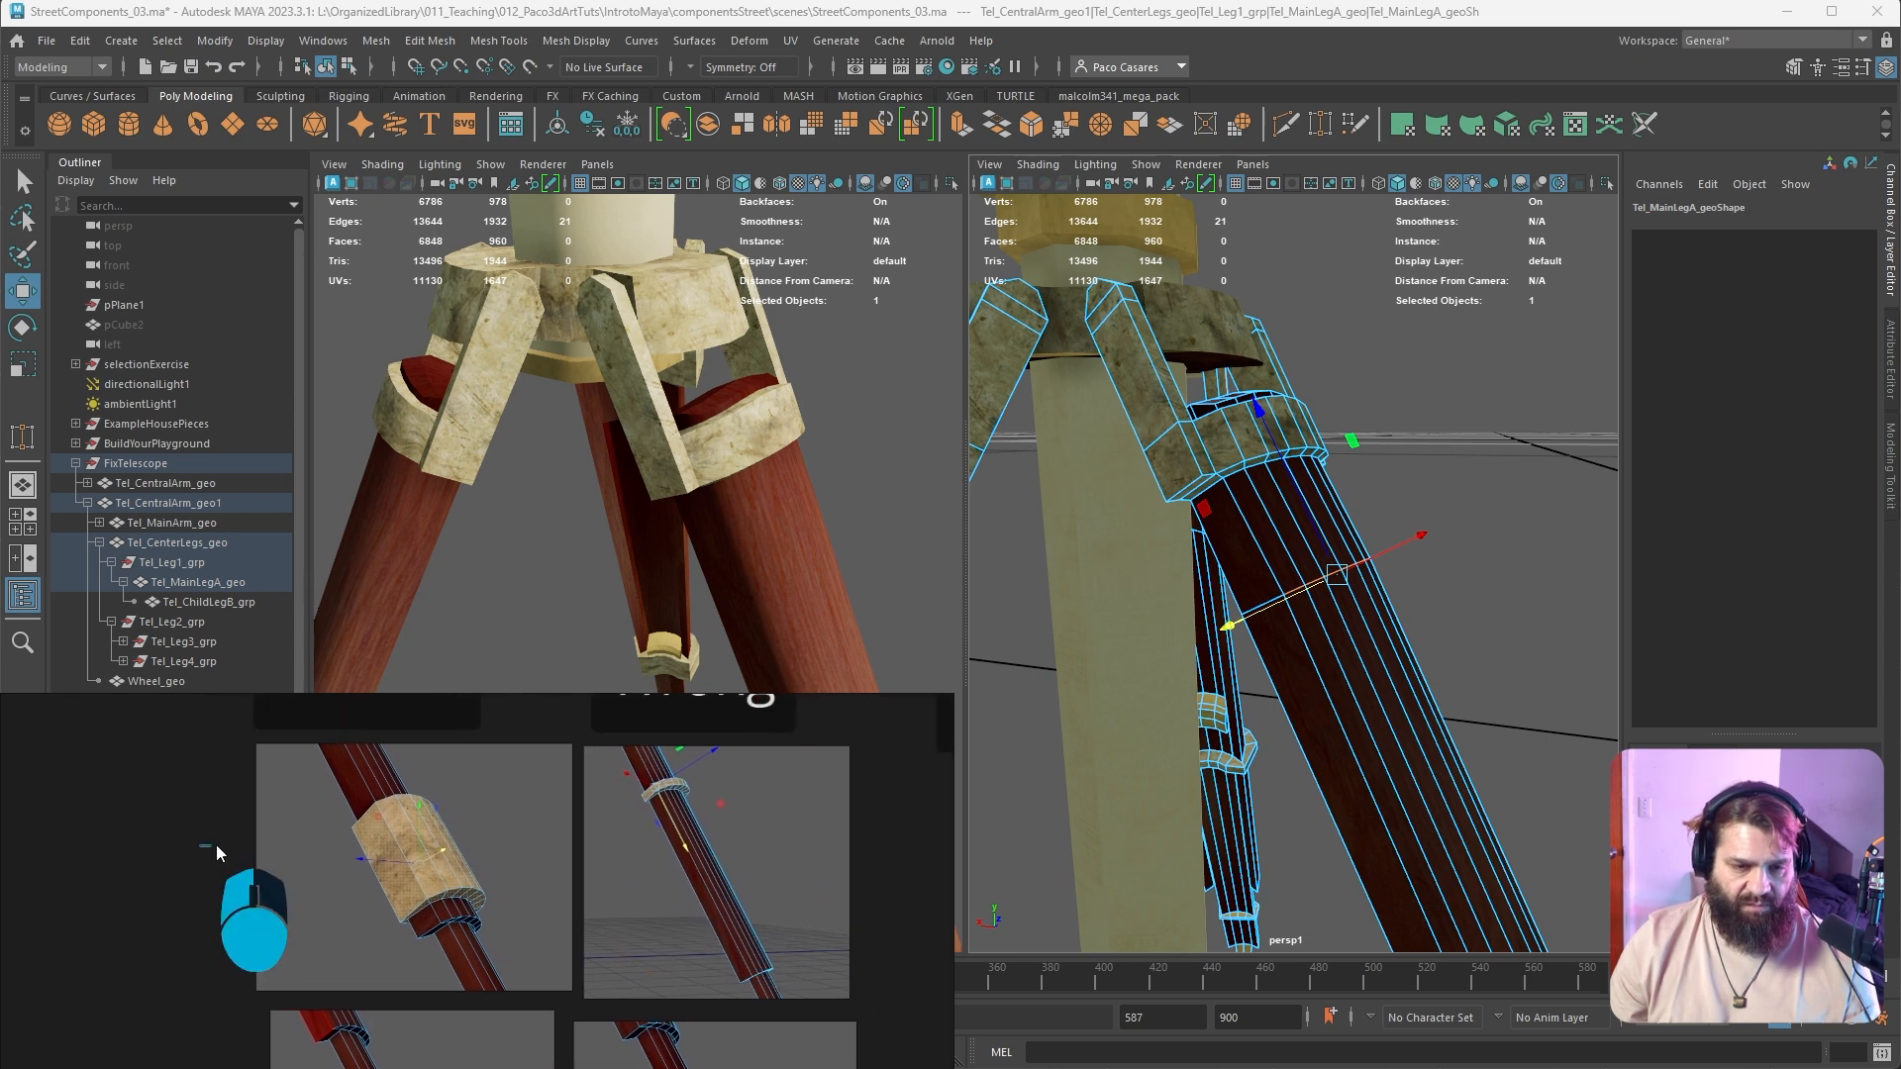
left_click_drag(216, 854, 843, 901)
key("space")
Examine the tripod leg's middle collar and lower section from several sides against the collar references
scroll(1390, 705, "down", 5, "alt")
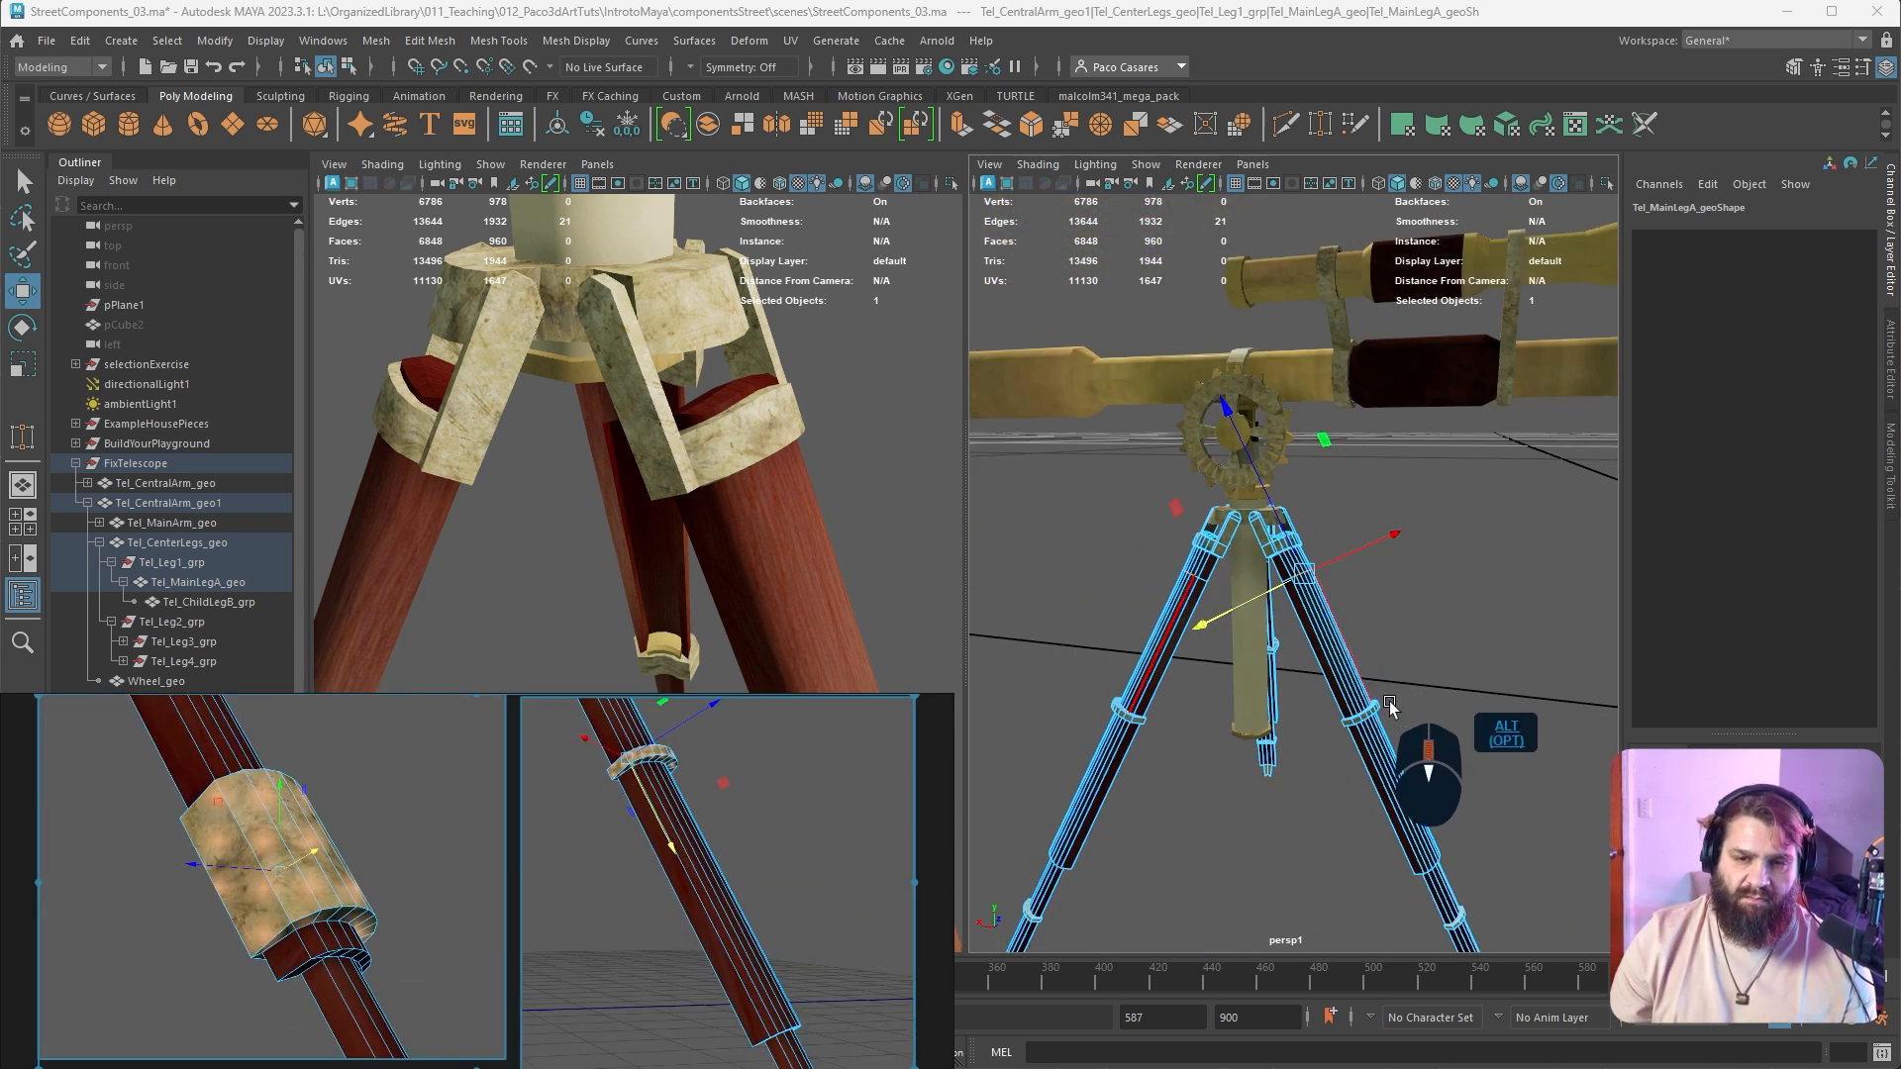
scroll(1424, 709, "down", 3, "alt")
middle_click_drag(1425, 709, 1320, 600, "alt")
middle_click_drag(1351, 697, 1384, 643, "alt")
scroll(1326, 505, "up", 6, "alt")
left_click_drag(1384, 644, 1347, 628, "alt")
right_click_drag(1347, 628, 1323, 634, "alt")
left_click_drag(1322, 634, 1511, 574, "alt")
middle_click_drag(1511, 574, 1347, 445, "alt")
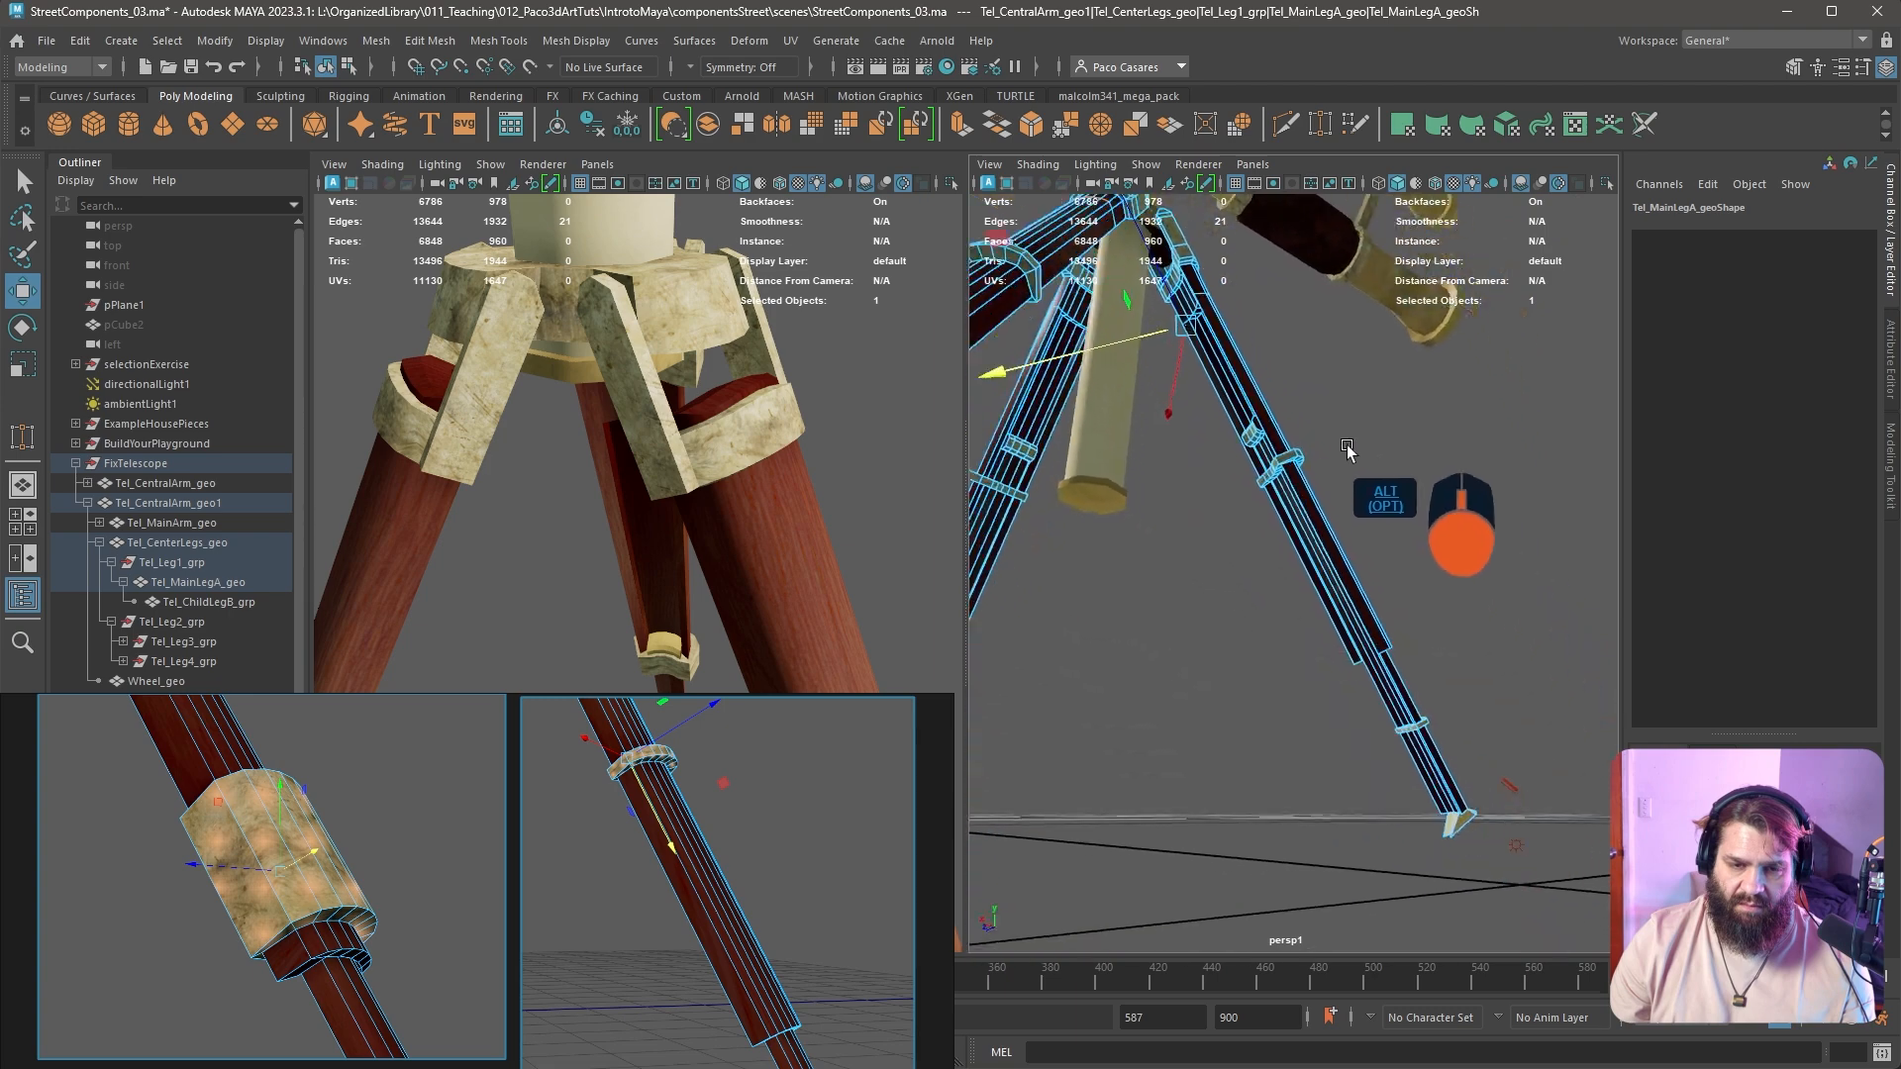
left_click_drag(1348, 450, 1226, 497, "alt")
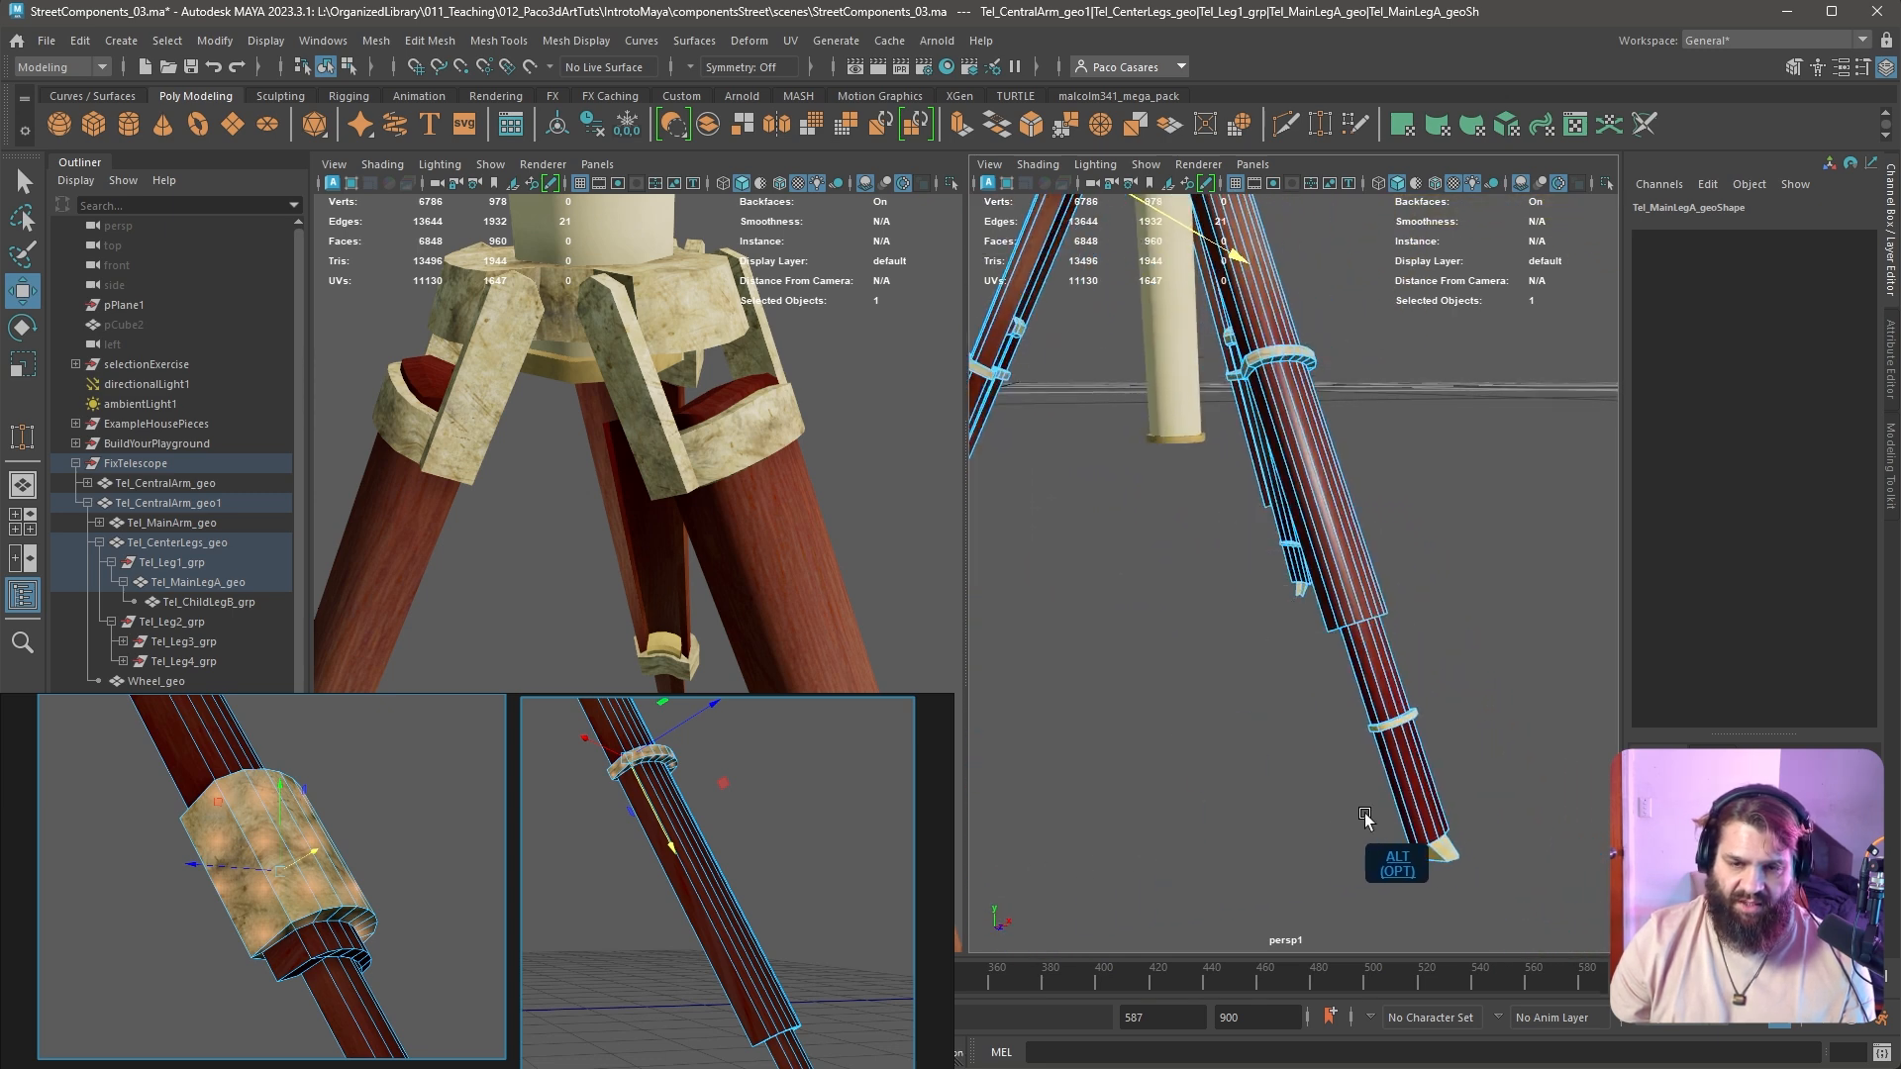
left_click_drag(1463, 808, 1566, 715, "alt")
middle_click_drag(1490, 630, 1389, 625, "alt")
right_click_drag(1389, 625, 1424, 690, "alt")
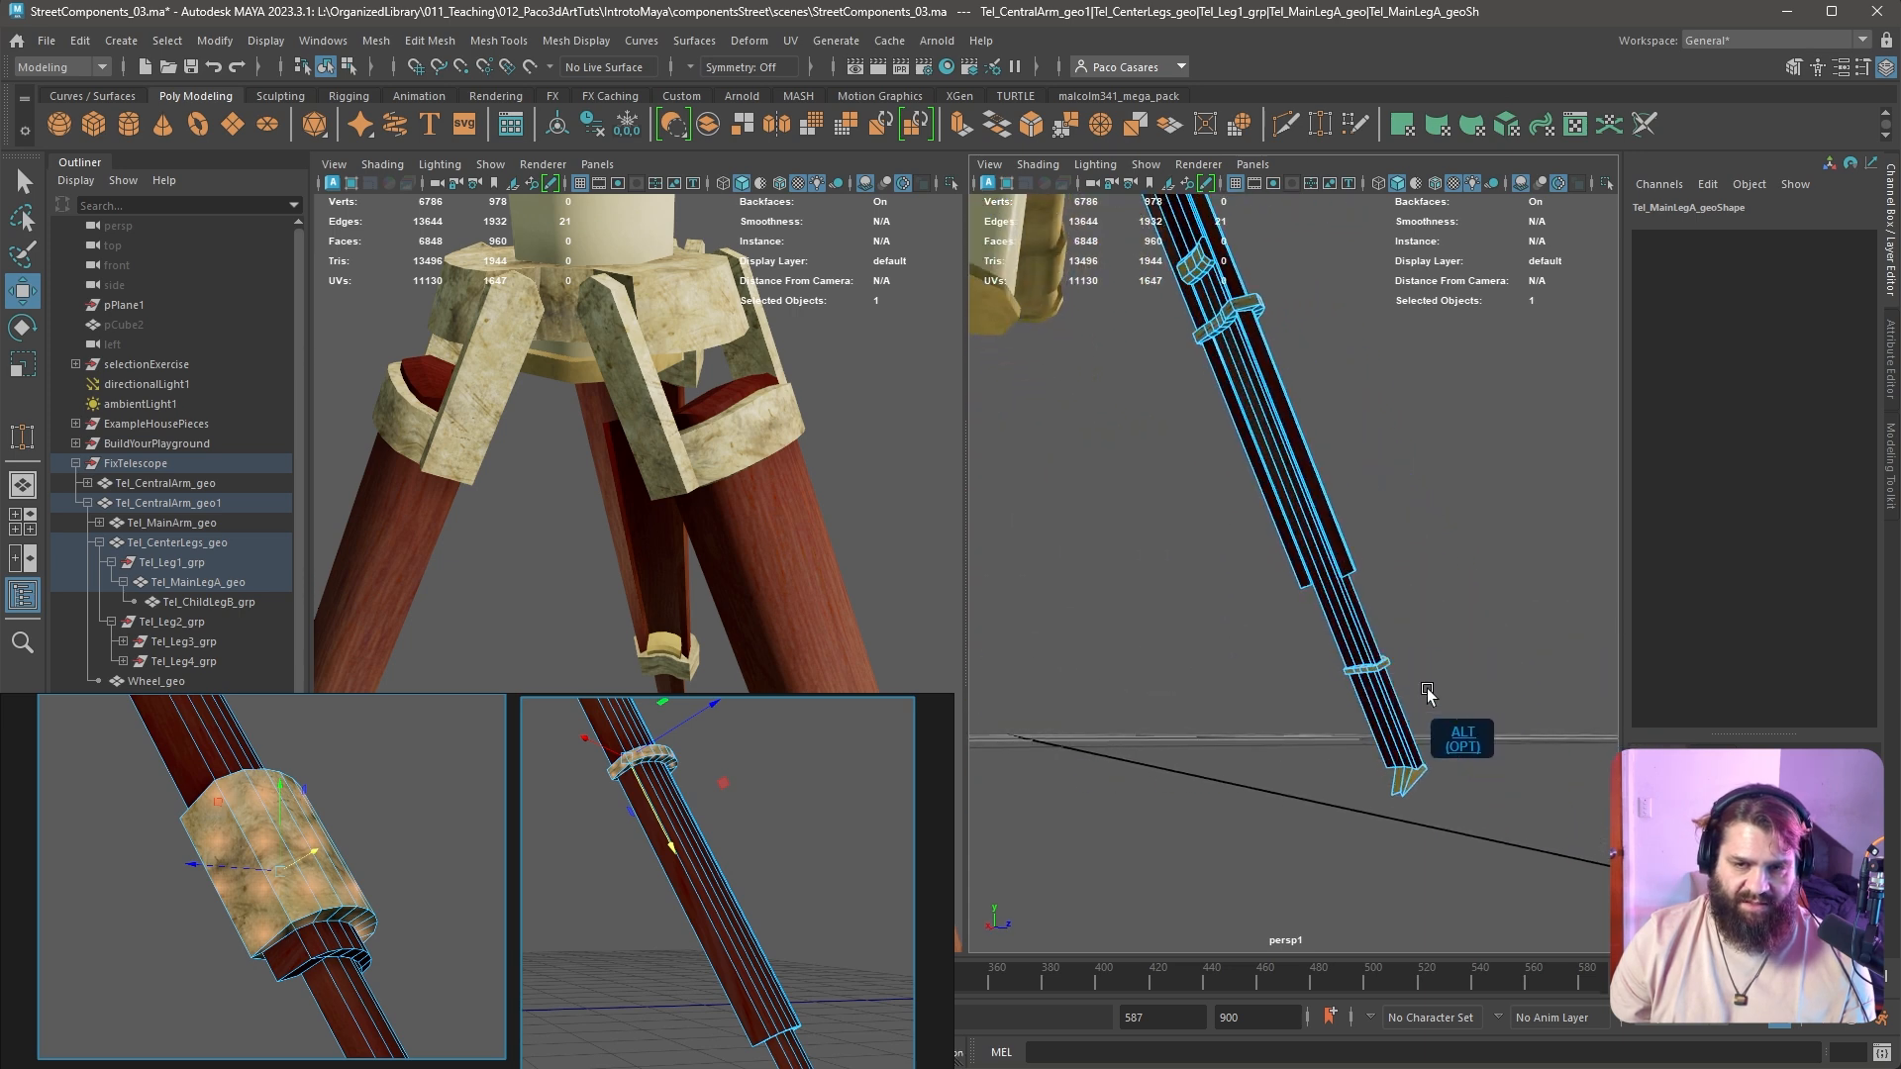
Select the leg's lower section and compare the middle collar with the Correct and Wrong references
double_click(1365, 634)
right_click(1354, 609)
left_click(1416, 578)
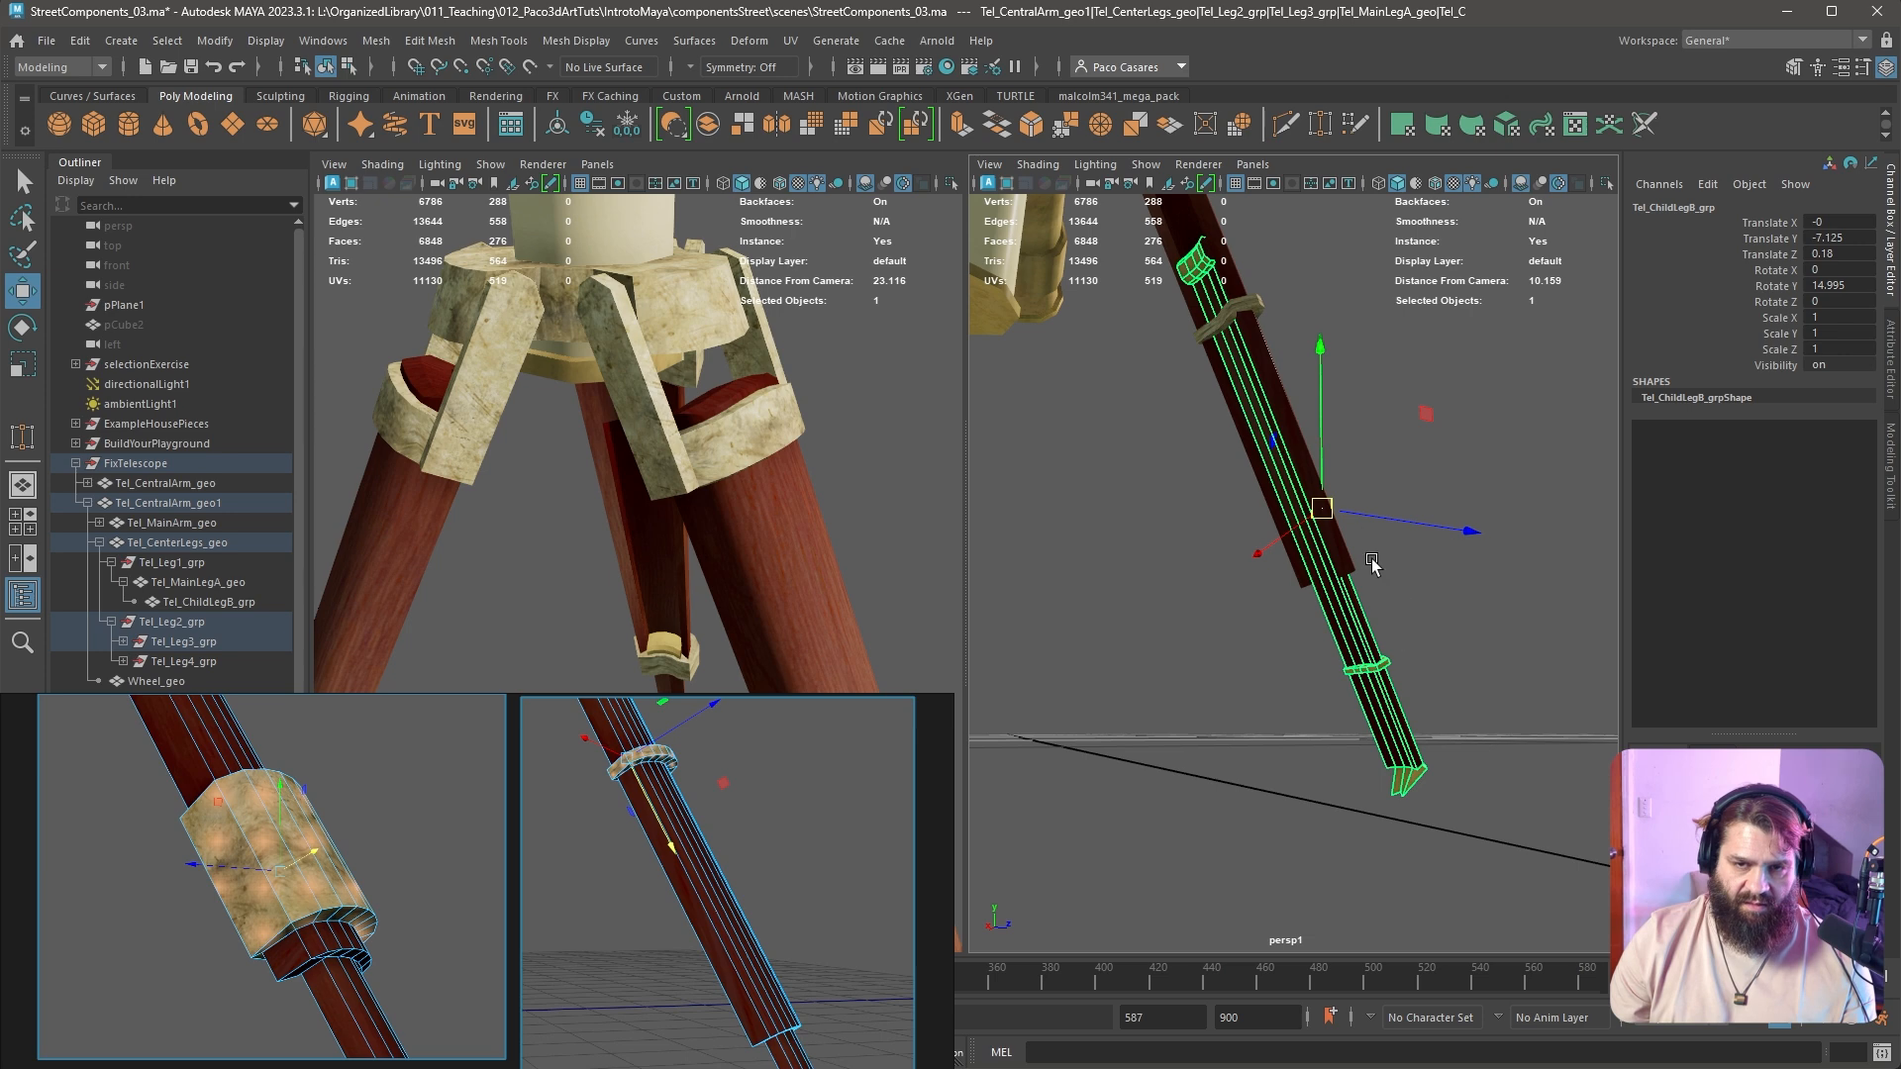
left_click_drag(1453, 628, 1286, 562, "alt")
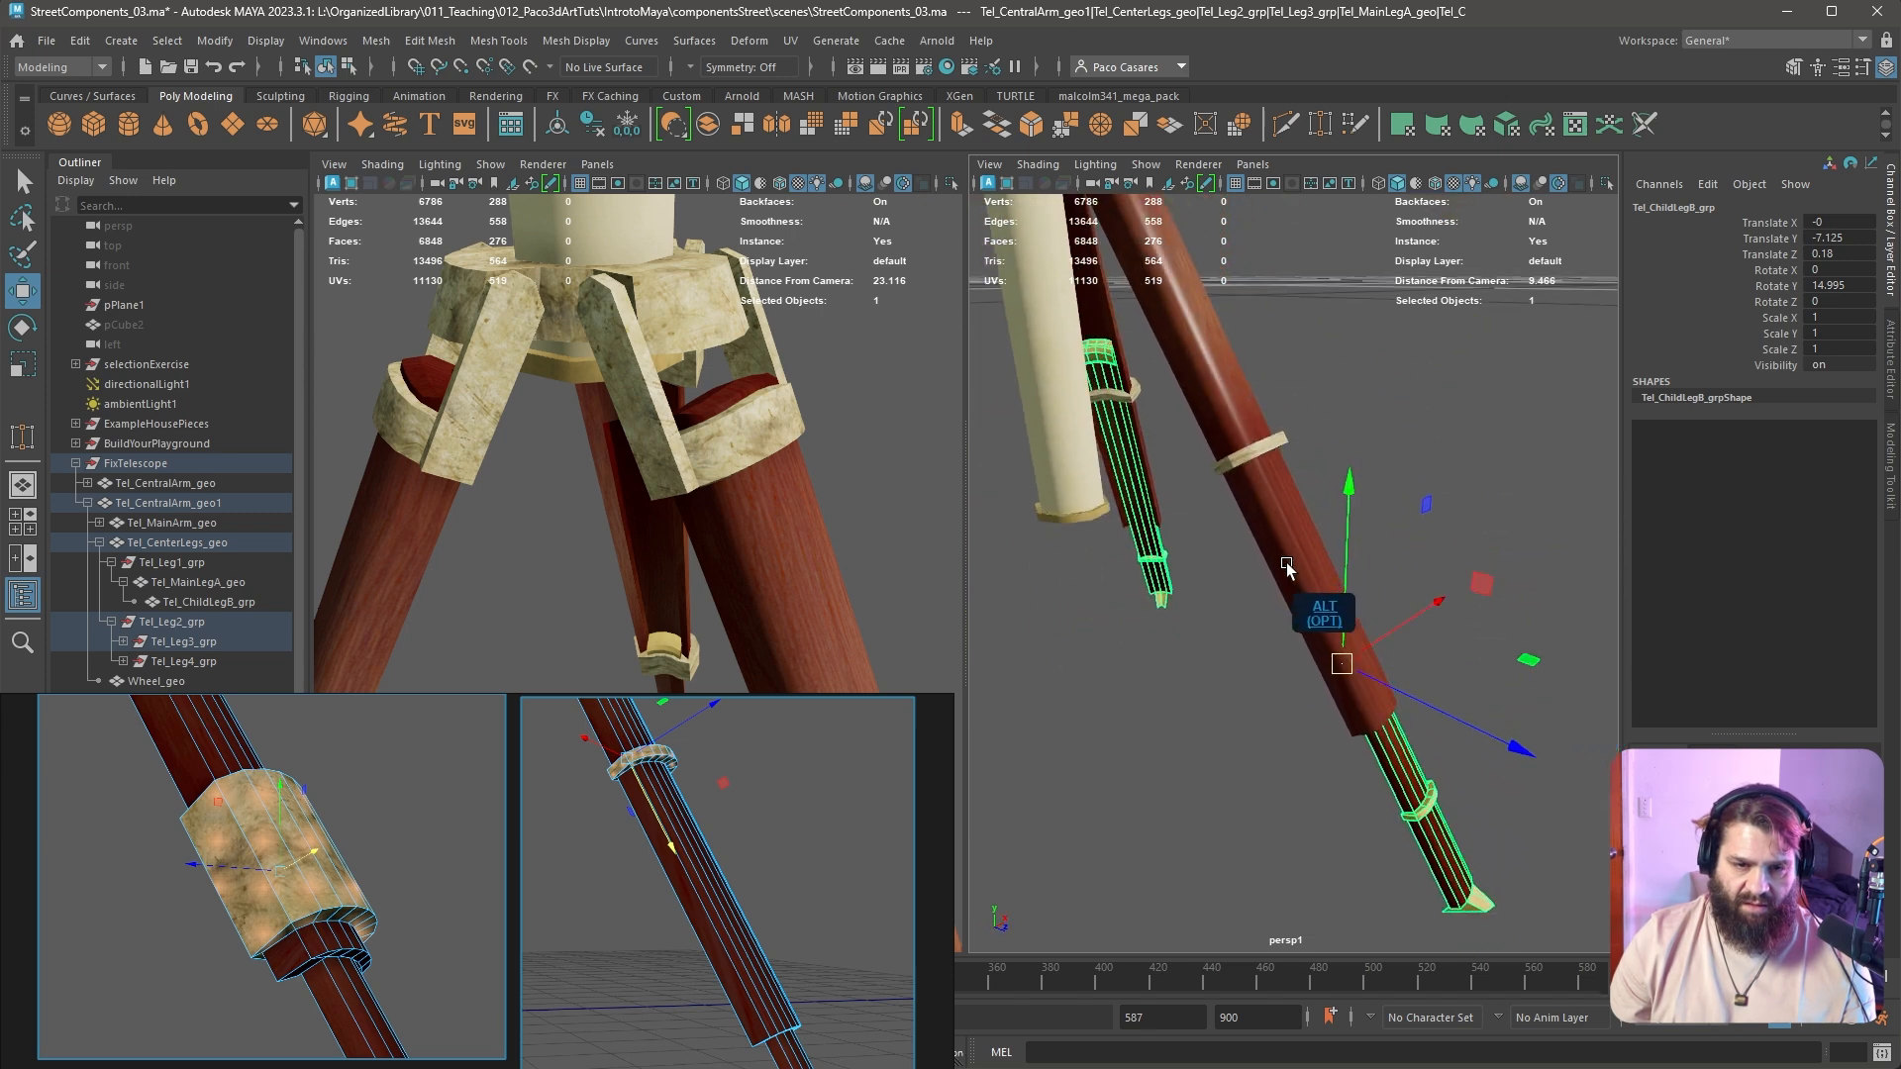
scroll(842, 805, "down", 4)
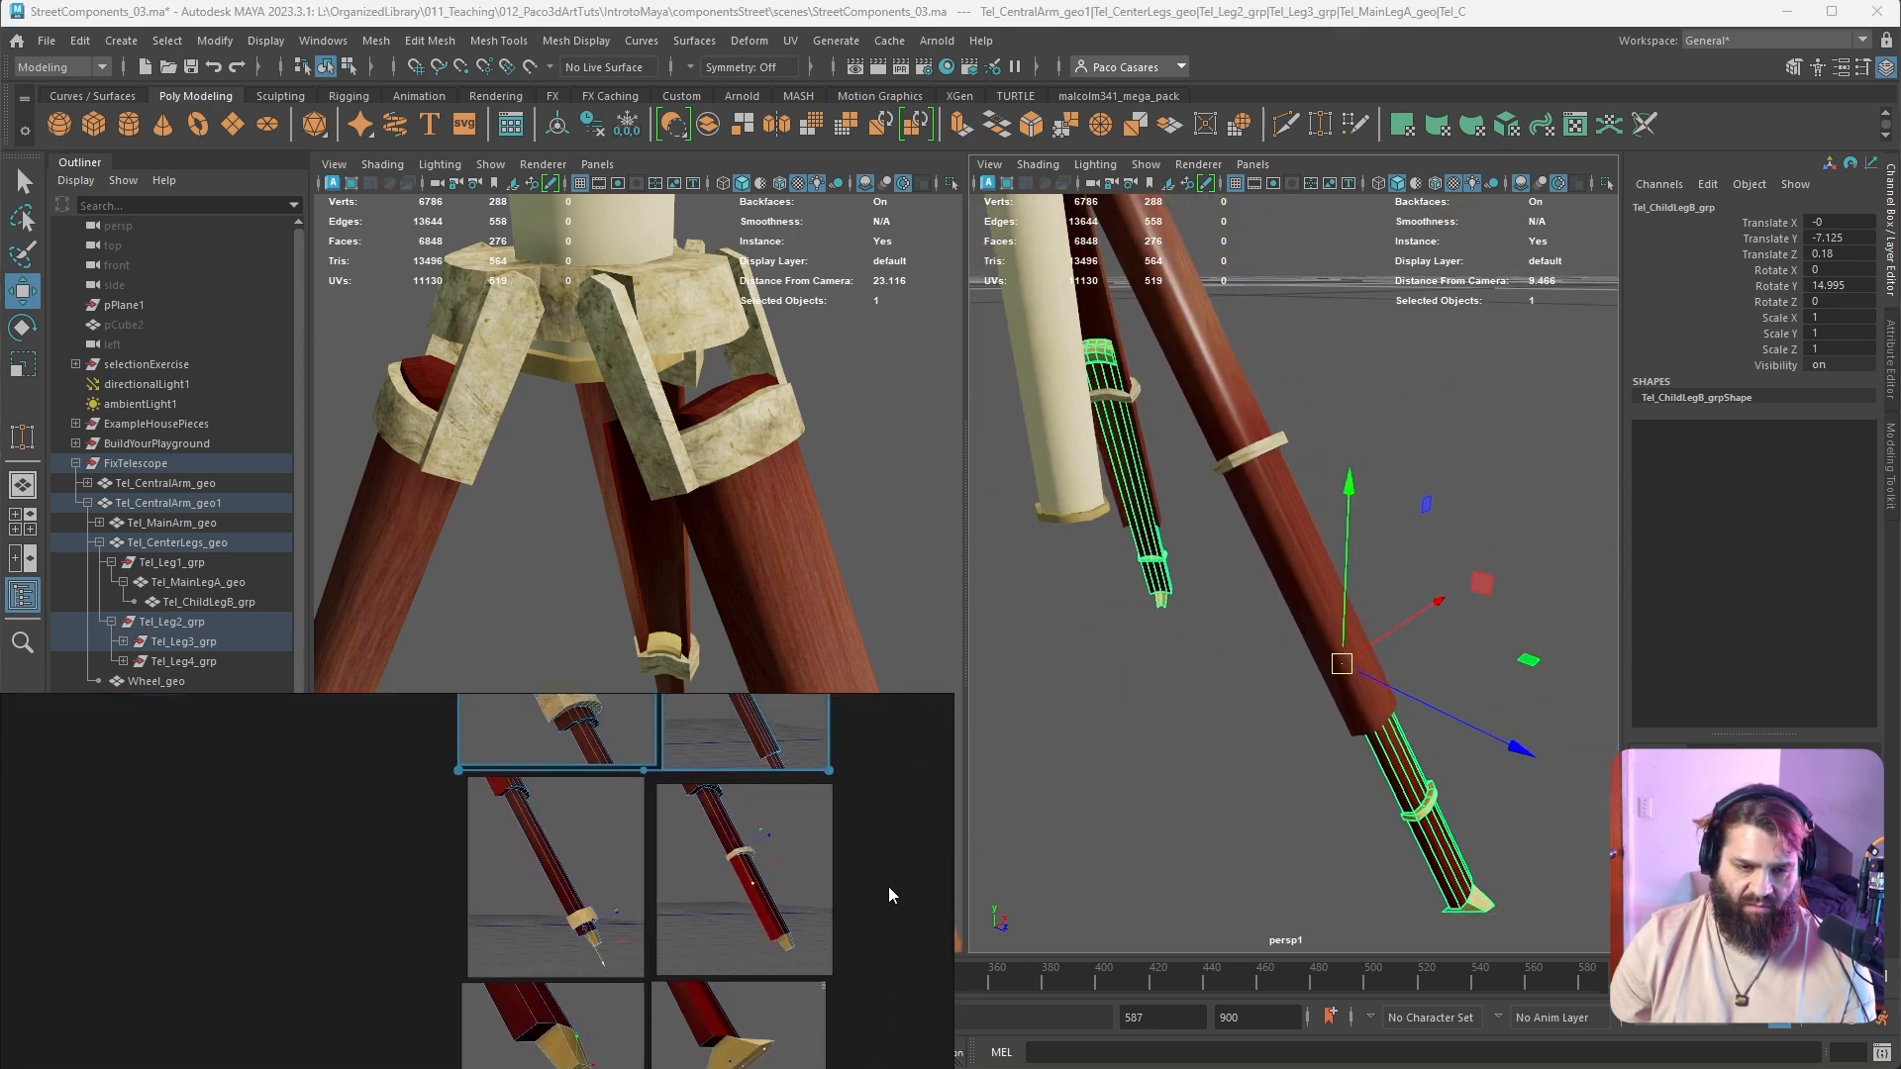
scroll(830, 872, "up", 3)
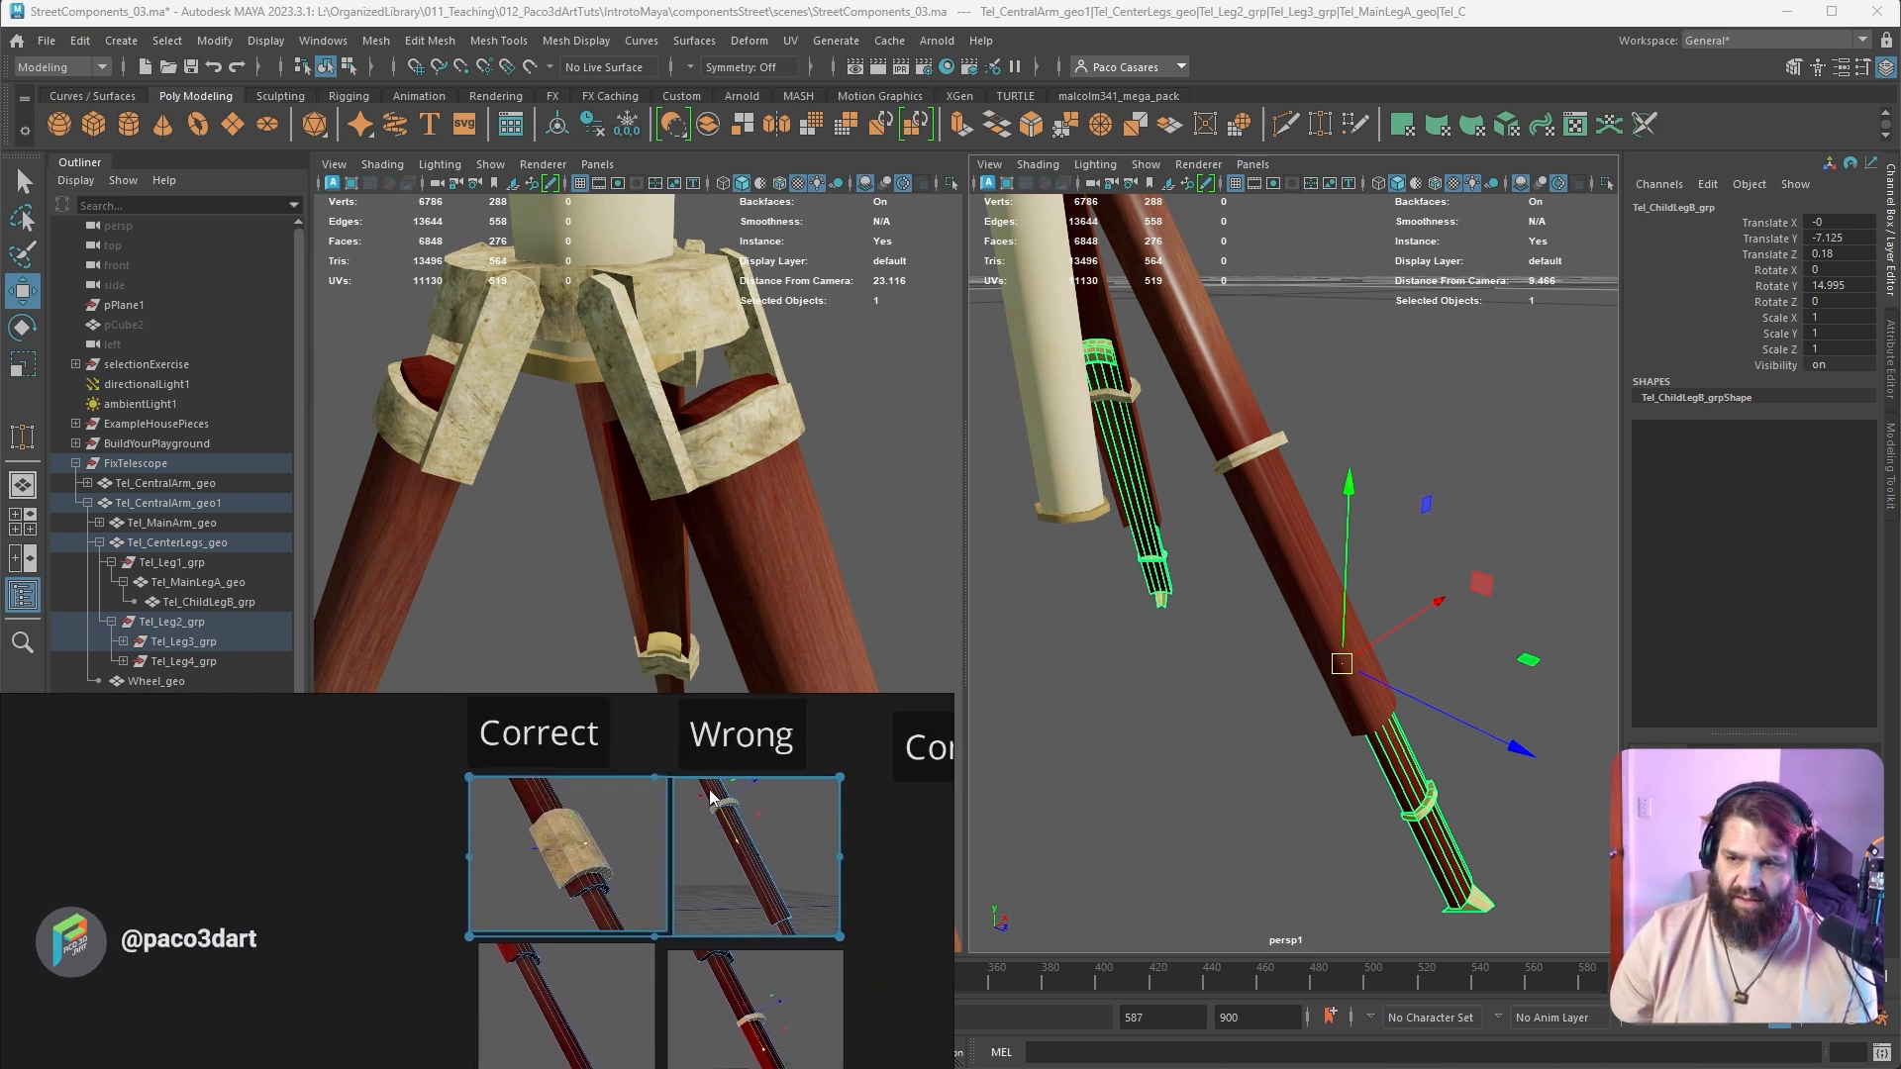
left_click_drag(1297, 693, 1332, 624, "alt")
right_click_drag(1332, 624, 1422, 655, "alt")
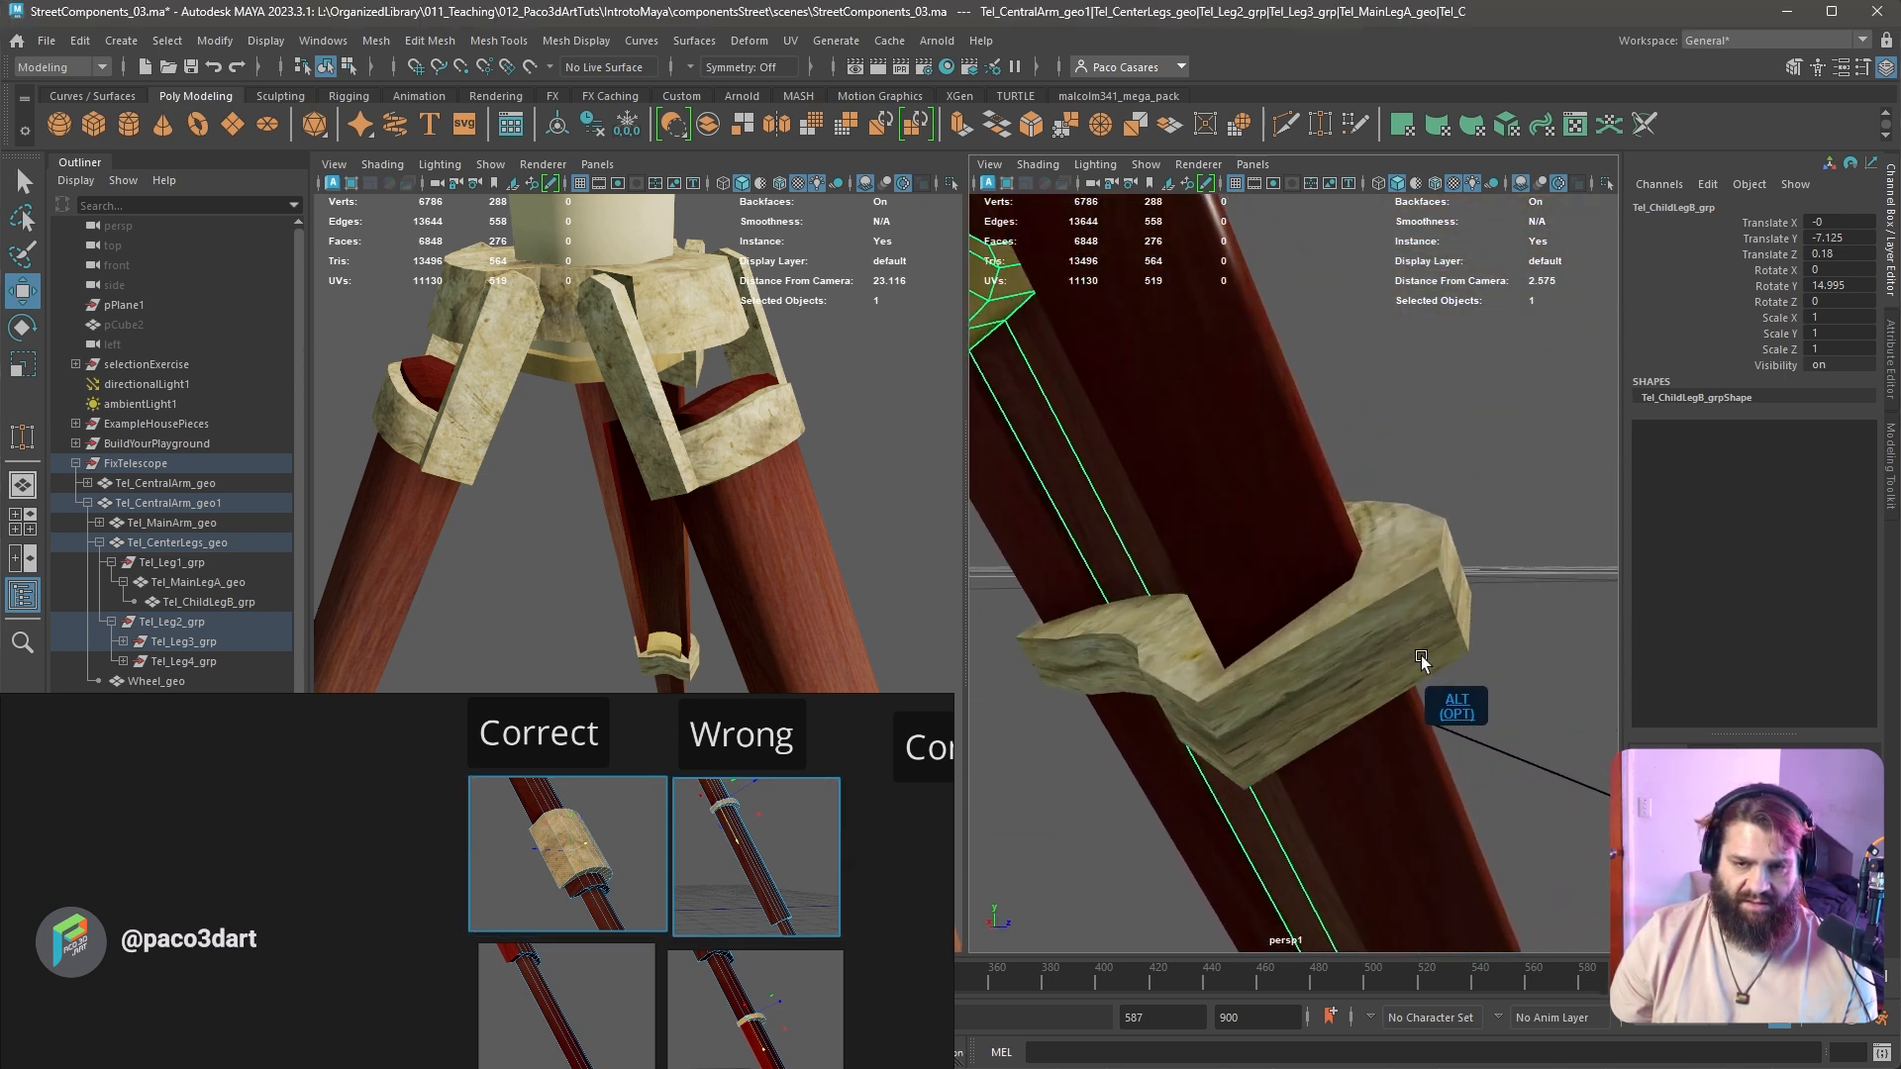
Select the middle collar's faces, convert them to vertices and grow the vertex selection for scaling
left_click_drag(1421, 656, 1370, 605, "alt")
middle_click_drag(1370, 604, 1303, 606, "alt")
left_click(1287, 602)
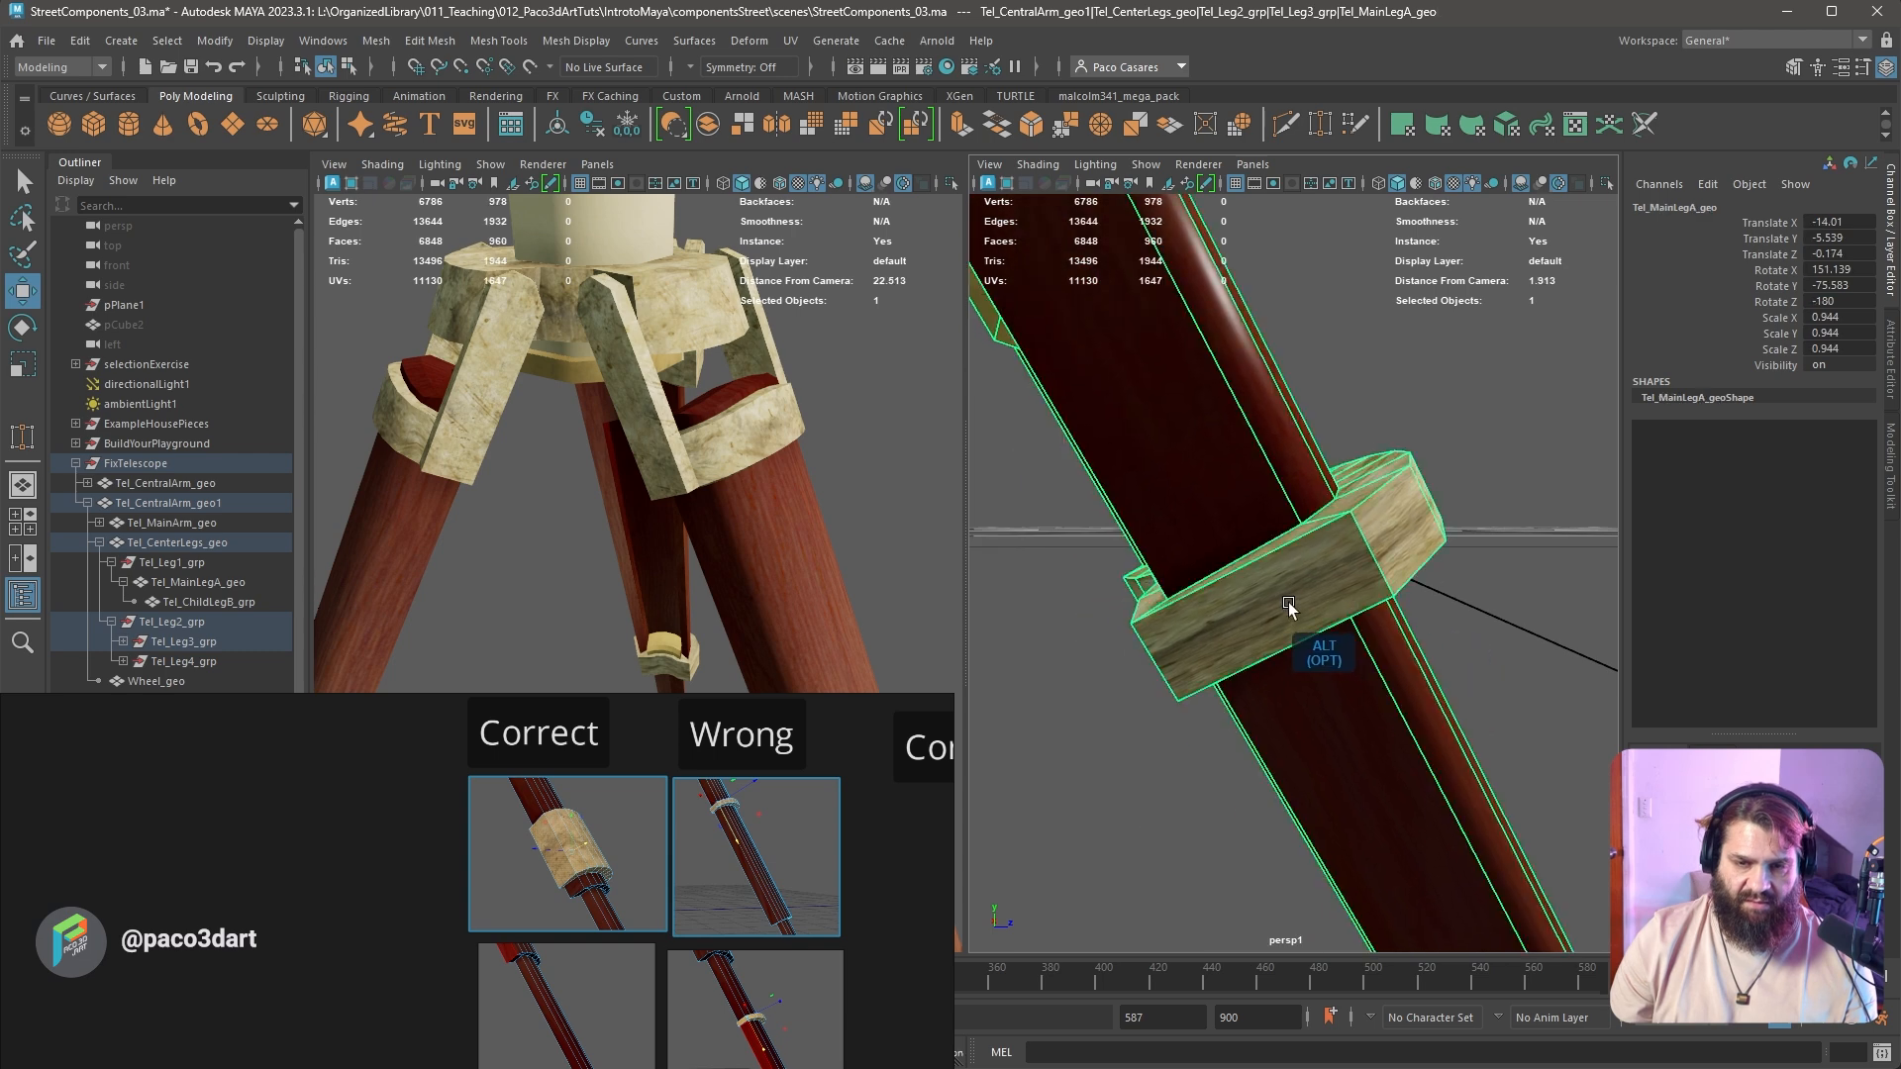
right_click_drag(1324, 584, 1406, 598)
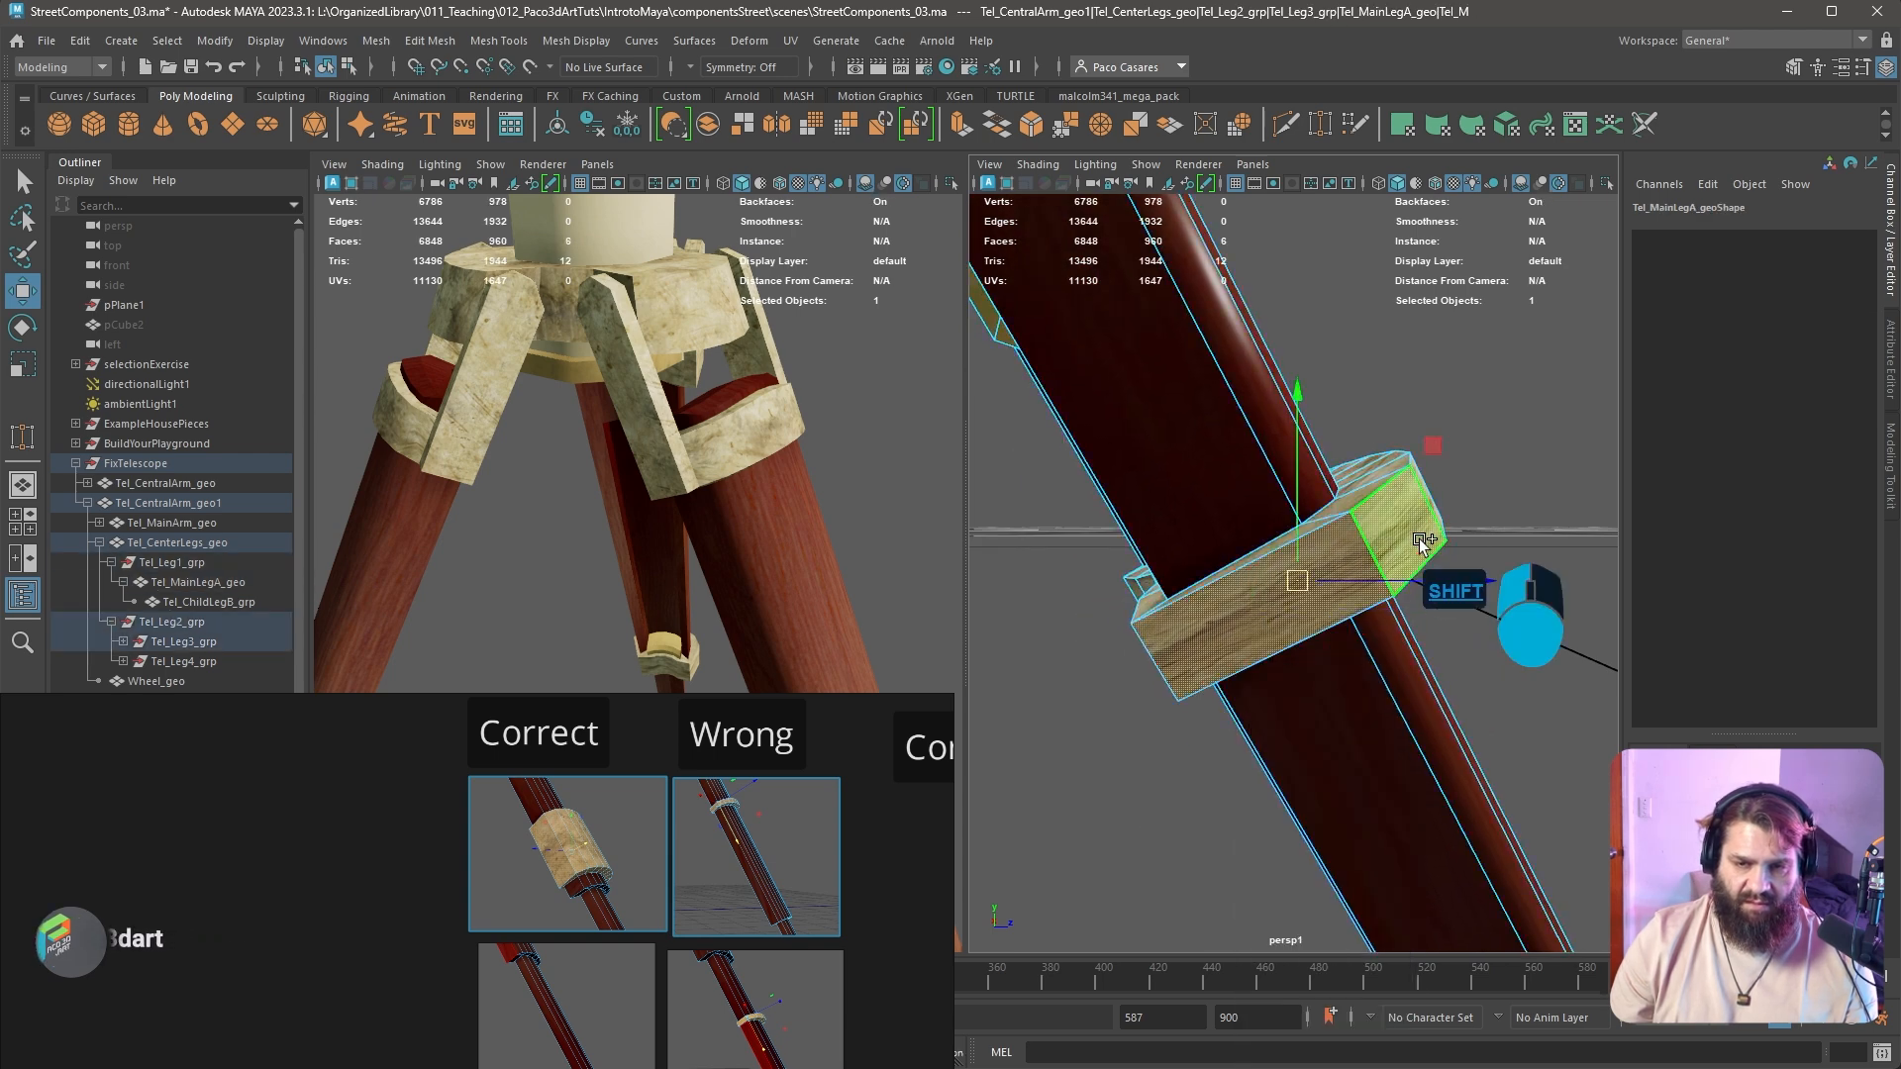
left_click_drag(1515, 639, 1445, 525, "alt")
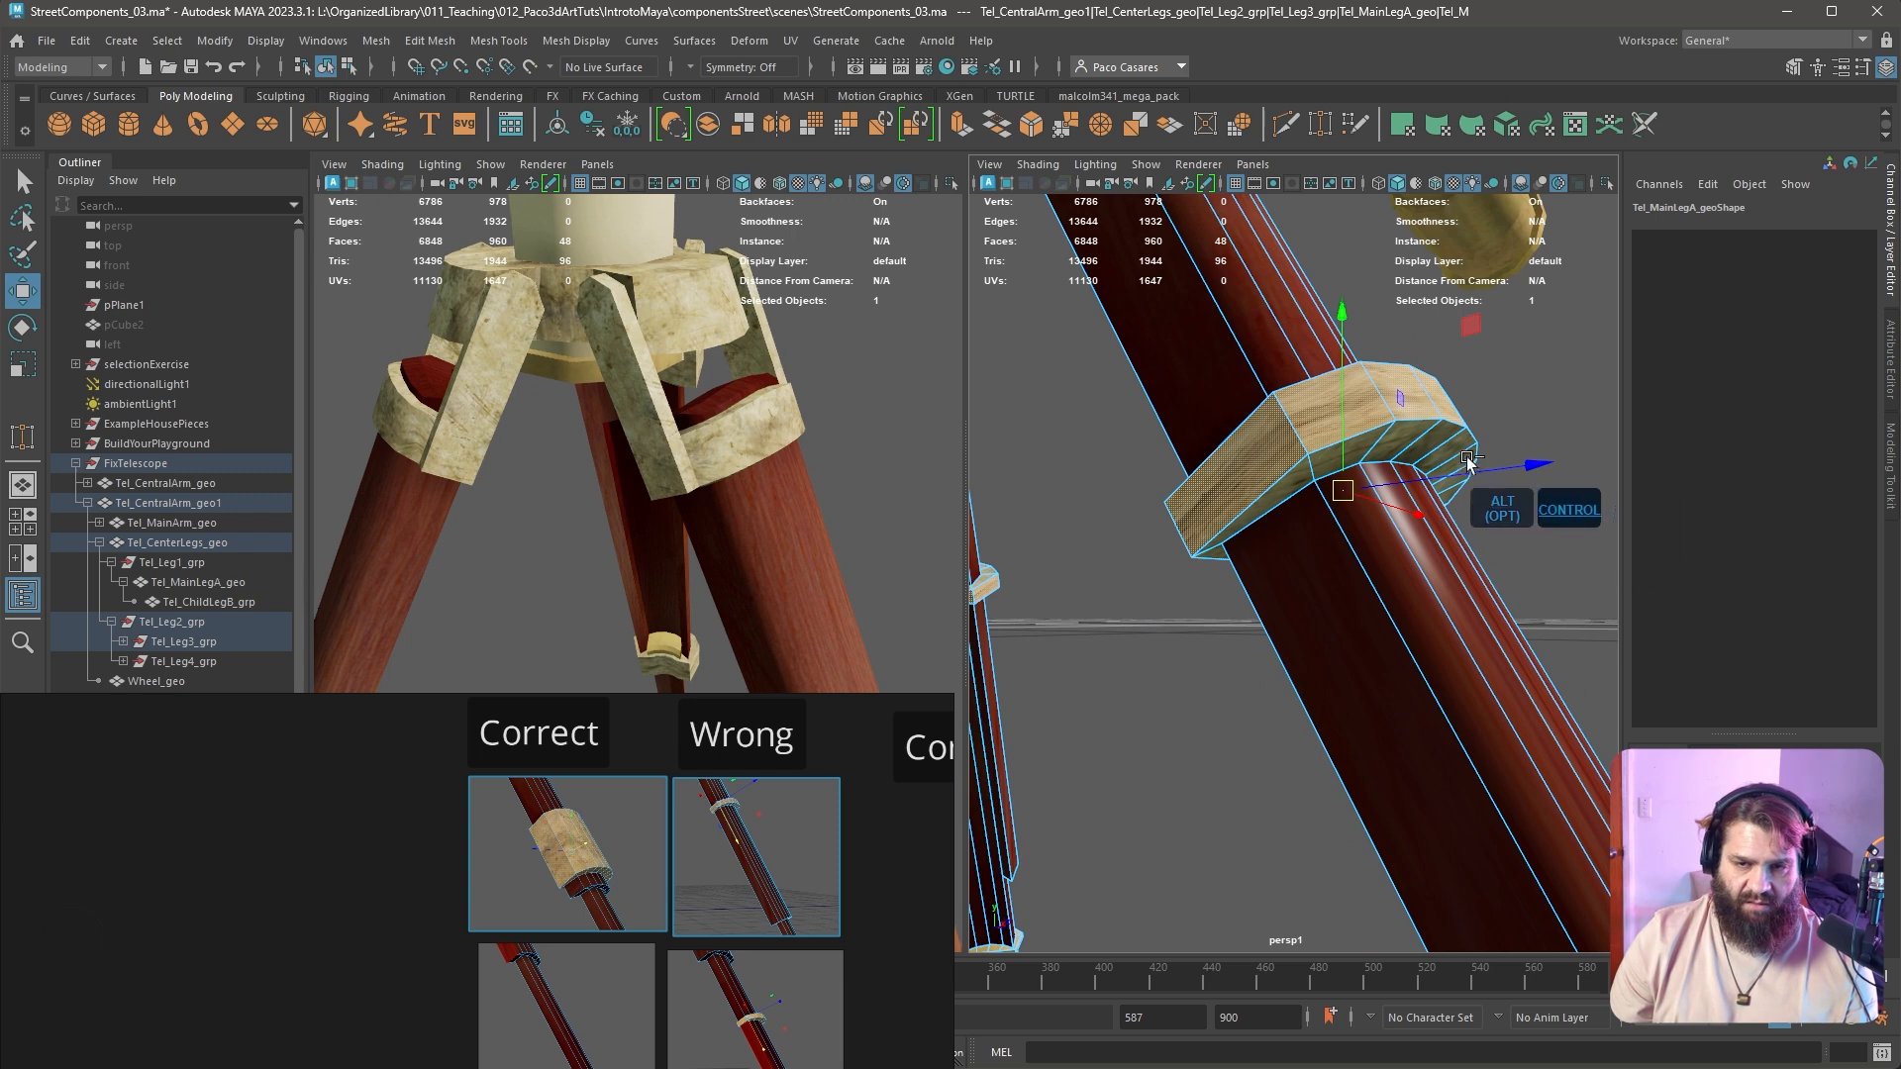
right_click_drag(1467, 457, 1218, 467, "ctrl")
left_click_drag(1218, 467, 1434, 658, "alt")
key("r")
left_click_drag(1481, 592, 1420, 596, "alt")
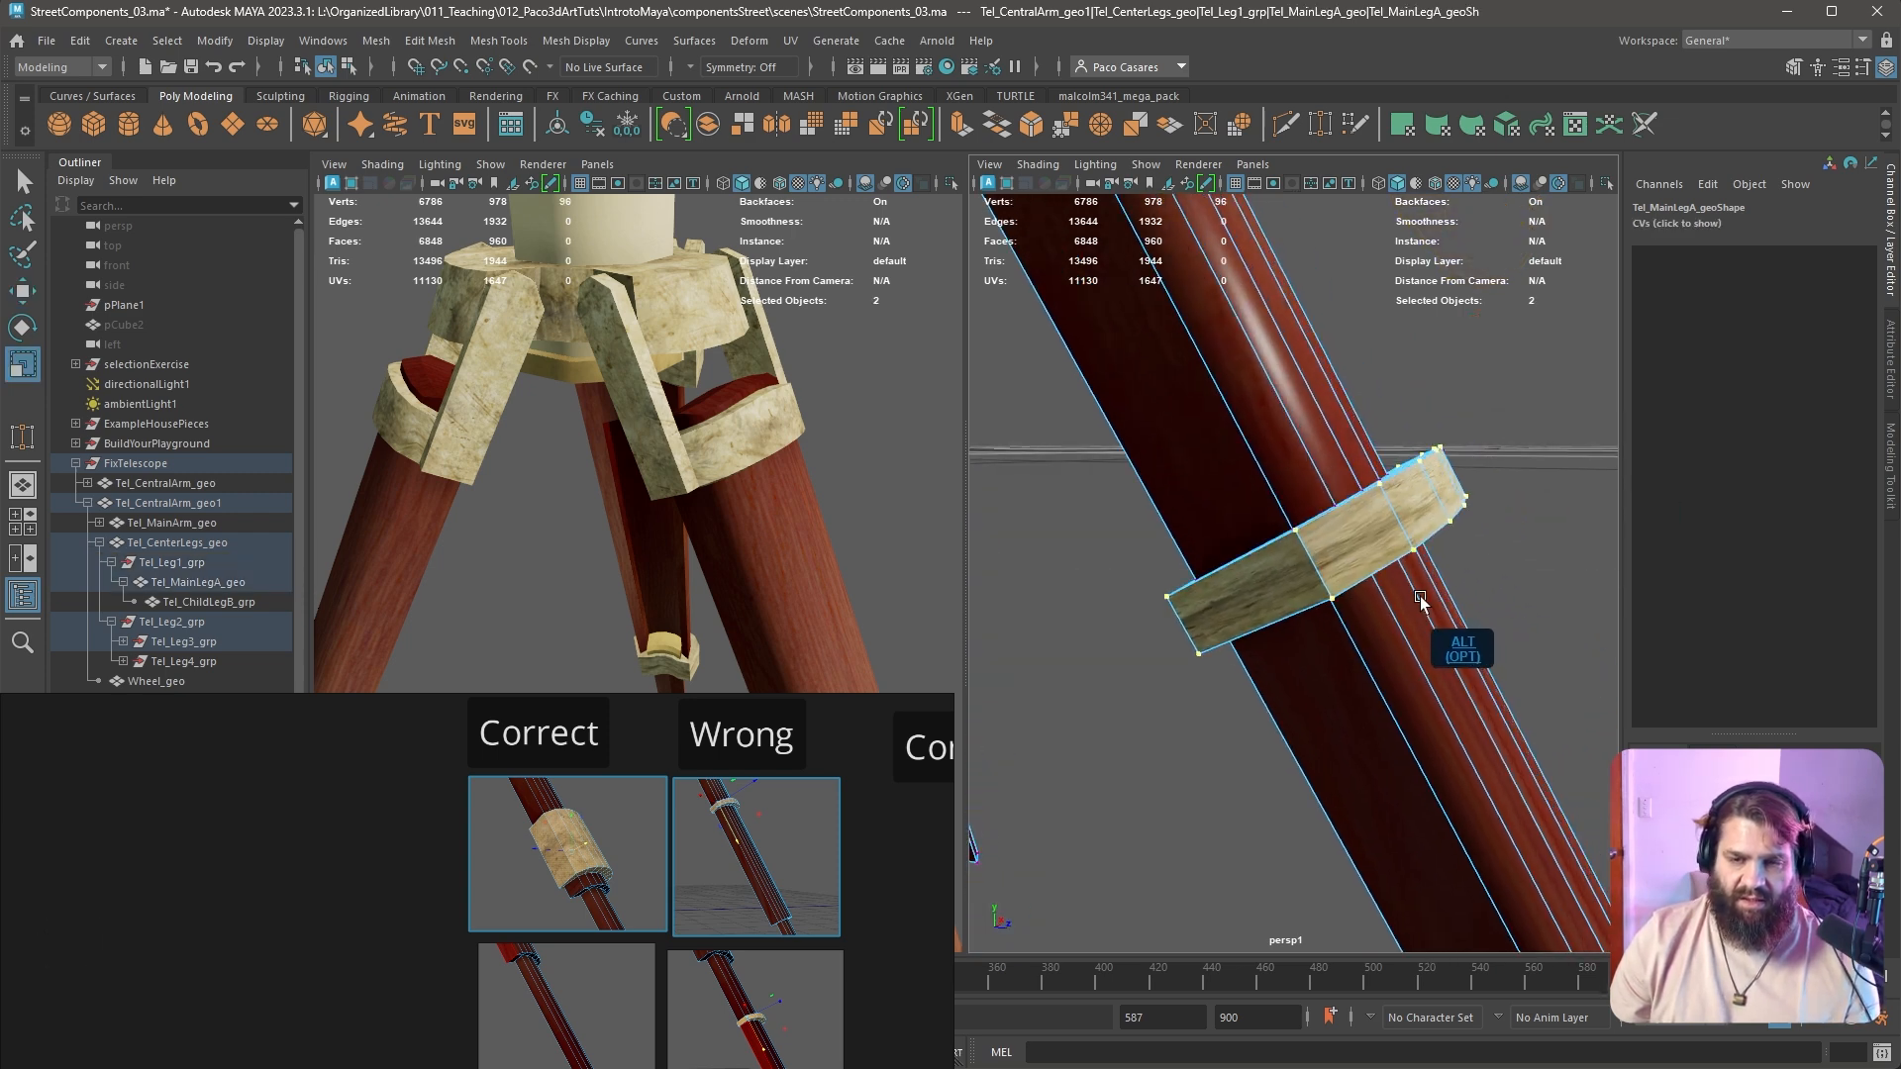
key("shift+period")
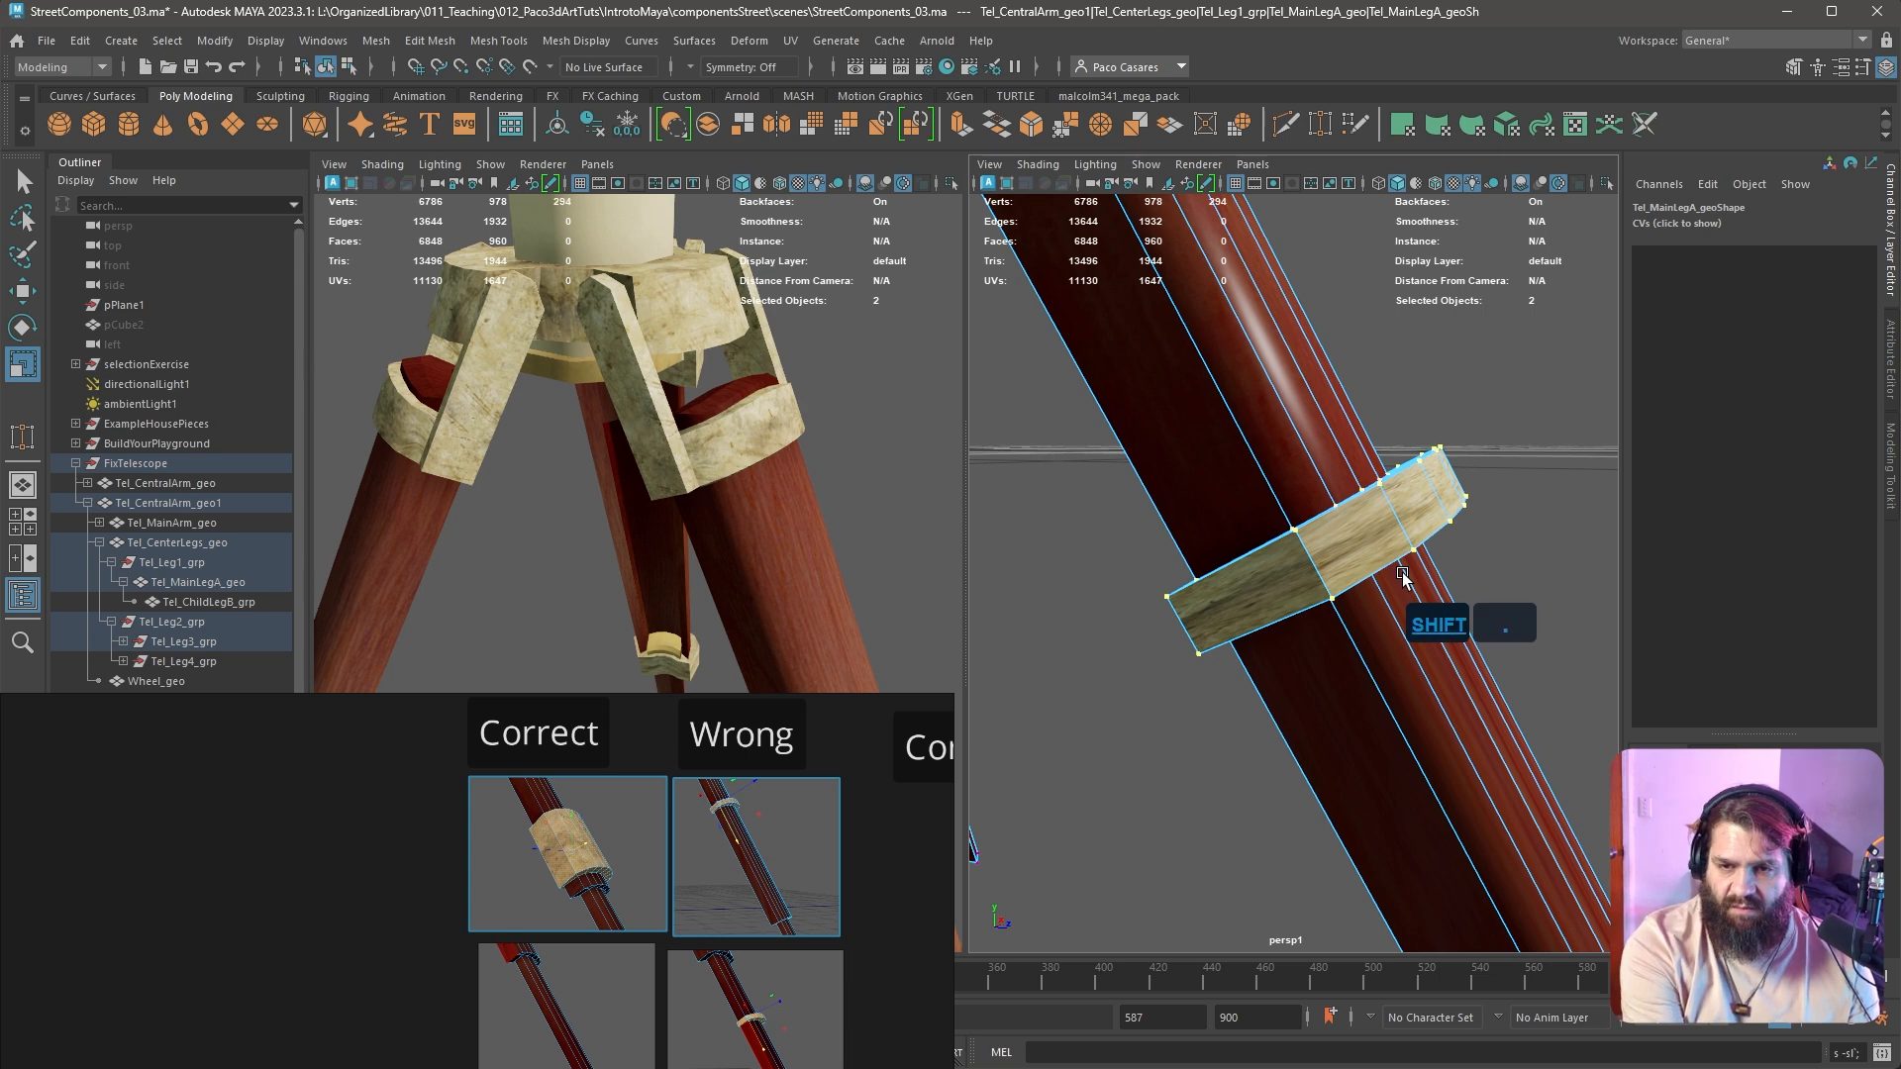
Try to stretch the collar along the leg with the pivot aligned to a shaft edge, and undo the last change
left_click_drag(1402, 572, 1475, 600, "alt")
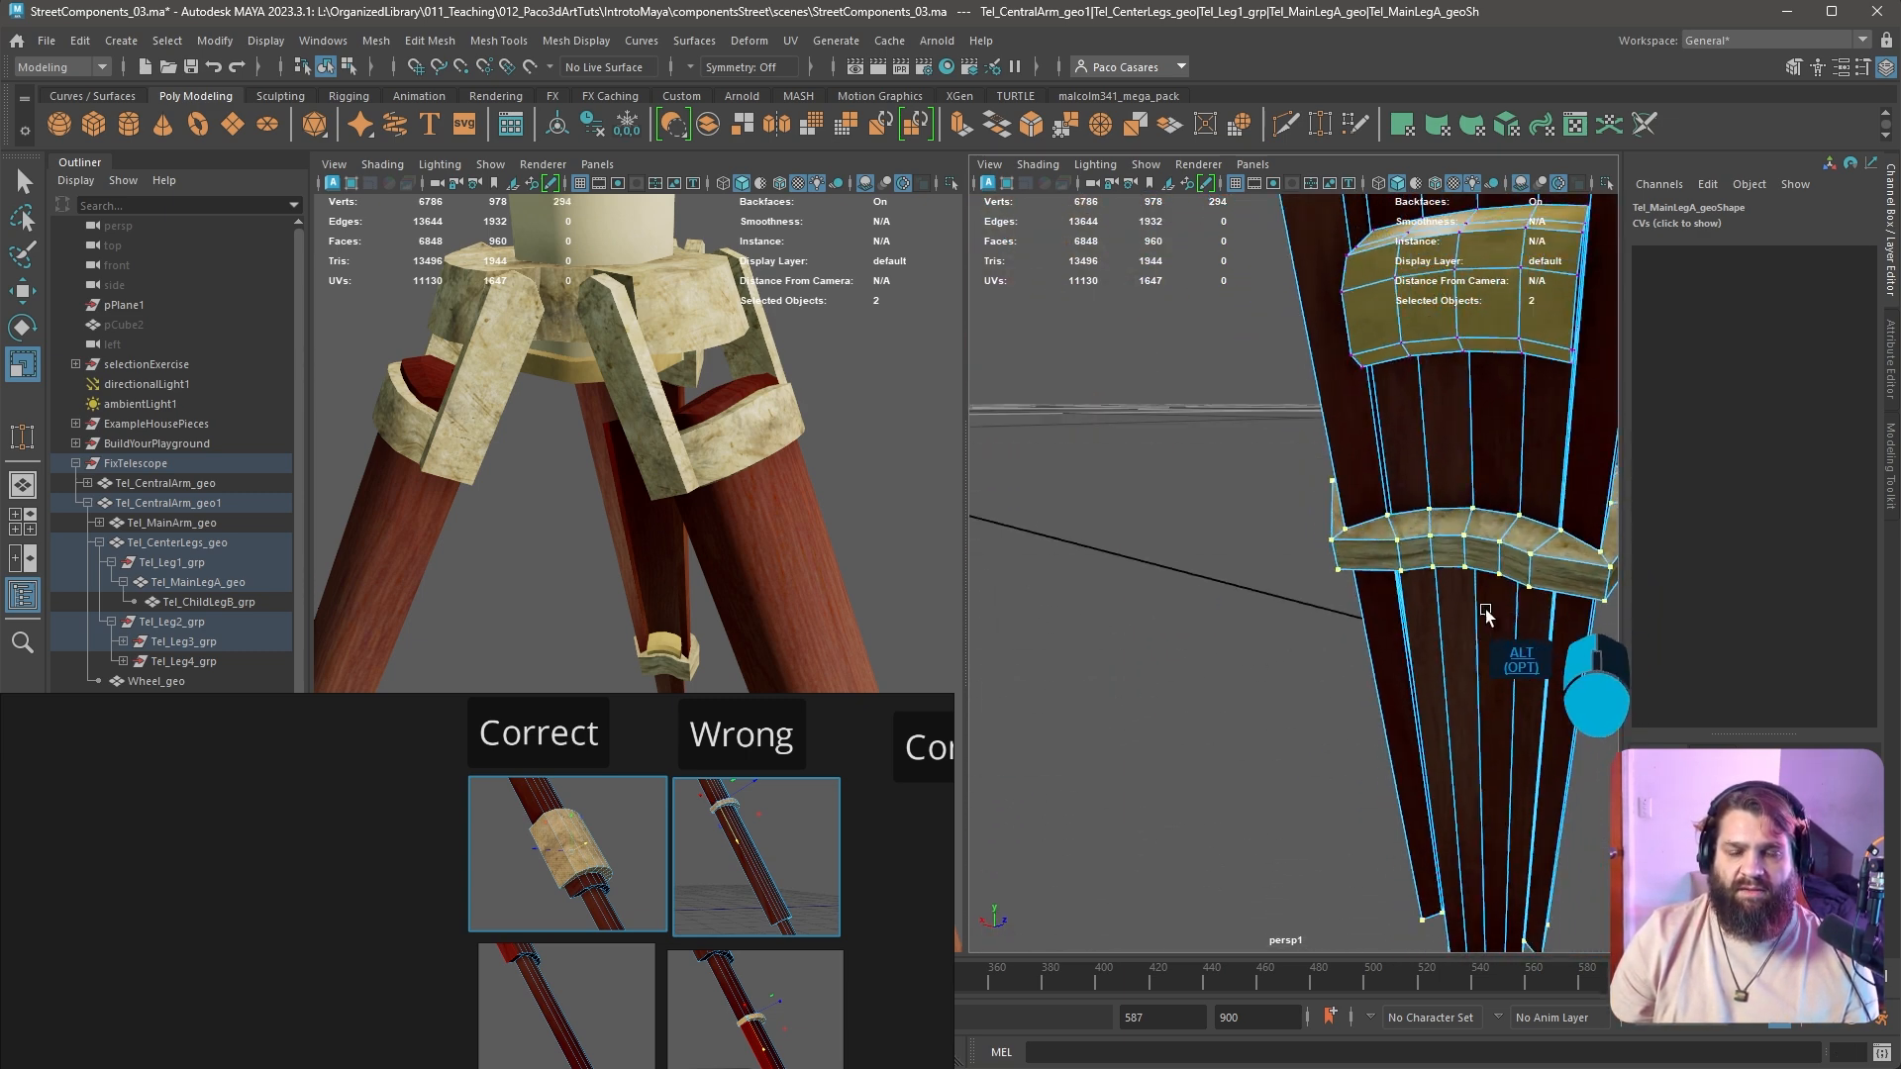
right_click_drag(1475, 600, 1203, 621, "alt")
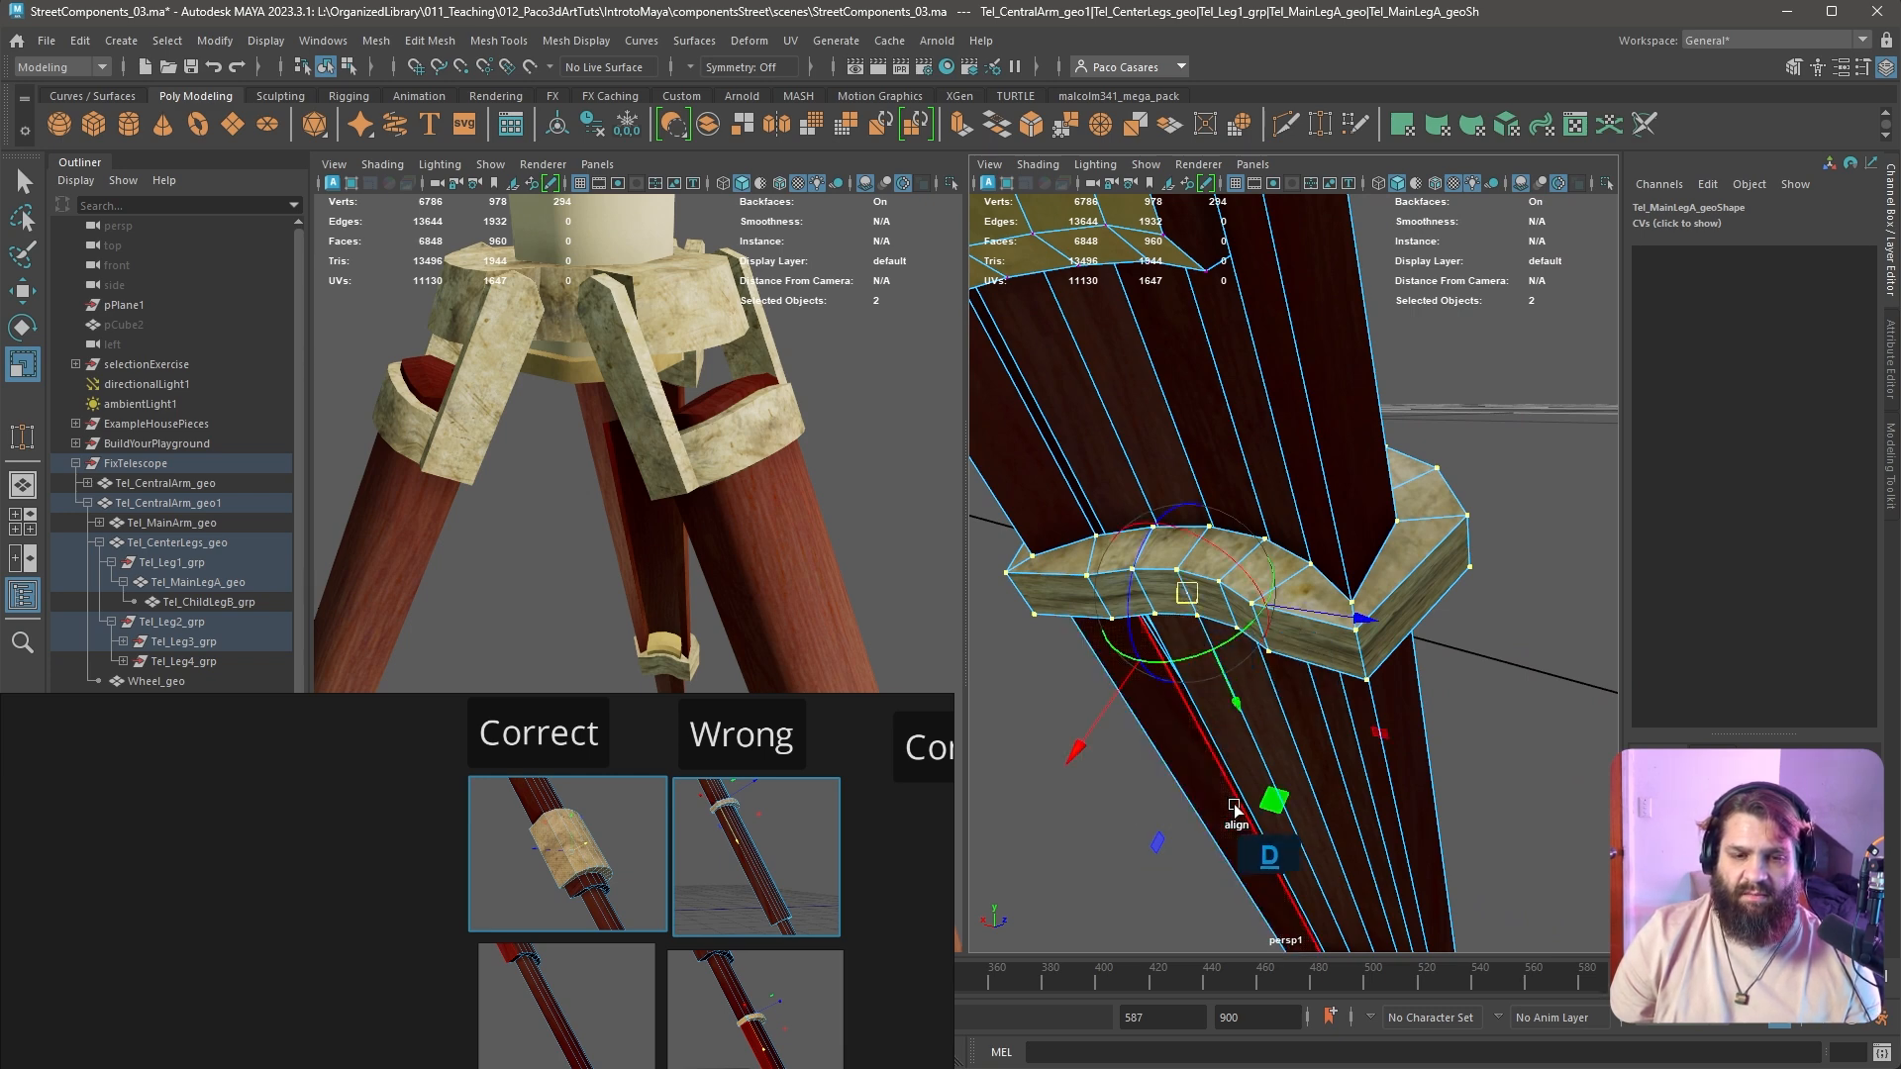
left_click_drag(1237, 700, 1283, 786)
key("ctrl+z")
right_click_drag(1468, 738, 1327, 683, "alt")
left_click_drag(1327, 683, 1149, 626, "alt")
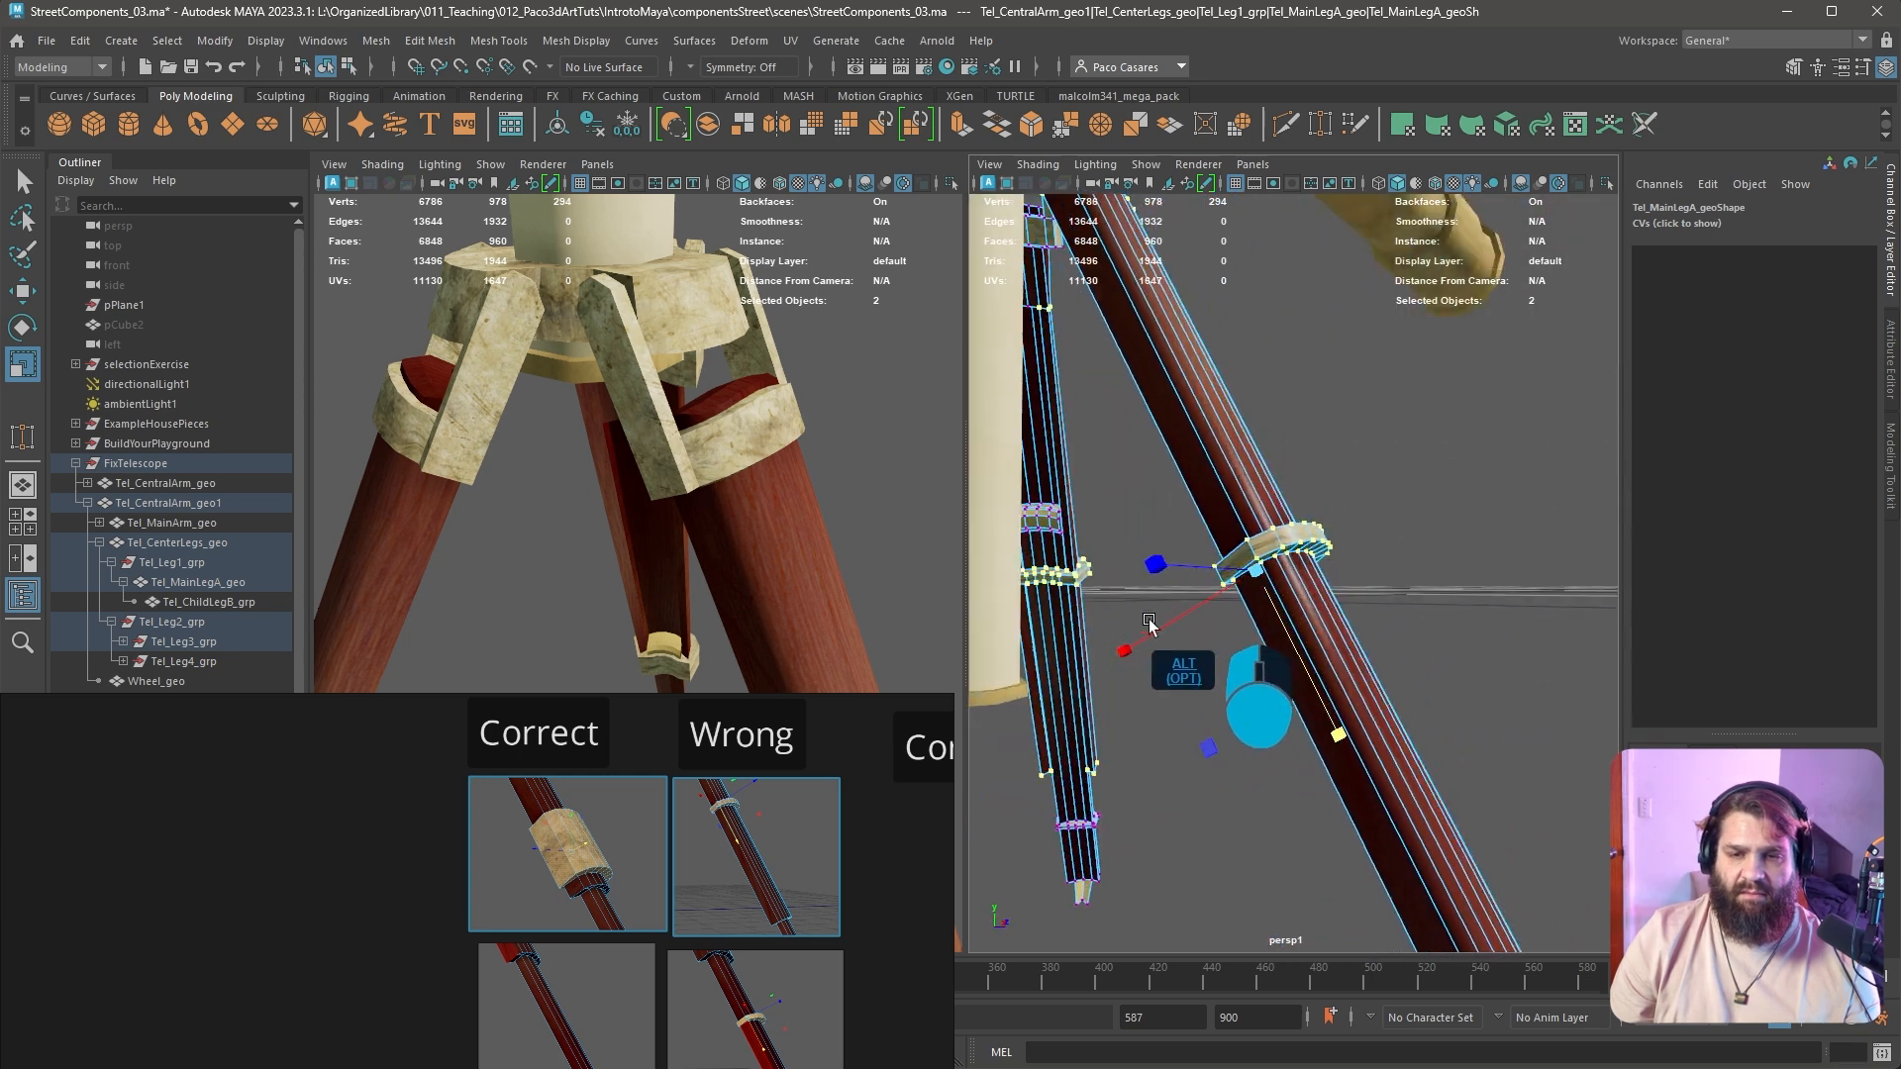
Try to remove the upper-leg vertices from the grown selection, and clear the selection
right_click_drag(1148, 626, 1187, 620, "alt")
left_click_drag(1239, 692, 1259, 735, "alt")
right_click_drag(1353, 573, 1324, 547, "alt")
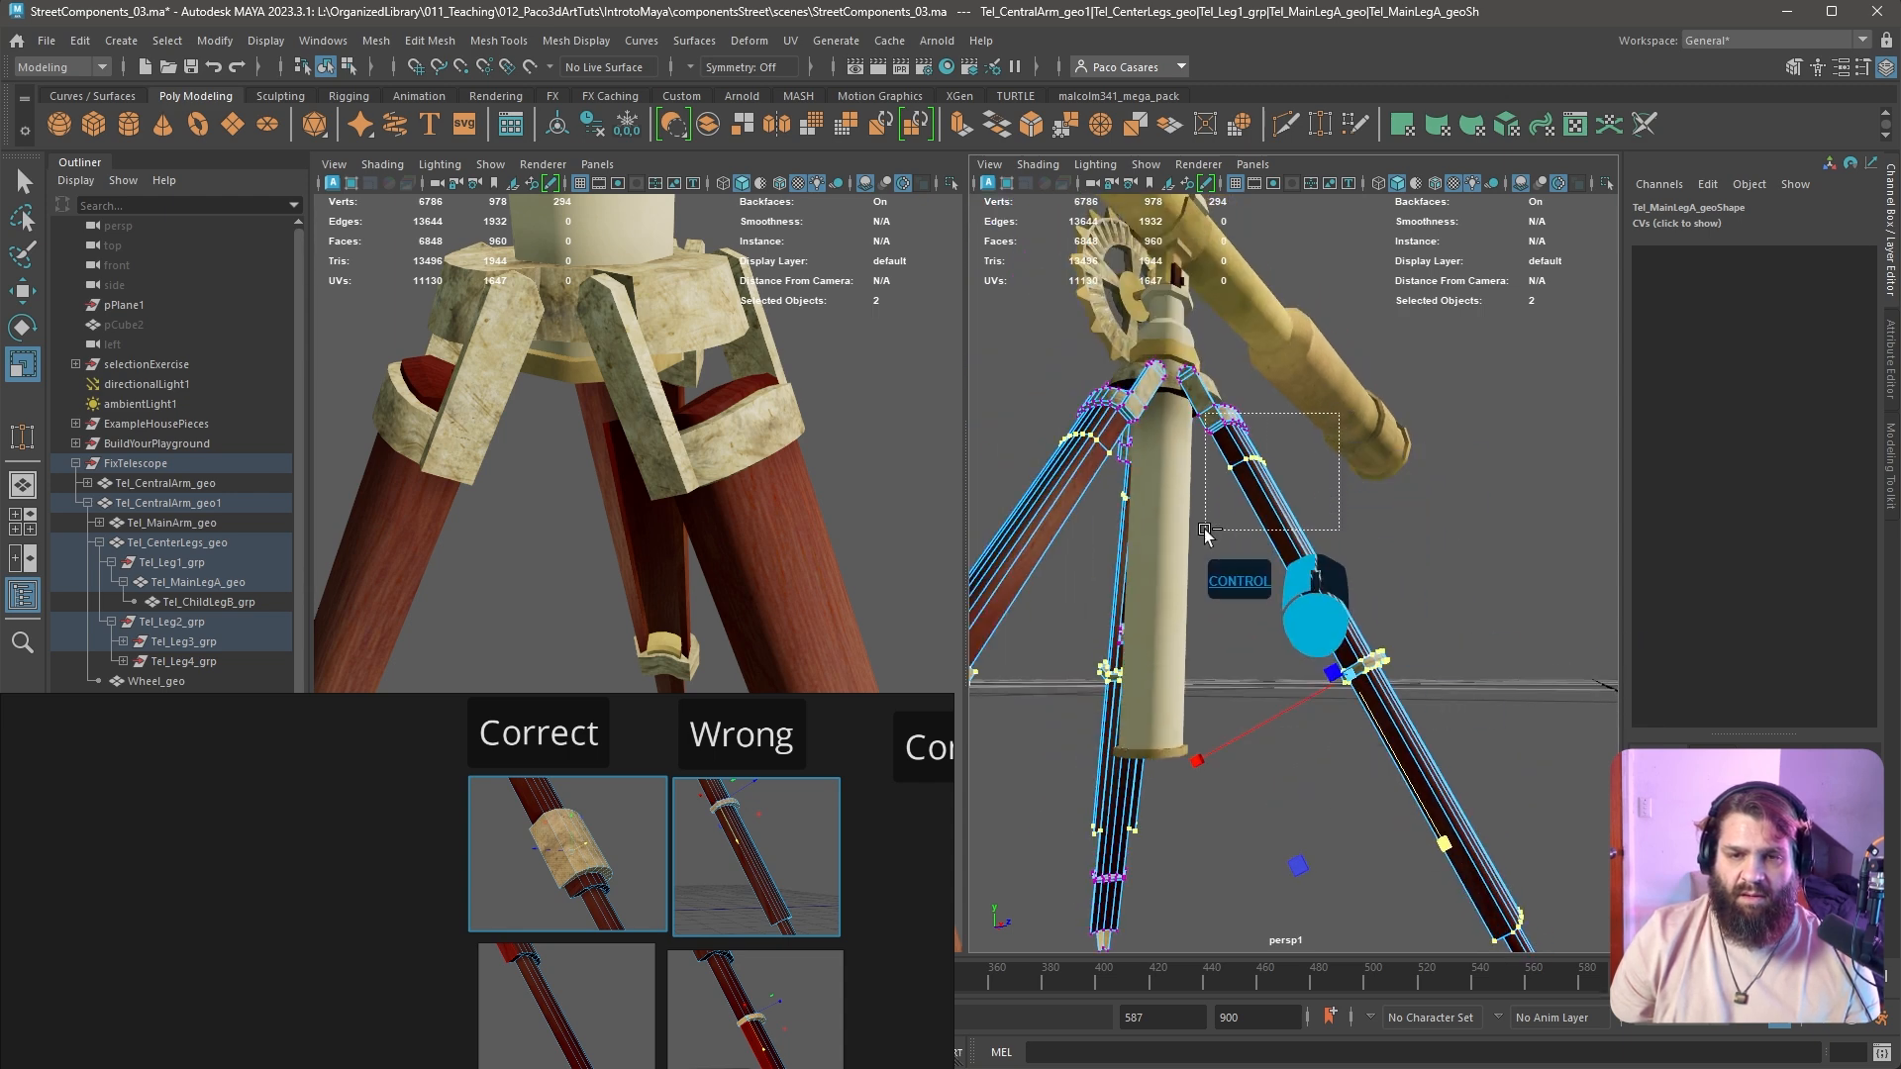
left_click_drag(980, 382, 1329, 512, "ctrl")
middle_click_drag(1261, 847, 1289, 751, "alt")
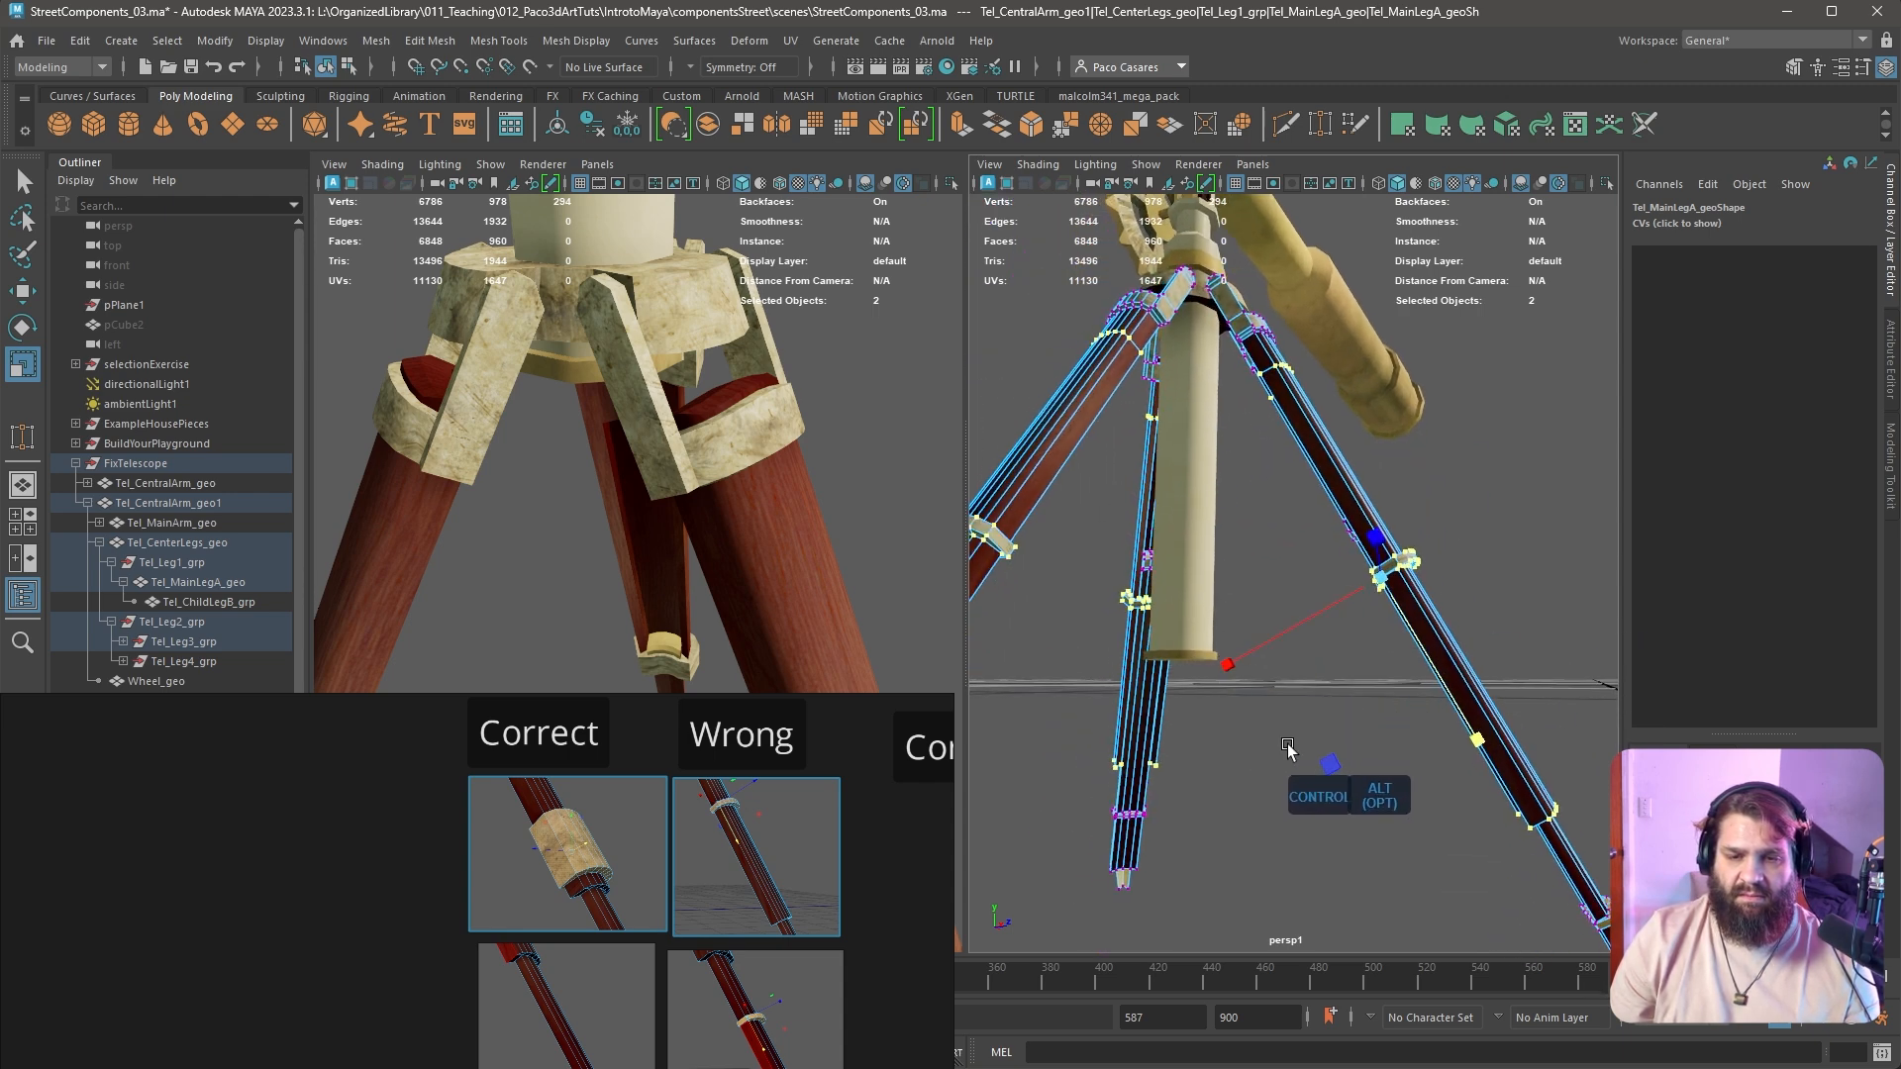
left_click(1387, 685)
Try to box-select the middle collar's vertices from a side view of the legs
right_click_drag(1397, 572, 1413, 716, "alt")
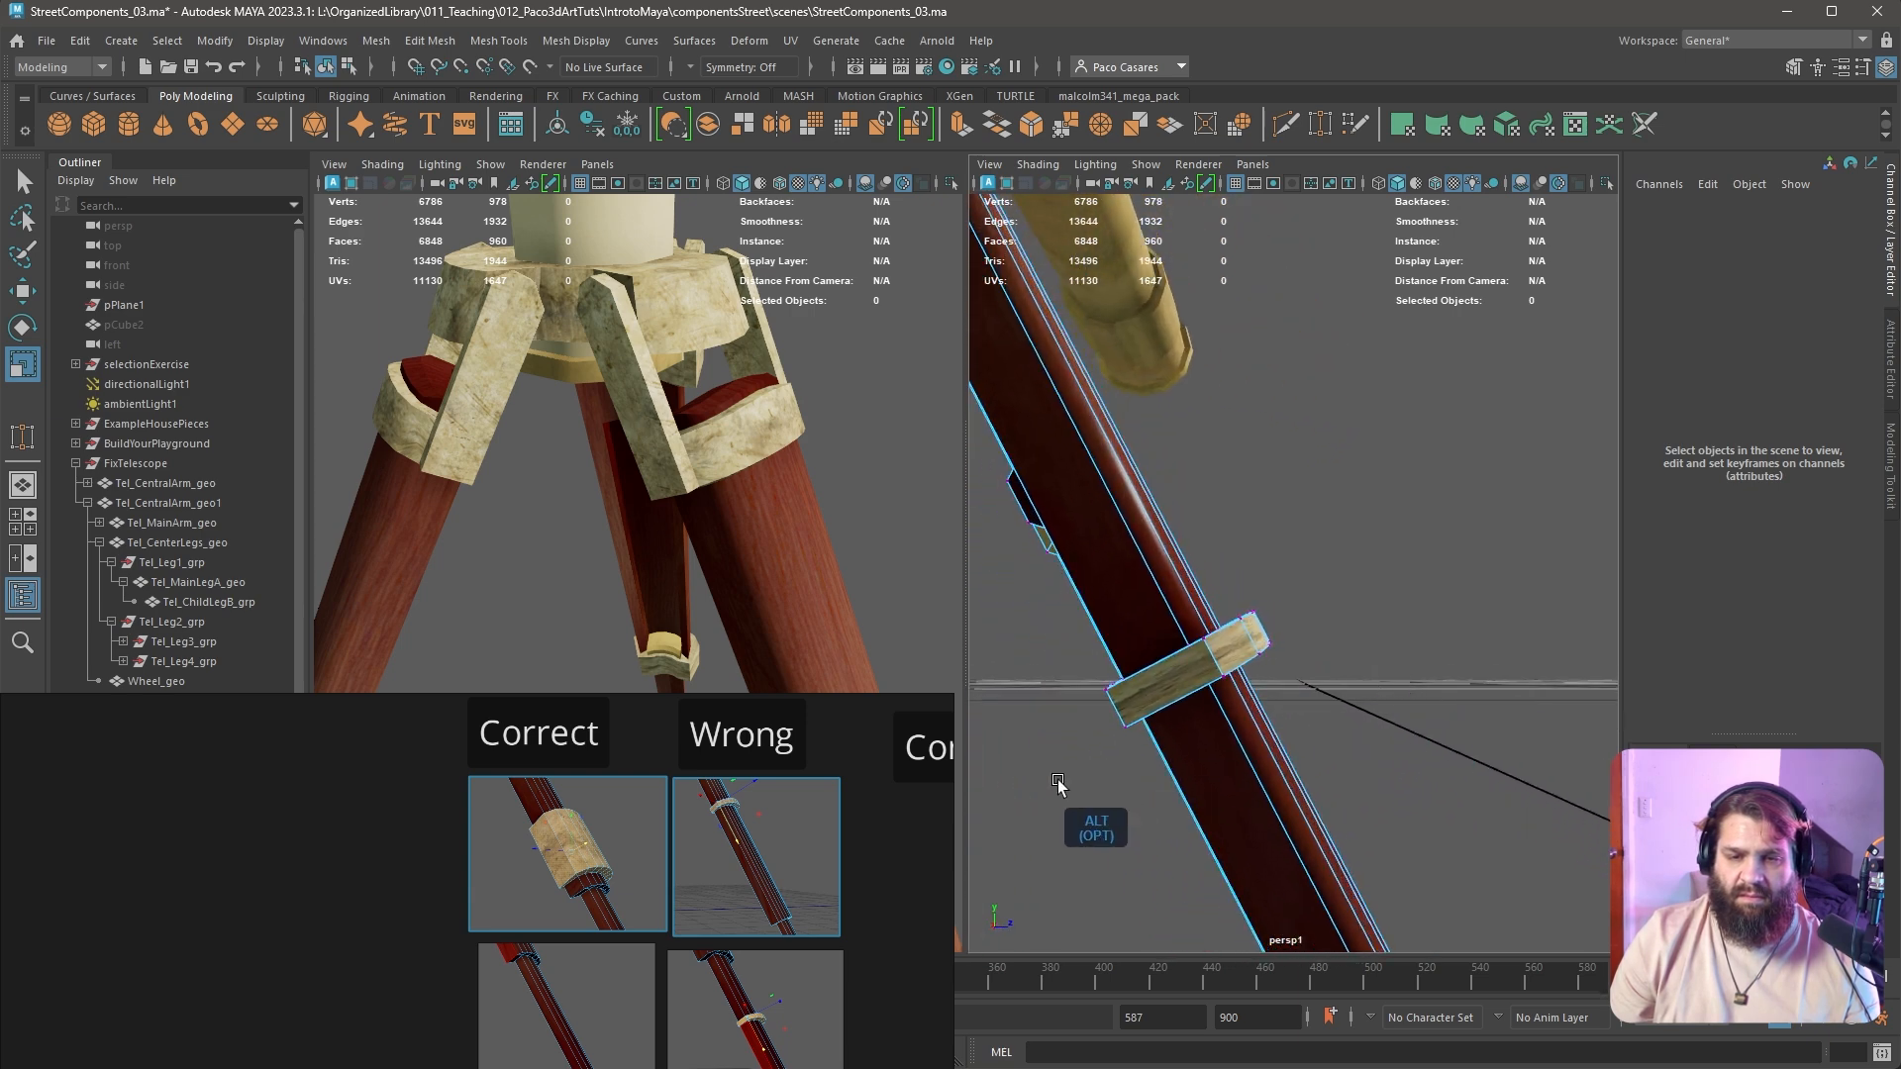
left_click_drag(1317, 599, 1317, 600)
left_click_drag(1218, 654, 1475, 767, "alt")
right_click_drag(1208, 642, 1095, 642)
left_click_drag(1087, 589, 1224, 692)
left_click_drag(1228, 694, 1625, 641, "alt")
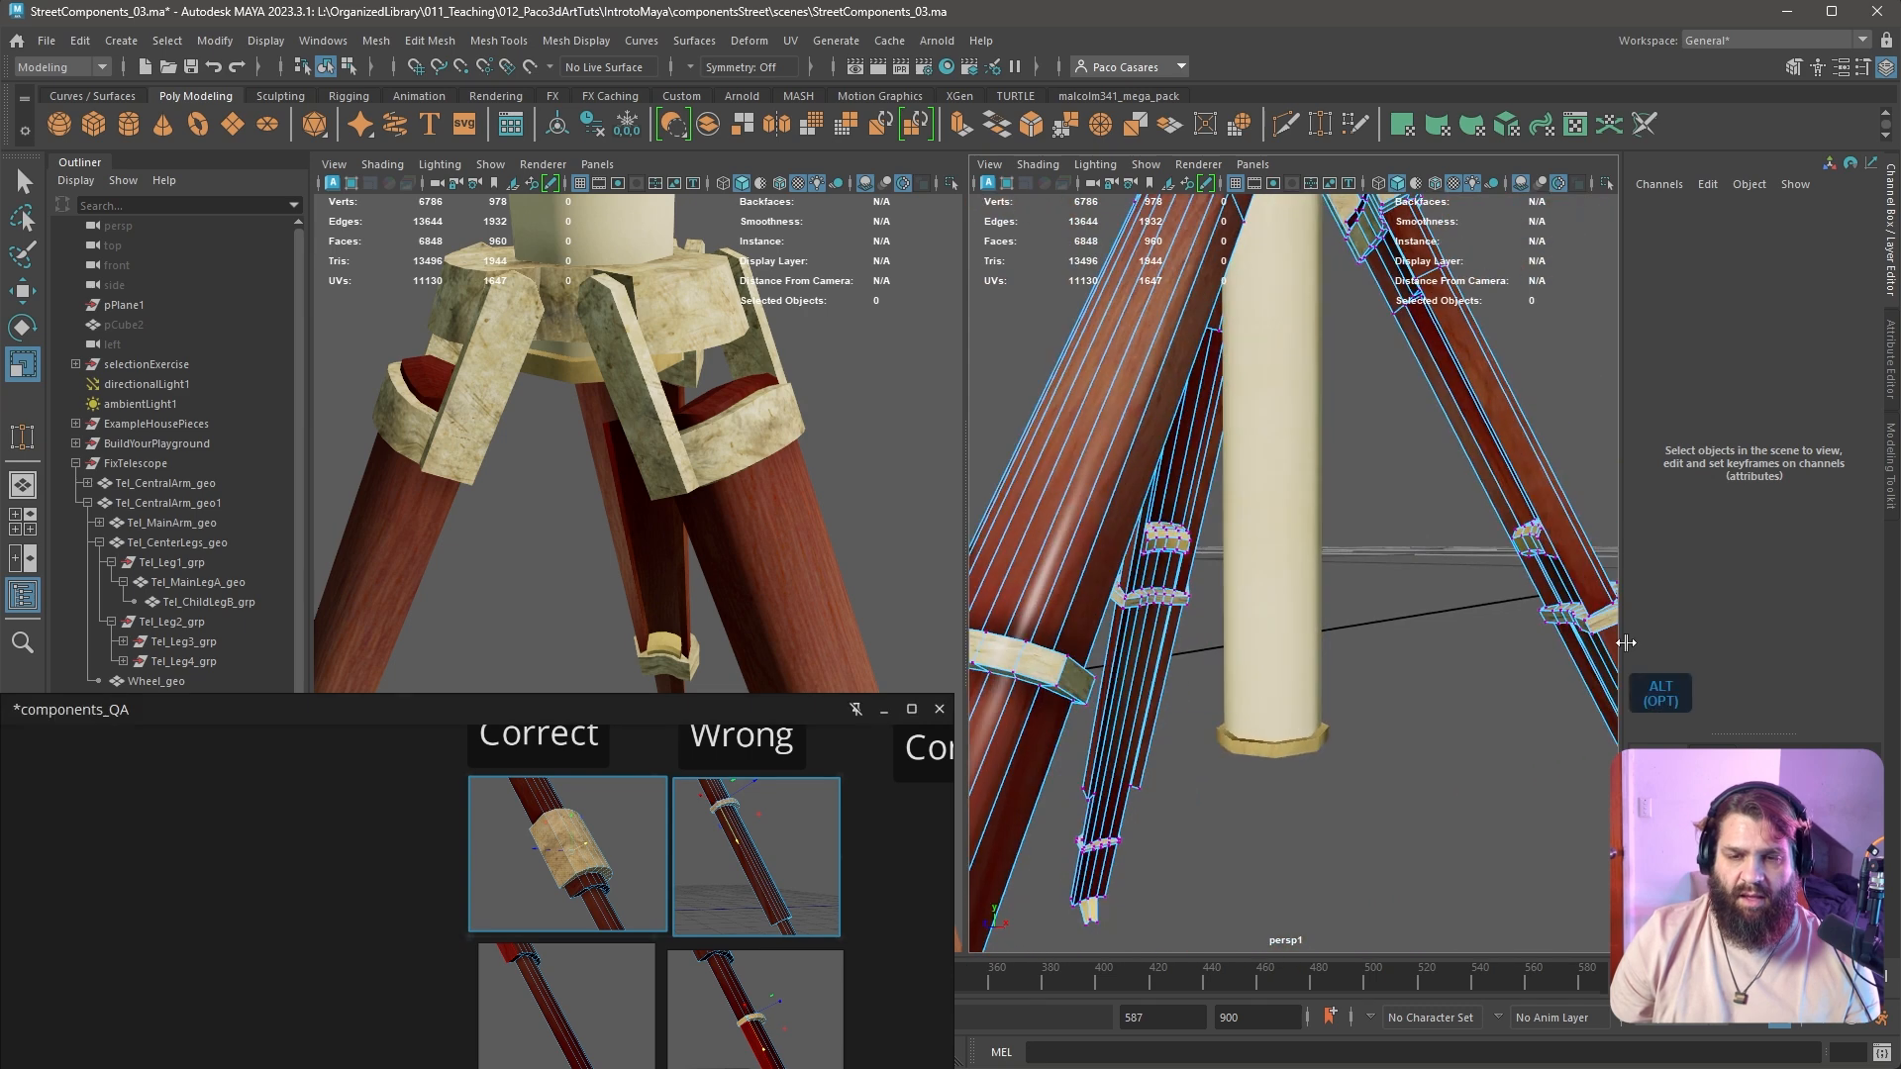
middle_click_drag(1559, 646, 1099, 669, "alt")
mouse_move(1317, 683)
left_mouse_down("alt")
mouse_move(1307, 657)
mouse_move(1327, 663)
left_mouse_up("alt")
middle_click_drag(1329, 665, 1287, 675, "alt")
left_click_drag(1314, 734, 1458, 642)
left_click_drag(1489, 715, 1194, 708, "alt")
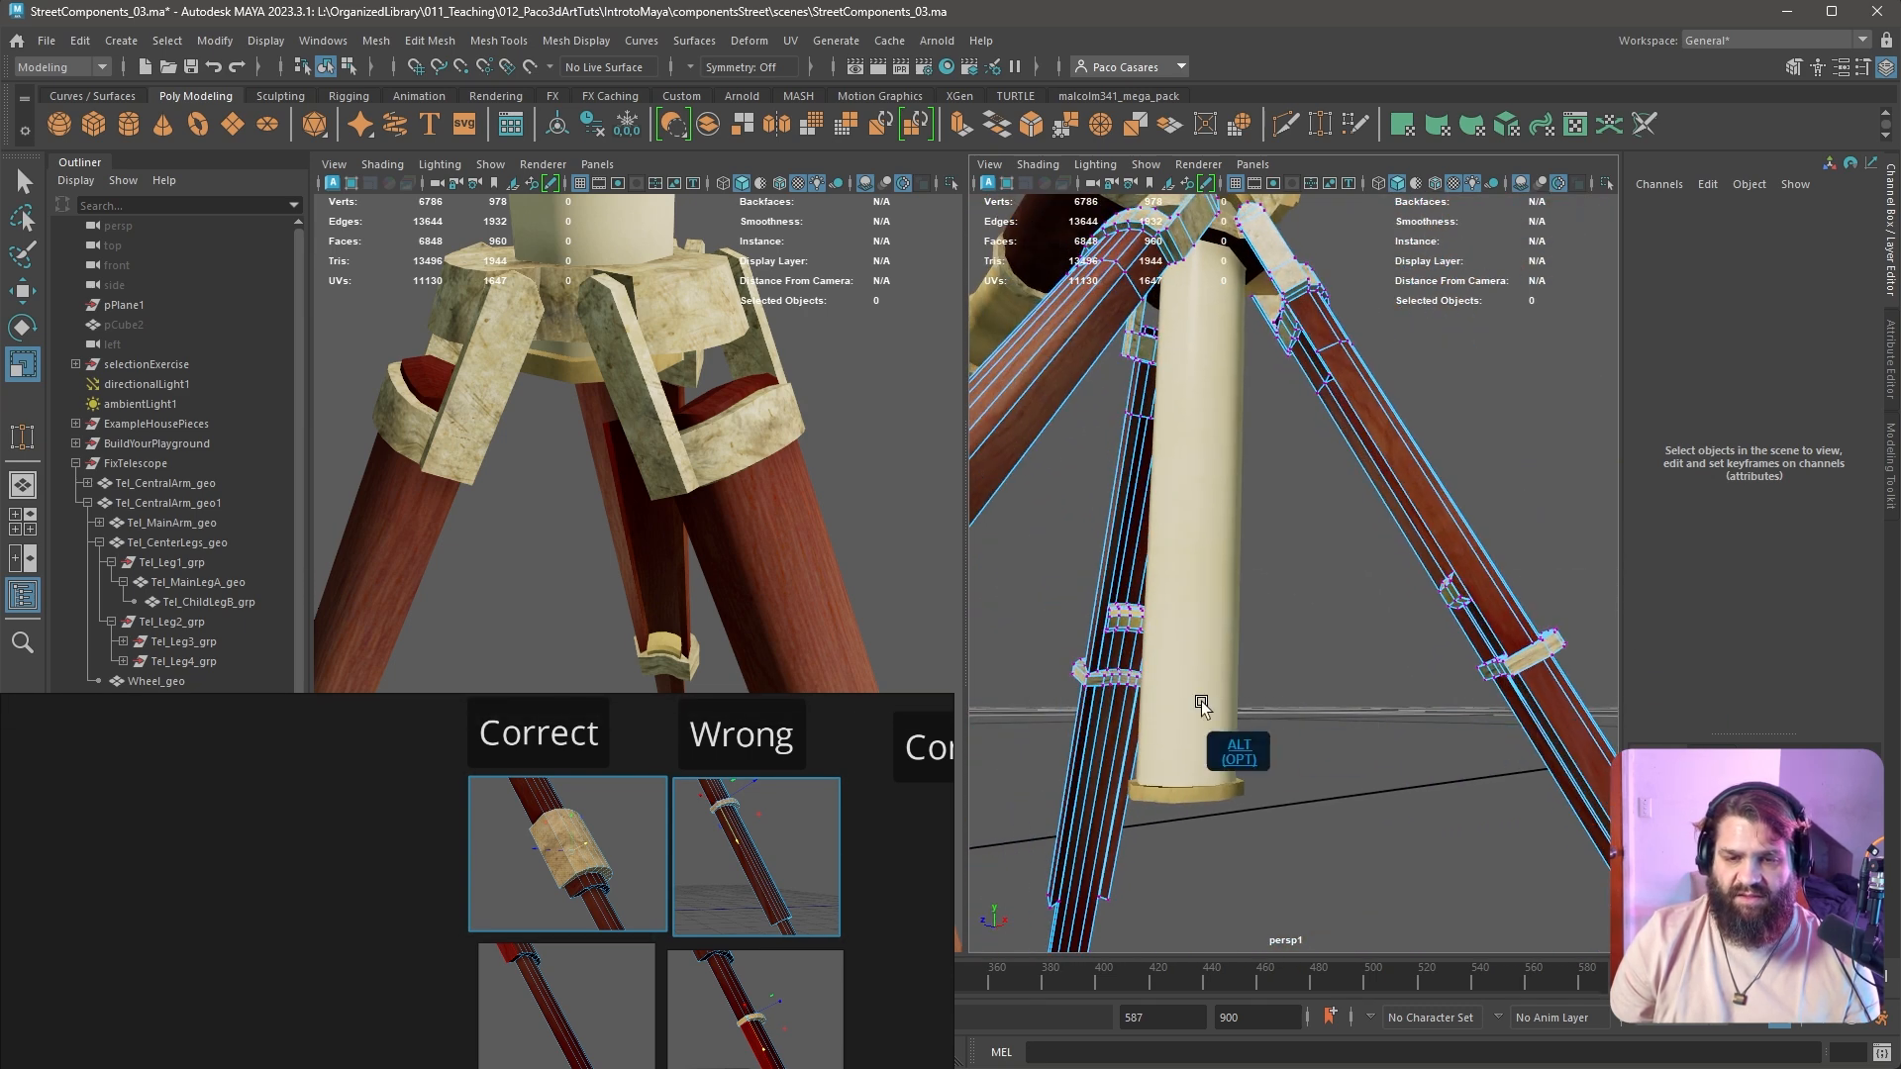
Return to object selection and select only the first leg's lower section, Tel_ChildLegB_grp, under Tel_MainLegA_geo
left_click(1208, 733)
right_click_drag(1122, 657, 1212, 616)
left_click(1263, 700)
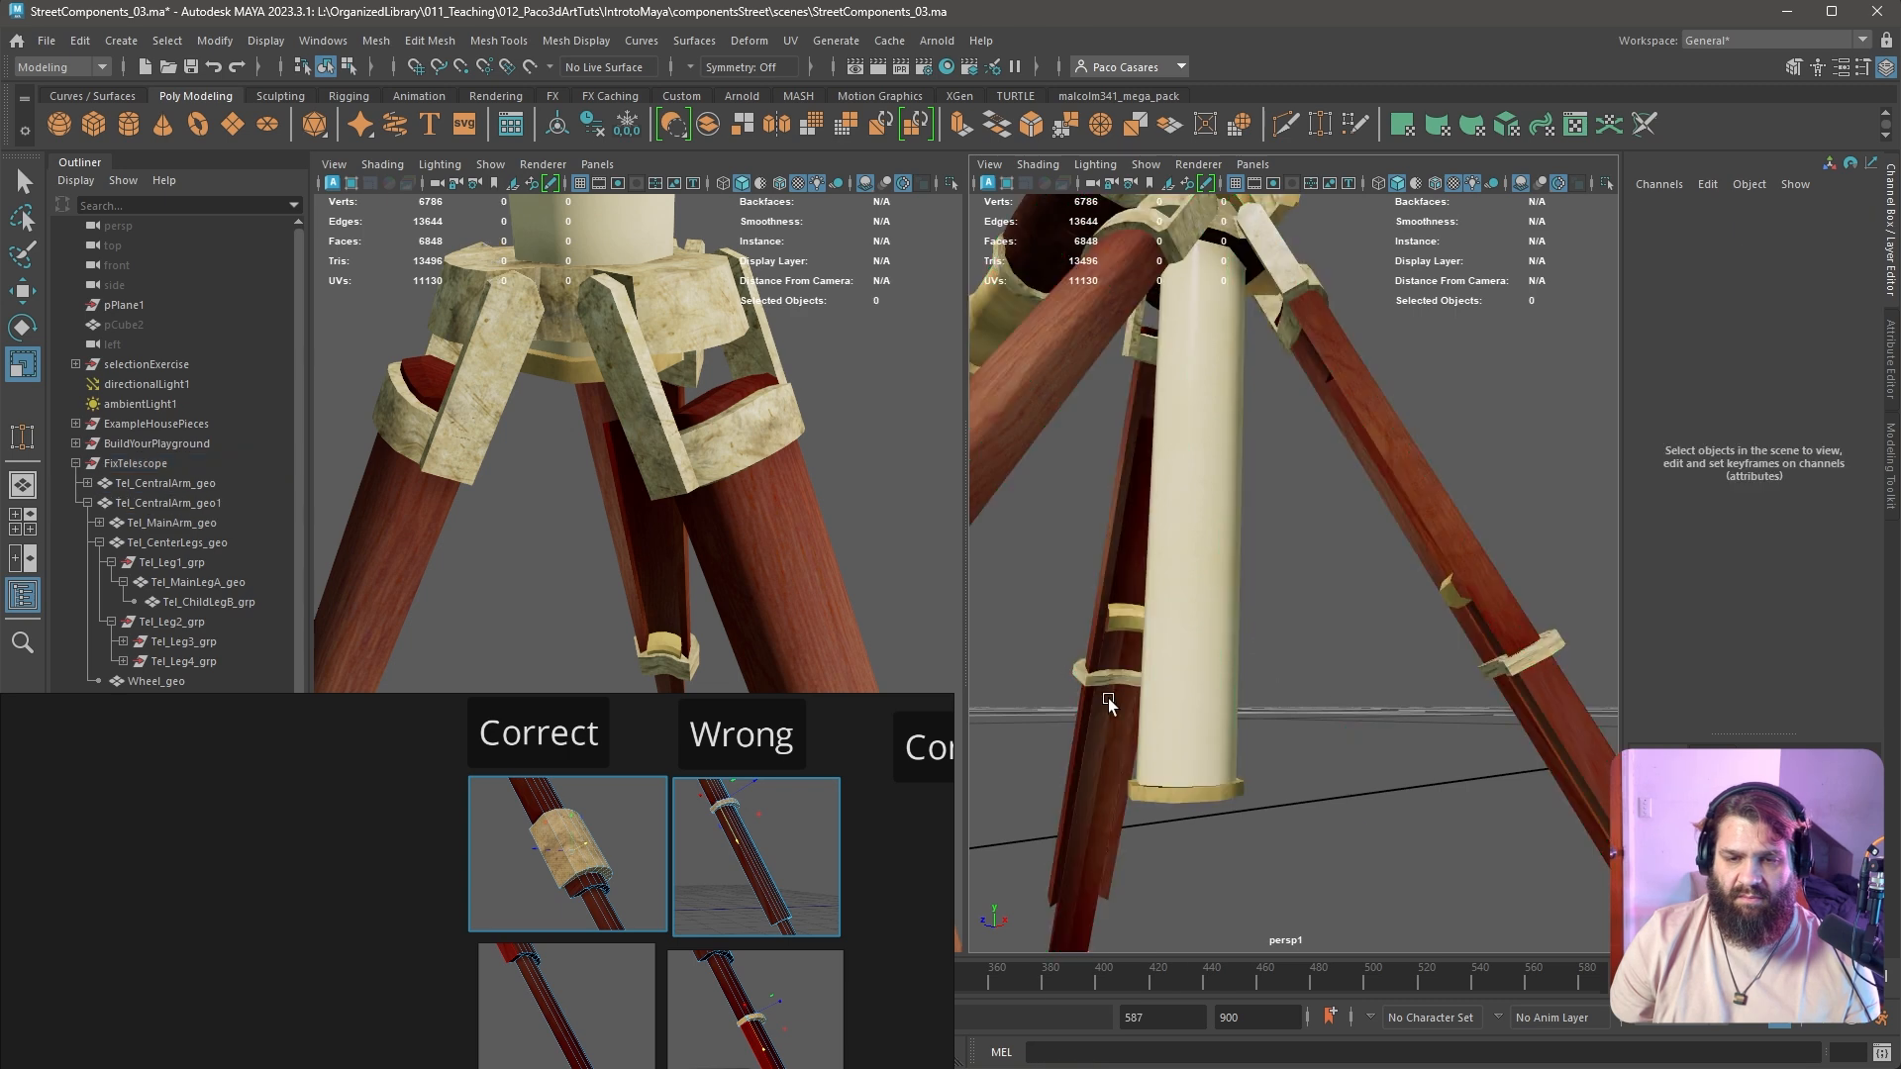
left_click(1108, 698)
left_click(212, 581)
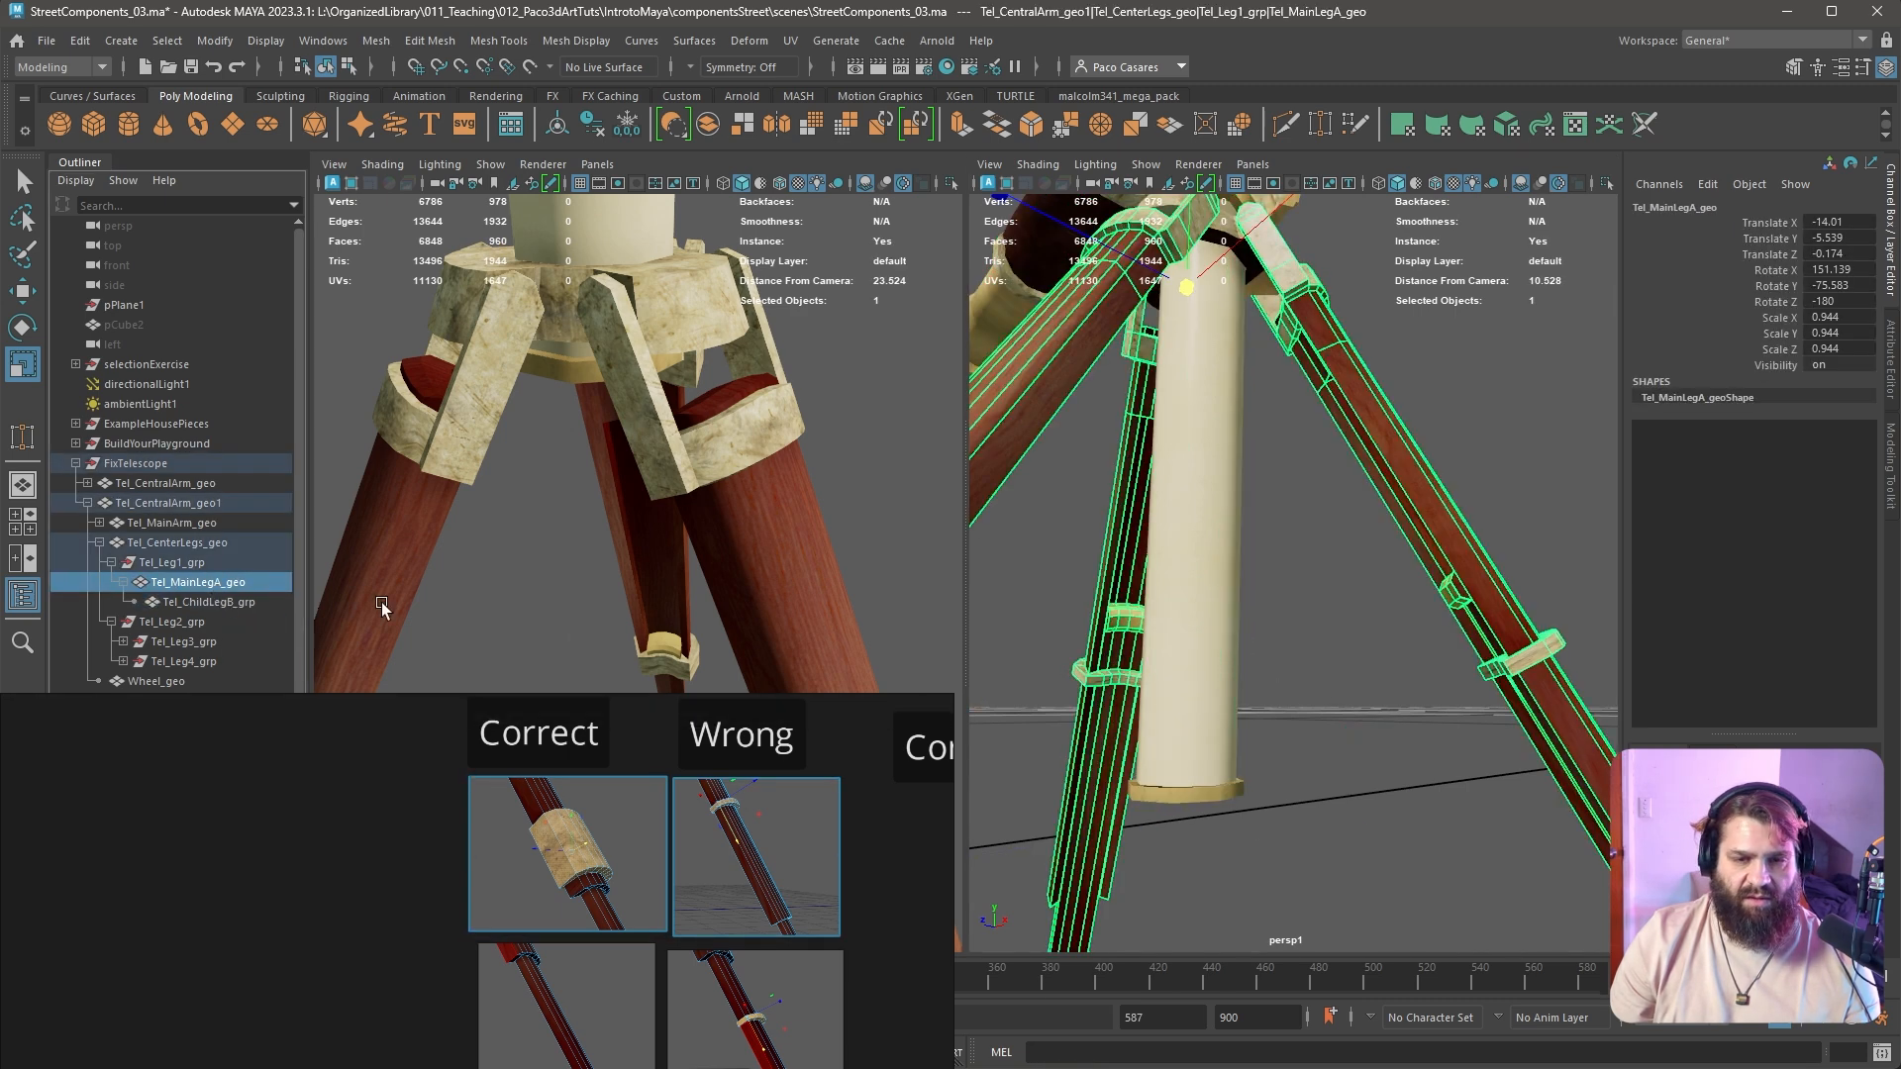
left_click(183, 604)
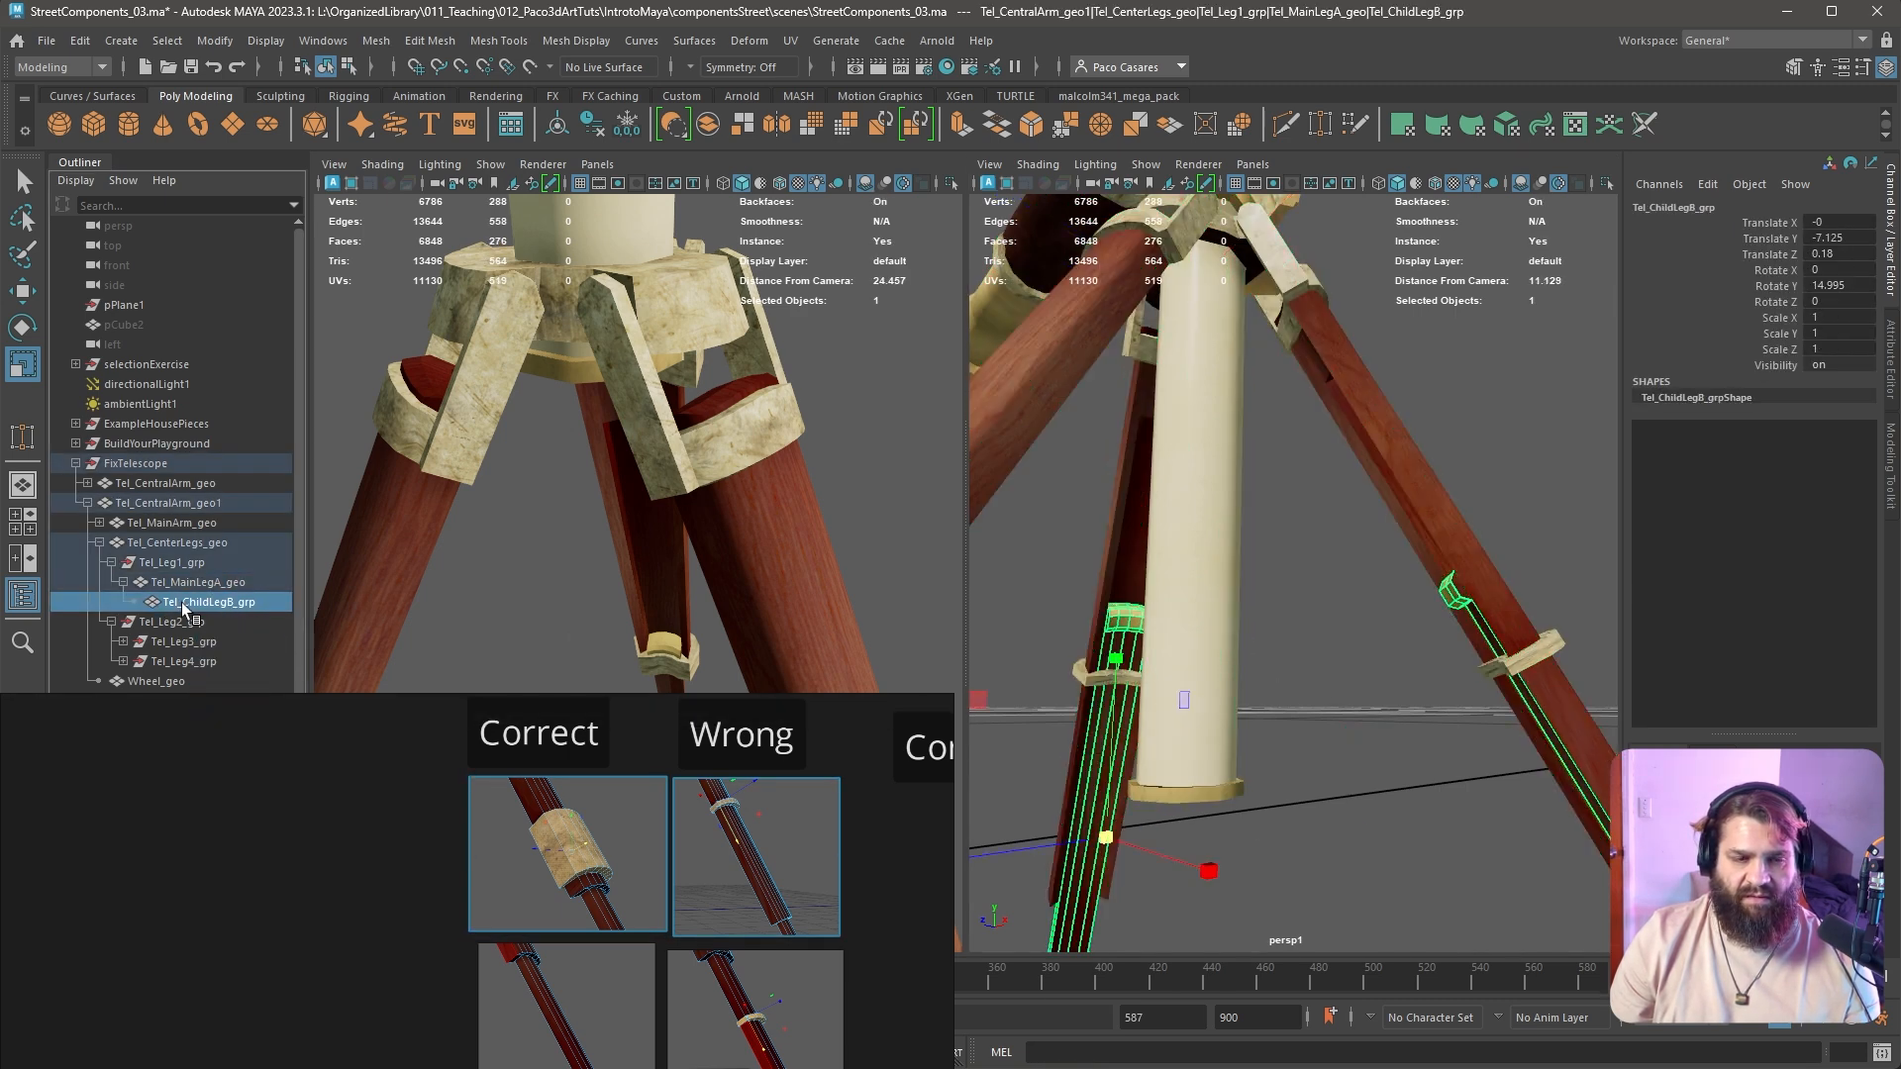
left_click_drag(1105, 709, 1208, 645, "alt")
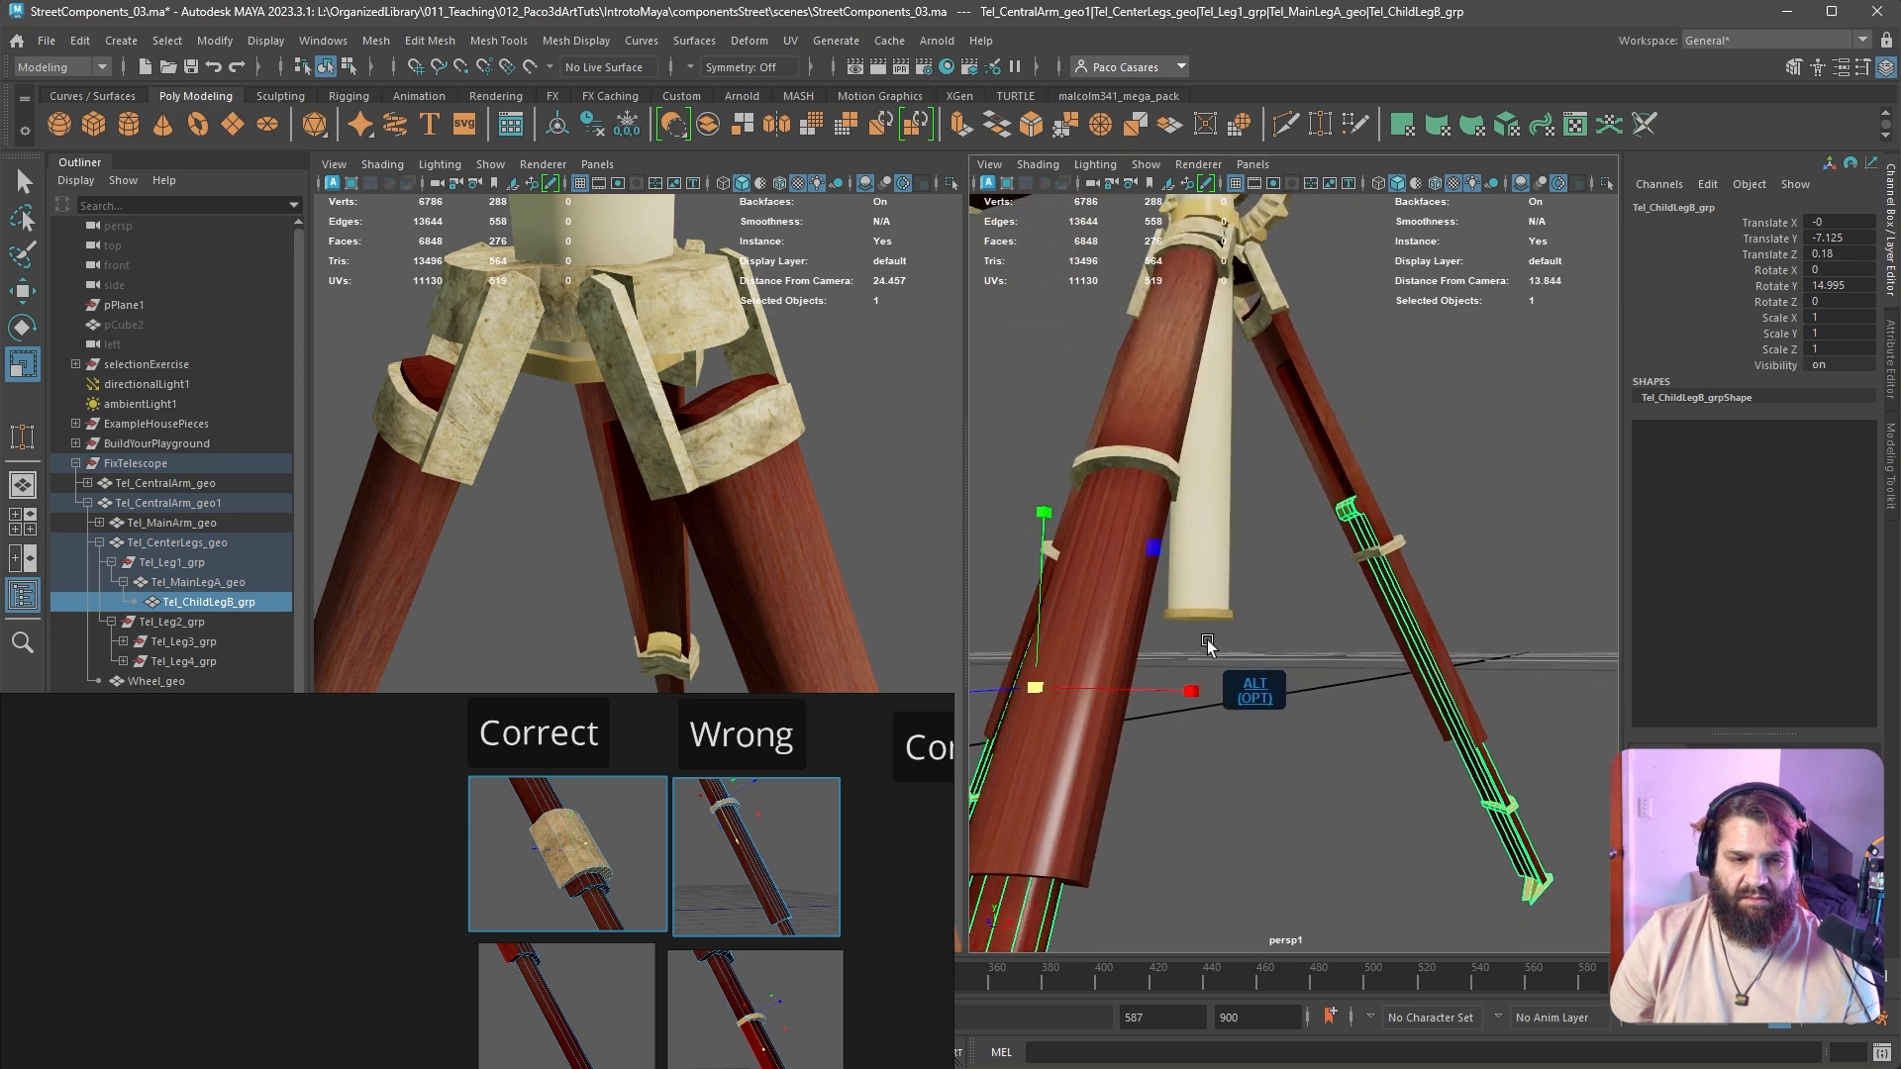
left_click_drag(190, 585, 196, 604)
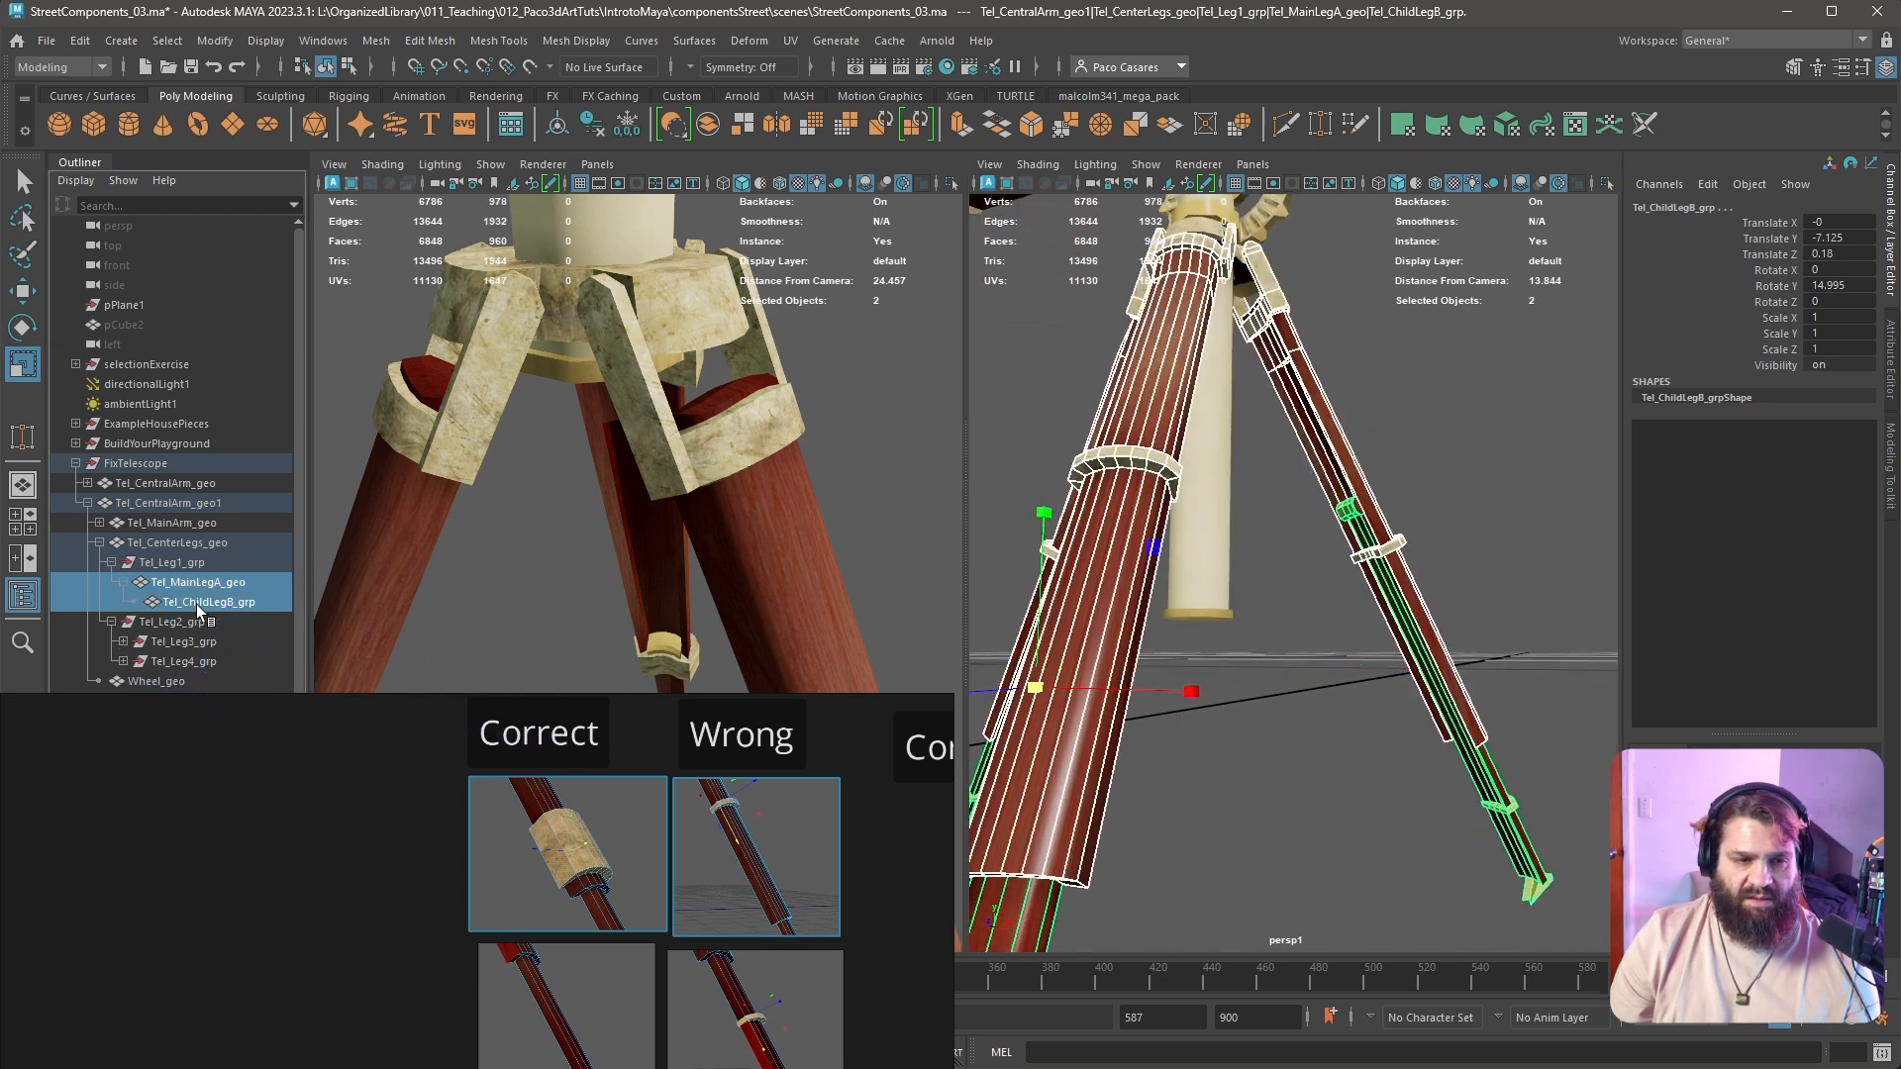
left_click(196, 604)
Activate the Move tool and try to reposition the lower leg section's pivot with vertex snapping
left_click_drag(980, 627, 1455, 616, "alt")
key("w")
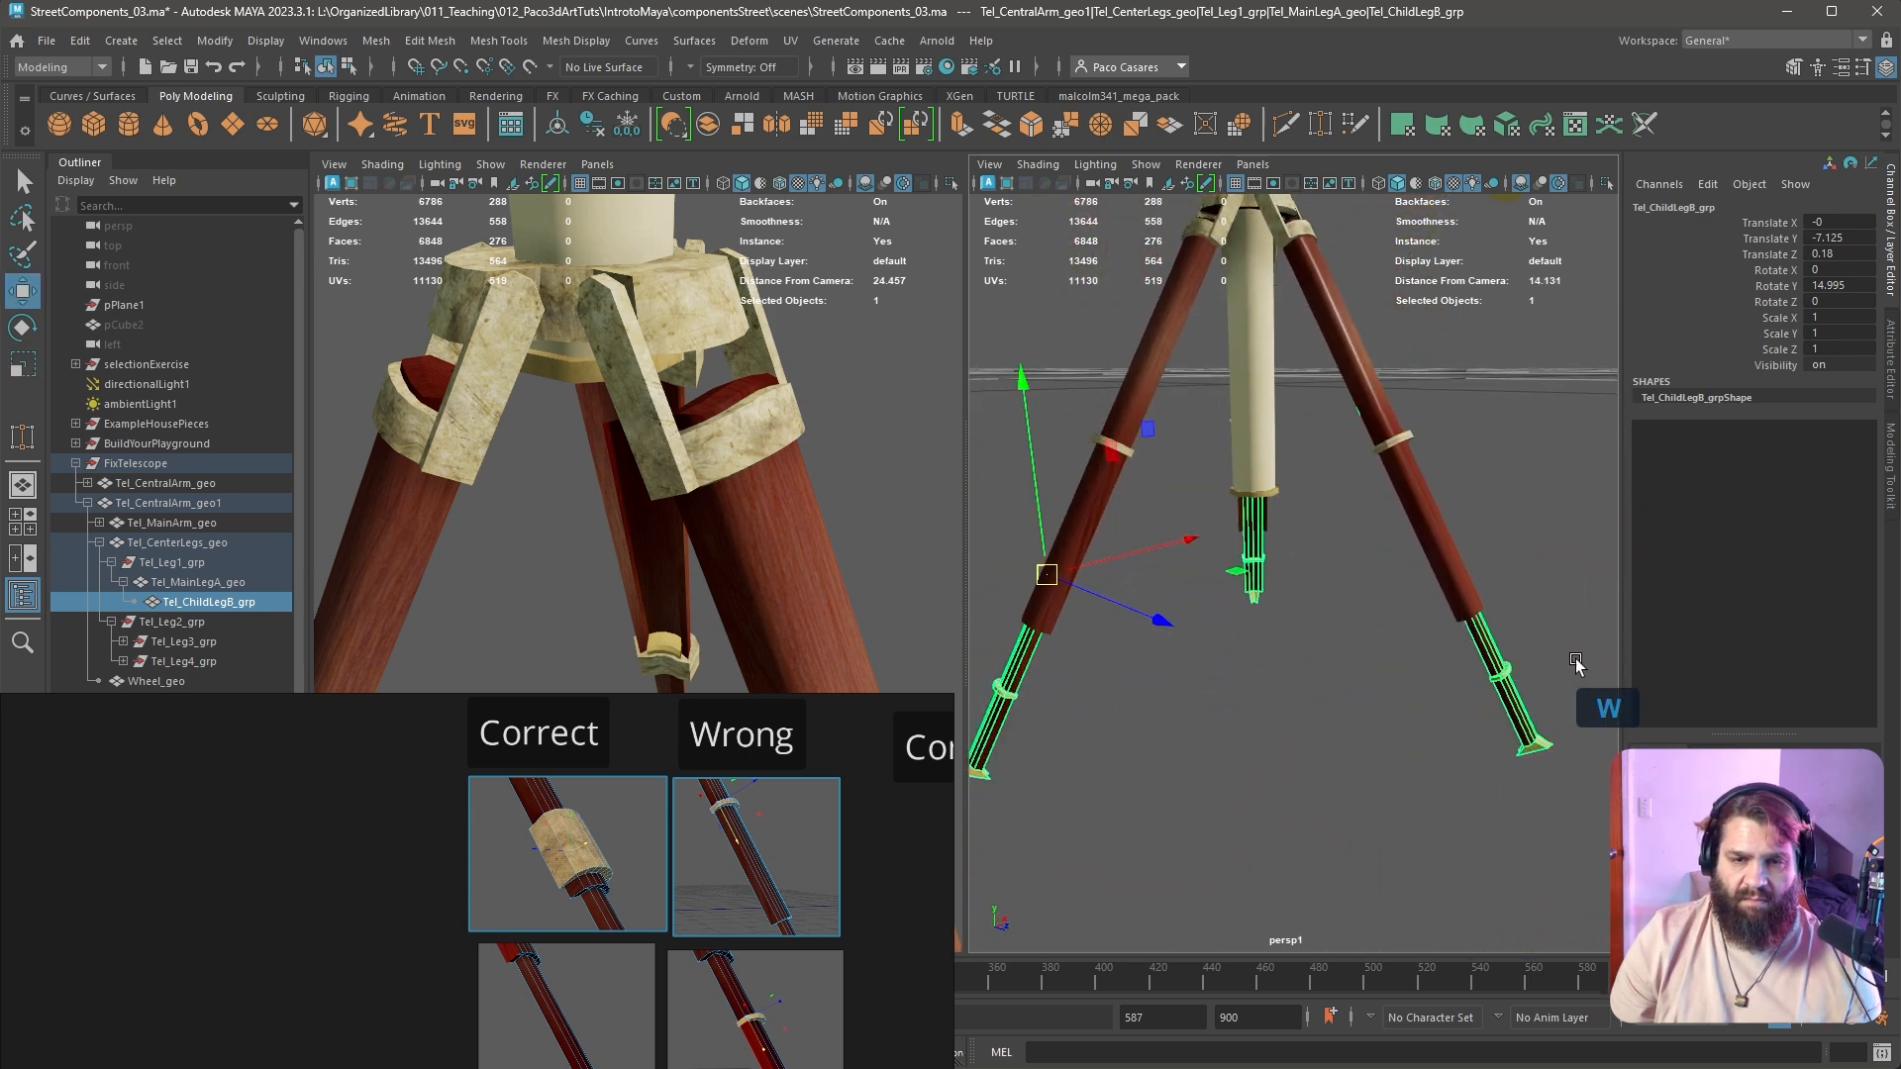
left_click_drag(1575, 662, 1348, 542, "alt")
right_click_drag(1348, 543, 1356, 441, "alt")
left_click_drag(1268, 397, 1237, 579)
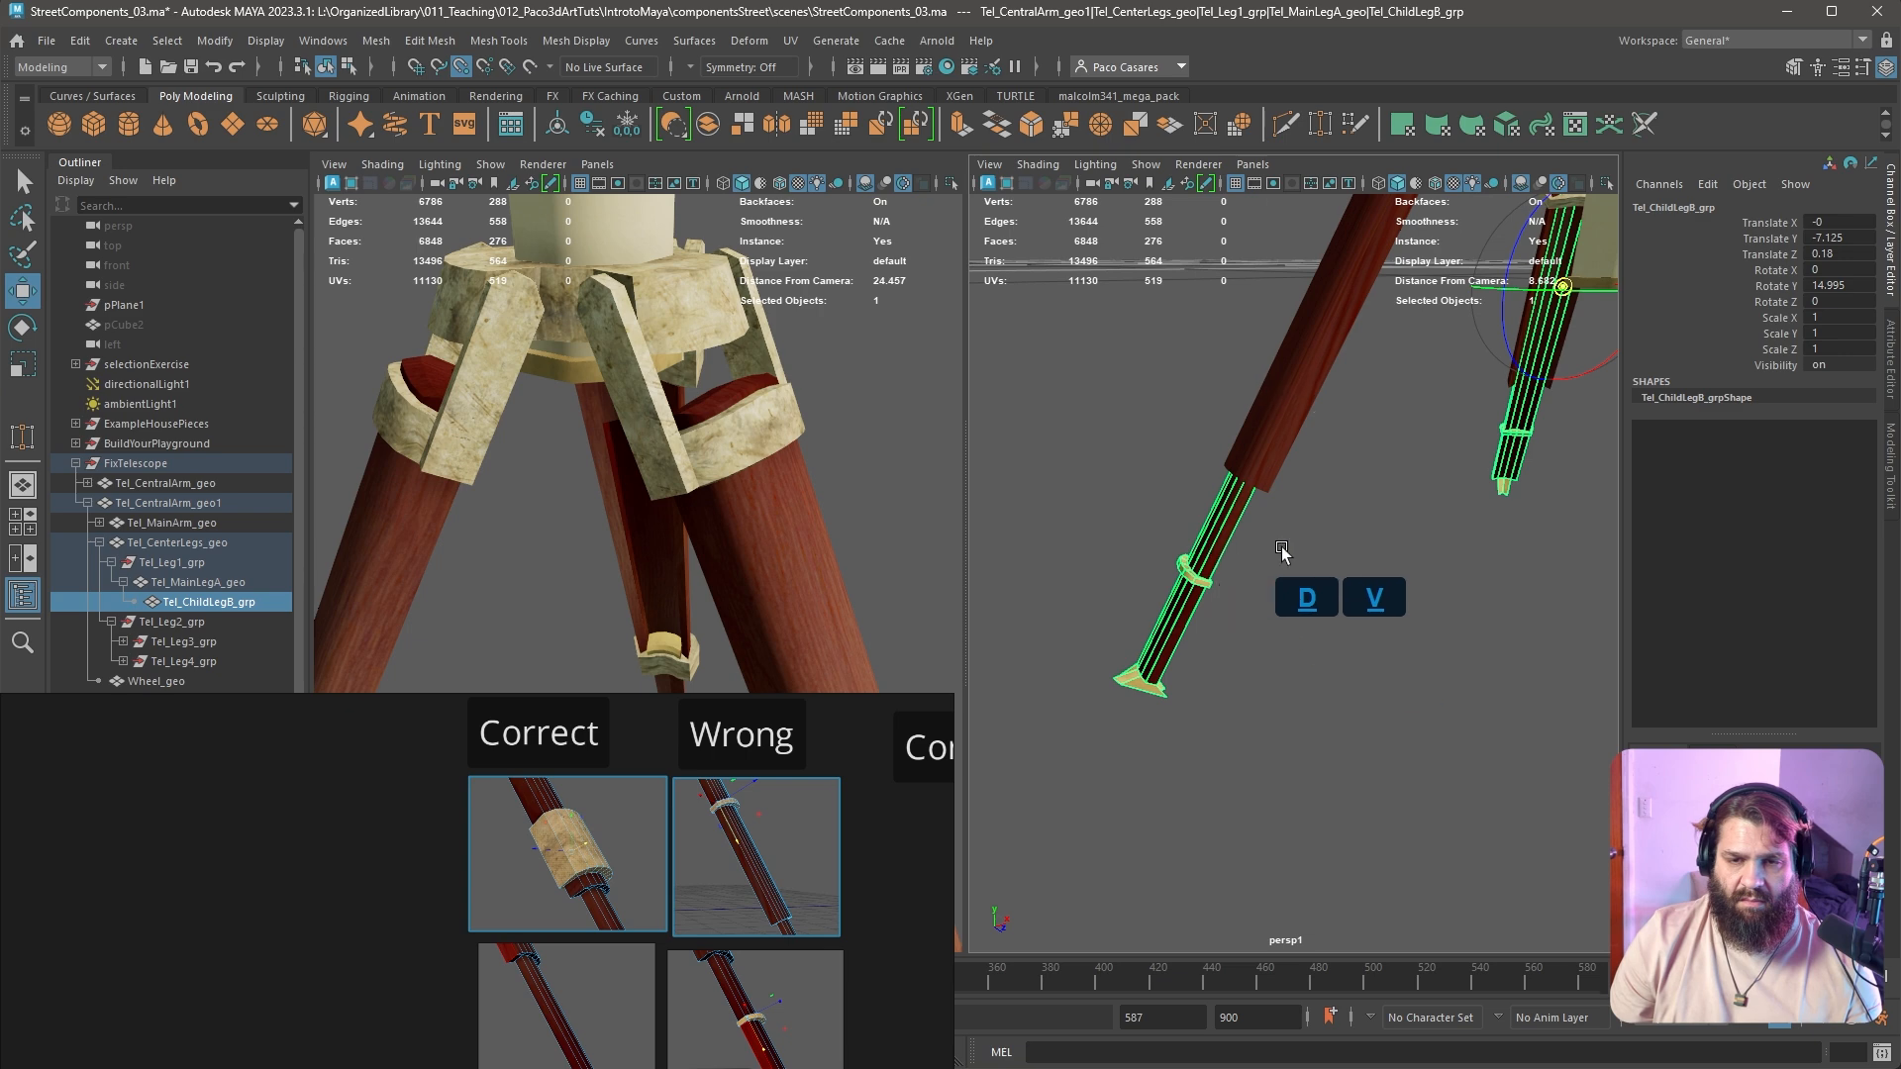
left_click_drag(1468, 491, 1364, 507, "alt")
right_click_drag(1397, 509, 1343, 464, "alt")
left_click_drag(1344, 465, 1189, 527, "alt")
middle_click_drag(1316, 618, 1275, 603, "alt")
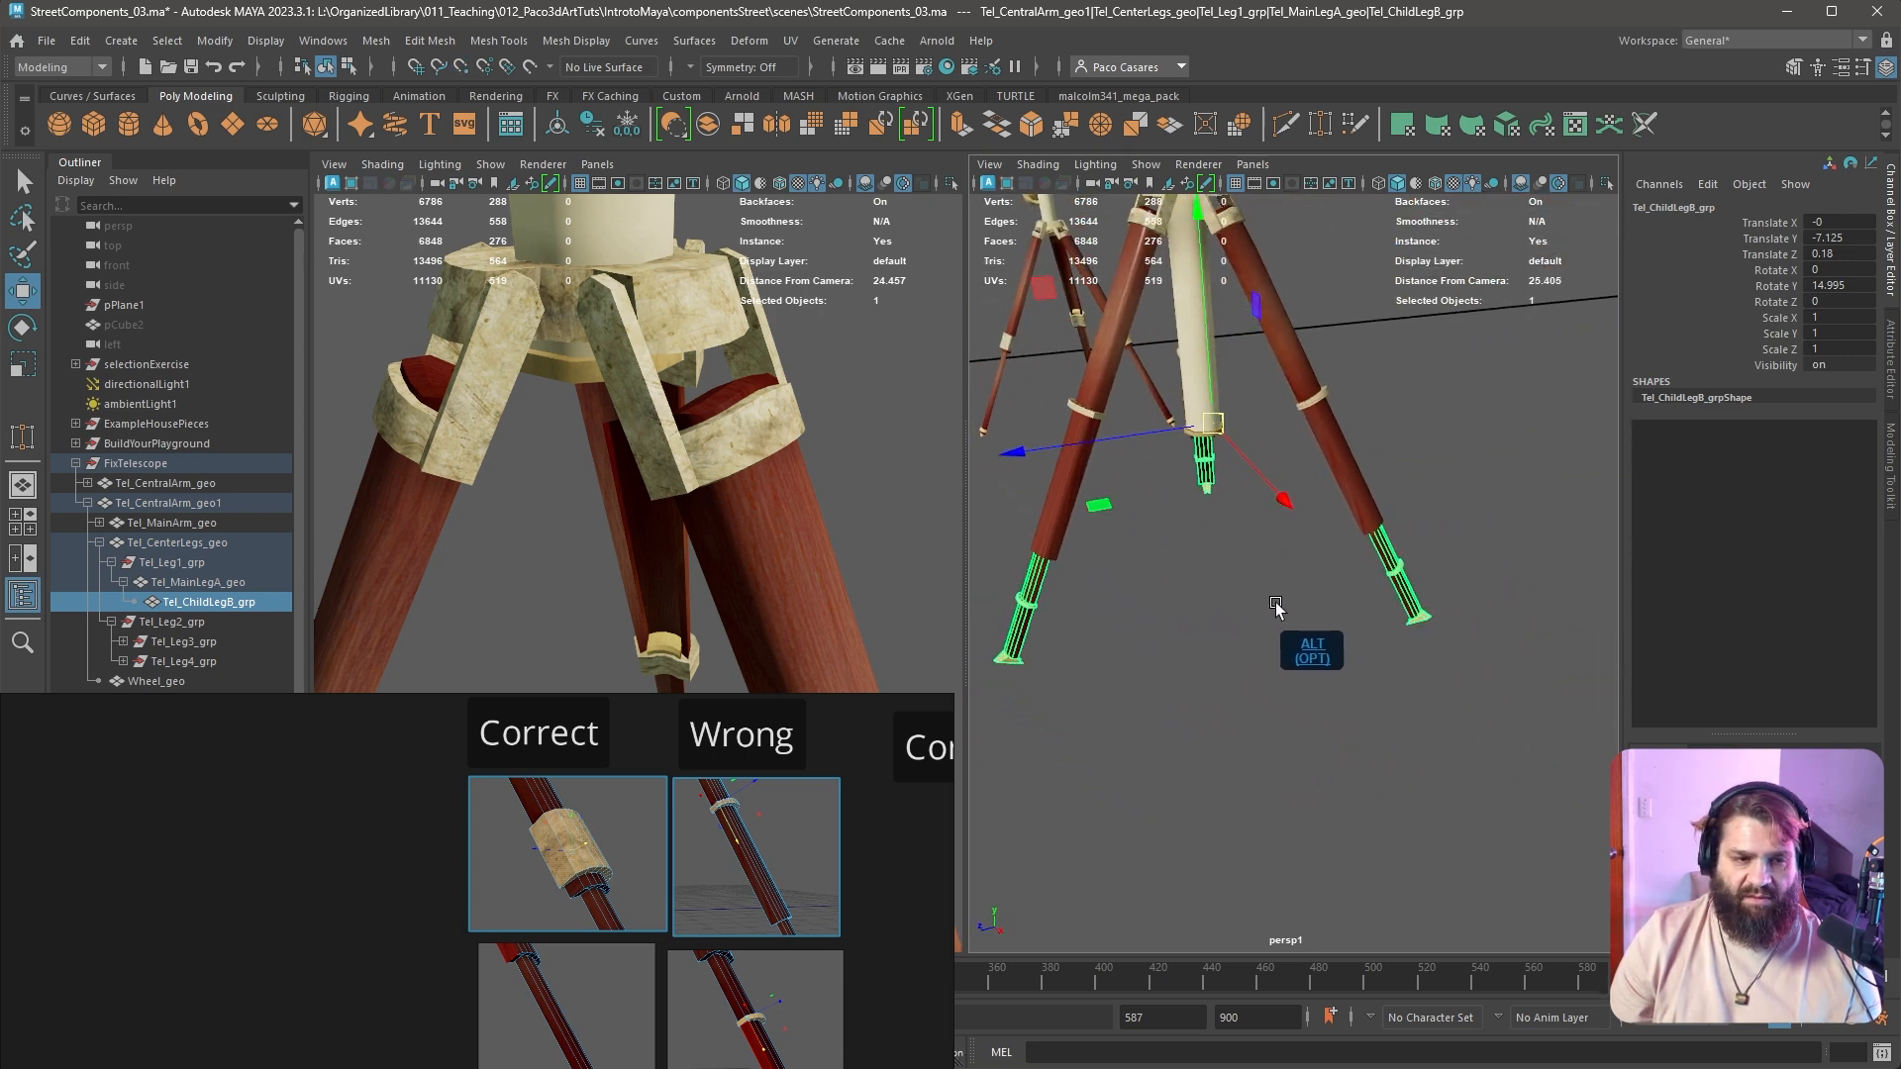
Try the lower section of the other tripod legs as the move target, and clear the selection
left_click(1403, 573)
middle_click_drag(1482, 648, 1418, 623, "alt")
left_click(1357, 596)
left_click_drag(1372, 616, 1347, 584, "alt")
left_click_drag(1160, 415, 1214, 454)
left_click_drag(1431, 474, 1245, 532, "alt")
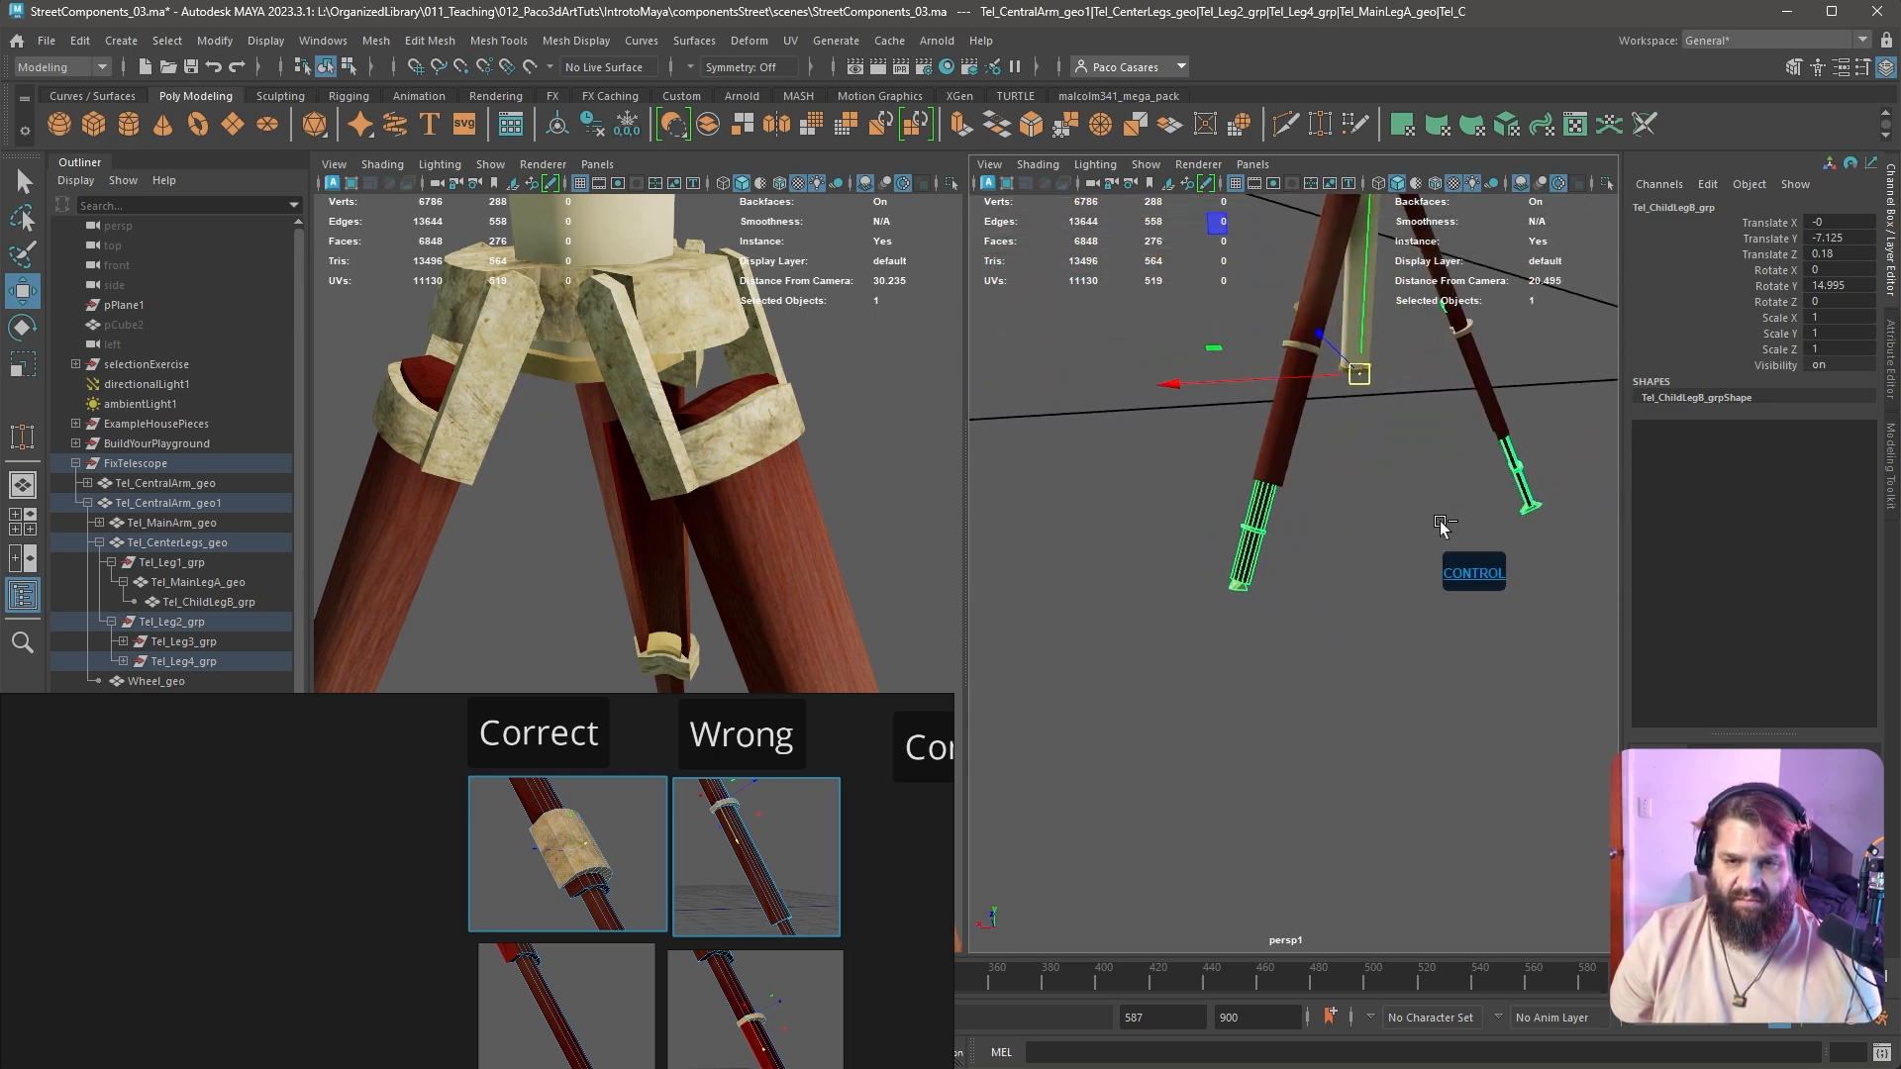
middle_click_drag(1501, 518, 1283, 604, "alt")
right_click_drag(1269, 619, 1317, 642, "alt")
middle_click_drag(1317, 642, 1354, 712, "alt")
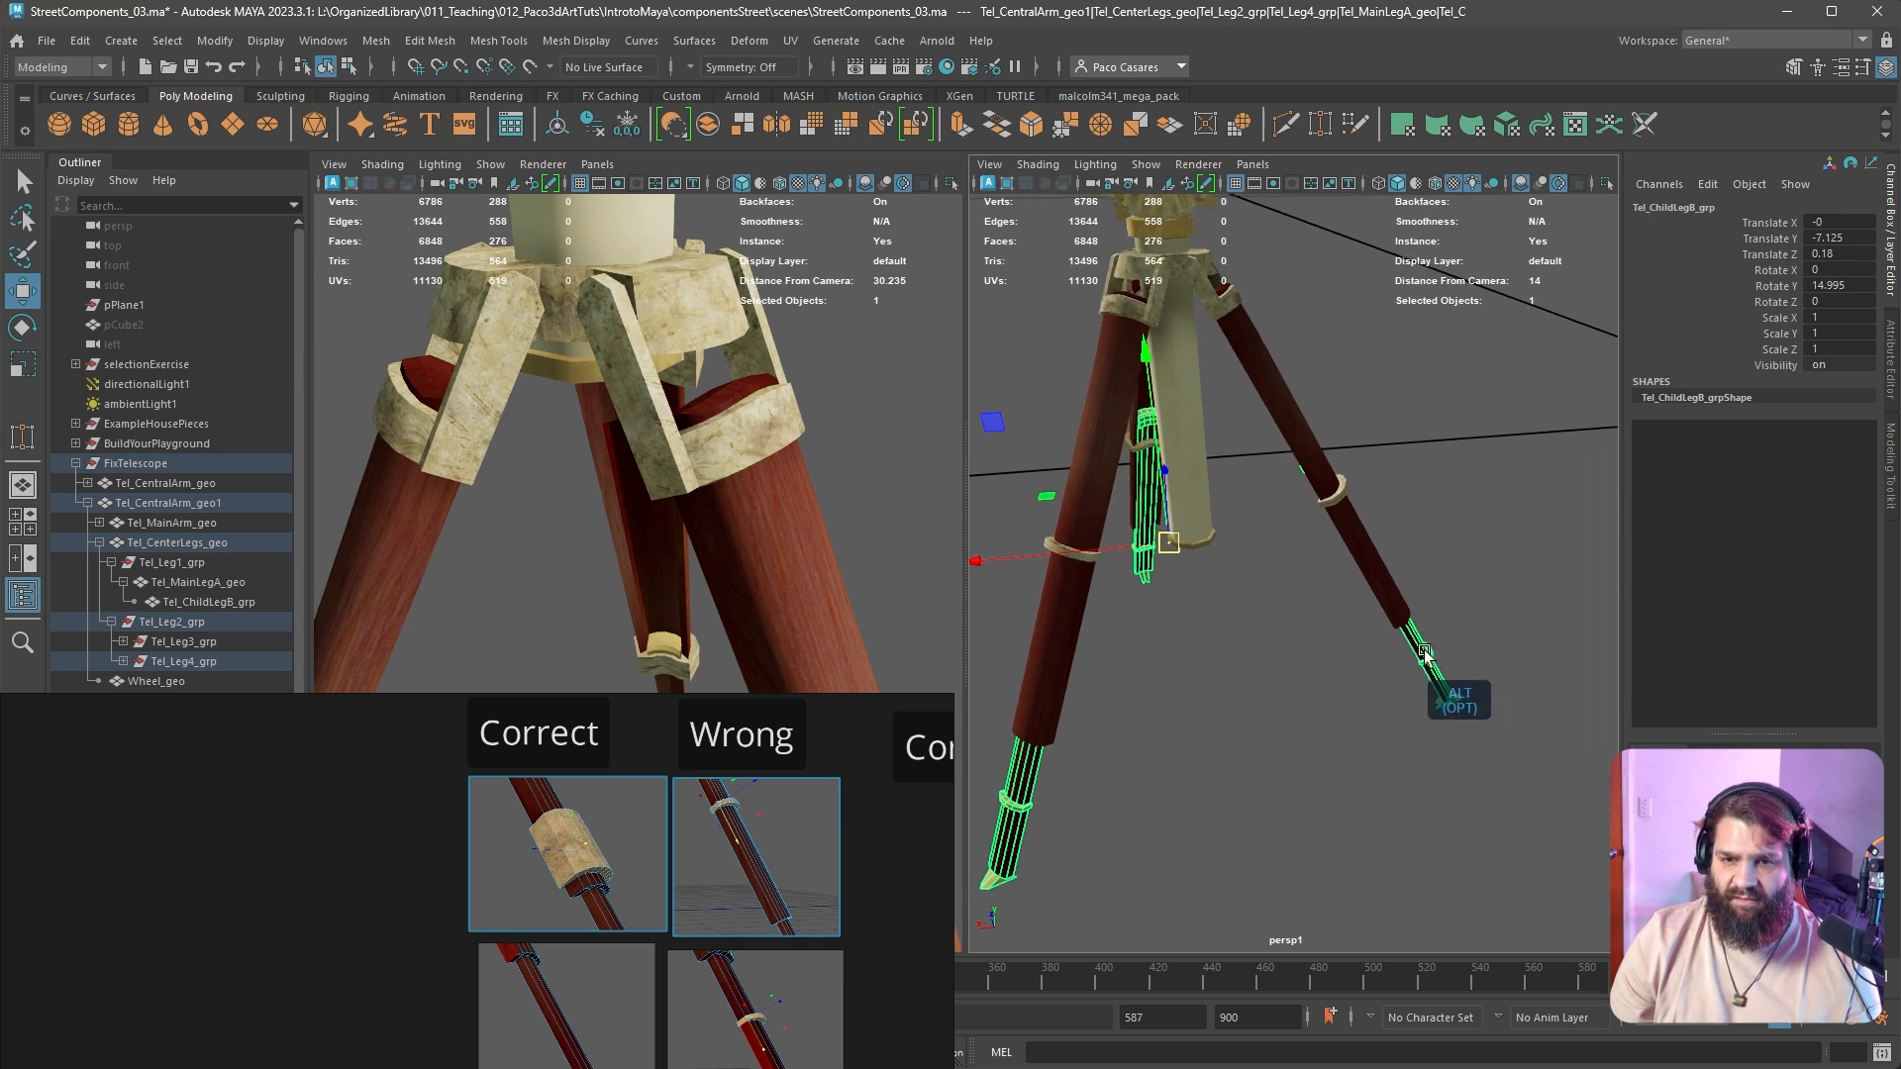
left_click(1448, 648)
left_click_drag(1448, 673, 1375, 640, "alt")
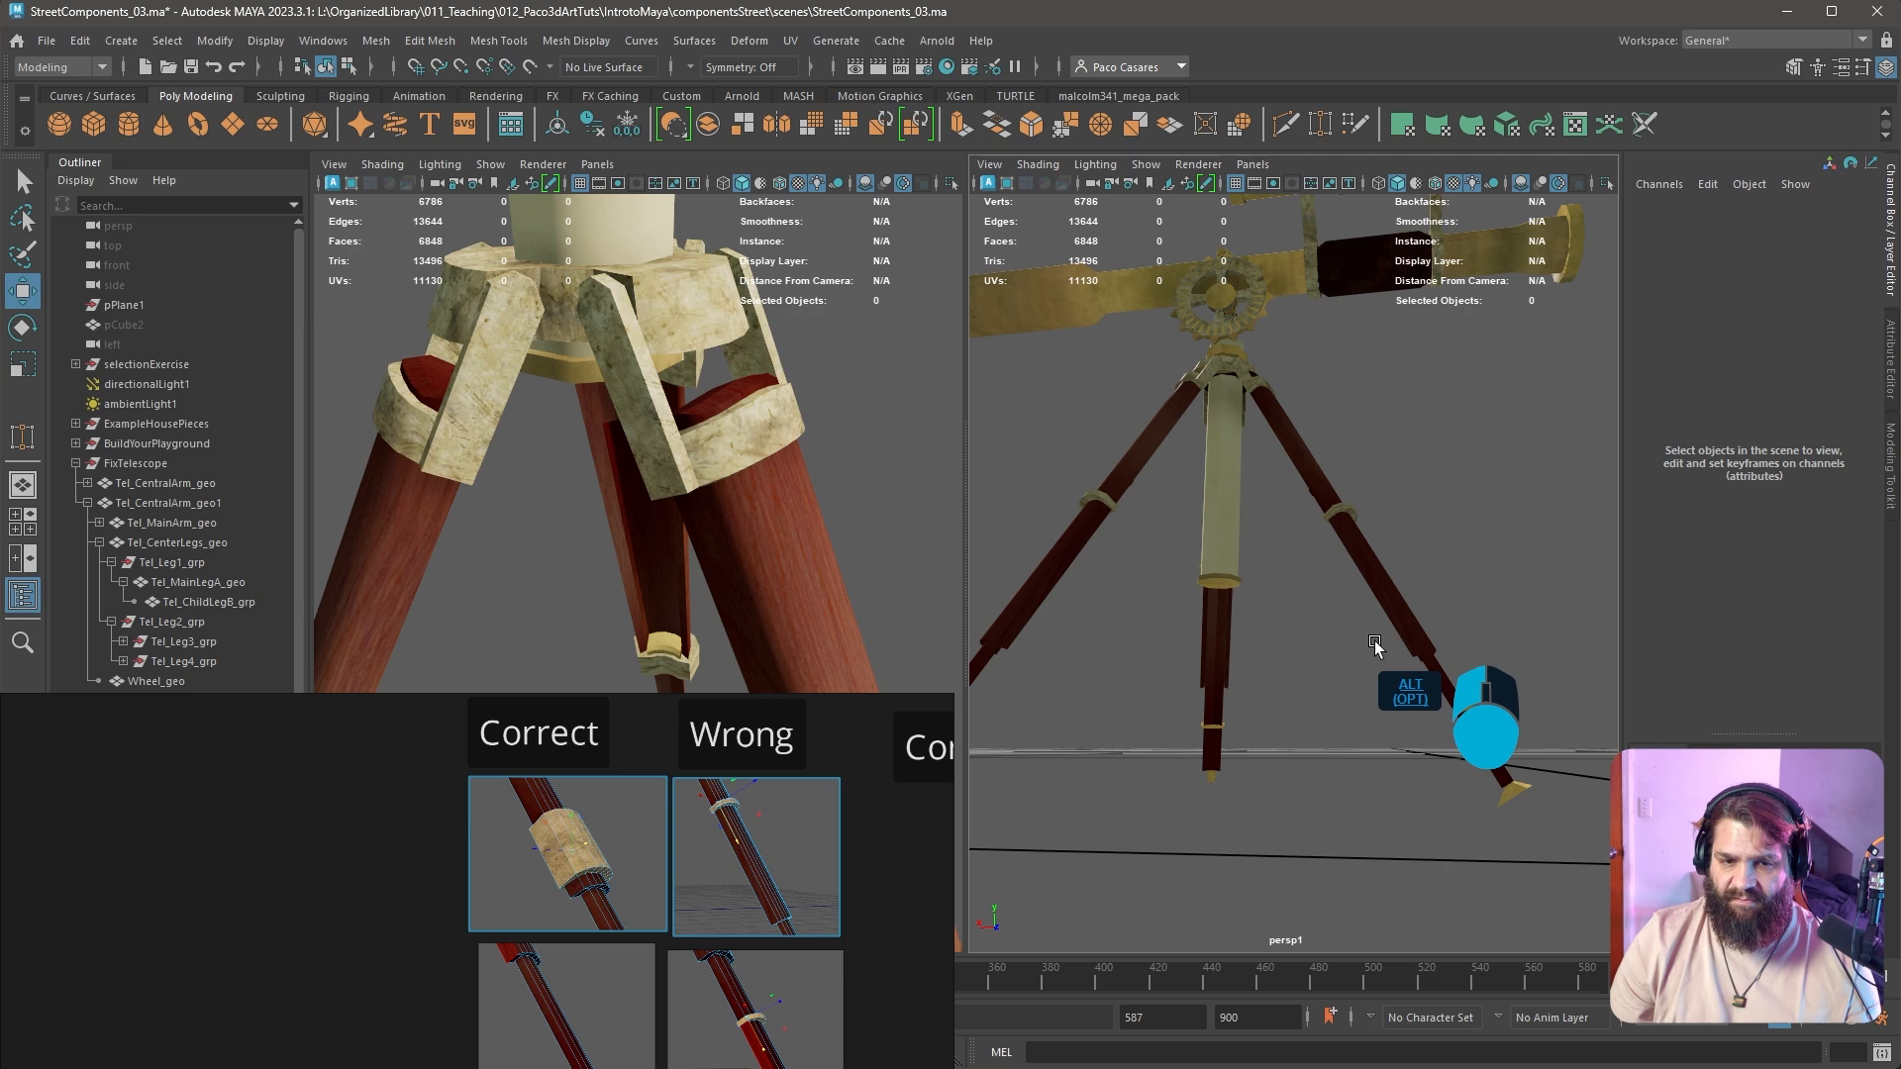
Select the first leg's lower section, align its pivot to the leg and slide it down to a Translate Y of about -11.84
left_click_drag(1374, 640, 1333, 639, "alt")
right_click_drag(1333, 639, 1517, 745, "alt")
left_click(1480, 733)
left_click_drag(1481, 733, 1386, 604, "alt")
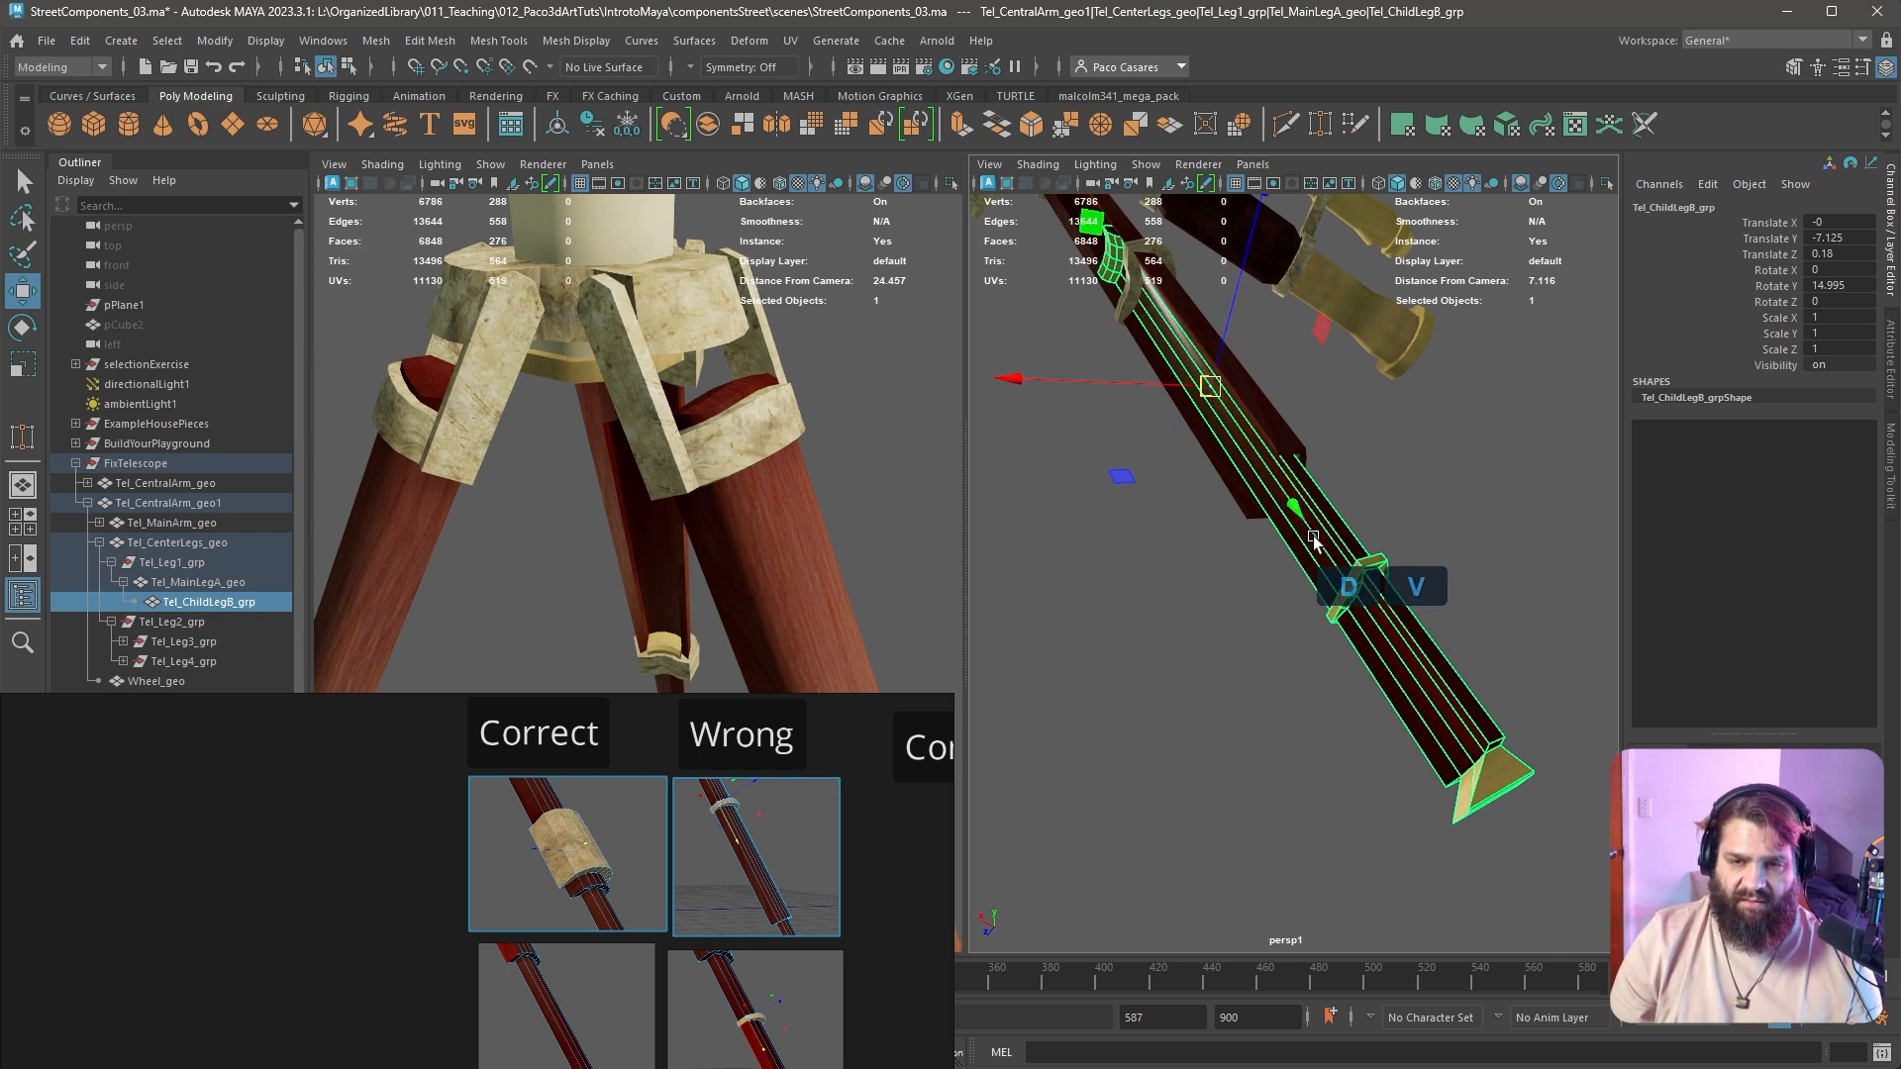
left_click_drag(1298, 499, 1538, 857)
right_click_drag(1549, 760, 1324, 738, "alt")
left_click_drag(1324, 738, 1237, 715, "alt")
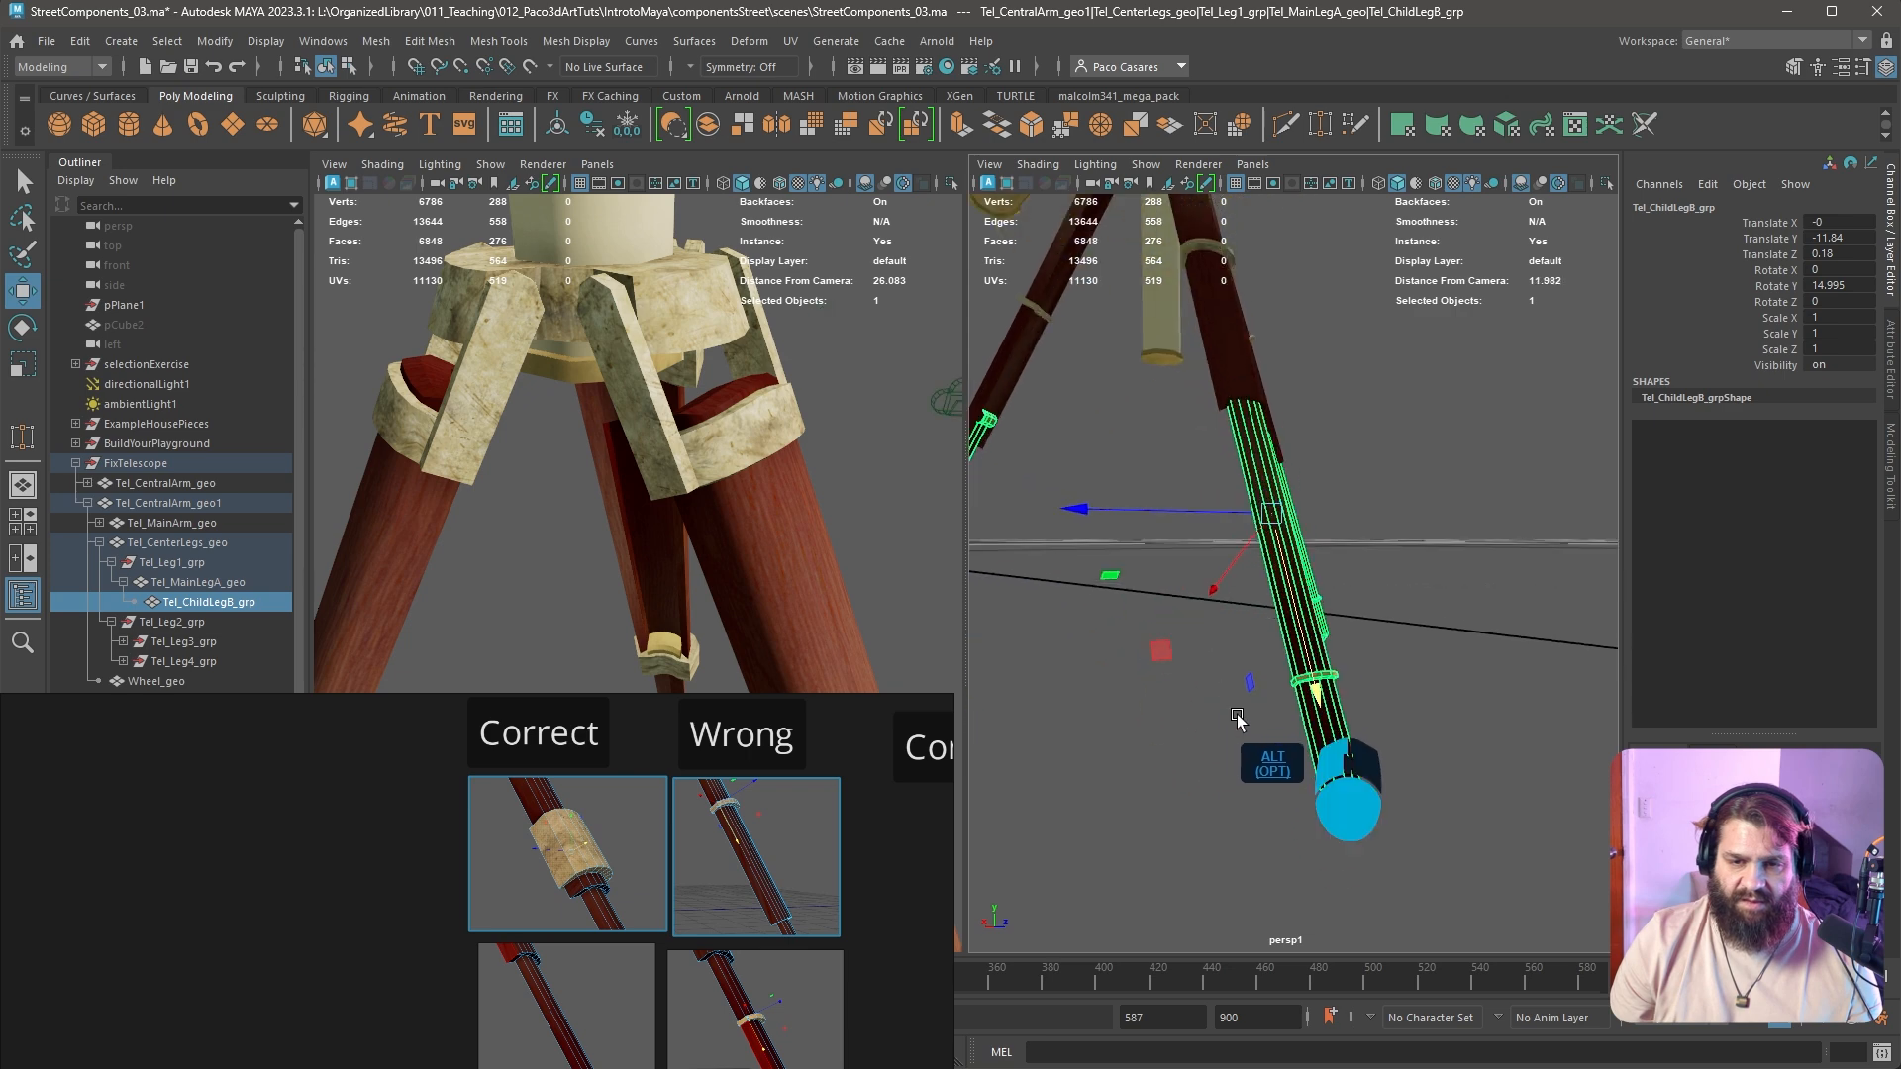
Compare the leg lengths with the correct telescope and set the first leg's lower section at a Translate Y of about -11.87
right_click_drag(1236, 715, 1171, 679, "alt")
left_click_drag(1172, 679, 1366, 734, "alt")
right_click_drag(1287, 707, 1433, 691, "alt")
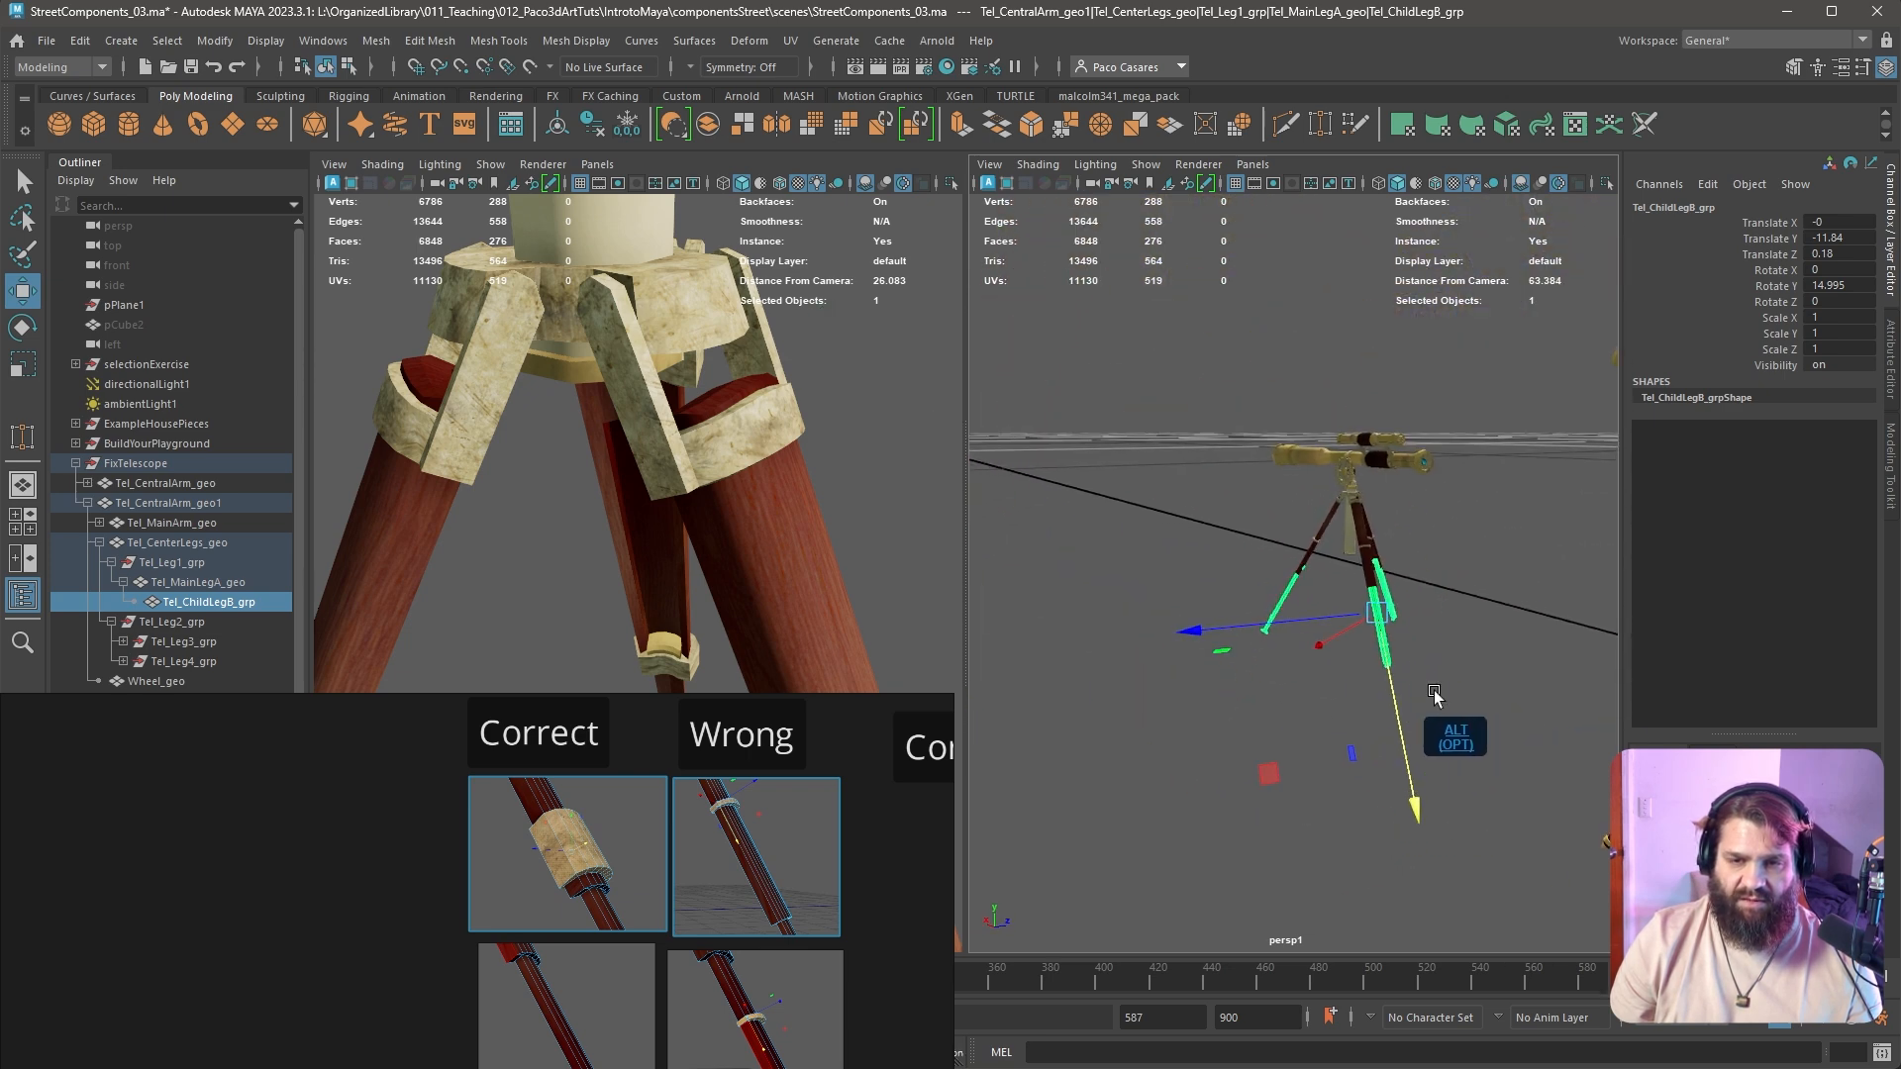
middle_click_drag(1433, 691, 1207, 661, "alt")
left_click_drag(1207, 662, 1357, 693, "alt")
right_click_drag(1356, 693, 1434, 699, "alt")
left_click_drag(1434, 699, 1464, 710, "alt")
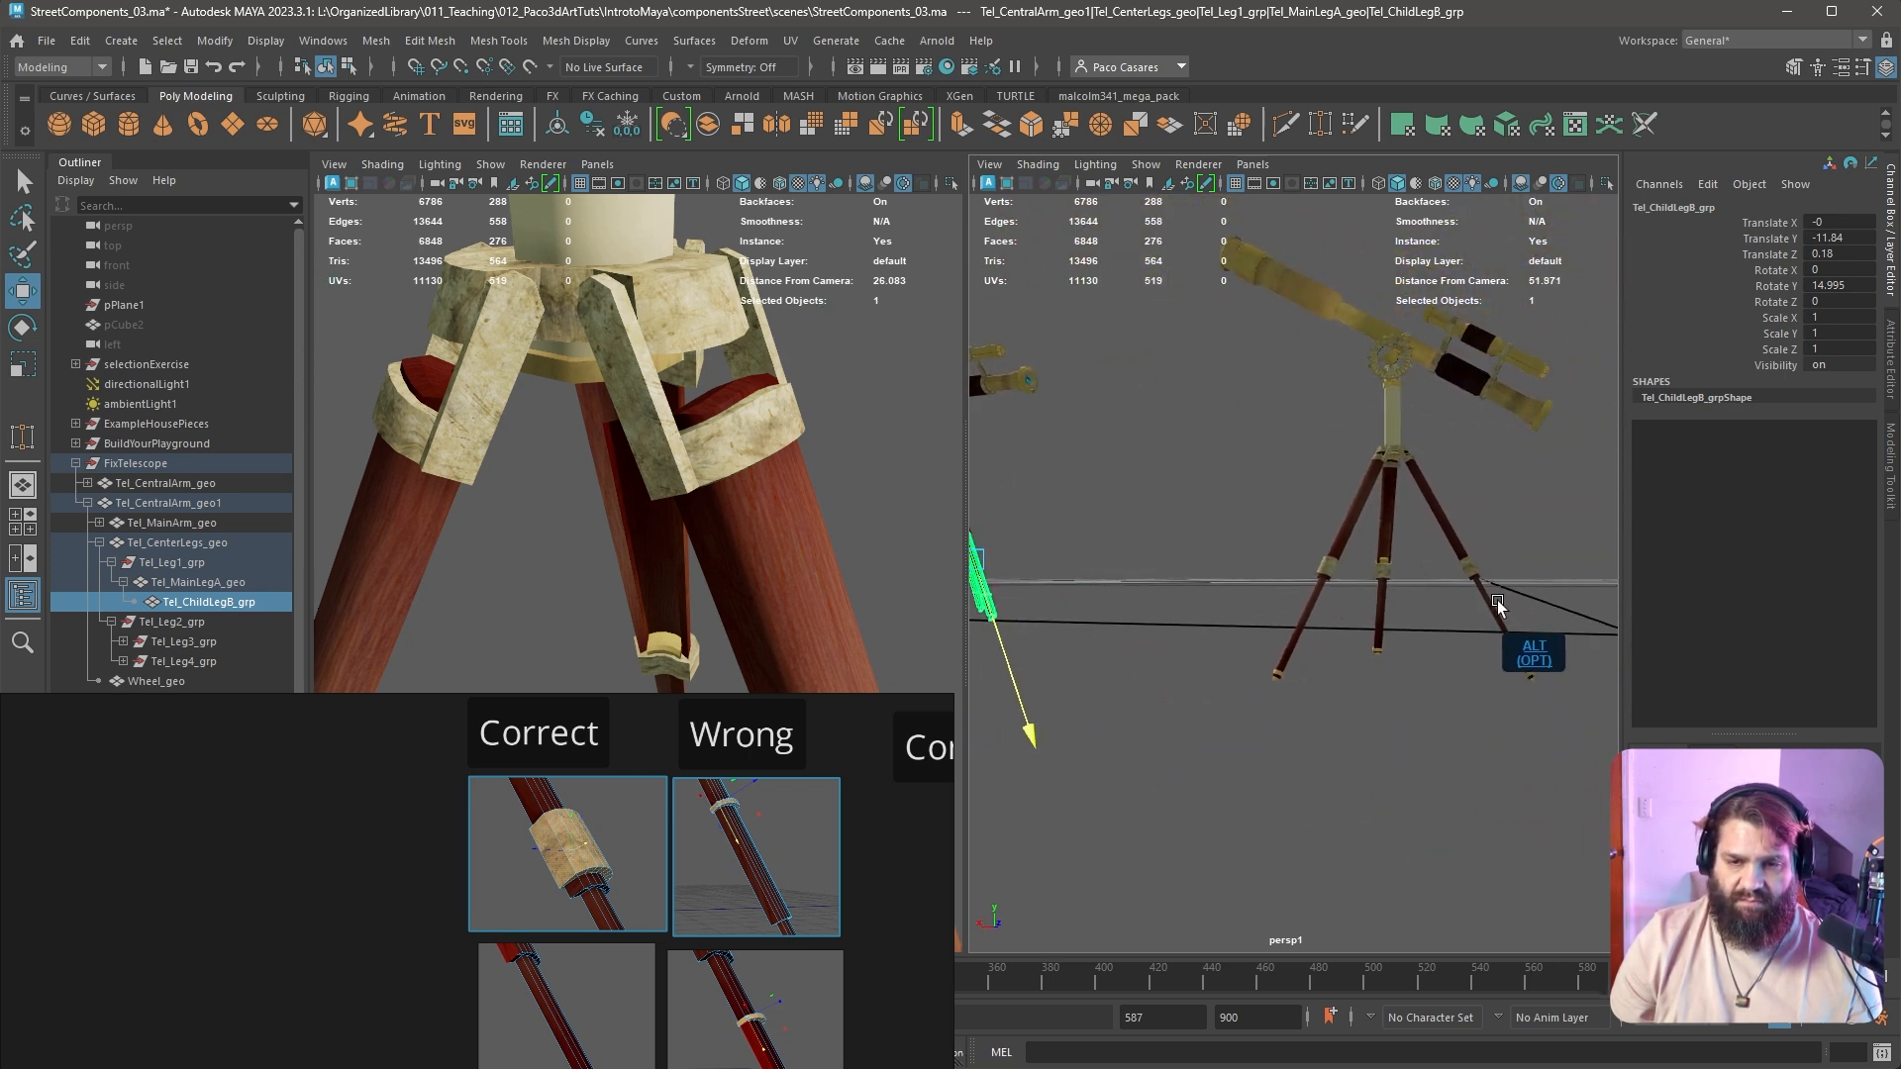
left_click_drag(1497, 600, 1190, 803, "alt")
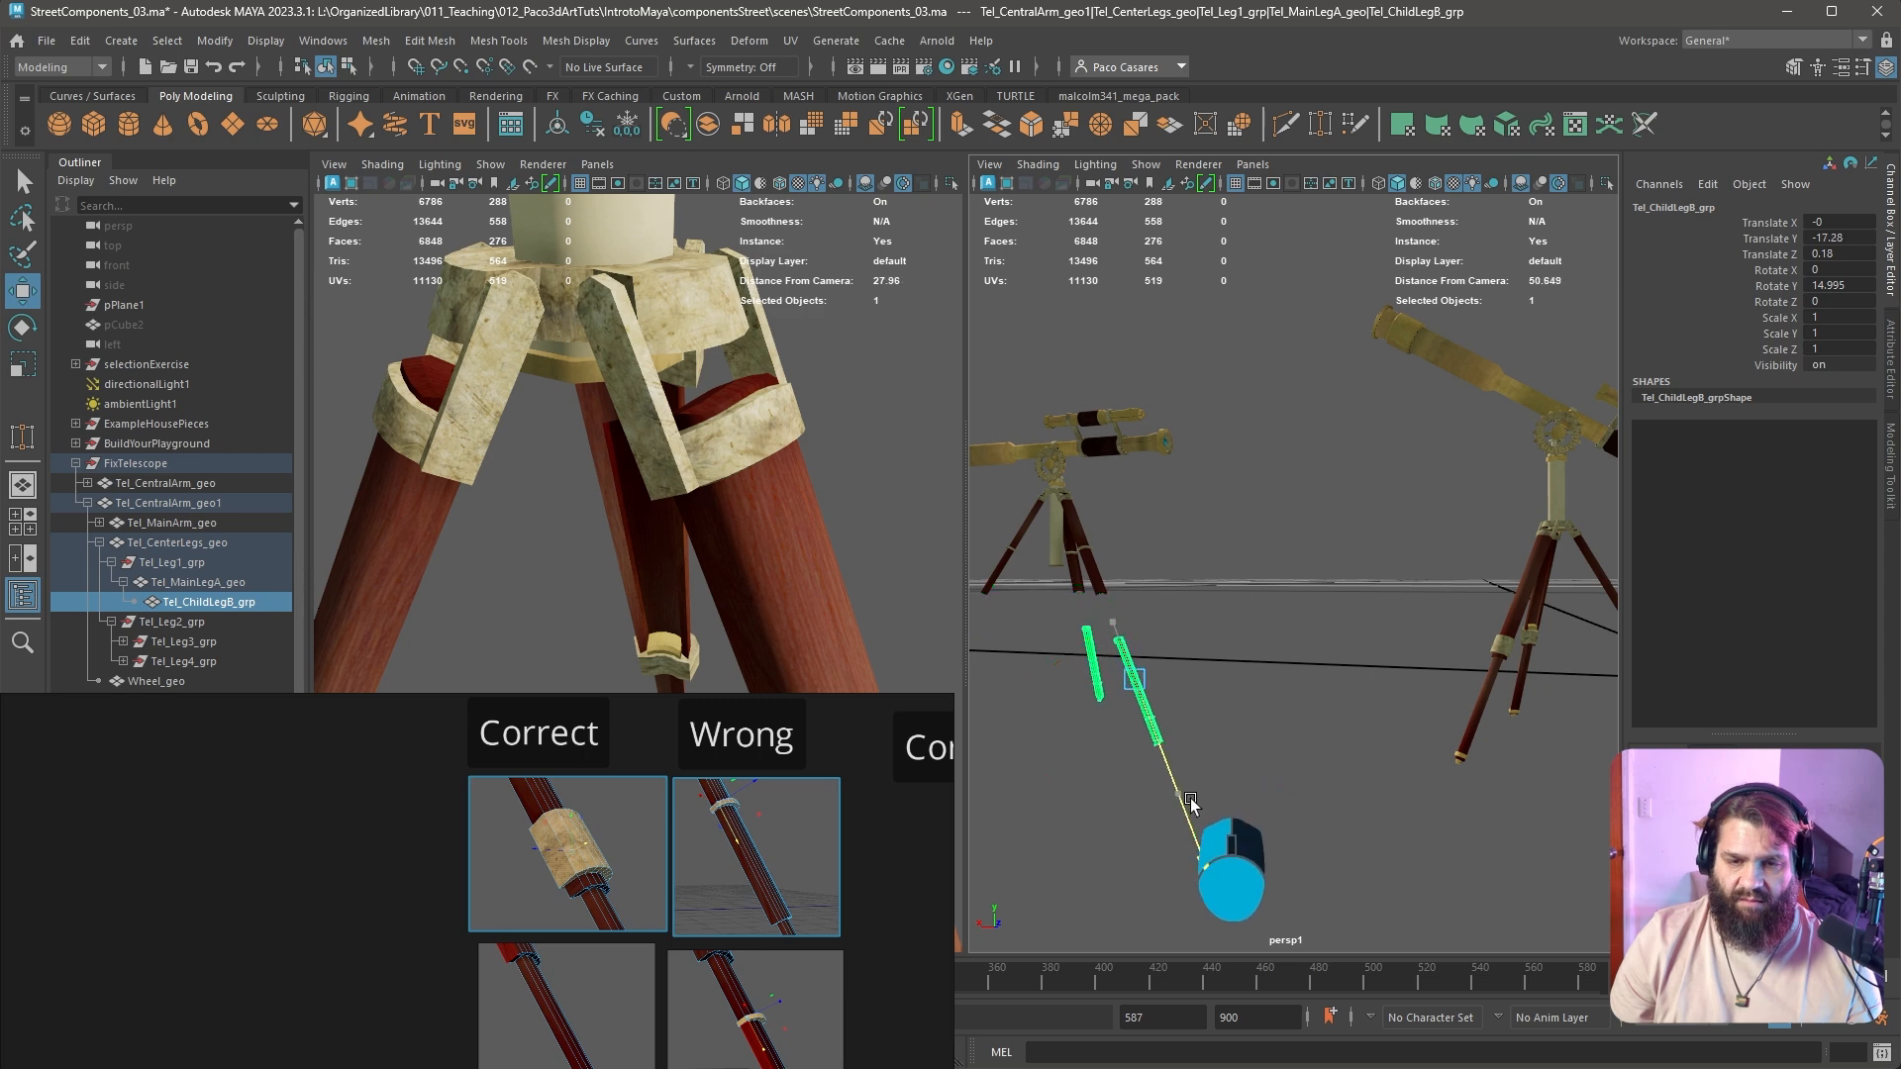
right_click_drag(1154, 737, 1406, 687, "alt")
left_click_drag(1426, 726, 1433, 730)
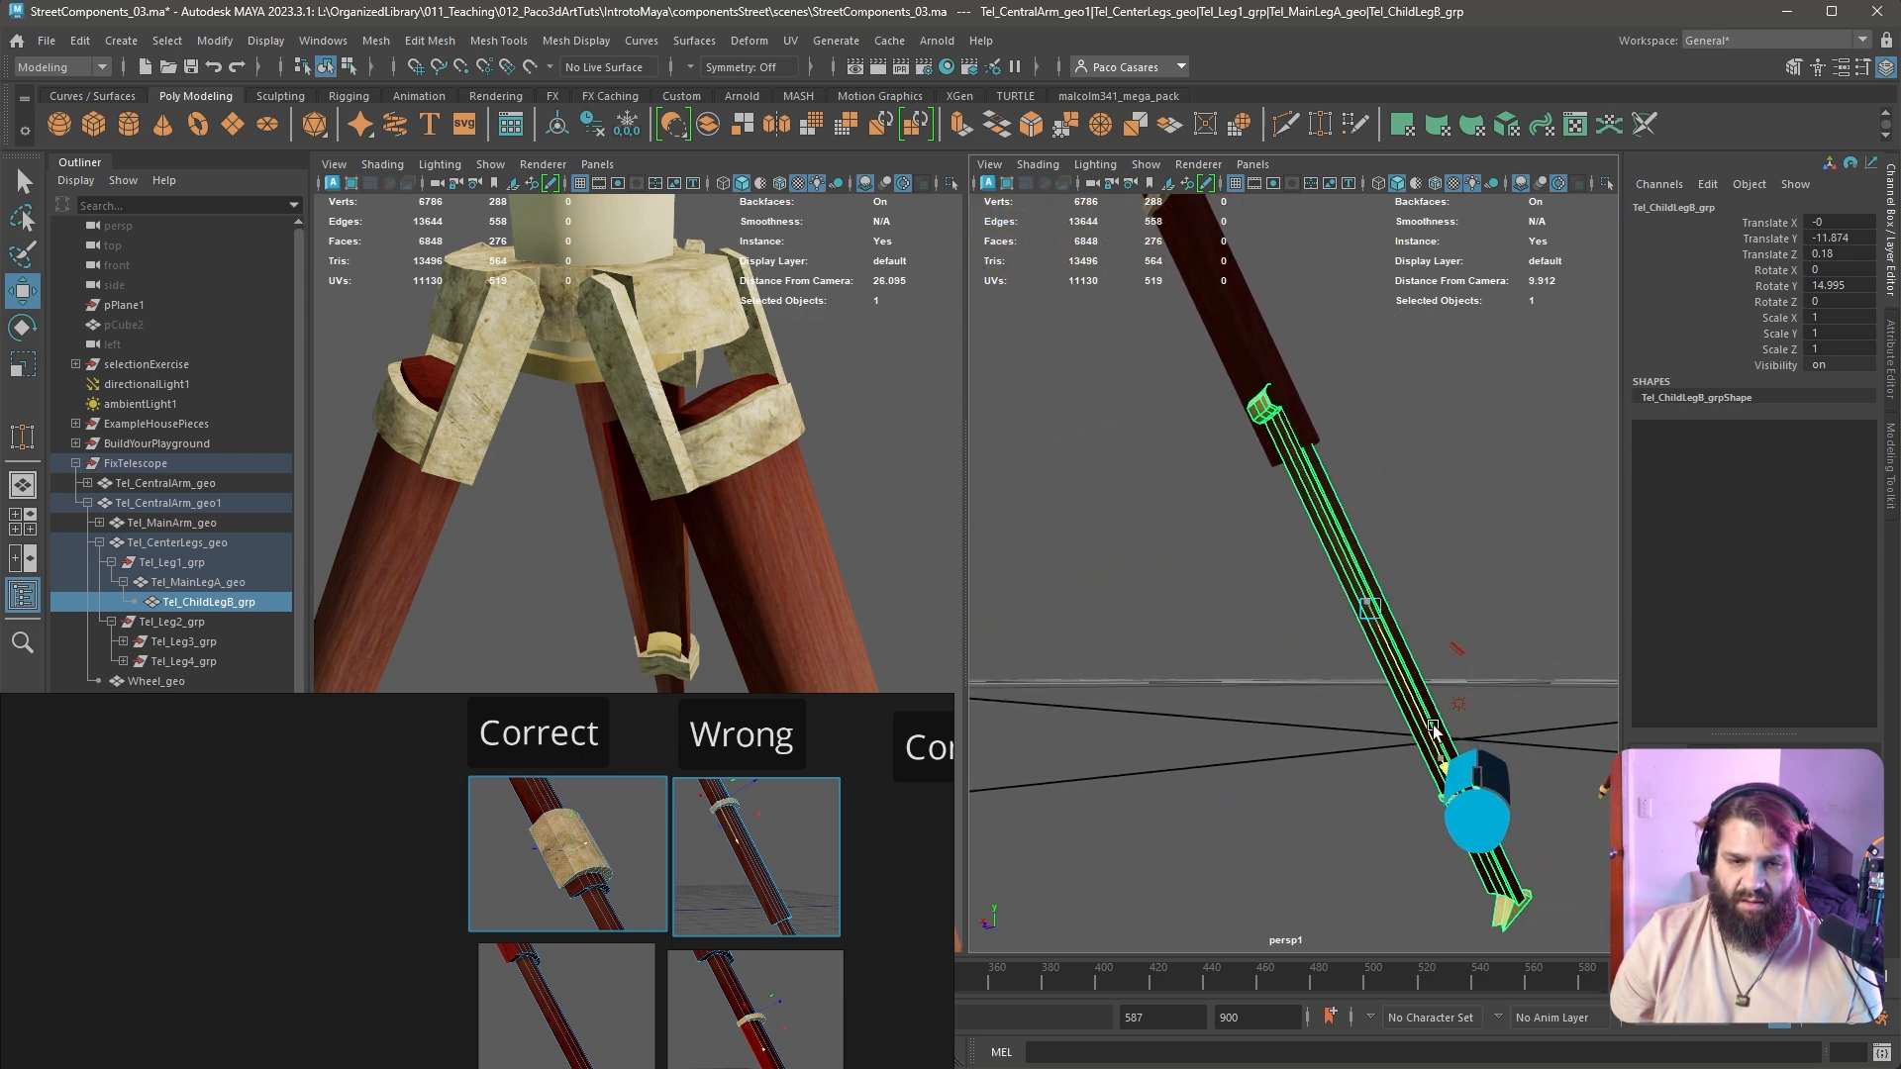
middle_click_drag(1345, 560, 1331, 473, "alt")
Select the upper leg section Tel_MainLegA_geo and examine the size and placement of the middle collars on the correct tripod
left_click(1383, 584)
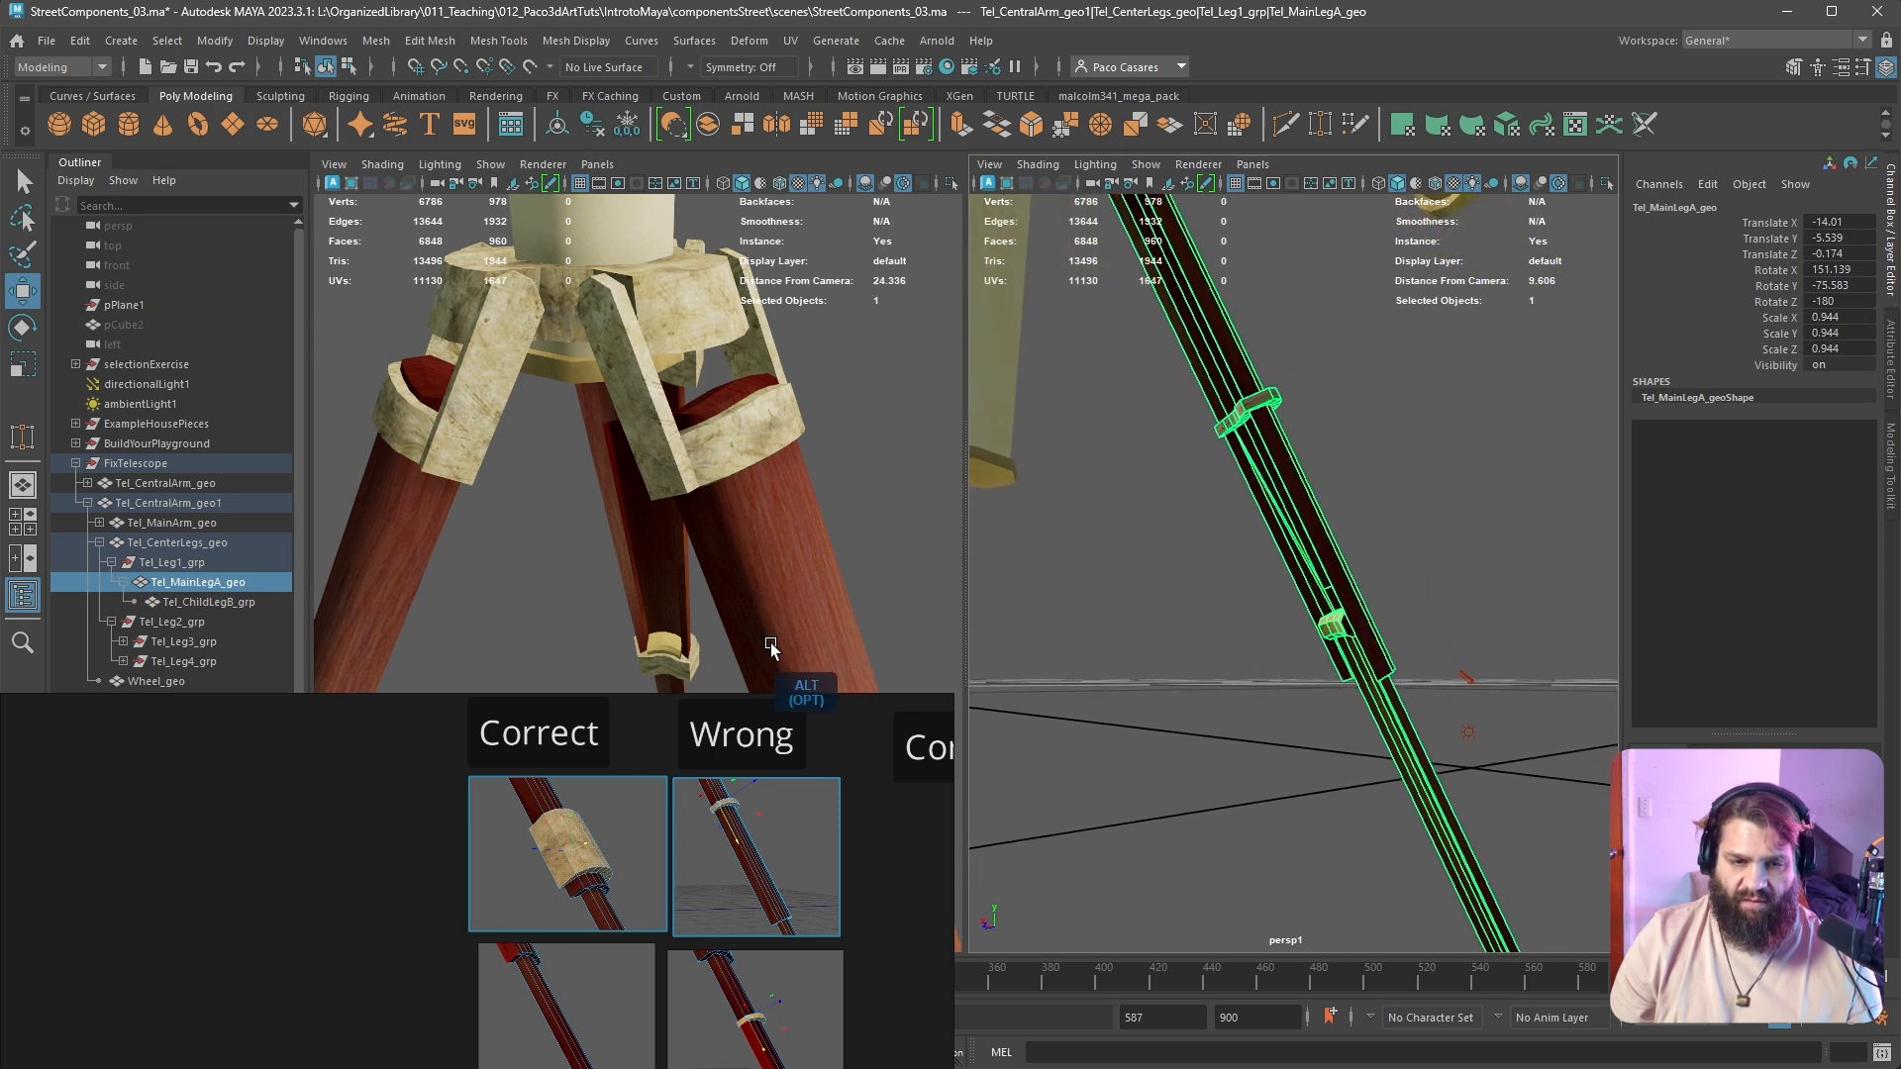
left_click_drag(838, 639, 857, 507, "alt")
right_click_drag(858, 507, 667, 526, "alt")
middle_click_drag(666, 525, 632, 353, "alt")
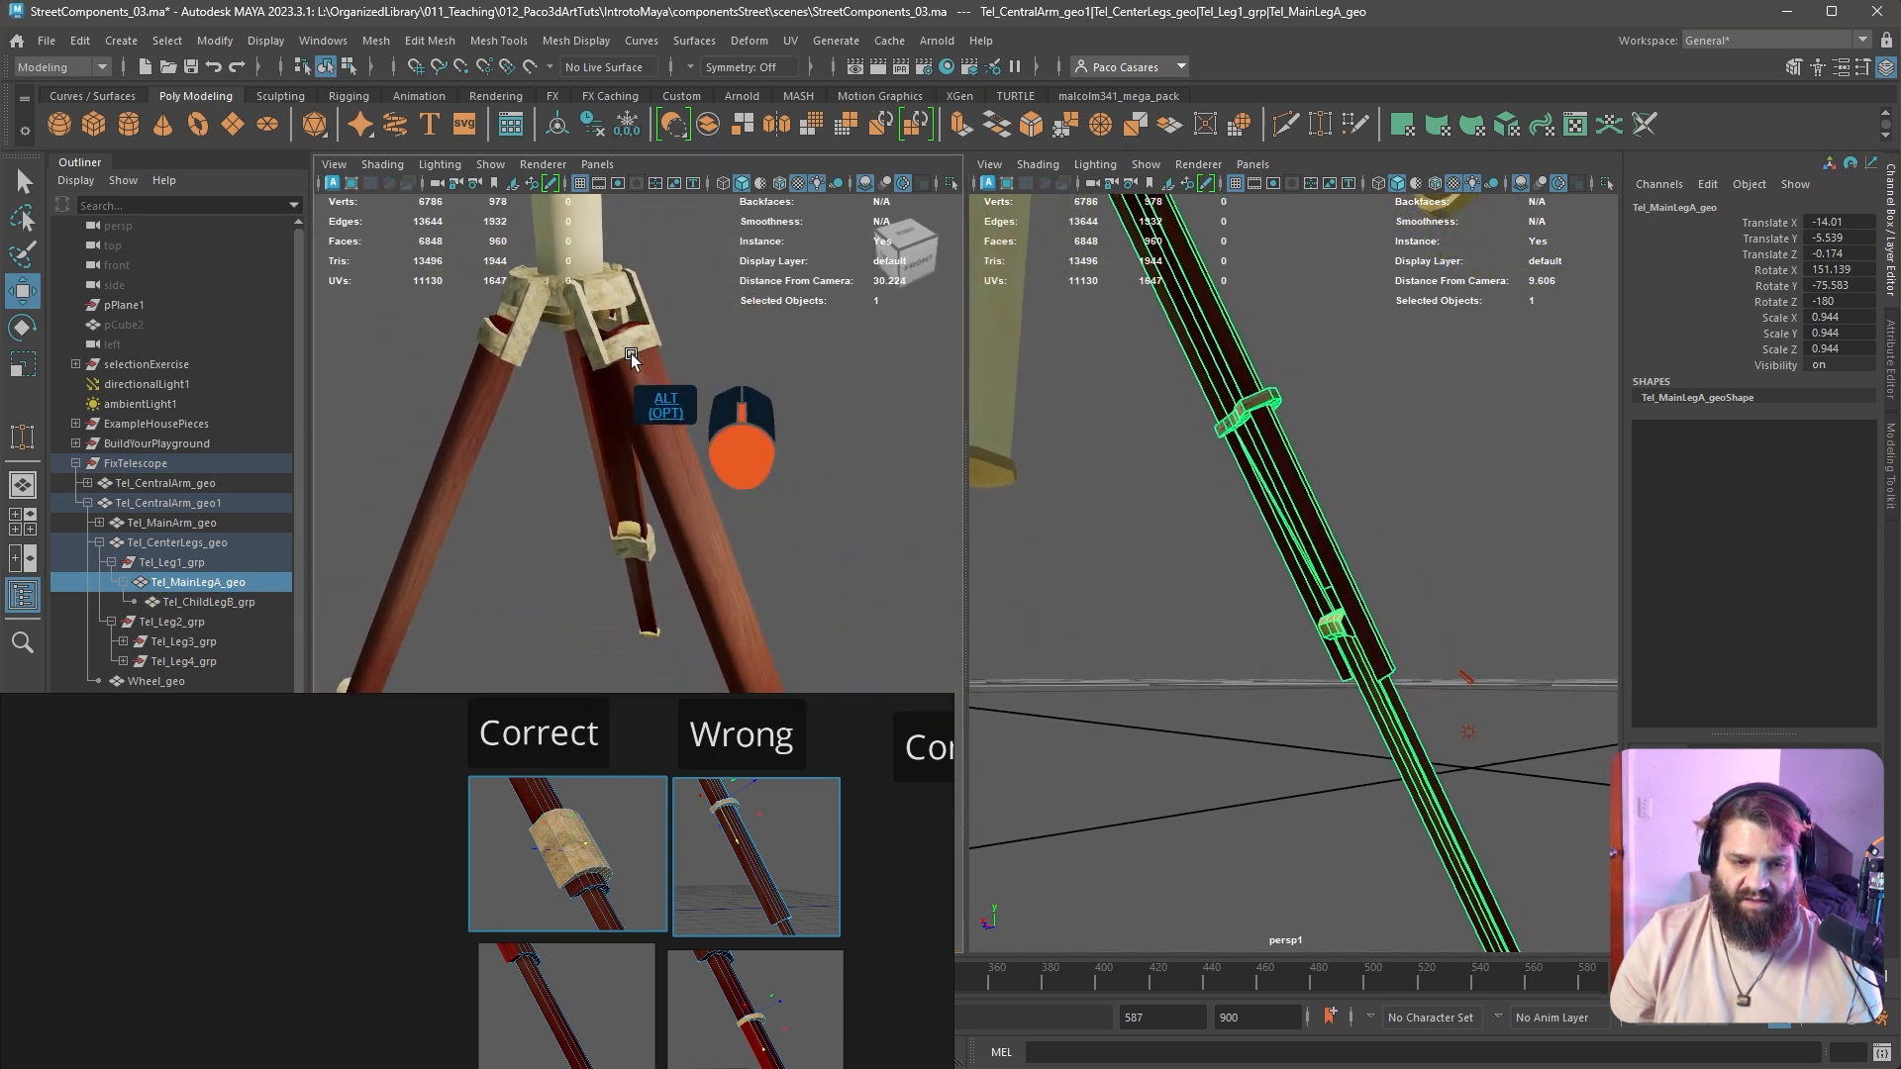
right_click_drag(739, 565, 656, 555, "alt")
middle_click_drag(657, 555, 604, 416, "alt")
left_click_drag(684, 604, 646, 562, "alt")
middle_click_drag(646, 562, 644, 354, "alt")
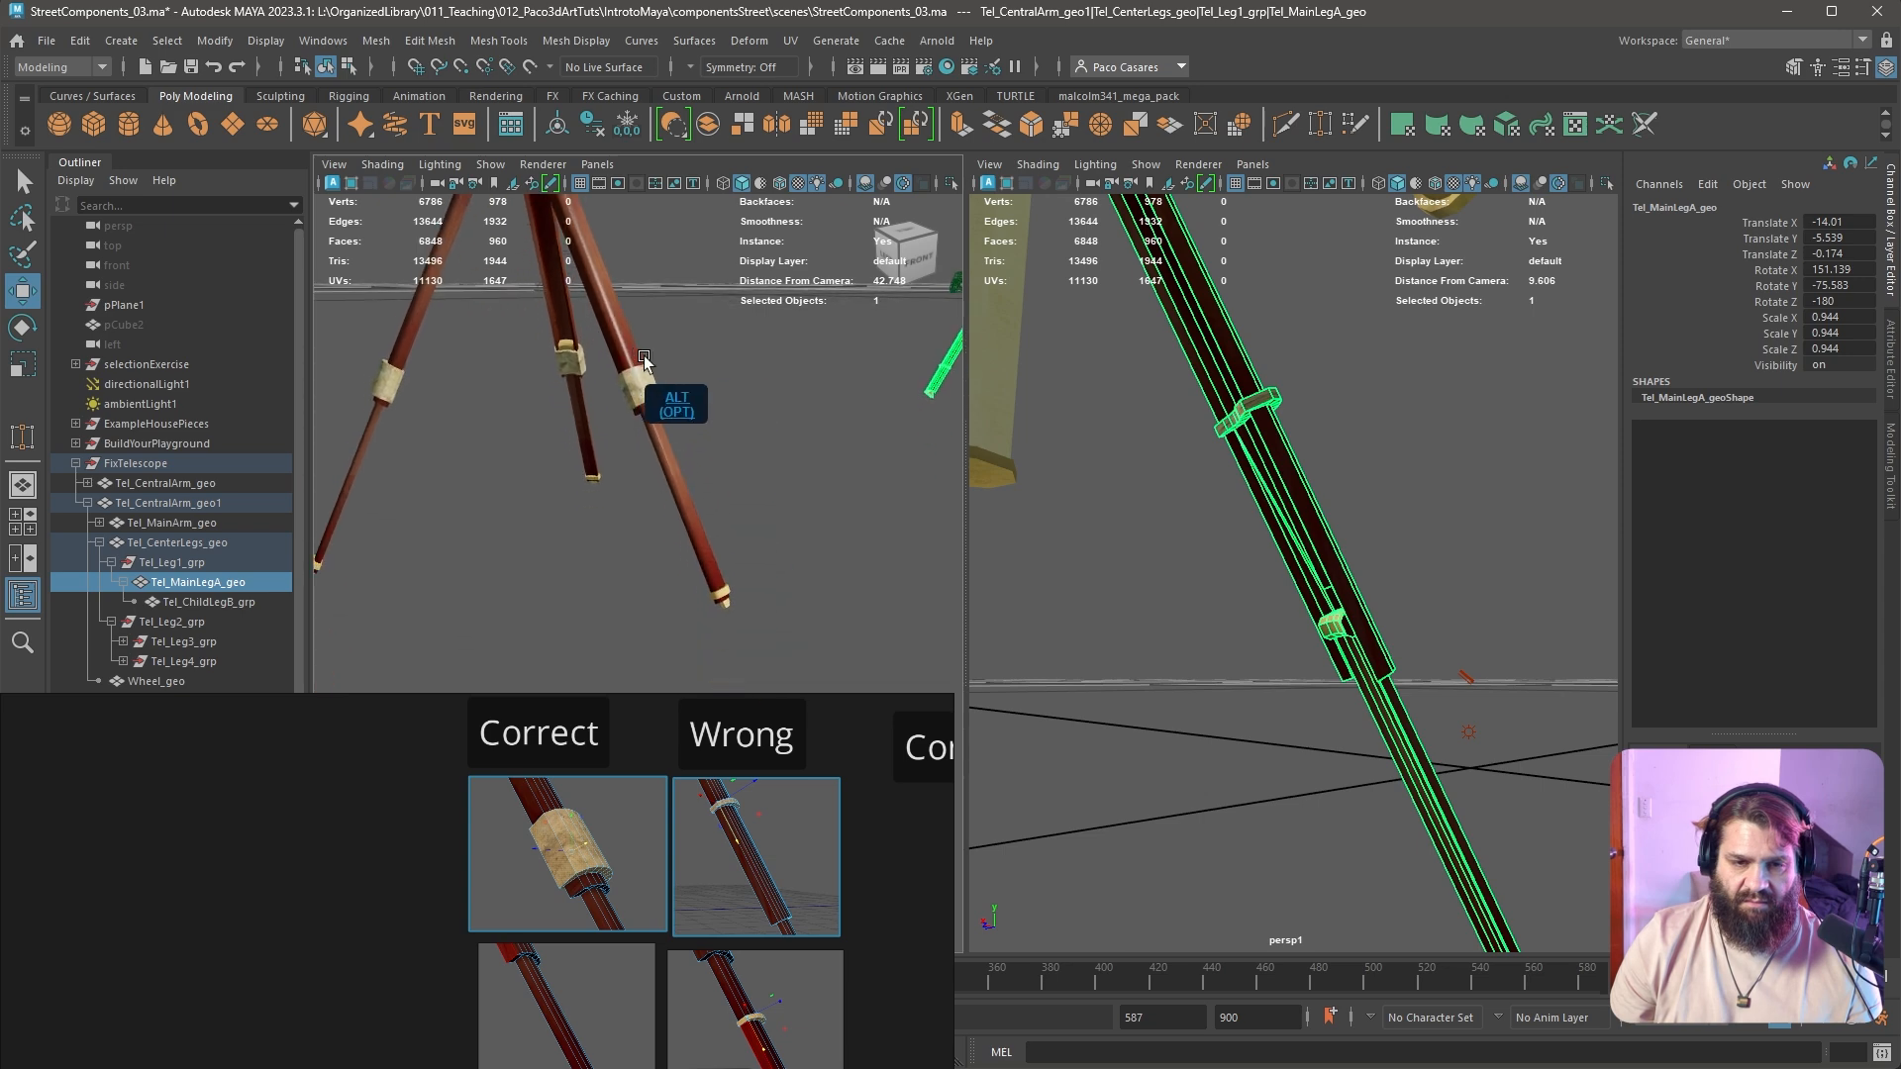
middle_click_drag(674, 441, 665, 495, "alt")
right_click_drag(665, 495, 806, 530, "alt")
left_click_drag(743, 534, 757, 391, "alt")
middle_click_drag(758, 391, 638, 410, "alt")
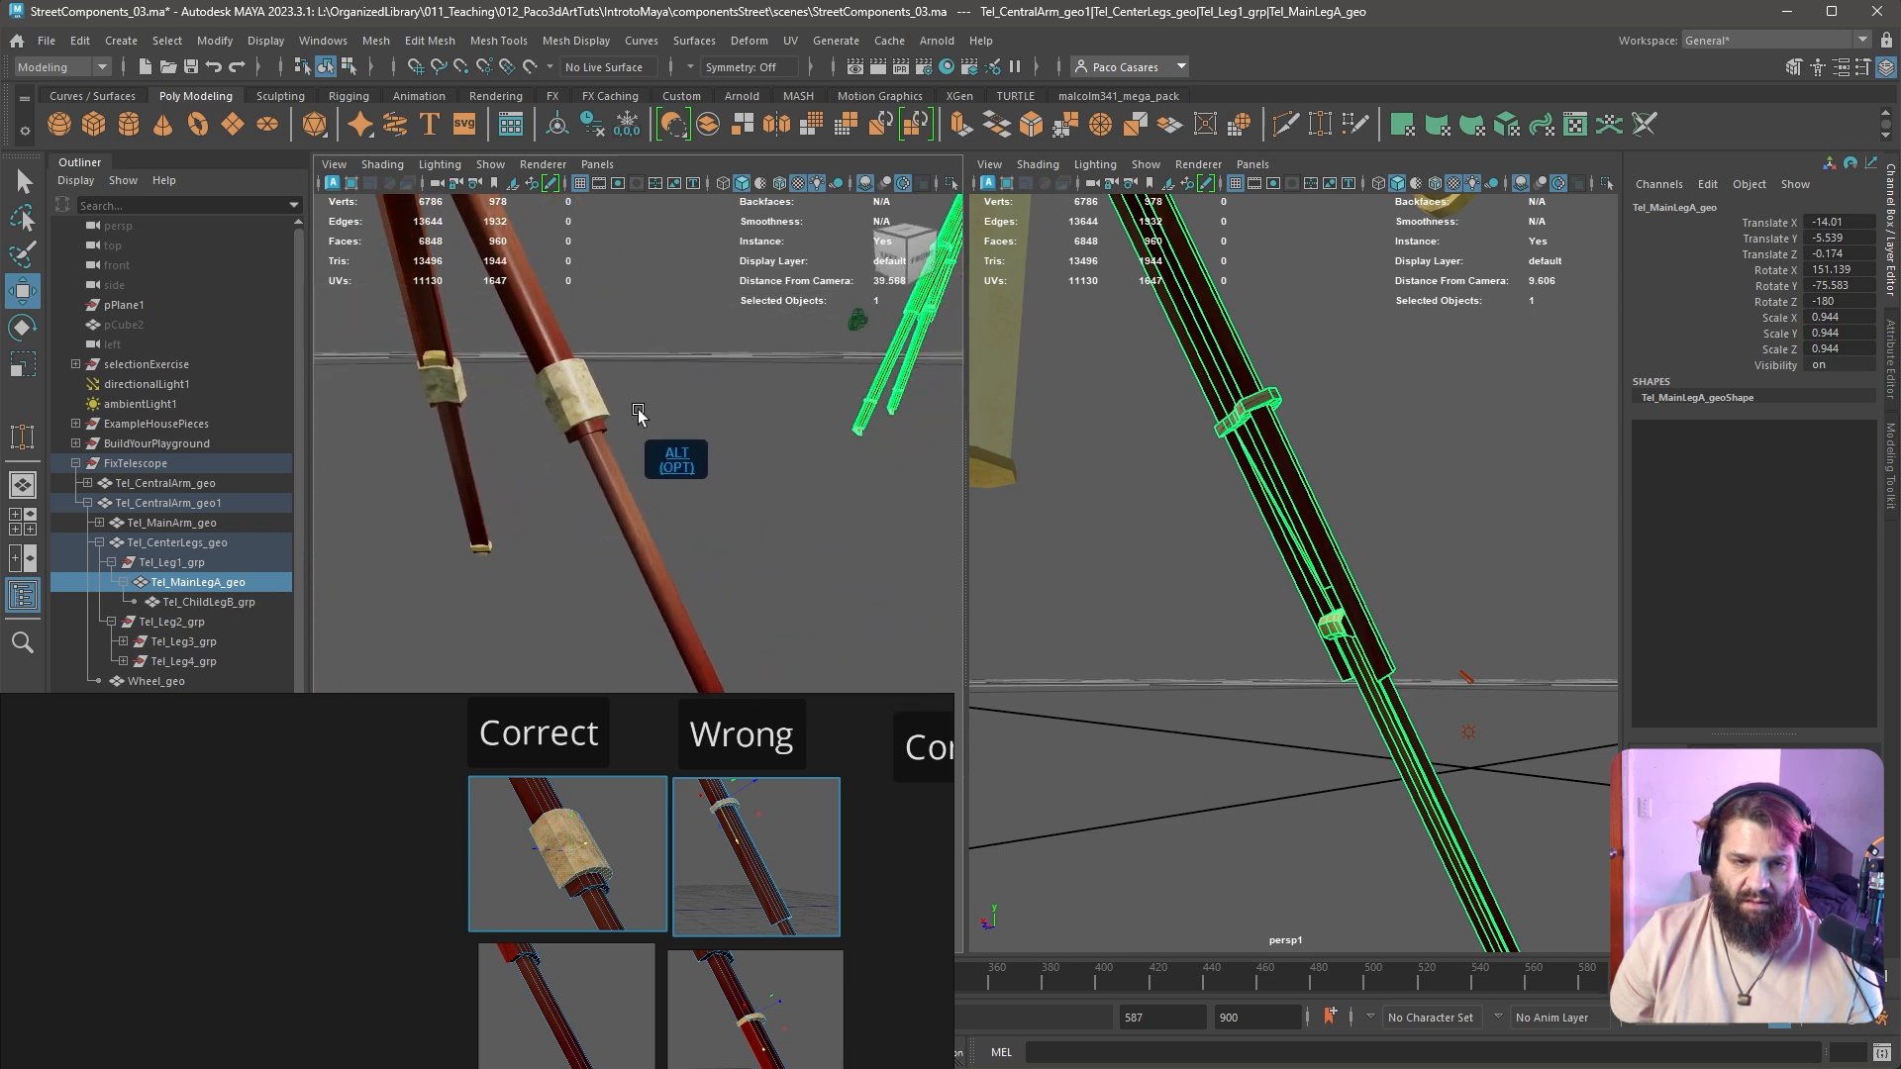
Select all faces of the upper leg section's middle collar, align their pivot to the leg and slide the collar down near the section's end
left_click_drag(1245, 466, 1310, 502, "alt")
middle_click_drag(1070, 505, 1257, 545, "alt")
right_click_drag(1129, 540, 1238, 554, "alt")
middle_click_drag(1109, 515, 1184, 482, "alt")
right_click_drag(1097, 337, 1095, 396)
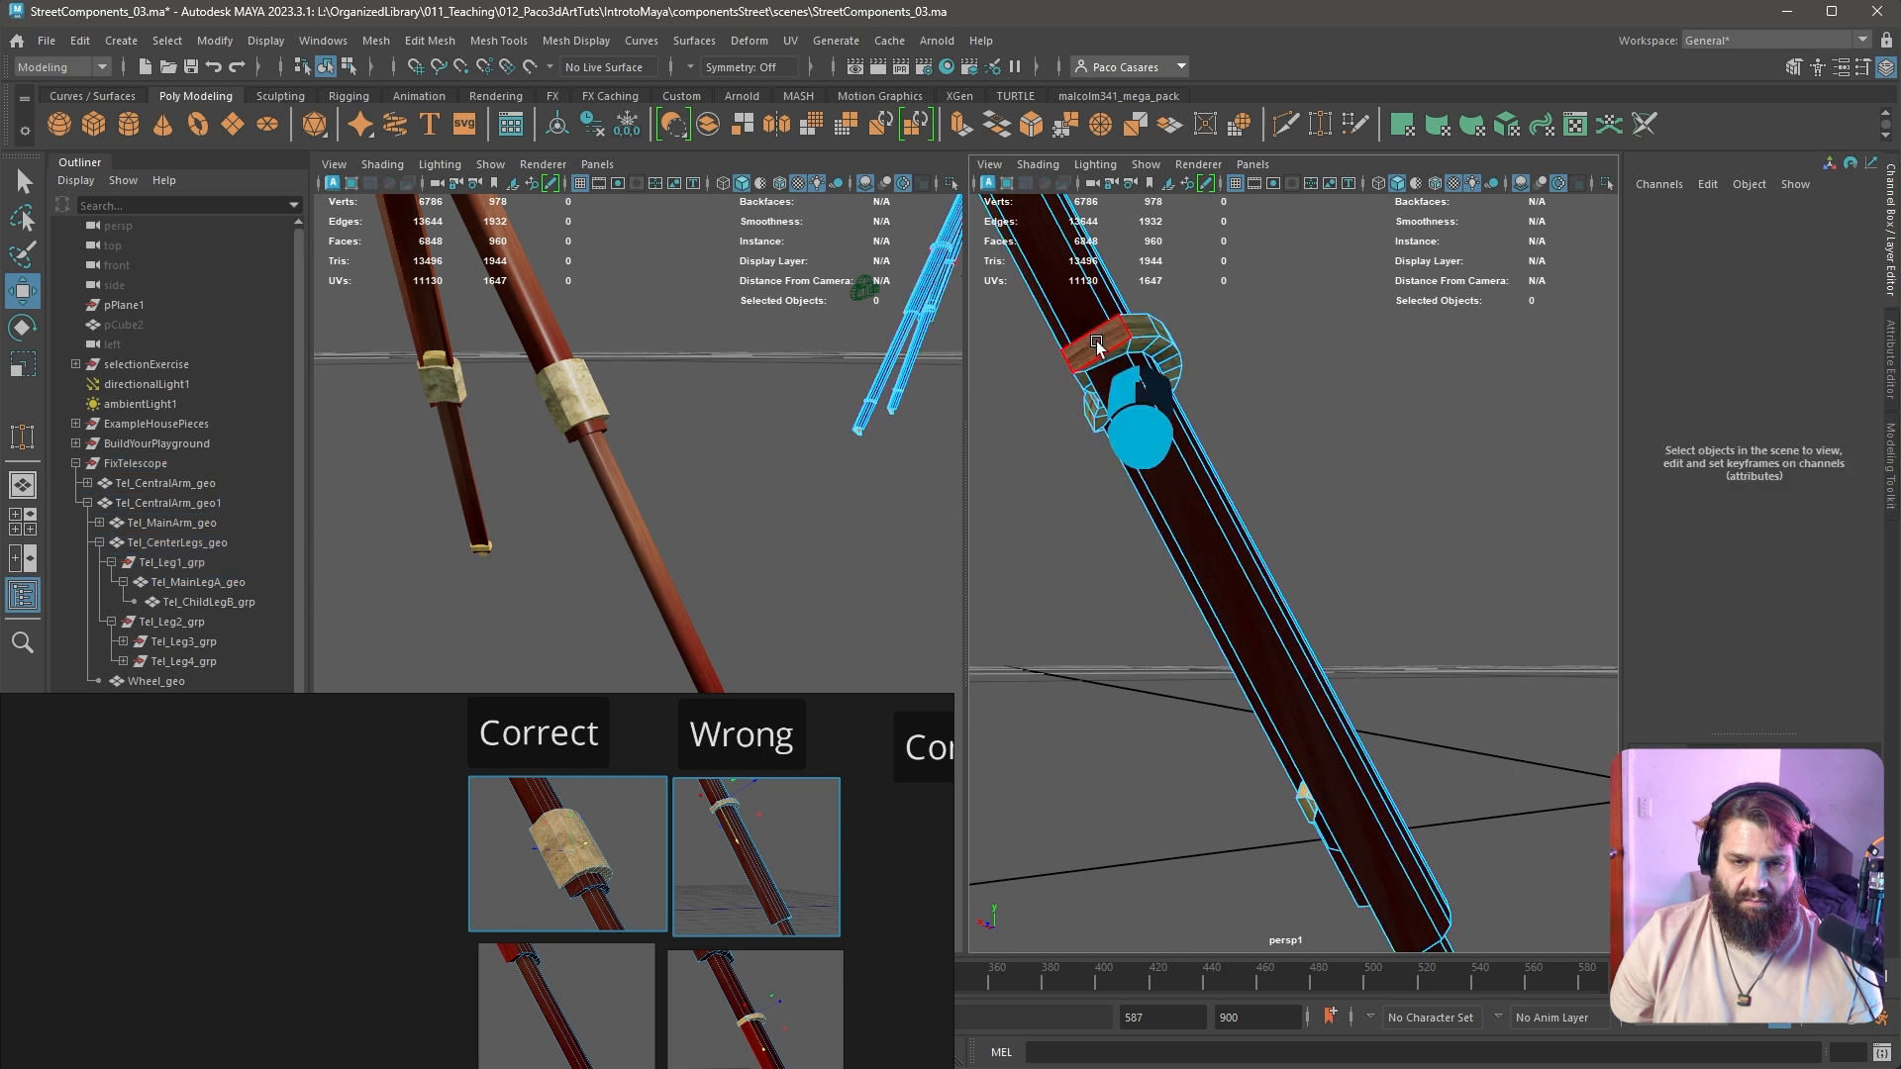
left_click(1095, 342)
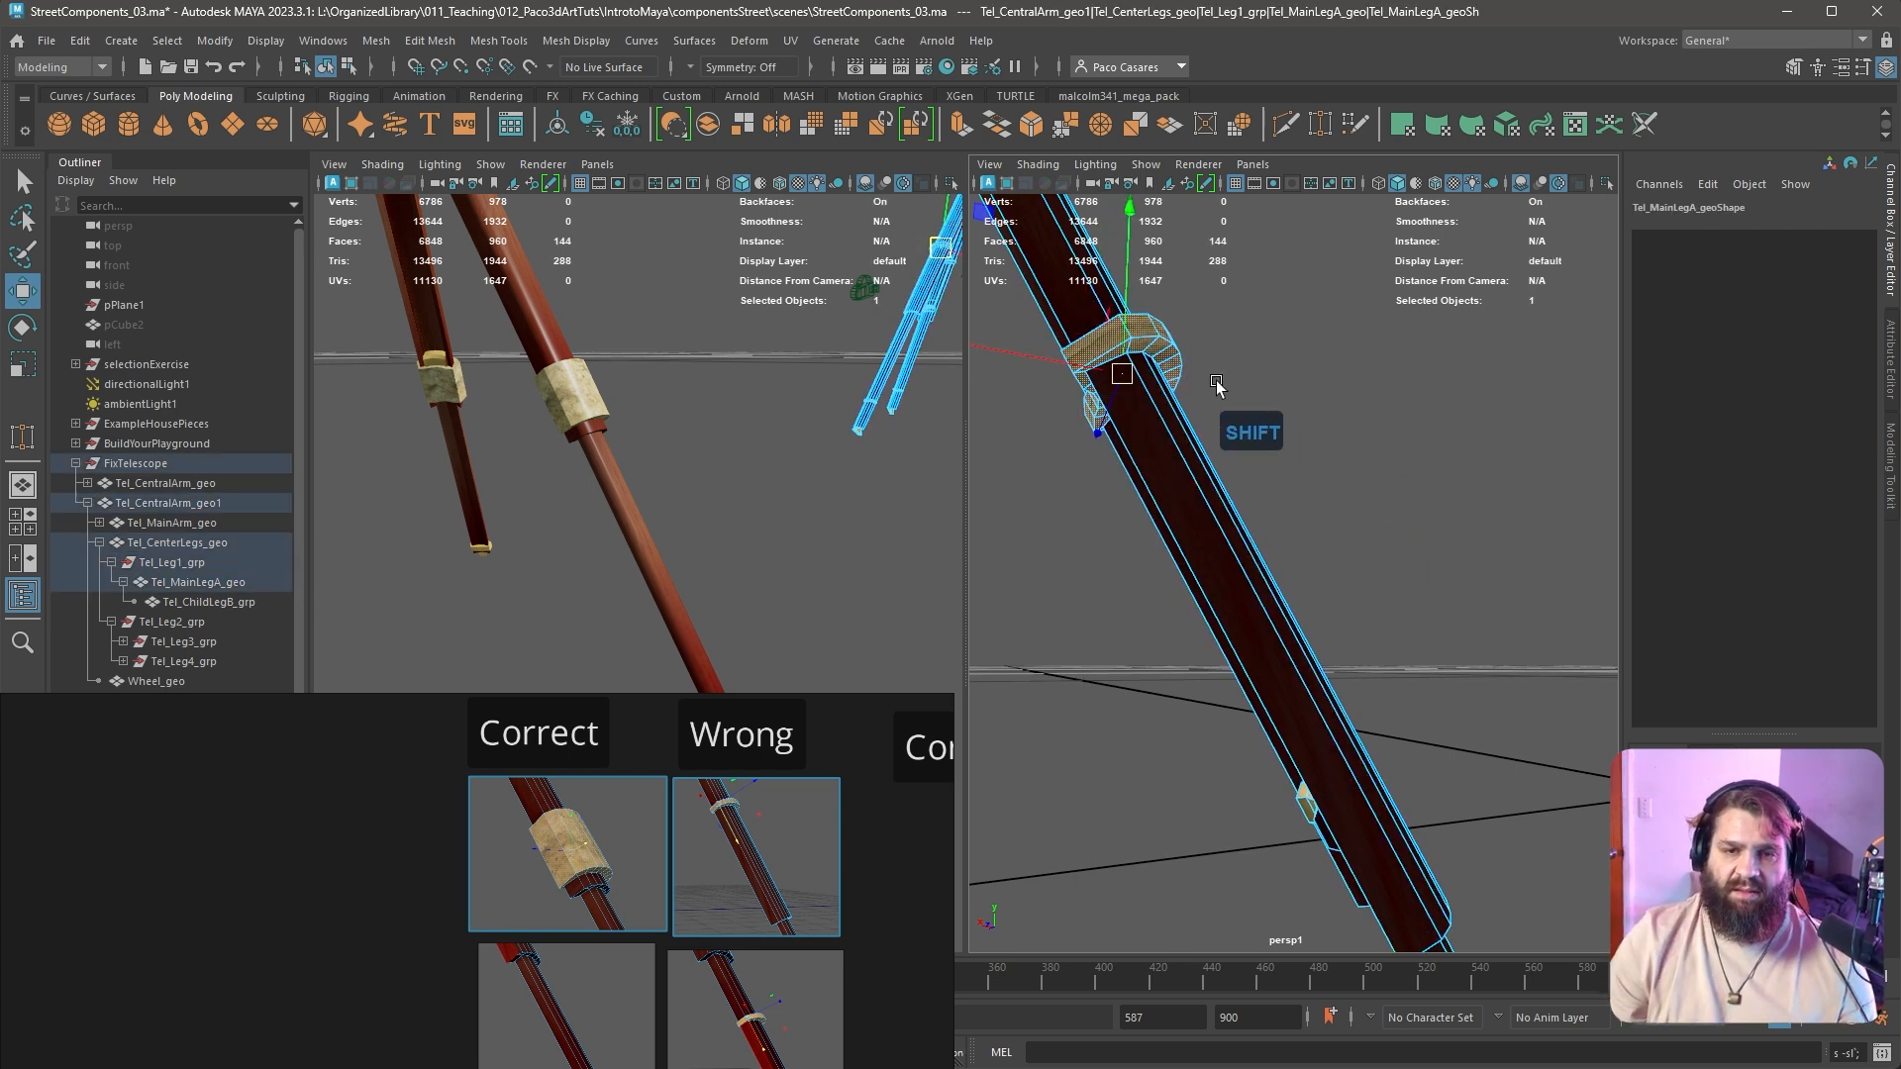
key("d")
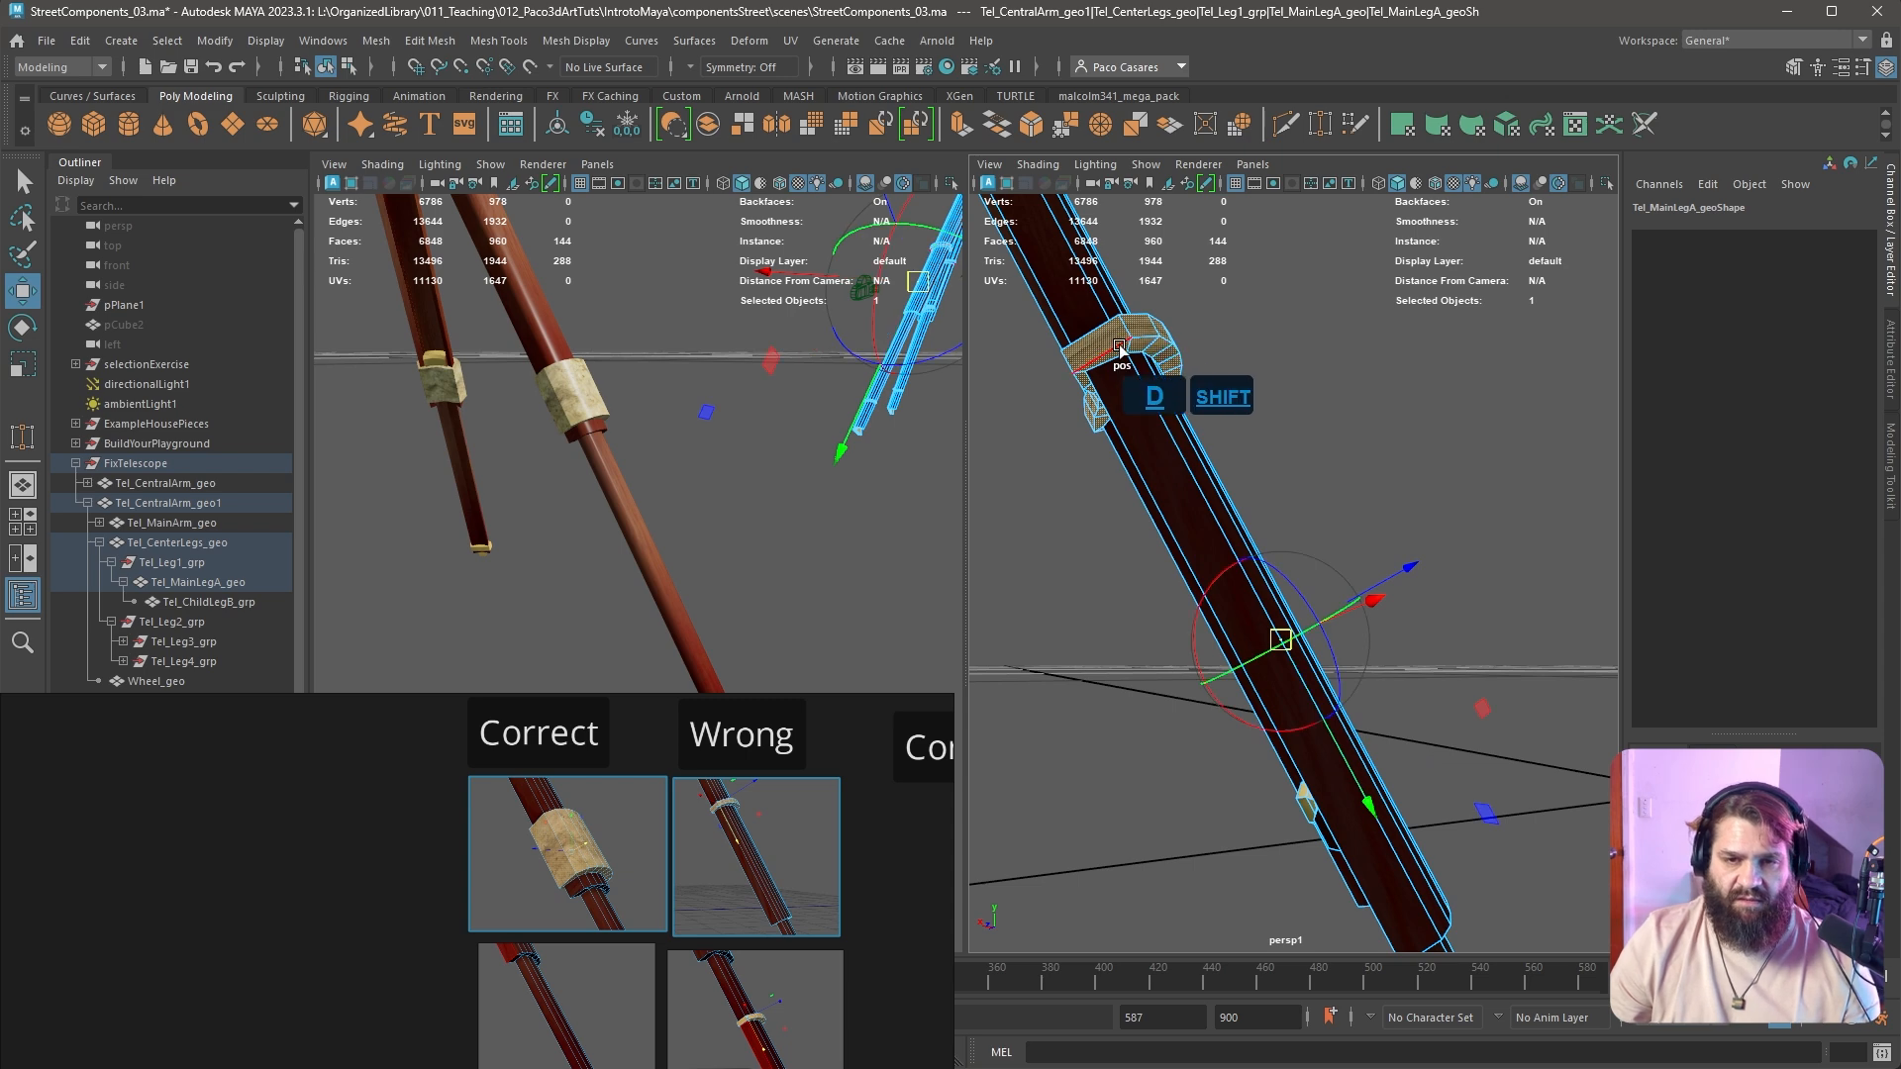
left_click_drag(1129, 335, 1481, 991, "shift")
Lengthen the middle collar along the leg into a tall sleeve like the one in the Correct reference
middle_click_drag(1475, 859, 1425, 683, "alt")
right_click_drag(1426, 682, 1379, 641, "alt")
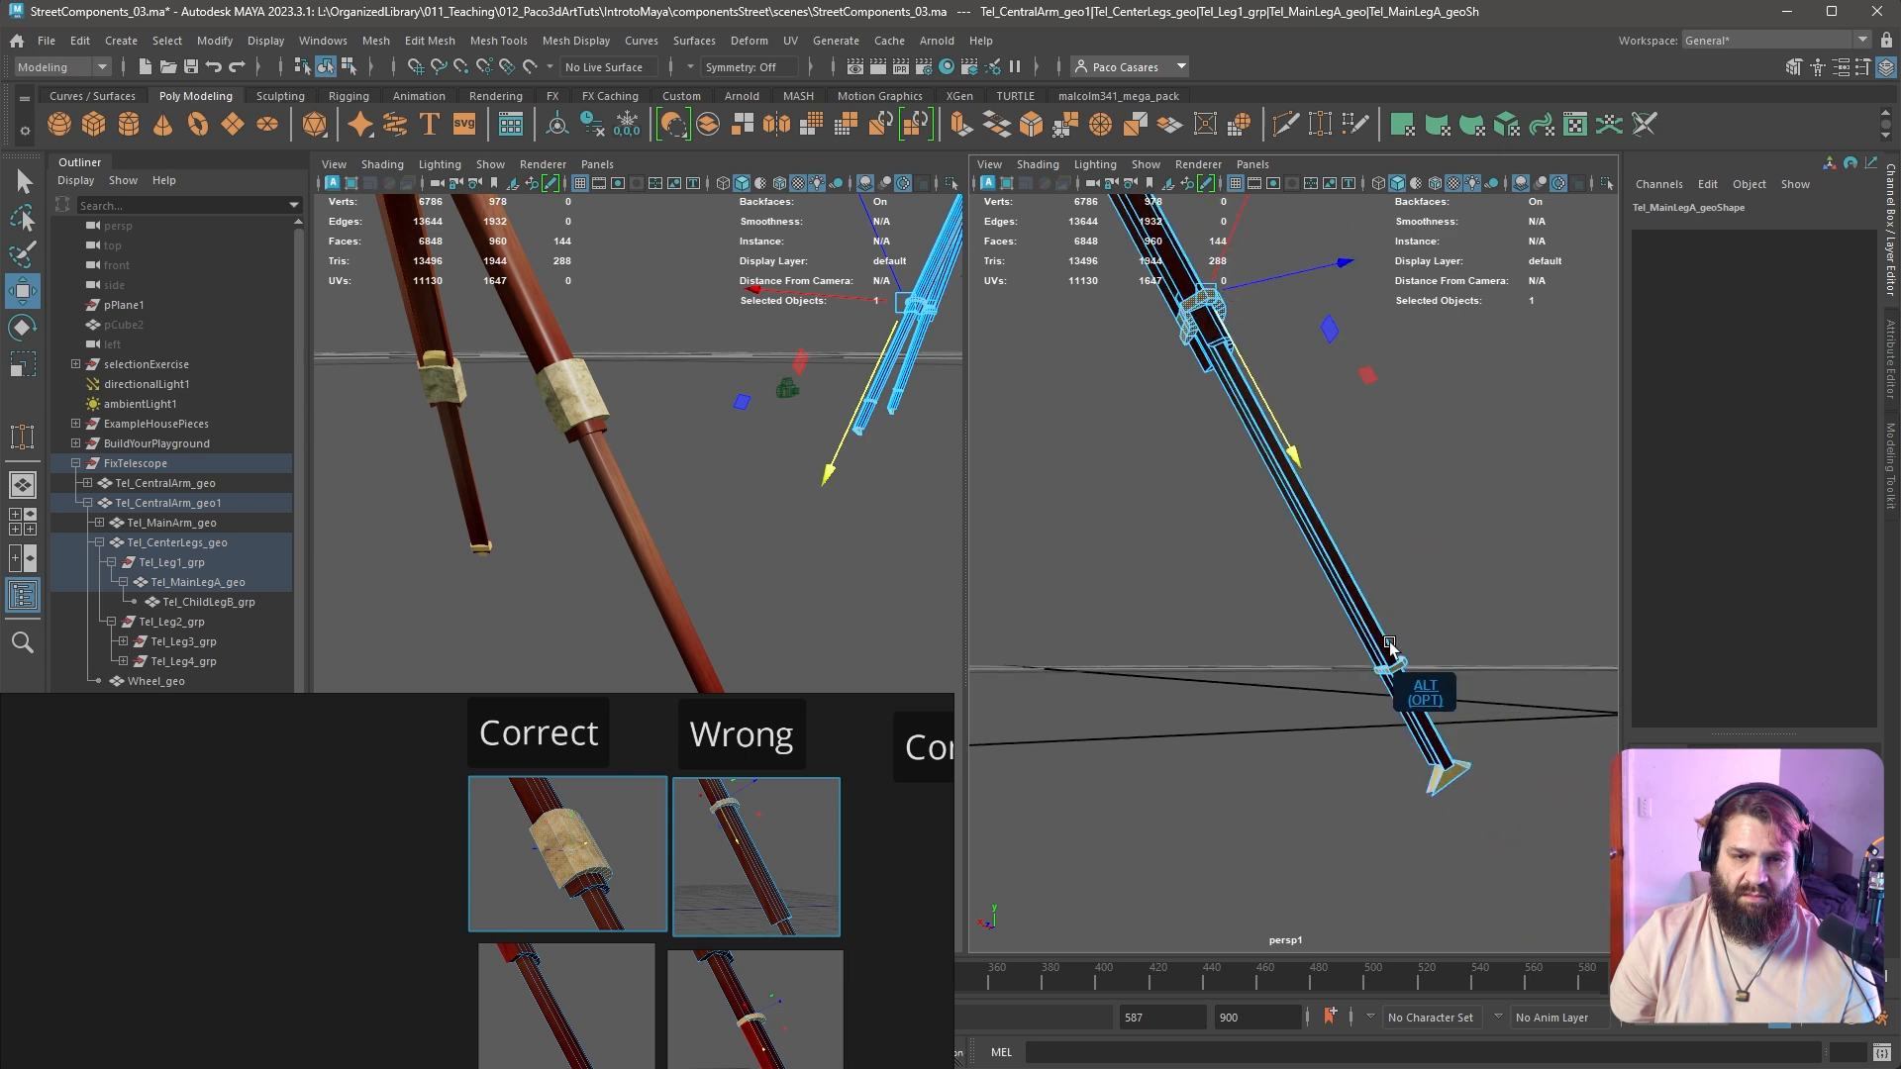
left_click_drag(1379, 642, 1212, 661, "alt")
middle_click_drag(1212, 661, 1407, 673, "alt")
right_click_drag(1302, 683, 1372, 683, "alt")
middle_click_drag(1372, 683, 1365, 693, "alt")
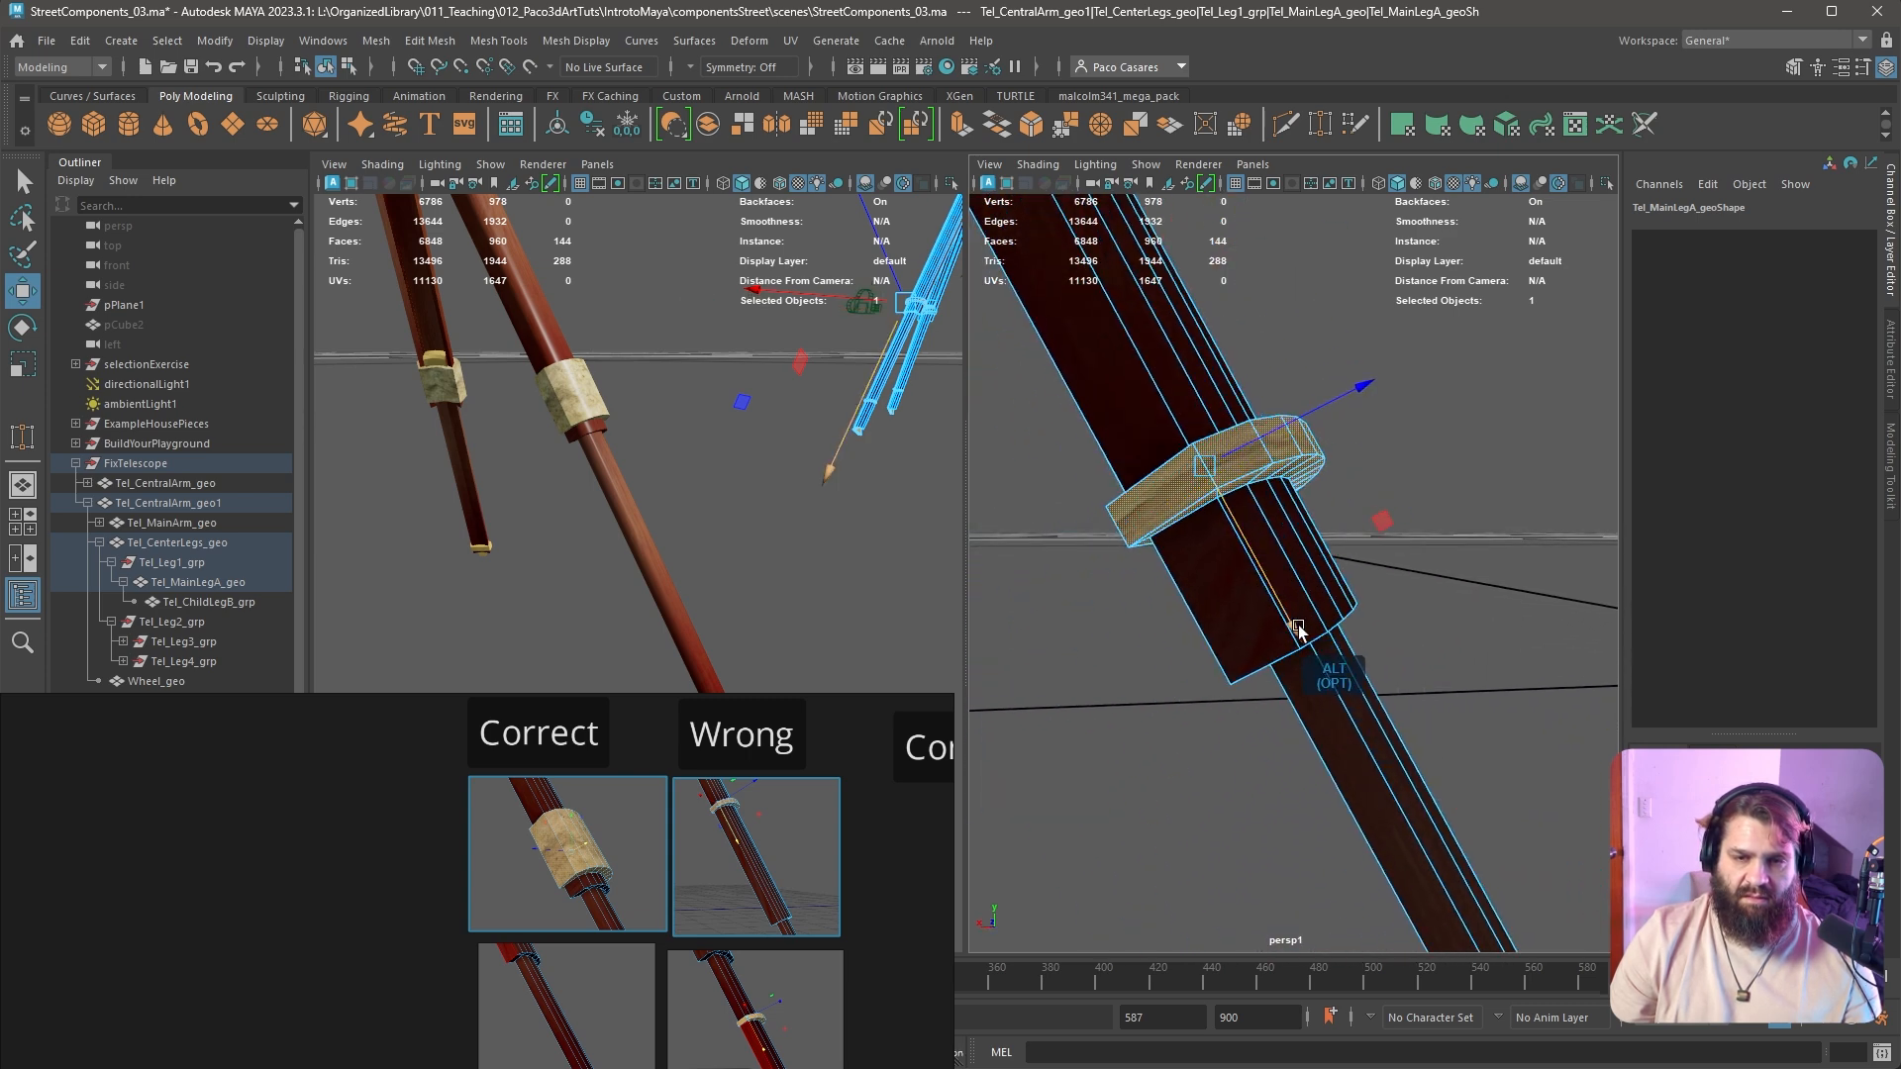
left_click_drag(1275, 594, 1377, 780)
key("w")
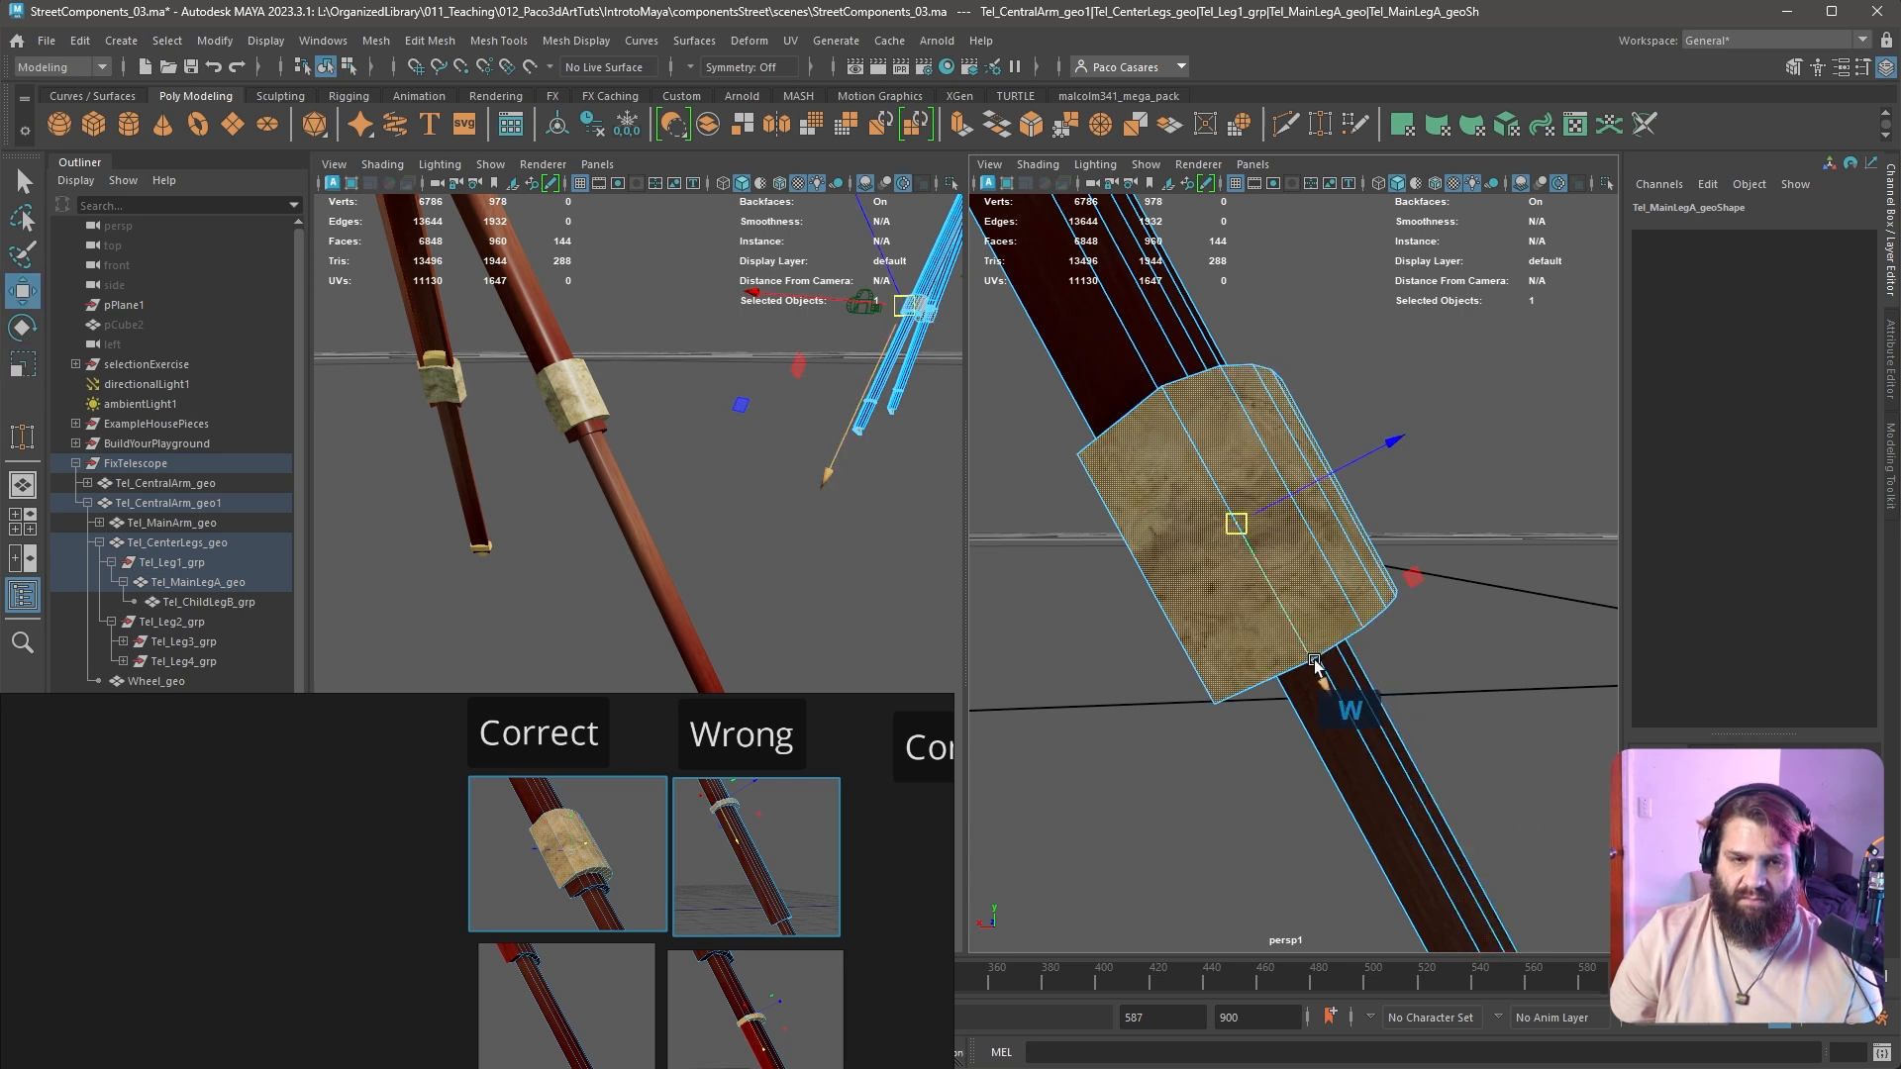
Slide the lengthened collar back up the leg so the upper section's end sticks out below it, checking the fit from several sides
left_click_drag(1314, 659, 1286, 616)
left_click_drag(1378, 683, 1278, 584, "alt")
middle_click_drag(1278, 584, 1307, 551, "alt")
left_click_drag(1255, 577, 1359, 455, "alt")
key("f")
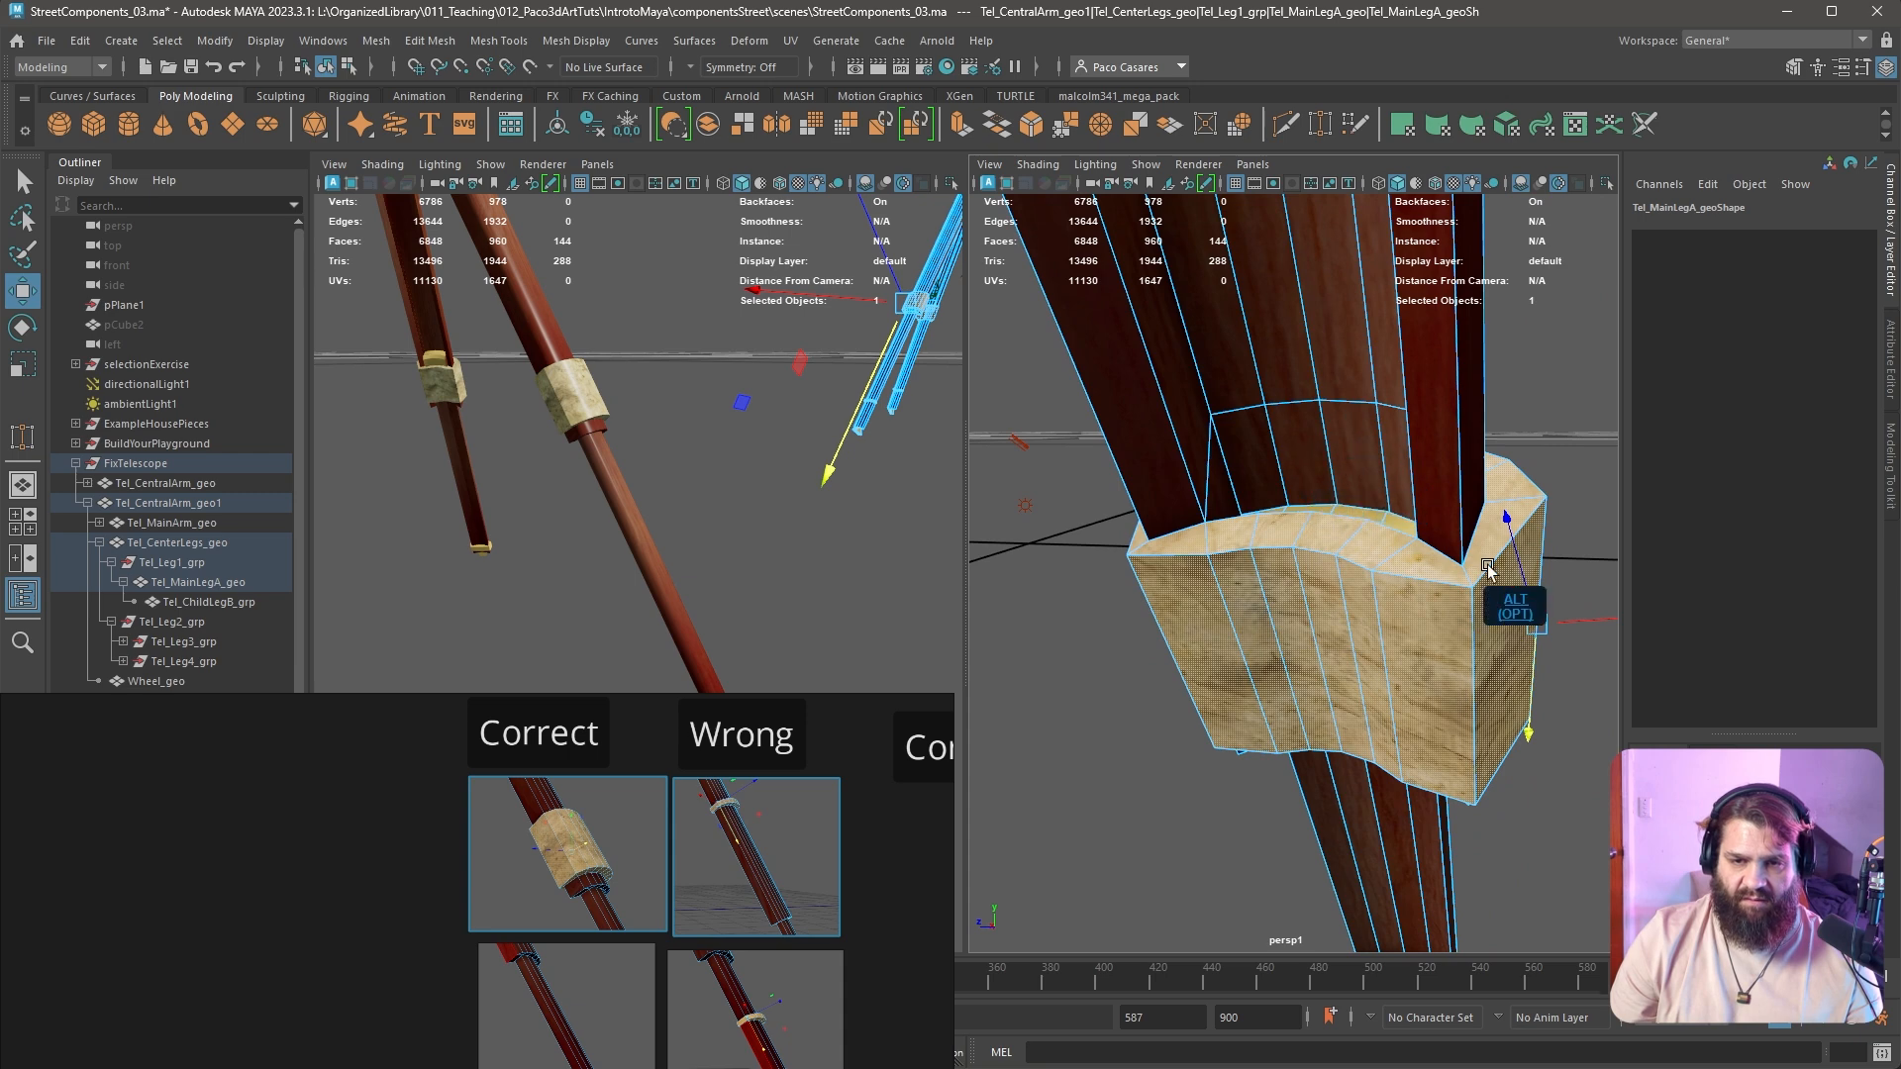
left_click_drag(1487, 567, 1445, 592, "alt")
left_click_drag(1562, 758, 1295, 661, "alt")
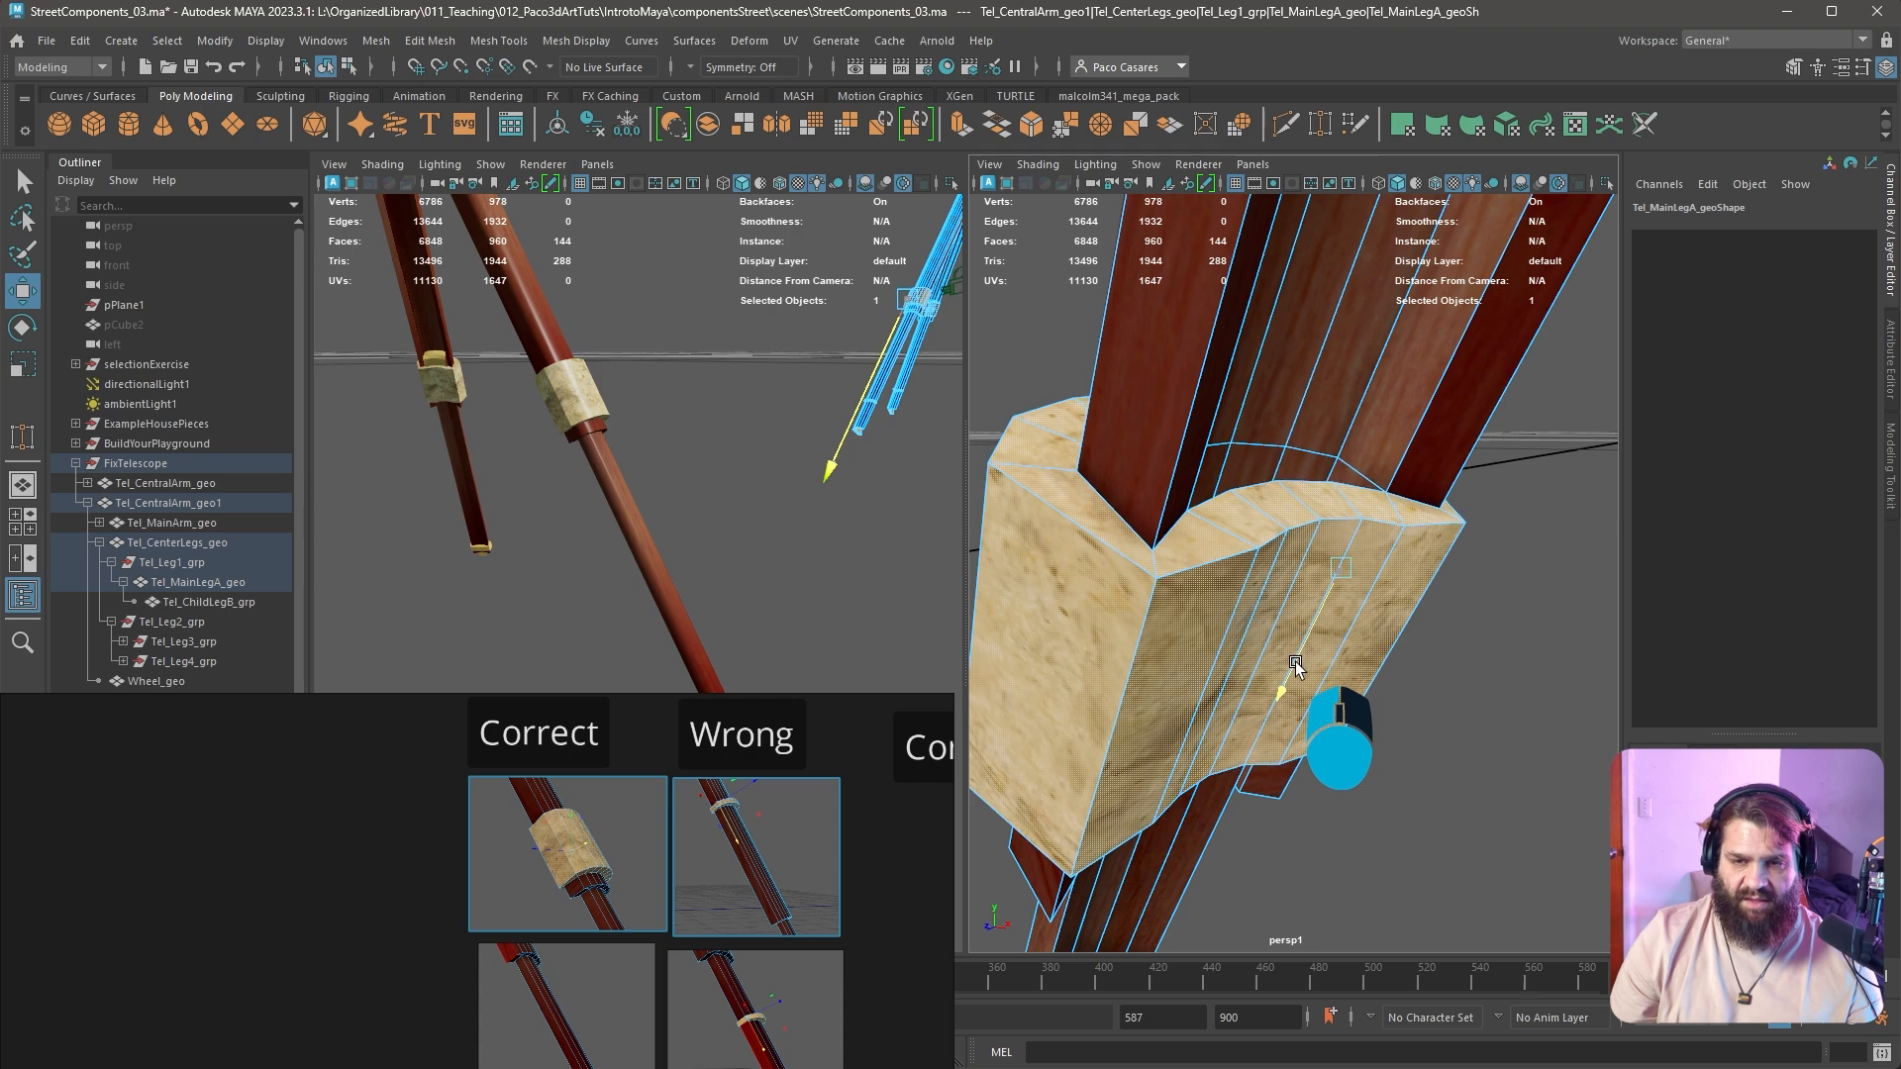
left_click_drag(1295, 664, 1250, 525)
Select the face loop of the collar's lower rim, align its pivot to the leg and extend the rim slightly further down
left_click(1249, 525)
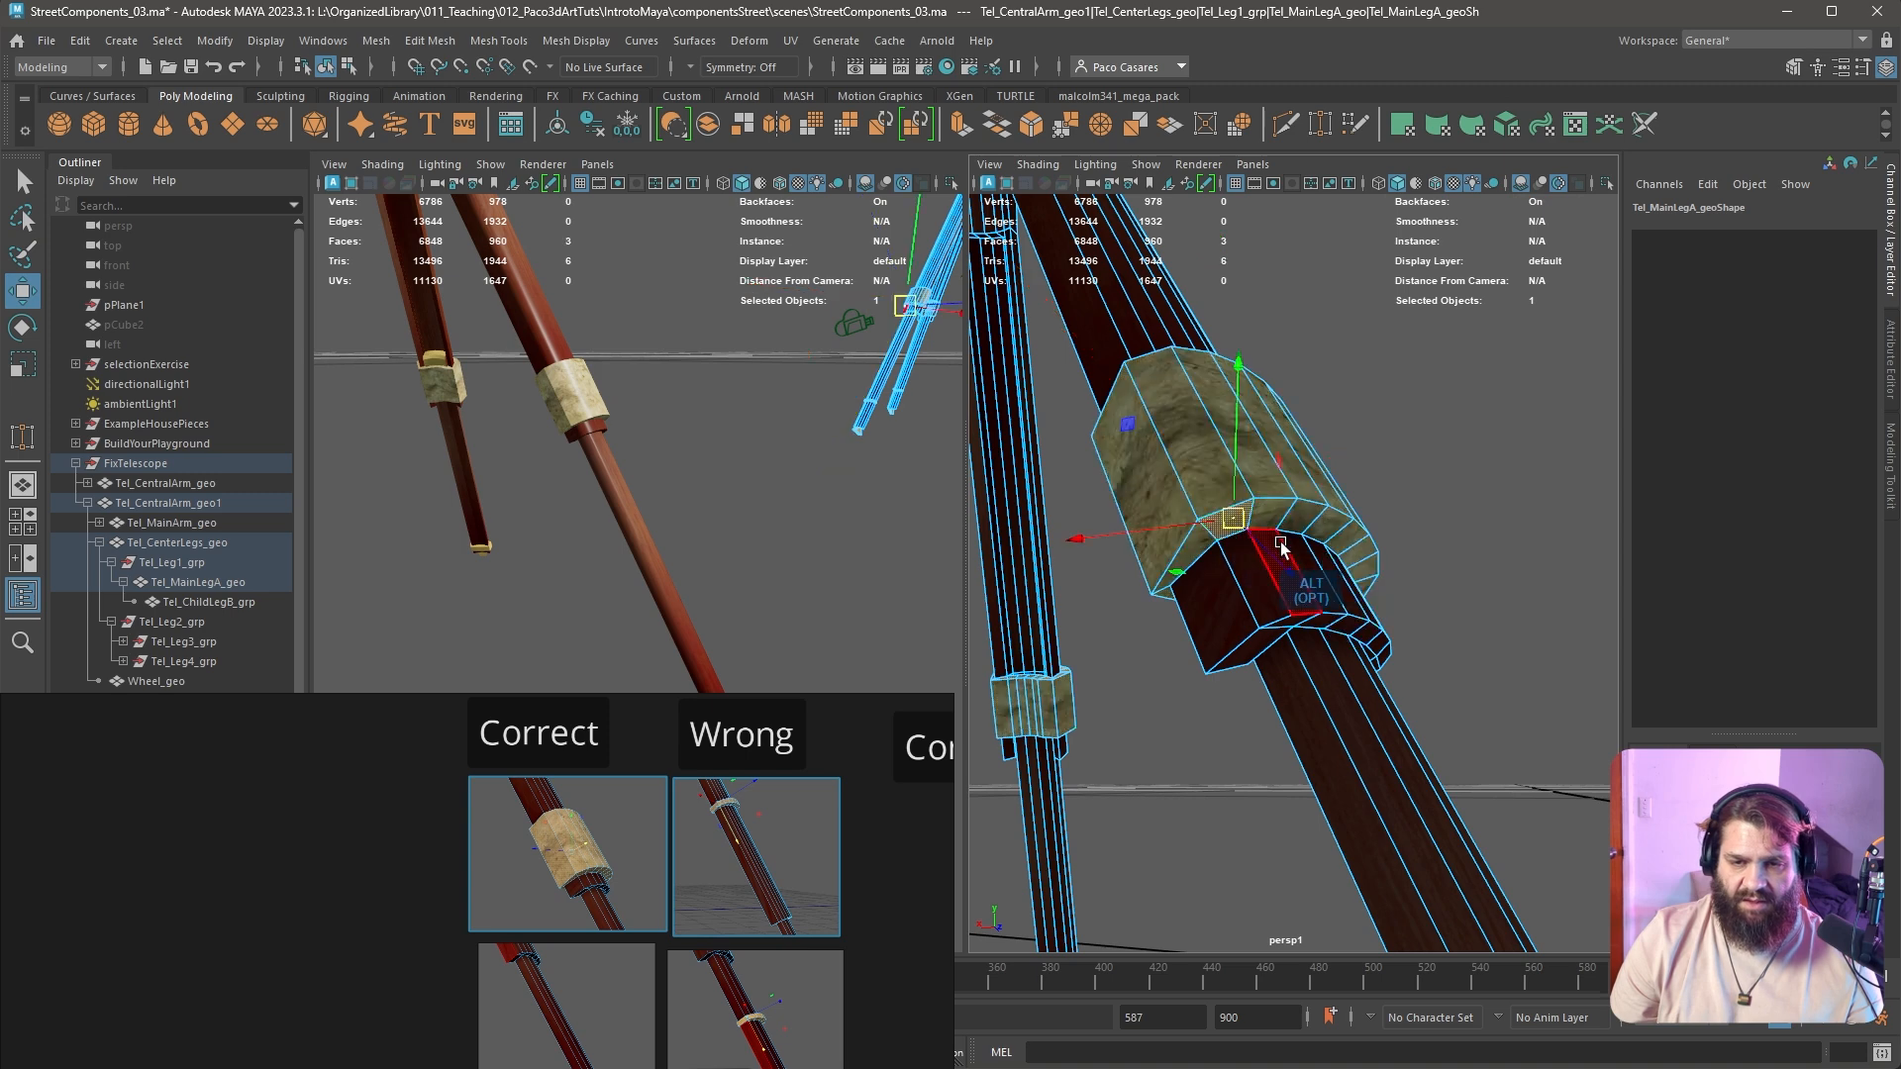
double_click(1278, 514, "shift")
left_click_drag(1325, 660, 1262, 685, "alt")
left_click(1244, 470)
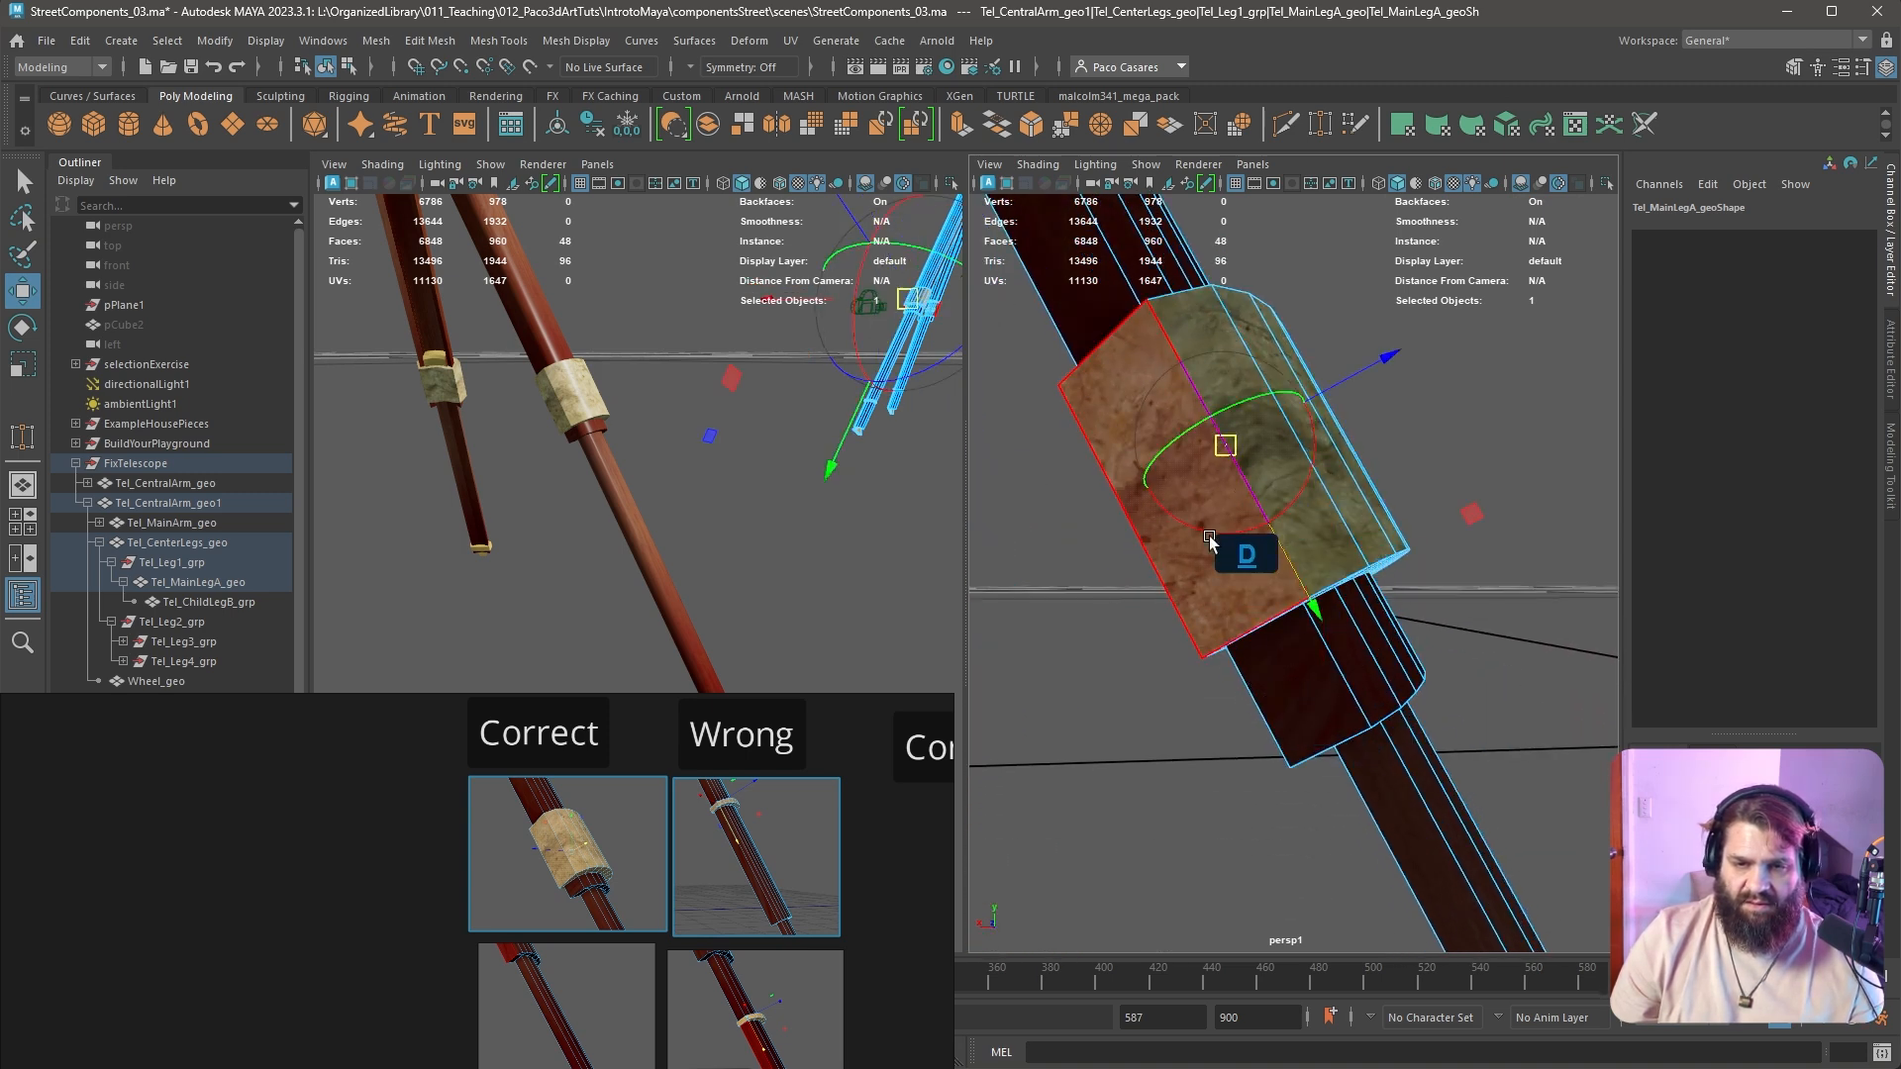
left_click_drag(1471, 648, 1432, 608, "alt")
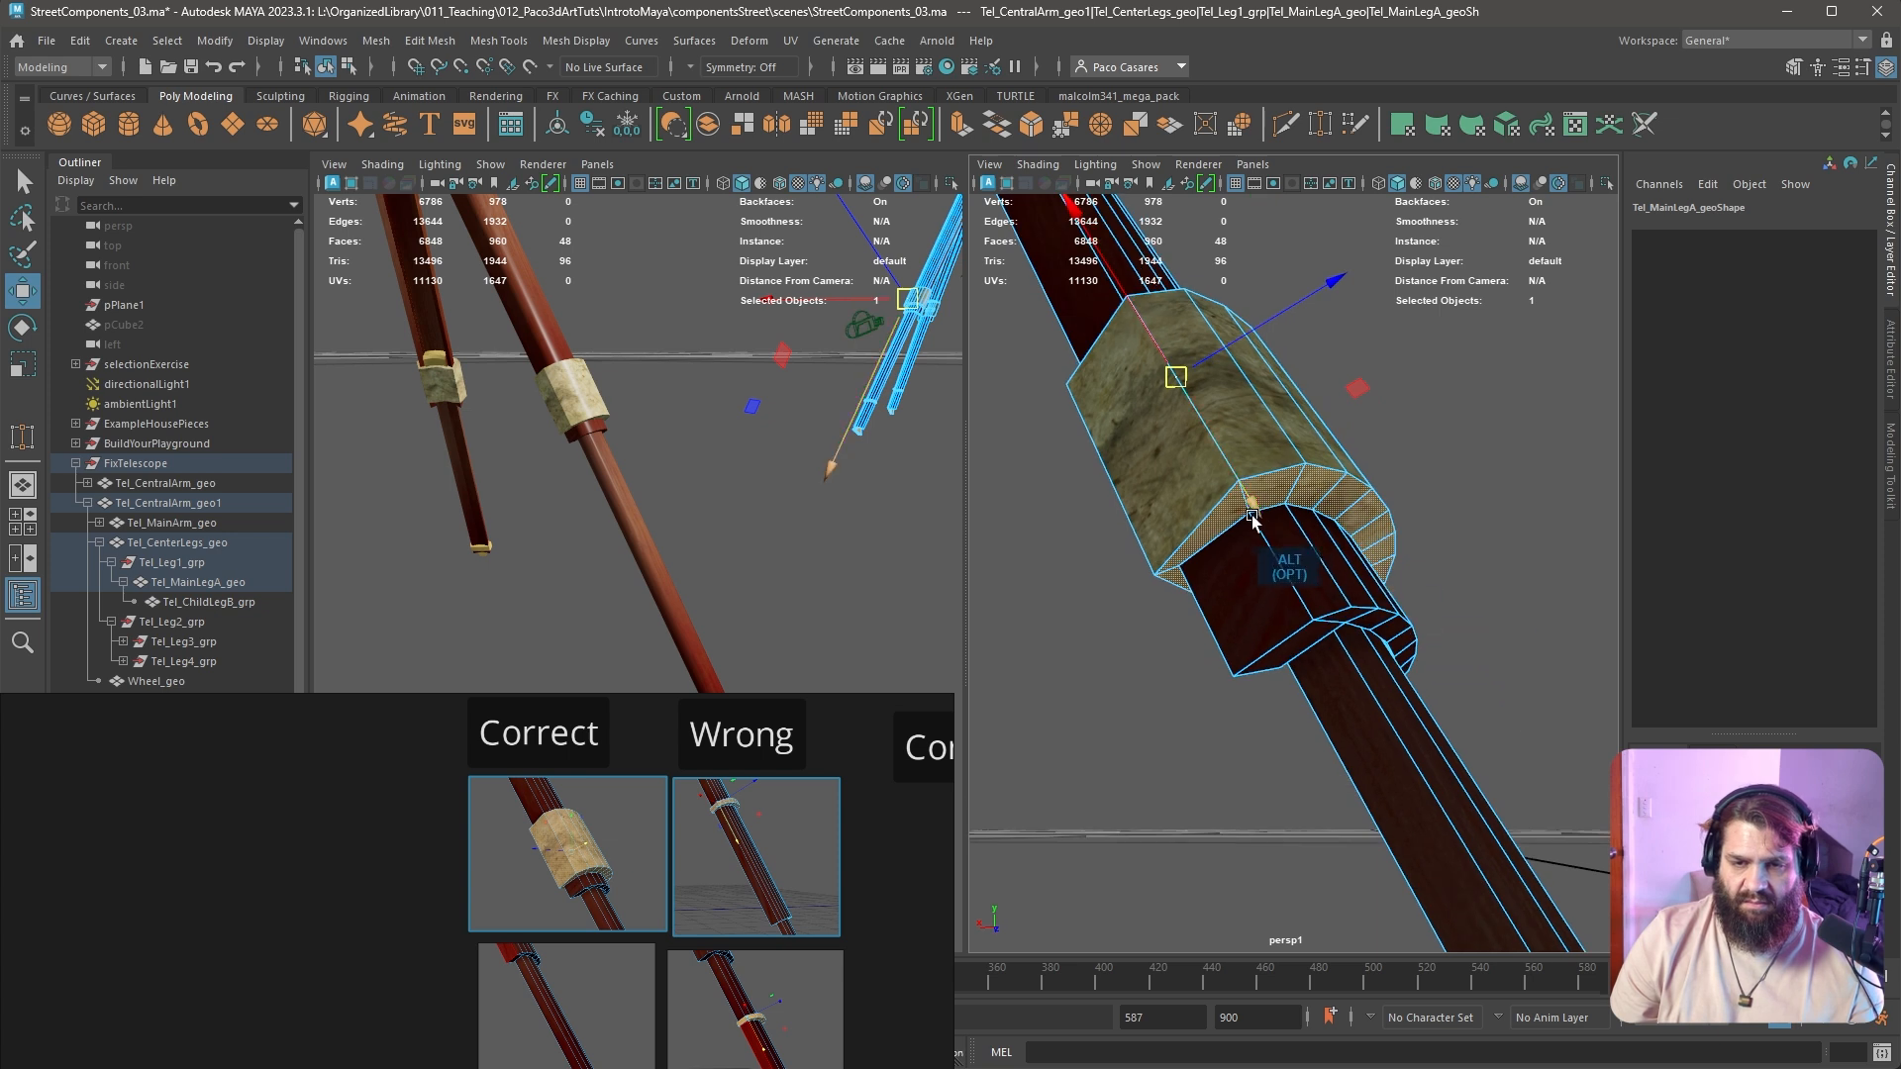
left_click_drag(1262, 525, 1291, 582)
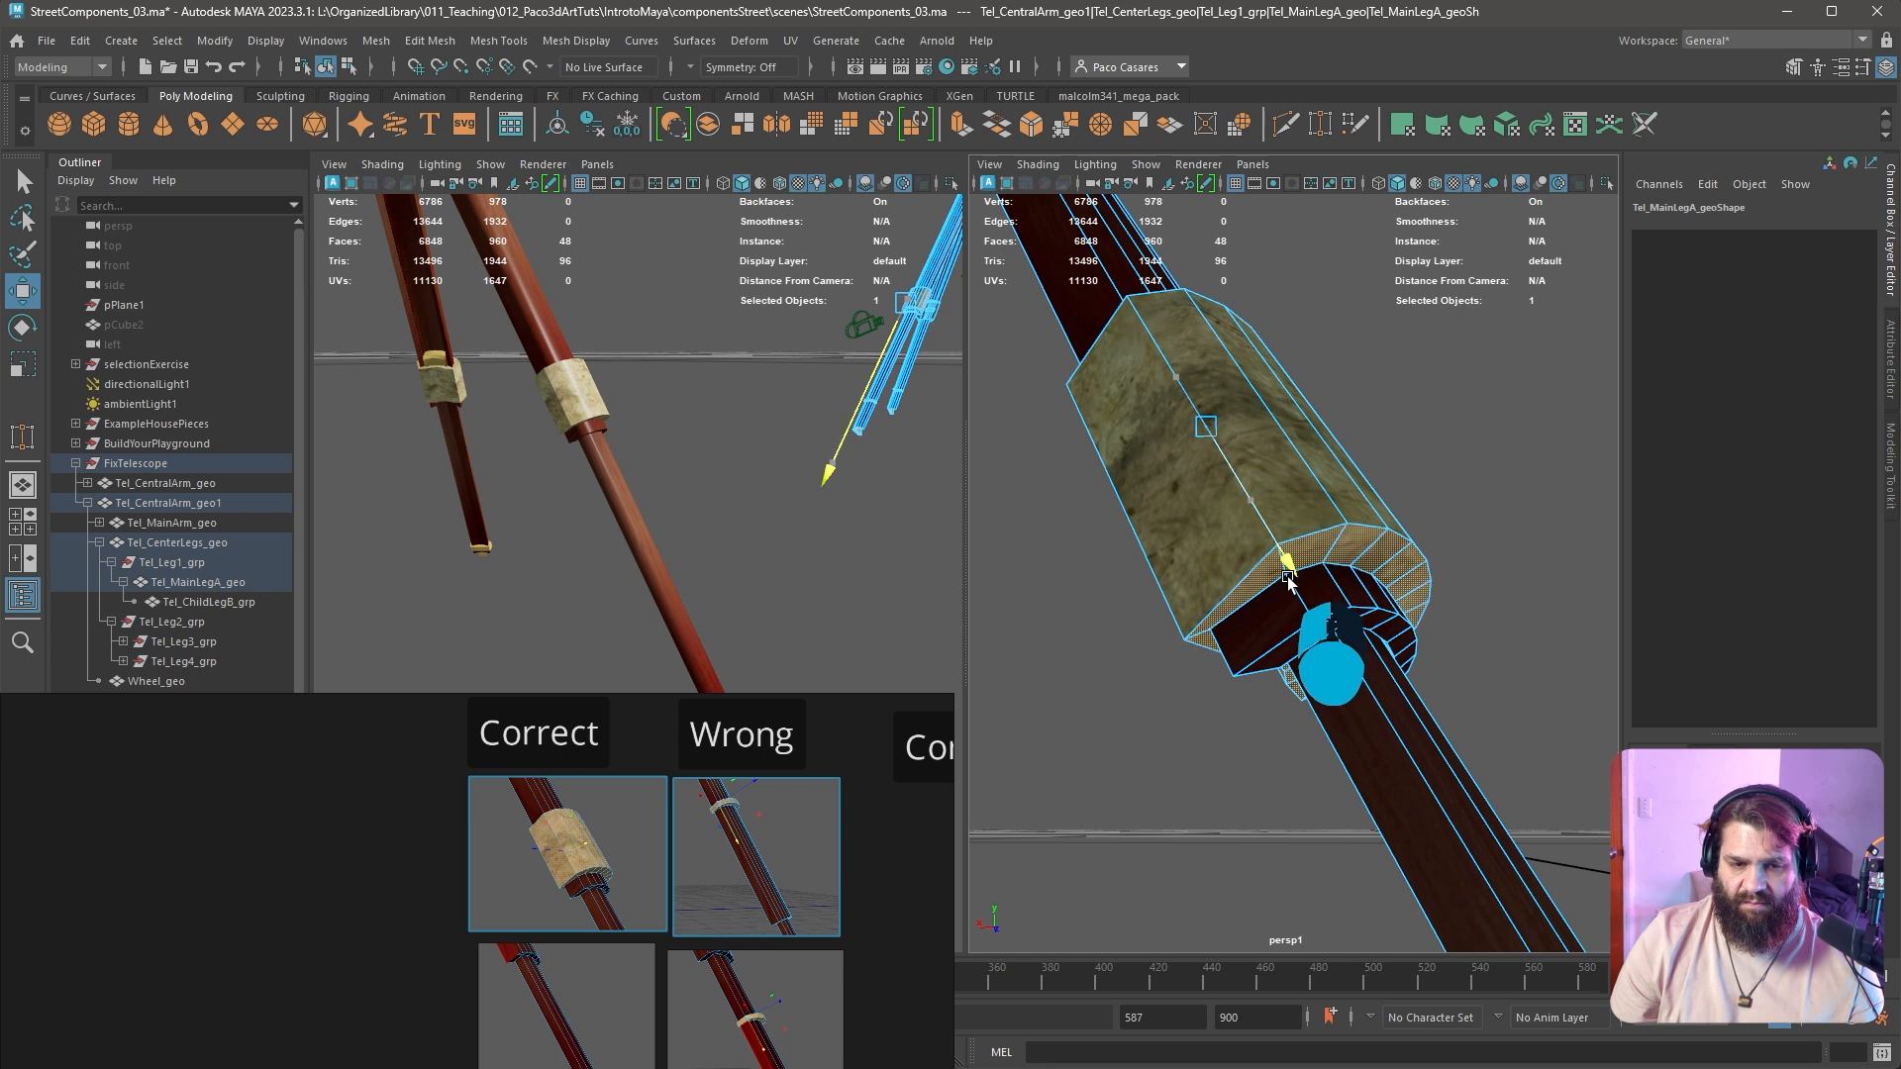
Following the lower-leg reference images, select all faces of the thin ring near the foot on Tel_ChildLegB_grp
scroll(820, 826, "down", 5)
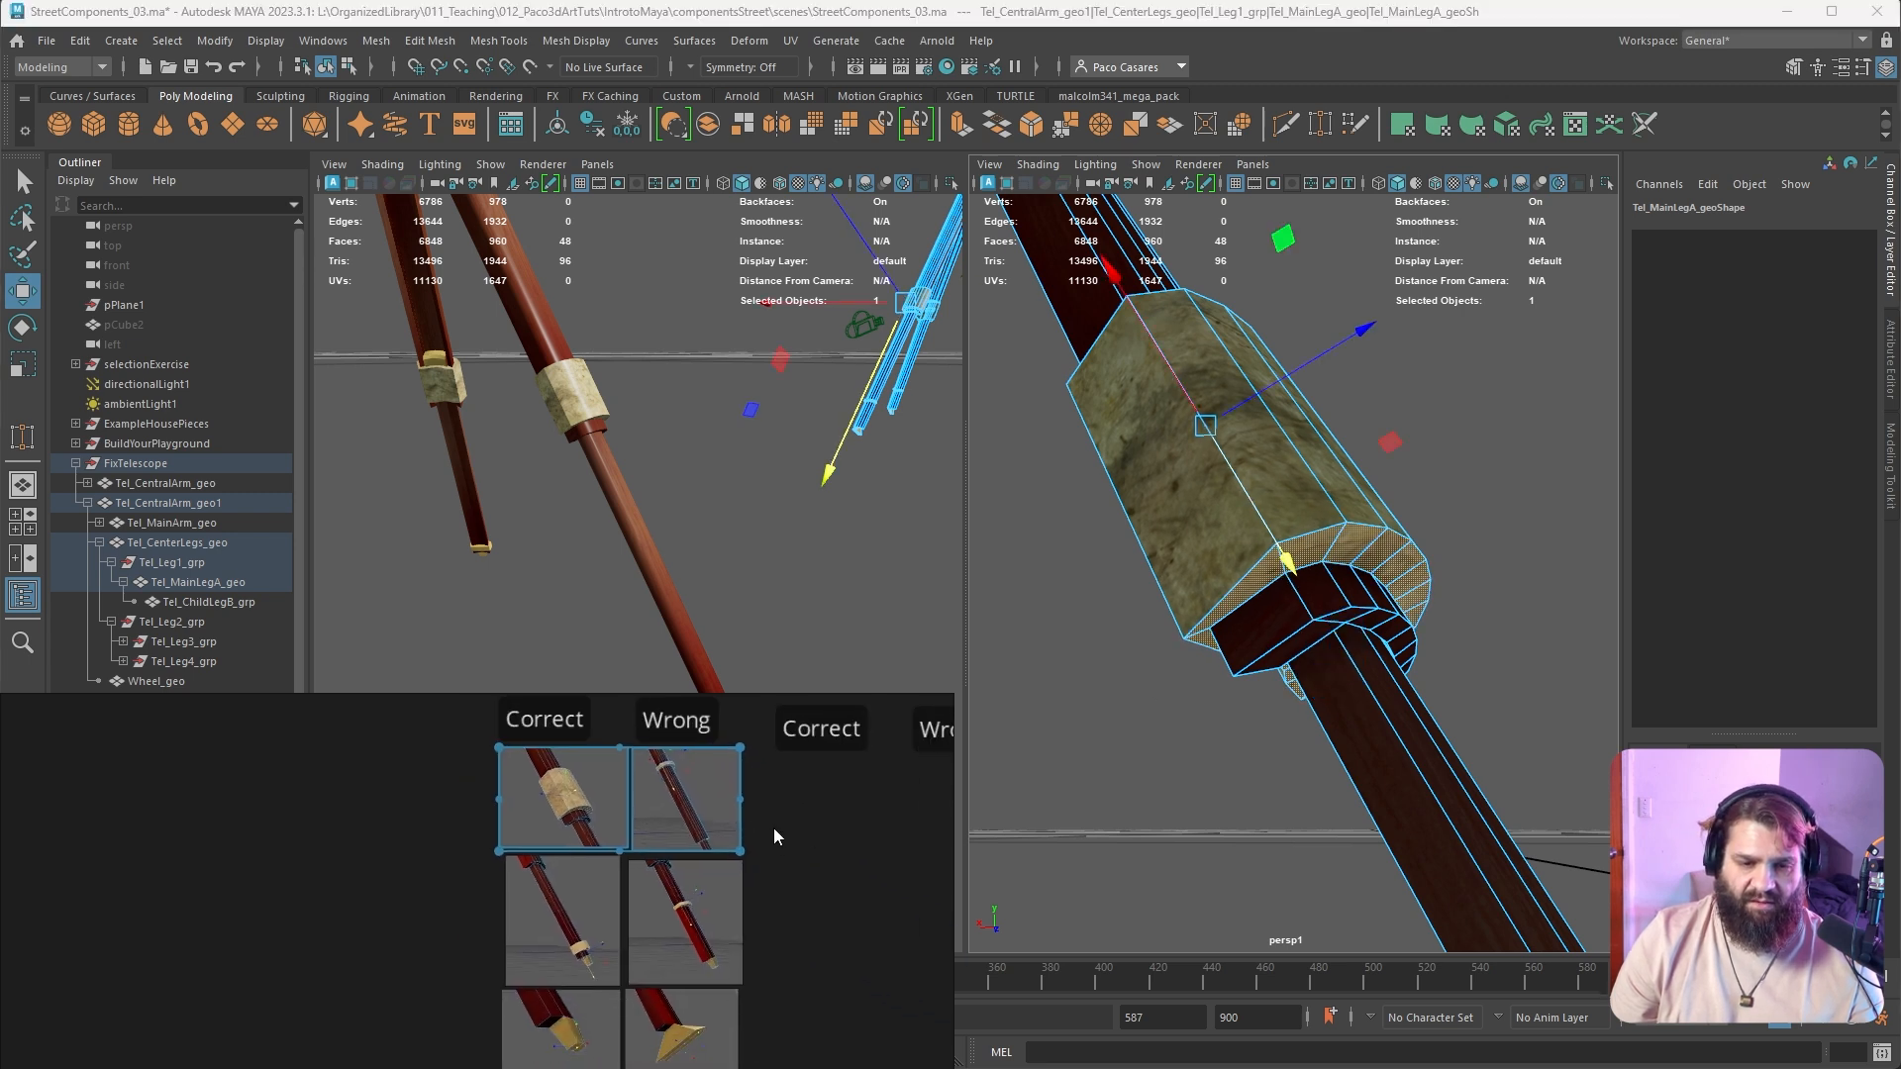
left_click(613, 838)
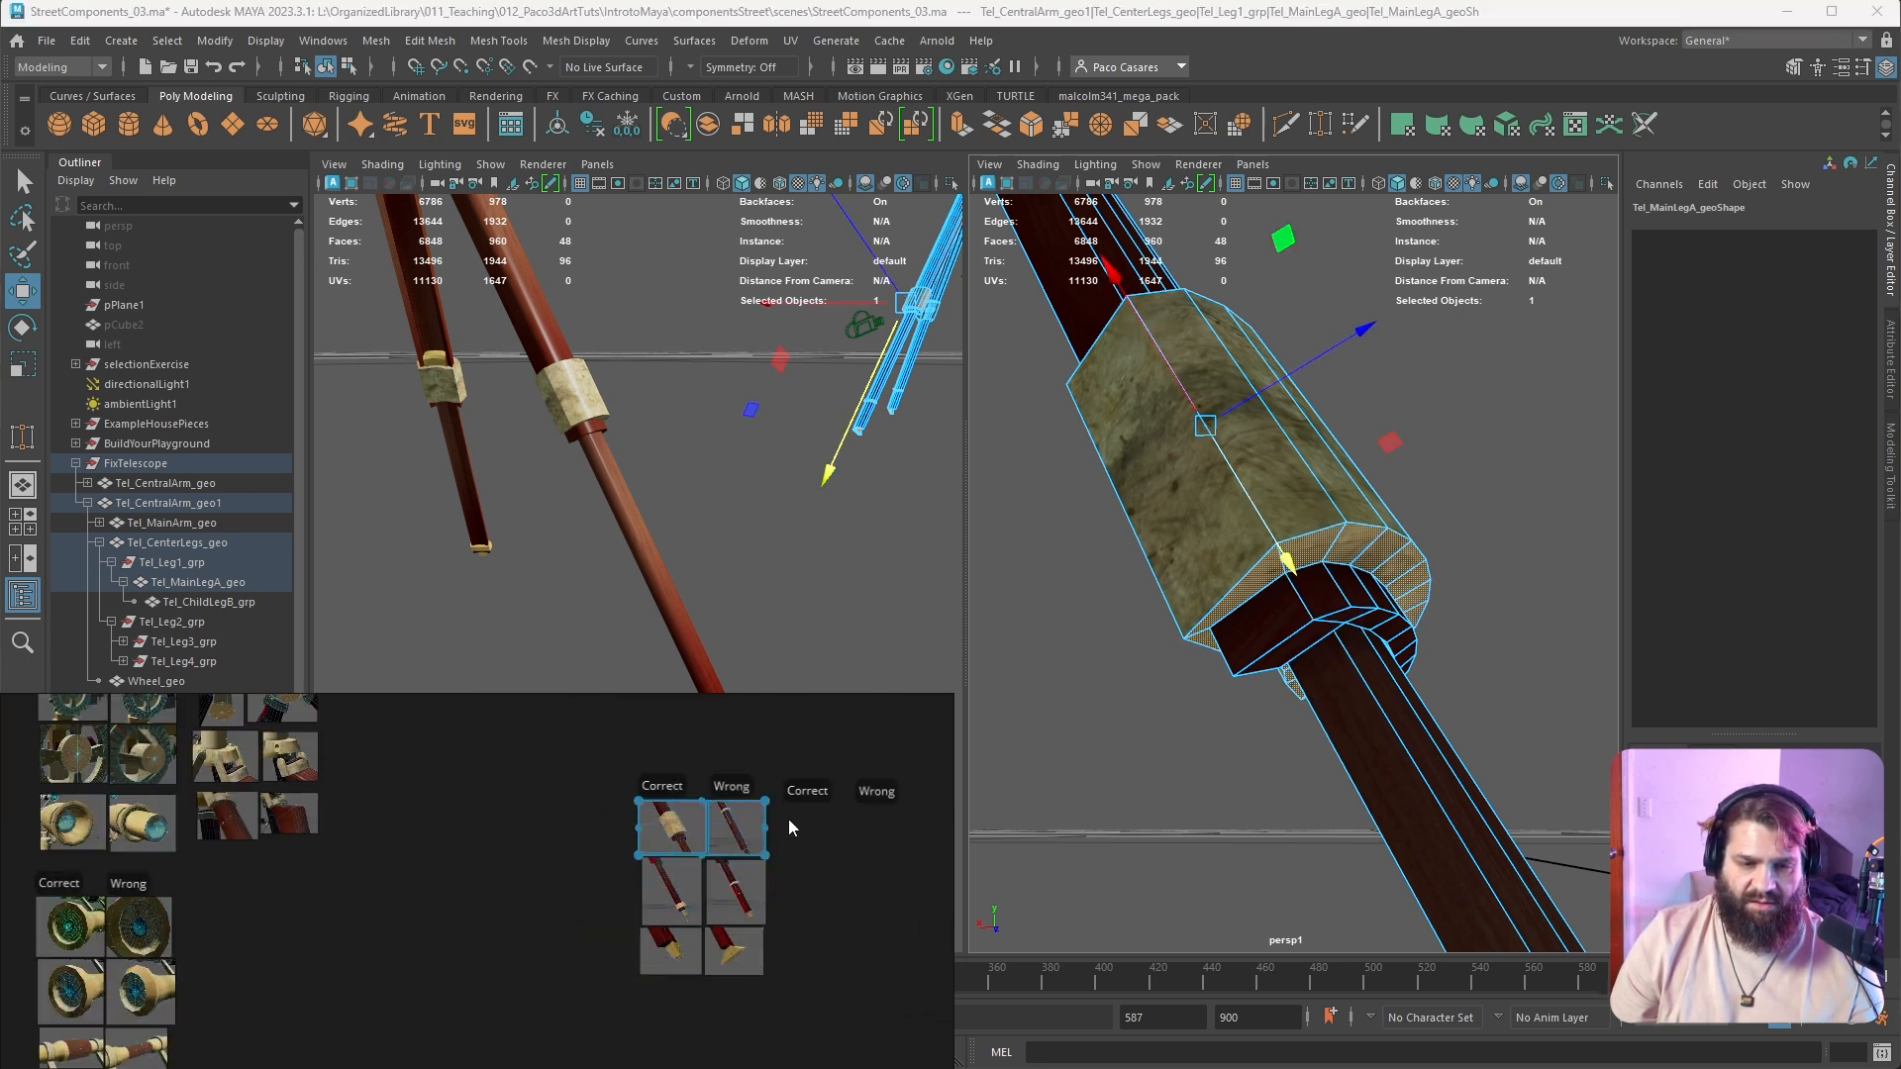
left_click_drag(750, 824, 312, 871)
scroll(723, 926, "up", 6)
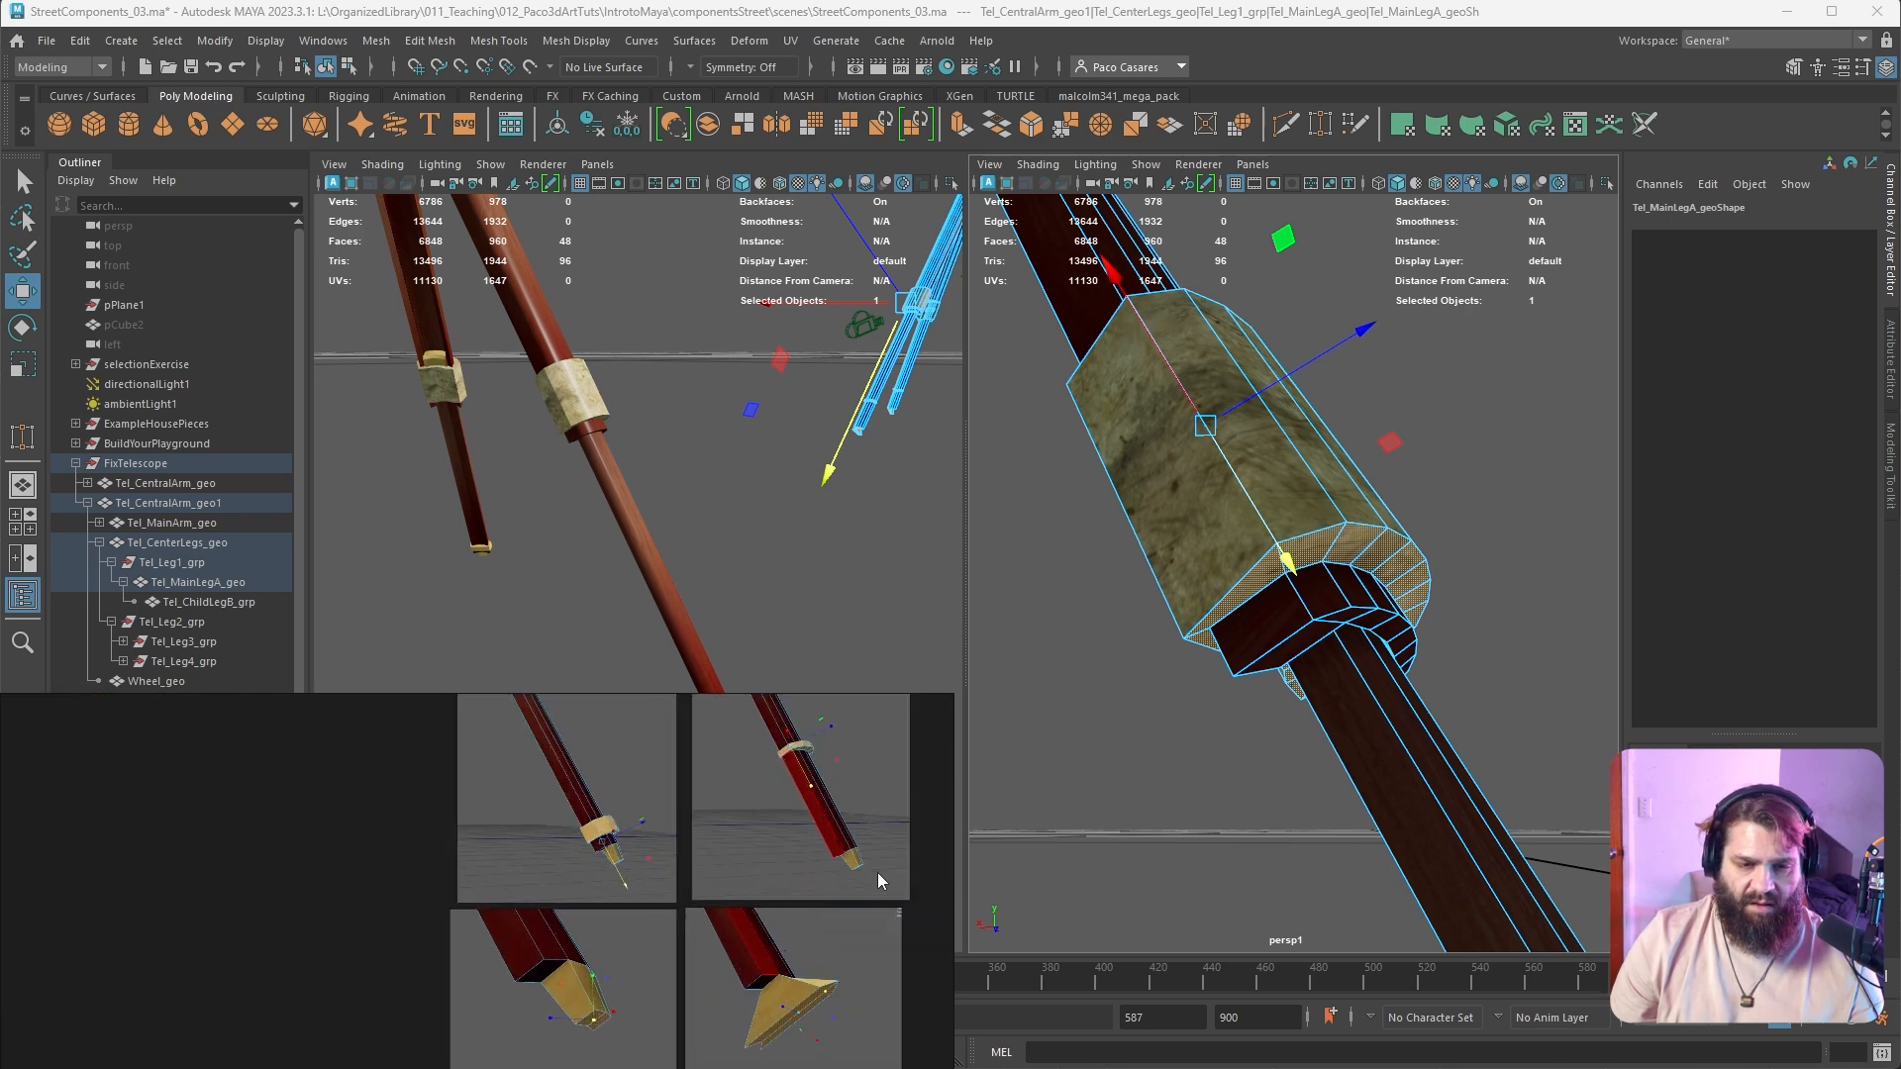
left_click_drag(1259, 822, 1232, 657, "alt")
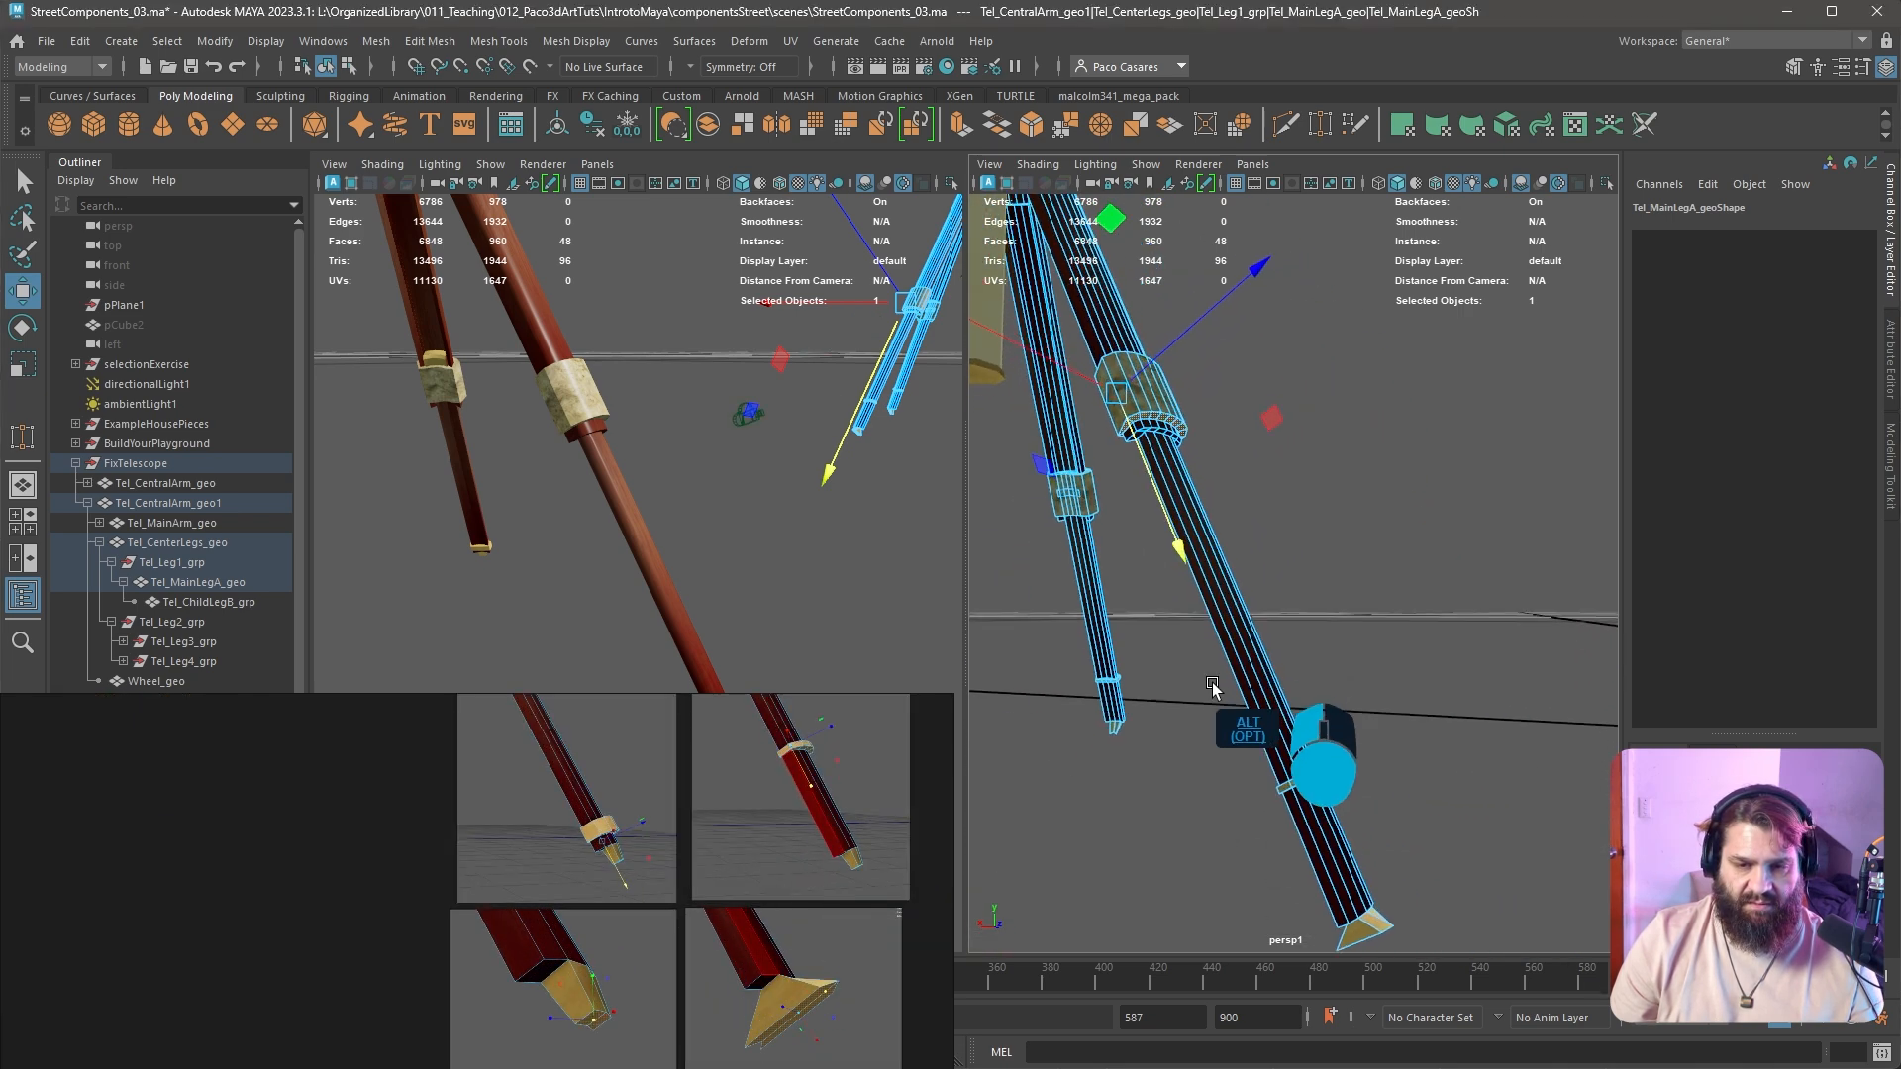
right_click_drag(1232, 657, 1333, 737, "alt")
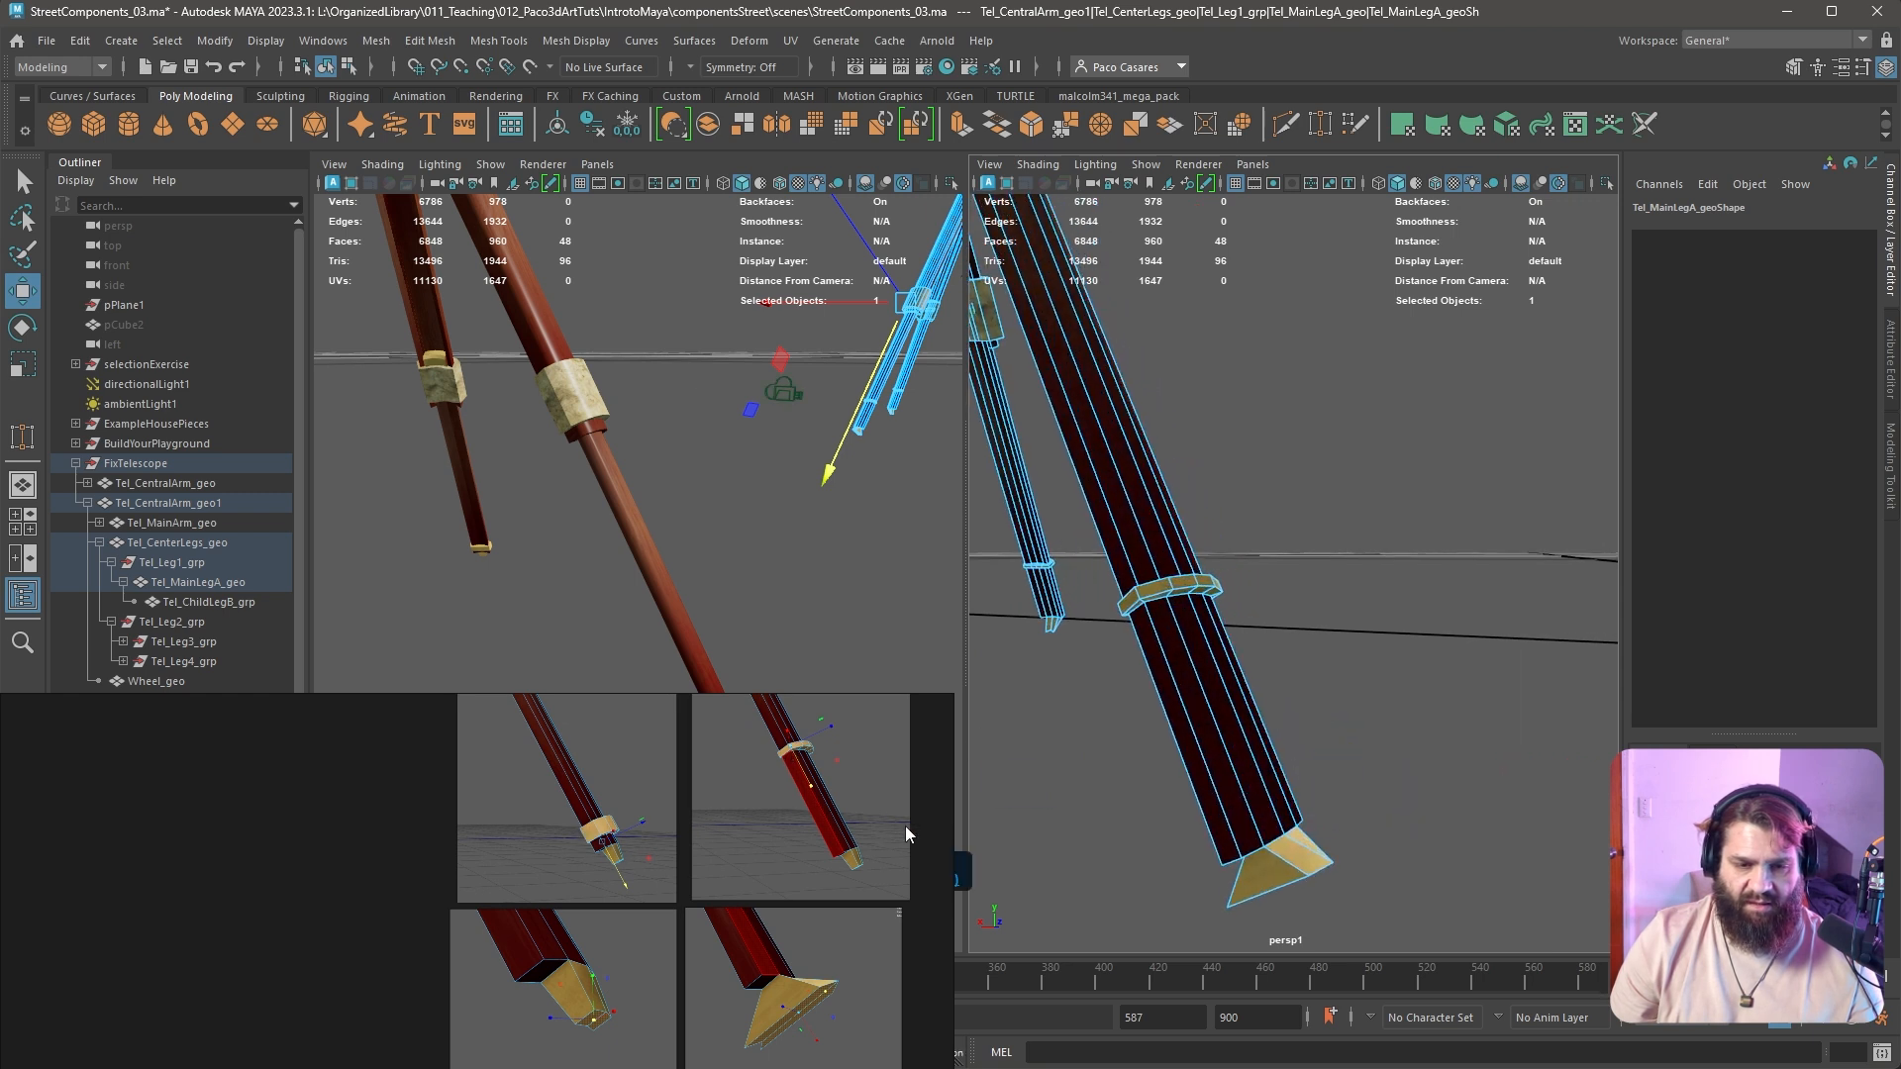
right_click_drag(1151, 579, 1186, 632, "alt")
middle_click_drag(1103, 626, 1192, 632, "alt")
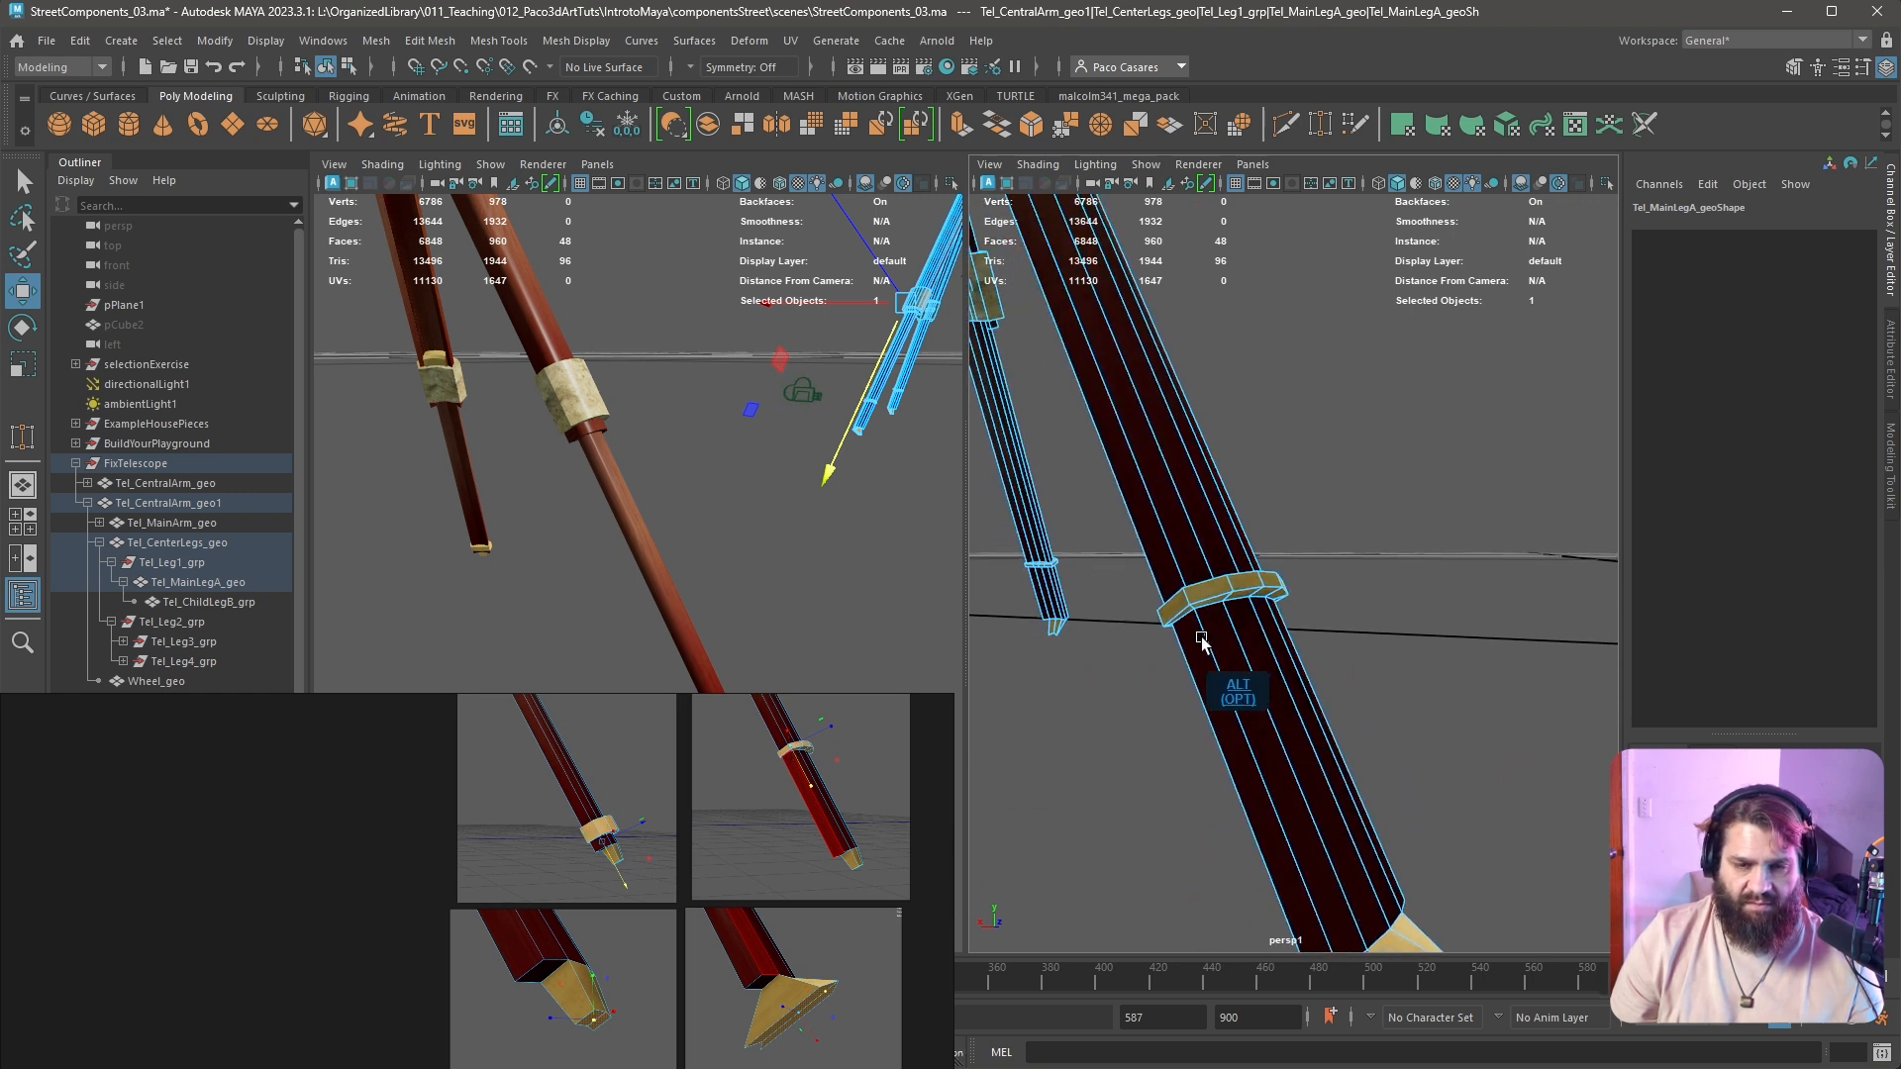
right_click_drag(1074, 550, 1134, 657, "alt")
left_click(1111, 610)
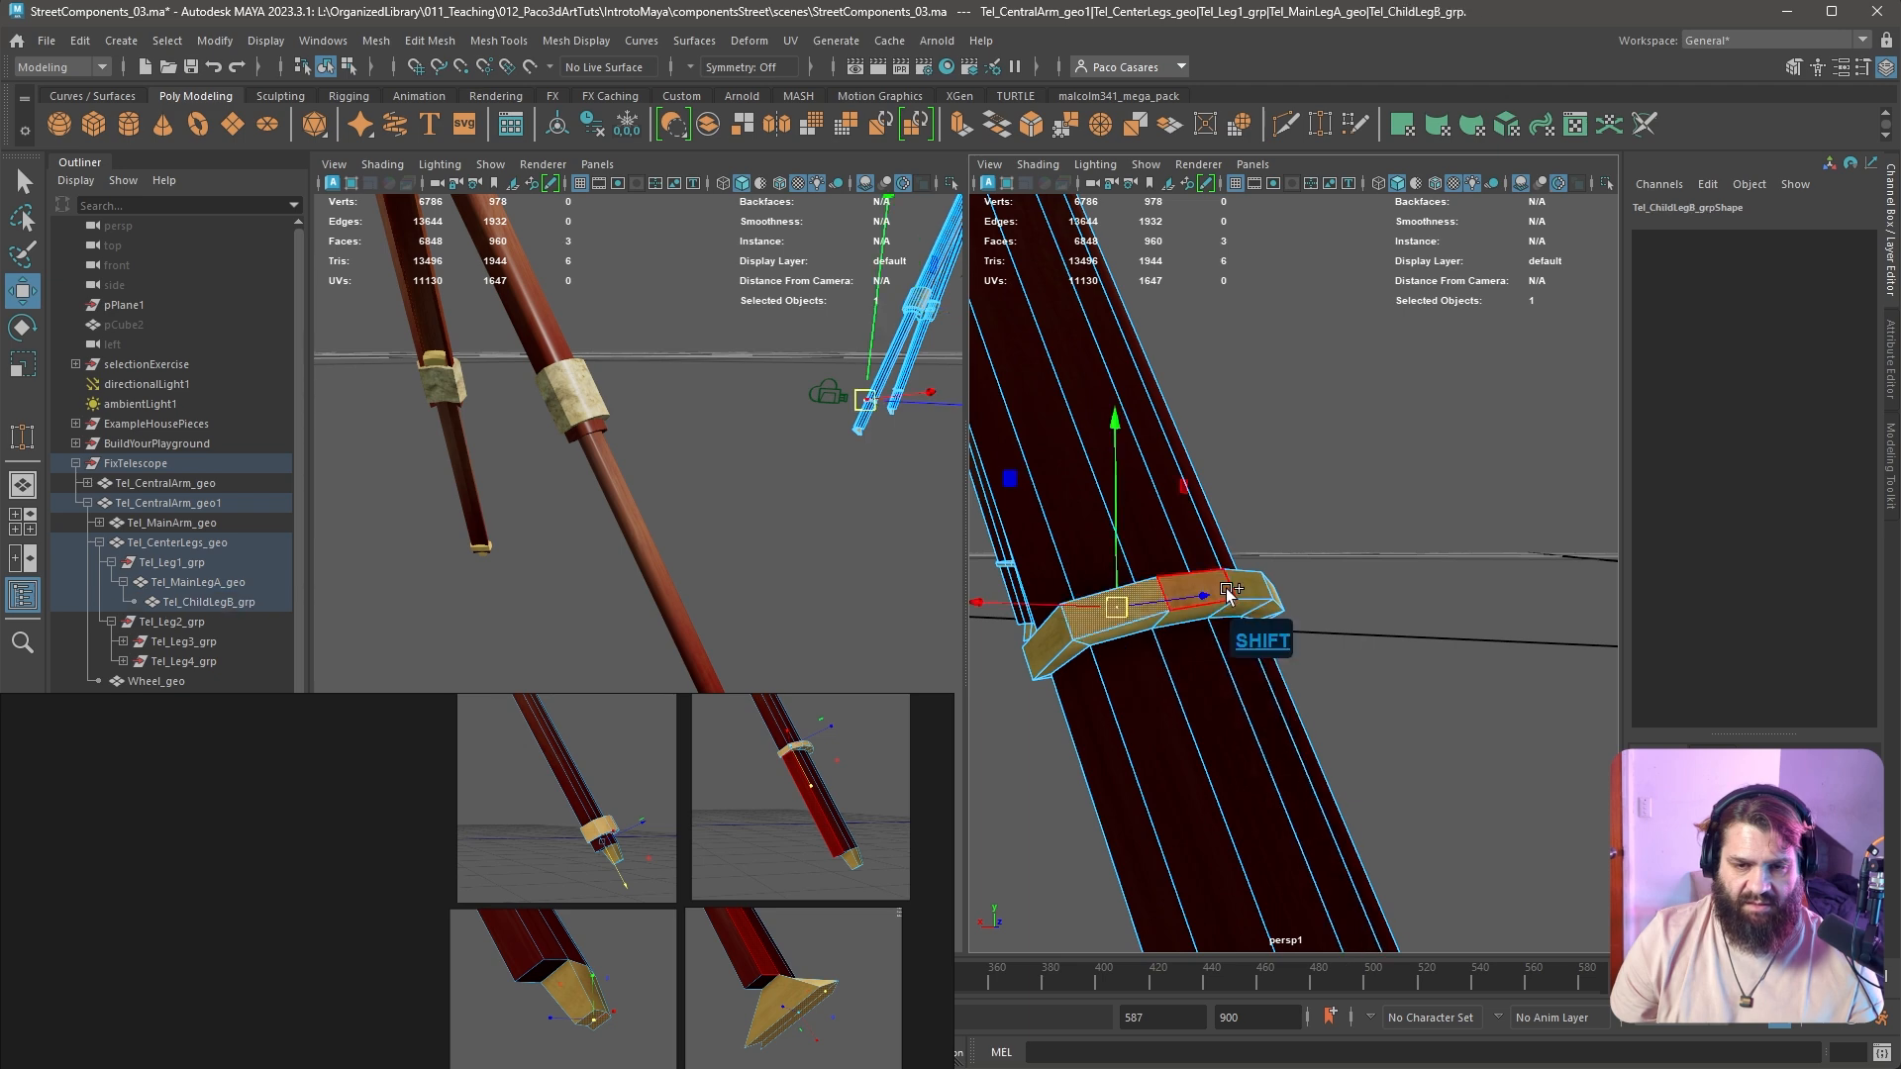
double_click(1188, 579, "shift")
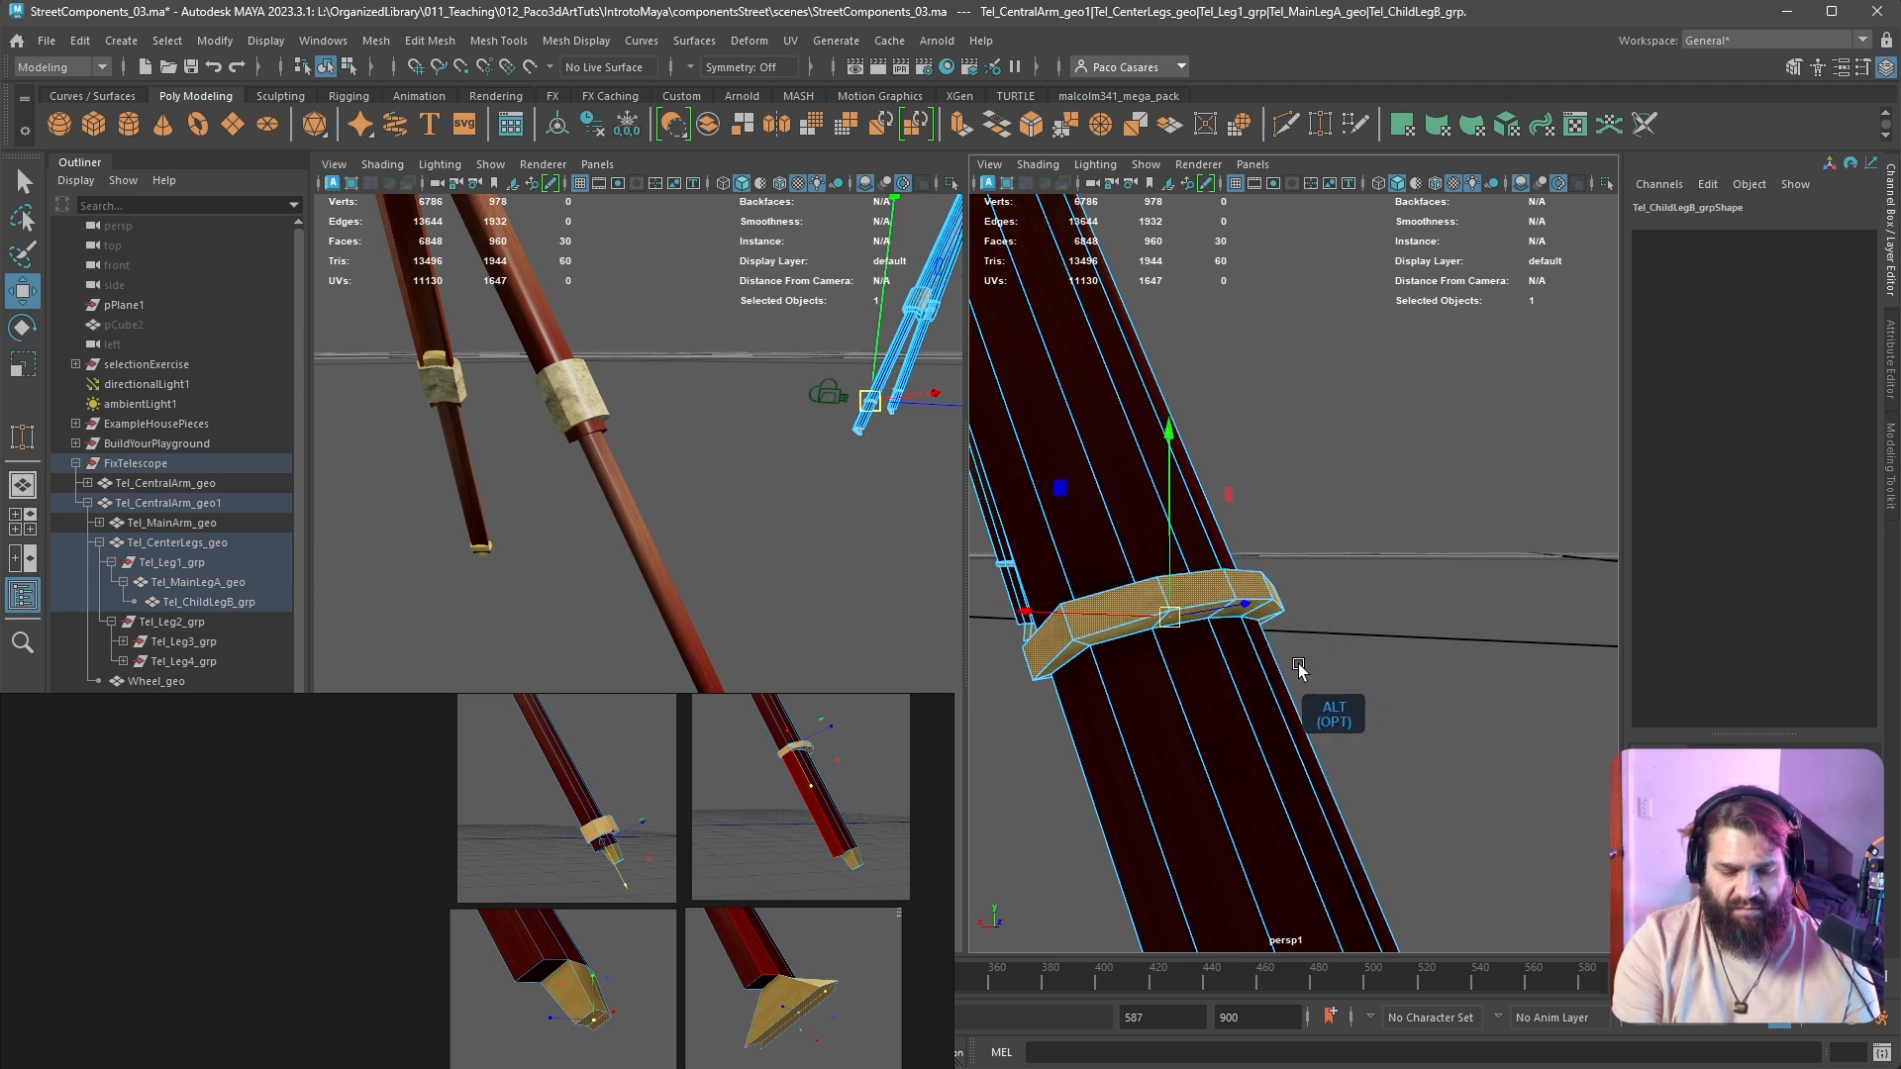
key("shift+period")
Make the thin ring taller along the leg's direction and slide it down to just above the foot
mouse_move(1298, 663)
left_mouse_down("alt")
mouse_move(1208, 671)
mouse_move(1213, 618)
mouse_move(1120, 638)
mouse_move(1326, 594)
mouse_move(1322, 704)
mouse_move(1441, 782)
mouse_move(1292, 692)
left_mouse_up("alt")
left_click(1274, 683)
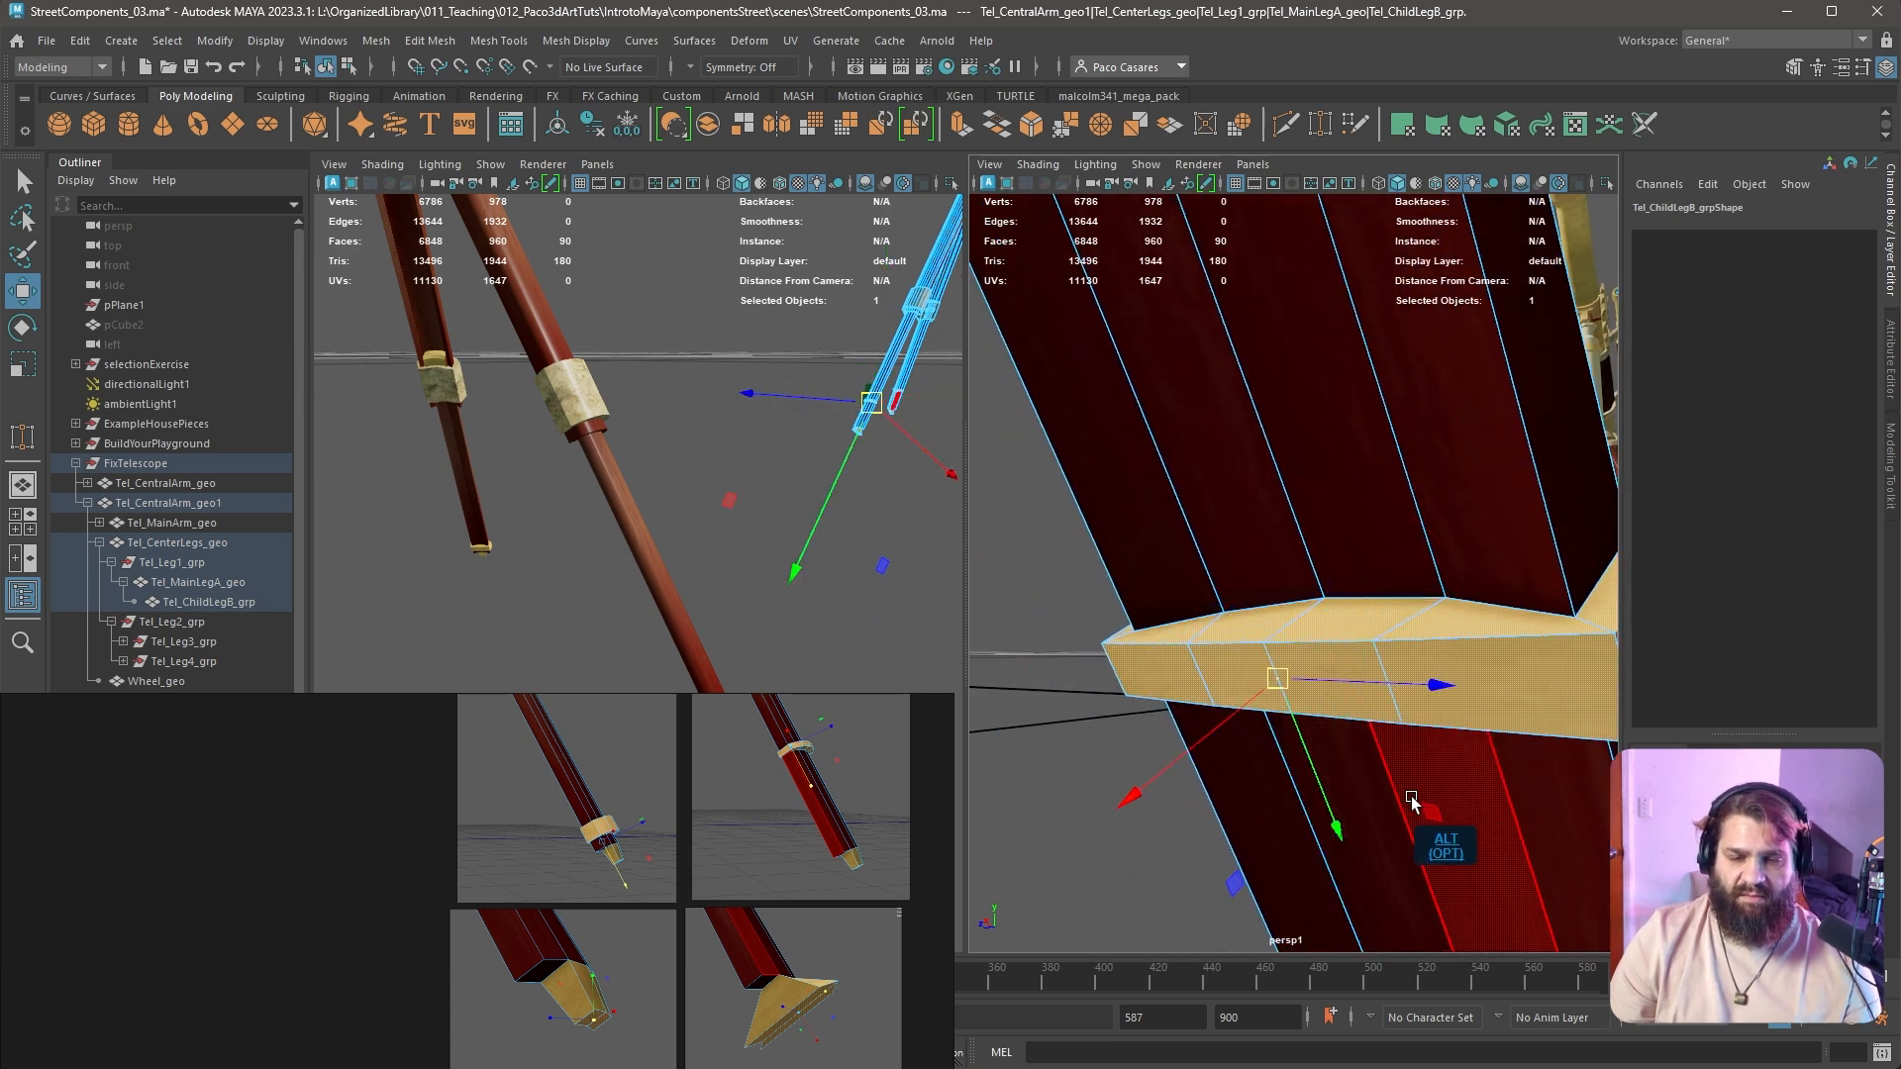
left_click_drag(1324, 798, 1575, 1023, "alt")
key("r")
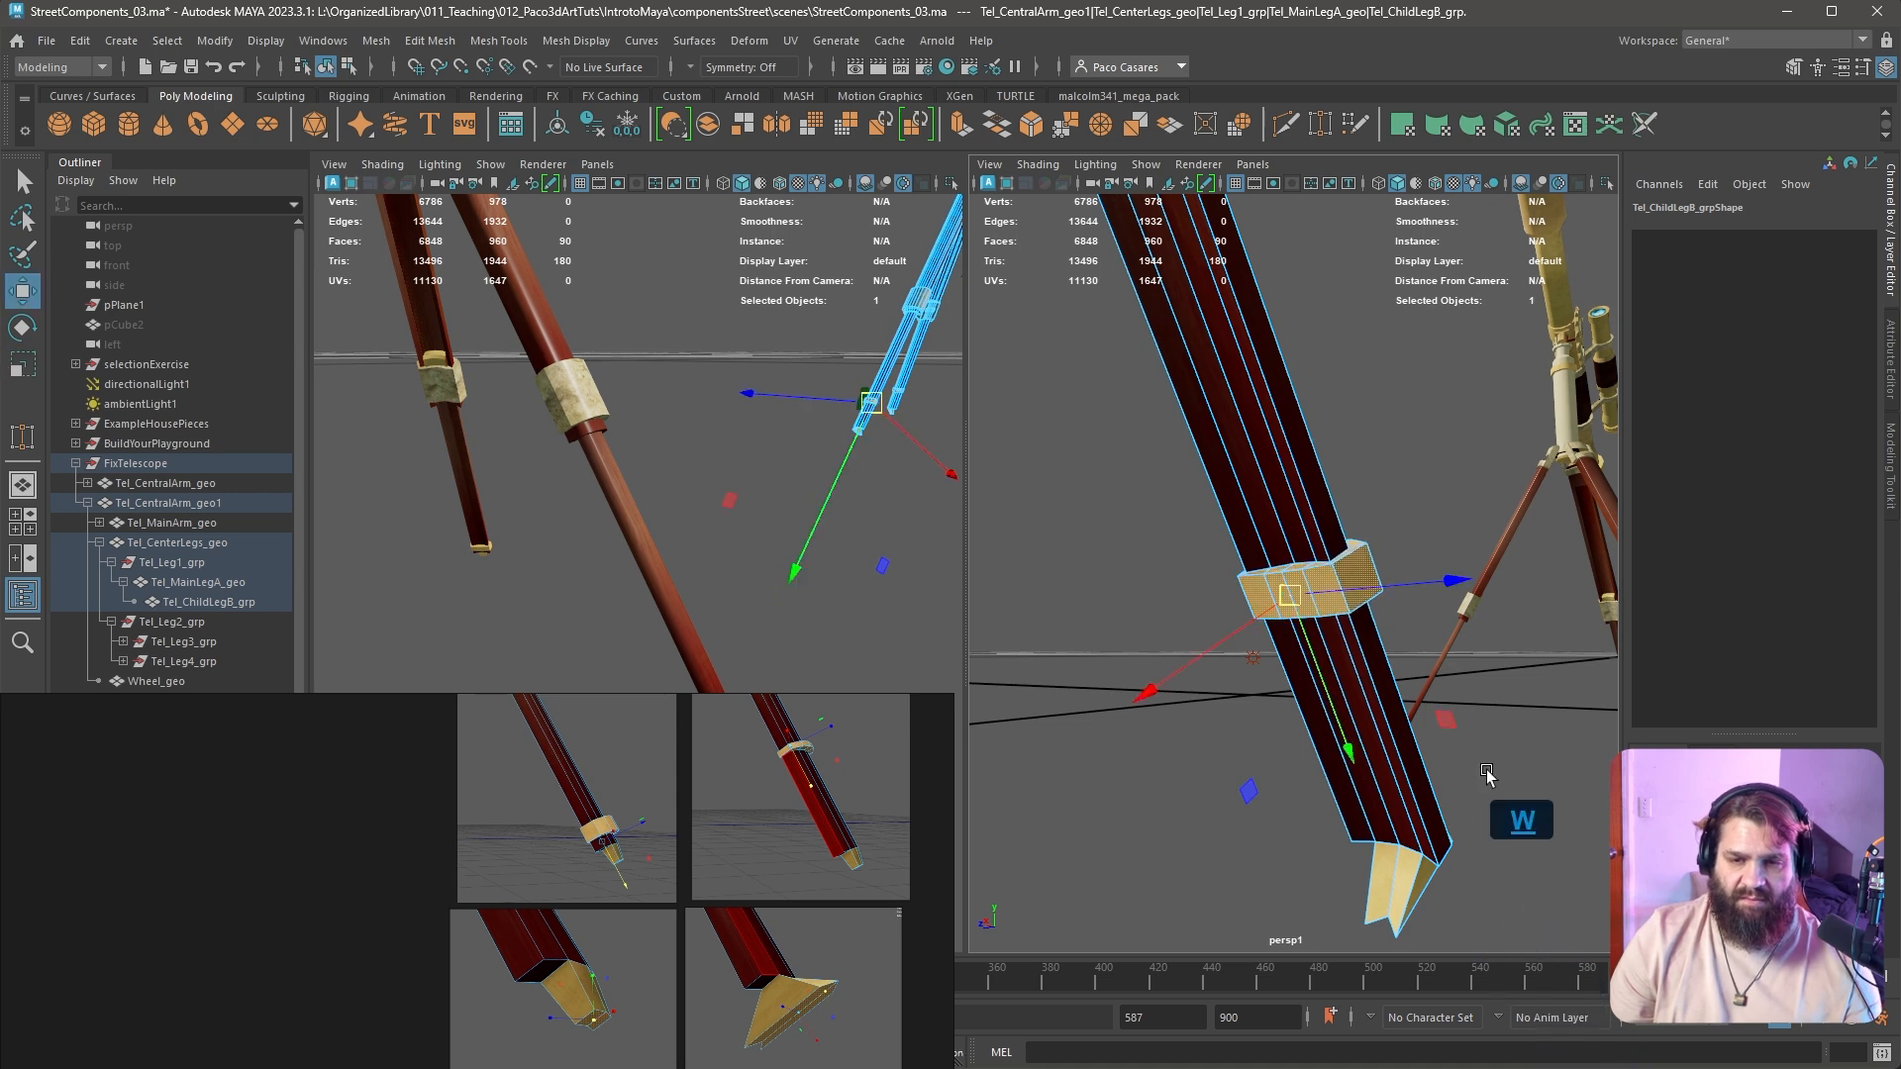
left_click_drag(1335, 709, 1256, 764)
right_click_drag(1255, 763, 1321, 794, "alt")
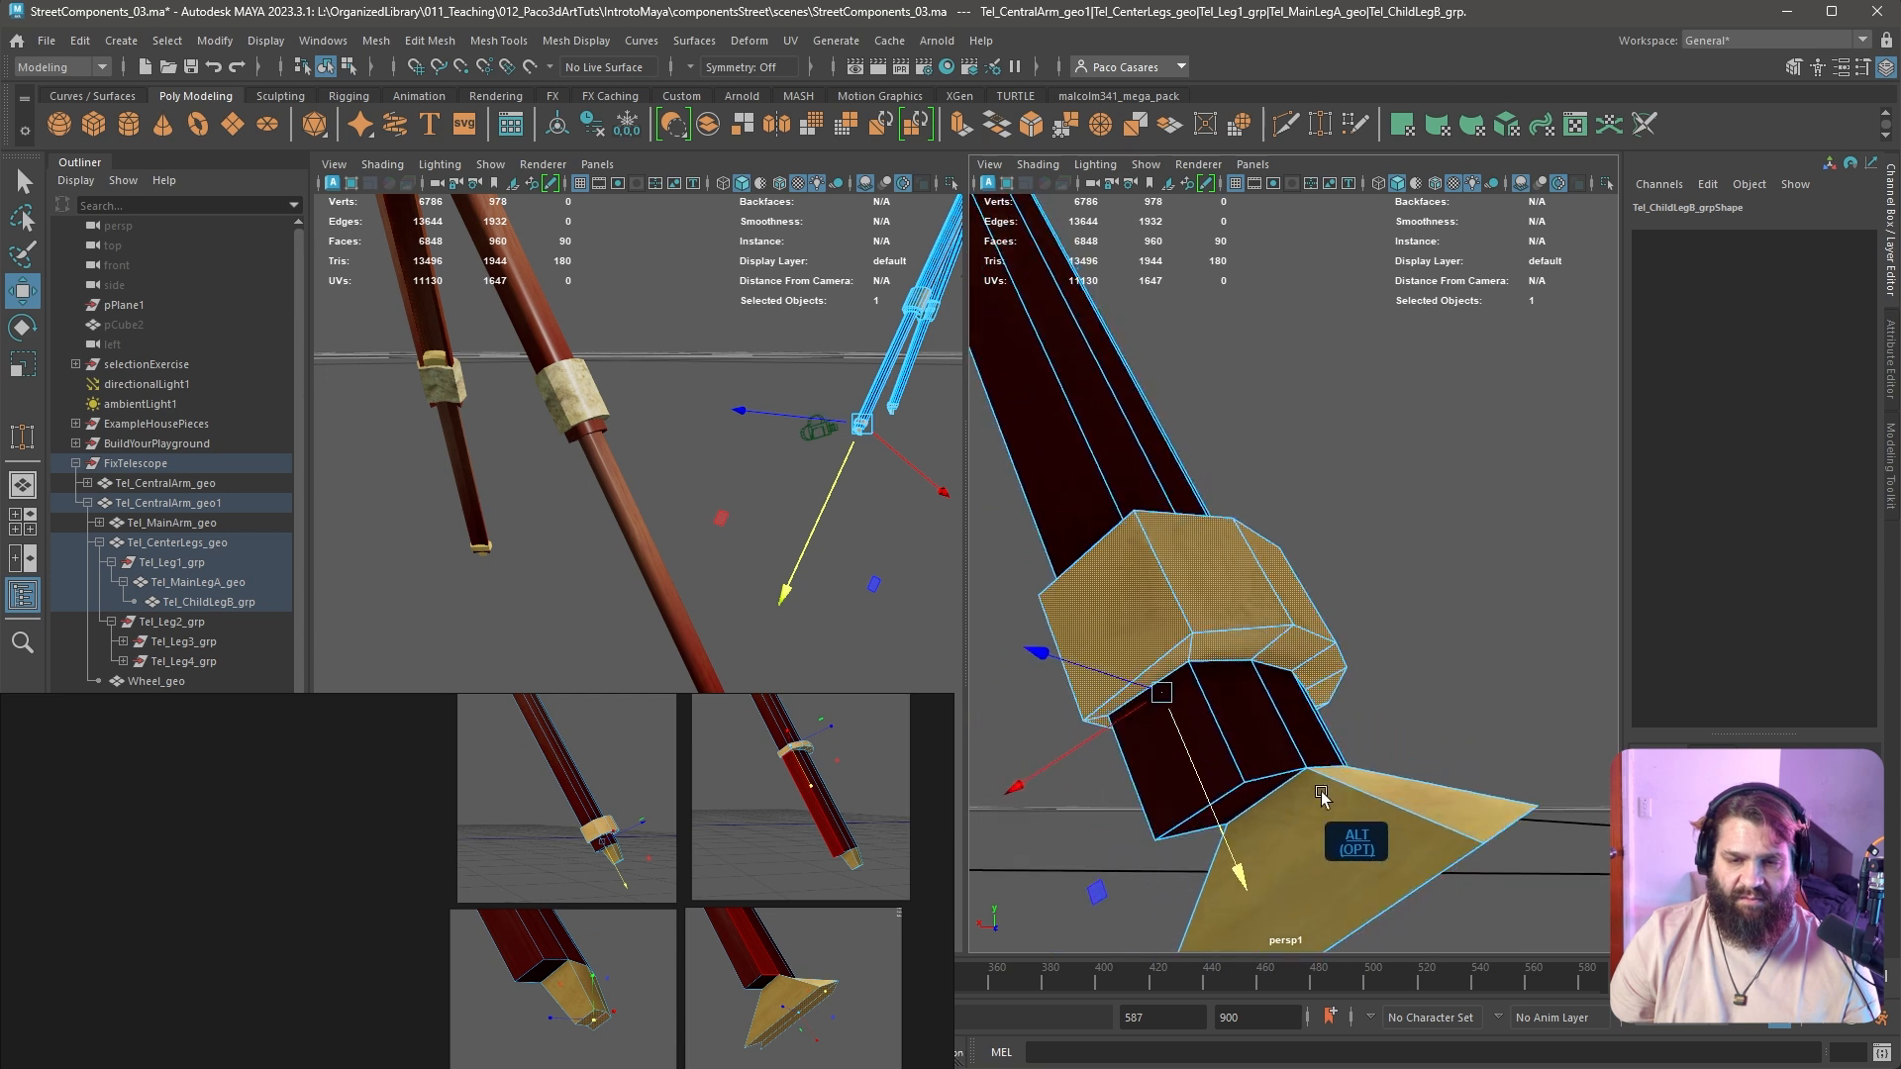
Select the bottom faces of the flared foot, align their pivot to the edge and scale them inward into a narrow tip
left_click_drag(1222, 827, 1325, 562)
right_click_drag(1296, 519, 1281, 569)
left_click_drag(1249, 541, 1296, 623)
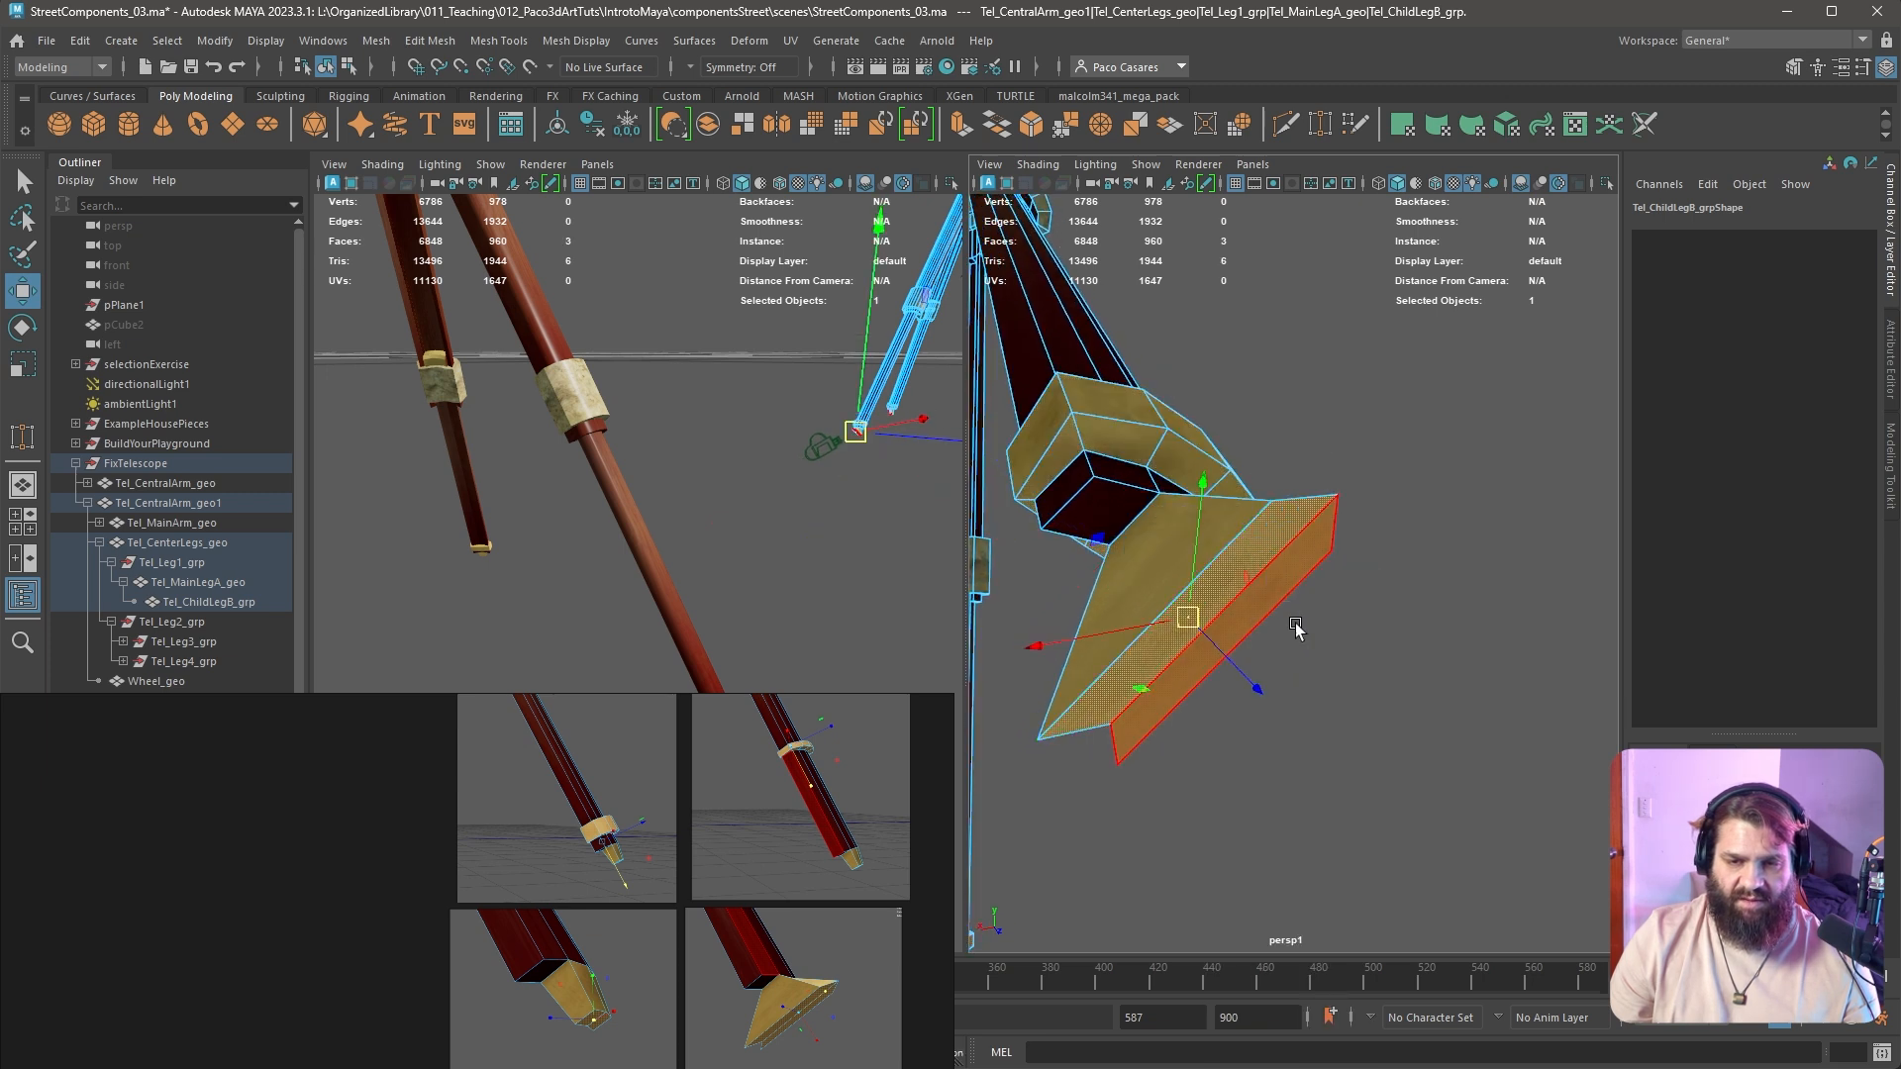
left_click(1298, 571, "shift")
key("e")
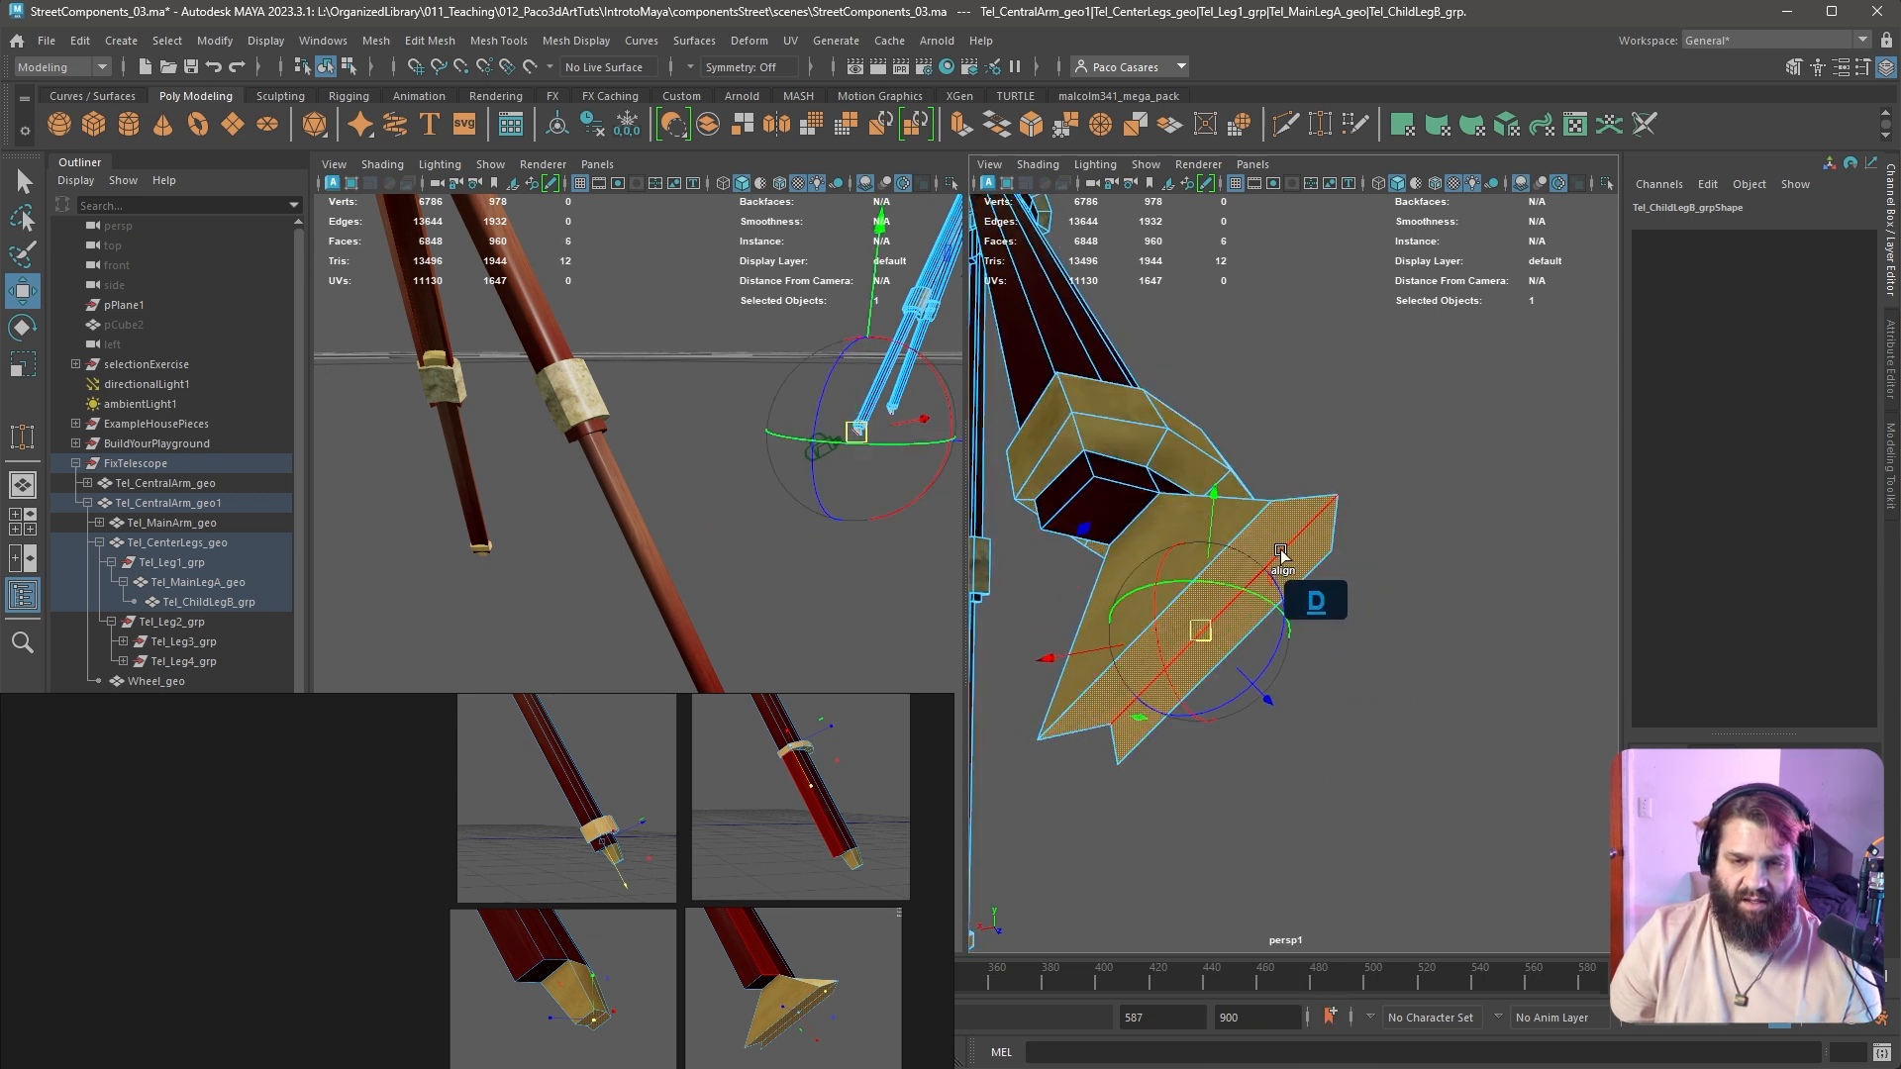
key("d")
key("e")
key("r")
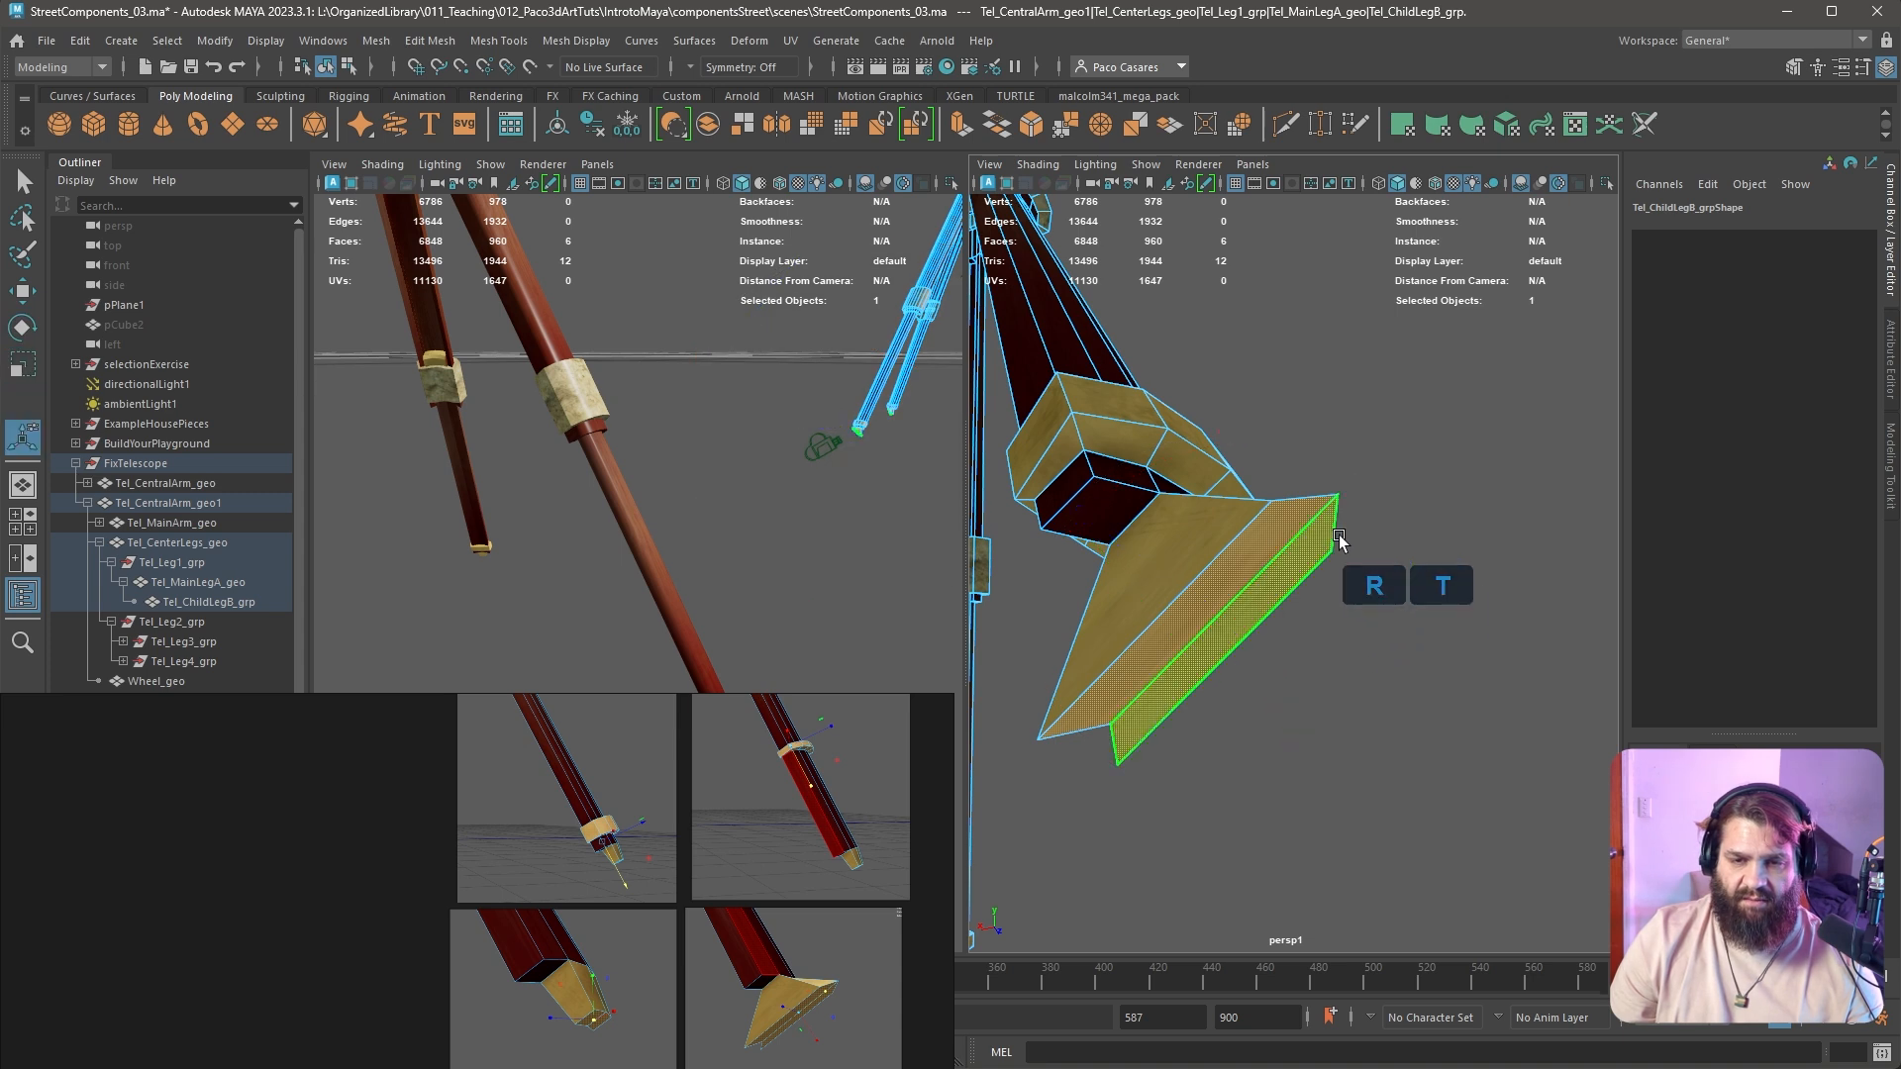
middle_click_drag(1339, 532, 1271, 587)
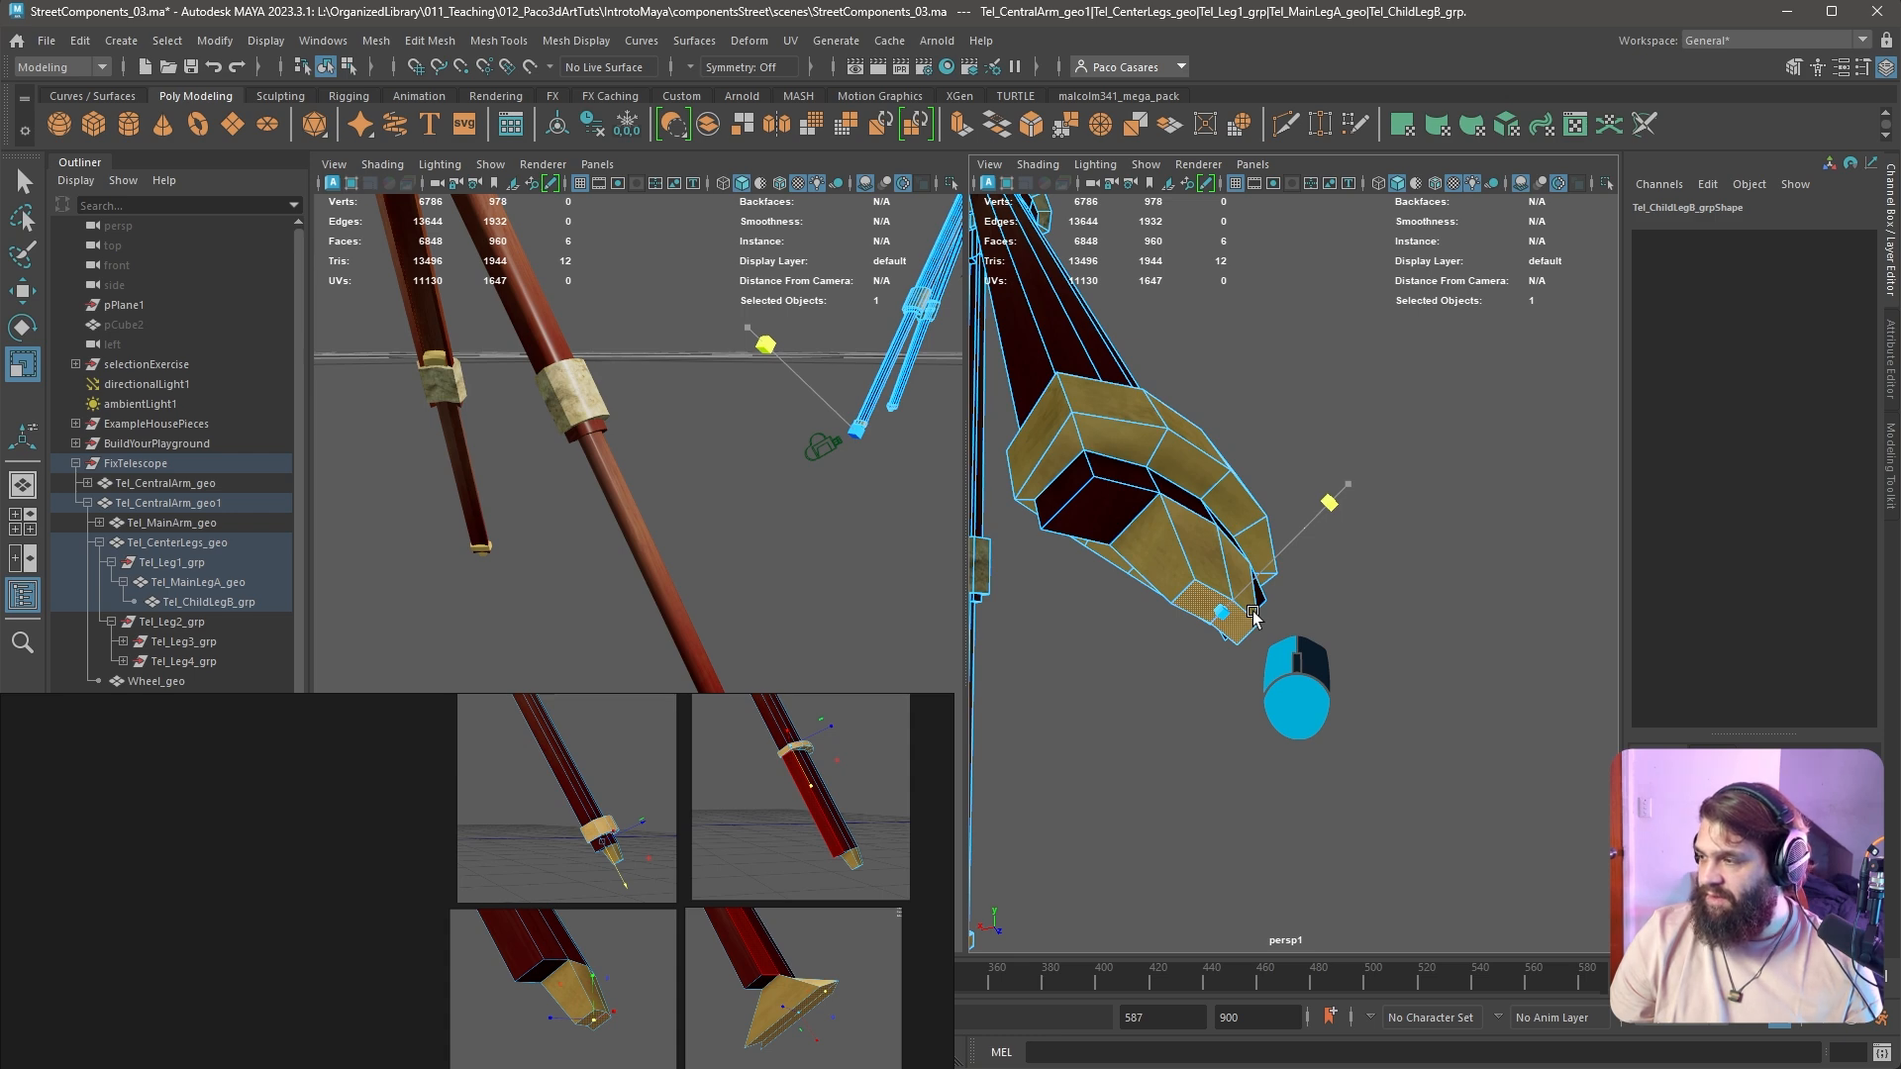
Leave face editing on the lower leg, return to the whole telescope and undo the last few actions
left_click_drag(1250, 627, 1409, 653, "alt")
right_click_drag(1401, 596, 1499, 562)
left_click_drag(1485, 586, 1442, 641, "alt")
scroll(1294, 430, "down", 5, "alt")
left_click_drag(1293, 430, 1277, 575, "alt")
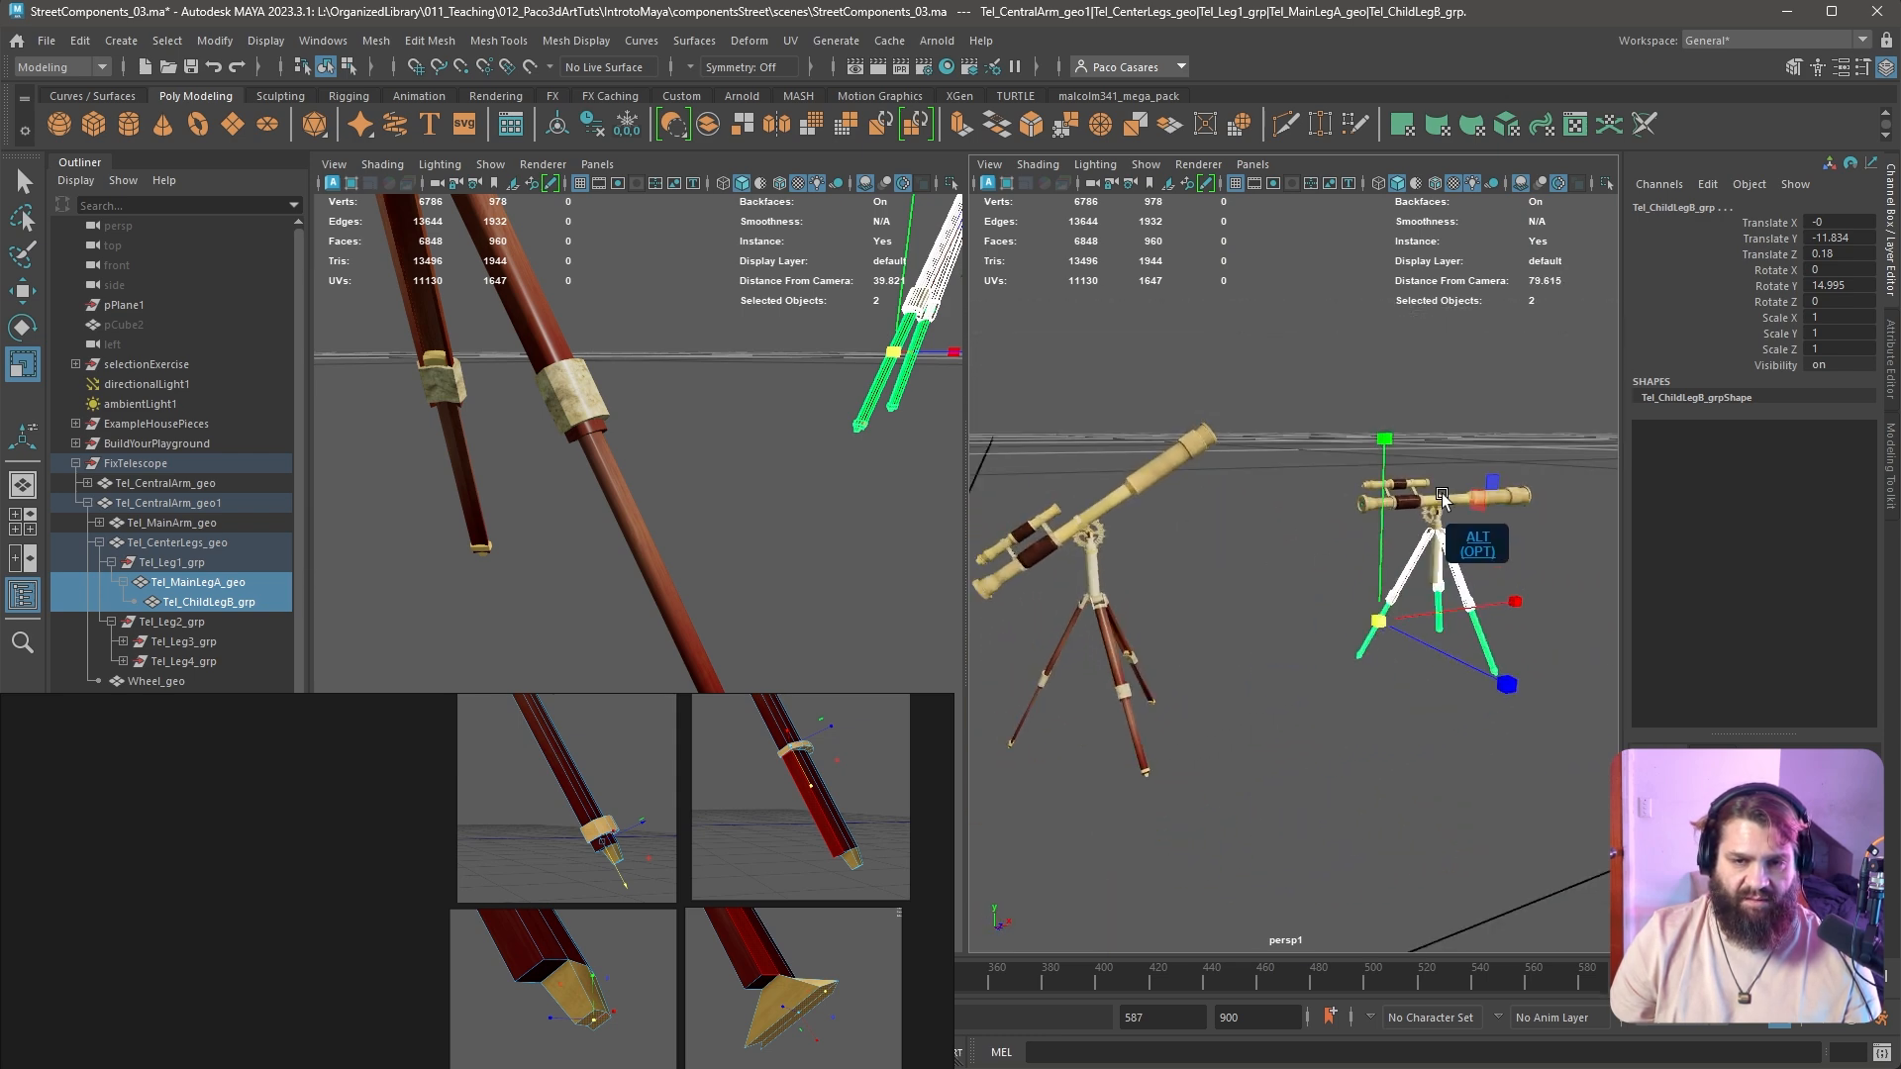
left_click_drag(1478, 644, 1304, 777, "alt")
key("ctrl+z")
key("ctrl+z")
key("ctrl+z")
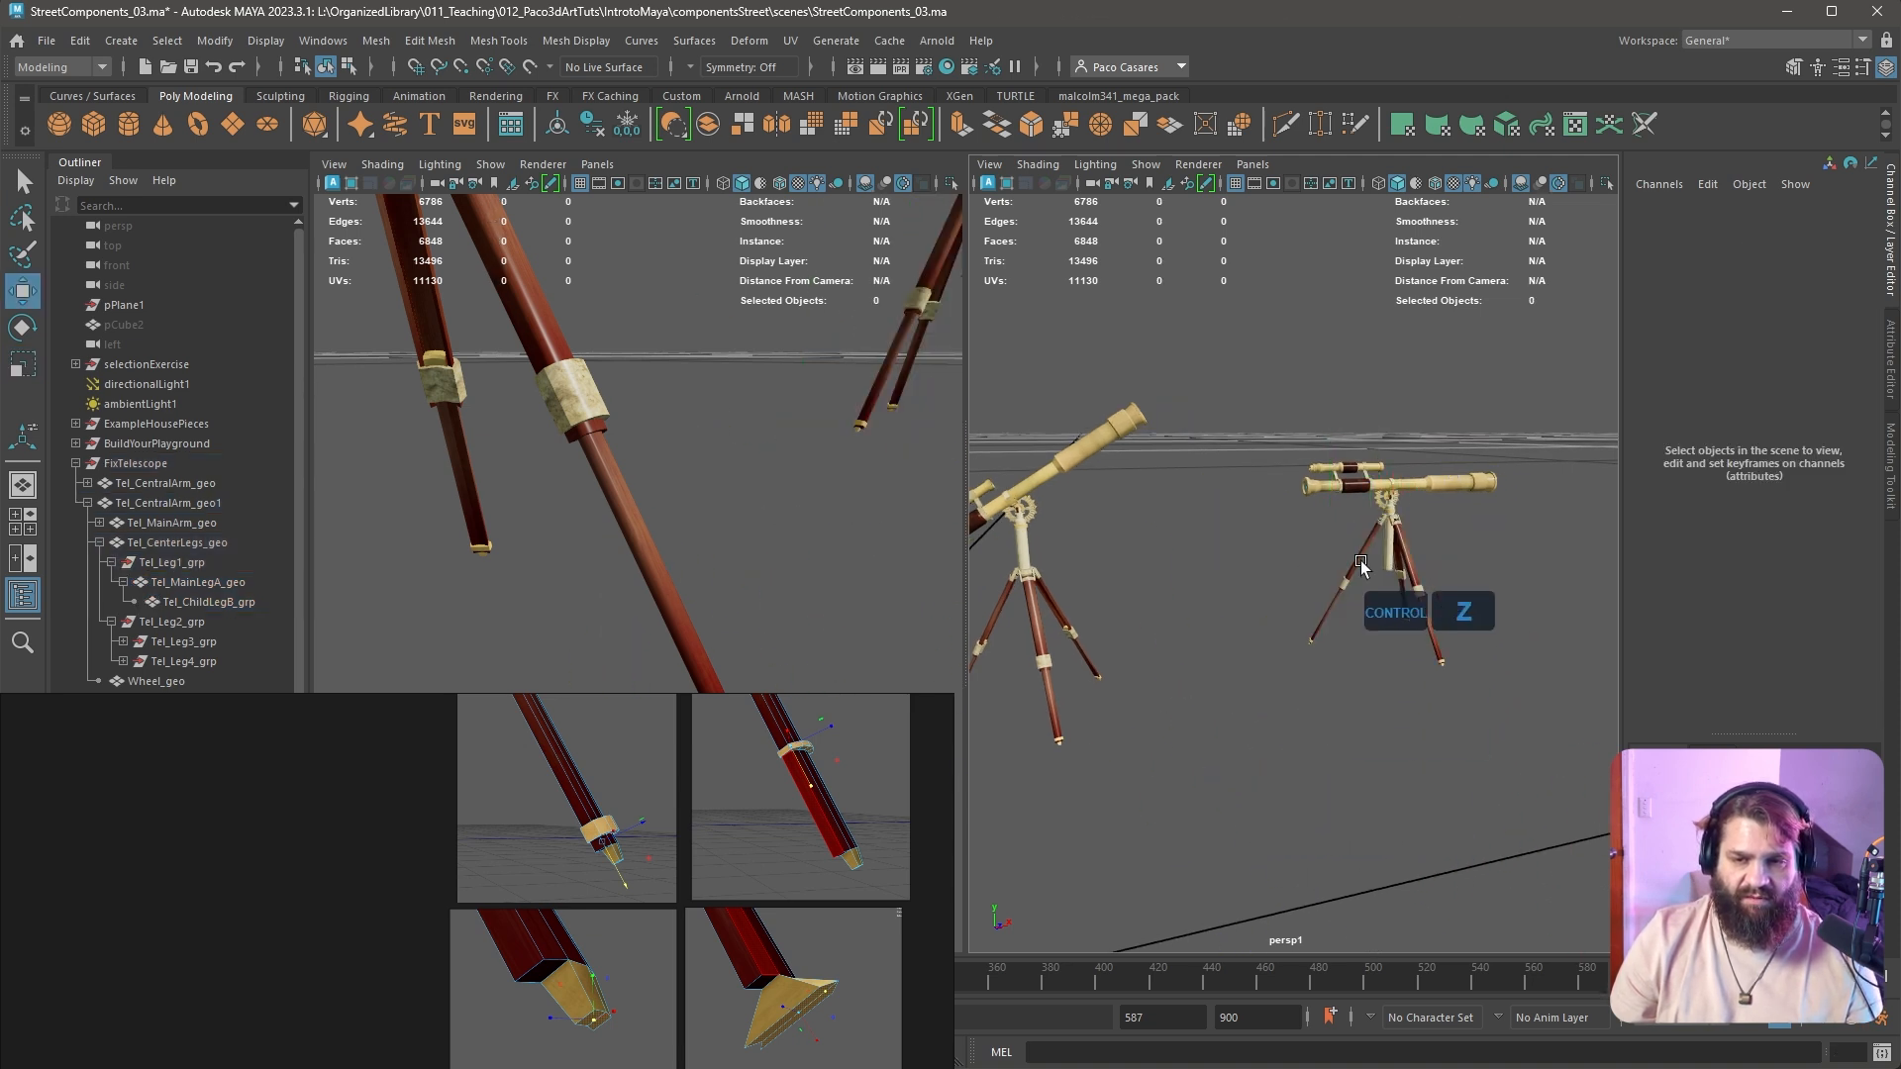
Rotate the upper leg Tel_MainLegA_geo inward to a Rotate X of about 166.5
key("e")
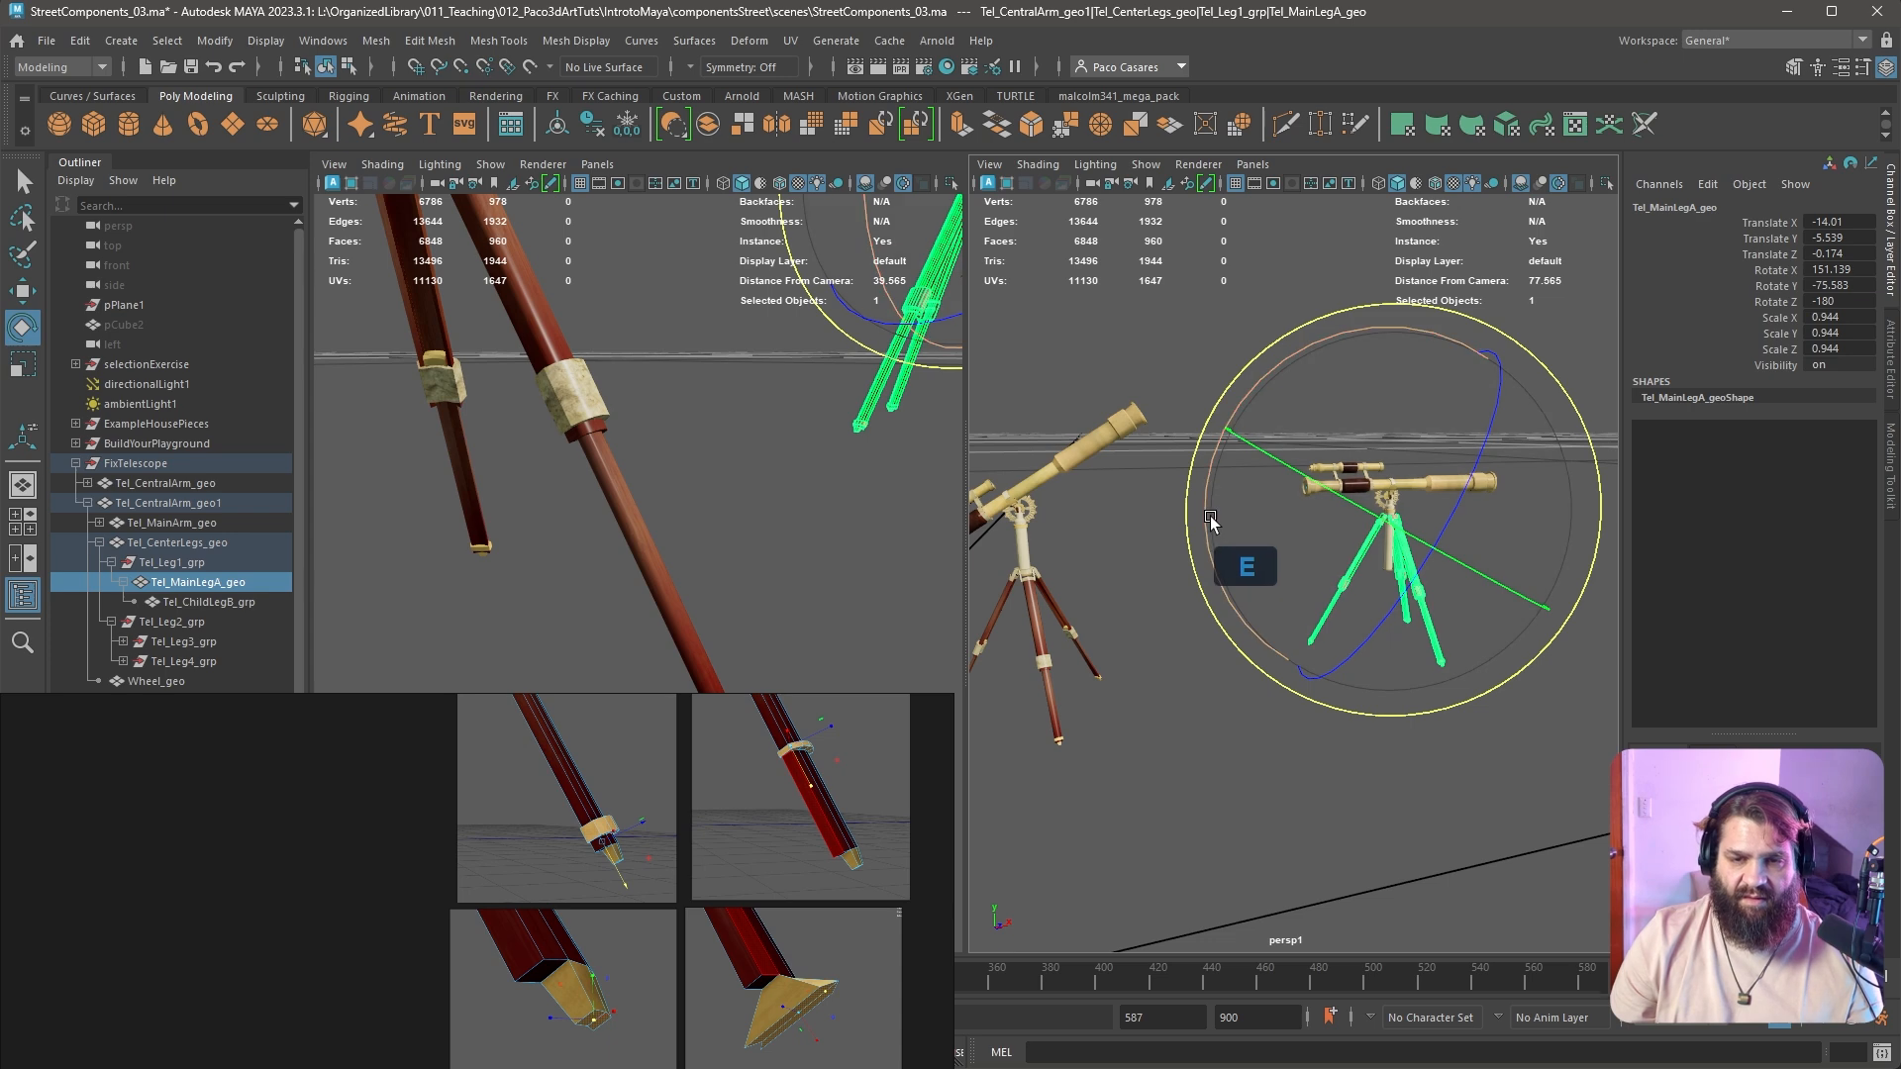
left_click_drag(1216, 497, 1230, 575)
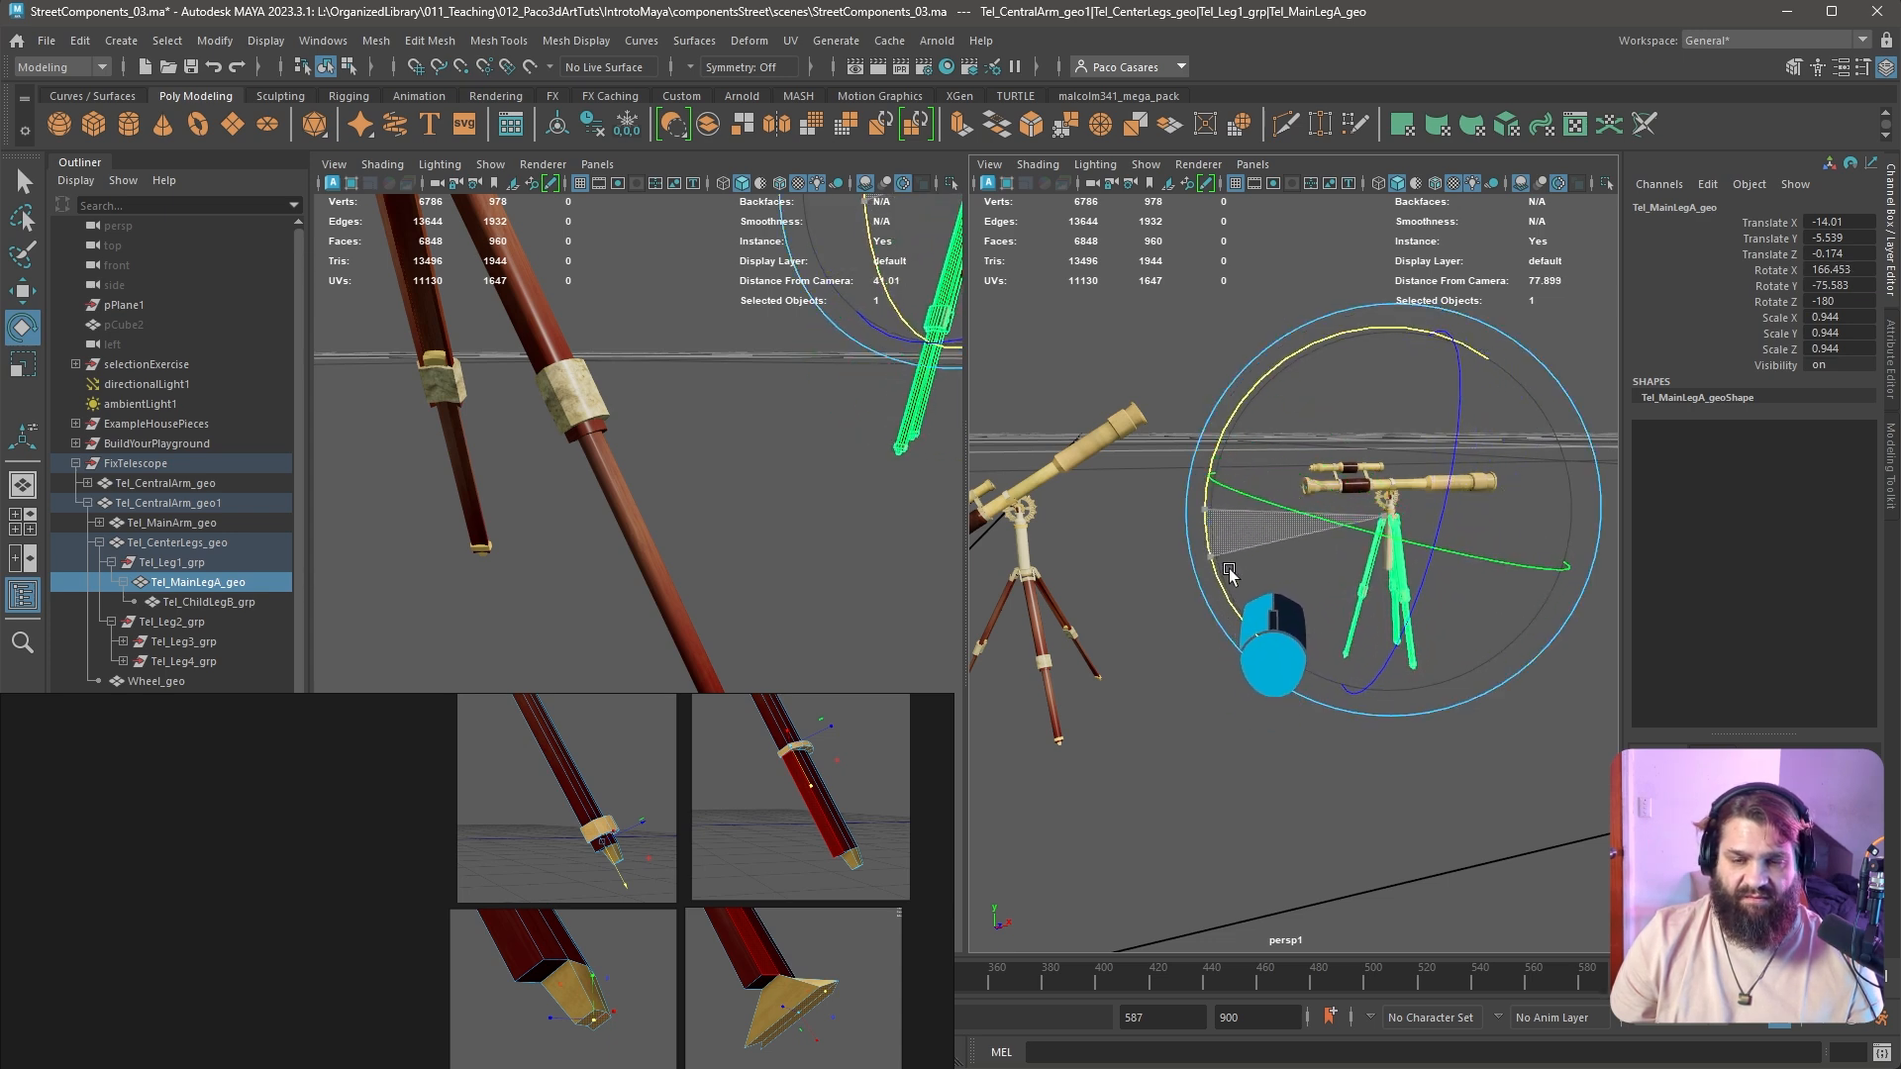
left_click(1245, 735)
Slide the lower leg Tel_ChildLegB_grp slightly further down along its own axis, to a Translate Y of about -11.86
left_click(1356, 656)
key("w")
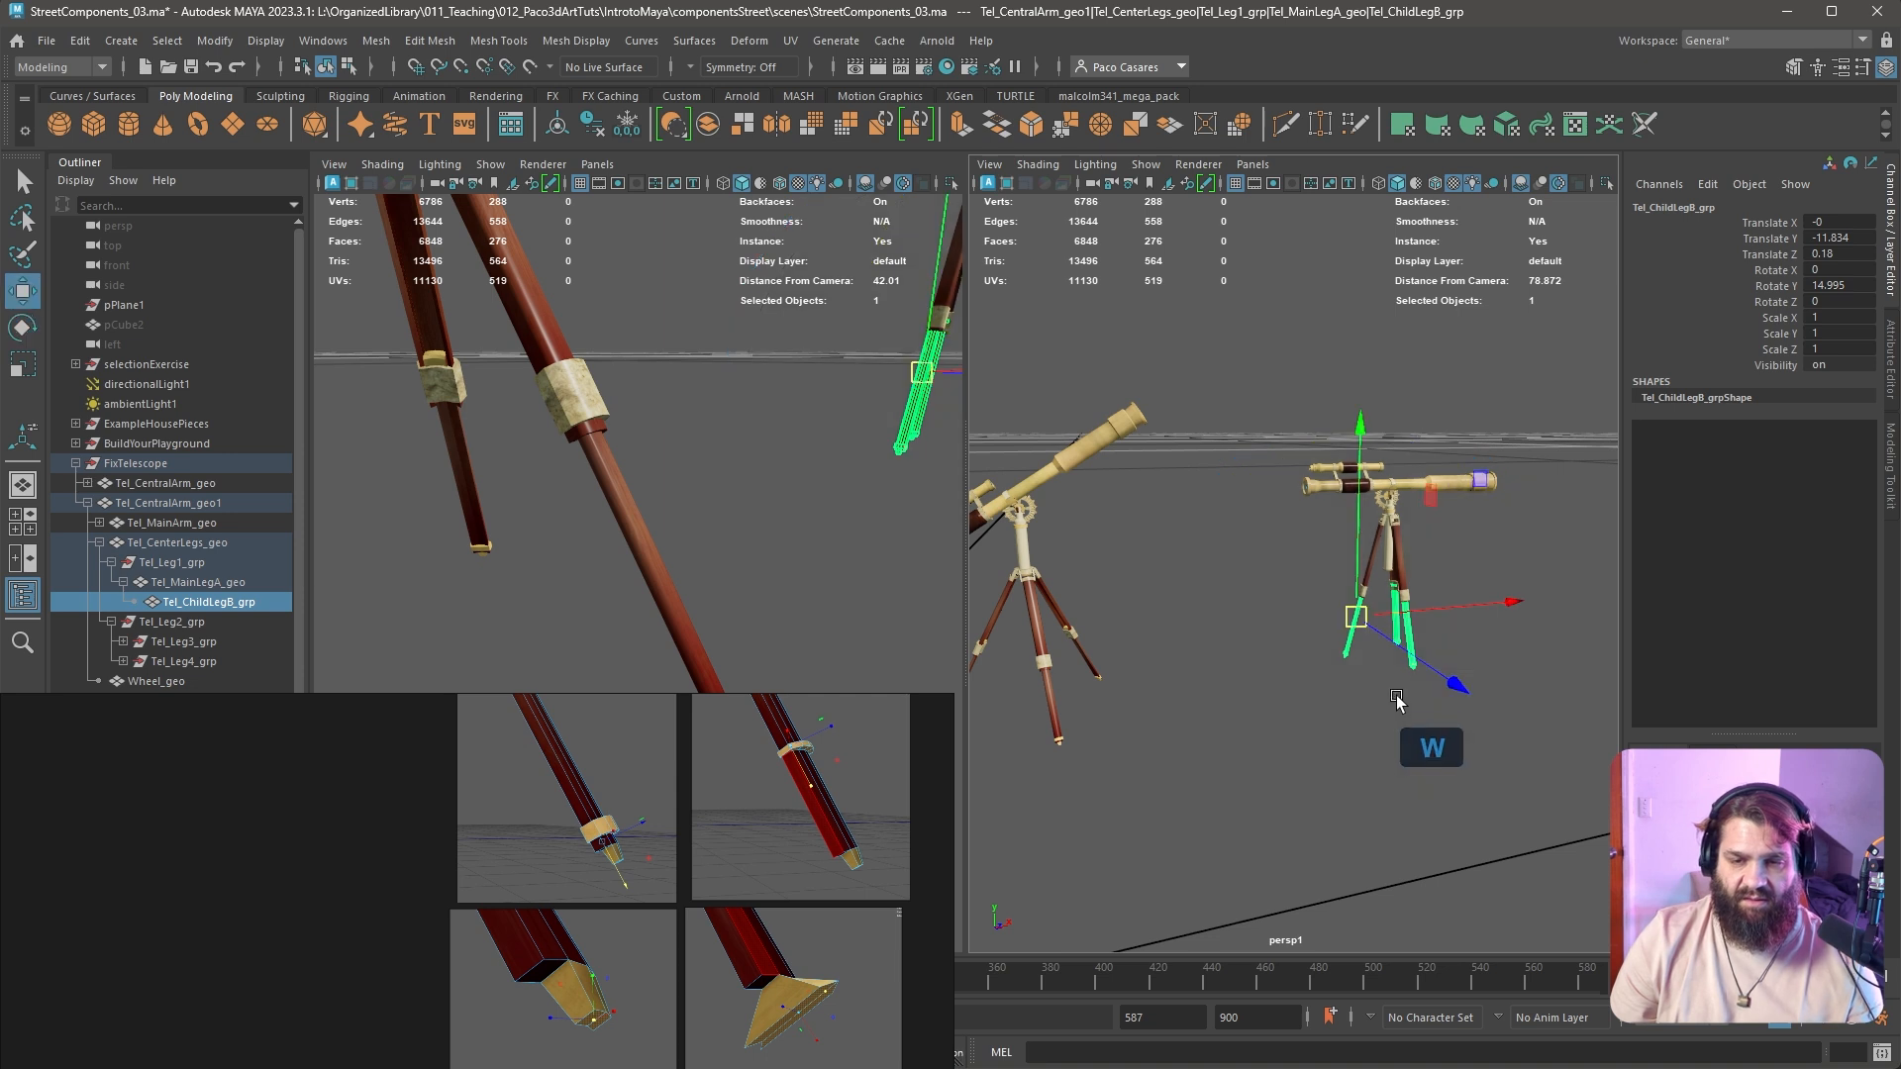
key("w")
left_click_drag(1387, 635, 1189, 864)
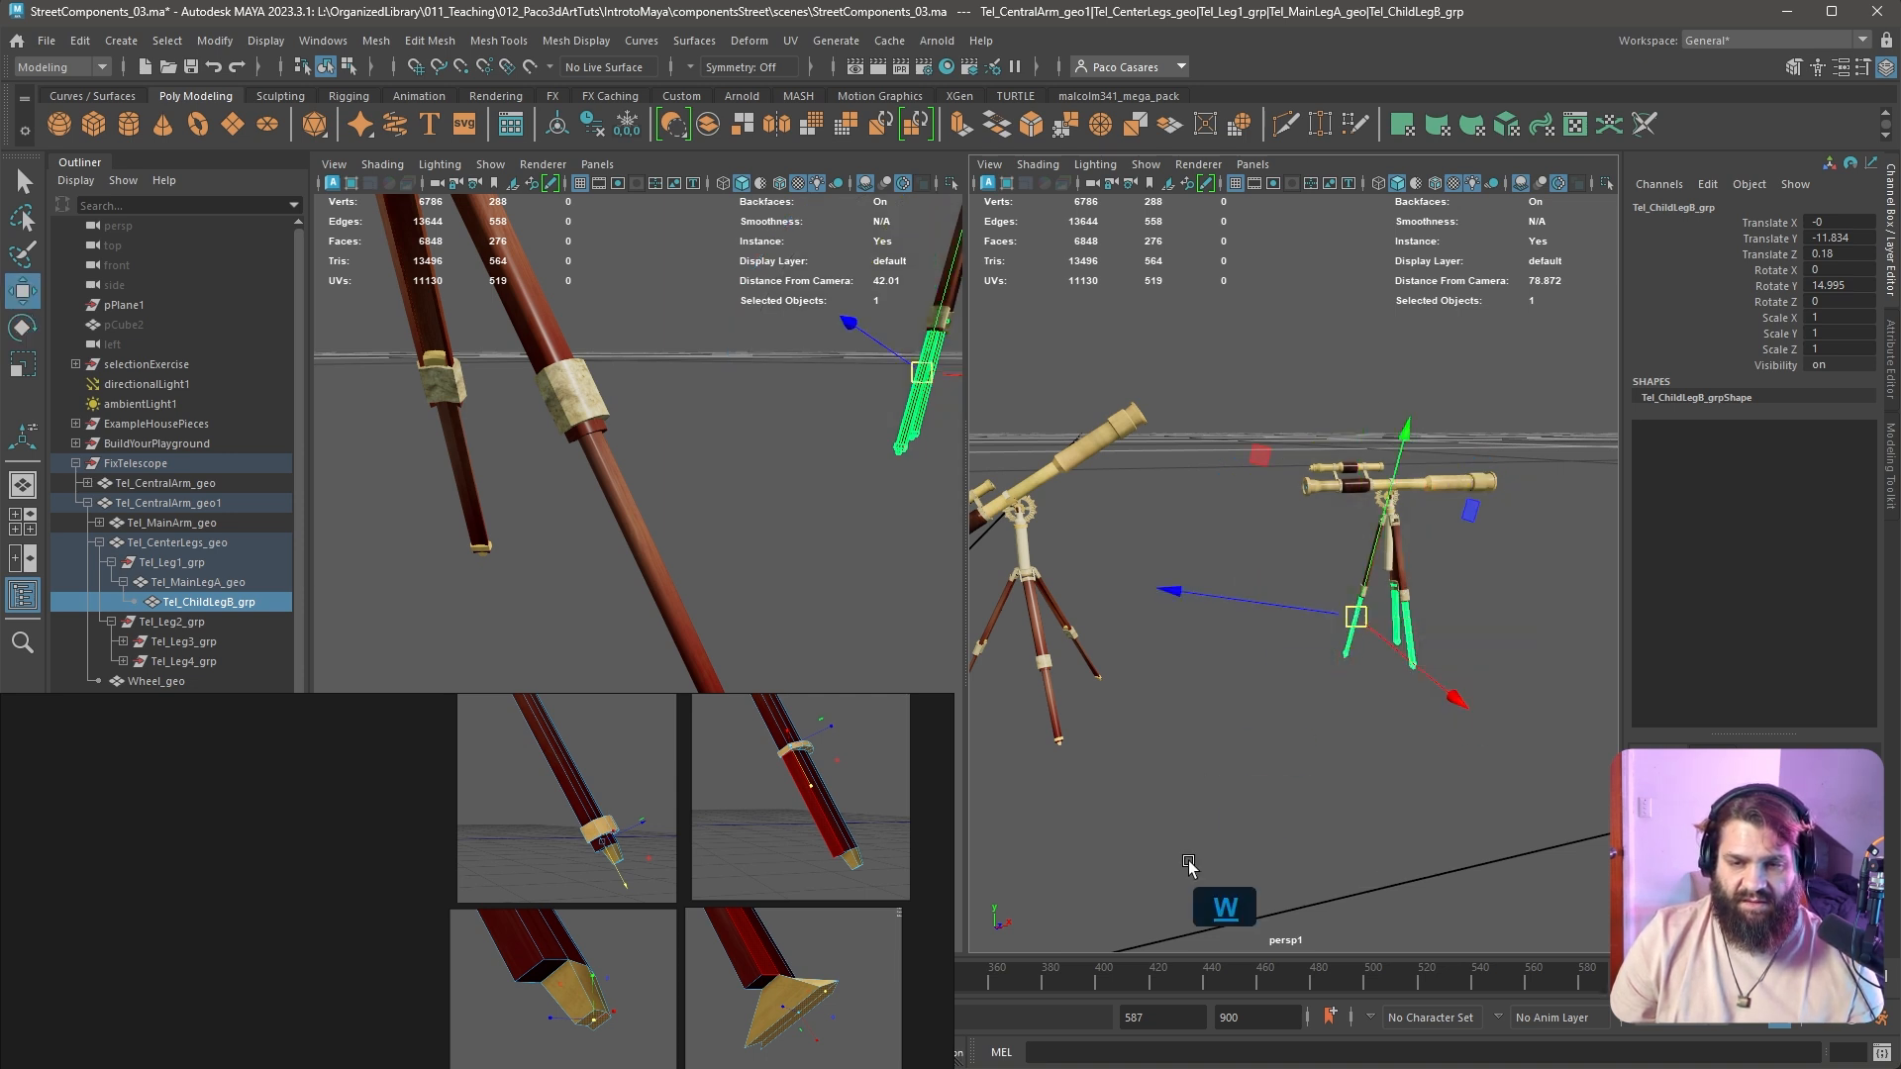
left_click_drag(1357, 583, 1291, 703)
right_click_drag(1292, 704, 1367, 644, "alt")
middle_click_drag(1366, 643, 1288, 780, "alt")
left_click_drag(1287, 780, 1371, 789, "alt")
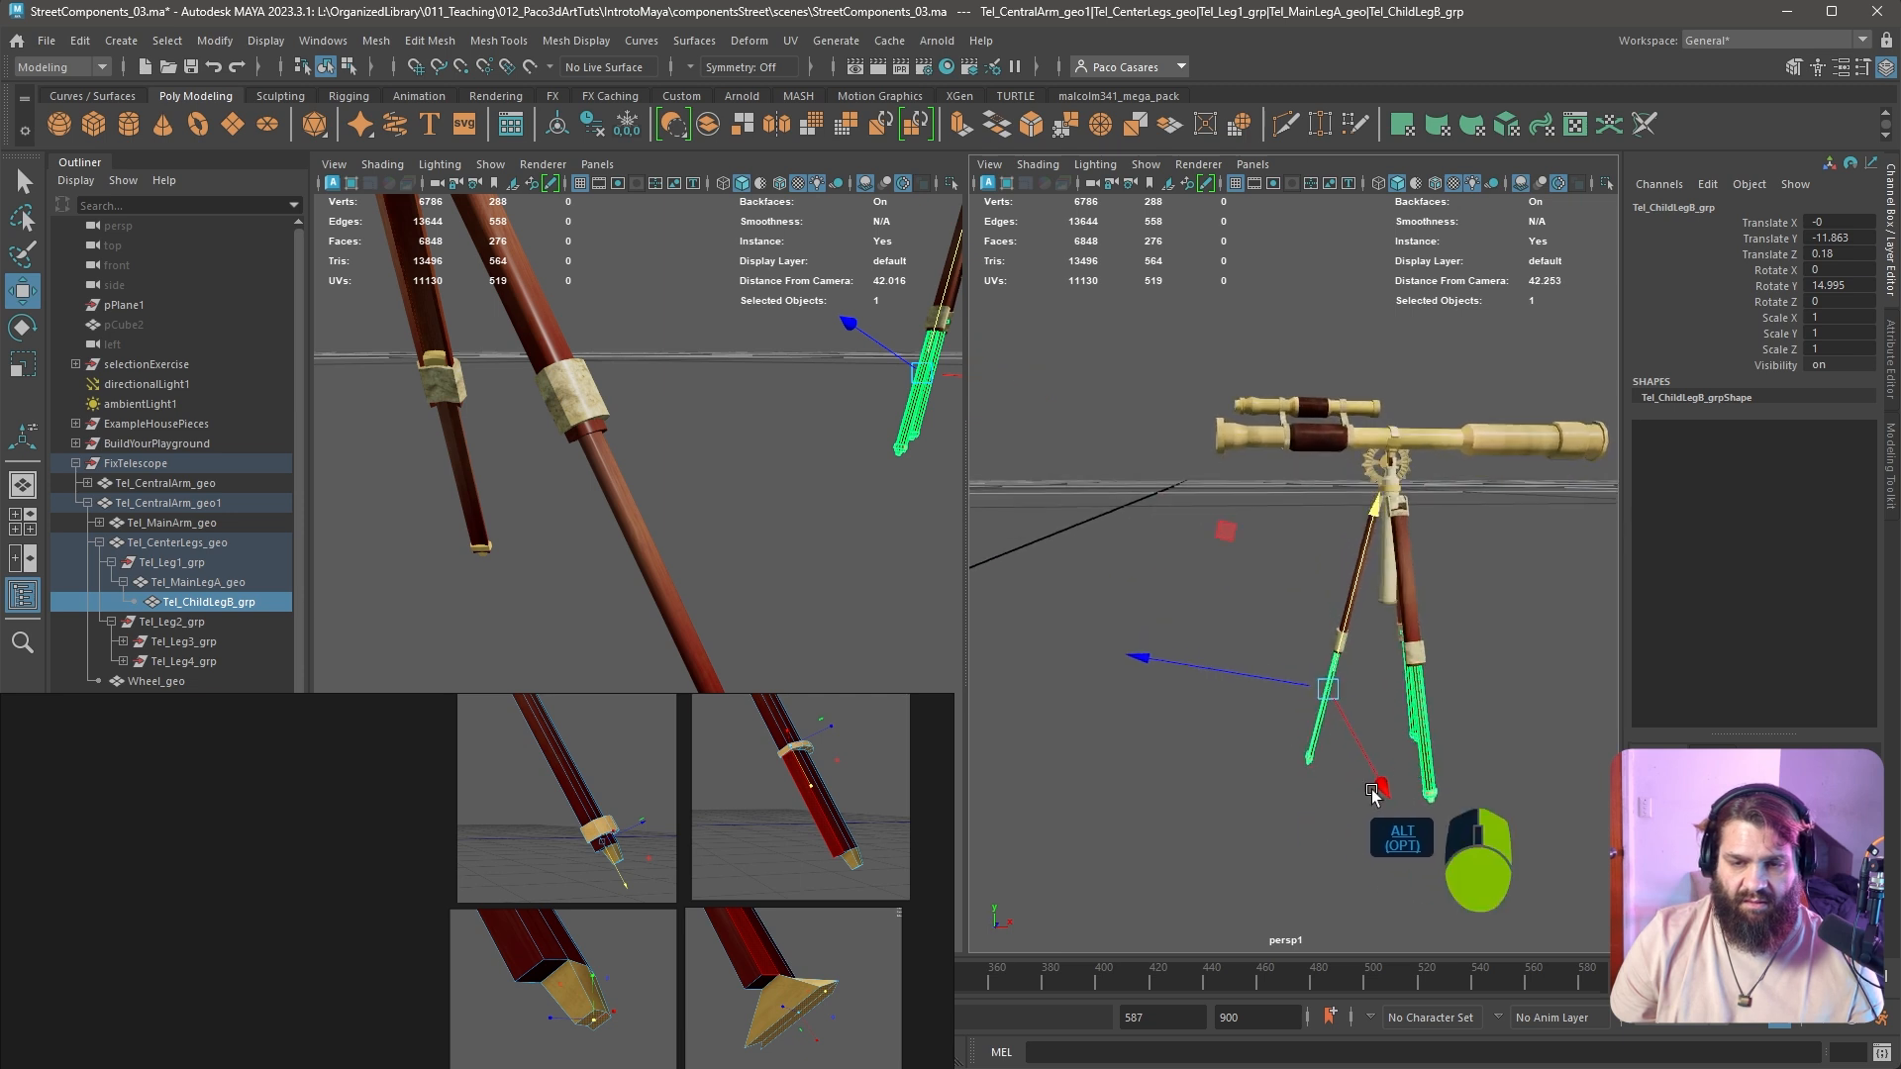
Rotate the upper leg Tel_MainLegA_geo slightly back outward to spread the tripod
right_click_drag(1371, 789, 1396, 782, "alt")
left_click(1387, 510)
key("e")
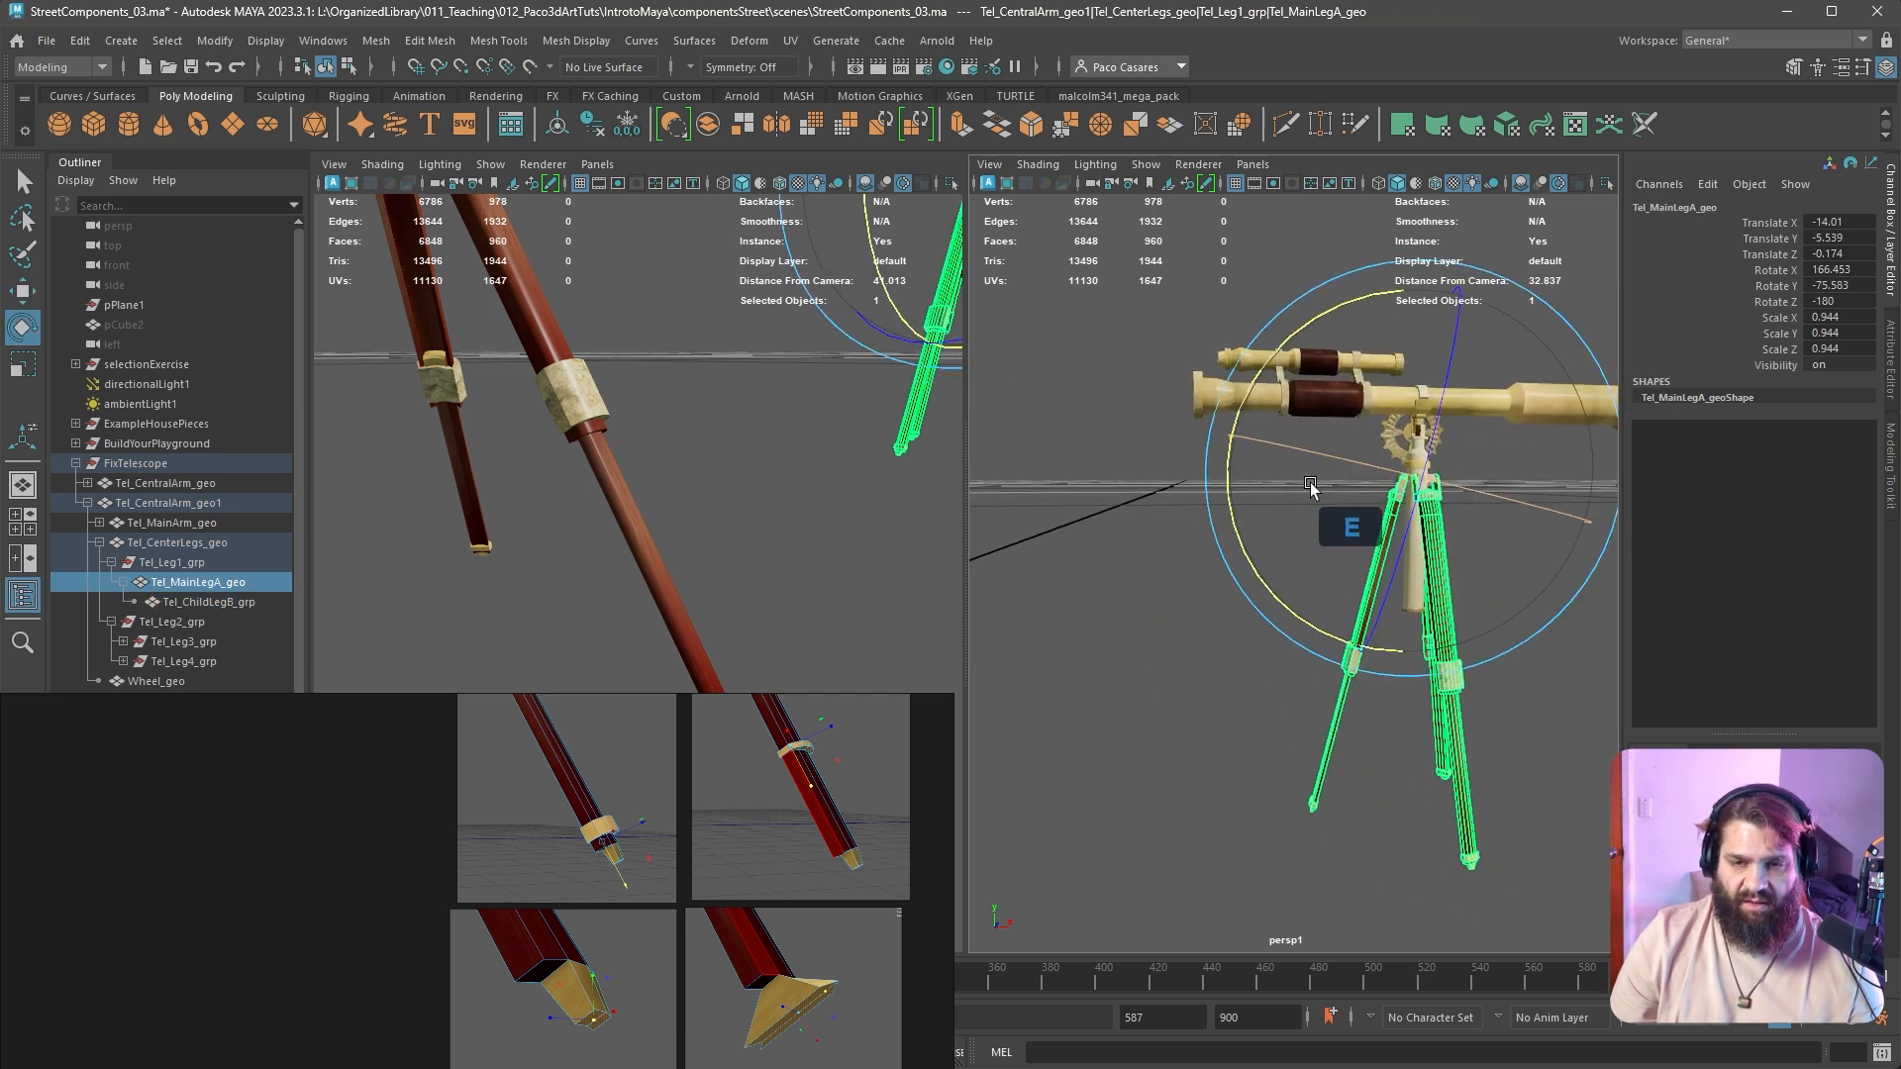
left_click_drag(1251, 565, 1227, 554)
left_click(1186, 702)
left_click_drag(1185, 702, 1156, 650, "alt")
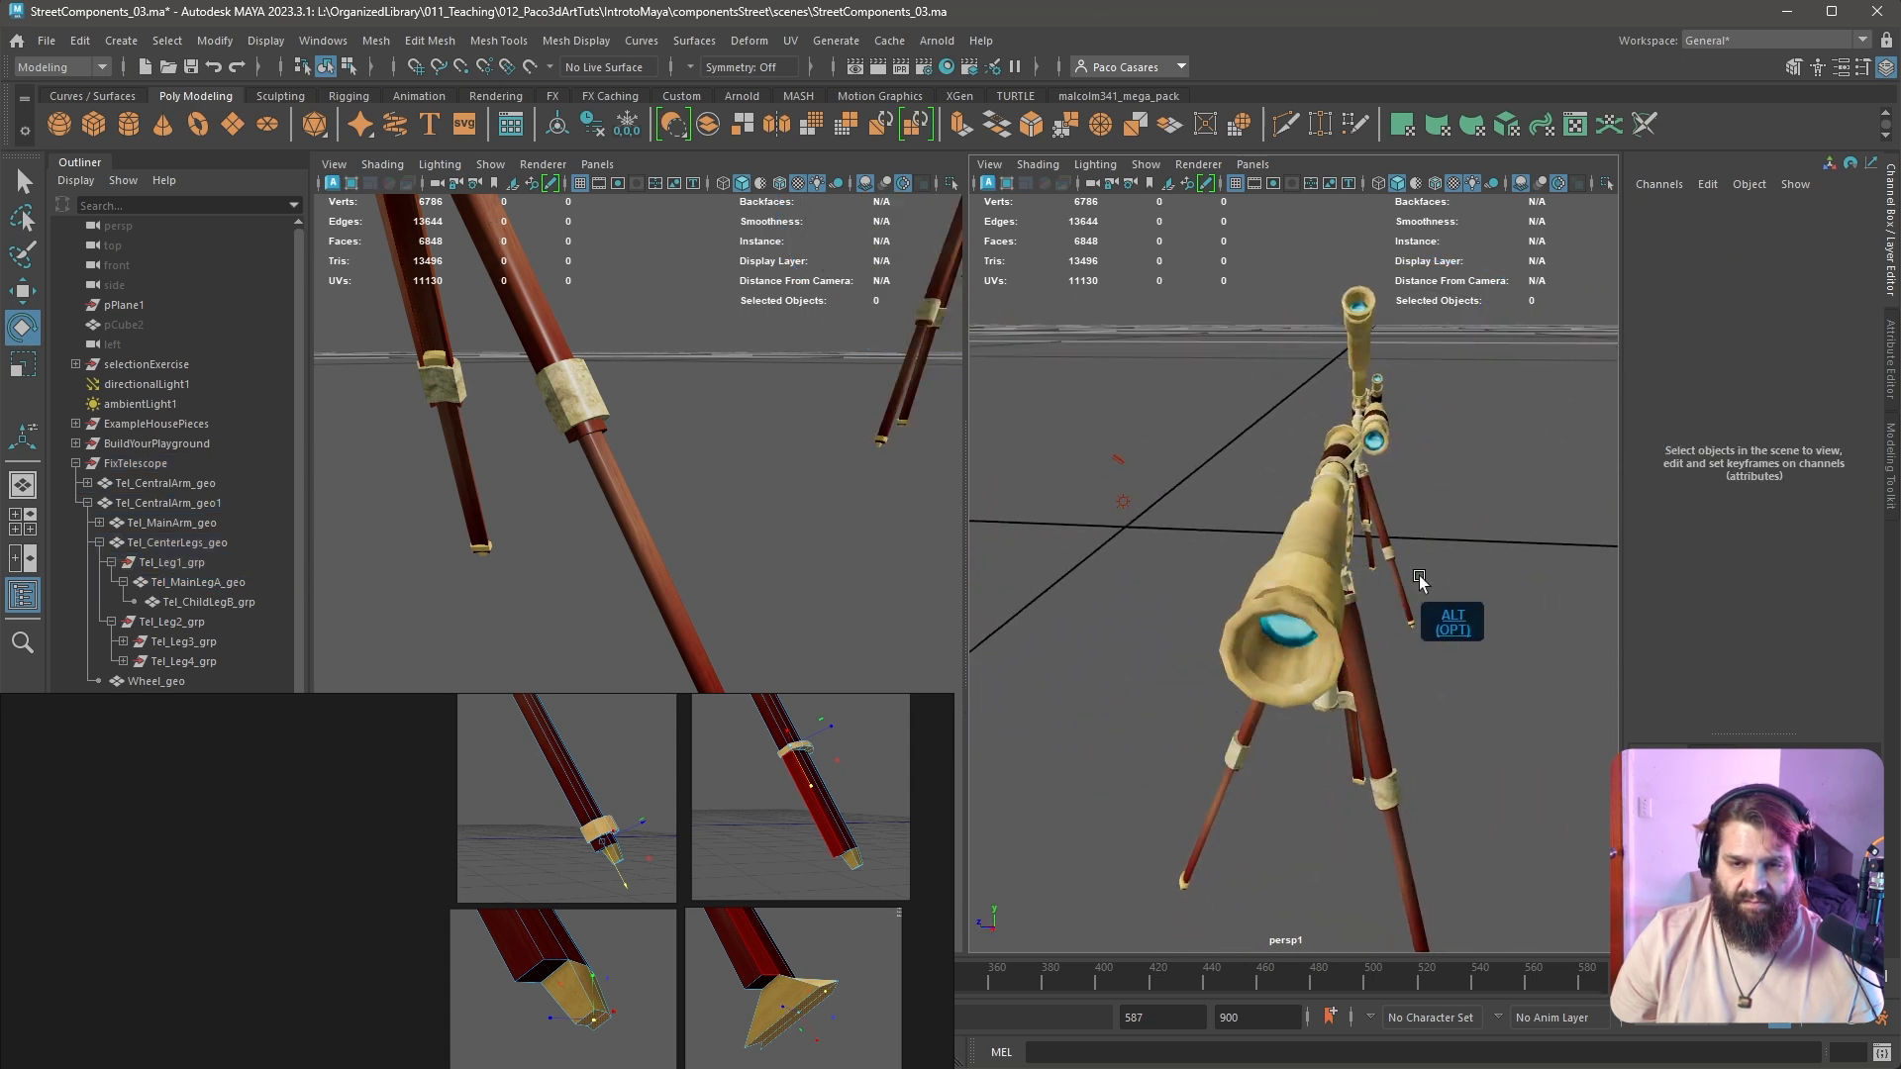
Tilt the main tube Tel_MainArm_geo like the reference telescope, to a Rotate Z of about 3.6
left_click_drag(1420, 578, 1261, 592, "alt")
left_click(1358, 486)
mouse_move(1410, 621)
left_mouse_down("alt")
mouse_move(1380, 613)
mouse_move(1396, 592)
left_mouse_up("alt")
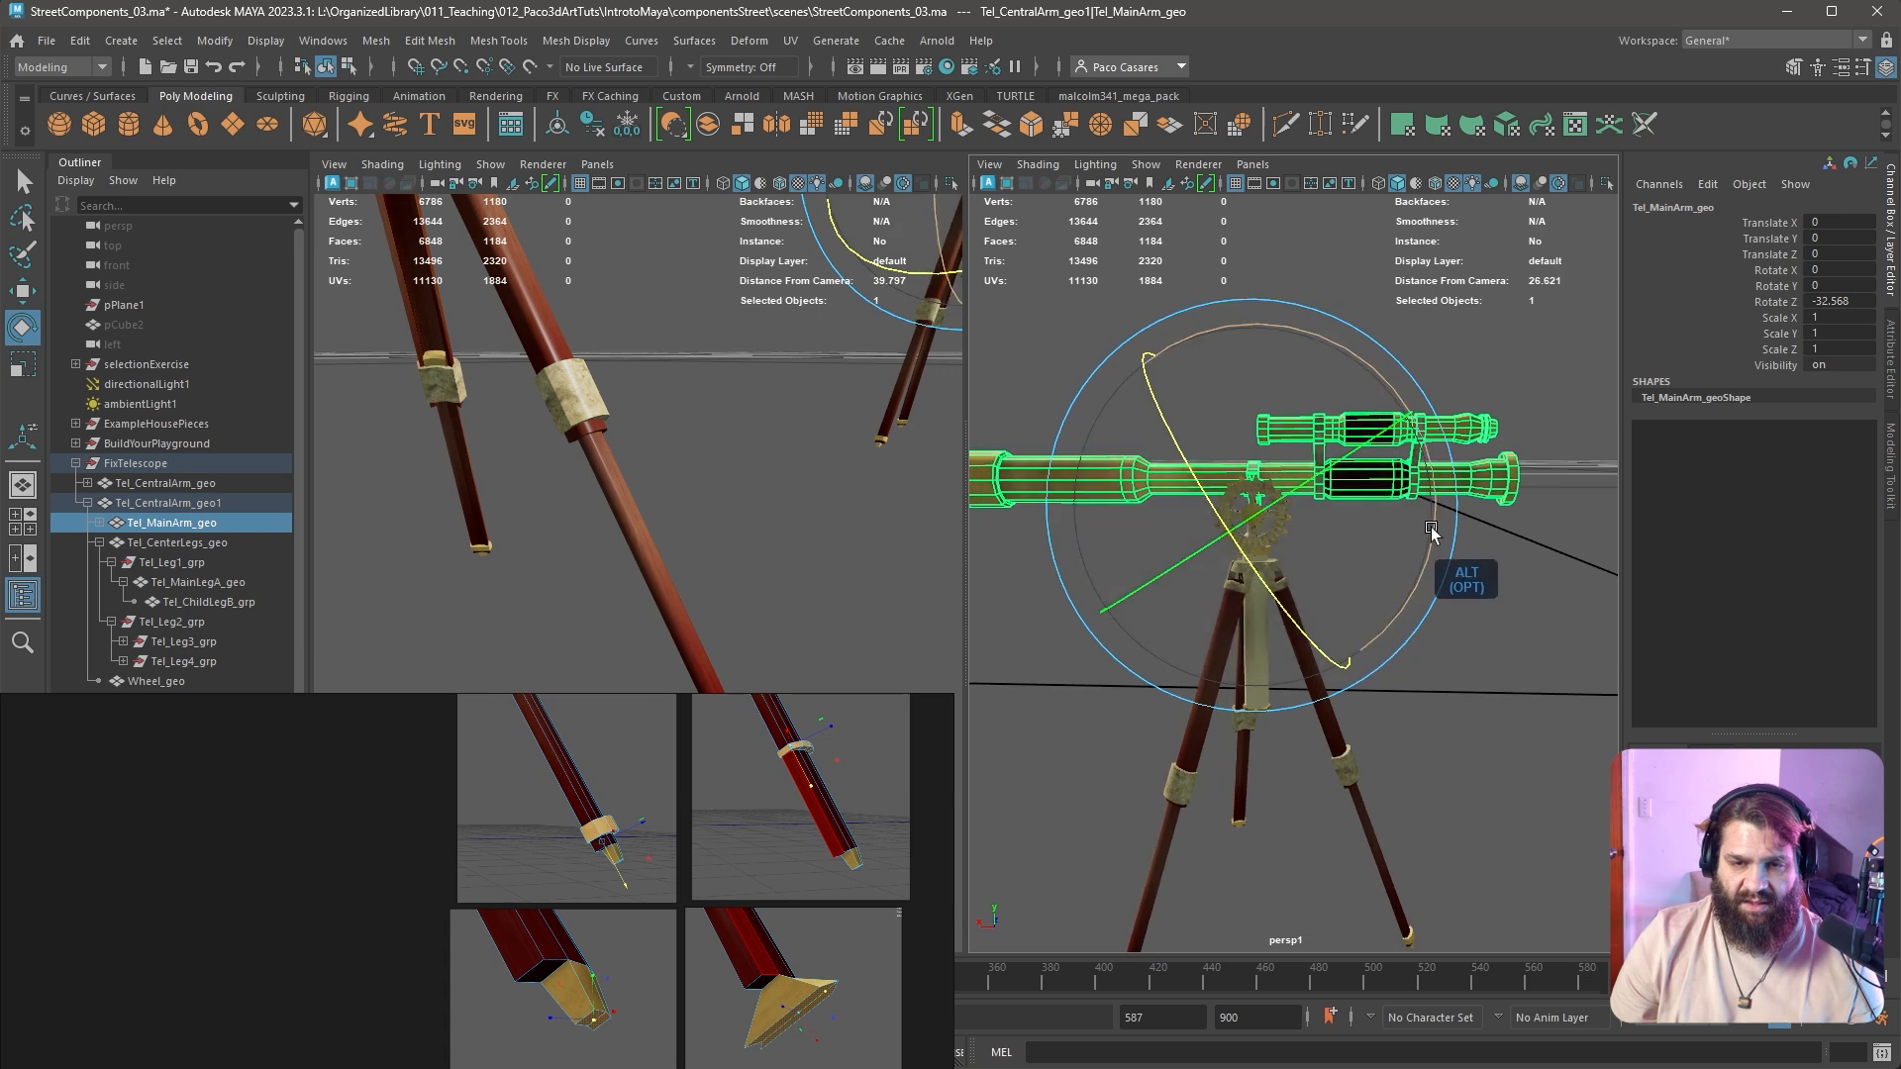
left_click_drag(1382, 374, 1433, 670)
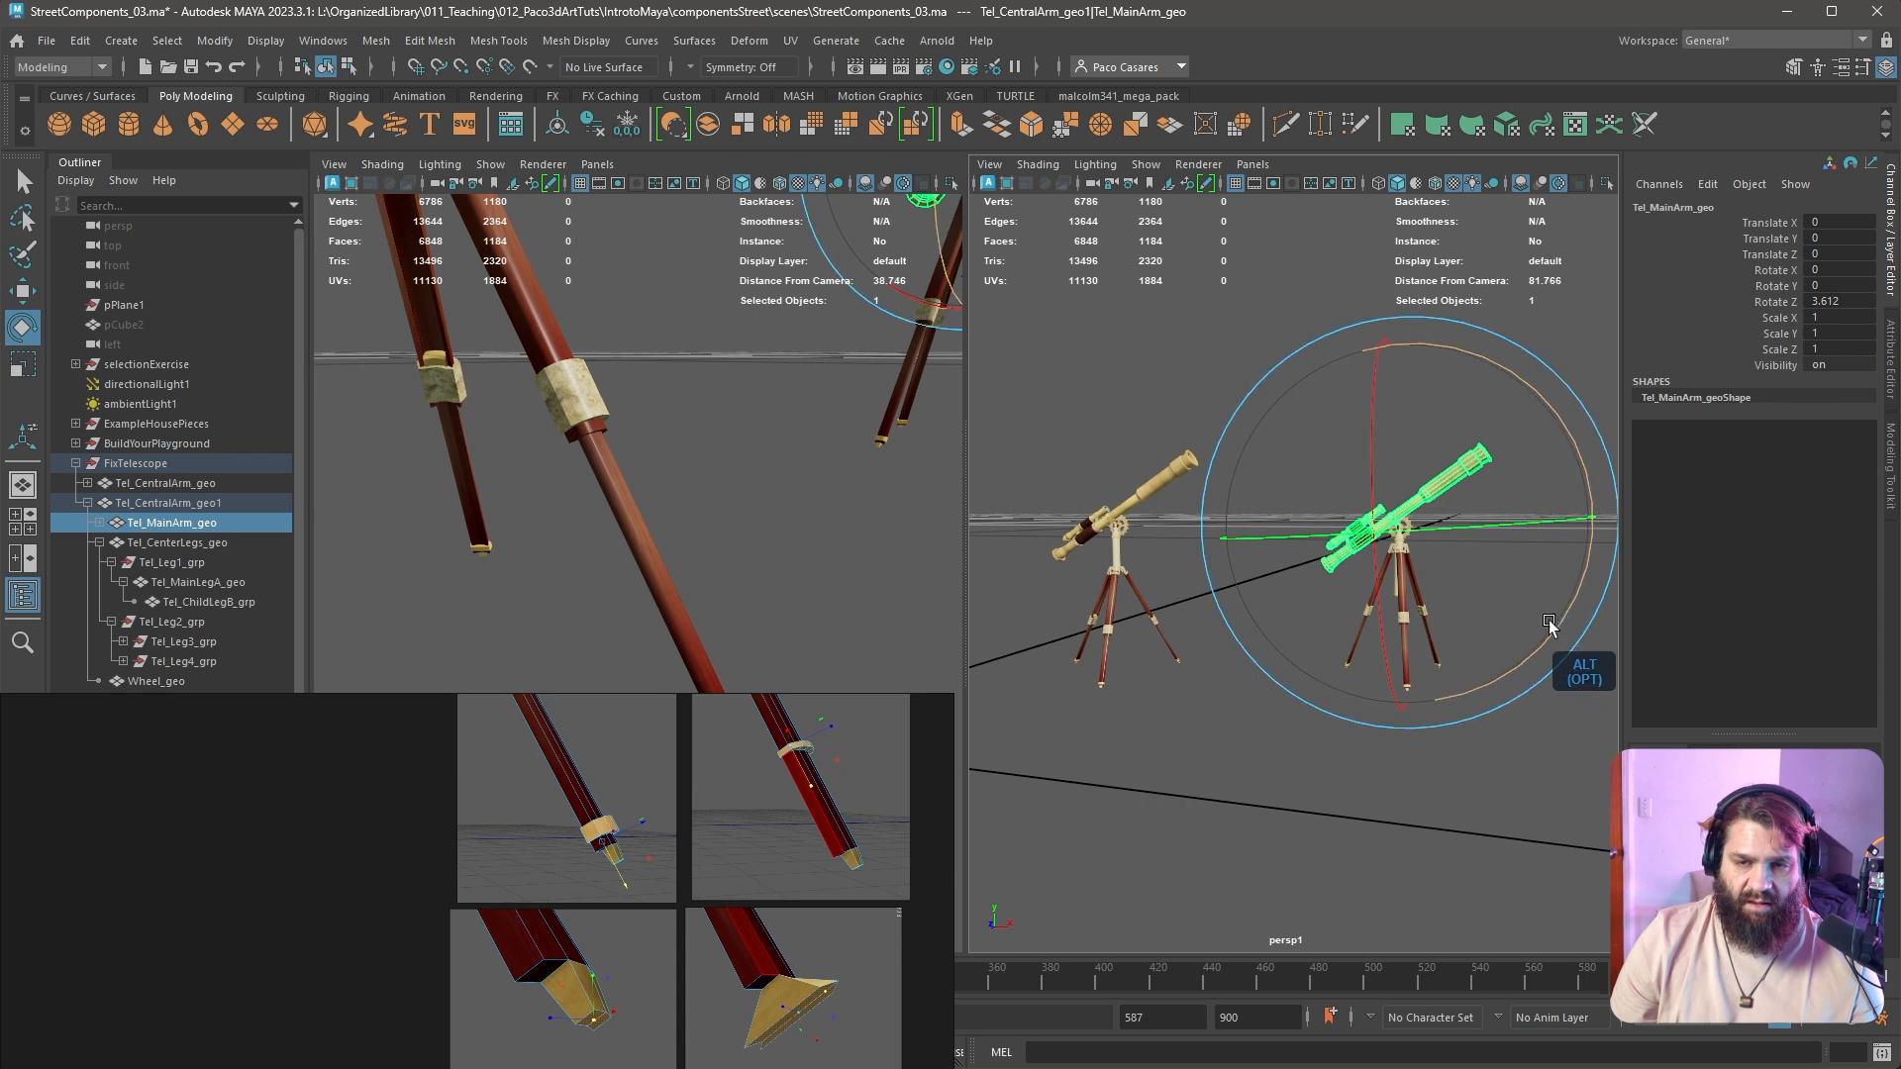
left_click_drag(1555, 624, 1555, 626)
left_click(1464, 798)
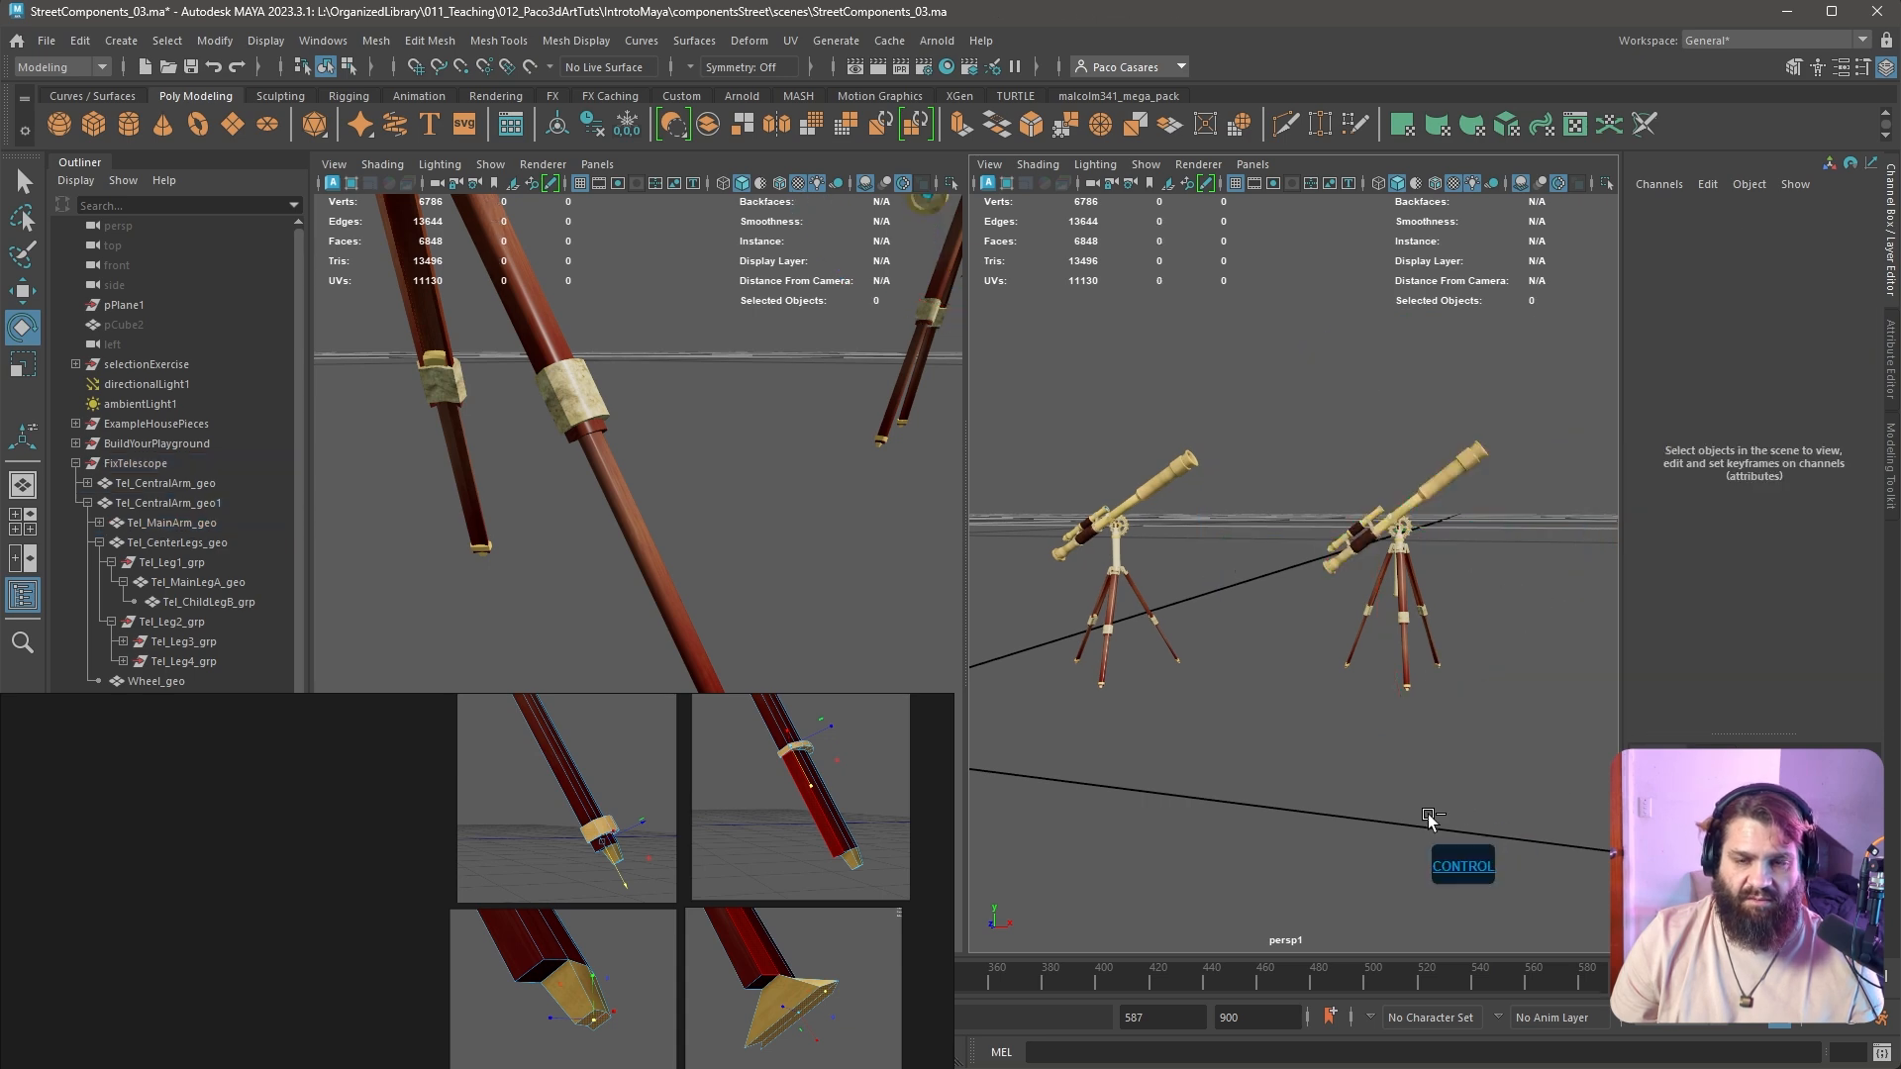
Compare the central column and leg joints of the edited telescope with the reference telescope in an enlarged view
key("ctrl+space")
left_click_drag(1427, 814, 1486, 810, "alt")
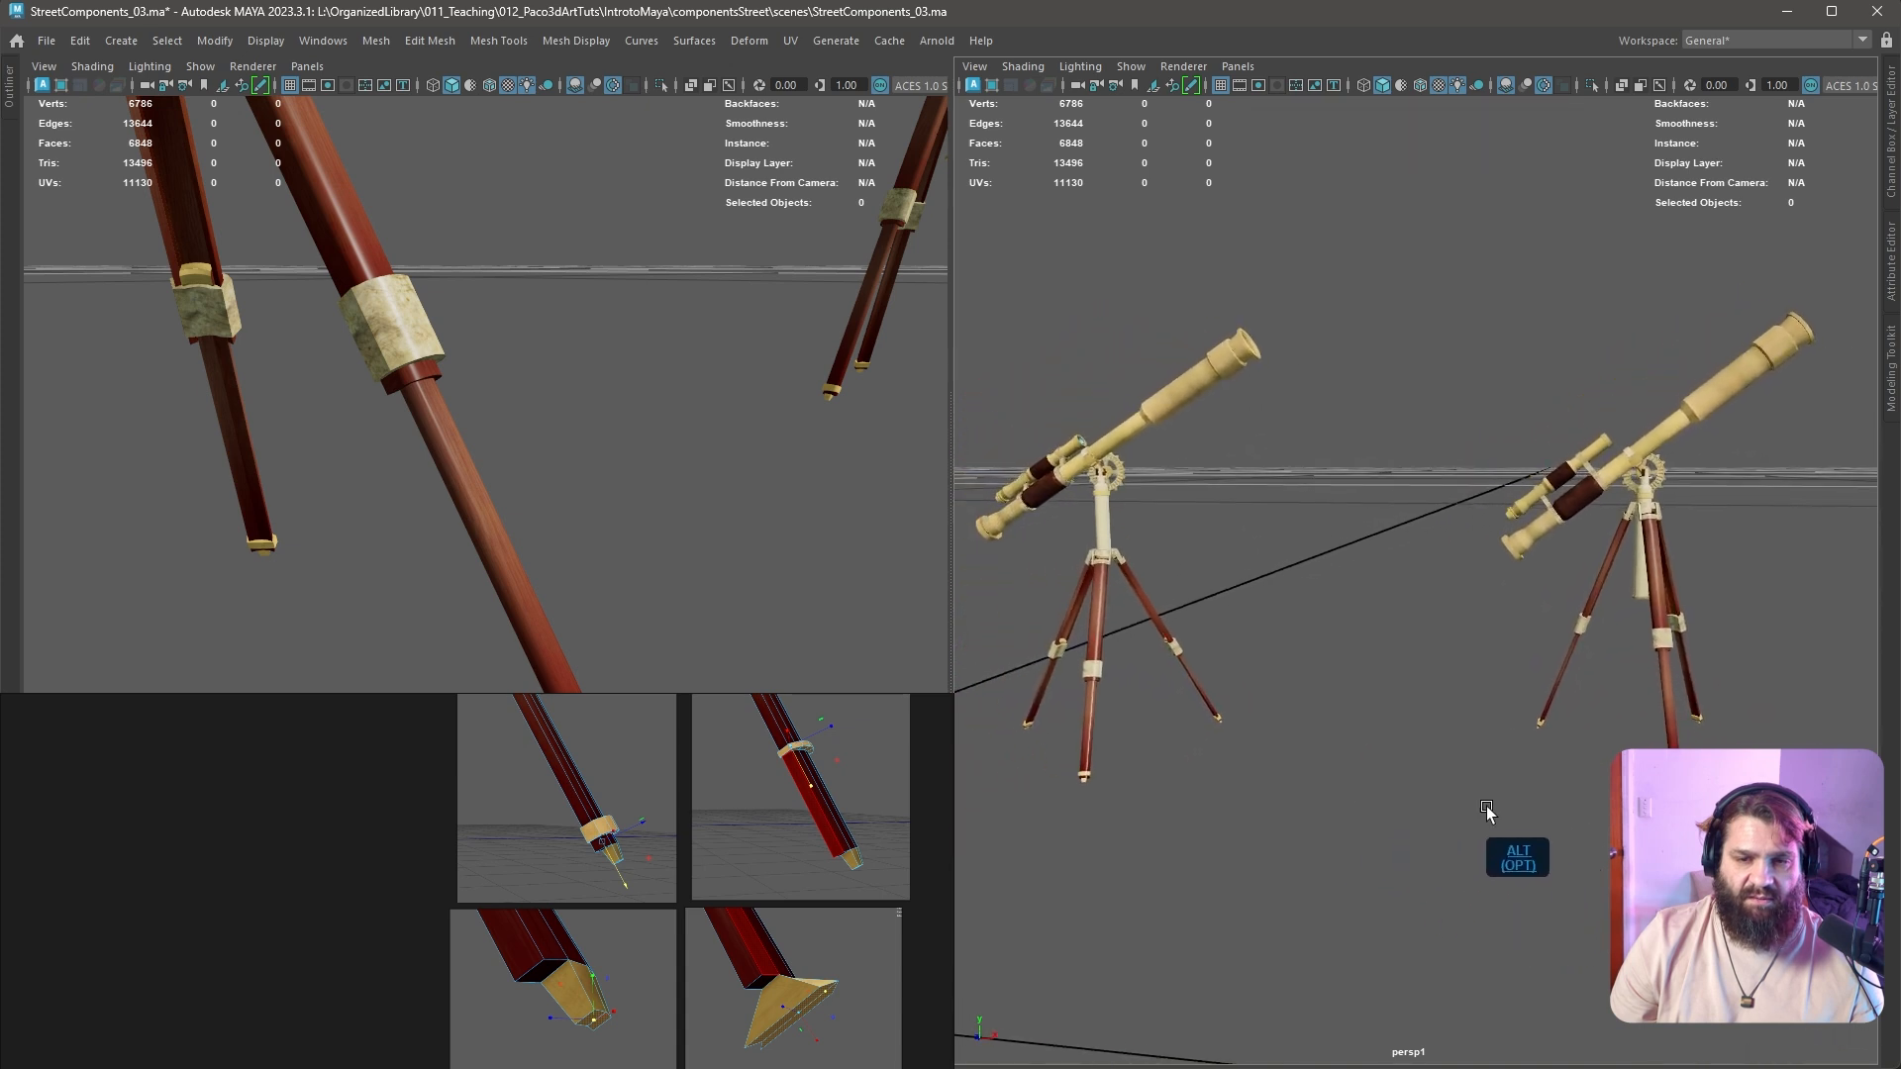
left_click(1645, 562)
left_click_drag(1645, 562, 1606, 676, "alt")
right_click_drag(1134, 635, 1208, 711, "alt")
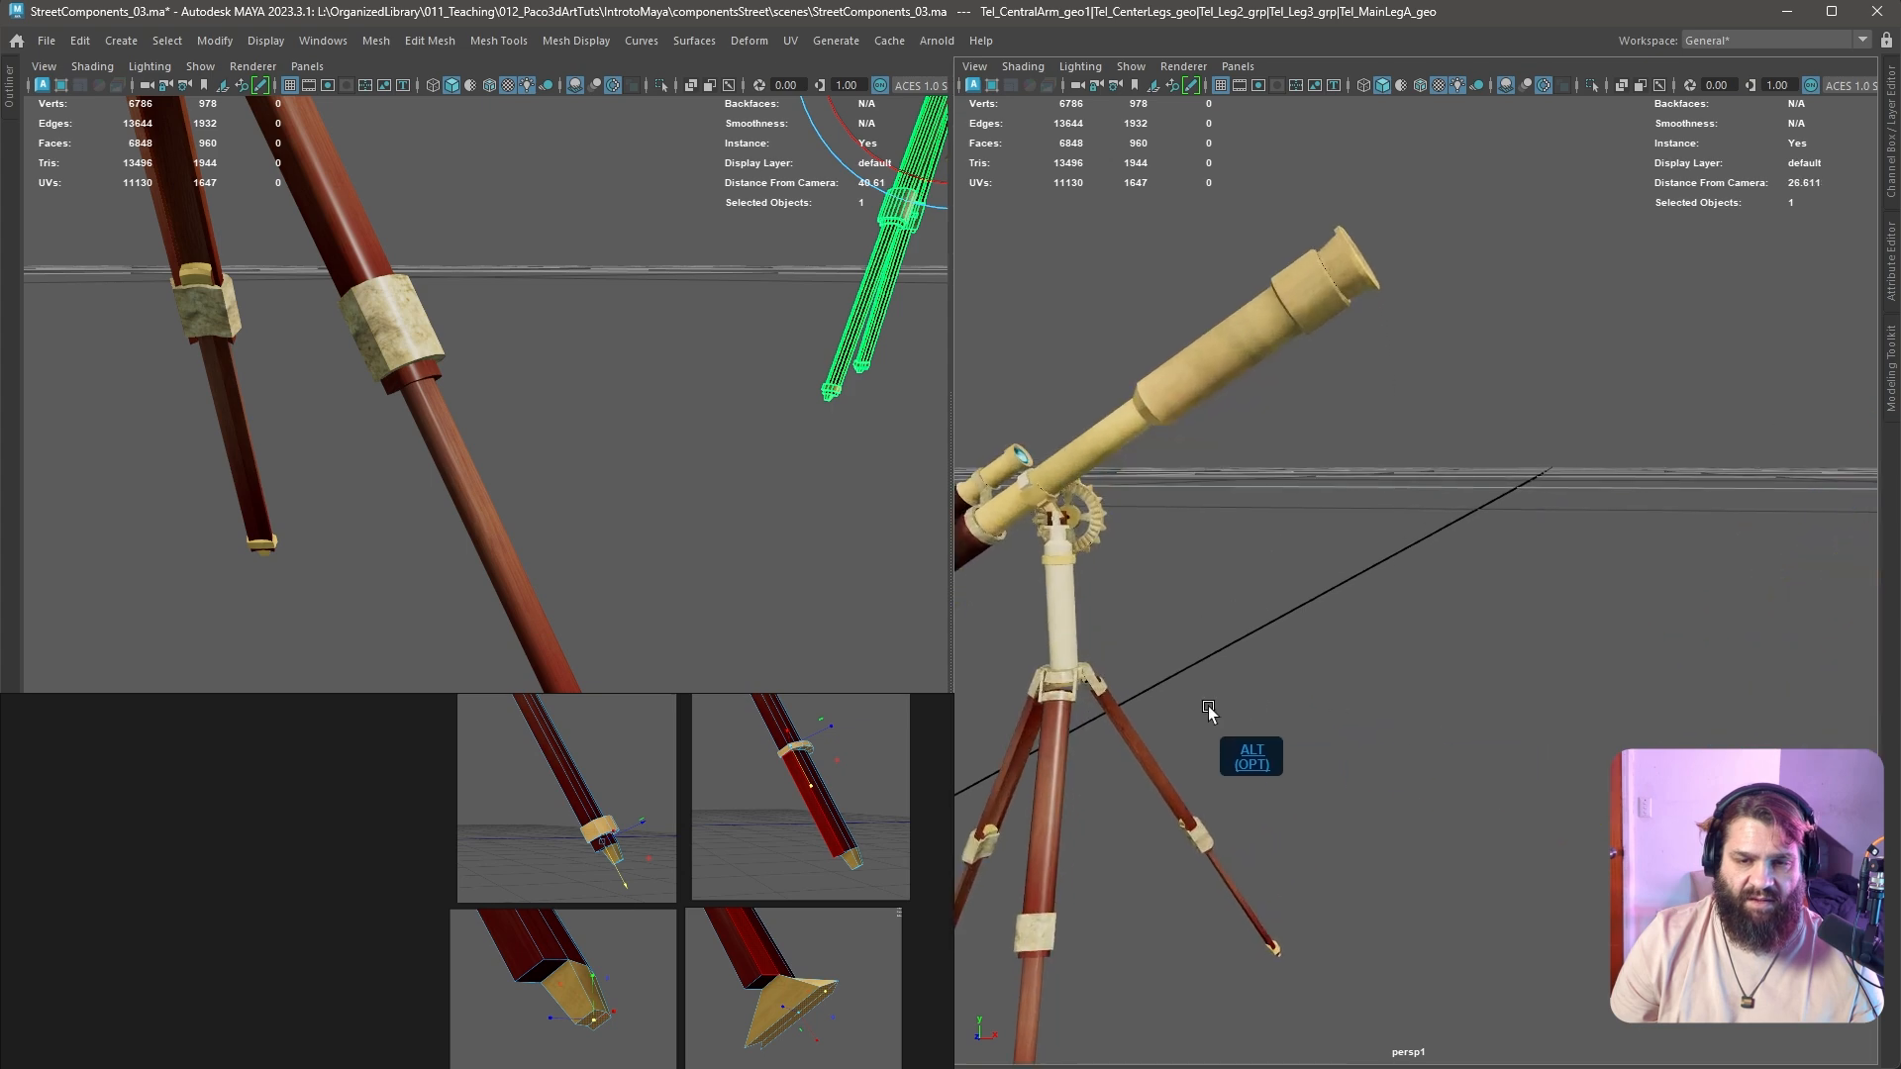
middle_click_drag(1471, 679, 1405, 658, "alt")
left_click_drag(1405, 658, 1346, 692, "alt")
right_click_drag(1345, 692, 1595, 778, "alt")
middle_click_drag(1594, 777, 1501, 672, "alt")
Move the leg hub Tel_CenterLegs_geo with its legs down to the lower end of the central column
left_click(1394, 573)
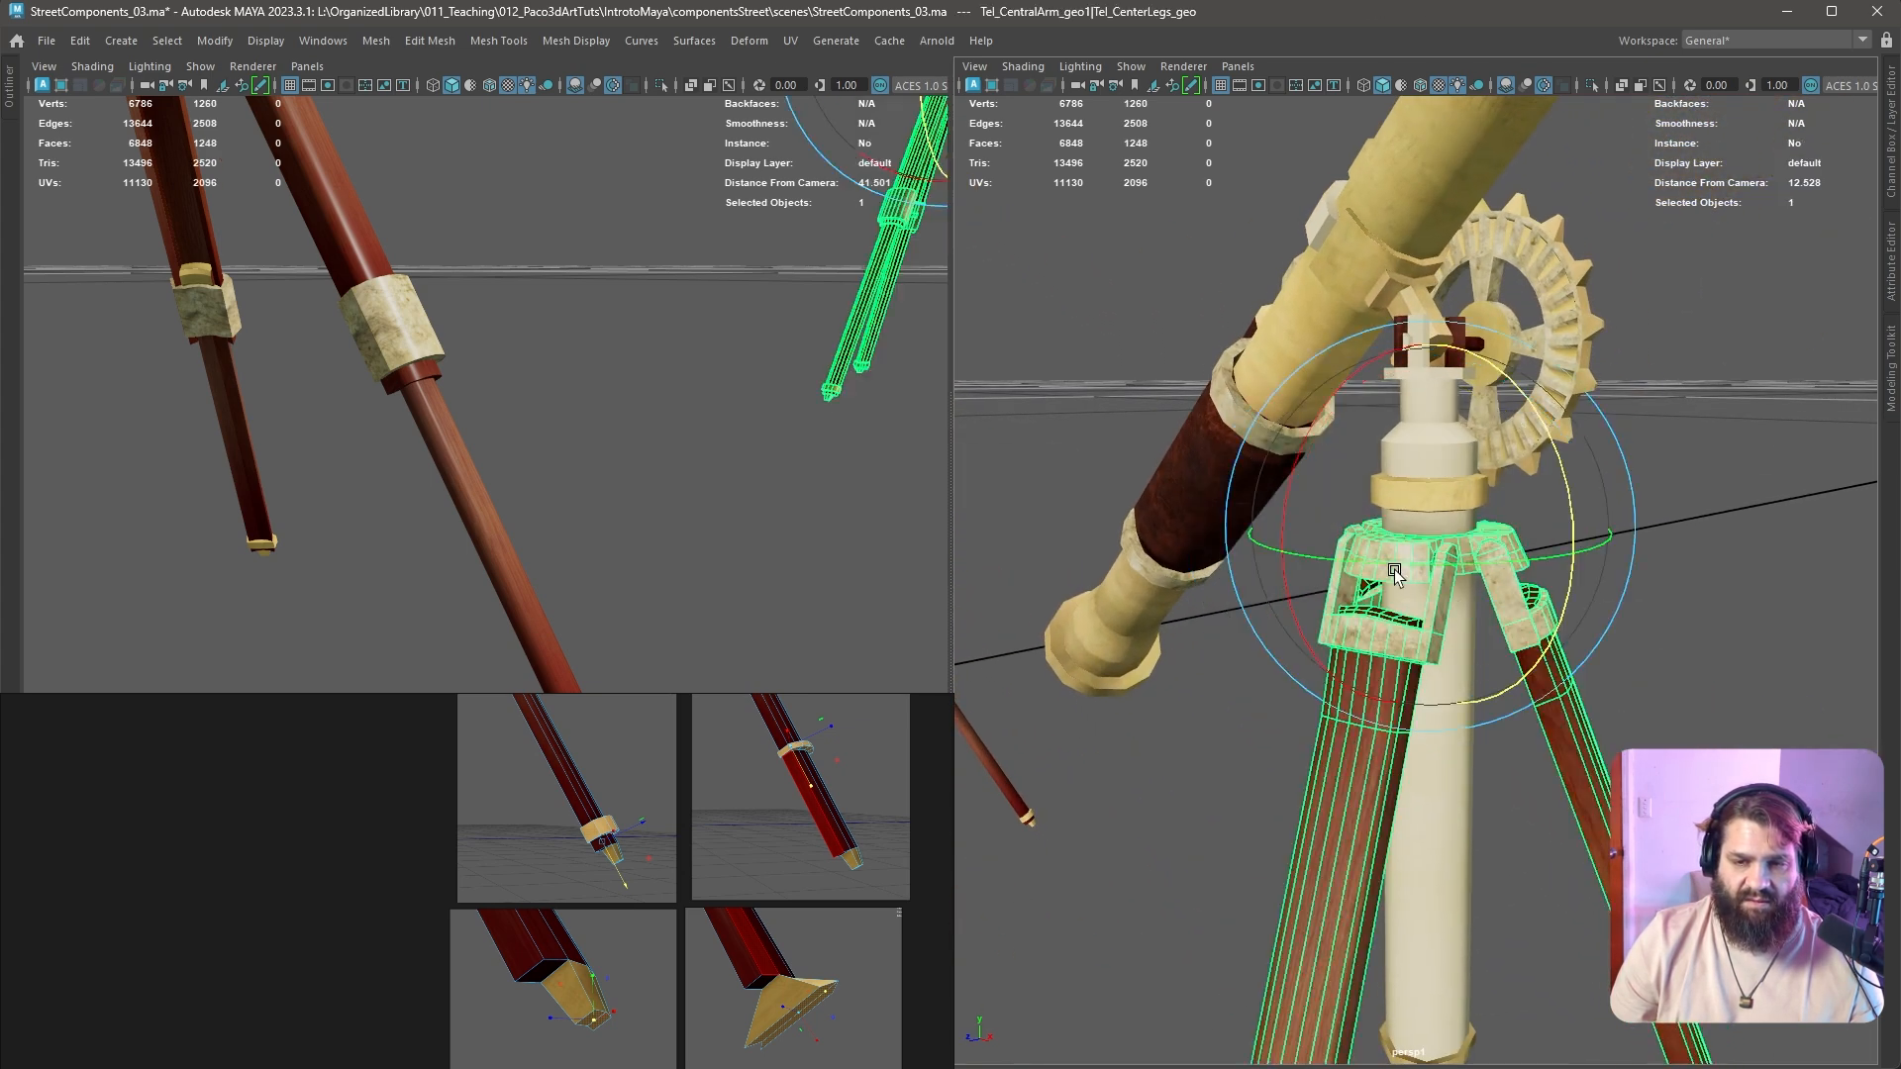
key("w")
left_click_drag(1434, 409, 1468, 871)
middle_click_drag(1468, 871, 1486, 663, "alt")
left_click_drag(1485, 663, 1532, 730, "alt")
right_click_drag(1532, 730, 1358, 781, "alt")
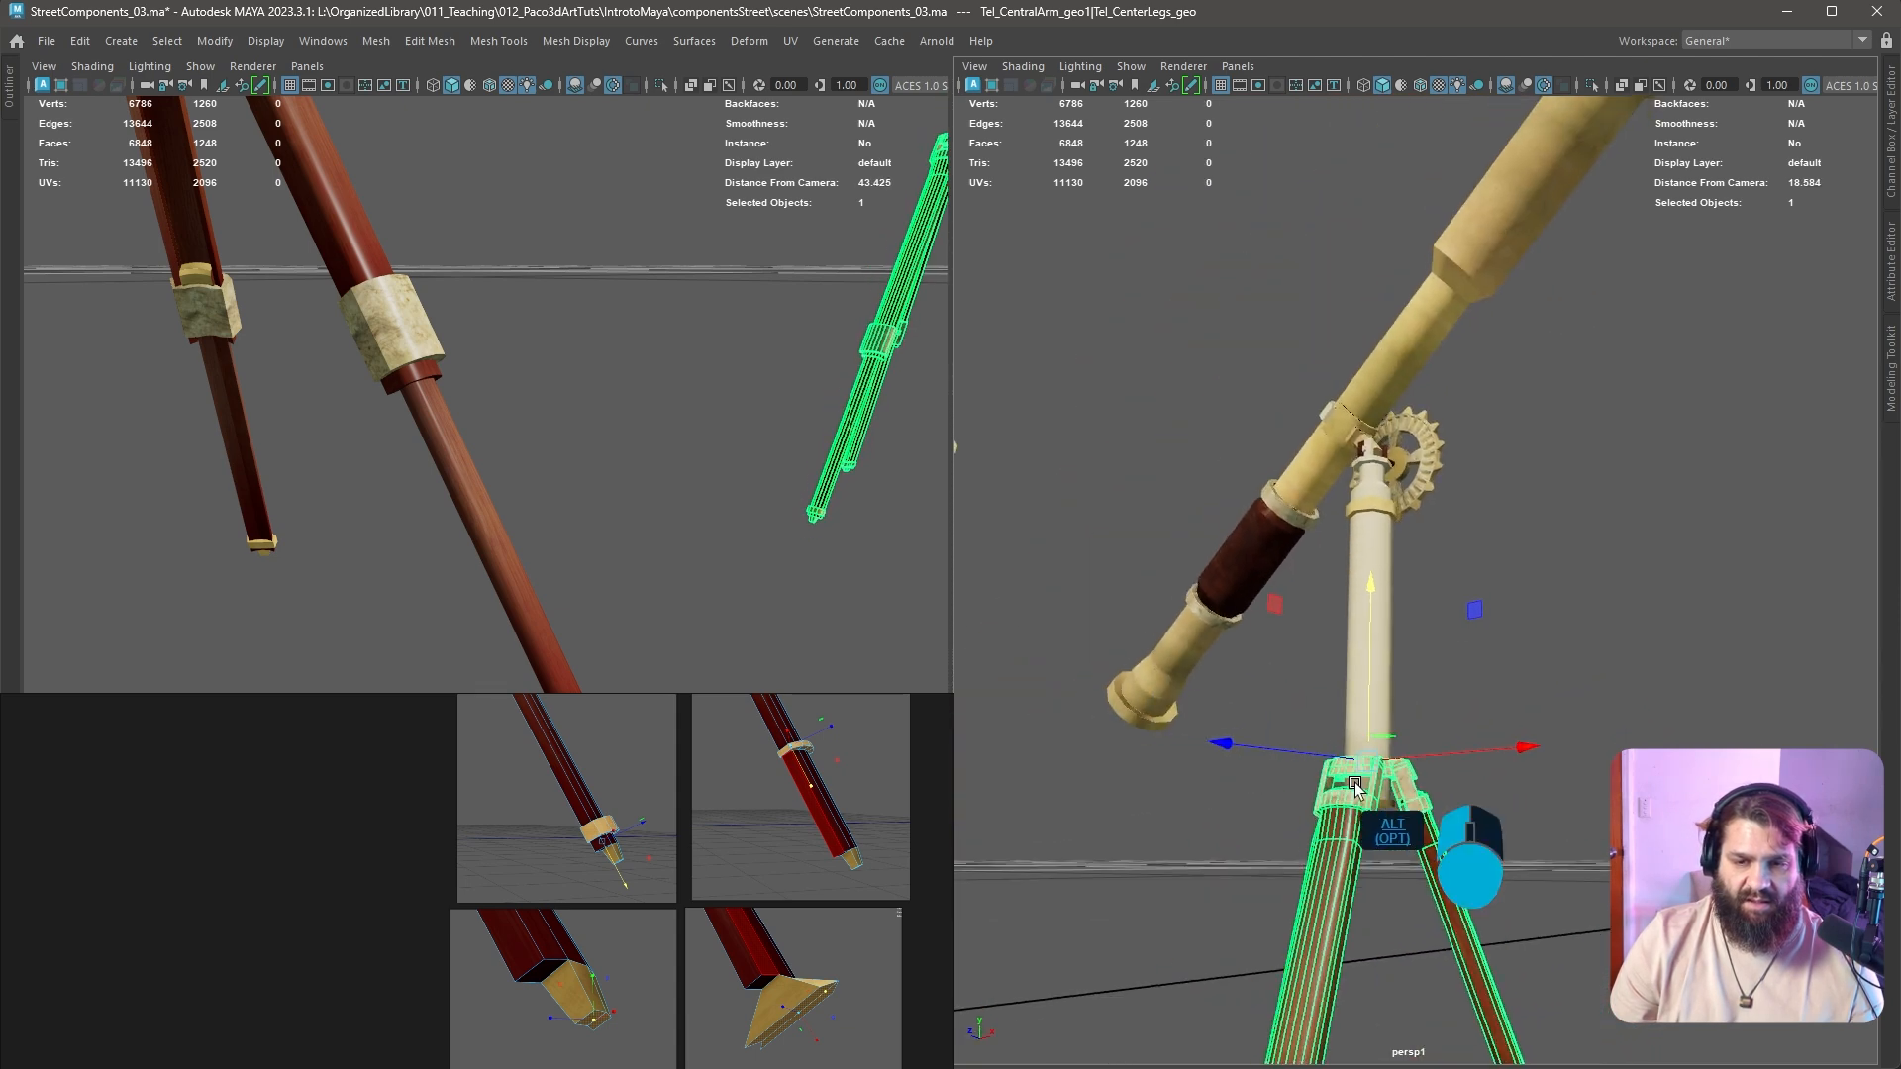
left_click_drag(1358, 781, 1420, 767, "alt")
mouse_move(1452, 695)
left_mouse_down()
mouse_move(1457, 644)
mouse_move(1456, 688)
left_mouse_up()
left_click_drag(1565, 764, 1556, 507, "alt")
Rotate the upper leg Tel_MainLegA_geo outward so the tripod stands wider, like the reference
left_click(1376, 807)
key("e")
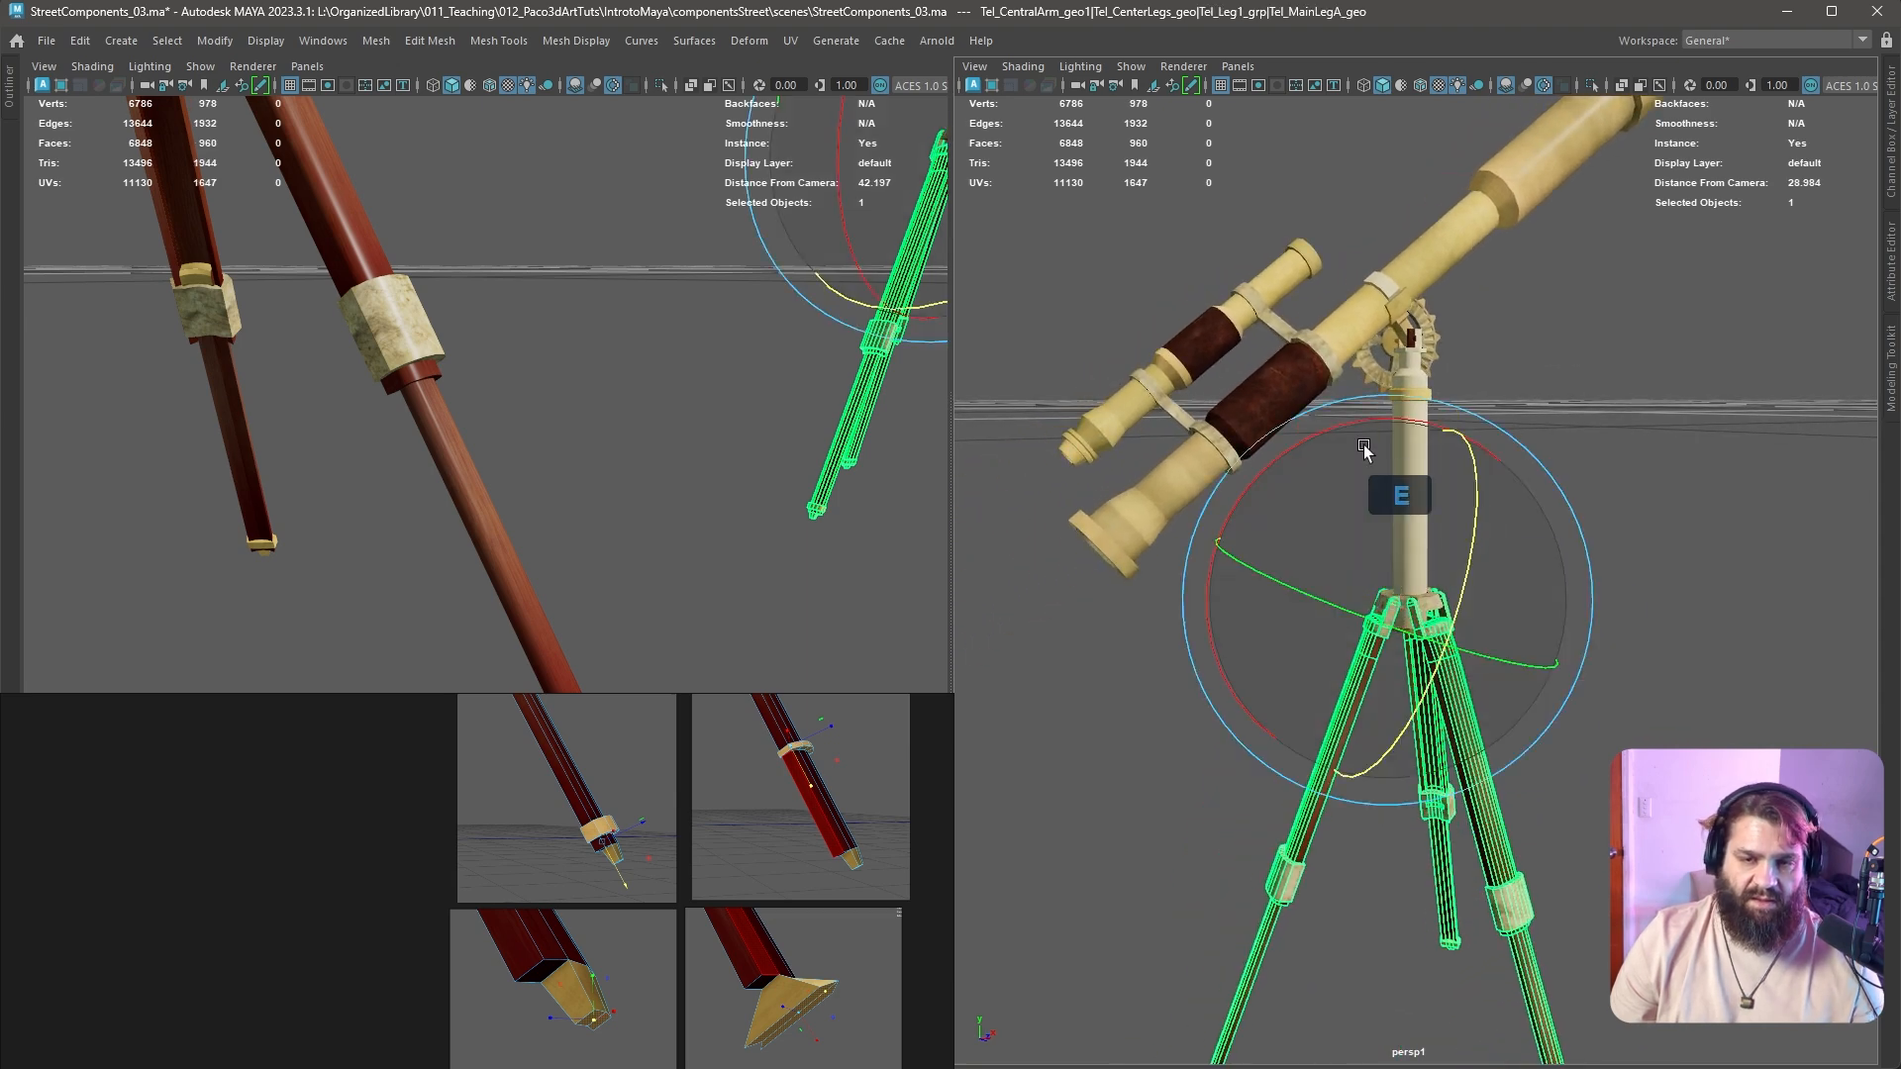
left_click_drag(1329, 442, 1374, 430)
right_click_drag(1374, 435, 1243, 590, "alt")
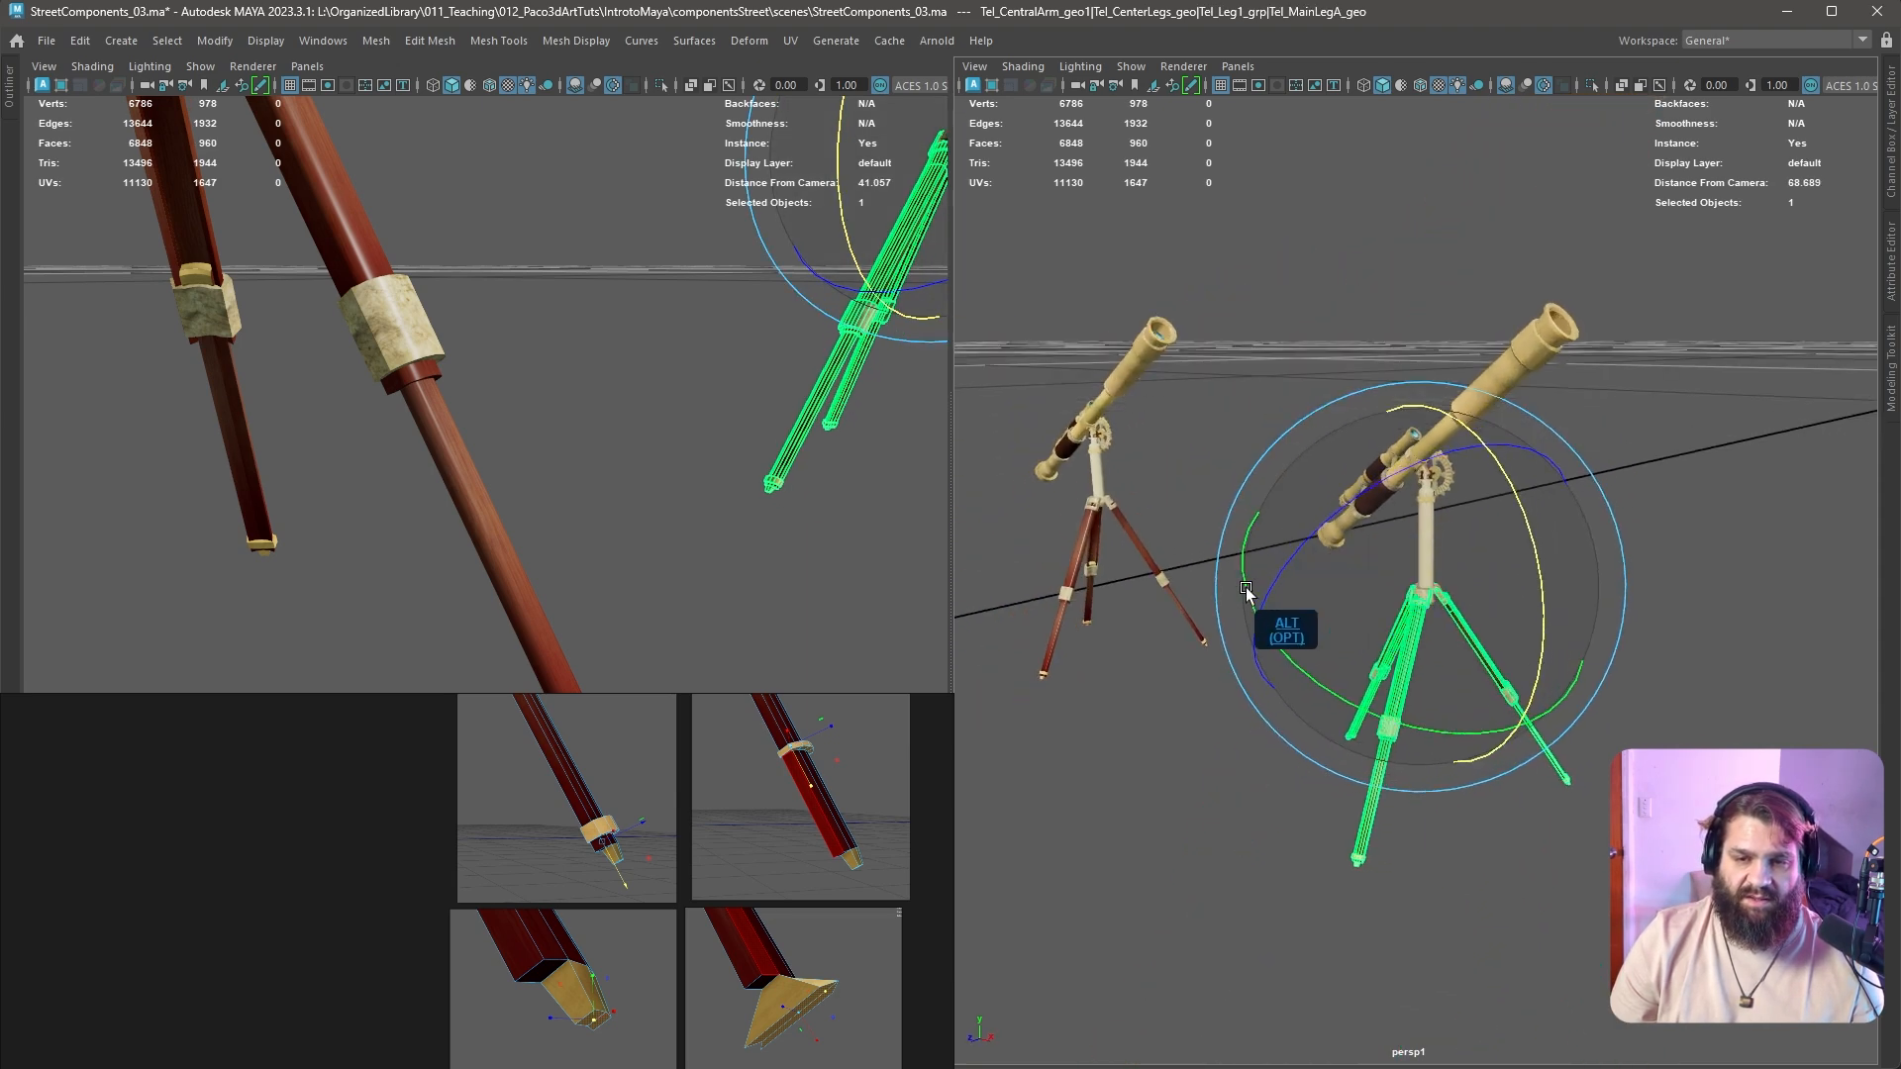
left_click_drag(1243, 590, 1381, 642, "alt")
left_click(1329, 854)
left_click_drag(1330, 854, 1372, 825, "alt")
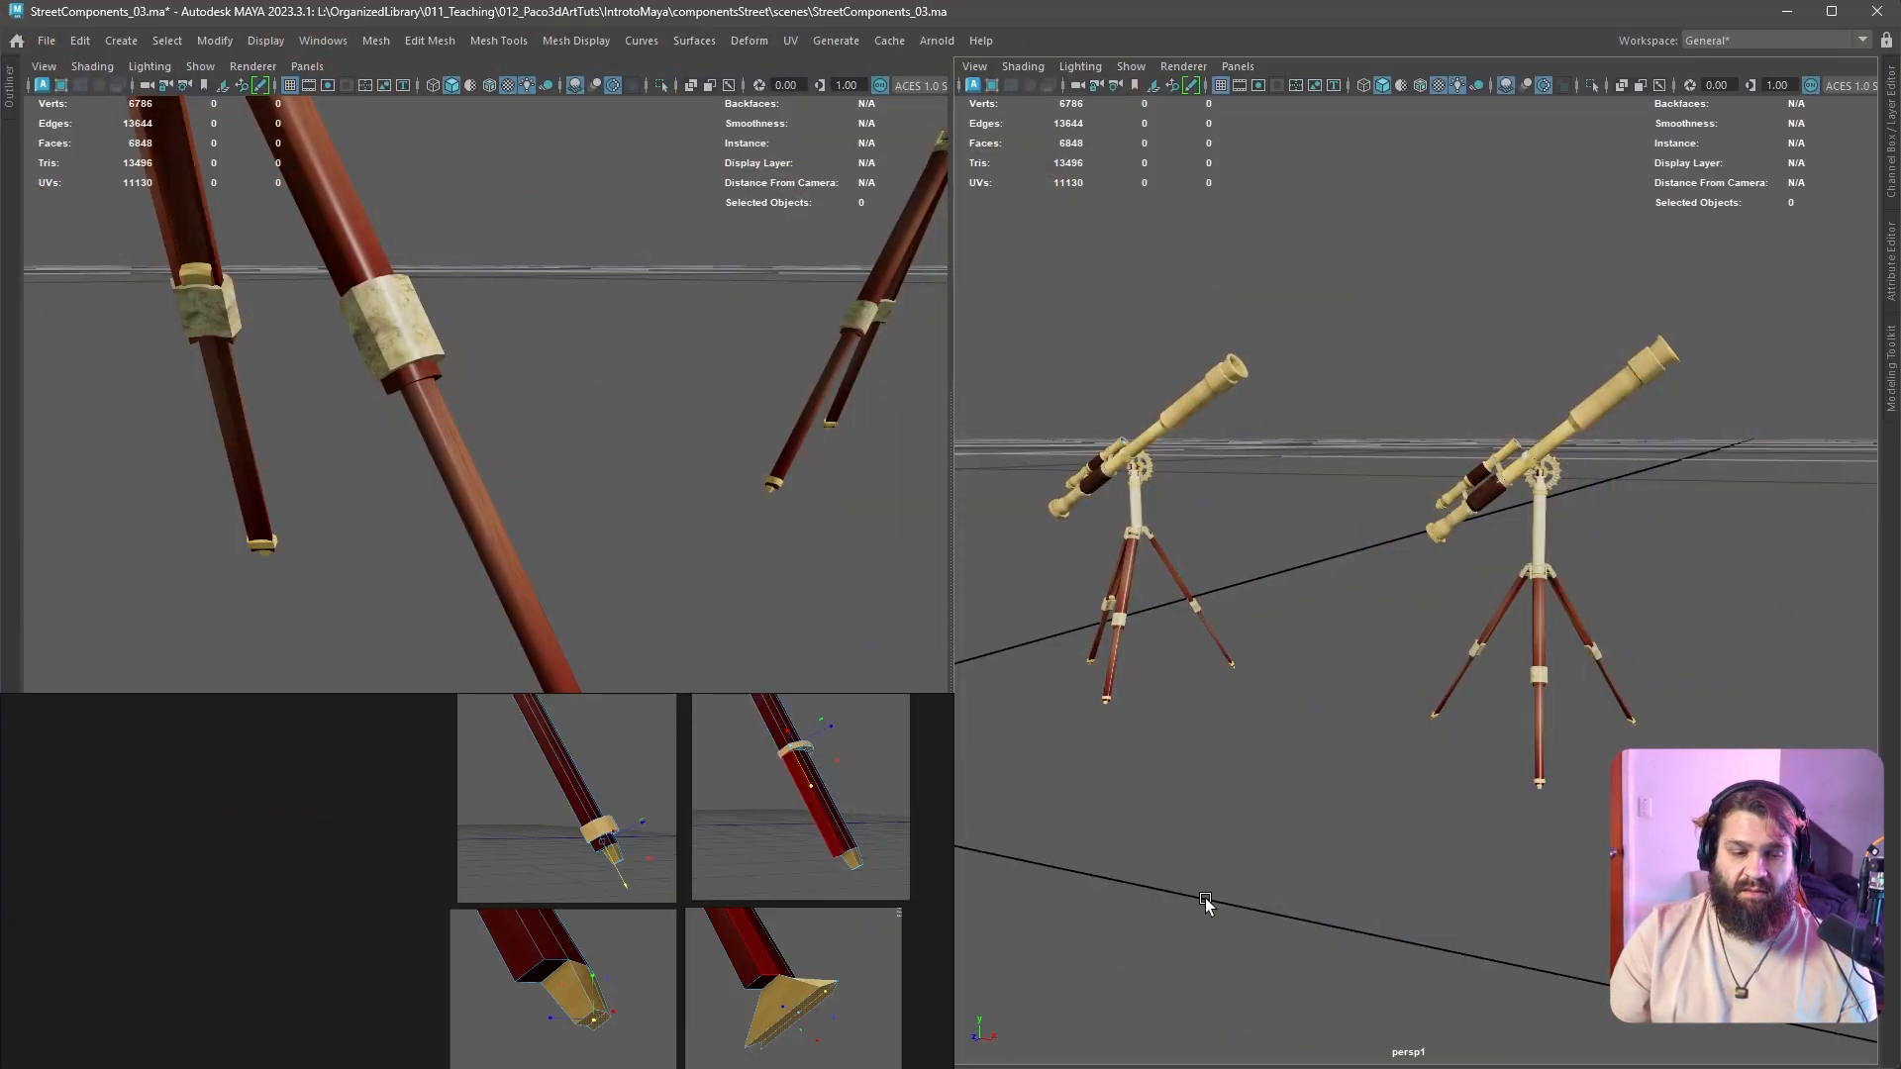
Restore the standard layout and frame the playground models elsewhere in the scene
key("ctrl+space")
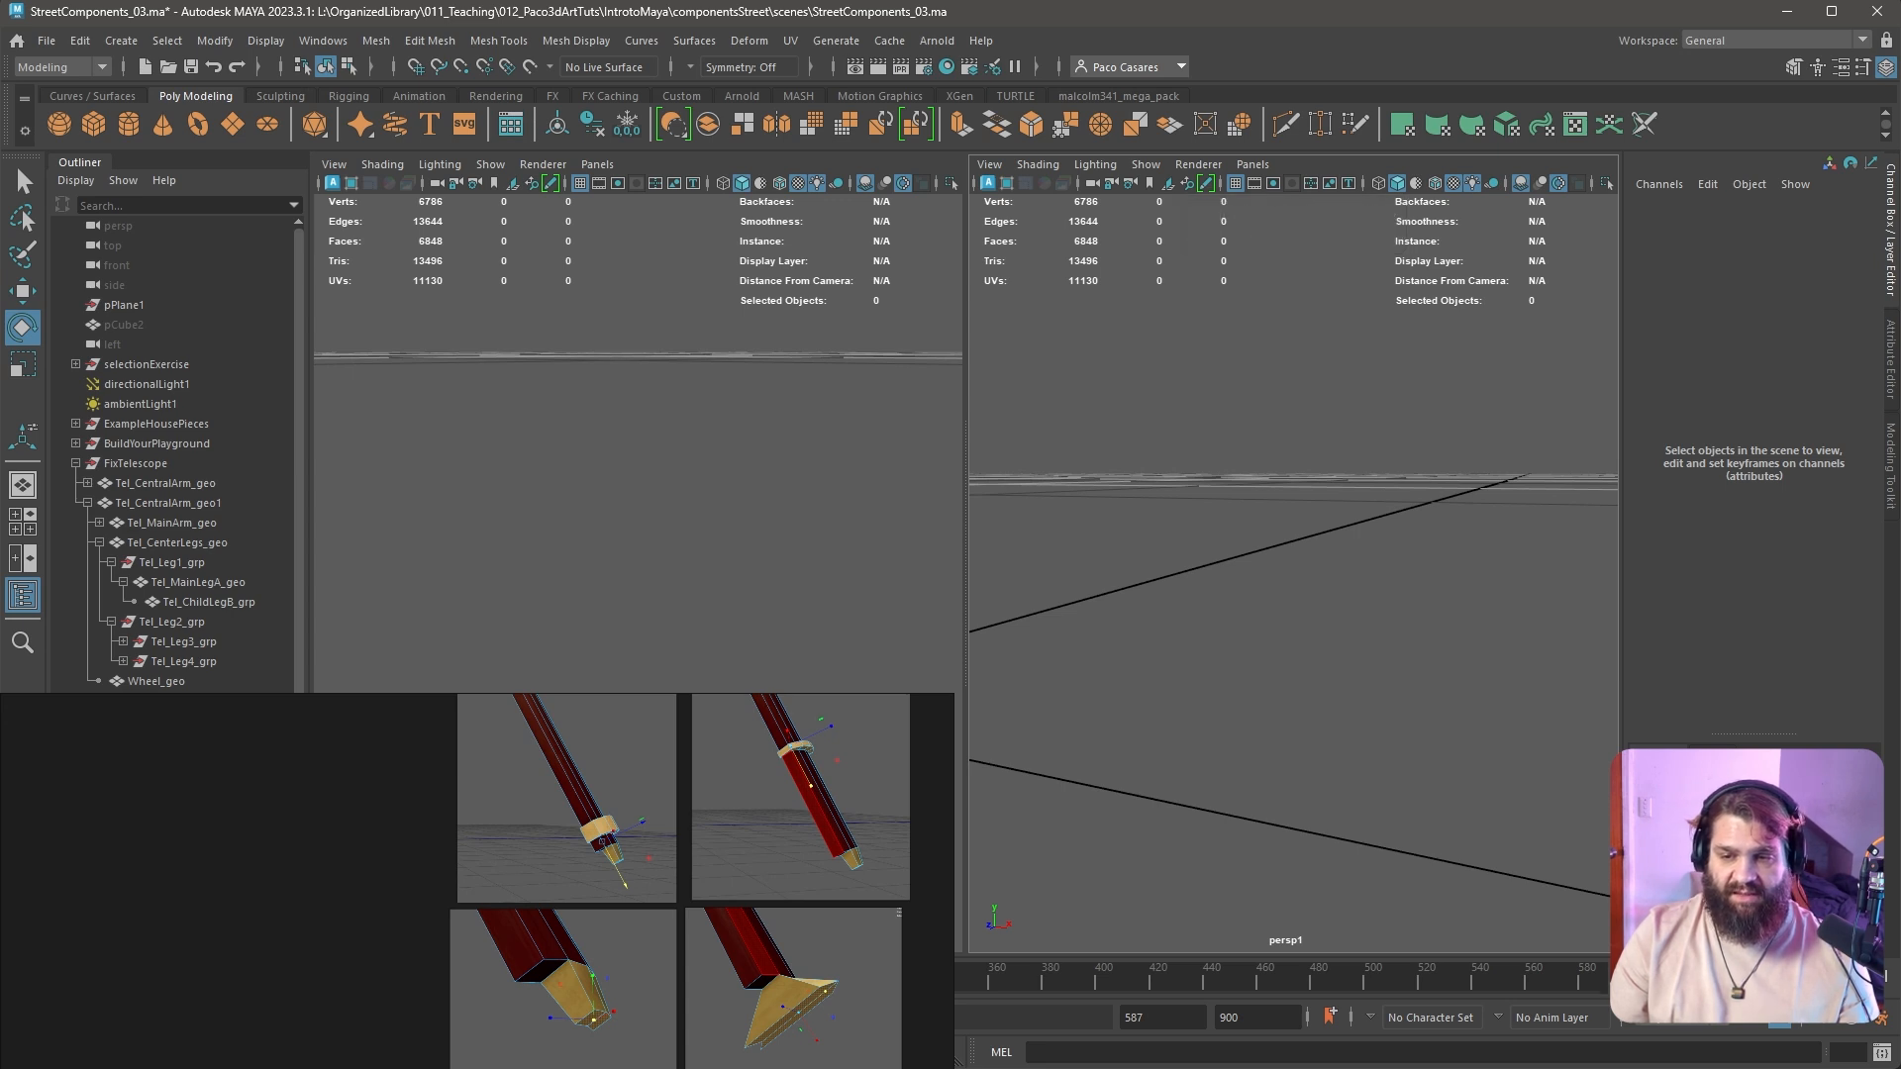
left_click_drag(1360, 663, 1246, 673, "alt")
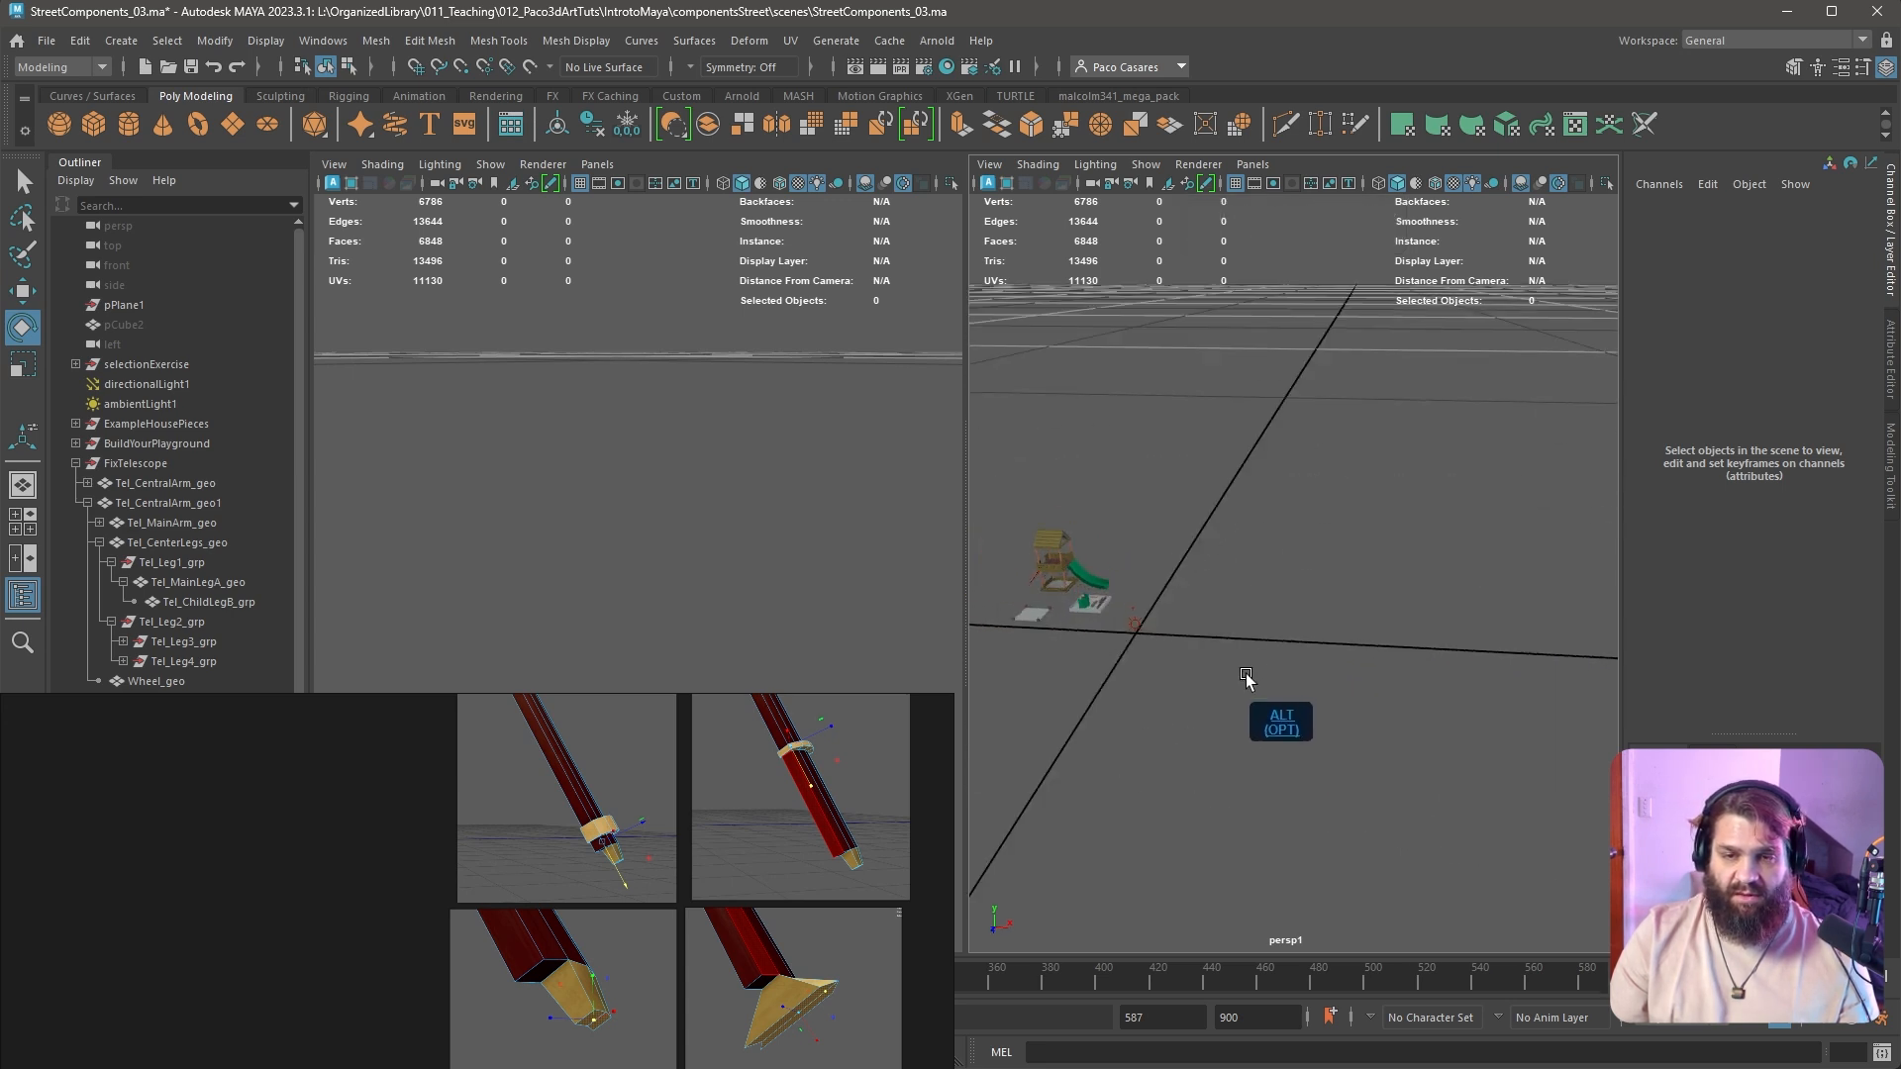
middle_click_drag(1246, 673, 1387, 675, "alt")
left_click_drag(1111, 482, 1426, 767)
key("f")
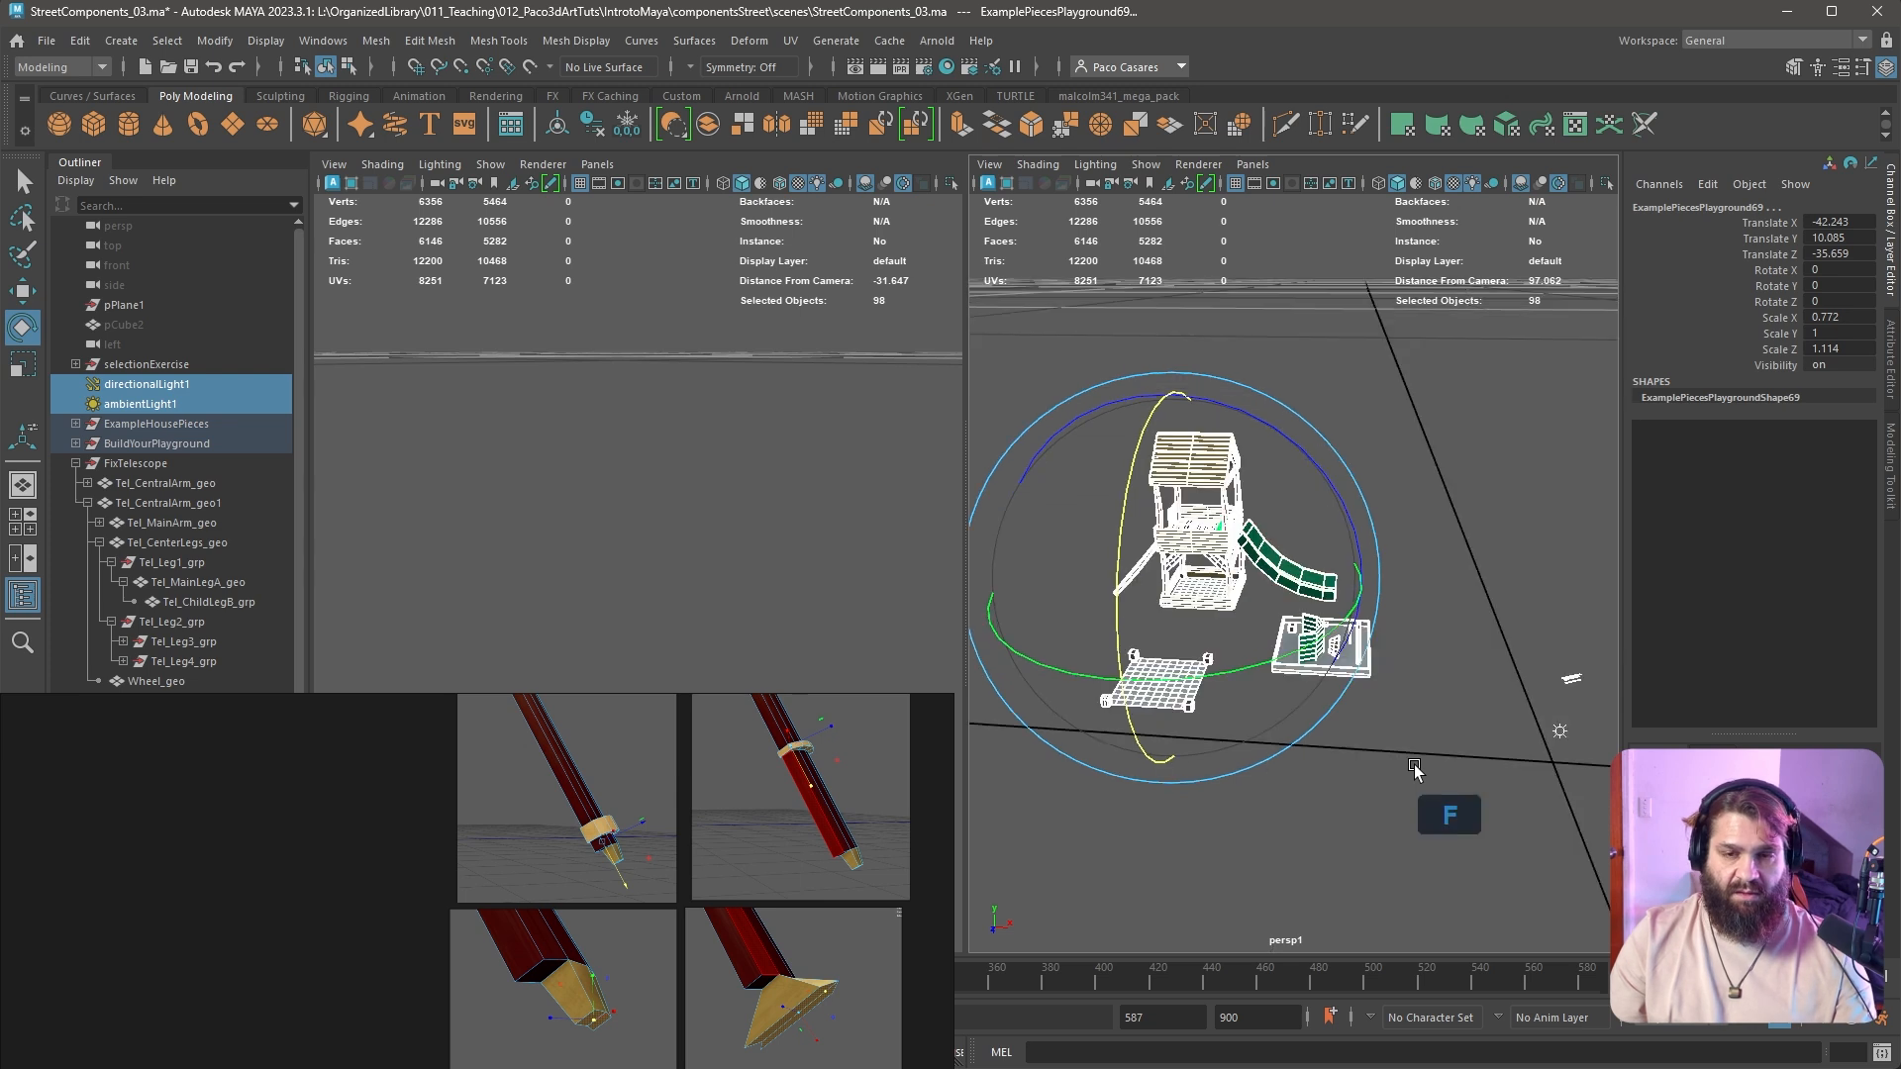
left_click(1414, 794)
left_click_drag(1351, 843, 1476, 808, "alt")
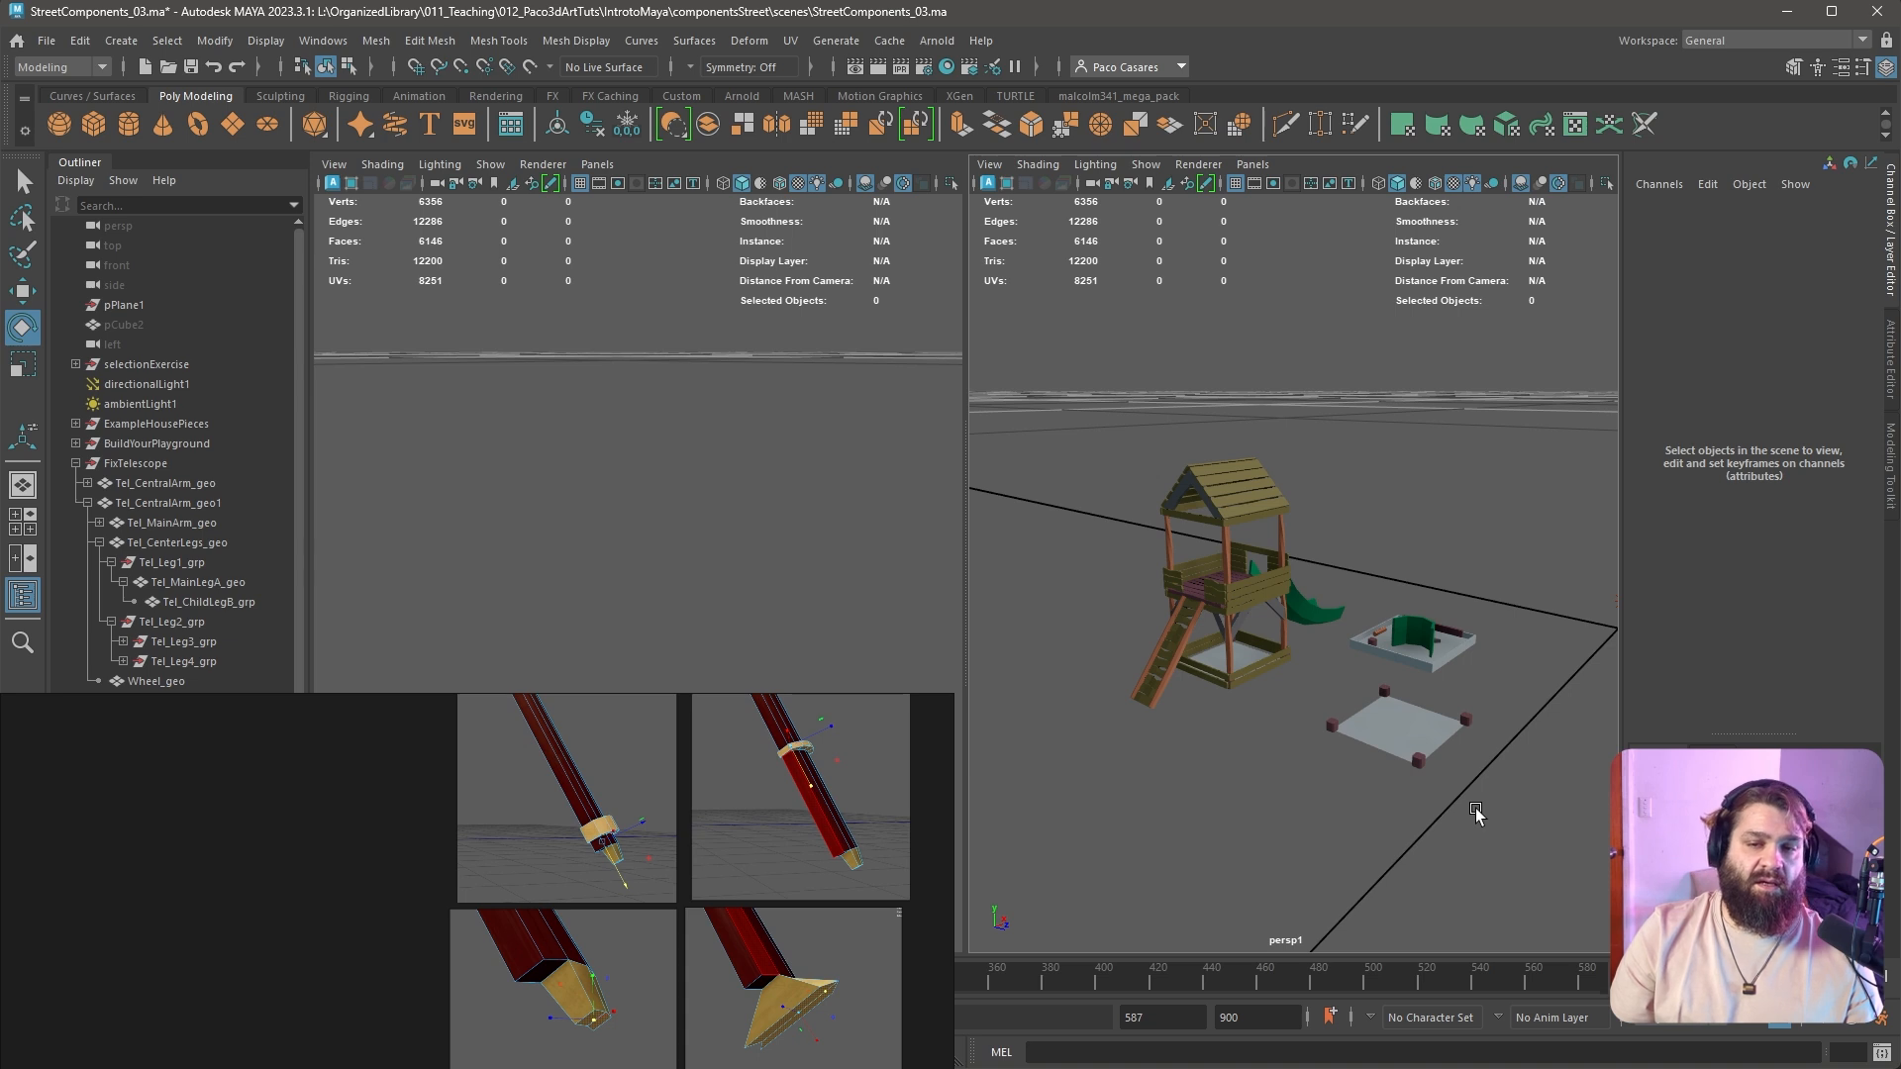
Examine the playground tower and the tray of spare pieces beside it in a single full-screen viewport
left_click_drag(1293, 681, 1286, 730, "alt")
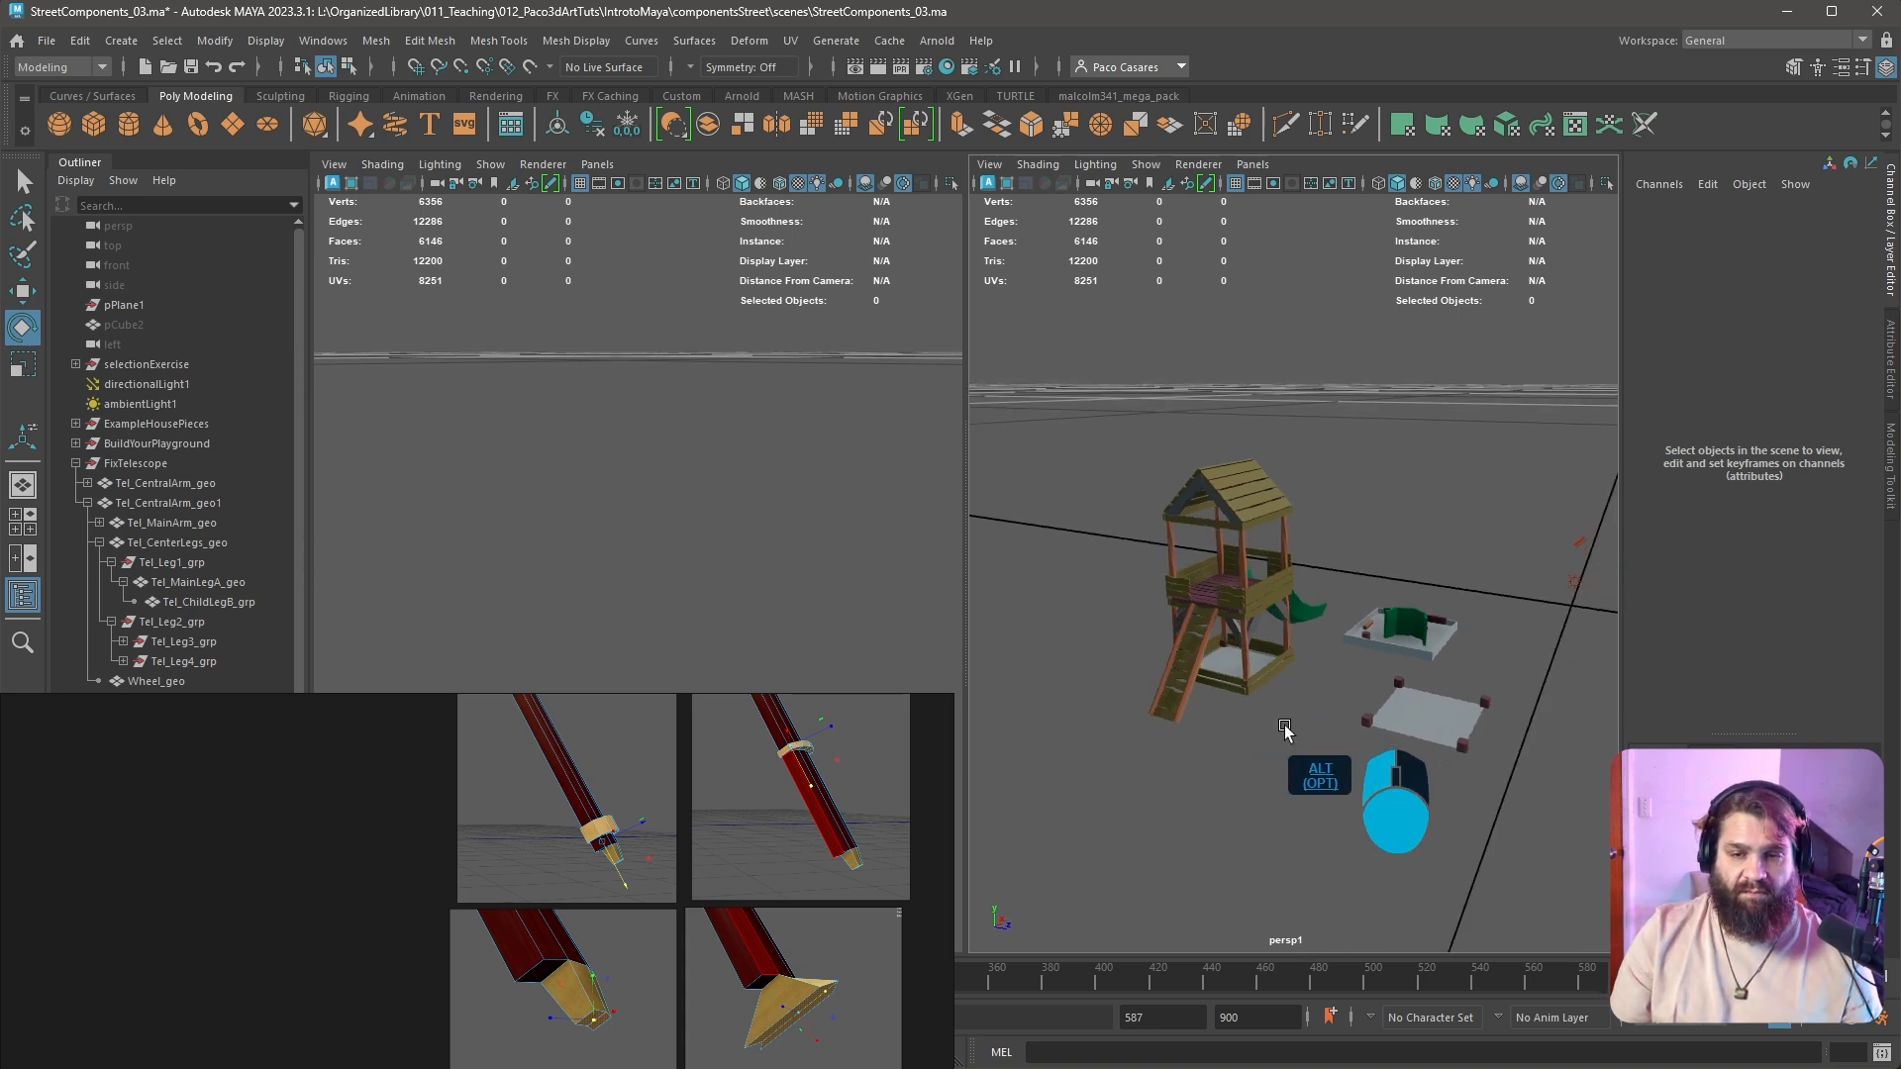
right_click_drag(1285, 730, 1267, 773, "alt")
middle_click_drag(1267, 773, 1282, 677, "alt")
right_click_drag(1281, 677, 1323, 736, "alt")
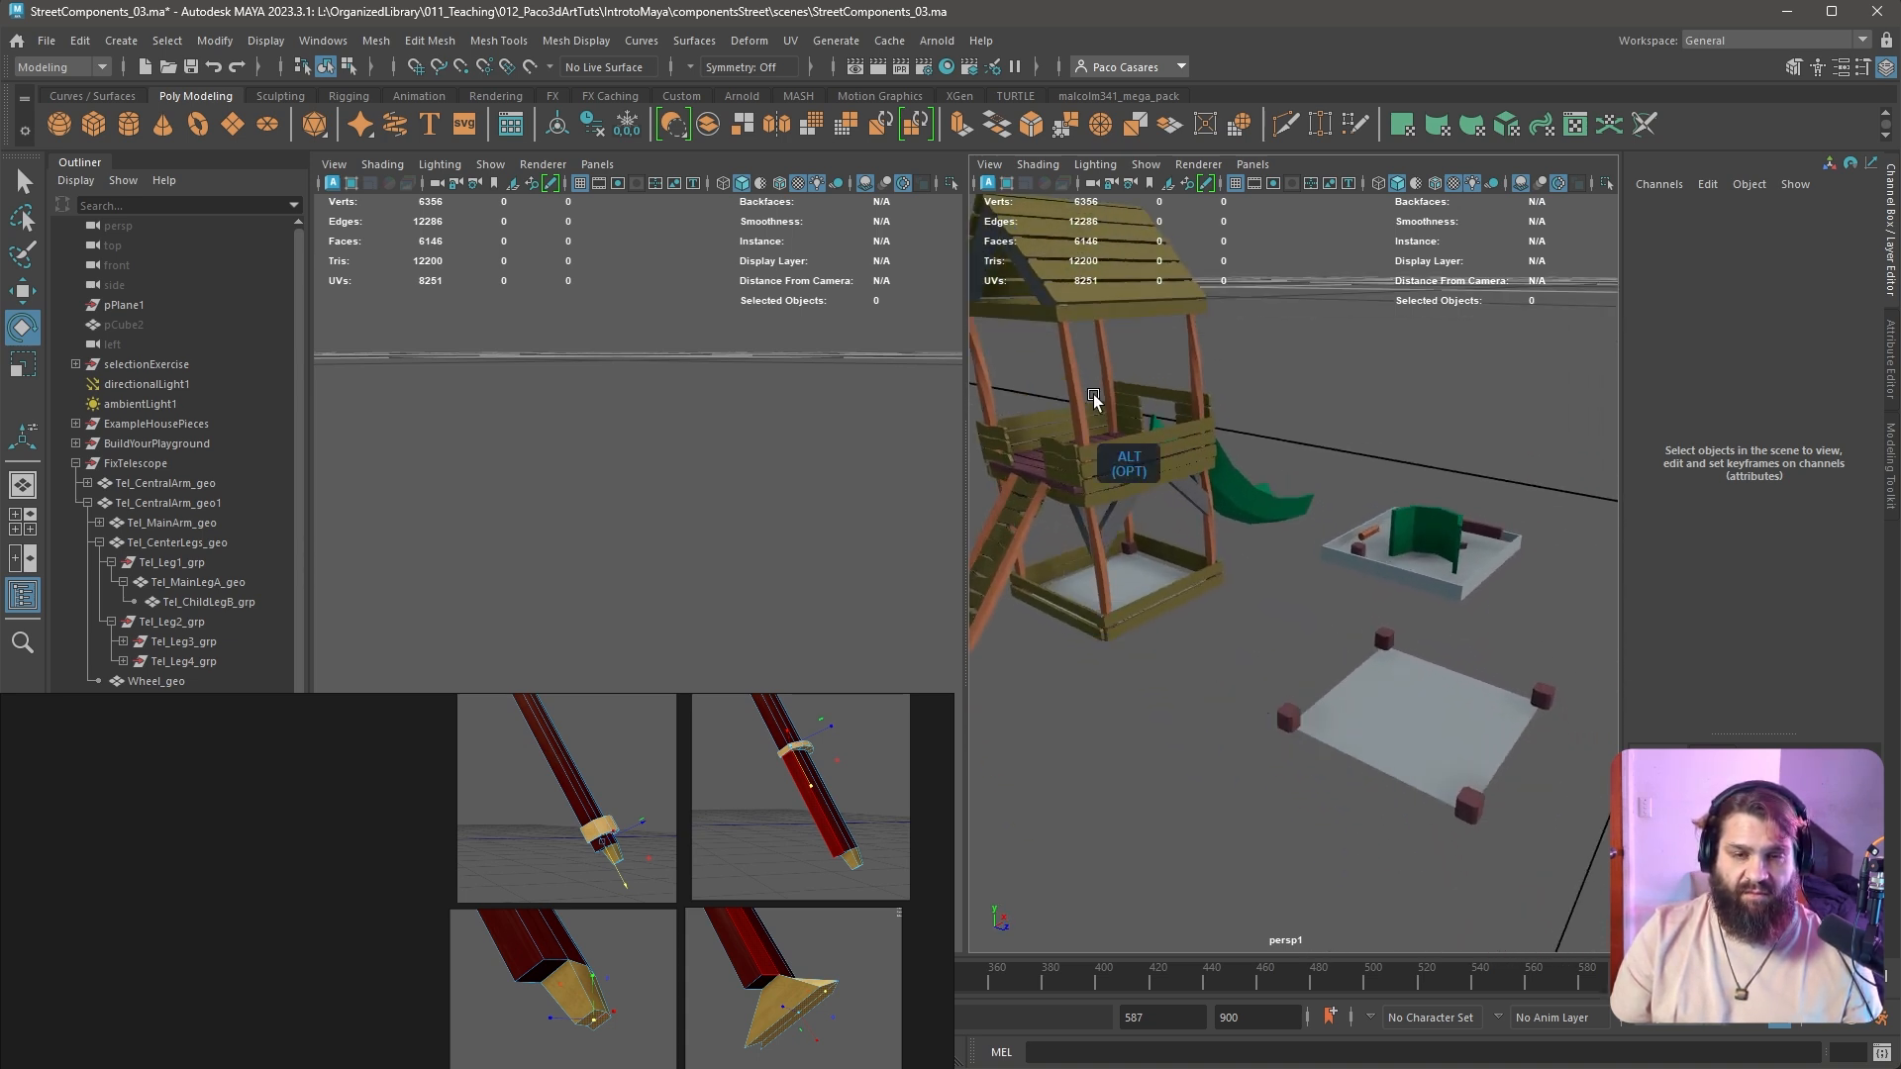
key("space")
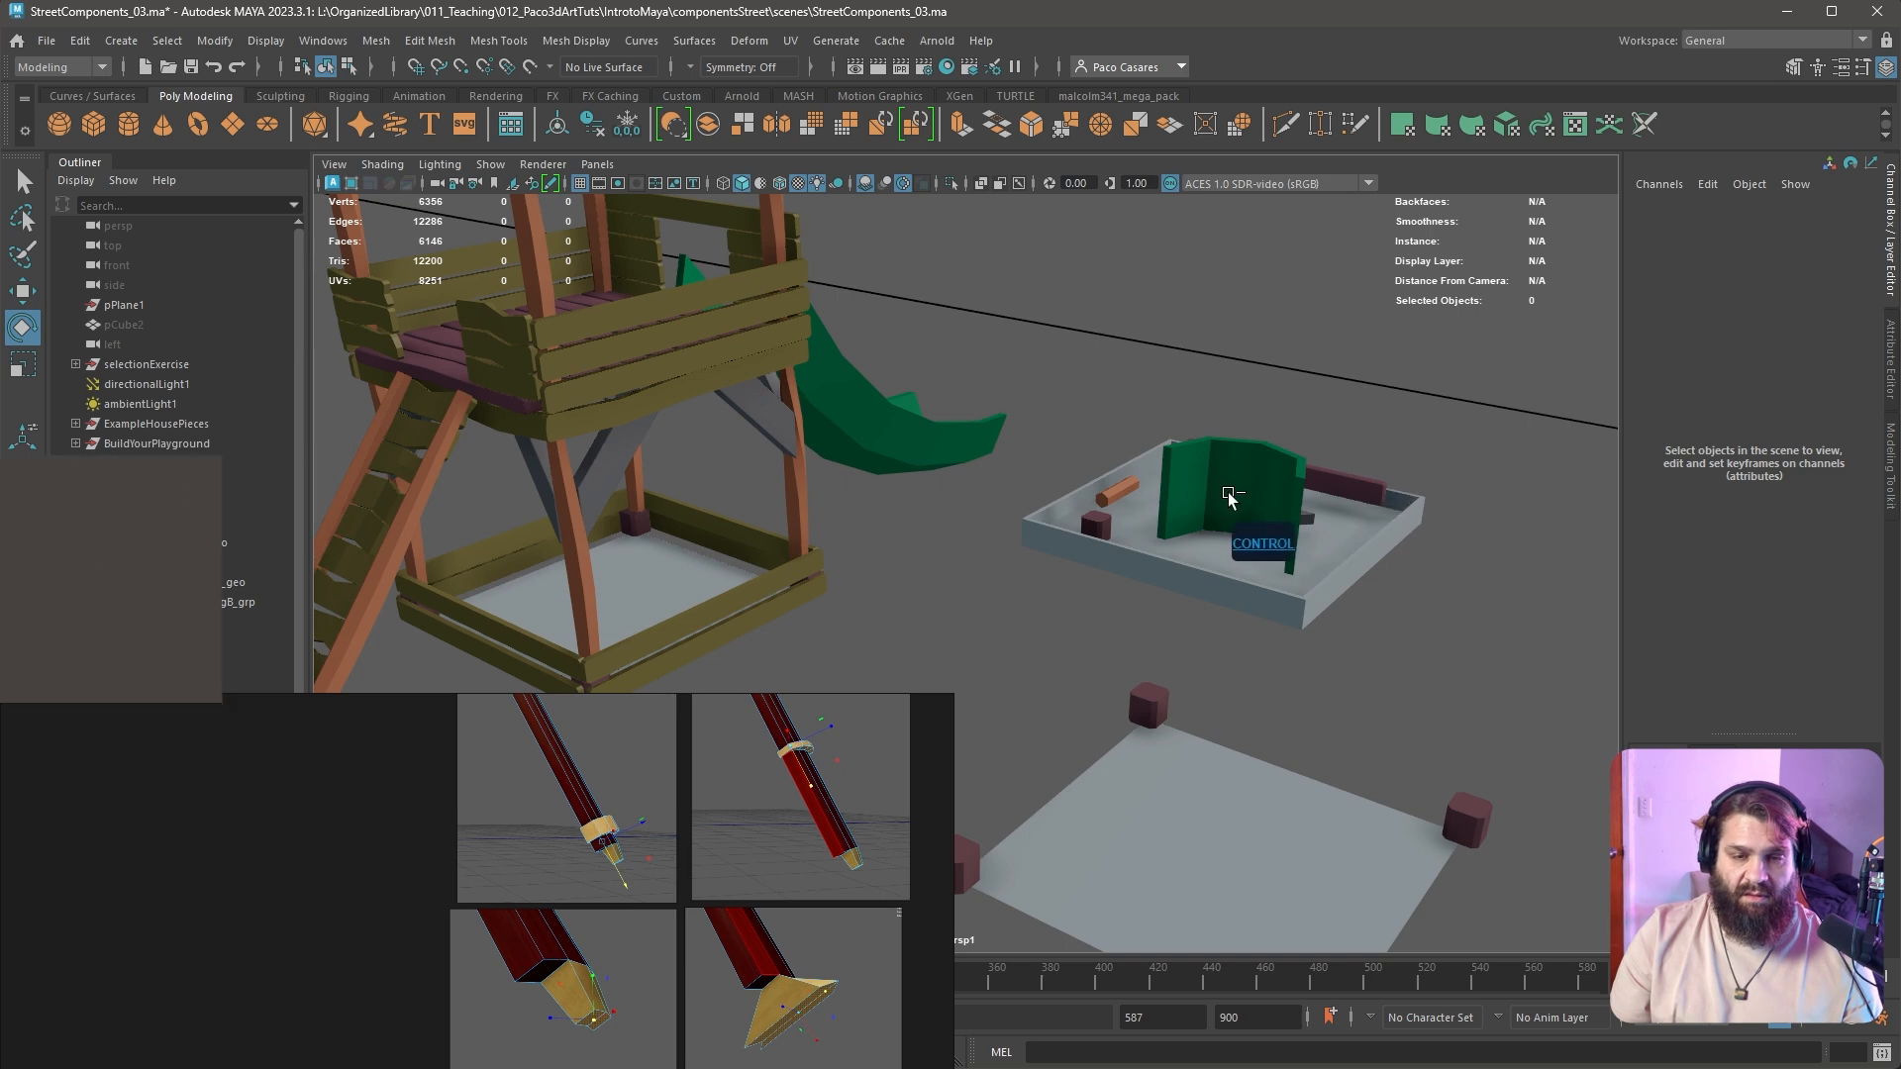
key("ctrl+space")
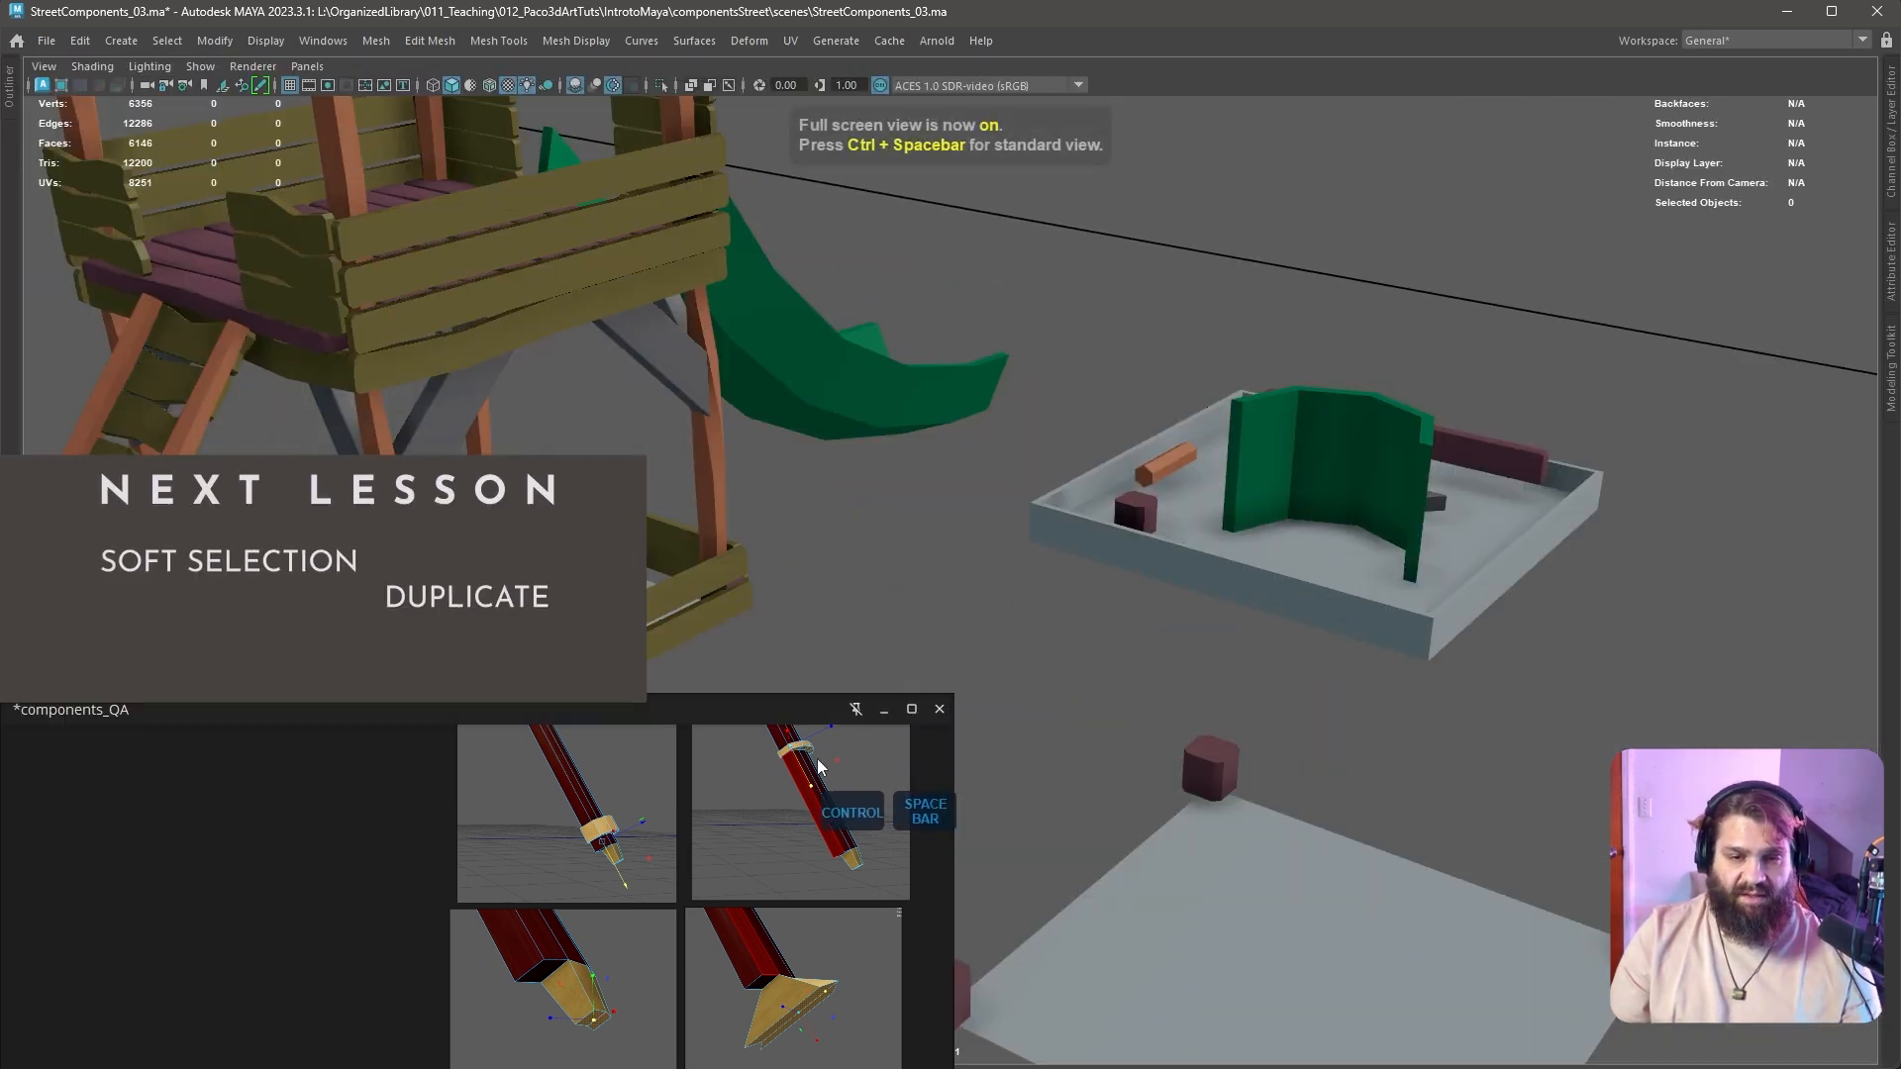
right_click_drag(1119, 679, 1030, 678, "alt")
left_click_drag(1029, 678, 1129, 676, "alt")
middle_click_drag(1129, 676, 1133, 722, "alt")
left_click_drag(1133, 722, 1322, 648, "alt")
Inspect the assembled playground from several sides, selecting a single plank and the whole structure to see its separate pieces
left_click(1183, 526)
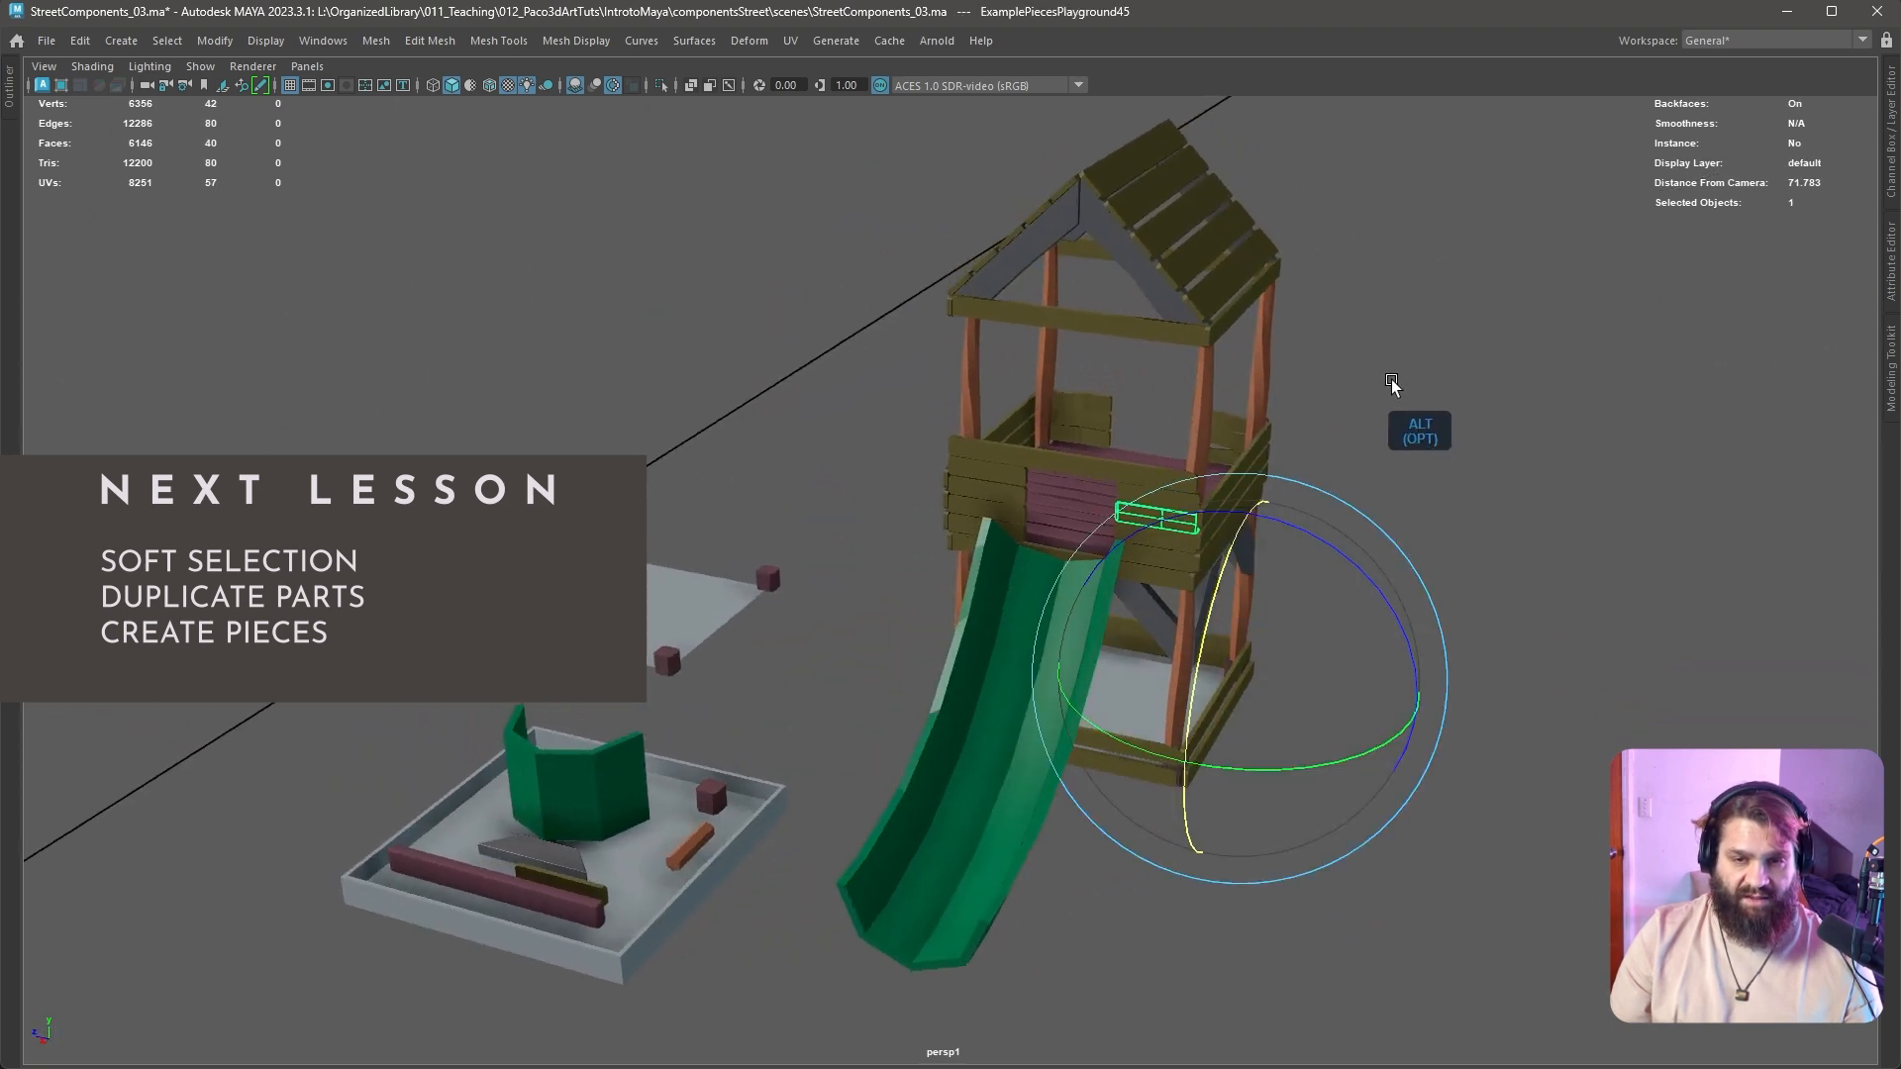
left_click(1385, 327)
left_click_drag(1384, 306, 1032, 609)
left_click_drag(1034, 678, 550, 334, "alt")
left_click(674, 495)
right_click_drag(551, 334, 442, 314, "alt")
left_click_drag(454, 254, 968, 882)
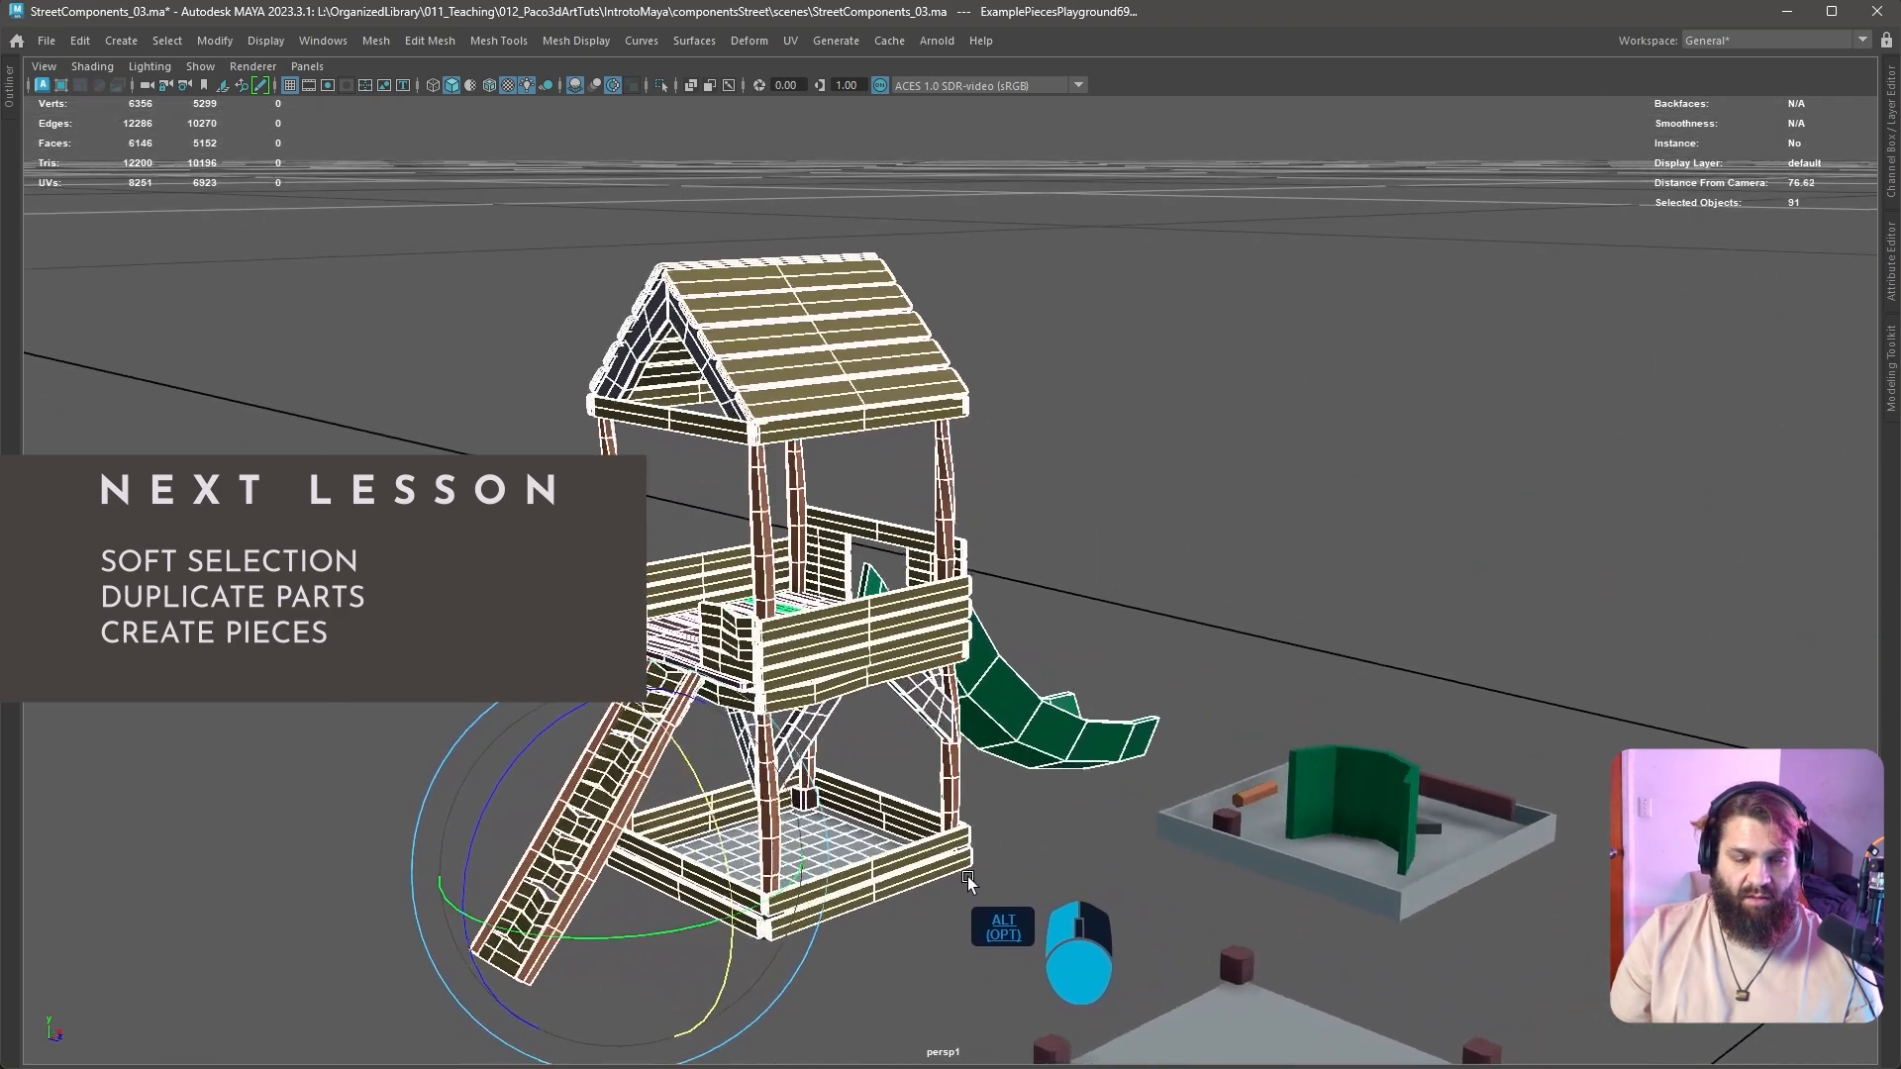
middle_click_drag(968, 882, 1009, 826, "alt")
left_click_drag(1127, 786, 955, 800, "alt")
middle_click_drag(955, 800, 1212, 740, "alt")
left_click_drag(1212, 740, 1269, 663, "alt")
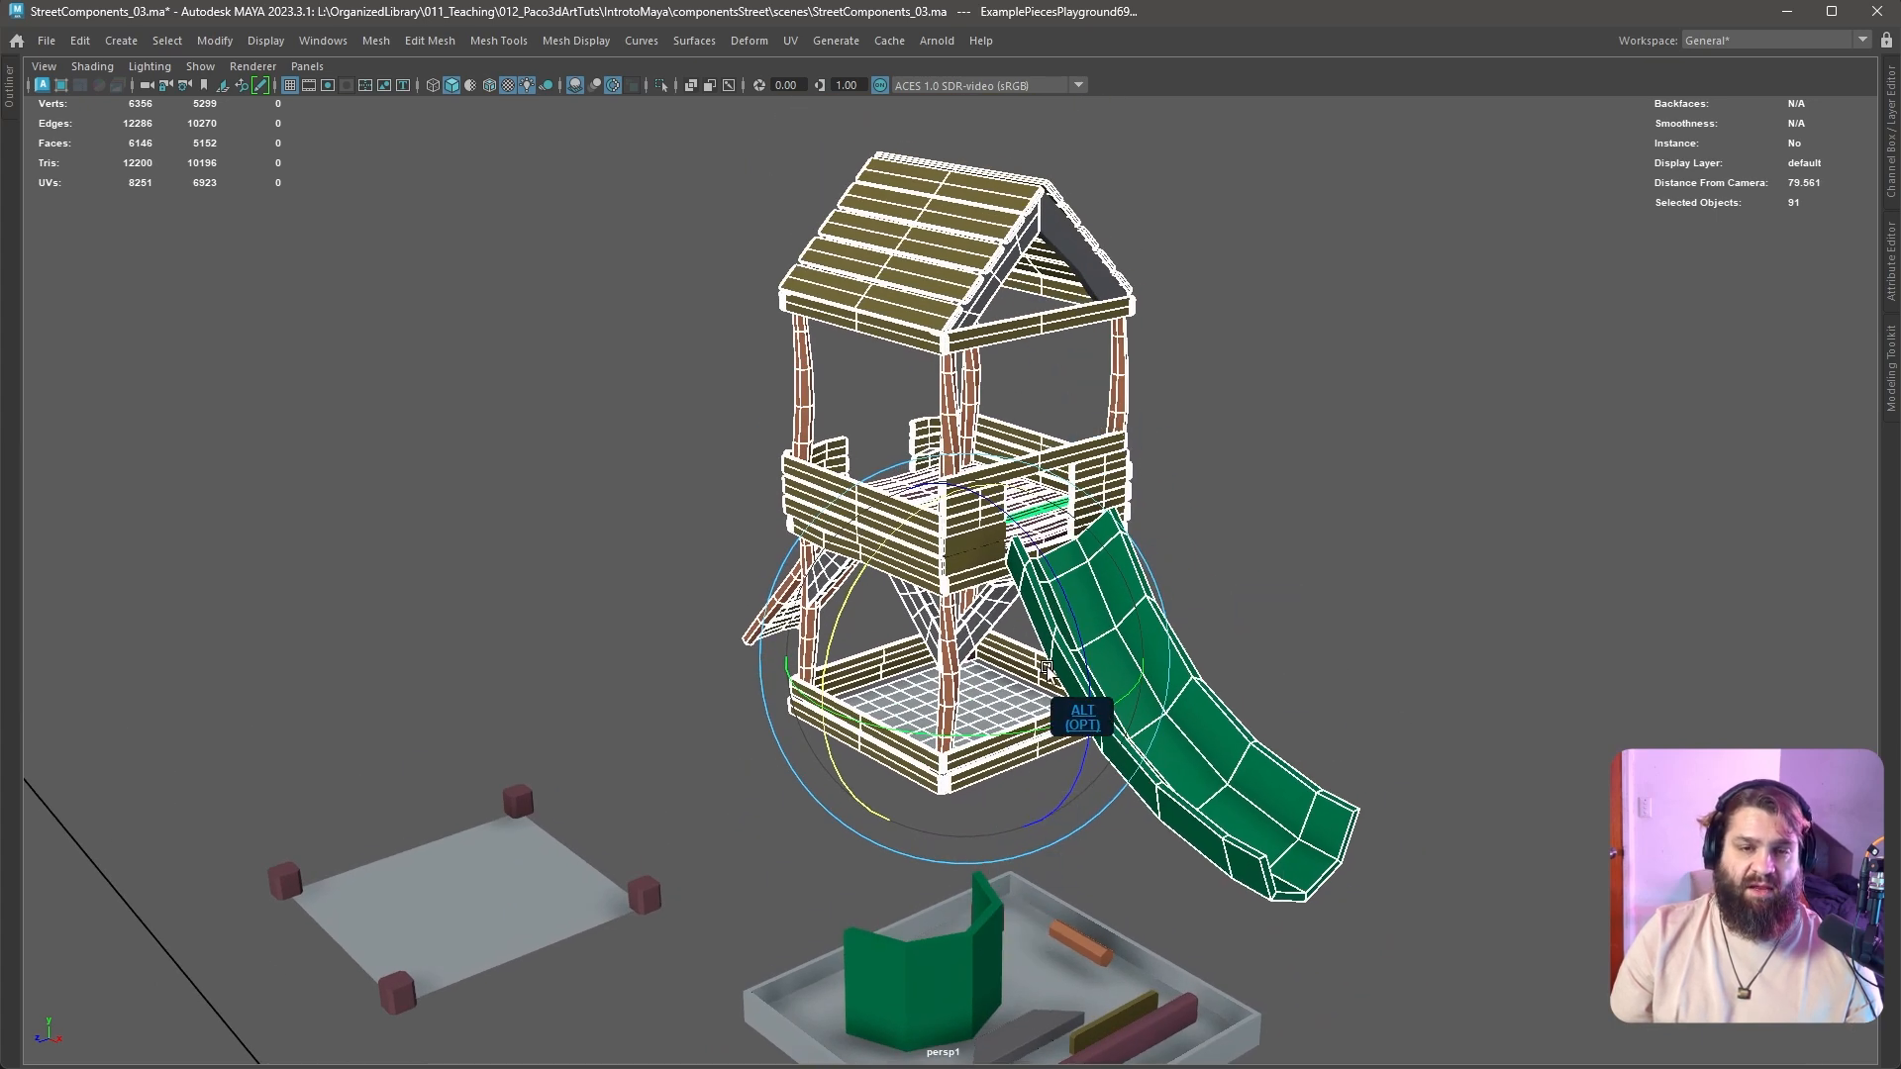
left_click(1282, 594)
Return to the standard layout and view the playground from the slide side
key("ctrl+space")
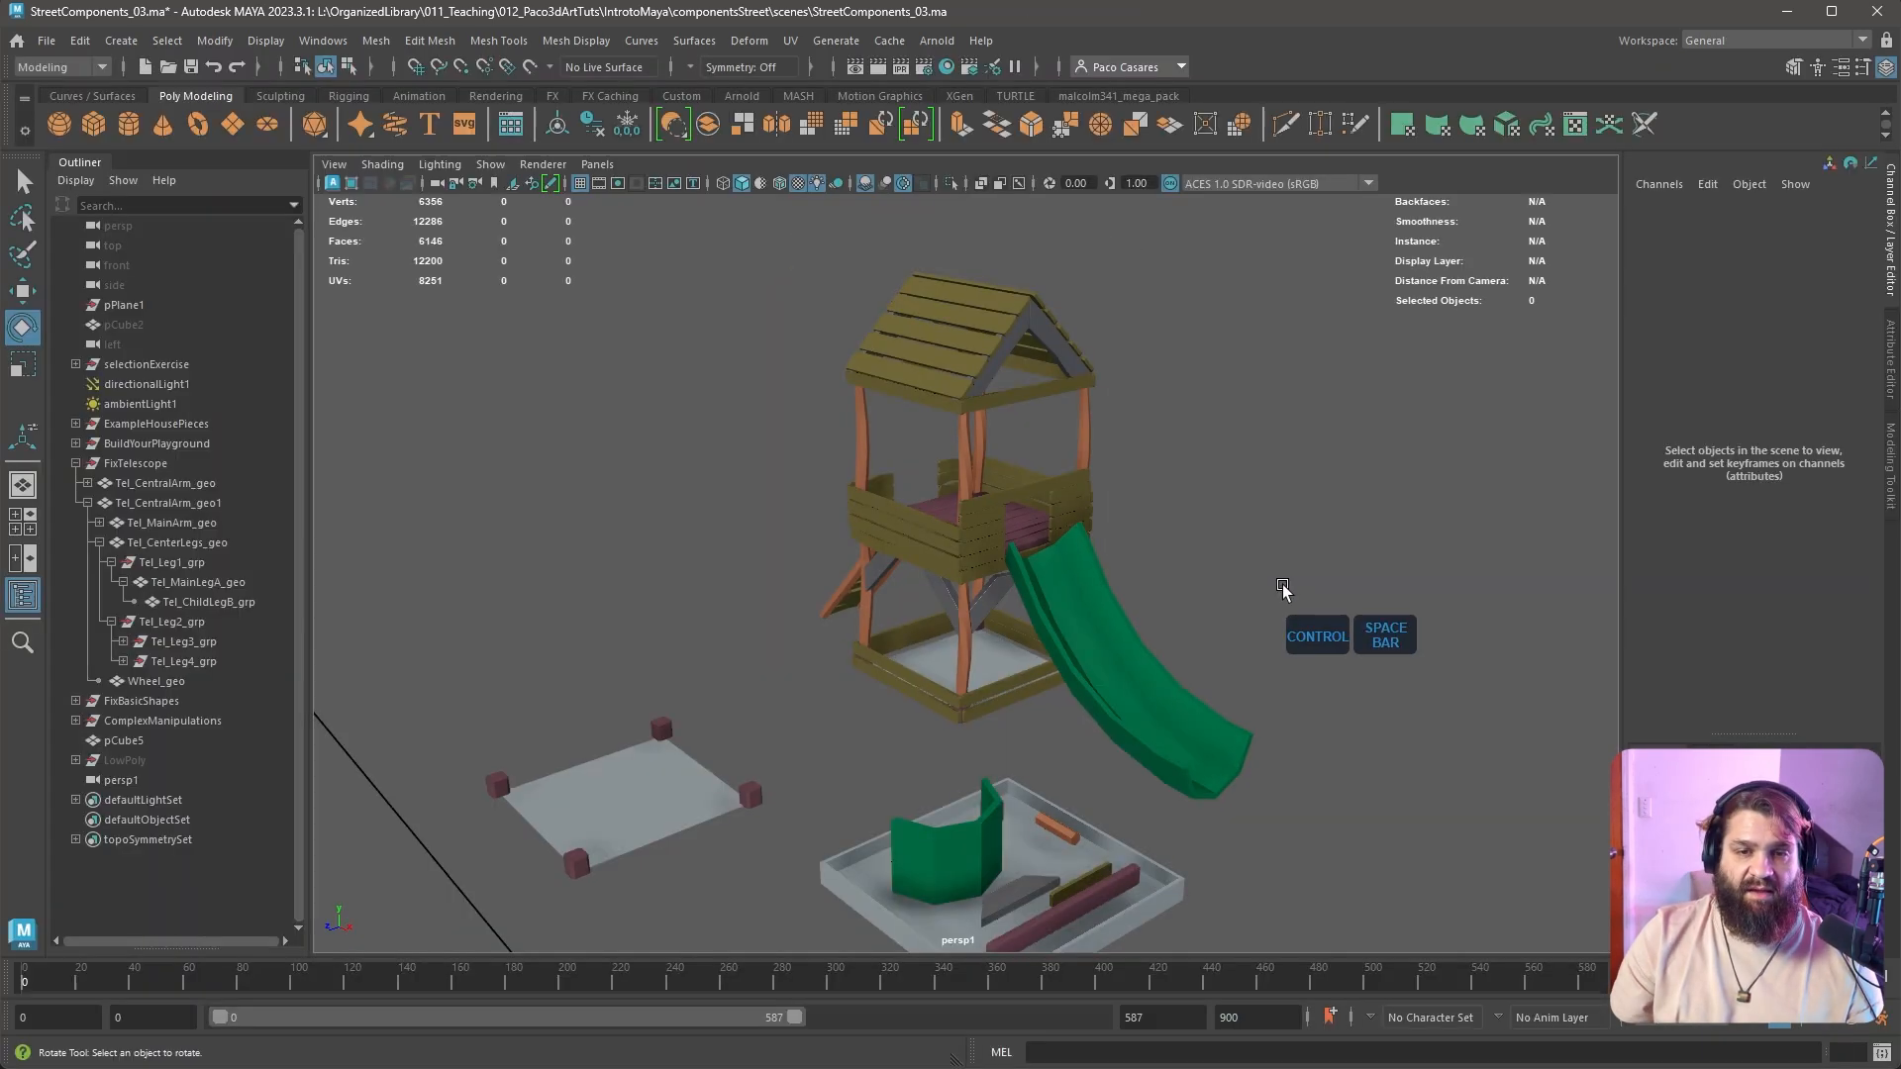
middle_click_drag(1376, 761, 1255, 696, "alt")
right_click_drag(1255, 691, 1235, 671, "alt")
left_click_drag(1235, 671, 1125, 672, "alt")
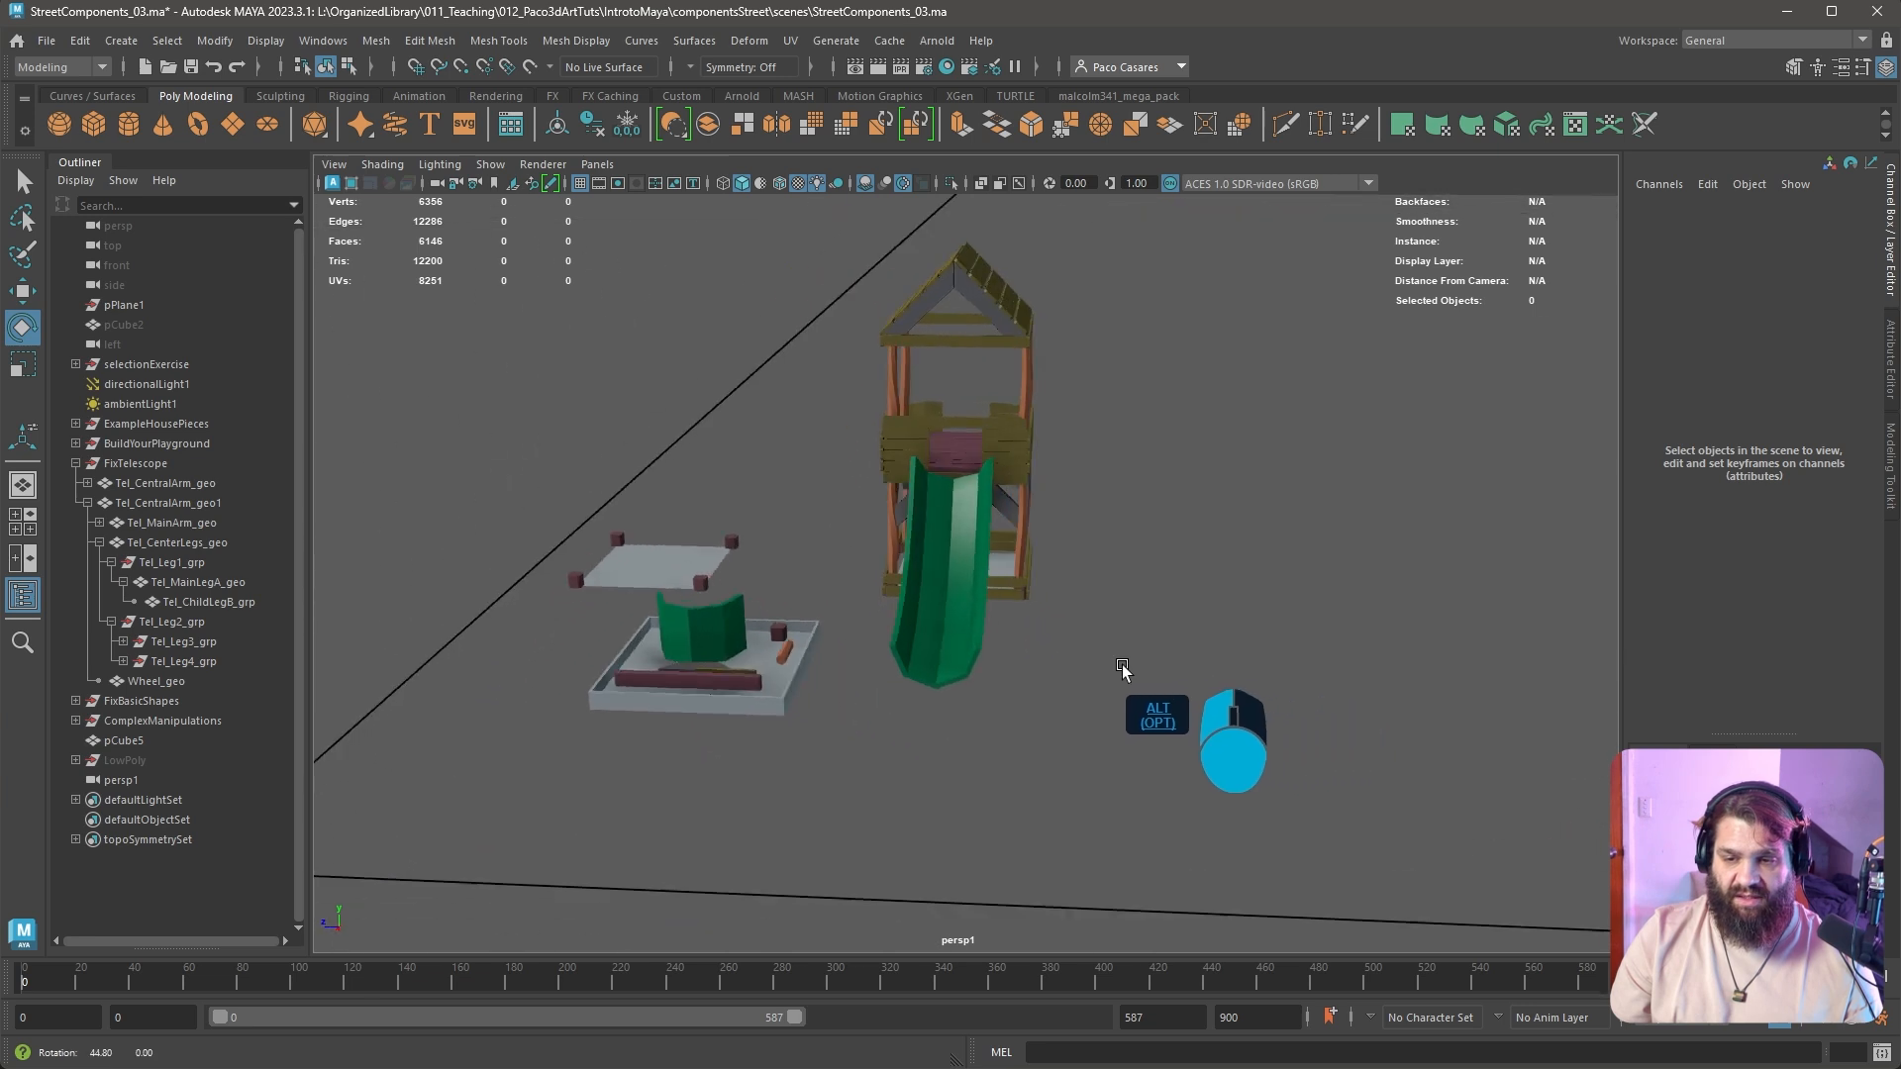
middle_click_drag(1125, 672, 1171, 754, "alt")
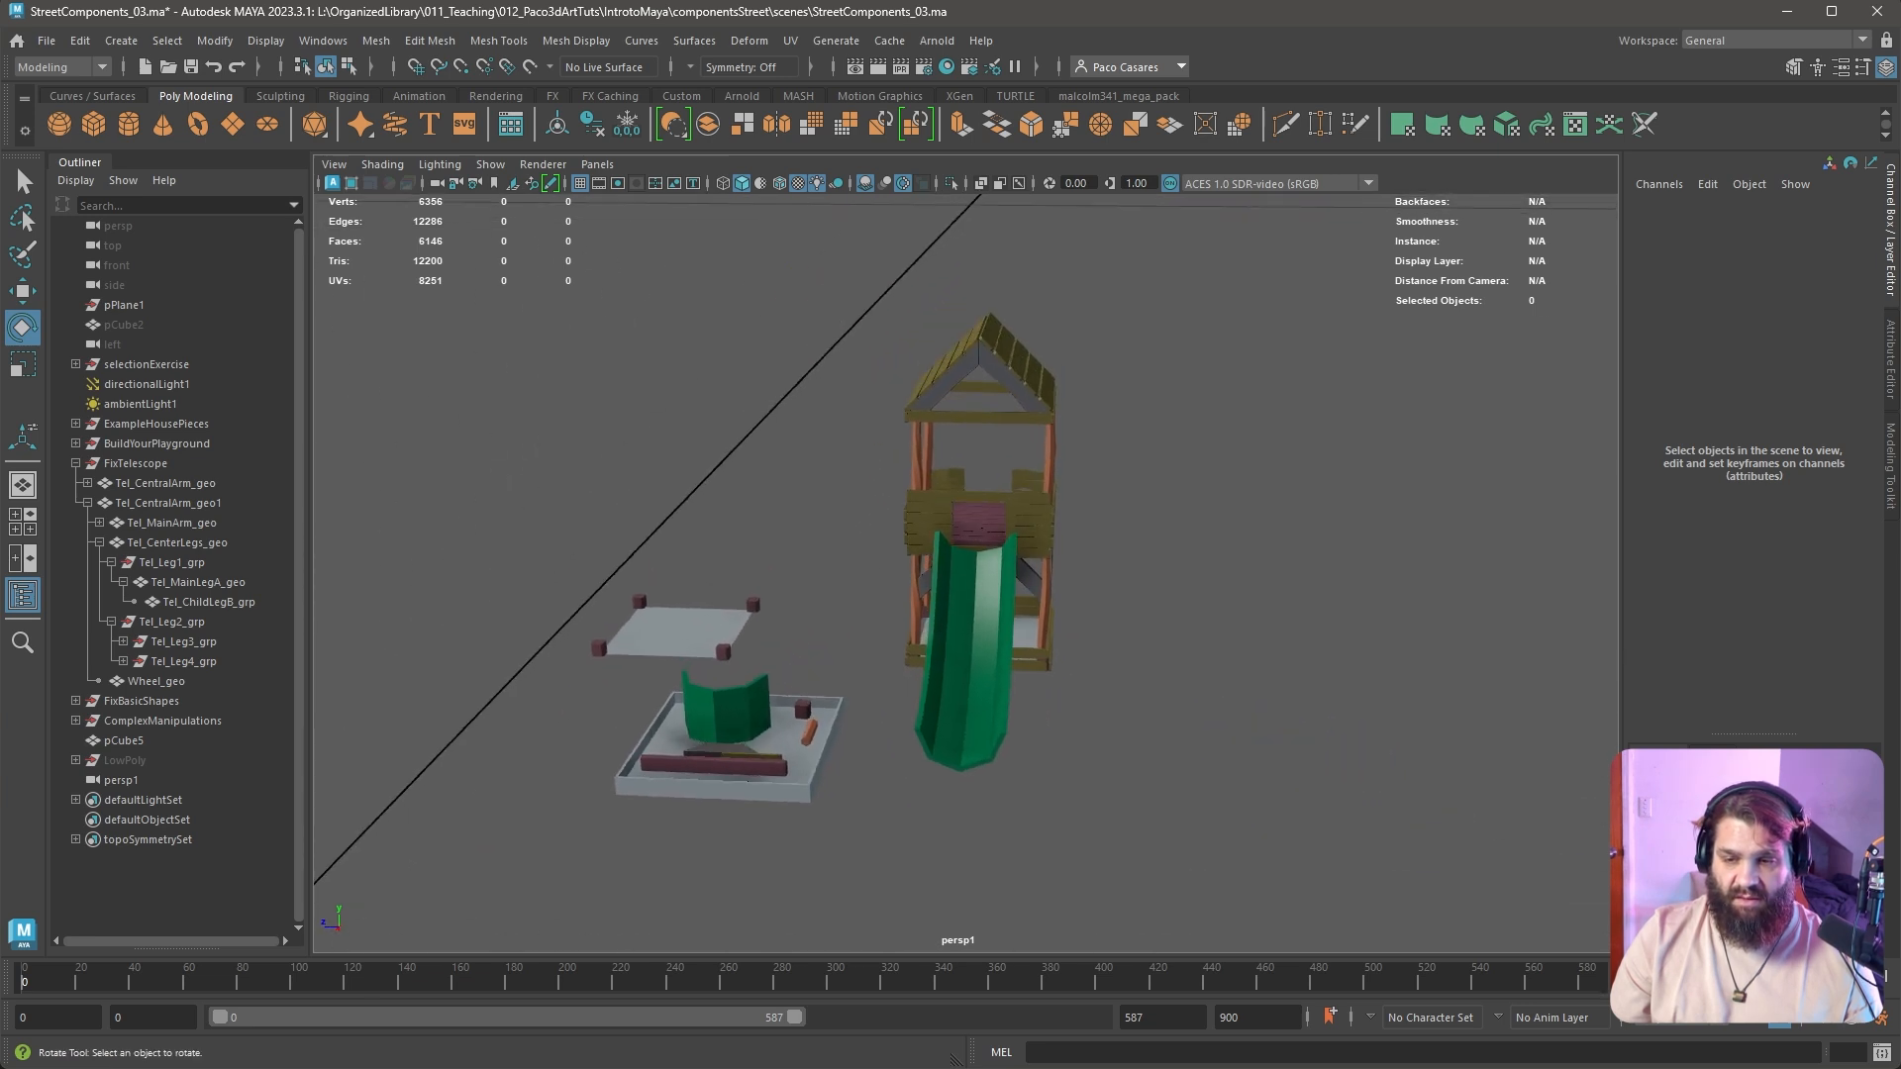
key("ctrl+1")
key("ctrl+1")
Select the playground tower's pieces and create a display layer named playgroundNOTOUCH
left_click_drag(1089, 590, 1129, 503, "alt")
left_click_drag(875, 295, 1233, 800)
left_click_drag(1233, 800, 1158, 584, "alt")
left_click_drag(541, 318, 1040, 705)
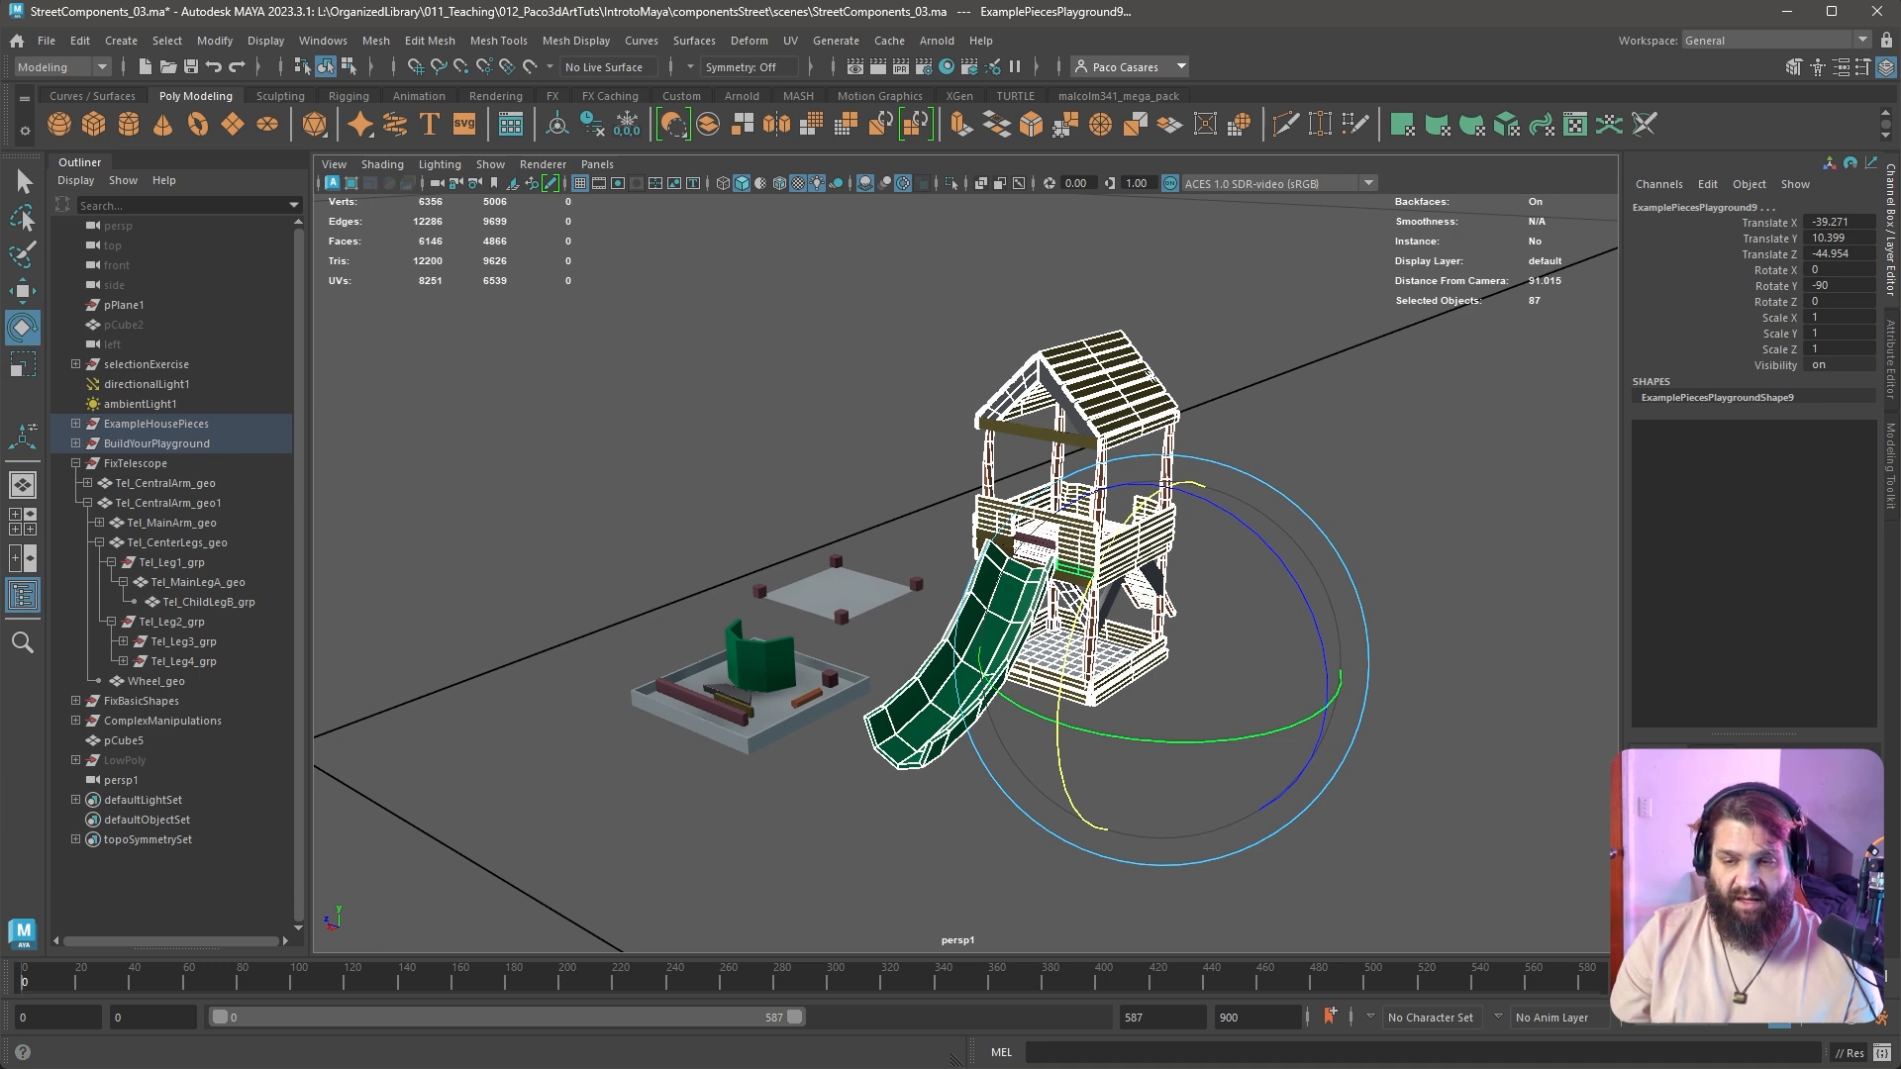
left_click_drag(416, 442, 816, 561)
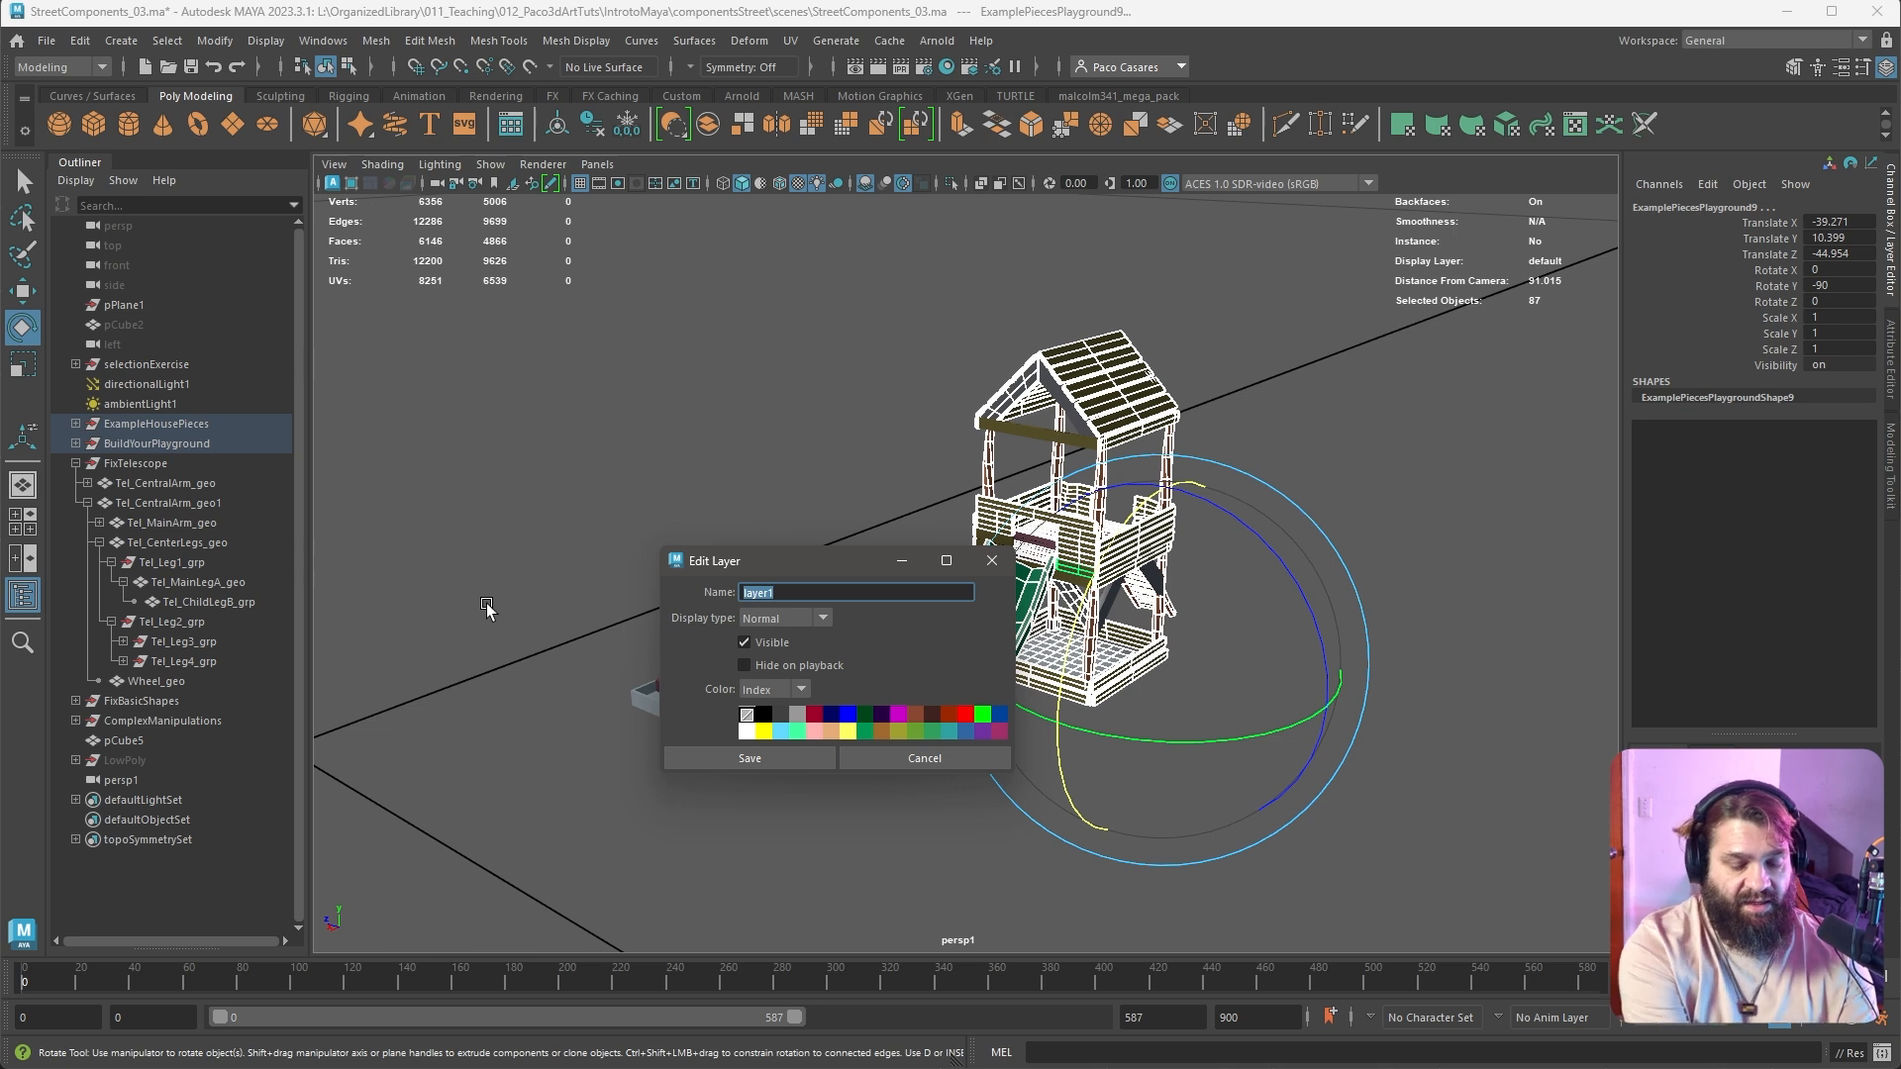
type("playgroundN")
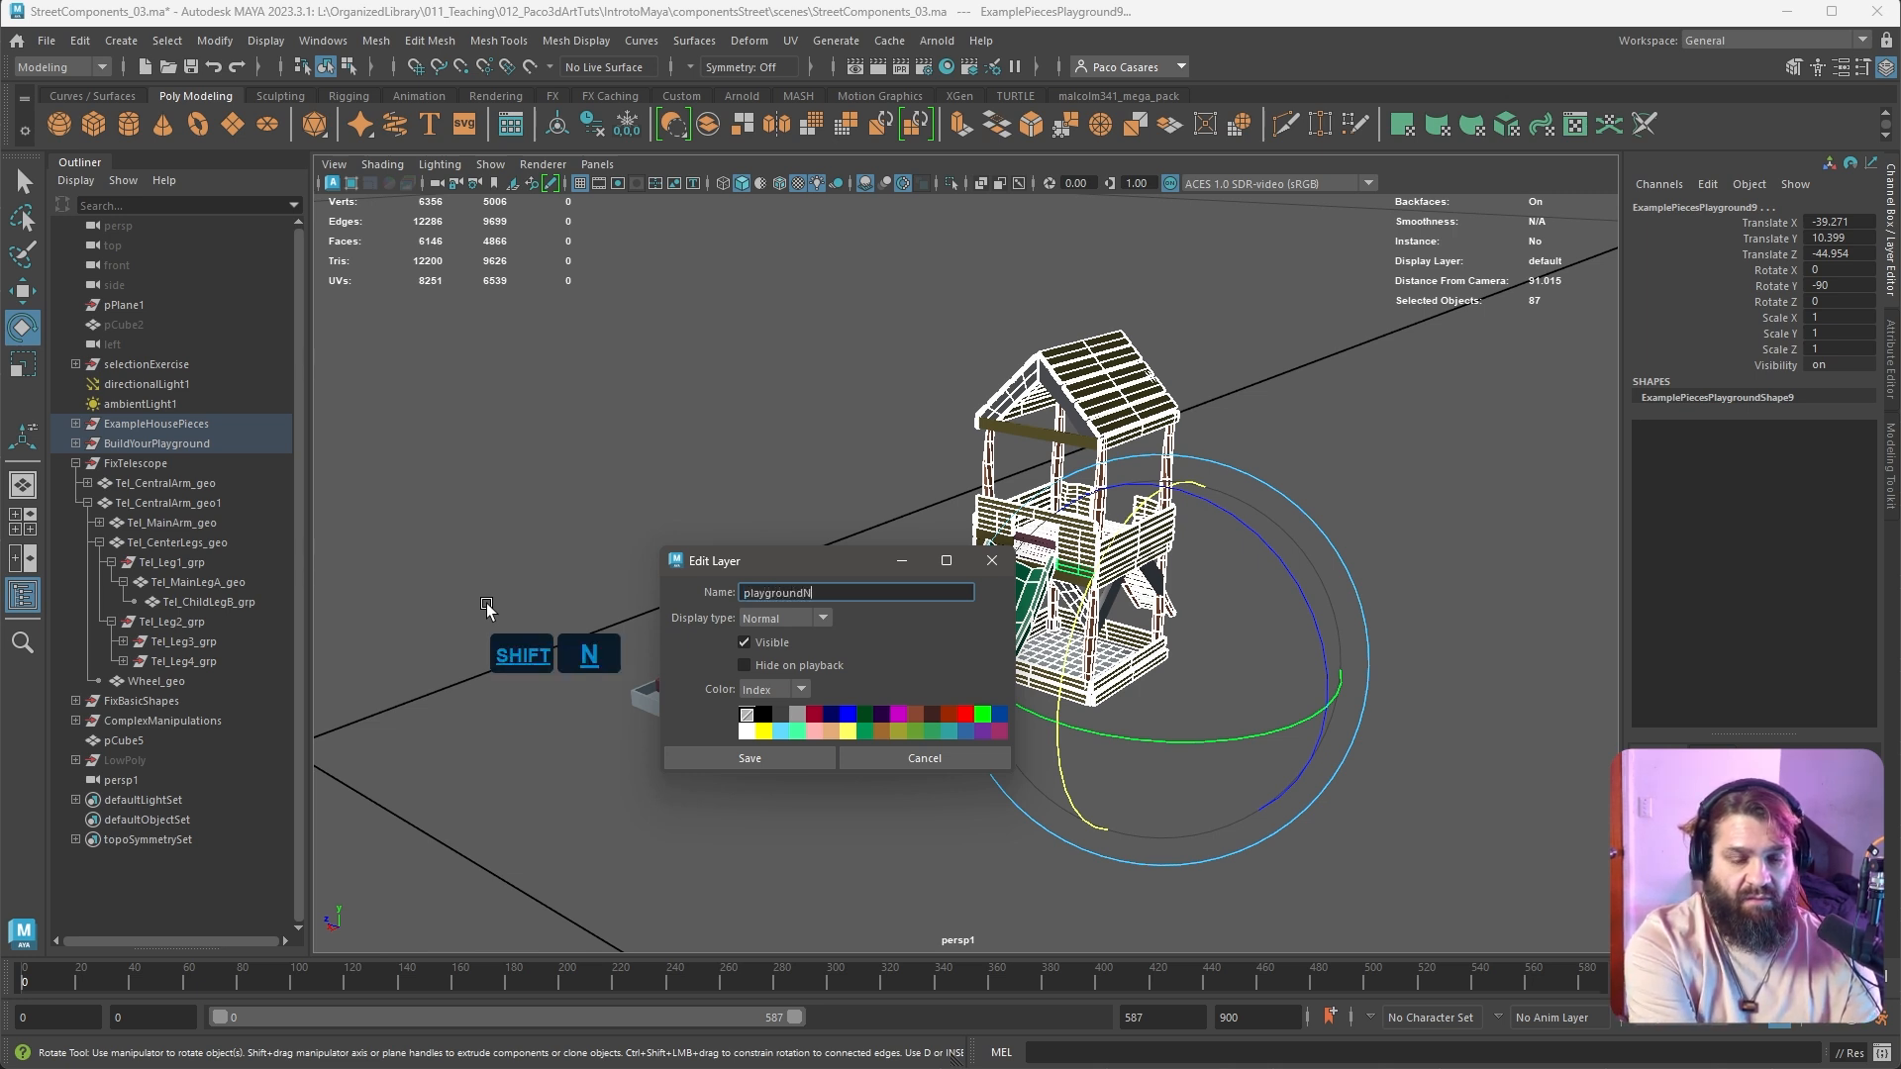
key("Caps_Lock")
type("OTOUCH")
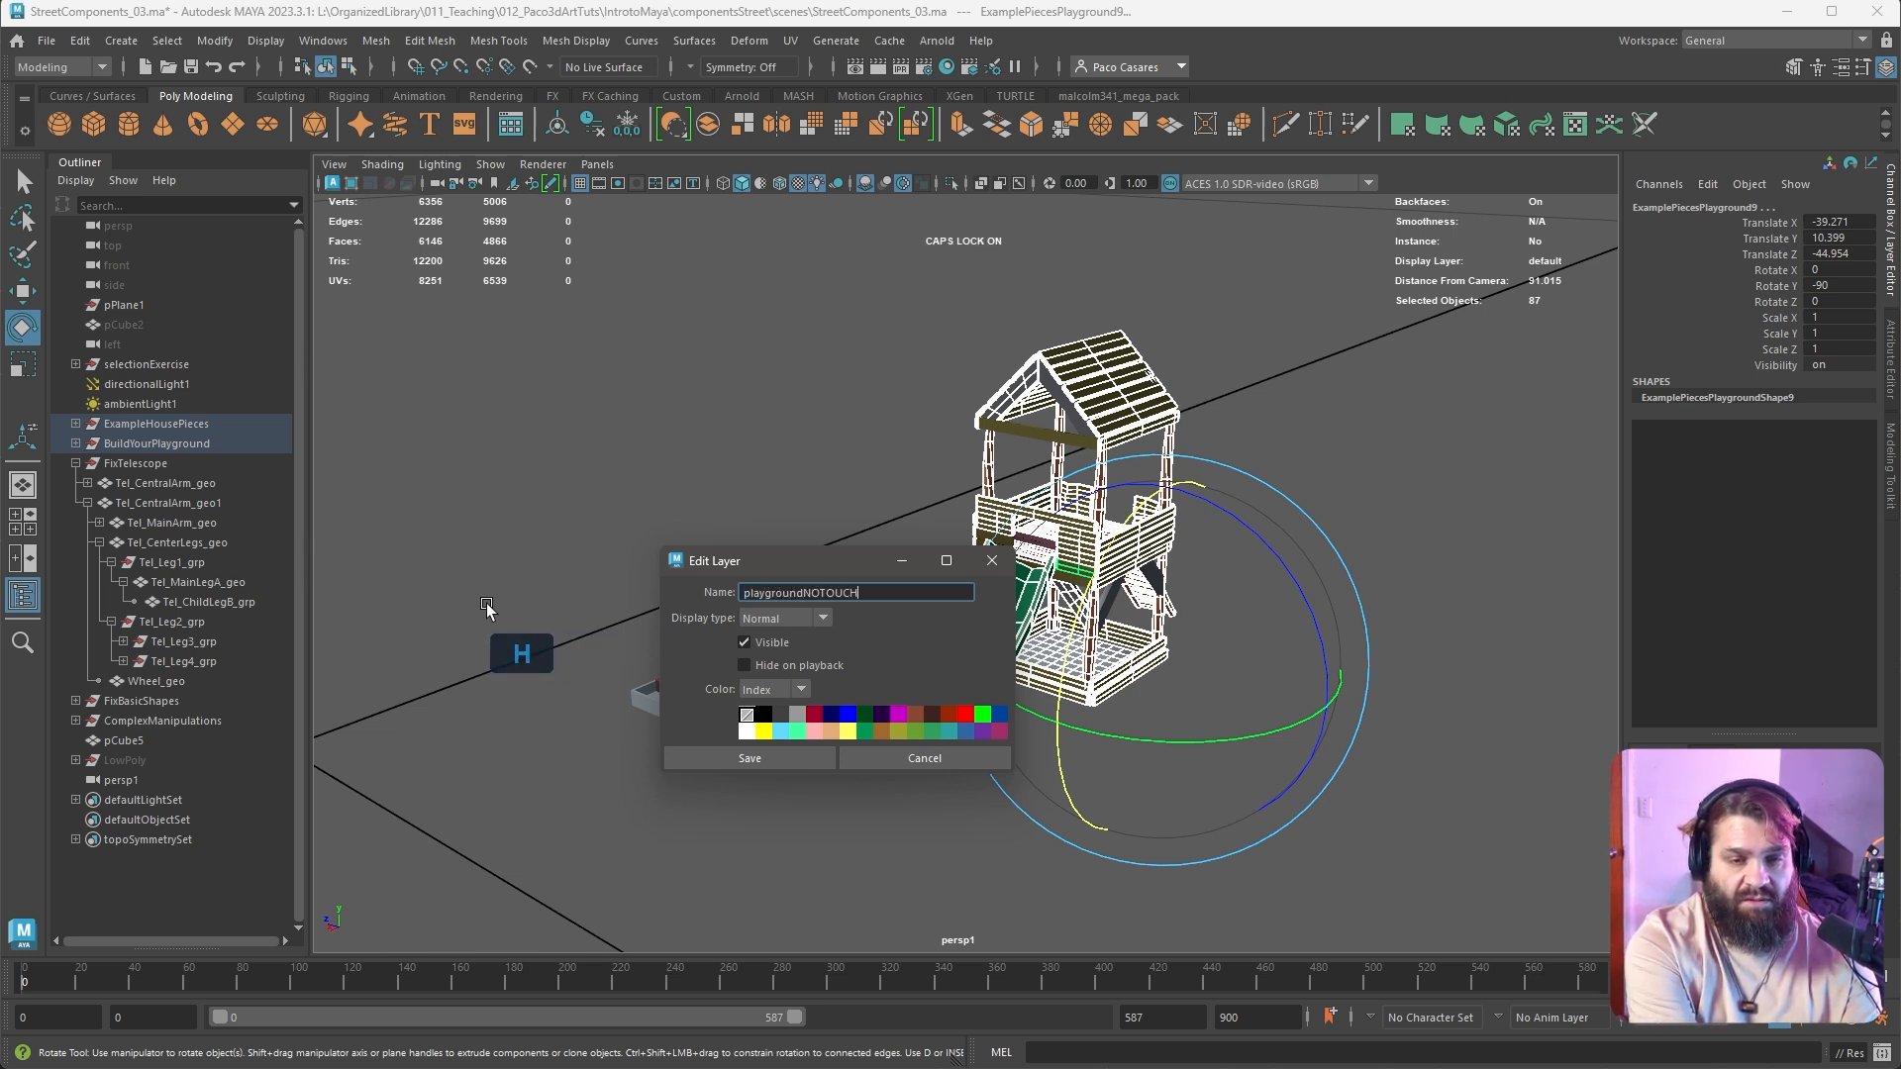
key("Caps_Lock")
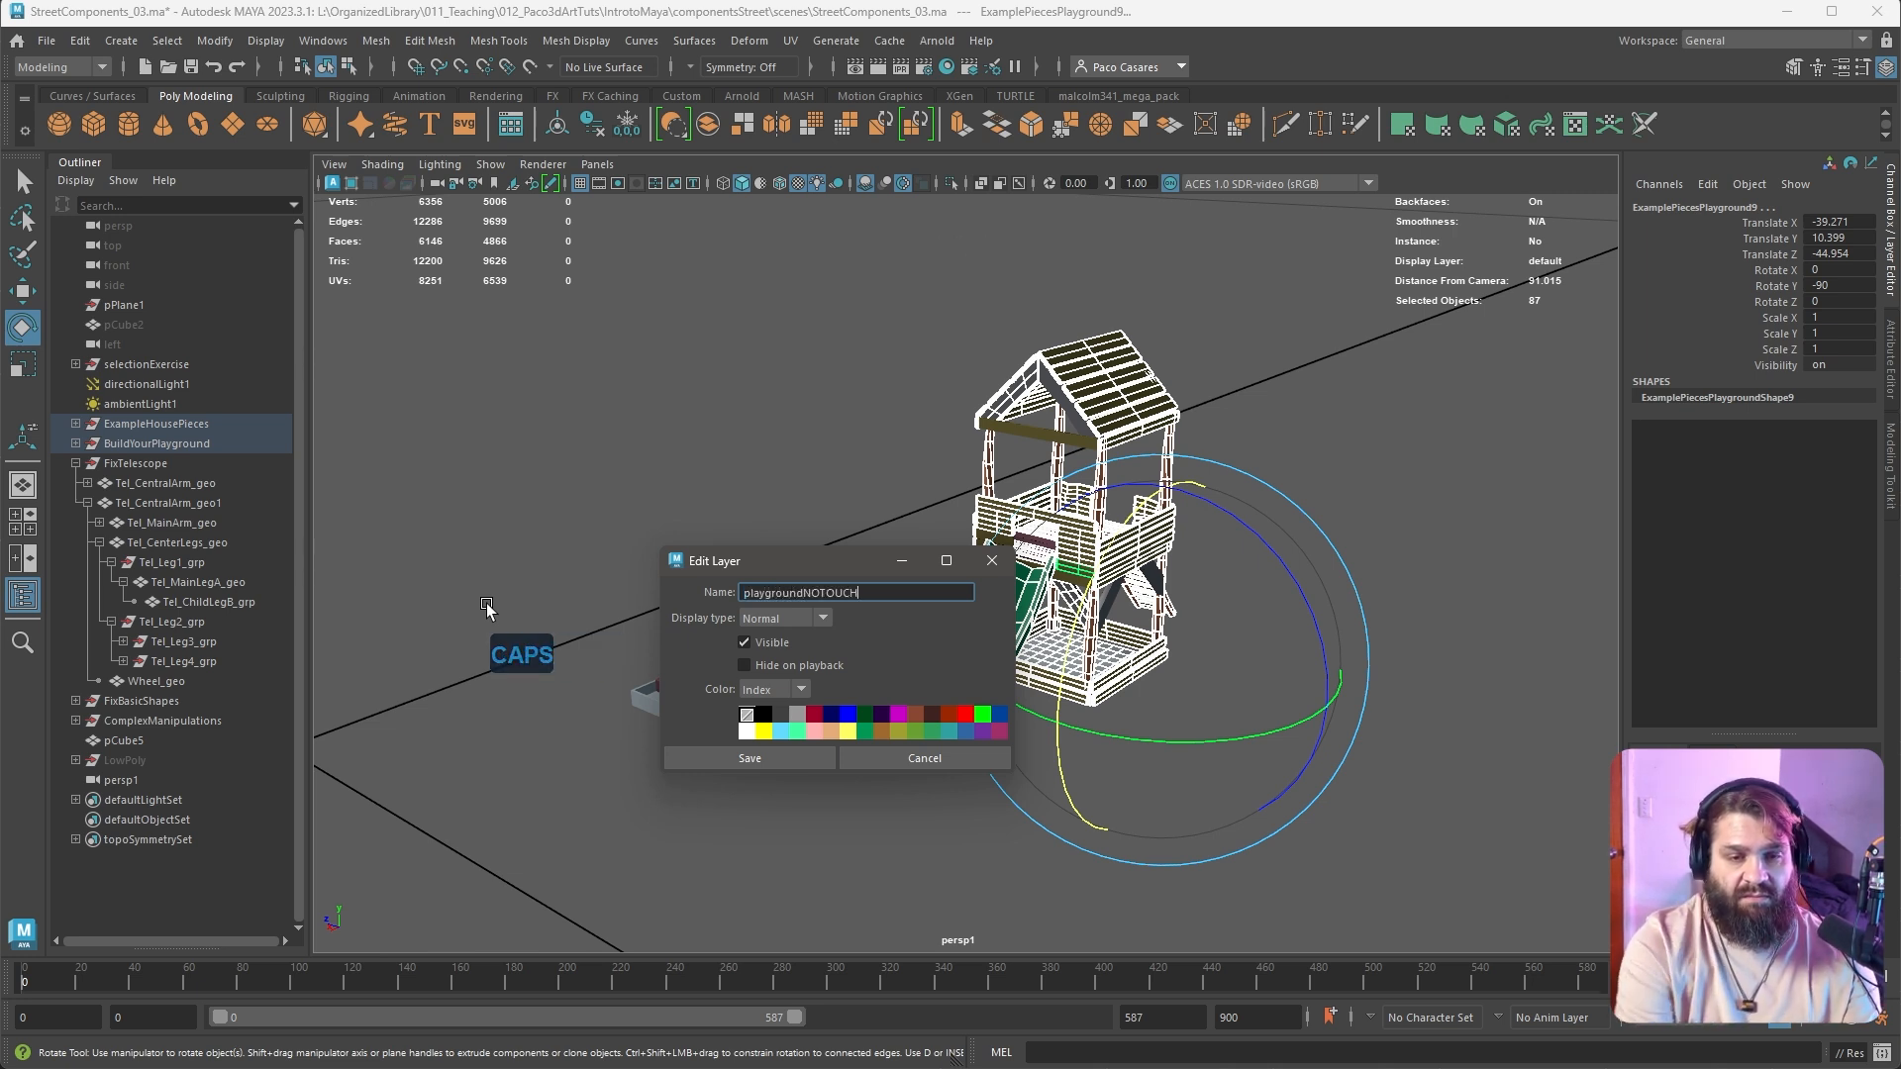
left_click(760, 769)
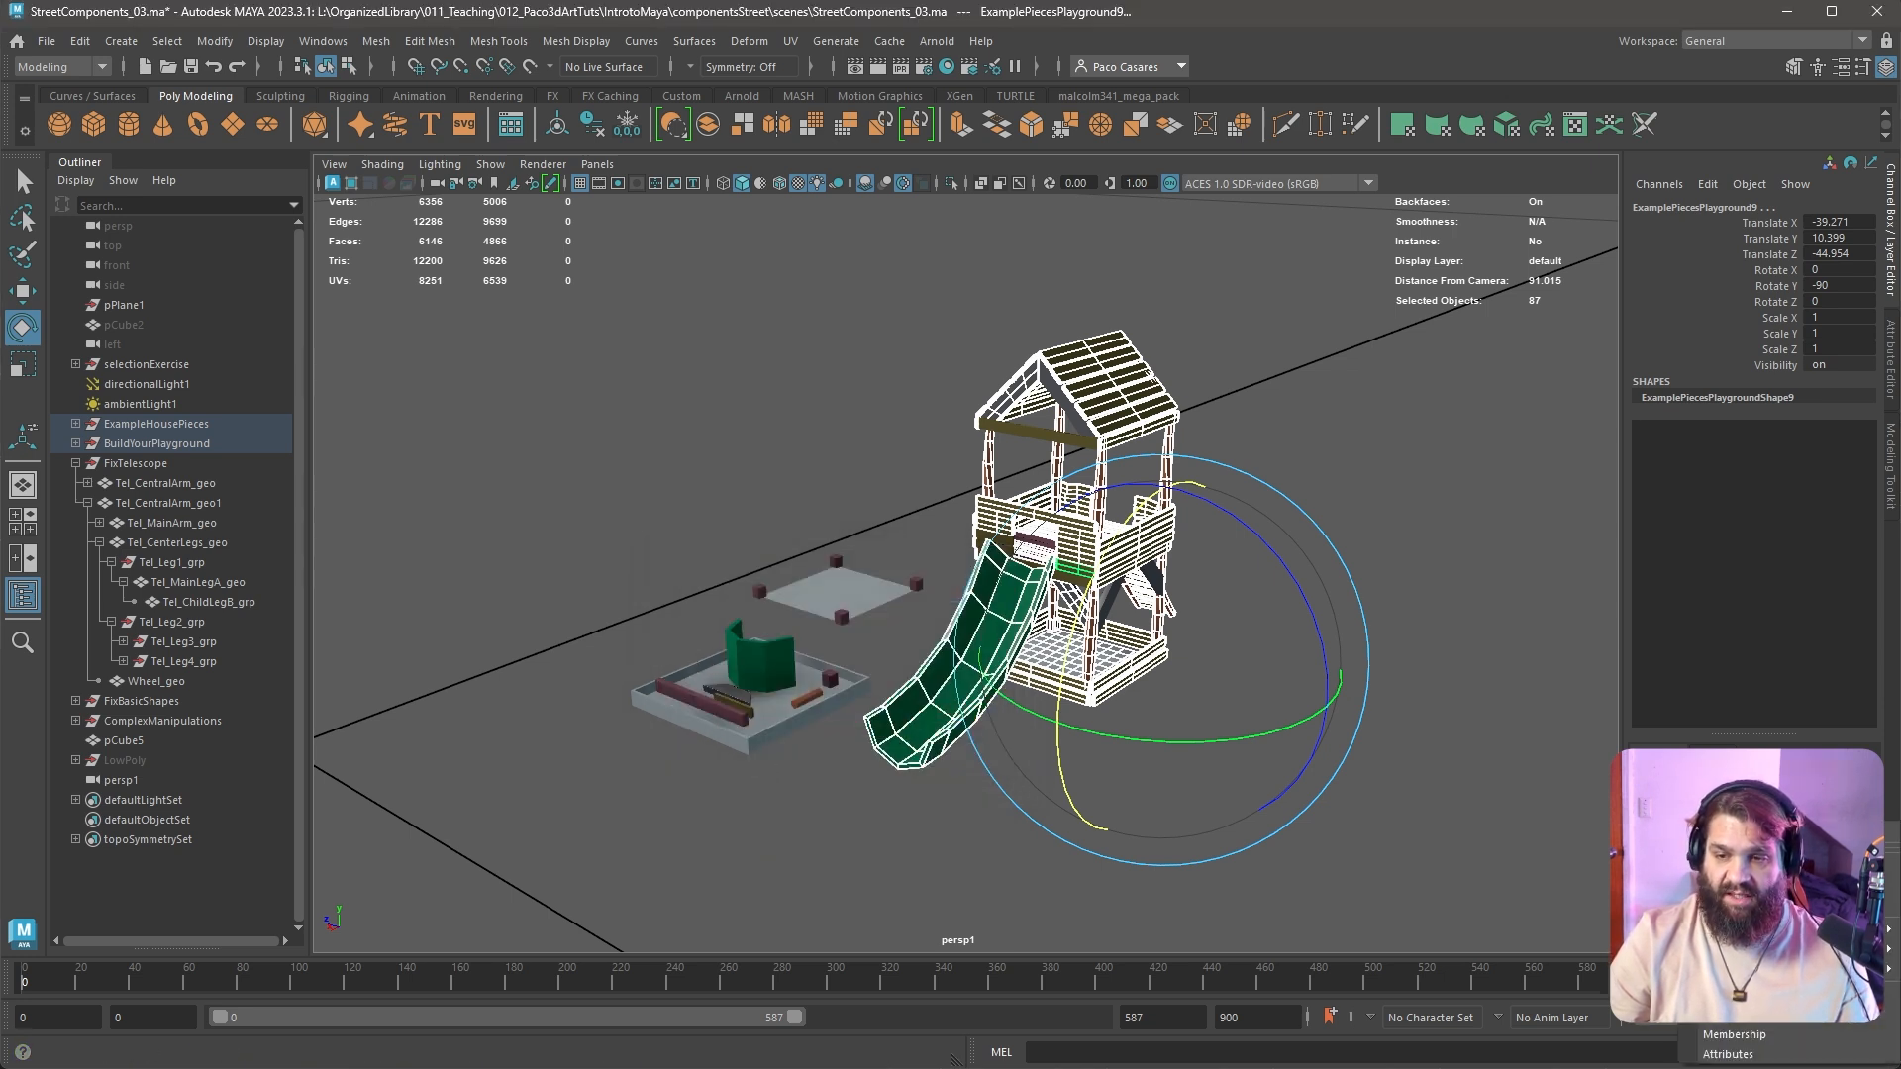
Add the selected tower pieces to the playgroundNOTOUCH layer and make the layer's objects unselectable while still shaded
left_click(1783, 864)
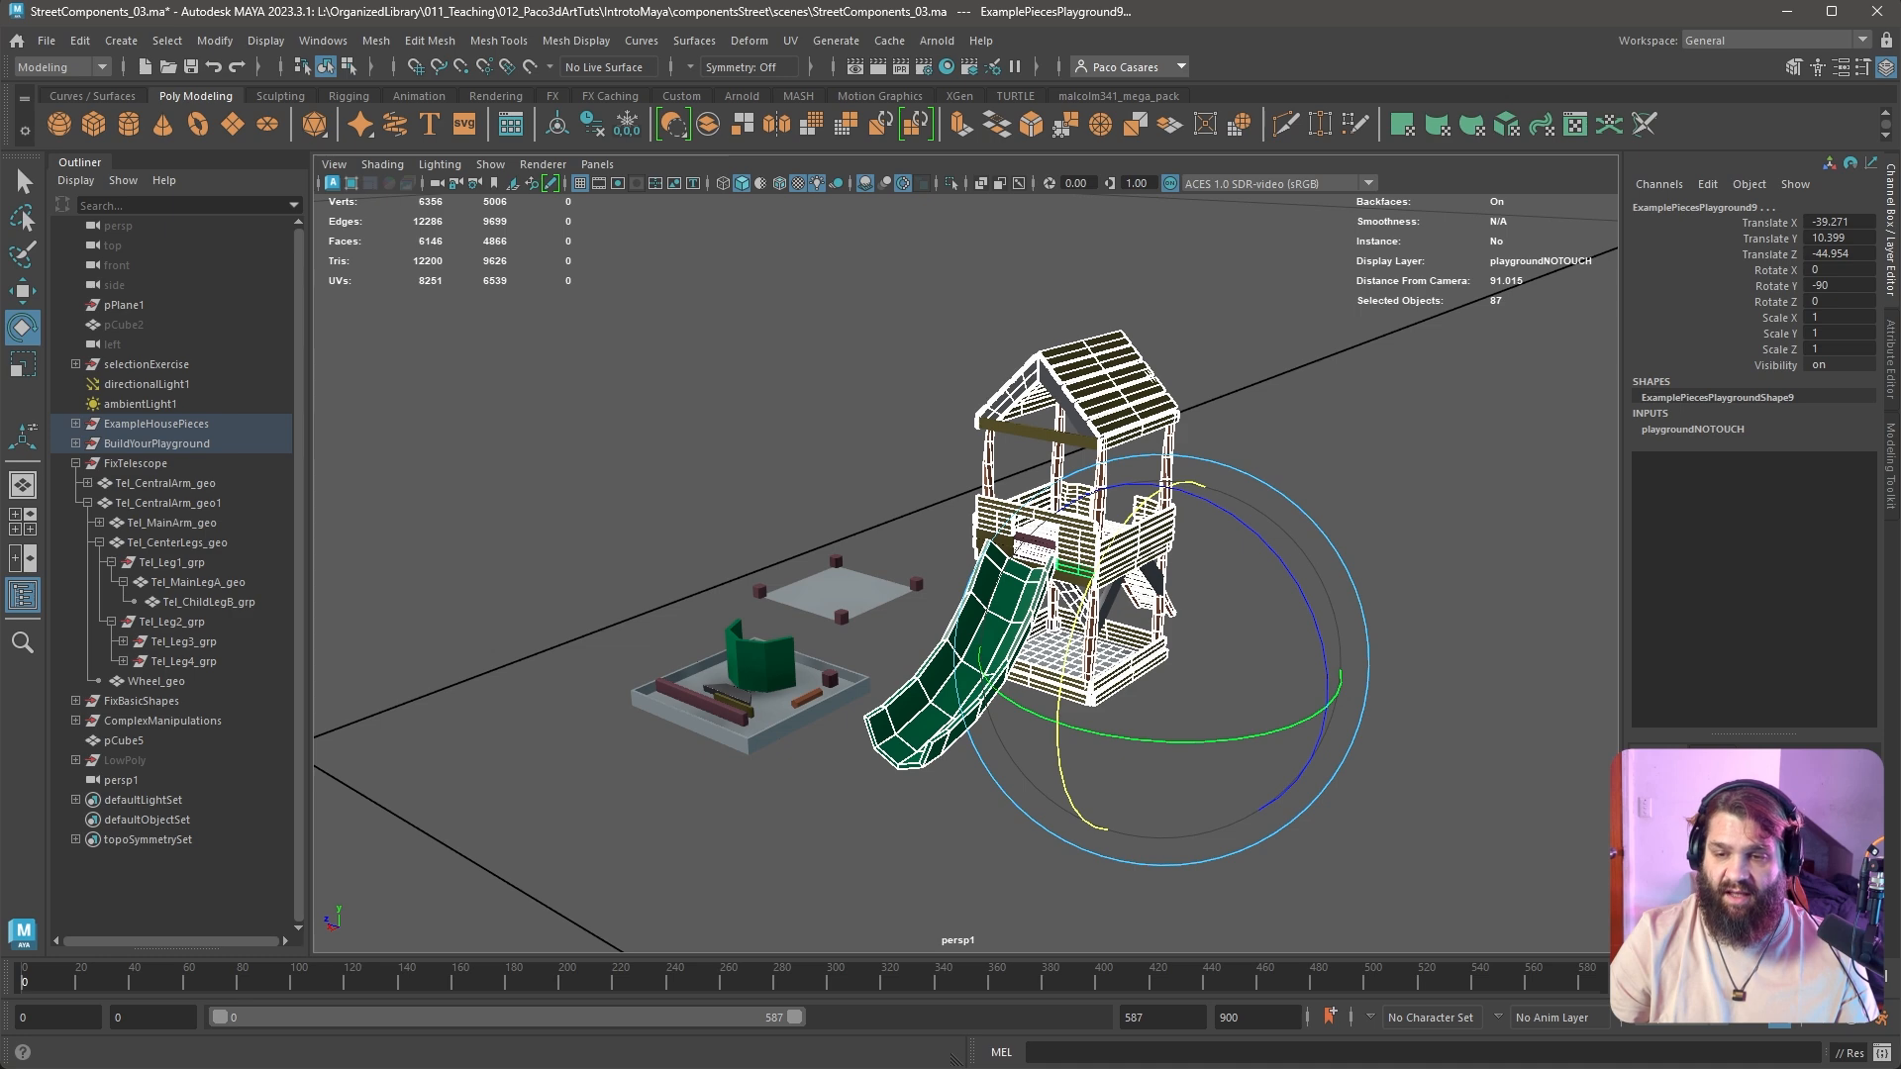
left_click(1684, 841)
left_click(1684, 842)
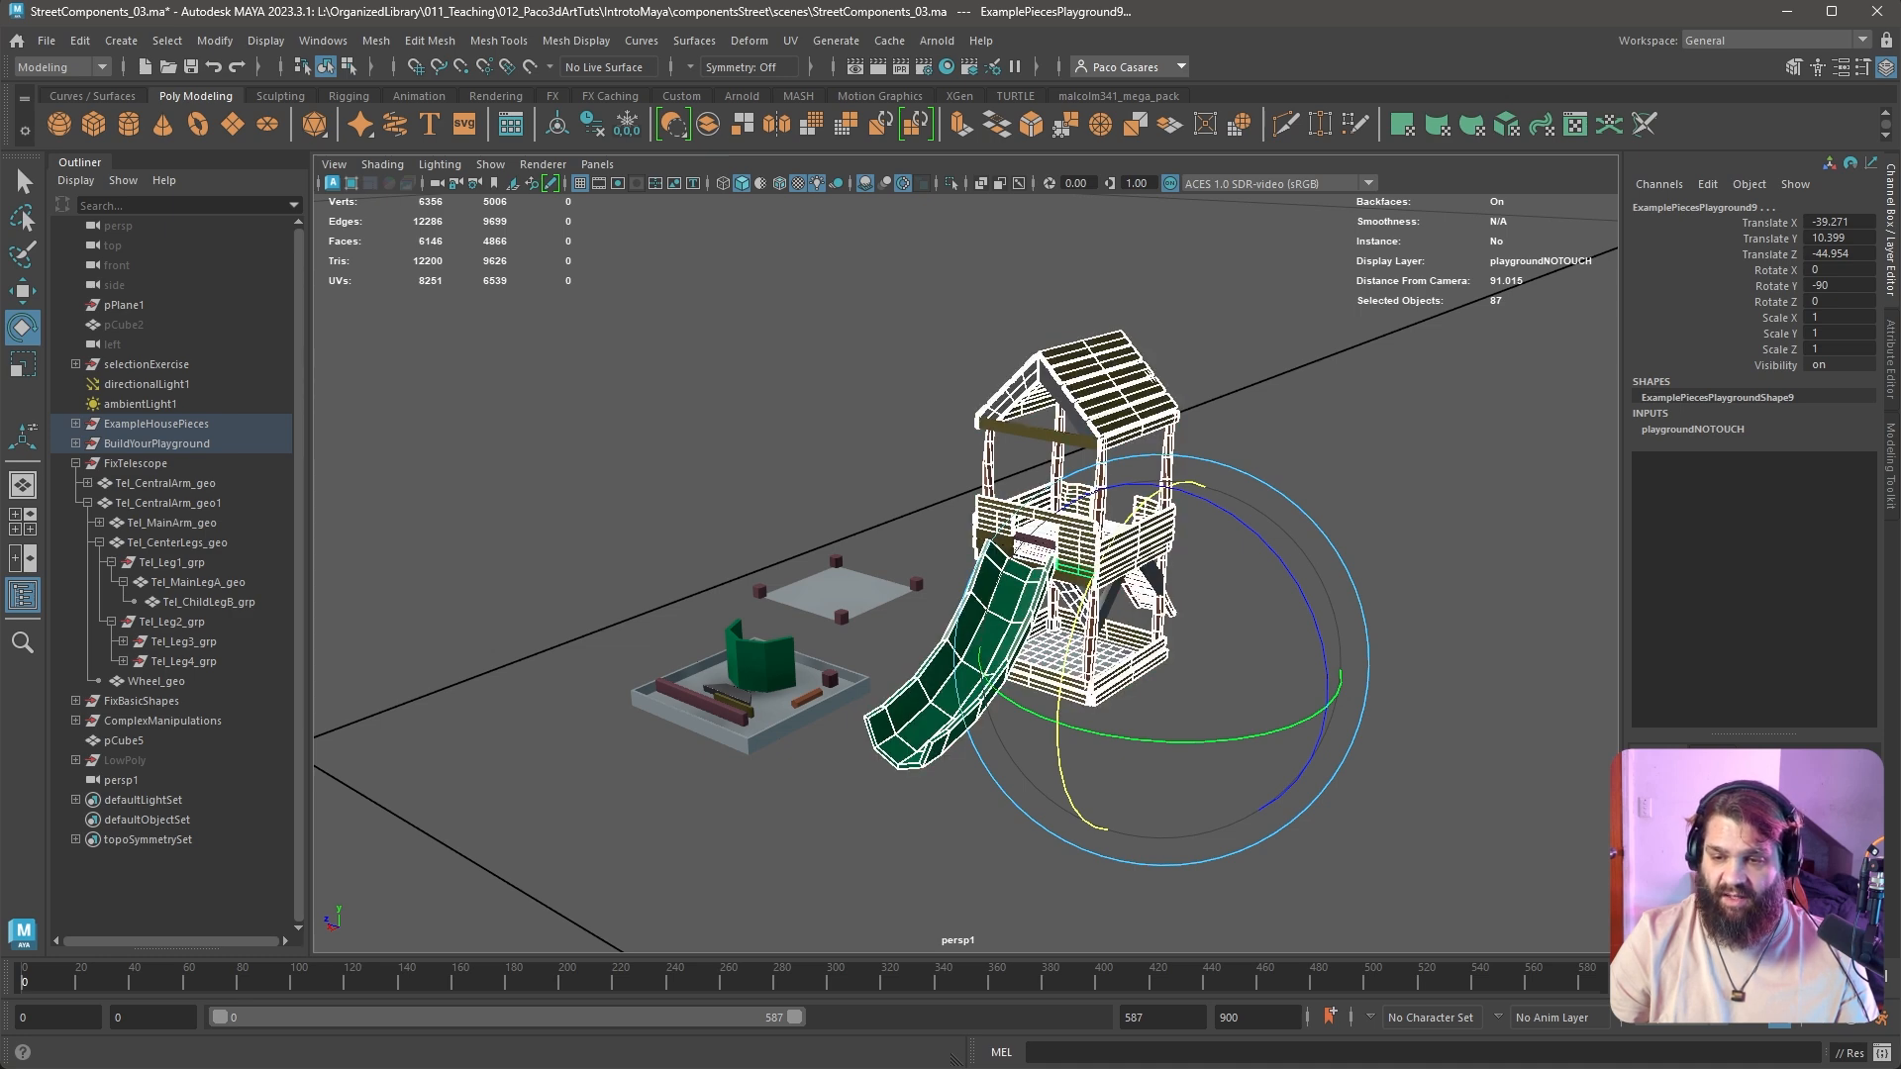
left_click(1683, 842)
left_click(1684, 842)
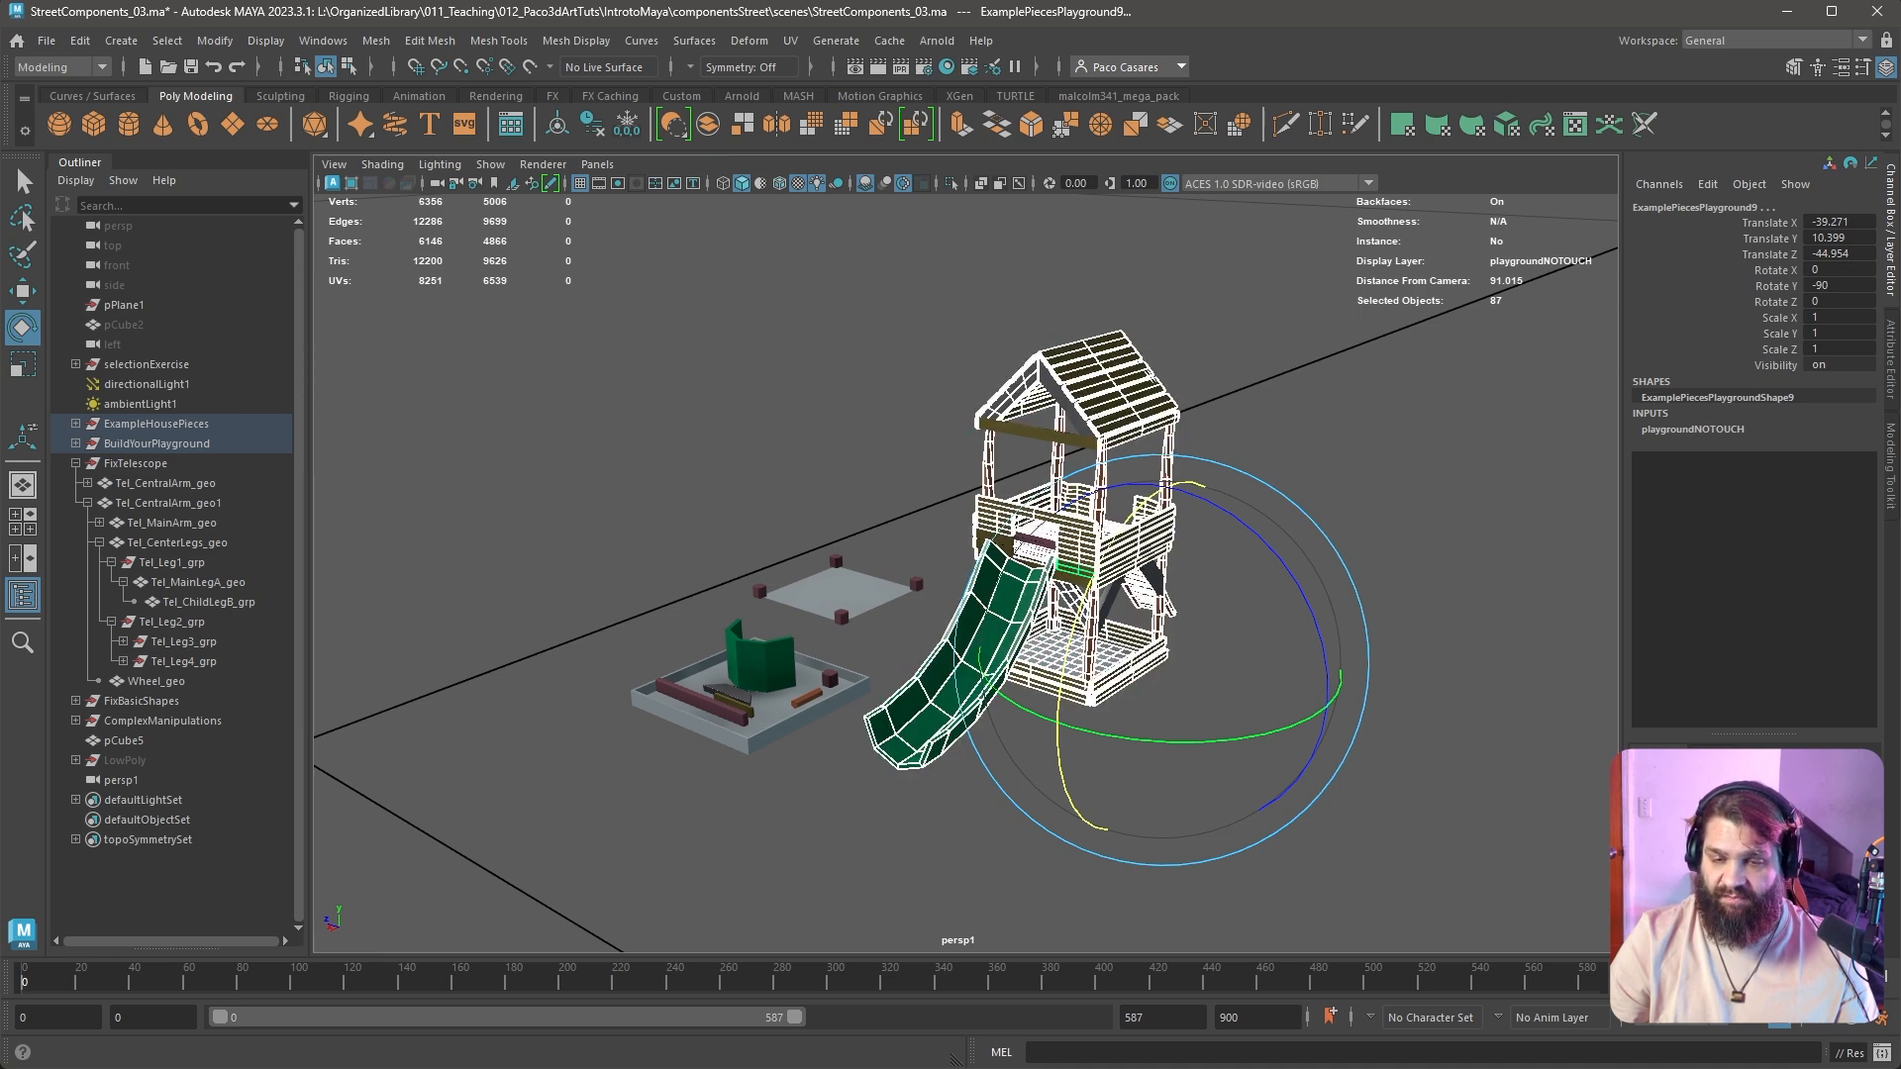
left_click(1235, 607)
left_click_drag(1306, 673, 1072, 718)
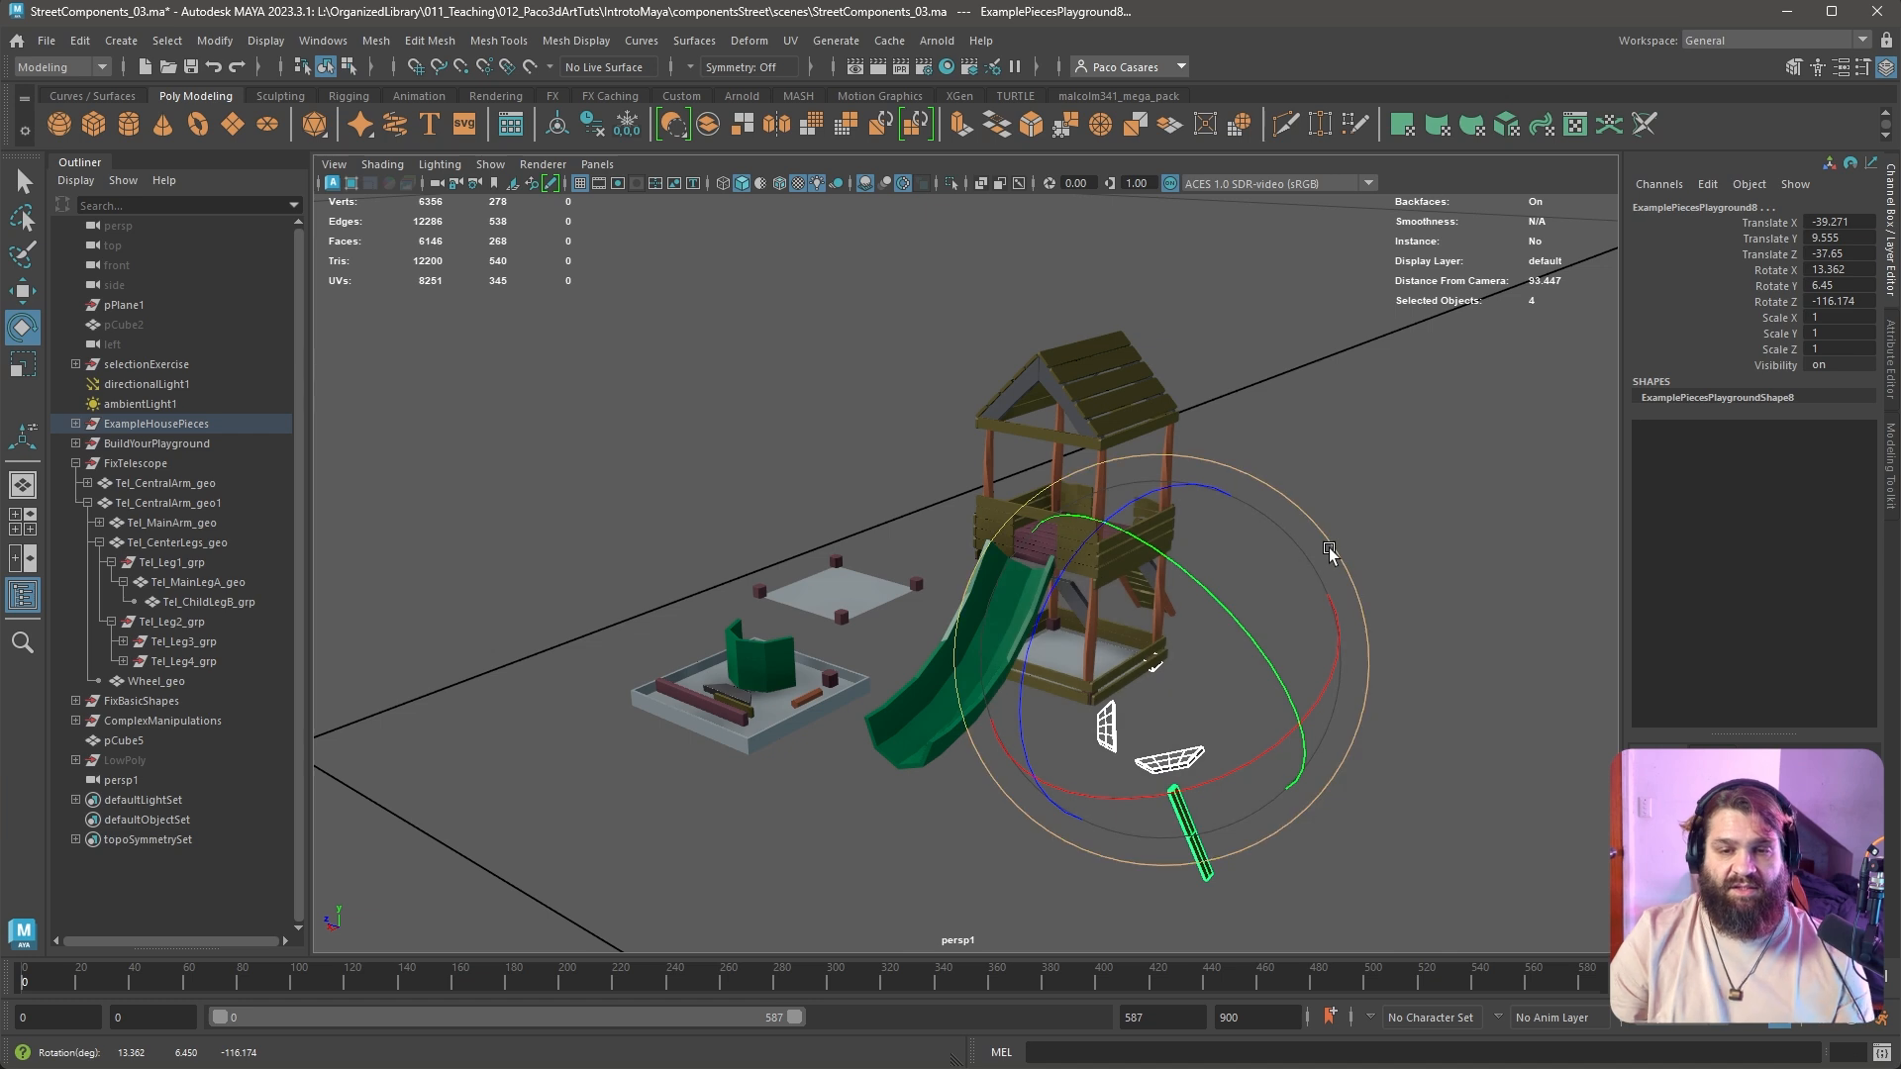
key("ctrl+z")
key("ctrl+z")
key("ctrl+z")
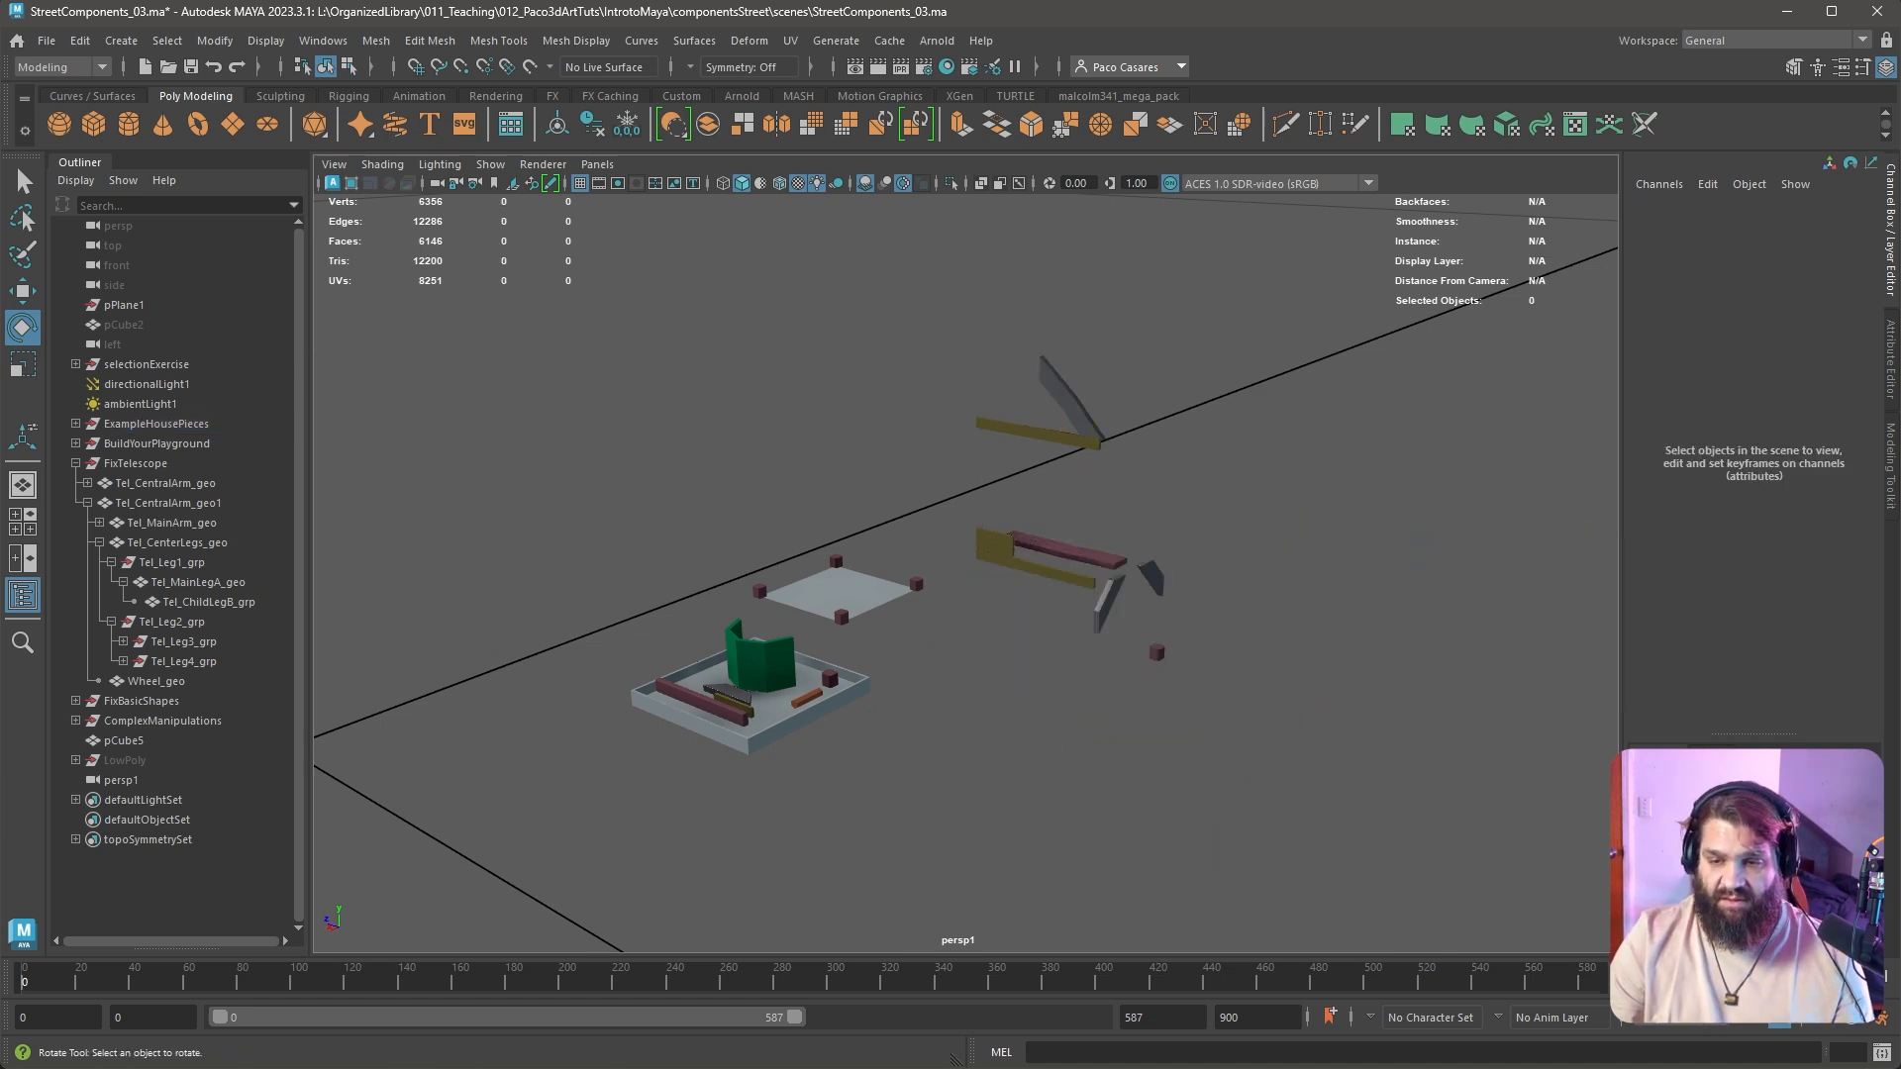
key("shift+z")
Add the tower's remaining selectable pieces to the playgroundNOTOUCH layer and check that the tower can no longer be selected
left_click_drag(1255, 312, 934, 807)
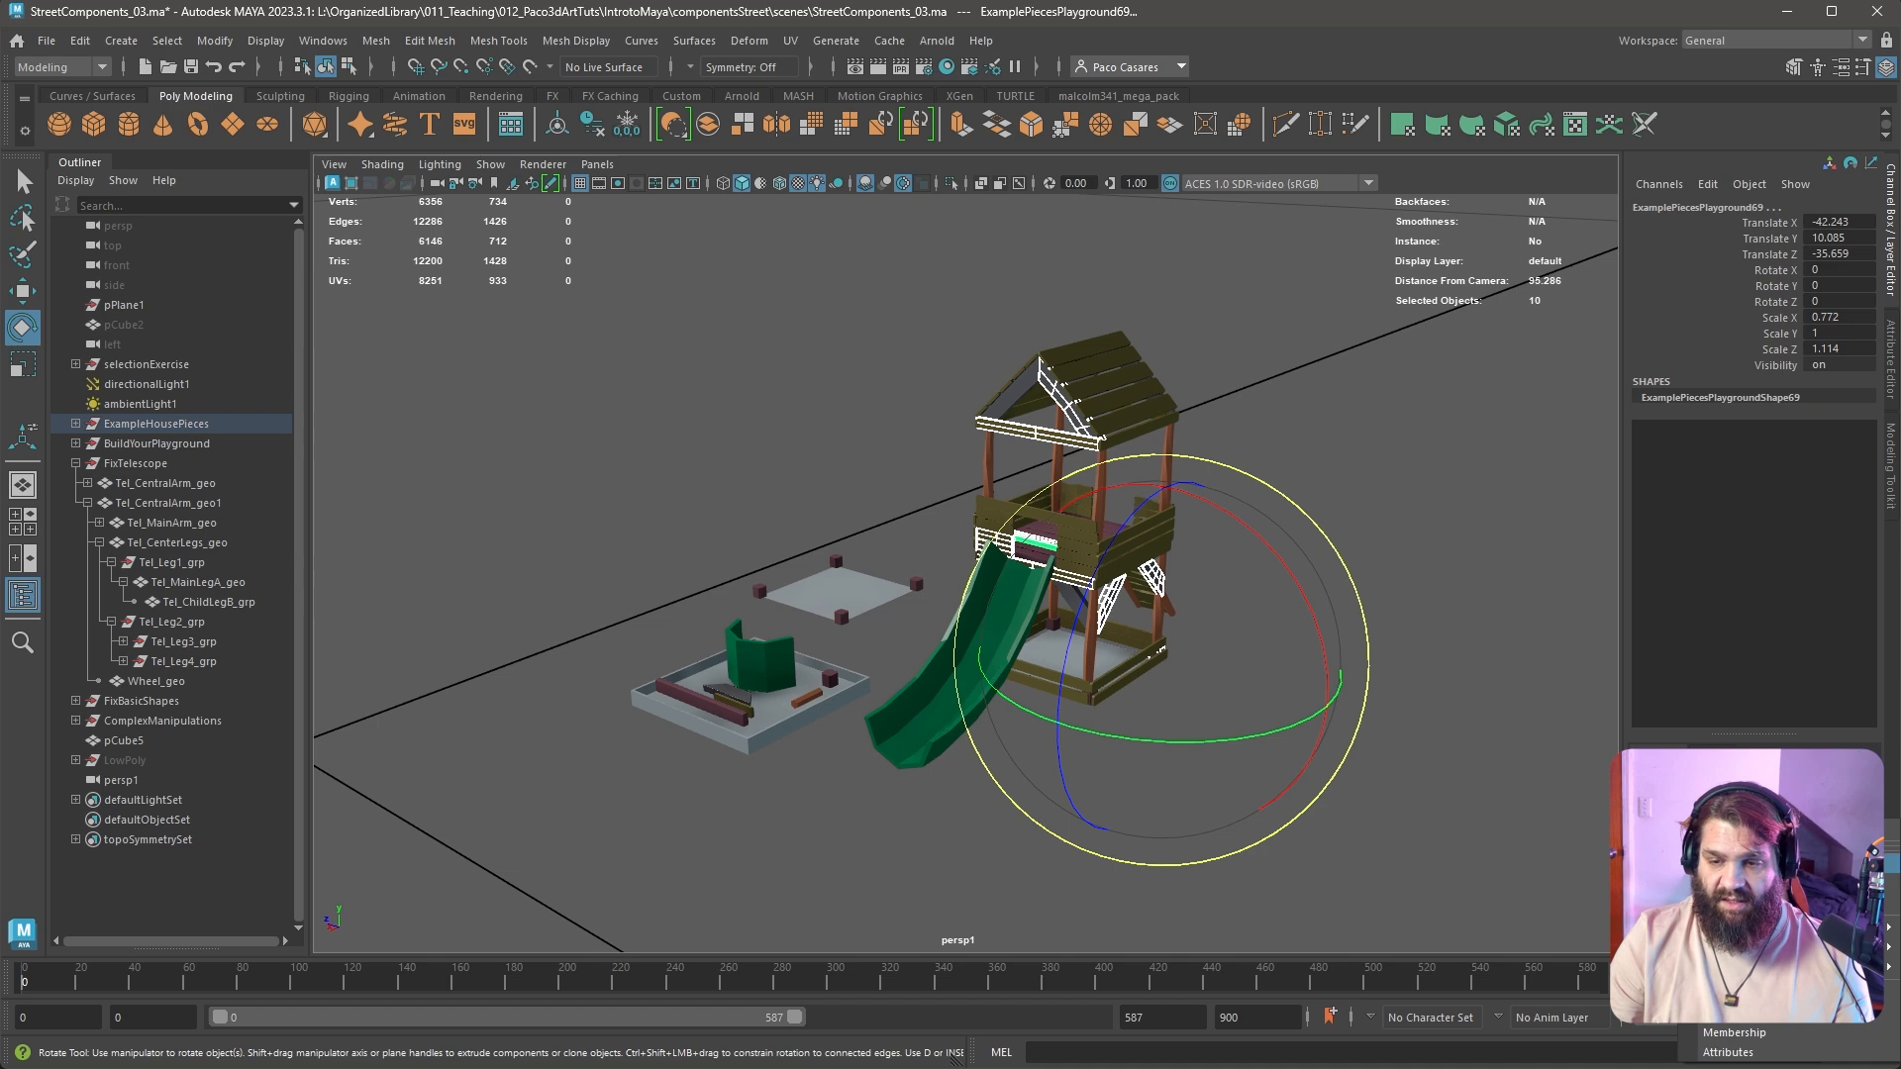
left_click(1751, 863)
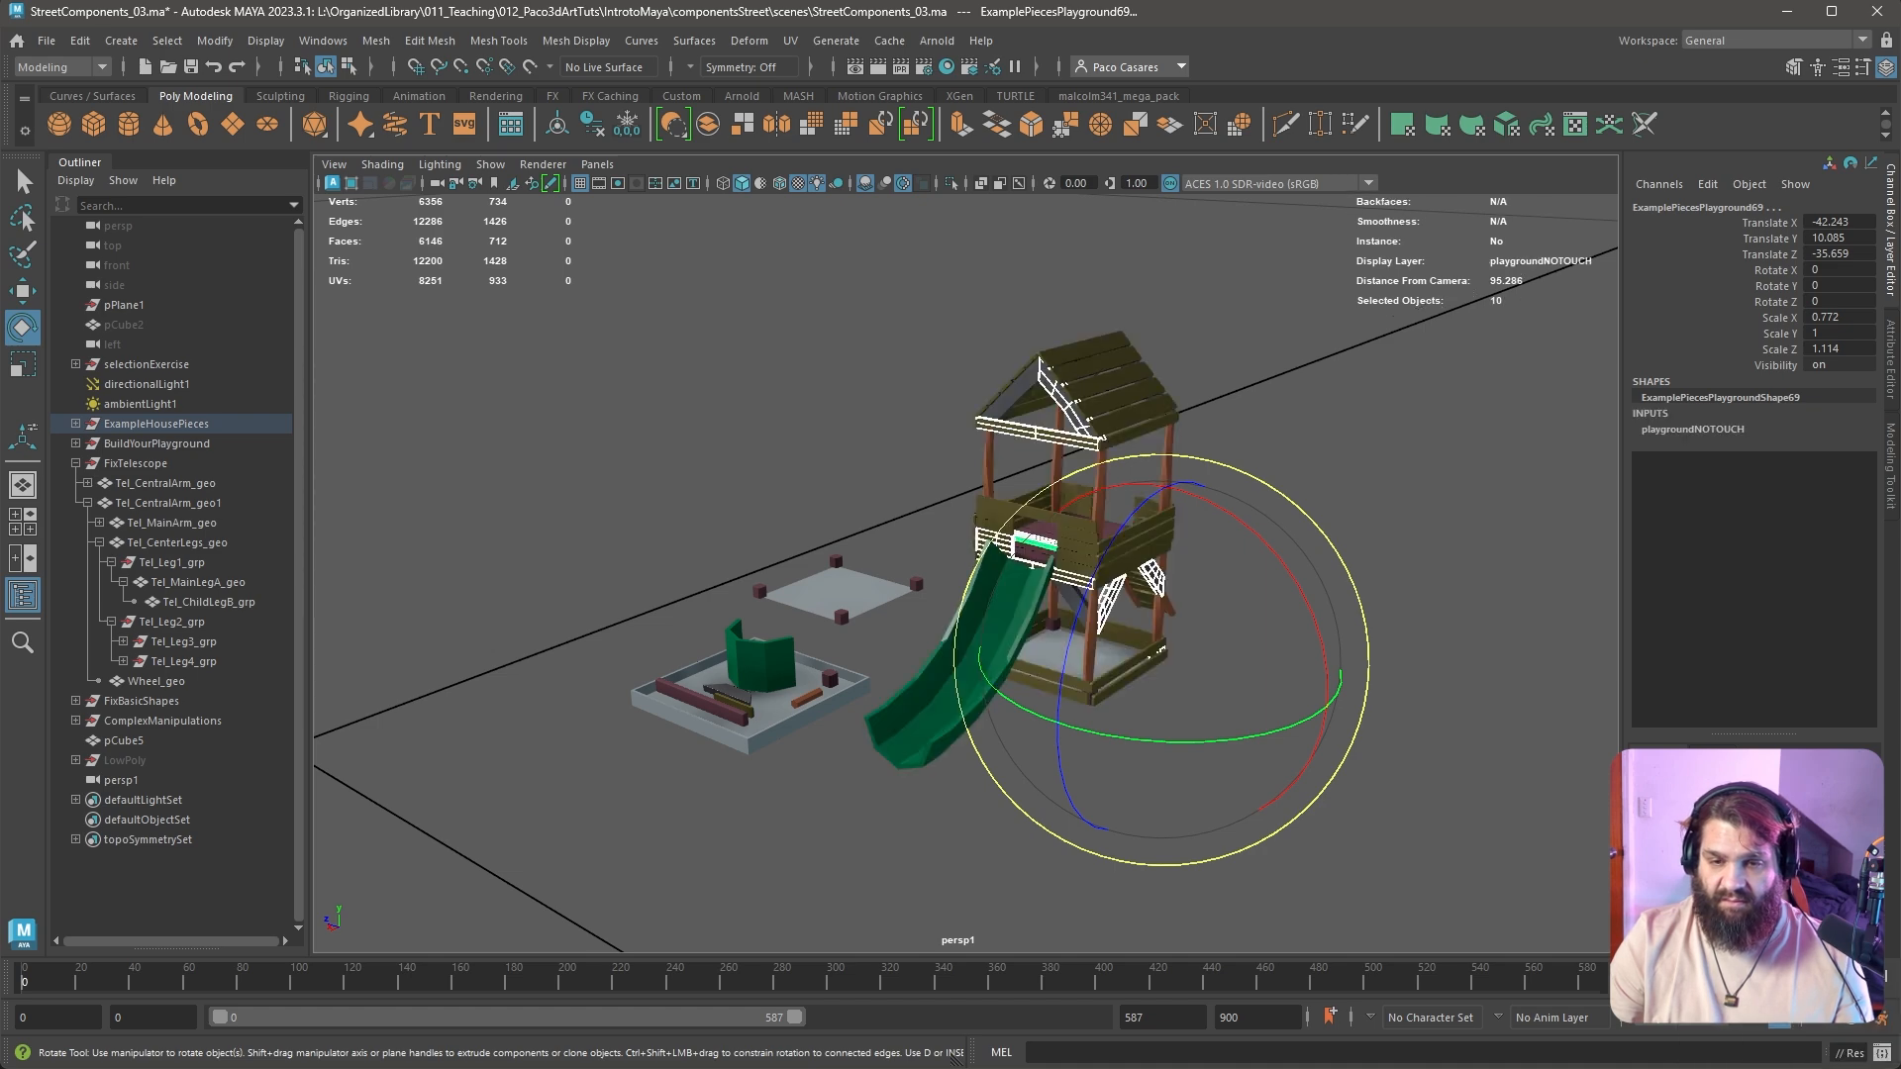
left_click(1494, 634)
left_click_drag(1238, 451, 1010, 822)
Compare the spare pieces in the tray with the finished tower, selecting the round pillar and the green slide piece
left_click_drag(1022, 728, 1040, 564, "alt")
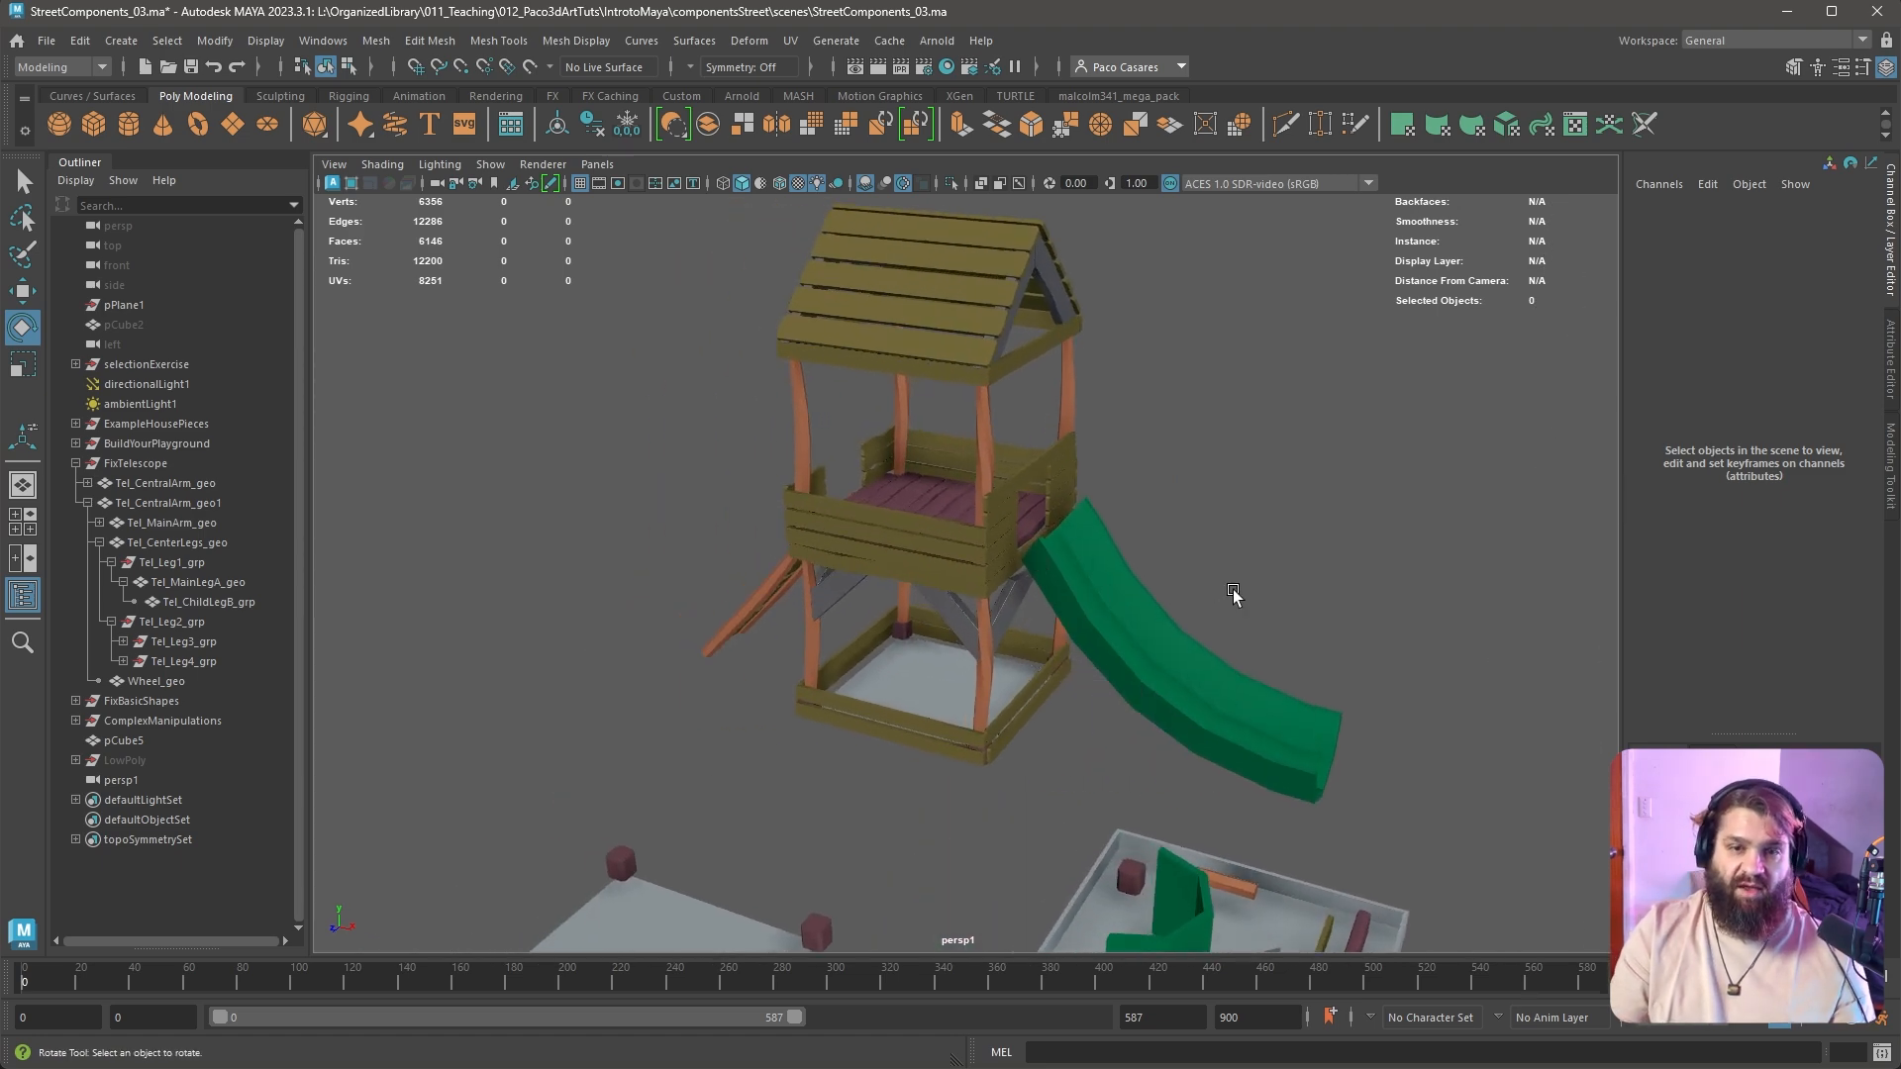
left_click_drag(1103, 691, 1203, 544, "alt")
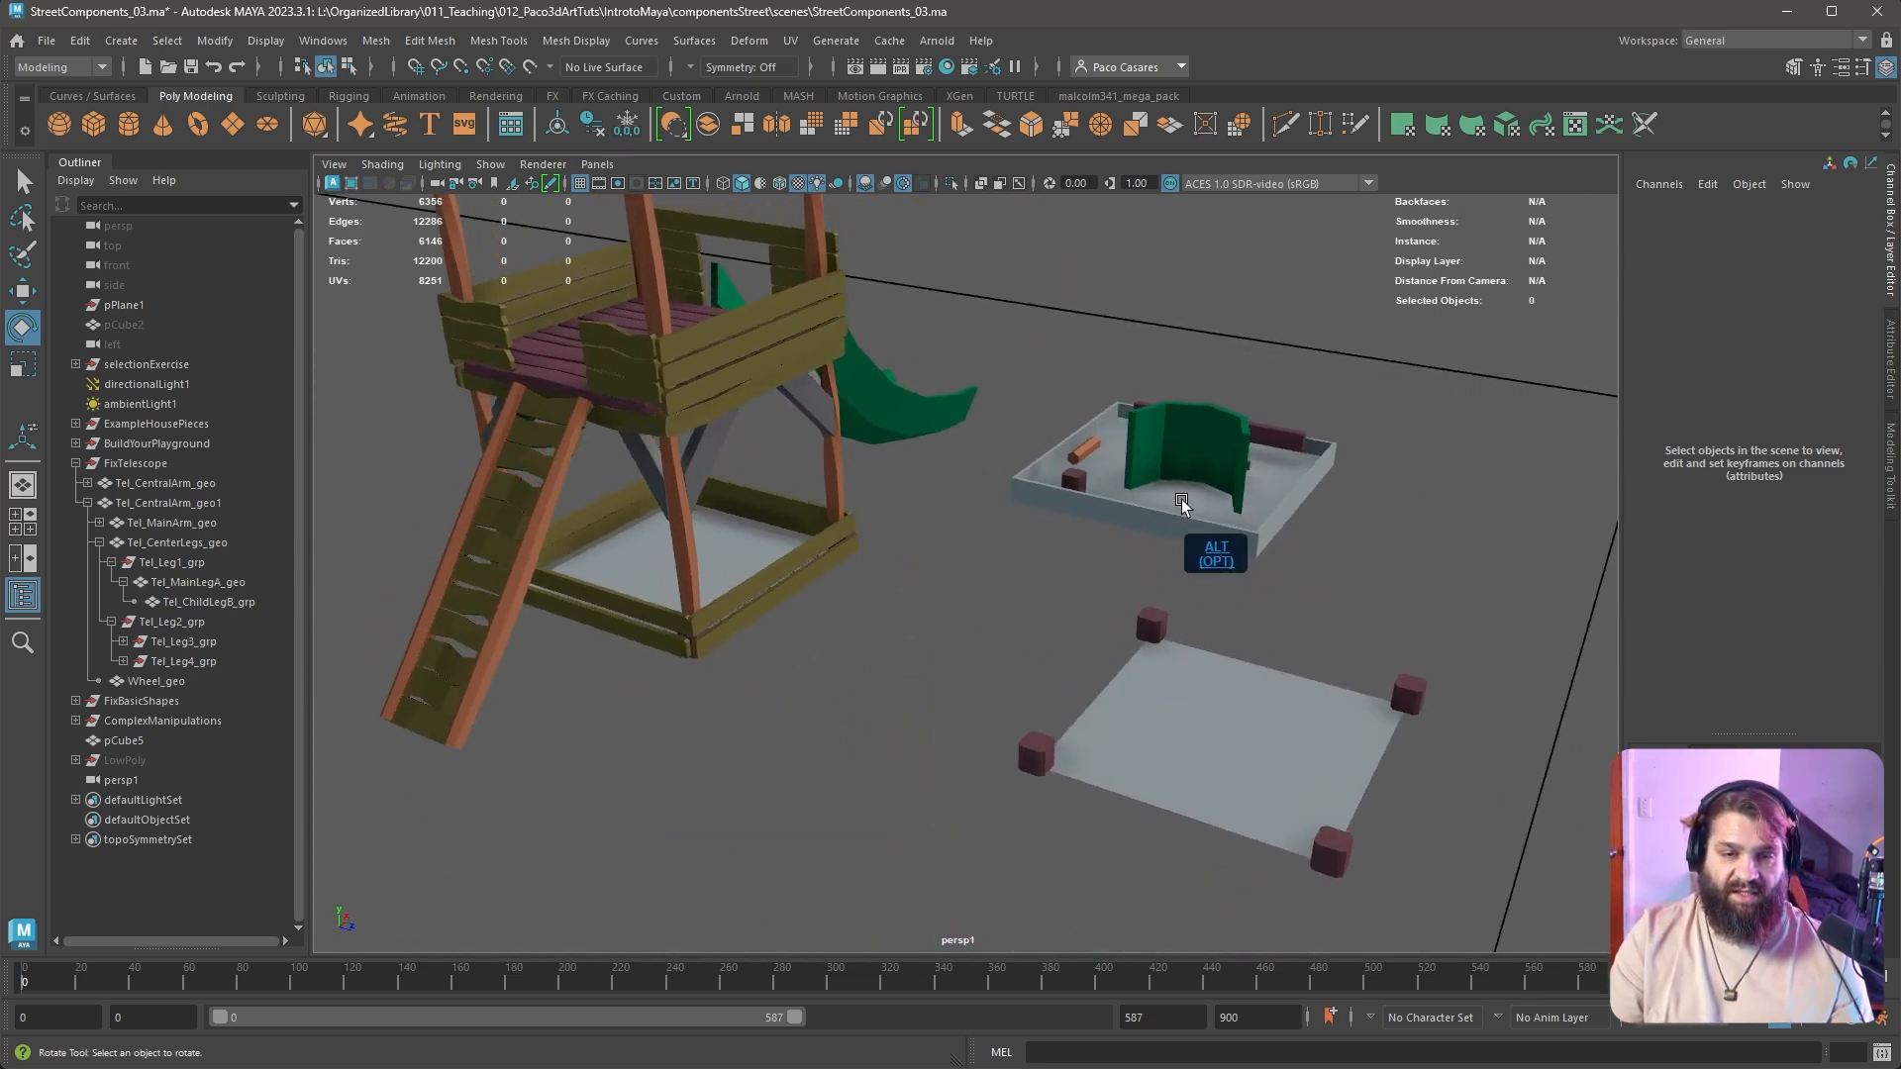
left_click_drag(1037, 370, 1176, 687, "alt")
left_click(1050, 536)
left_click_drag(1291, 693, 915, 666, "alt")
key("q")
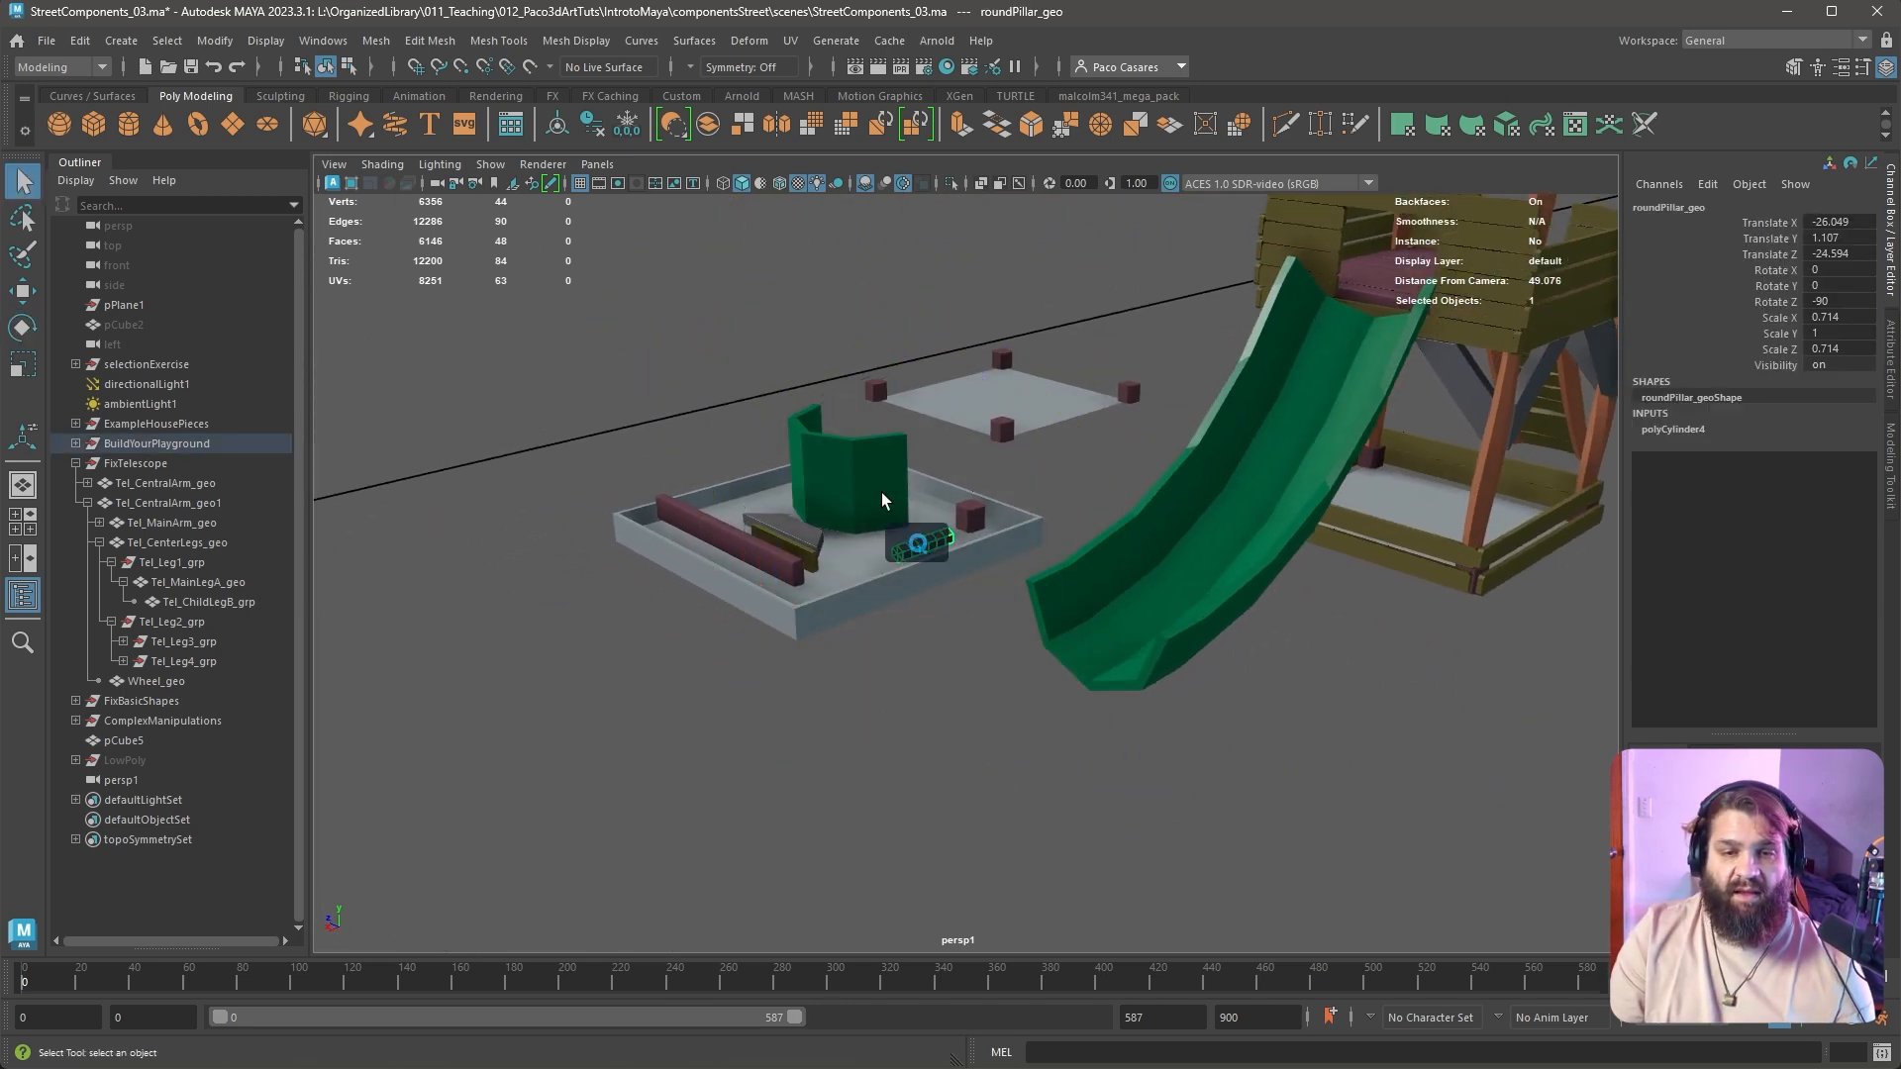
left_click(882, 496)
middle_click_drag(1313, 590, 990, 715, "alt")
right_click_drag(990, 715, 1097, 722, "alt")
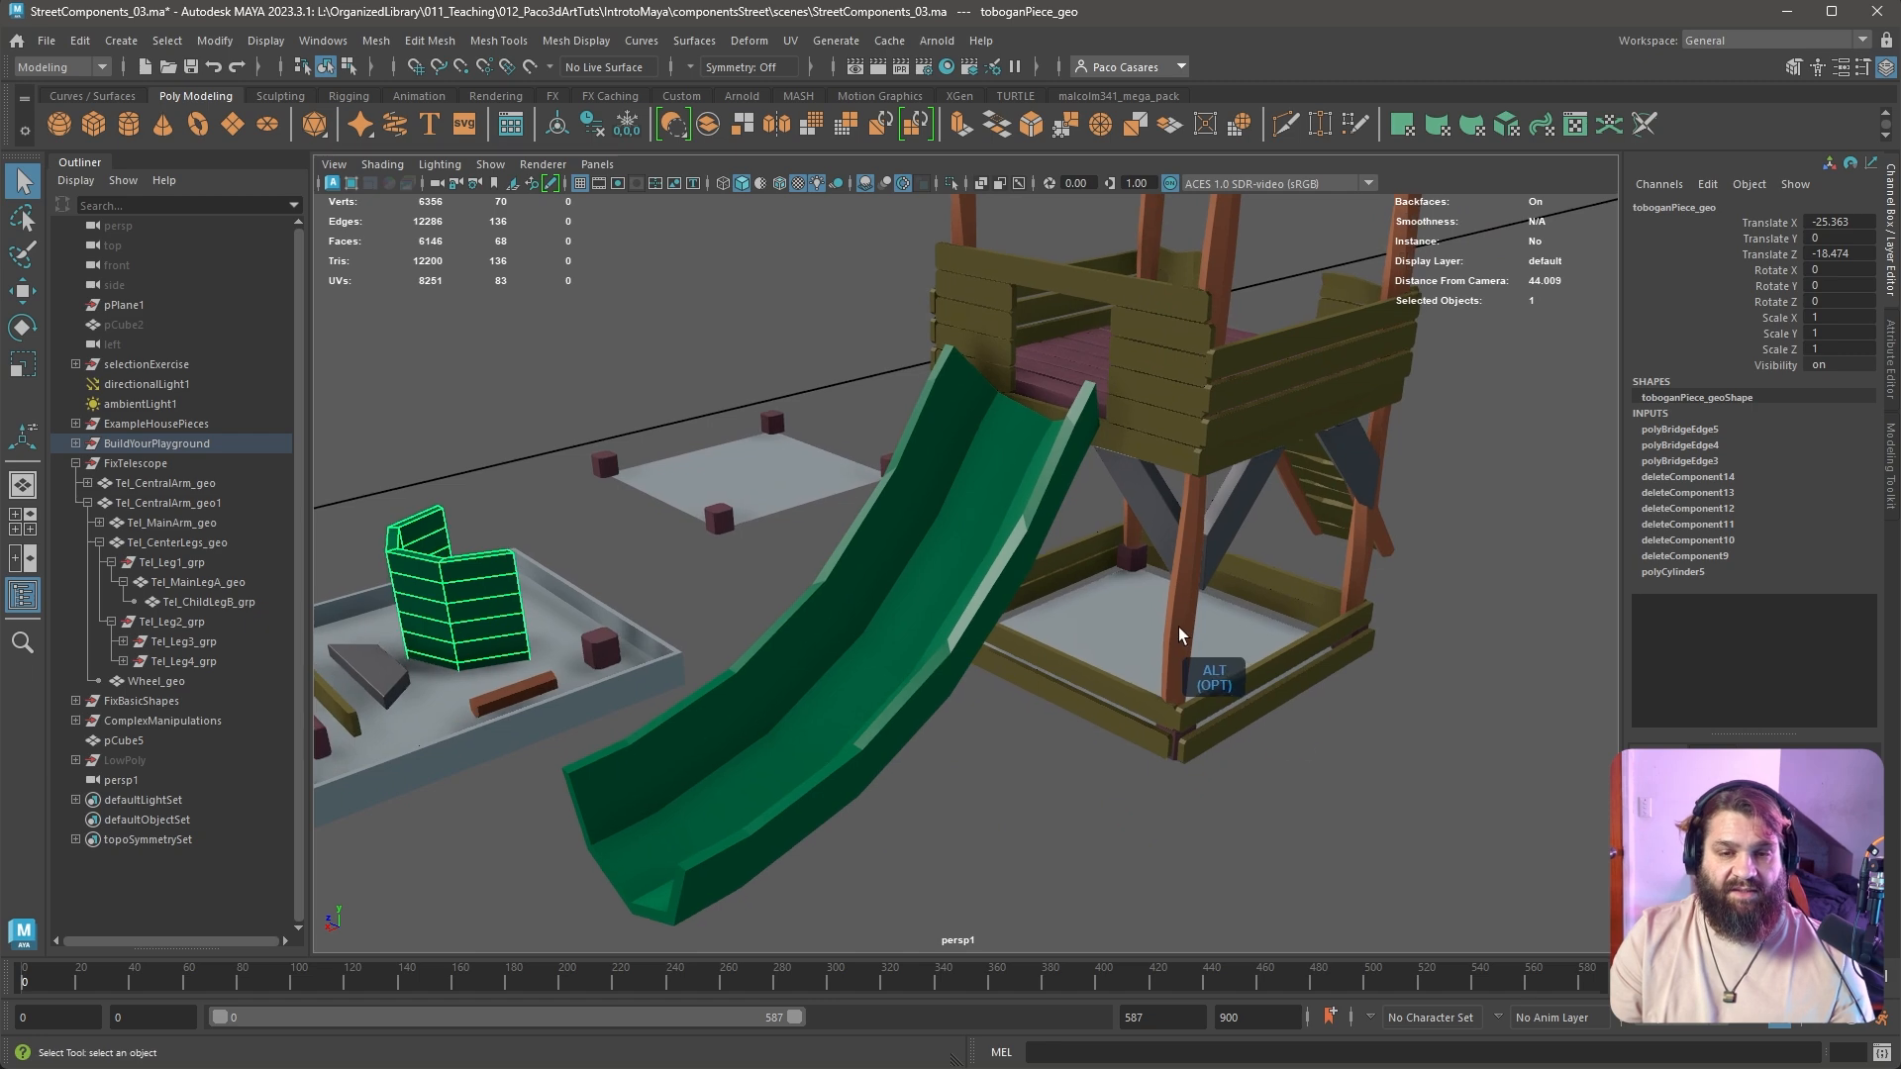
left_click(1287, 693)
left_click_drag(1329, 600, 1139, 436, "alt")
middle_click_drag(1138, 436, 942, 466, "alt")
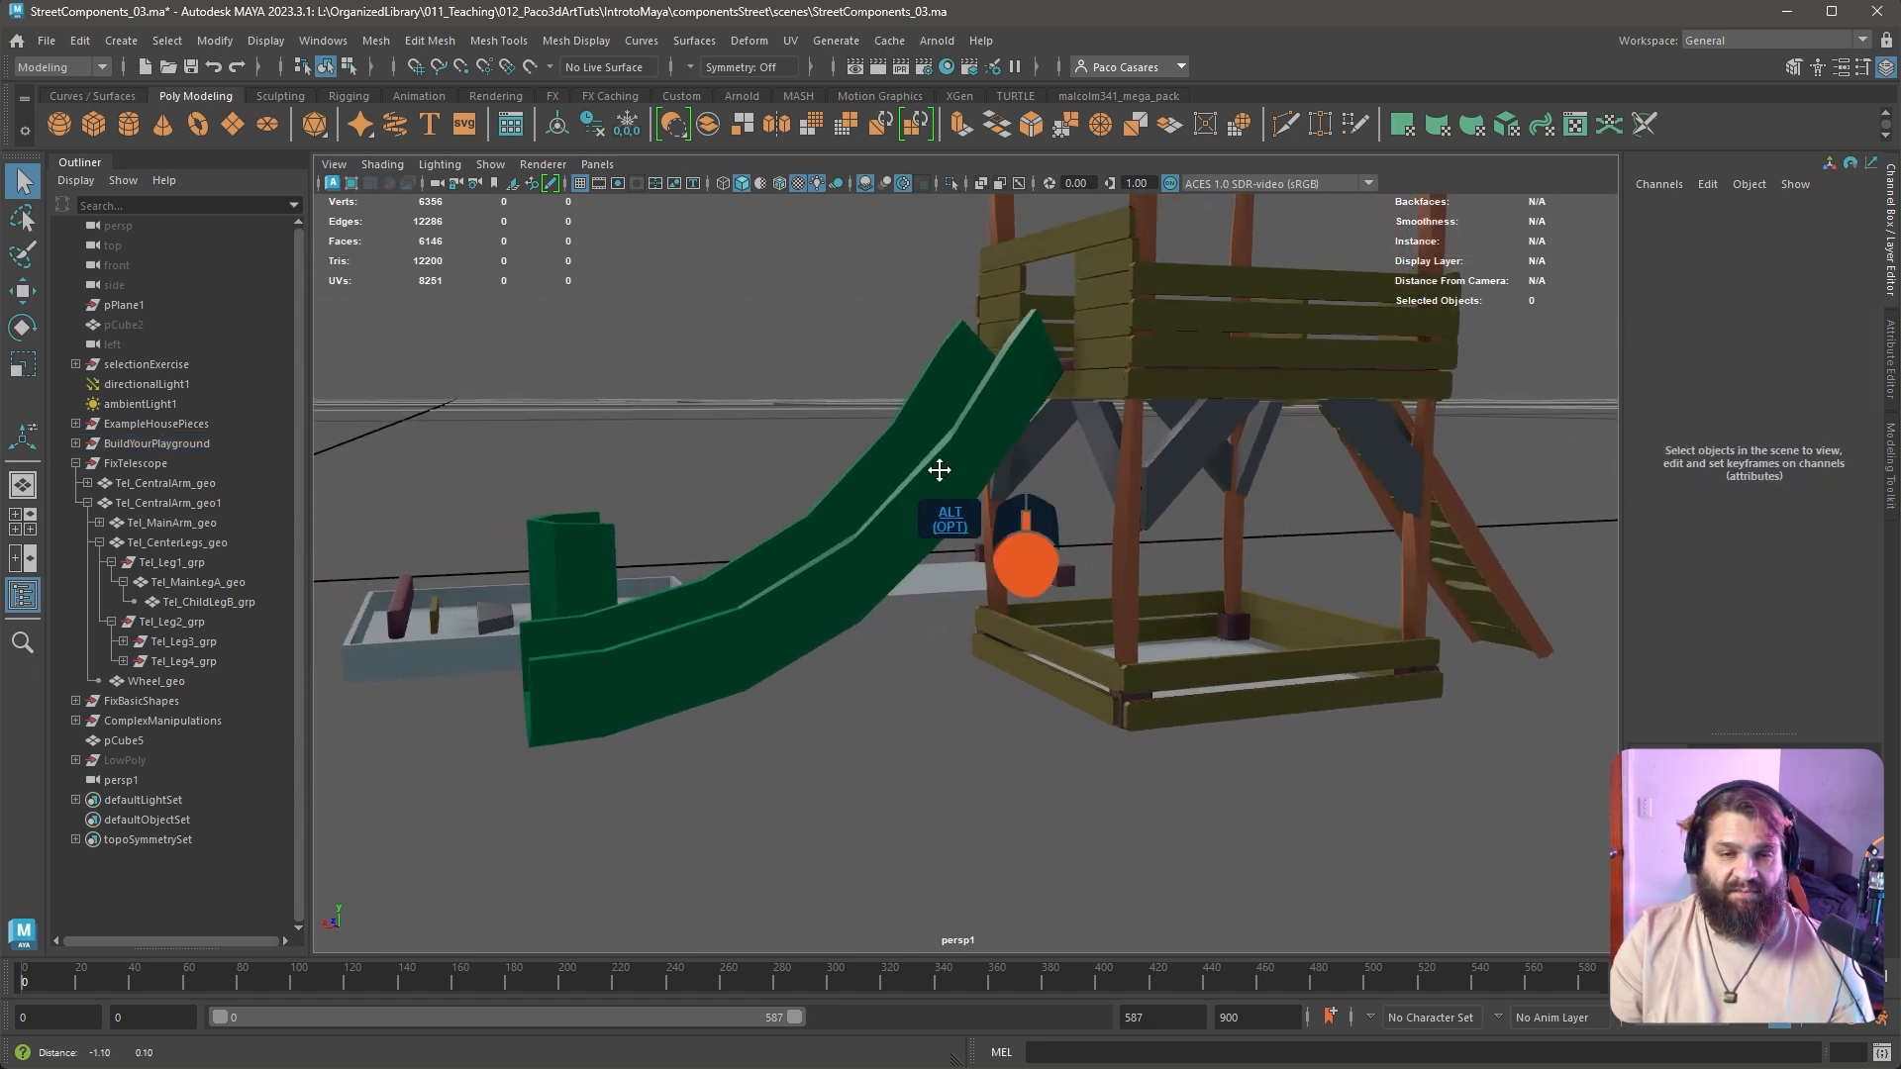
left_click_drag(941, 467, 1020, 662, "alt")
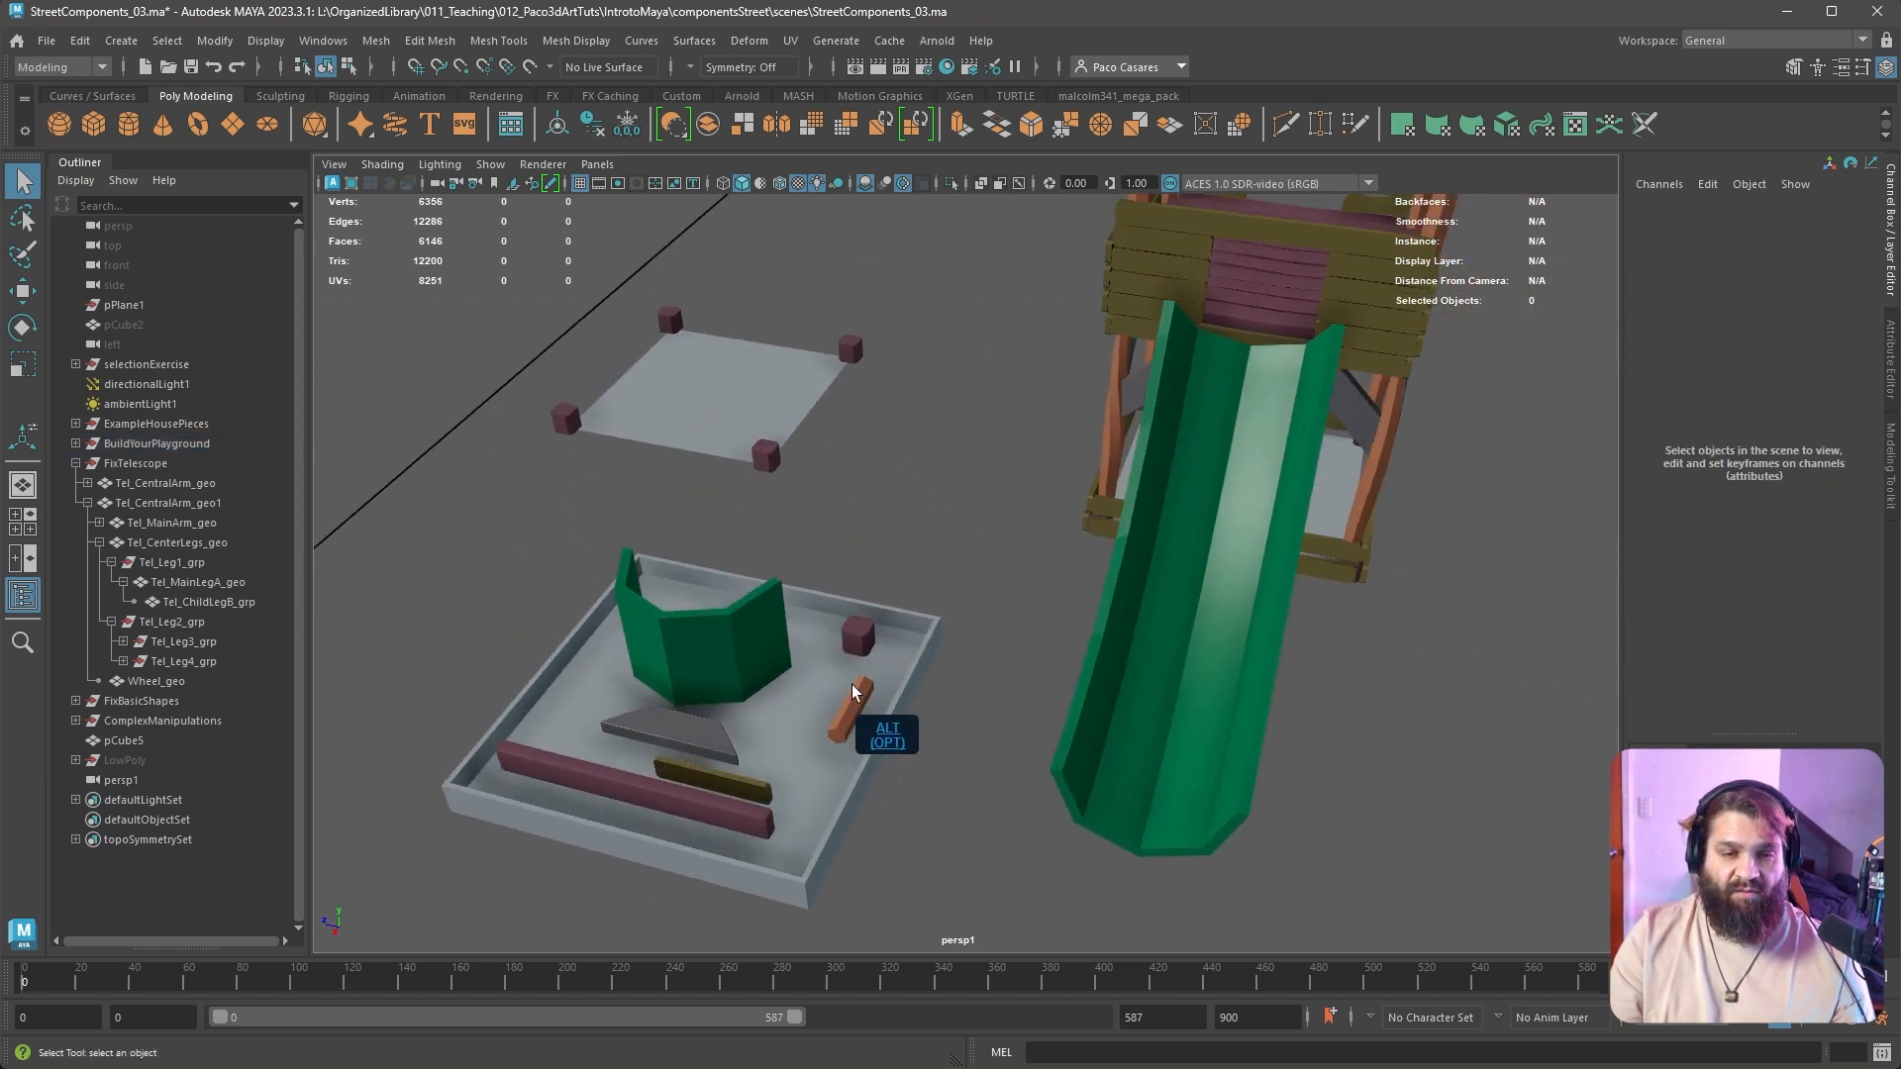
Examine the tower's base, ladder and platform beside the empty floor with corner blocks, and select the tray with its spare pieces
left_click_drag(737, 408, 955, 527, "alt")
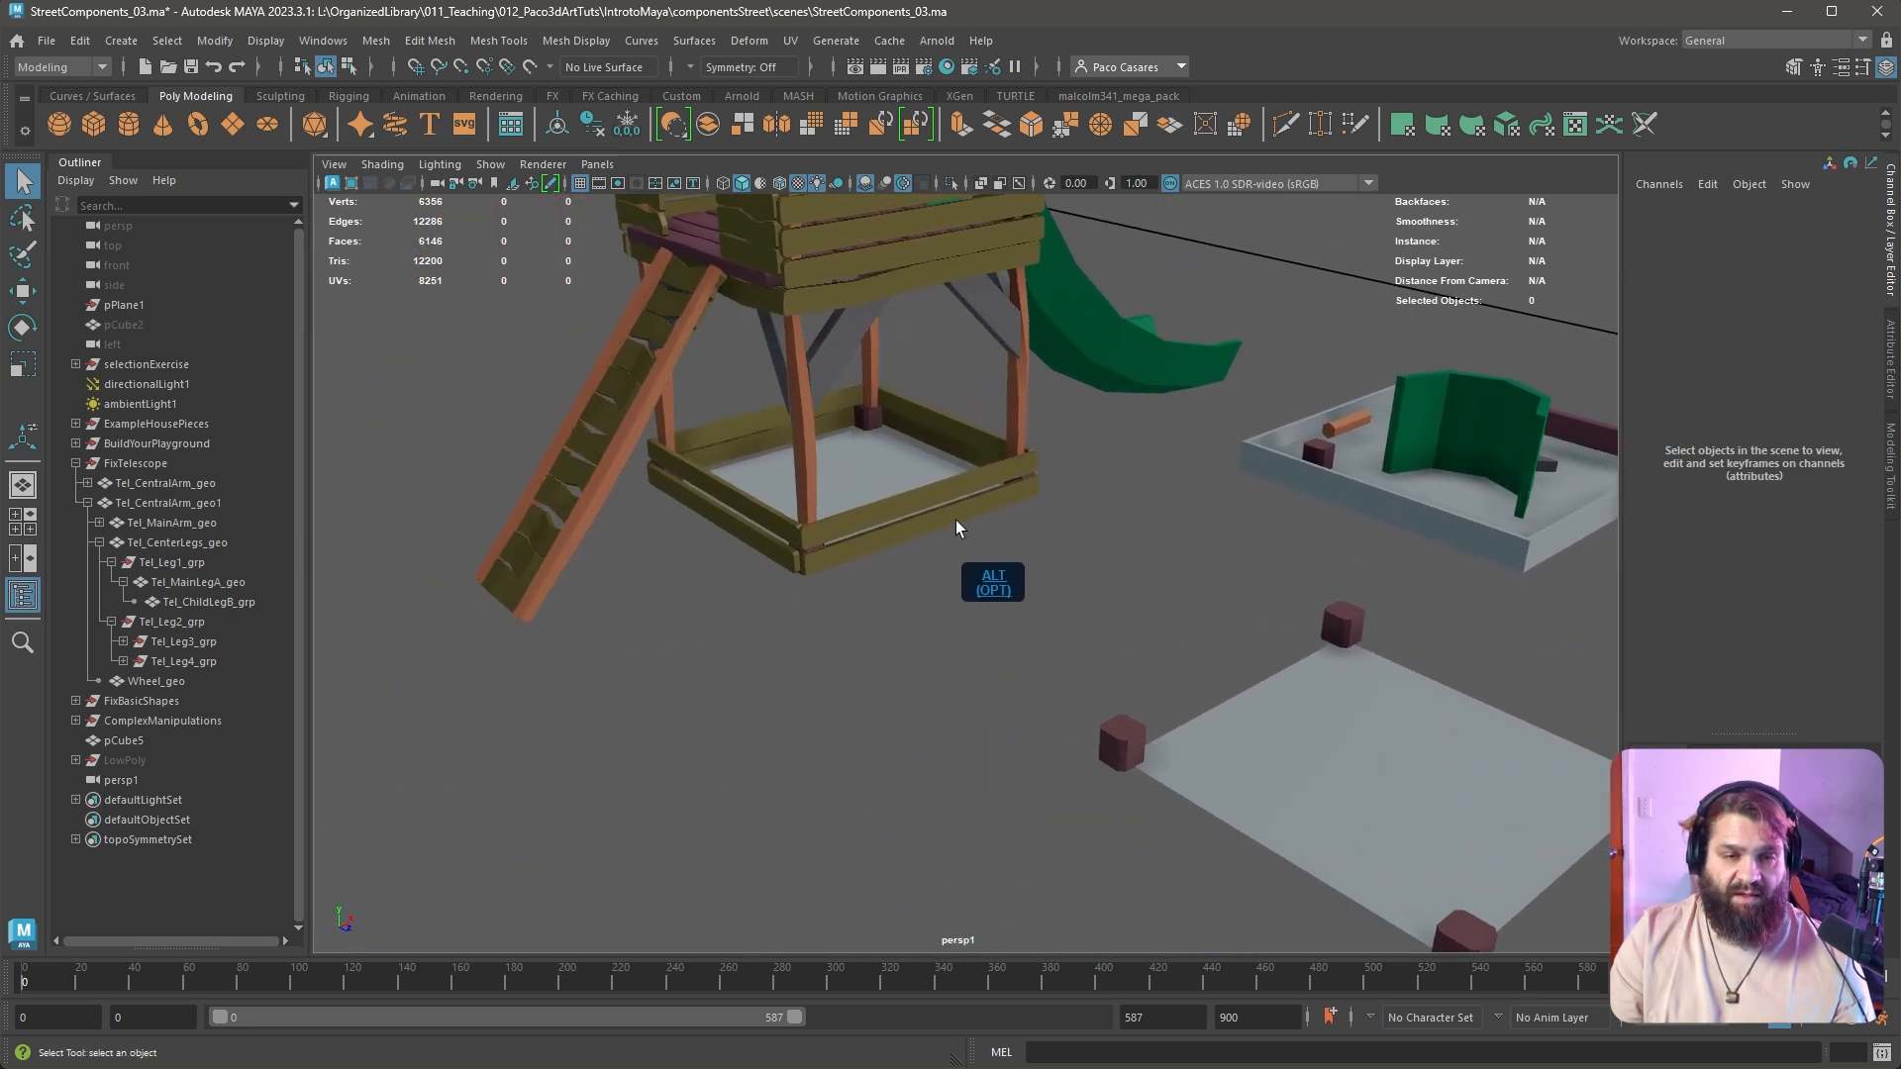
left_click_drag(787, 562, 973, 635, "alt")
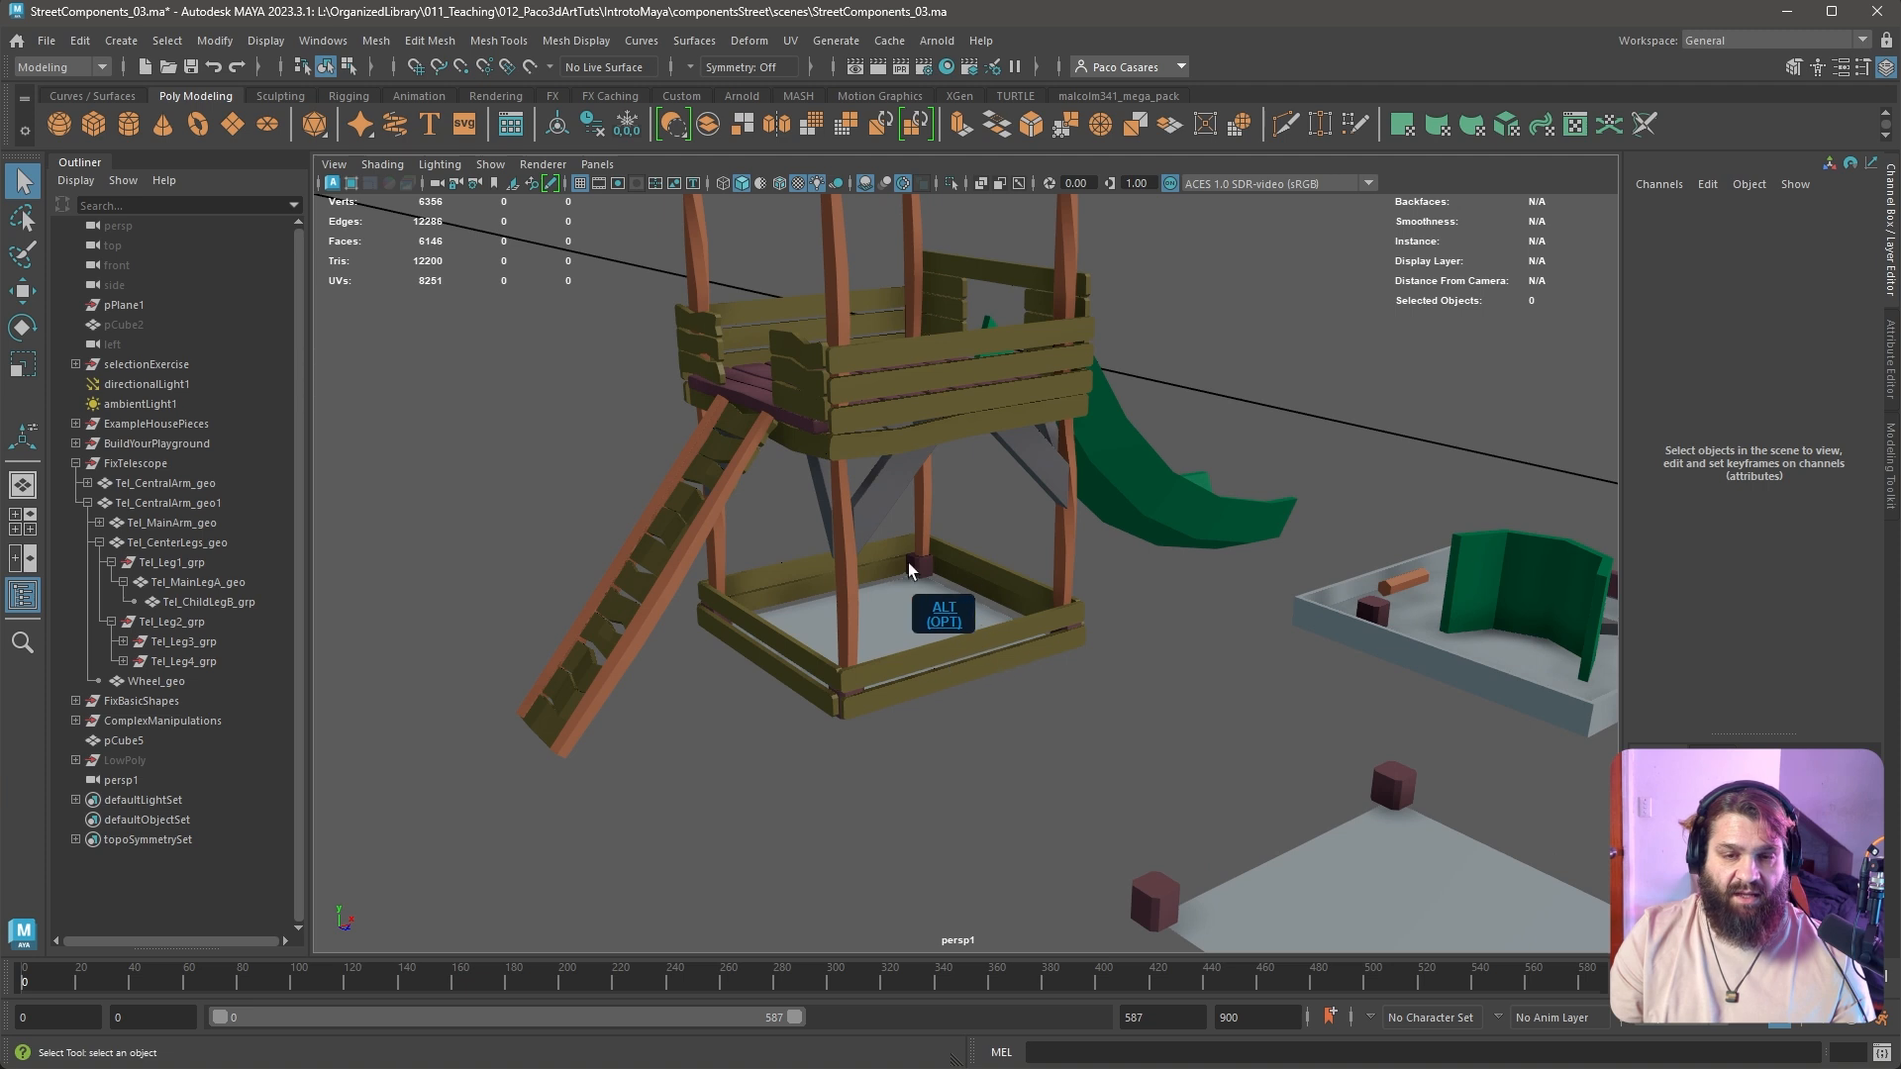
middle_click_drag(1264, 679, 1042, 503, "alt")
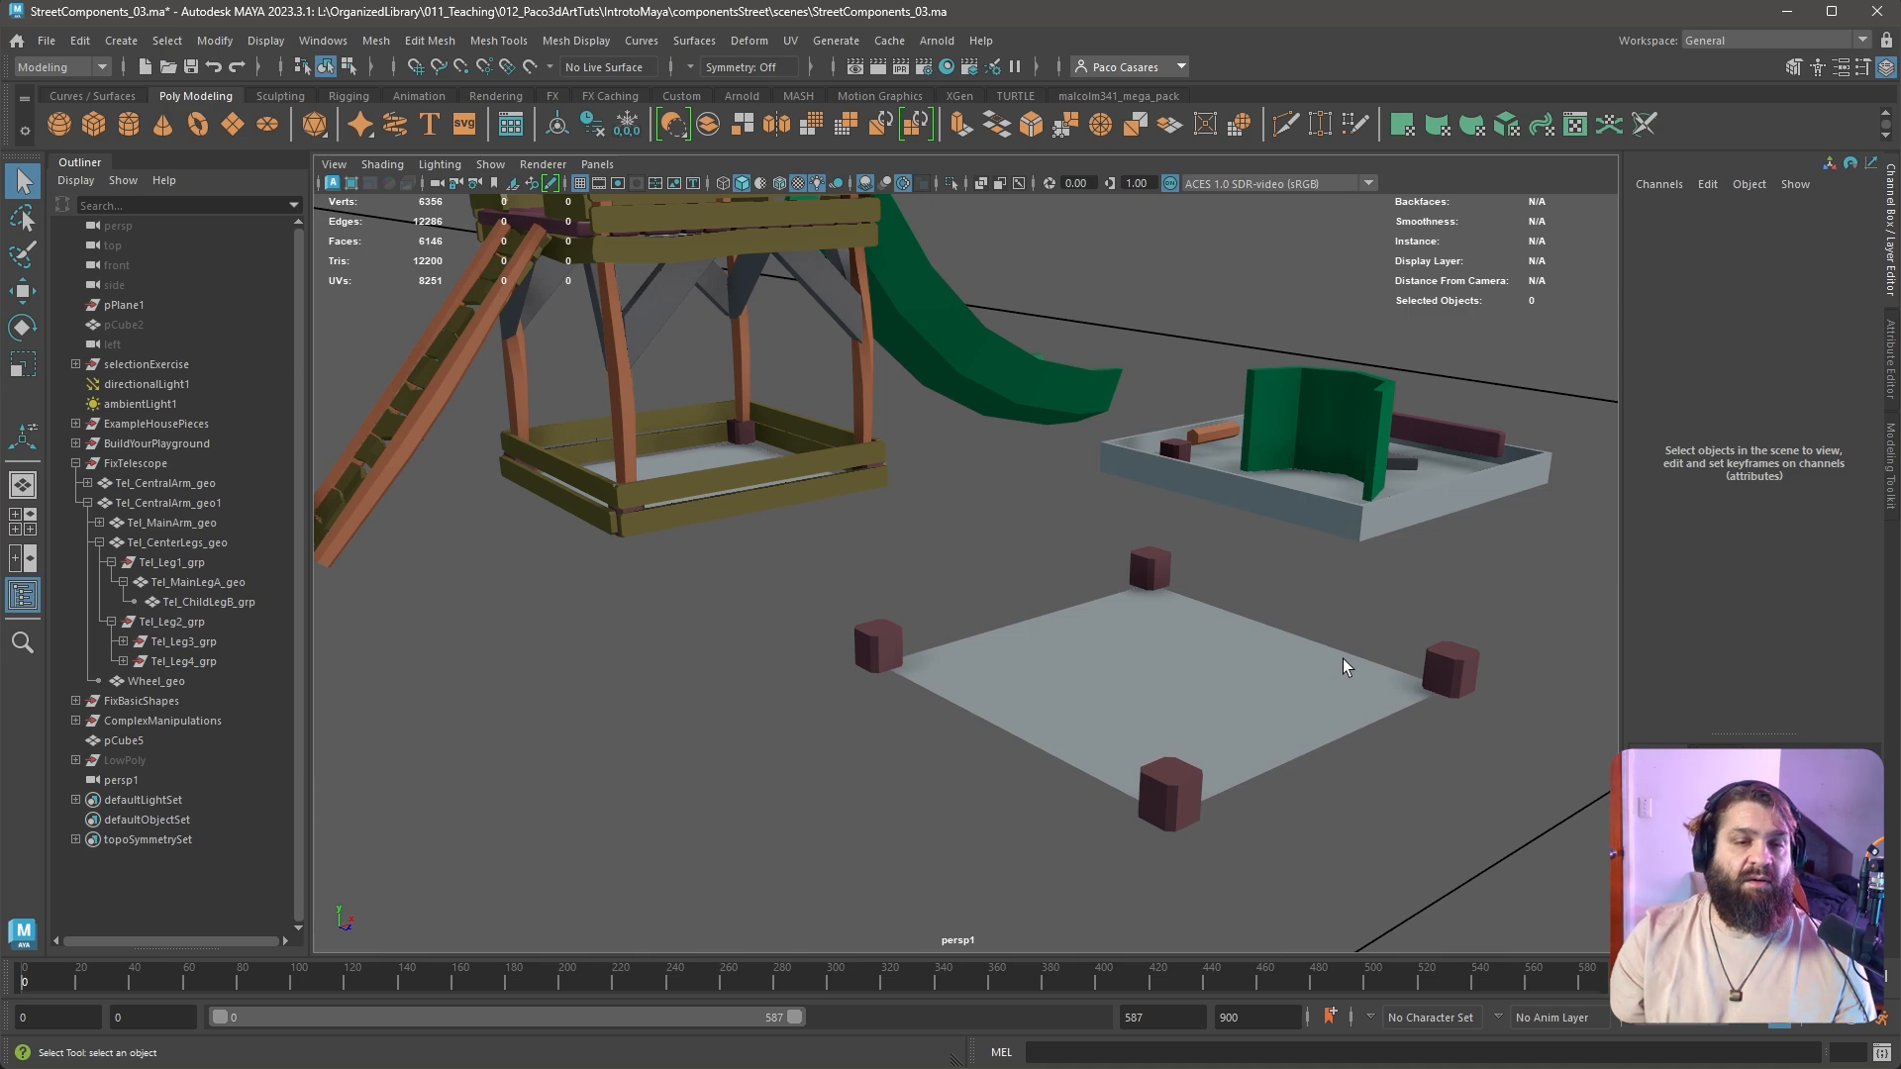
right_click_drag(1343, 658, 990, 560, "alt")
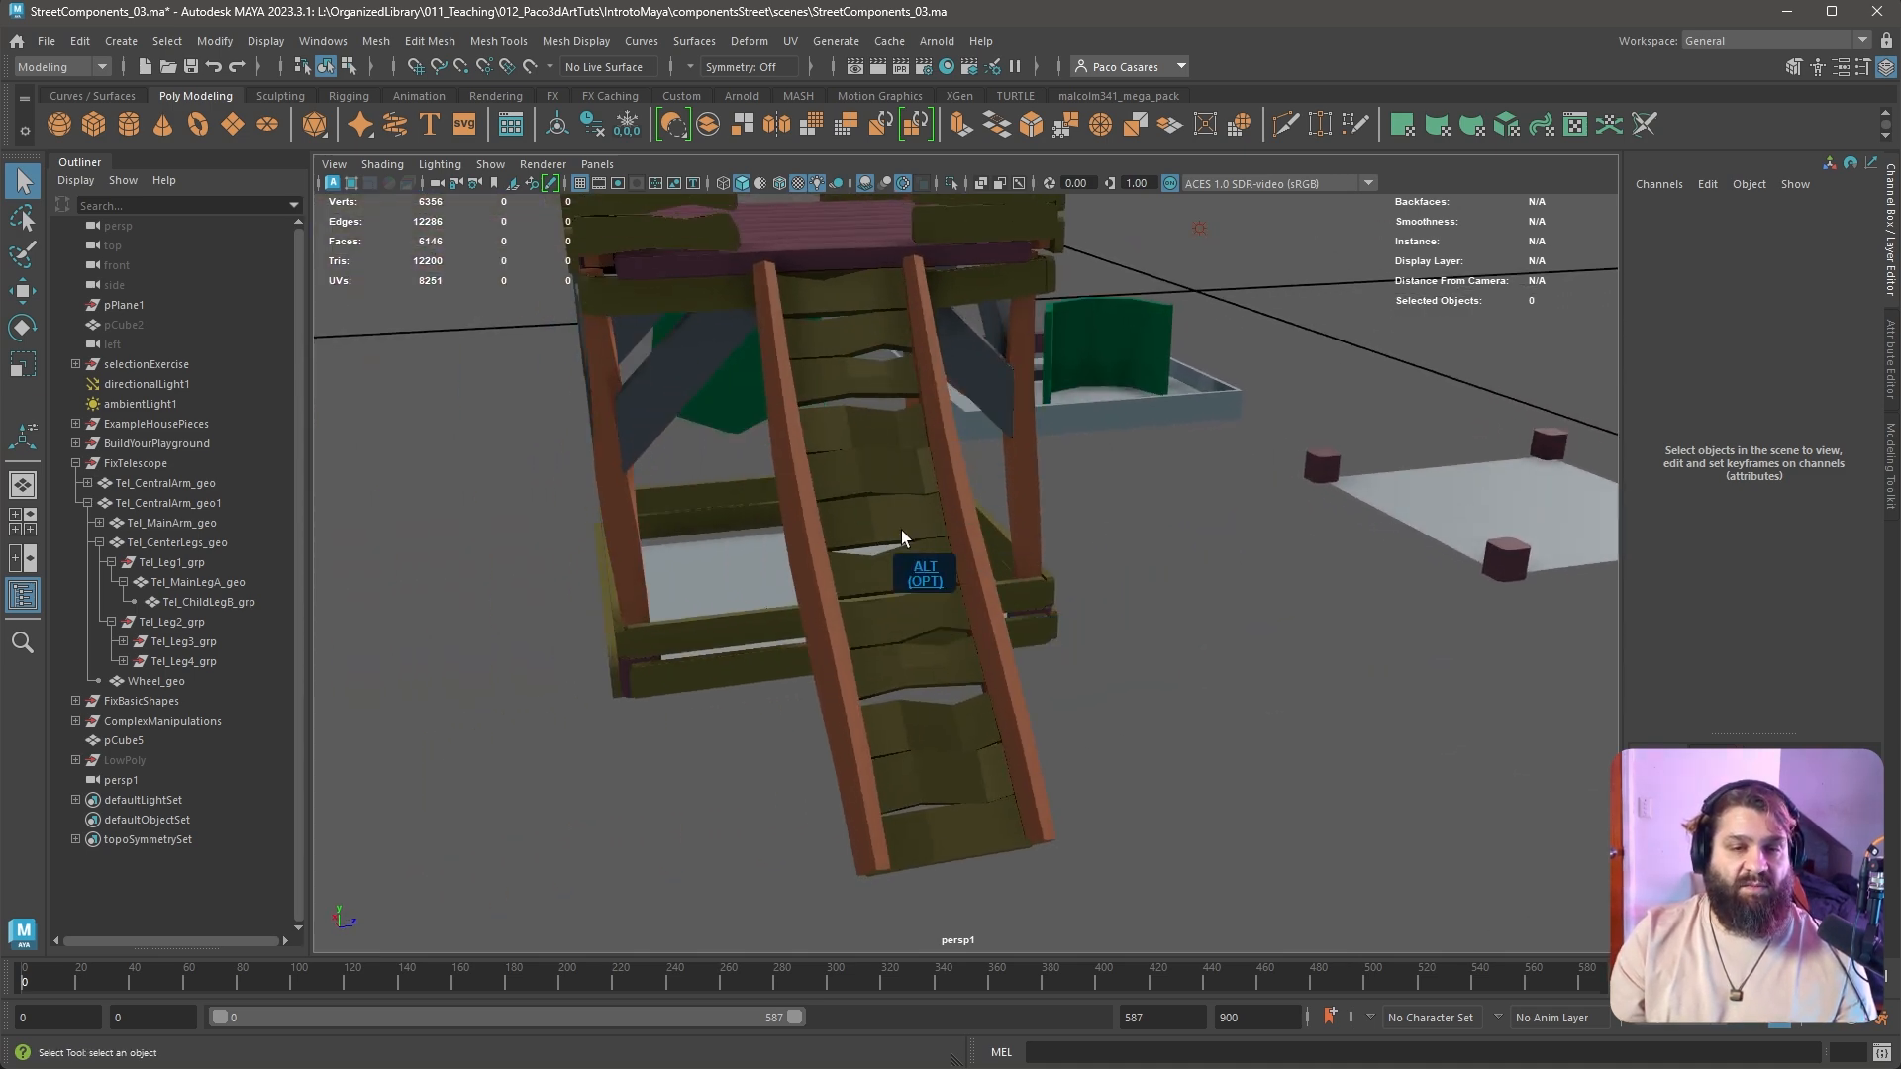
left_click_drag(929, 383, 753, 454, "alt")
middle_click_drag(731, 413, 907, 603, "alt")
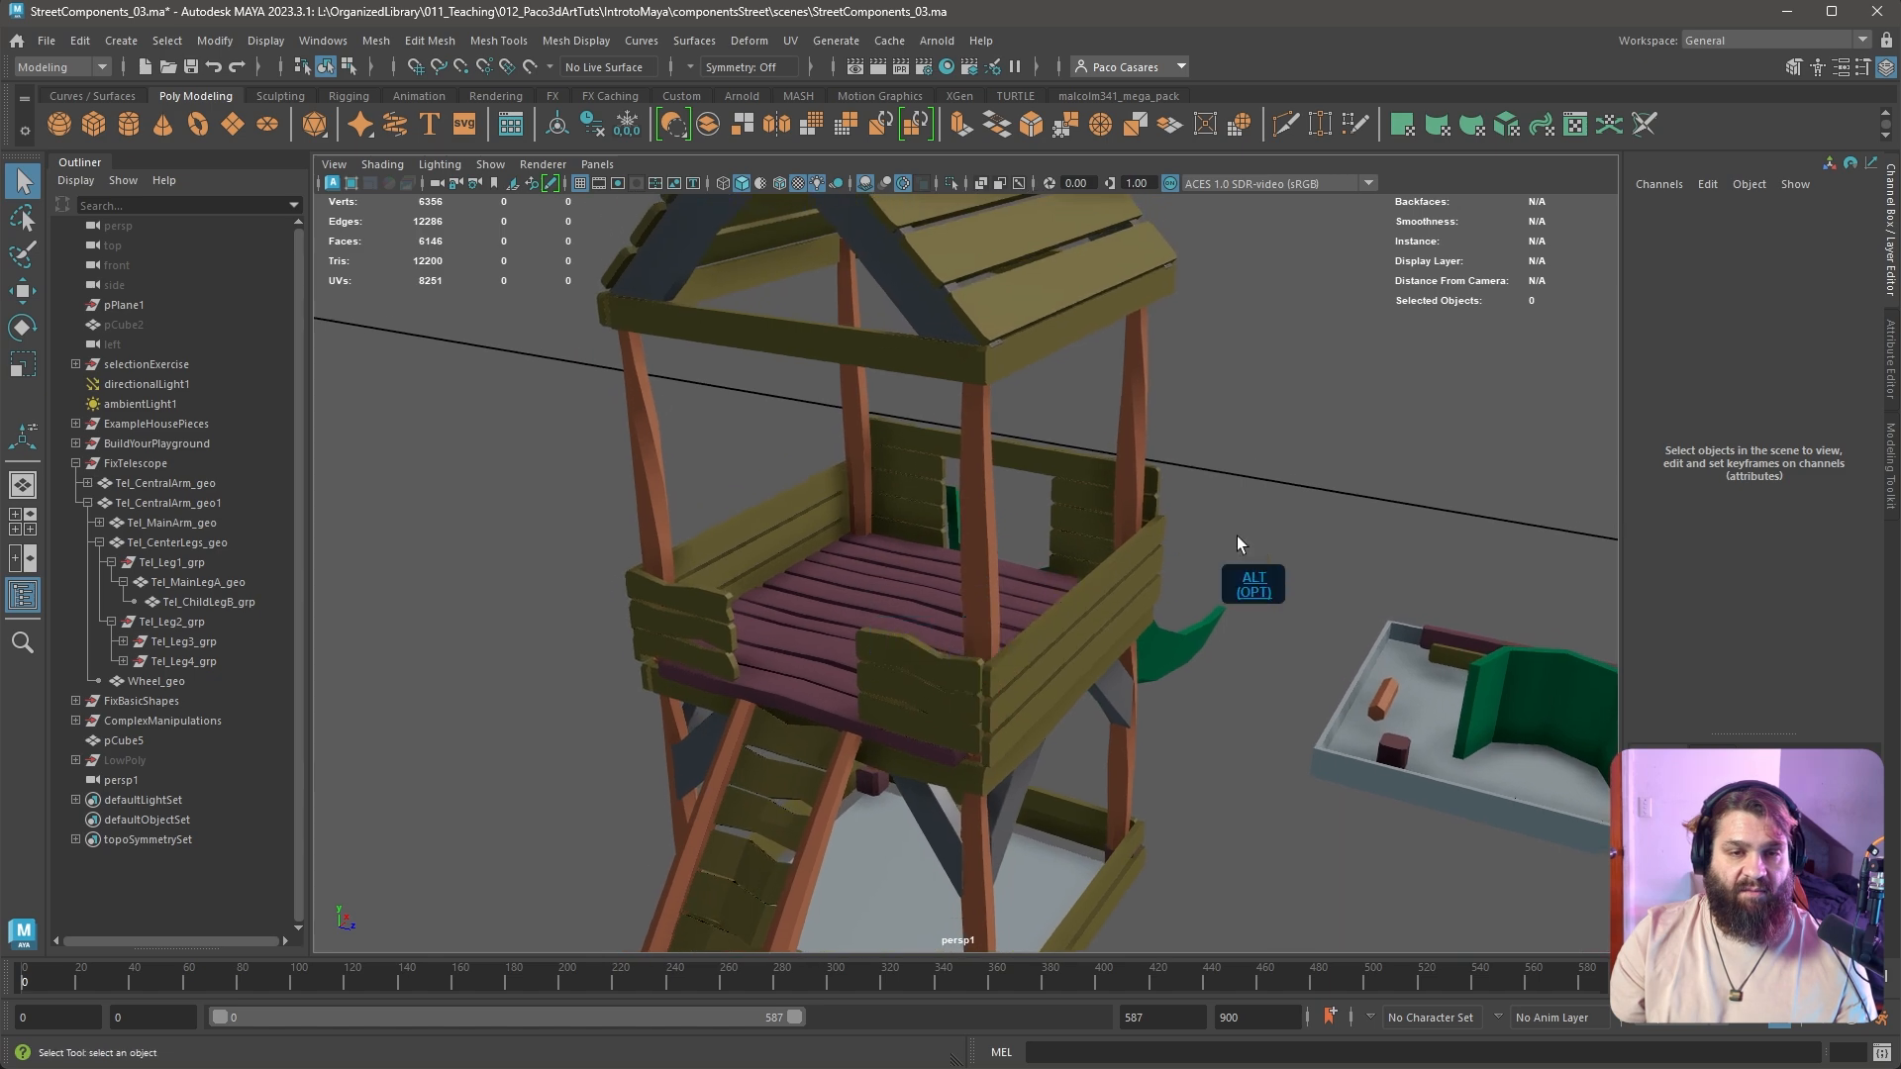
right_click_drag(1238, 537, 1228, 657, "alt")
left_click_drag(1260, 621, 1523, 853)
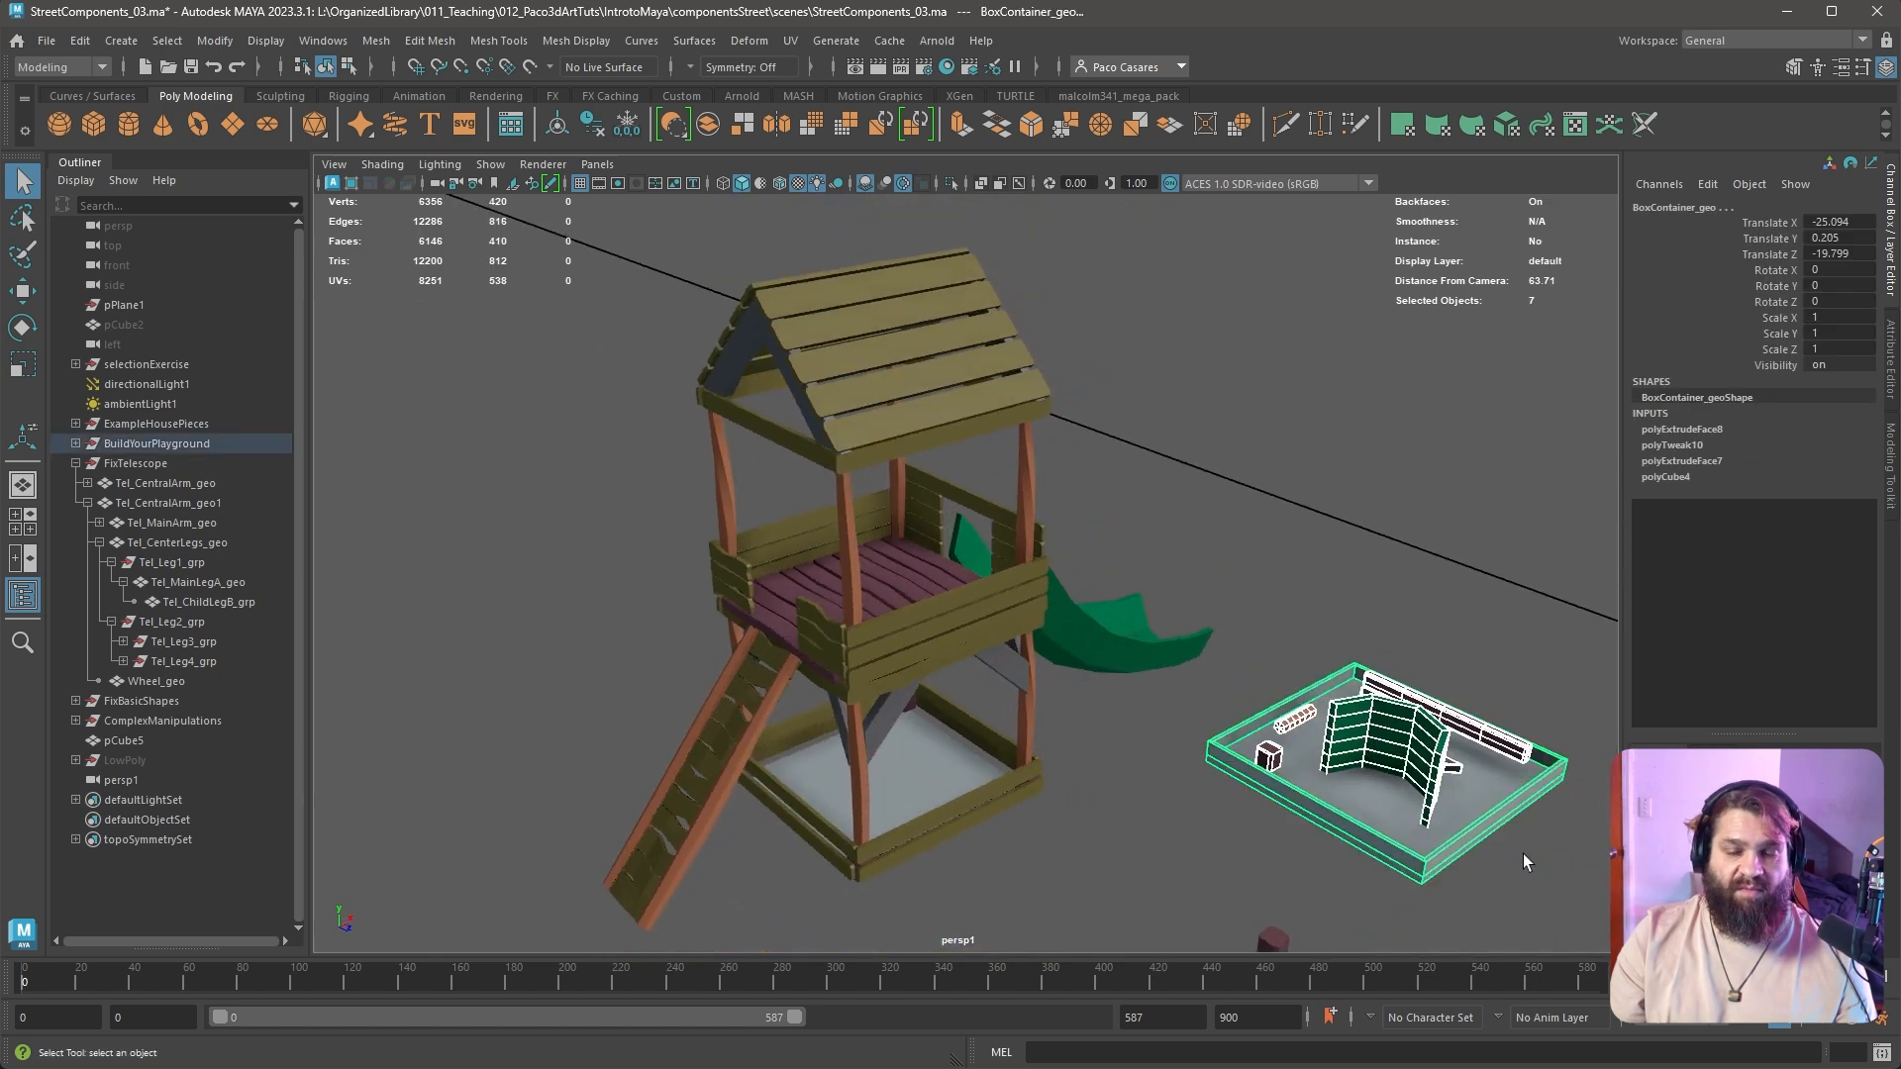
middle_click_drag(1316, 830, 1254, 817, "alt")
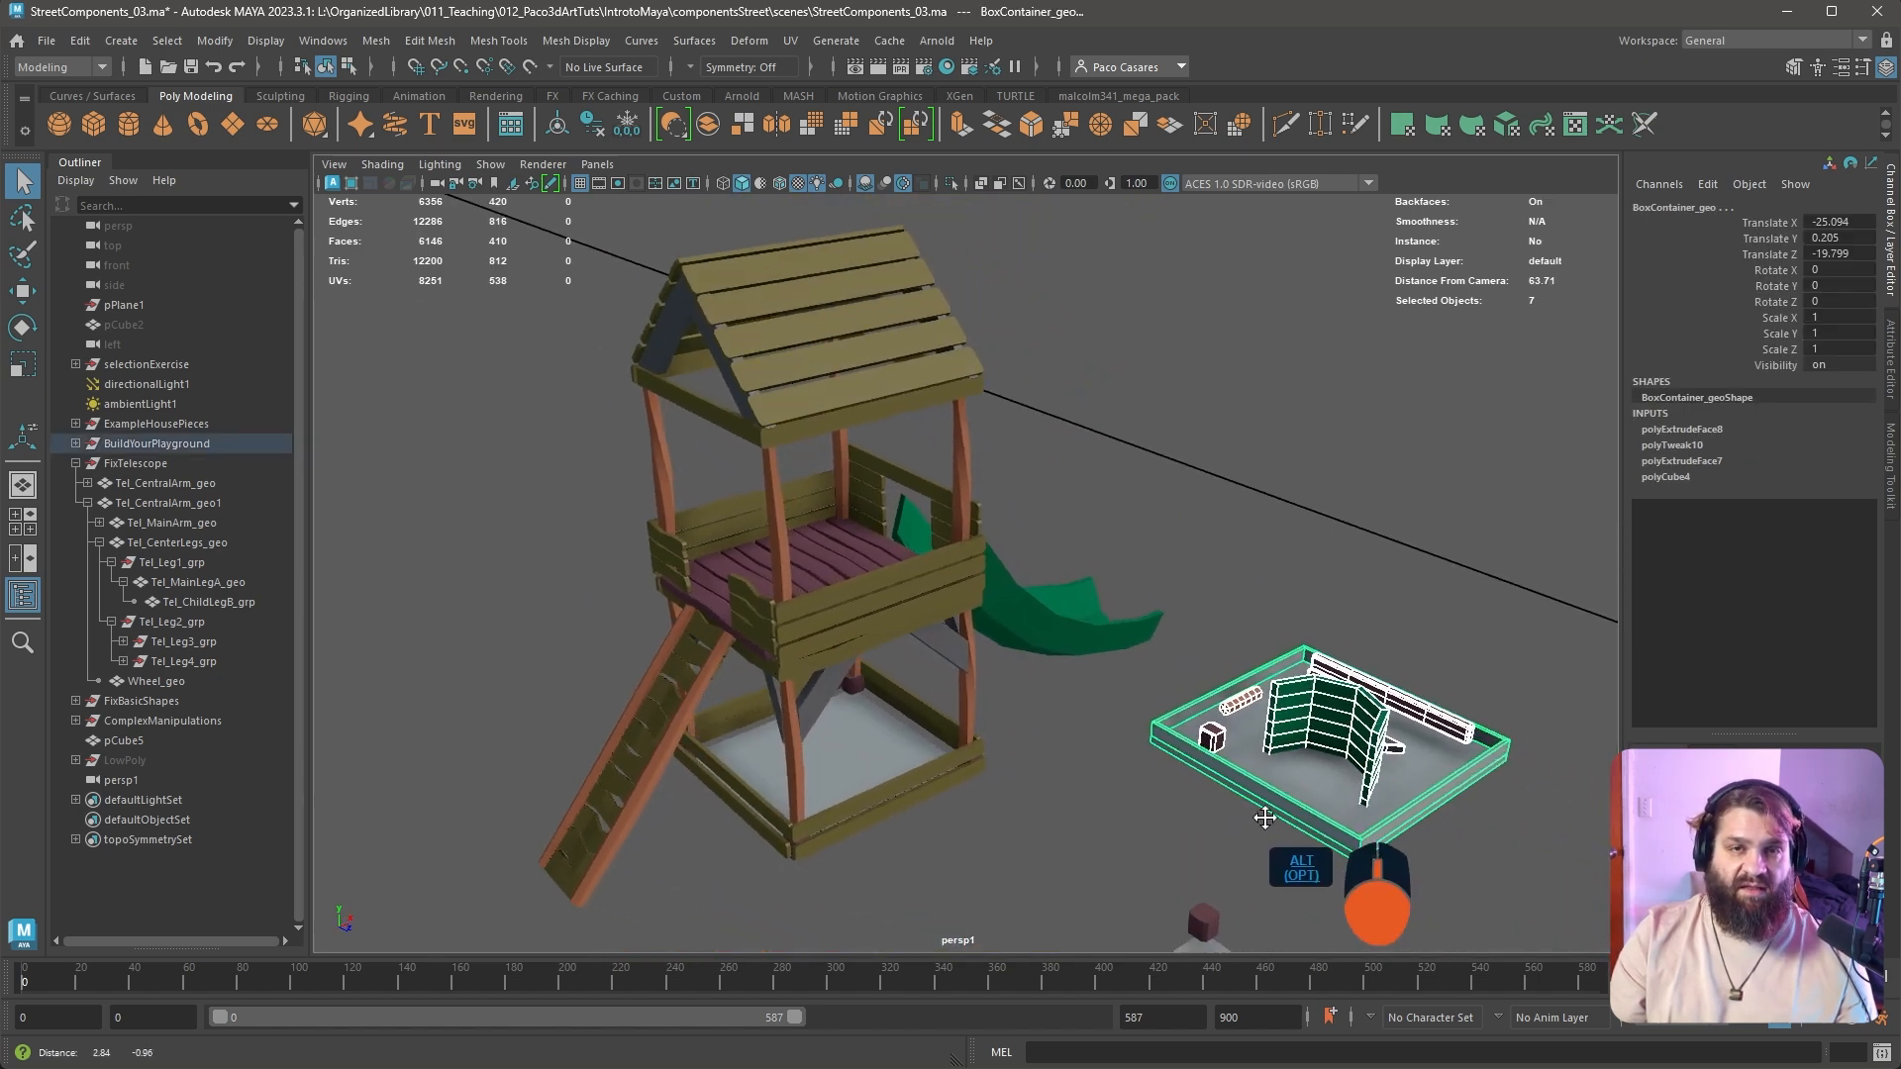